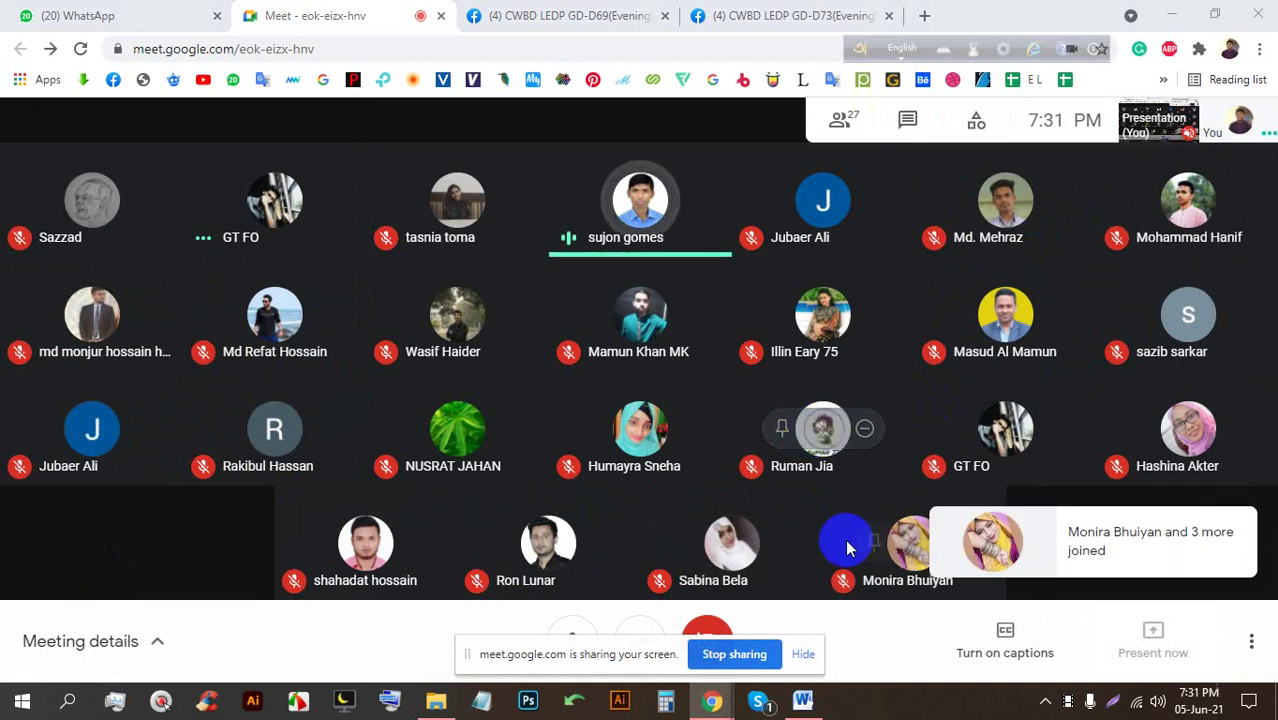
# Hide the screen-sharing notice and close the open Word window
pyautogui.click(802, 653)
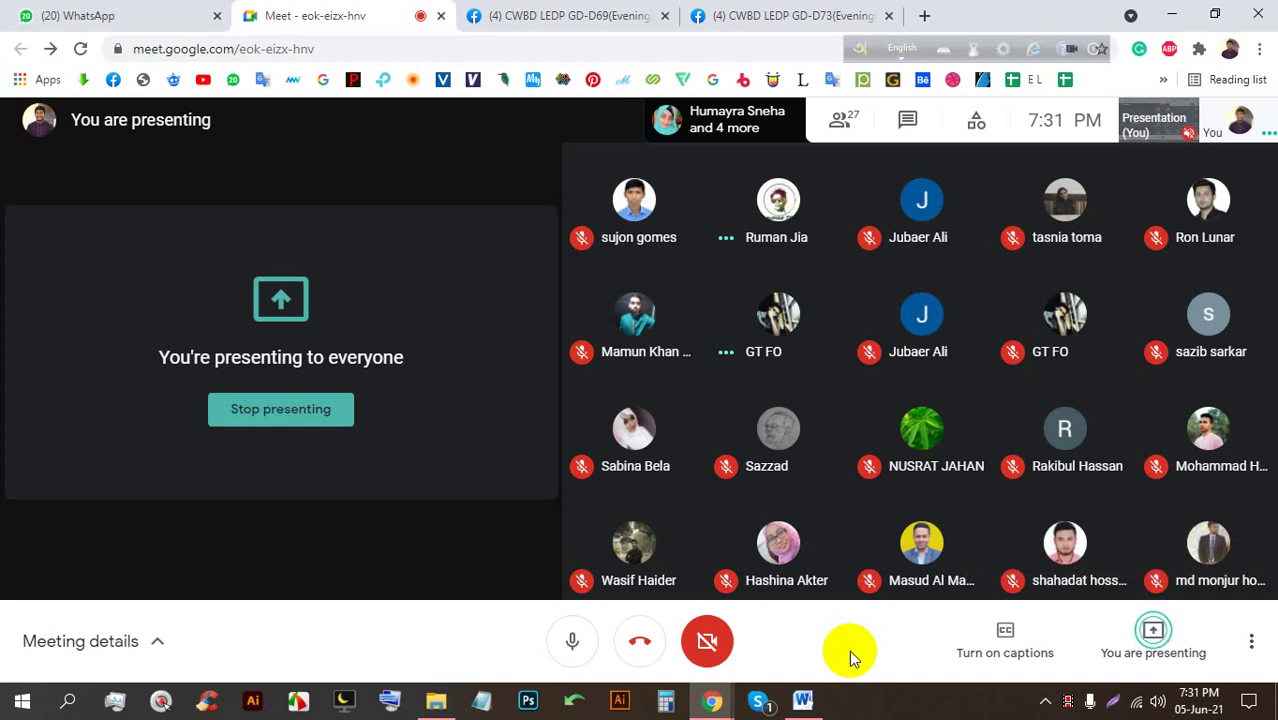
pyautogui.rightClick(803, 700)
pyautogui.click(815, 664)
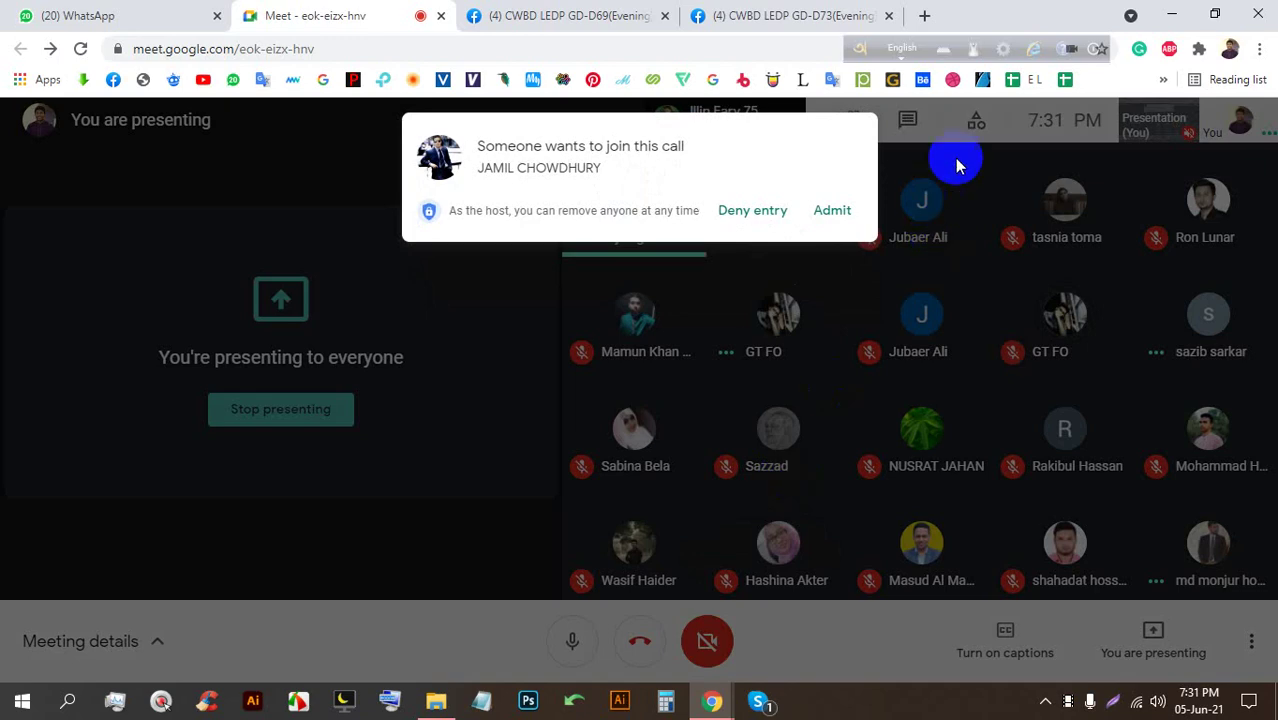
# Admit the waiting participant to the call and open the Delicious Food Menu design posted in the CWBD LEDP GD-D73(Evening) group
pyautogui.click(835, 212)
pyautogui.click(705, 15)
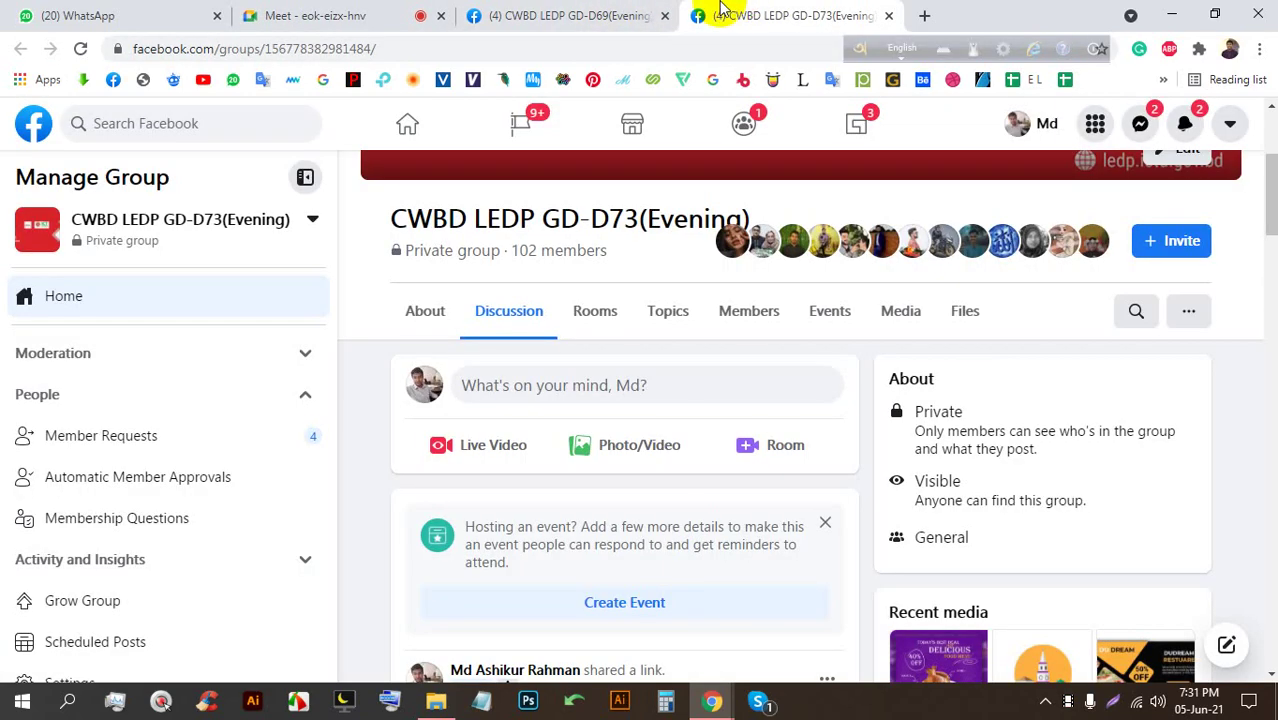
pyautogui.scroll(-5, 595, 518)
pyautogui.scroll(2, 590, 485)
pyautogui.scroll(-5, 599, 428)
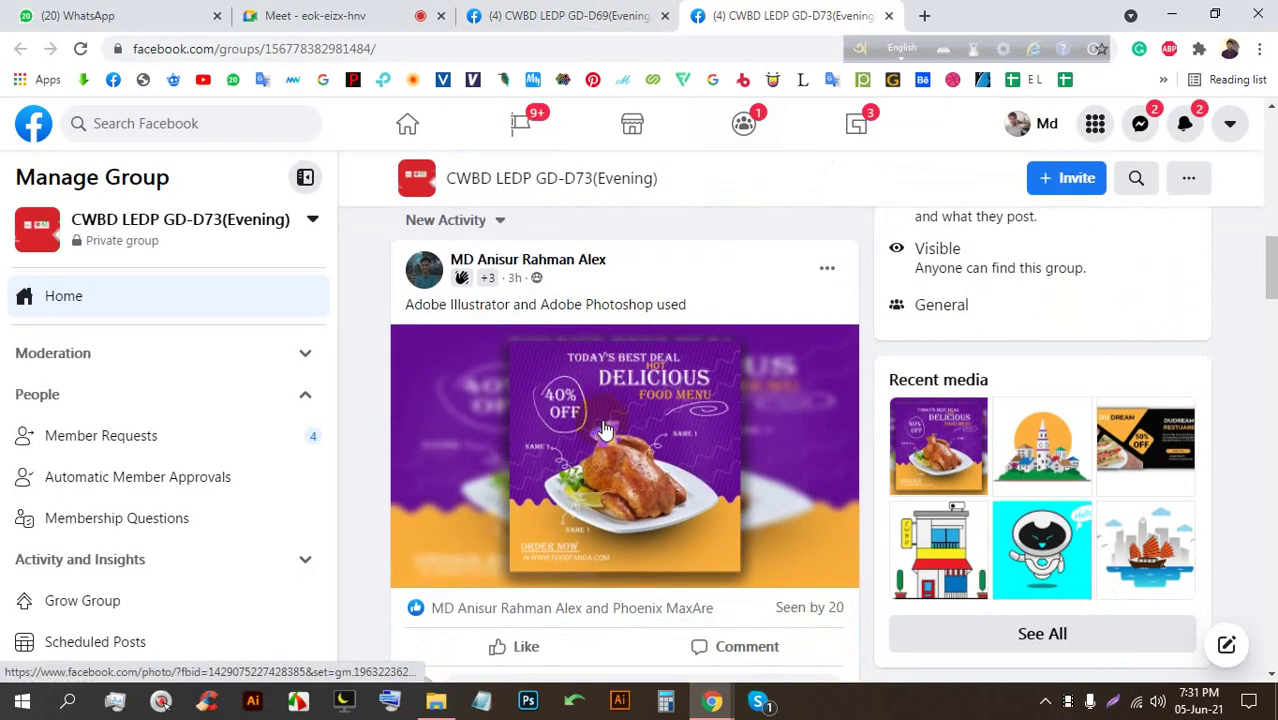
pyautogui.click(599, 400)
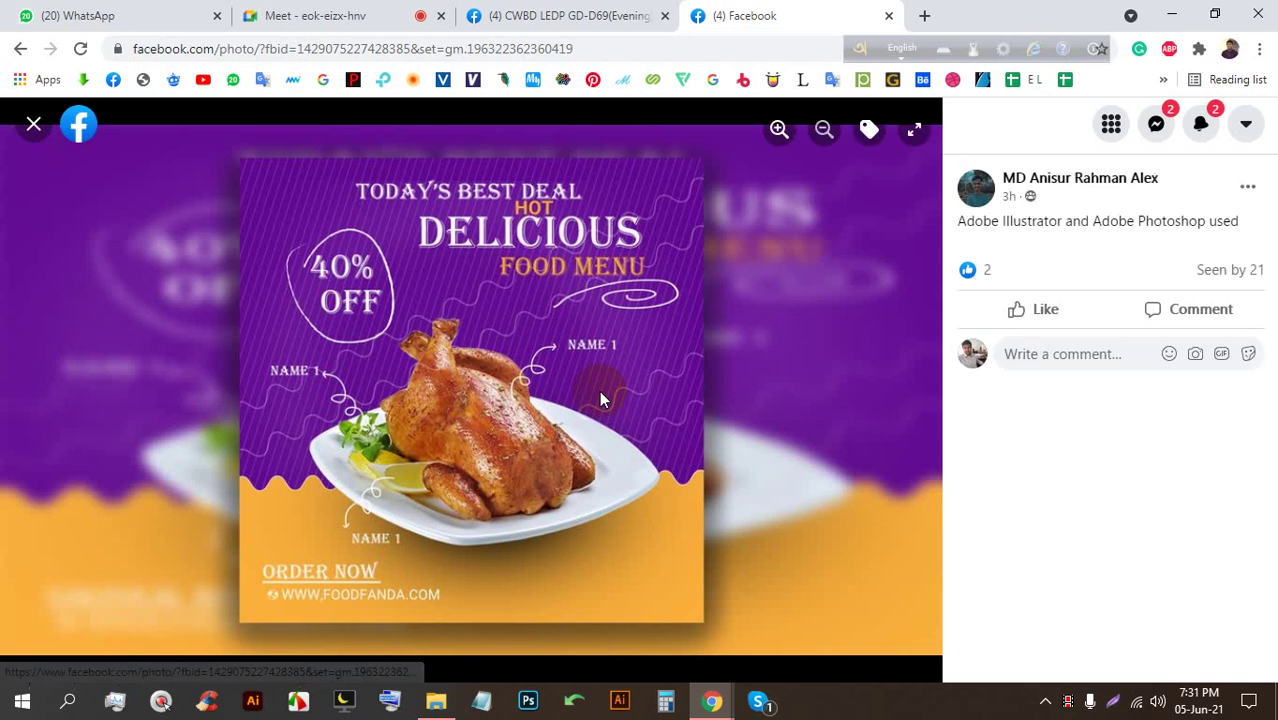
# Admit the next person waiting in the Meet call and return to the food menu design
pyautogui.click(362, 15)
pyautogui.click(843, 214)
pyautogui.click(745, 15)
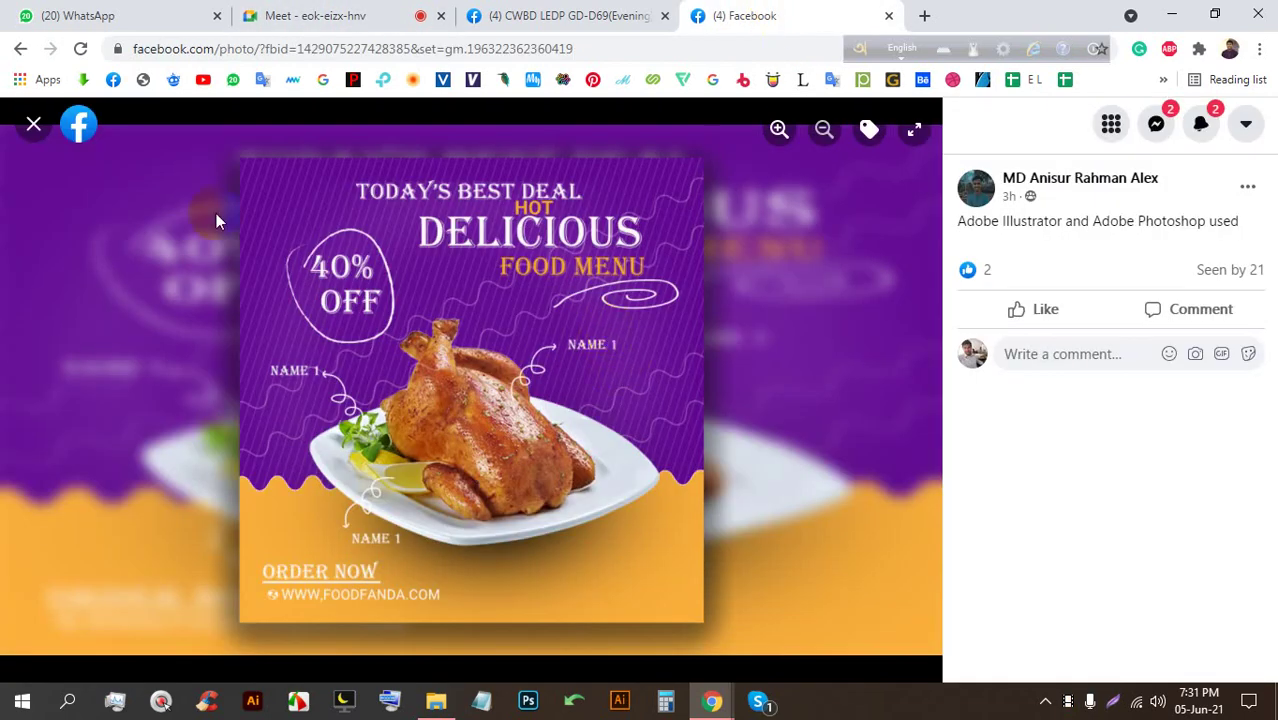
# Close the food menu image and view the clock tower illustration and the Du Dream restaurant banner posts in the group
pyautogui.click(28, 127)
pyautogui.scroll(-5, 645, 491)
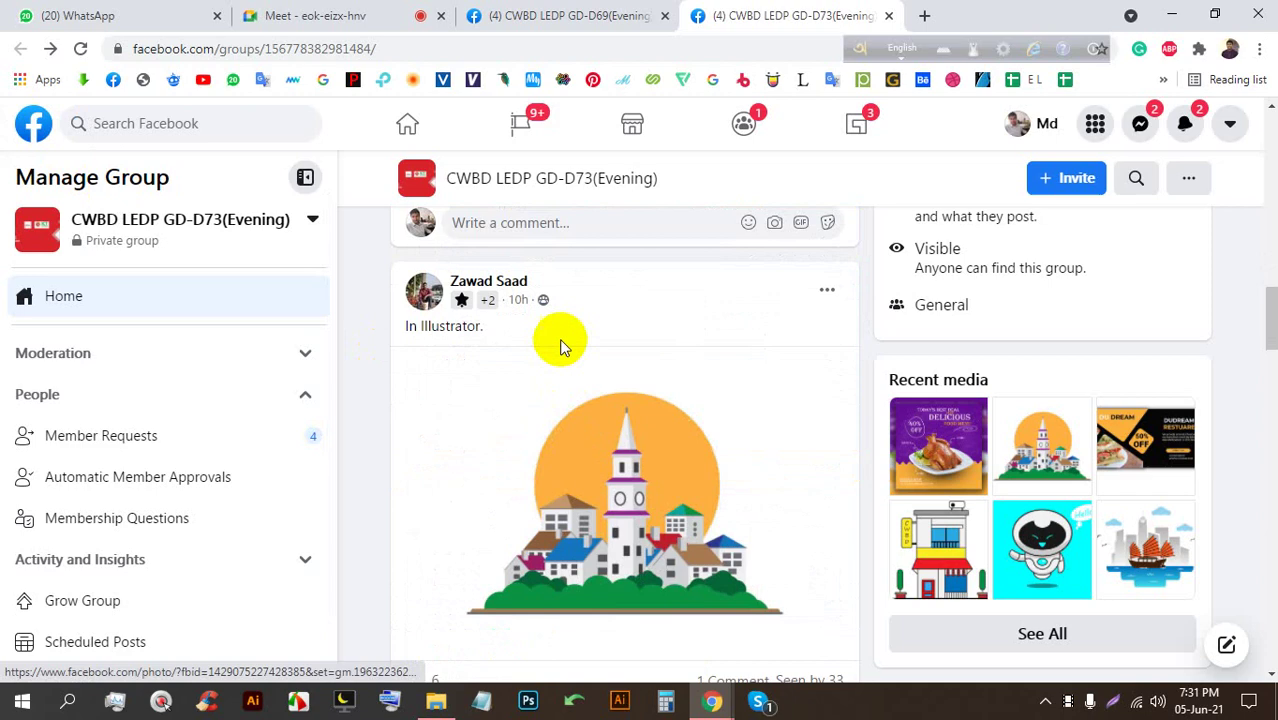
pyautogui.click(648, 292)
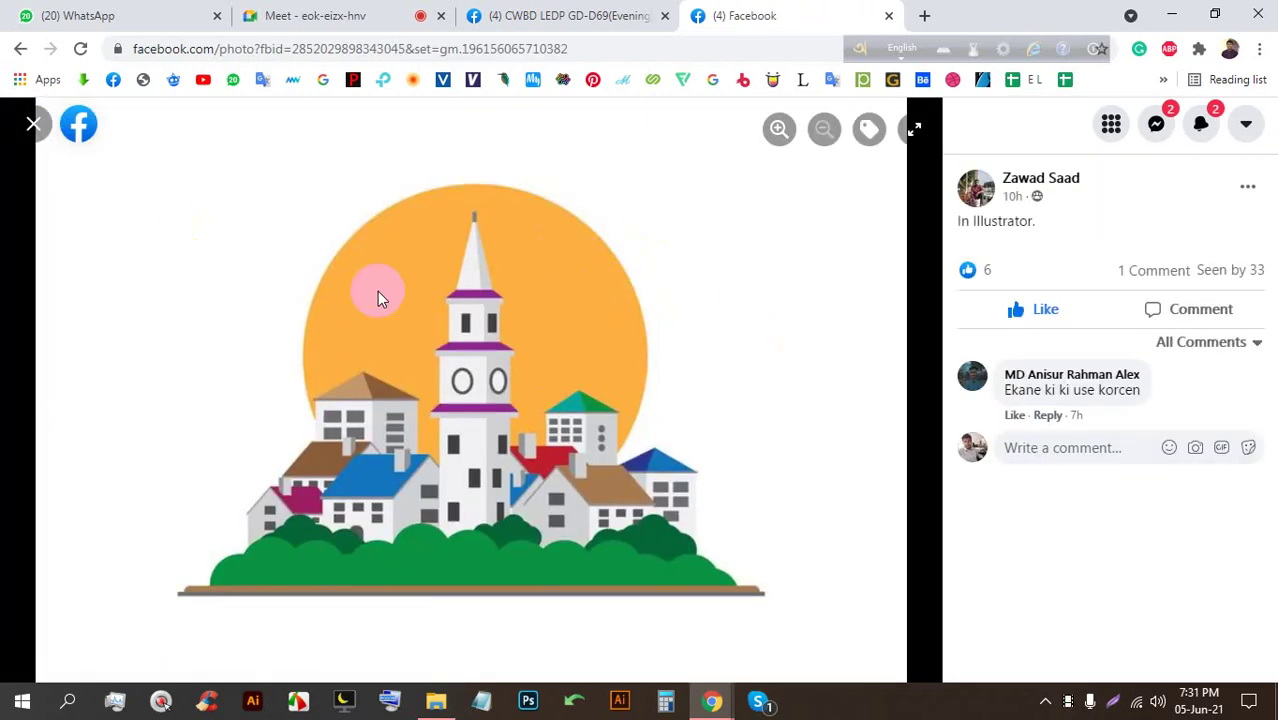
pyautogui.click(28, 127)
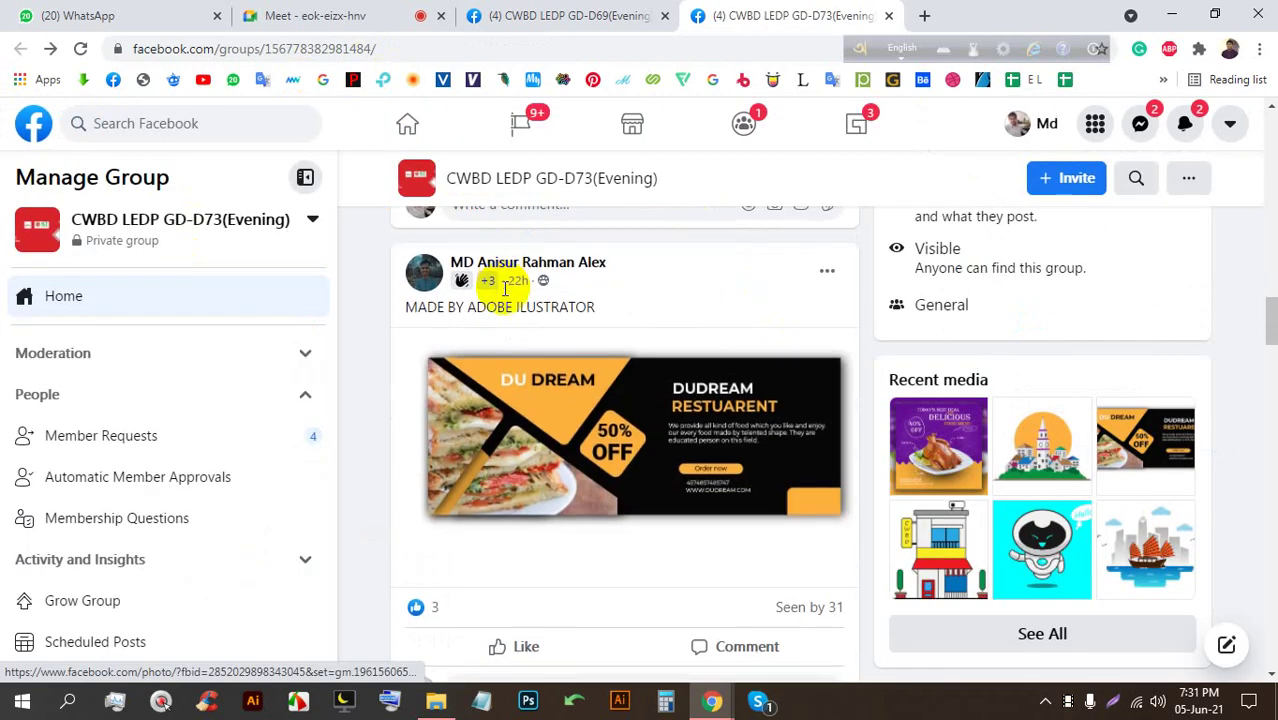
pyautogui.scroll(5, 635, 322)
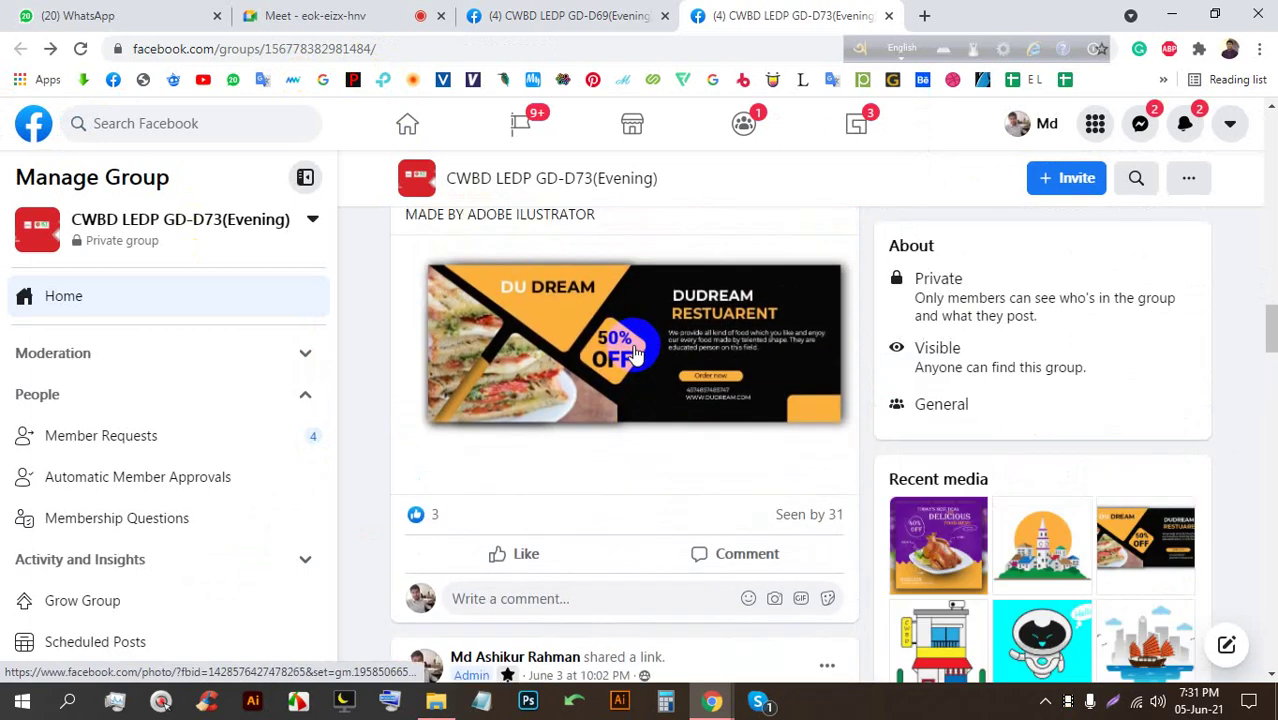
# Admit the waiting participant to the call and open the blue business card design in the CWBD LEDP GD-D69(Evening) group
pyautogui.click(412, 12)
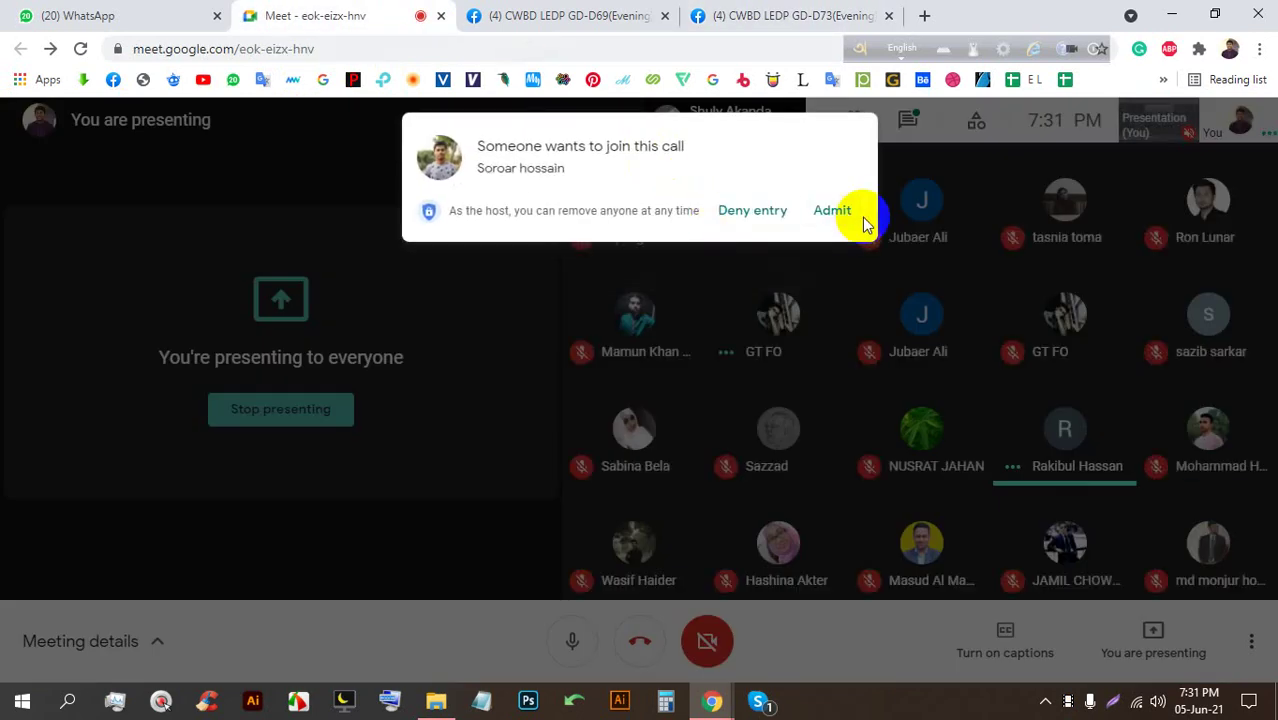
pyautogui.click(499, 12)
pyautogui.scroll(-8, 560, 350)
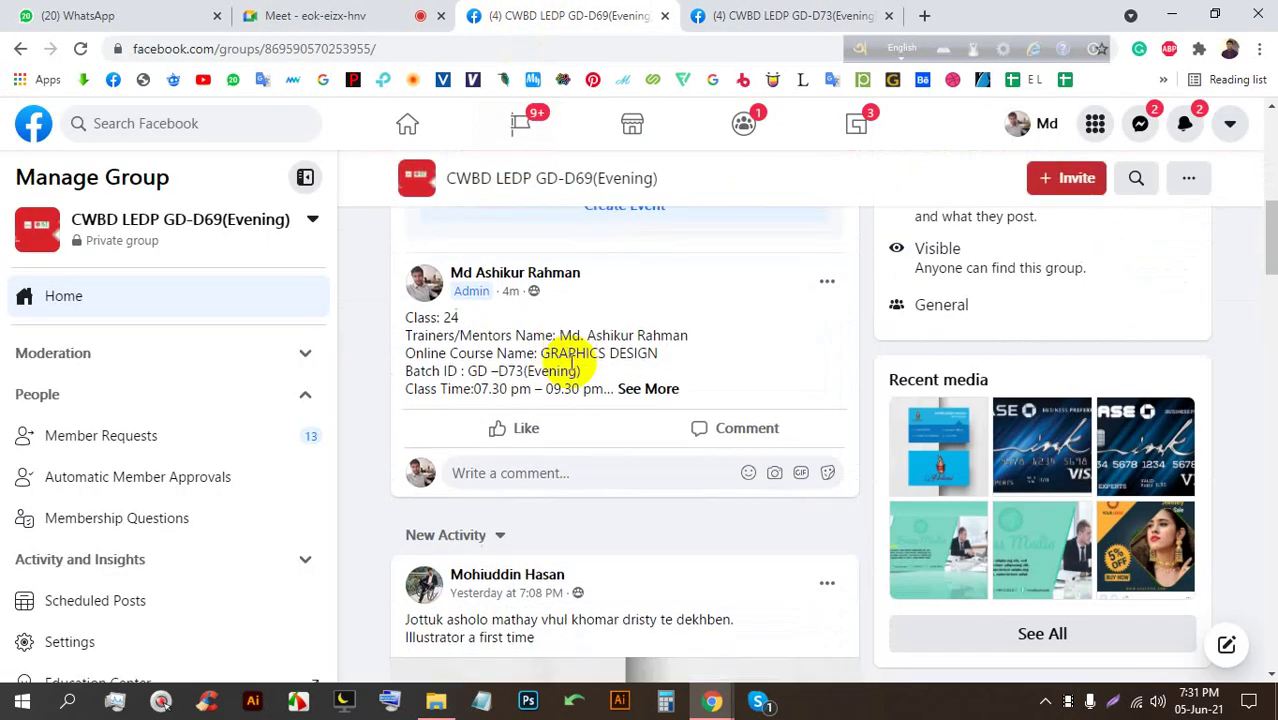
pyautogui.scroll(2, 600, 355)
pyautogui.click(625, 344)
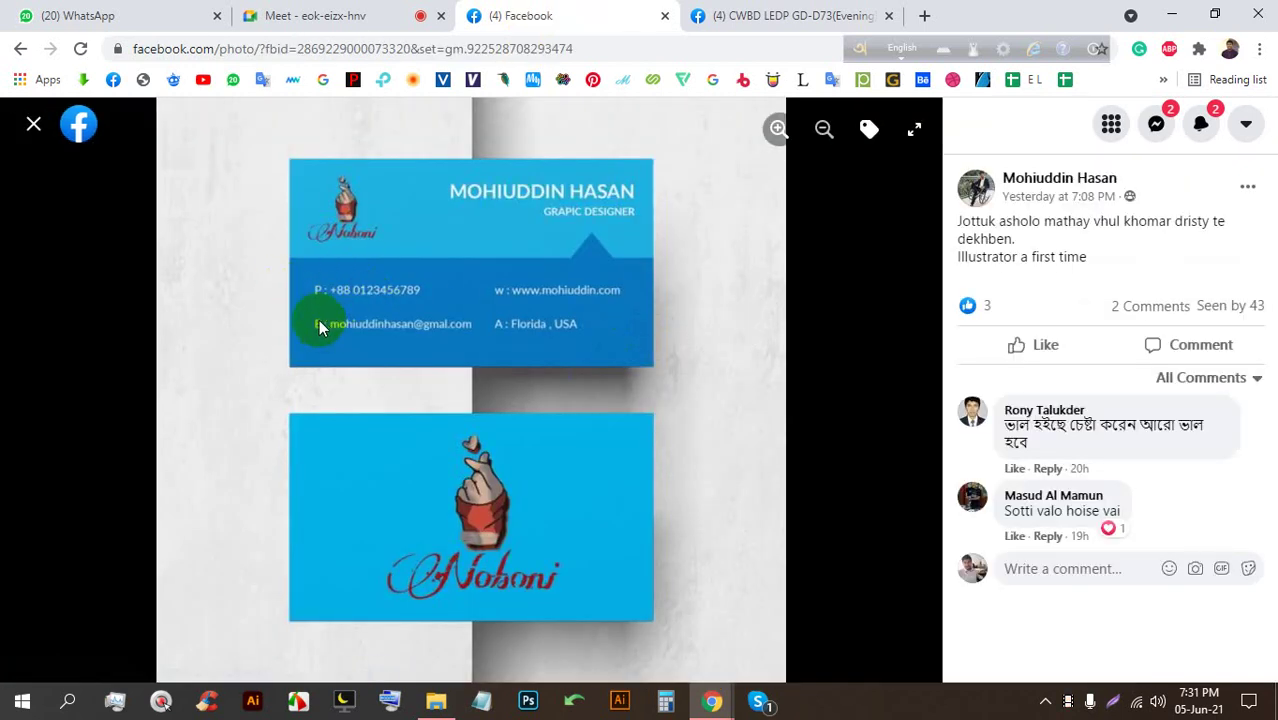
# Admit the next waiting participant and view the Chase card design images in the GD-D69(Evening) group
pyautogui.click(390, 16)
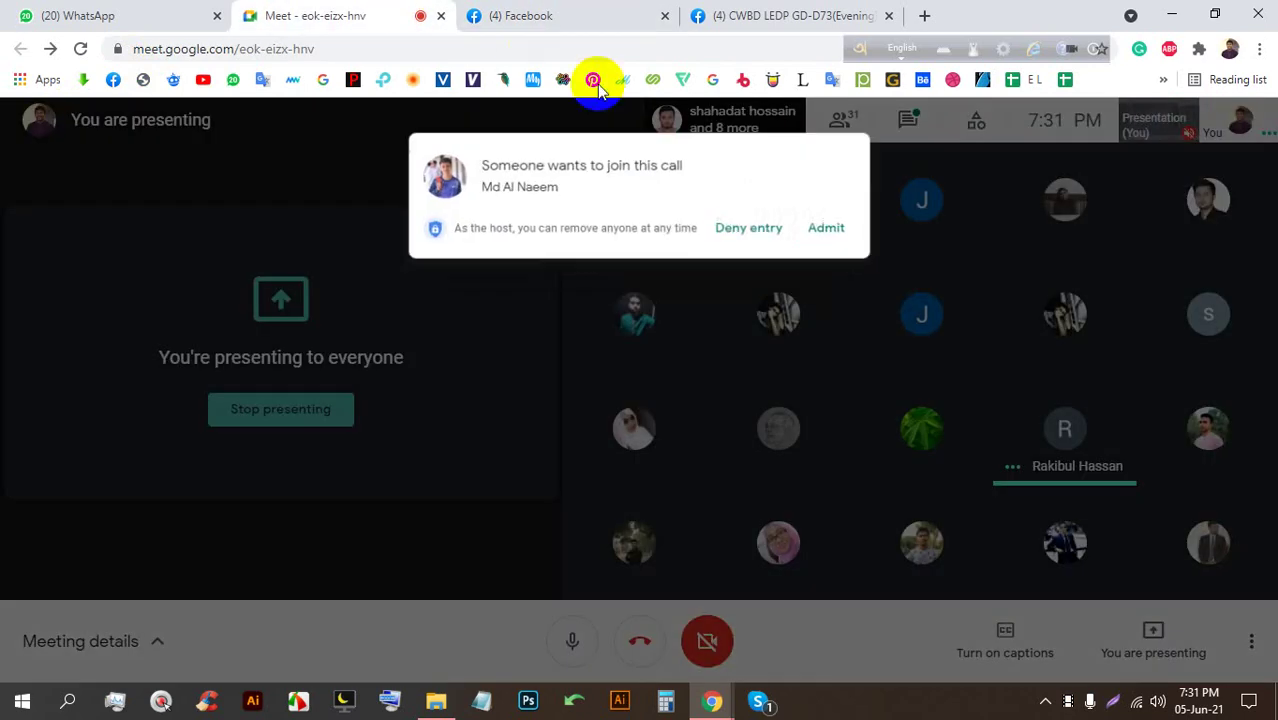
pyautogui.click(625, 18)
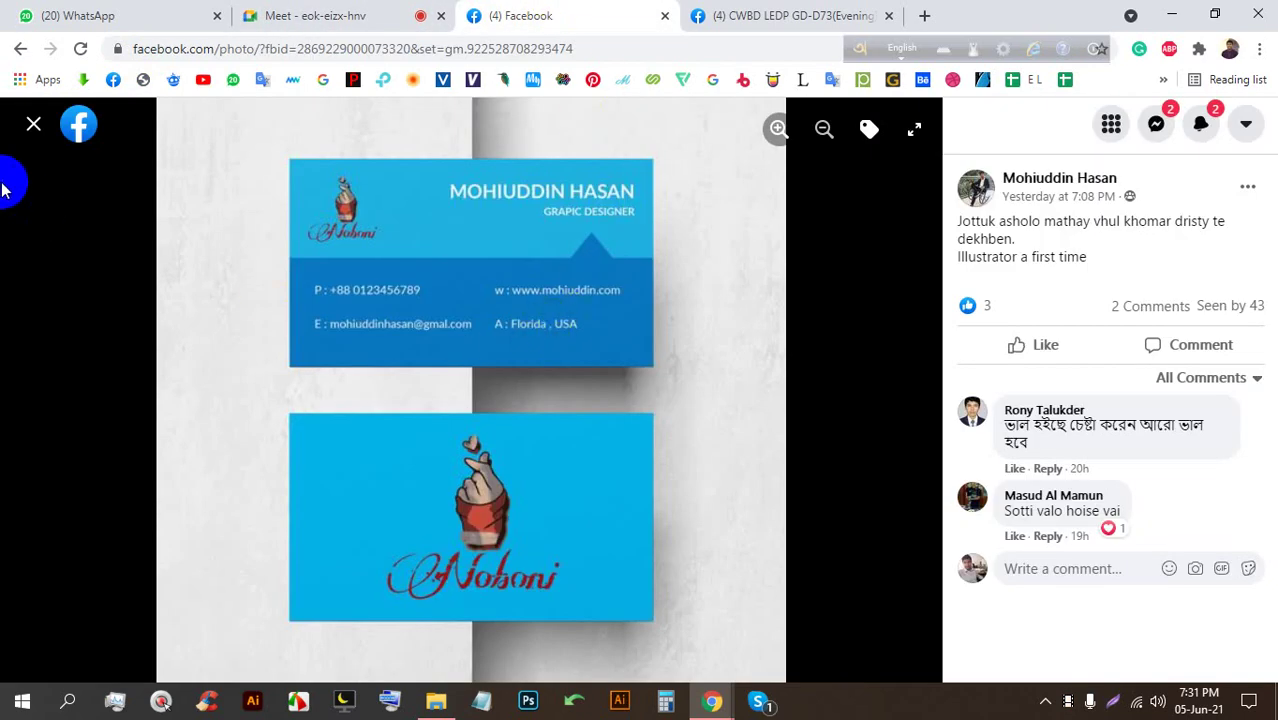
pyautogui.click(33, 128)
pyautogui.scroll(-8, 608, 420)
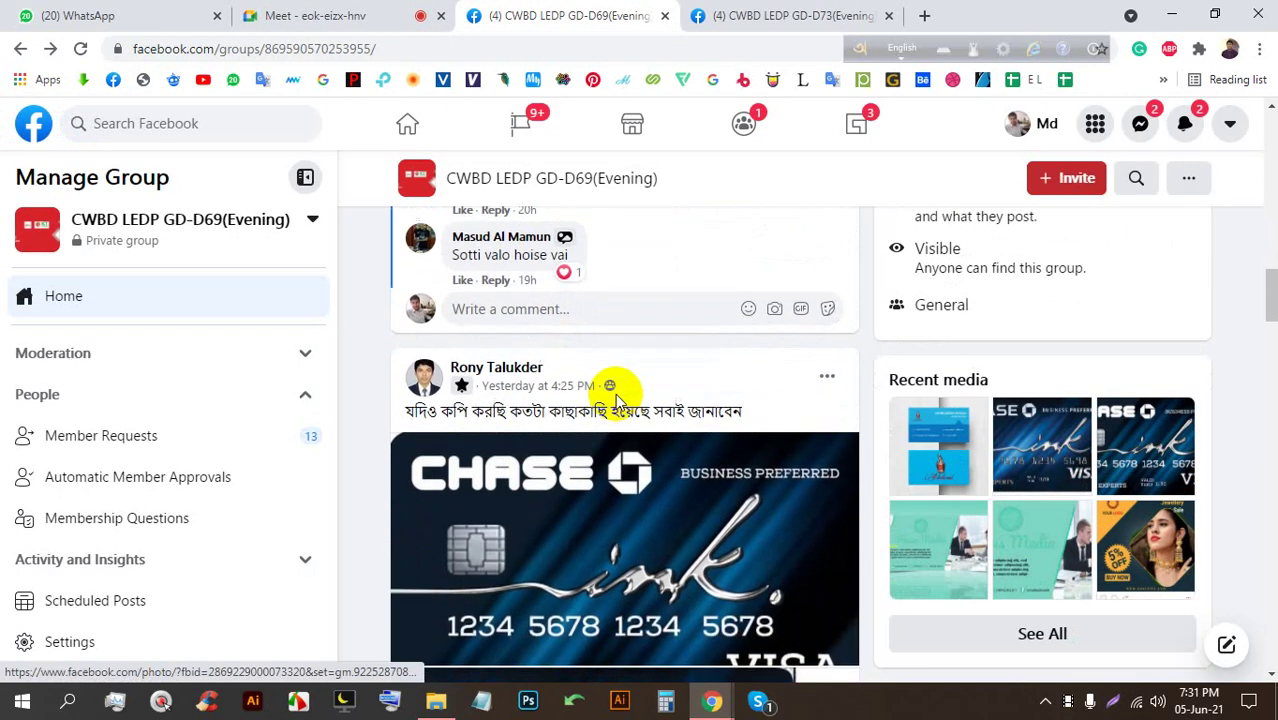
pyautogui.click(640, 370)
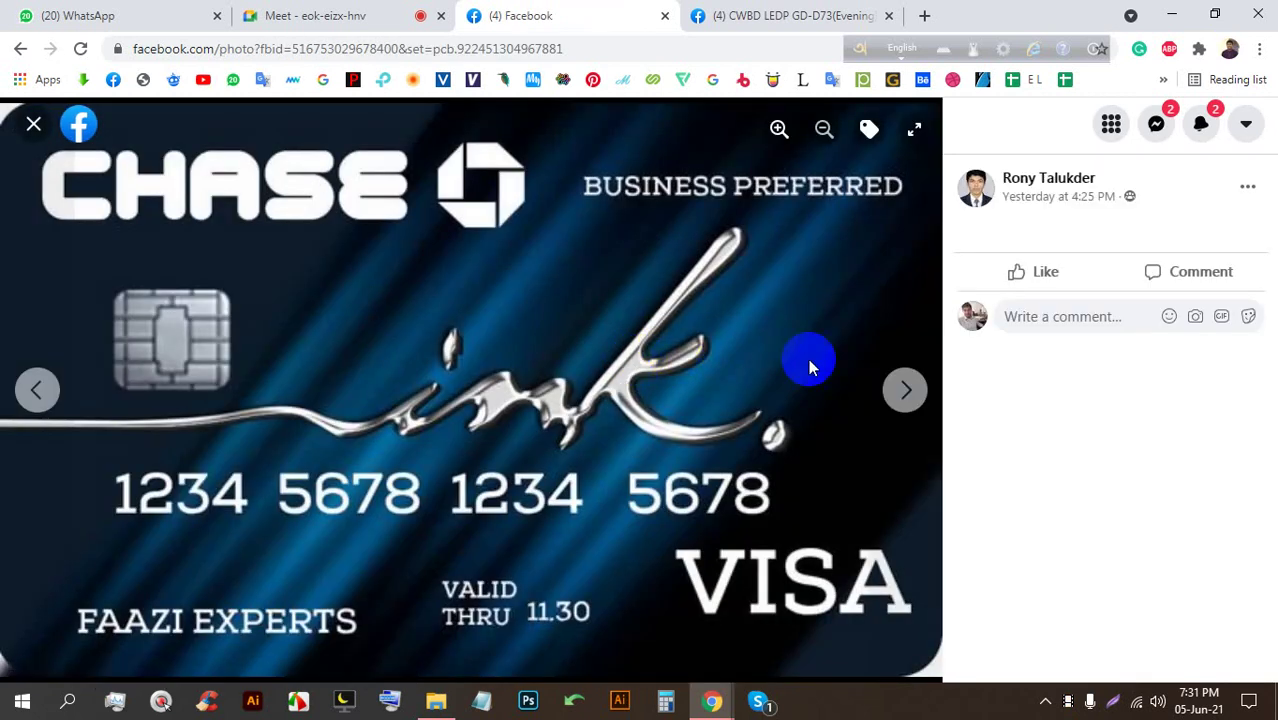
pyautogui.click(905, 390)
pyautogui.click(33, 124)
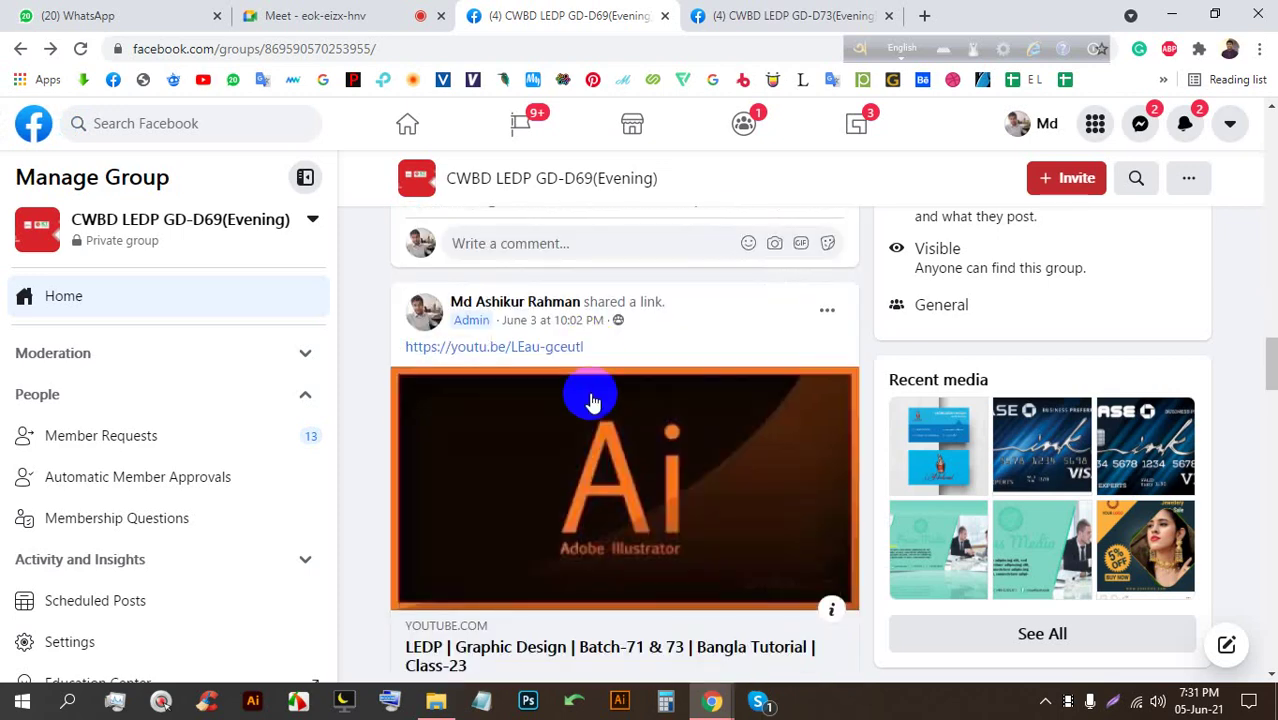
# Return to the Meet call, admit the waiting participant and close the WhatsApp tab
pyautogui.scroll(-5, 590, 390)
pyautogui.click(371, 12)
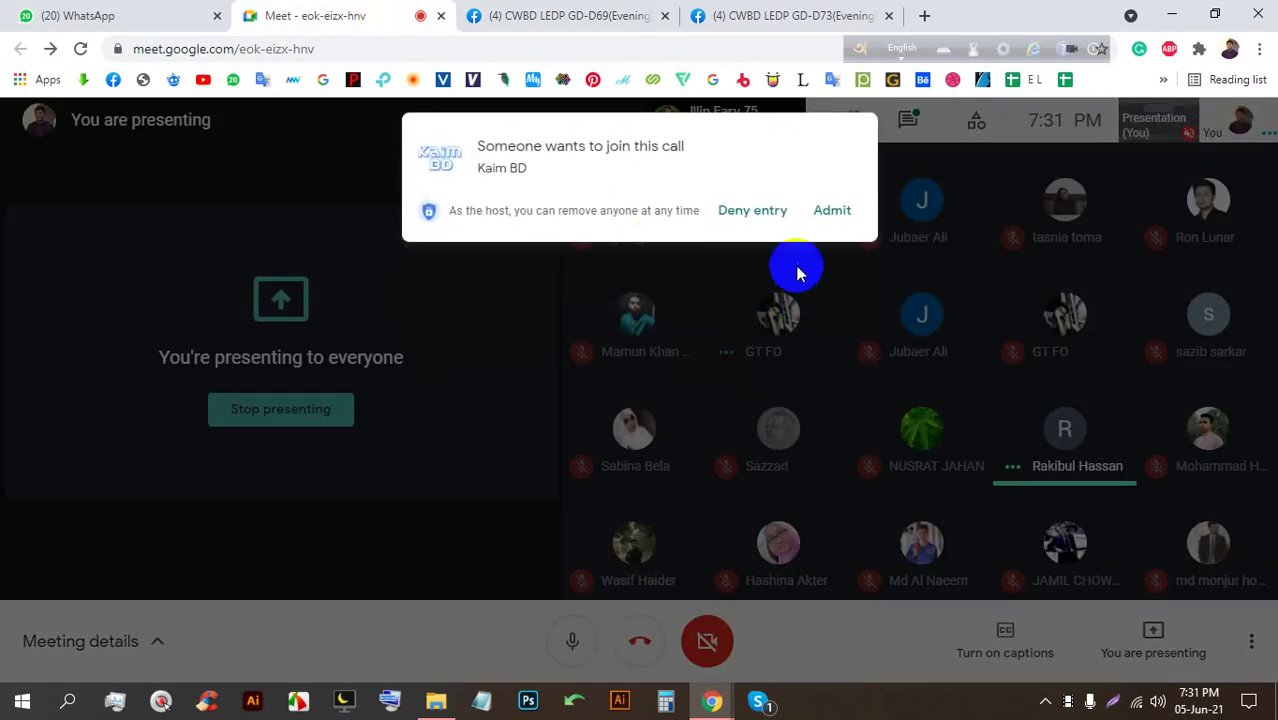
pyautogui.click(818, 212)
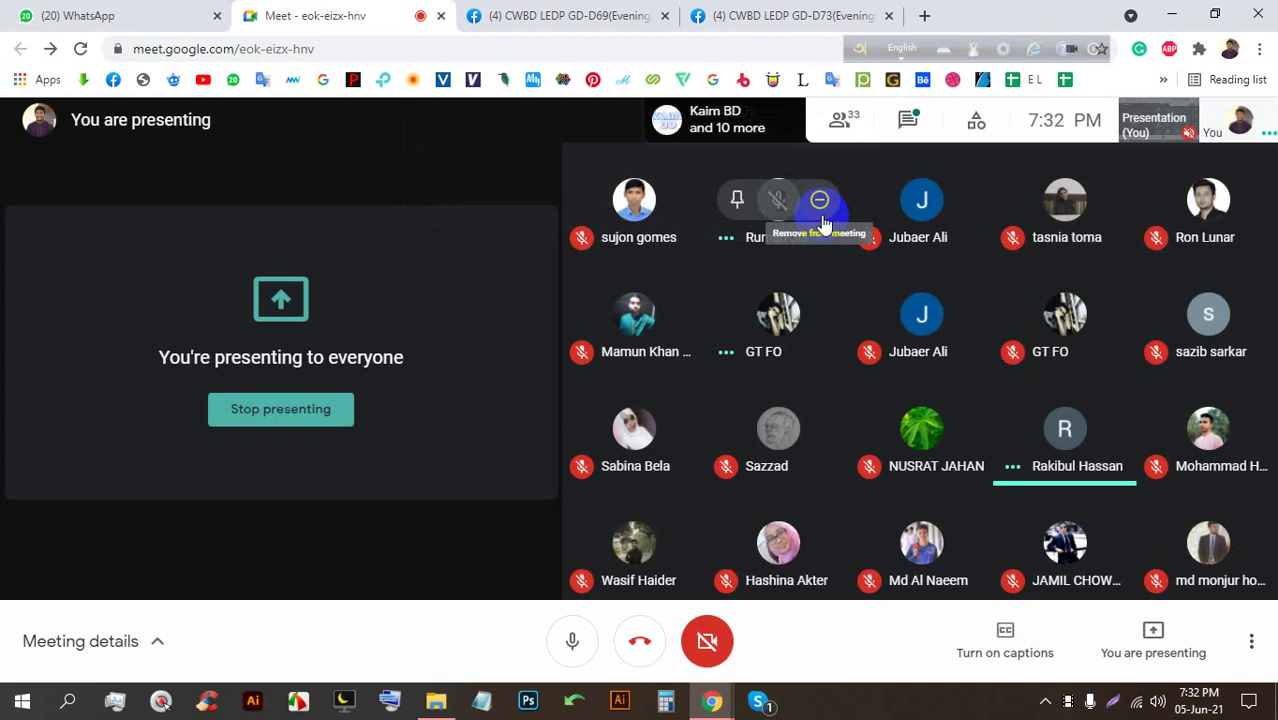
pyautogui.click(218, 16)
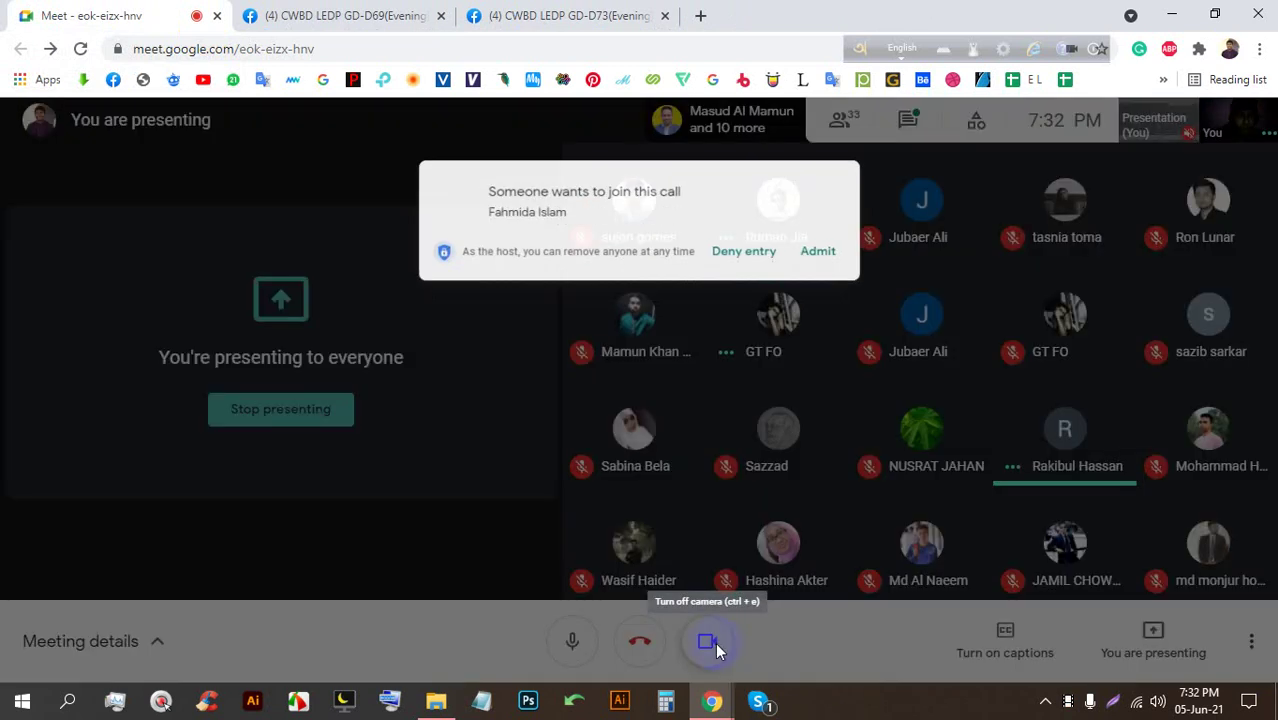
# Admit the person asking to join the call and turn the camera off
pyautogui.click(828, 212)
pyautogui.click(707, 641)
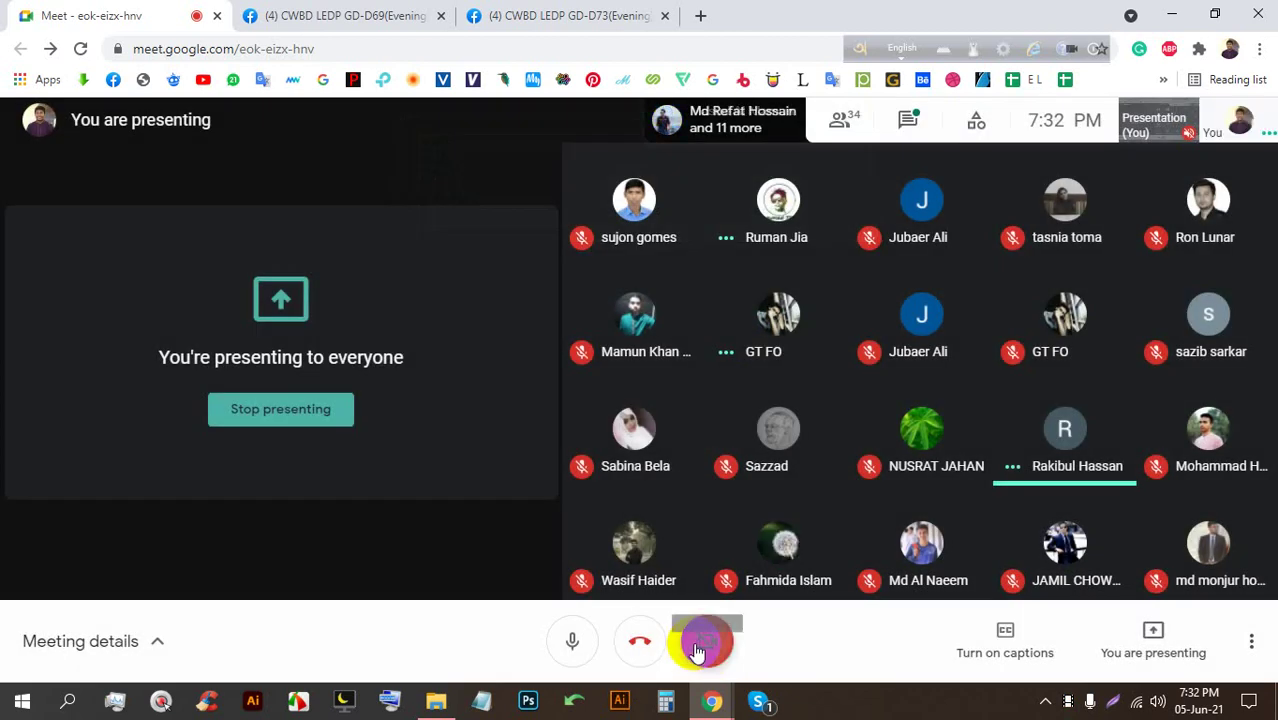
# Launch Illustrator and admit all the participants waiting to join the Meet call
pyautogui.click(618, 704)
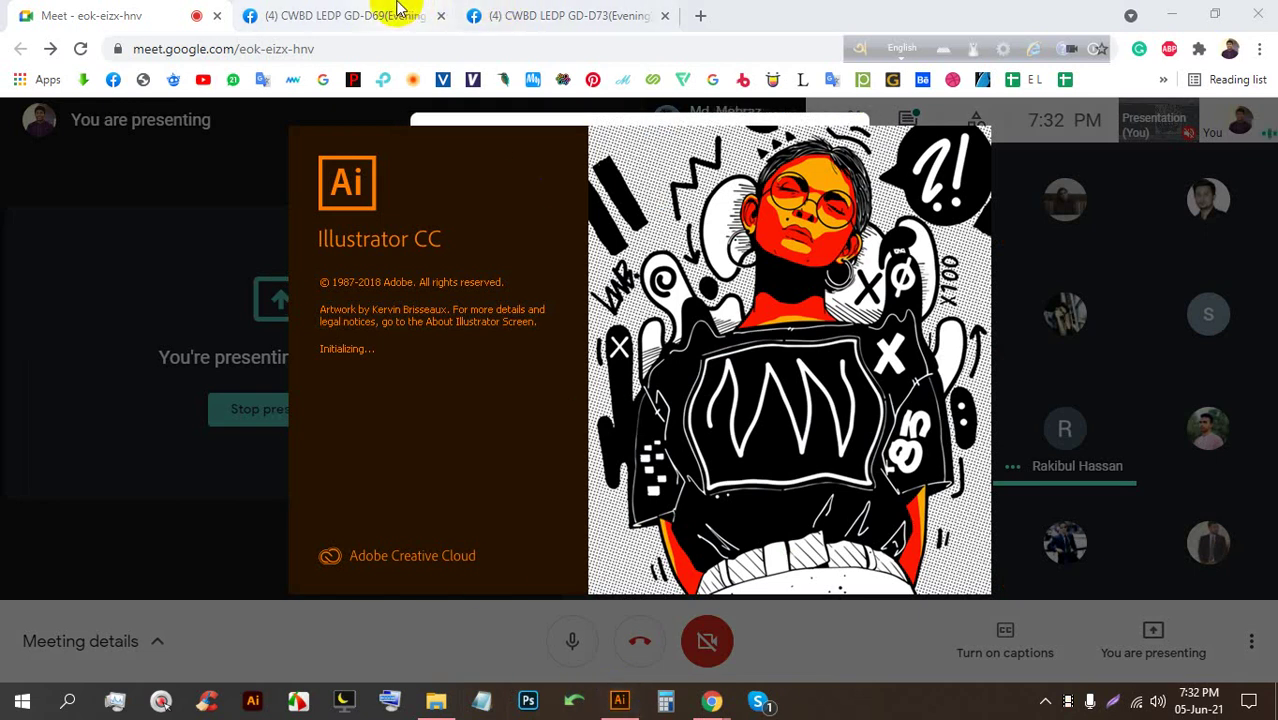
pyautogui.click(405, 14)
pyautogui.click(138, 12)
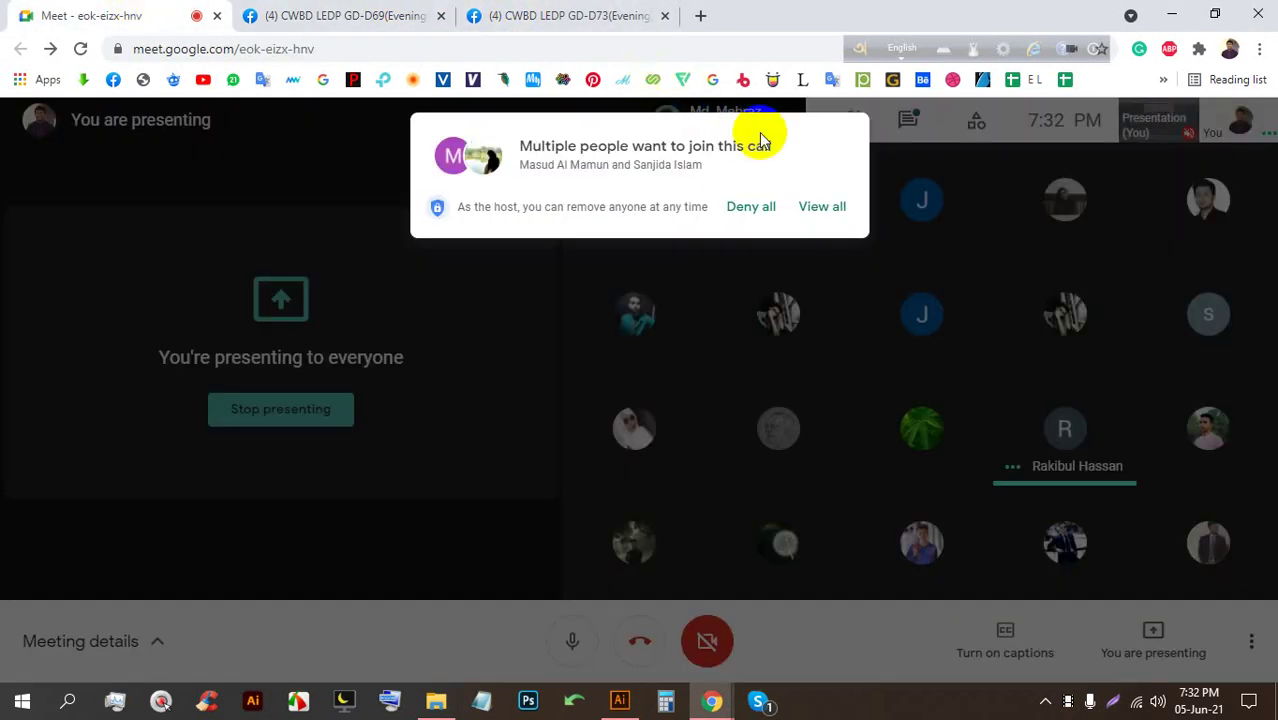
pyautogui.click(822, 206)
pyautogui.click(822, 330)
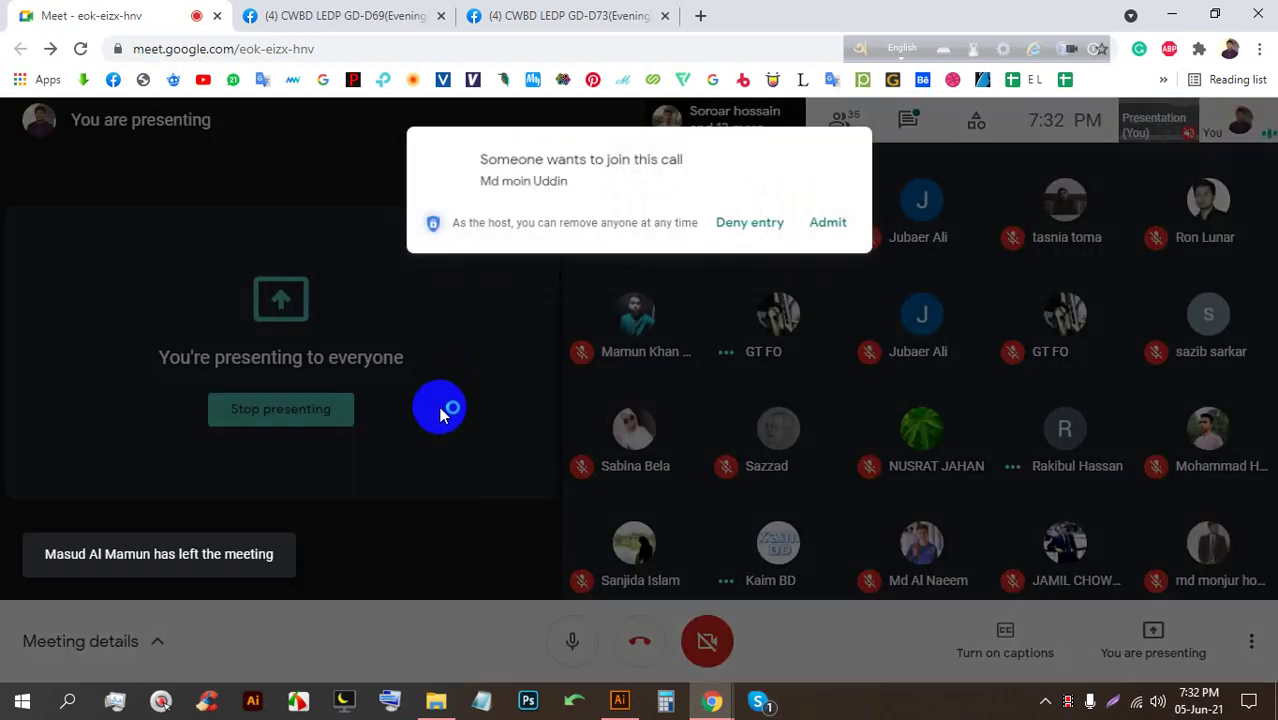
pyautogui.click(829, 222)
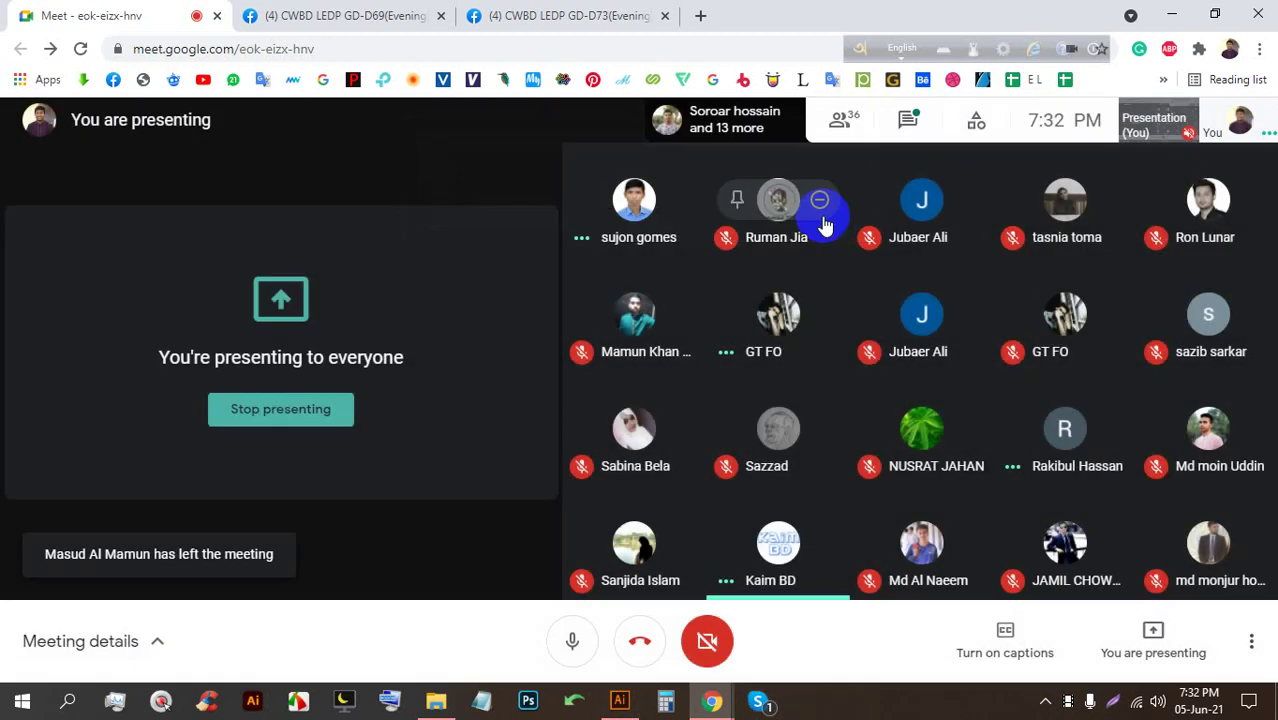
# In File Explorer, open folder 23 inside folder 73 on the LEDP (E:) drive and view the Ai.jpg cover design
pyautogui.click(440, 695)
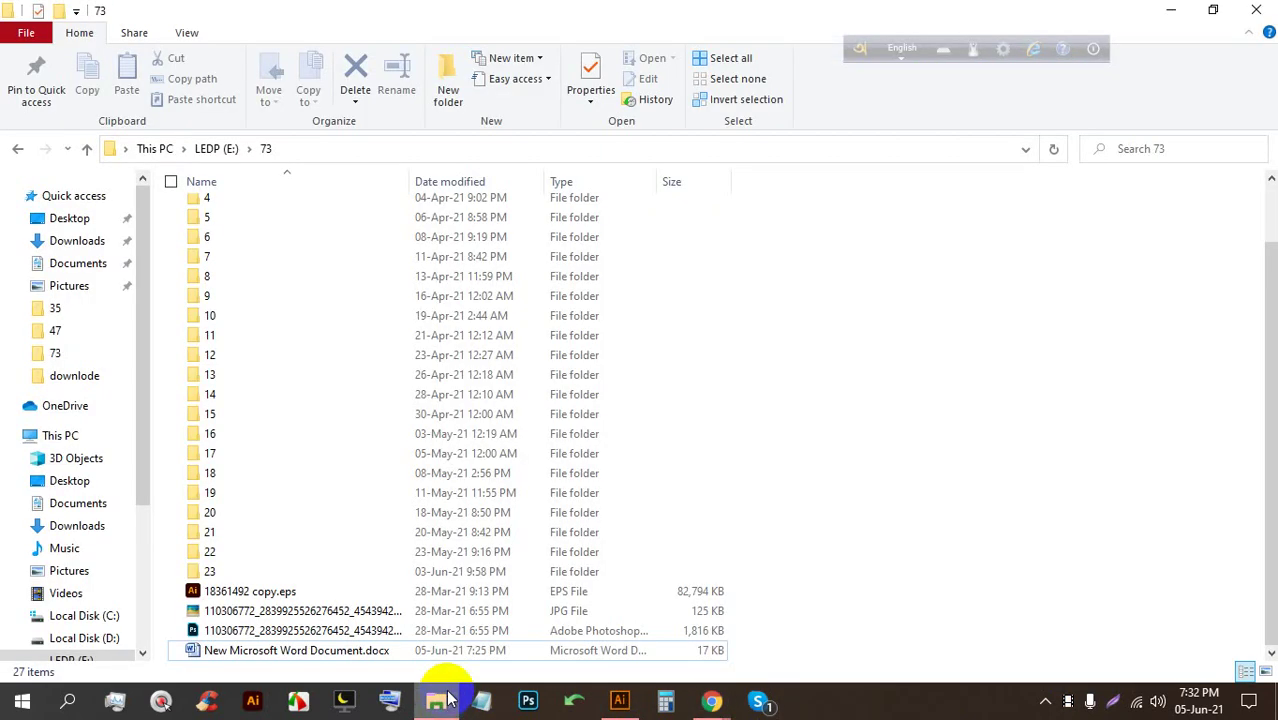
pyautogui.doubleClick(255, 569)
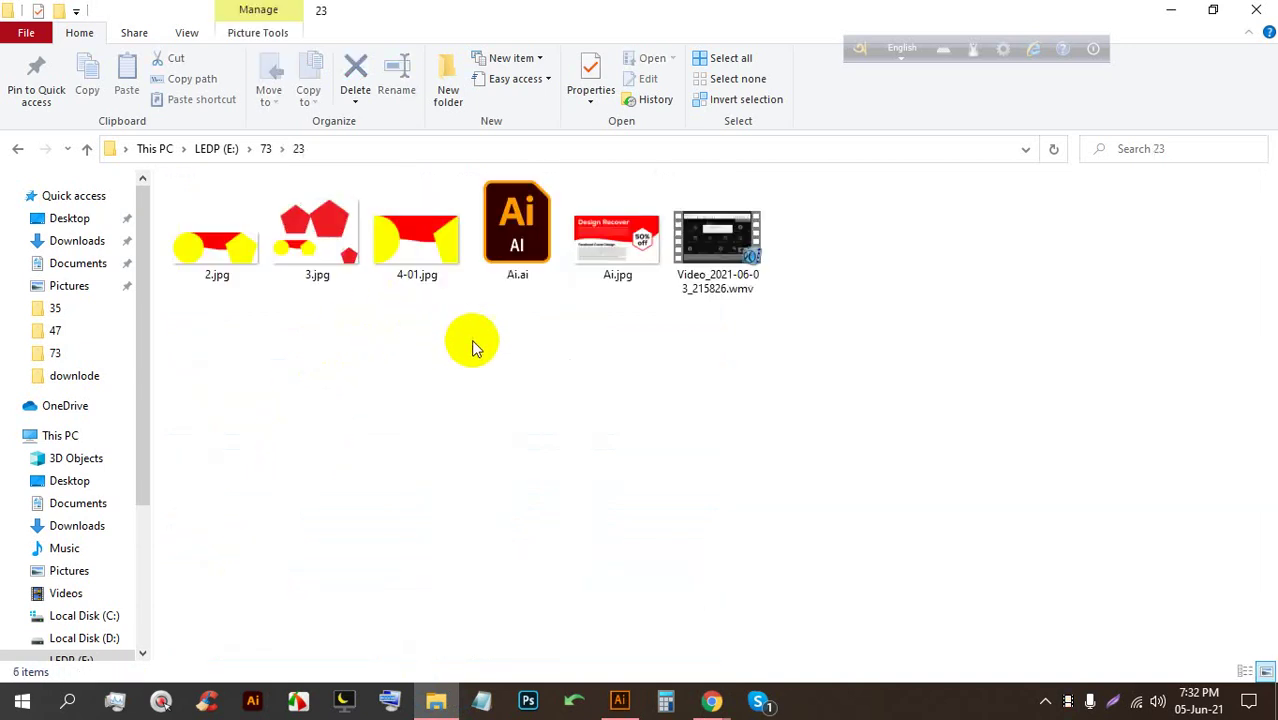
pyautogui.doubleClick(614, 236)
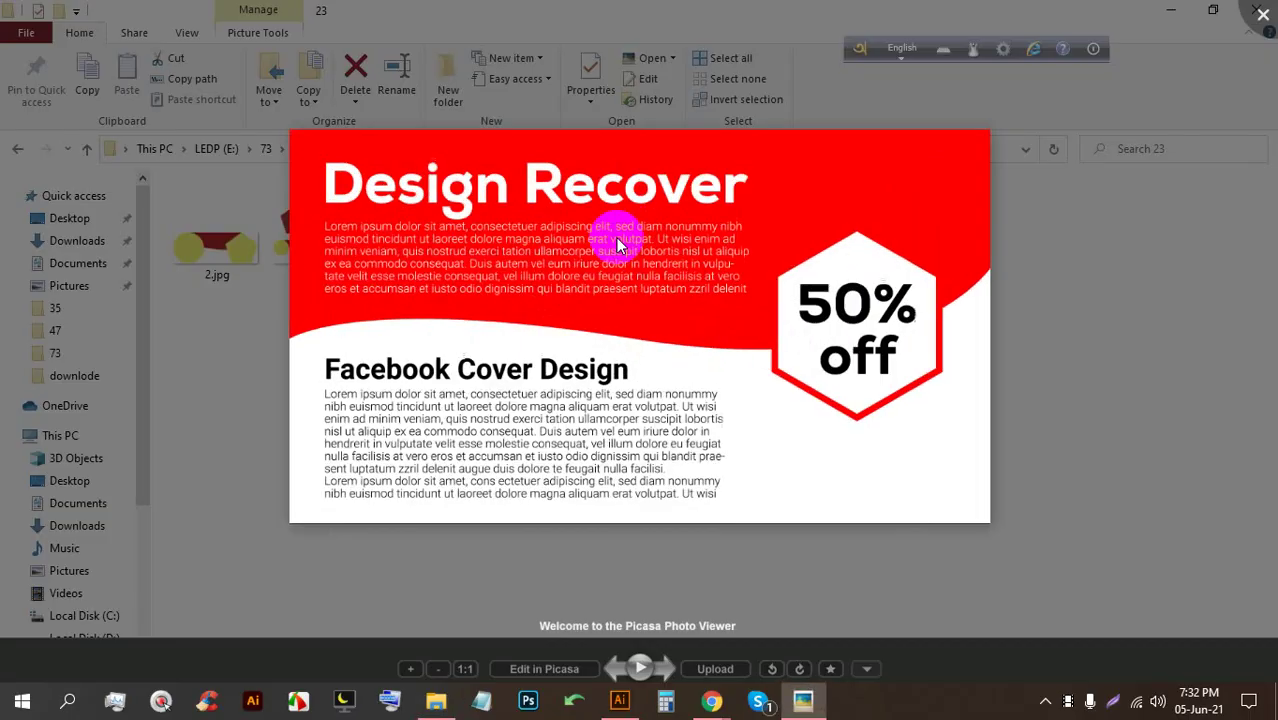
pyautogui.scroll(1, 575, 297)
pyautogui.scroll(-3, 576, 280)
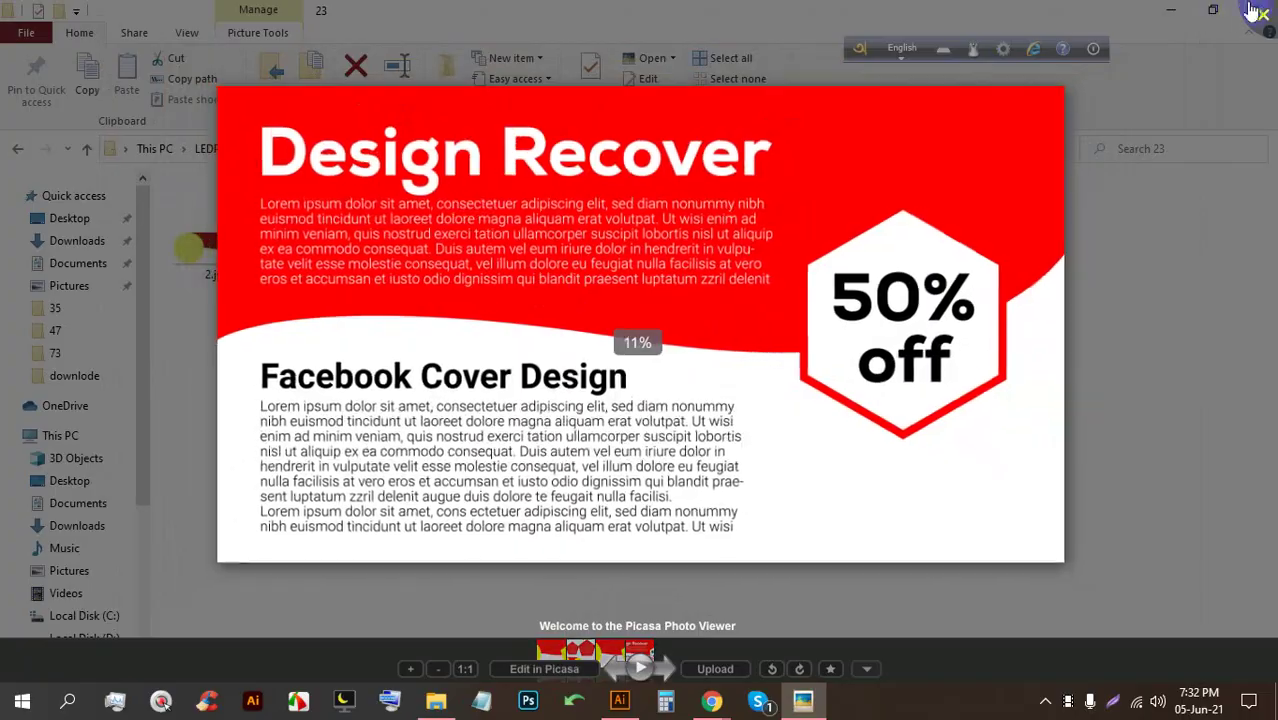
pyautogui.click(1263, 14)
# Switch back to the Meet call and admit the newly waiting participant
pyautogui.click(648, 607)
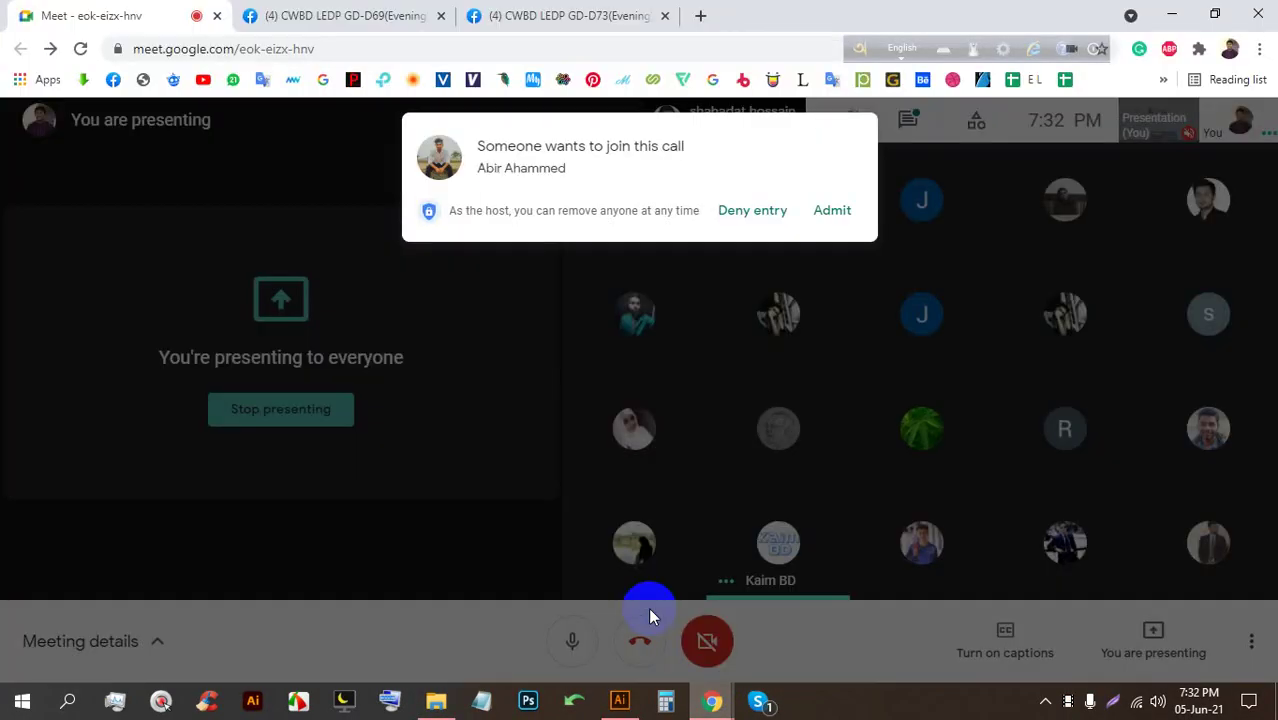
pyautogui.click(836, 211)
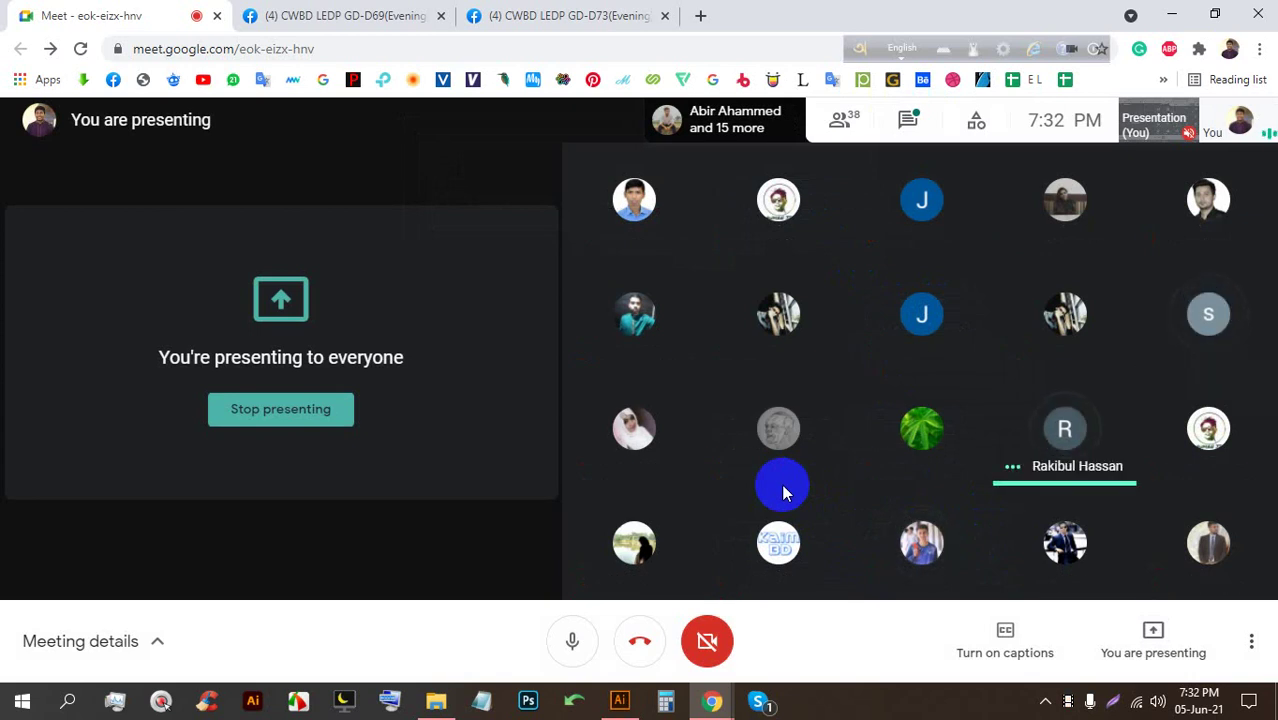
# Look through the recent posts of the GD-D73(Evening) group and the GD-D69(Evening) group
pyautogui.click(528, 13)
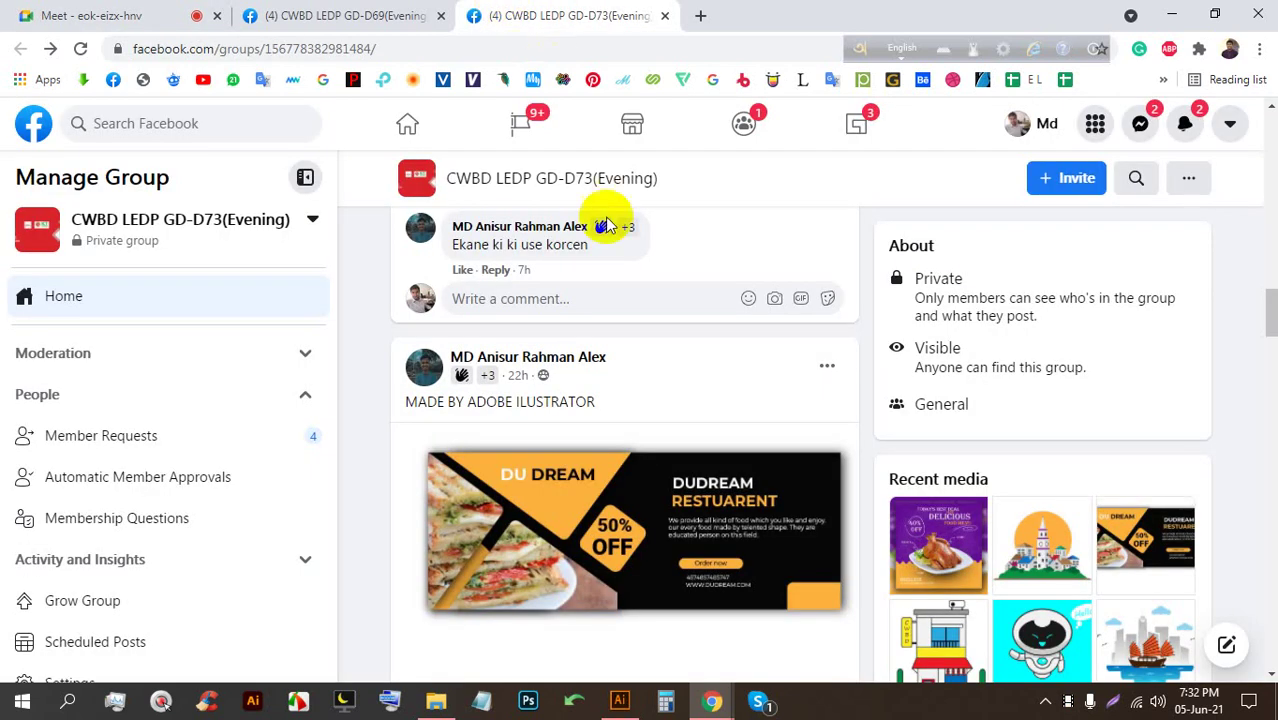
pyautogui.scroll(-4, 606, 370)
pyautogui.scroll(10, 606, 370)
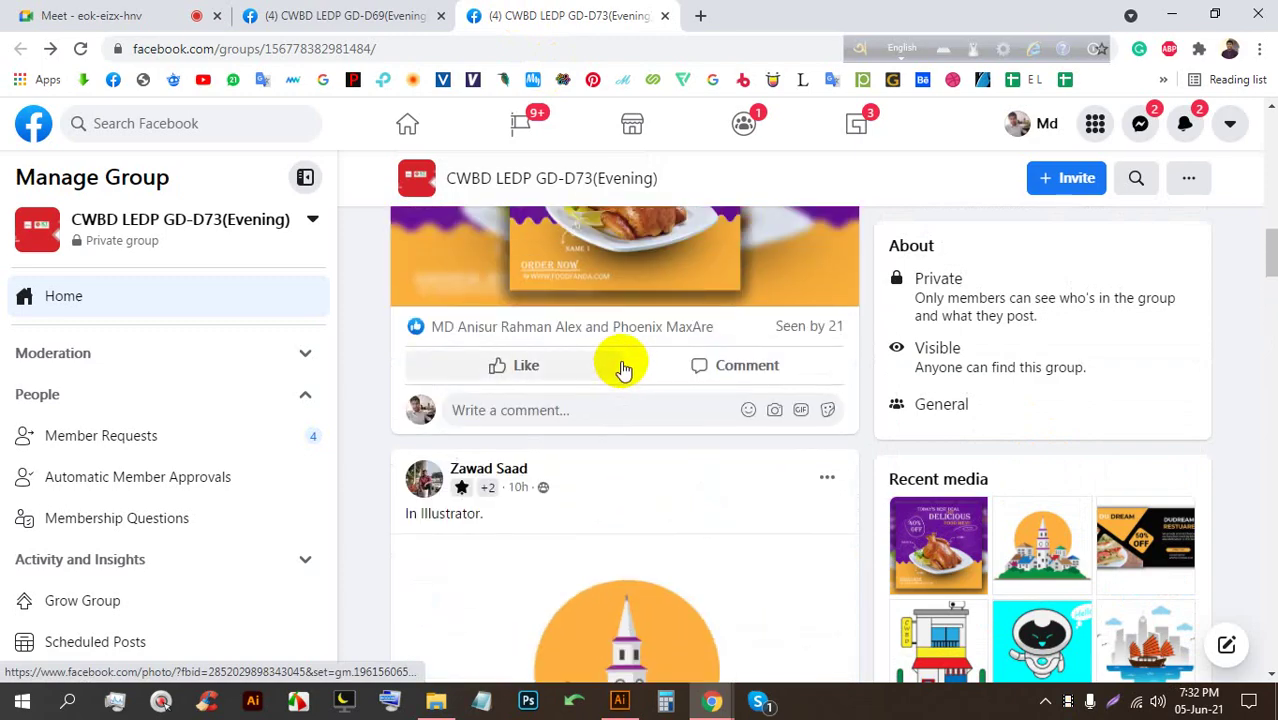
pyautogui.scroll(1, 640, 364)
pyautogui.click(394, 15)
pyautogui.scroll(-5, 556, 357)
pyautogui.scroll(8, 563, 378)
pyautogui.scroll(10, 567, 372)
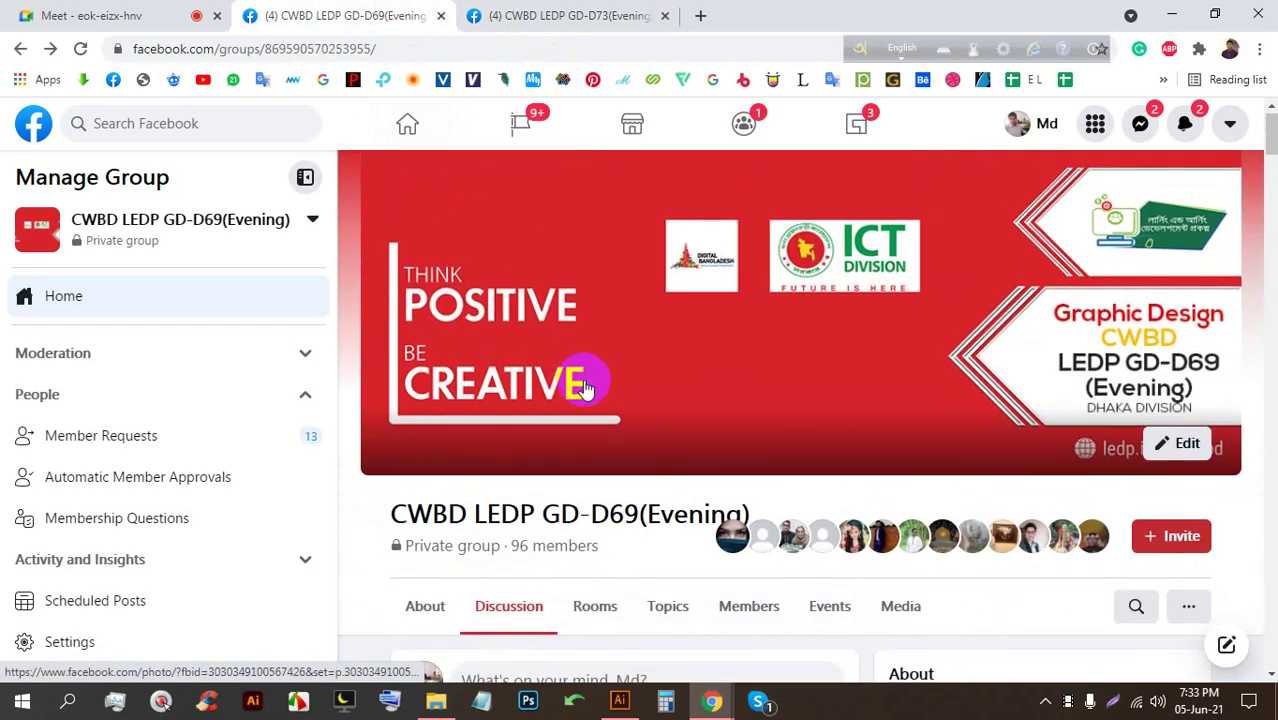
# Return to the Meet call, switch to Illustrator and create a new Web-Large document of 1920 x 1080 px
pyautogui.scroll(-6, 585, 380)
pyautogui.click(100, 16)
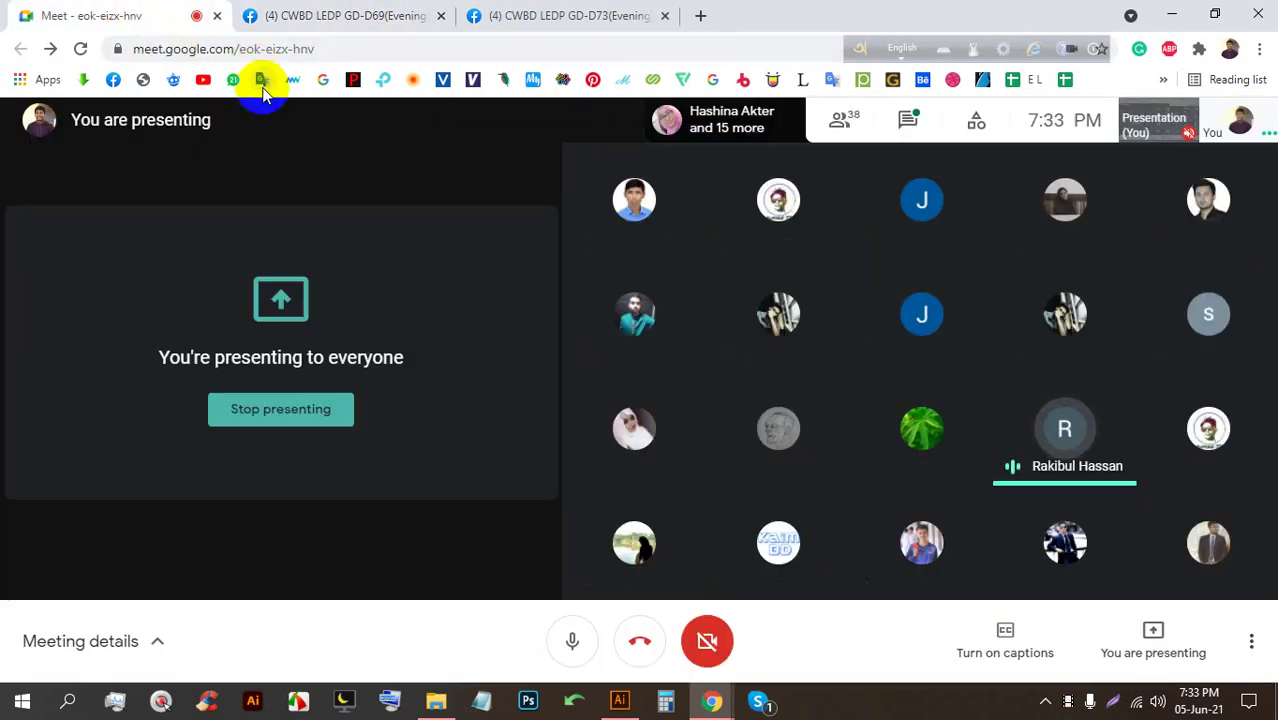
pyautogui.moveTo(757, 518)
pyautogui.click(622, 701)
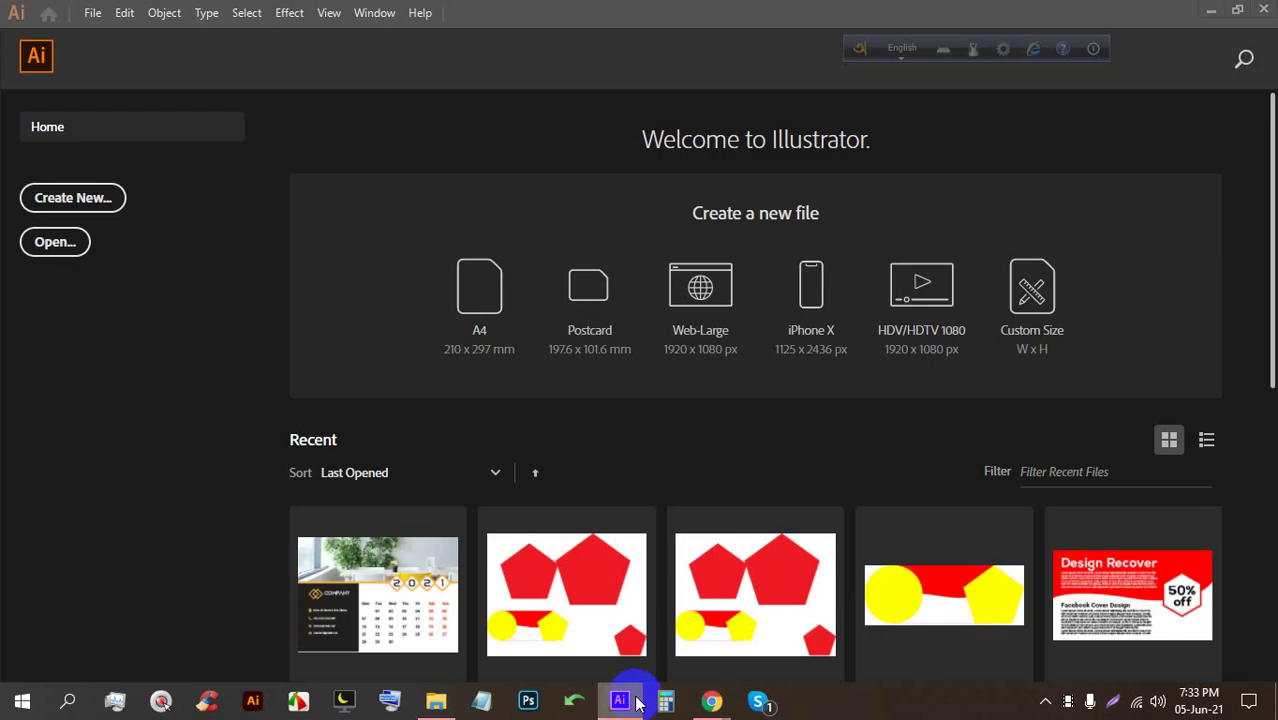
pyautogui.click(637, 704)
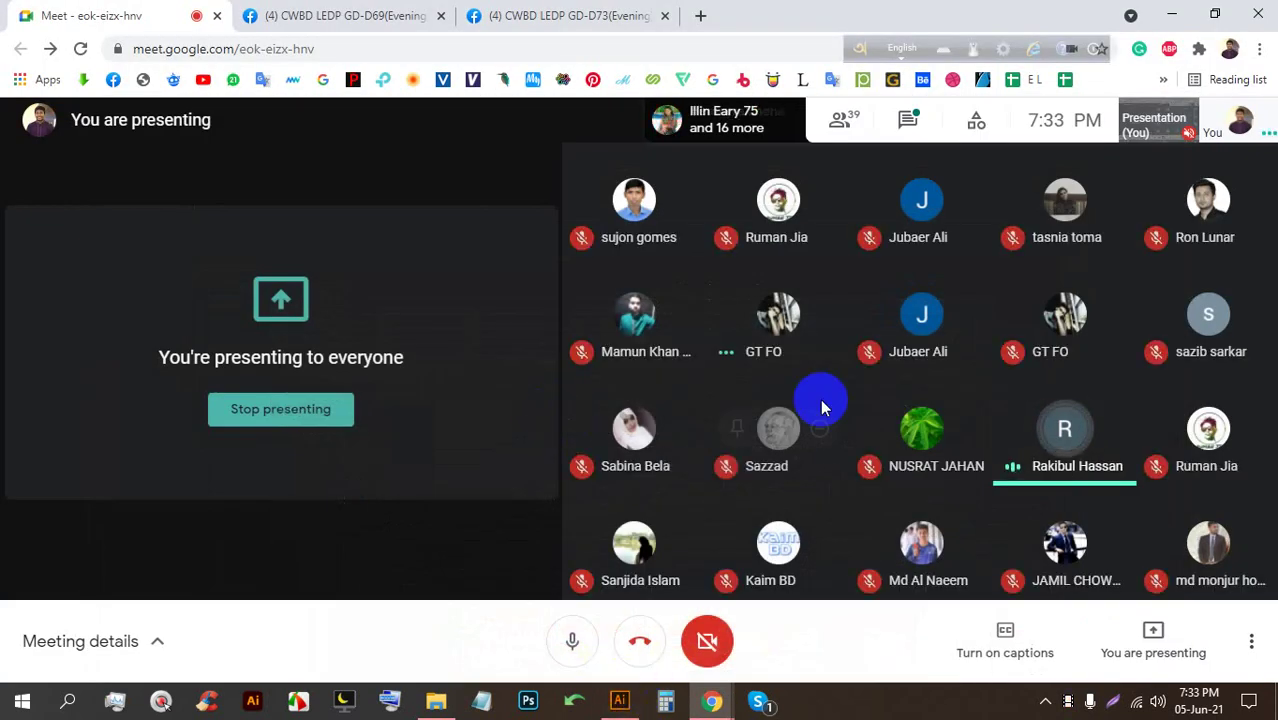
pyautogui.click(620, 701)
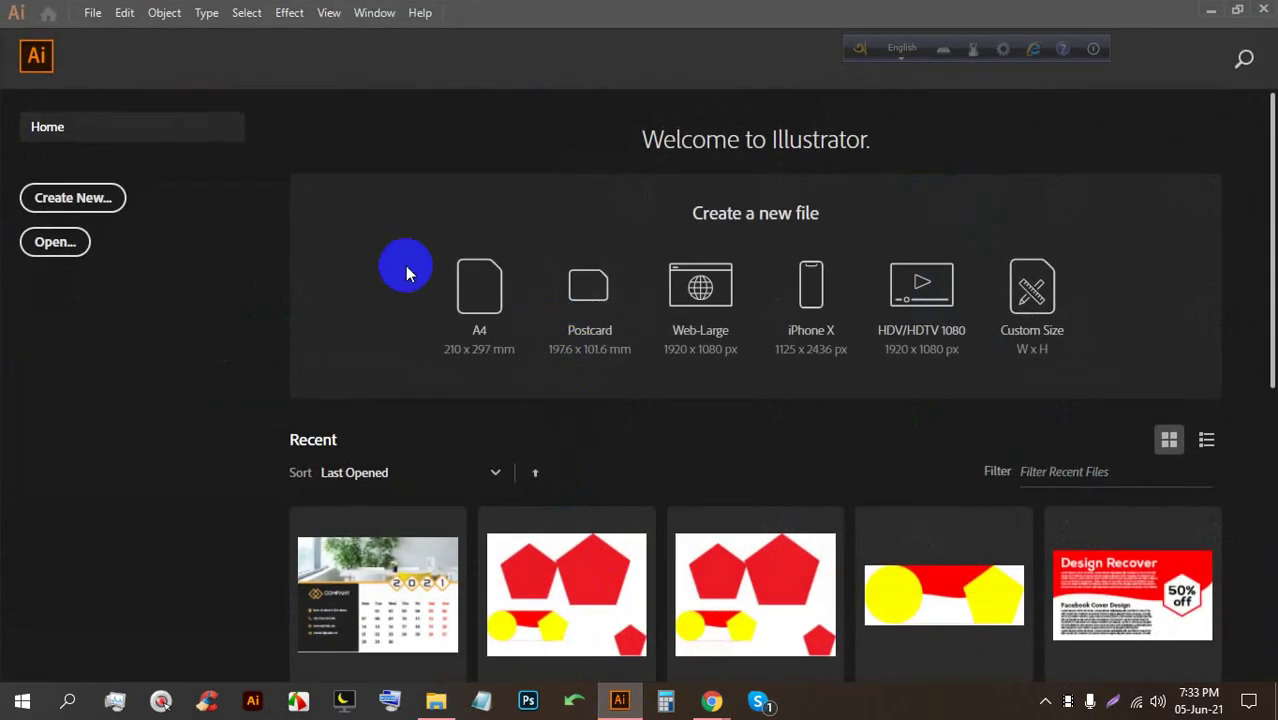
pyautogui.click(679, 297)
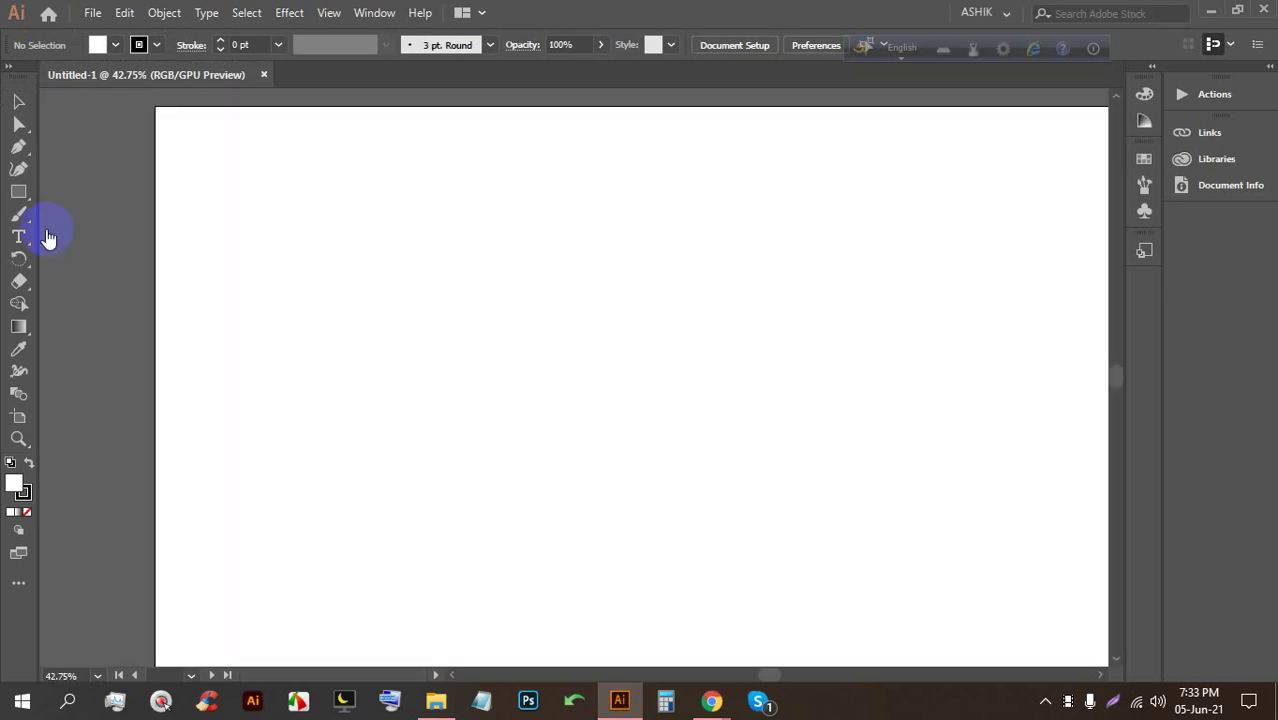
pyautogui.scroll(-3, 367, 252)
pyautogui.scroll(2, 438, 204)
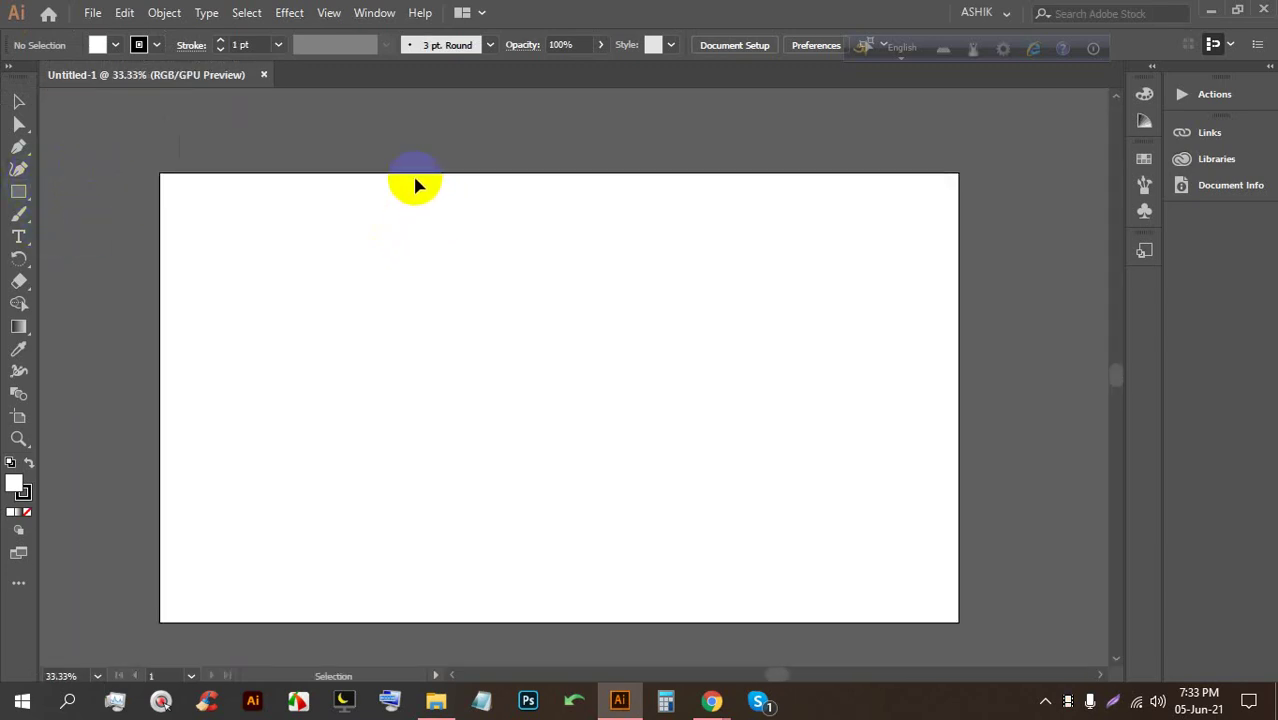
# Activate the Type tool briefly, show the tools grouped with Rotate and pick the Rotate Tool
pyautogui.click(20, 239)
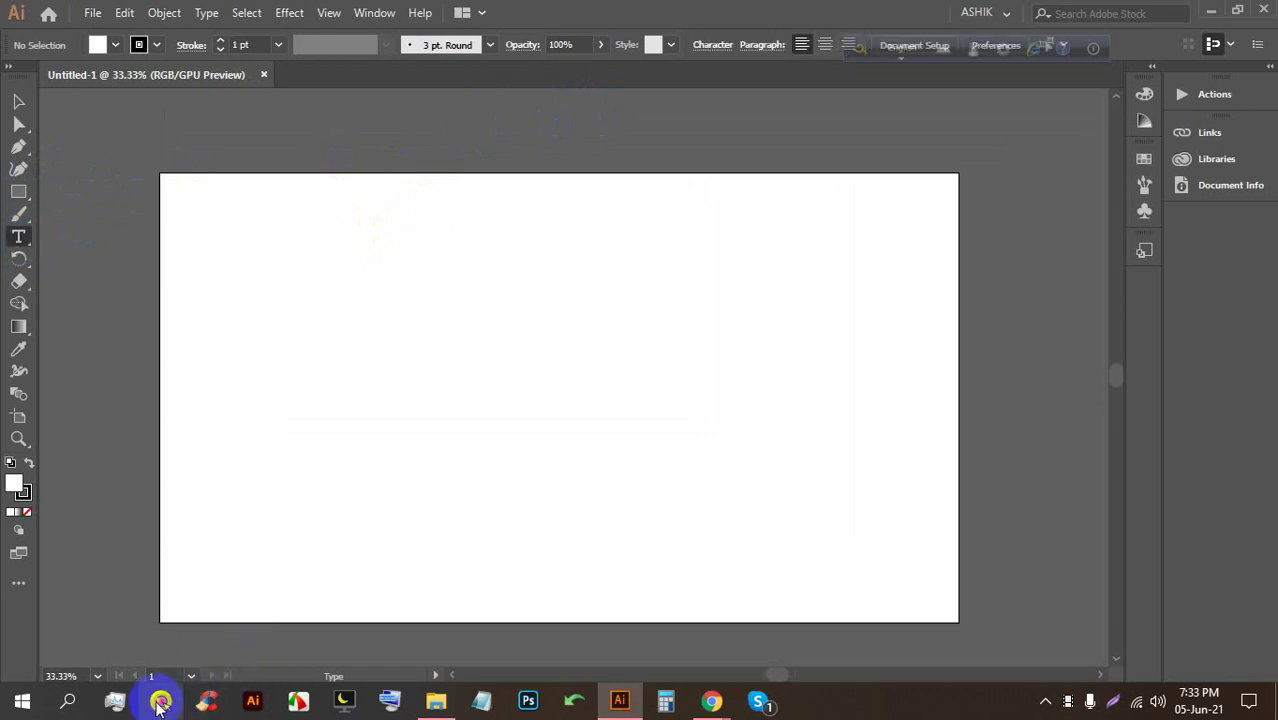
pyautogui.click(921, 152)
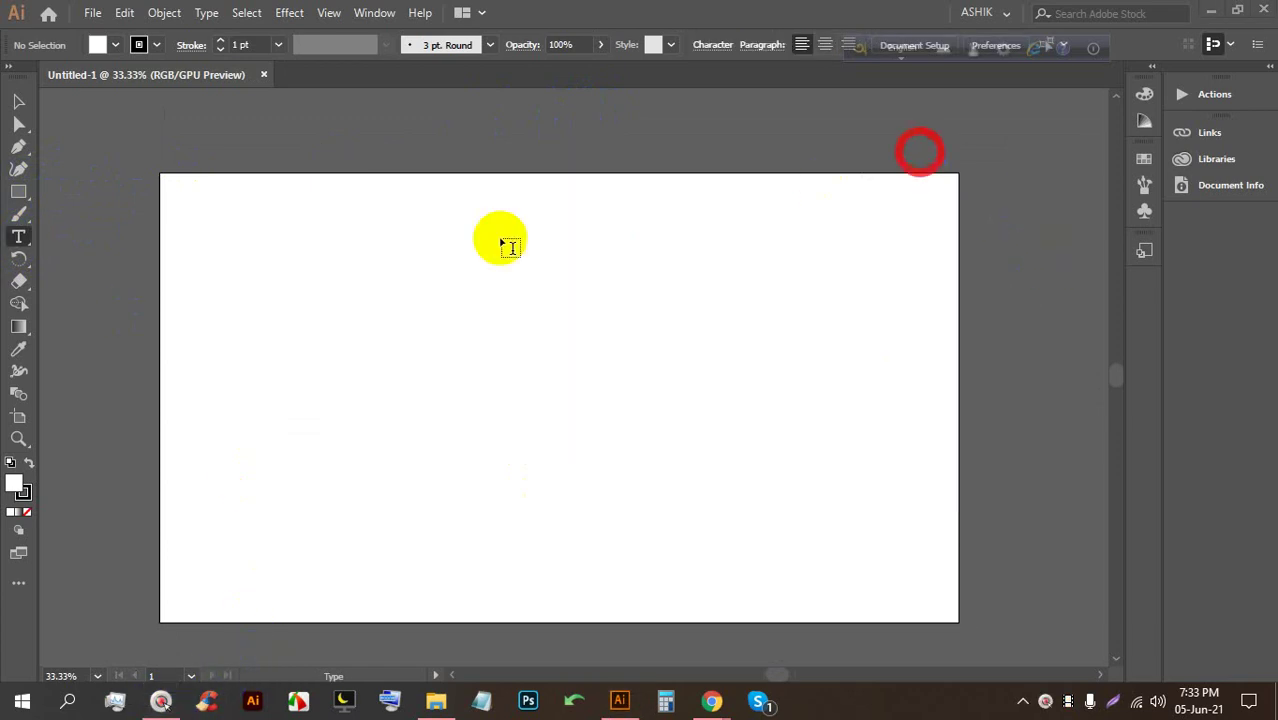
pyautogui.click(16, 260)
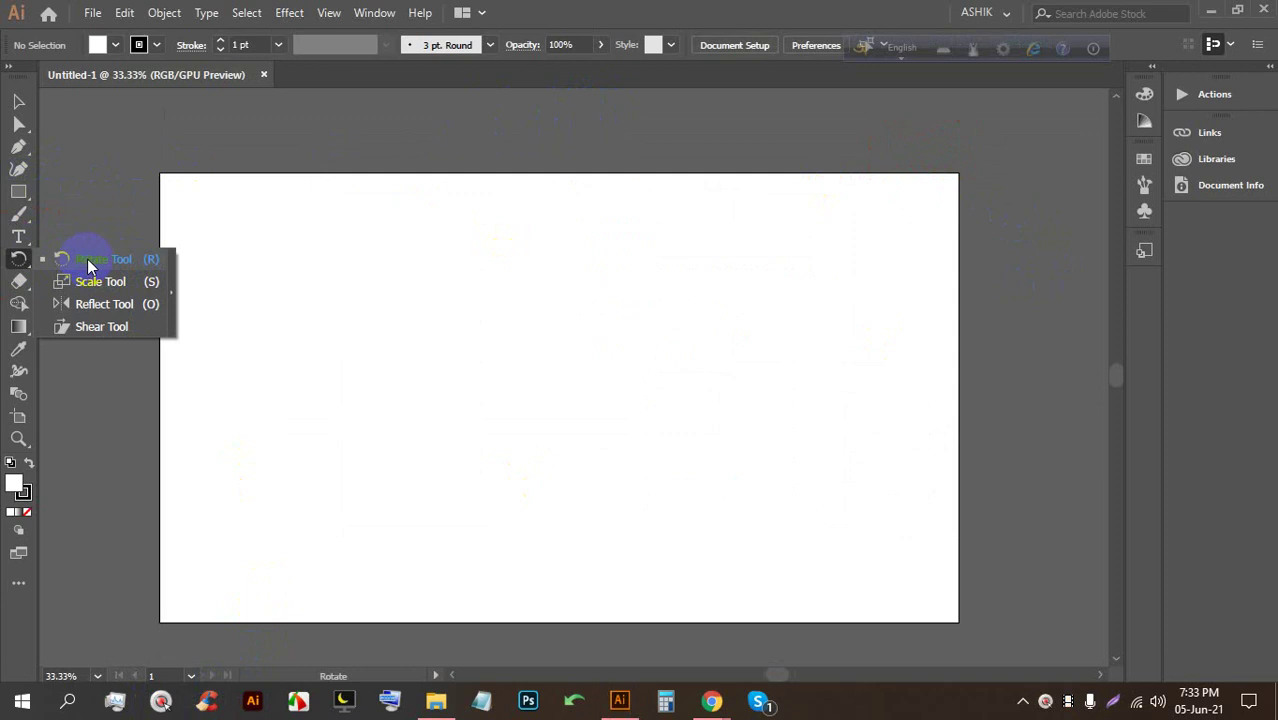
pyautogui.click(87, 259)
pyautogui.scroll(1, 513, 319)
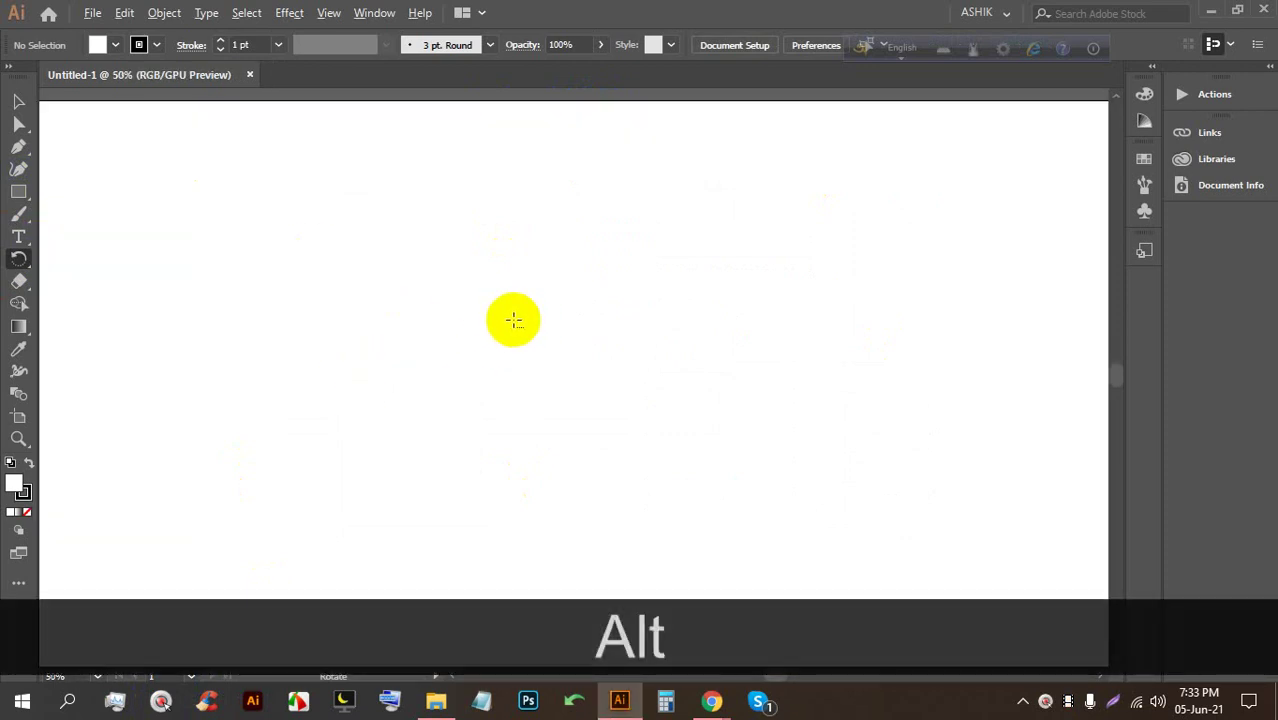
pyautogui.scroll(-2, 479, 271)
pyautogui.scroll(2, 536, 354)
pyautogui.press('alt')
pyautogui.click(20, 191)
pyautogui.press('shift')
pyautogui.moveTo(502, 261); pyautogui.dragTo(578, 337)
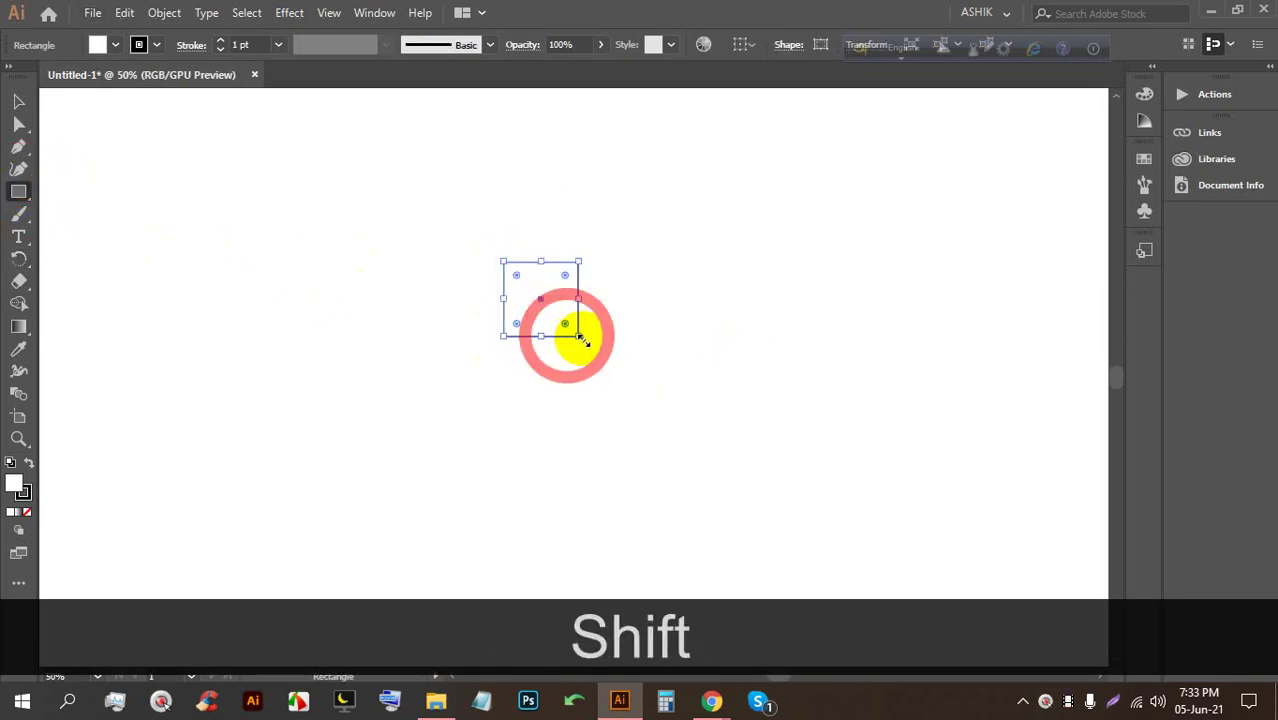
pyautogui.press('BackSpace')
# Draw a large circle from its centre in the upper part of the artboard with the Ellipse tool and fill it yellow
pyautogui.moveTo(16, 194); pyautogui.dragTo(86, 214)
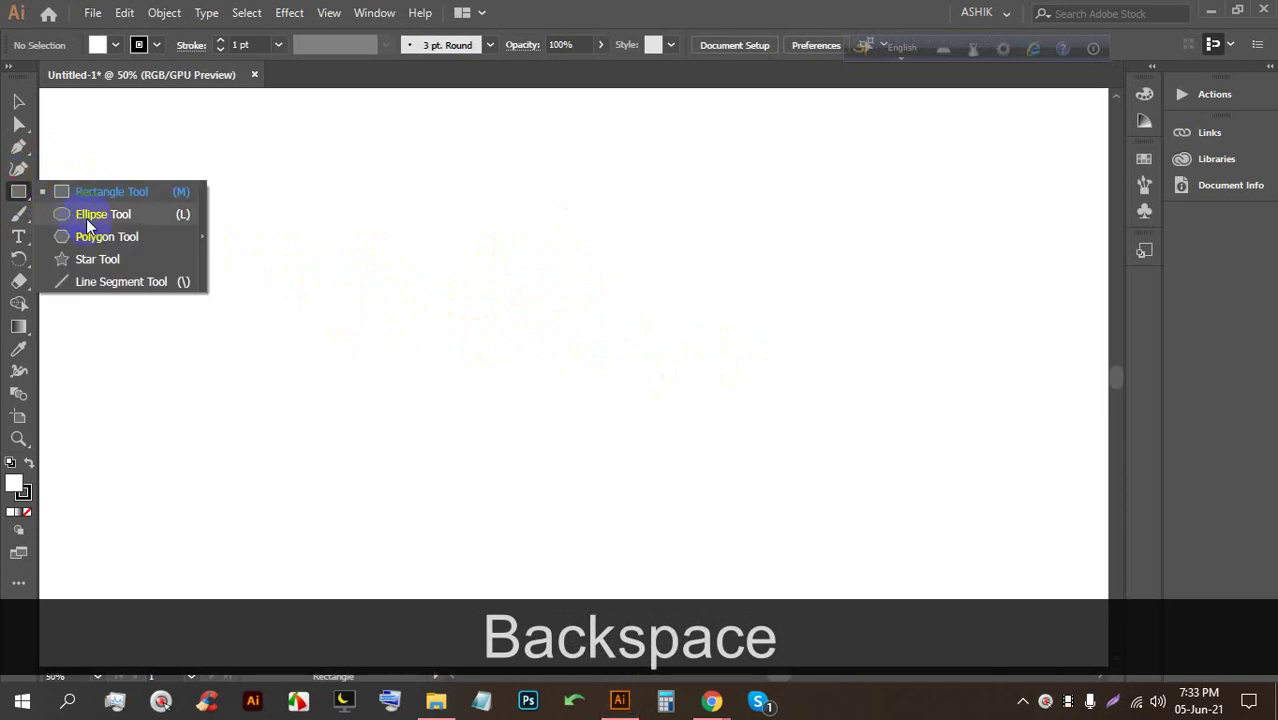
pyautogui.hotkey('alt', 'shift')
pyautogui.moveTo(510, 271); pyautogui.dragTo(720, 351)
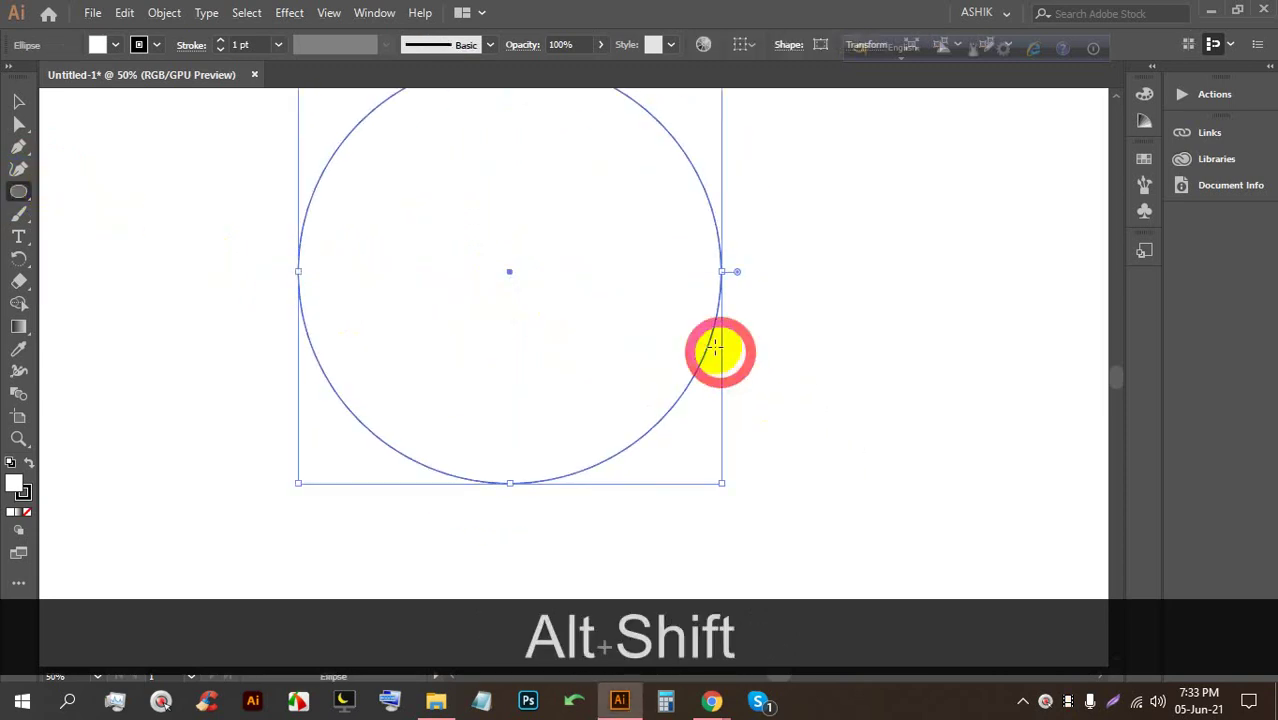
pyautogui.scroll(-1, 634, 312)
pyautogui.scroll(1, 609, 183)
pyautogui.click(113, 44)
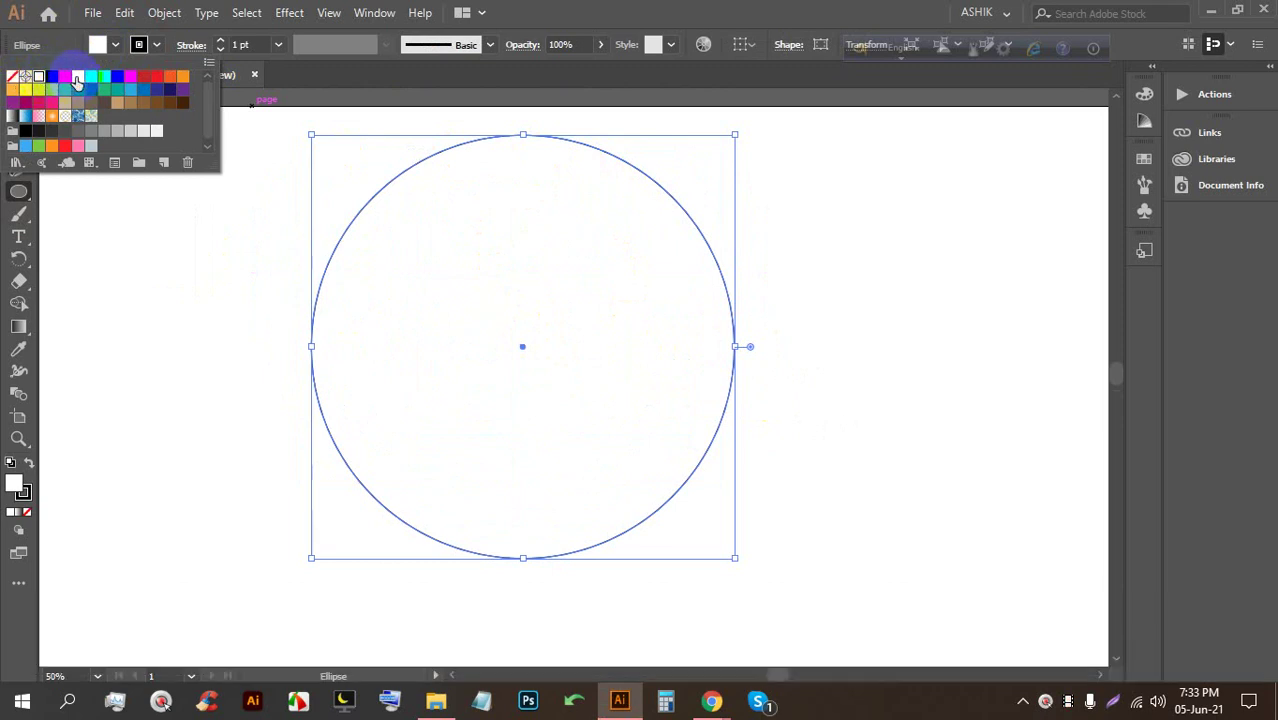
pyautogui.click(79, 80)
# Switch to the Meet call, admit the waiting participant and return to Illustrator
pyautogui.moveTo(711, 700)
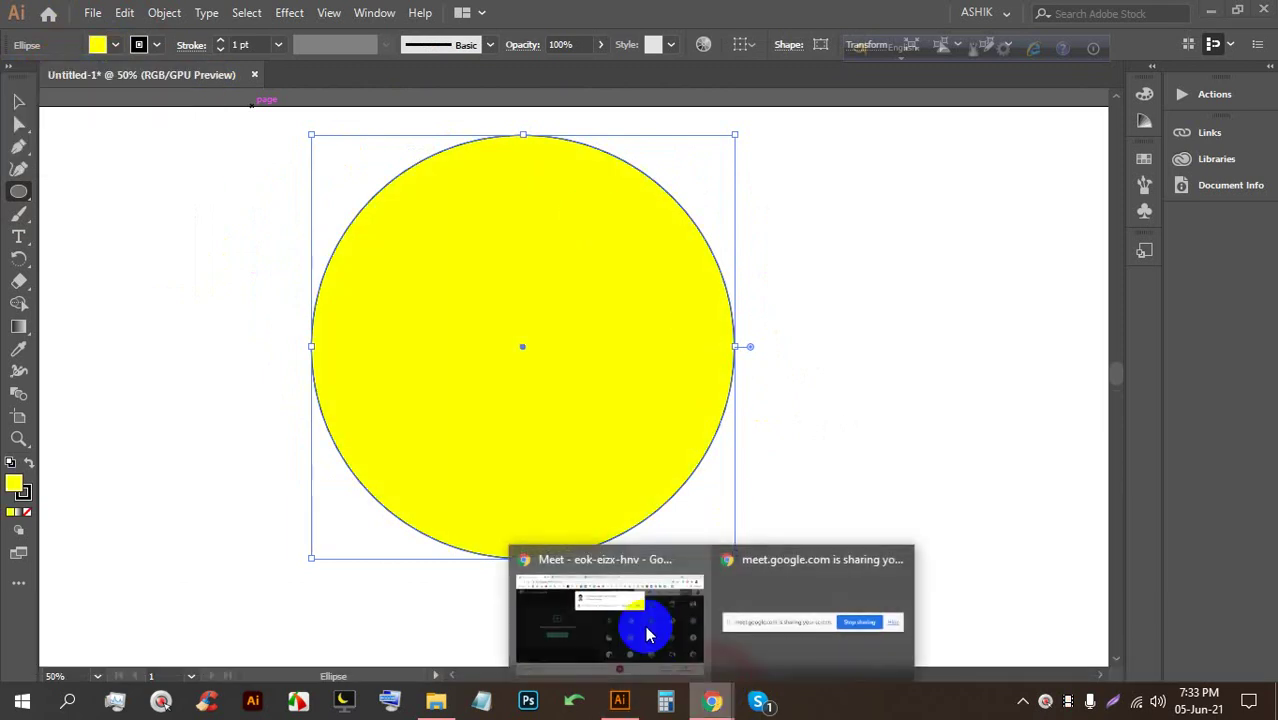
pyautogui.click(662, 640)
pyautogui.click(832, 210)
pyautogui.click(619, 700)
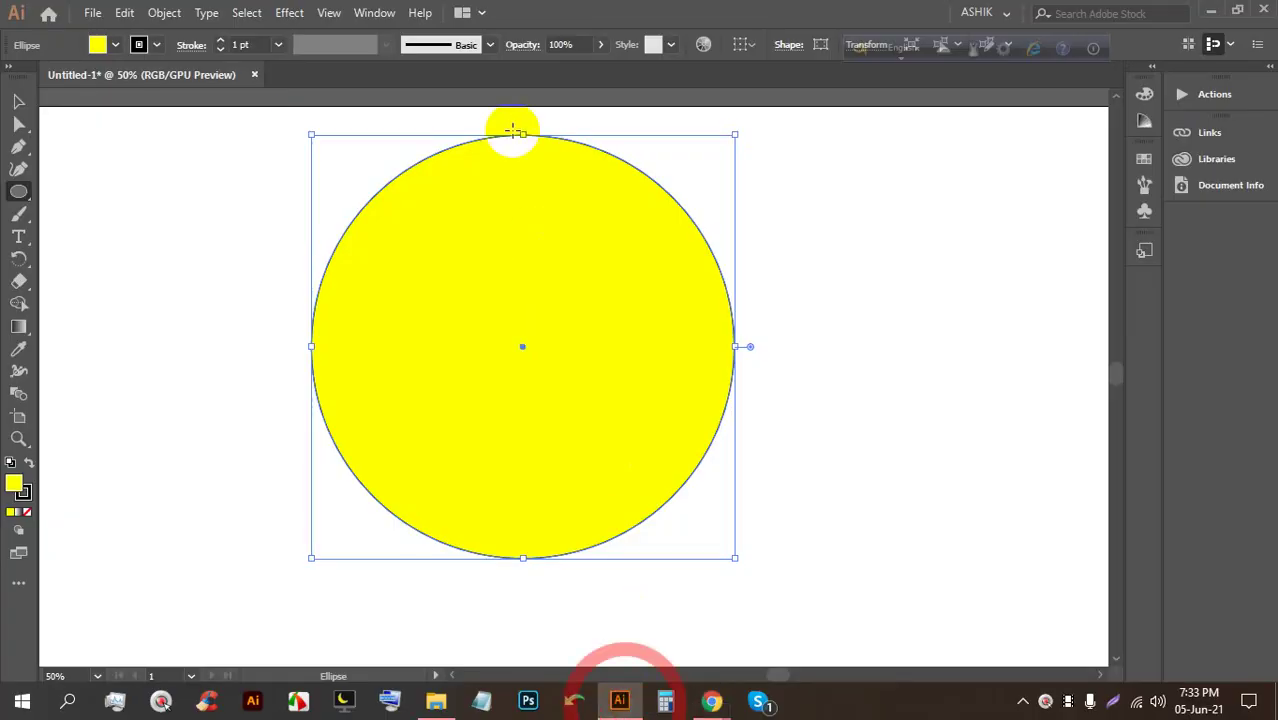
# Set the yellow circle's stroke weight to 7 pt and deselect it
pyautogui.click(220, 41)
pyautogui.click(220, 41)
pyautogui.click(220, 41)
pyautogui.click(839, 303)
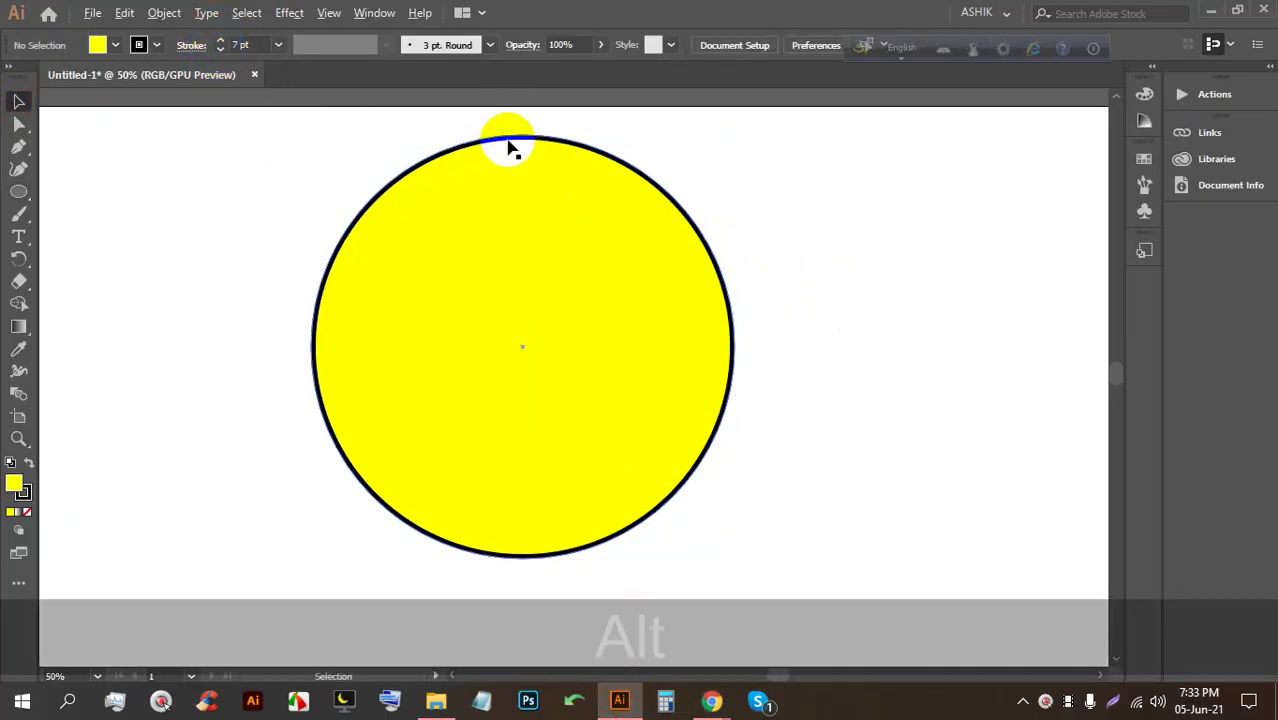
pyautogui.keyDown('alt'); pyautogui.scroll(-1, 505, 152); pyautogui.keyUp('alt')
pyautogui.keyDown('alt'); pyautogui.scroll(1, 530, 160); pyautogui.keyUp('alt')
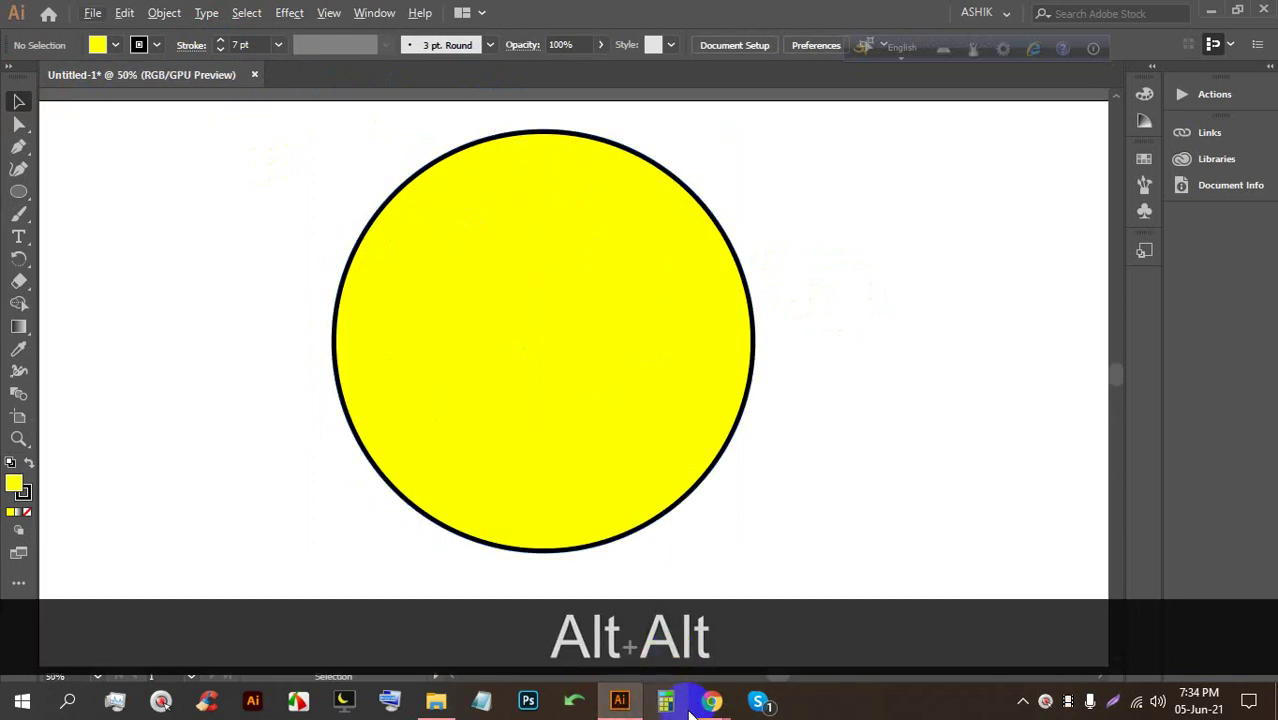
# Check the Meet call twice, admitting each newly waiting participant and returning to Illustrator each time
pyautogui.moveTo(712, 700)
pyautogui.click(622, 600)
pyautogui.click(832, 212)
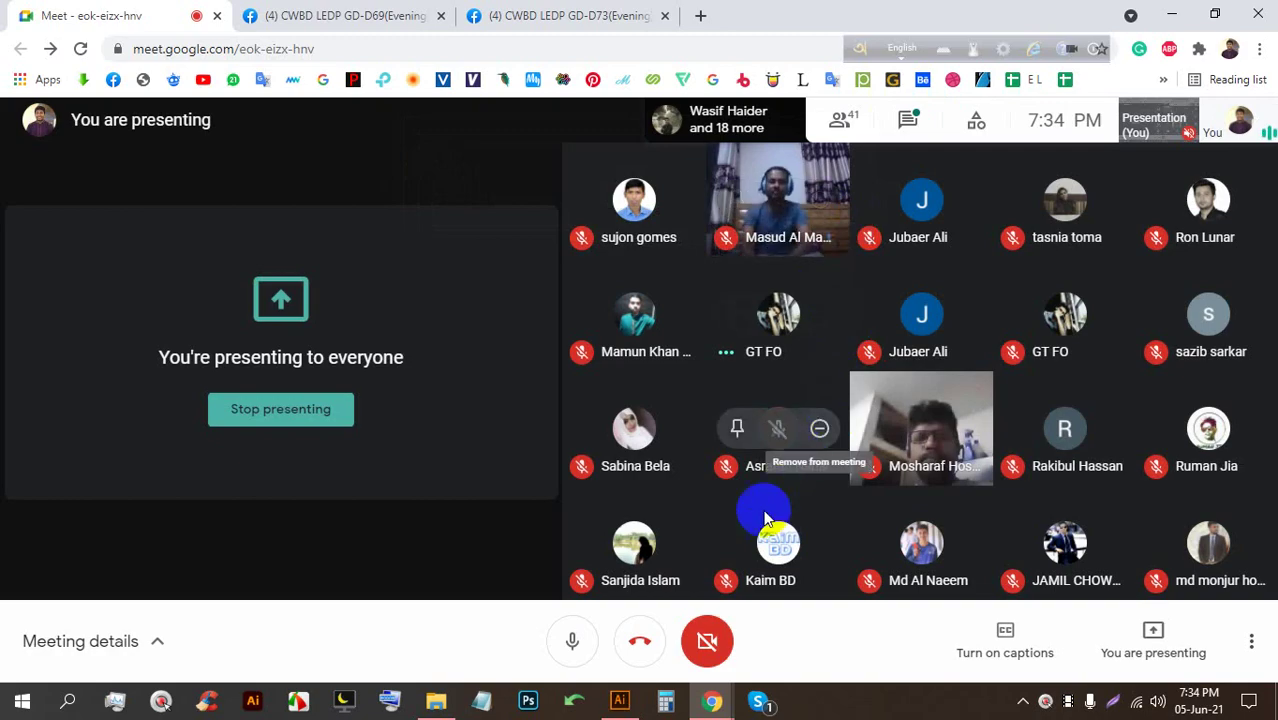
pyautogui.click(620, 703)
pyautogui.scroll(1, 499, 120)
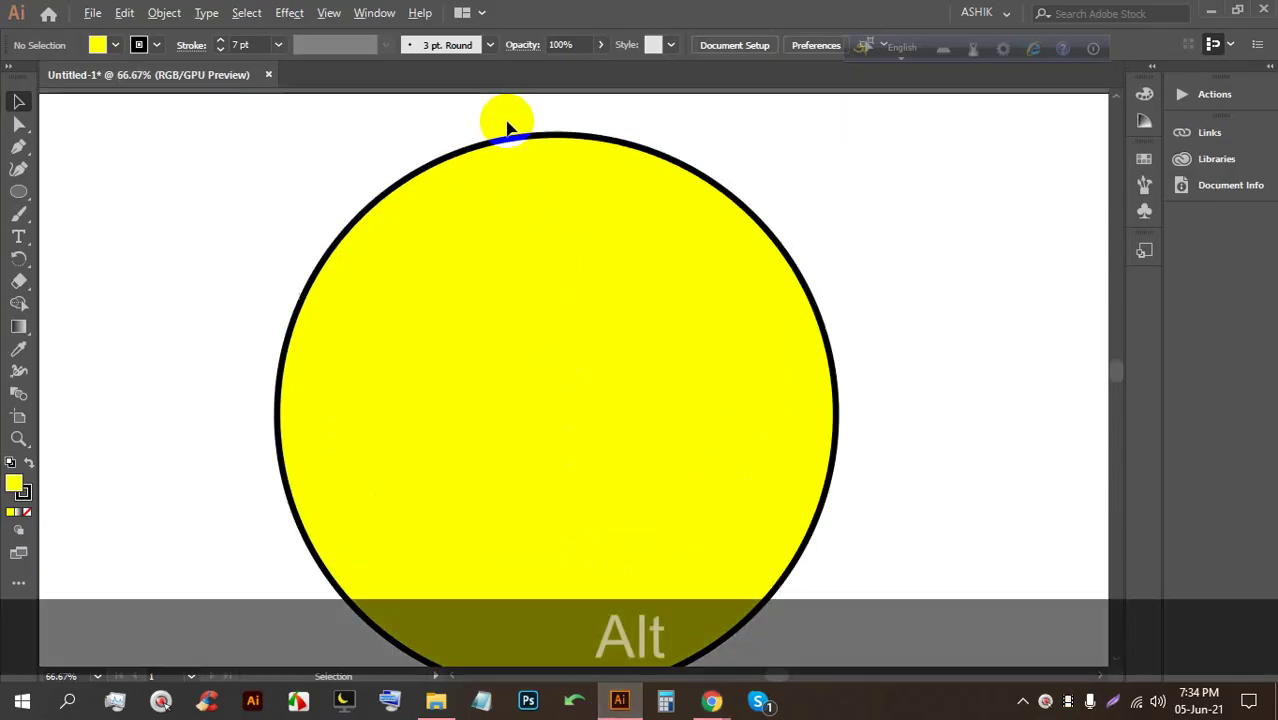
pyautogui.moveTo(703, 705)
pyautogui.click(650, 614)
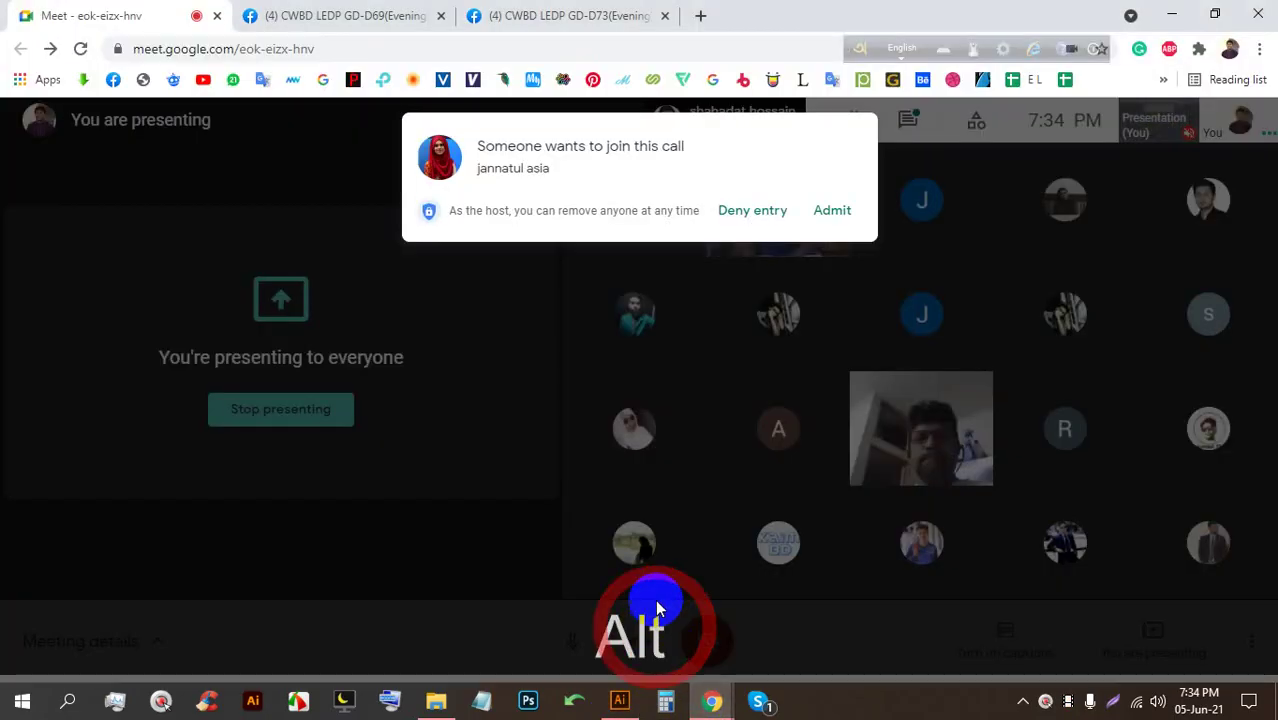
pyautogui.click(835, 212)
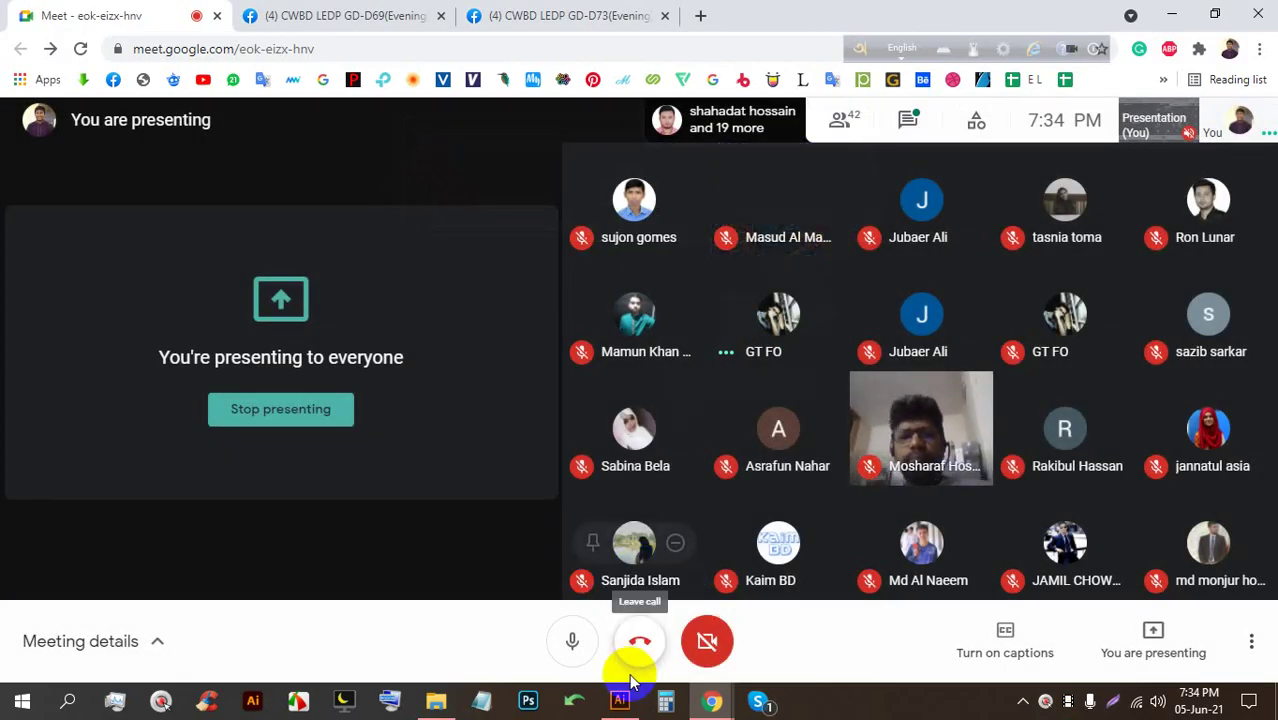
pyautogui.click(620, 703)
# Draw a small upright rectangle just inside the circle's top edge with an RGB Red fill and no stroke
pyautogui.scroll(-1, 540, 125)
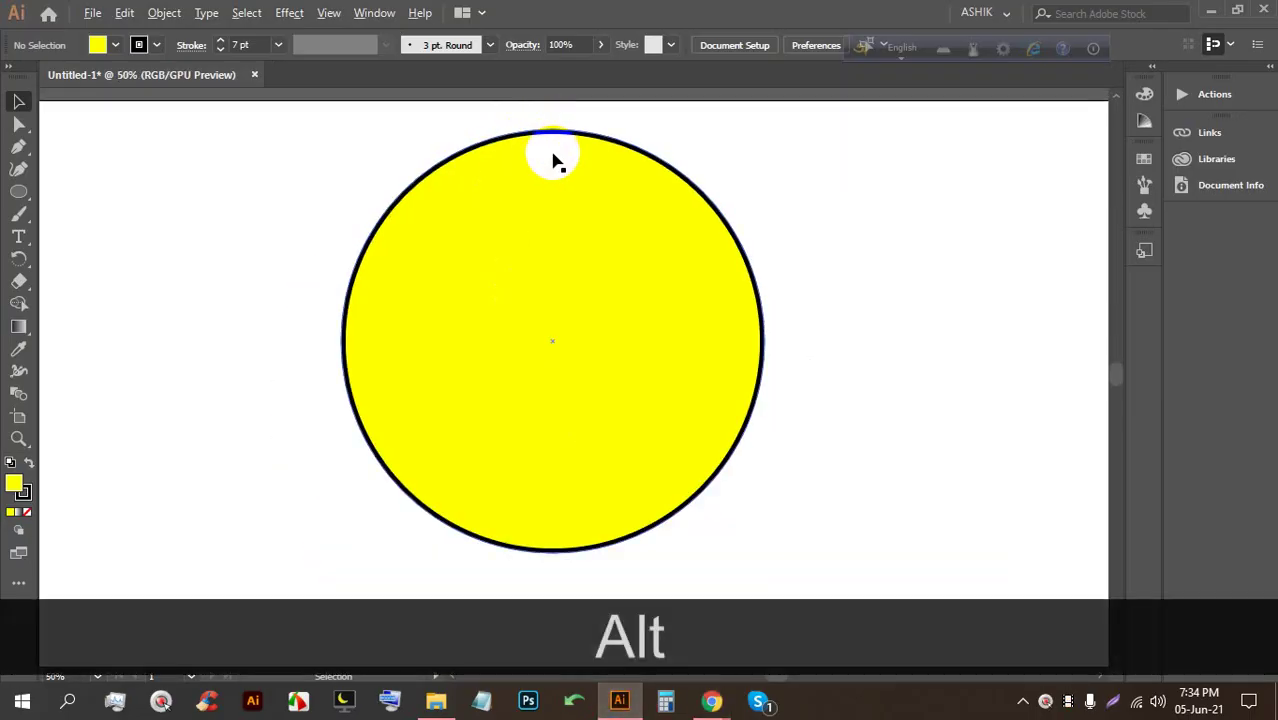
pyautogui.scroll(1, 557, 160)
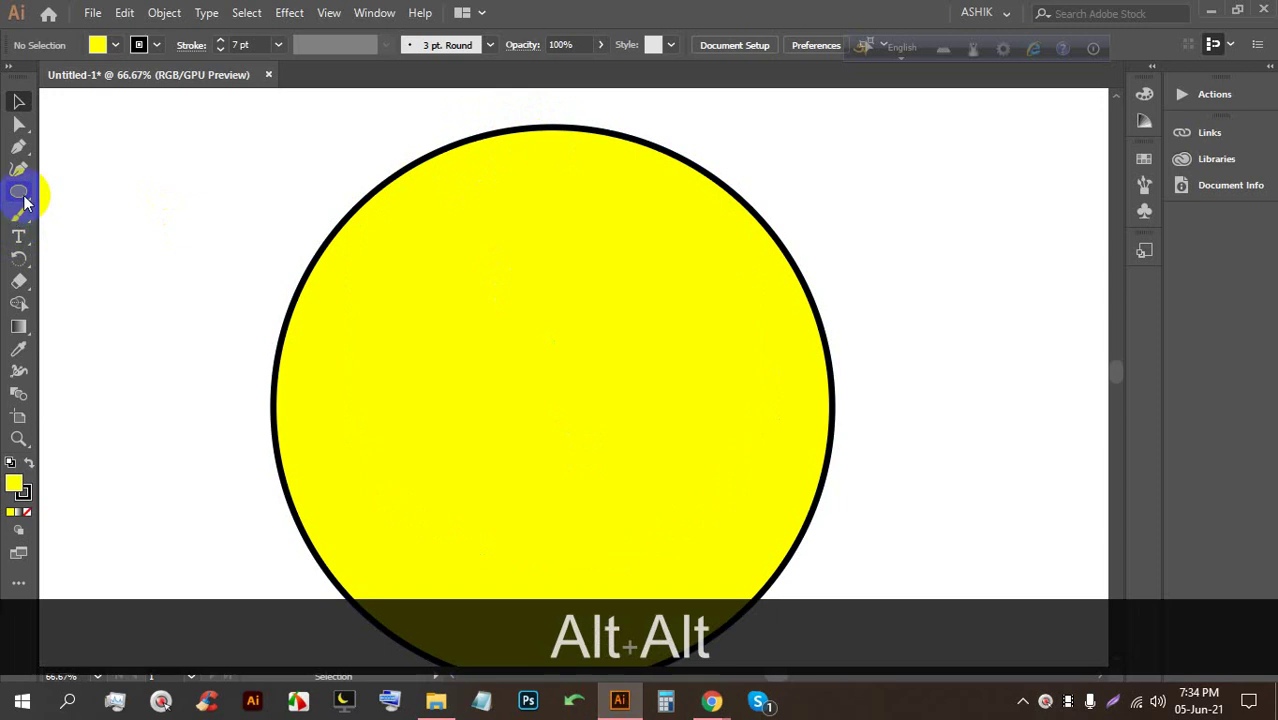
pyautogui.moveTo(22, 193); pyautogui.dragTo(102, 190)
pyautogui.moveTo(540, 129); pyautogui.dragTo(561, 174)
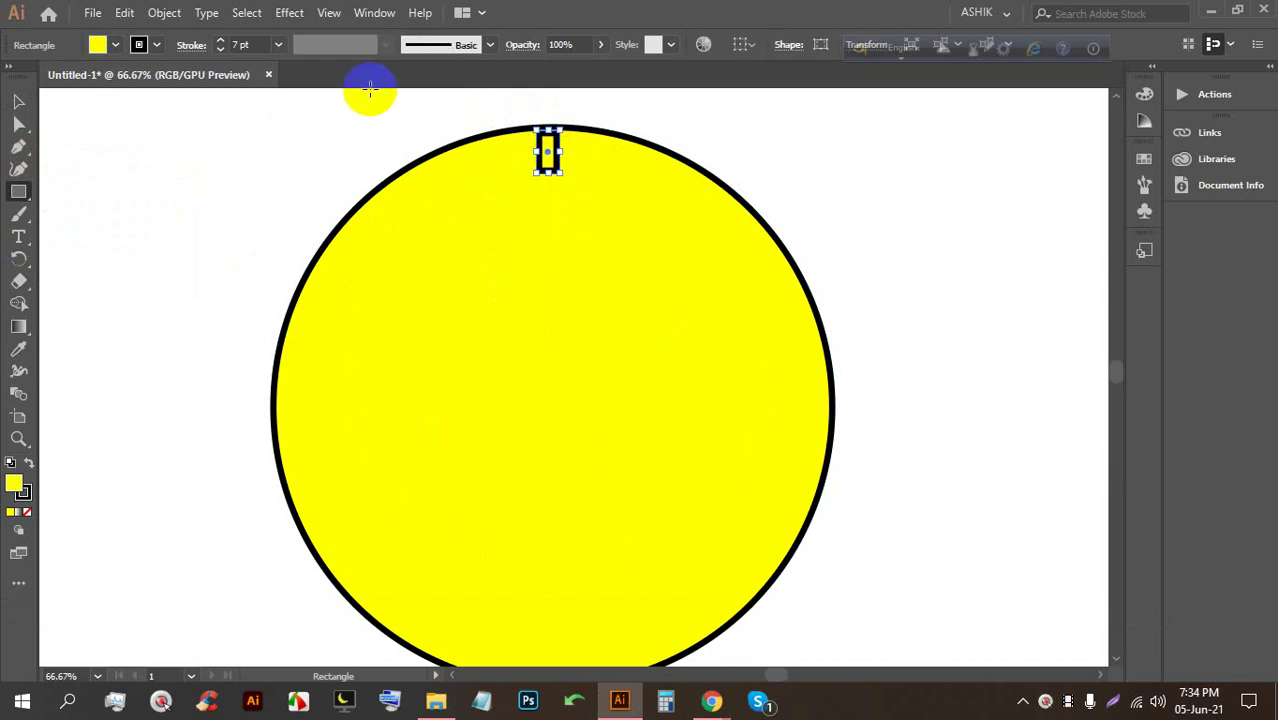
pyautogui.click(118, 45)
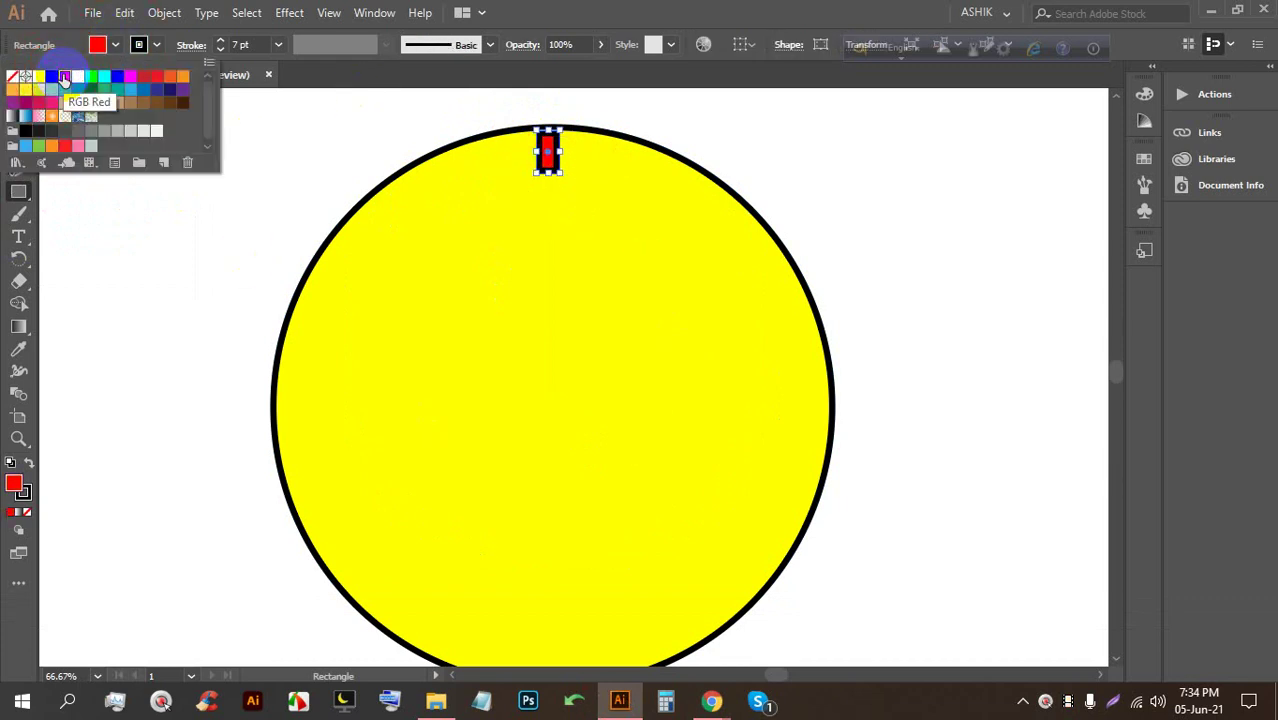
pyautogui.click(156, 45)
pyautogui.click(156, 45)
pyautogui.click(12, 77)
# Open the Meet call, admit the next person asking to join and go back to Illustrator
pyautogui.click(713, 700)
pyautogui.click(818, 207)
pyautogui.click(836, 382)
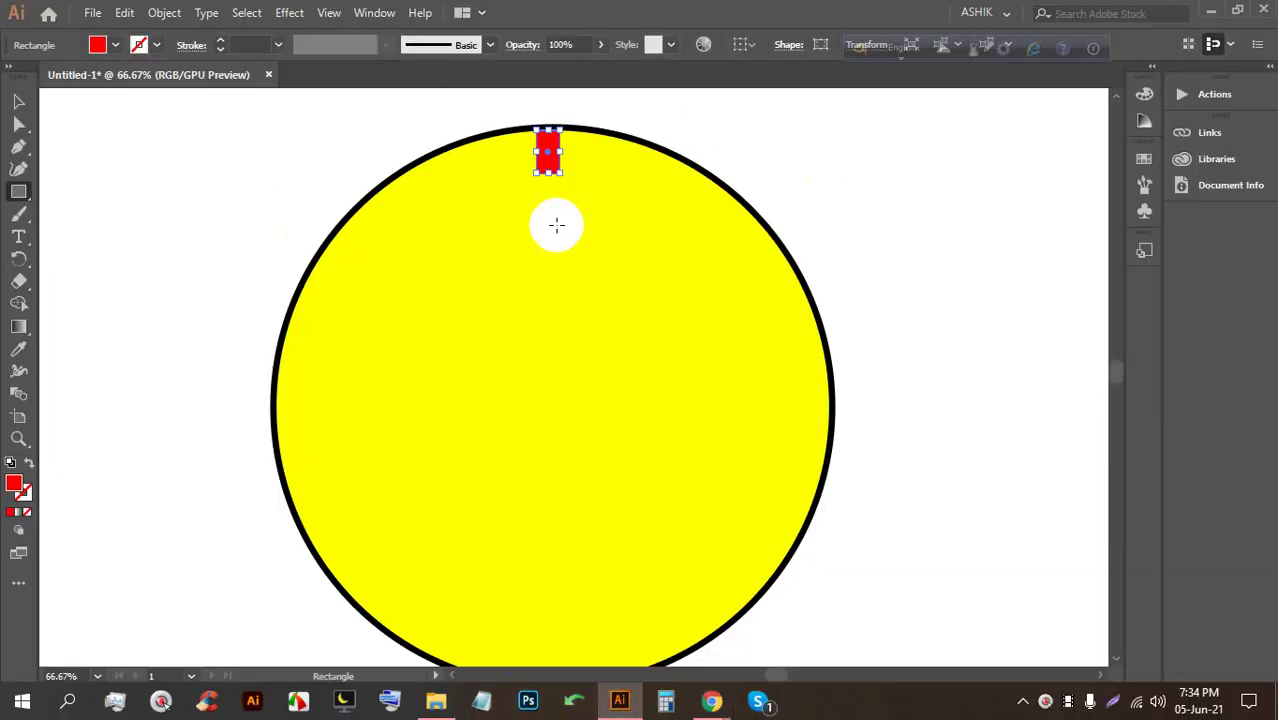
# Deselect and reselect the red rectangle with the Selection tool
pyautogui.click(20, 104)
pyautogui.click(210, 134)
pyautogui.click(549, 157)
# Admit the remaining people asking to join the Meet call and switch back to the circle drawing in Illustrator
pyautogui.moveTo(712, 701)
pyautogui.click(650, 583)
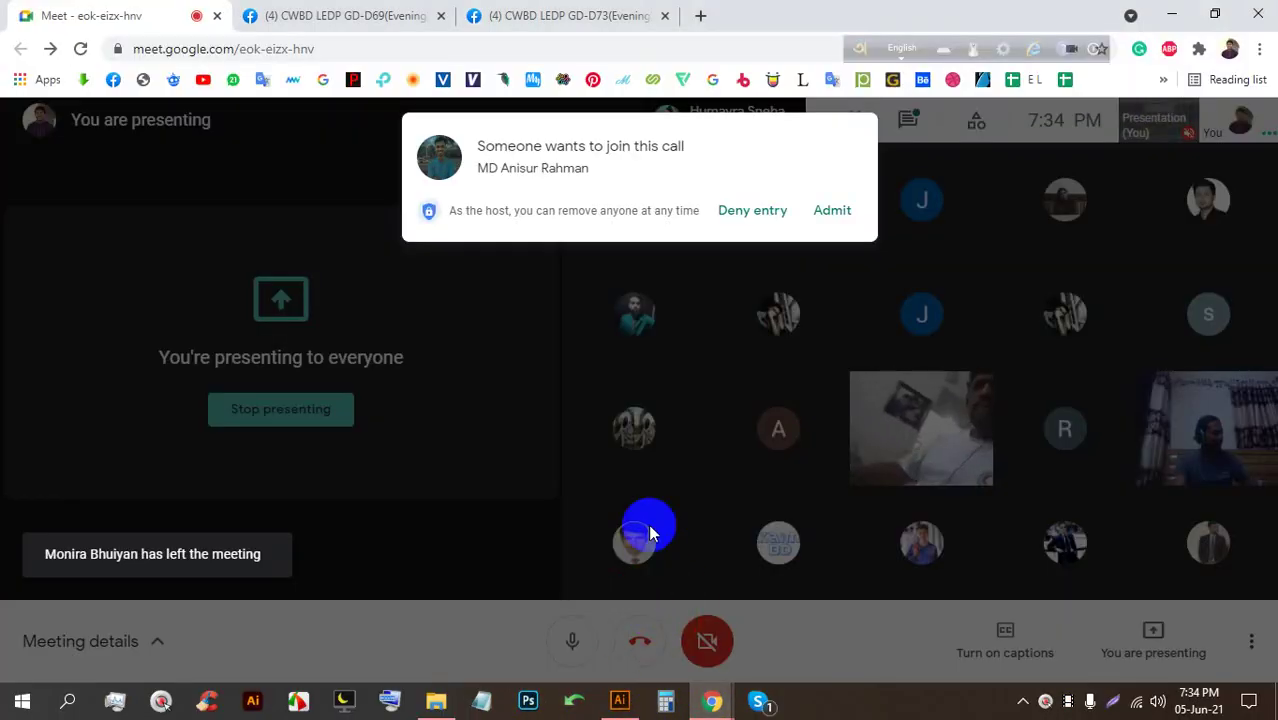
pyautogui.click(829, 212)
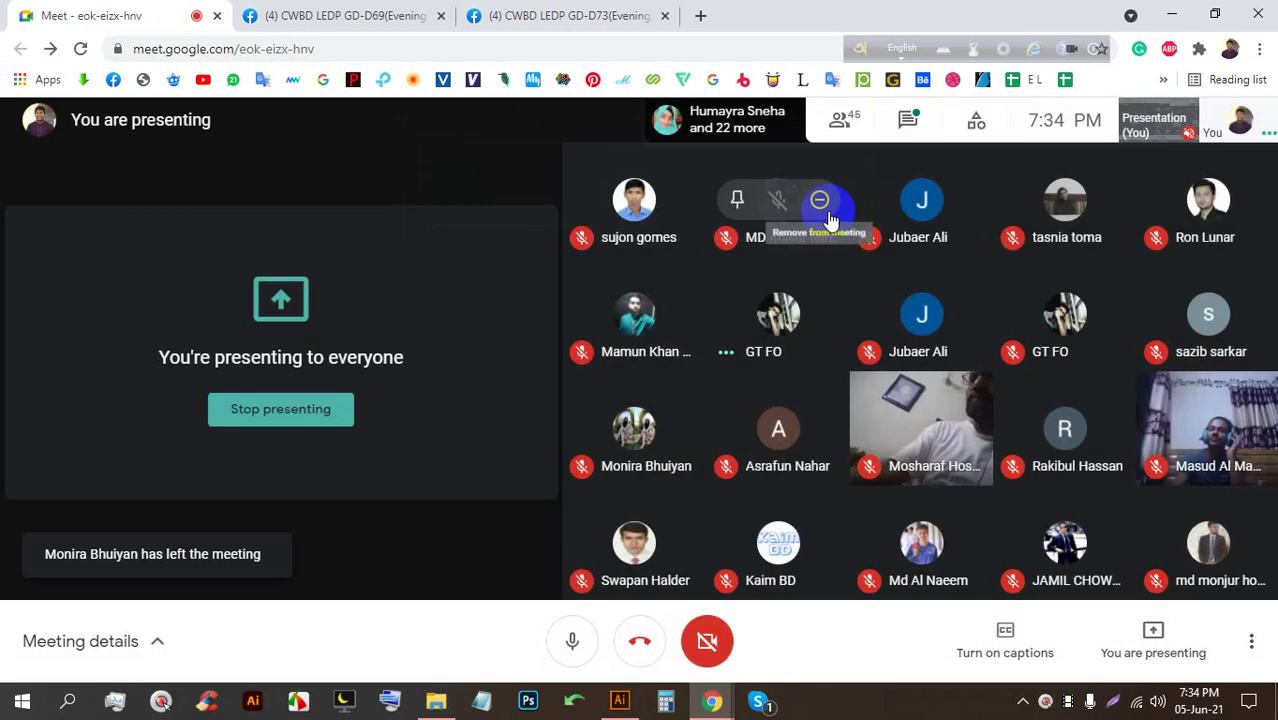
pyautogui.click(829, 214)
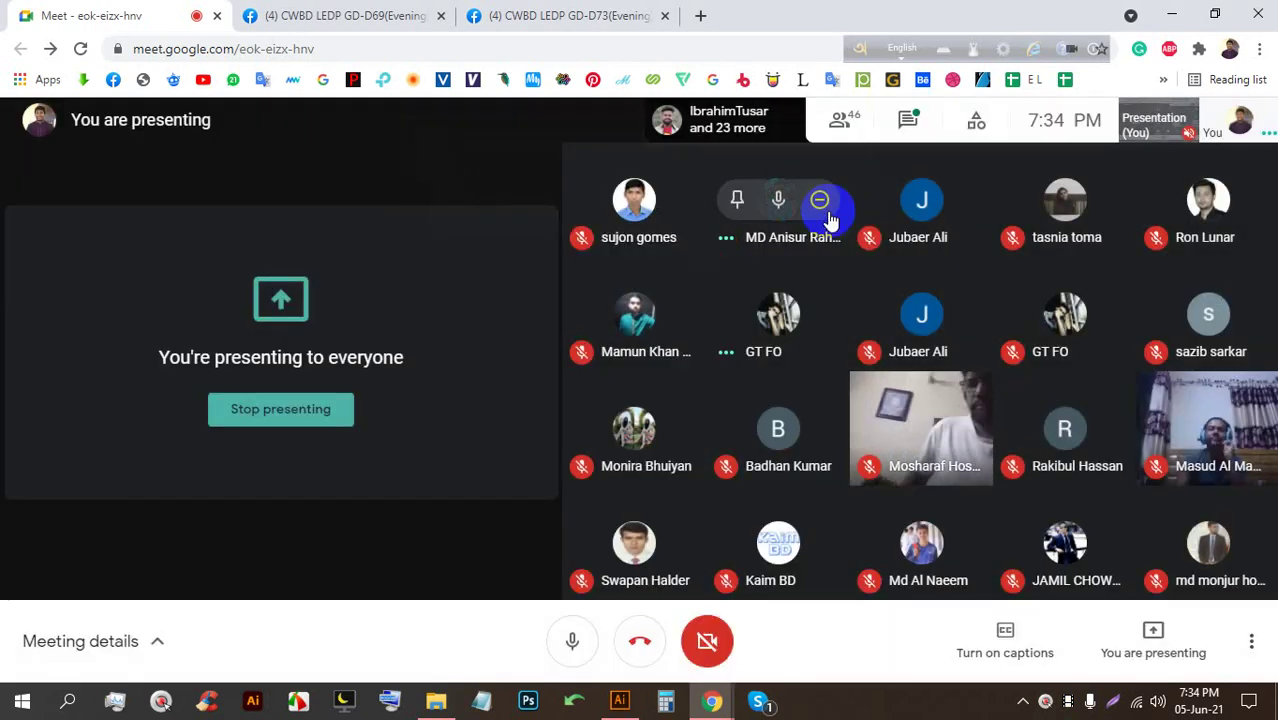
pyautogui.click(620, 703)
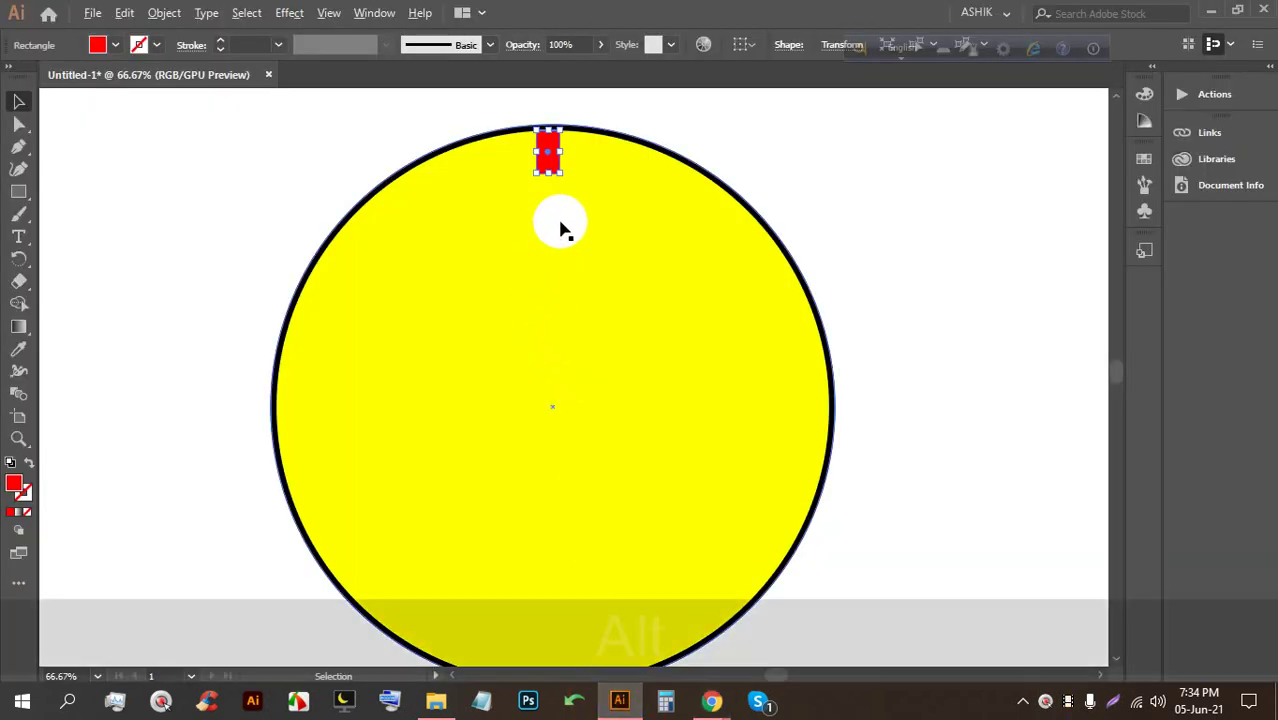
# Copy the red rectangle to the right along the circle's inner edge and rotate the copy to follow the curve
pyautogui.scroll(-1, 558, 232)
pyautogui.click(747, 188)
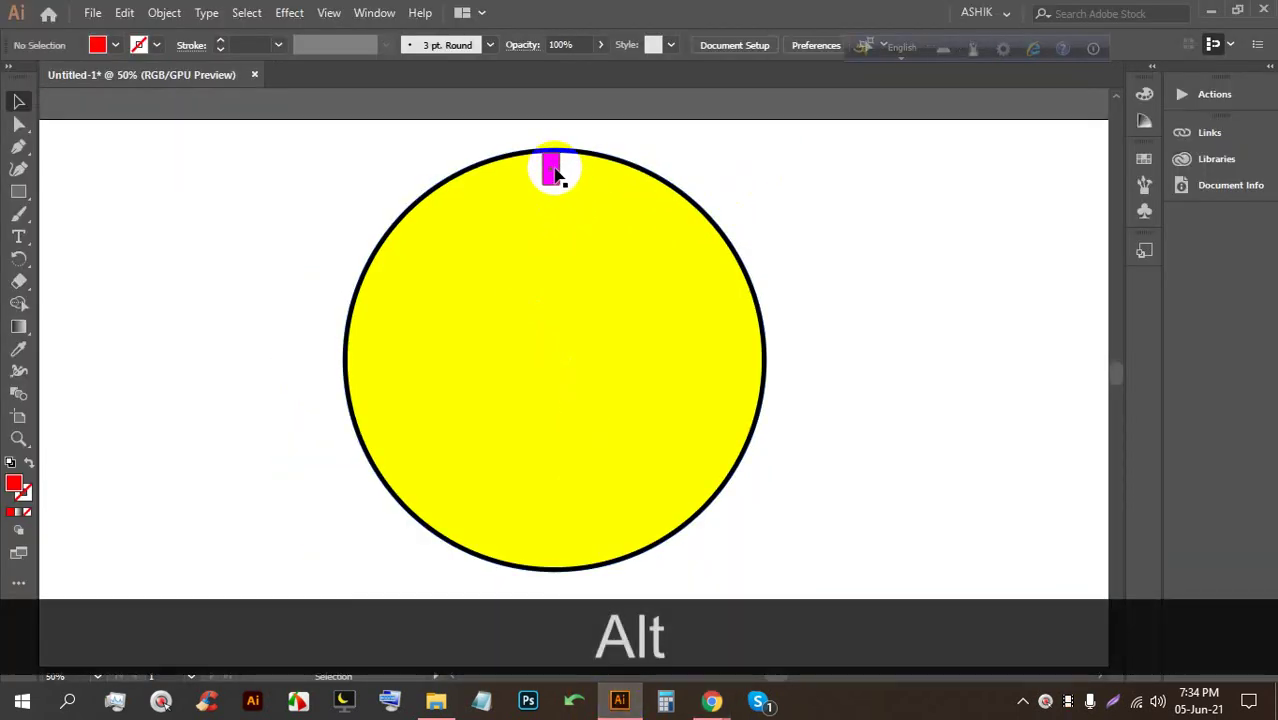
pyautogui.moveTo(563, 166); pyautogui.dragTo(637, 190)
pyautogui.scroll(3, 637, 190)
pyautogui.moveTo(660, 279); pyautogui.dragTo(598, 303)
pyautogui.moveTo(611, 243); pyautogui.dragTo(664, 257)
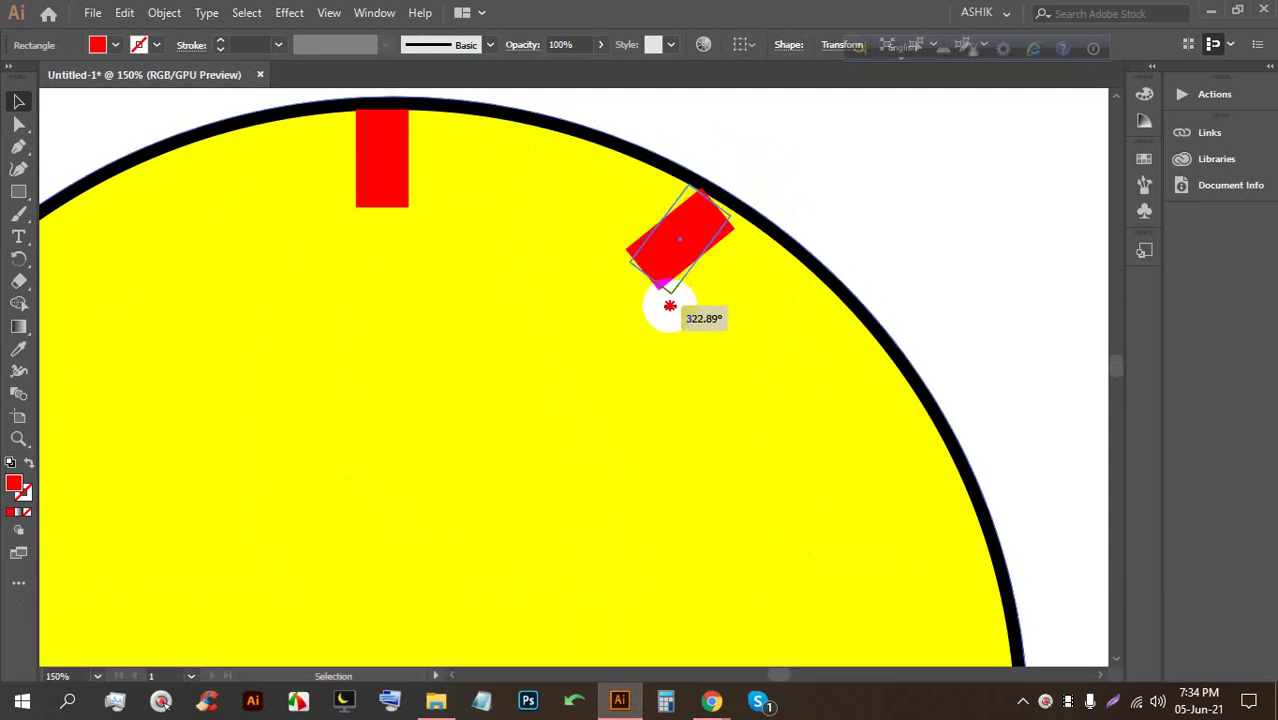
pyautogui.moveTo(670, 305); pyautogui.dragTo(670, 305)
# Place two further copies of the red rectangle down the circle's upper-right edge, rotated to the curve, and undo the last drag
pyautogui.moveTo(664, 254); pyautogui.dragTo(714, 325)
pyautogui.scroll(-3, 648, 245)
pyautogui.scroll(2, 652, 245)
pyautogui.moveTo(768, 393); pyautogui.dragTo(768, 393)
pyautogui.click(820, 350)
pyautogui.click(796, 356)
pyautogui.moveTo(809, 352); pyautogui.dragTo(931, 553)
pyautogui.hotkey('ctrl', 'z')
# Examine the placement and spacing of the red rectangles around the circle's edge and relative to its centre
pyautogui.scroll(-1, 724, 312)
pyautogui.scroll(2, 748, 333)
pyautogui.scroll(-4, 745, 284)
pyautogui.scroll(-5, 747, 281)
pyautogui.scroll(3, 723, 341)
pyautogui.scroll(1, 697, 303)
pyautogui.scroll(-1, 698, 232)
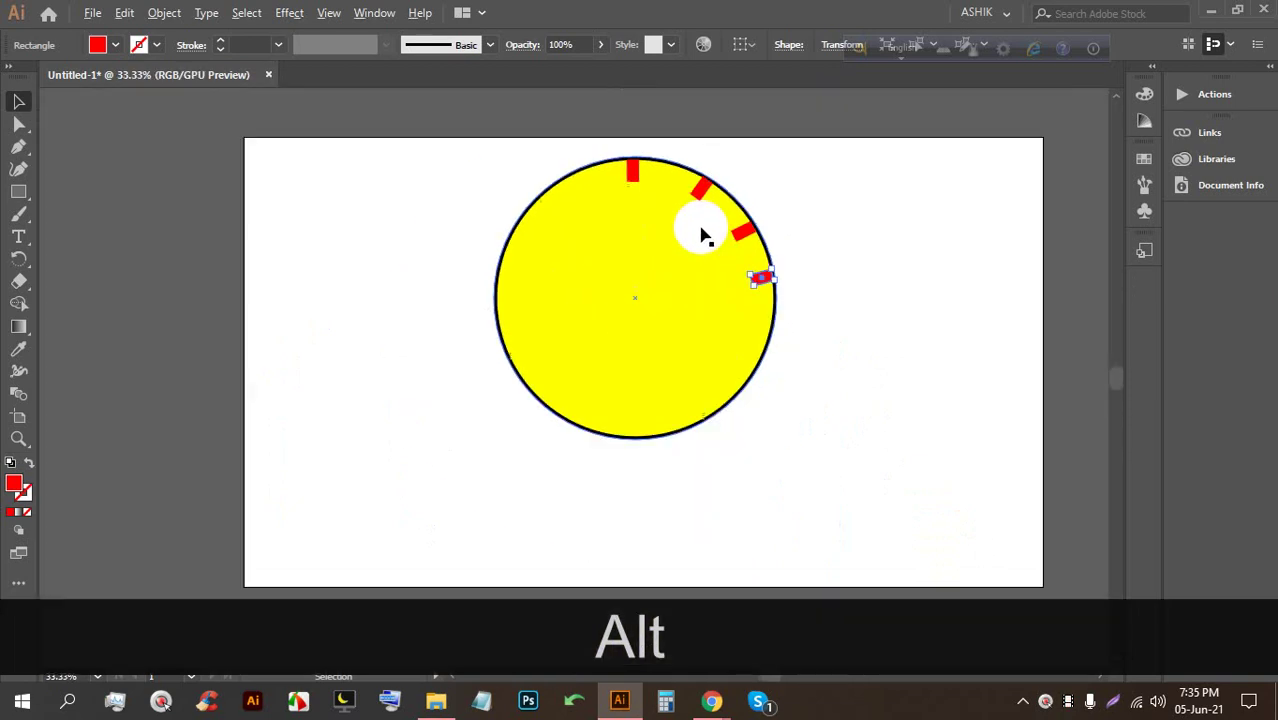
pyautogui.scroll(-1, 628, 281)
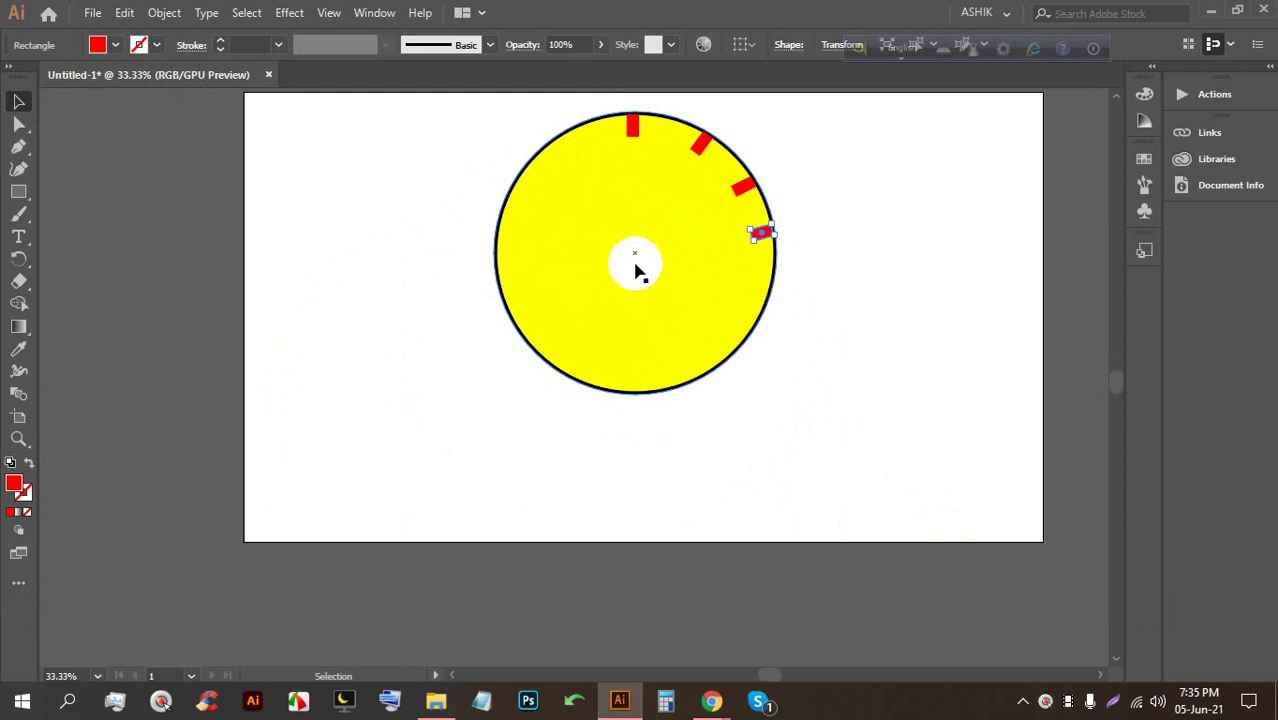
# Draw a red equilateral triangle in the empty area below the circle with the Polygon tool, reducing the polygon to three sides
pyautogui.scroll(-2, 685, 190)
pyautogui.scroll(3, 405, 480)
pyautogui.moveTo(725, 77); pyautogui.dragTo(614, 76)
pyautogui.scroll(-3, 598, 200)
pyautogui.scroll(4, 685, 130)
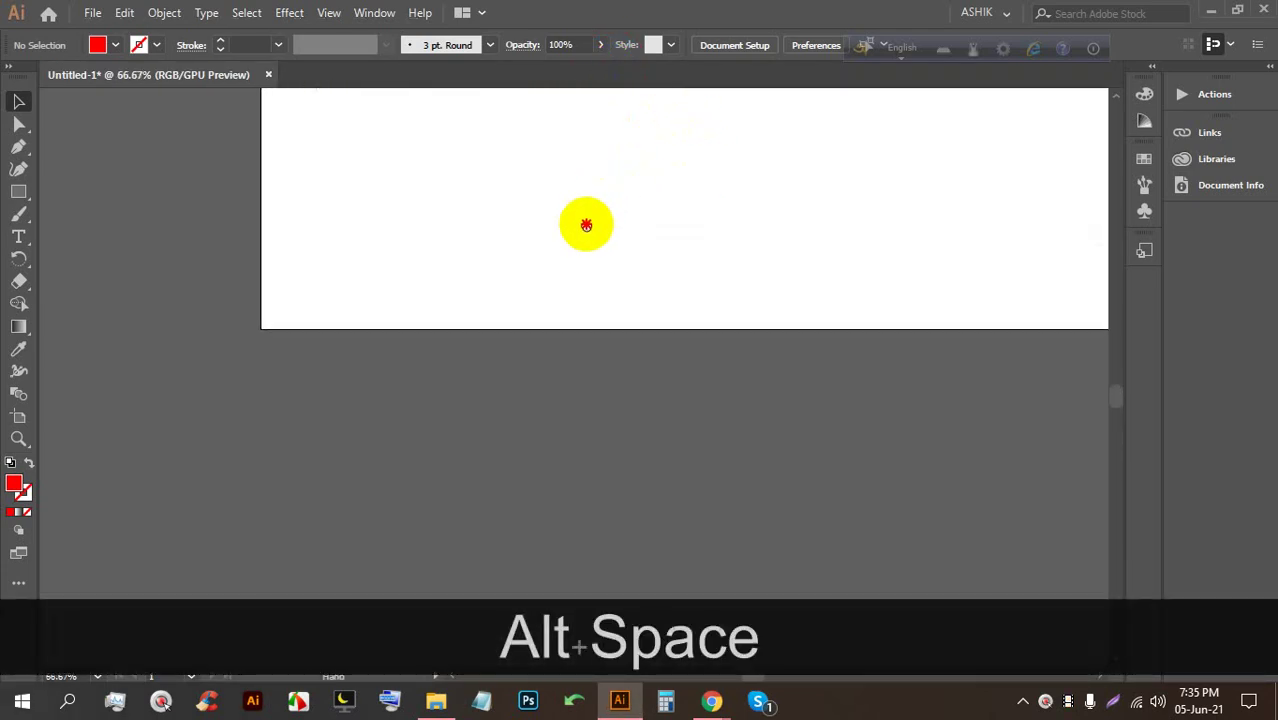
pyautogui.click(19, 191)
pyautogui.click(114, 217)
pyautogui.moveTo(472, 250); pyautogui.dragTo(320, 290)
pyautogui.press('Down')
pyautogui.press('Down')
pyautogui.press('Down')
pyautogui.press('shift')
pyautogui.hotkey('ctrl', 'z')
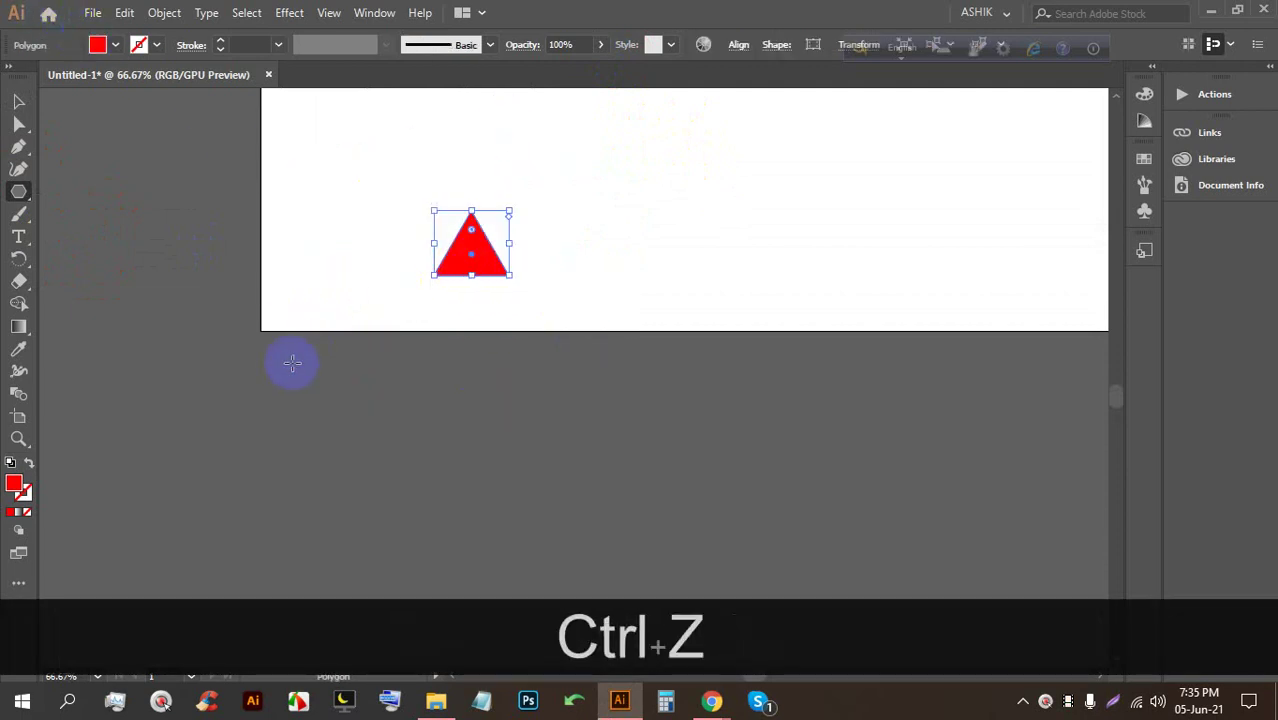
# Move the red triangle into the artboard's lower-left corner and place a copy directly beside it along the bottom edge
pyautogui.click(425, 256)
pyautogui.click(666, 388)
pyautogui.click(20, 103)
pyautogui.moveTo(477, 264); pyautogui.dragTo(427, 315)
pyautogui.keyDown('alt'); pyautogui.scroll(2, 326, 290); pyautogui.keyUp('alt')
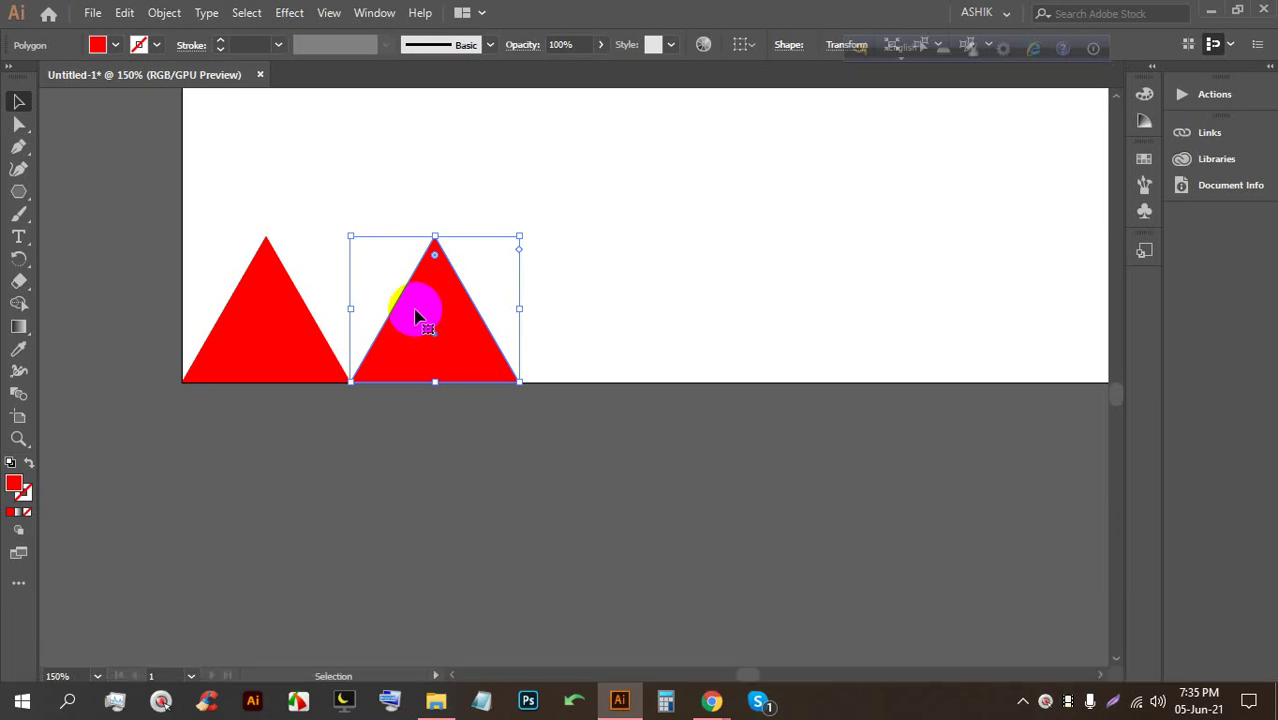
# Undo the triangle copy and duplicate the corner triangle again, so that the copy's base touches the original's
pyautogui.hotkey('ctrl', 'z')
pyautogui.click(390, 290)
pyautogui.click(291, 292)
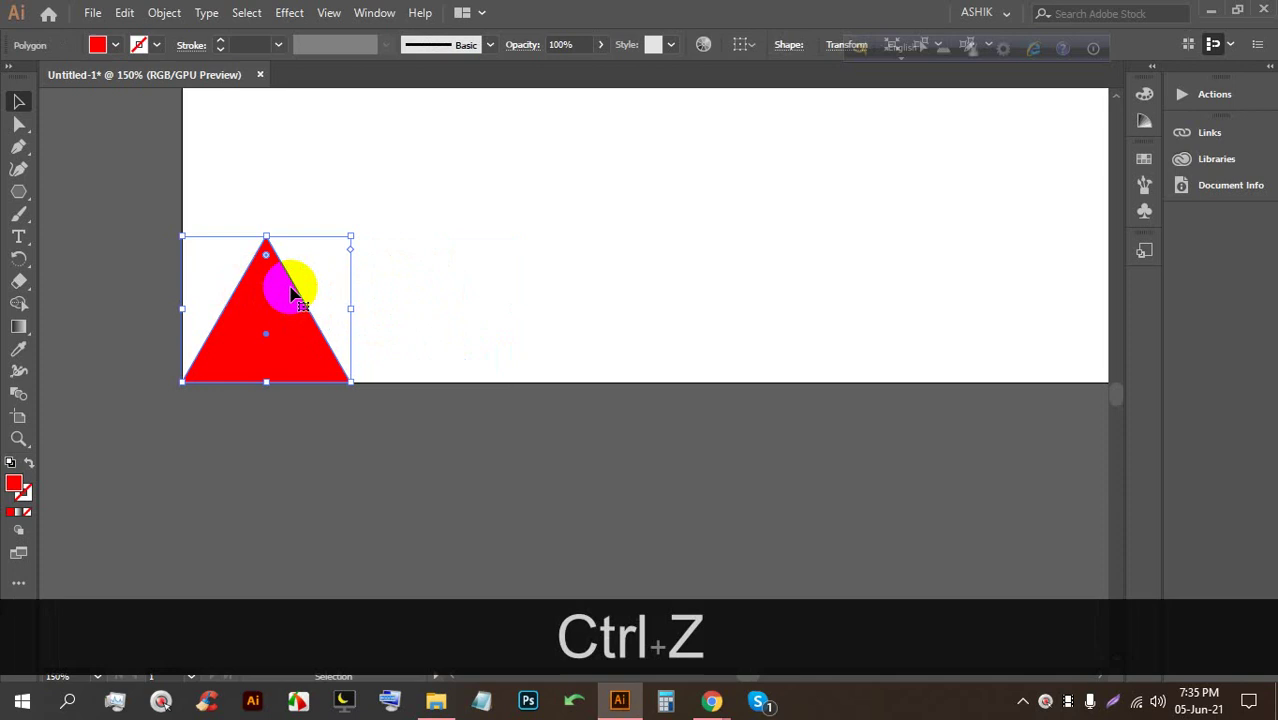
pyautogui.press('alt')
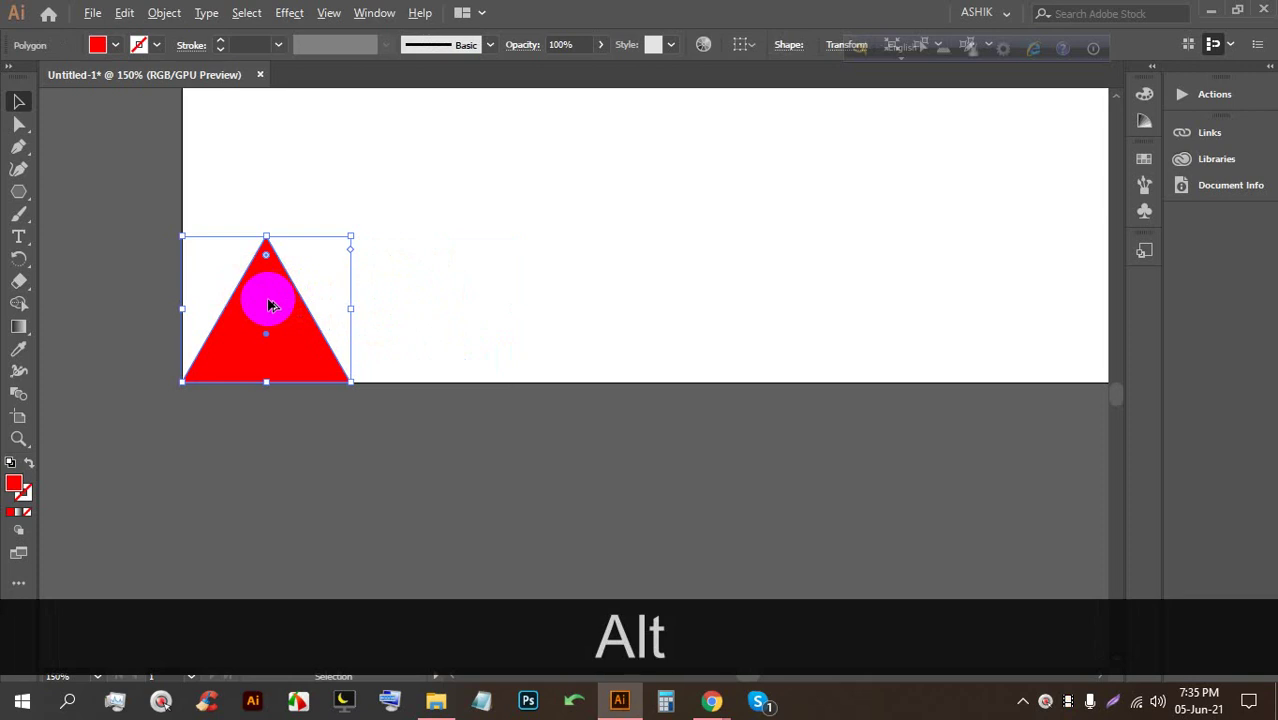
pyautogui.moveTo(272, 355); pyautogui.dragTo(438, 358)
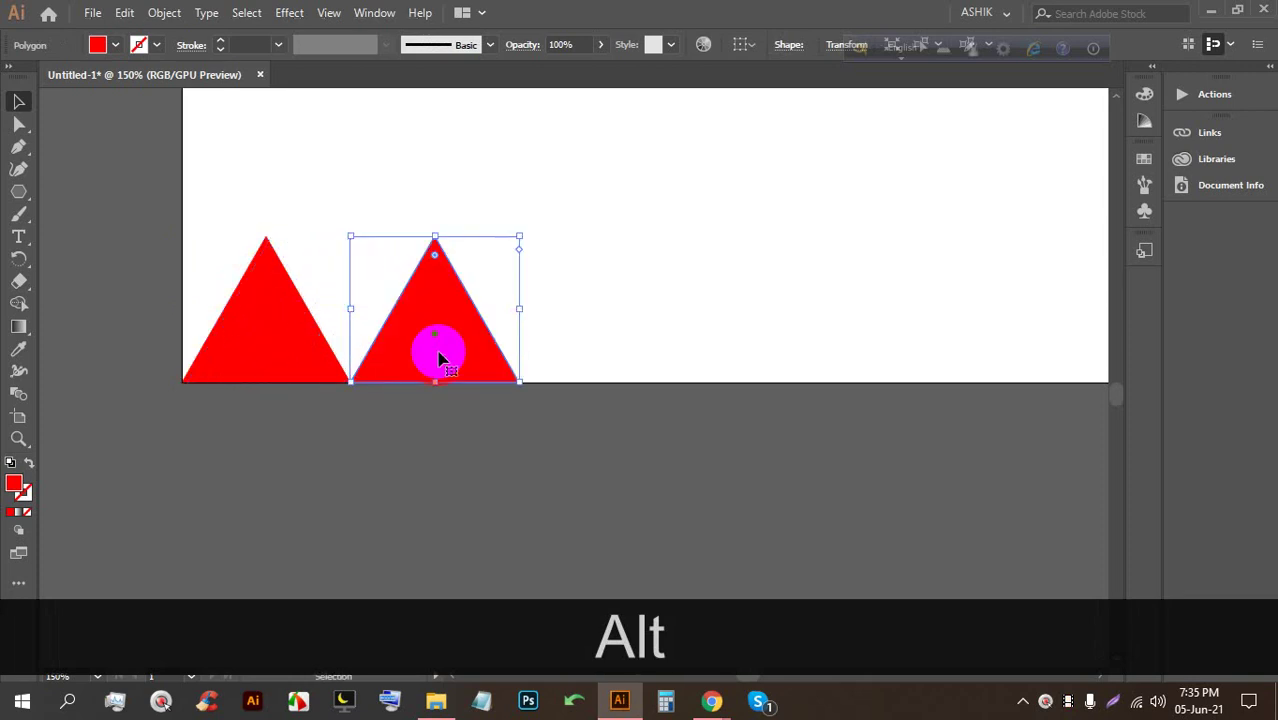
# Switch to the Meet call in Chrome, admit the person waiting to join, and return to the Illustrator drawing
pyautogui.click(710, 699)
pyautogui.click(610, 610)
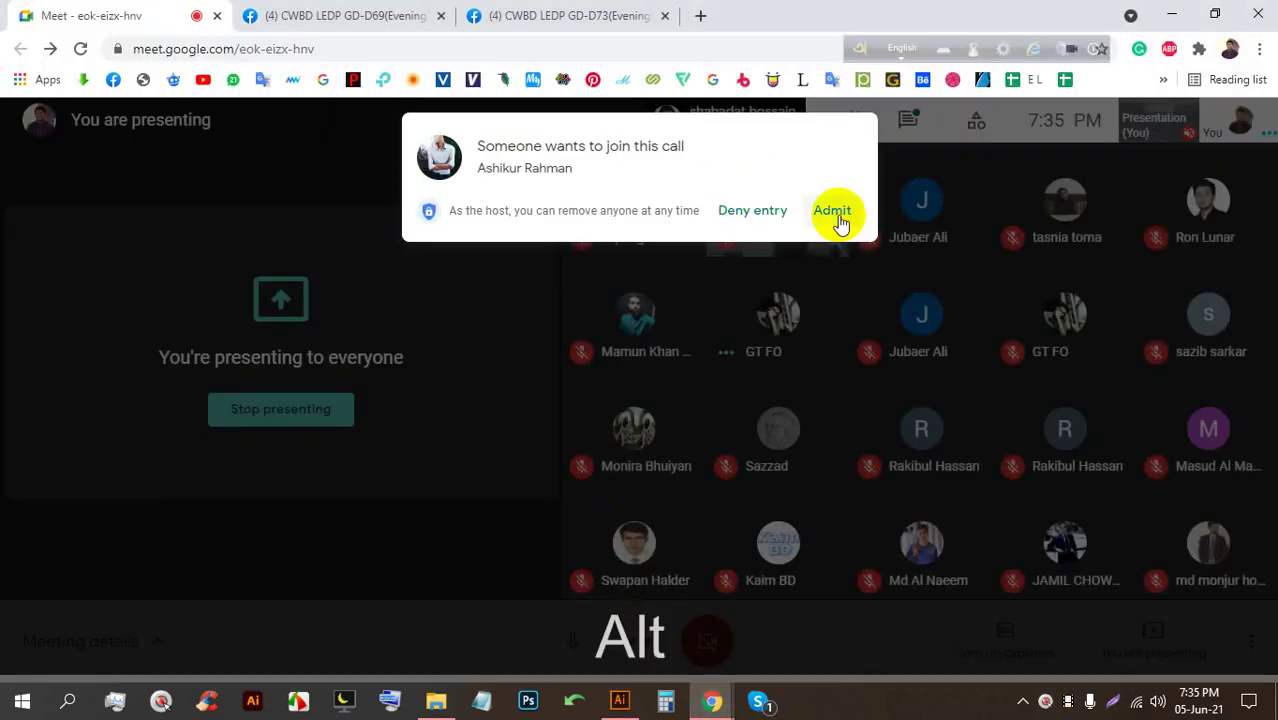
pyautogui.click(840, 222)
pyautogui.hotkey('alt', 'Tab')
pyautogui.click(583, 405)
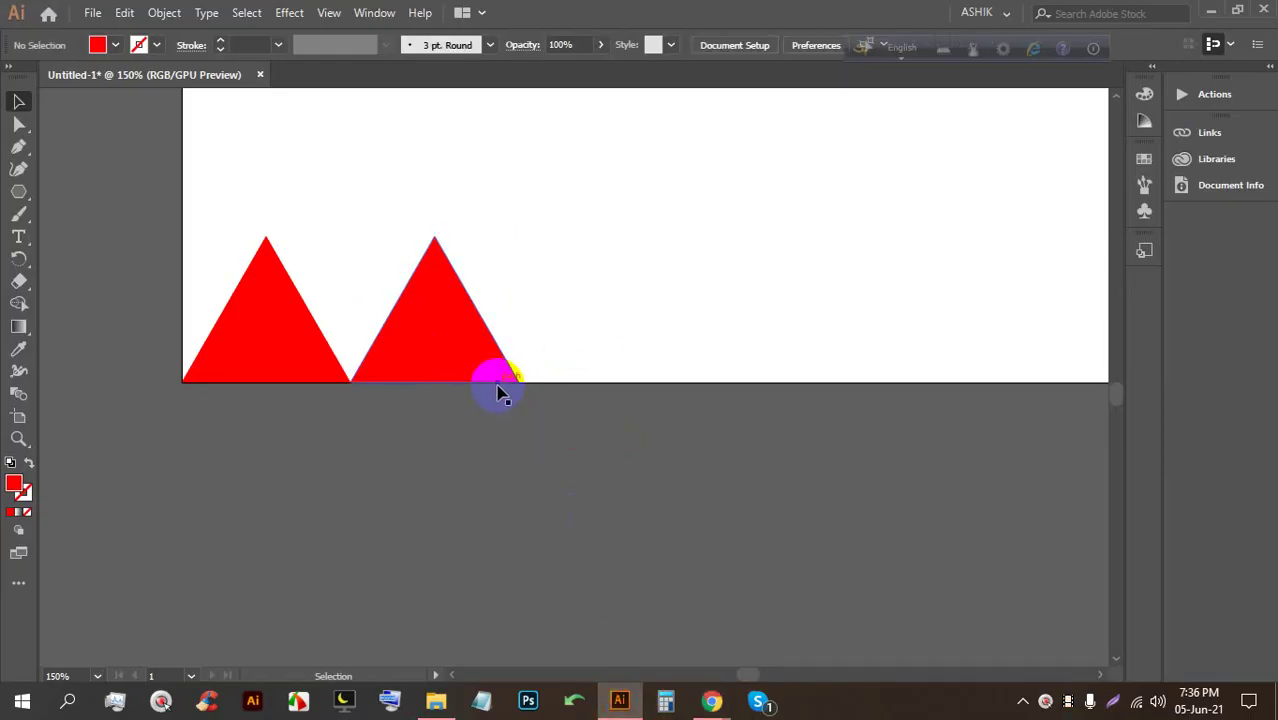
# Delete the second triangle and copy the corner triangle horizontally once more, corner to corner with the original
pyautogui.click(405, 358)
pyautogui.press('BackSpace')
pyautogui.click(303, 348)
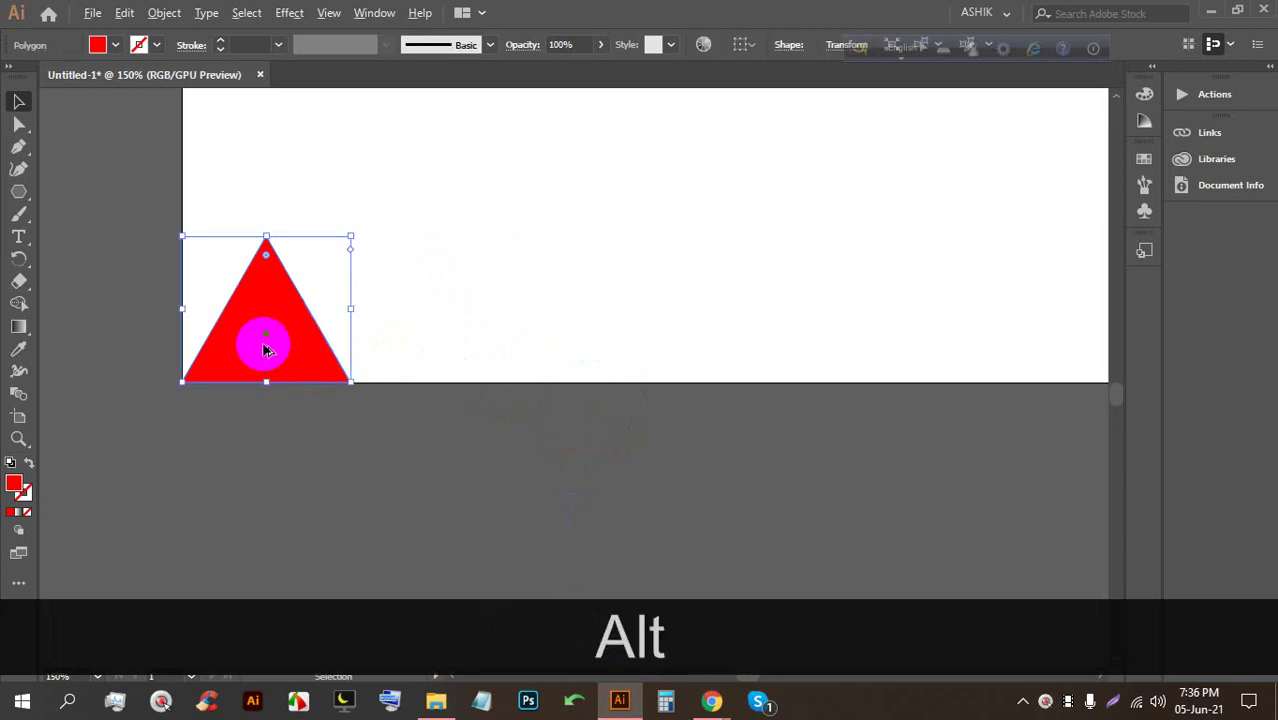
pyautogui.moveTo(256, 353); pyautogui.dragTo(422, 355)
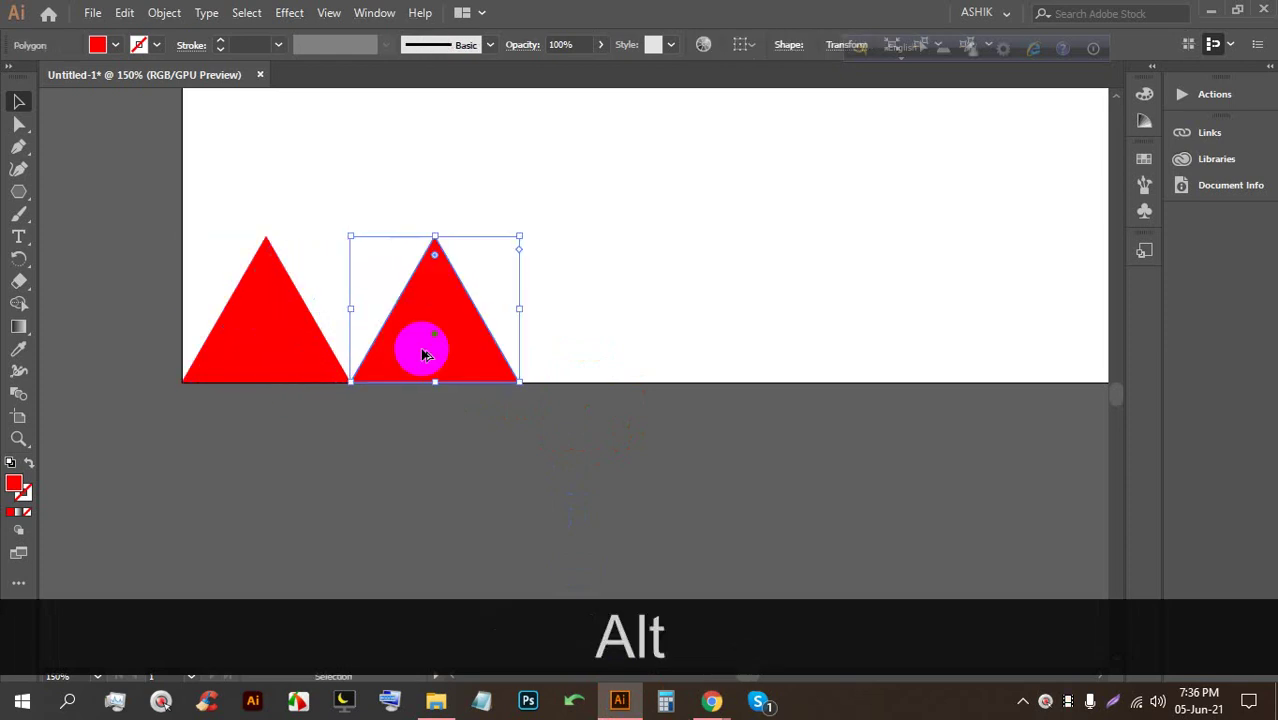
# Repeat the copy with Transform Again until the row of triangles spans the artboard's whole bottom edge
pyautogui.scroll(-2, 200, 340)
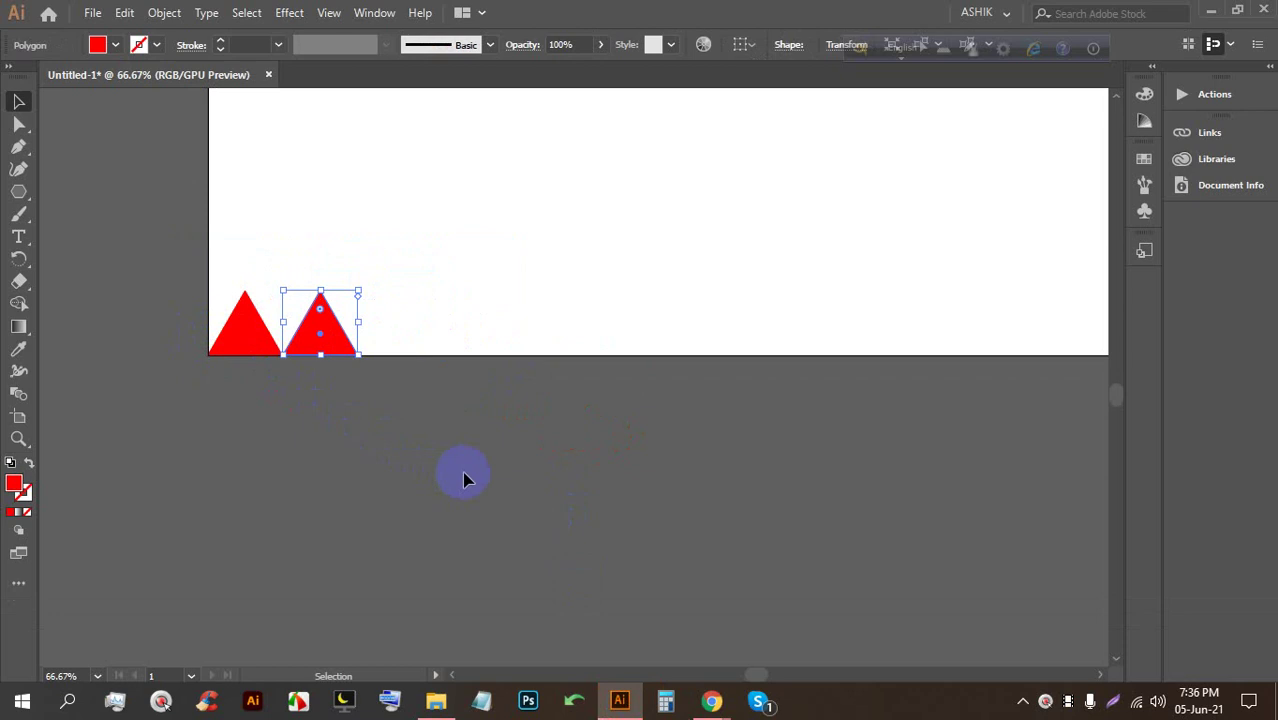
pyautogui.hotkey('ctrl', 'd')
pyautogui.click(388, 354)
pyautogui.hotkey('ctrl', 'd')
pyautogui.hotkey('ctrl', 'd')
pyautogui.hotkey('ctrl', 'd')
pyautogui.hotkey('ctrl', 'd')
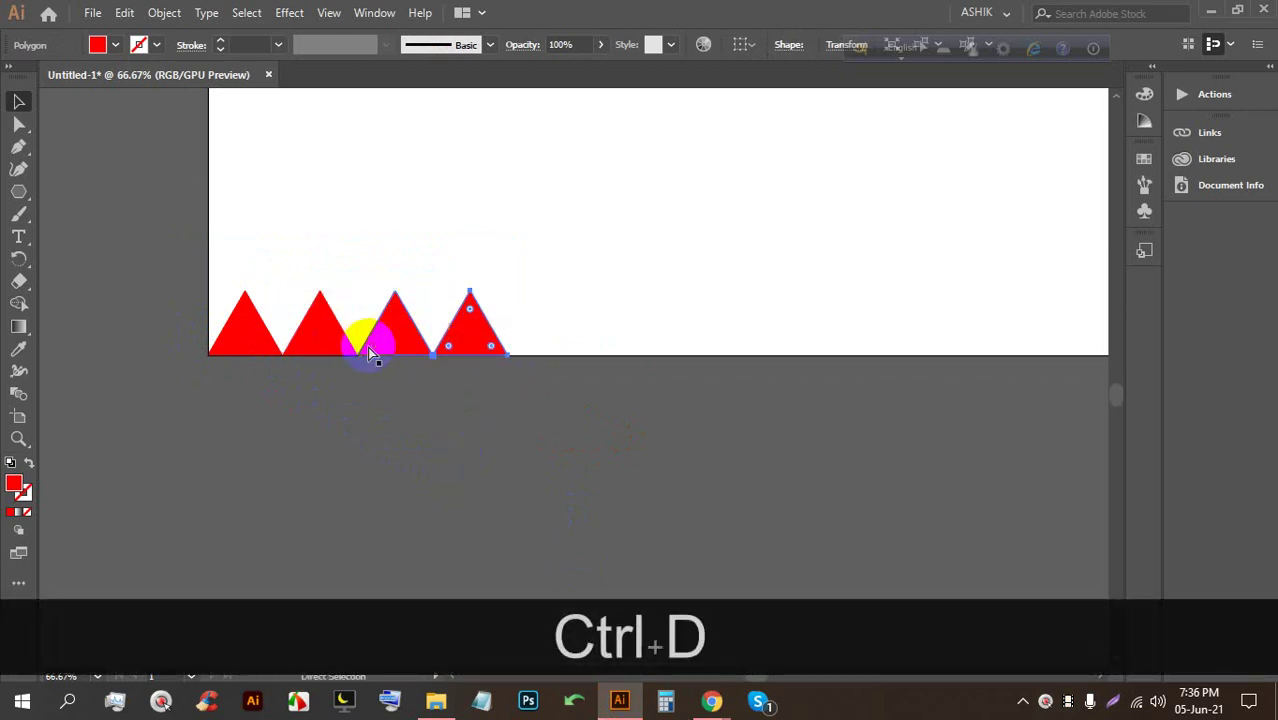
pyautogui.hotkey('ctrl', 'd')
pyautogui.hotkey('ctrl', 'd')
pyautogui.hotkey('ctrl', 'd')
pyautogui.hotkey('ctrl', 'd')
pyautogui.hotkey('ctrl', 'd')
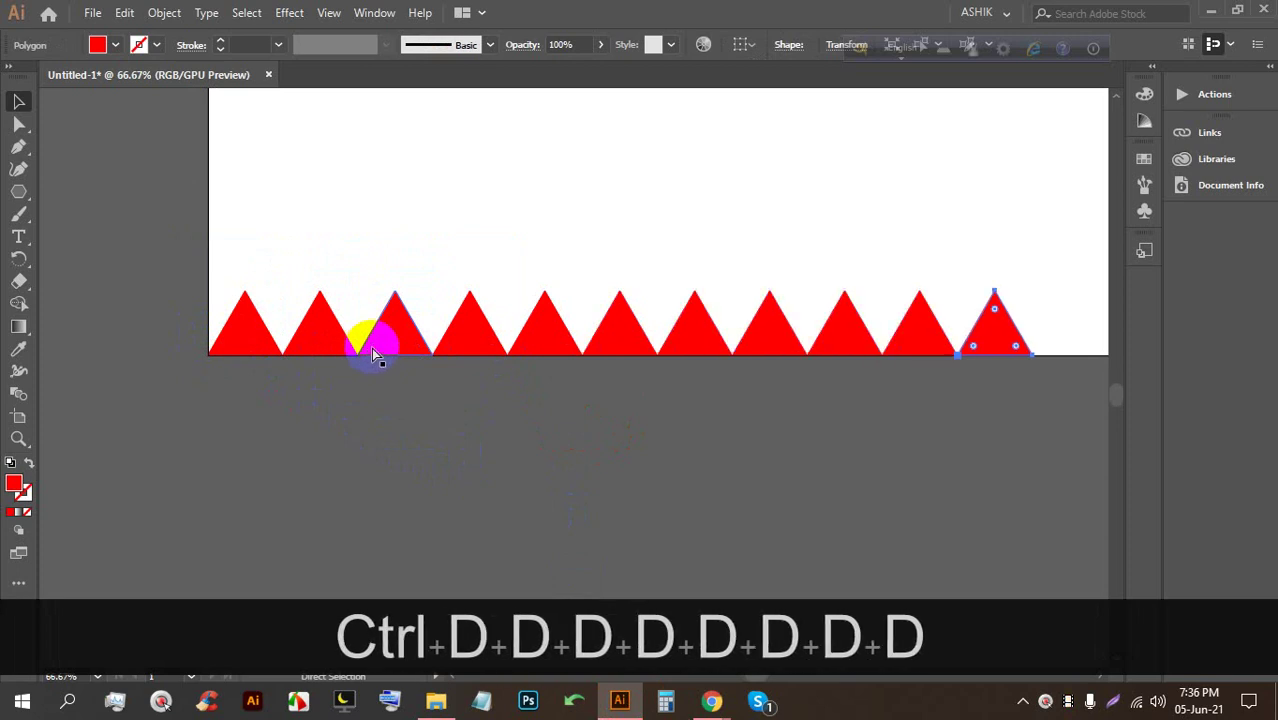
pyautogui.scroll(-2, 207, 333)
pyautogui.press('ctrl')
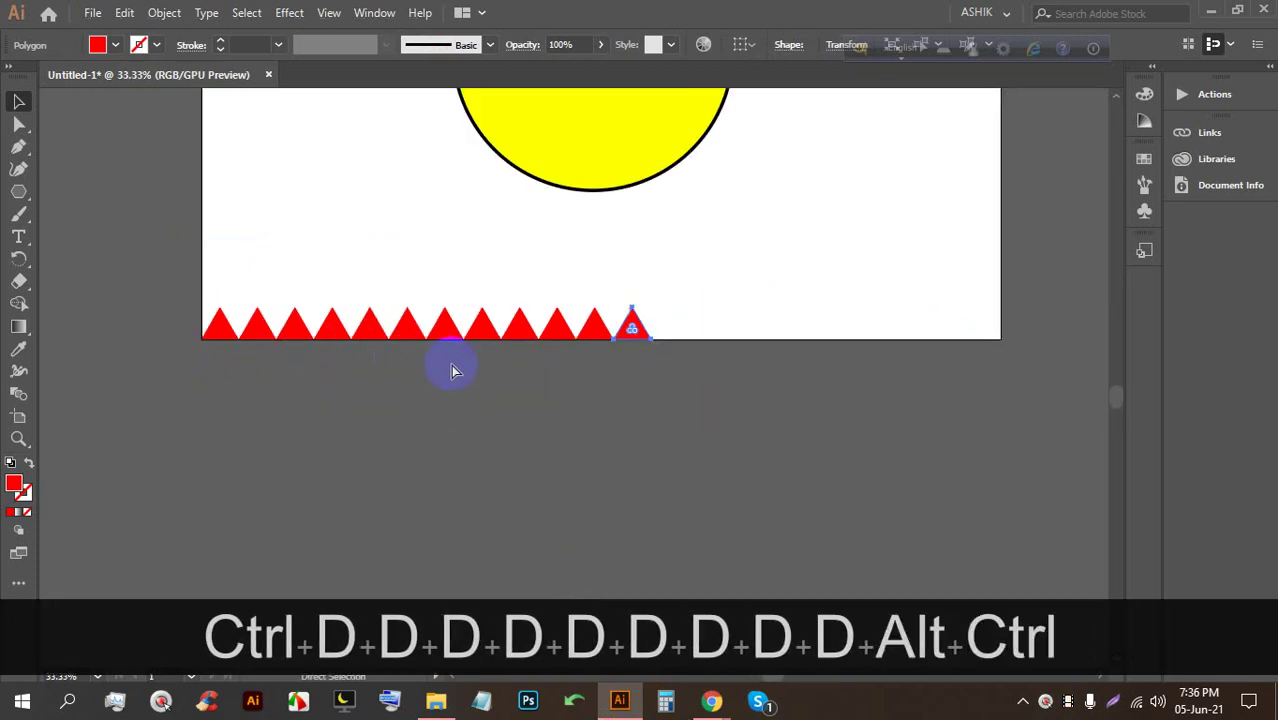
pyautogui.hotkey('ctrl', 'd')
pyautogui.hotkey('ctrl', 'd')
pyautogui.hotkey('ctrl', 'd')
pyautogui.hotkey('ctrl', 'd')
pyautogui.hotkey('ctrl', 'd')
pyautogui.hotkey('ctrl', 'd')
pyautogui.hotkey('ctrl', 'd')
pyautogui.hotkey('ctrl', 'd')
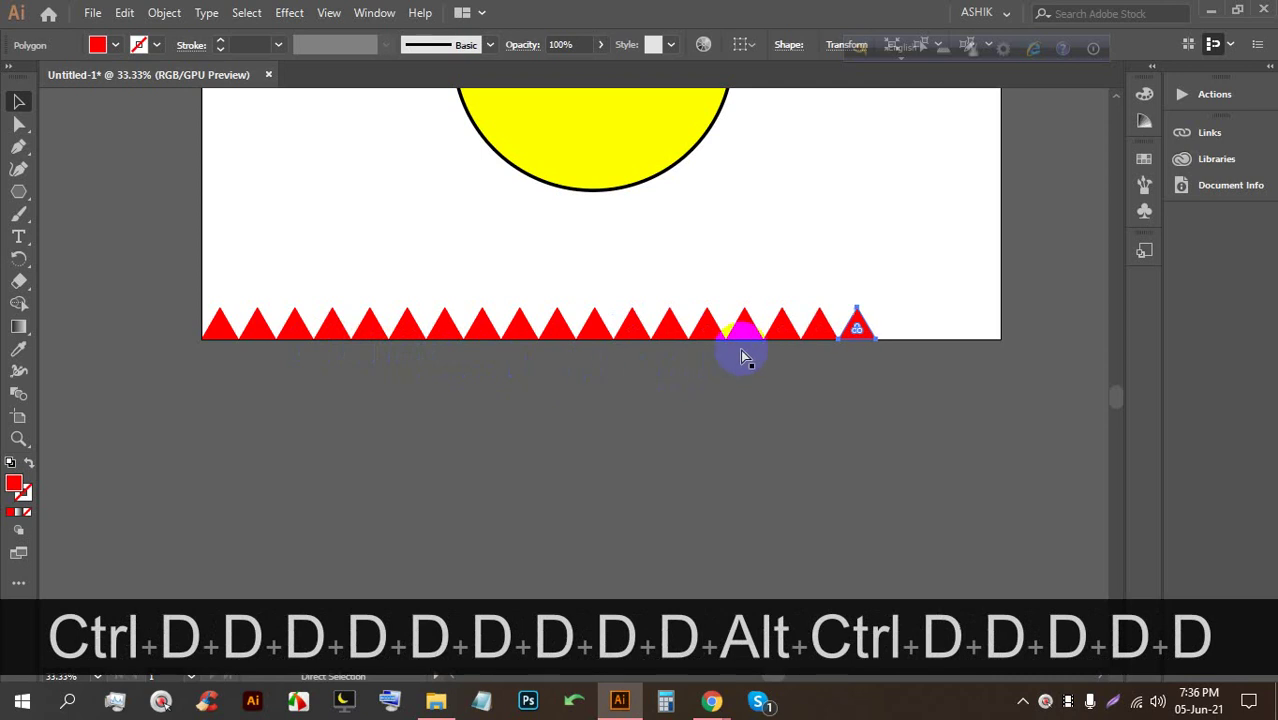
pyautogui.hotkey('ctrl', 'd')
pyautogui.hotkey('ctrl', 'd')
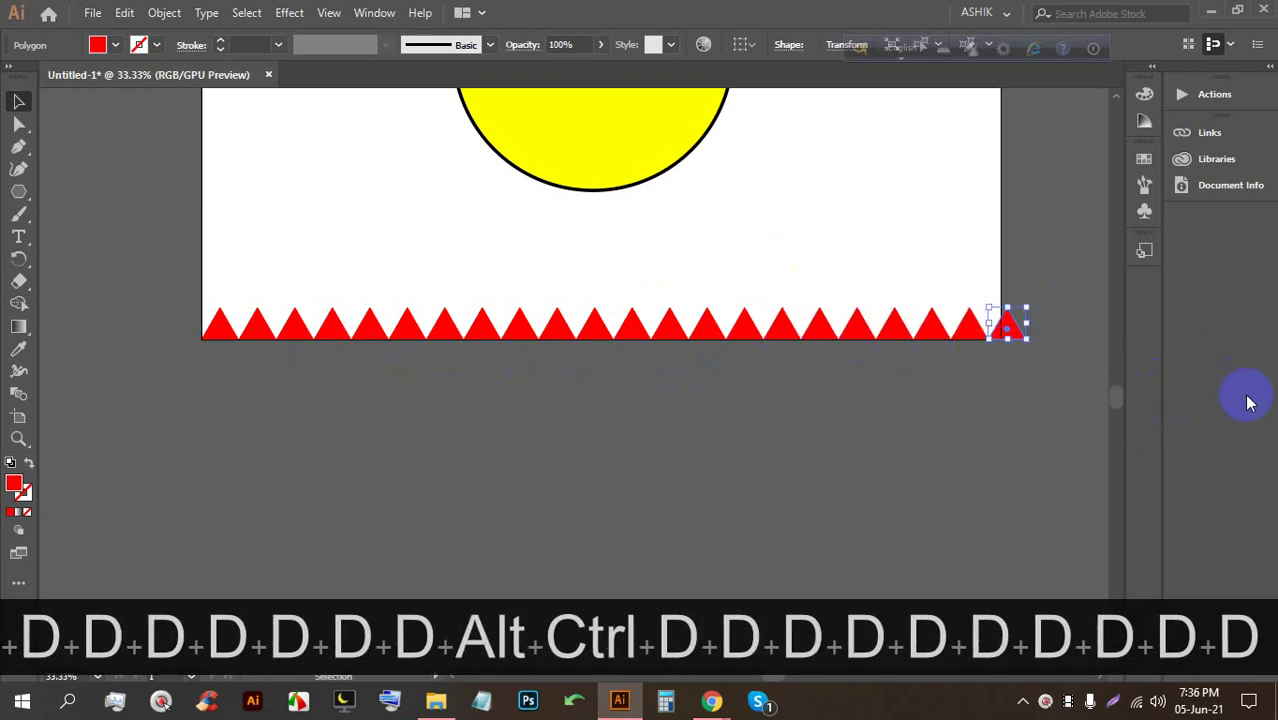
# Delete all triangles except the first, move it below the artboard, and place an overlapping copy diagonally up and to the right
pyautogui.click(1045, 385)
pyautogui.moveTo(998, 271); pyautogui.dragTo(262, 325)
pyautogui.press('BackSpace')
pyautogui.scroll(2, 245, 405)
pyautogui.moveTo(211, 282); pyautogui.dragTo(258, 360)
pyautogui.scroll(2, 208, 400)
pyautogui.scroll(-2, 258, 362)
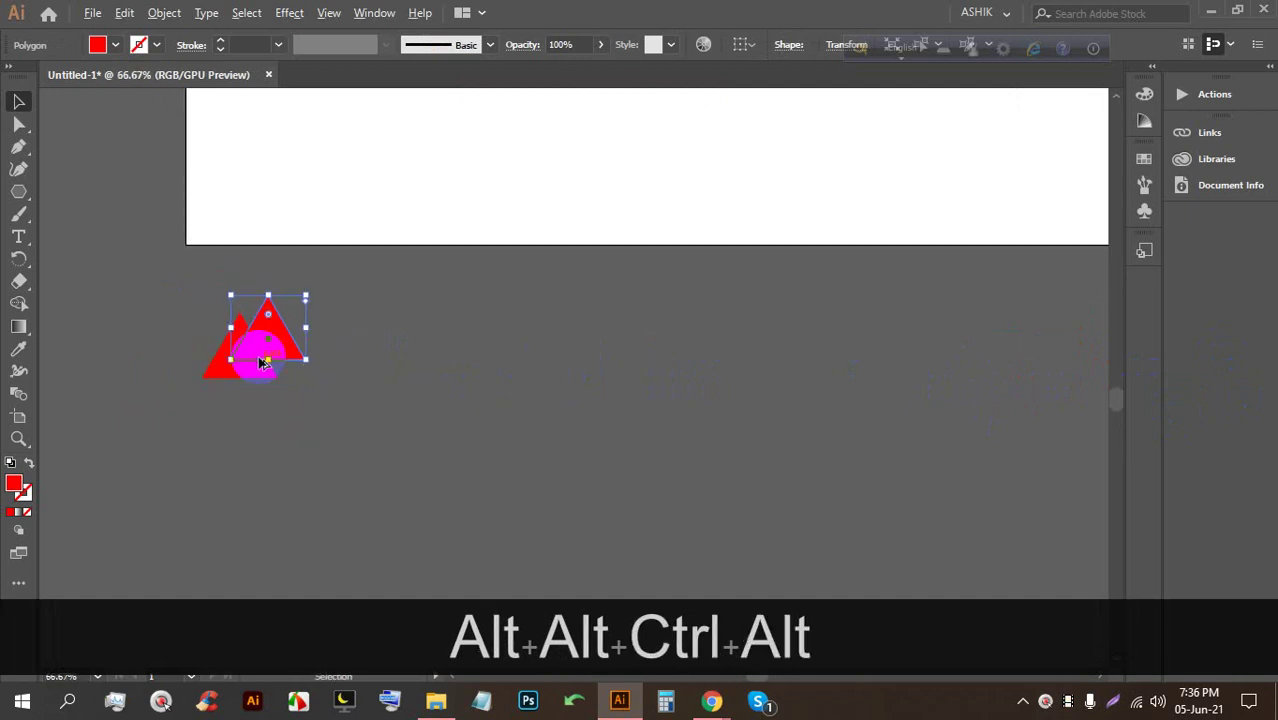
# Repeat the diagonal triangle copy with Transform Again to build an overlapping chain rising onto the artboard, then deselect it
pyautogui.hotkey('ctrl', 'd')
pyautogui.hotkey('ctrl', 'd')
pyautogui.hotkey('ctrl', 'd')
pyautogui.hotkey('ctrl', 'd')
pyautogui.hotkey('ctrl', 'd')
pyautogui.hotkey('ctrl', 'd')
pyautogui.hotkey('ctrl', 'd')
pyautogui.hotkey('ctrl', 'd')
pyautogui.hotkey('ctrl', 'd')
pyautogui.hotkey('ctrl', 'd')
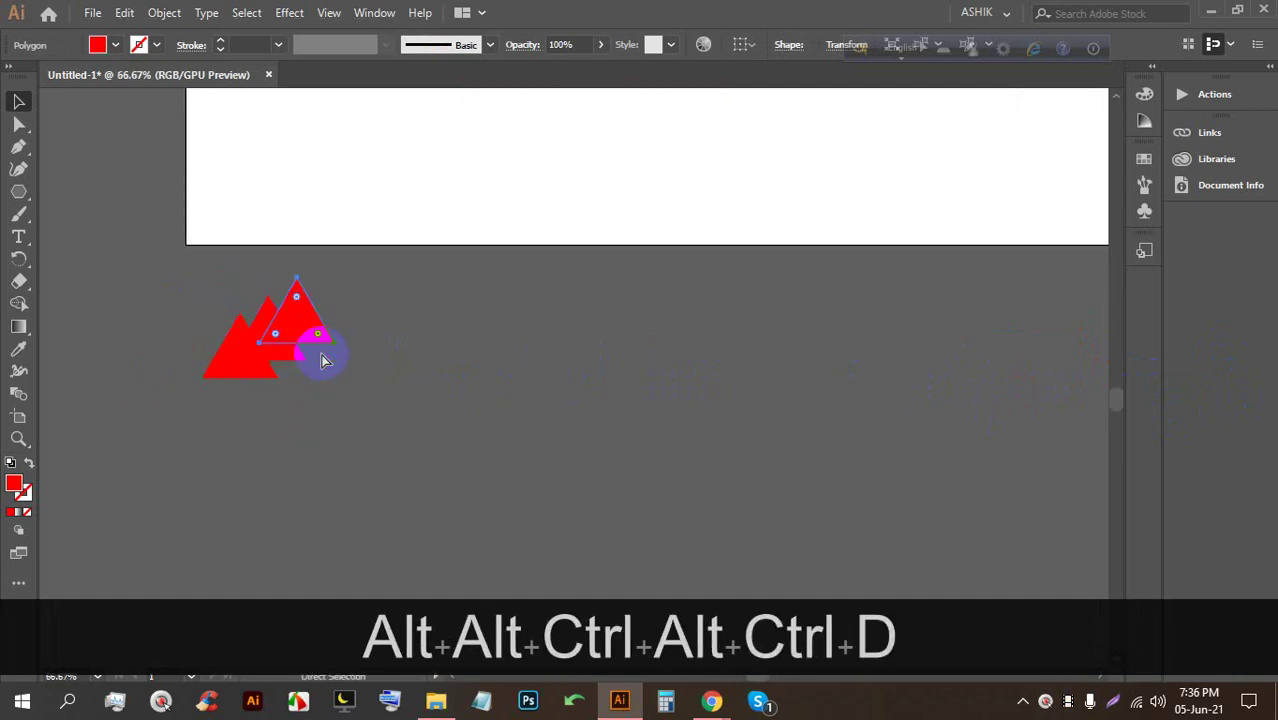
pyautogui.hotkey('ctrl', 'd')
pyautogui.hotkey('ctrl', 'd')
pyautogui.hotkey('ctrl', 'd')
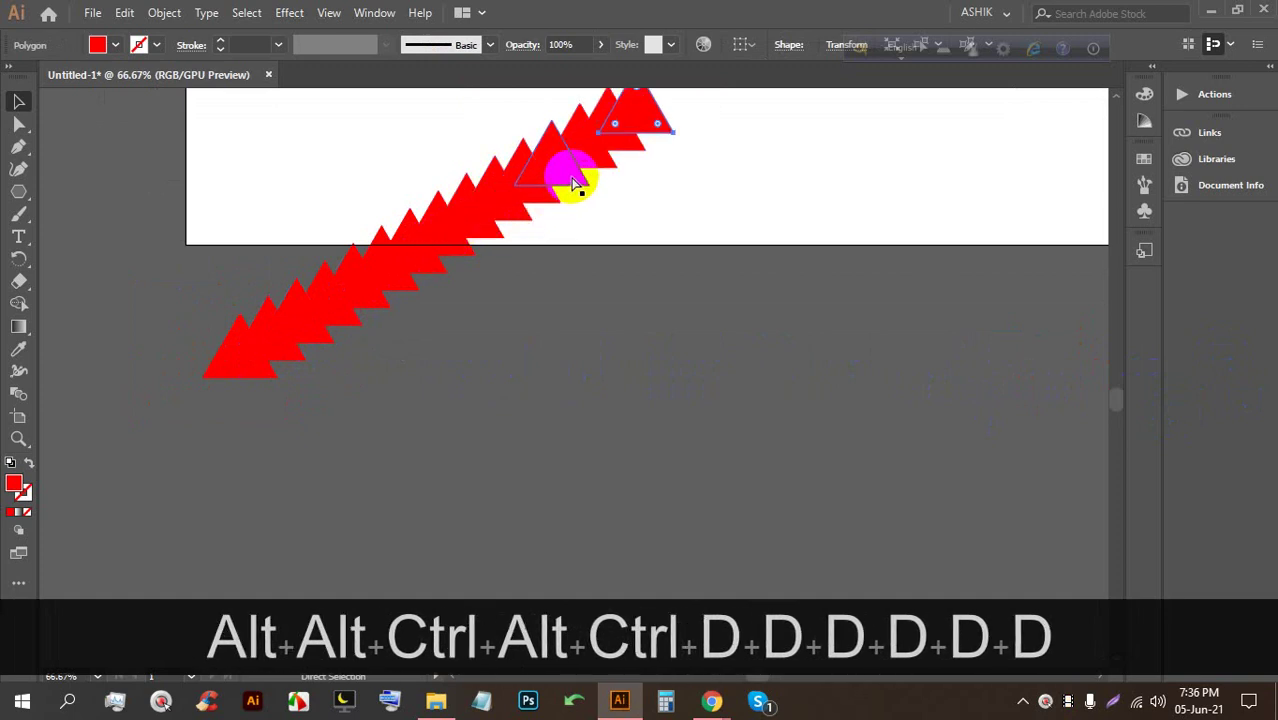
pyautogui.hotkey('ctrl', 'd')
pyautogui.scroll(-1, 602, 198)
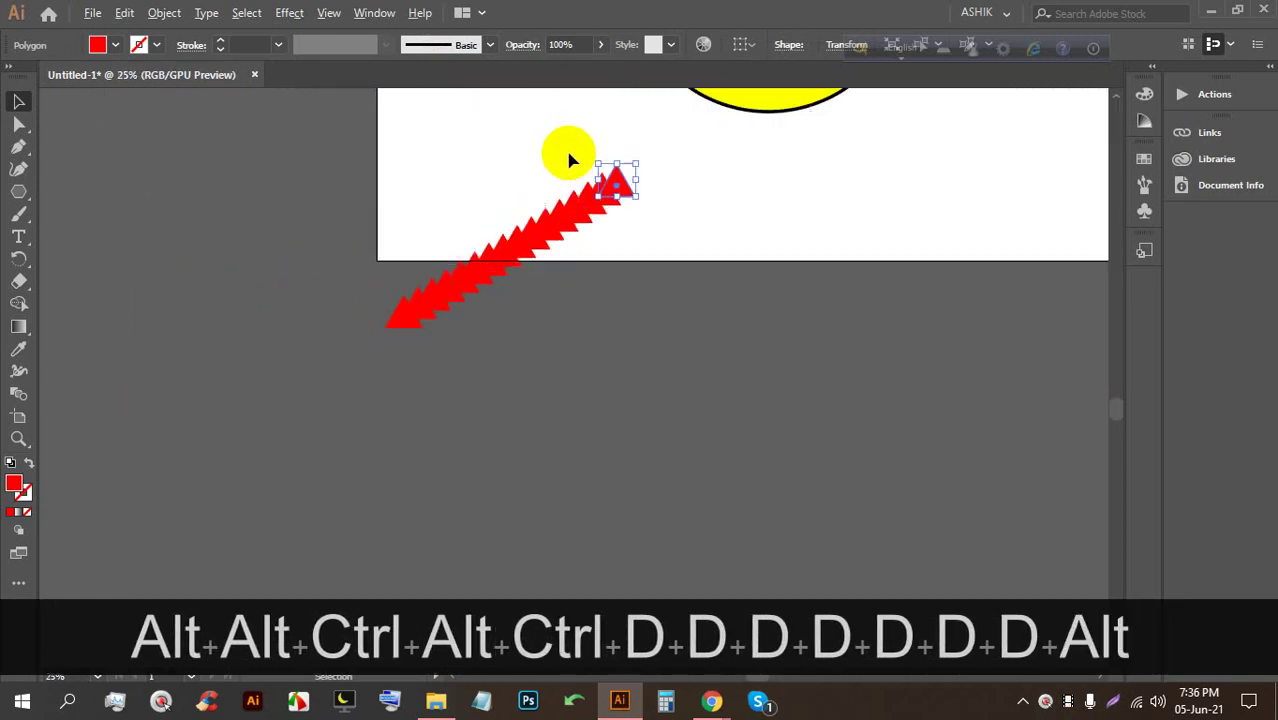
pyautogui.click(699, 237)
# Switch to the Meet call, admit the next person asking to join, and go back to Illustrator
pyautogui.moveTo(712, 702)
pyautogui.click(622, 590)
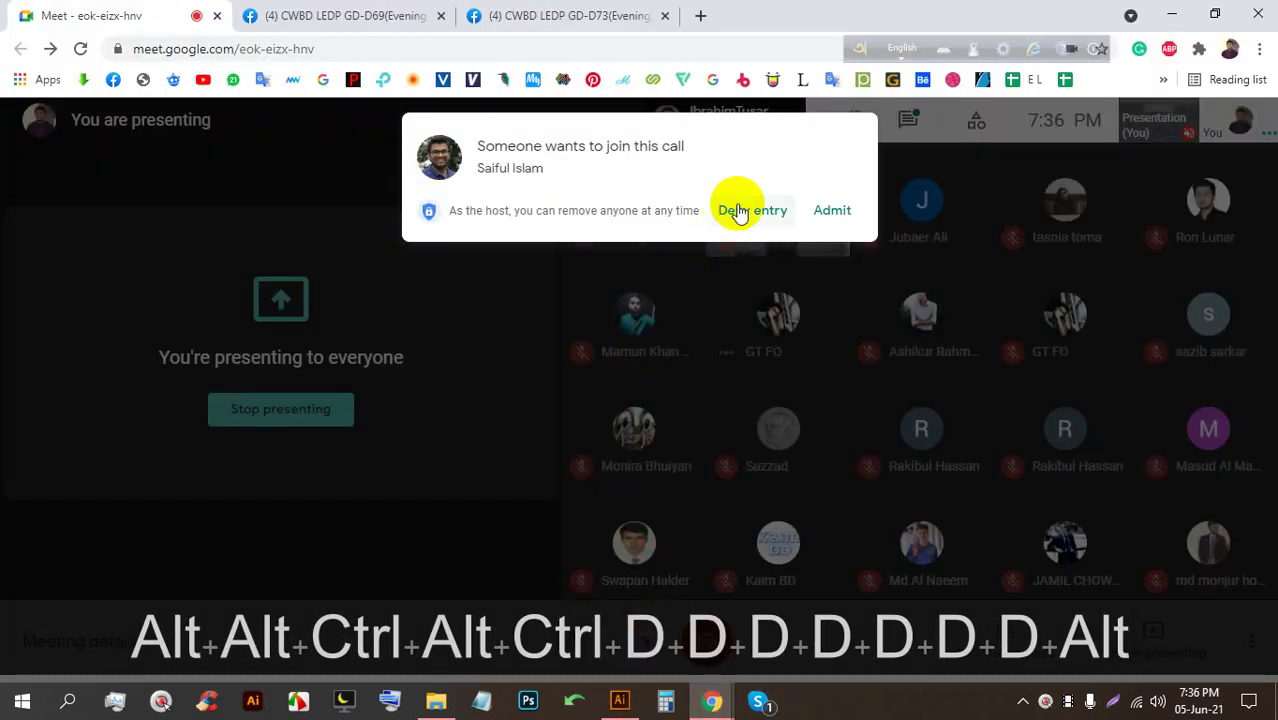
pyautogui.click(830, 210)
pyautogui.click(619, 700)
# Select the whole diagonal chain of red triangles and delete it
pyautogui.scroll(-1, 500, 330)
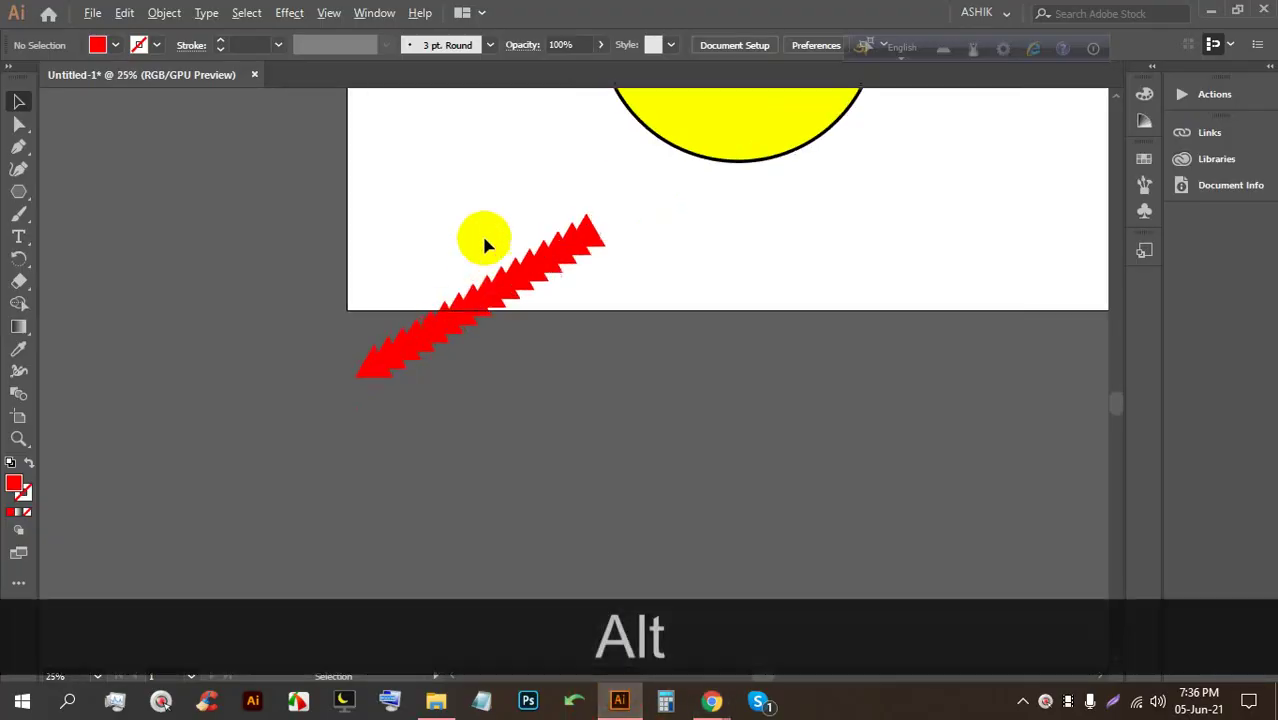
pyautogui.scroll(1, 490, 245)
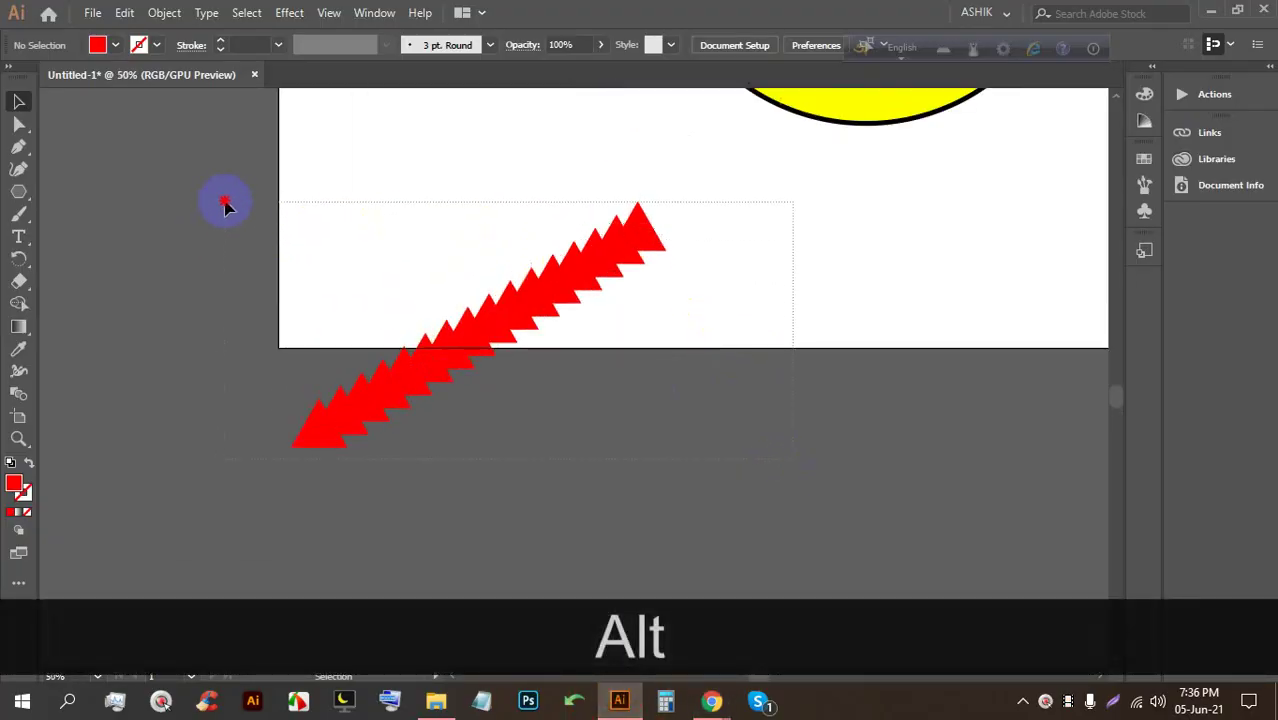
pyautogui.moveTo(225, 205); pyautogui.dragTo(228, 208)
pyautogui.press('BackSpace')
# Add a "Lorem ipsum" point text in the artboard's lower-left area and scale it up to about 75 pt
pyautogui.click(19, 237)
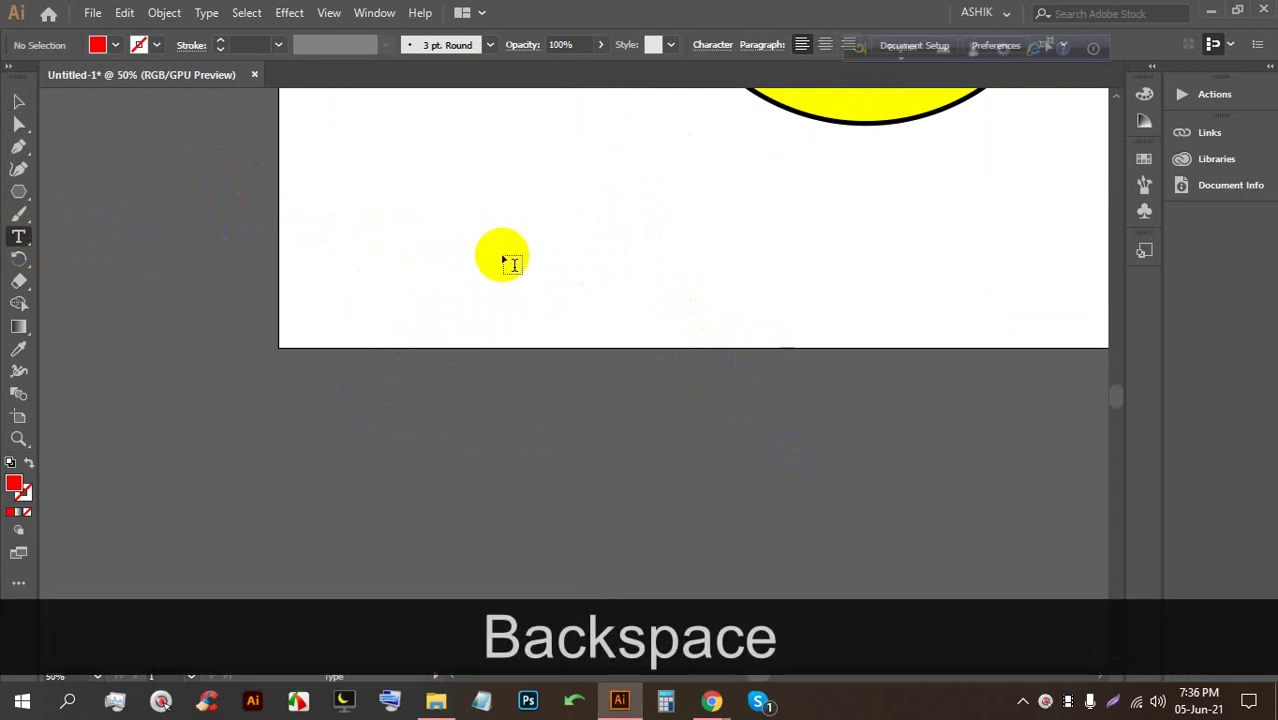
pyautogui.click(512, 263)
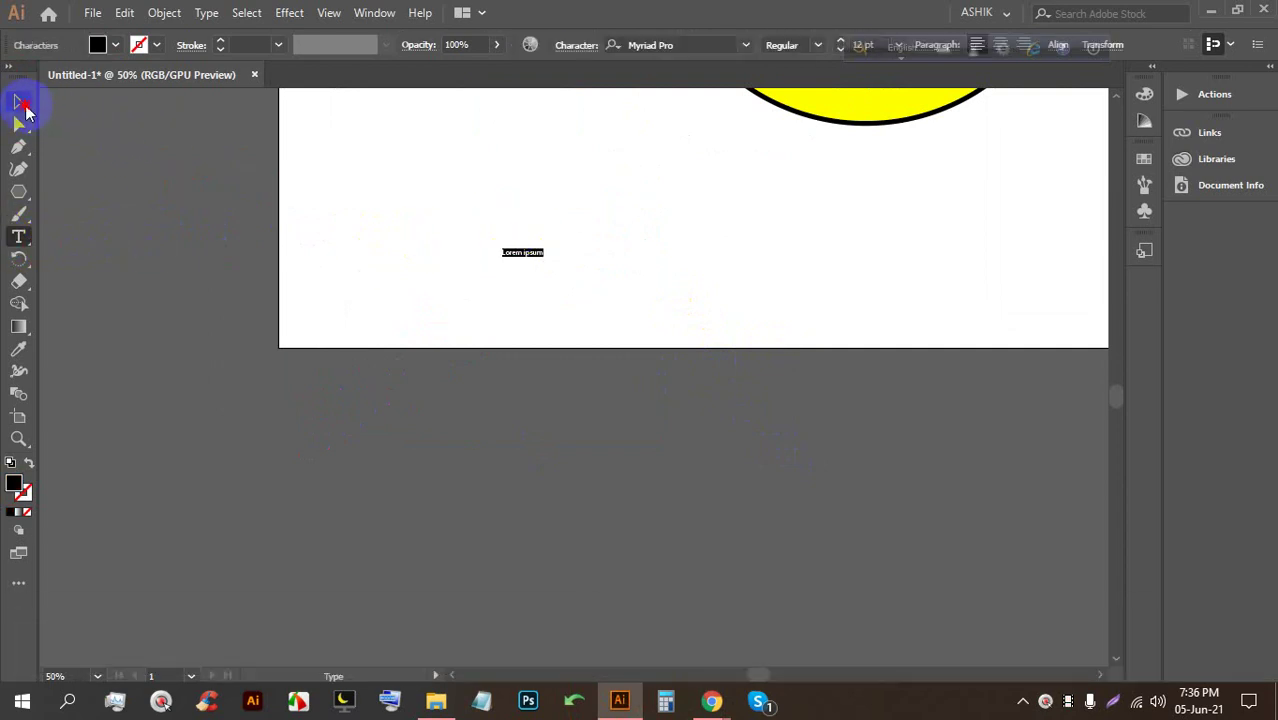
pyautogui.click(21, 104)
pyautogui.moveTo(540, 256); pyautogui.dragTo(757, 318)
# Copy the "Lorem ipsum" text diagonally down and to the right, and repeat that copy seven times with Transform Again
pyautogui.moveTo(607, 316); pyautogui.dragTo(505, 322)
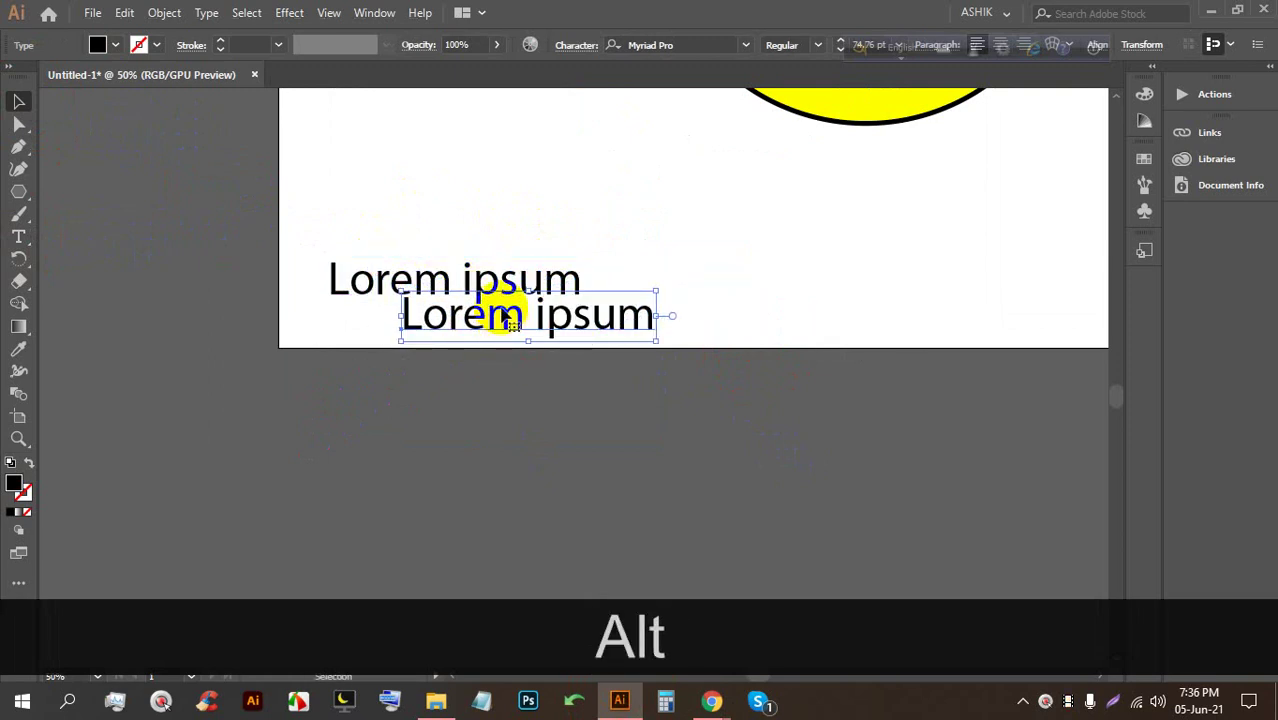
pyautogui.press('ctrl')
pyautogui.hotkey('ctrl', 'd')
pyautogui.hotkey('ctrl', 'd')
pyautogui.hotkey('ctrl', 'd')
pyautogui.hotkey('ctrl', 'd')
pyautogui.hotkey('ctrl', 'd')
pyautogui.hotkey('ctrl', 'd')
pyautogui.hotkey('ctrl', 'd')
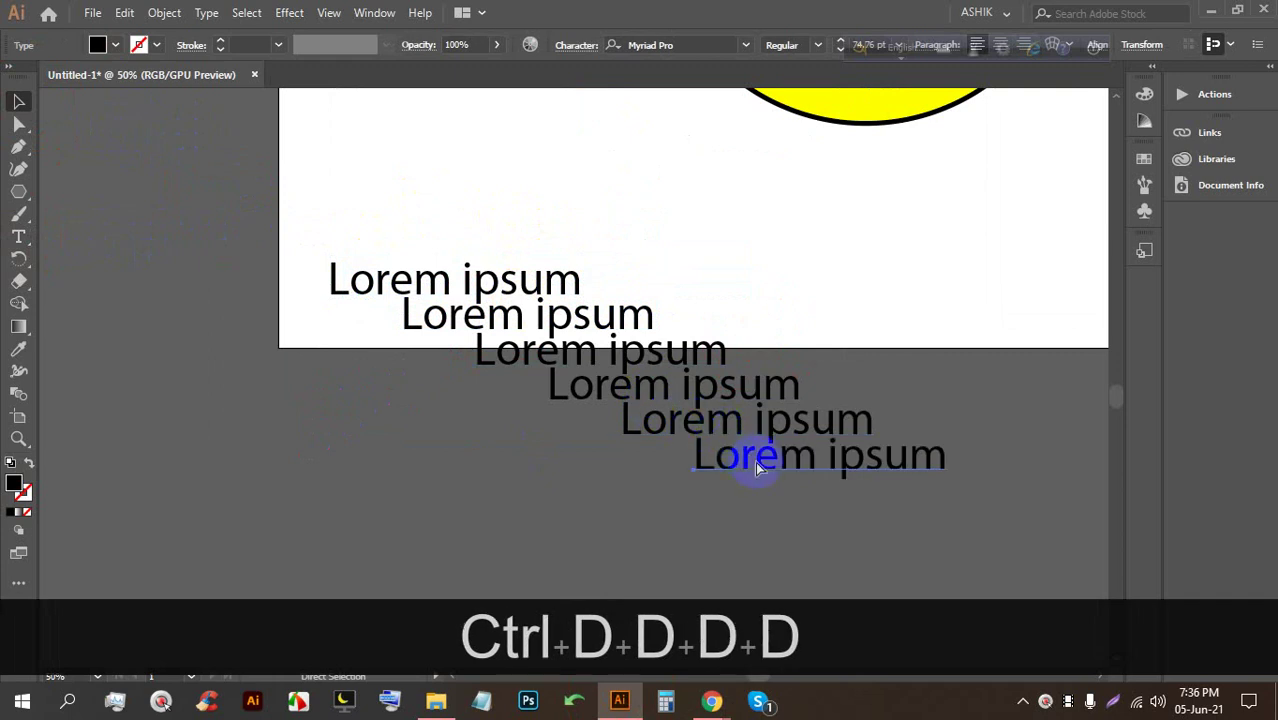
pyautogui.keyDown('alt'); pyautogui.scroll(-2, 598, 383); pyautogui.keyUp('alt')
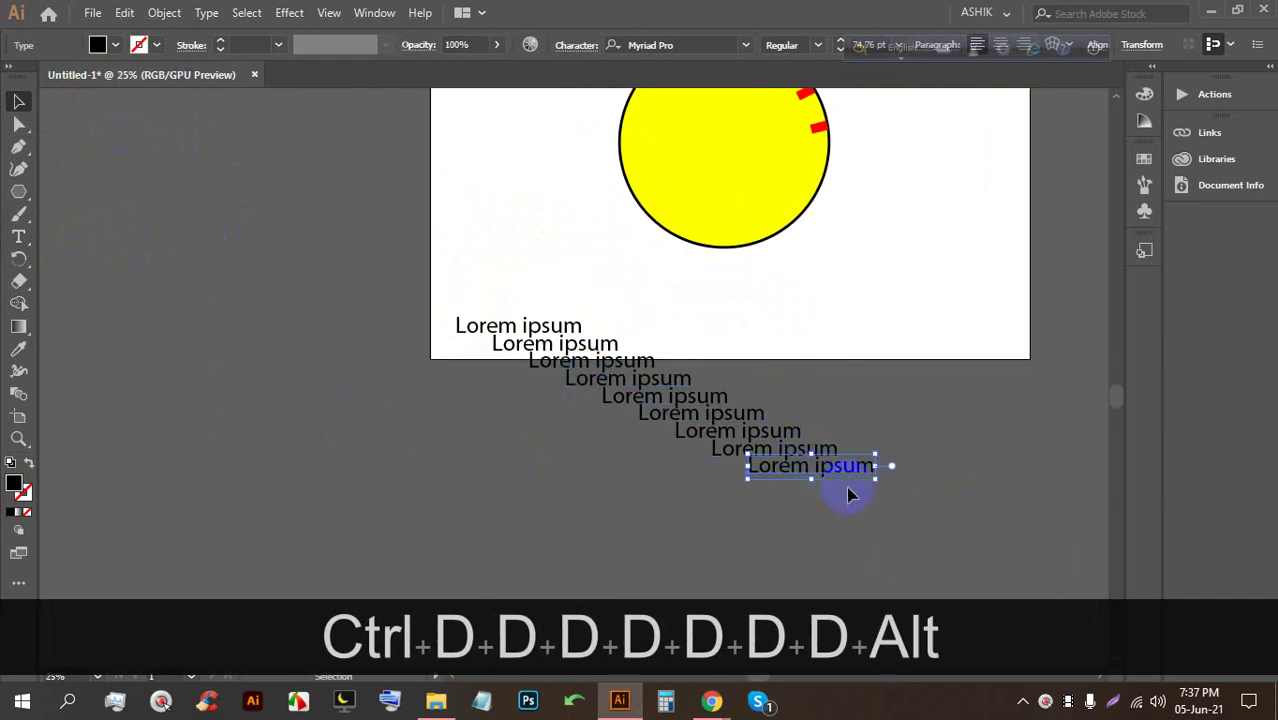
# Select all the staggered "Lorem ipsum" texts and delete them
pyautogui.click(828, 541)
pyautogui.moveTo(393, 277); pyautogui.dragTo(388, 314)
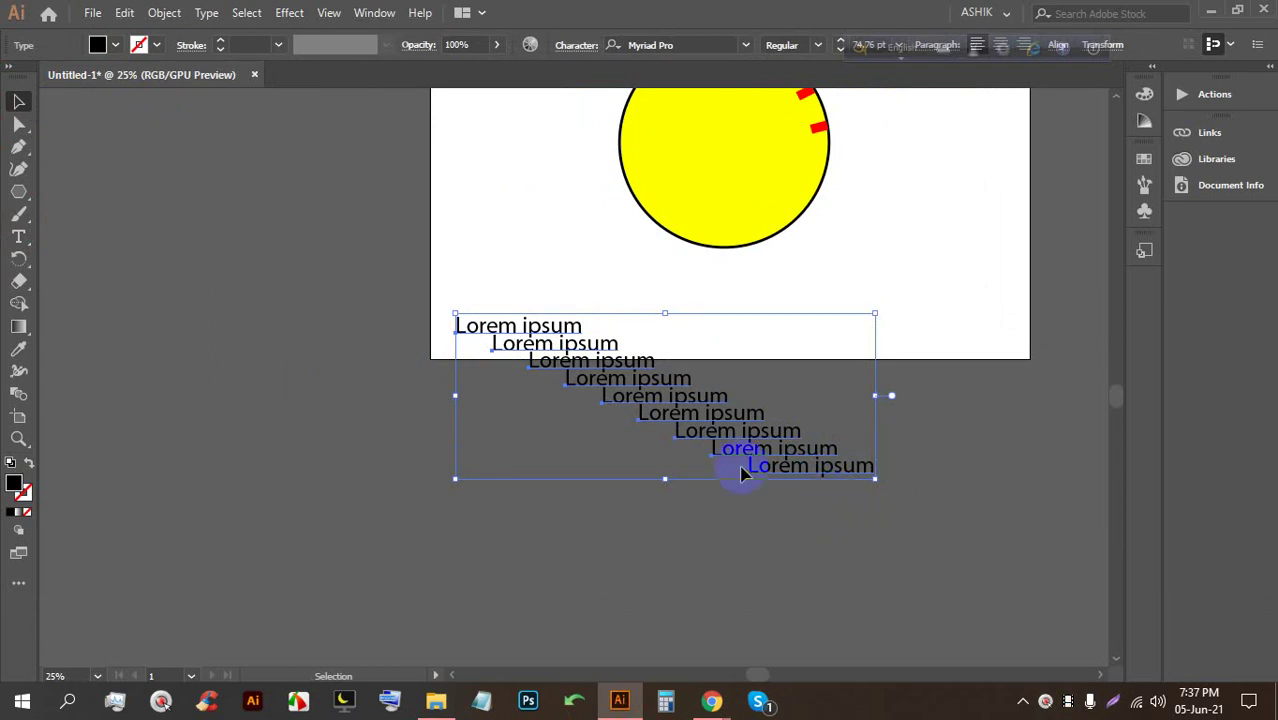
pyautogui.press('BackSpace')
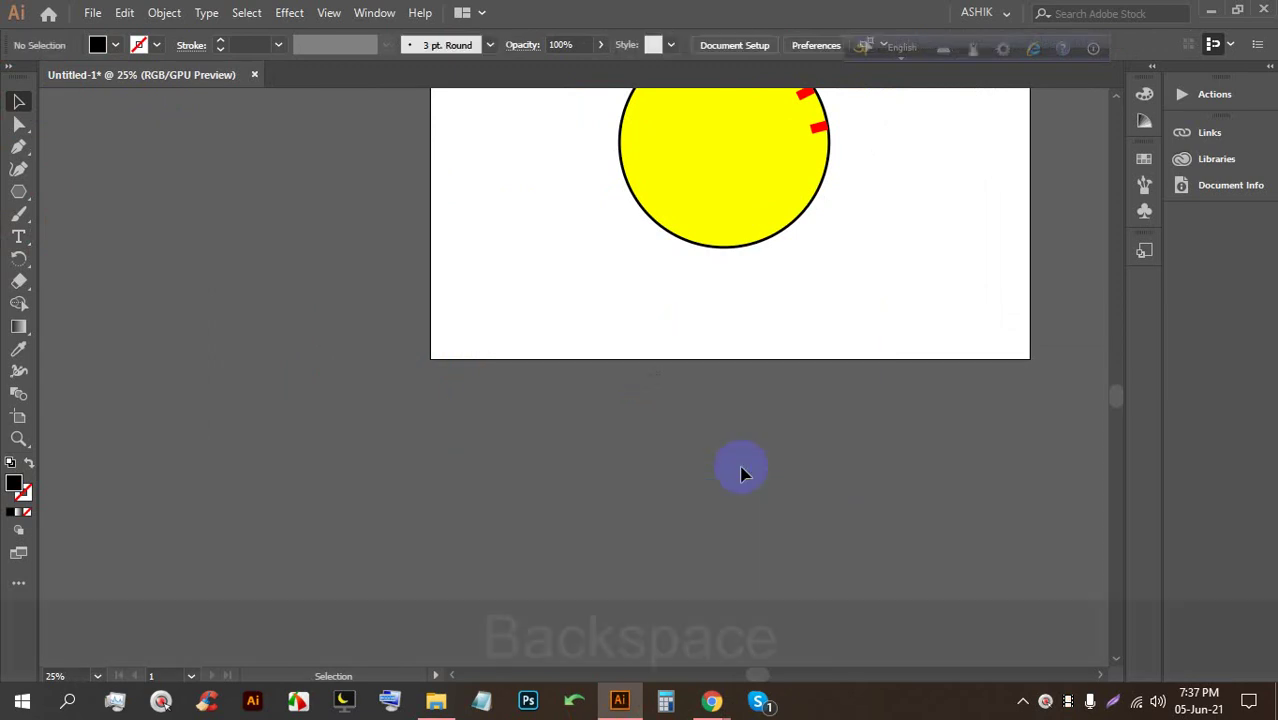
# Delete the three tilted red rectangles on the circle's upper-right edge, leaving only the top one, and select the yellow circle
pyautogui.keyDown('alt'); pyautogui.scroll(-2, 812, 270); pyautogui.keyUp('alt')
pyautogui.keyDown('alt'); pyautogui.scroll(3, 795, 183); pyautogui.keyUp('alt')
pyautogui.keyDown('alt'); pyautogui.scroll(2, 795, 183); pyautogui.keyUp('alt')
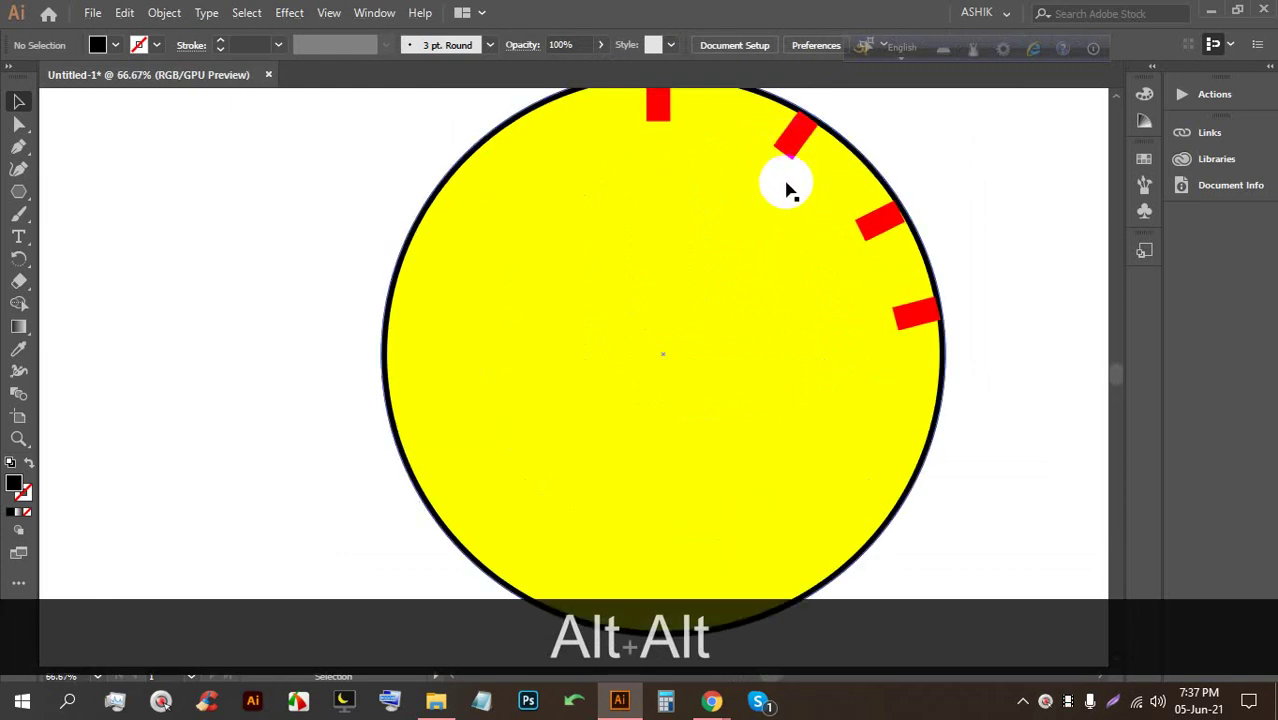
pyautogui.click(795, 132)
pyautogui.press('BackSpace')
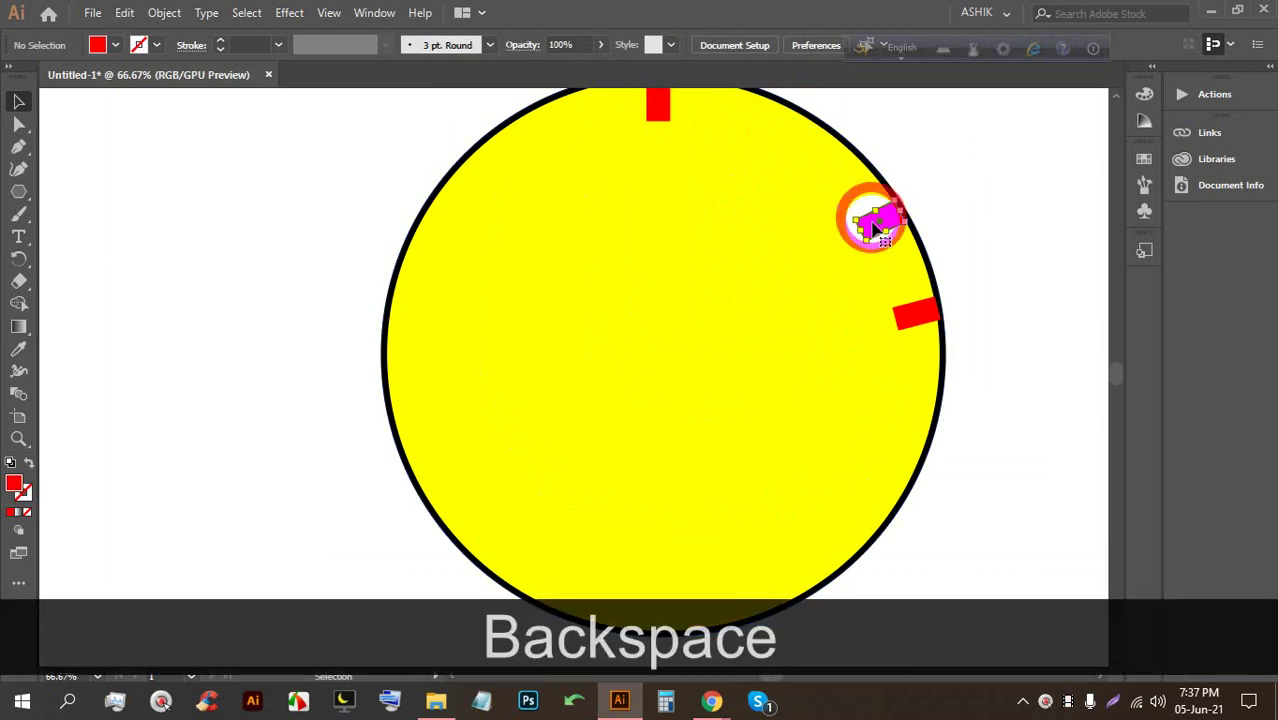
pyautogui.click(916, 316)
pyautogui.press('BackSpace')
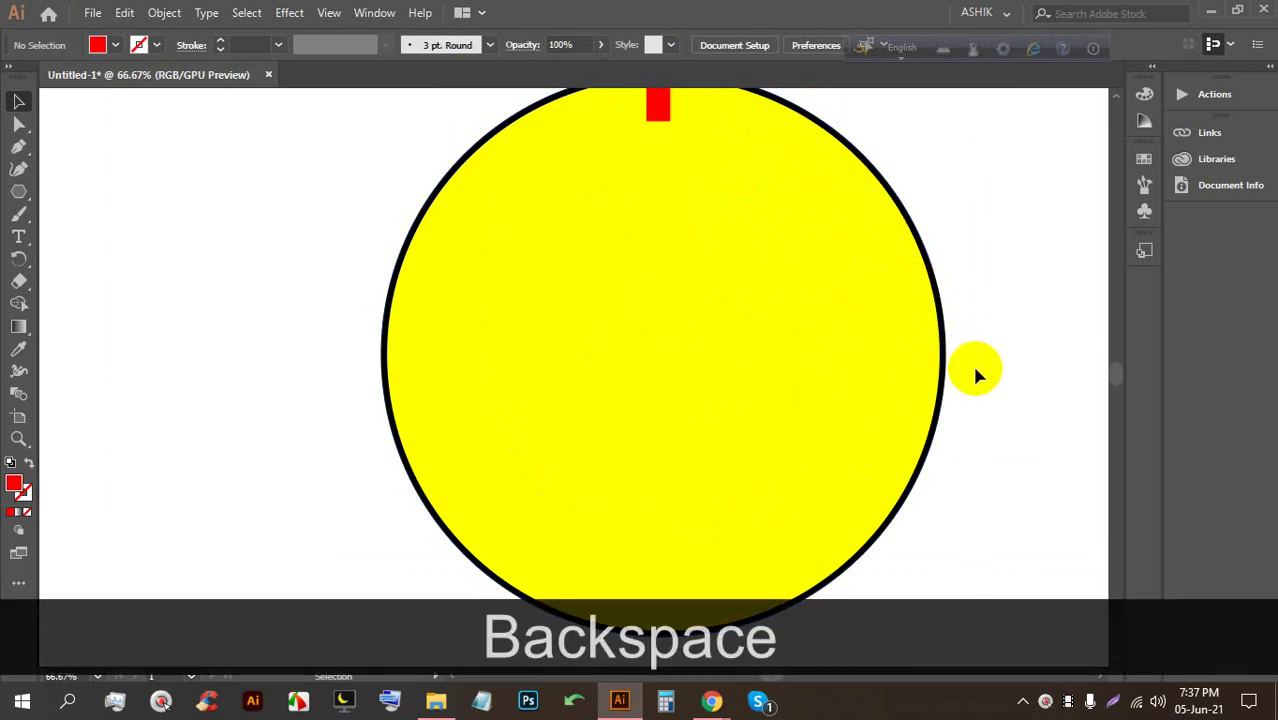
pyautogui.scroll(-1, 753, 342)
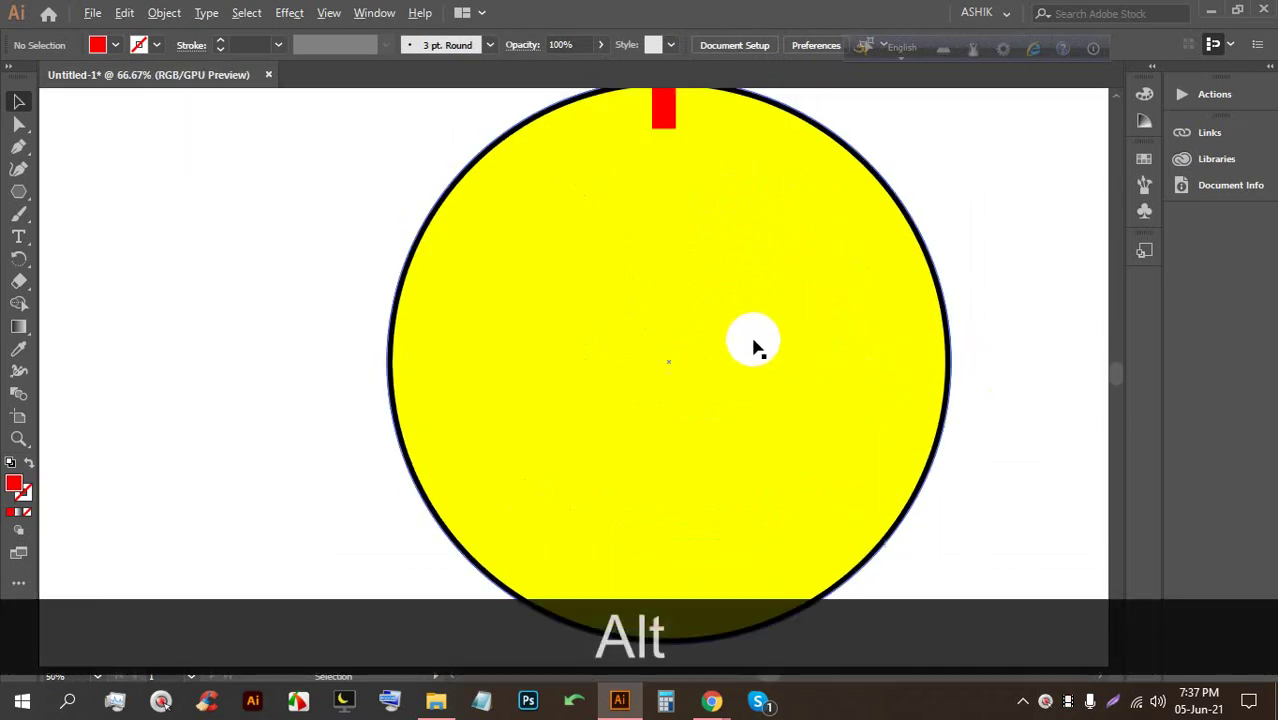
pyautogui.click(758, 331)
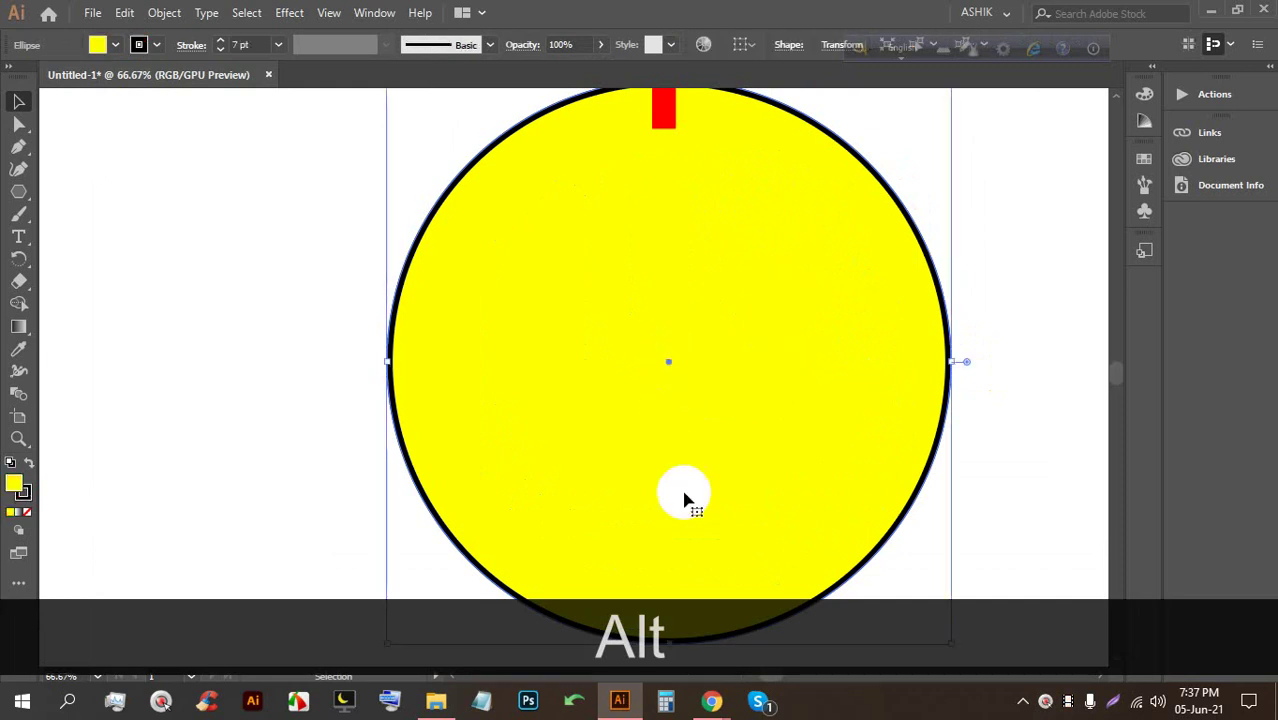
# Switch to the Google Meet call to check for waiting participants, return to Illustrator, and deselect the circle
pyautogui.click(711, 700)
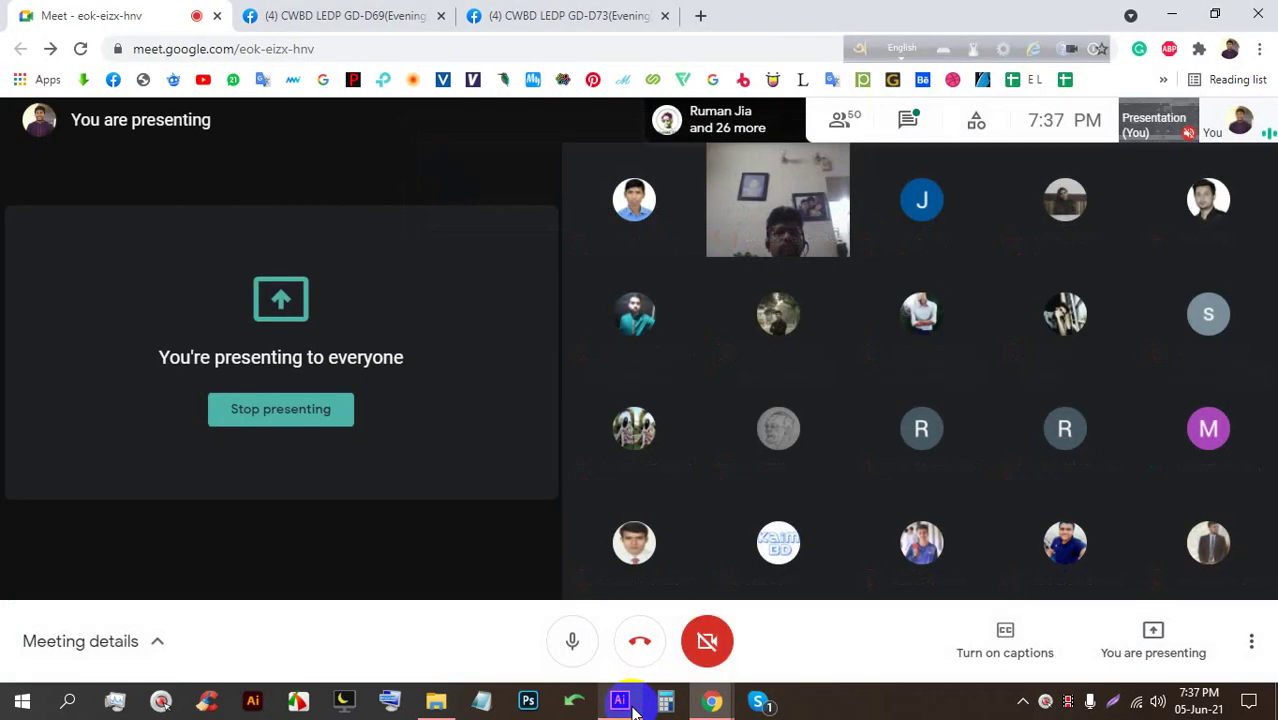
pyautogui.click(621, 702)
pyautogui.click(1005, 289)
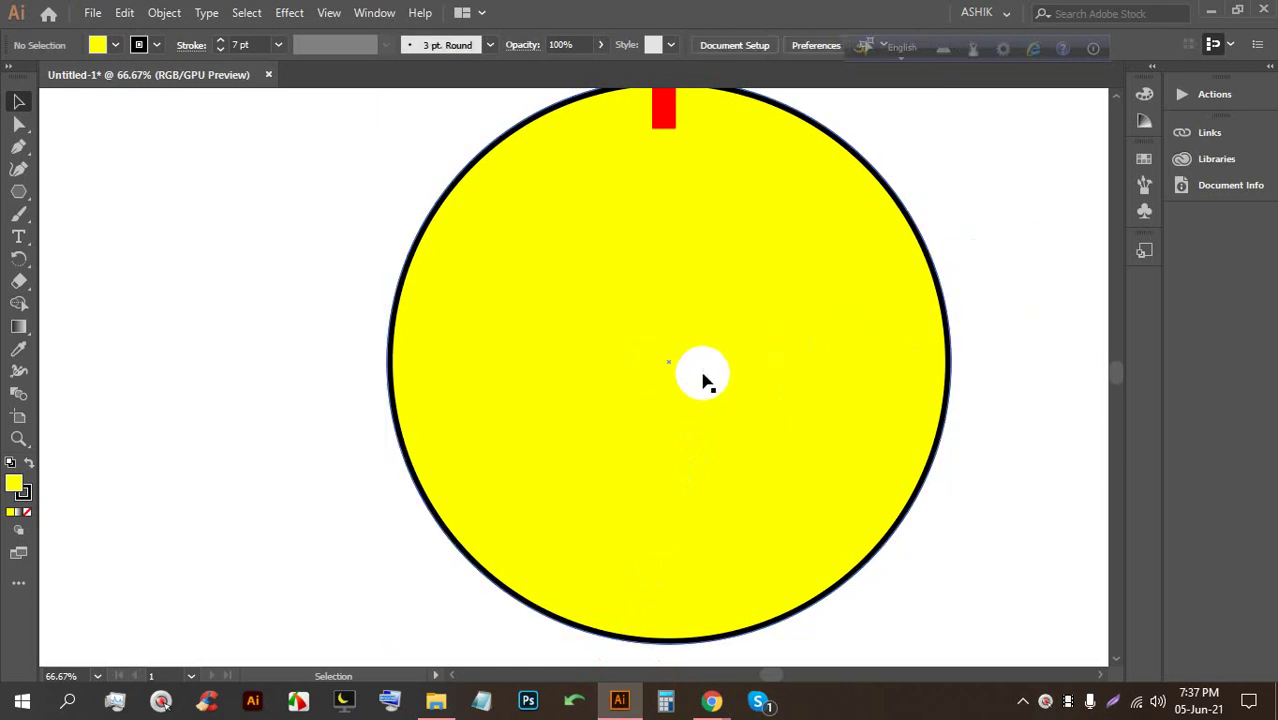
# Show the rulers and place a horizontal guide through the yellow circle's center
pyautogui.scroll(-1, 660, 372)
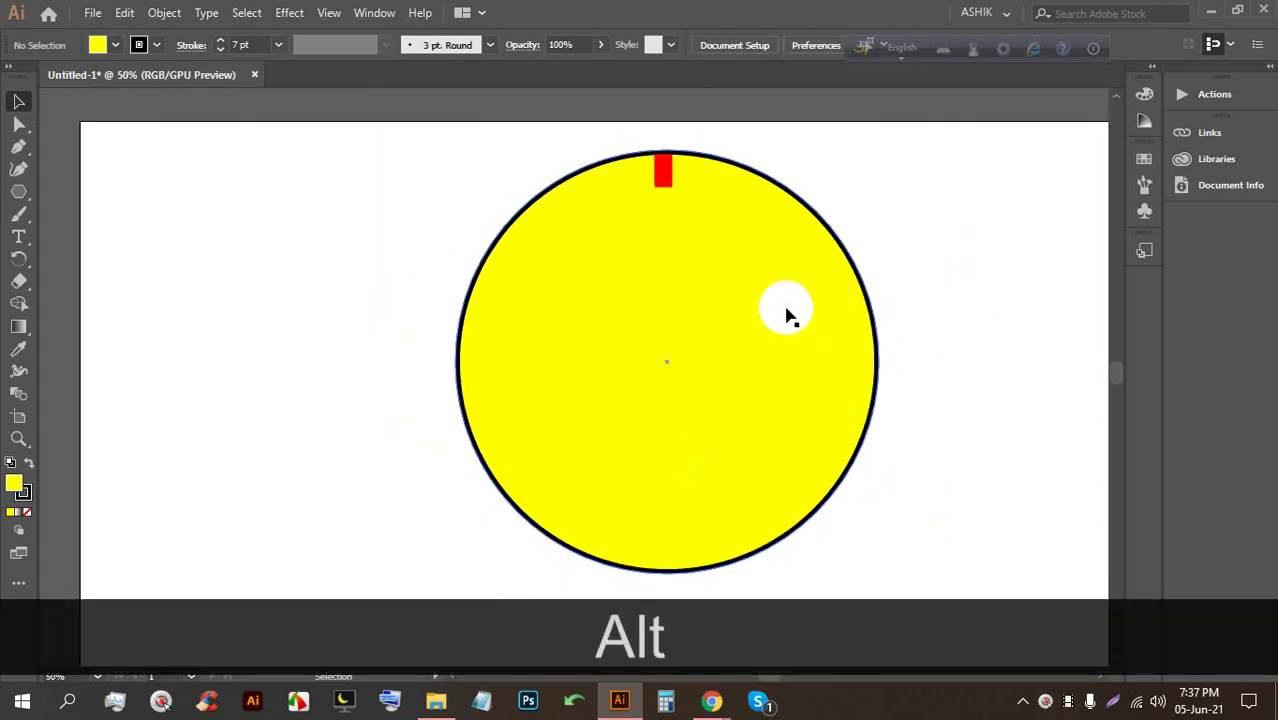
pyautogui.hotkey('ctrl', 'r')
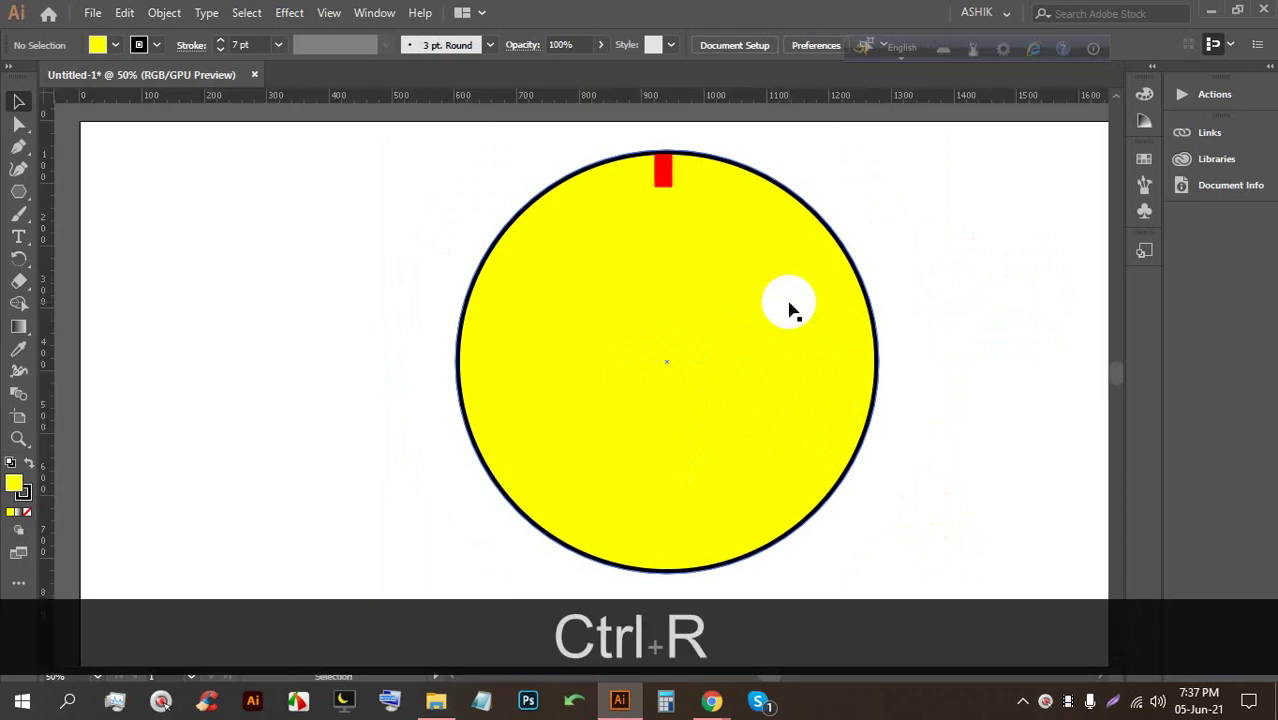
pyautogui.click(749, 210)
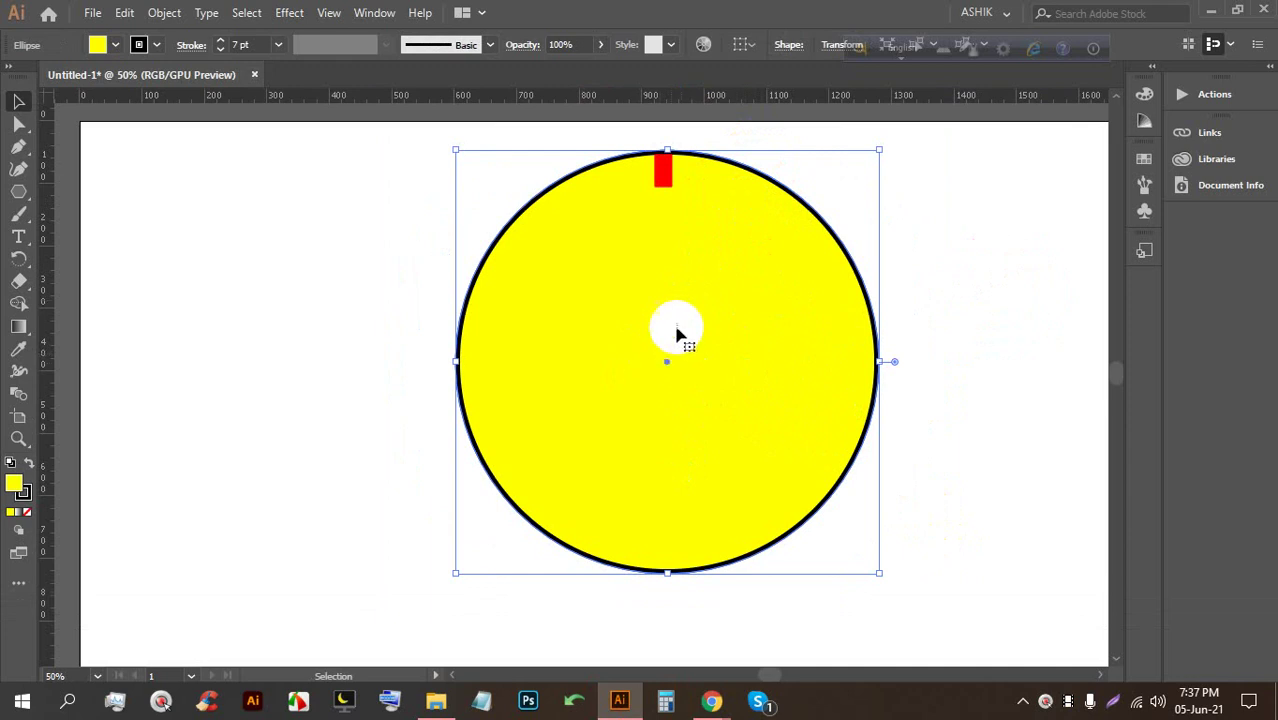
pyautogui.moveTo(733, 101); pyautogui.dragTo(668, 362)
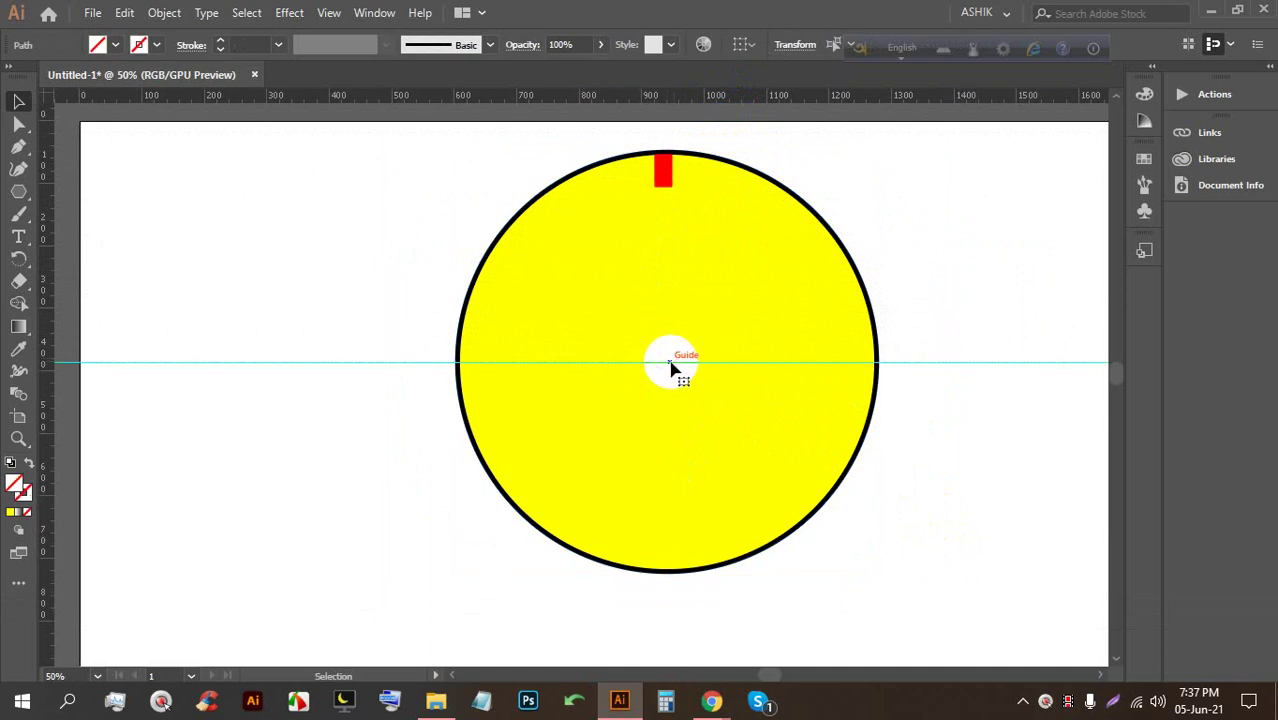
# Place a vertical guide through the yellow circle's center, crossing the horizontal guide there
pyautogui.click(586, 237)
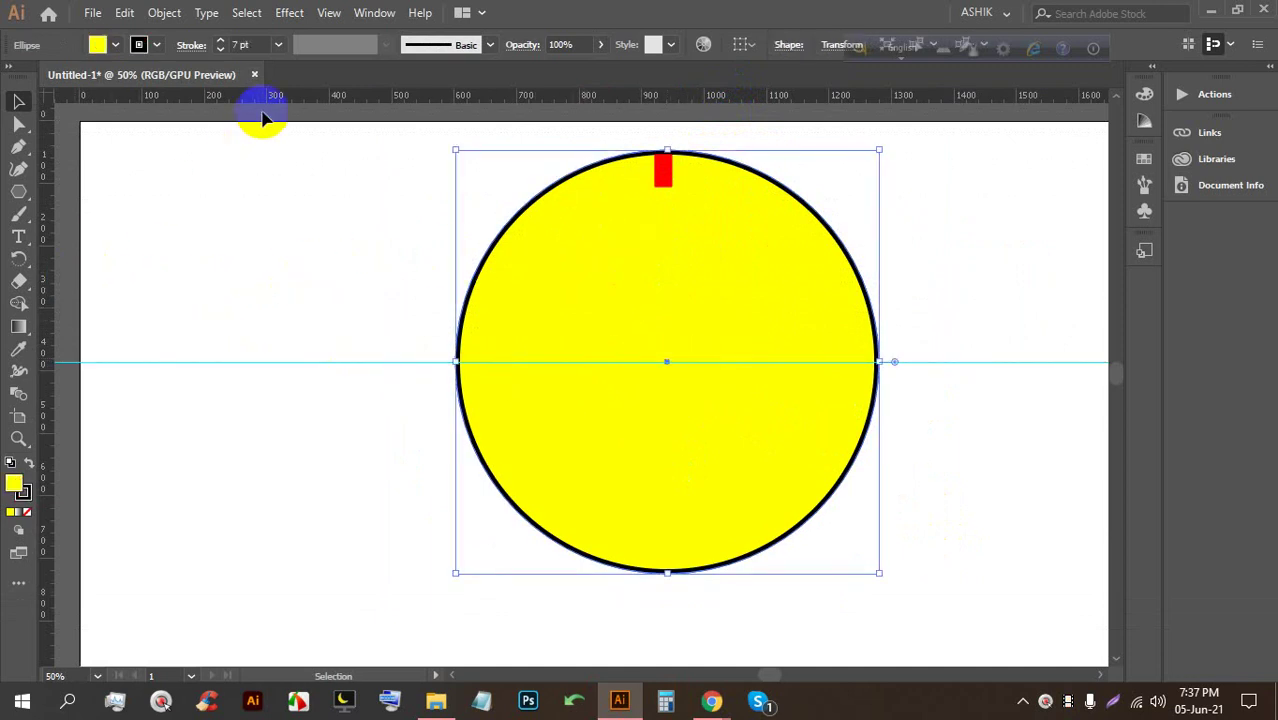
pyautogui.moveTo(276, 100); pyautogui.dragTo(389, 198)
pyautogui.press('alt')
pyautogui.press('alt')
pyautogui.press('alt')
pyautogui.press('alt')
pyautogui.press('alt')
pyautogui.press('alt')
pyautogui.press('alt')
pyautogui.press('alt')
pyautogui.moveTo(428, 131); pyautogui.dragTo(441, 94)
pyautogui.scroll(-3, 446, 183)
pyautogui.moveTo(52, 272); pyautogui.dragTo(667, 346)
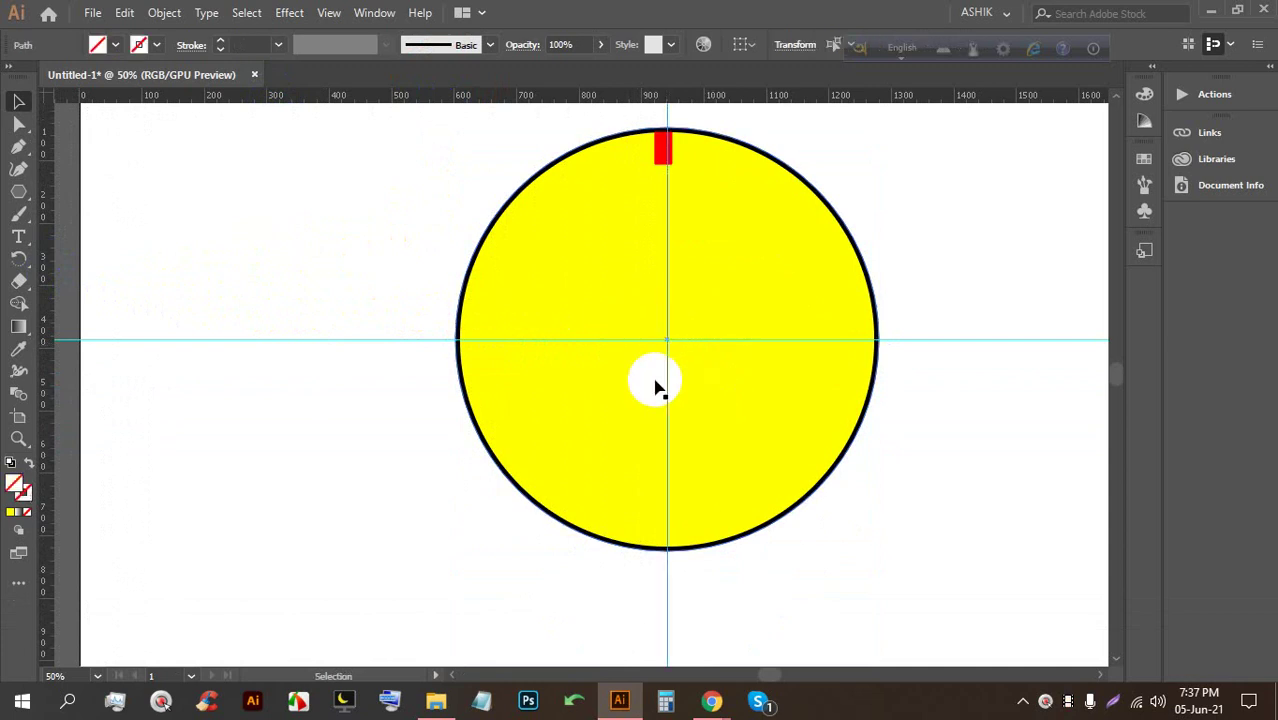
# Switch to Google Meet, admit the waiting participant, return to Illustrator, and clear the selection
pyautogui.moveTo(712, 700)
pyautogui.click(565, 607)
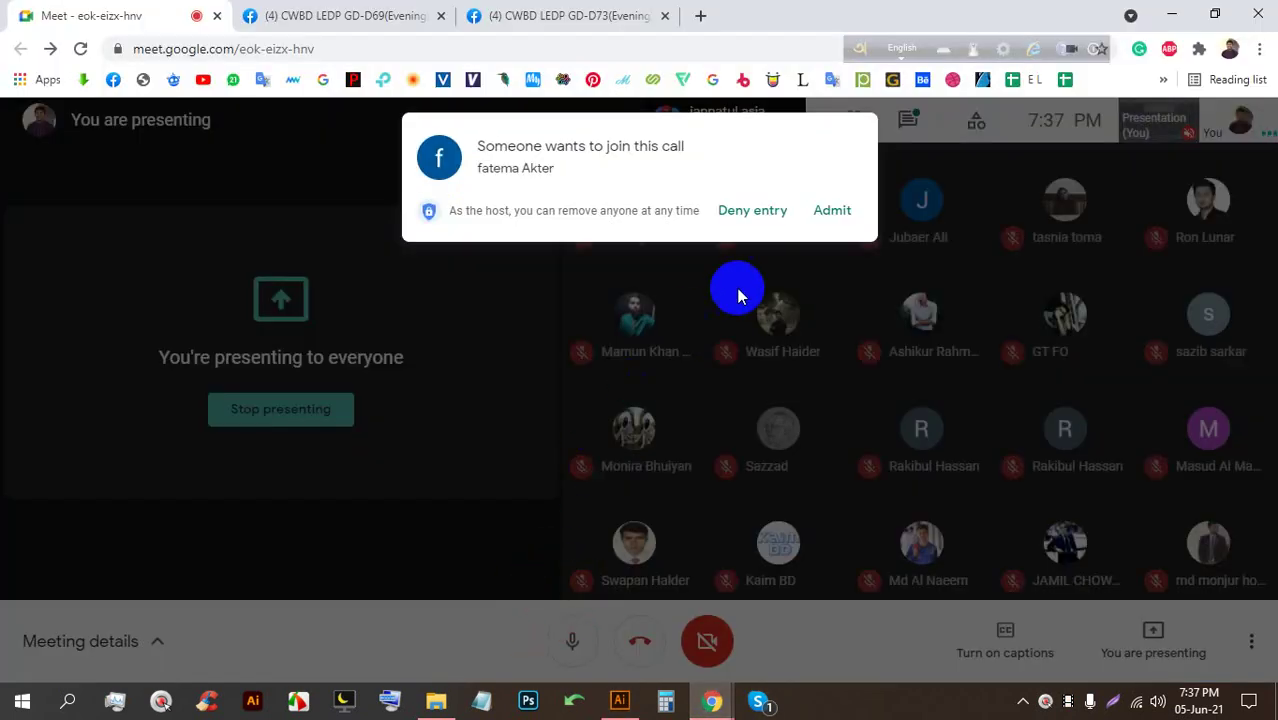
pyautogui.click(828, 213)
pyautogui.click(620, 700)
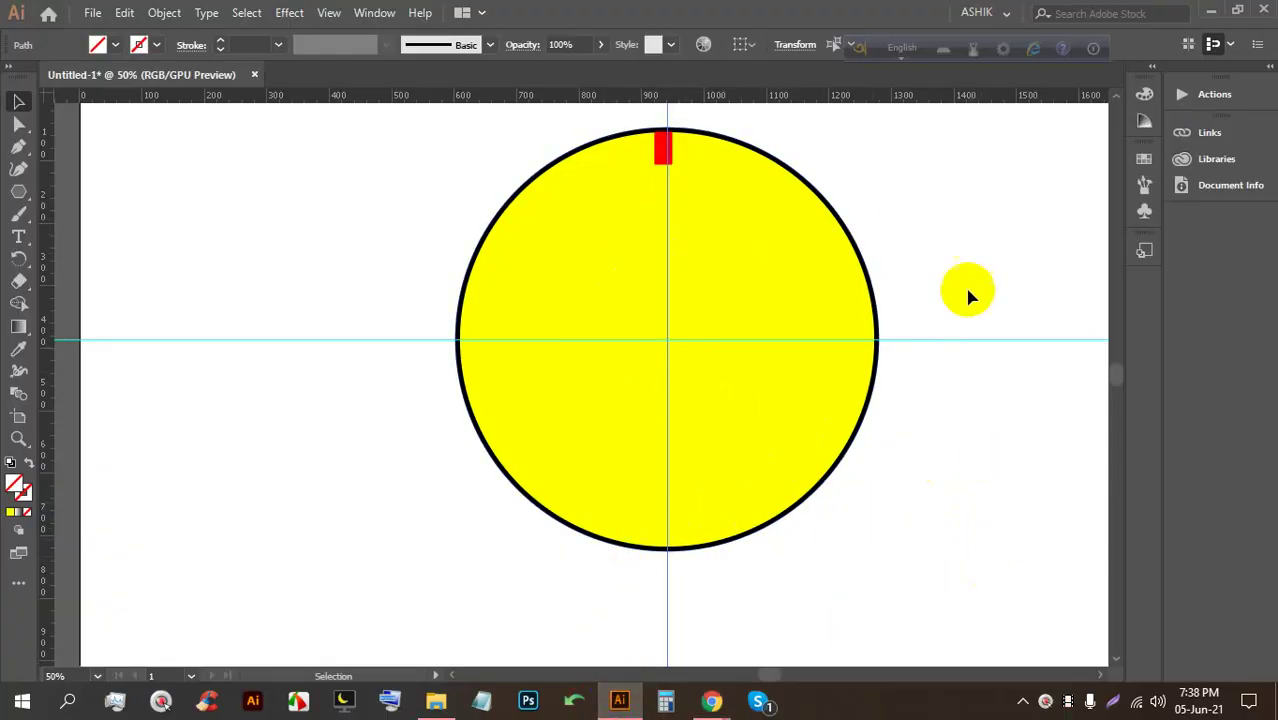
pyautogui.click(909, 428)
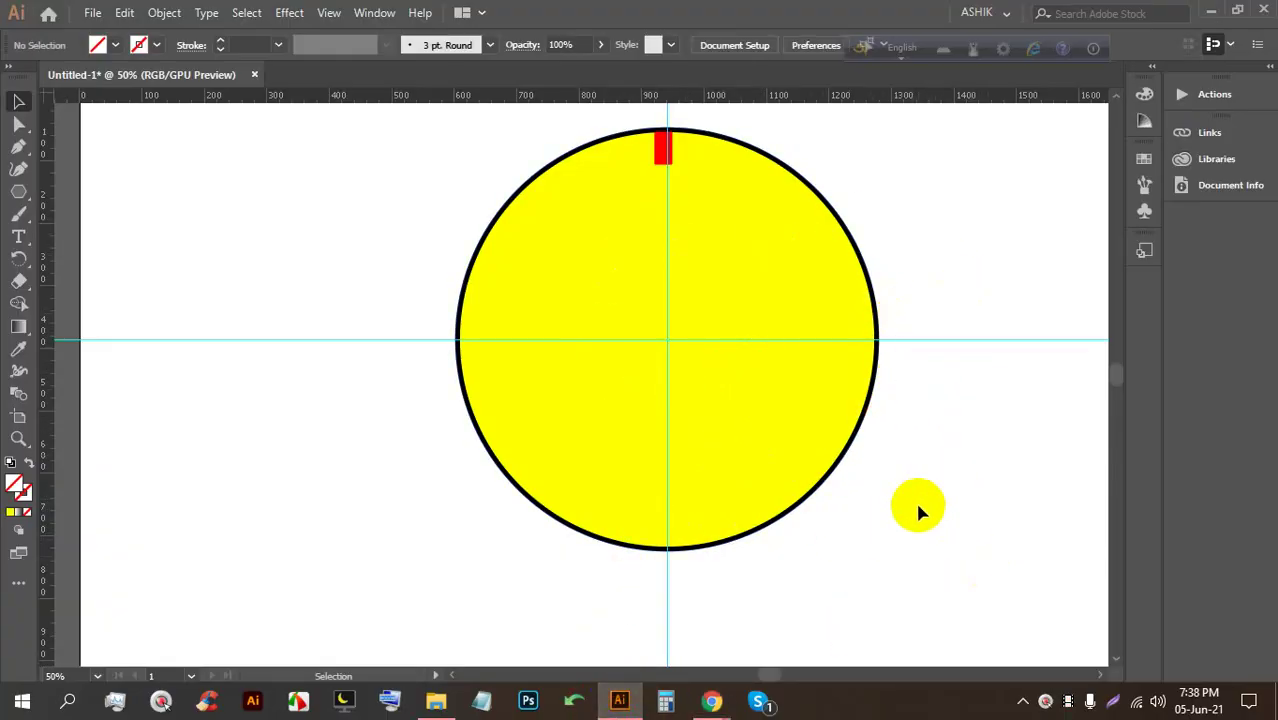
# Select the yellow circle, the red rectangle and both guides together and delete them all
pyautogui.scroll(-2, 720, 412)
pyautogui.click(735, 407)
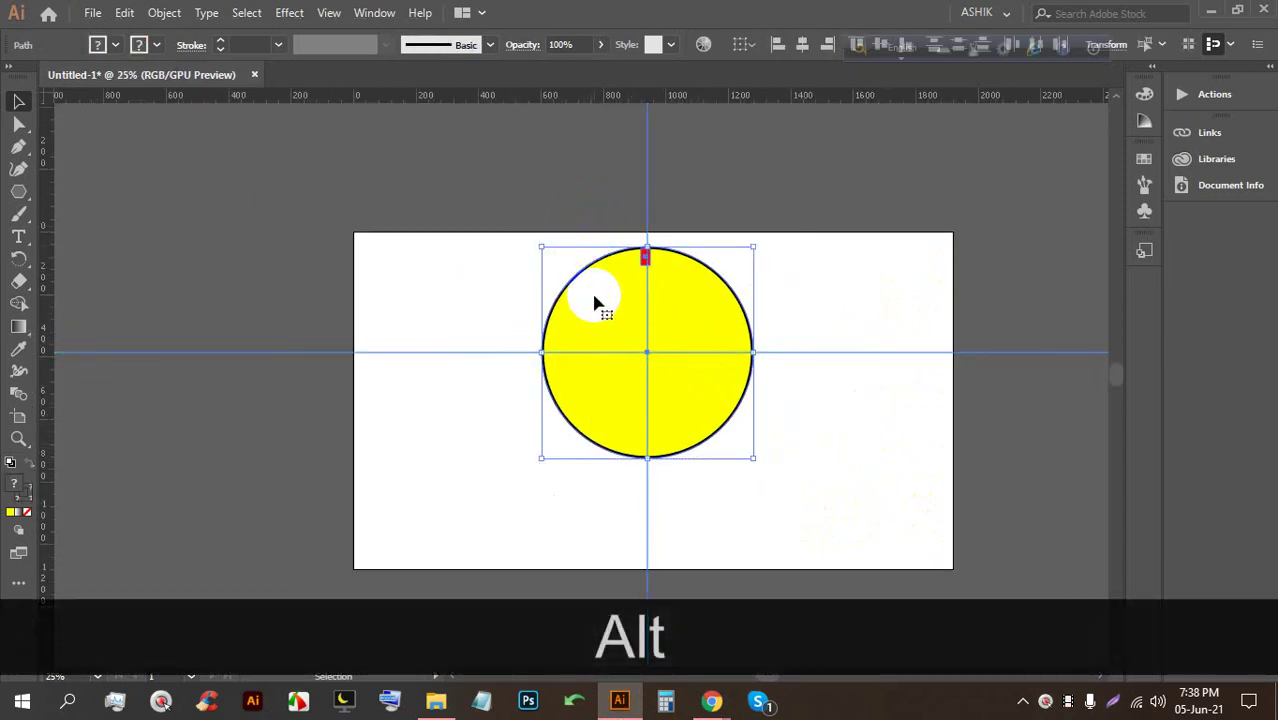
pyautogui.press('BackSpace')
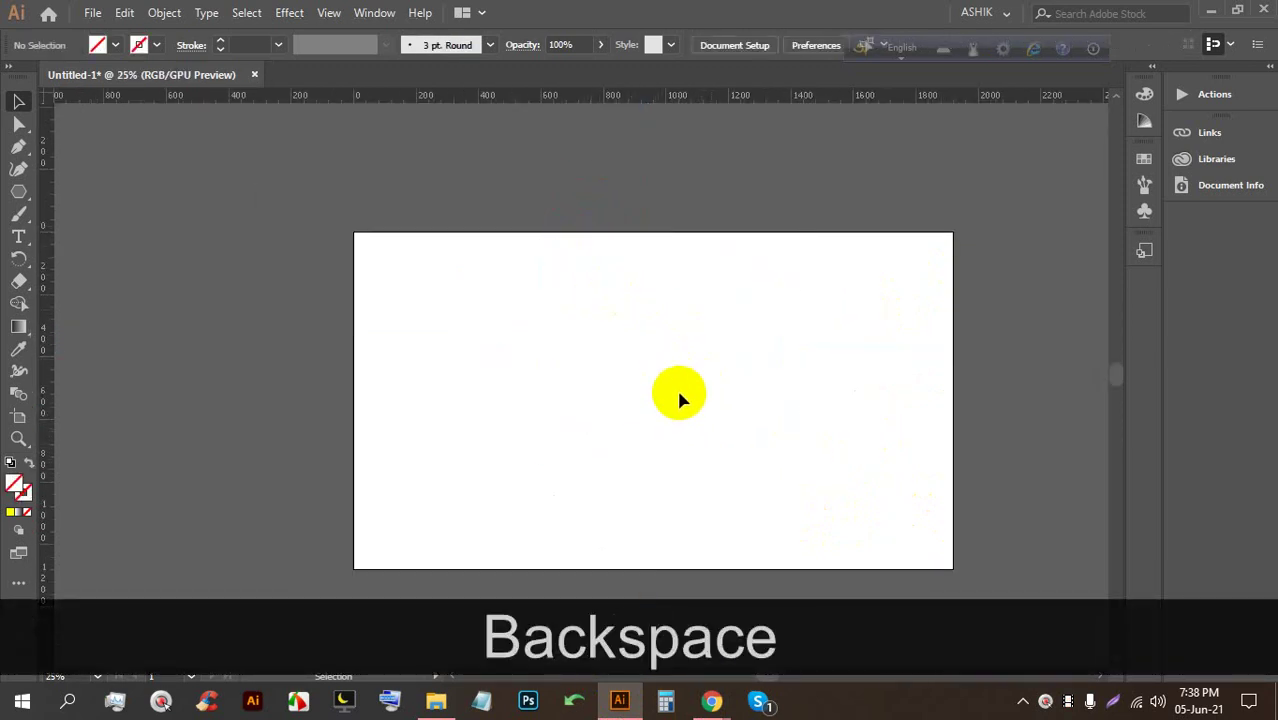
# Place a new horizontal and a new vertical guide crossing near the middle of the empty artboard
pyautogui.scroll(1, 676, 390)
pyautogui.moveTo(713, 98); pyautogui.dragTo(627, 387)
pyautogui.moveTo(48, 322); pyautogui.dragTo(633, 392)
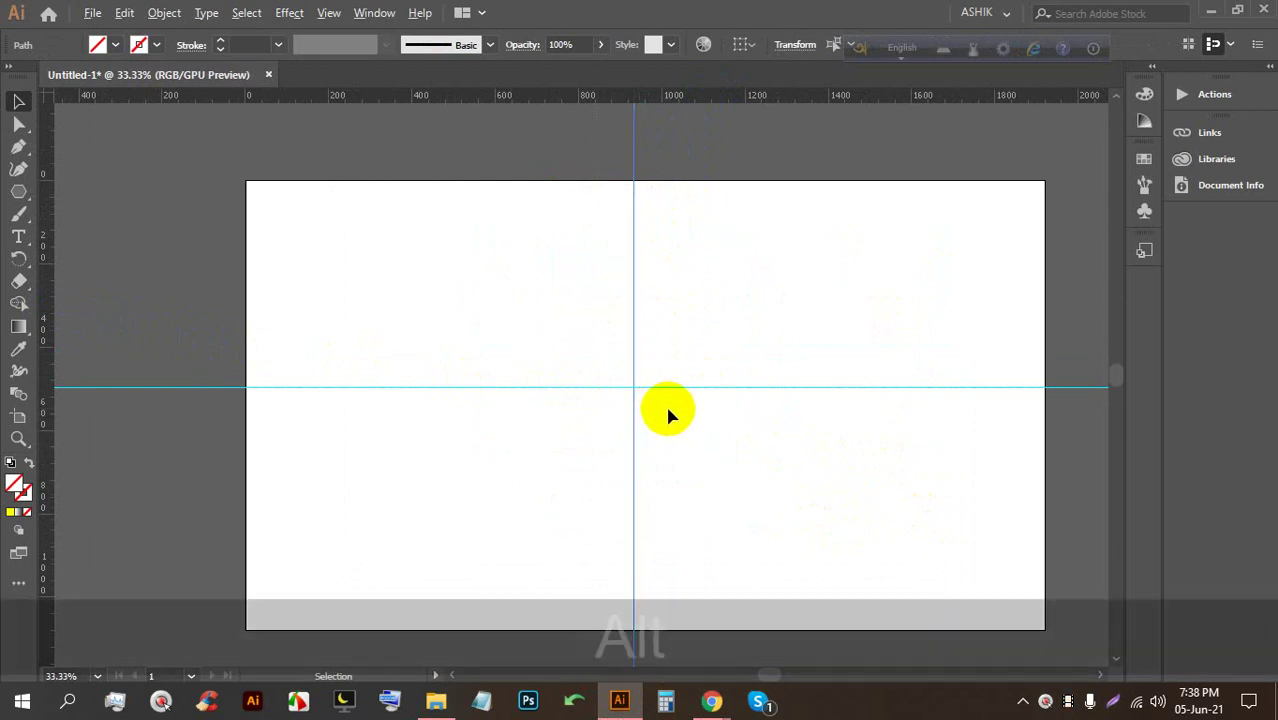
# Draw a large circle with the Ellipse tool, centered on the guide intersection and filling most of the artboard's height
pyautogui.keyDown('alt'); pyautogui.scroll(1, 665, 403); pyautogui.keyUp('alt')
pyautogui.keyDown('alt'); pyautogui.scroll(-1, 296, 266); pyautogui.keyUp('alt')
pyautogui.moveTo(20, 207); pyautogui.dragTo(102, 214)
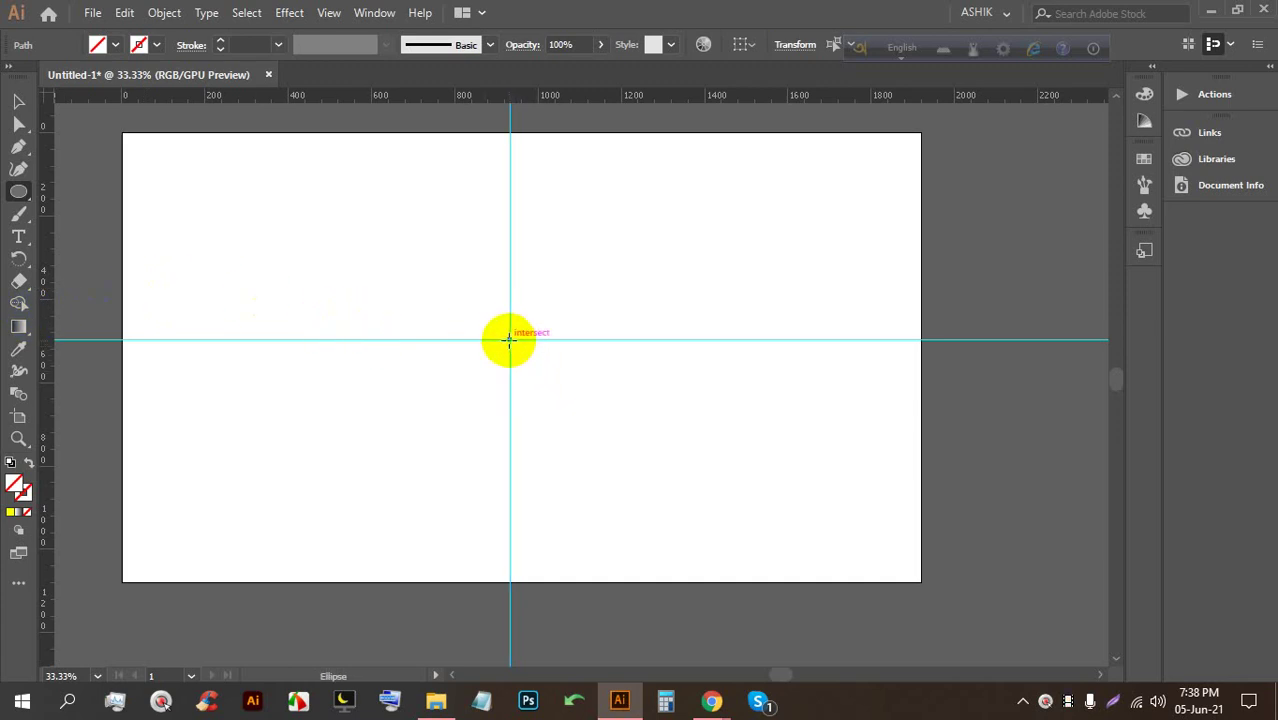
pyautogui.moveTo(509, 340); pyautogui.dragTo(525, 357)
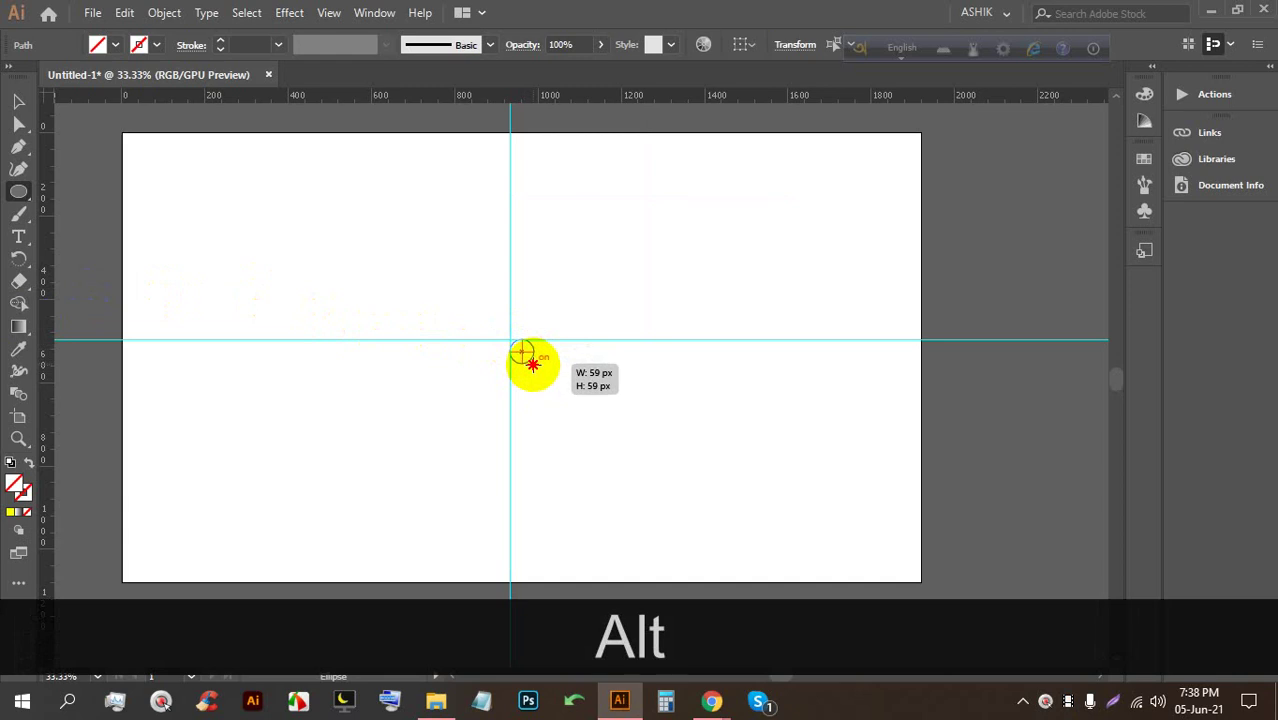
pyautogui.moveTo(532, 365)
pyautogui.mouseDown()
pyautogui.moveTo(607, 430)
pyautogui.moveTo(608, 497)
pyautogui.moveTo(591, 459)
pyautogui.moveTo(694, 604)
pyautogui.moveTo(605, 442)
pyautogui.moveTo(673, 527)
pyautogui.moveTo(653, 494)
pyautogui.moveTo(670, 512)
pyautogui.mouseUp()
pyautogui.press('shift')
pyautogui.press('shift')
pyautogui.press('shift')
pyautogui.press('alt')
pyautogui.press('alt')
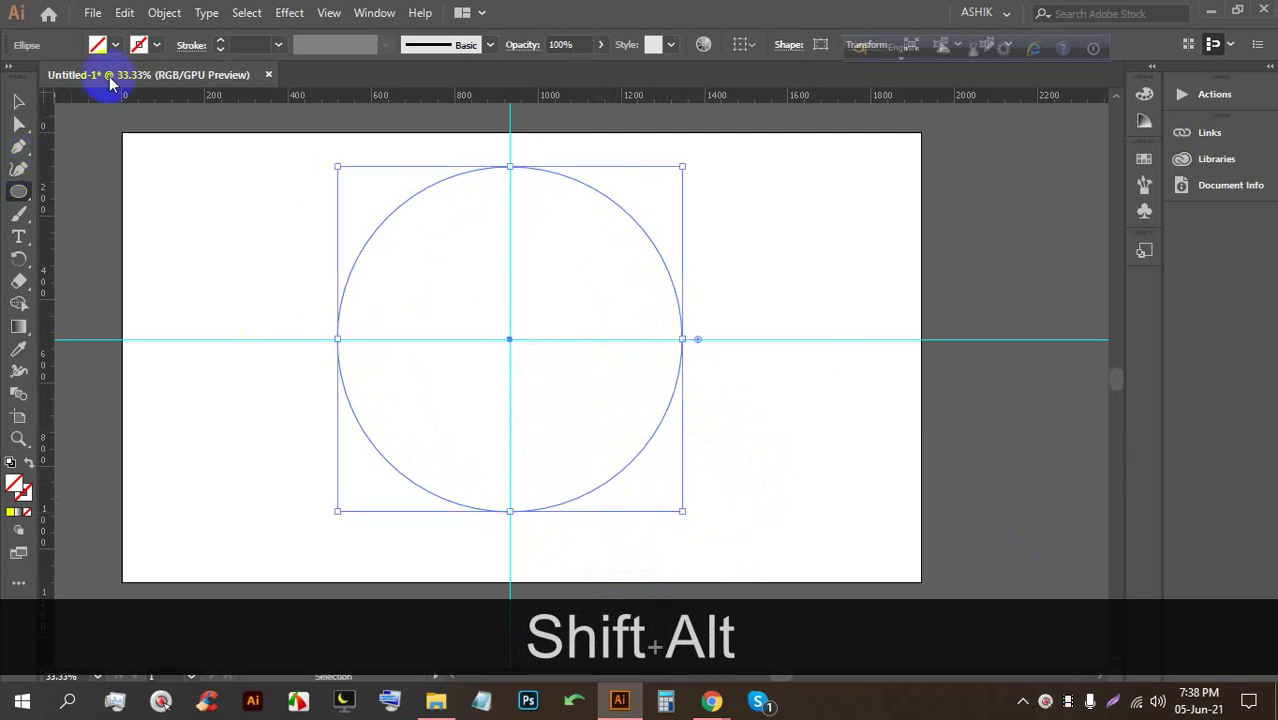
# Give the circle a 3 pt black stroke and deselect it
pyautogui.click(221, 41)
pyautogui.click(221, 41)
pyautogui.click(221, 41)
pyautogui.click(14, 99)
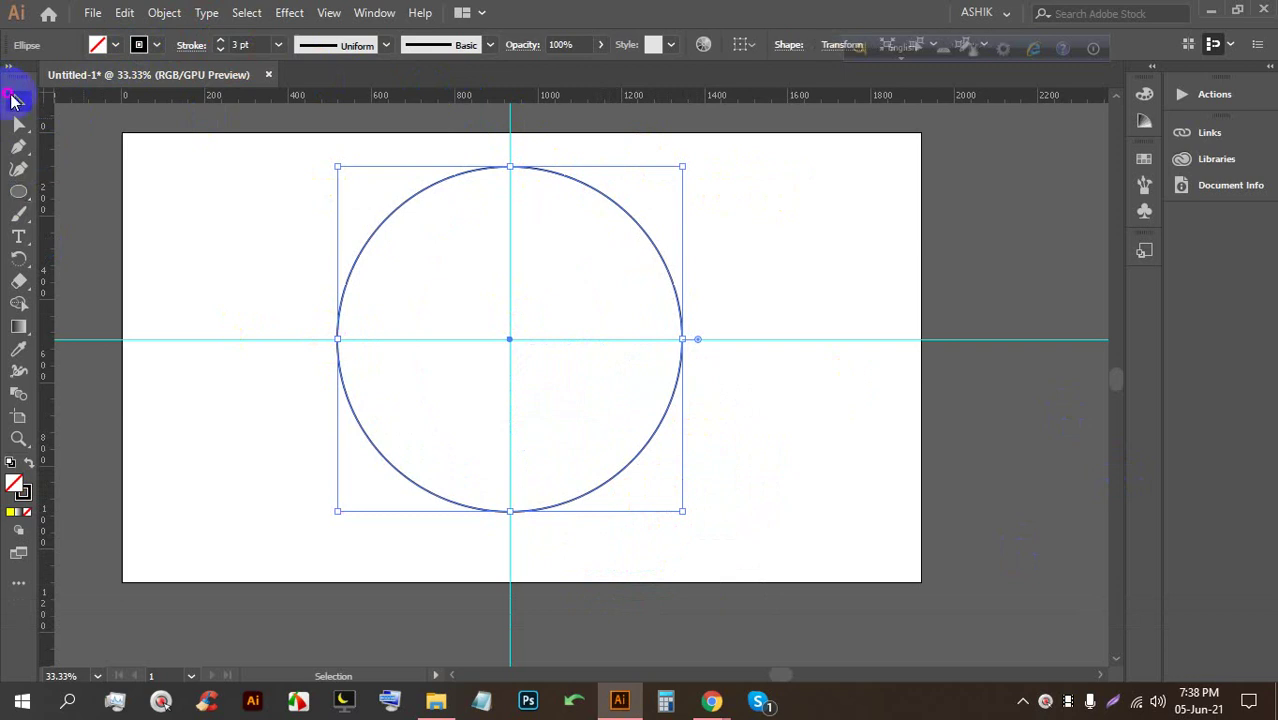
pyautogui.click(181, 173)
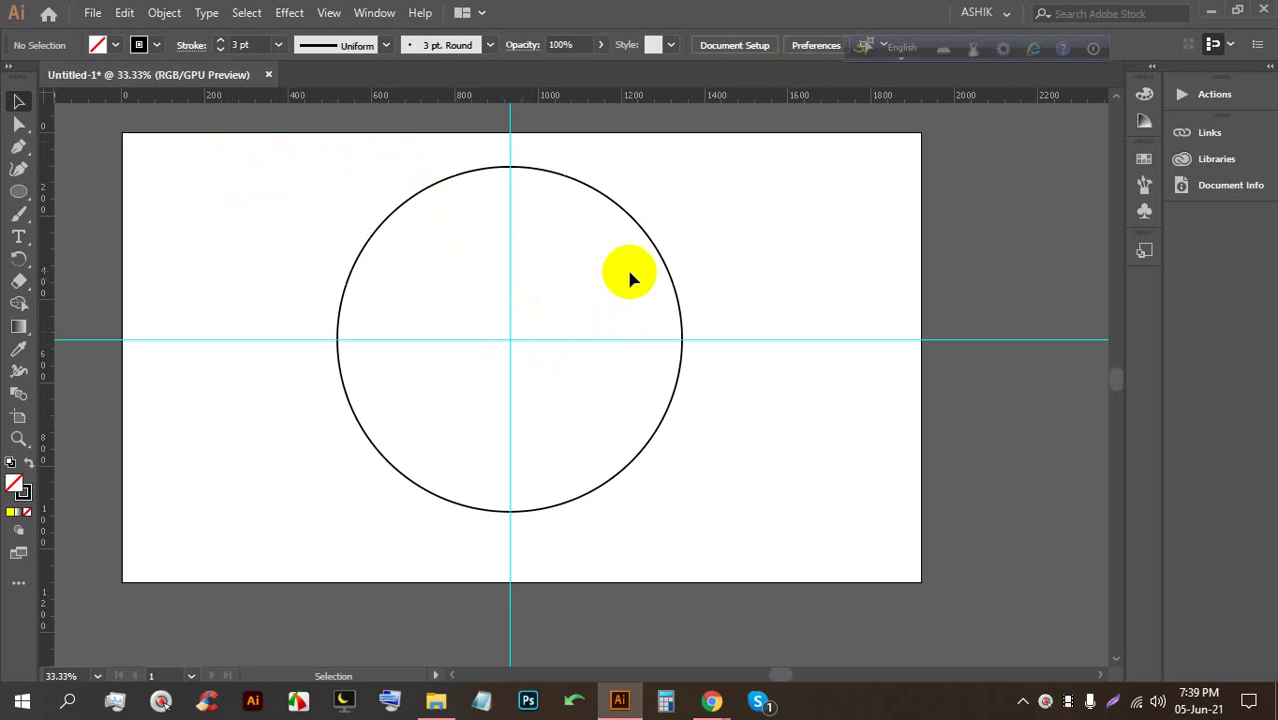
# Select the circle and examine closely whether its center point sits exactly on the guide intersection
pyautogui.click(653, 241)
pyautogui.scroll(14, 511, 343)
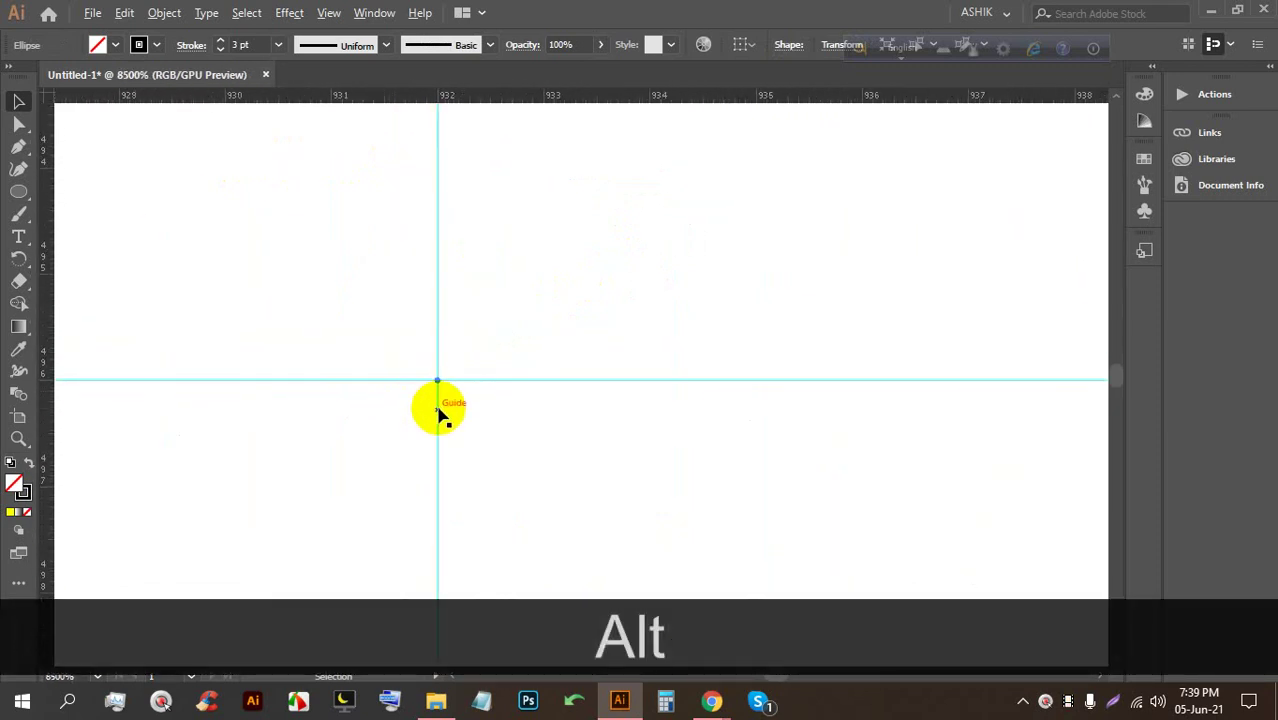
pyautogui.scroll(4, 442, 385)
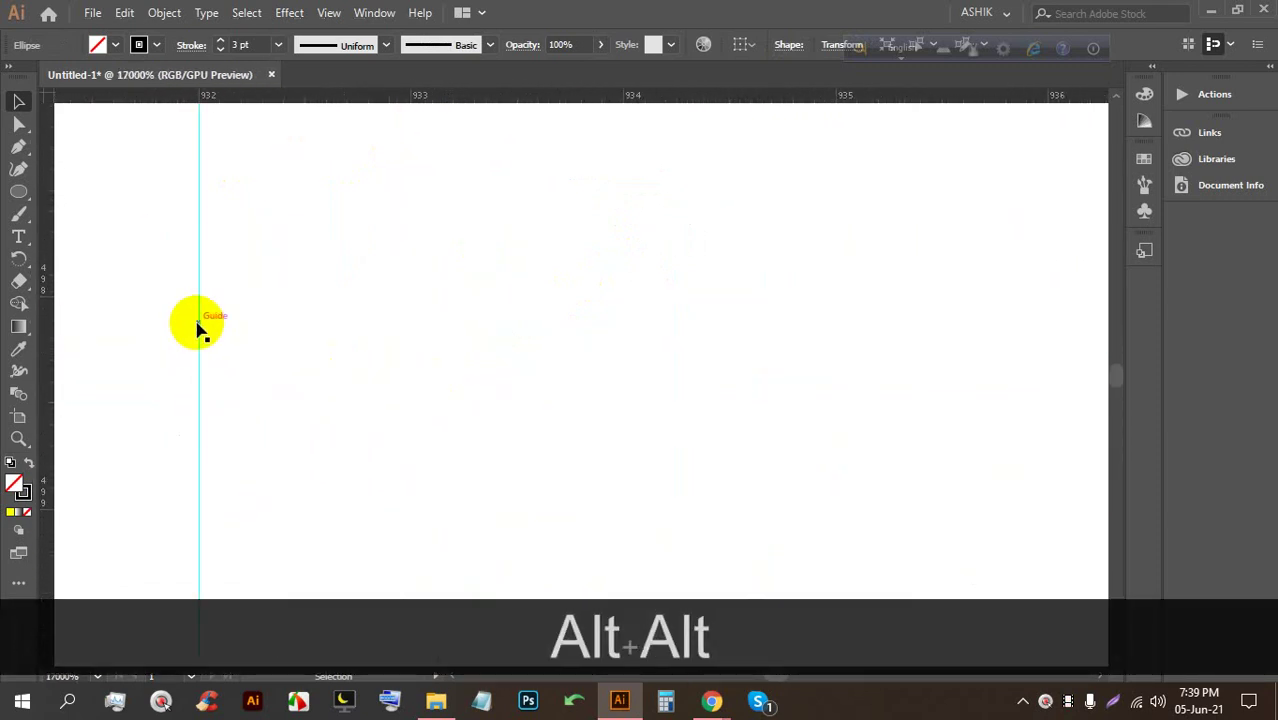
pyautogui.scroll(-2, 210, 335)
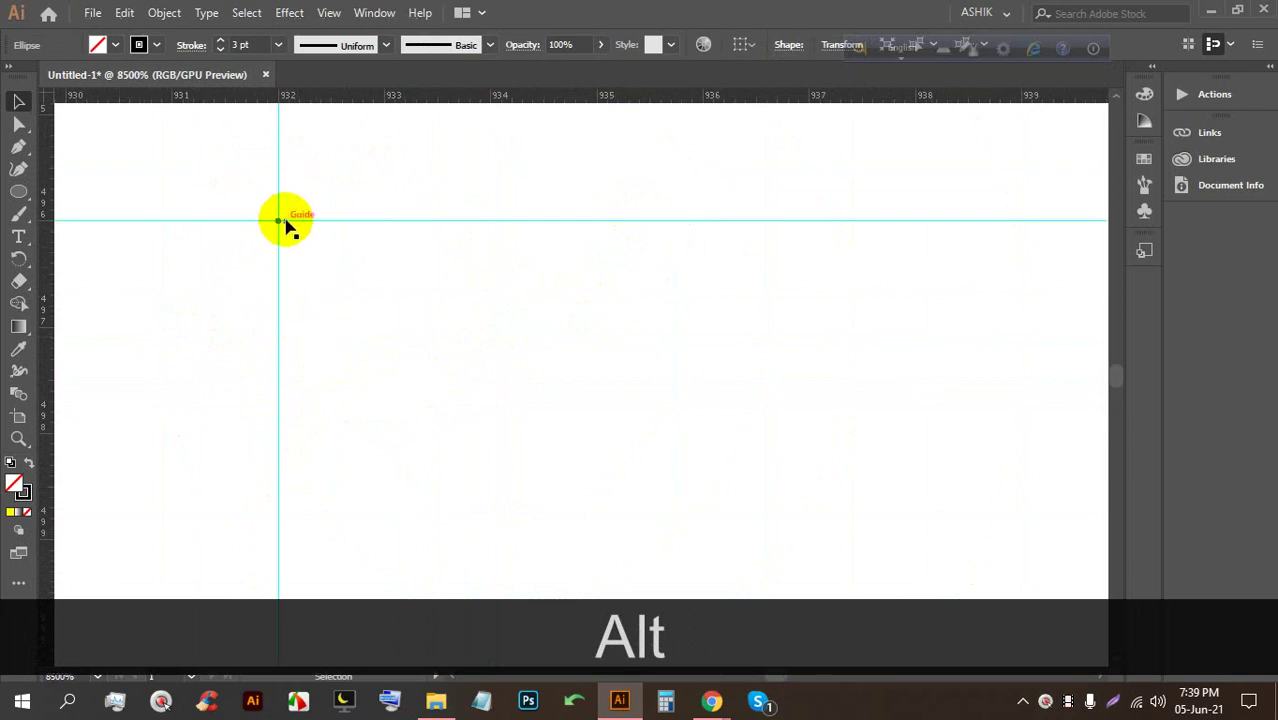
pyautogui.press('space')
pyautogui.moveTo(308, 240); pyautogui.dragTo(568, 294)
pyautogui.scroll(-1, 571, 318)
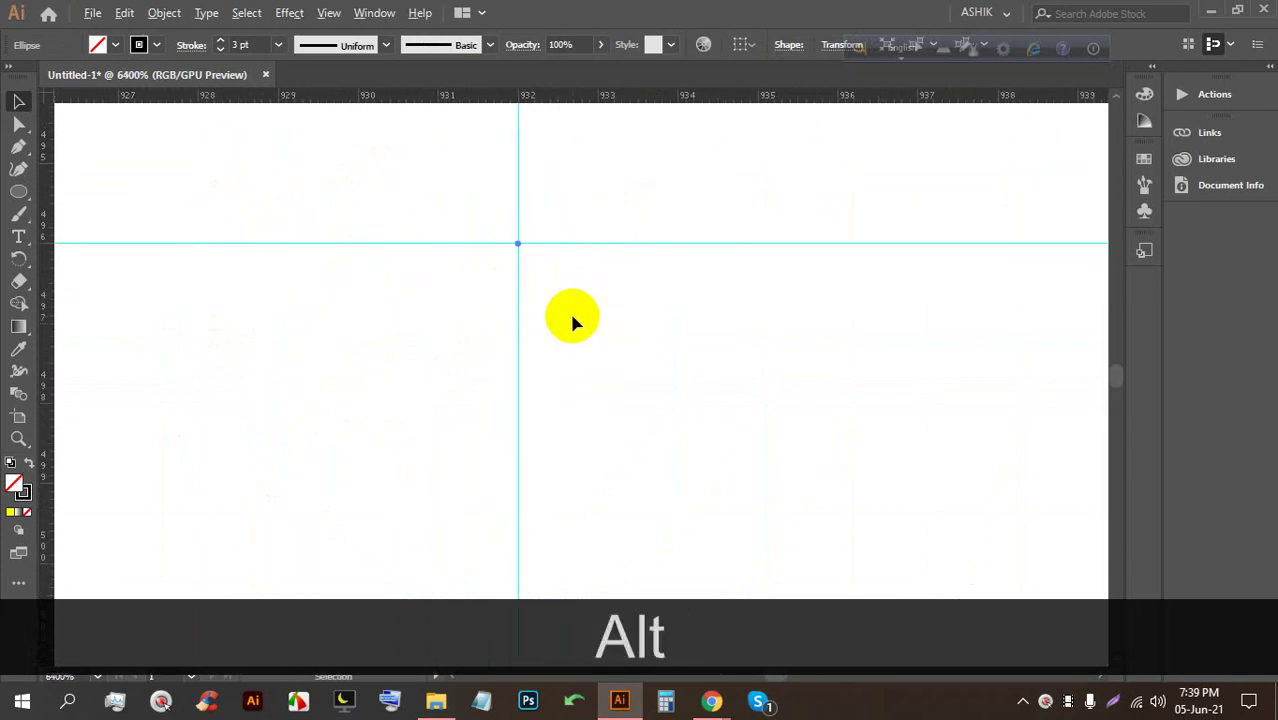
pyautogui.scroll(-2, 572, 318)
pyautogui.press('space')
pyautogui.moveTo(246, 279); pyautogui.dragTo(535, 274)
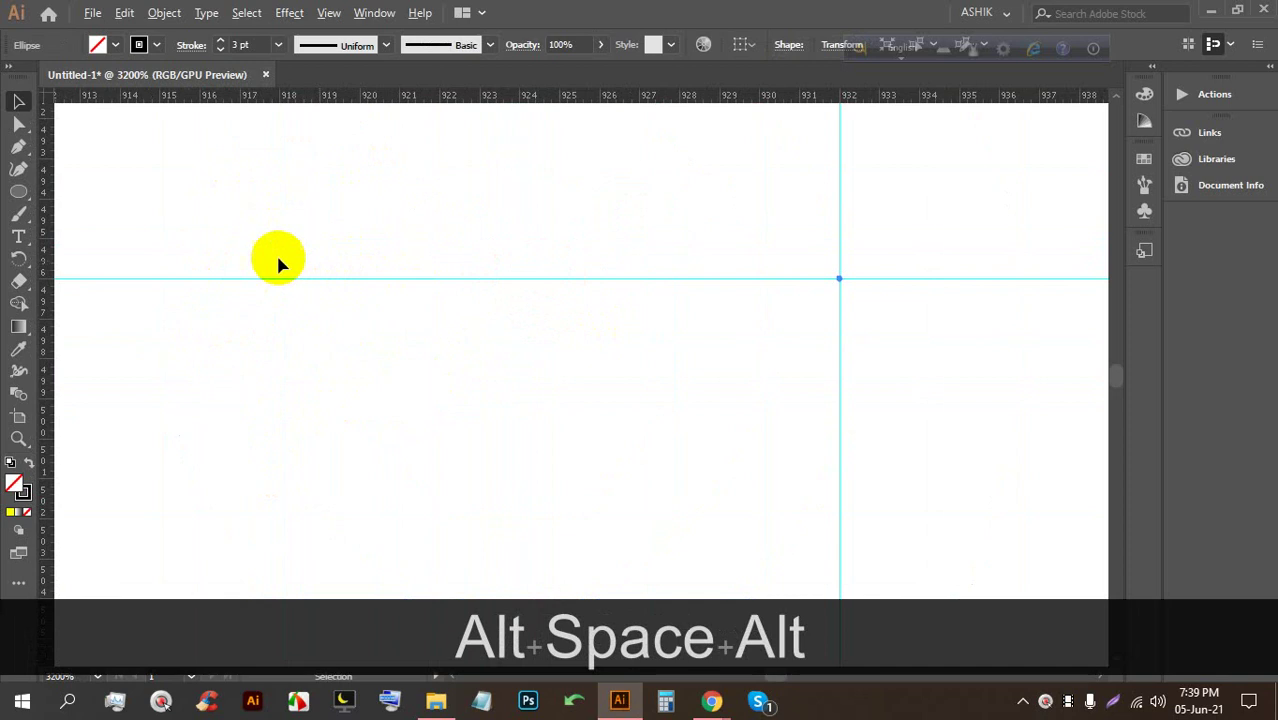
# Activate the Pen tool and undo the circle's last stroke weight increase
pyautogui.click(18, 149)
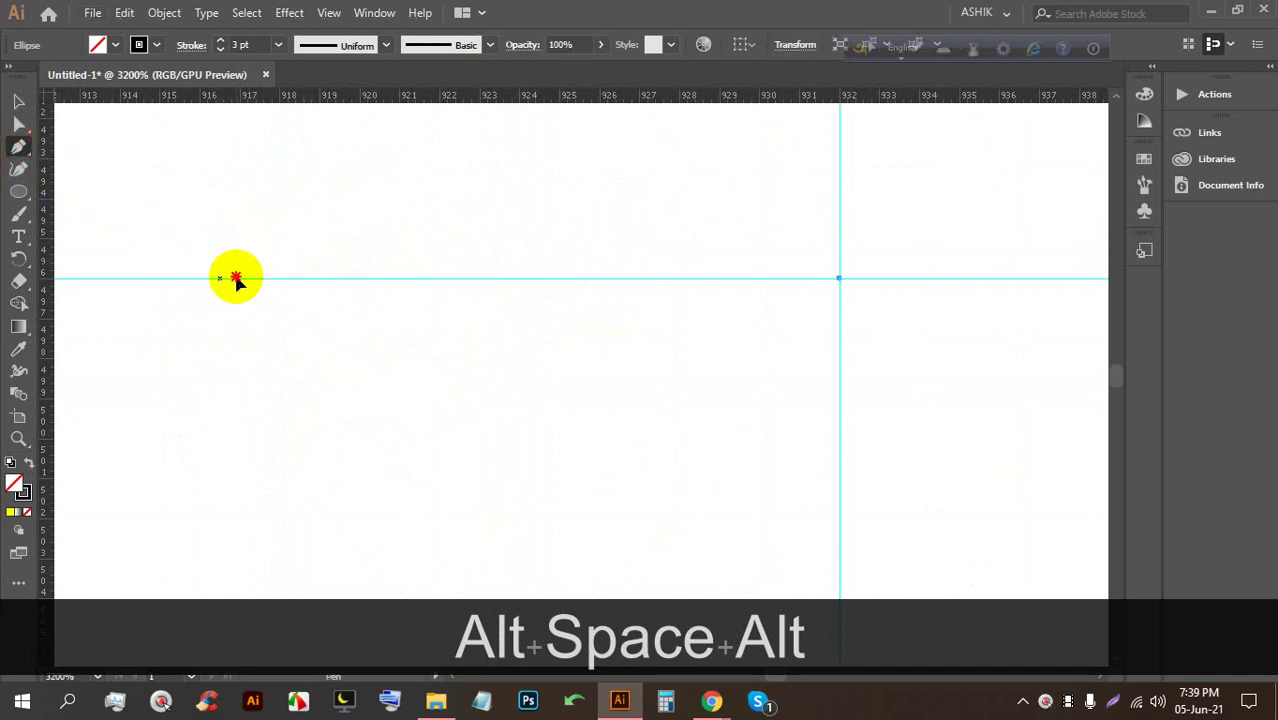
pyautogui.scroll(1, 213, 270)
pyautogui.hotkey('ctrl', 'alt', 'z')
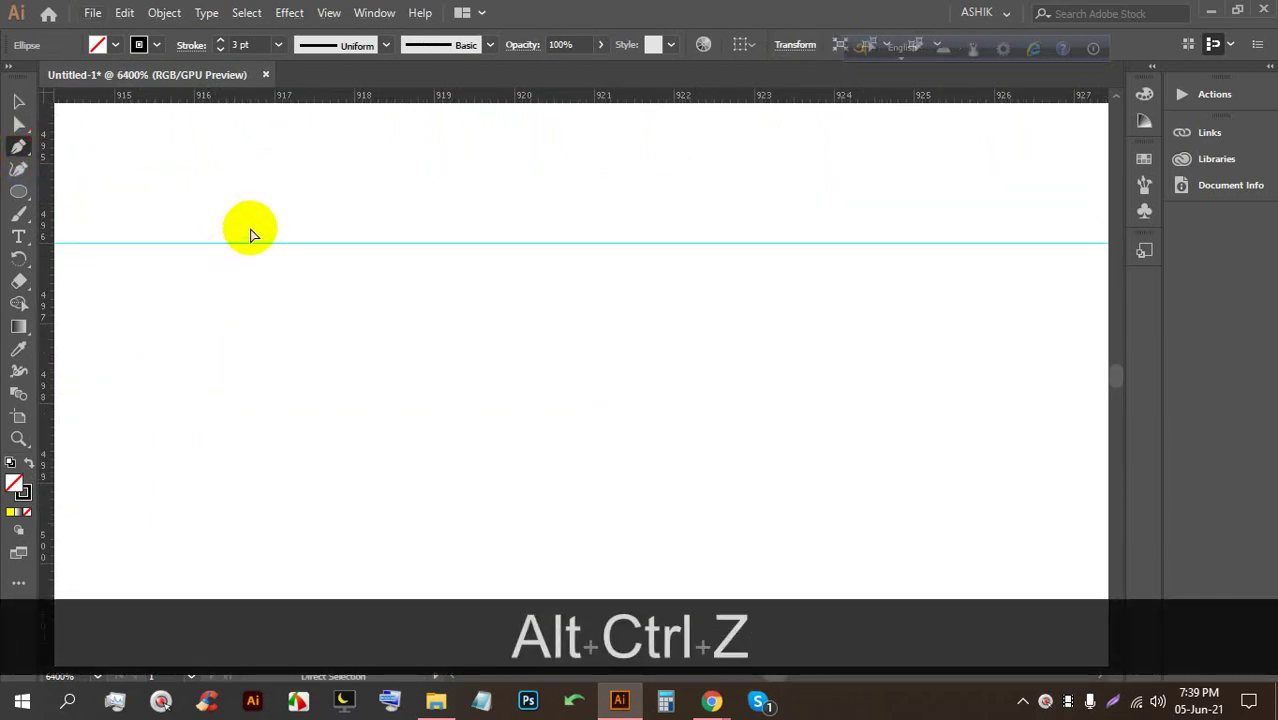
pyautogui.hotkey('ctrl', 'z')
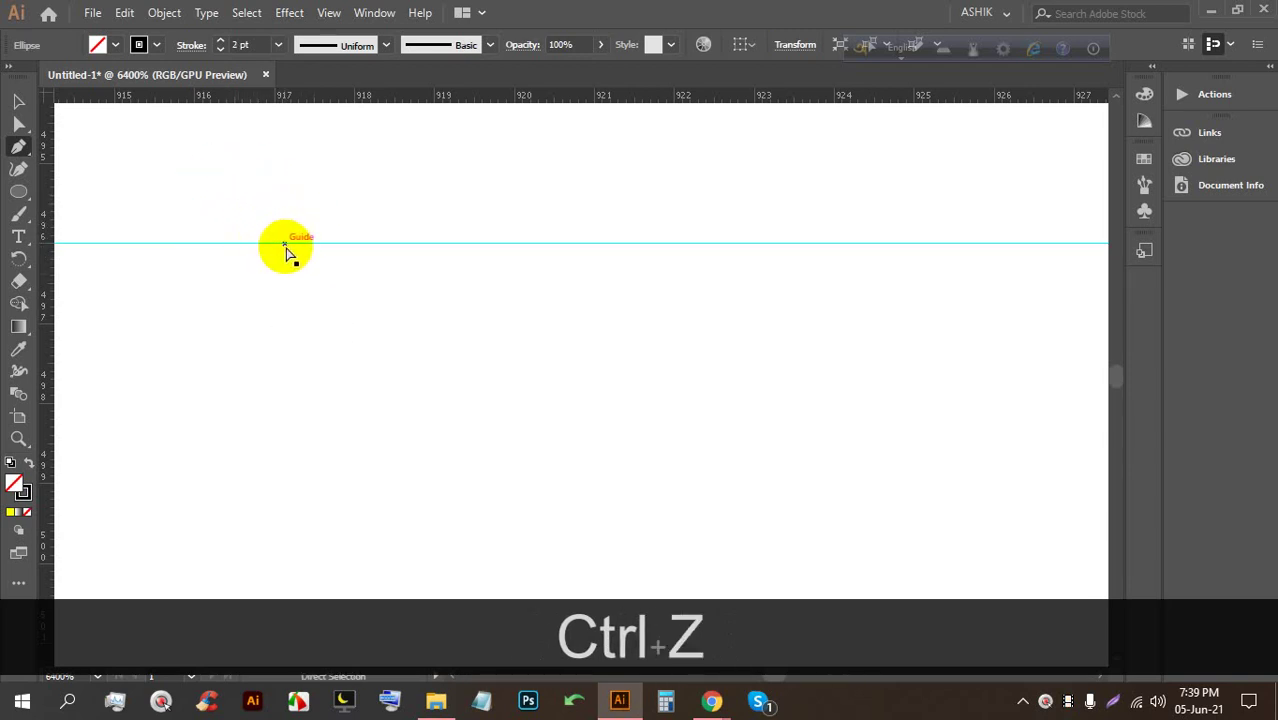
pyautogui.hotkey('ctrl', 'alt', 'z')
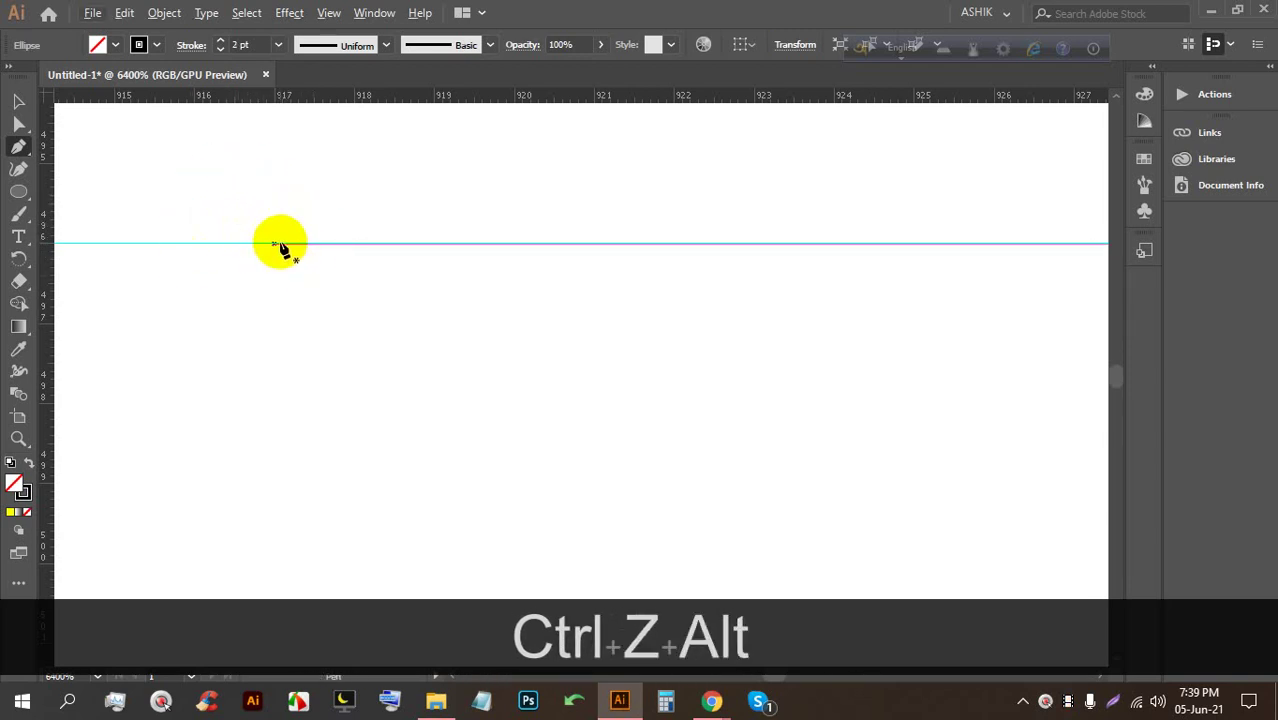
# Draw a 1 px vertical segment with the Pen tool, going up from the horizontal guide, left of the guide intersection
pyautogui.moveTo(278, 248)
pyautogui.mouseDown()
pyautogui.moveTo(319, 251)
pyautogui.moveTo(278, 242)
pyautogui.mouseUp()
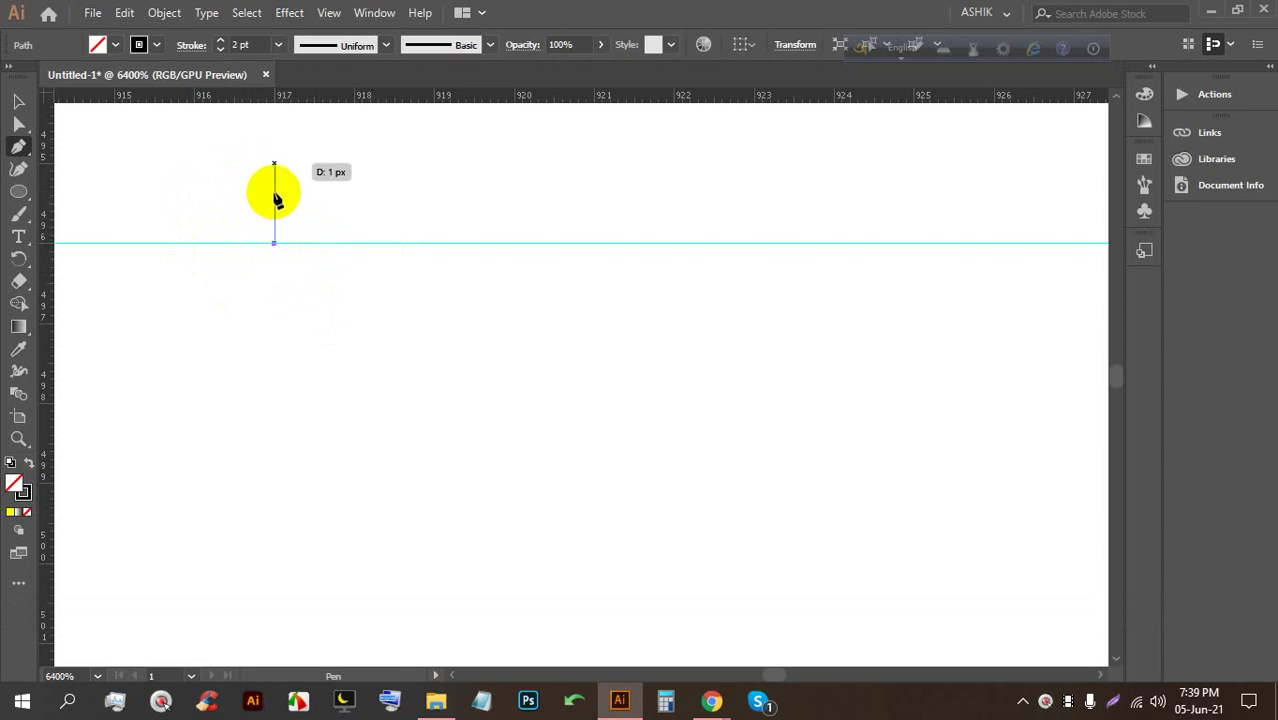
pyautogui.moveTo(282, 163); pyautogui.dragTo(369, 199)
pyautogui.scroll(1, 300, 176)
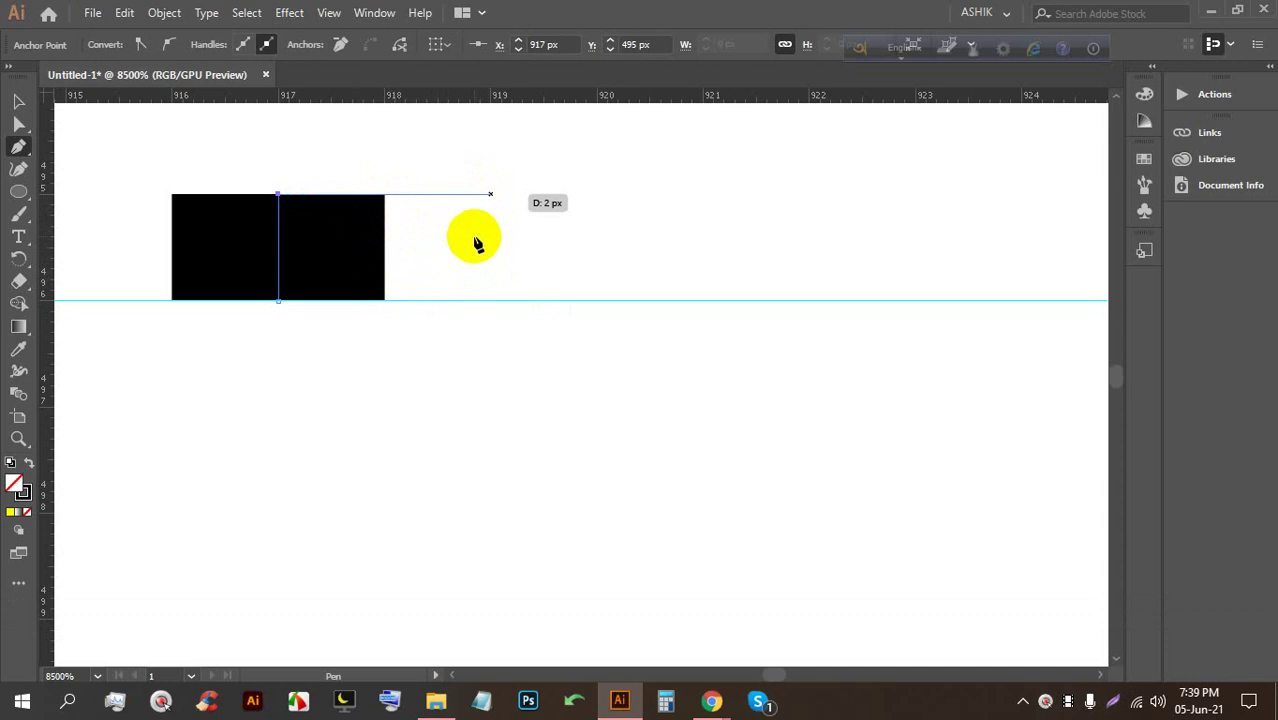
pyautogui.scroll(-5, 476, 231)
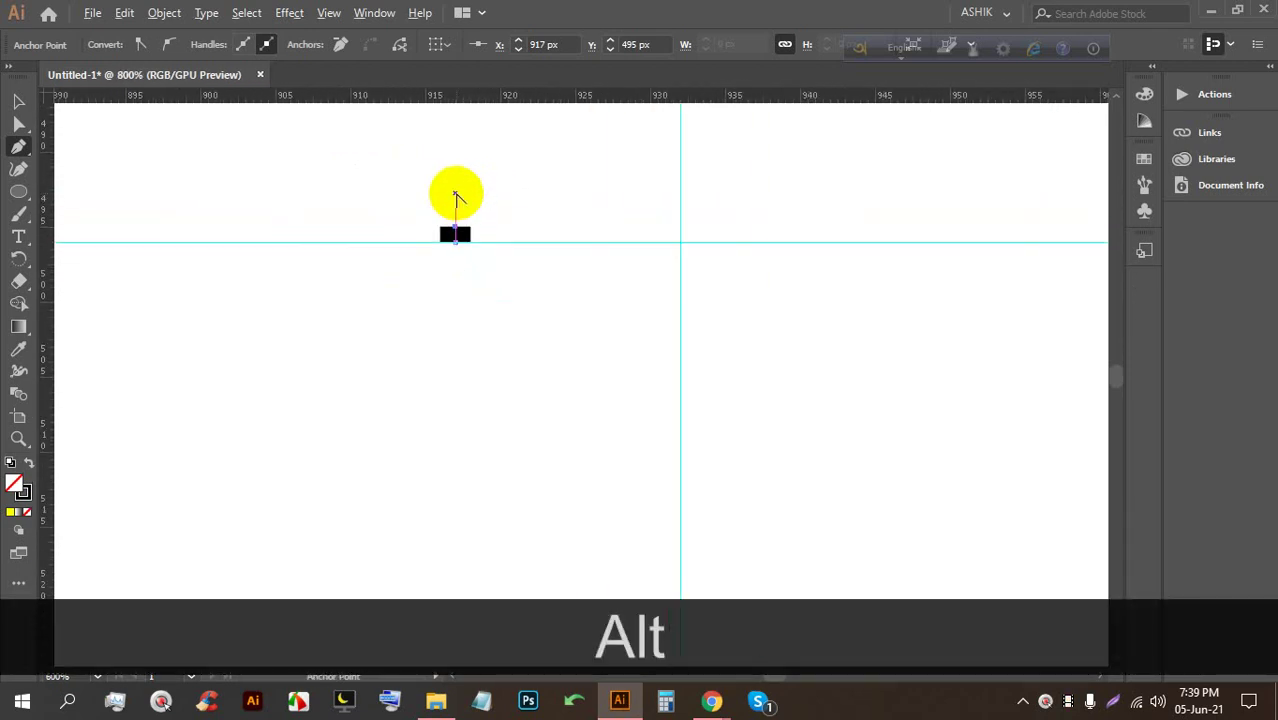
pyautogui.scroll(1, 511, 240)
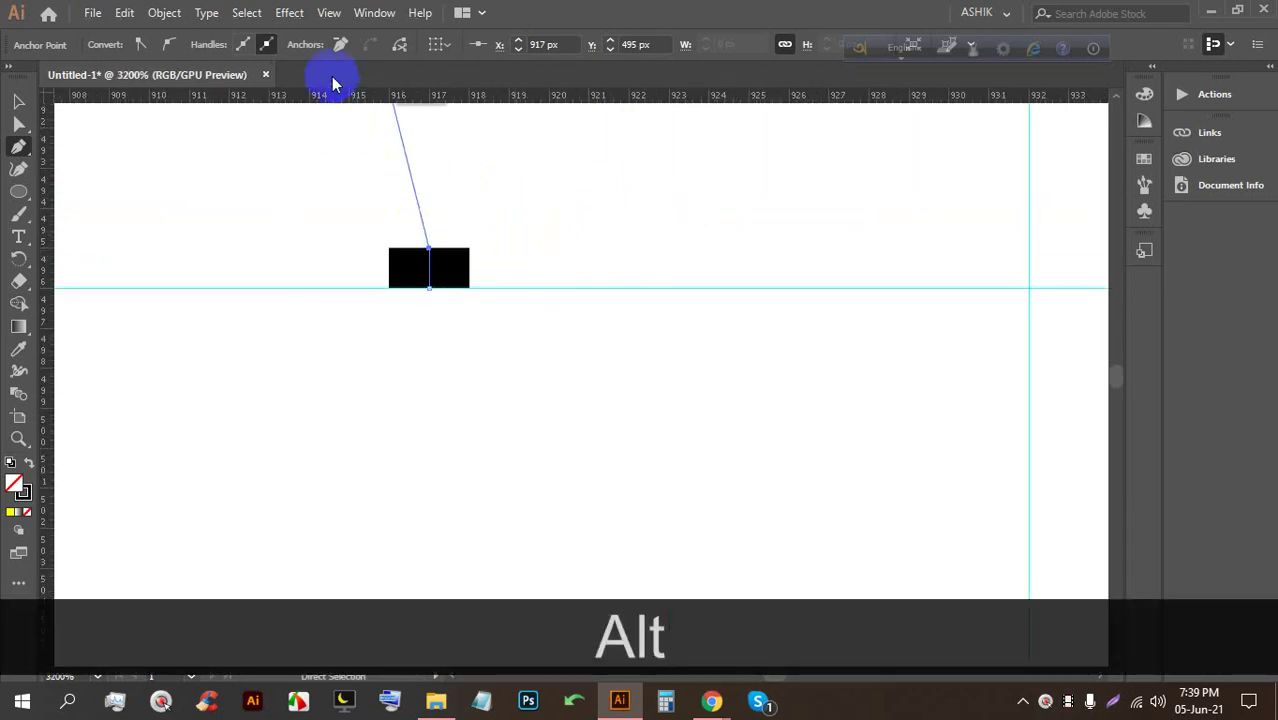
# Turn off Snap to Pixel for the document
pyautogui.click(332, 14)
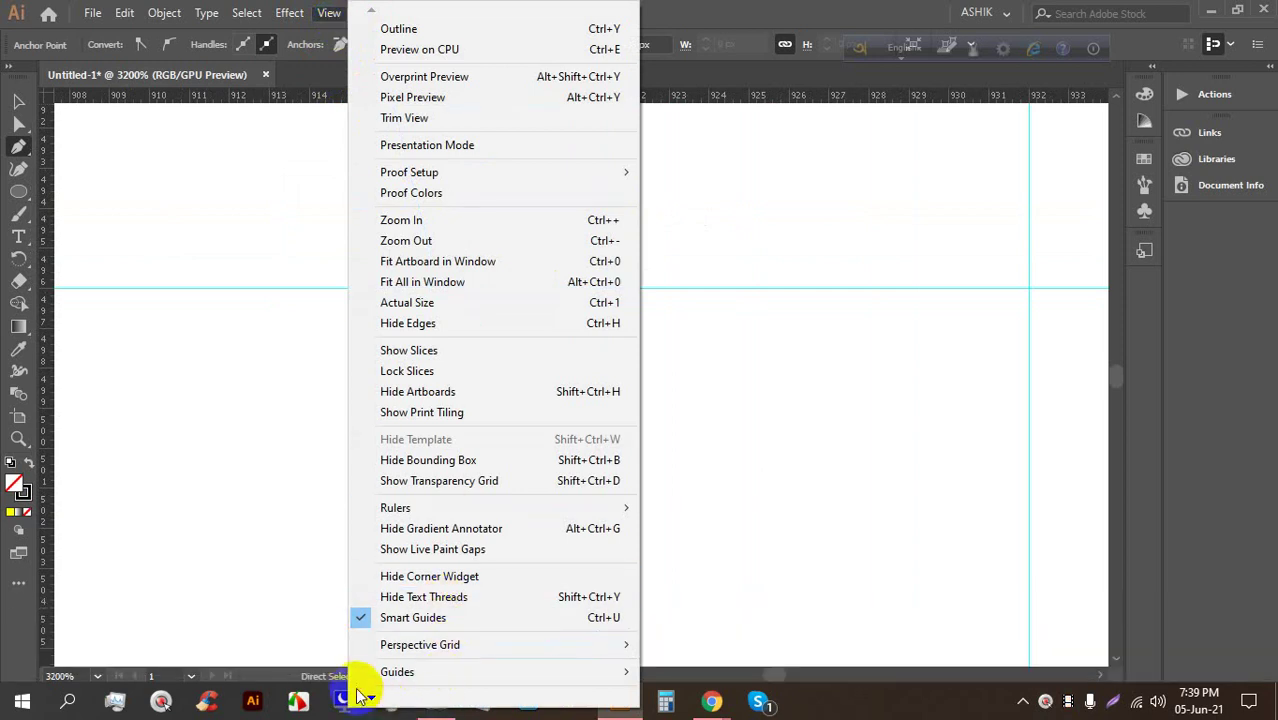
pyautogui.moveTo(372, 698)
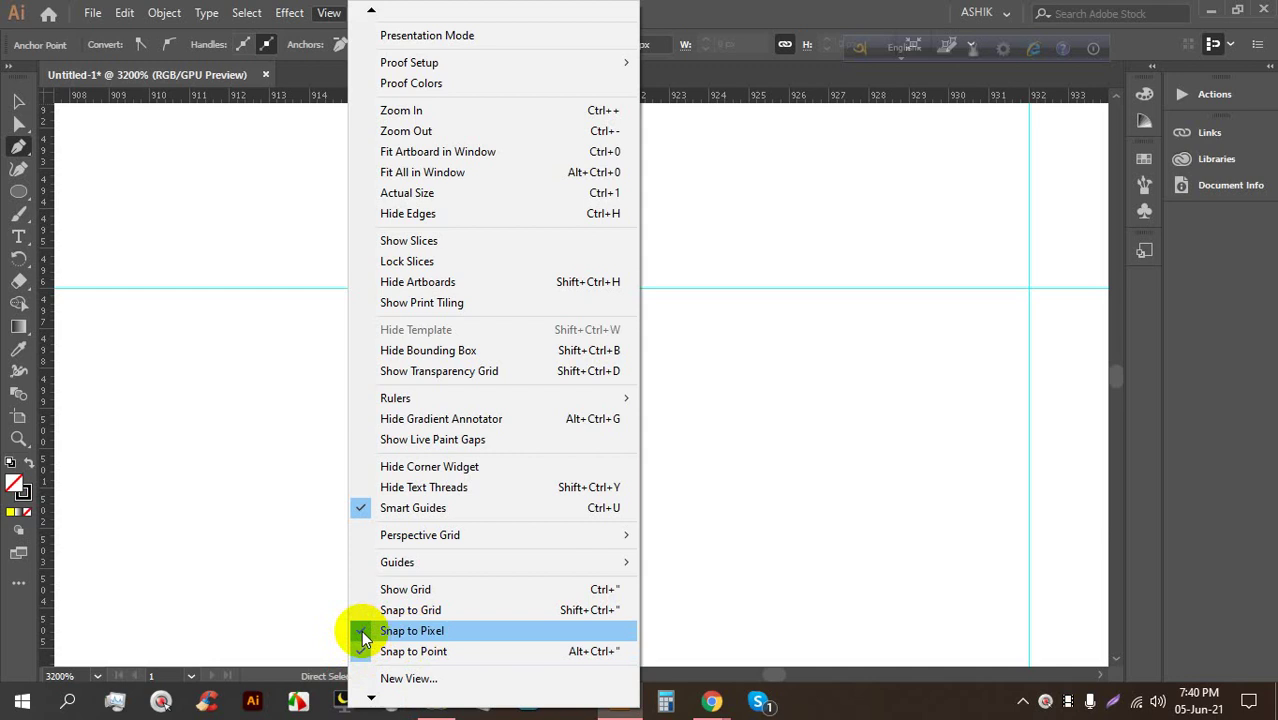
pyautogui.click(361, 630)
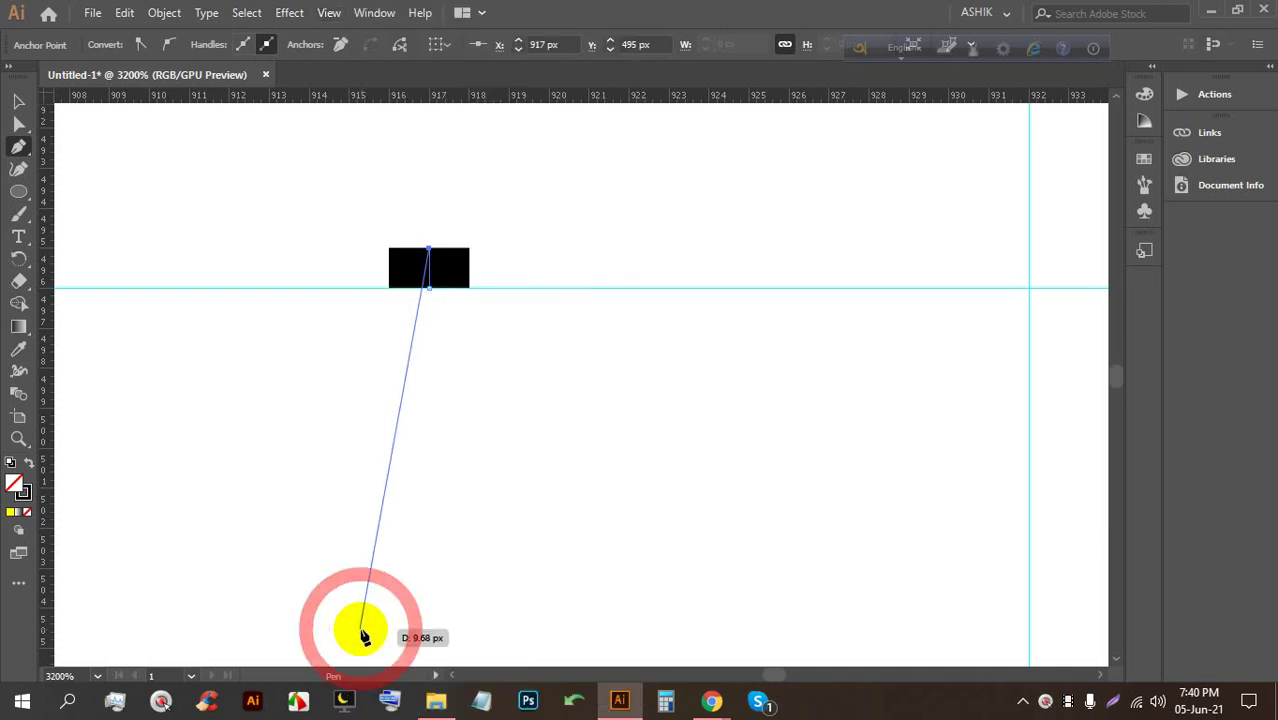
# Extend the short vertical segment into a closed triangle with the Pen tool and deselect it
pyautogui.keyDown('alt'); pyautogui.scroll(1, 445, 265); pyautogui.keyUp('alt')
pyautogui.keyDown('alt'); pyautogui.scroll(1, 445, 265); pyautogui.keyUp('alt')
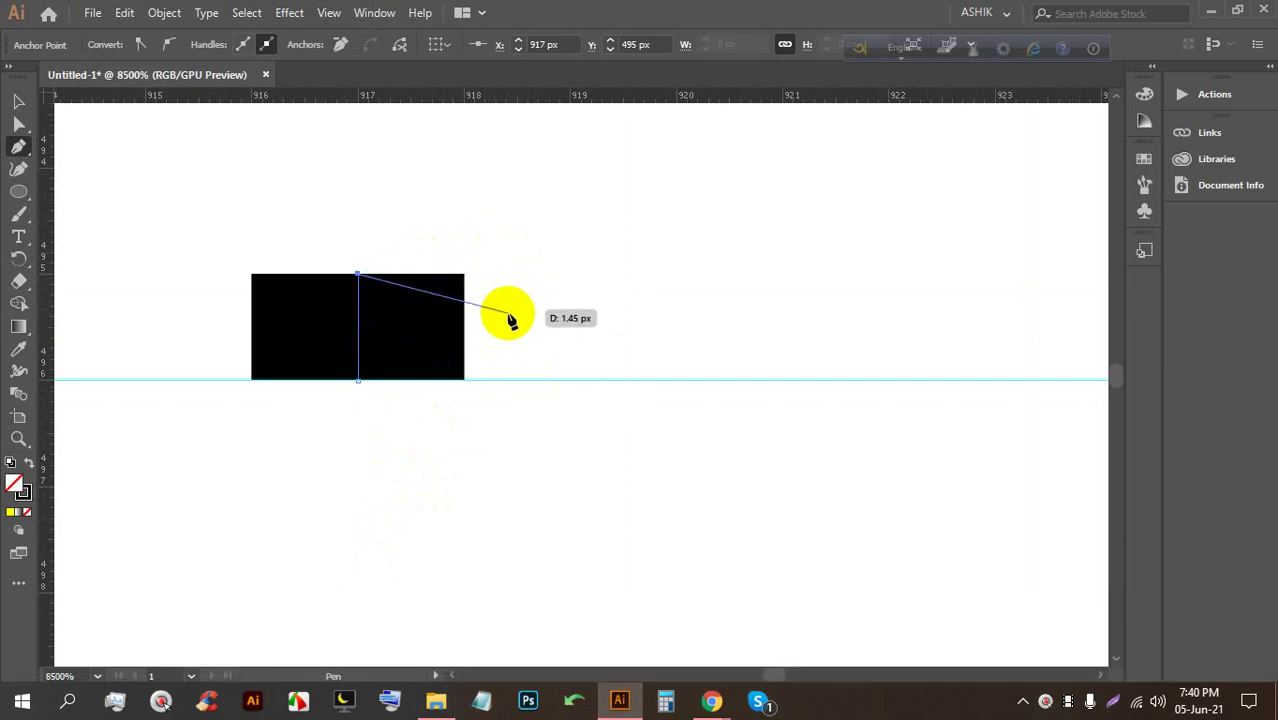
pyautogui.click(582, 313)
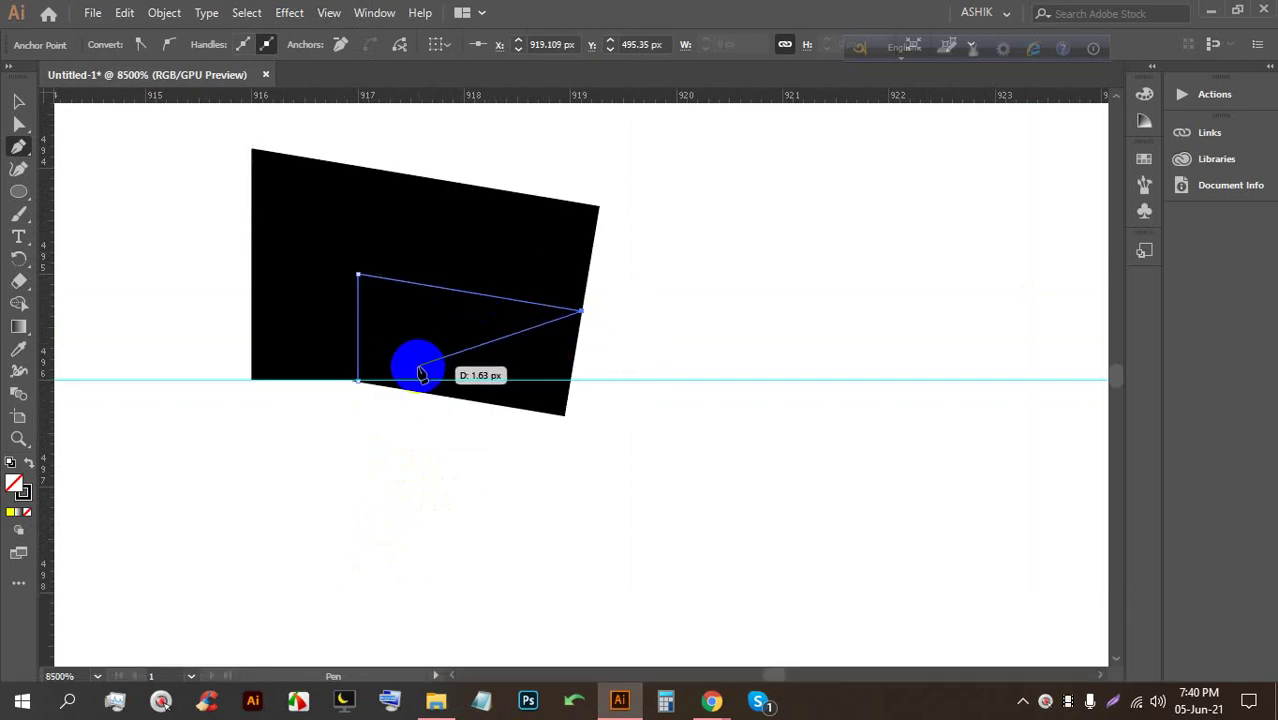
pyautogui.click(360, 385)
pyautogui.click(18, 101)
pyautogui.click(414, 371)
pyautogui.click(771, 572)
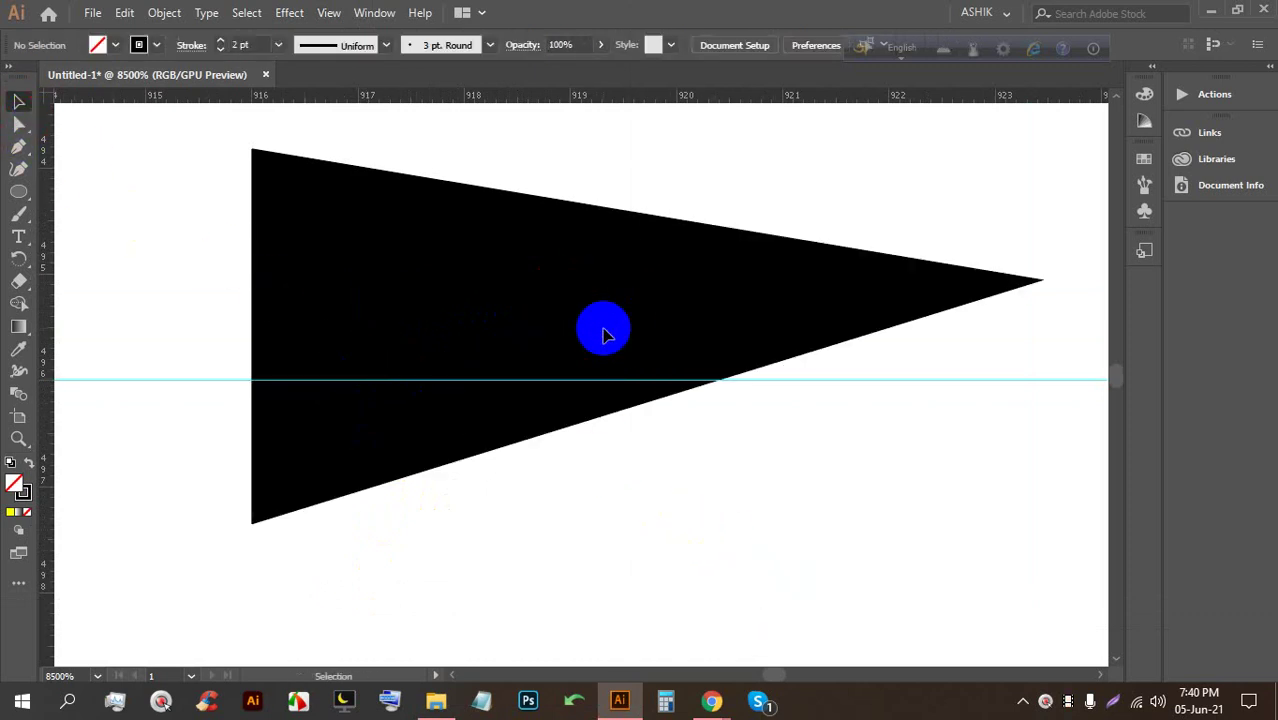
# Delete the black triangle beside the guide intersection
pyautogui.press('BackSpace')
pyautogui.scroll(-1, 660, 388)
pyautogui.scroll(-1, 660, 388)
pyautogui.moveTo(385, 185); pyautogui.dragTo(638, 270)
pyautogui.moveTo(834, 295); pyautogui.dragTo(479, 337)
pyautogui.press('BackSpace')
pyautogui.scroll(-4, 474, 358)
pyautogui.scroll(-3, 474, 362)
pyautogui.click(480, 283)
pyautogui.click(692, 434)
pyautogui.click(455, 278)
# Try moving the horizontal guide down and up outside the circle, undoing each move
pyautogui.scroll(-8, 445, 290)
pyautogui.click(738, 368)
pyautogui.scroll(3, 689, 312)
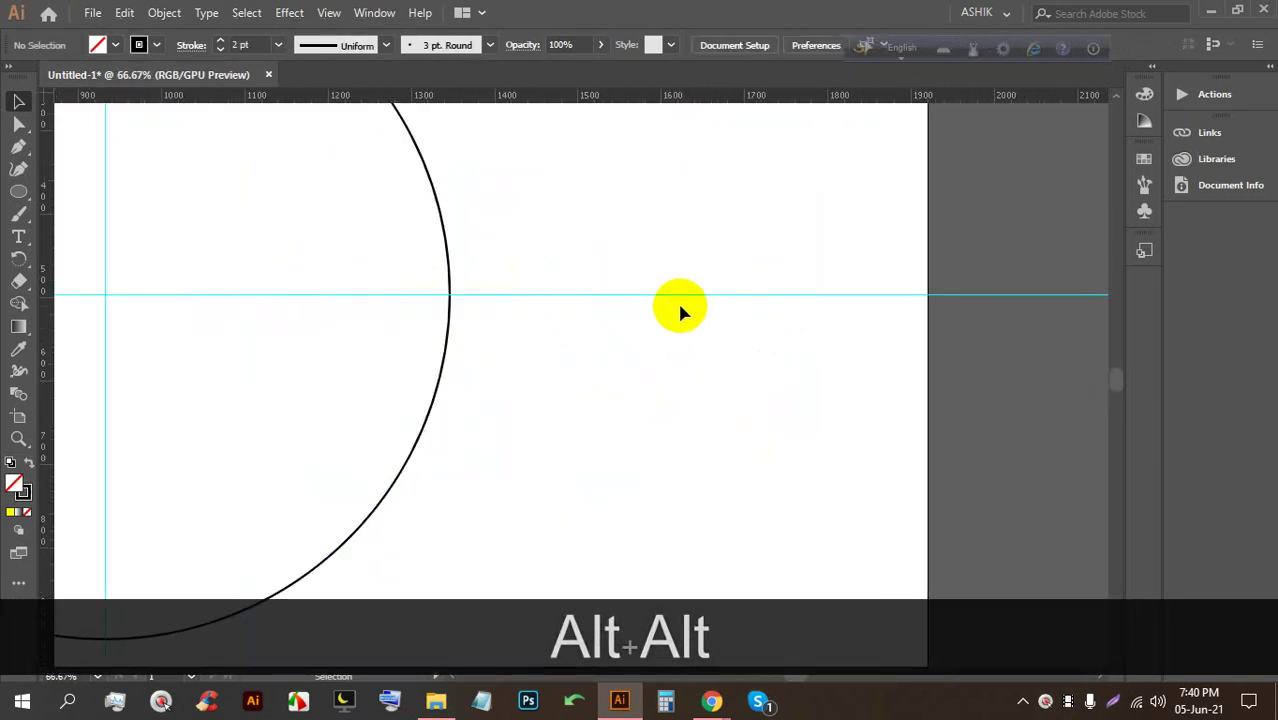
pyautogui.moveTo(684, 293); pyautogui.dragTo(685, 358)
pyautogui.hotkey('ctrl', 'z')
pyautogui.moveTo(680, 297); pyautogui.dragTo(685, 229)
pyautogui.hotkey('ctrl', 'z')
pyautogui.keyDown('alt'); pyautogui.scroll(-2, 573, 225); pyautogui.keyUp('alt')
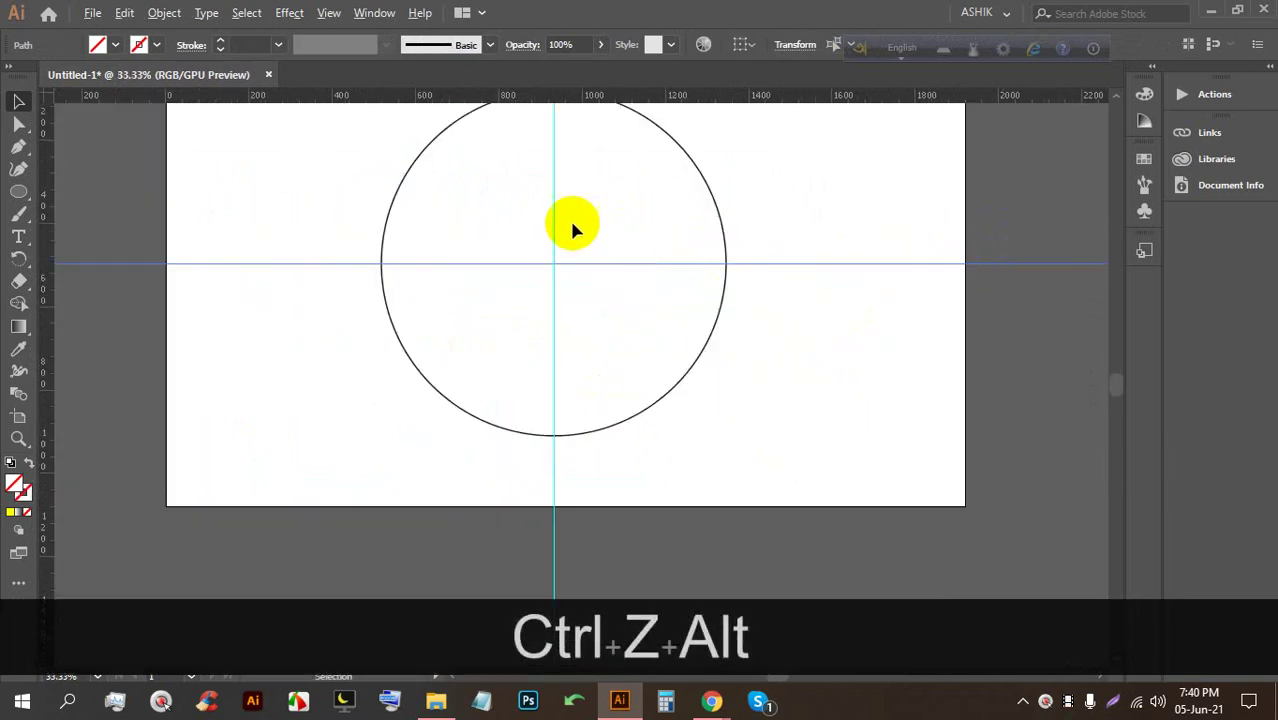
# Lock the guides and test the lock with marquee selections across the horizontal guide
pyautogui.keyDown('alt'); pyautogui.scroll(1, 690, 238); pyautogui.keyUp('alt')
pyautogui.rightClick(792, 203)
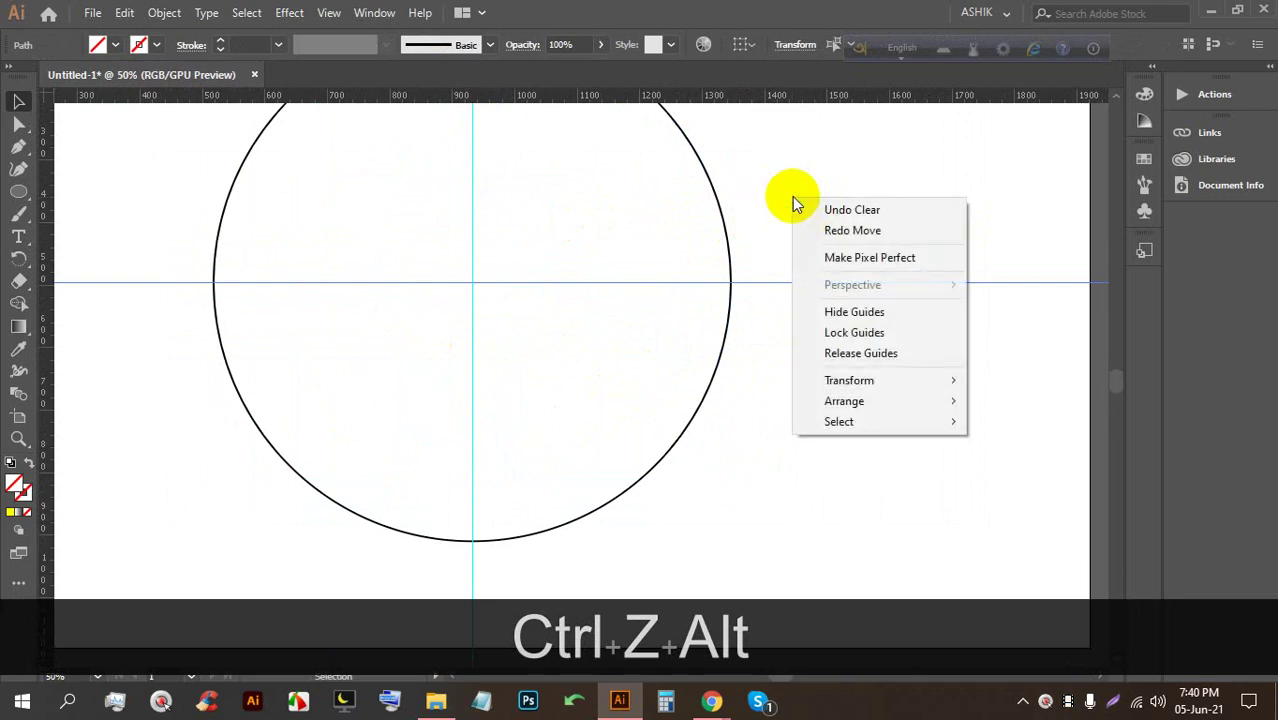
pyautogui.click(872, 332)
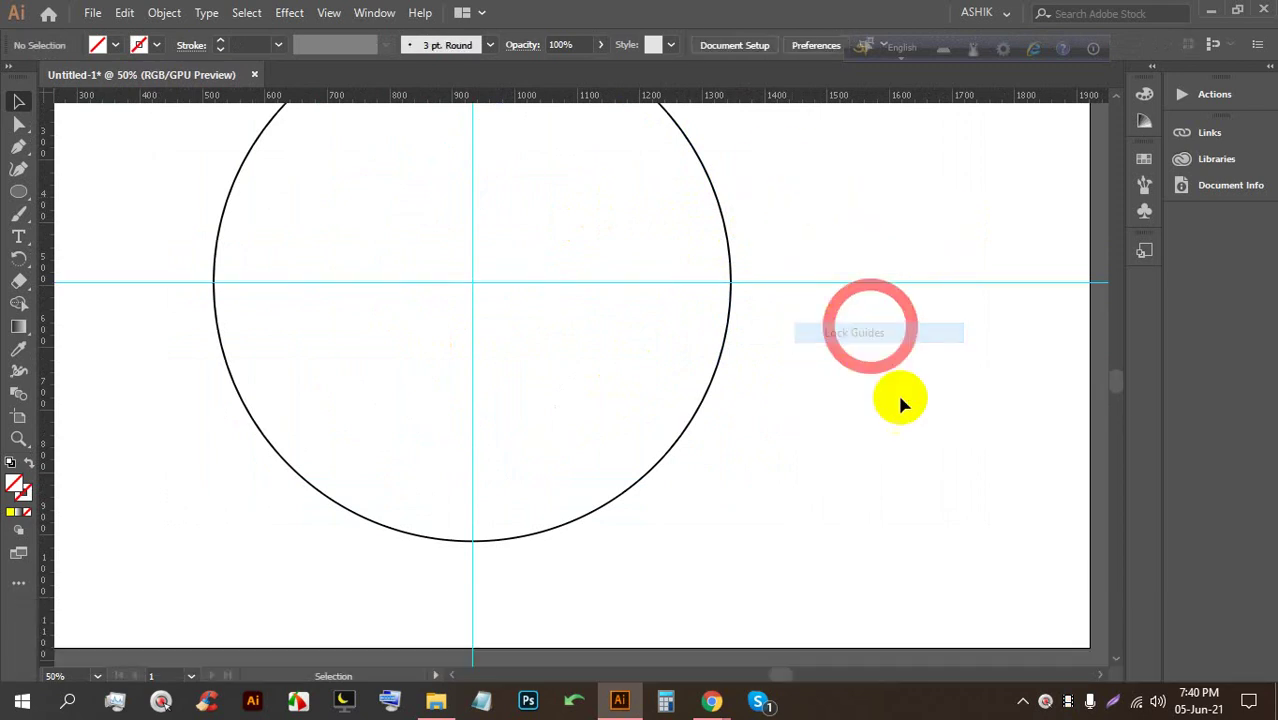
pyautogui.click(492, 374)
pyautogui.moveTo(981, 408); pyautogui.dragTo(870, 217)
pyautogui.moveTo(1020, 418); pyautogui.dragTo(828, 198)
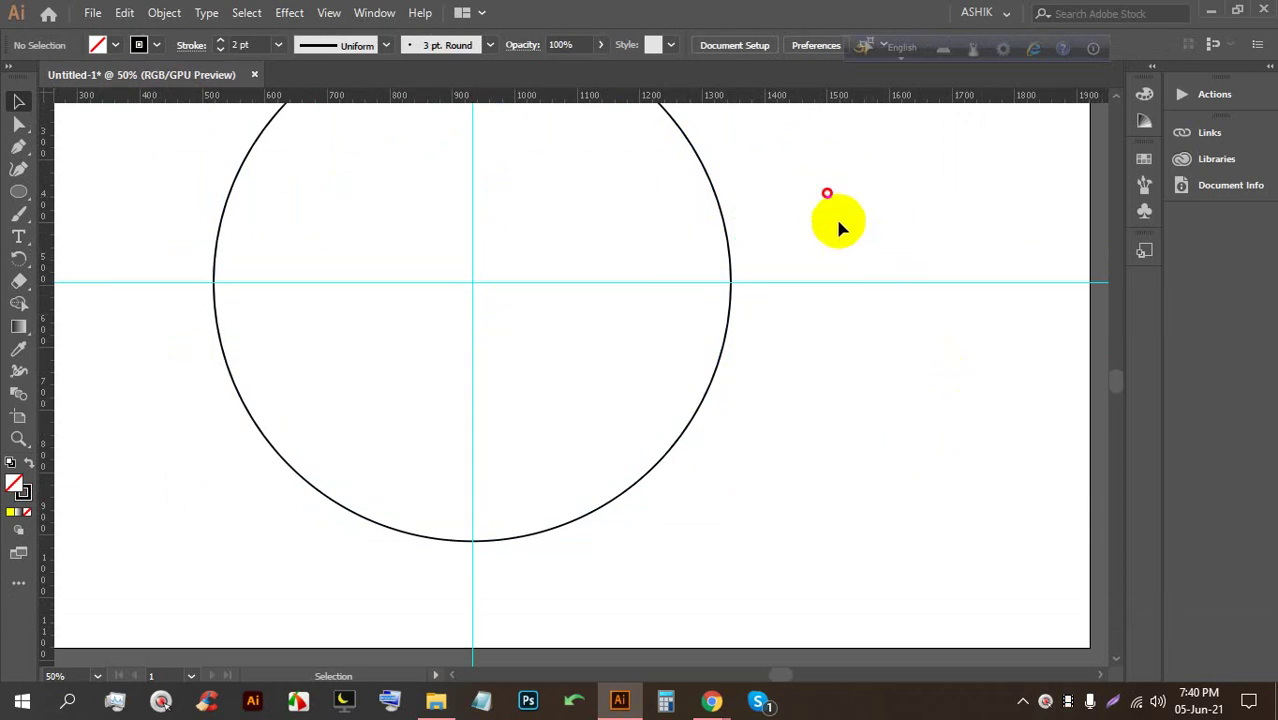
pyautogui.moveTo(884, 350); pyautogui.dragTo(893, 374)
pyautogui.moveTo(964, 337); pyautogui.dragTo(839, 203)
# Switch to Google Meet, admit the waiting participant, and return to Illustrator
pyautogui.click(712, 700)
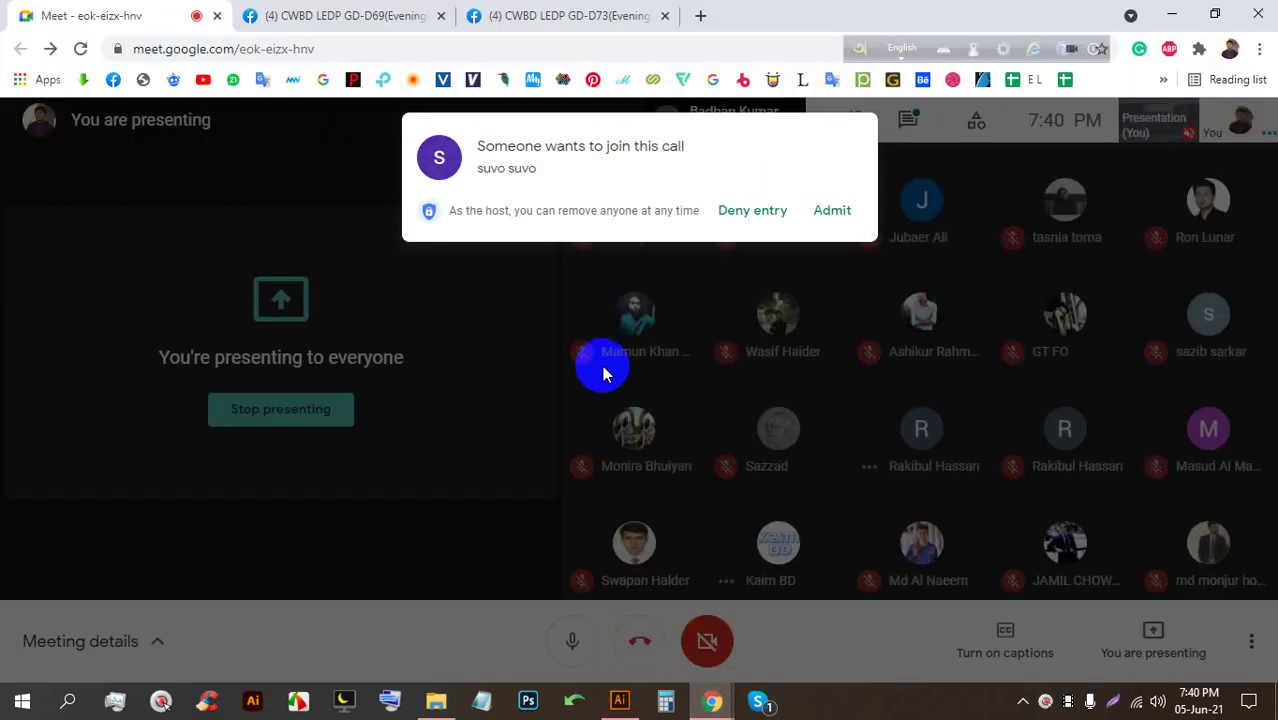
pyautogui.click(830, 212)
pyautogui.click(619, 700)
# Unlock the guides and test marquee selections across the horizontal guide and the guide intersection
pyautogui.rightClick(818, 250)
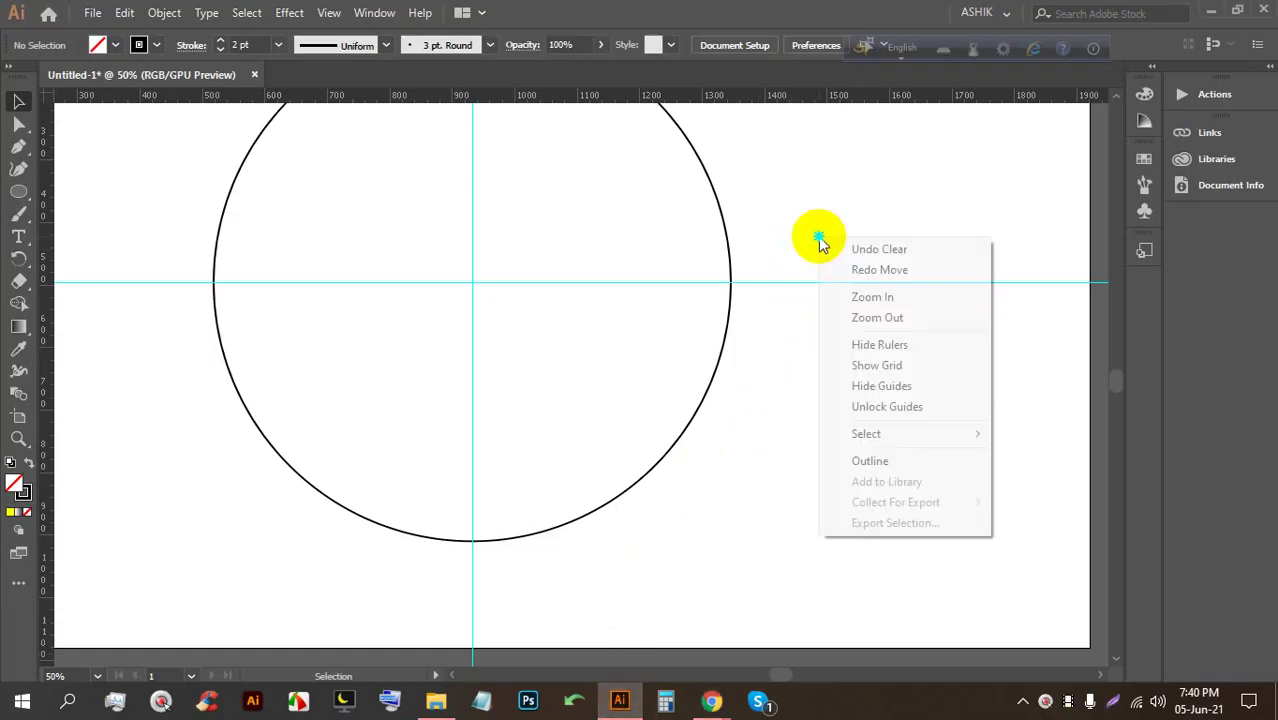
pyautogui.click(909, 406)
pyautogui.moveTo(899, 376); pyautogui.dragTo(810, 196)
pyautogui.moveTo(1003, 305); pyautogui.dragTo(820, 202)
pyautogui.click(896, 422)
pyautogui.moveTo(560, 364); pyautogui.dragTo(440, 216)
pyautogui.click(845, 437)
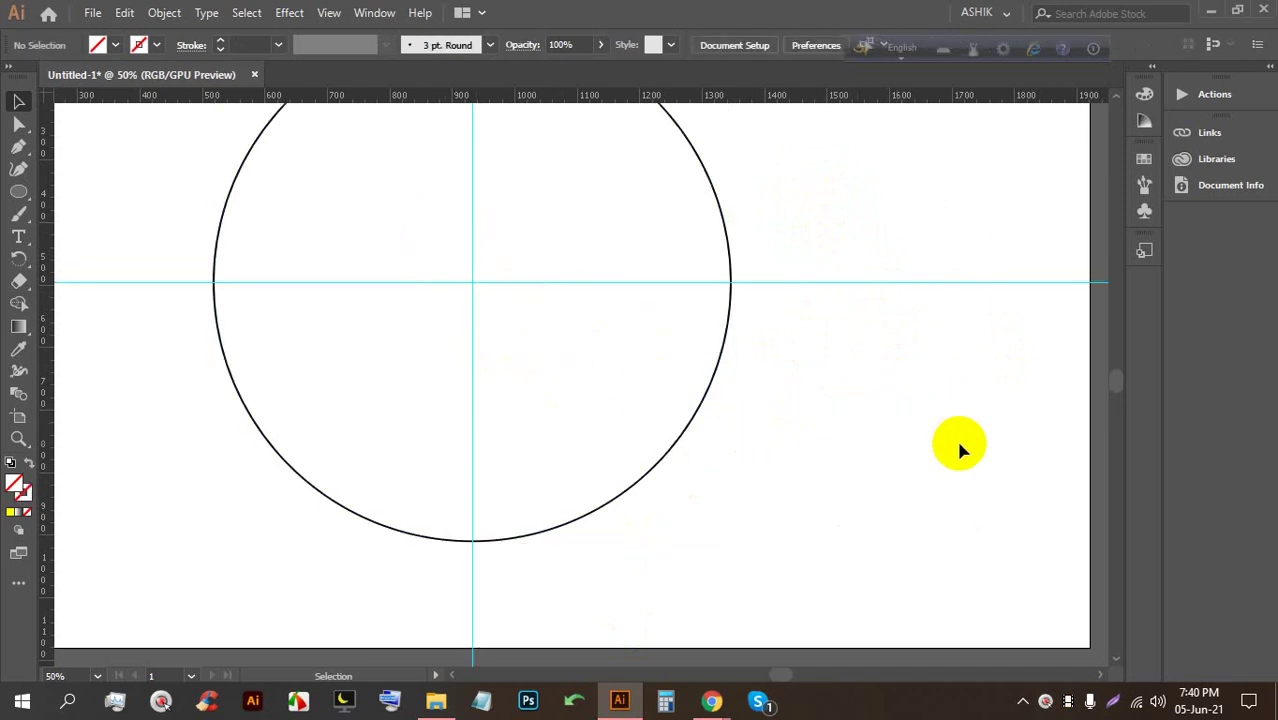
# Hide the guides and add extra ruler guides above the artboard and beside the circle
pyautogui.rightClick(832, 336)
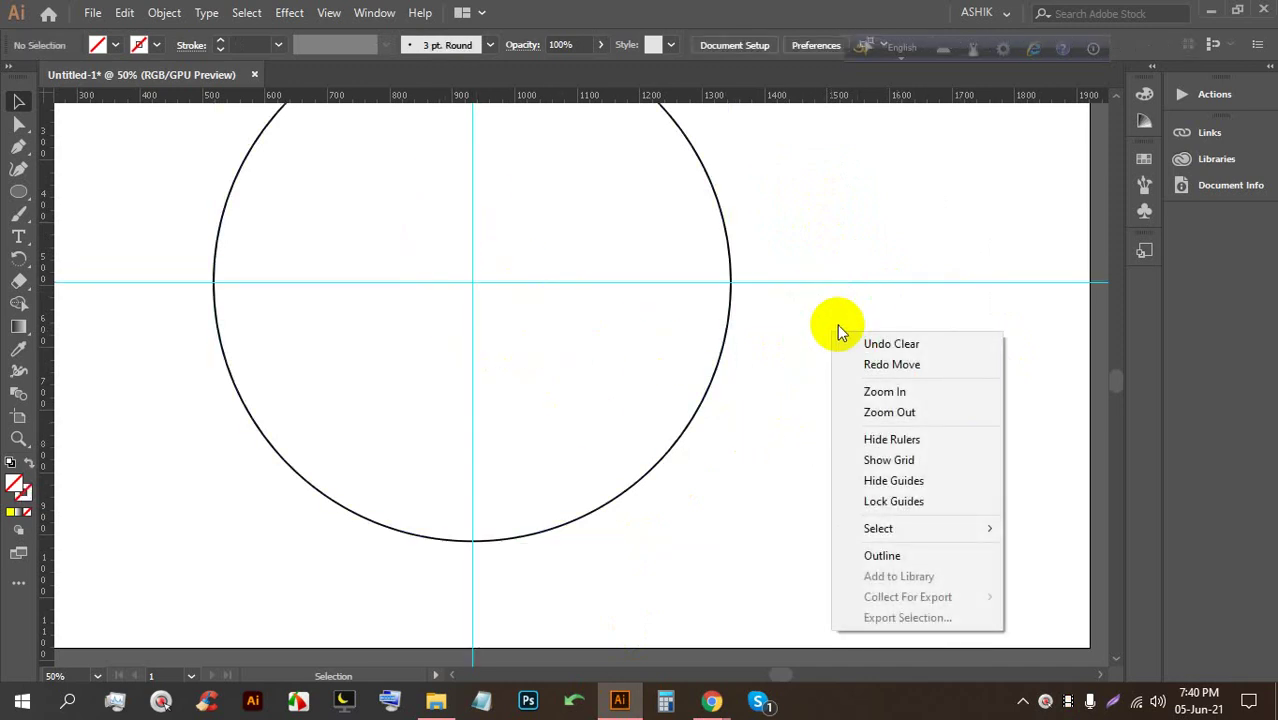
pyautogui.click(893, 481)
pyautogui.scroll(2, 850, 471)
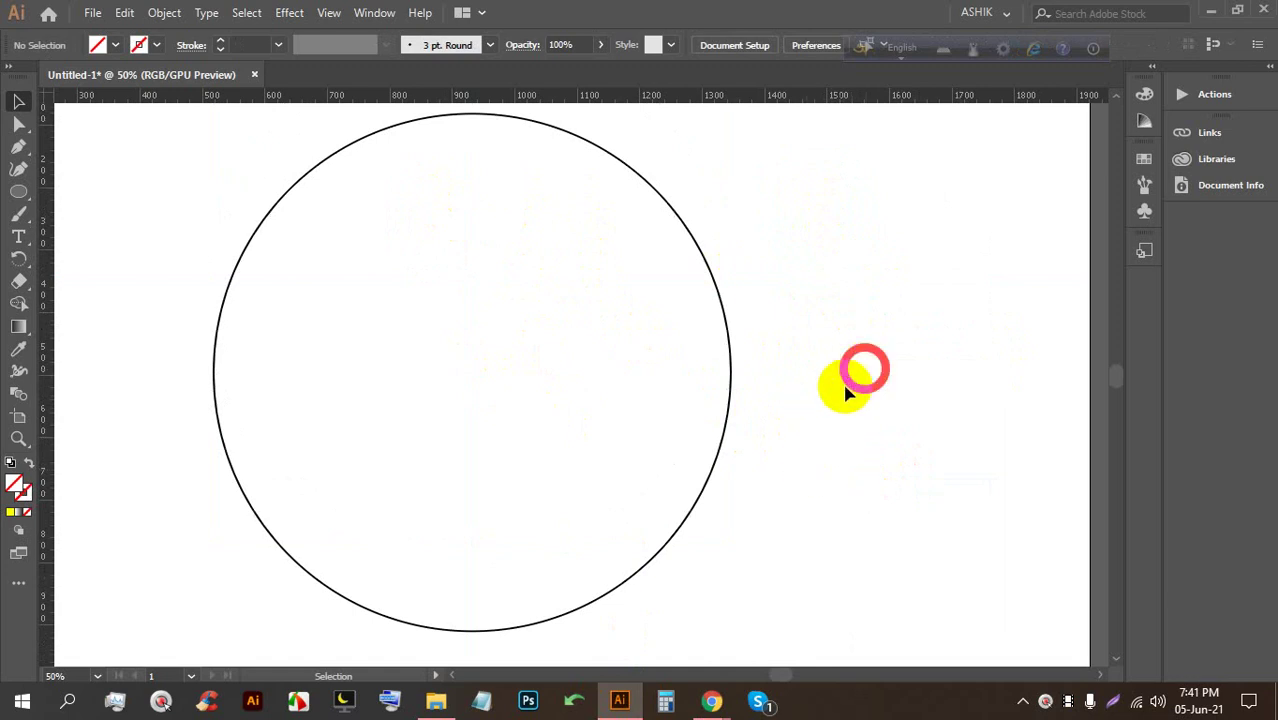
pyautogui.keyDown('alt'); pyautogui.scroll(-2, 301, 400); pyautogui.keyUp('alt')
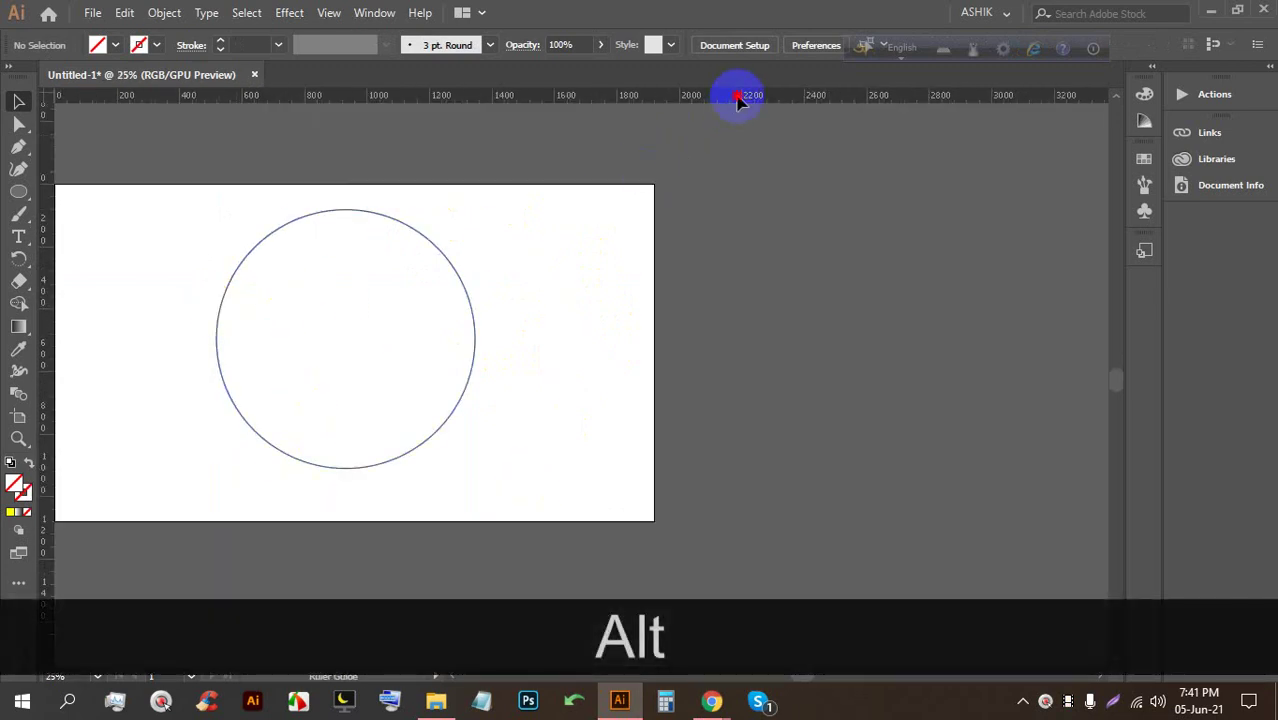
pyautogui.moveTo(749, 104); pyautogui.dragTo(733, 175)
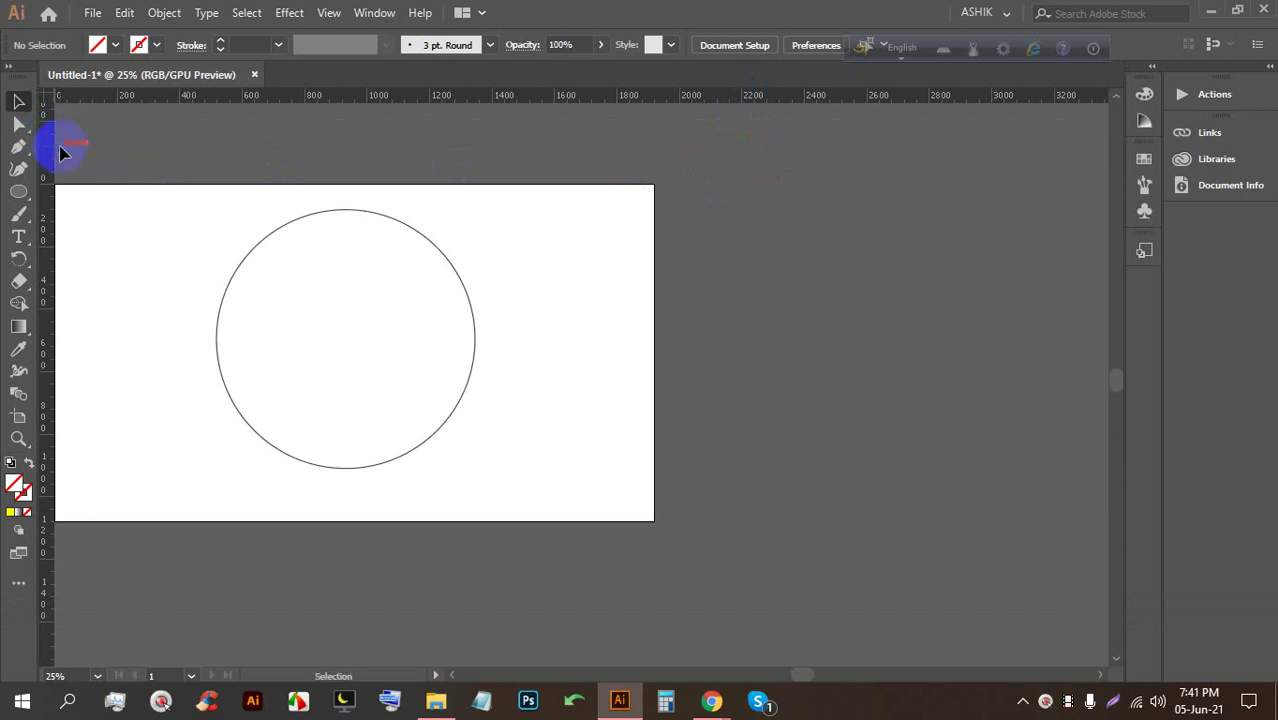
# Show the guides and delete the extra ones, keeping only the two that cross at the circle's center
pyautogui.rightClick(509, 244)
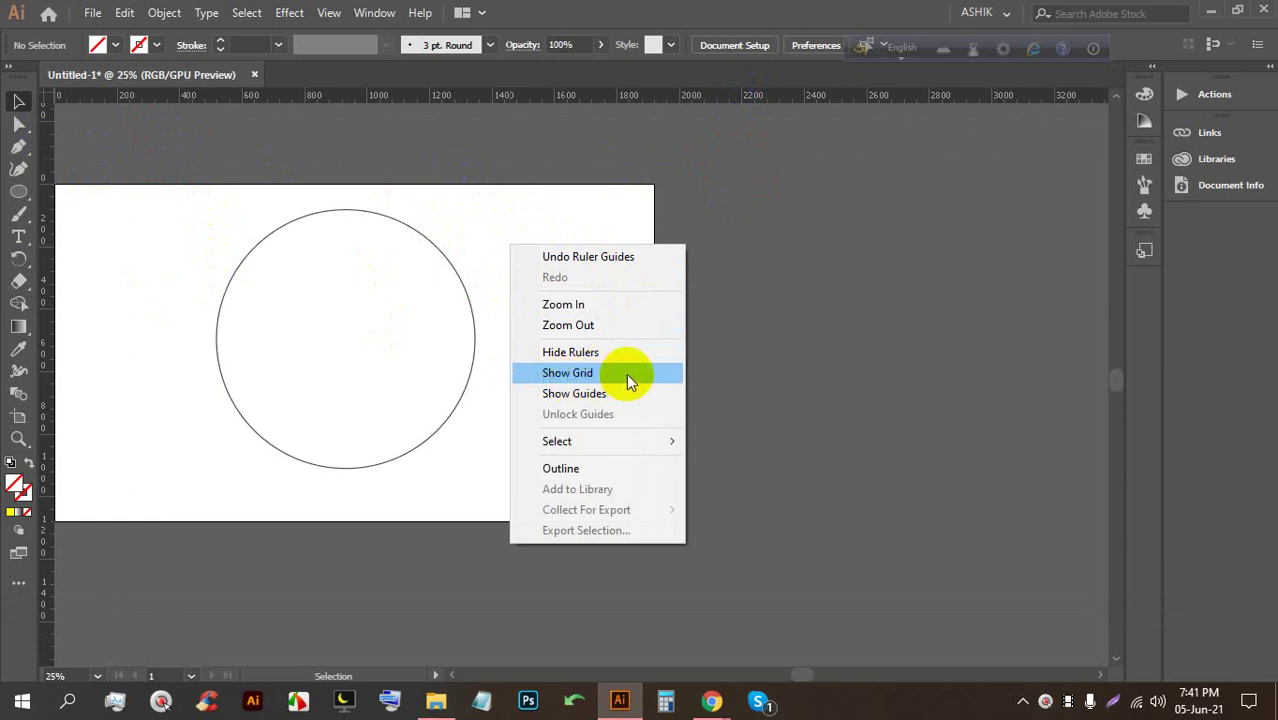
pyautogui.click(605, 392)
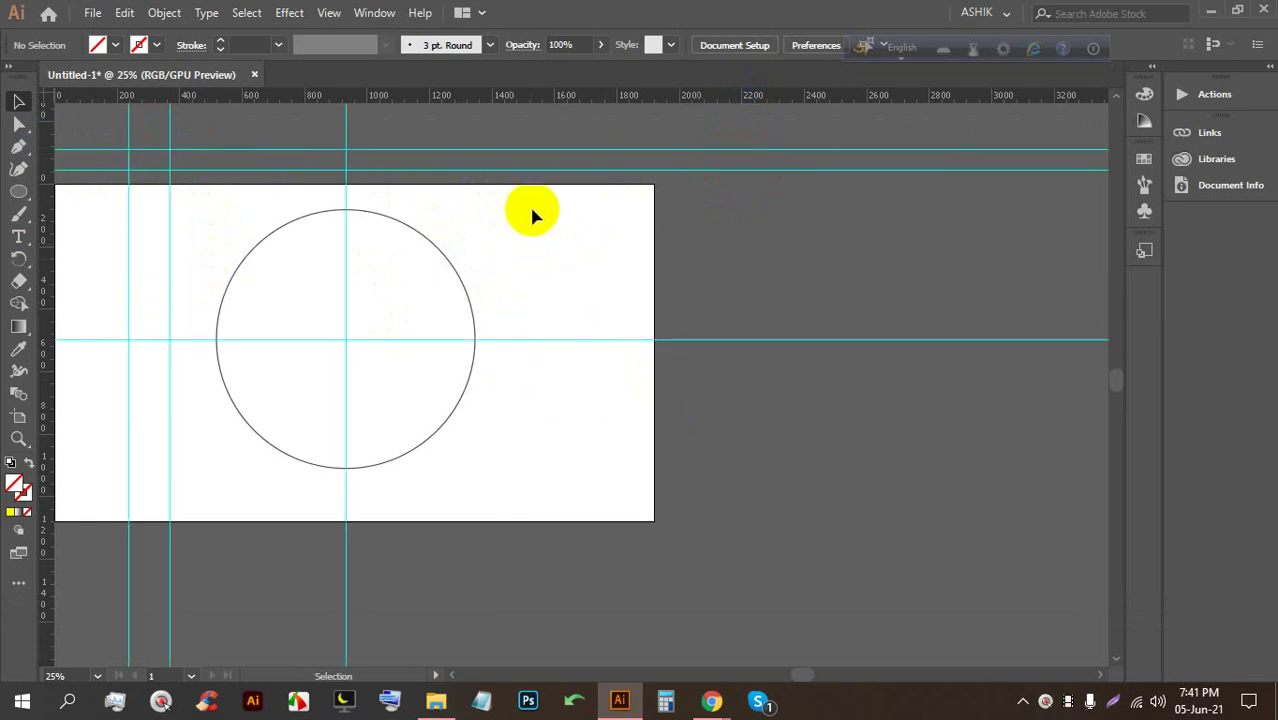
pyautogui.scroll(-1, 535, 210)
pyautogui.moveTo(611, 184); pyautogui.dragTo(660, 125)
pyautogui.moveTo(729, 273); pyautogui.dragTo(625, 143)
pyautogui.moveTo(713, 240); pyautogui.dragTo(607, 118)
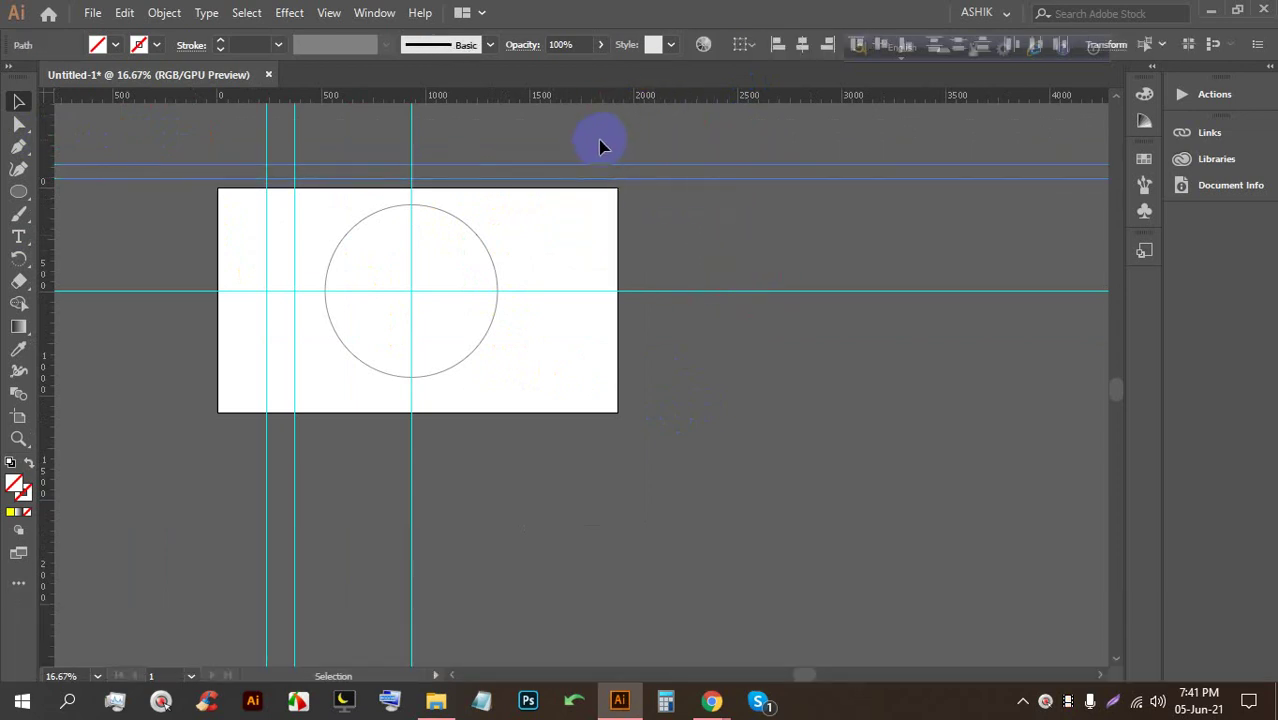
pyautogui.press('BackSpace')
pyautogui.moveTo(322, 191); pyautogui.dragTo(226, 156)
pyautogui.press('BackSpace')
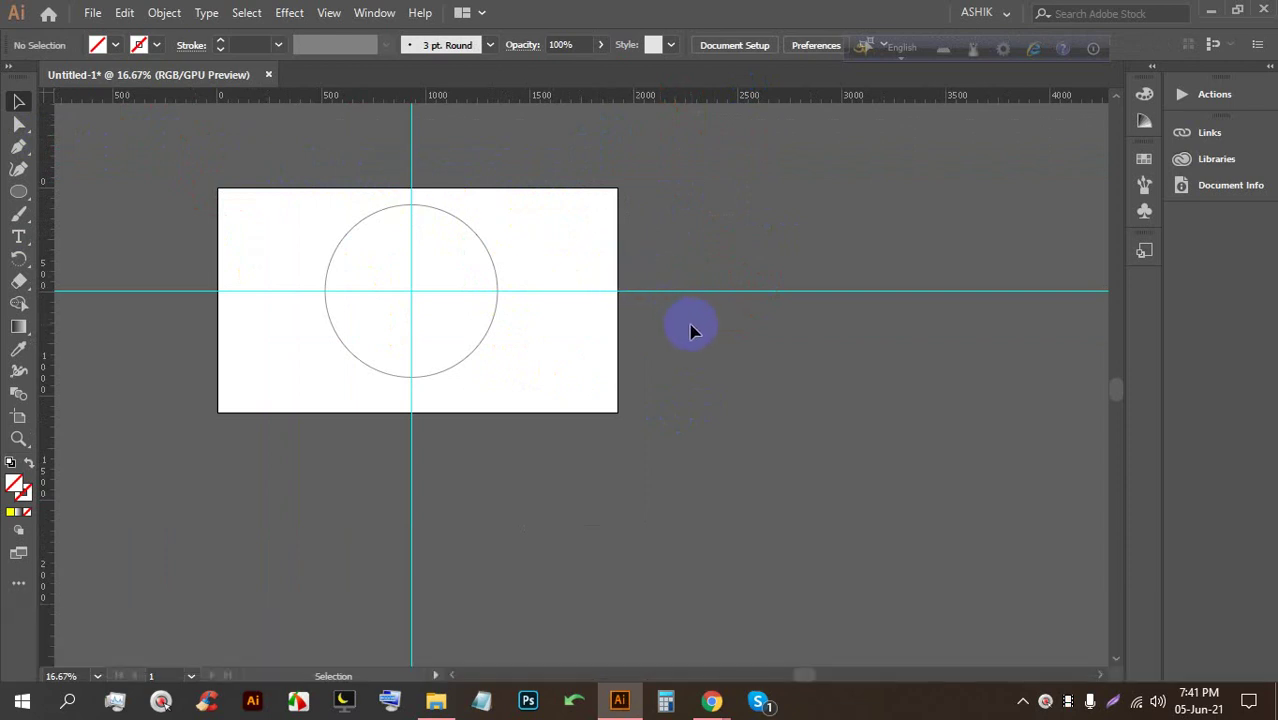
# Switch to Google Meet, turn the camera on and back off, and return to Illustrator
pyautogui.click(710, 699)
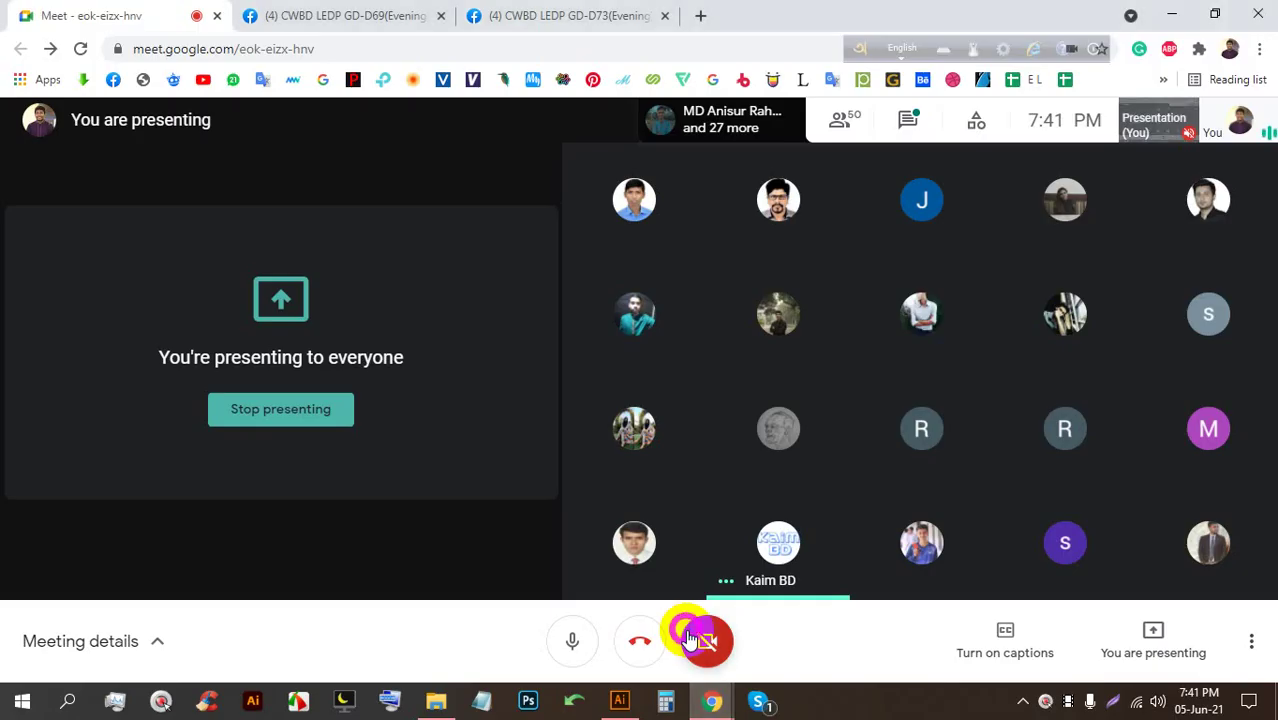
pyautogui.click(710, 640)
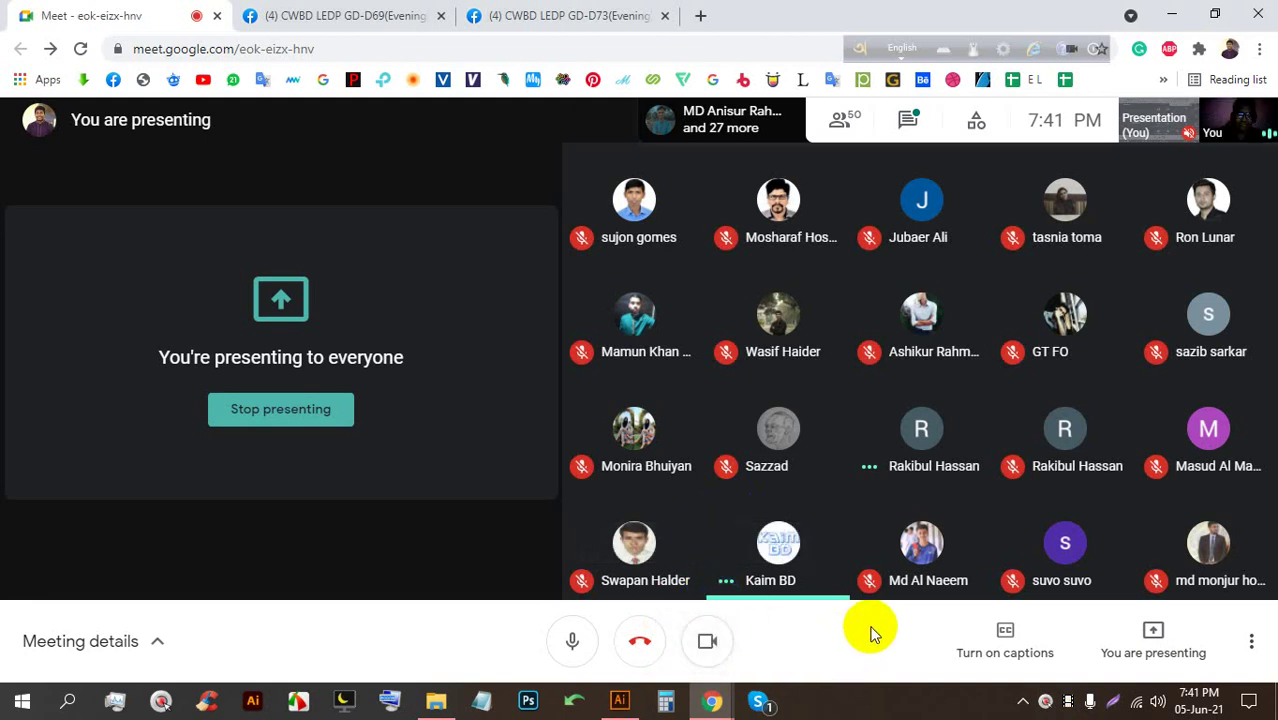
pyautogui.click(708, 640)
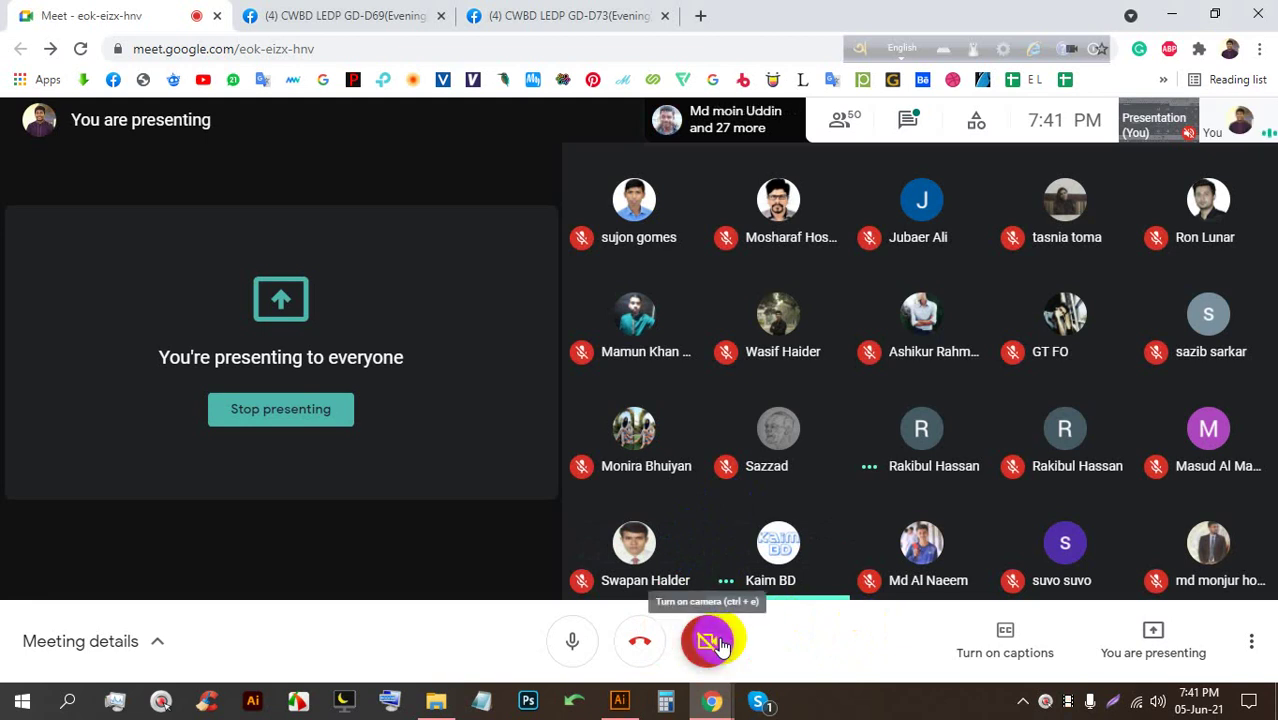
pyautogui.click(620, 701)
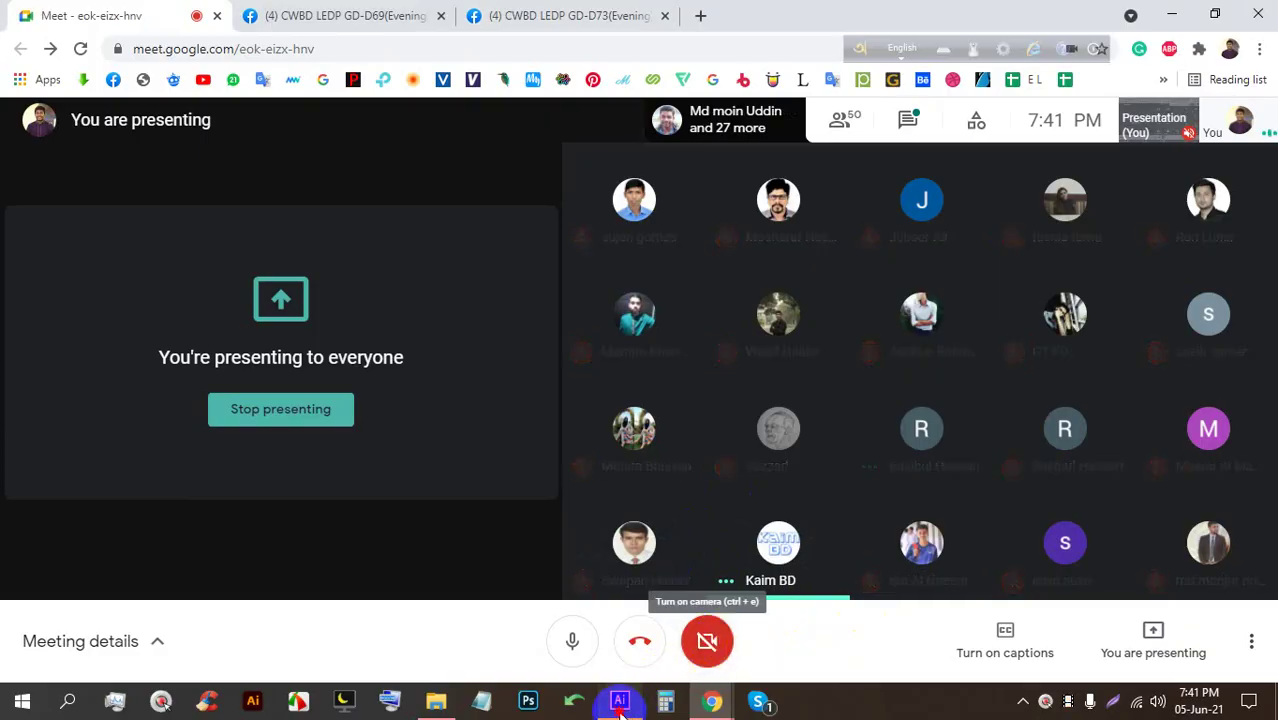
# Select the circle together with both guides and align their horizontal and vertical centers
pyautogui.scroll(-1, 434, 338)
pyautogui.scroll(2, 406, 308)
pyautogui.moveTo(342, 303); pyautogui.dragTo(523, 325)
pyautogui.scroll(1, 510, 258)
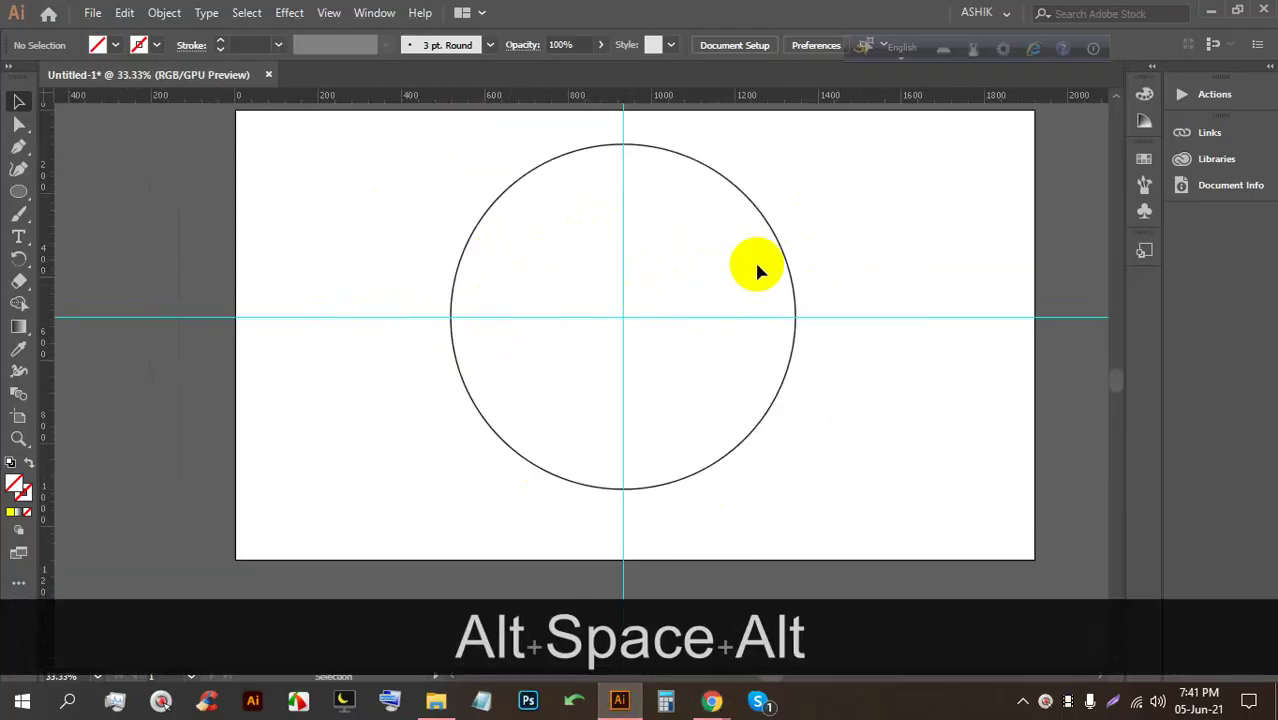
pyautogui.moveTo(690, 350); pyautogui.dragTo(645, 322)
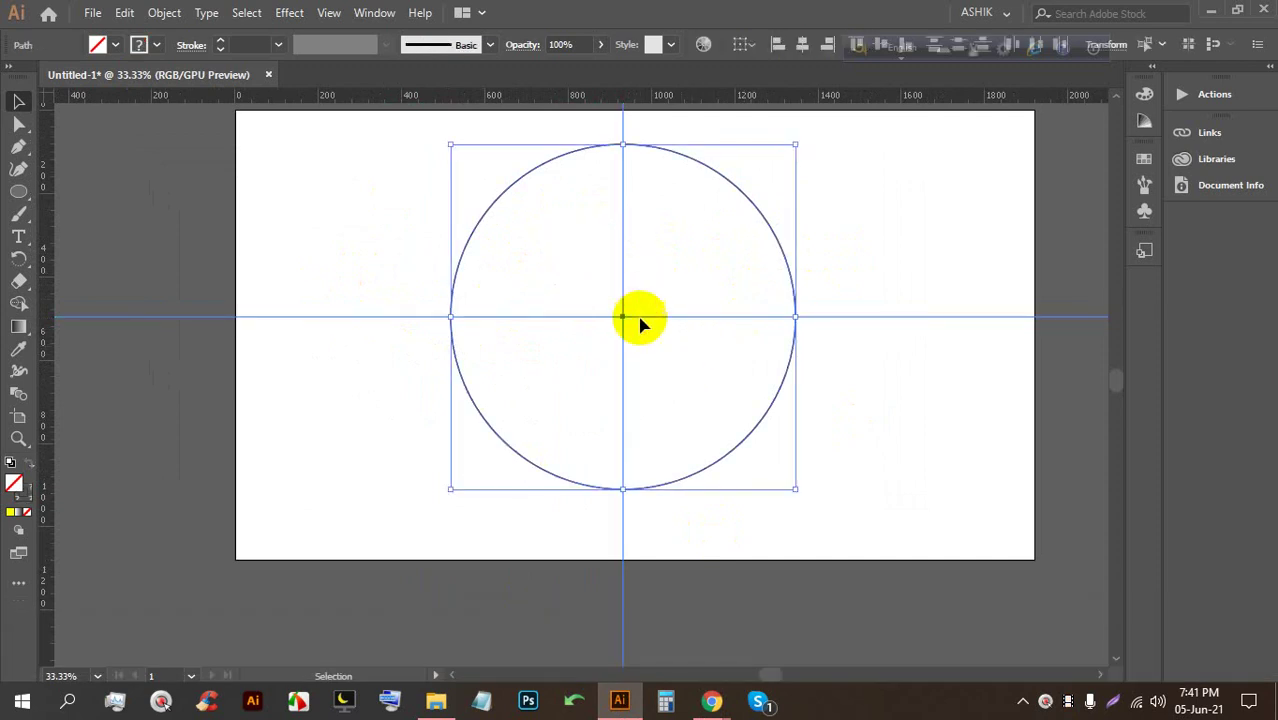
pyautogui.click(858, 380)
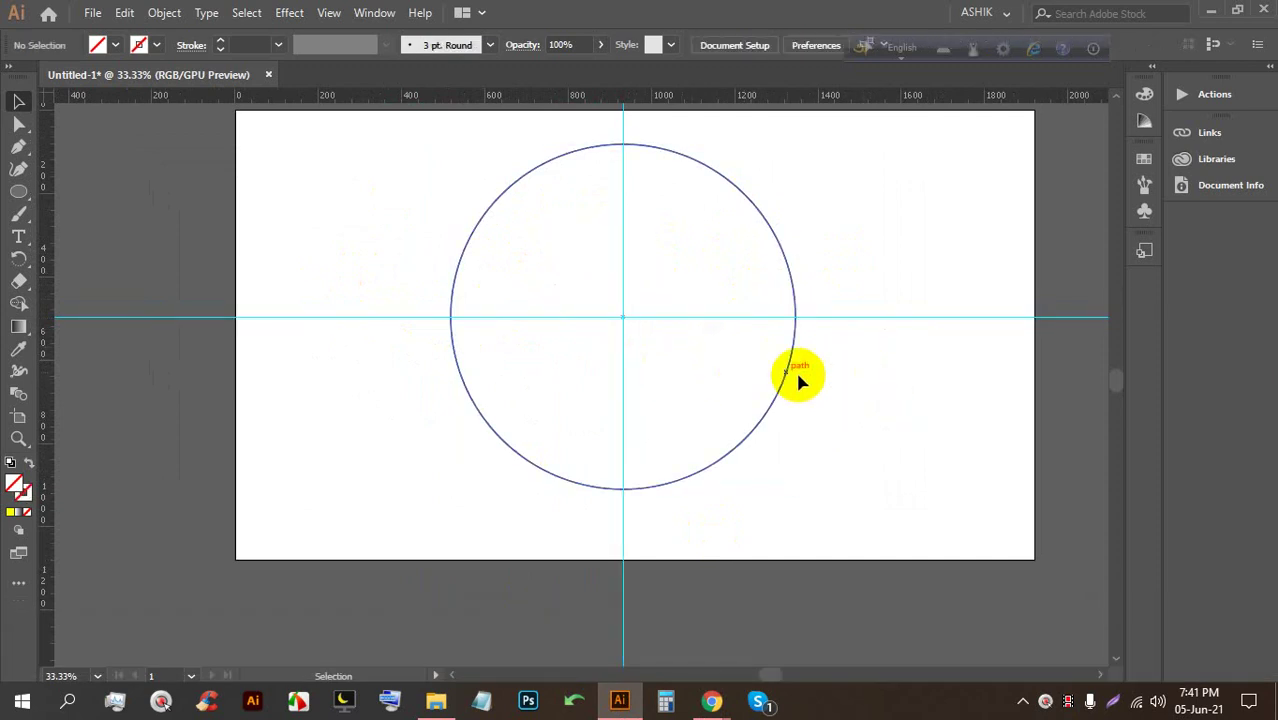
pyautogui.click(726, 172)
pyautogui.click(862, 451)
pyautogui.moveTo(807, 443); pyautogui.dragTo(420, 170)
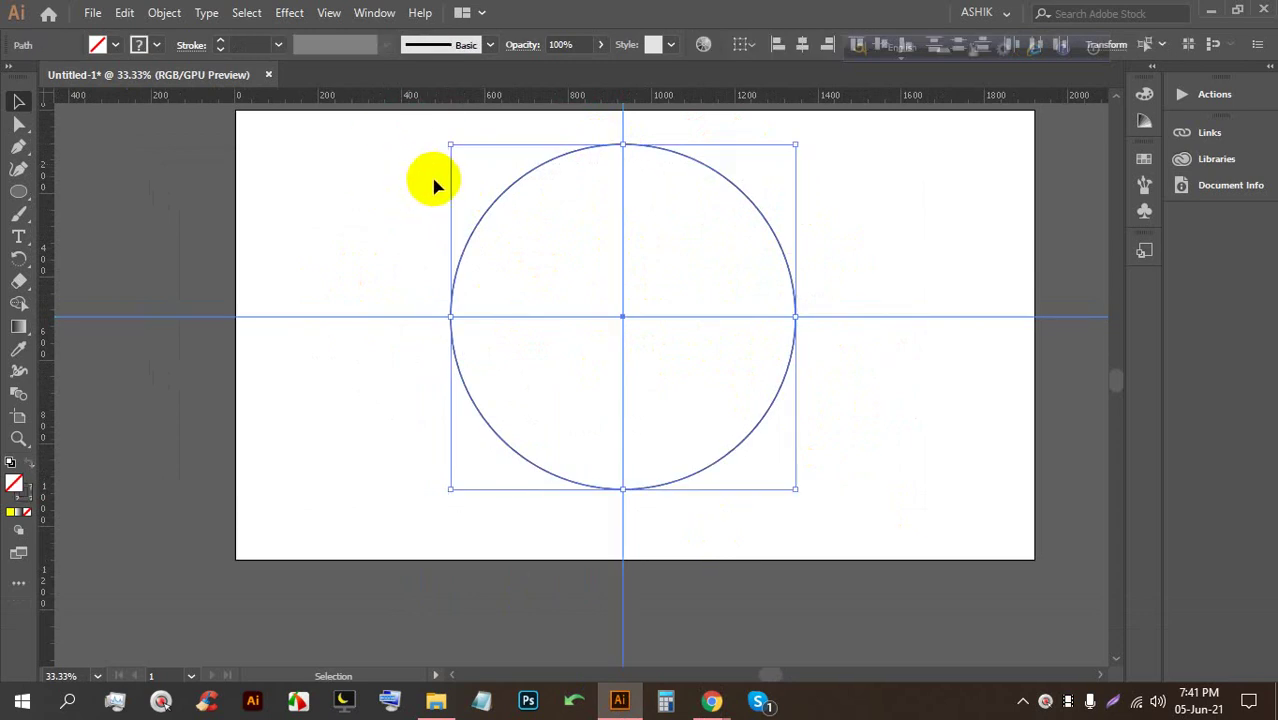
pyautogui.click(801, 43)
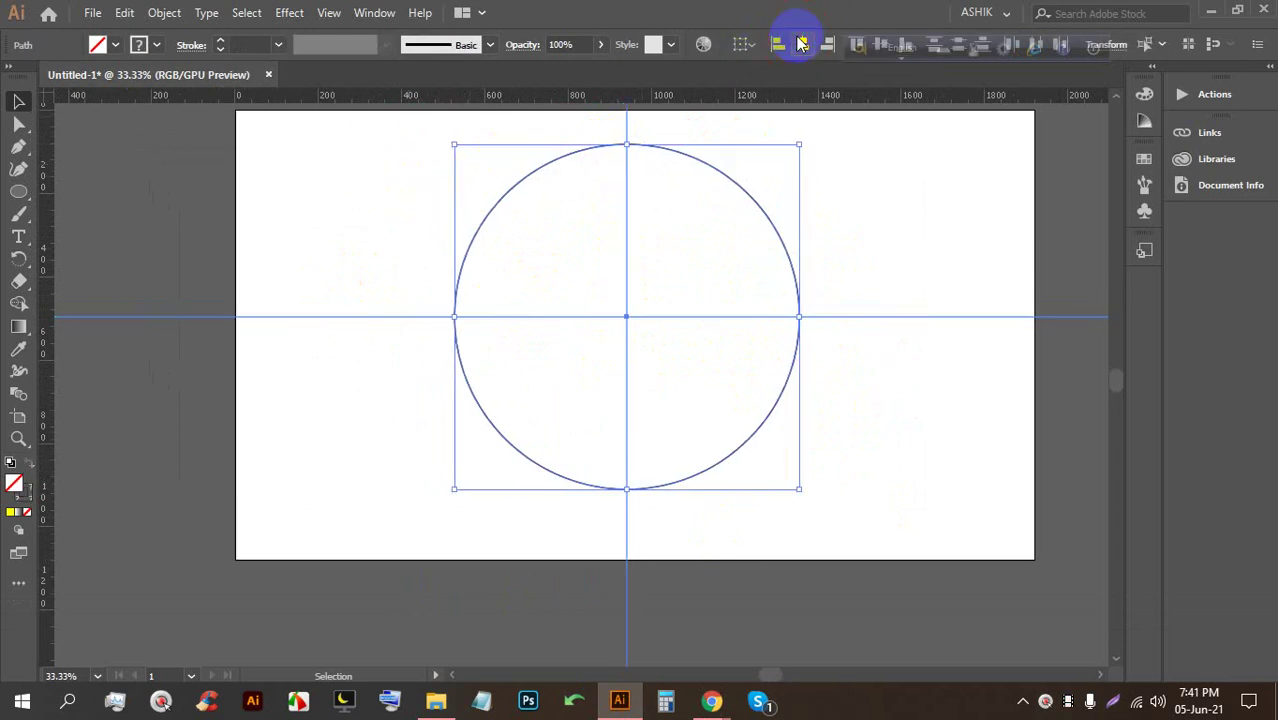
pyautogui.moveTo(858, 55); pyautogui.dragTo(843, 21)
pyautogui.click(880, 44)
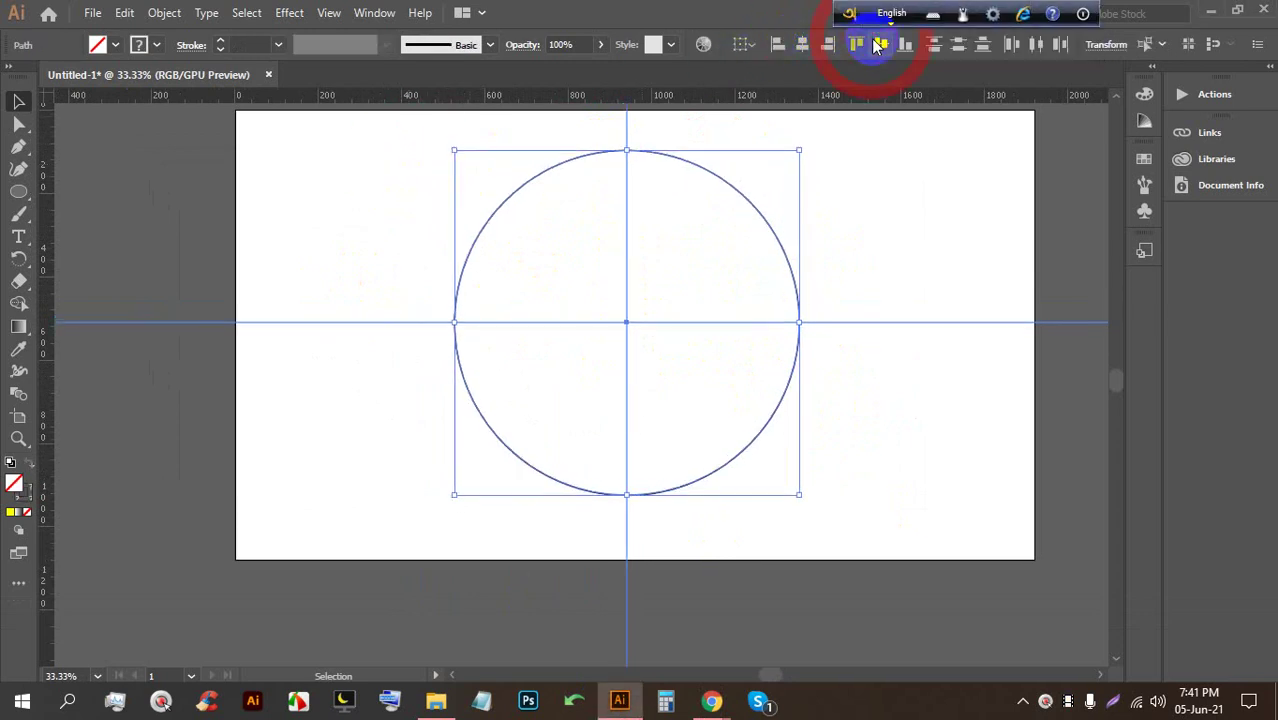
# Send the floating language toolbar to the system tray and select only the circle
pyautogui.click(1083, 13)
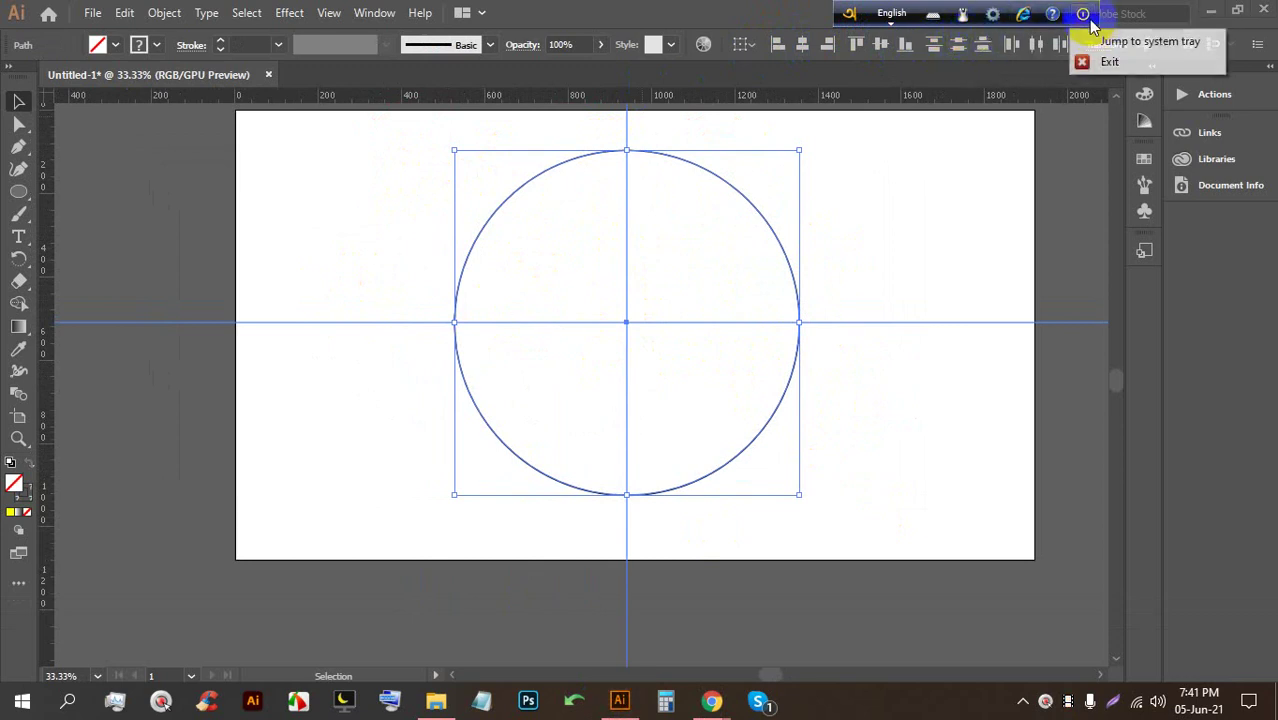
pyautogui.click(1130, 42)
pyautogui.click(805, 406)
pyautogui.click(784, 394)
pyautogui.scroll(3, 665, 330)
pyautogui.scroll(-3, 650, 322)
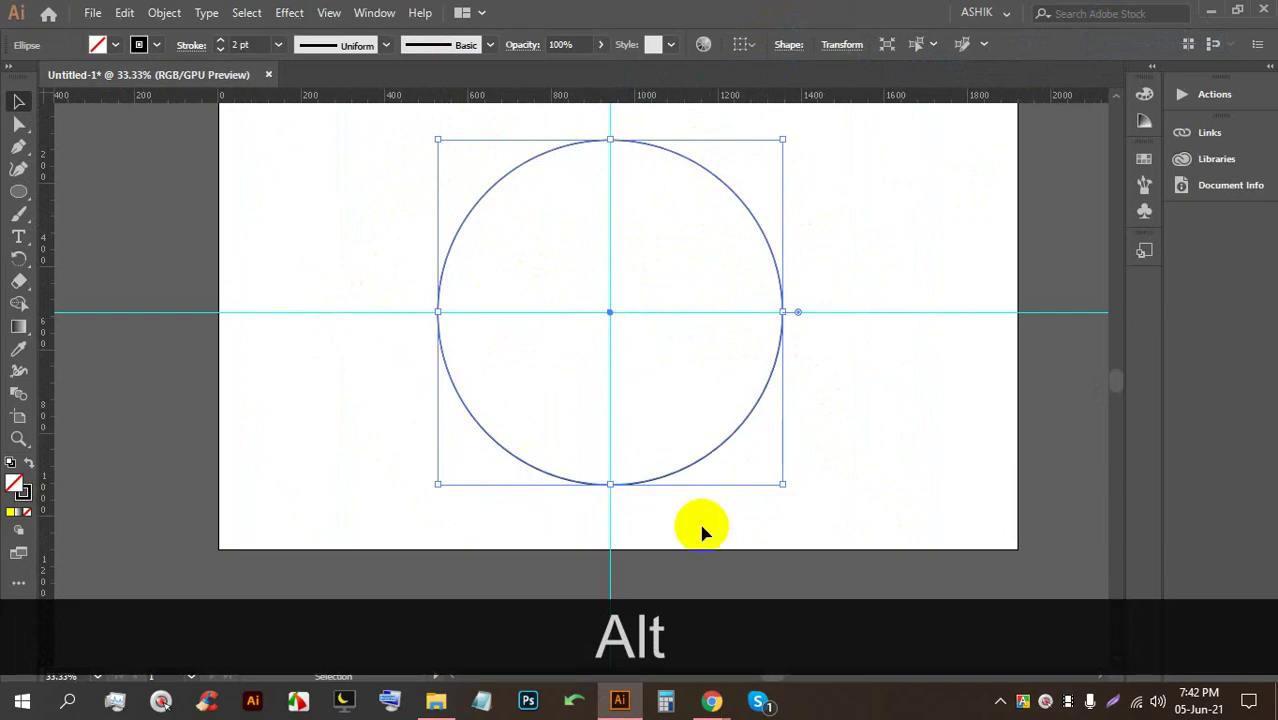
# Check the Google Meet call, return to Illustrator, and reselect the circle
pyautogui.click(650, 605)
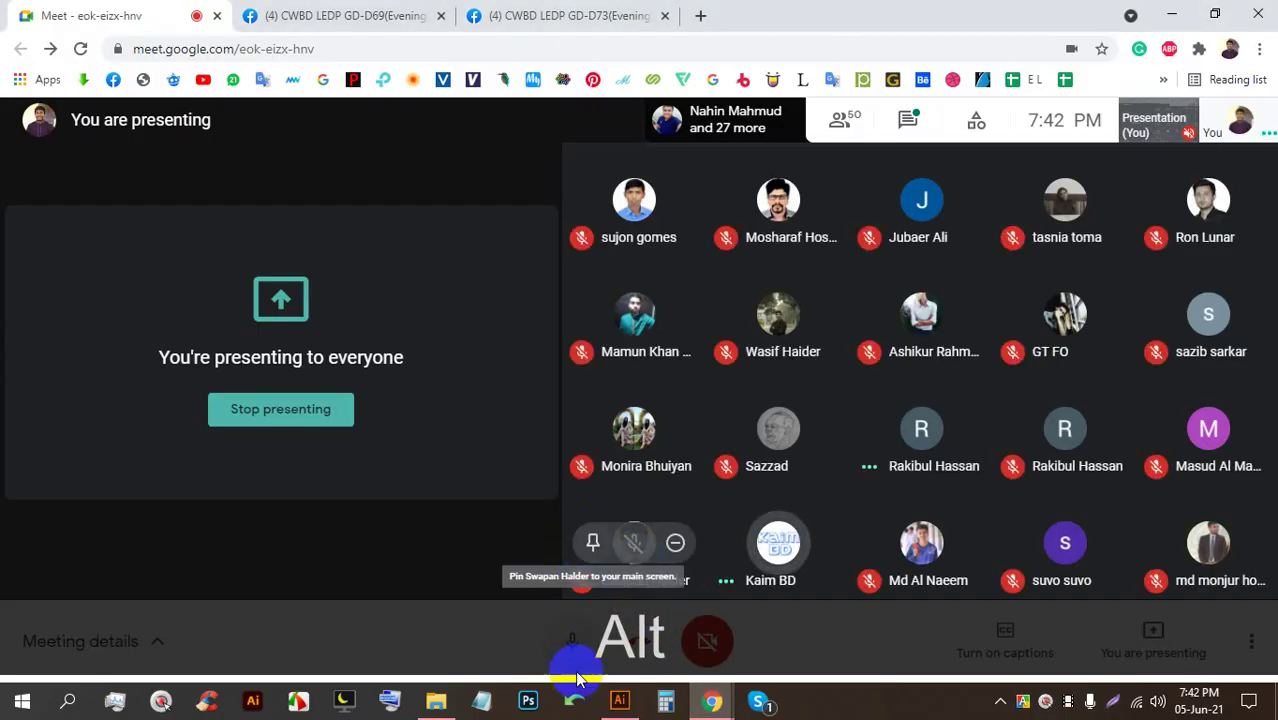
pyautogui.click(620, 700)
pyautogui.scroll(-1, 608, 340)
pyautogui.scroll(1, 605, 342)
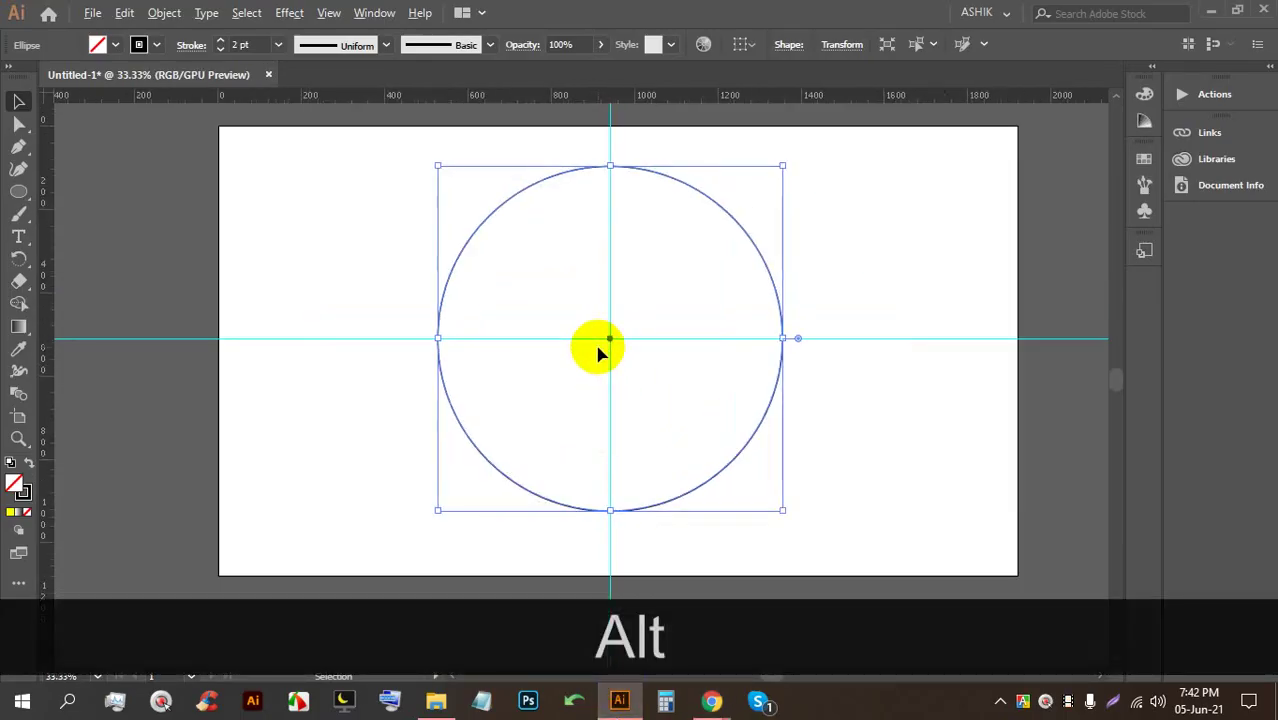
pyautogui.click(840, 252)
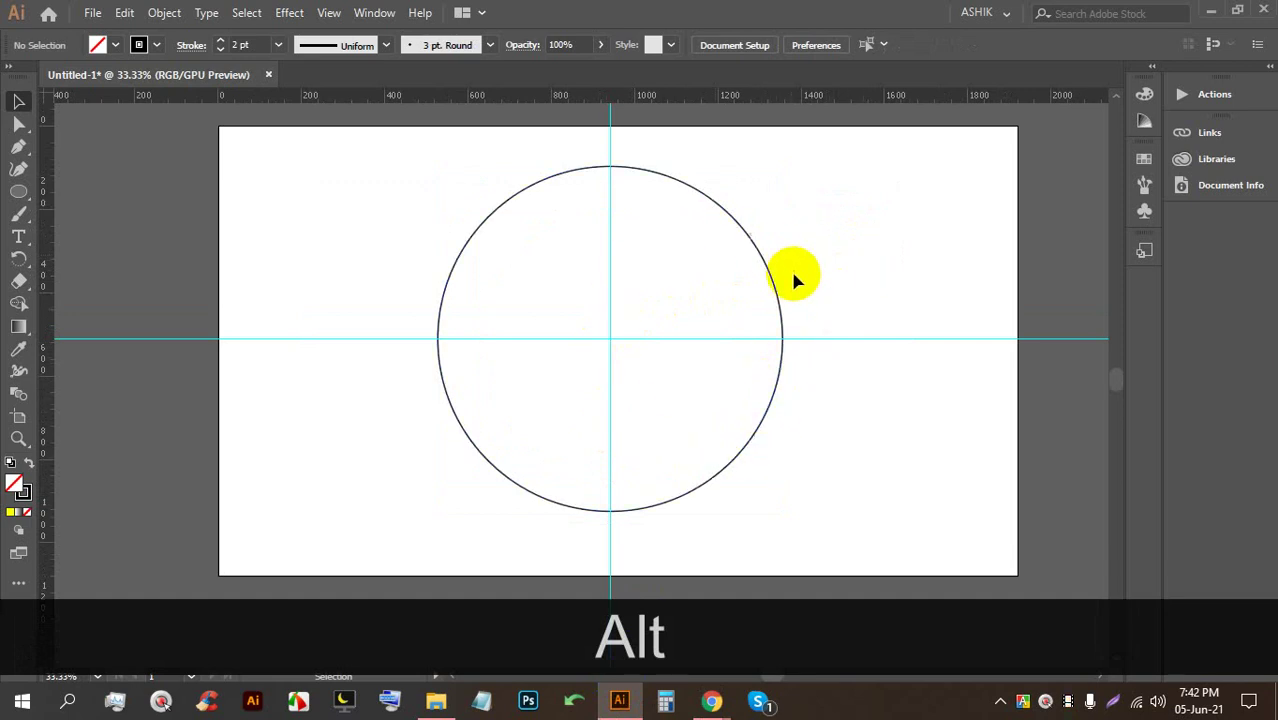
pyautogui.click(610, 166)
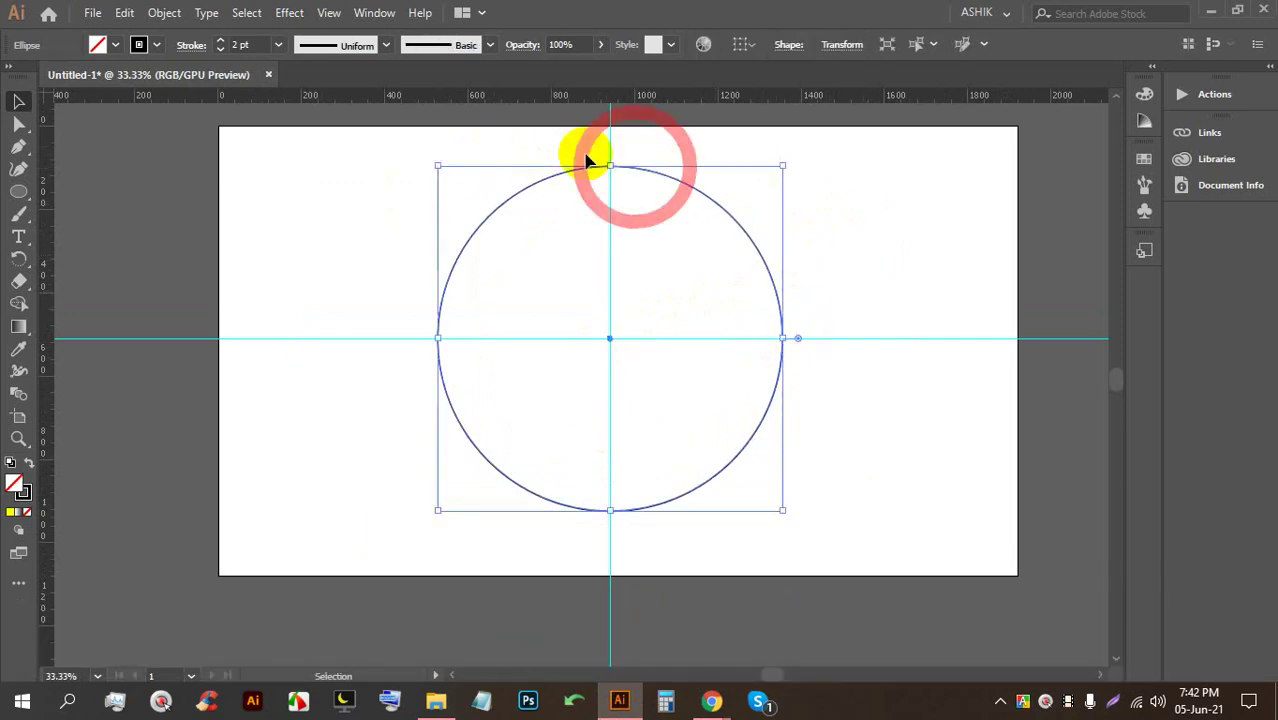
# Fill the circle with yellow, increase its stroke weight to 8 pt, and deselect it
pyautogui.click(115, 45)
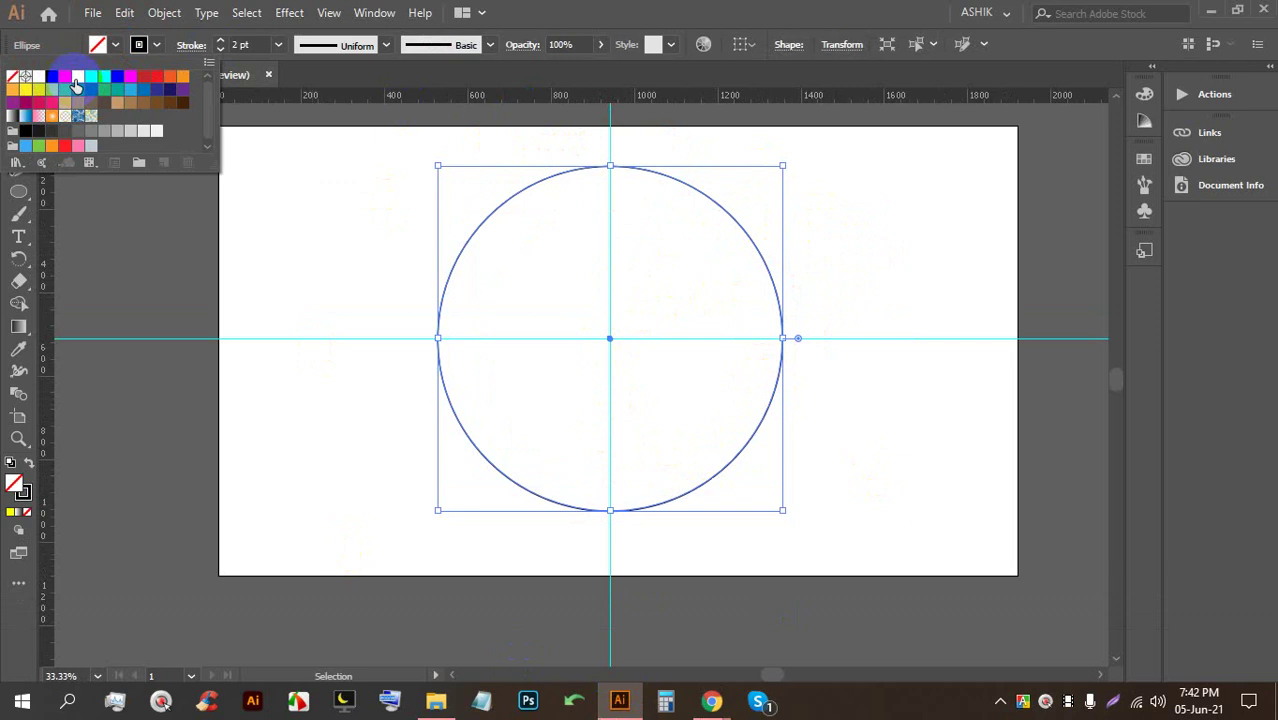
pyautogui.click(77, 78)
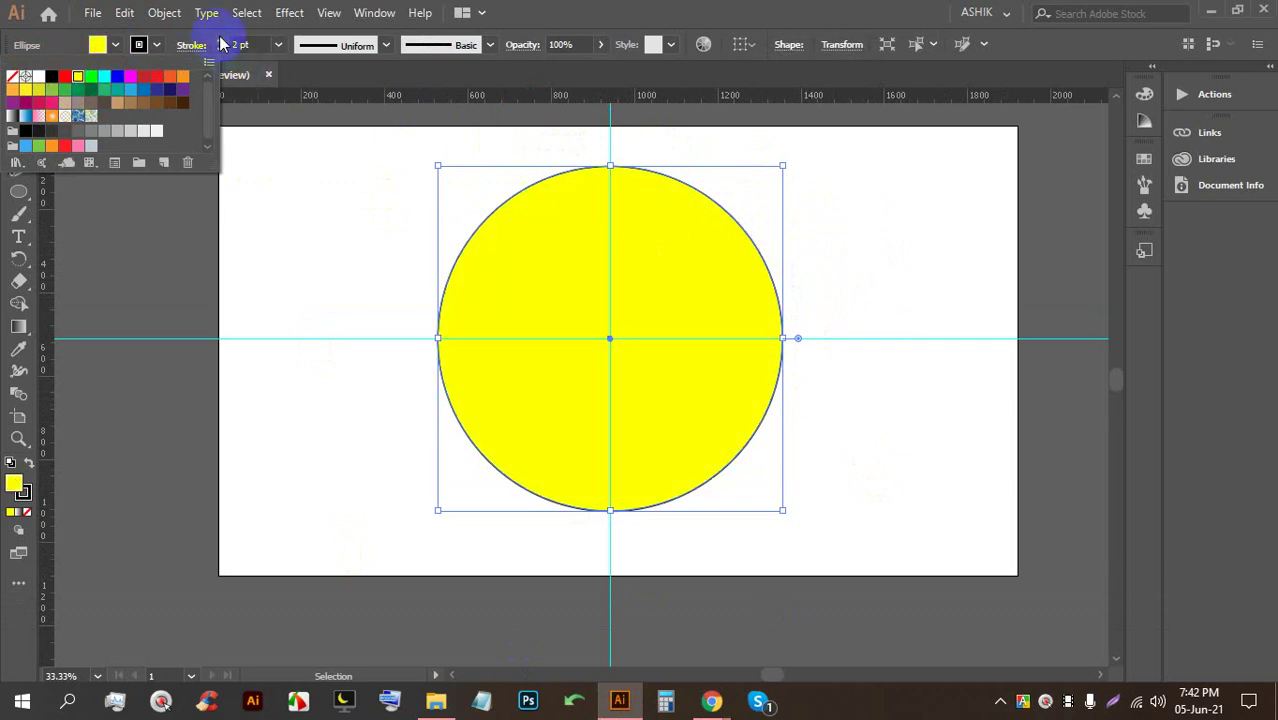
pyautogui.click(220, 40)
pyautogui.click(220, 40)
pyautogui.click(220, 40)
pyautogui.click(220, 40)
pyautogui.click(220, 40)
pyautogui.click(220, 40)
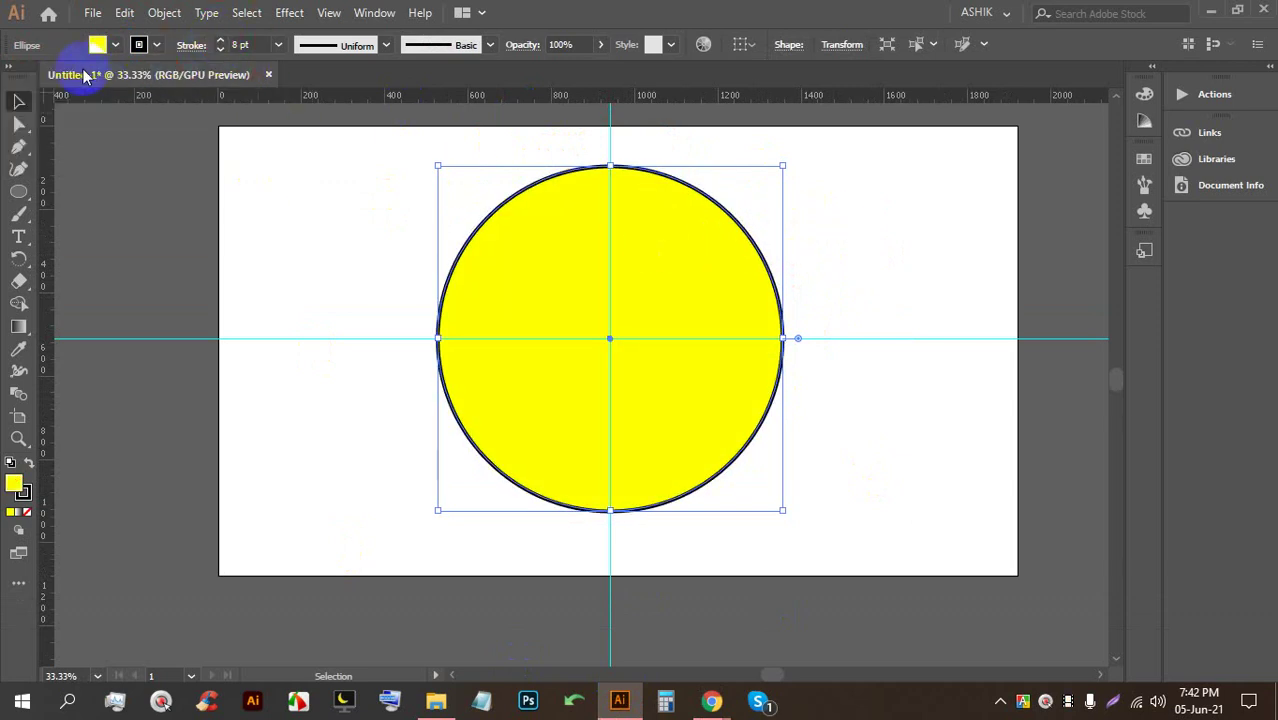
pyautogui.click(307, 200)
# Draw a small square over the vertical guide, just inside the circle's upper edge, with the Rectangle tool
pyautogui.scroll(3, 612, 167)
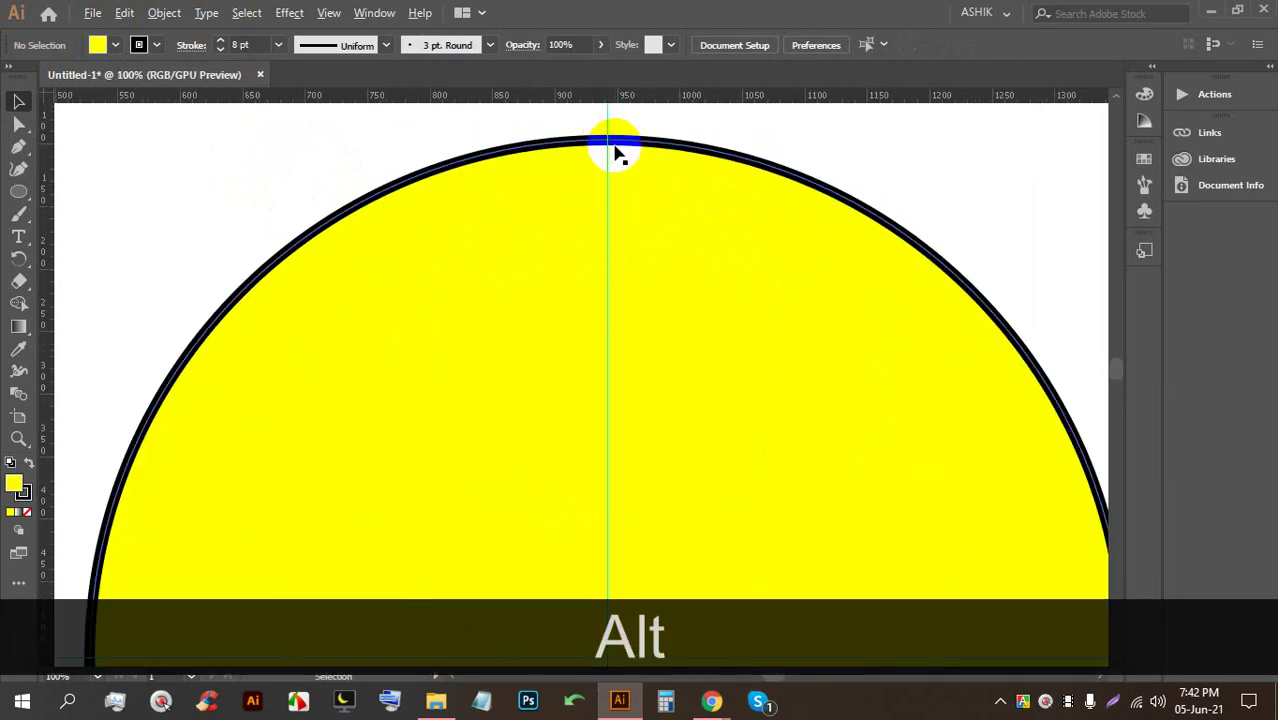
pyautogui.scroll(2, 615, 152)
pyautogui.moveTo(18, 188); pyautogui.dragTo(70, 189)
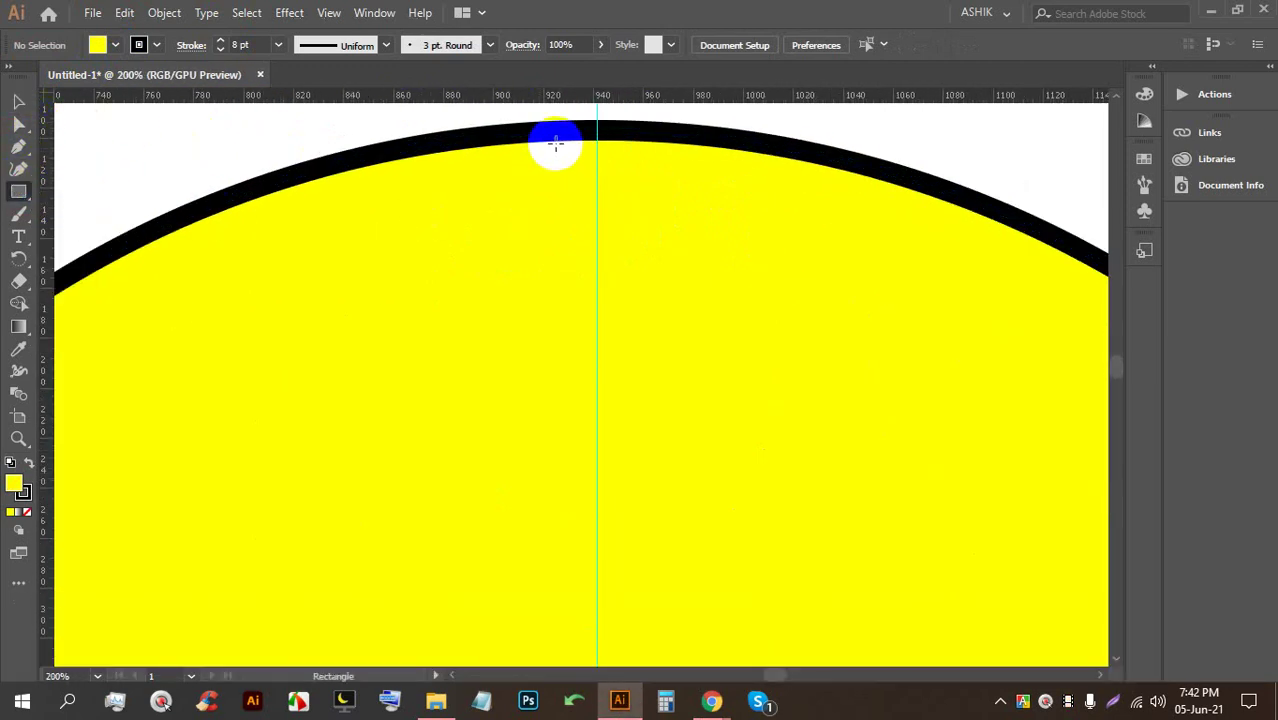
pyautogui.moveTo(554, 139); pyautogui.dragTo(636, 219)
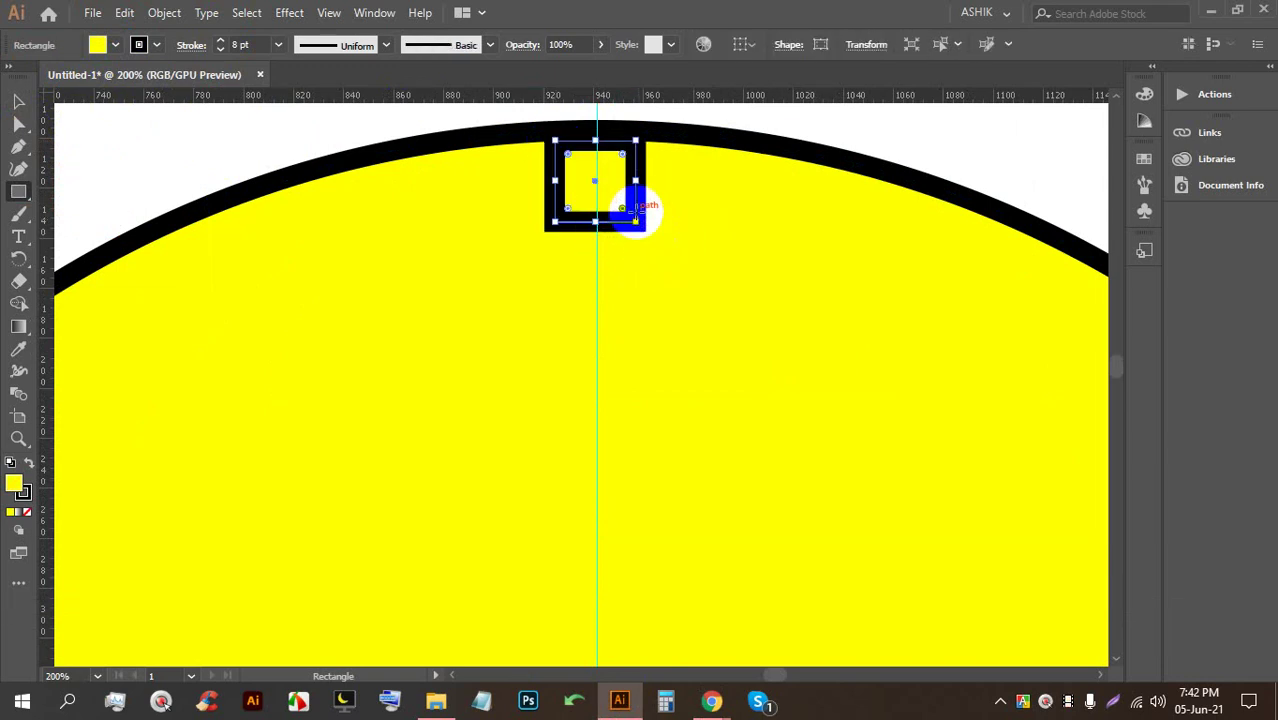
# Fill the small square with red and remove its stroke
pyautogui.click(115, 44)
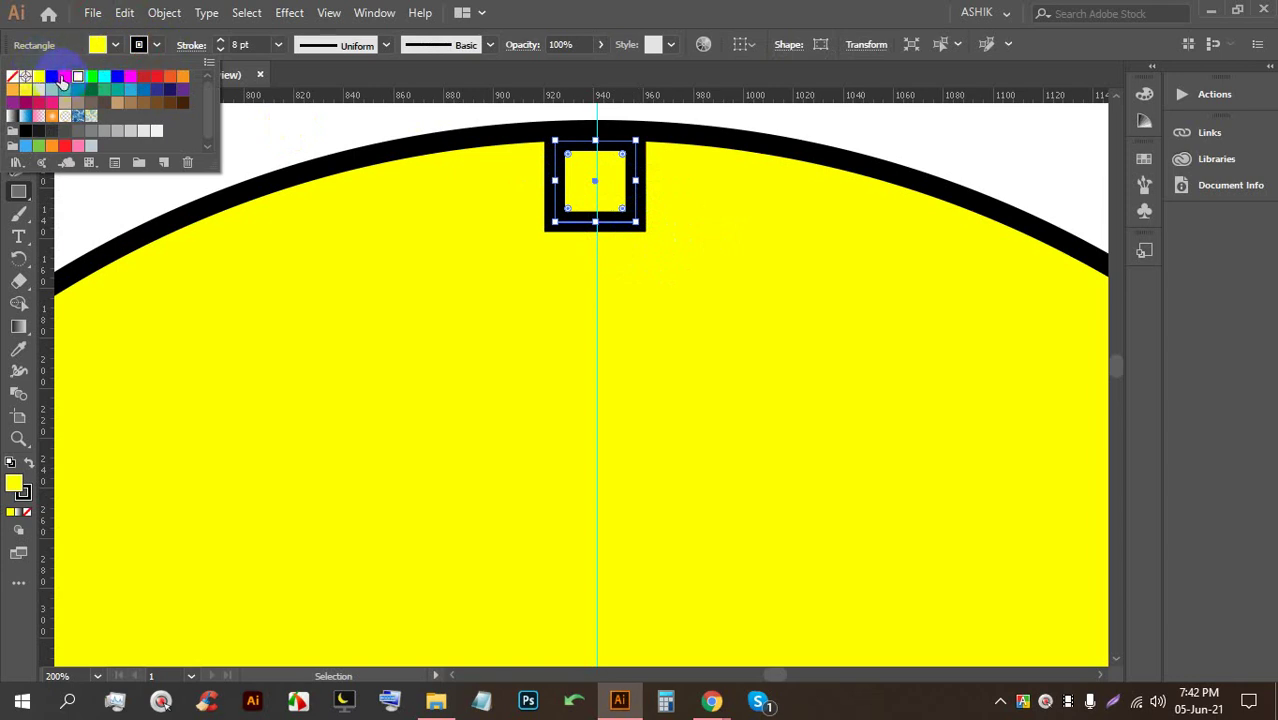
pyautogui.click(64, 77)
pyautogui.click(156, 46)
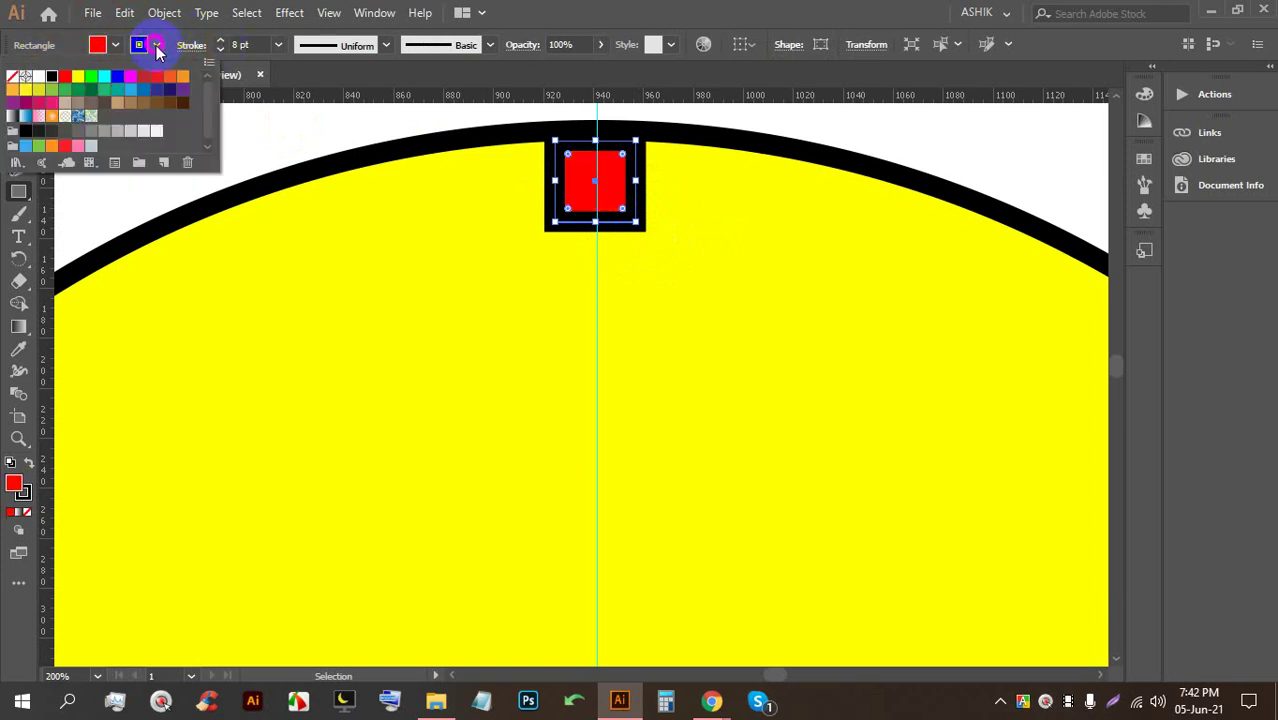
pyautogui.click(15, 78)
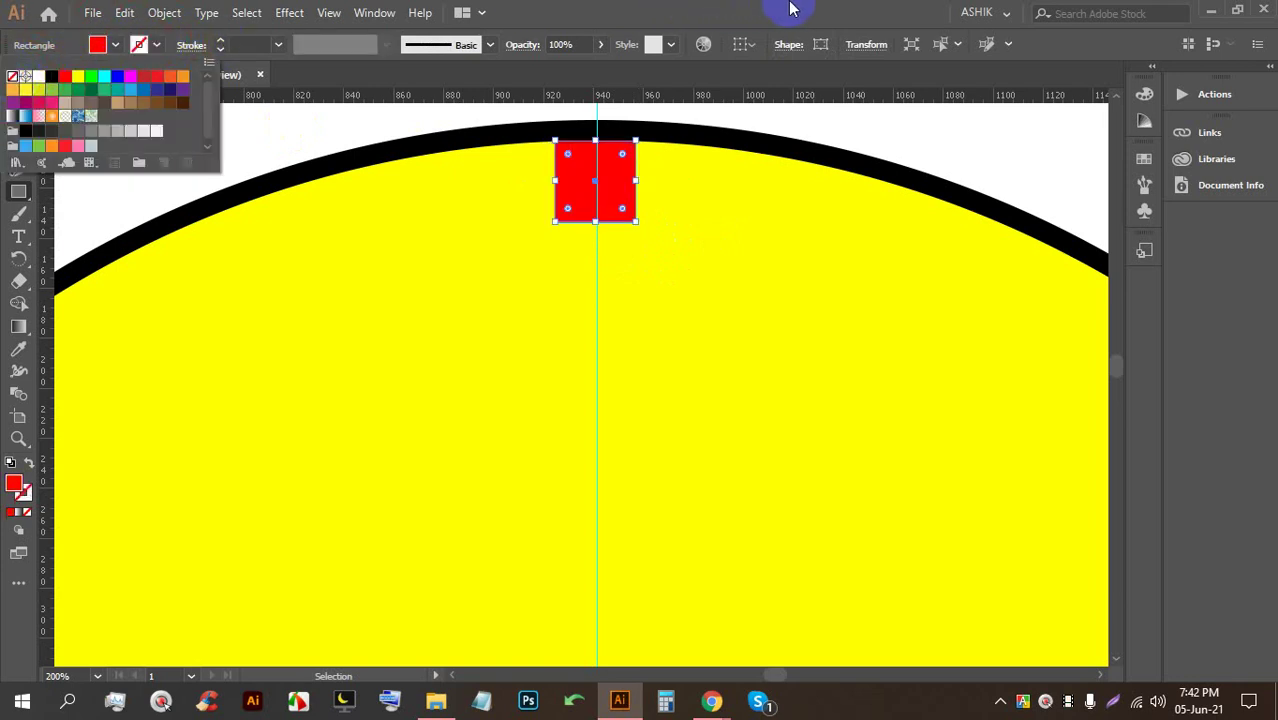
pyautogui.click(790, 8)
# Move the red square slightly so its center sits on the vertical guide
pyautogui.click(20, 106)
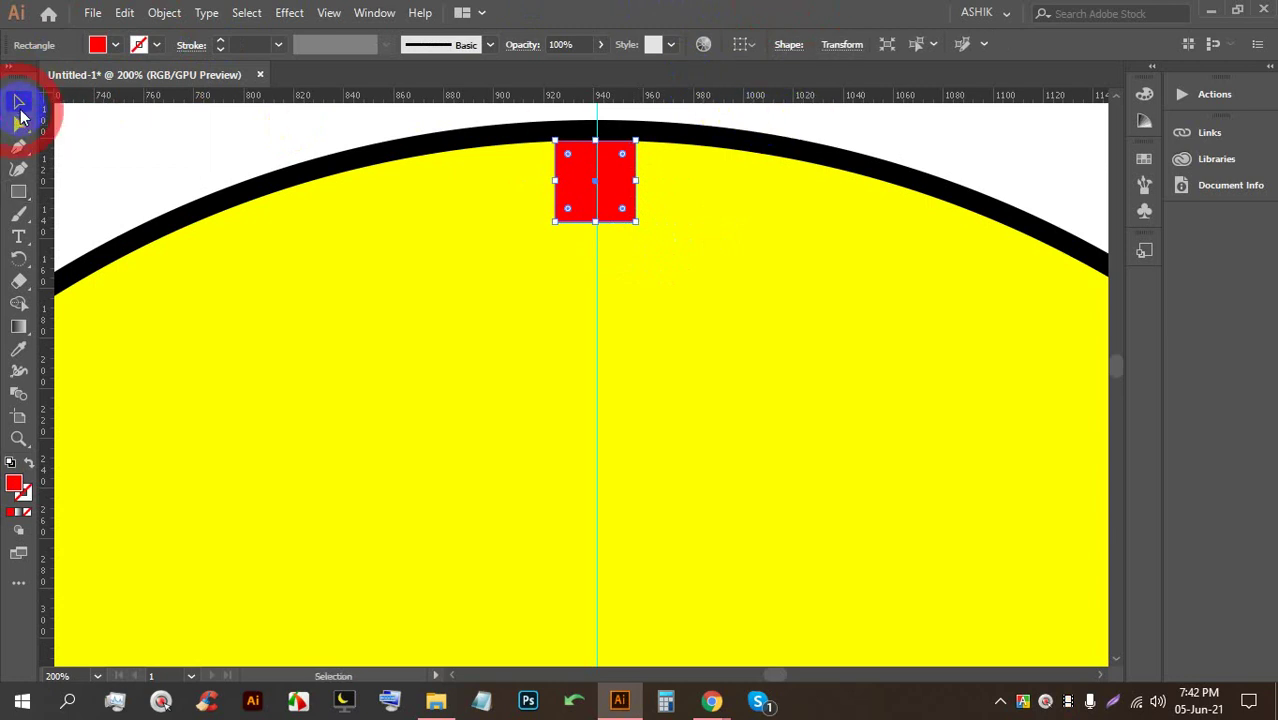
pyautogui.click(177, 134)
pyautogui.keyDown('alt'); pyautogui.scroll(3, 571, 134); pyautogui.keyUp('alt')
pyautogui.click(614, 160)
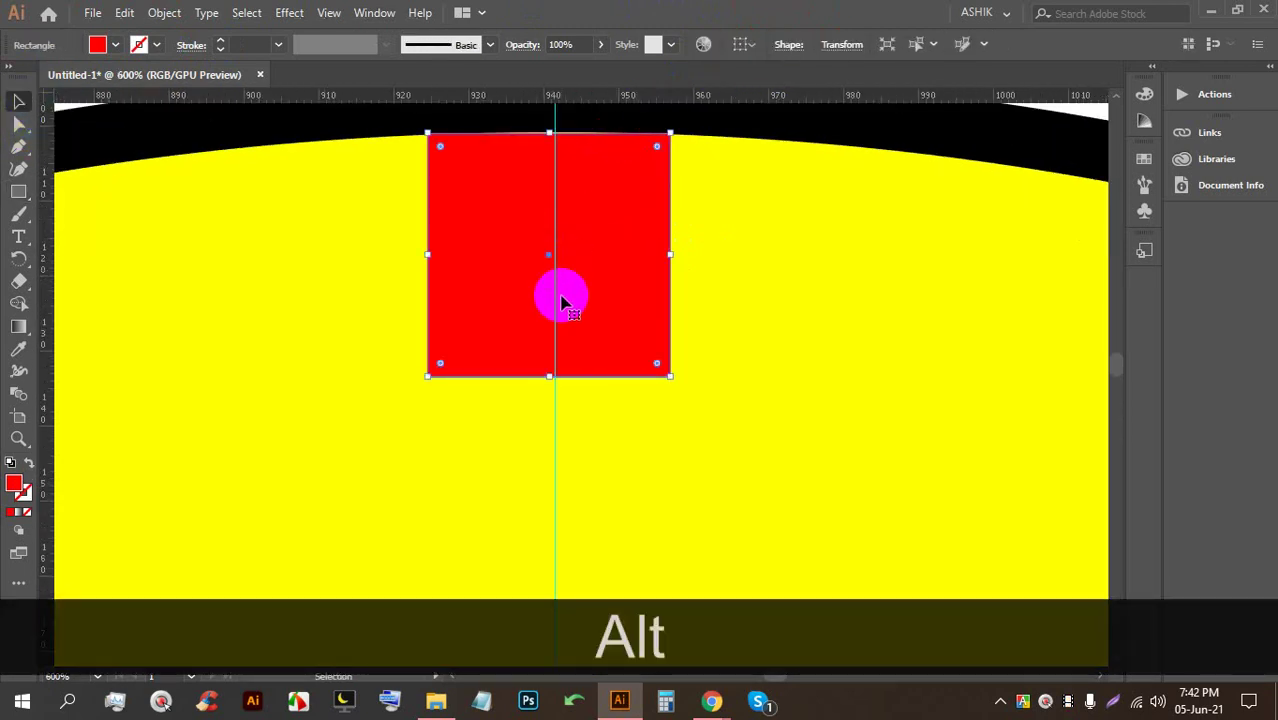
pyautogui.moveTo(562, 271); pyautogui.dragTo(558, 266)
pyautogui.keyDown('alt'); pyautogui.scroll(2, 558, 265); pyautogui.keyUp('alt')
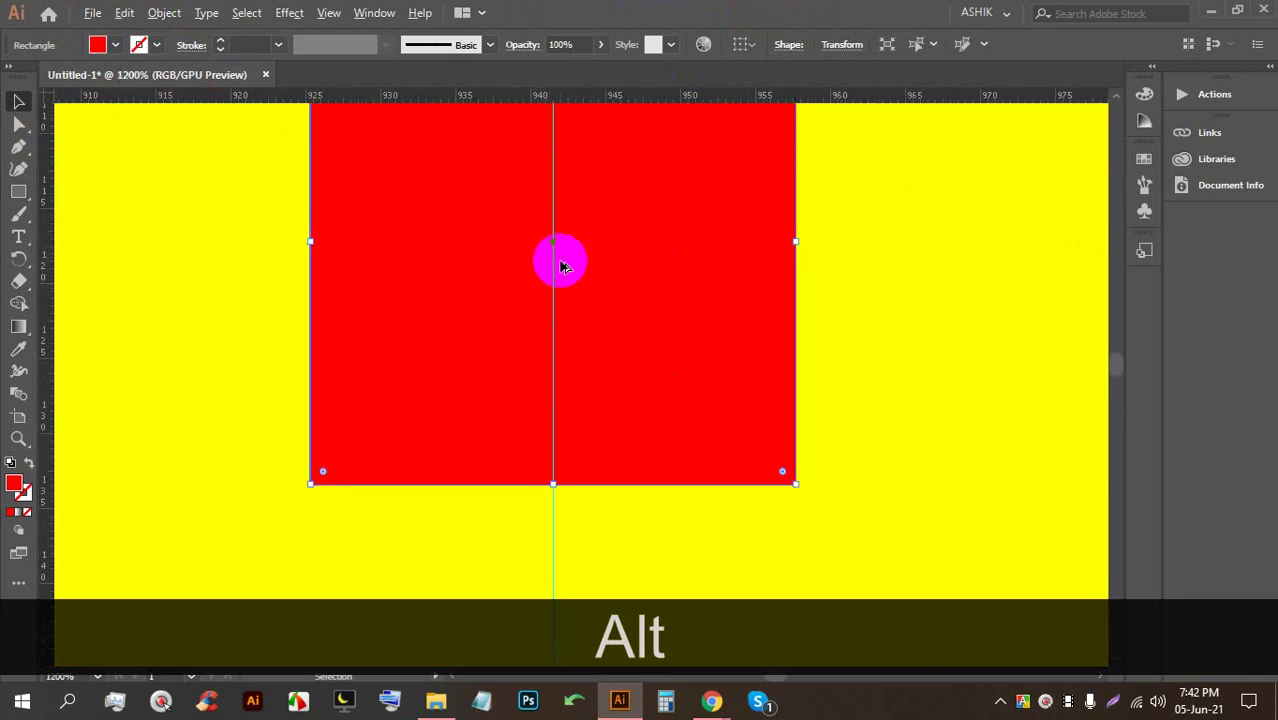
# Turn Snap to Pixel on and back off
pyautogui.click(328, 13)
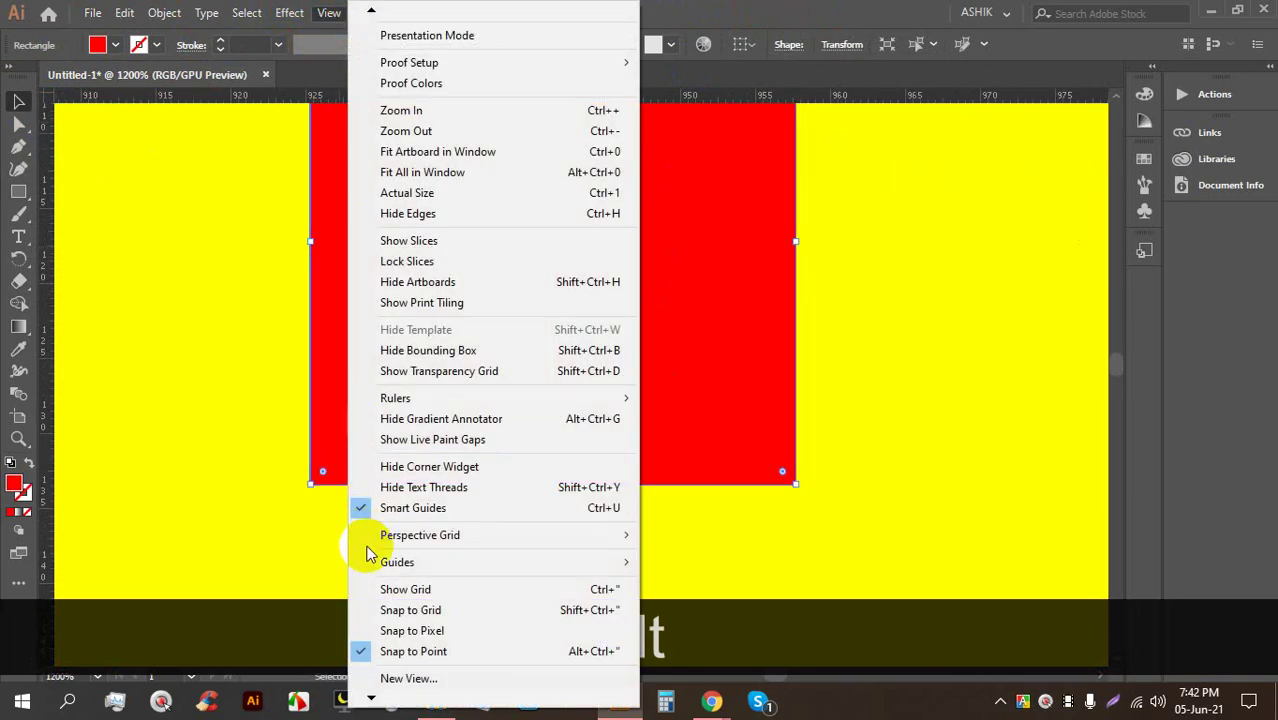
pyautogui.click(366, 631)
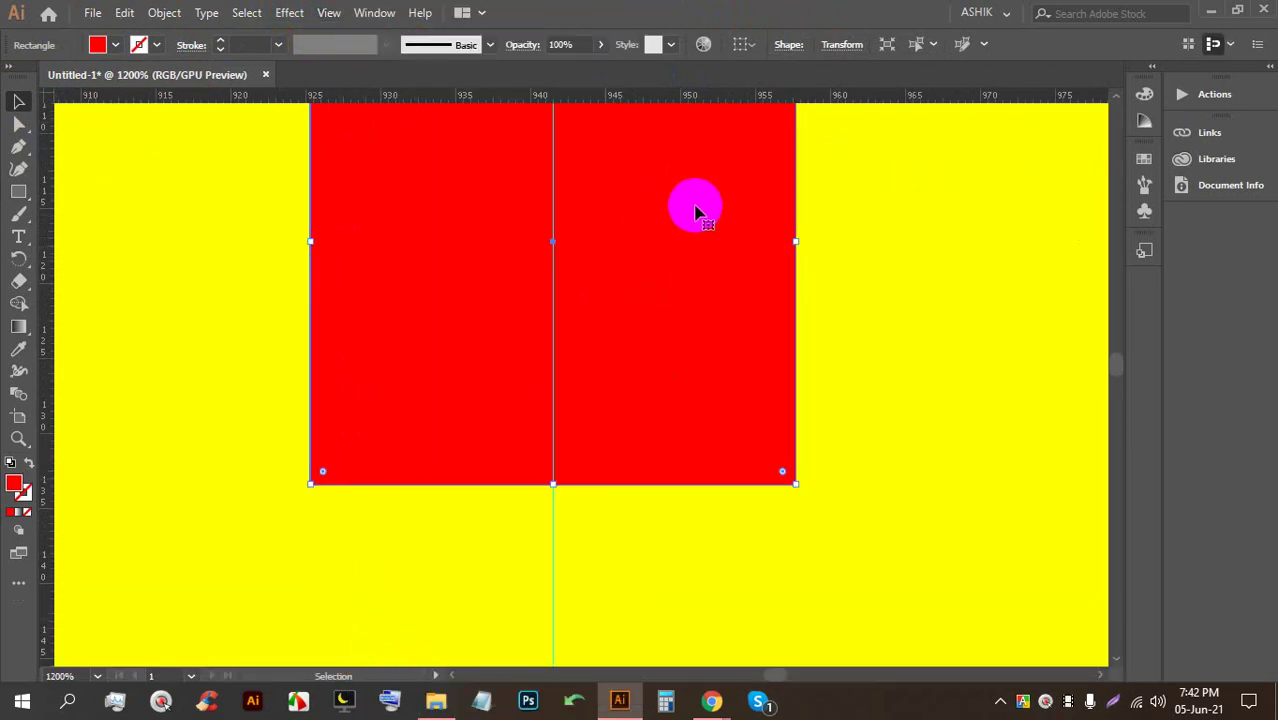
pyautogui.click(328, 13)
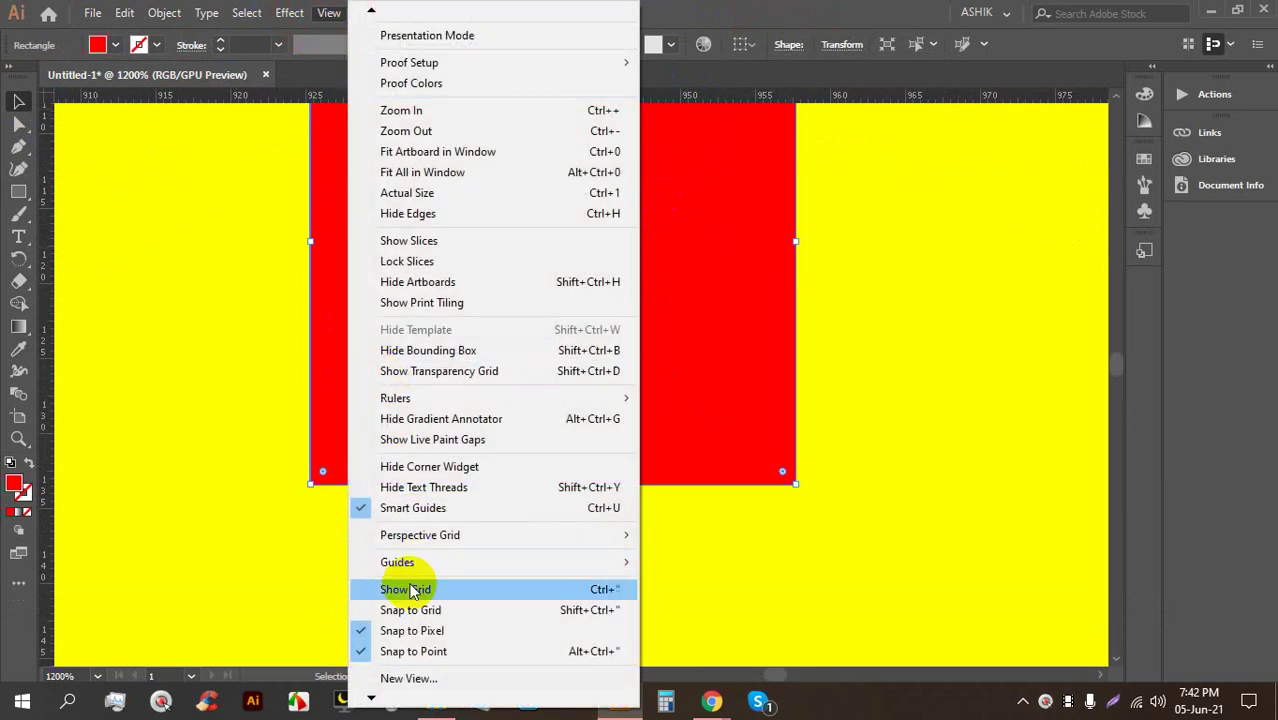
pyautogui.click(362, 631)
# Select the red square at the circle's upper edge and activate the Rotate tool
pyautogui.scroll(-10, 400, 300)
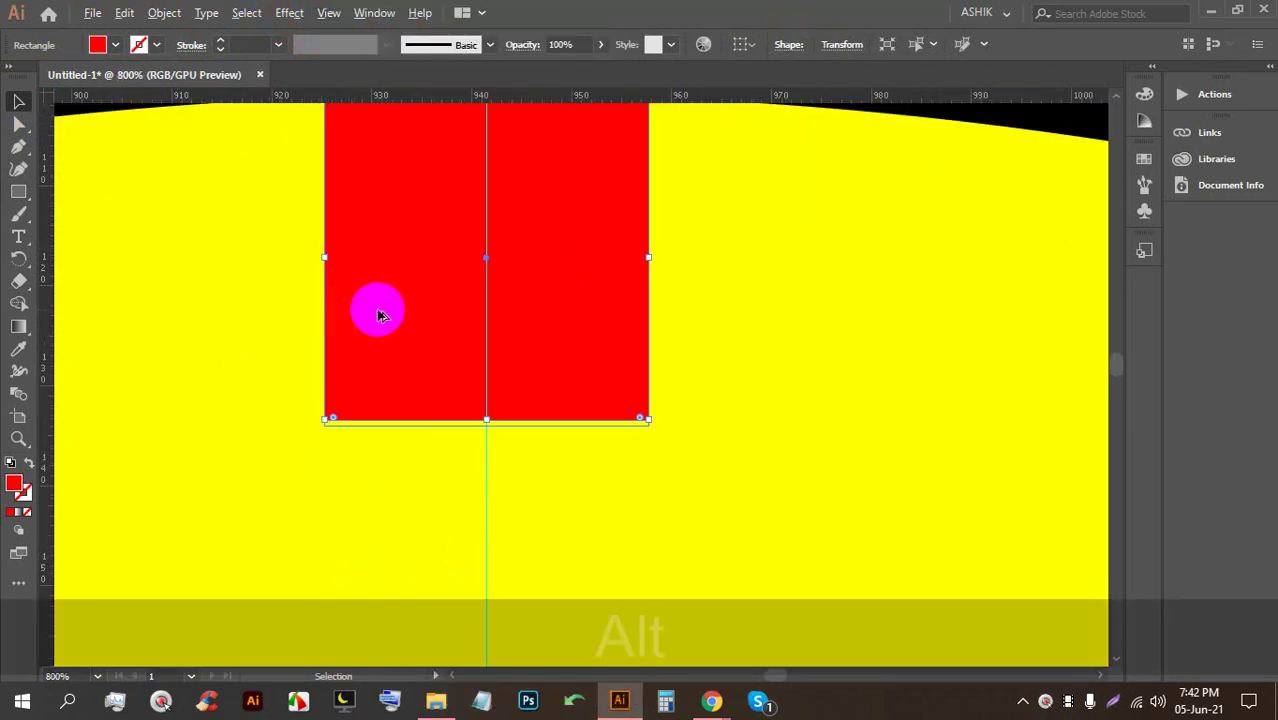
pyautogui.scroll(-2, 509, 188)
pyautogui.click(736, 205)
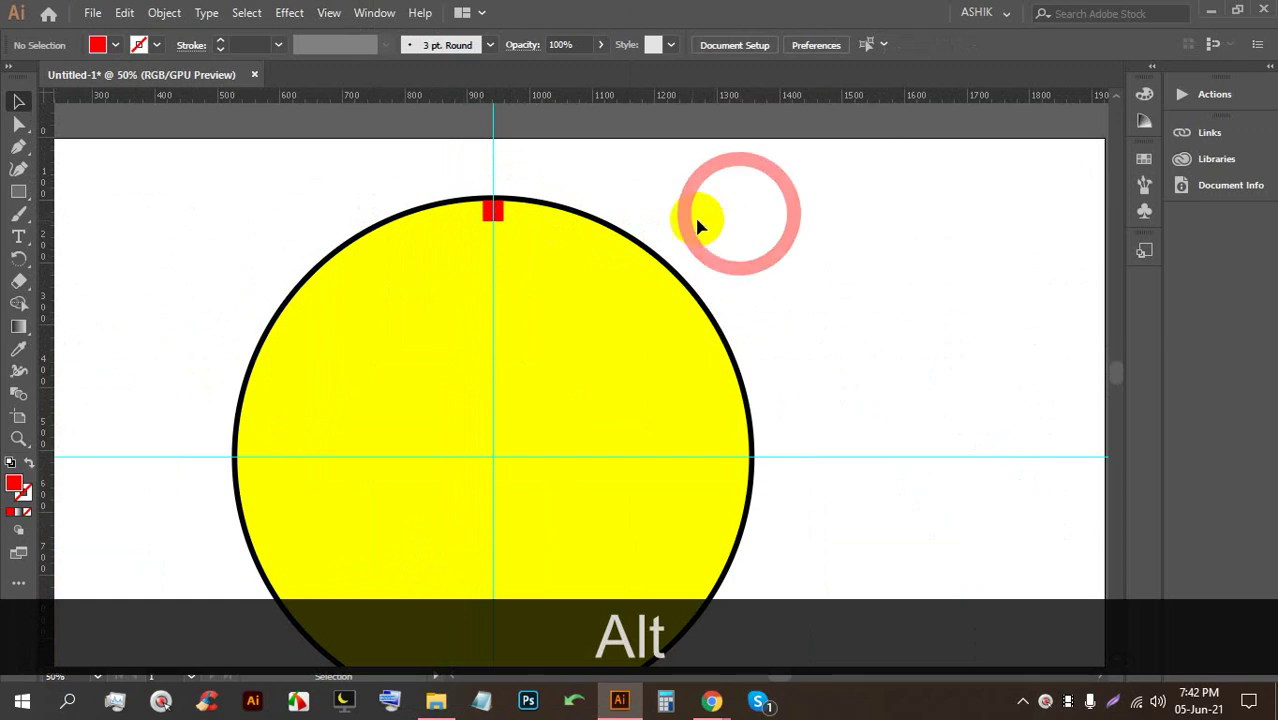
pyautogui.scroll(-2, 702, 151)
pyautogui.scroll(1, 530, 272)
pyautogui.scroll(2, 579, 171)
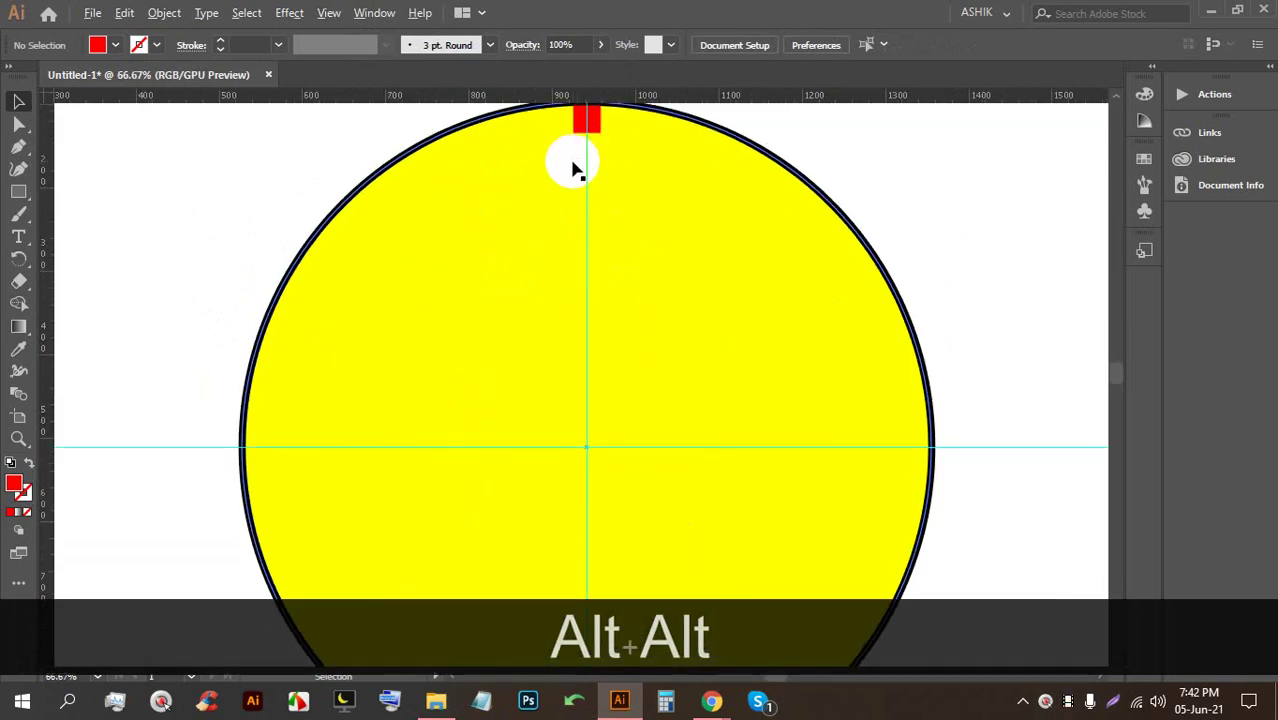
pyautogui.scroll(-1, 585, 158)
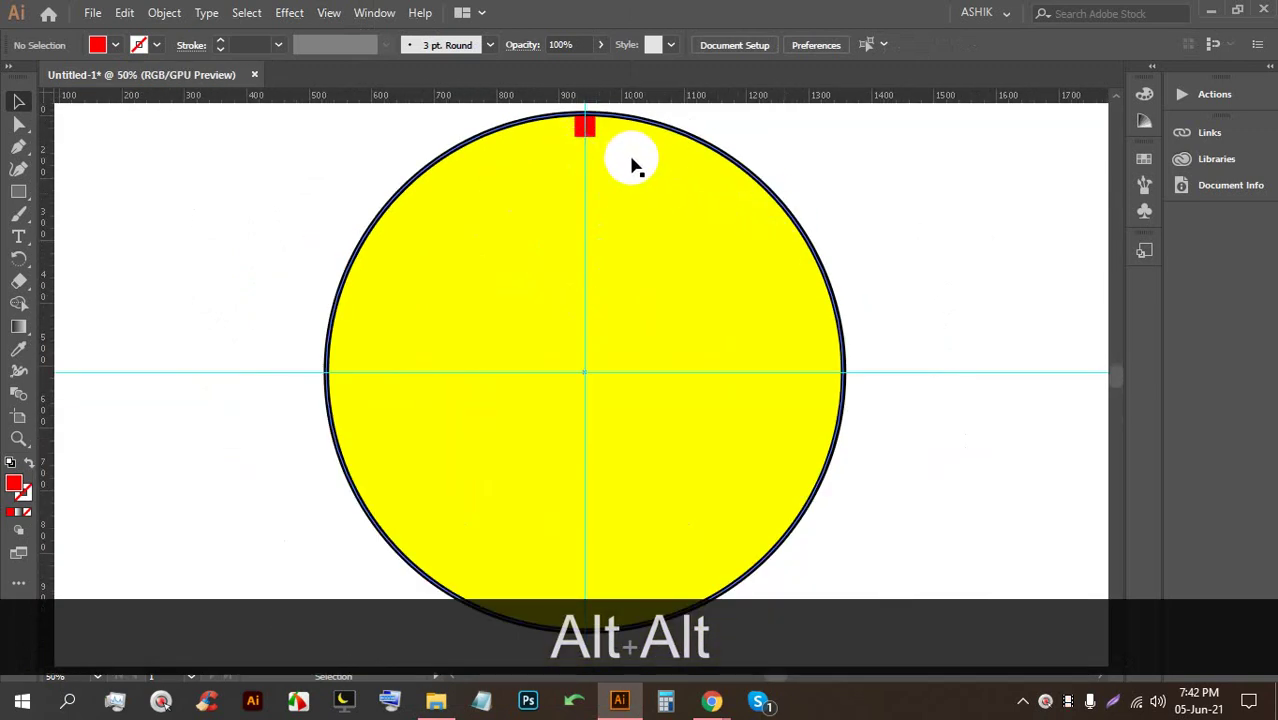
pyautogui.click(592, 137)
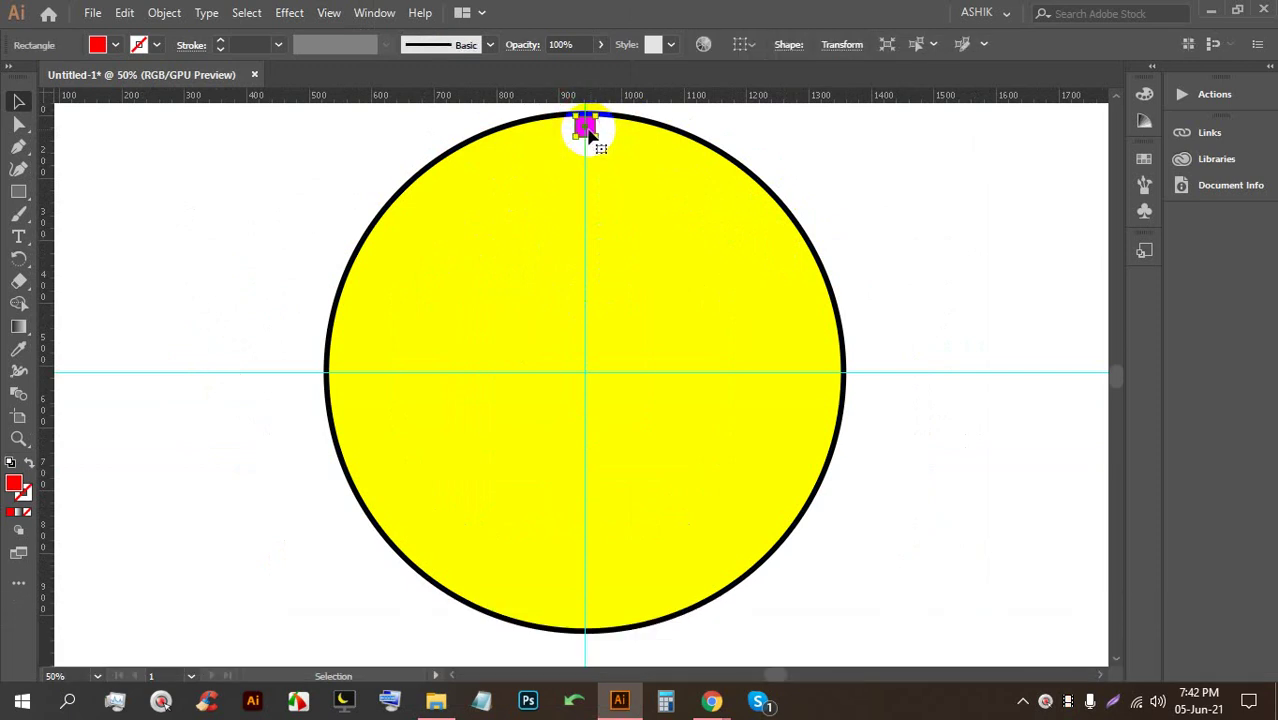
pyautogui.moveTo(25, 263); pyautogui.dragTo(114, 257)
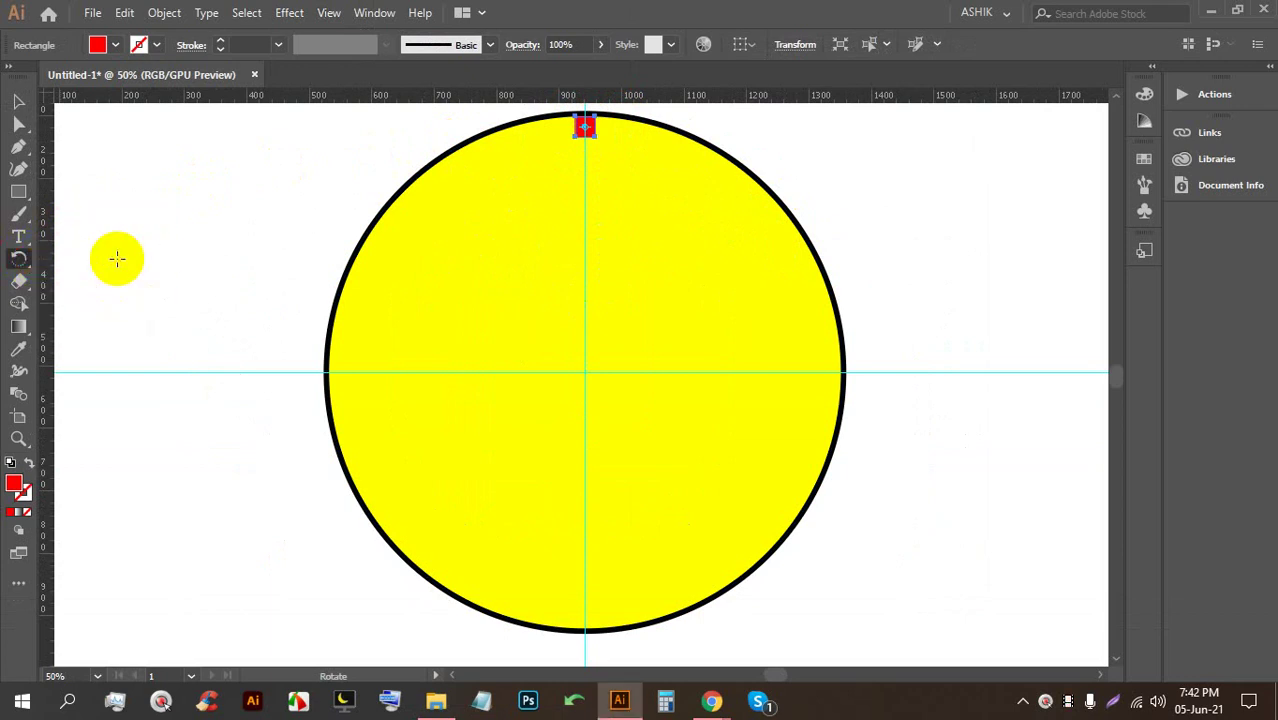
# Set the square's rotation pivot at the circle's center, opening the Rotate options, and enable the preview
pyautogui.press('alt')
pyautogui.keyDown('alt'); pyautogui.scroll(6, 585, 125); pyautogui.keyUp('alt')
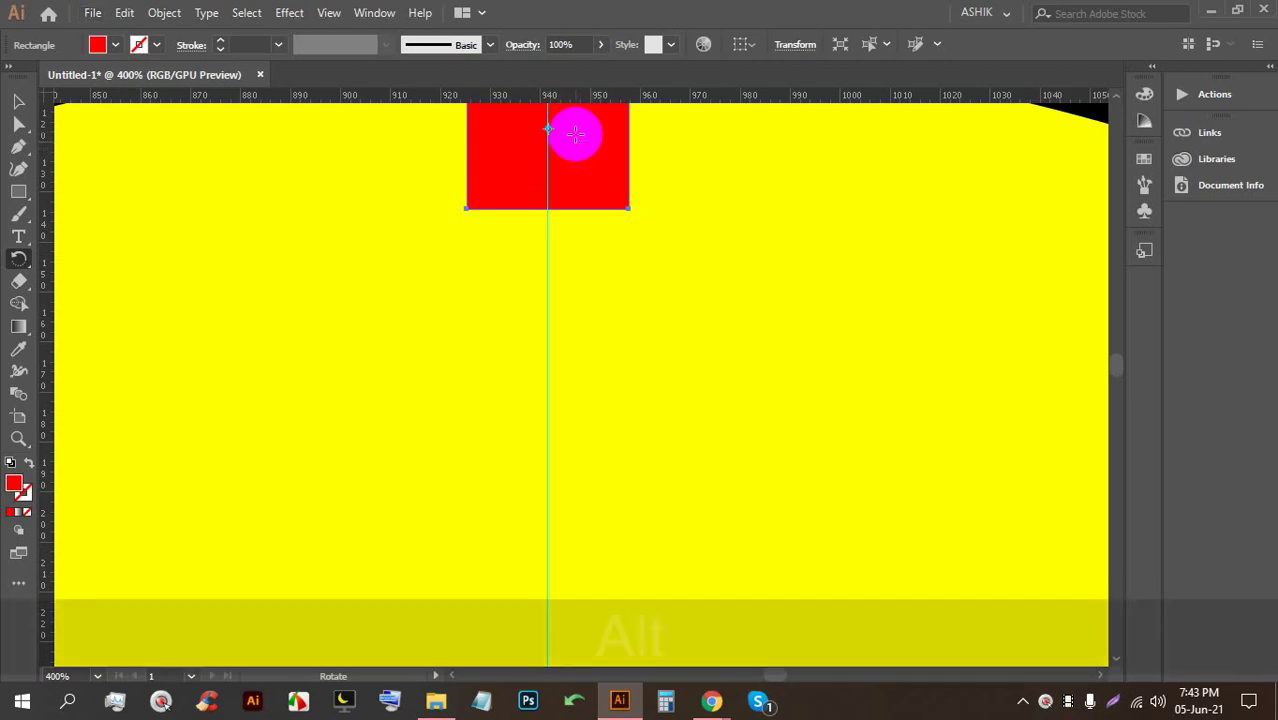
pyautogui.scroll(-4, 575, 145)
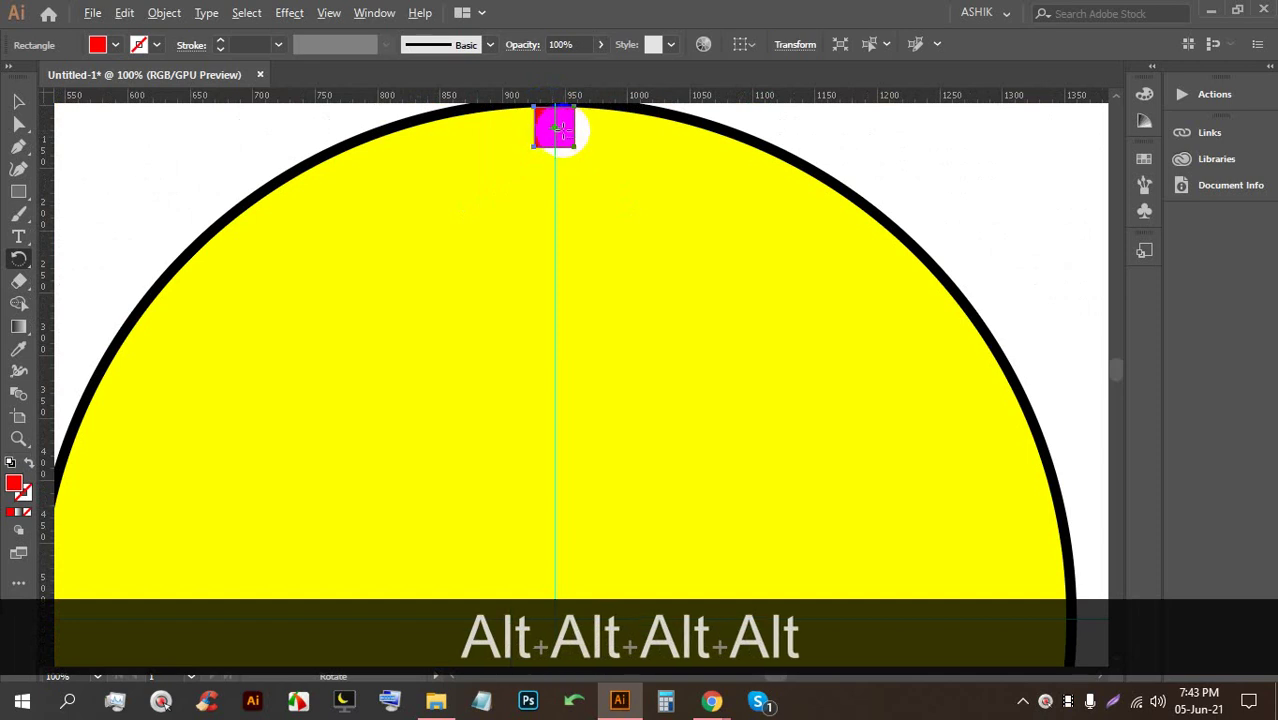
pyautogui.scroll(-1, 555, 128)
pyautogui.moveTo(559, 126); pyautogui.dragTo(560, 453)
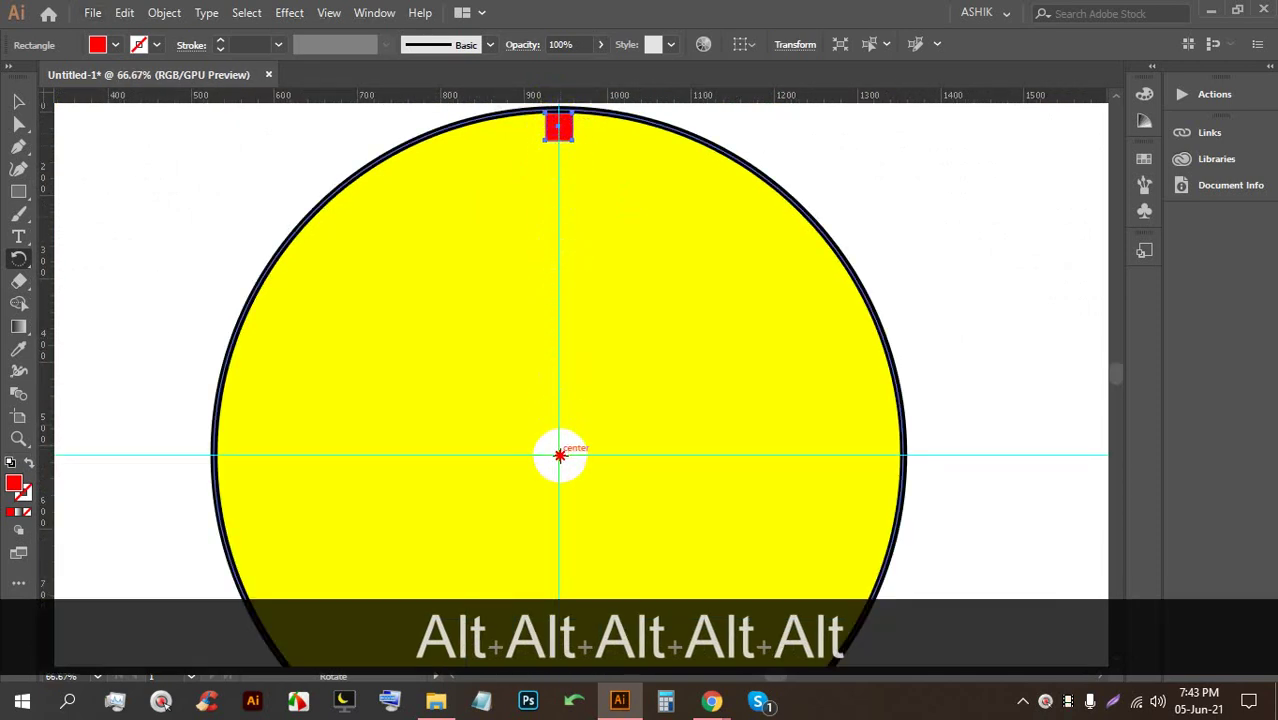
pyautogui.keyDown('alt'); pyautogui.click(557, 455); pyautogui.keyUp('alt')
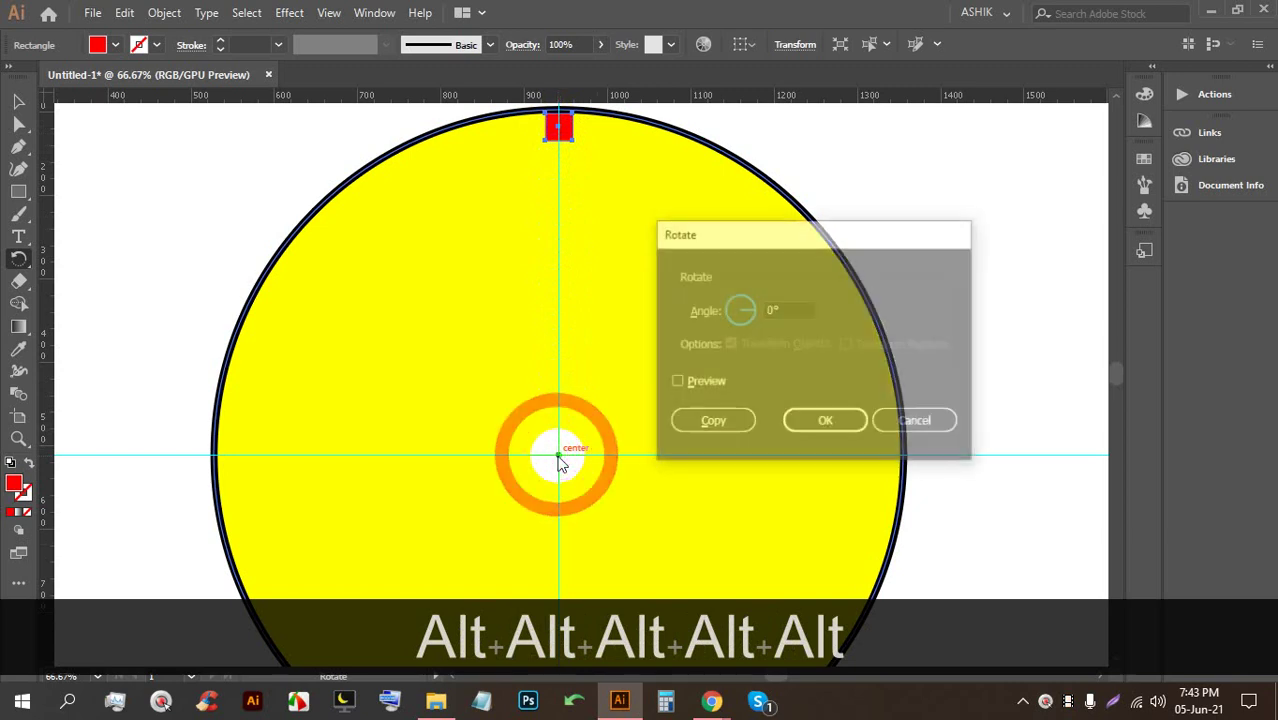
pyautogui.moveTo(724, 243); pyautogui.dragTo(912, 150)
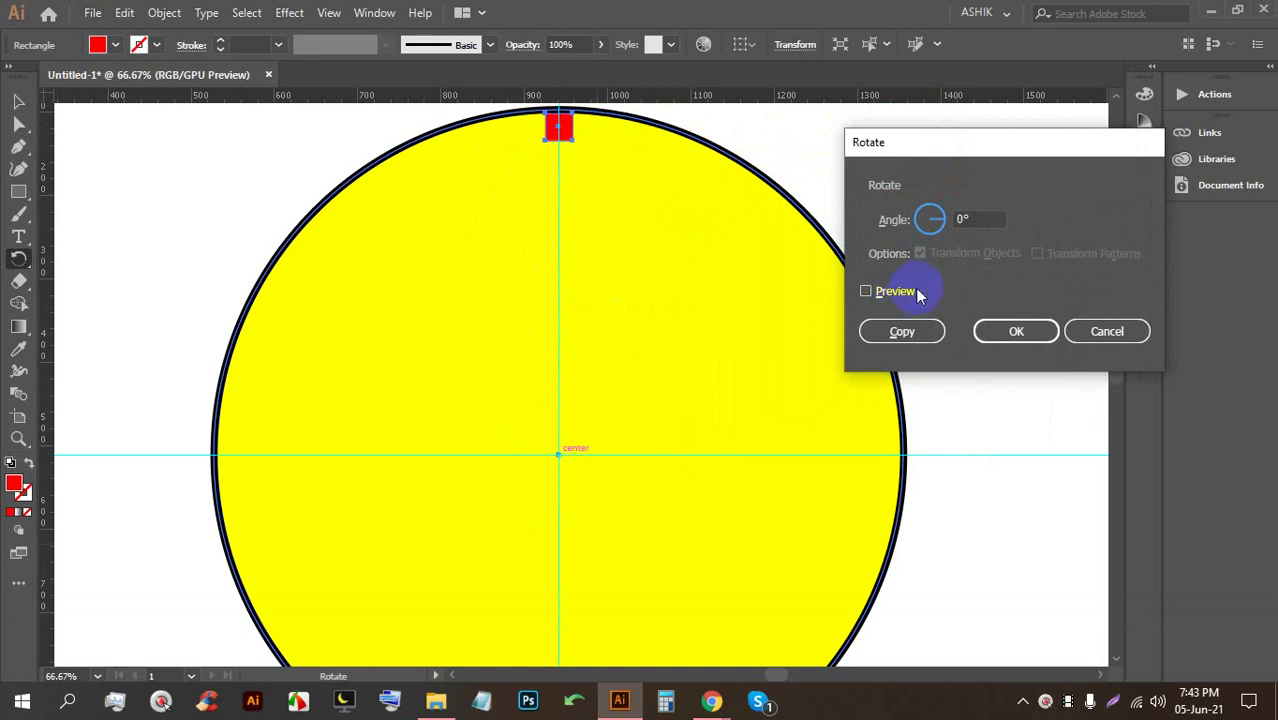
pyautogui.click(866, 291)
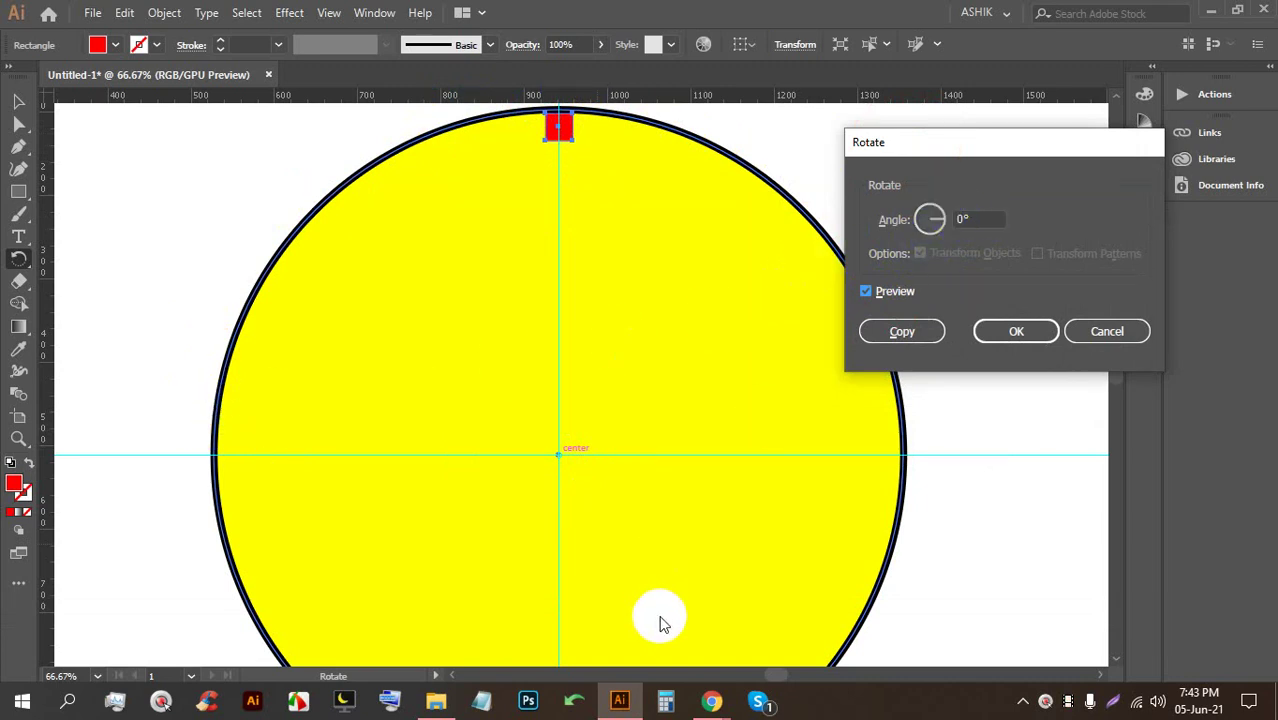
# Switch to Calculator, divide 360 by 12 to get the rotation angle, and close Calculator
pyautogui.click(665, 703)
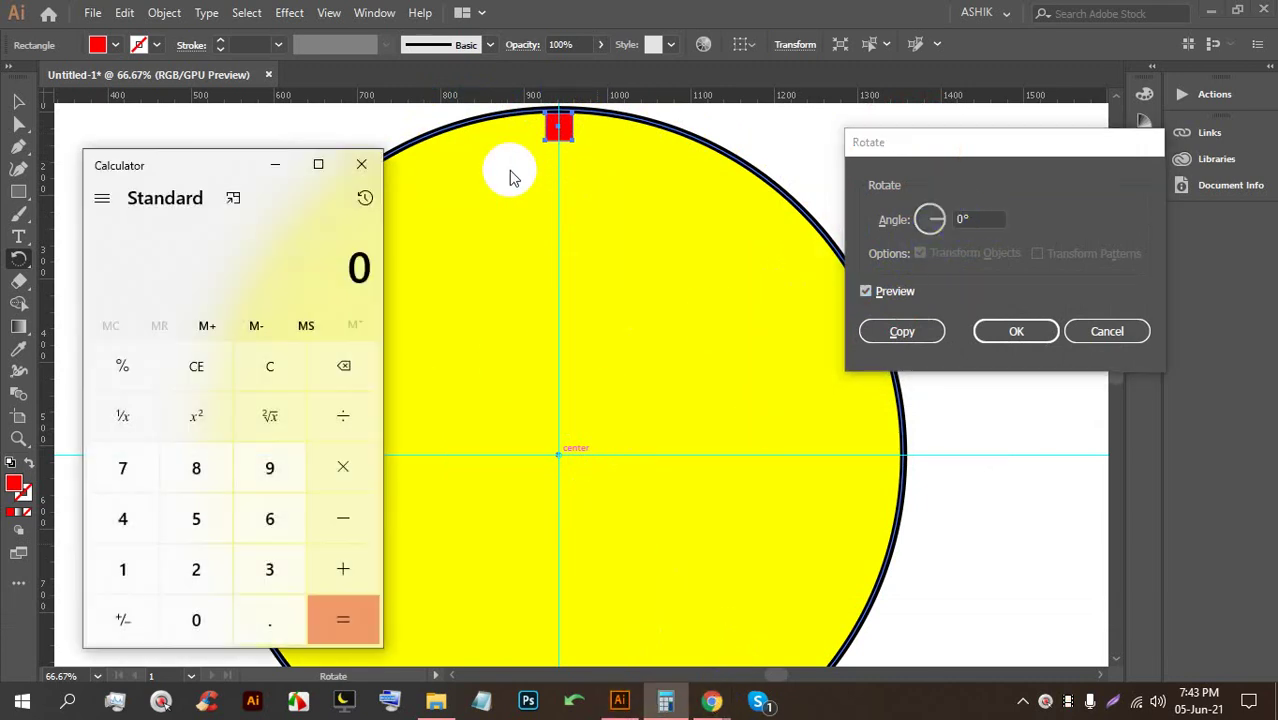
pyautogui.moveTo(262, 175); pyautogui.dragTo(334, 120)
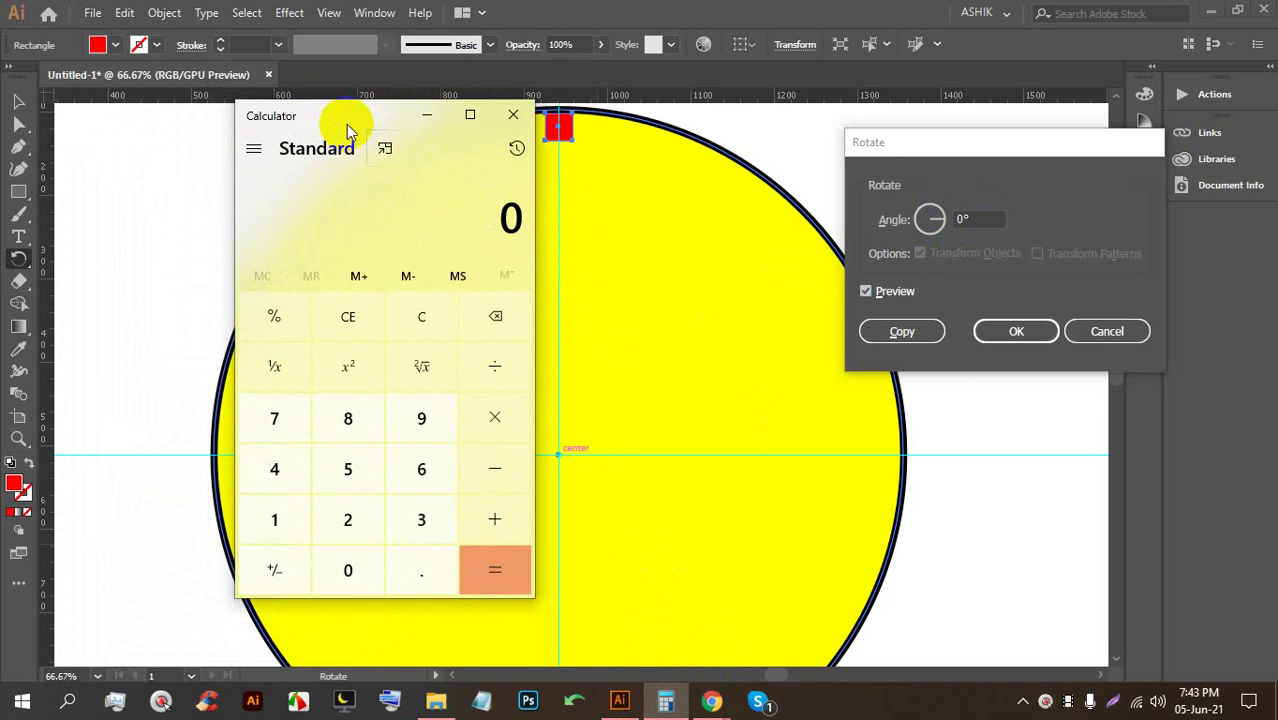
pyautogui.moveTo(352, 120); pyautogui.dragTo(245, 86)
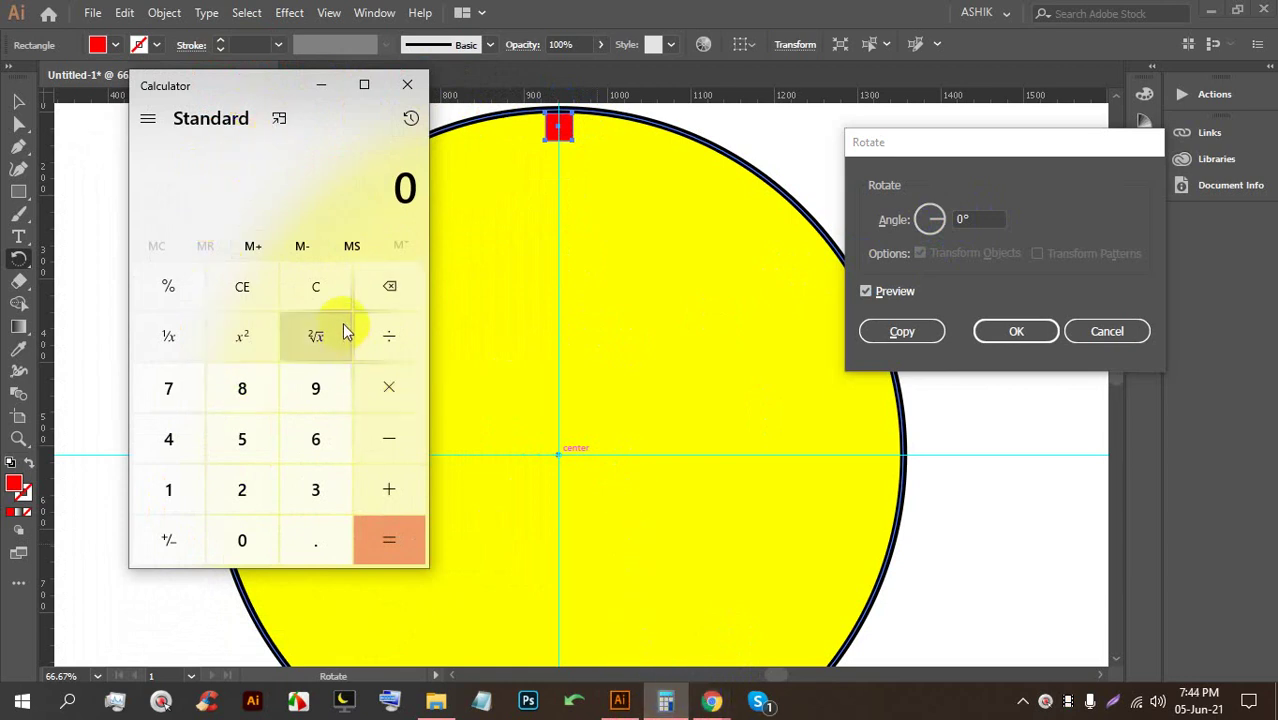
pyautogui.click(318, 489)
pyautogui.click(320, 439)
pyautogui.click(245, 542)
pyautogui.click(394, 350)
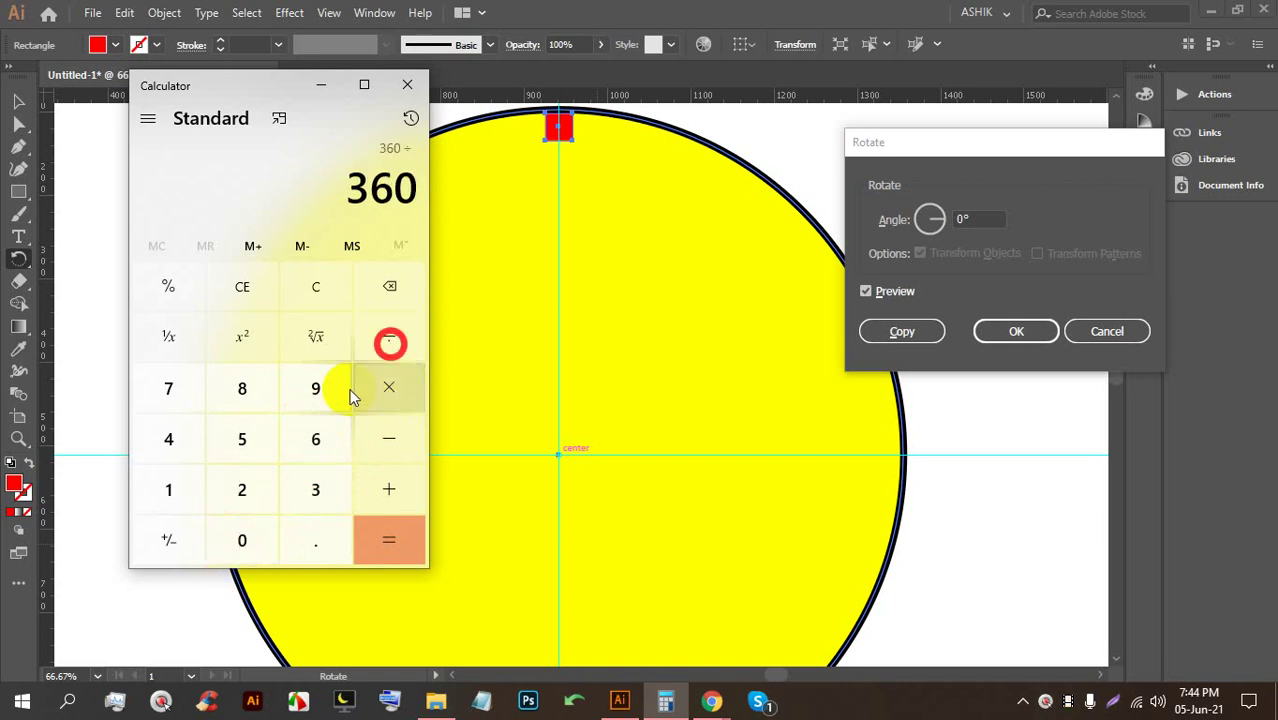
pyautogui.click(169, 489)
pyautogui.click(241, 489)
pyautogui.click(390, 545)
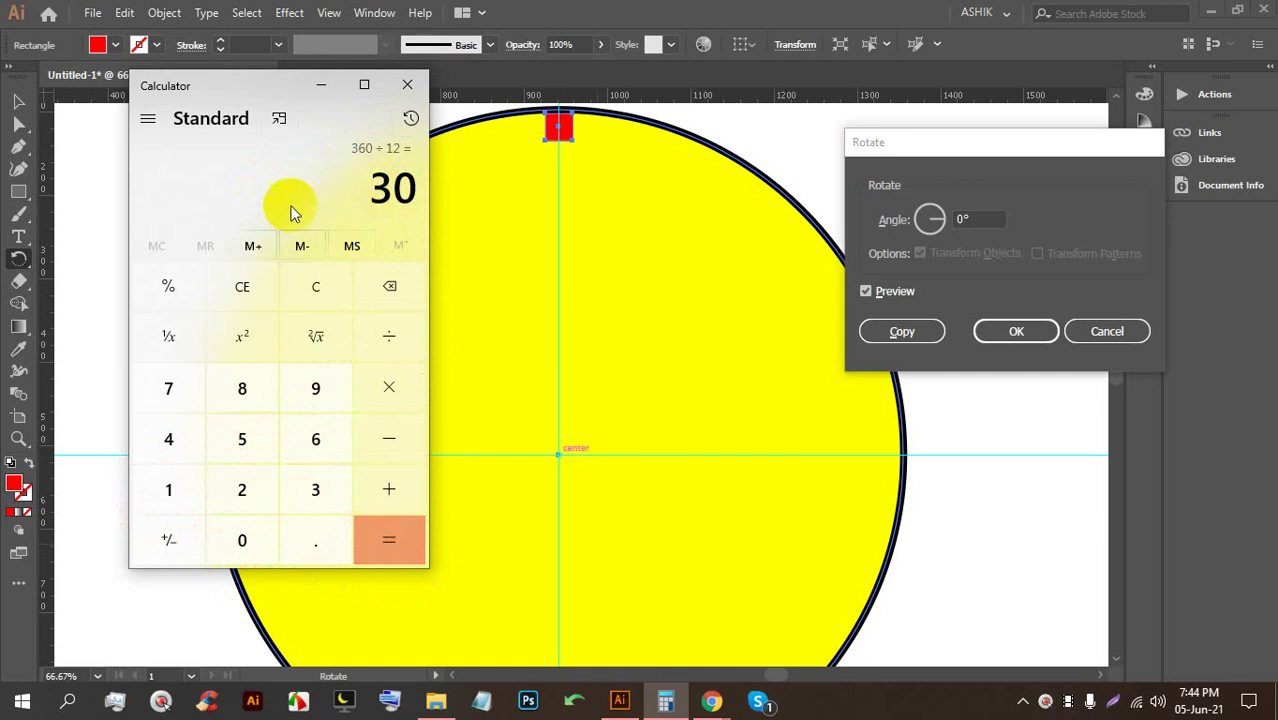
pyautogui.click(407, 84)
# Rotate the red square by 30° around the circle's center without making a copy
pyautogui.click(958, 218)
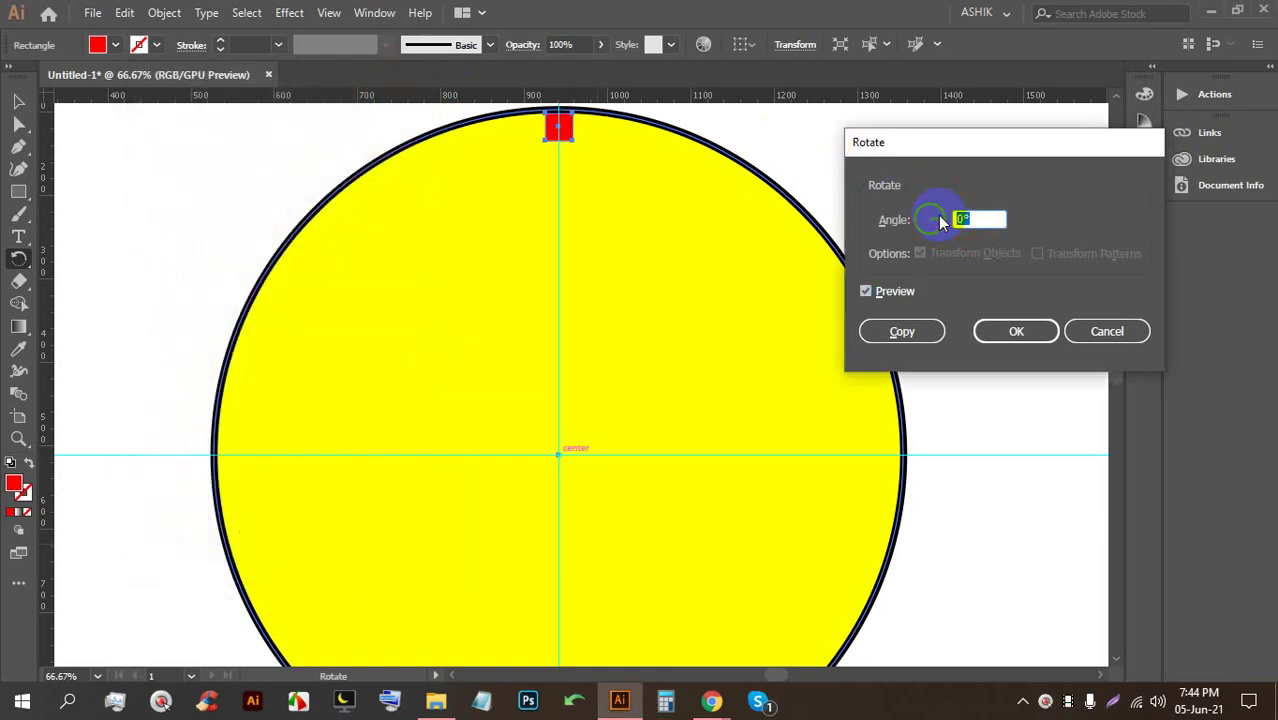
pyautogui.write('30')
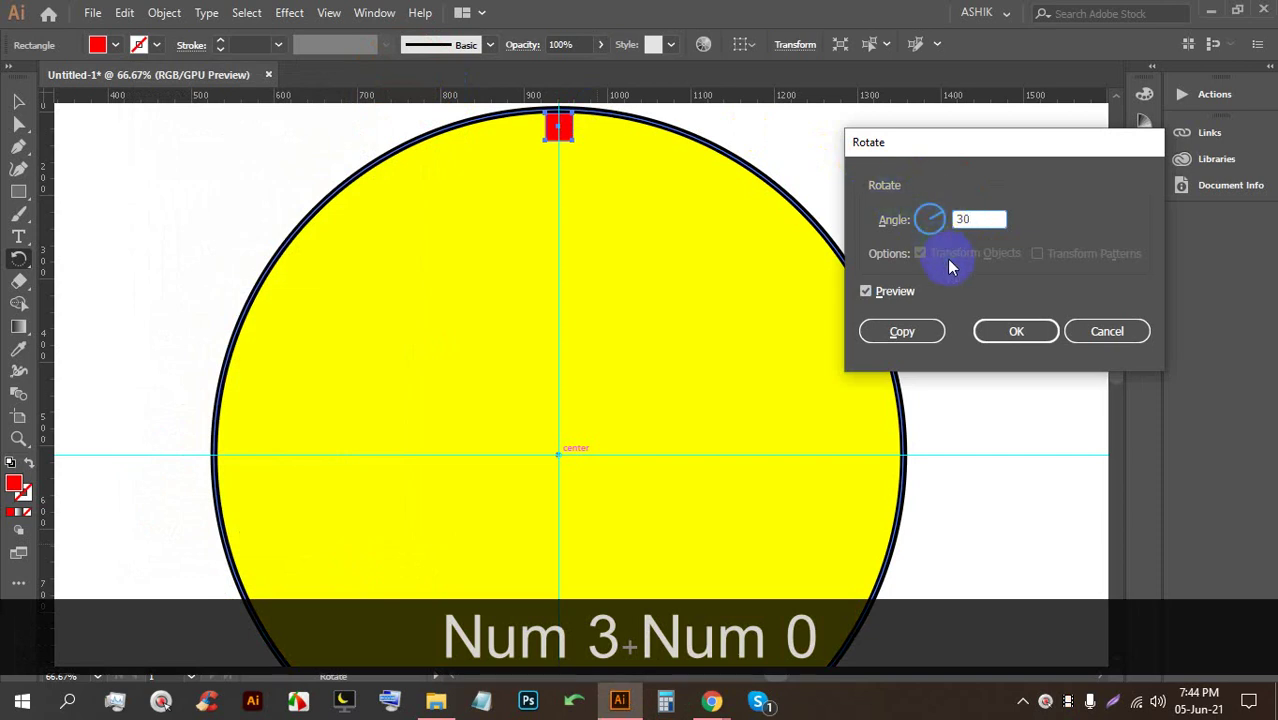
pyautogui.click(1010, 333)
pyautogui.click(1010, 333)
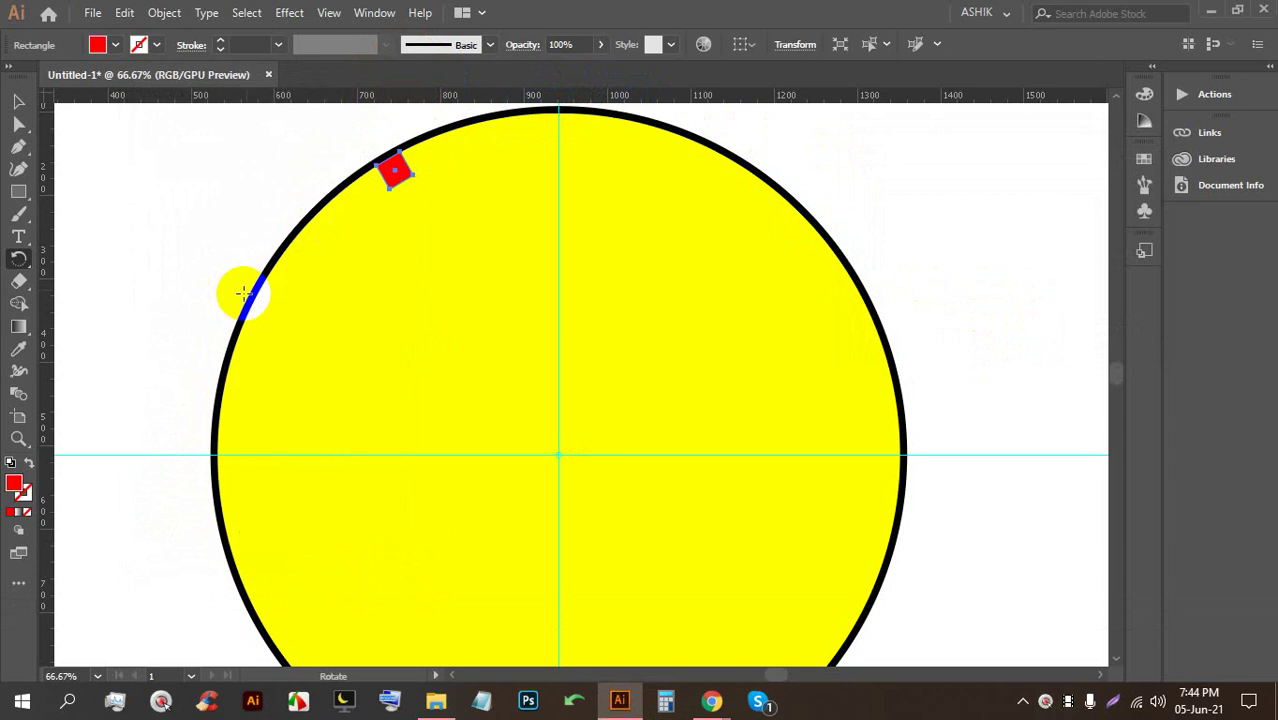
# Repeat the 30° rotation of the red square around the circle's center until it returns to the circle's upper edge
pyautogui.press('ctrl')
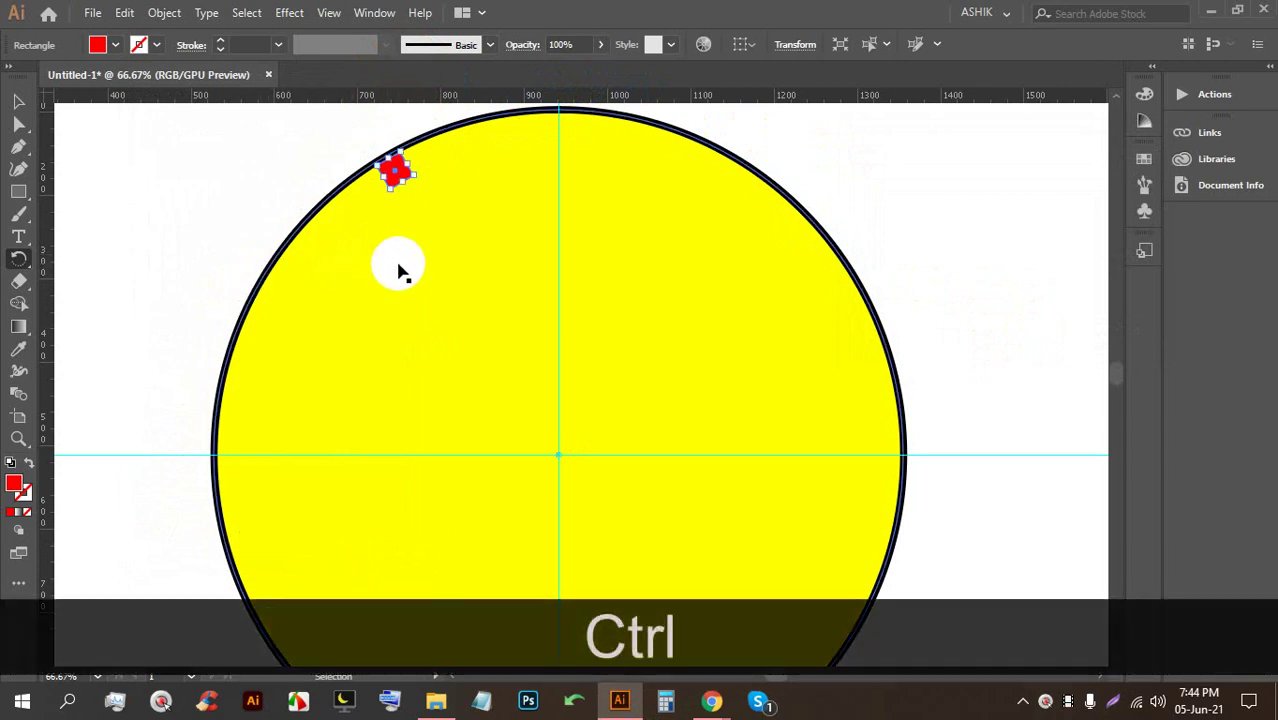
pyautogui.hotkey('ctrl', 'd')
pyautogui.hotkey('ctrl', 'd')
pyautogui.hotkey('ctrl', 'd')
pyautogui.hotkey('ctrl', 'd')
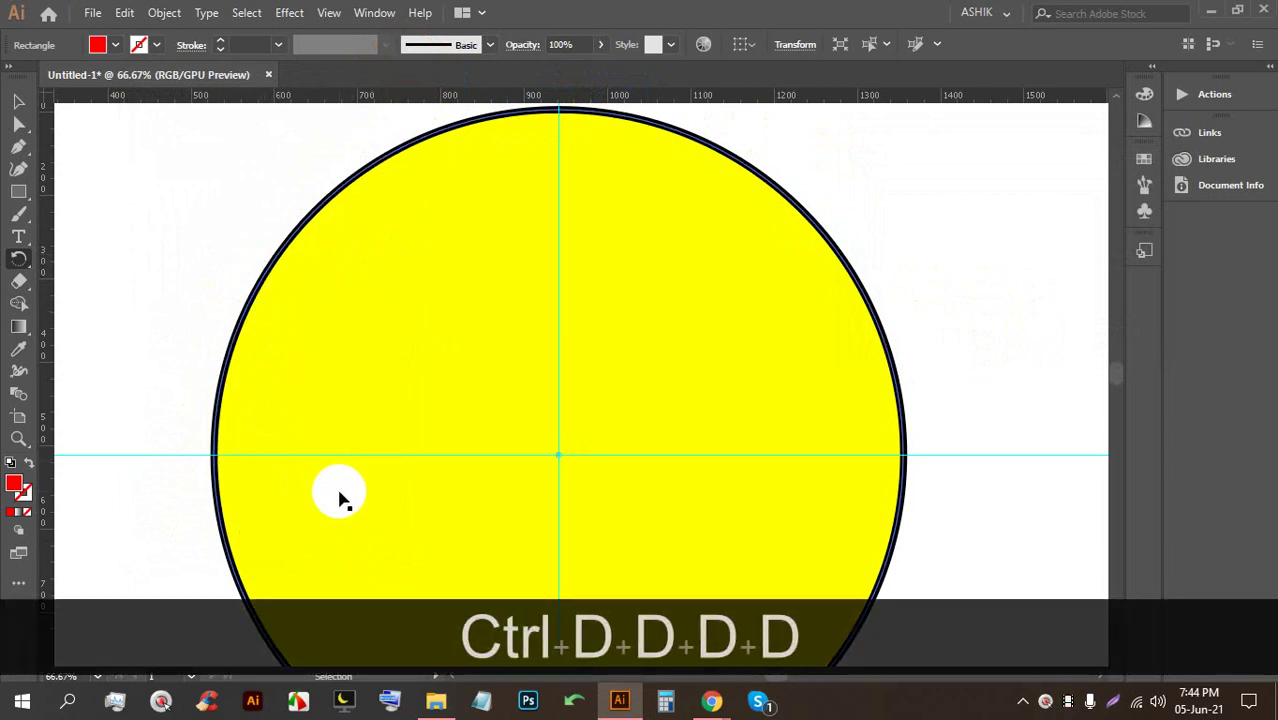
pyautogui.hotkey('ctrl', 'd')
pyautogui.hotkey('ctrl', 'd')
pyautogui.hotkey('ctrl', 'd')
pyautogui.hotkey('ctrl', 'd')
pyautogui.hotkey('ctrl', 'd')
pyautogui.hotkey('ctrl', 'd')
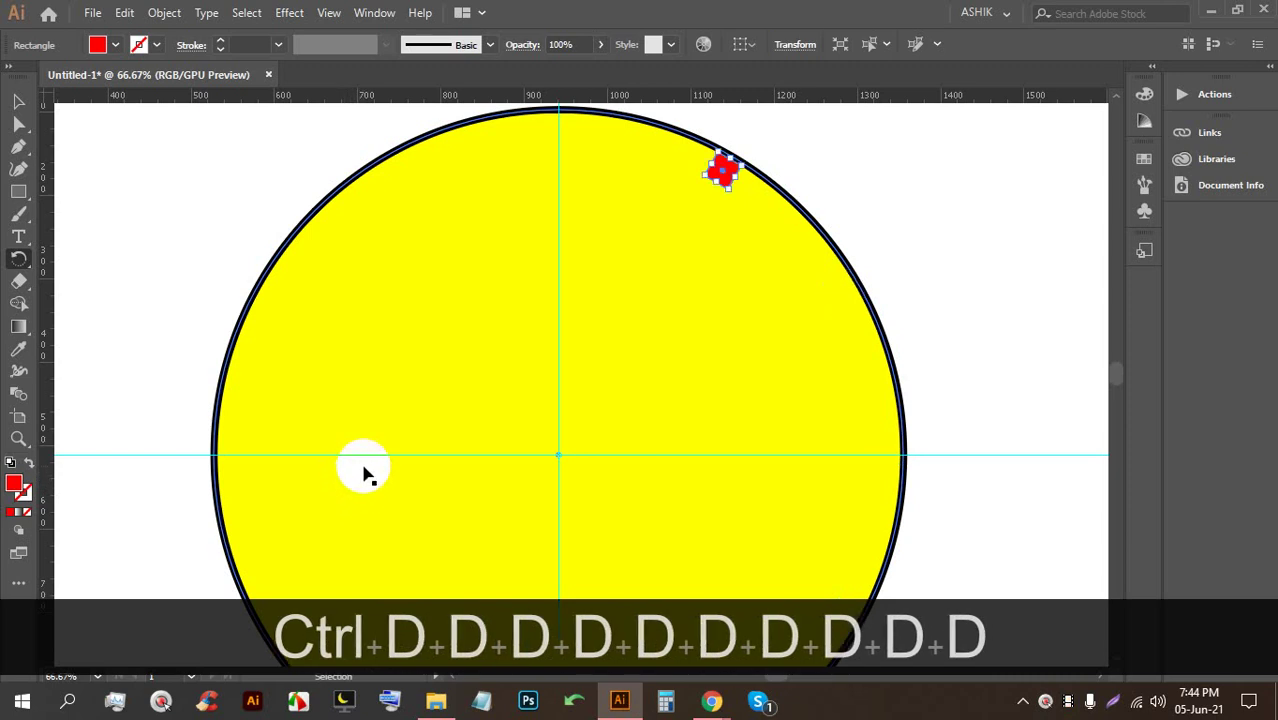
pyautogui.hotkey('ctrl', 'd')
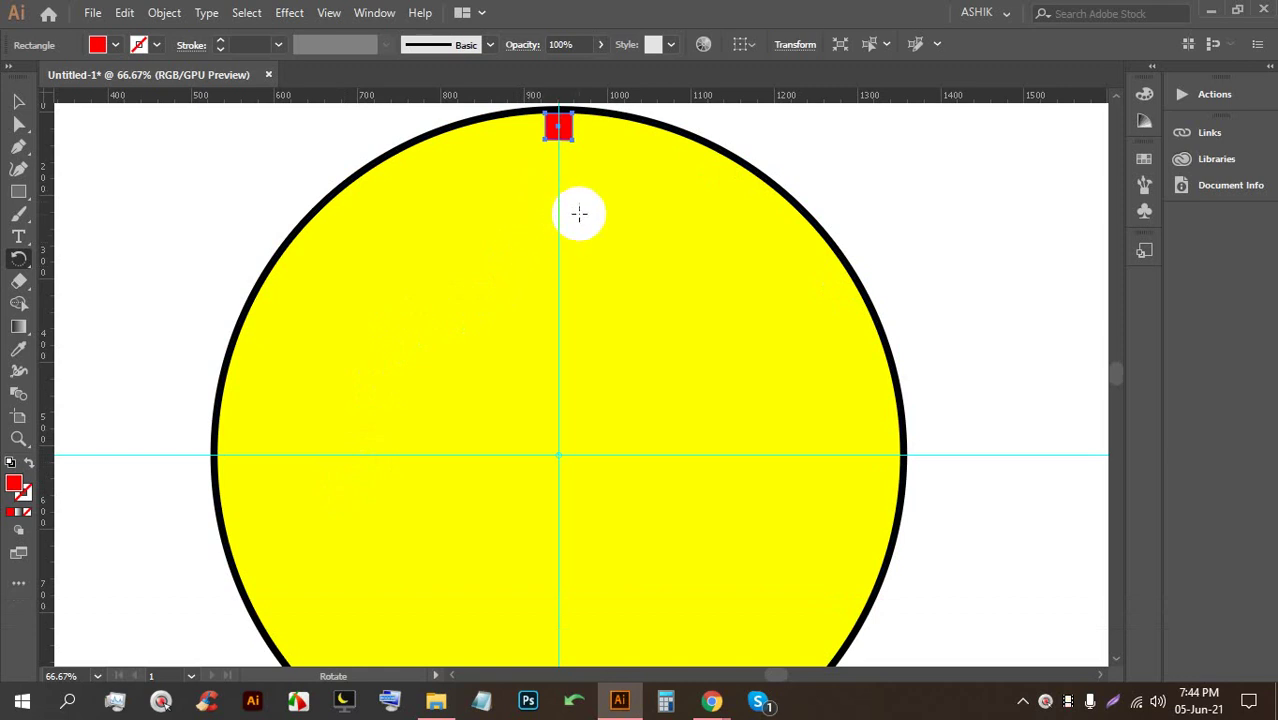
# Create a copy of the red square at the circle's upper edge, rotated 30° around the circle's center
pyautogui.scroll(-1, 576, 214)
pyautogui.click(18, 101)
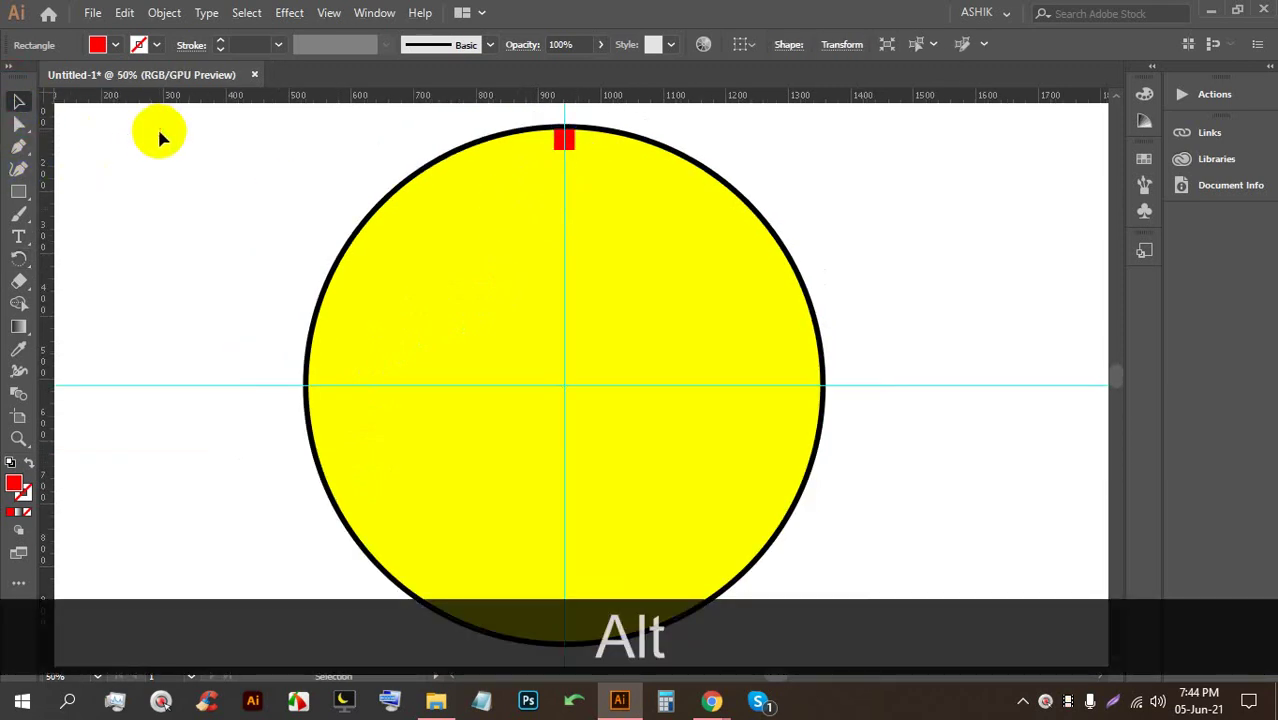
pyautogui.click(157, 134)
pyautogui.click(565, 140)
pyautogui.click(17, 262)
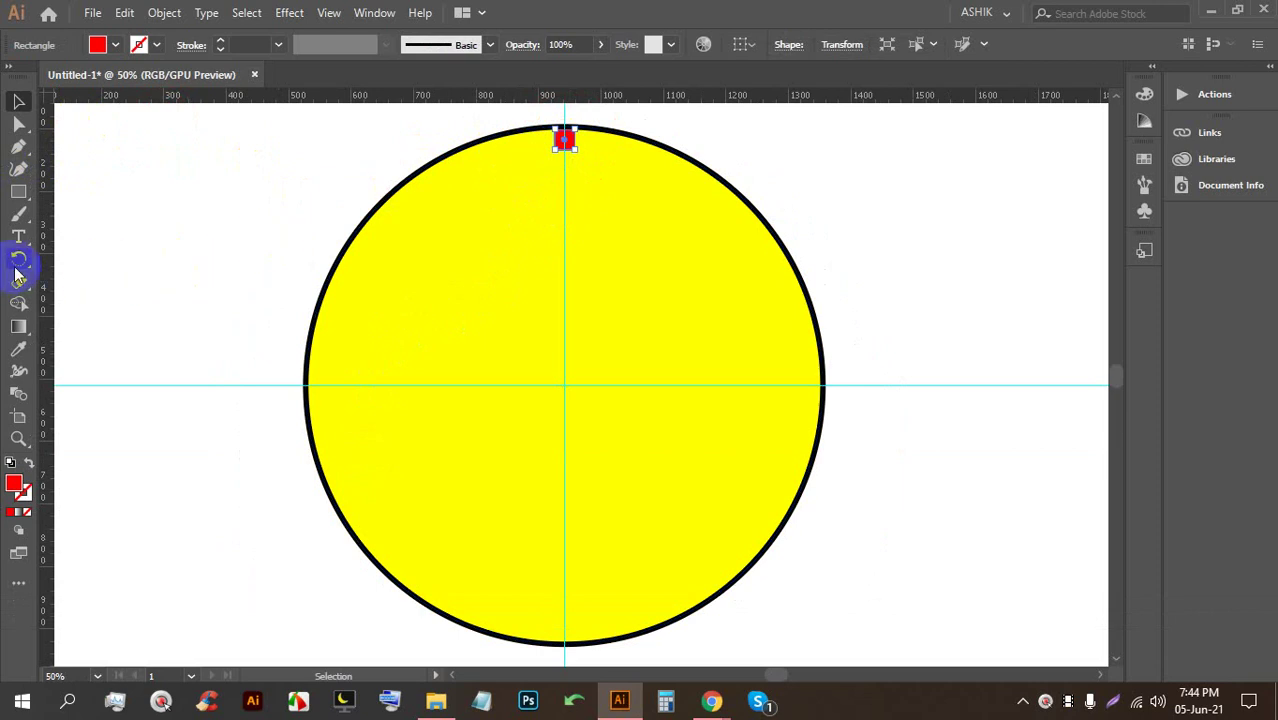
pyautogui.click(19, 265)
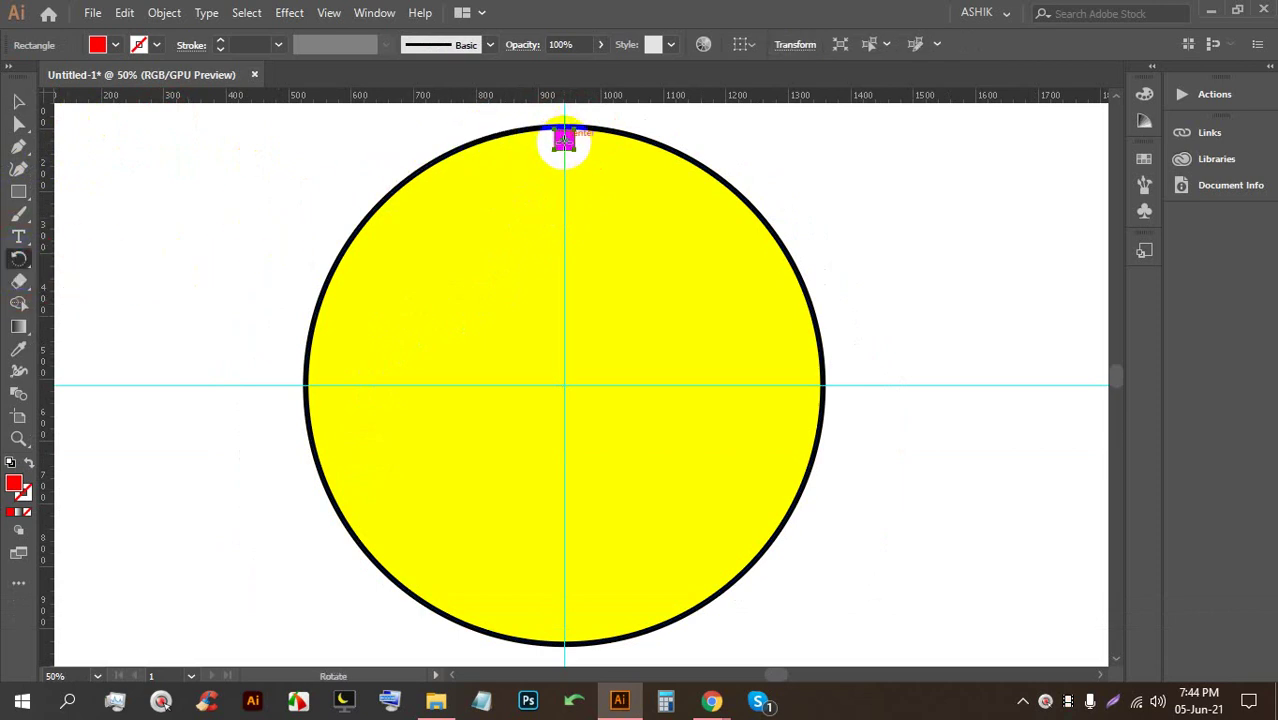
pyautogui.press('alt')
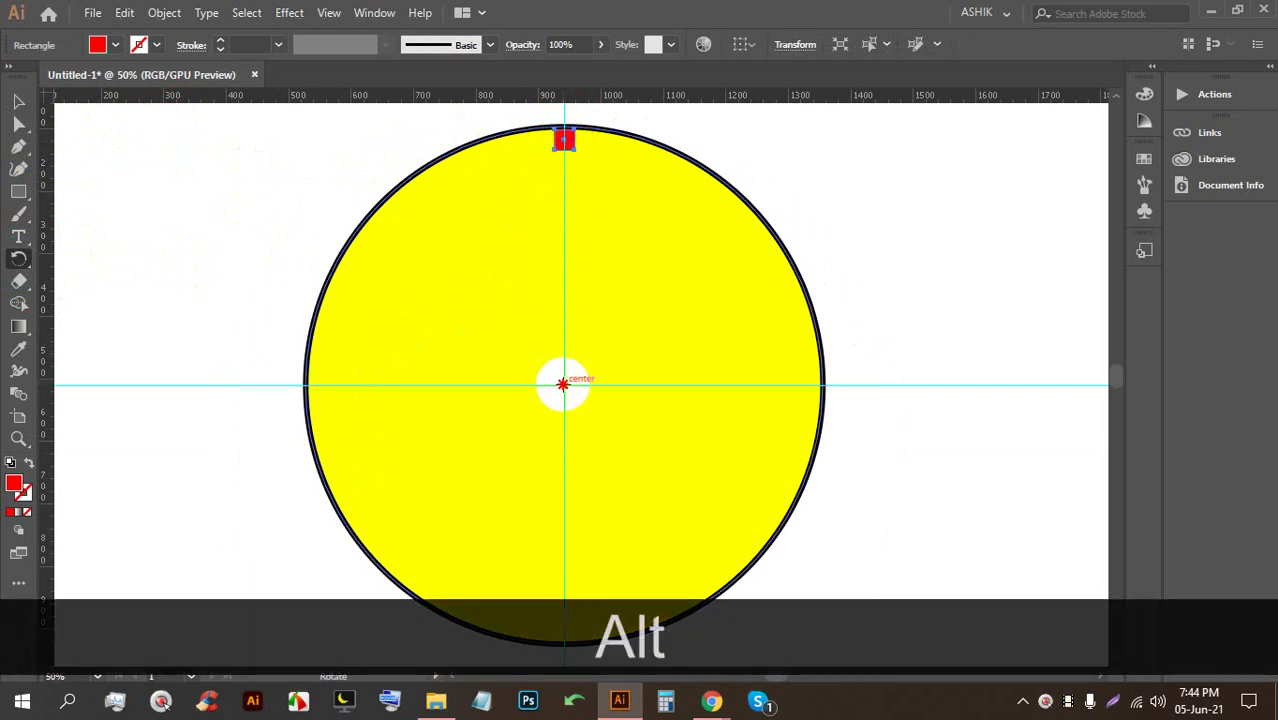
pyautogui.keyDown('alt'); pyautogui.click(563, 384); pyautogui.keyUp('alt')
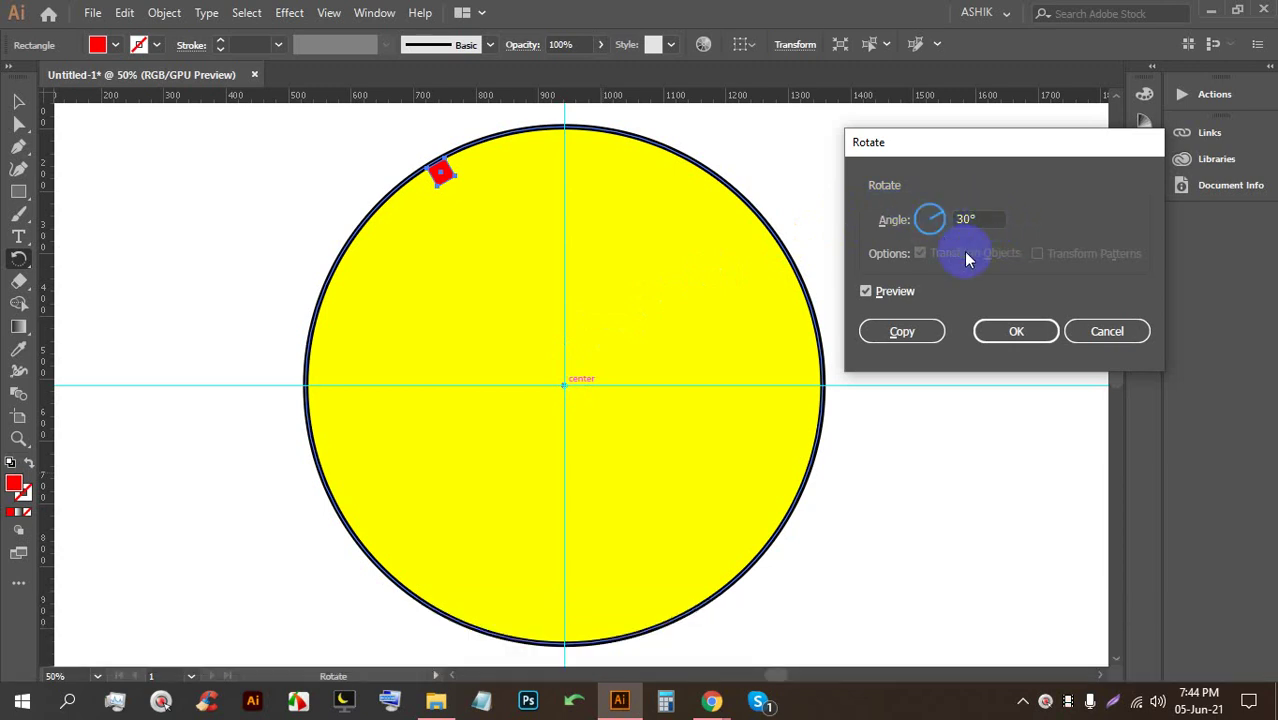
pyautogui.click(1015, 332)
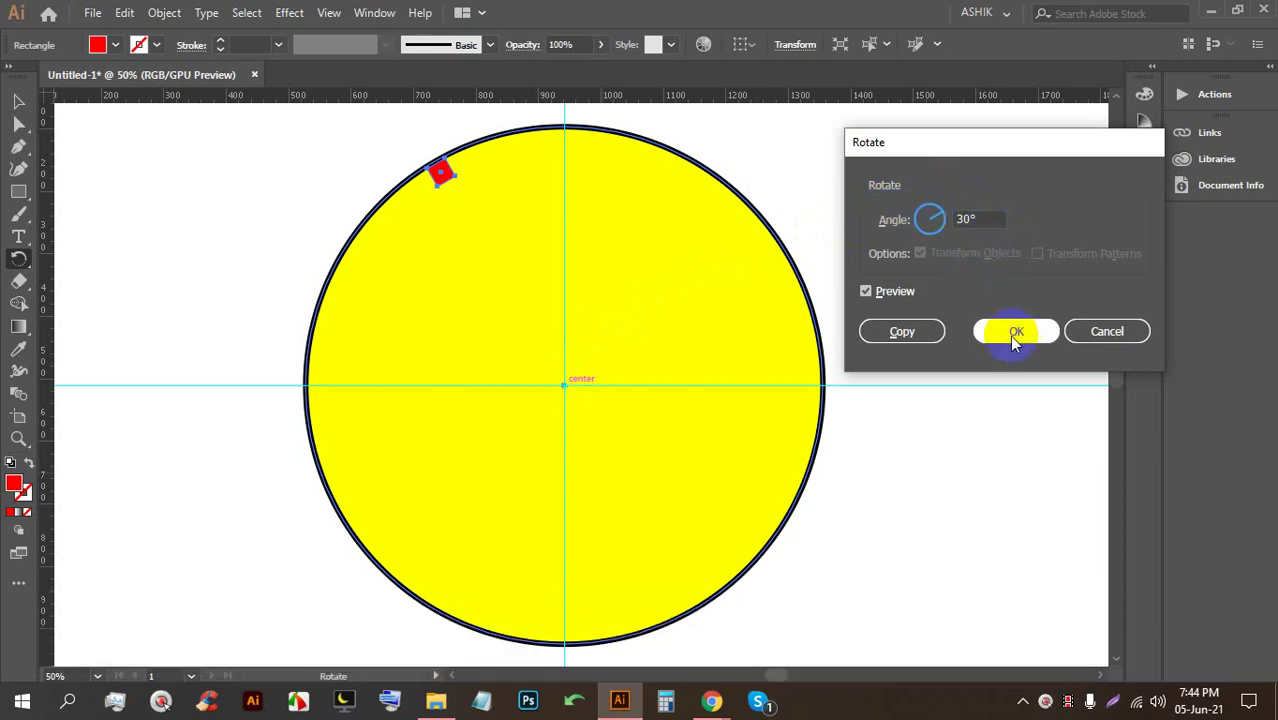
pyautogui.click(902, 332)
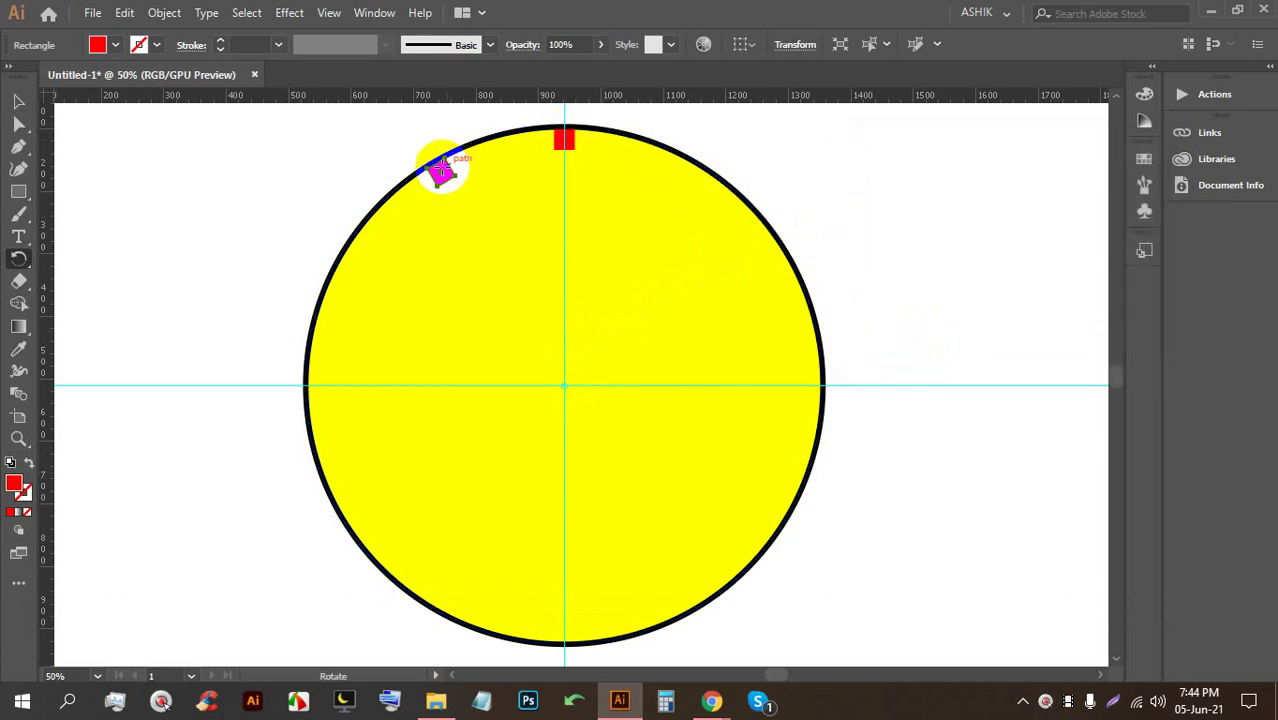
# Repeat the rotated copy until twelve red squares are evenly spaced around the circle, and clear the selection
pyautogui.press('ctrl')
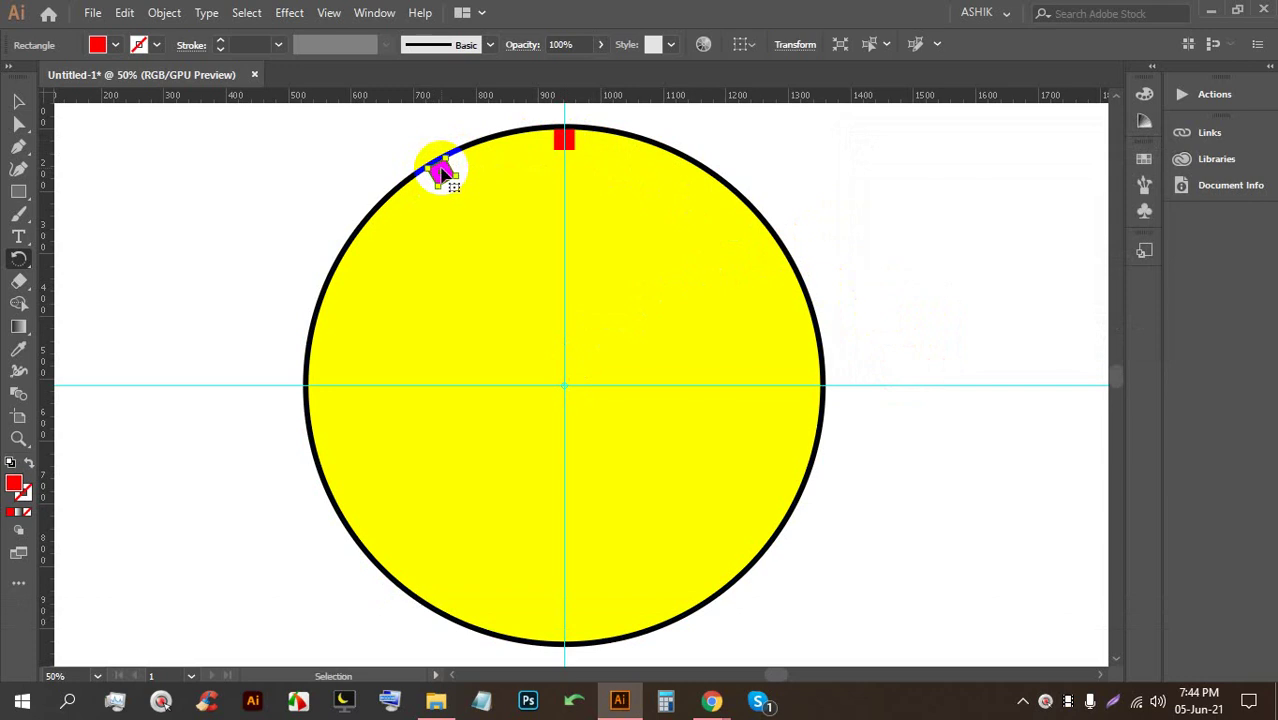
pyautogui.hotkey('ctrl', 'd')
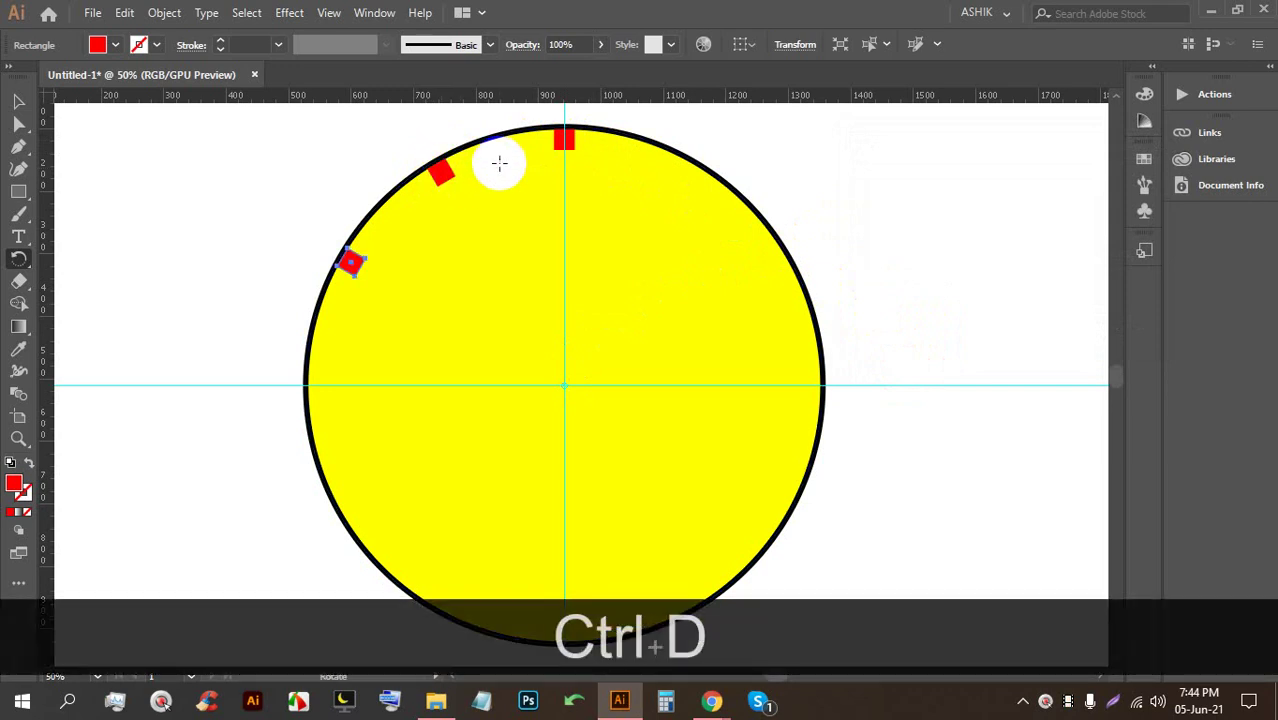
pyautogui.hotkey('ctrl', 'd')
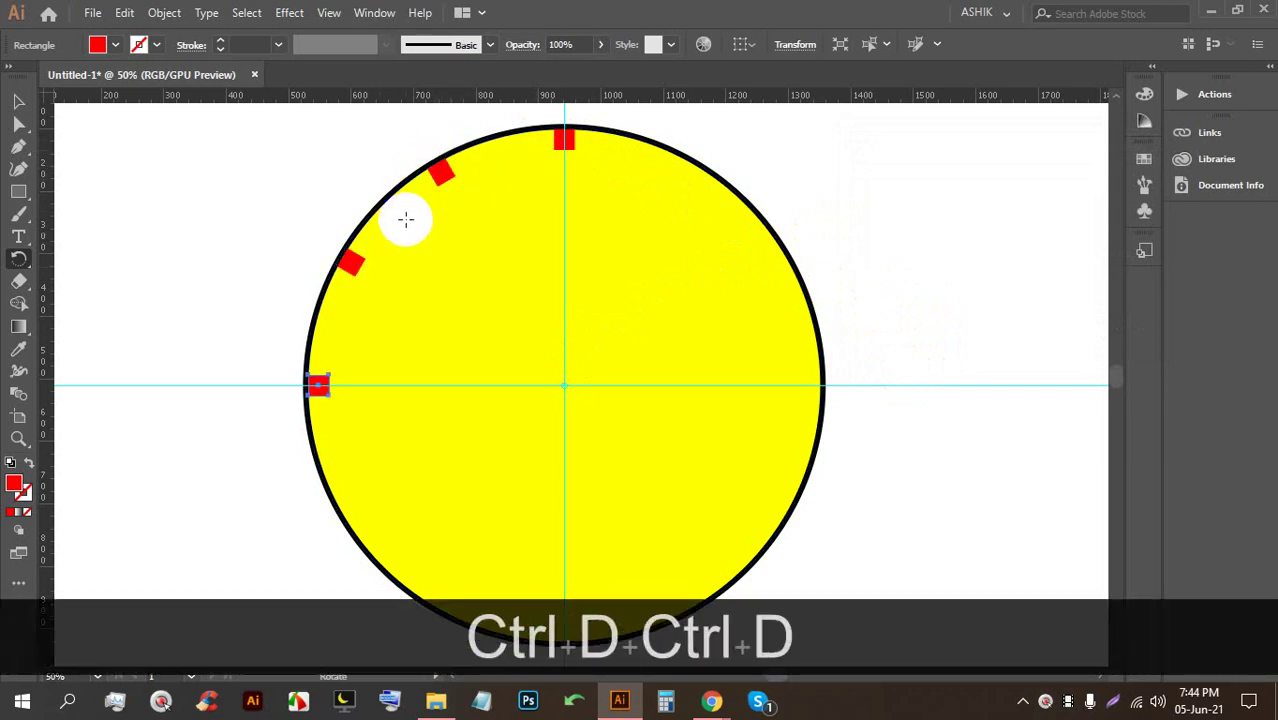
pyautogui.press('ctrl')
pyautogui.hotkey('ctrl', 'd')
pyautogui.hotkey('ctrl', 'd')
pyautogui.hotkey('ctrl', 'd')
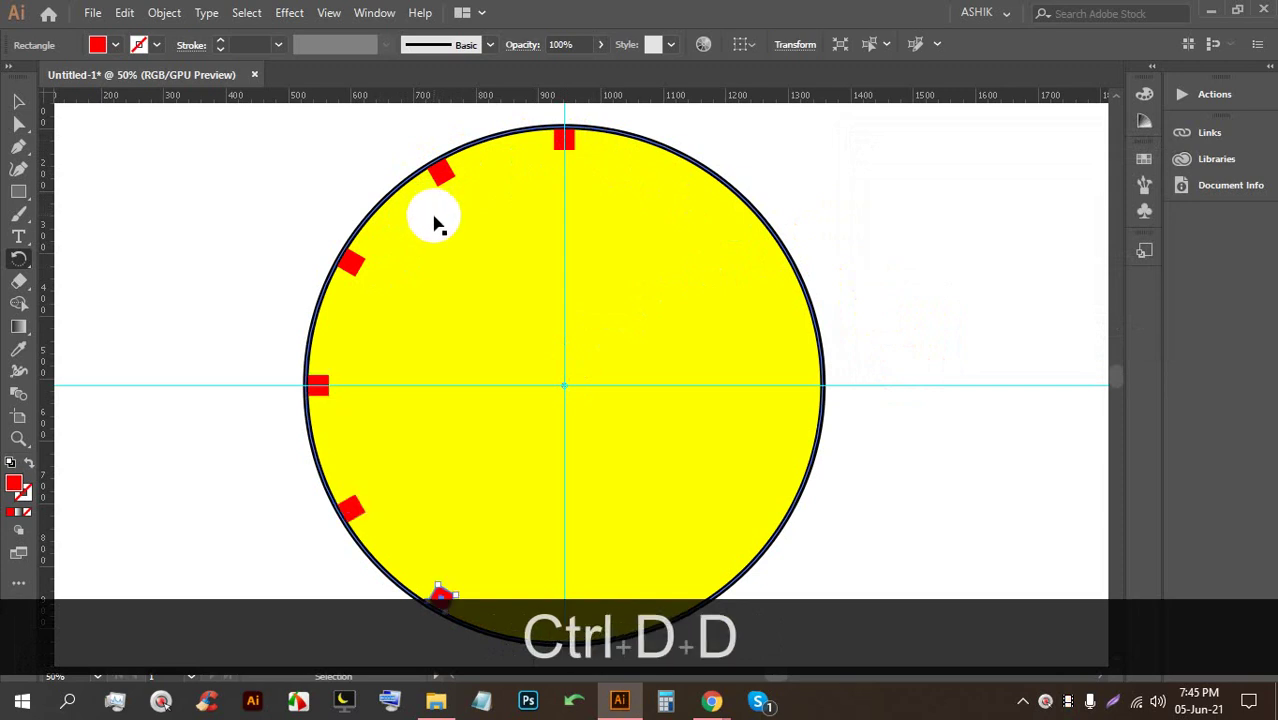
pyautogui.hotkey('ctrl', 'd')
pyautogui.hotkey('ctrl', 'd')
pyautogui.hotkey('ctrl', 'd')
pyautogui.hotkey('ctrl', 'd')
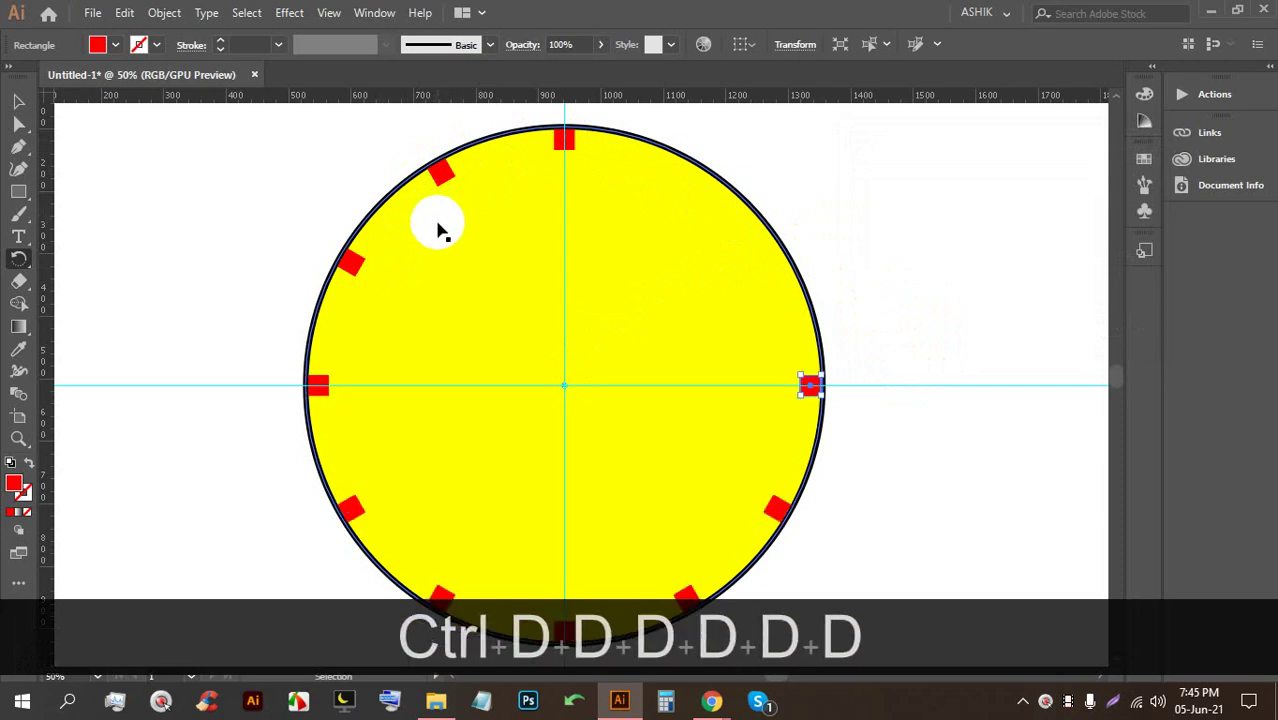
pyautogui.hotkey('ctrl', 'd')
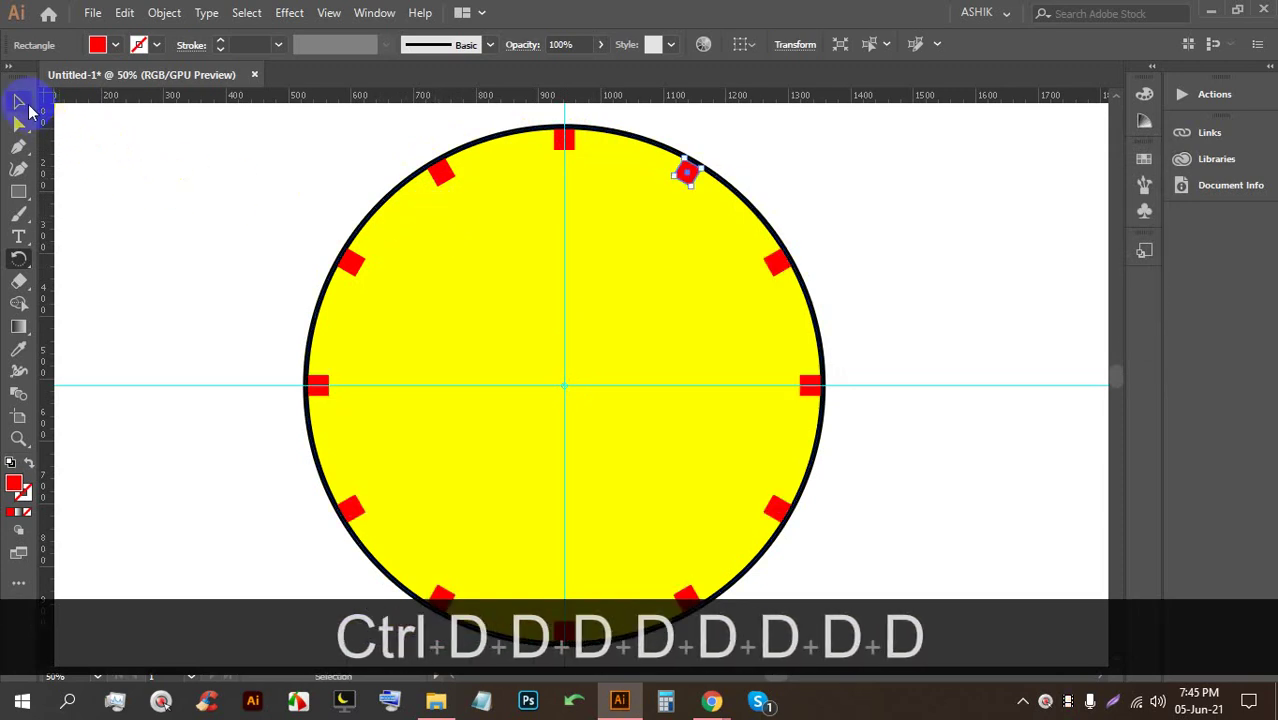
pyautogui.click(18, 101)
pyautogui.click(190, 174)
# Examine the full ring of red squares and inspect closely how the uppermost square meets the circle's outline
pyautogui.scroll(-2, 237, 158)
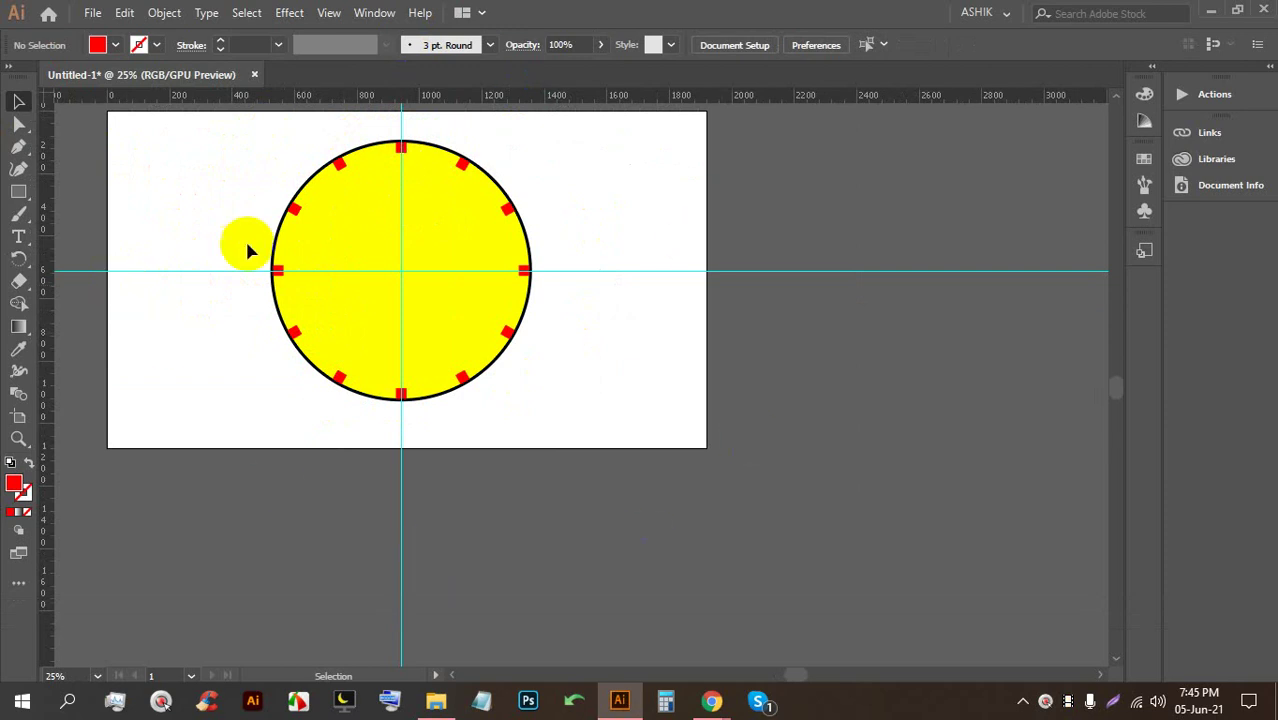
pyautogui.keyDown('alt'); pyautogui.scroll(-1, 847, 228); pyautogui.keyUp('alt')
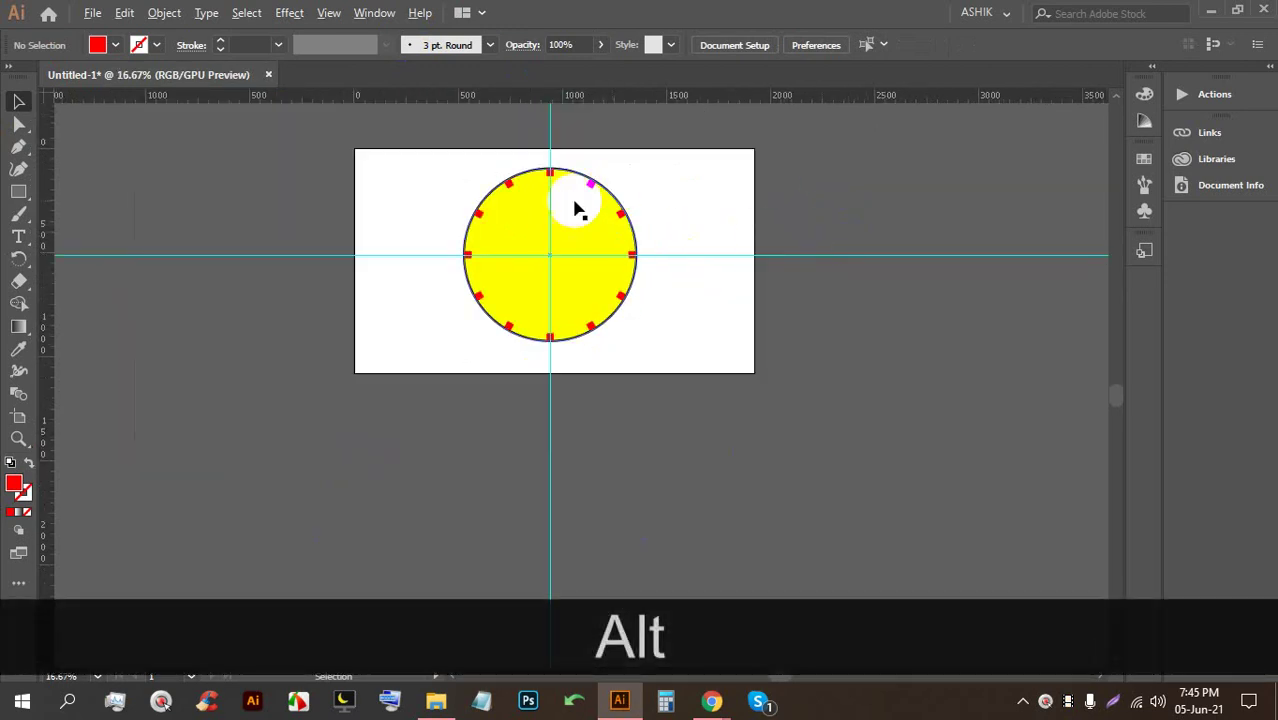
pyautogui.keyDown('alt'); pyautogui.scroll(2, 542, 208); pyautogui.keyUp('alt')
pyautogui.keyDown('alt'); pyautogui.scroll(6, 595, 133); pyautogui.keyUp('alt')
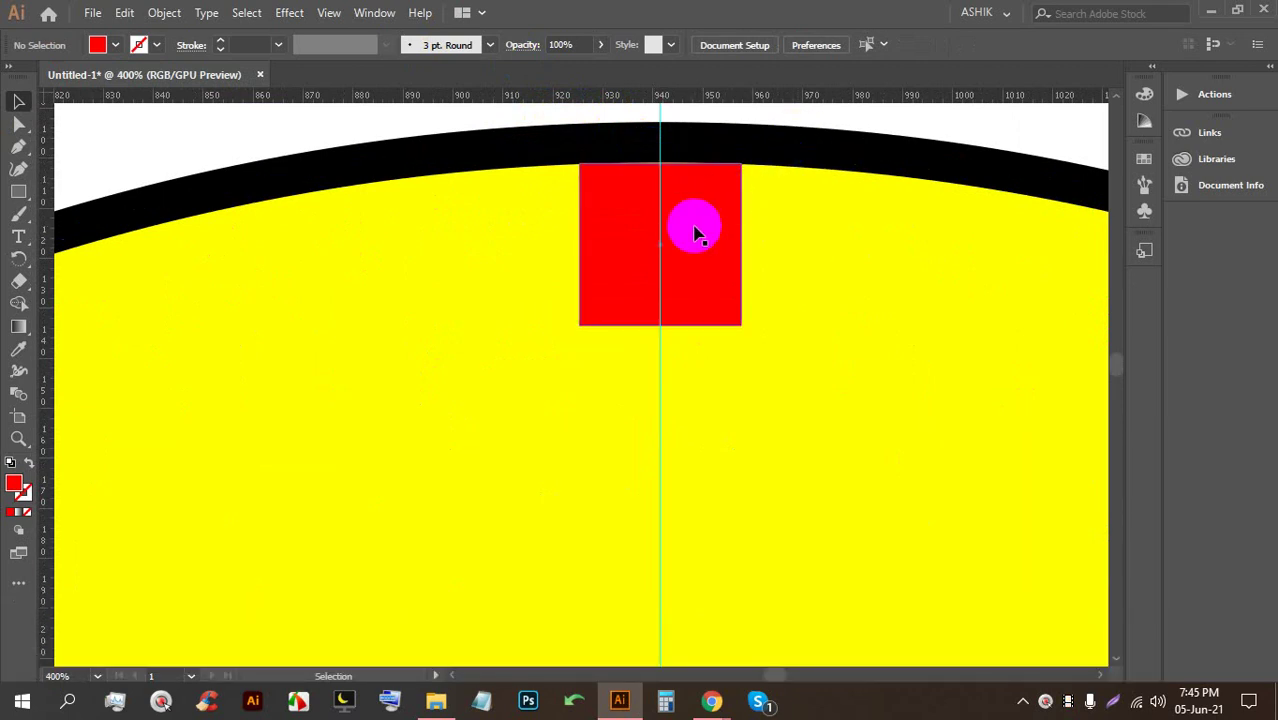
pyautogui.keyDown('alt'); pyautogui.scroll(-8, 697, 234); pyautogui.keyUp('alt')
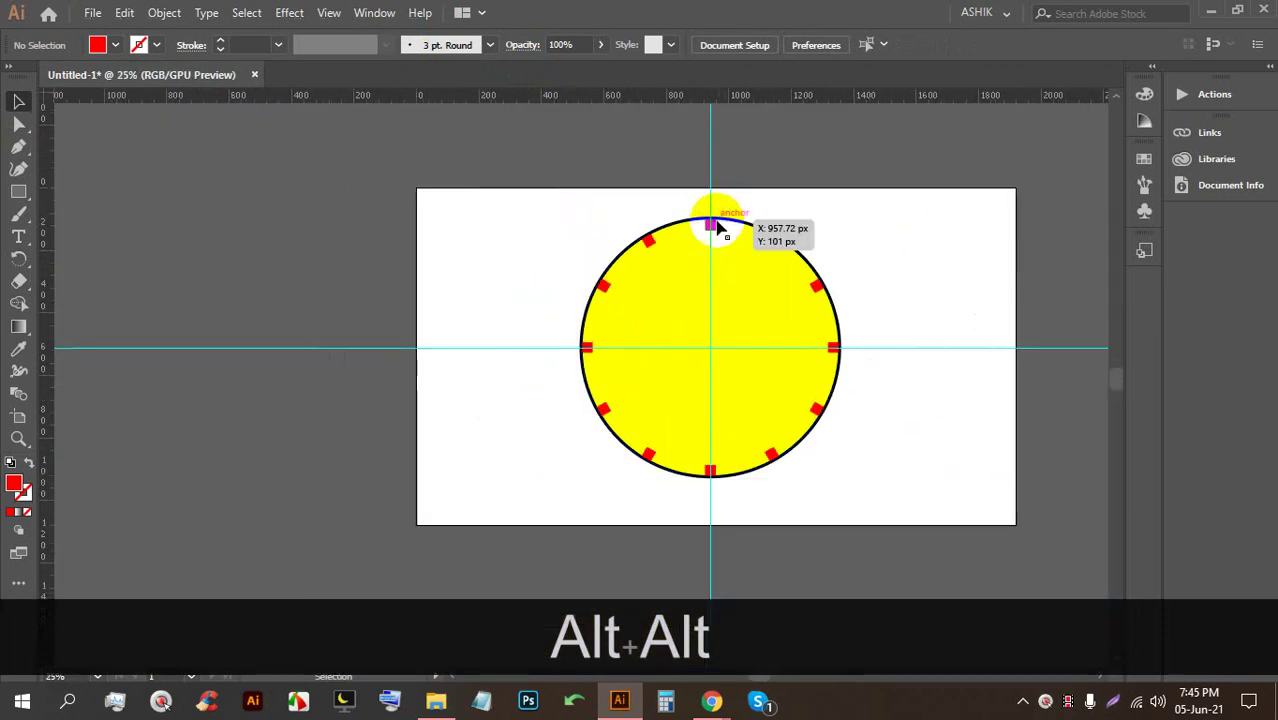
pyautogui.moveTo(517, 348); pyautogui.dragTo(761, 283)
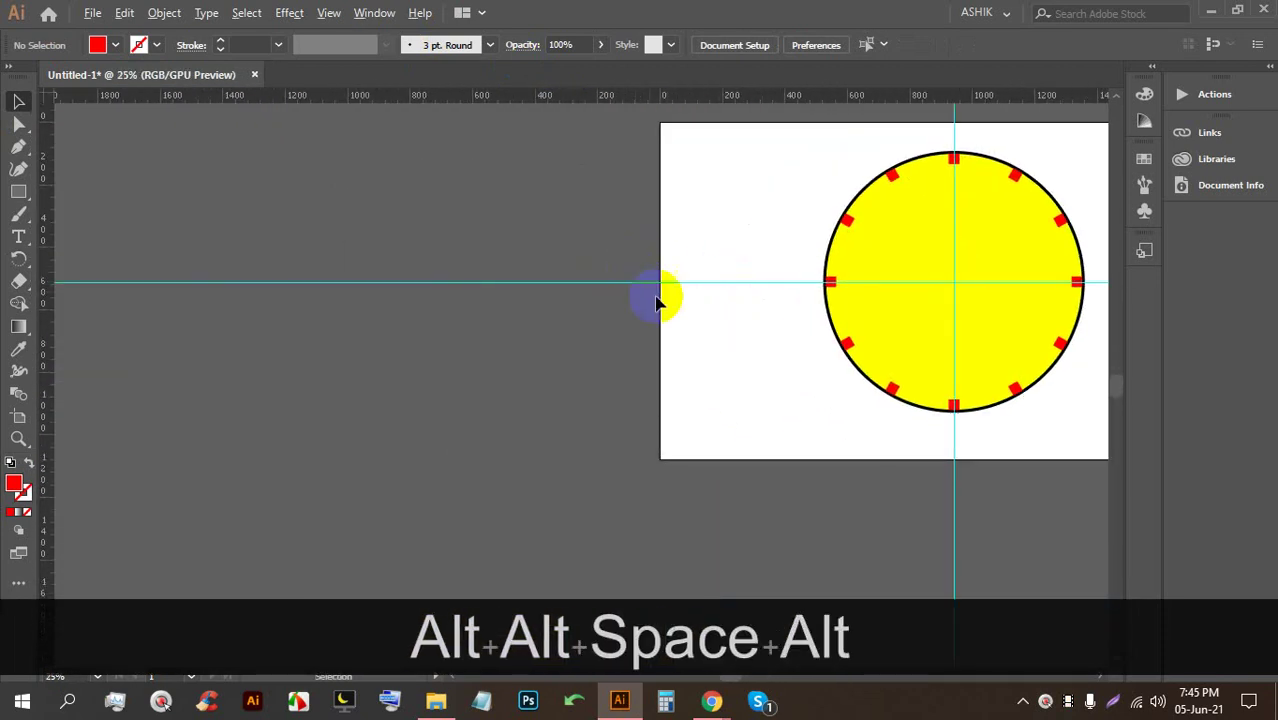
pyautogui.keyDown('alt'); pyautogui.scroll(-1, 684, 309); pyautogui.keyUp('alt')
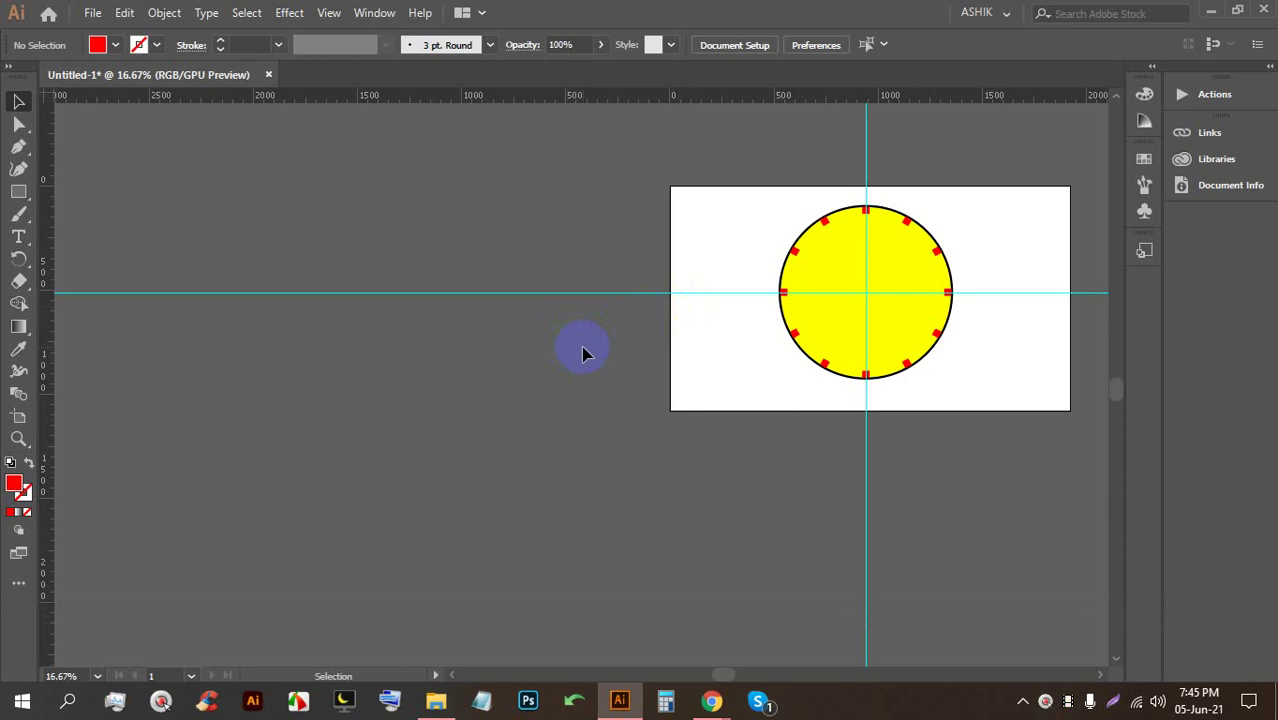
# Switch to the Google Meet call in Chrome and stop presenting the screen
pyautogui.click(330, 12)
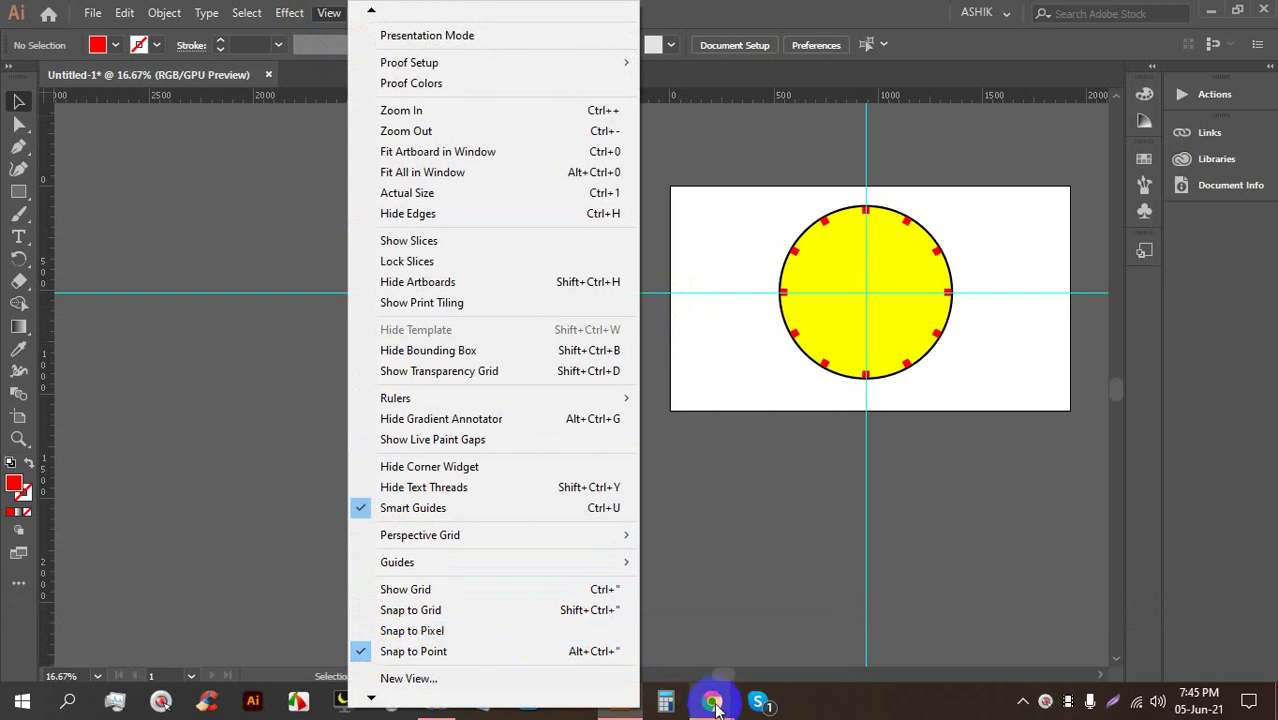
pyautogui.moveTo(727, 695)
pyautogui.click(614, 617)
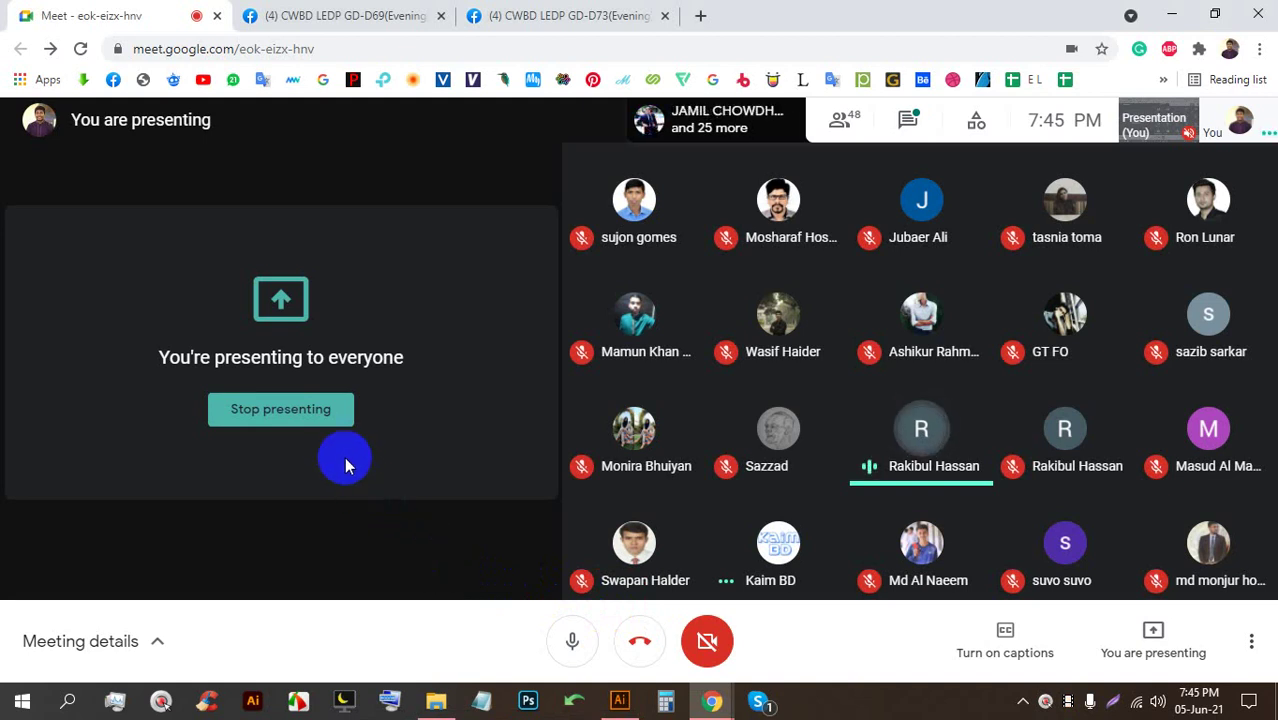
pyautogui.click(313, 424)
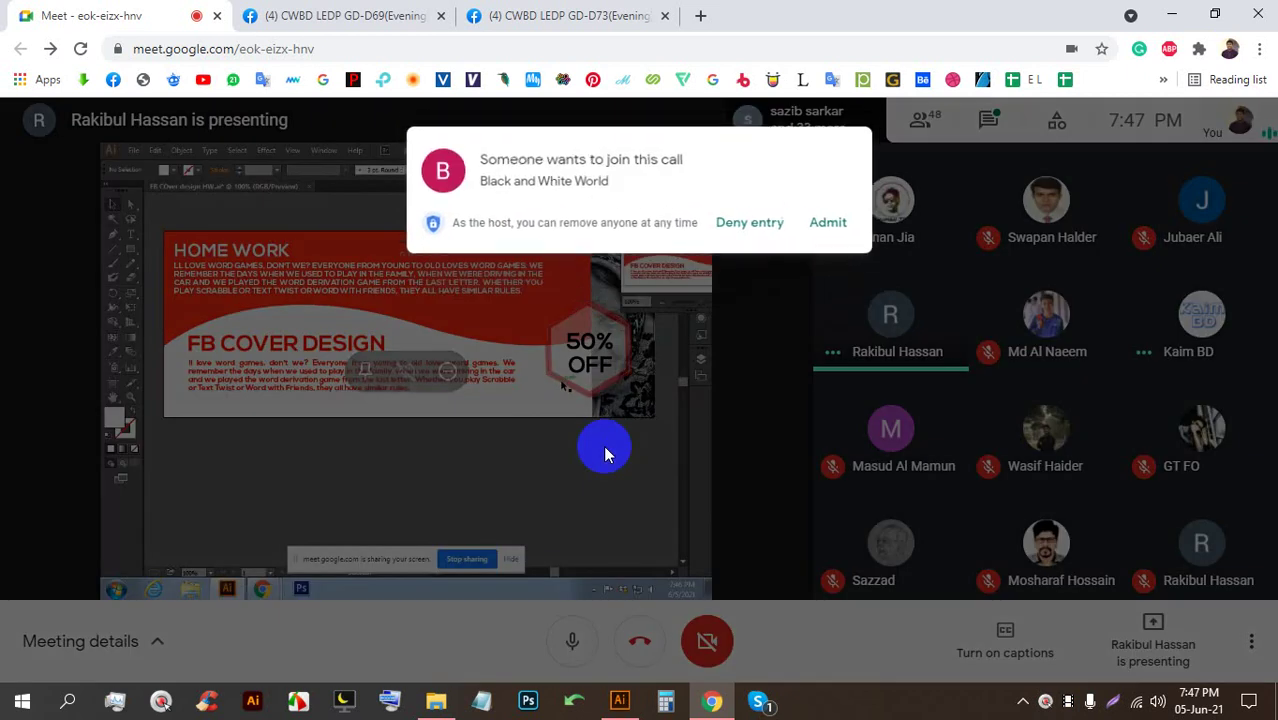
# Admit the two participants waiting to join the call
pyautogui.click(825, 215)
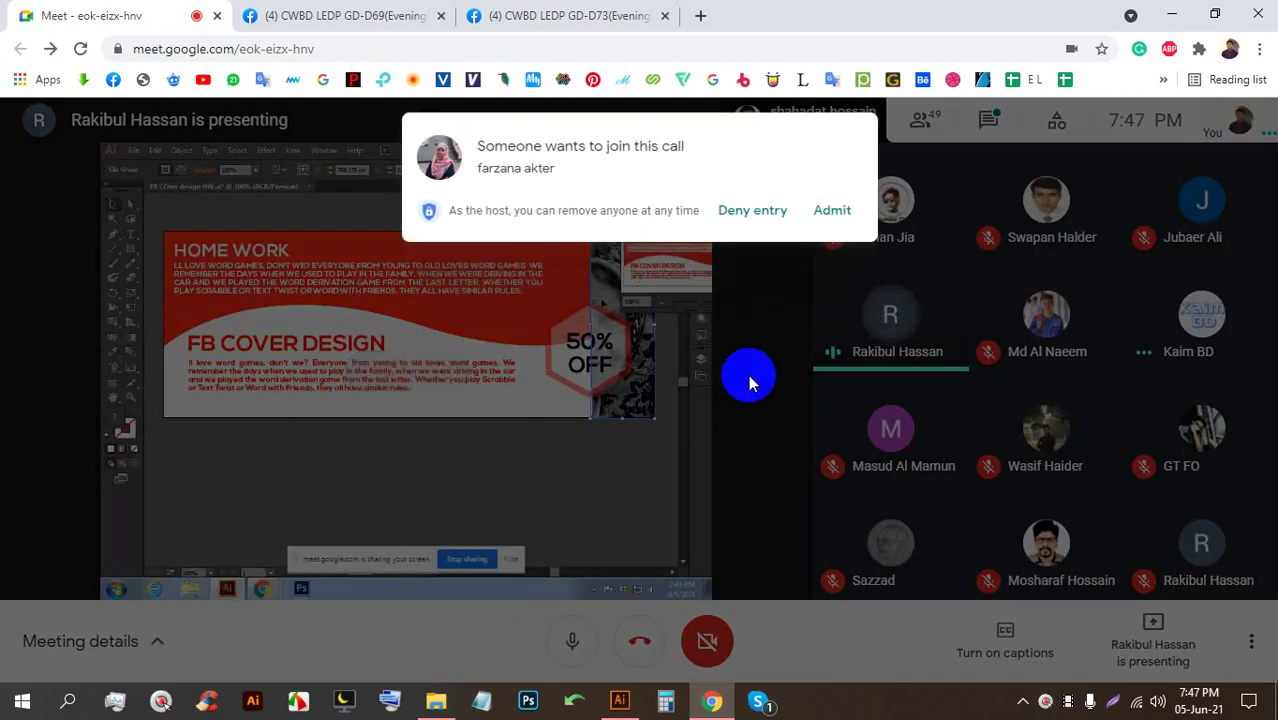
pyautogui.click(832, 210)
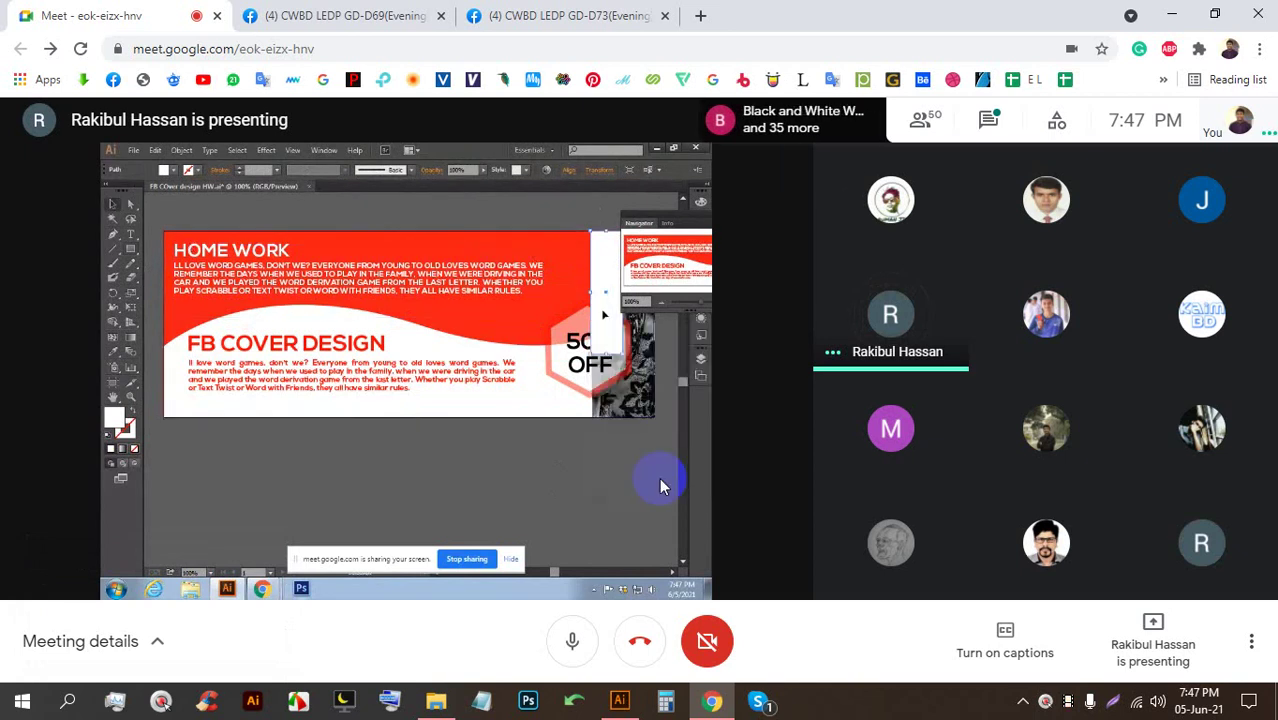
pyautogui.rightClick(660, 484)
pyautogui.moveTo(660, 484)
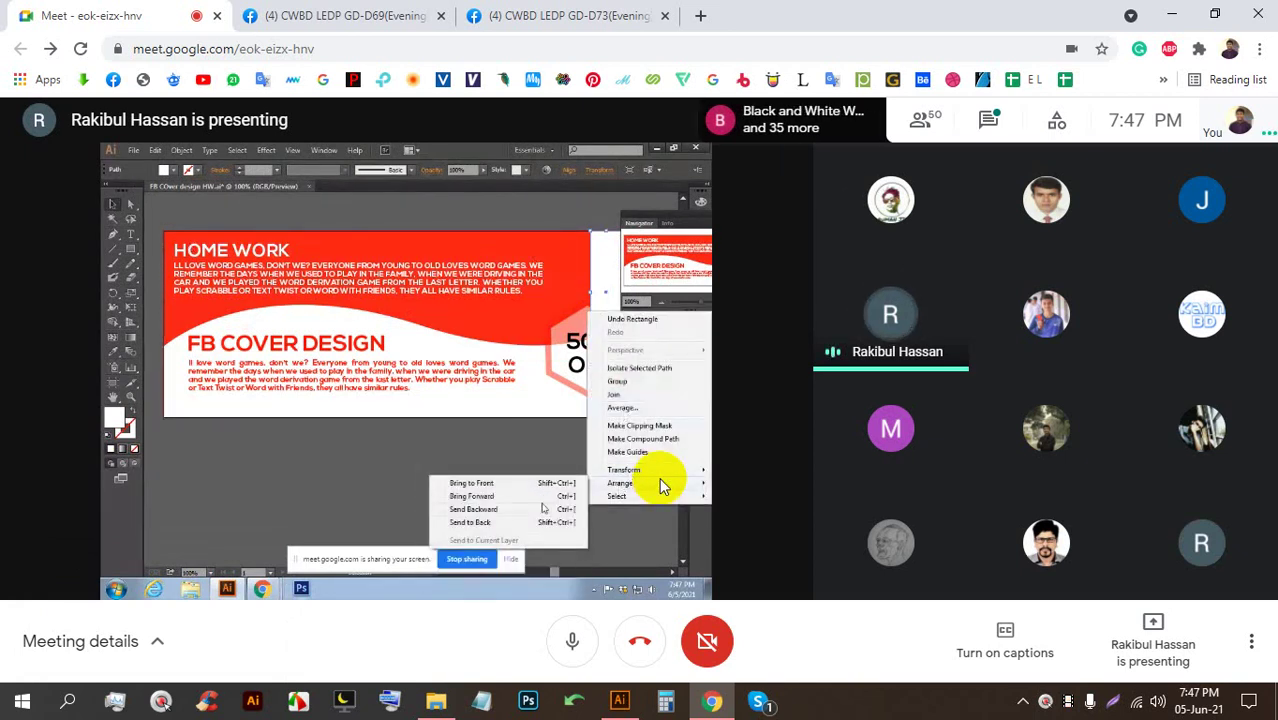
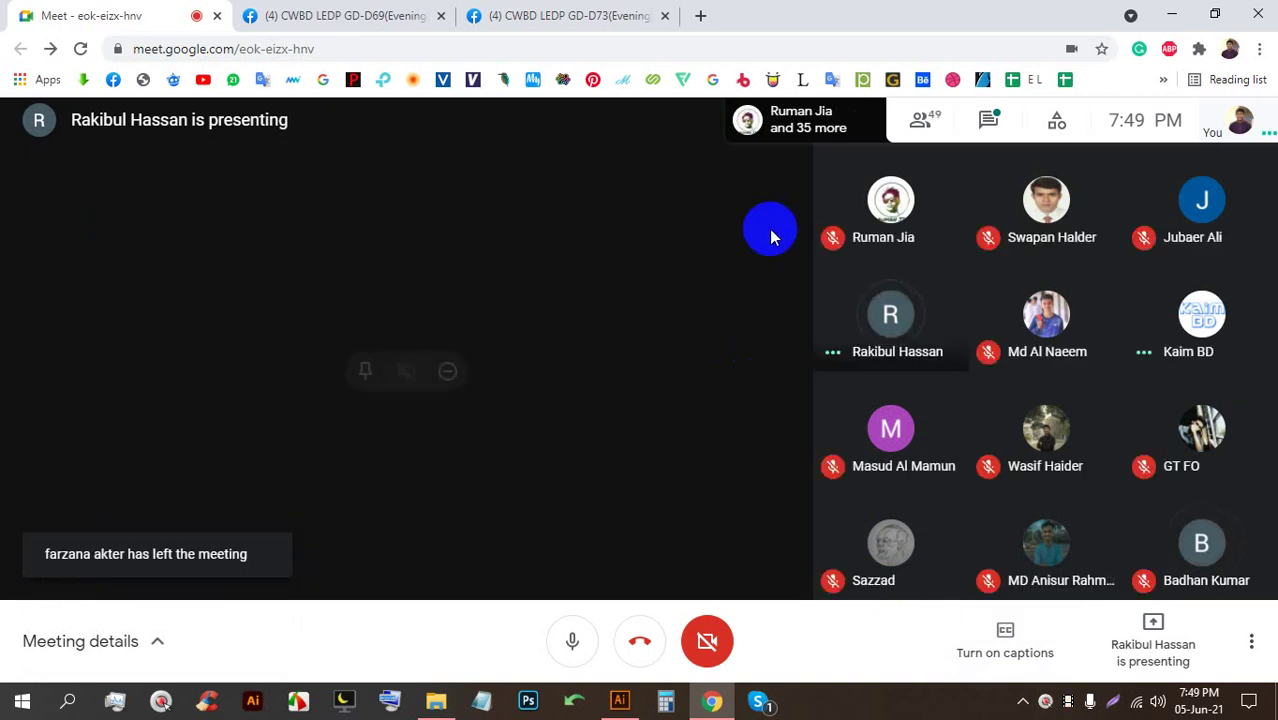
# Start presenting the entire screen to the meeting again
pyautogui.click(716, 640)
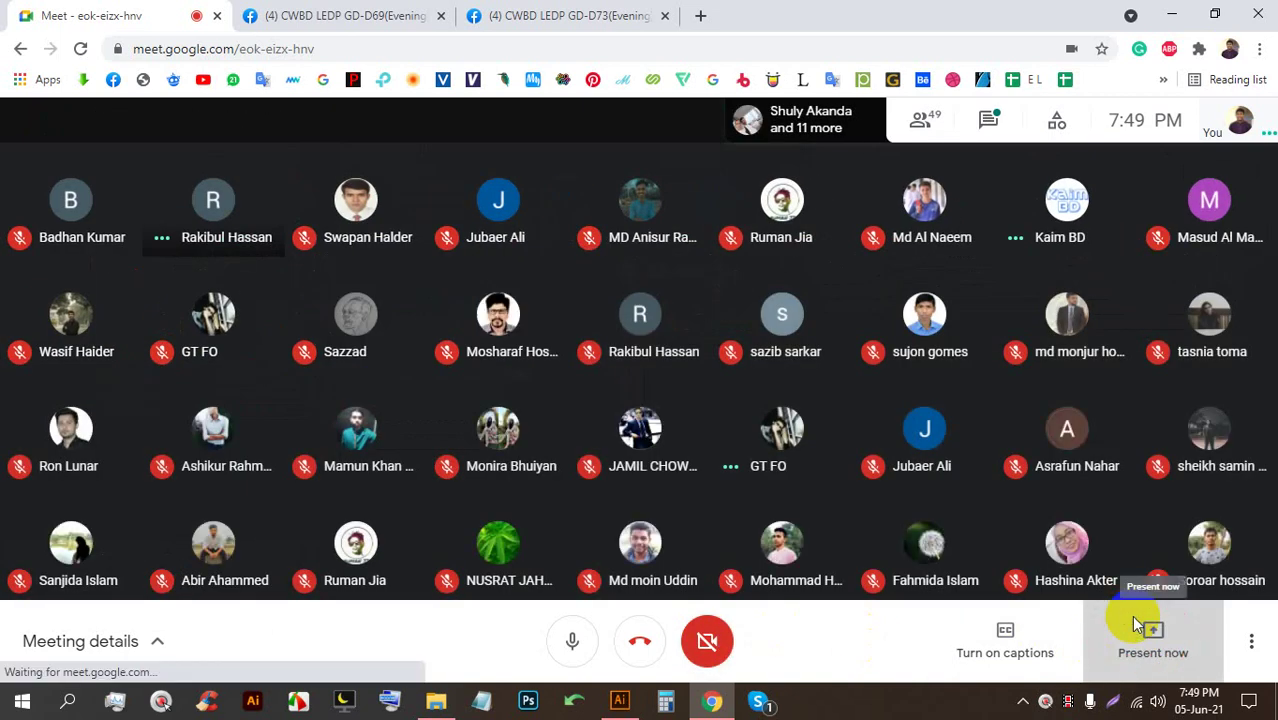
pyautogui.click(1130, 645)
pyautogui.click(1088, 472)
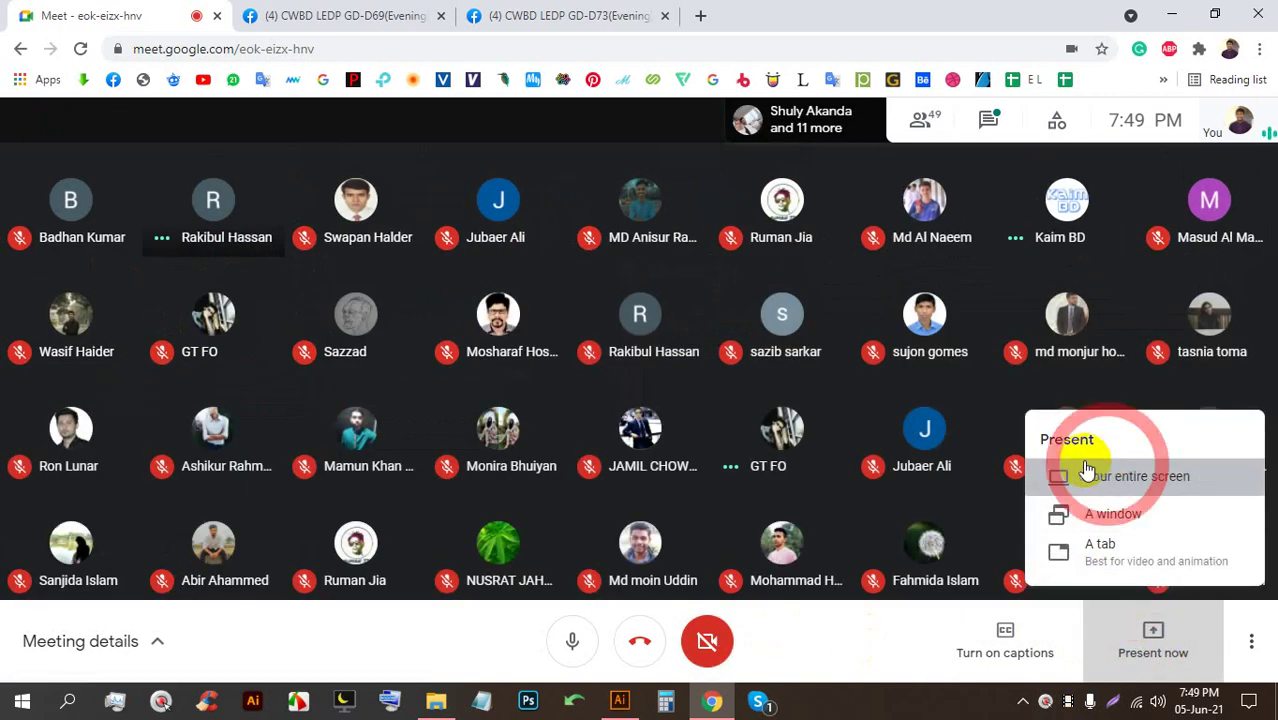
pyautogui.click(806, 439)
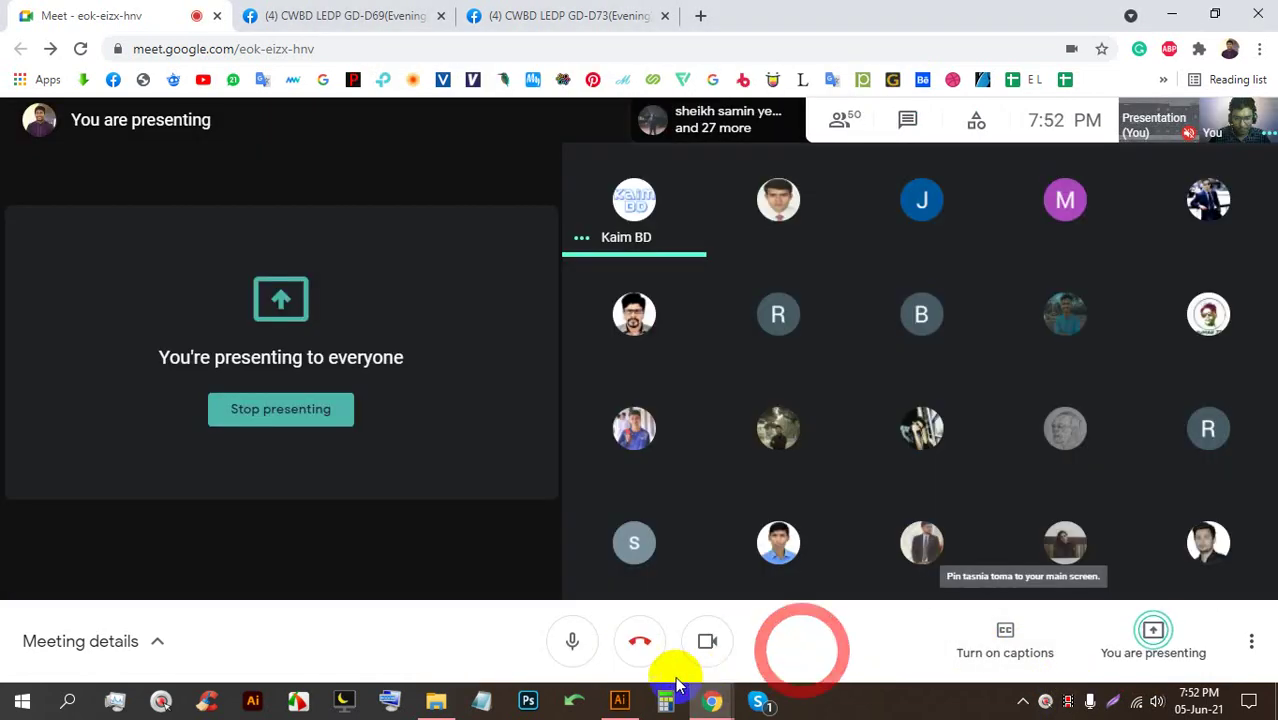
# Switch back to Illustrator and bring the circle with its twelve red marks into closer view
pyautogui.click(620, 700)
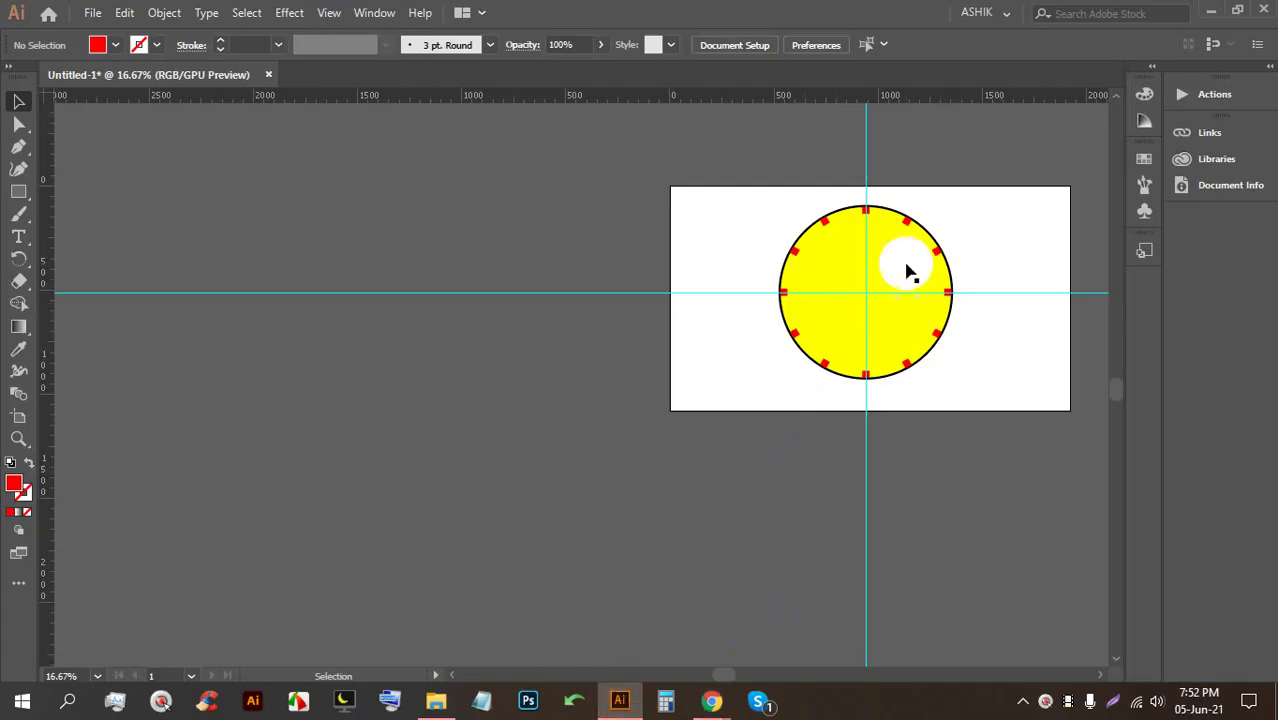
pyautogui.scroll(-1, 901, 214)
pyautogui.scroll(2, 905, 213)
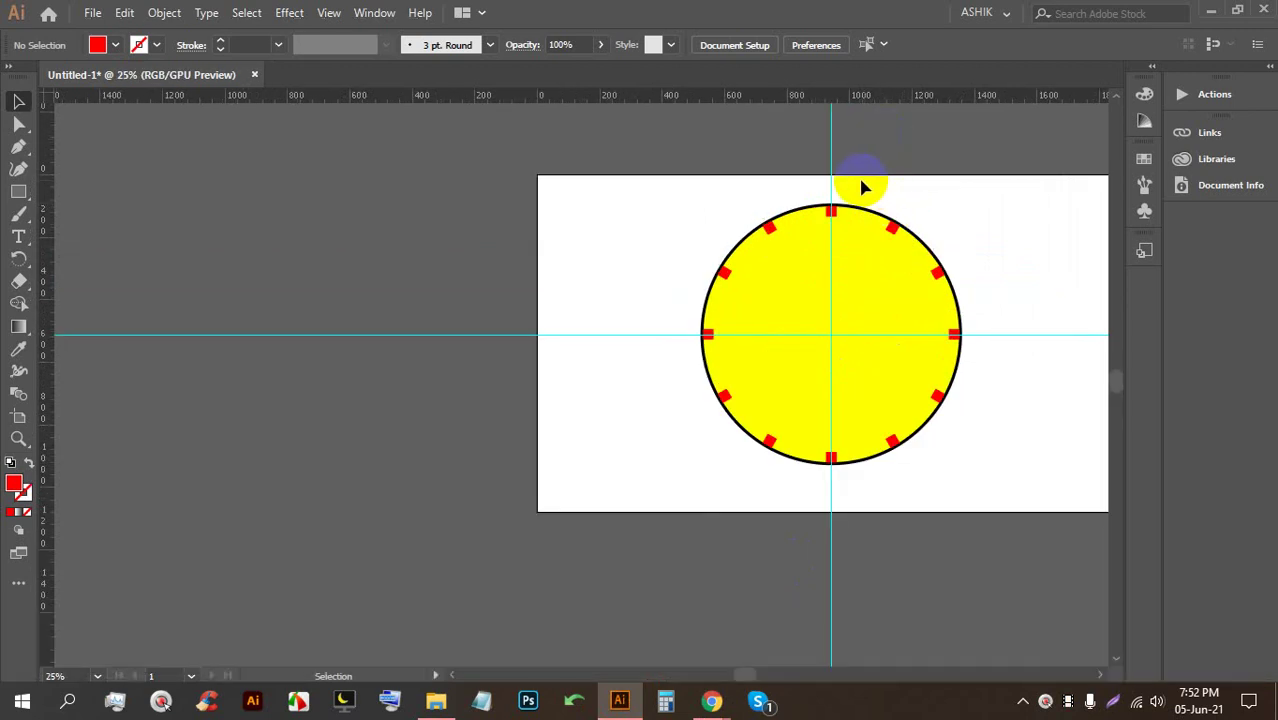
# Switch to the Google Meet call in Chrome to check the participants and return to Illustrator
pyautogui.scroll(1, 268, 264)
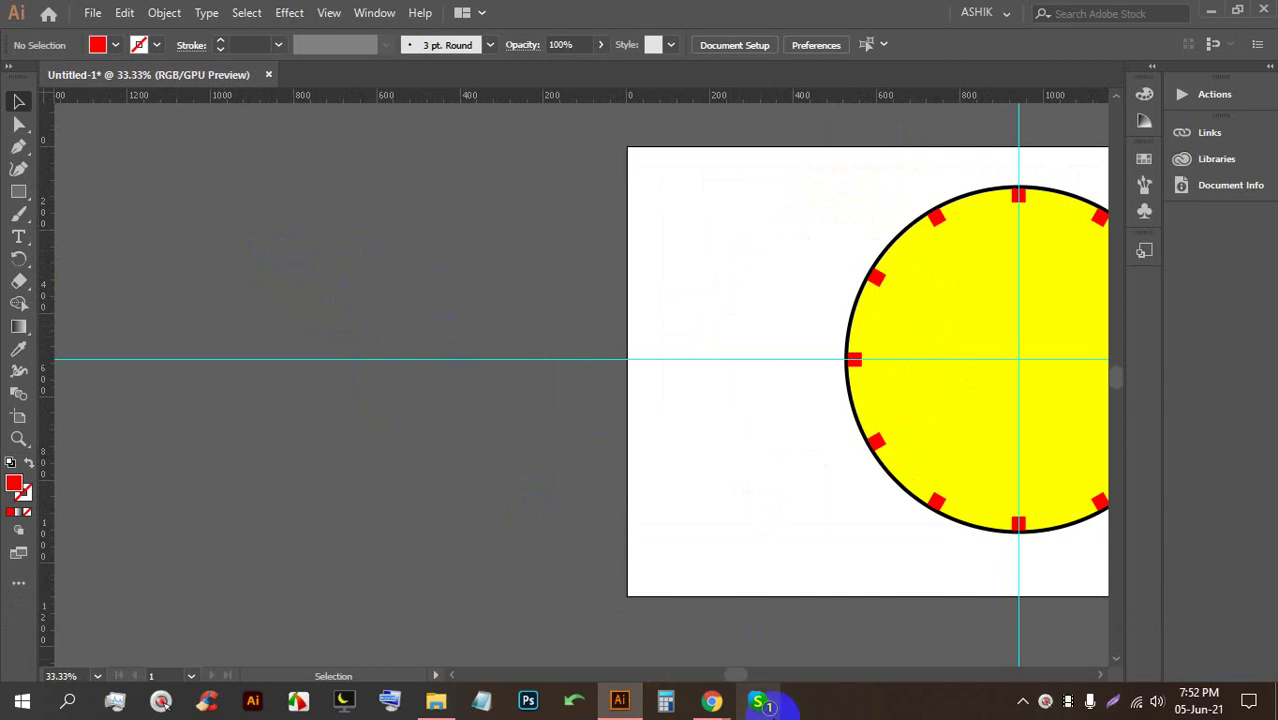
pyautogui.moveTo(711, 697)
pyautogui.click(652, 614)
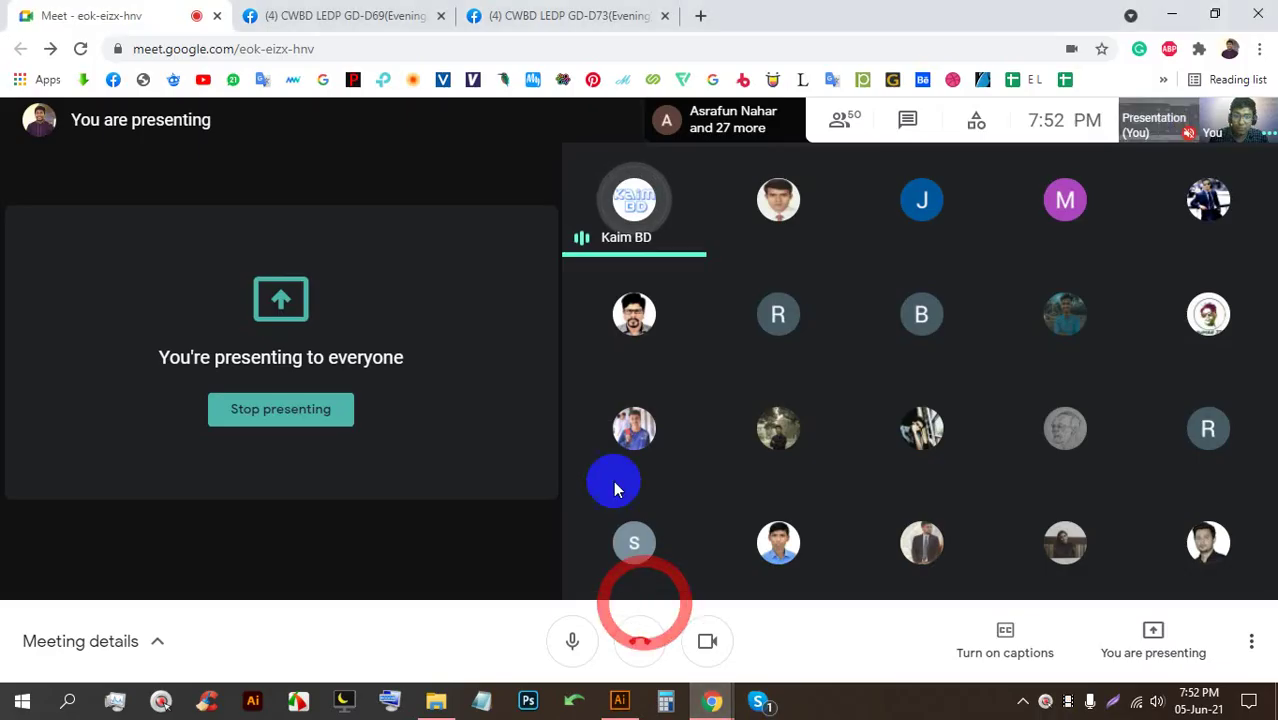
pyautogui.click(609, 704)
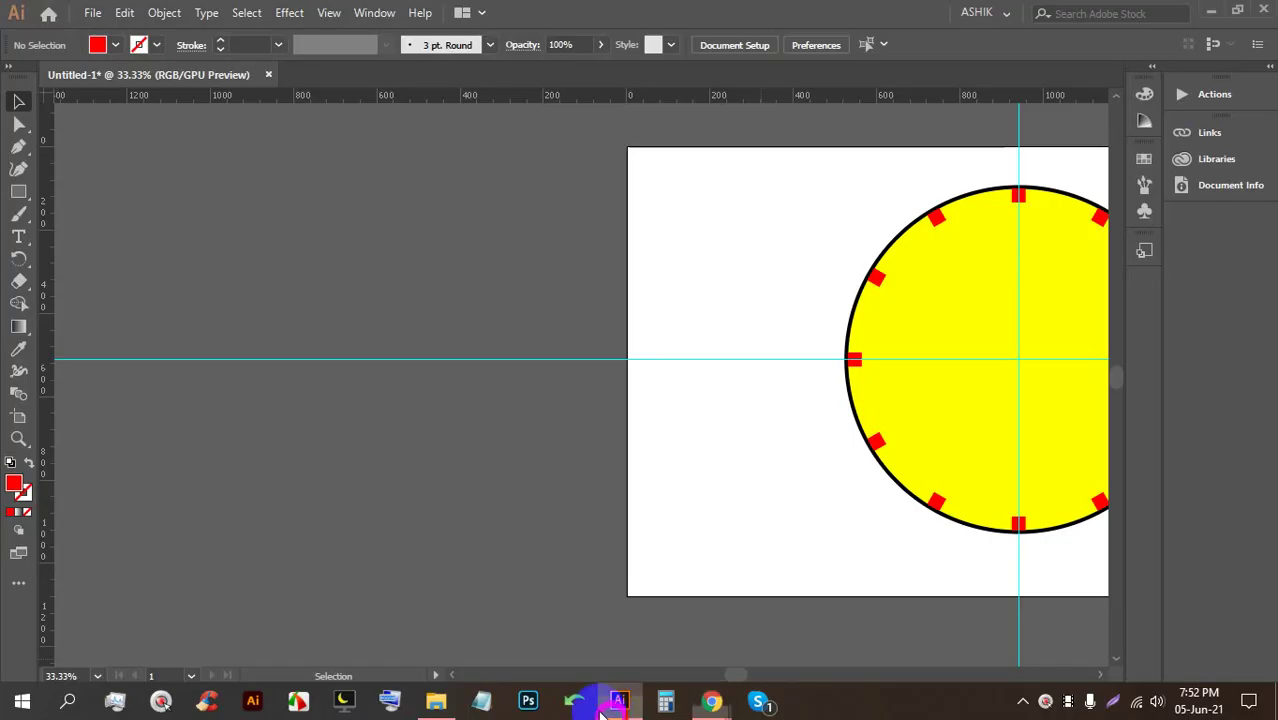
# Draw a red square about 160 px wide on the empty canvas beside the artboard and adjust its position
pyautogui.scroll(-1, 447, 300)
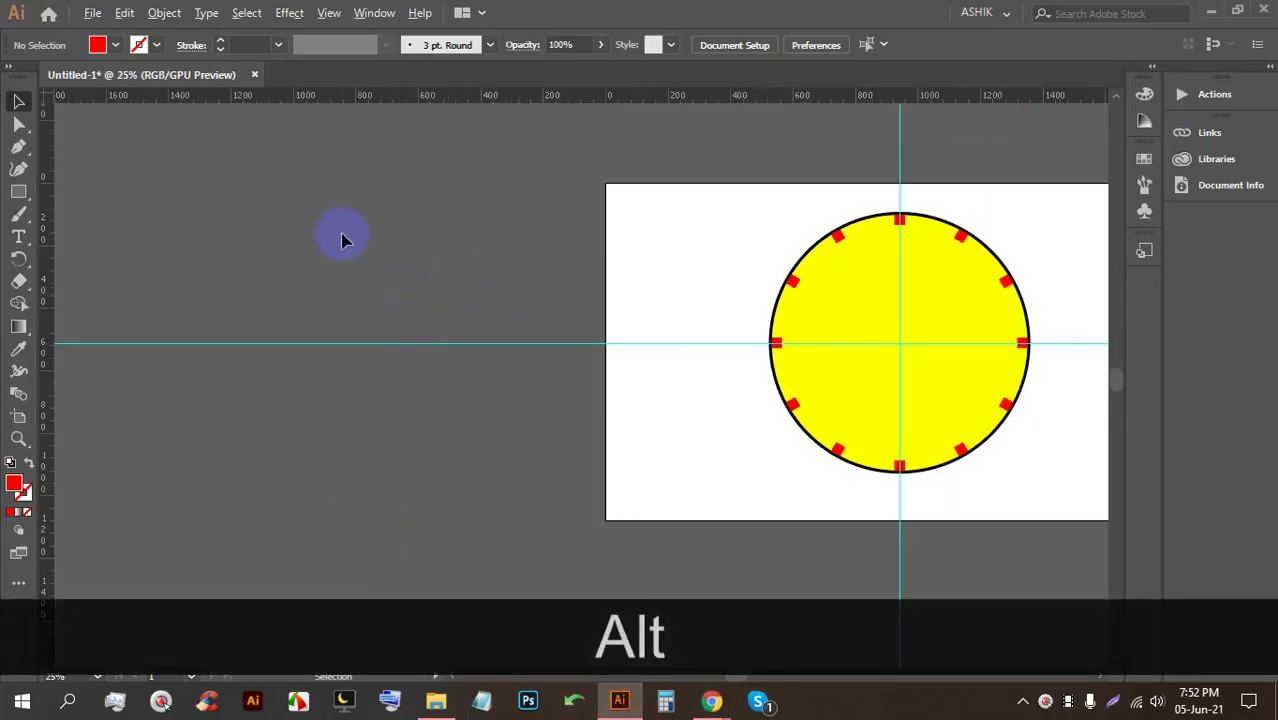
pyautogui.scroll(2, 293, 218)
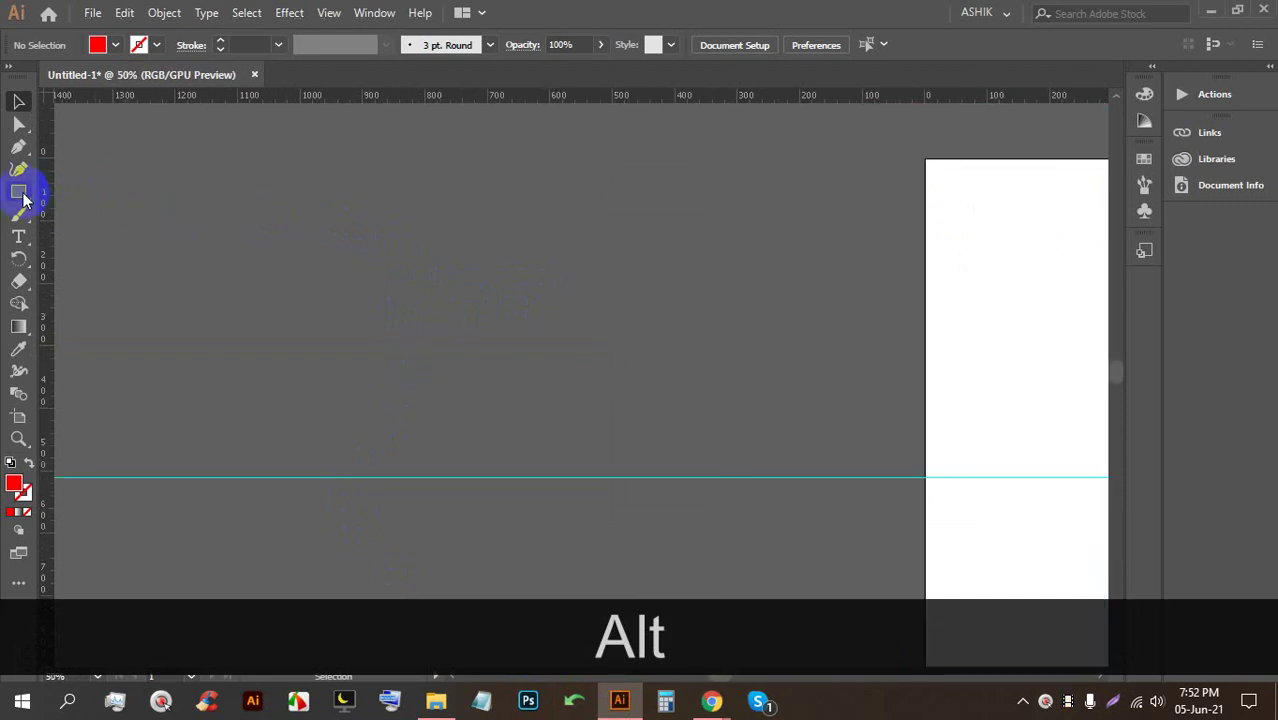
pyautogui.click(18, 191)
pyautogui.moveTo(397, 202)
pyautogui.mouseDown()
pyautogui.moveTo(531, 317)
pyautogui.moveTo(531, 337)
pyautogui.mouseUp()
pyautogui.click(18, 101)
pyautogui.moveTo(428, 214); pyautogui.dragTo(380, 237)
pyautogui.scroll(1, 333, 195)
pyautogui.moveTo(389, 164); pyautogui.dragTo(385, 186)
pyautogui.scroll(2, 365, 188)
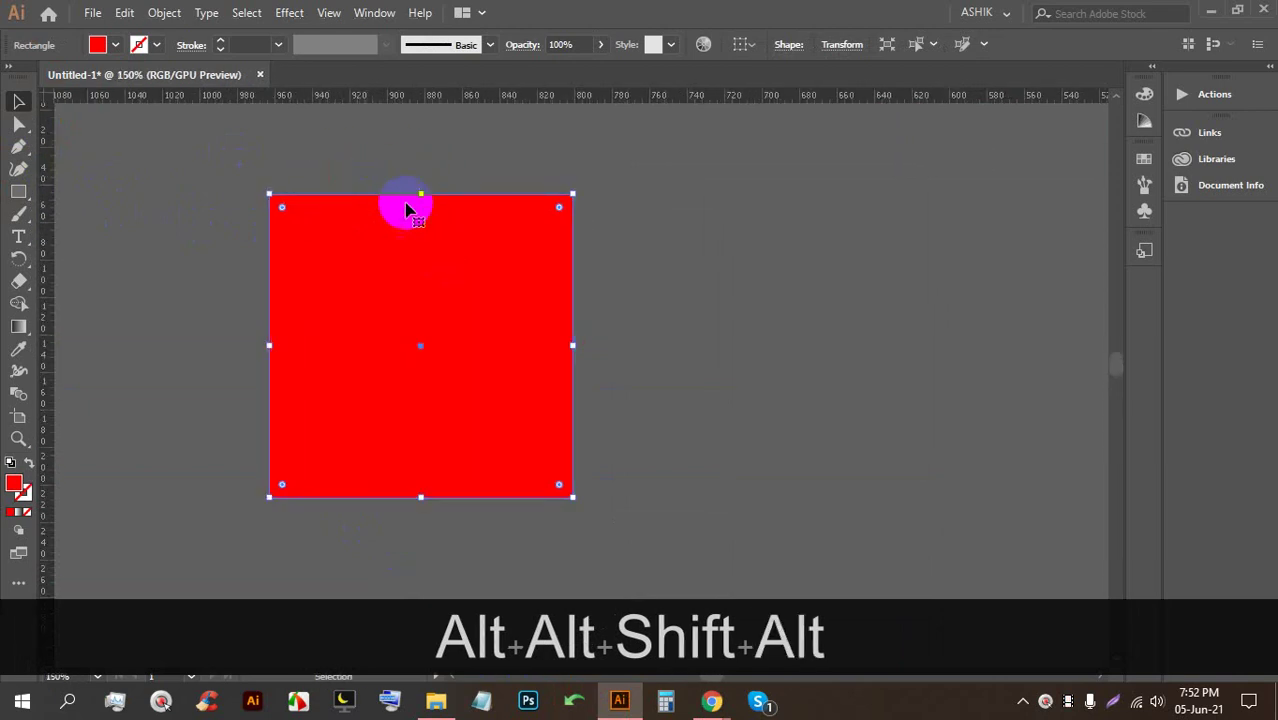
# Copy the red square, paste a duplicate with the regular Paste command, and delete the duplicate
pyautogui.click(664, 262)
pyautogui.click(532, 317)
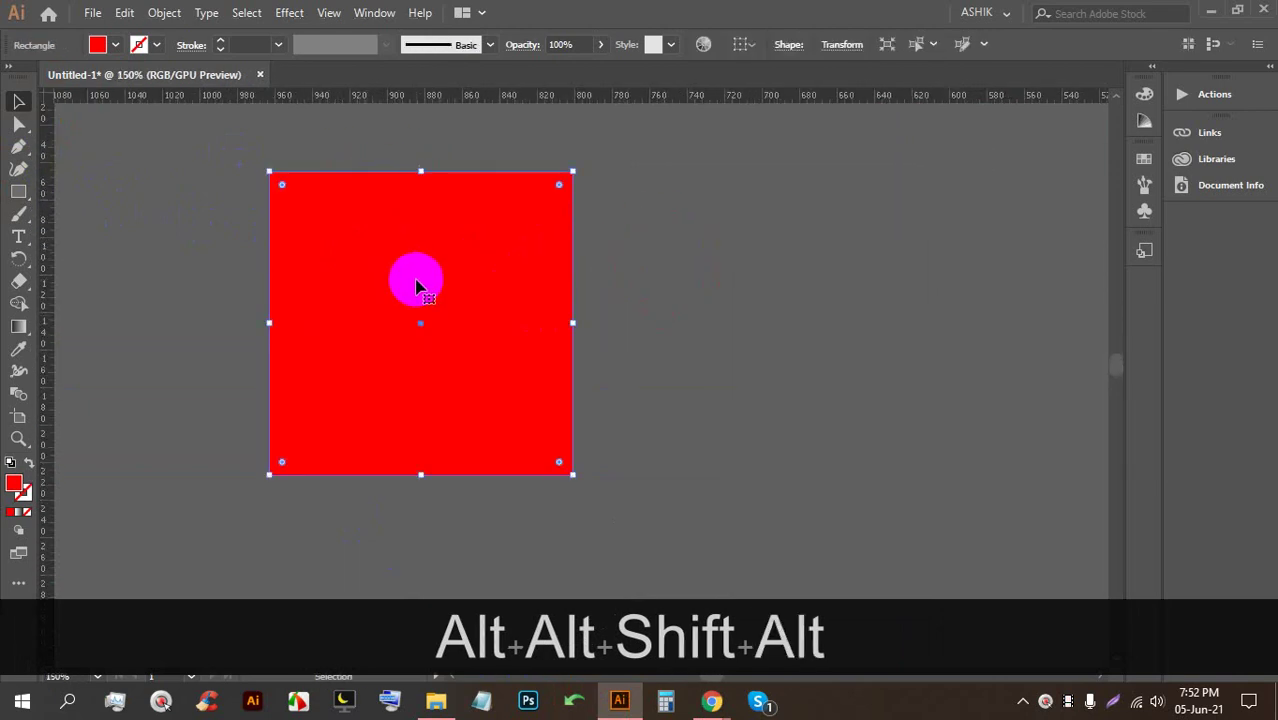
pyautogui.hotkey('ctrl', 'c')
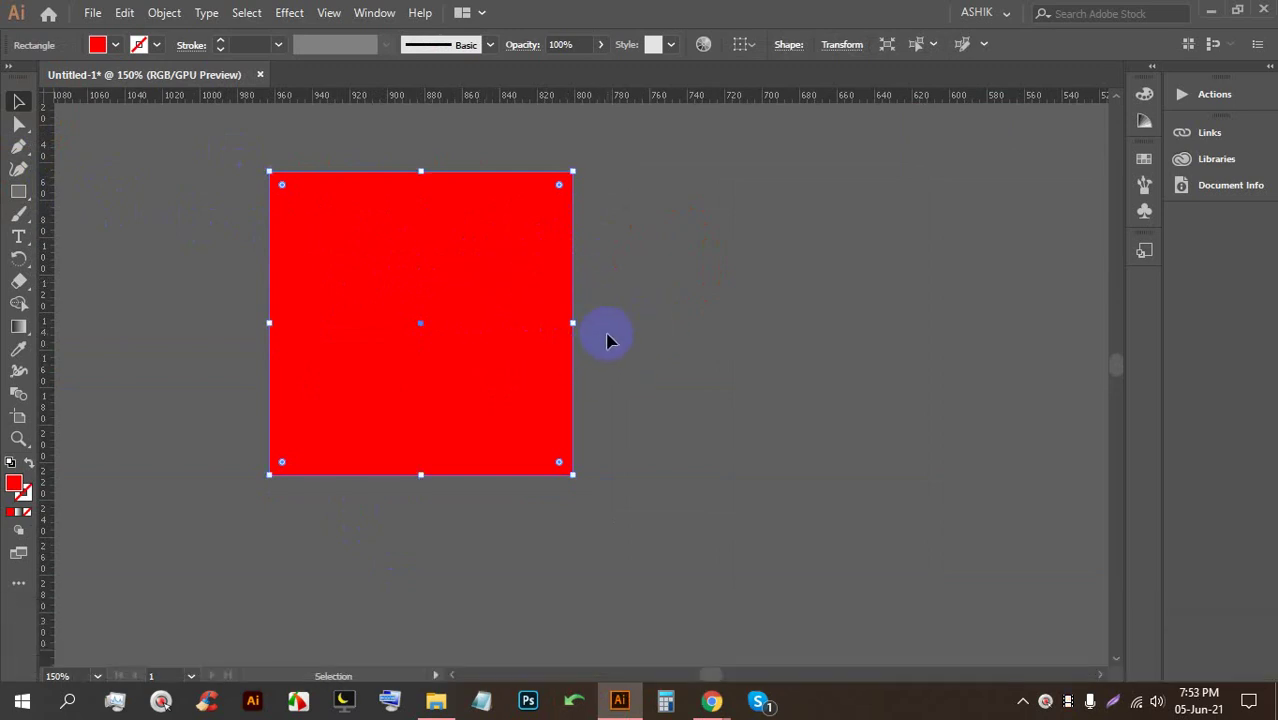
pyautogui.hotkey('ctrl', 'v')
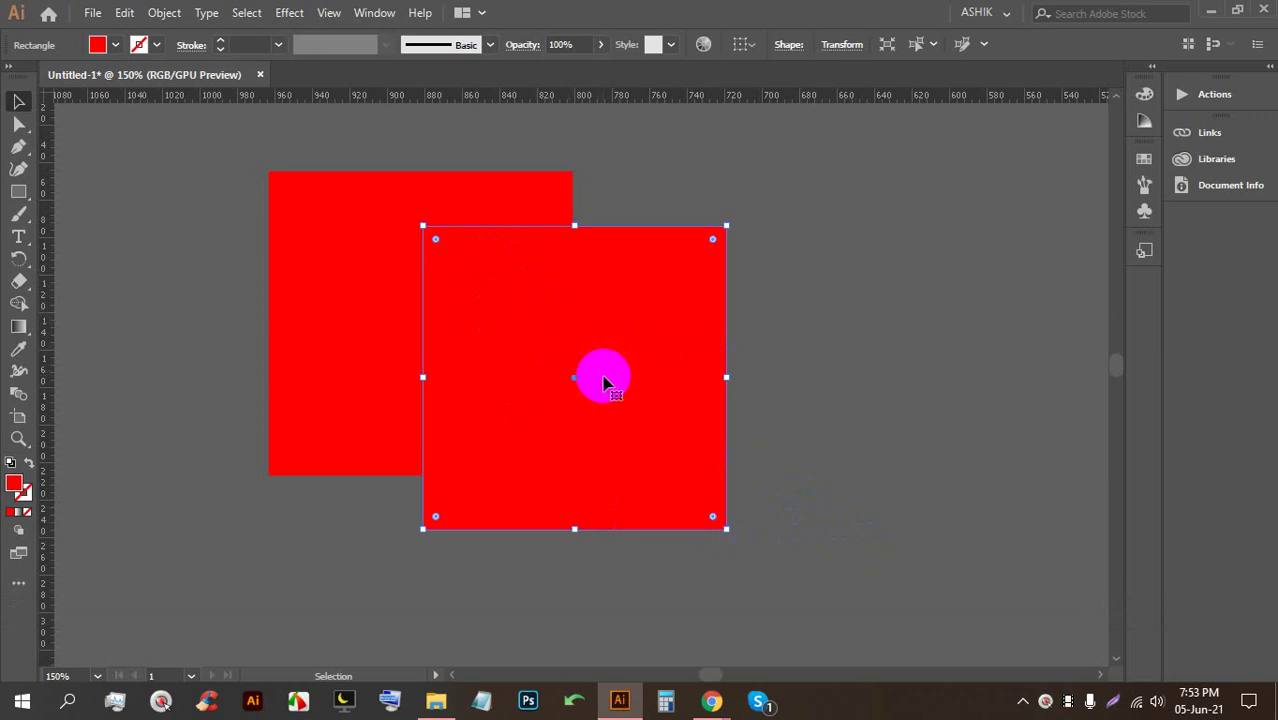
pyautogui.click(776, 386)
pyautogui.click(499, 354)
pyautogui.press('BackSpace')
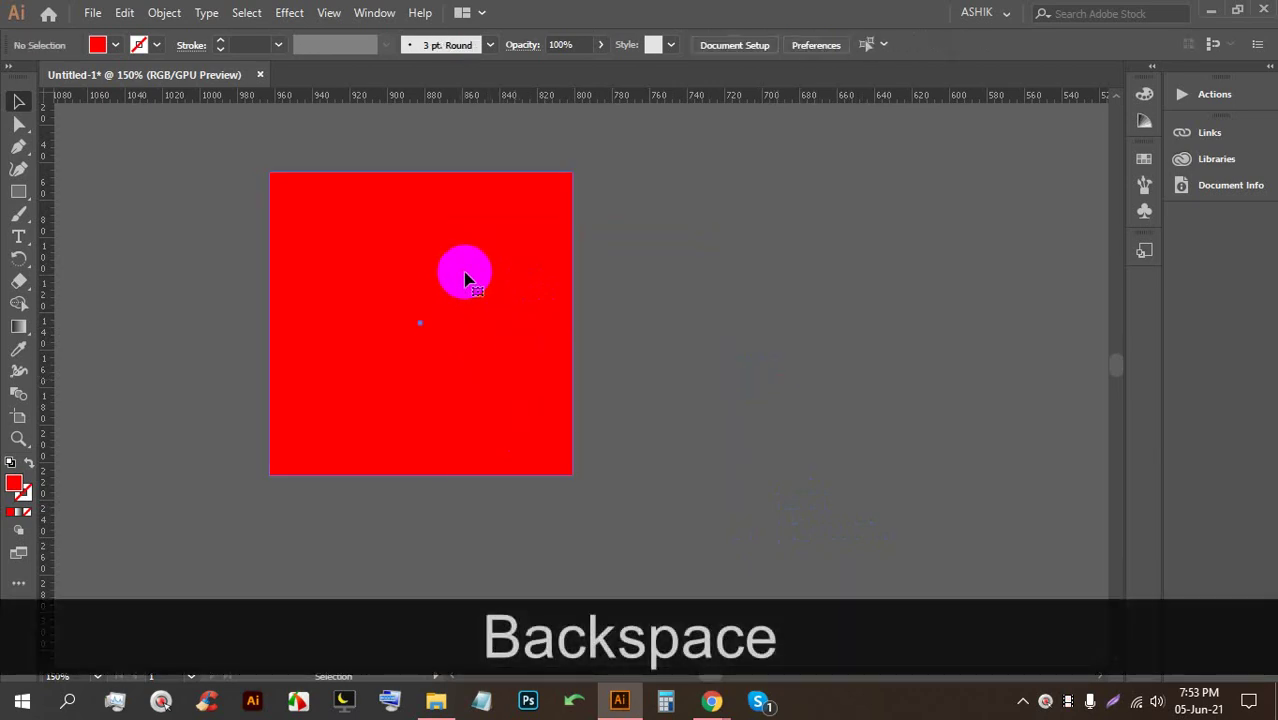
# Paste a copy of the red square in front of the original, pull the two apart, and delete the copy
pyautogui.click(470, 277)
pyautogui.hotkey('ctrl', 'c')
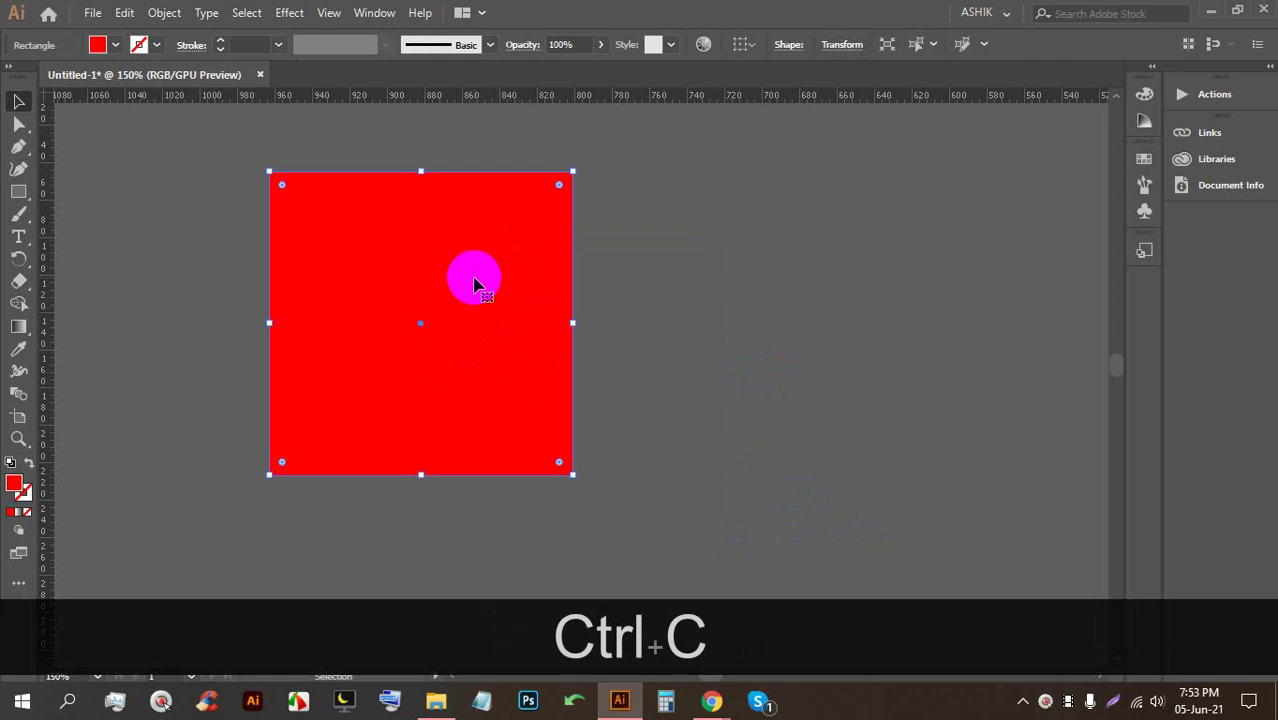
pyautogui.press('ctrl')
pyautogui.hotkey('ctrl', 'f')
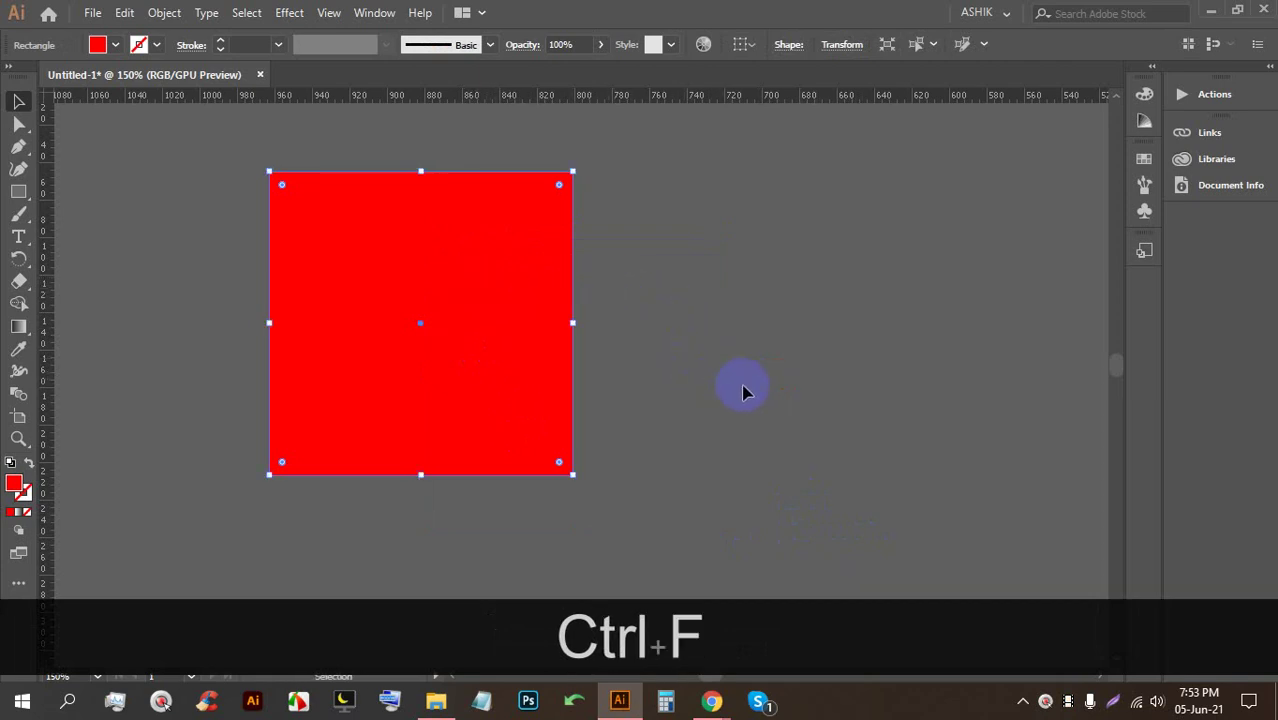
pyautogui.moveTo(451, 302); pyautogui.dragTo(805, 310)
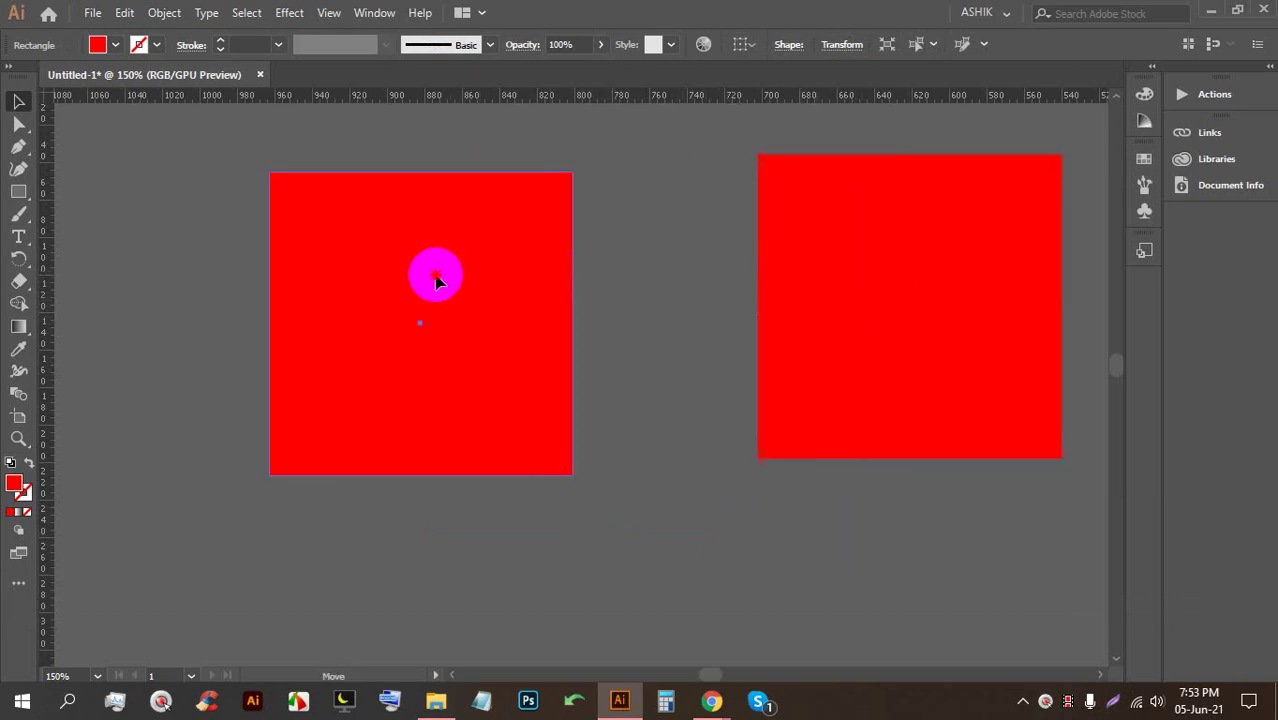
pyautogui.moveTo(437, 274); pyautogui.dragTo(342, 286)
pyautogui.click(847, 285)
pyautogui.press('BackSpace')
# Copy the red square, paste it in back, and offset one of the two stacked squares to the right
pyautogui.click(389, 297)
pyautogui.hotkey('ctrl', 'c')
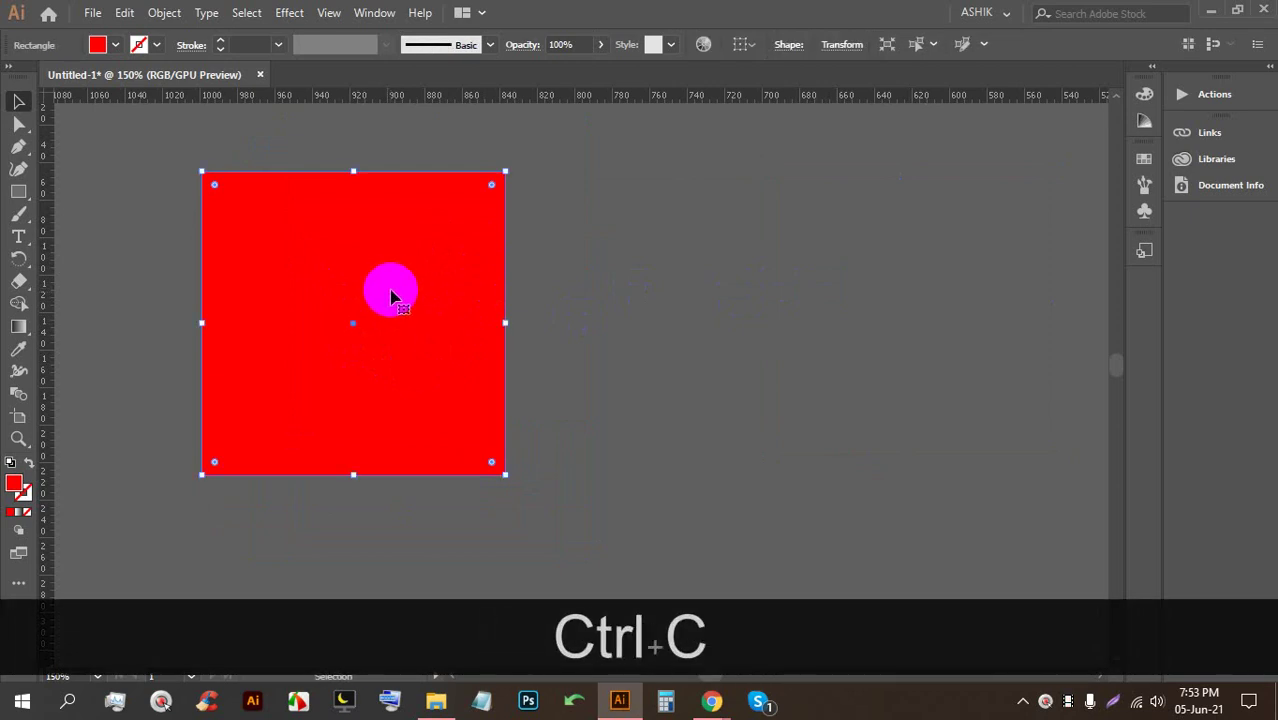
pyautogui.hotkey('ctrl', 'b')
pyautogui.moveTo(396, 288); pyautogui.dragTo(614, 288)
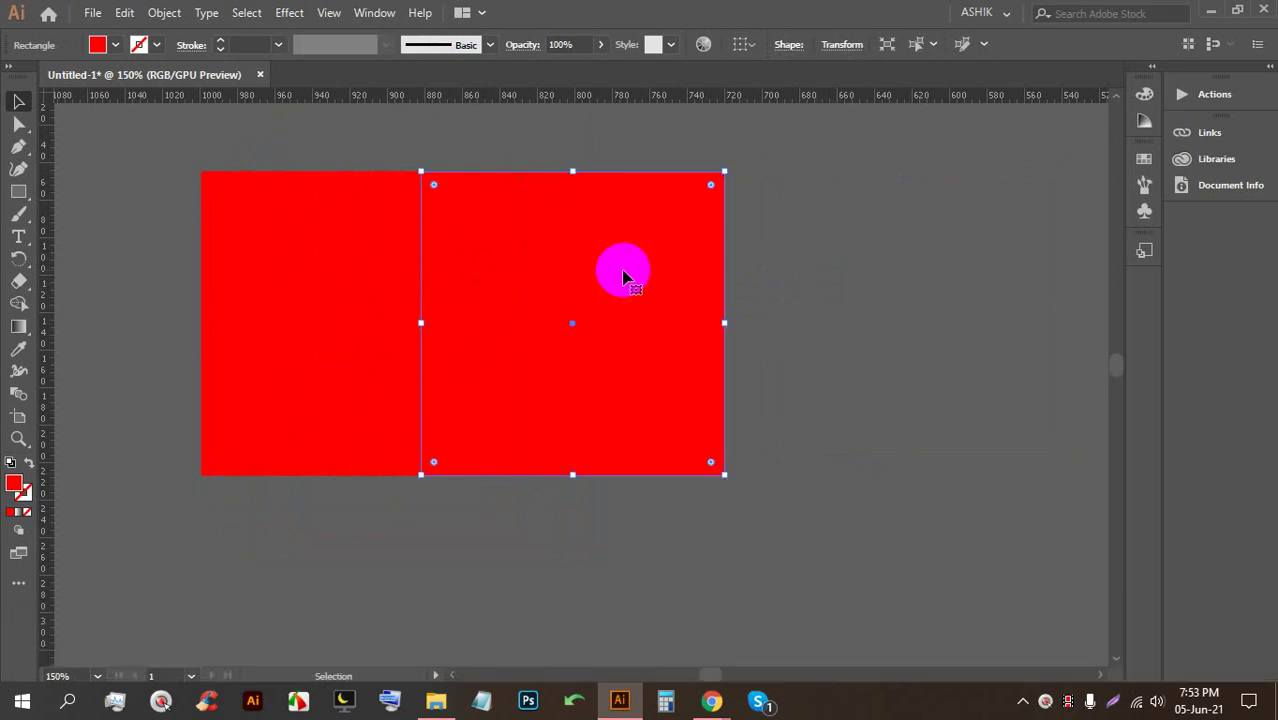
# Fill the offset square with yellow, move it clear of the red square, and delete it
pyautogui.click(115, 45)
pyautogui.click(78, 76)
pyautogui.click(497, 145)
pyautogui.moveTo(490, 205); pyautogui.dragTo(727, 217)
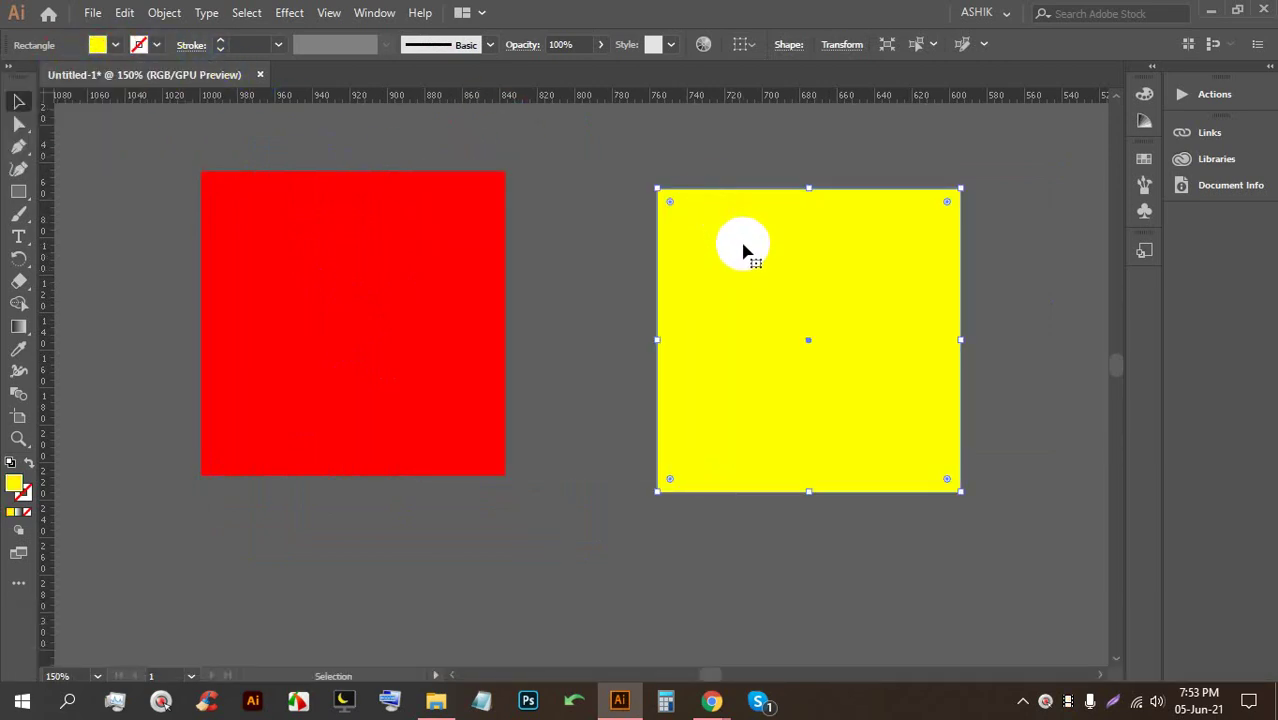
pyautogui.press('BackSpace')
# Move the remaining red square to the right, and paste a copy in front that is pulled aside and deleted
pyautogui.moveTo(372, 255); pyautogui.dragTo(510, 272)
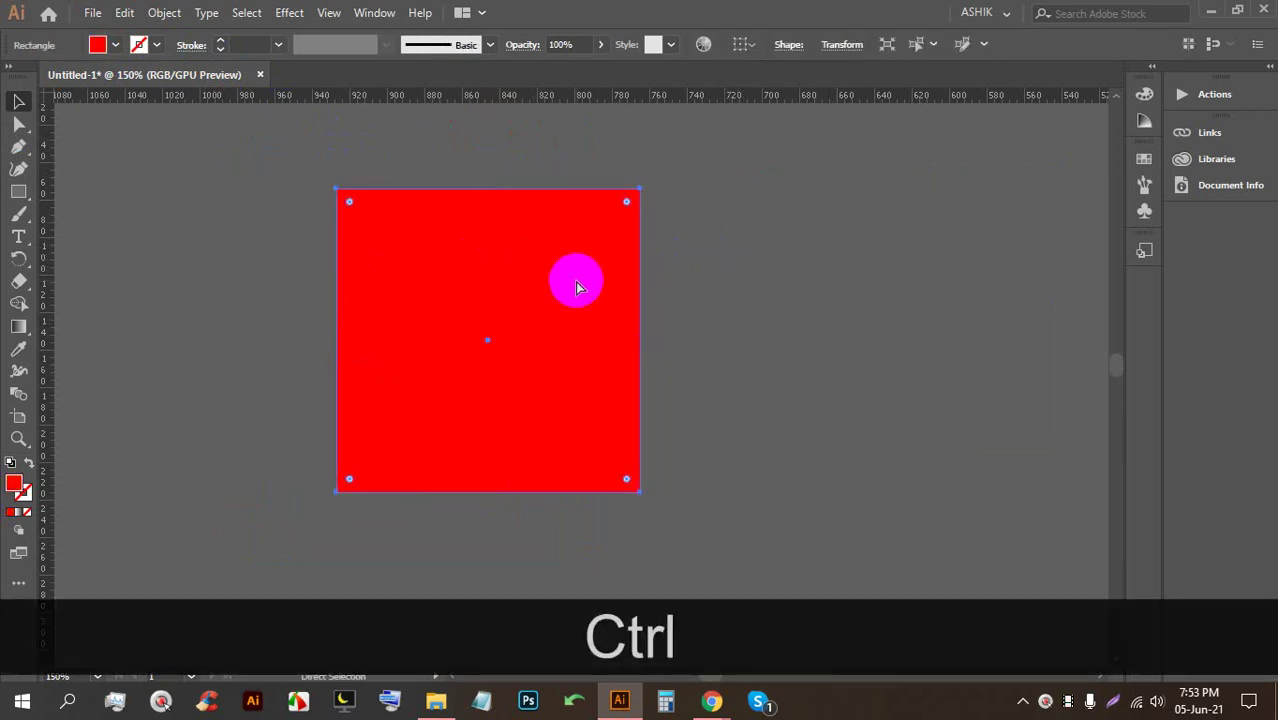
pyautogui.hotkey('ctrl', 'c')
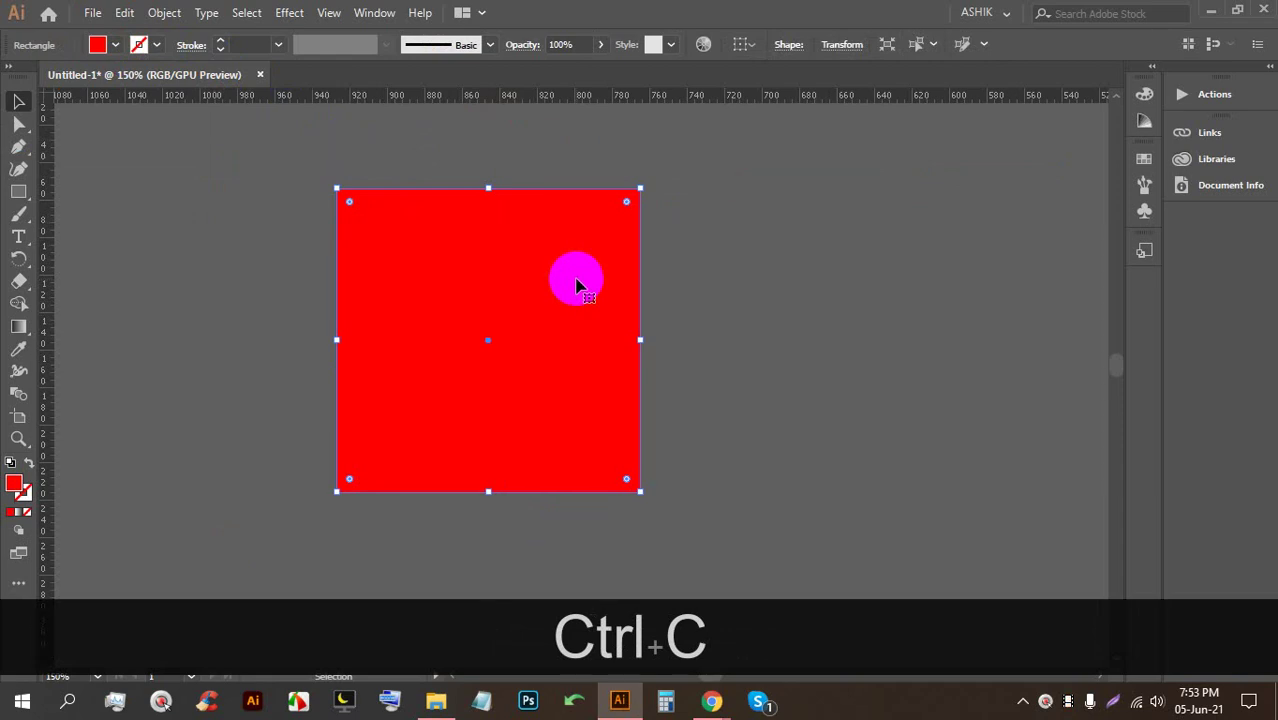
pyautogui.press('ctrl')
pyautogui.hotkey('ctrl', 'f')
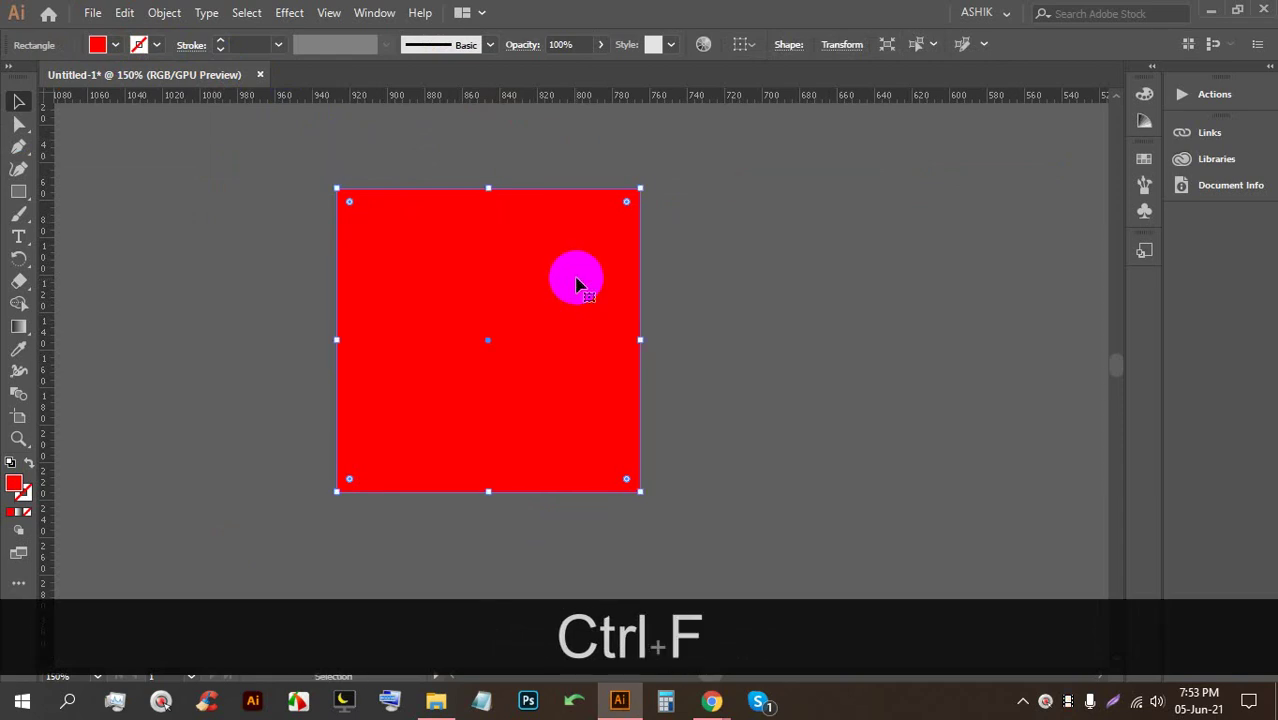
pyautogui.moveTo(502, 288); pyautogui.dragTo(675, 303)
pyautogui.press('BackSpace')
# Repeat the regular copy and paste of the red square and remove the pasted duplicate
pyautogui.click(478, 276)
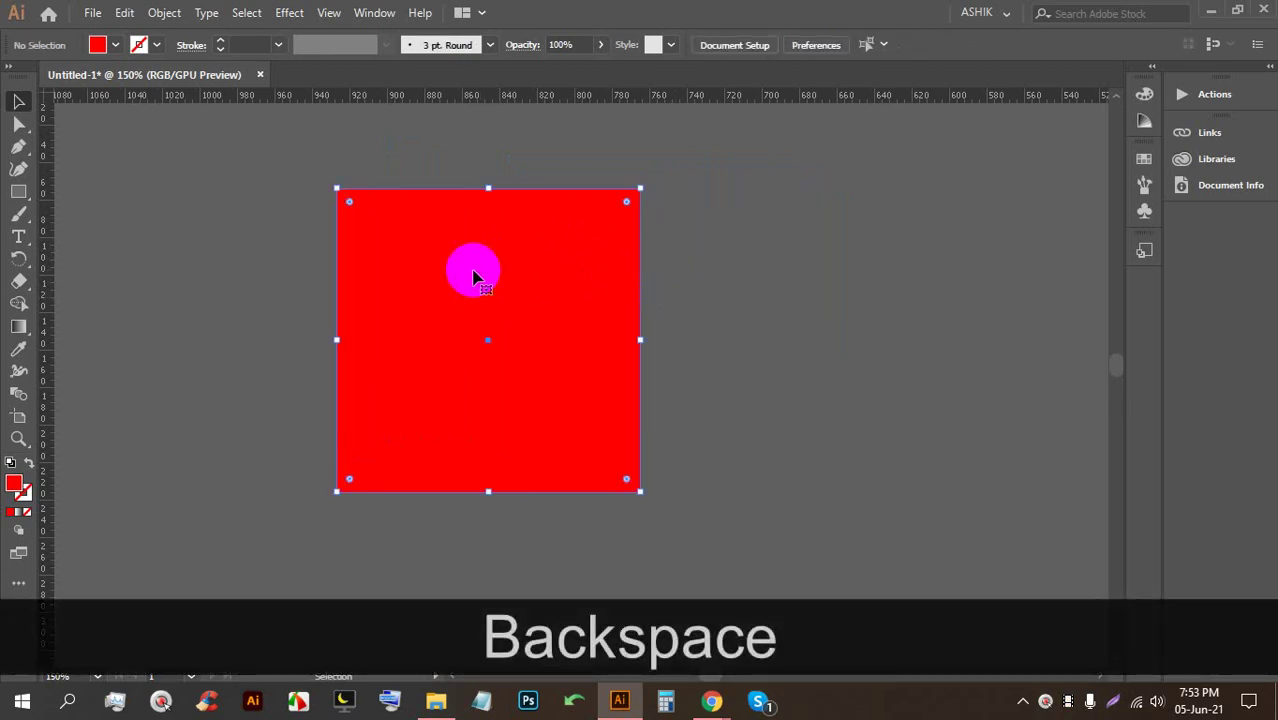
pyautogui.hotkey('ctrl', 'c')
pyautogui.press('v')
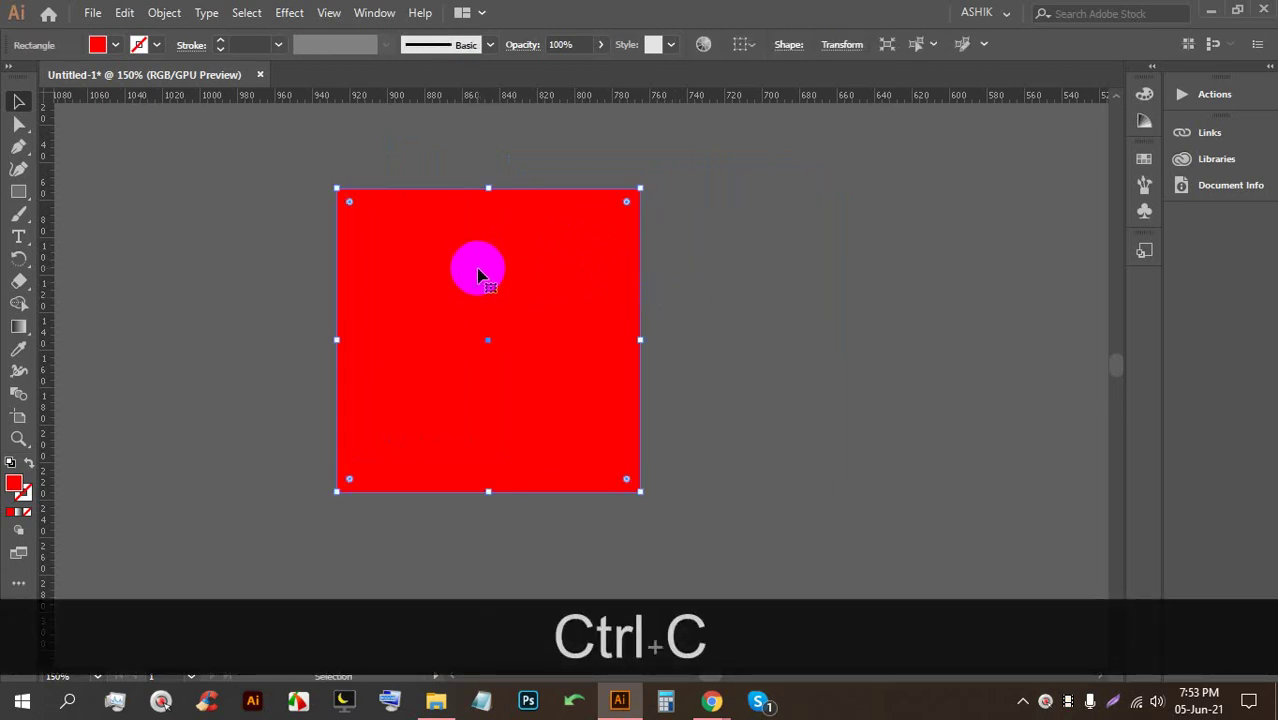
pyautogui.hotkey('ctrl', 'v')
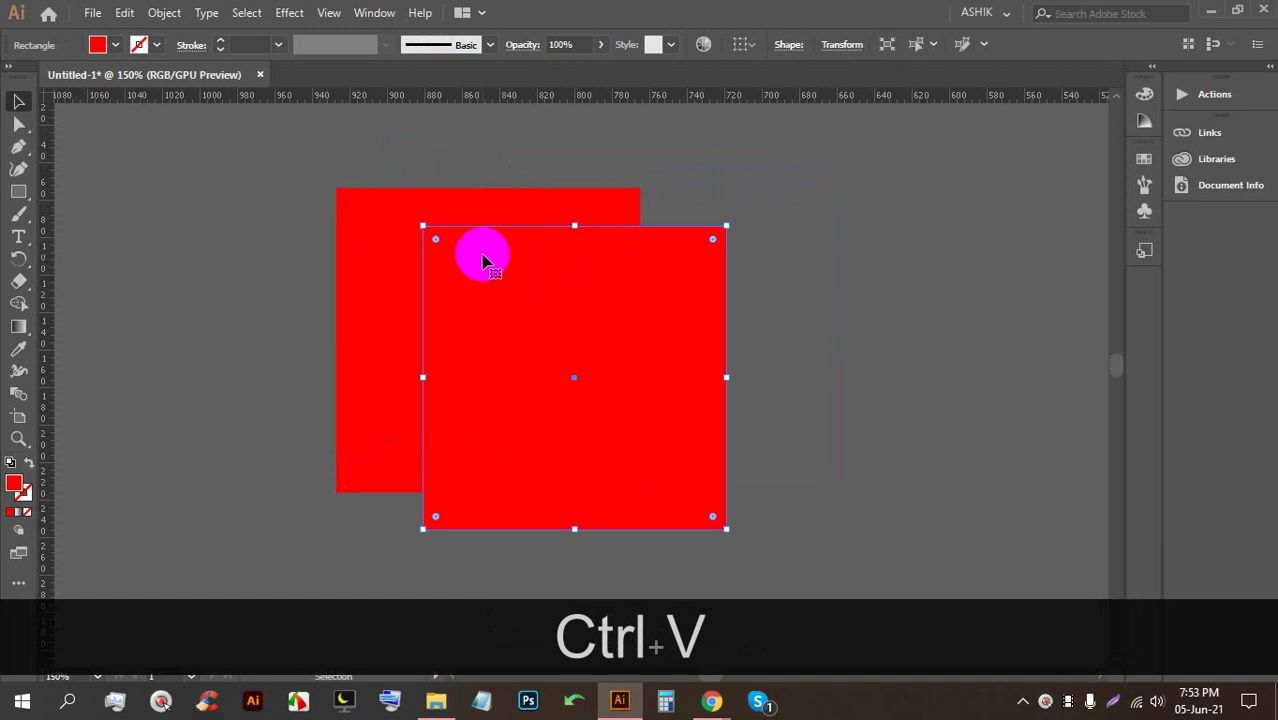
pyautogui.click(461, 282)
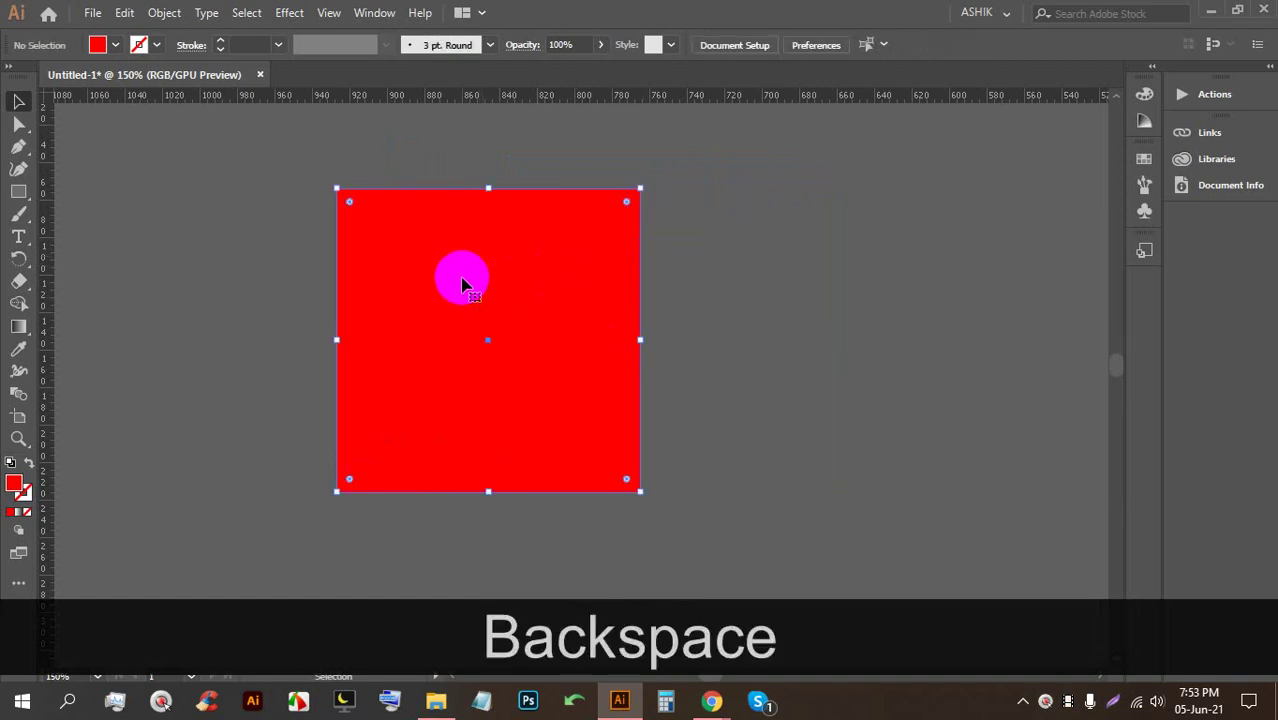
# Copy the red square and paste the duplicate directly behind it
pyautogui.hotkey('ctrl', 'c')
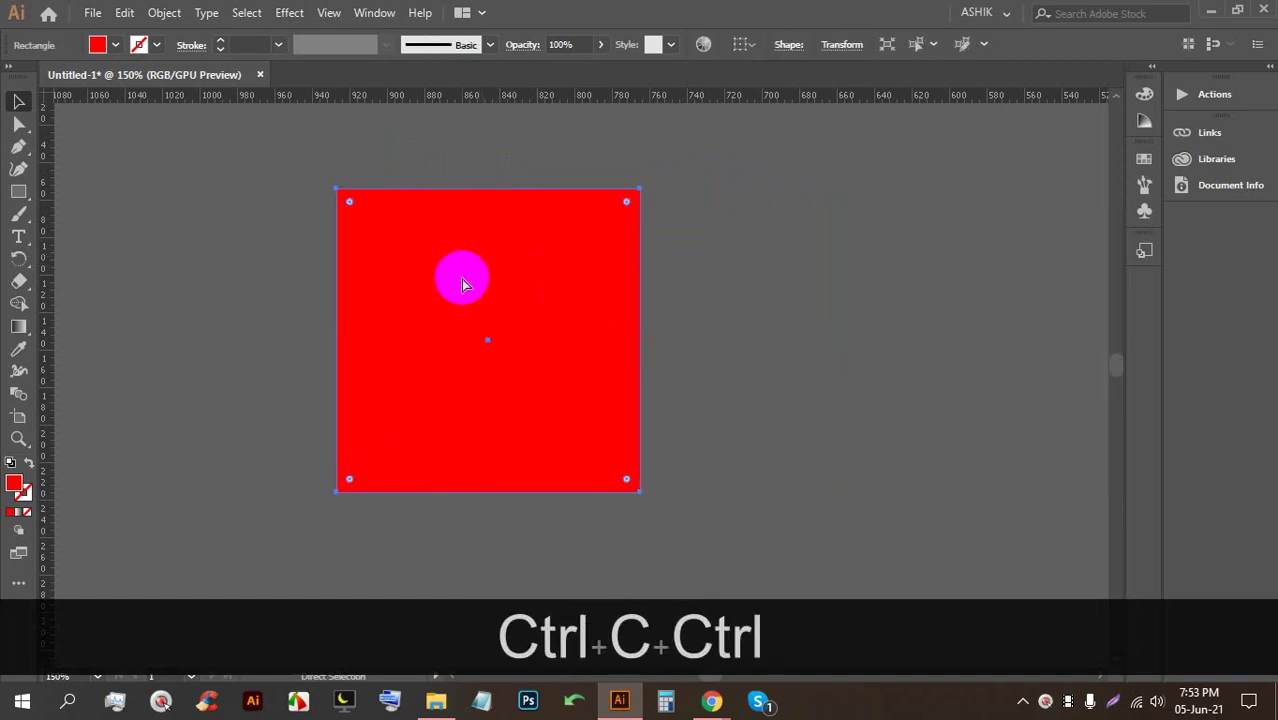
pyautogui.hotkey('ctrl', 'b')
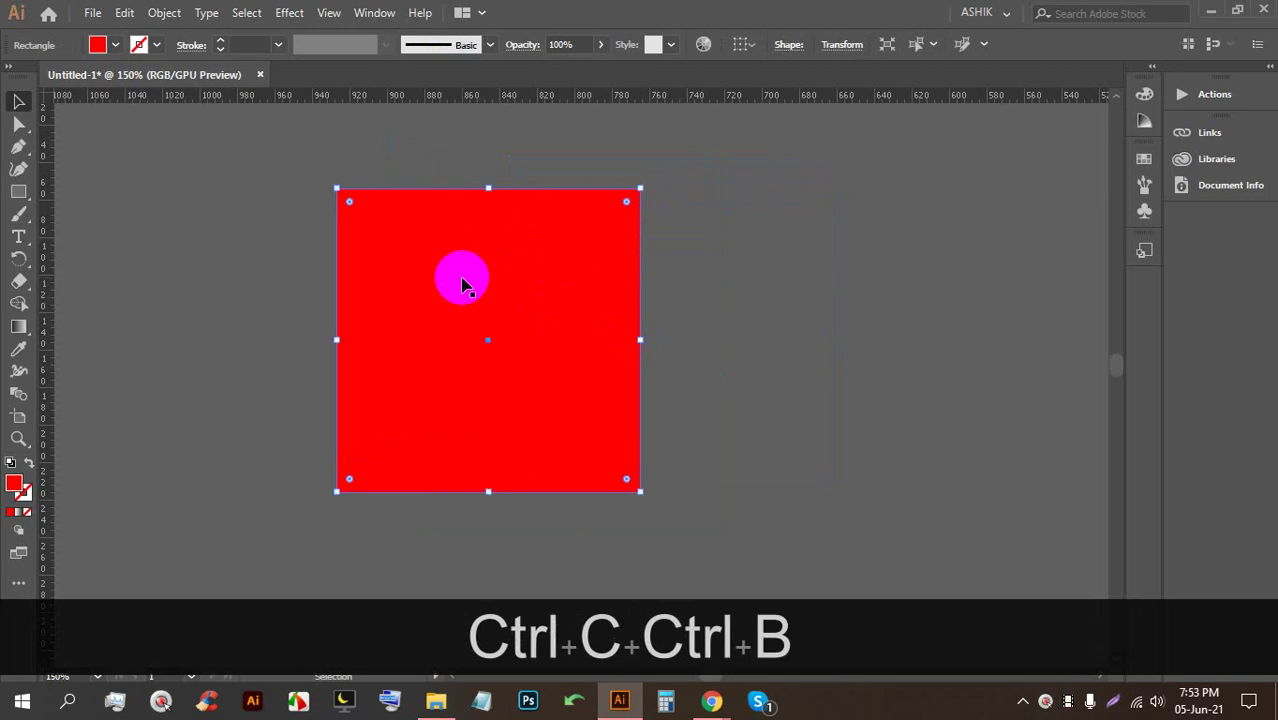
# Look in on the Google Meet call in Chrome and switch back to Illustrator
pyautogui.moveTo(713, 700)
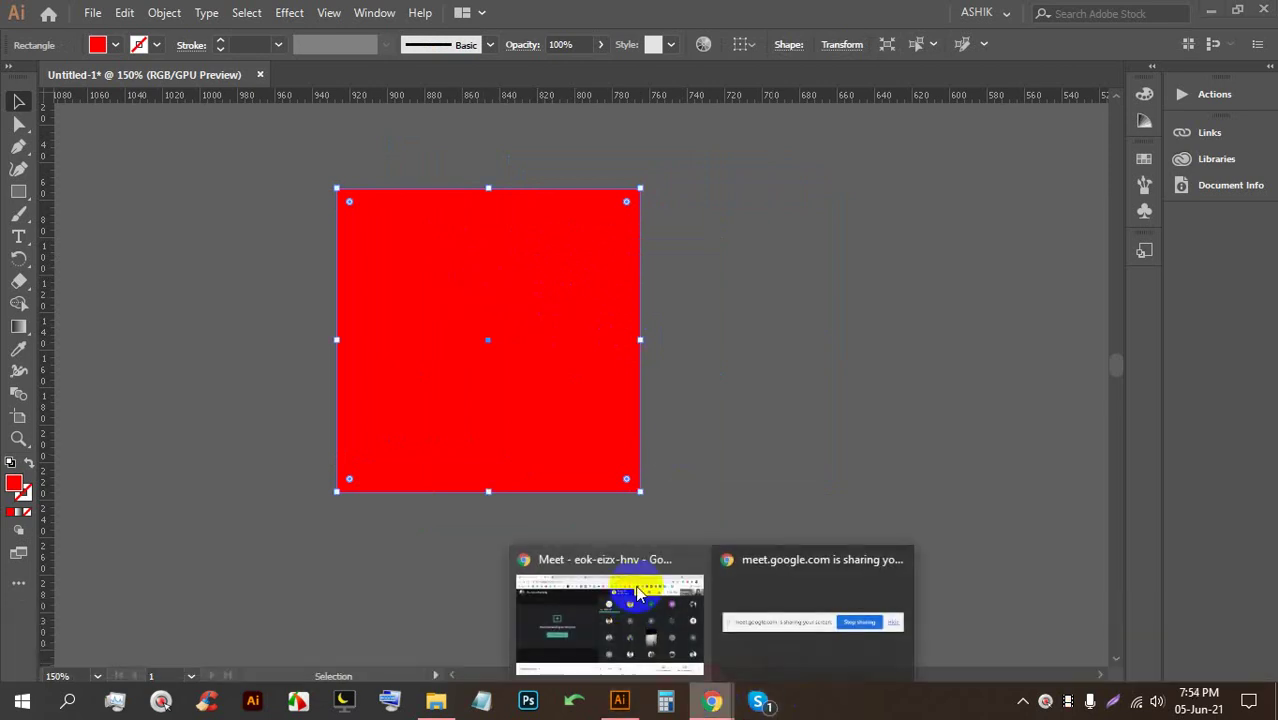
pyautogui.click(641, 588)
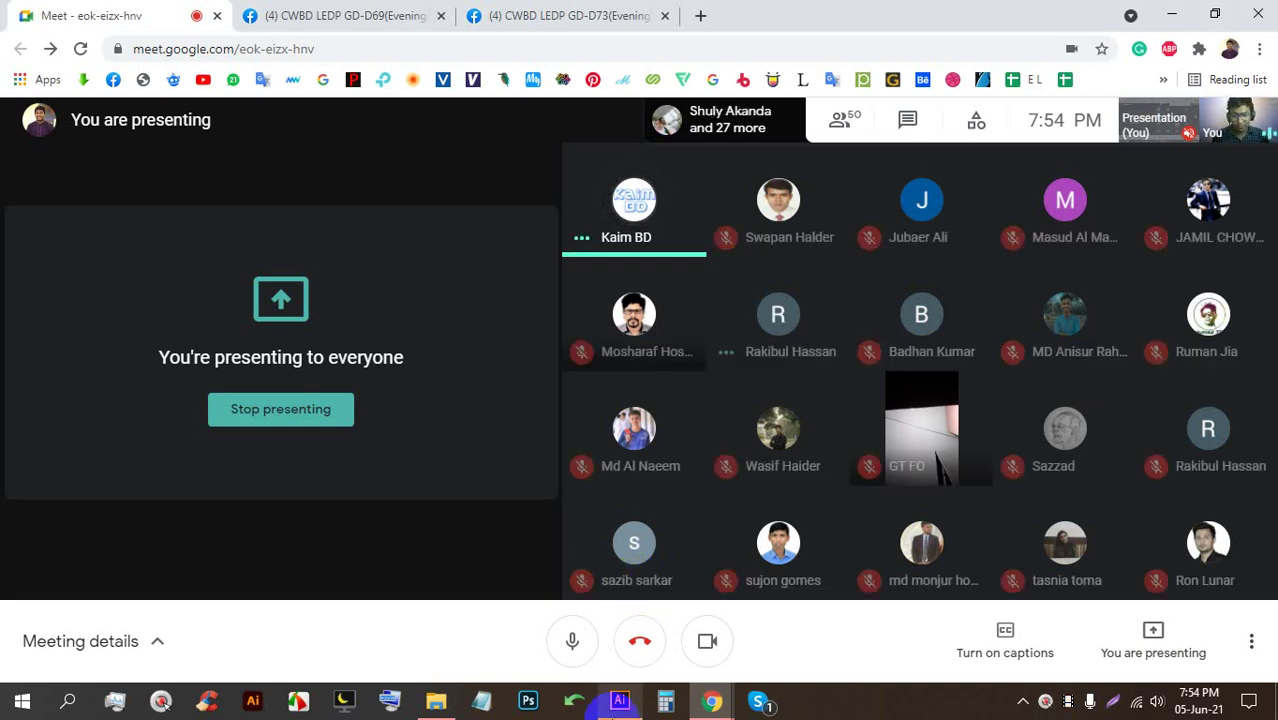
pyautogui.click(619, 703)
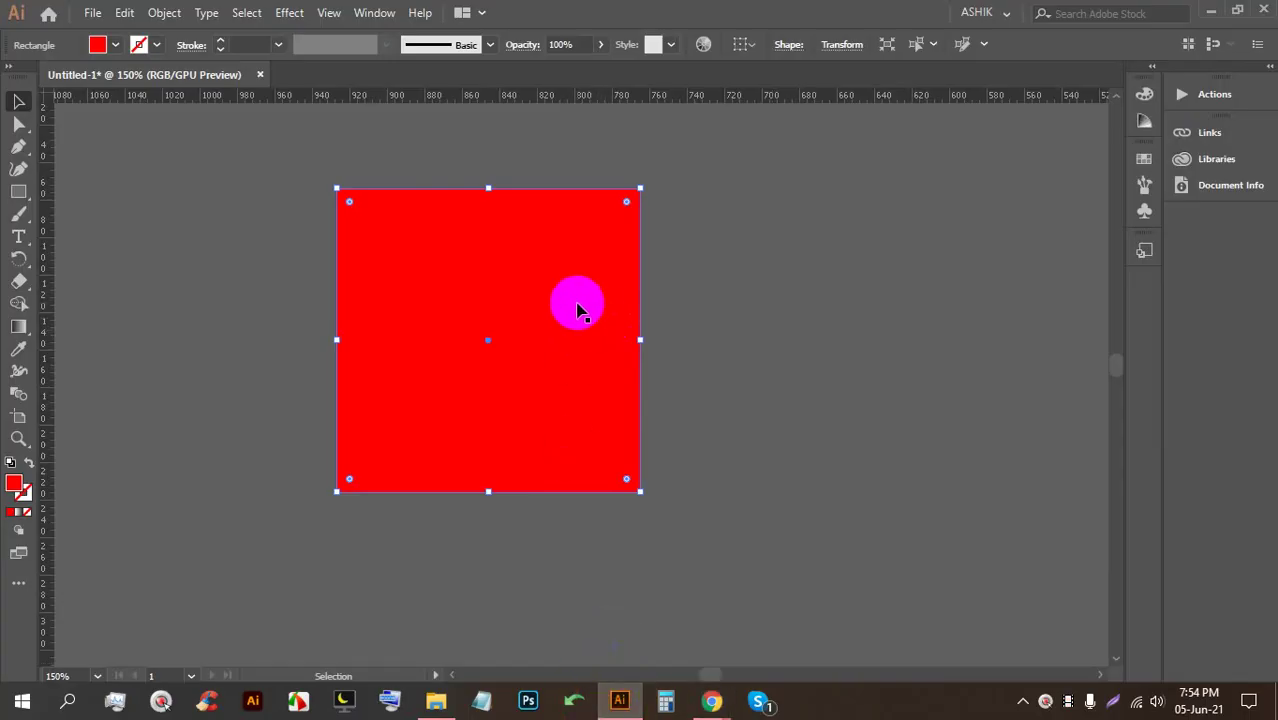
# Shift the front red square to the right off its duplicate and delete the shifted square
pyautogui.click(831, 322)
pyautogui.moveTo(551, 317); pyautogui.dragTo(707, 318)
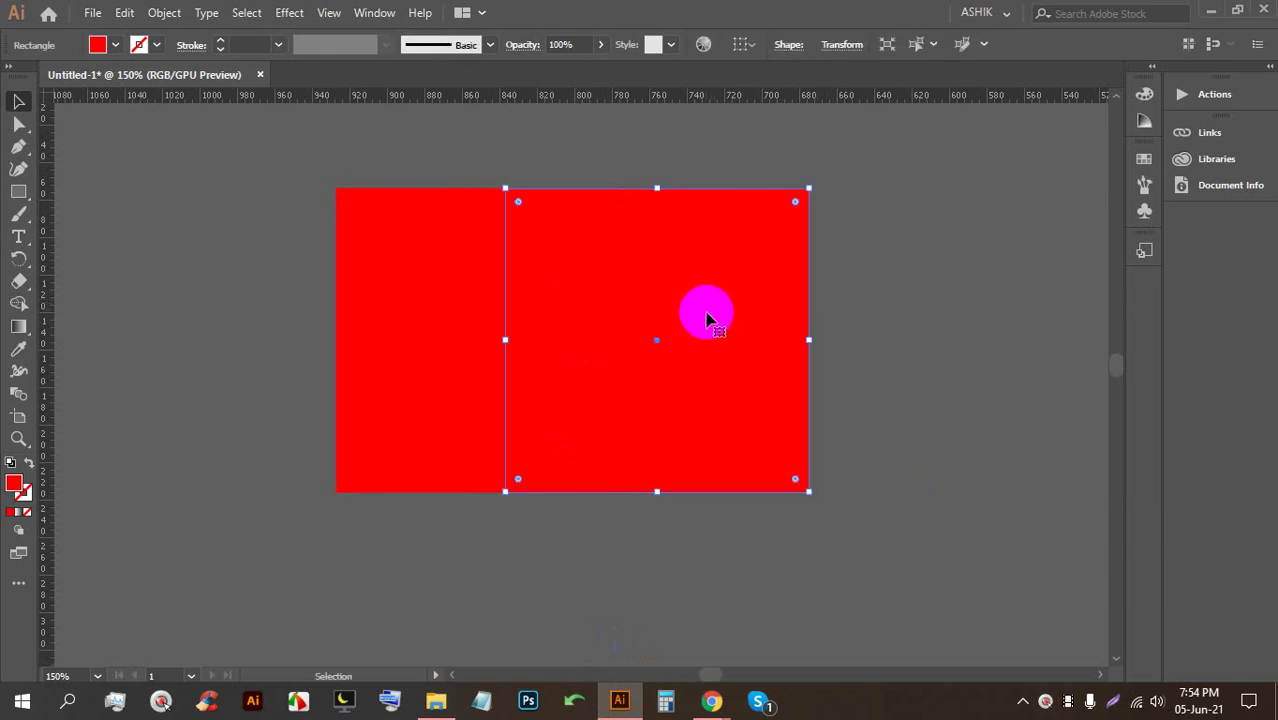
pyautogui.press('BackSpace')
pyautogui.click(494, 288)
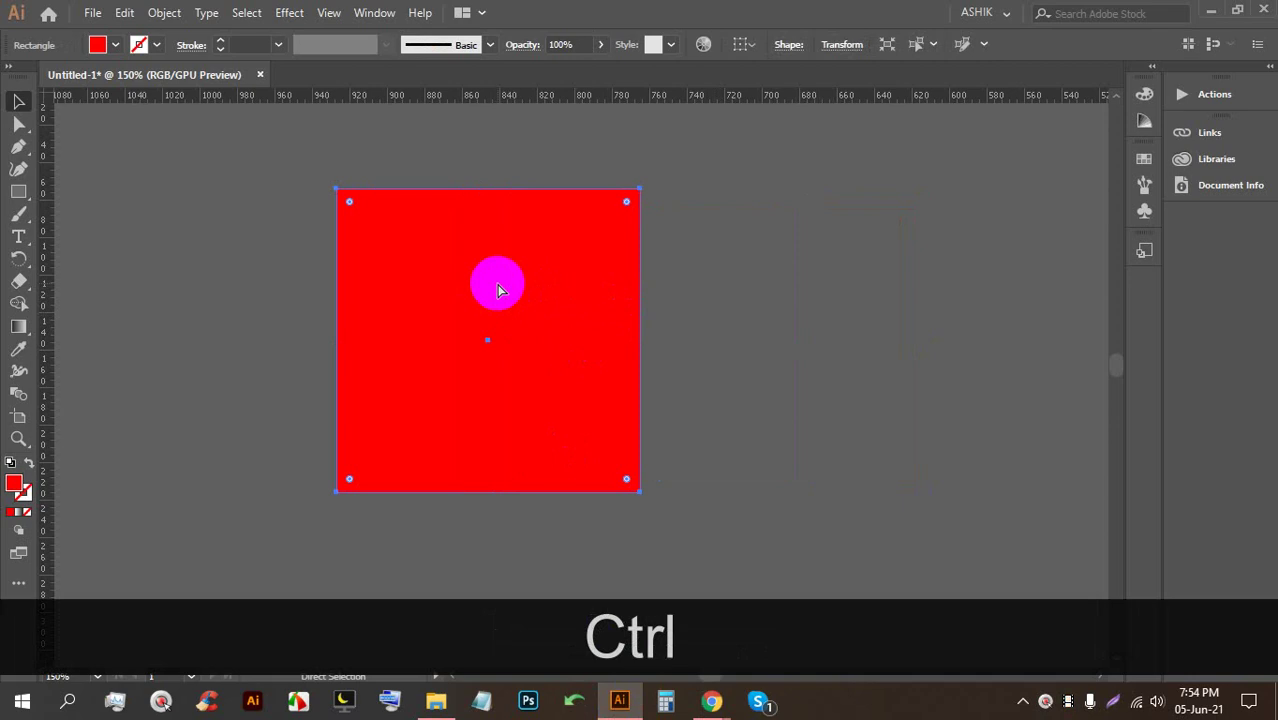
pyautogui.hotkey('ctrl', 'Return')
pyautogui.hotkey('ctrl', 'Return')
pyautogui.click(673, 342)
pyautogui.click(533, 302)
pyautogui.press('Return')
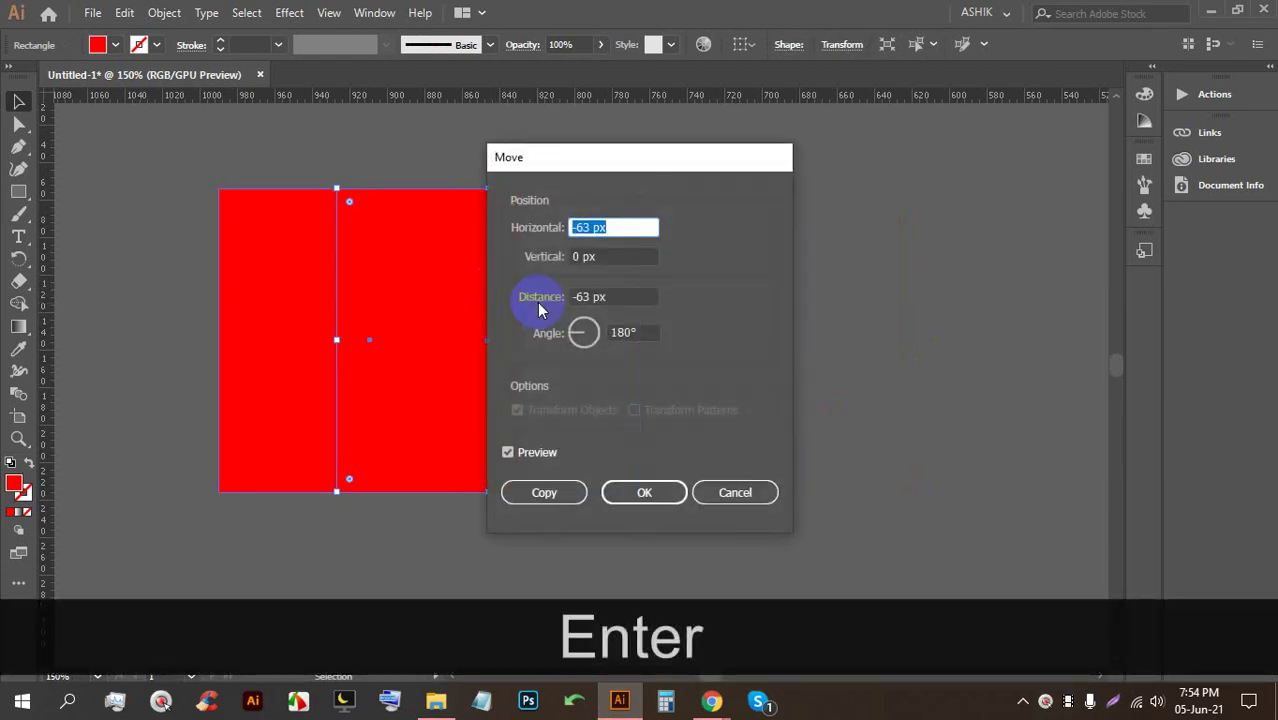
pyautogui.click(735, 492)
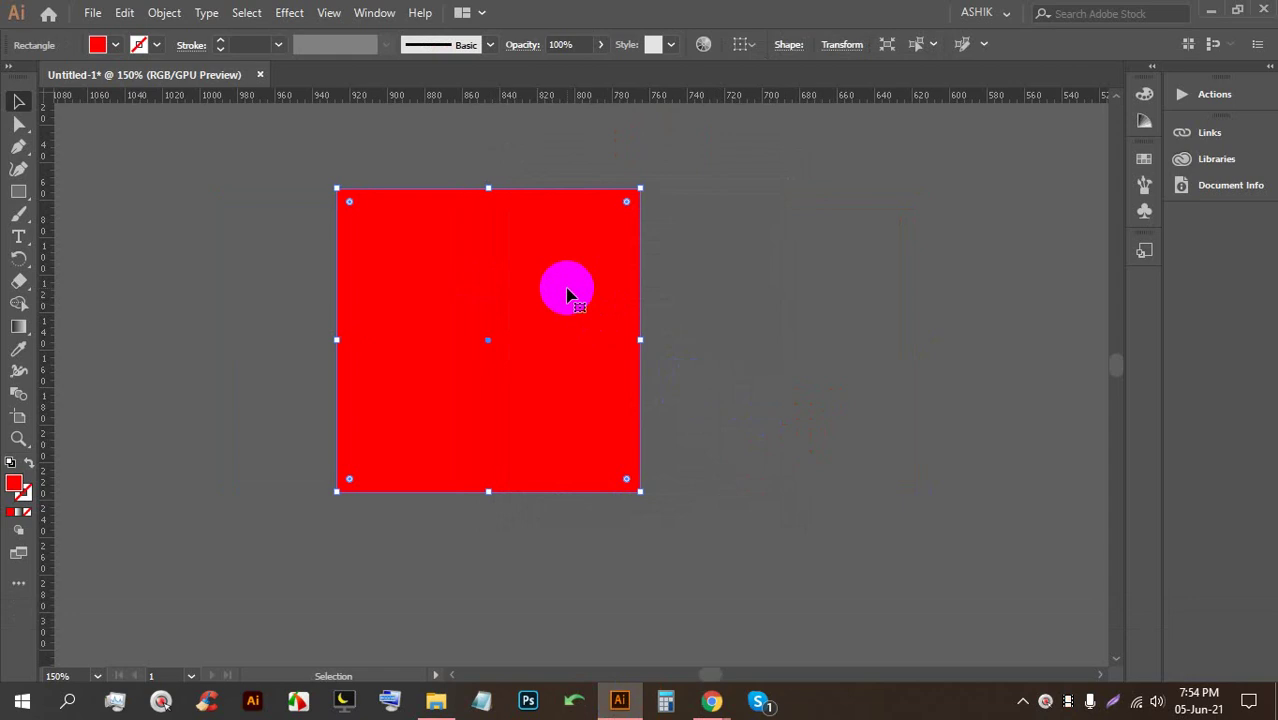
# Open the Move settings for the red square and preview a horizontal offset of 30 px
pyautogui.press('Return')
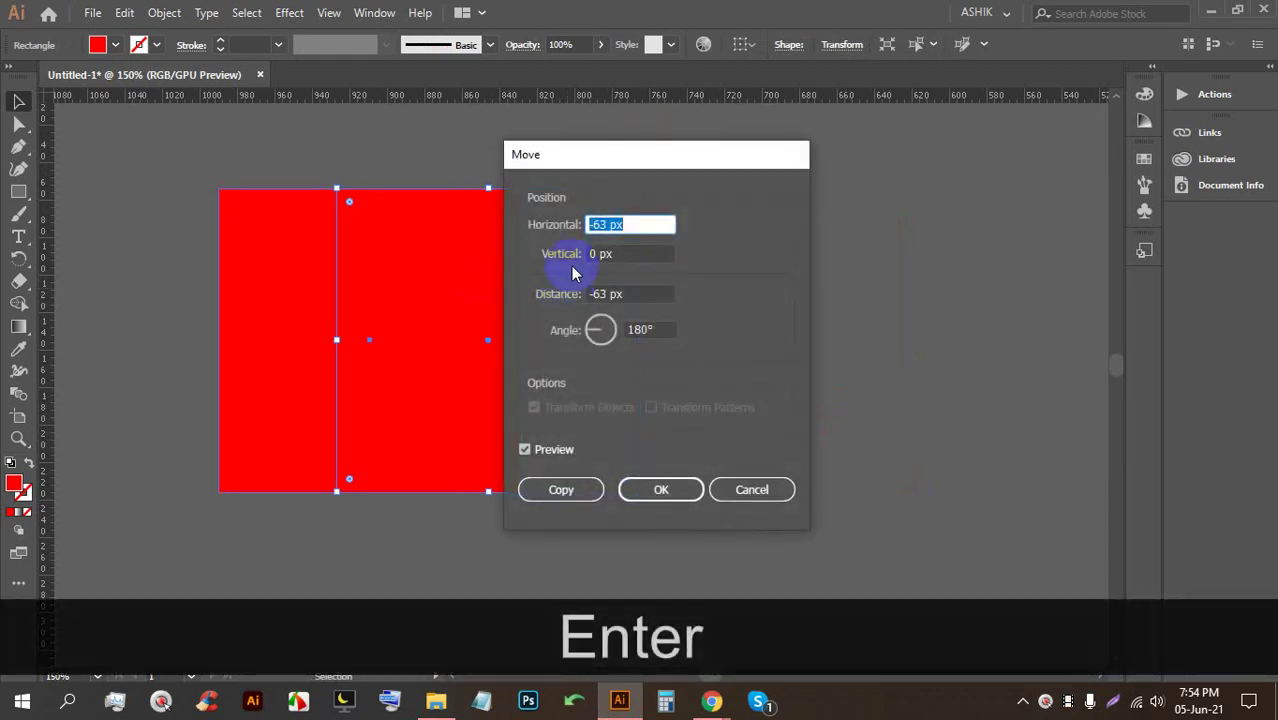
pyautogui.moveTo(605, 152); pyautogui.dragTo(766, 167)
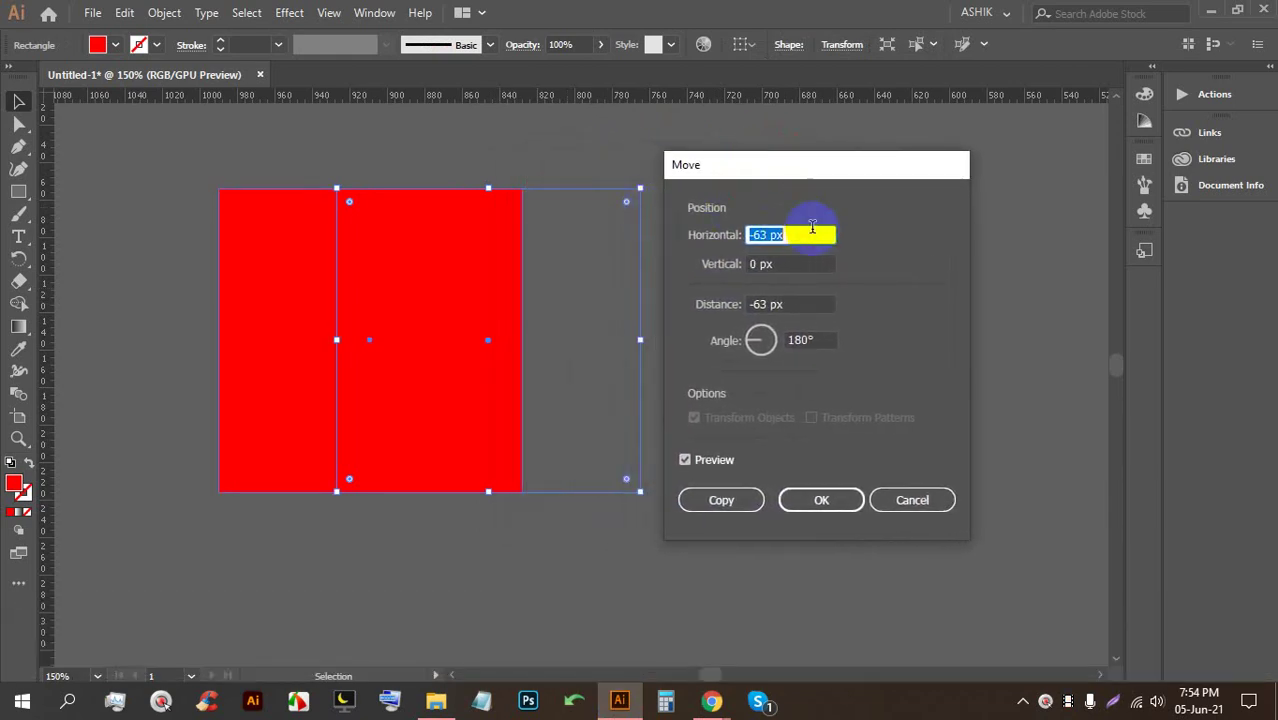
pyautogui.click(807, 232)
pyautogui.write('111')
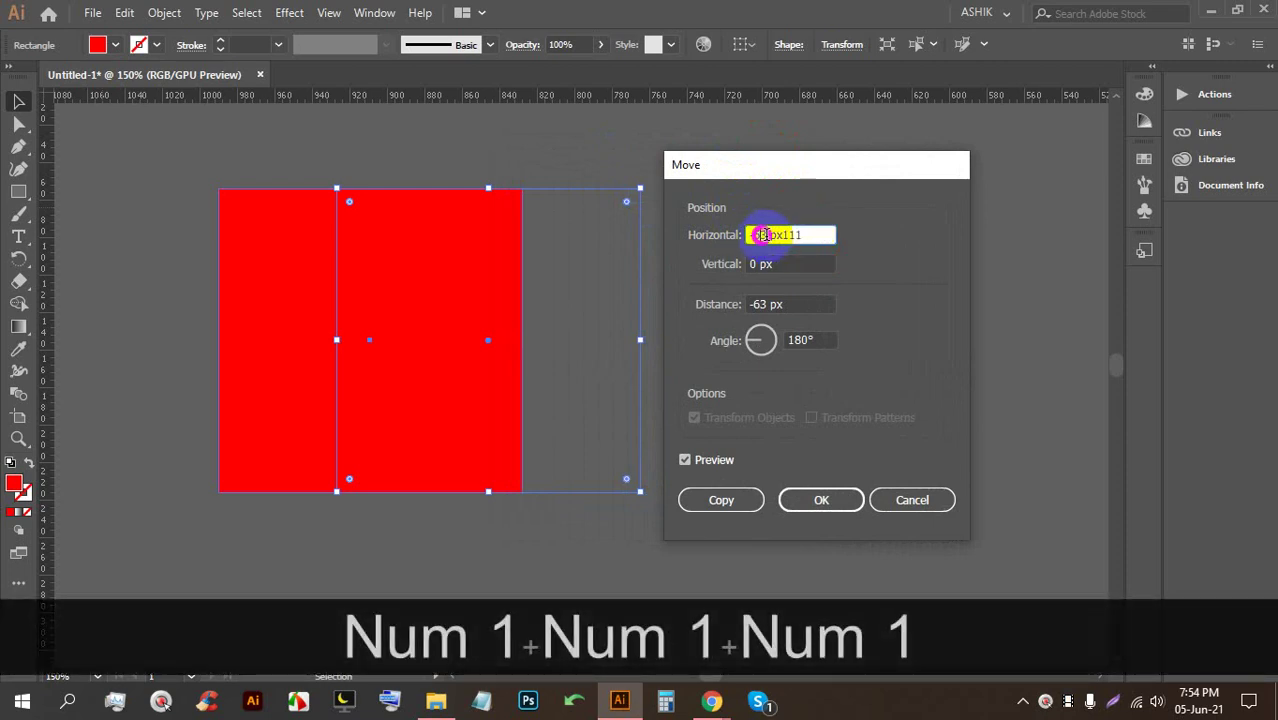
pyautogui.press('BackSpace')
pyautogui.press('BackSpace')
pyautogui.press('Up')
pyautogui.press('Up')
pyautogui.press('Up')
pyautogui.press('Up')
pyautogui.press('Up')
pyautogui.hotkey('shift', 'Up')
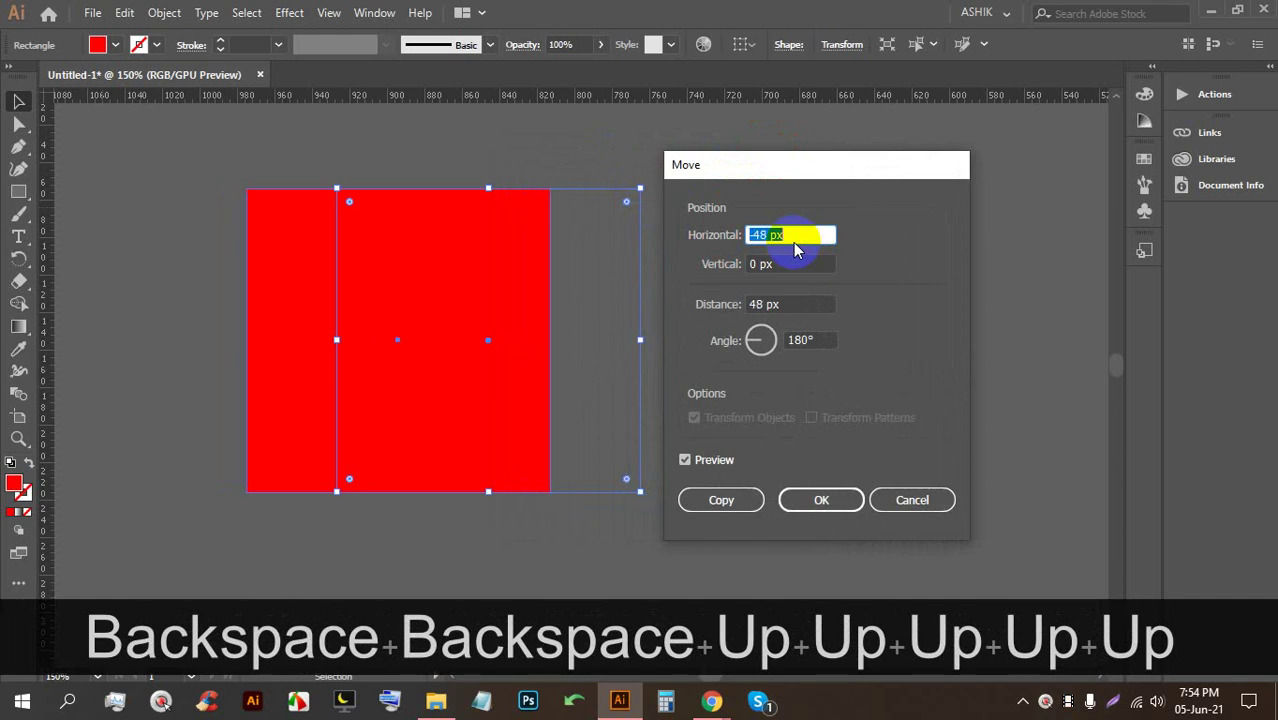
pyautogui.press('Up')
pyautogui.press('Up')
pyautogui.press('Up')
pyautogui.press('Up')
pyautogui.press('Up')
pyautogui.press('Up')
pyautogui.press('Up')
pyautogui.press('Up')
pyautogui.press('Up')
pyautogui.press('Up')
pyautogui.press('Up')
pyautogui.press('Up')
pyautogui.press('Up')
pyautogui.press('Up')
pyautogui.press('Up')
pyautogui.press('Up')
pyautogui.press('Up')
pyautogui.press('Up')
pyautogui.press('Up')
pyautogui.press('Up')
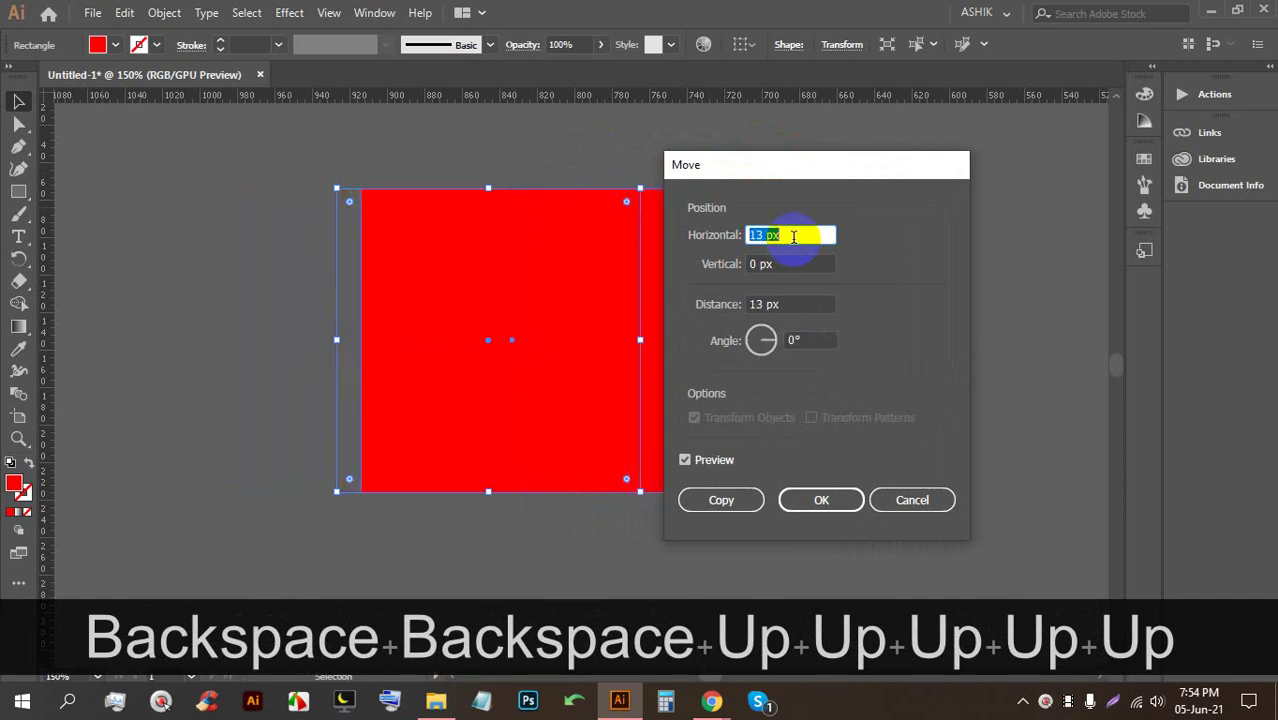
pyautogui.press('Up')
pyautogui.press('Up')
pyautogui.press('Up')
pyautogui.press('Up')
pyautogui.press('Up')
pyautogui.press('Up')
pyautogui.press('Up')
pyautogui.press('Up')
pyautogui.press('Up')
pyautogui.press('Up')
pyautogui.press('Up')
pyautogui.press('Up')
pyautogui.press('Up')
pyautogui.press('Up')
pyautogui.press('Up')
pyautogui.press('Up')
pyautogui.press('Up')
# Preview a vertical offset for the red square, first 14 px and finally -35 px
pyautogui.click(783, 256)
pyautogui.press('Up')
pyautogui.press('Up')
pyautogui.press('Up')
pyautogui.press('Up')
pyautogui.press('Up')
pyautogui.press('Up')
pyautogui.press('Up')
pyautogui.press('Up')
pyautogui.press('Up')
pyautogui.press('Up')
pyautogui.press('Up')
pyautogui.press('Up')
pyautogui.press('Up')
pyautogui.press('Up')
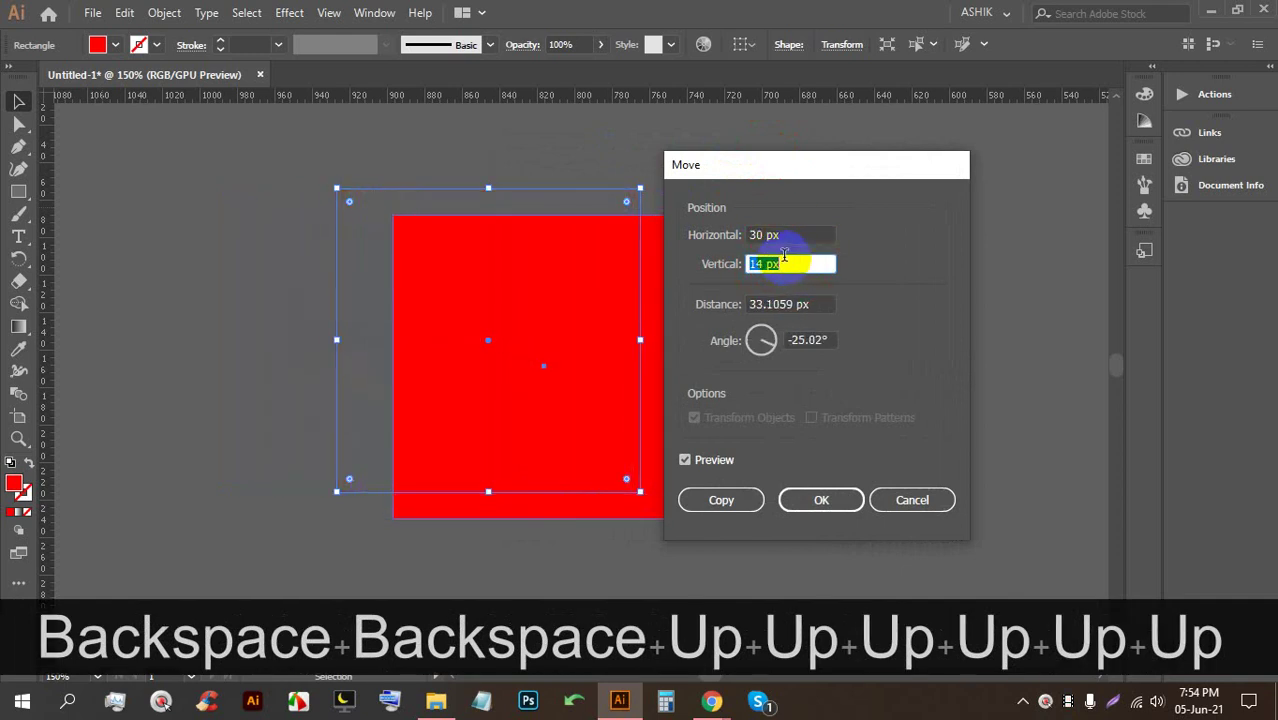
pyautogui.press('Down')
pyautogui.press('Down')
pyautogui.press('Down')
pyautogui.press('Down')
pyautogui.press('Down')
pyautogui.press('Down')
pyautogui.press('Down')
pyautogui.press('Down')
pyautogui.press('Down')
pyautogui.press('Down')
pyautogui.press('Down')
pyautogui.press('Down')
pyautogui.press('Down')
pyautogui.press('Down')
pyautogui.press('Down')
pyautogui.press('Down')
pyautogui.press('Down')
pyautogui.press('Down')
pyautogui.press('Down')
pyautogui.press('Down')
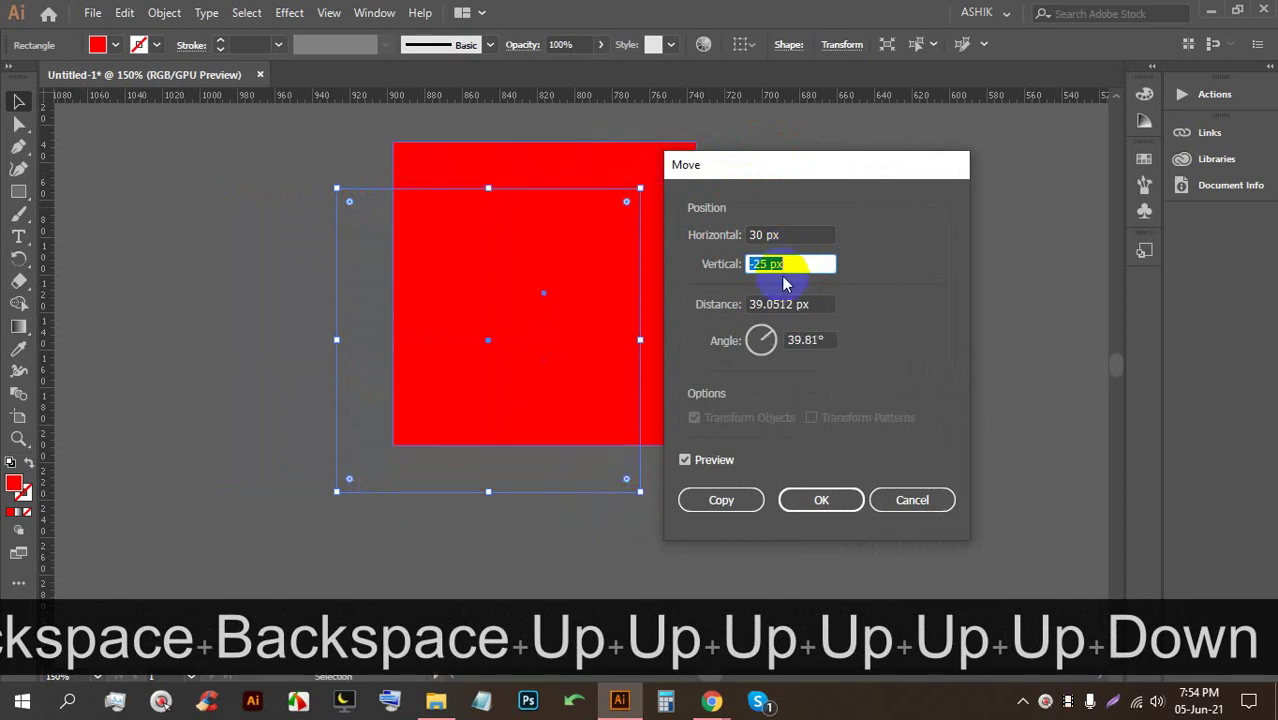
pyautogui.press('Down')
pyautogui.press('Down')
# Switch to the Google Meet call in Chrome, admit the waiting participant and return to Illustrator
pyautogui.moveTo(712, 700)
pyautogui.click(660, 610)
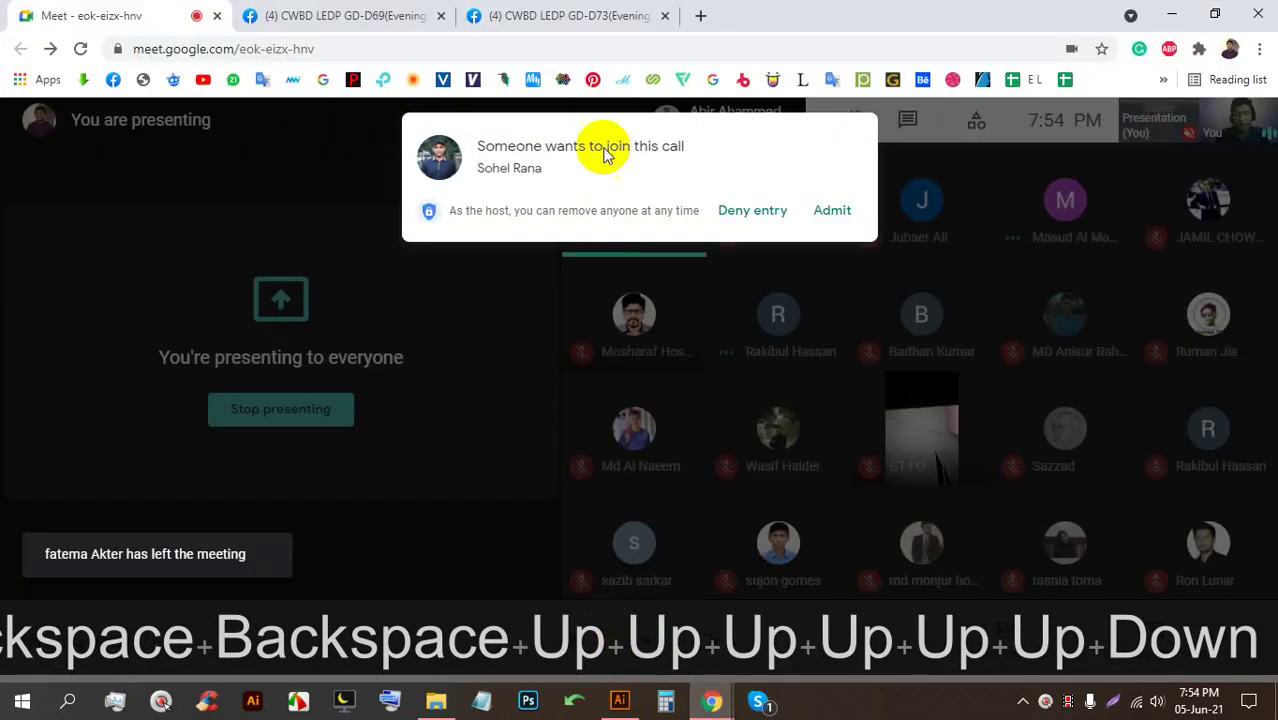
pyautogui.click(828, 211)
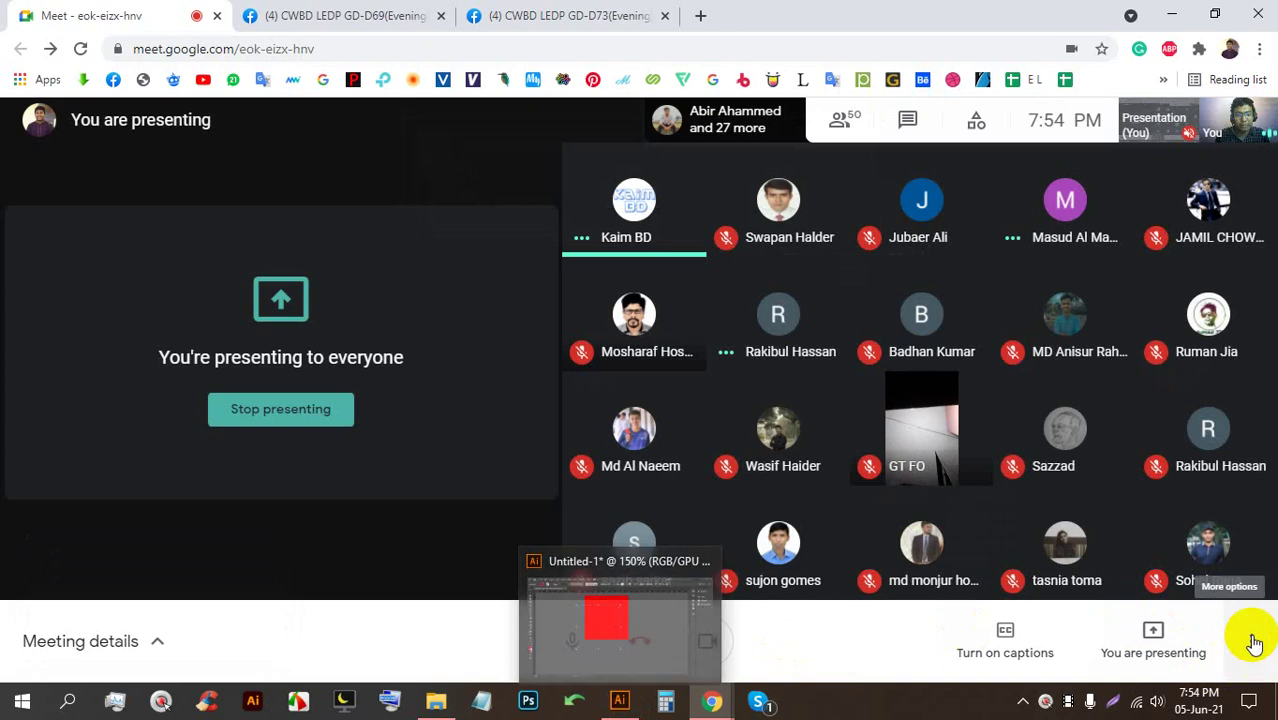
pyautogui.moveTo(1170, 546)
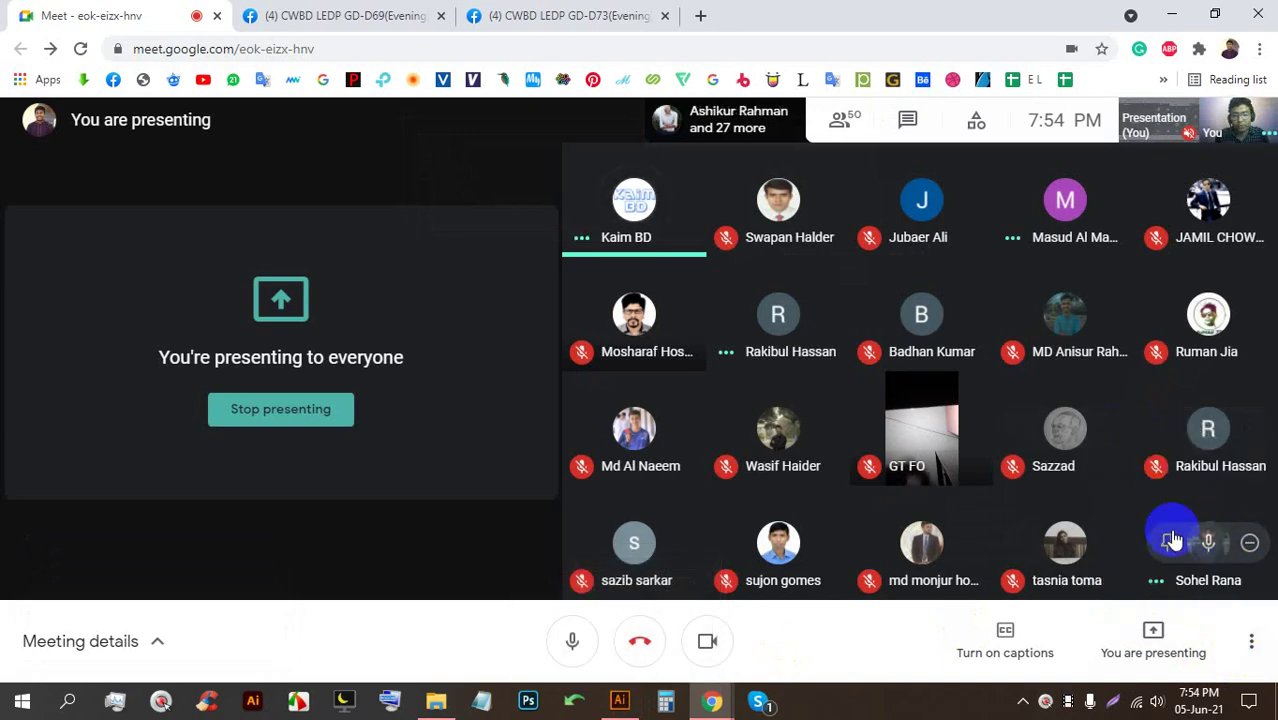
pyautogui.click(620, 700)
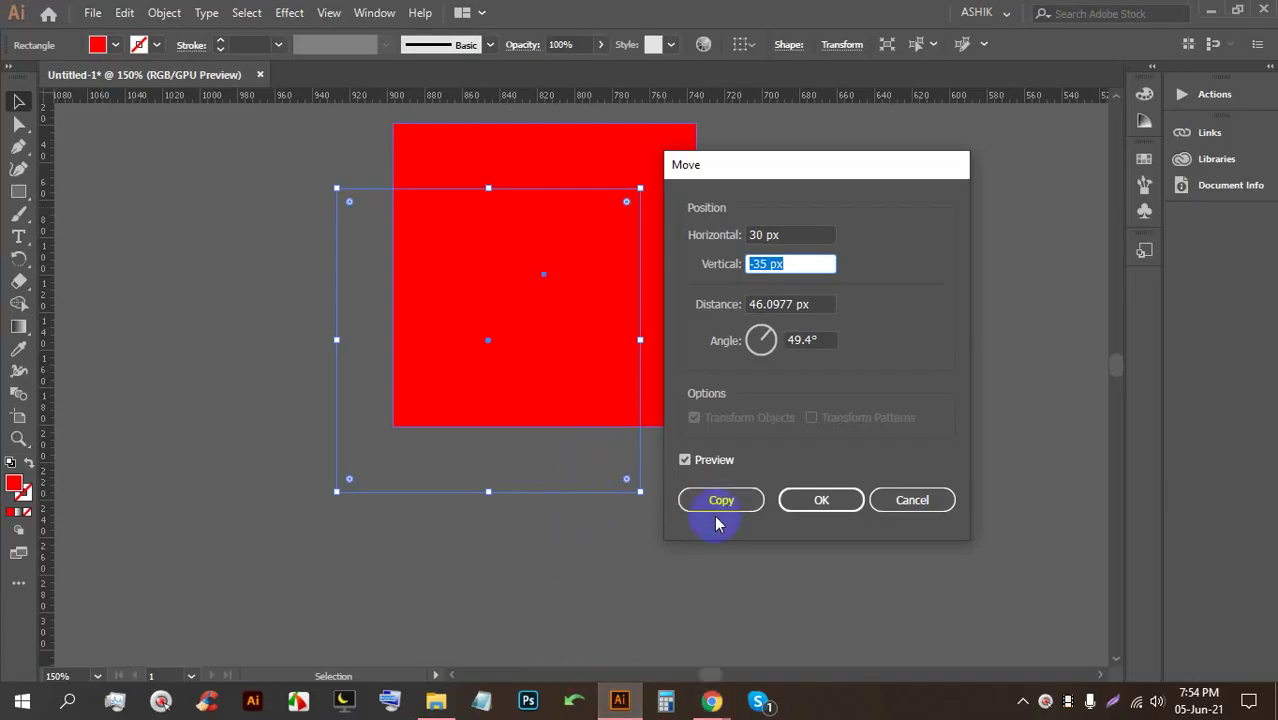
# Preview move distances of 61 px and 53 px for the red square
pyautogui.click(775, 304)
pyautogui.press('Up')
pyautogui.press('Up')
pyautogui.press('Up')
pyautogui.press('Up')
pyautogui.press('Up')
pyautogui.press('Up')
pyautogui.press('Up')
pyautogui.press('Up')
pyautogui.press('Up')
pyautogui.press('Up')
pyautogui.press('Up')
pyautogui.press('Up')
pyautogui.press('Up')
pyautogui.press('Up')
pyautogui.press('Up')
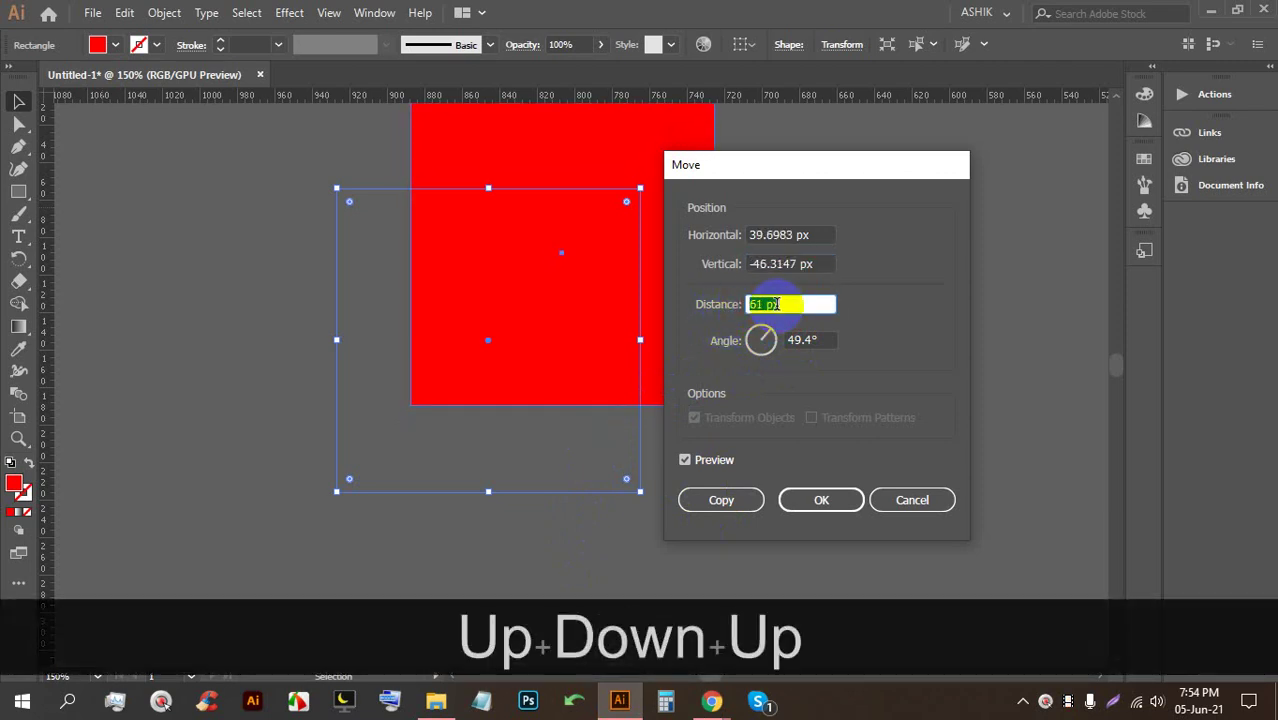
pyautogui.press('Down')
pyautogui.press('Down')
pyautogui.press('Down')
pyautogui.press('Down')
pyautogui.press('Down')
pyautogui.press('Down')
pyautogui.press('Down')
pyautogui.press('Down')
pyautogui.press('Down')
pyautogui.press('Down')
pyautogui.press('Down')
pyautogui.press('Down')
pyautogui.press('Down')
pyautogui.press('Down')
pyautogui.press('Down')
pyautogui.press('Down')
pyautogui.press('Down')
pyautogui.press('Down')
pyautogui.press('Down')
pyautogui.press('Down')
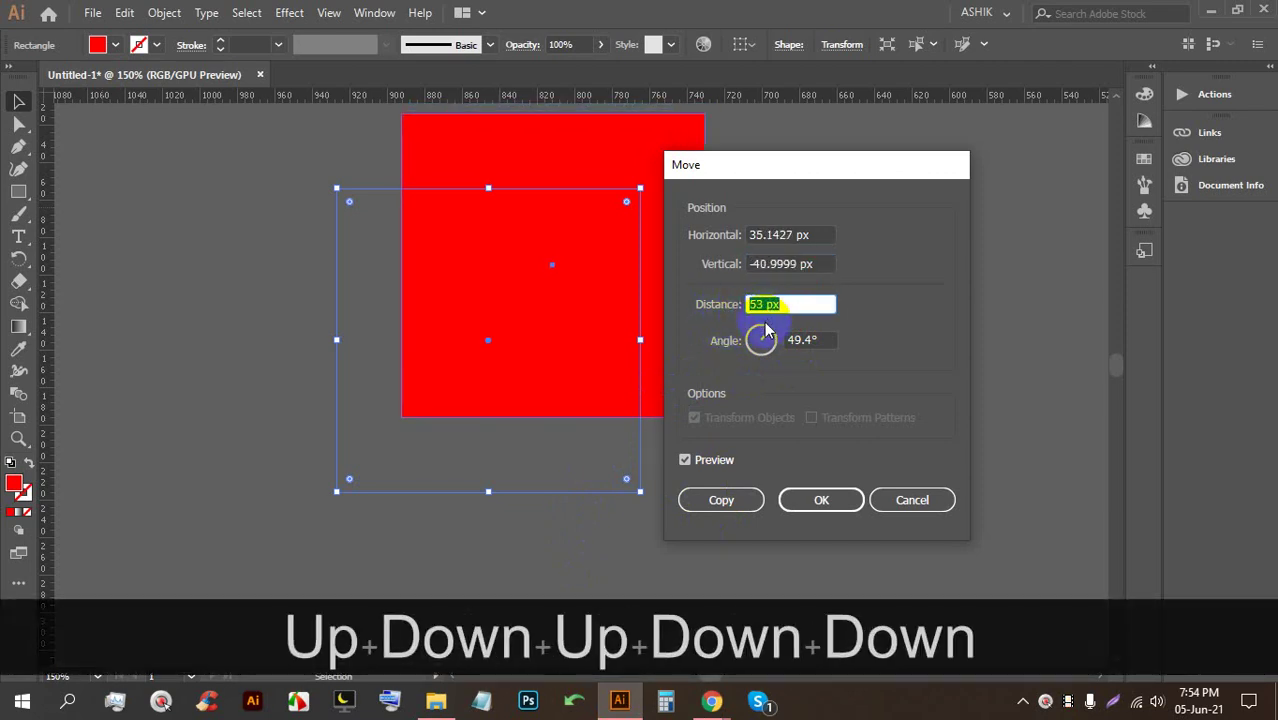
# Preview a move angle of 207° for the red square and cancel the move
pyautogui.moveTo(777, 343)
pyautogui.mouseDown()
pyautogui.moveTo(770, 328)
pyautogui.moveTo(755, 358)
pyautogui.moveTo(757, 328)
pyautogui.moveTo(763, 347)
pyautogui.mouseUp()
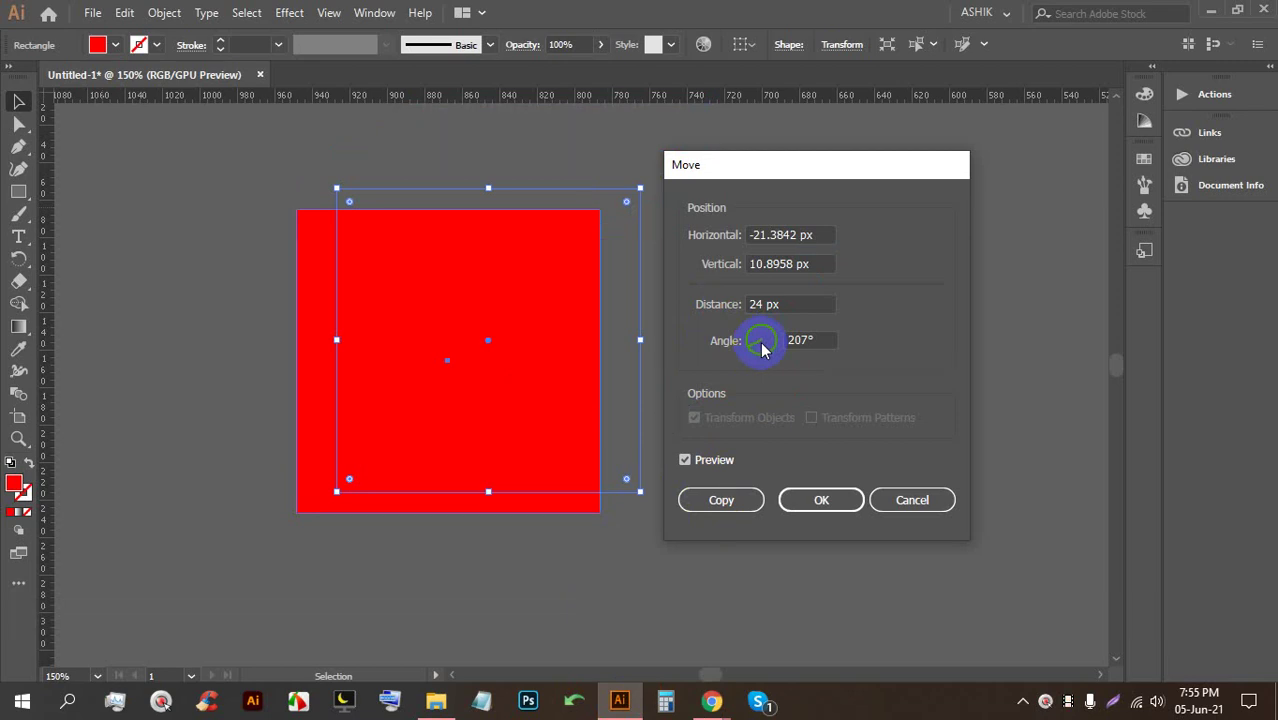
pyautogui.click(906, 500)
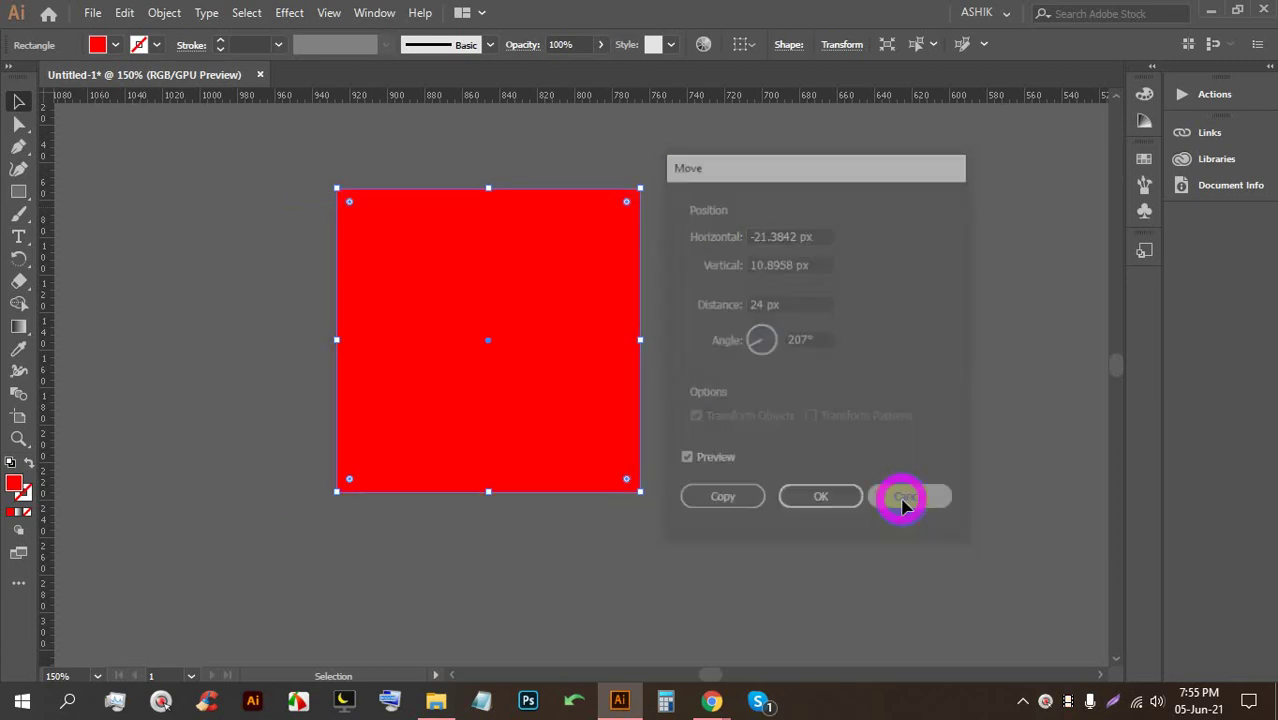
pyautogui.click(779, 340)
pyautogui.click(506, 320)
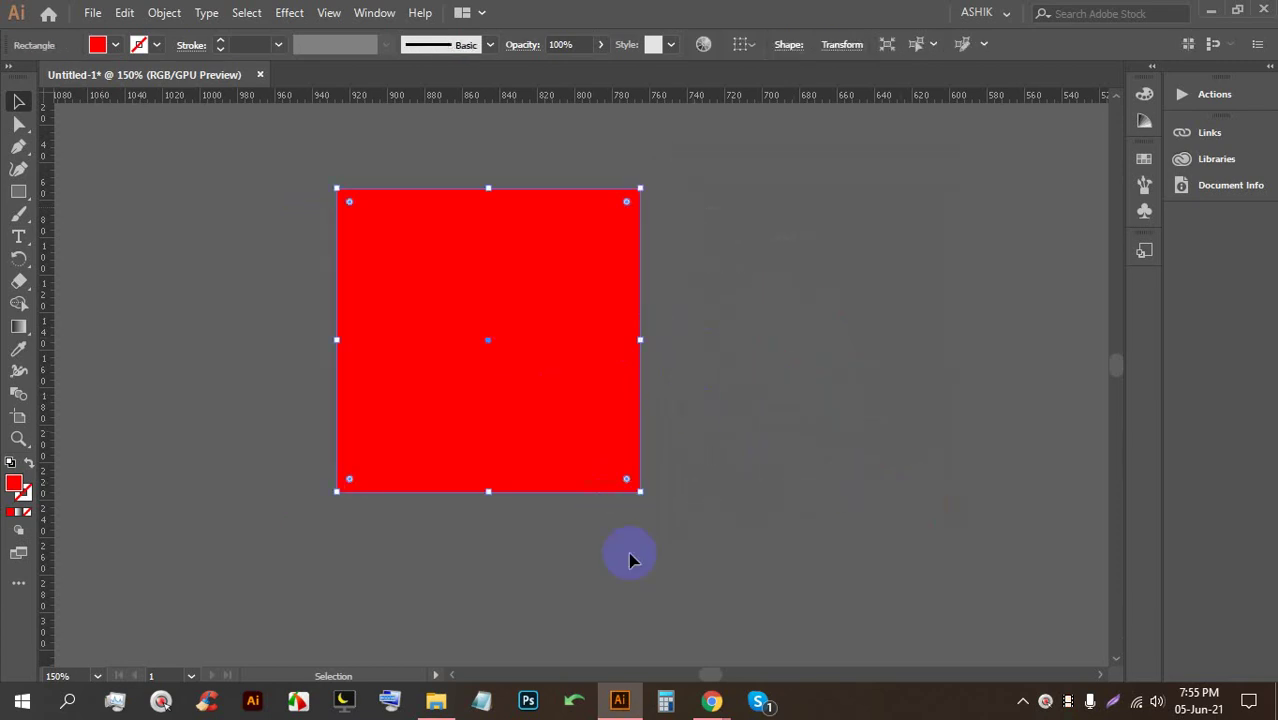
# Look through the participant list of the Google Meet call in Chrome and switch back to Illustrator
pyautogui.click(711, 701)
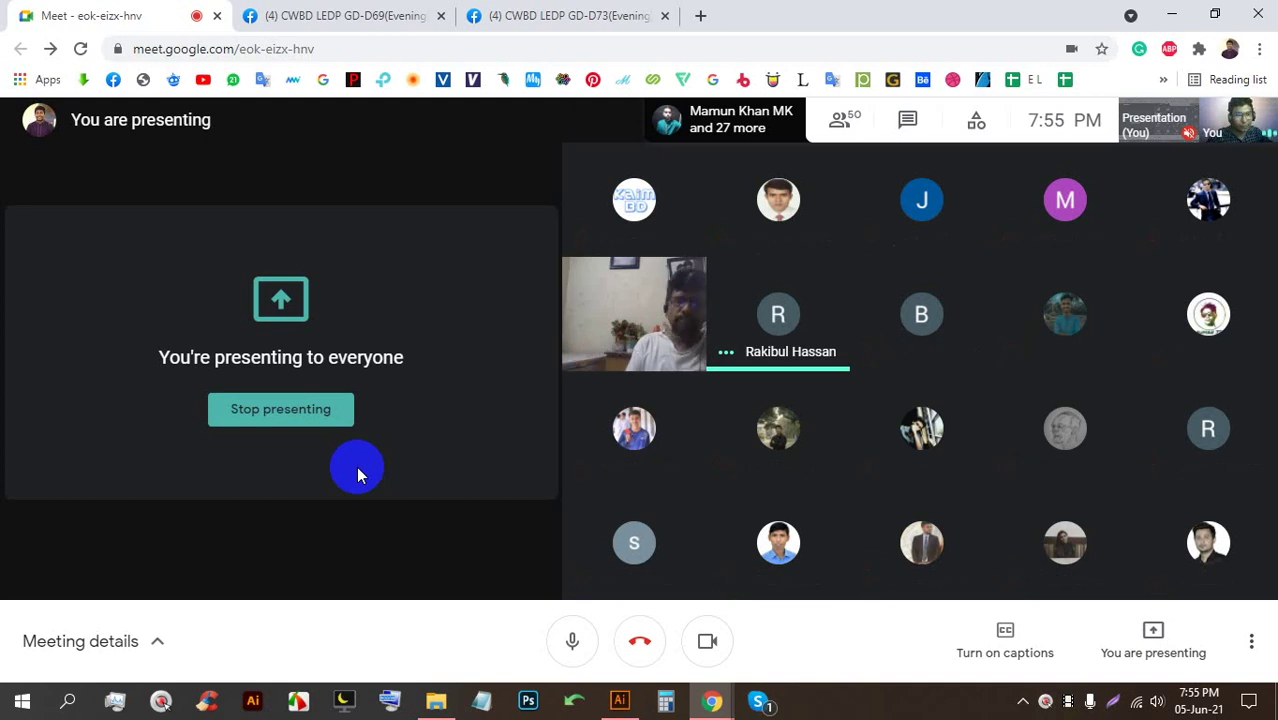
pyautogui.click(844, 119)
pyautogui.scroll(-4, 1041, 450)
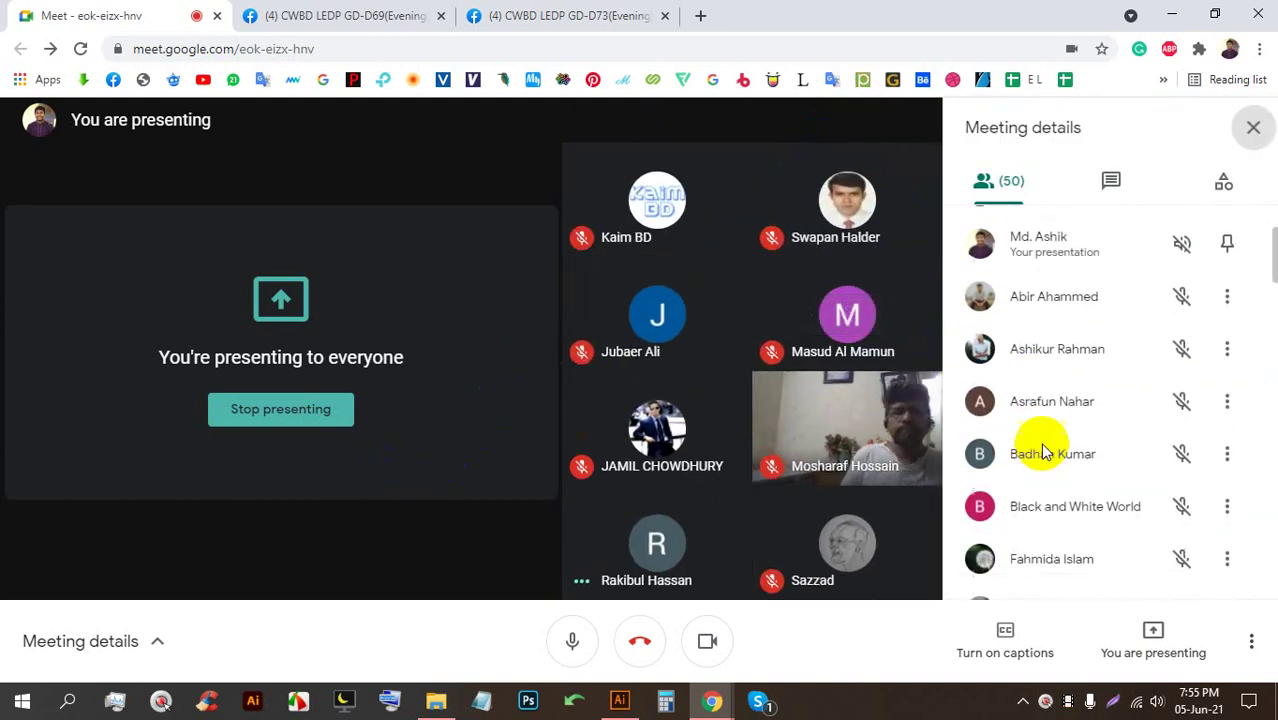
pyautogui.scroll(-3, 1043, 437)
pyautogui.scroll(10, 1040, 437)
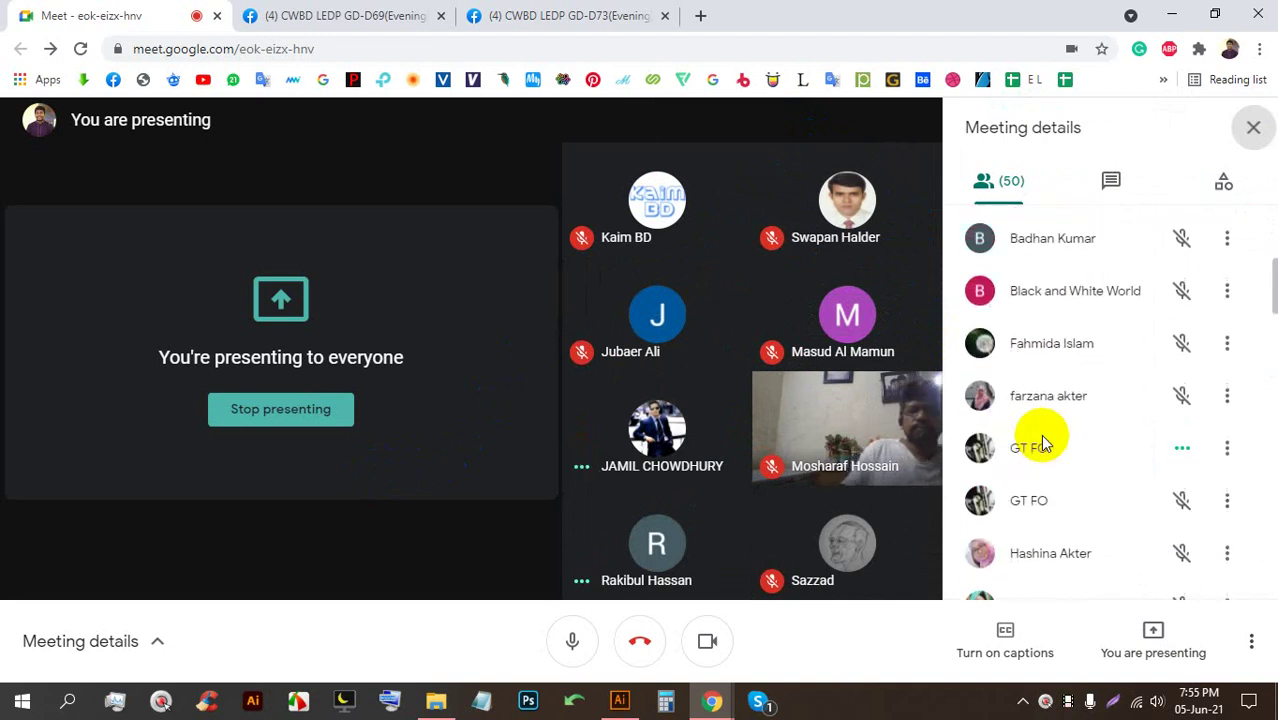
pyautogui.click(1253, 131)
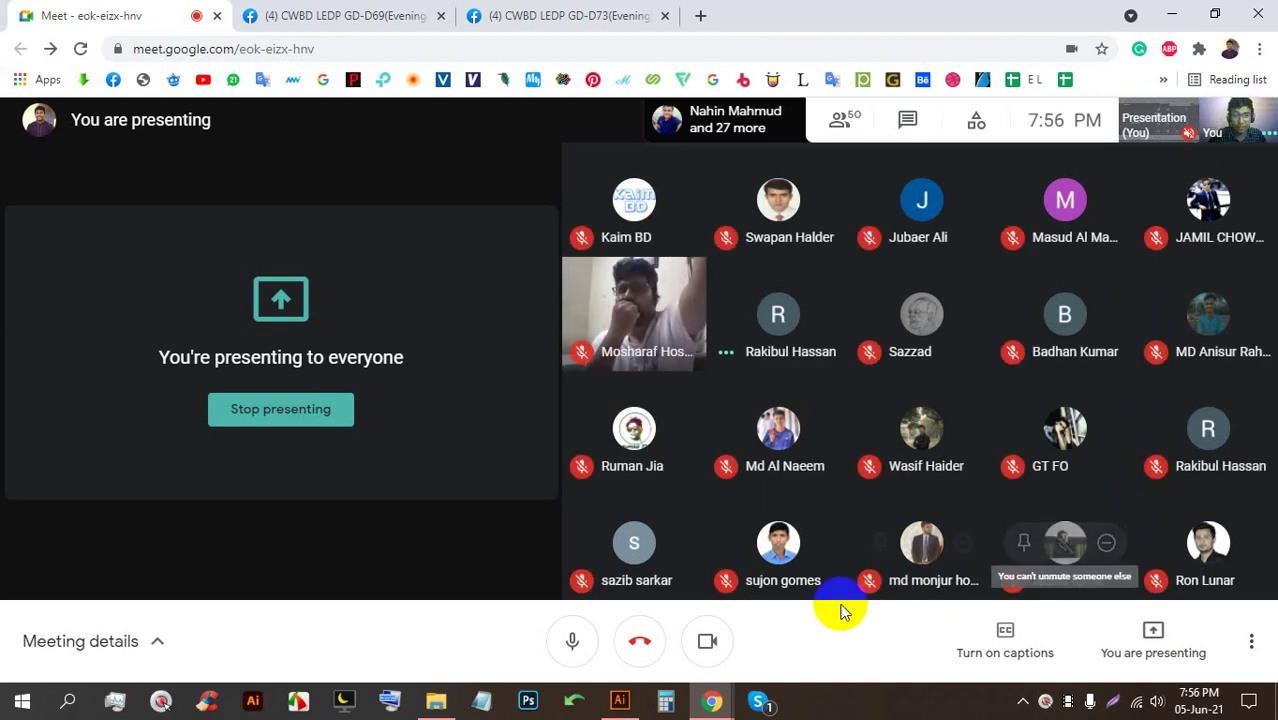
pyautogui.click(620, 700)
# Copy the red square at the top of the yellow circle and paste the duplicate directly in front of it
pyautogui.scroll(-8, 604, 388)
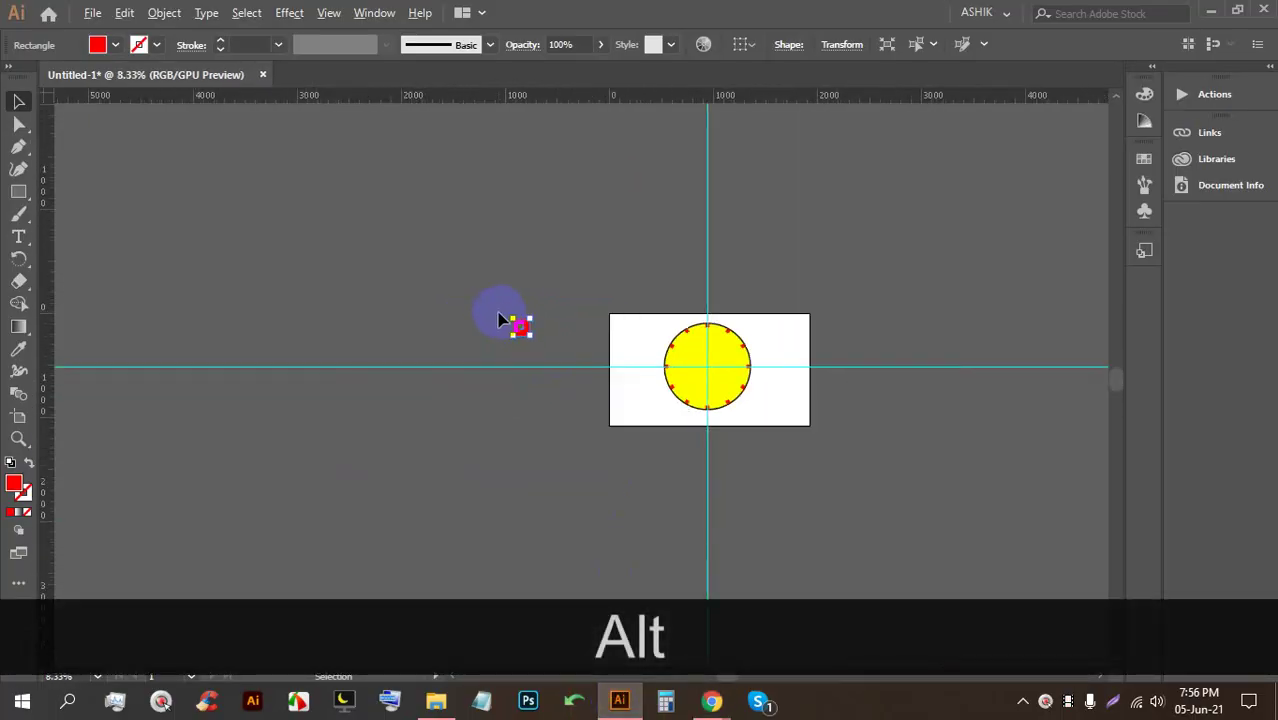
pyautogui.scroll(9, 710, 340)
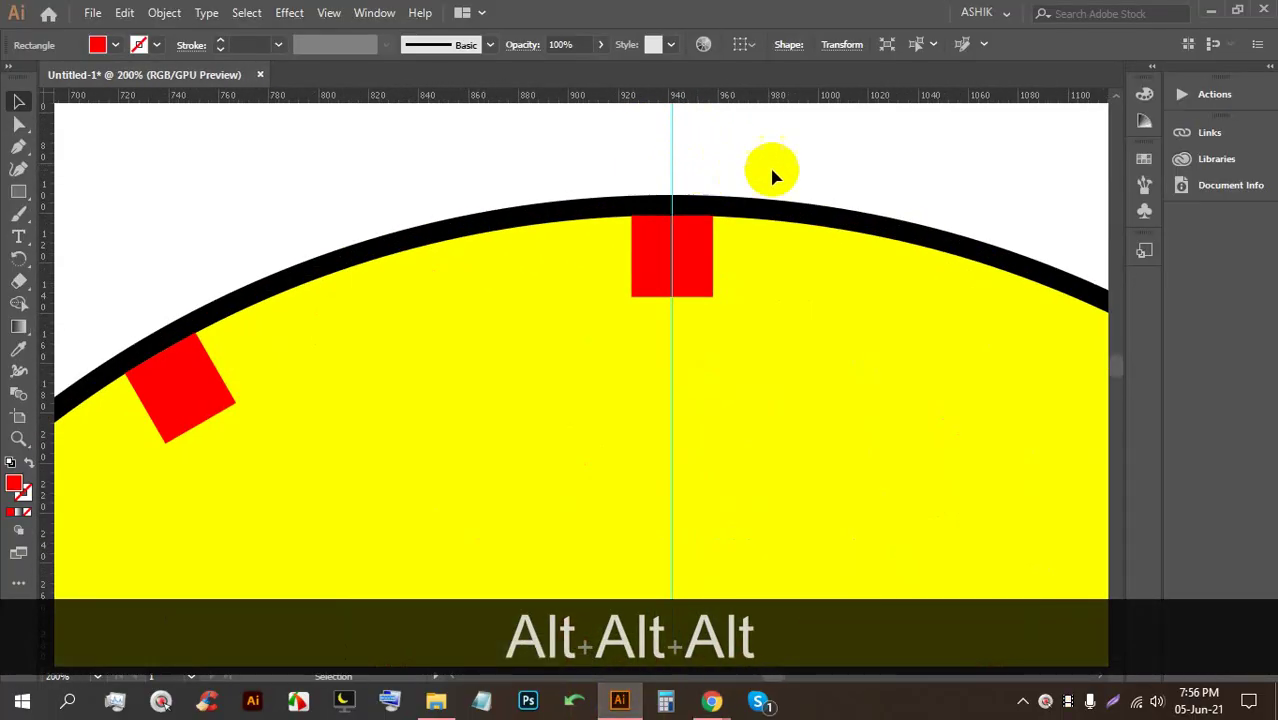
pyautogui.click(690, 242)
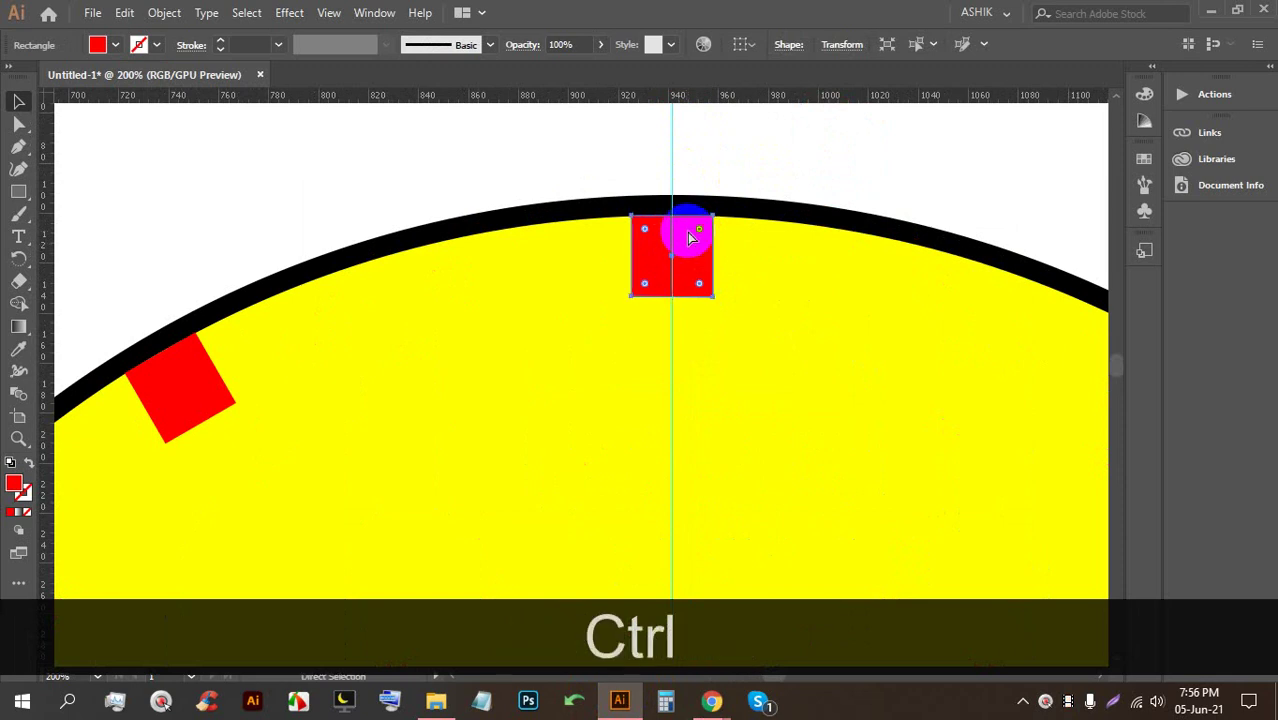
pyautogui.hotkey('ctrl', 'c')
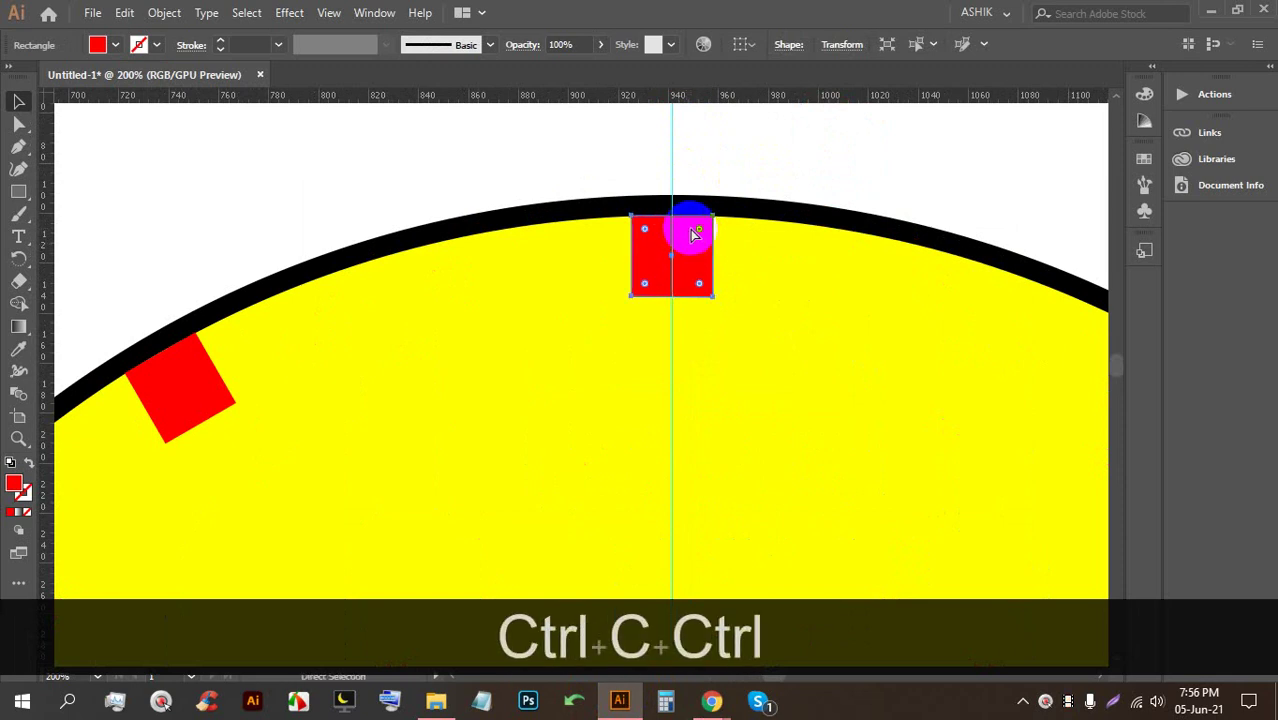
pyautogui.hotkey('ctrl', 'f')
pyautogui.click(849, 145)
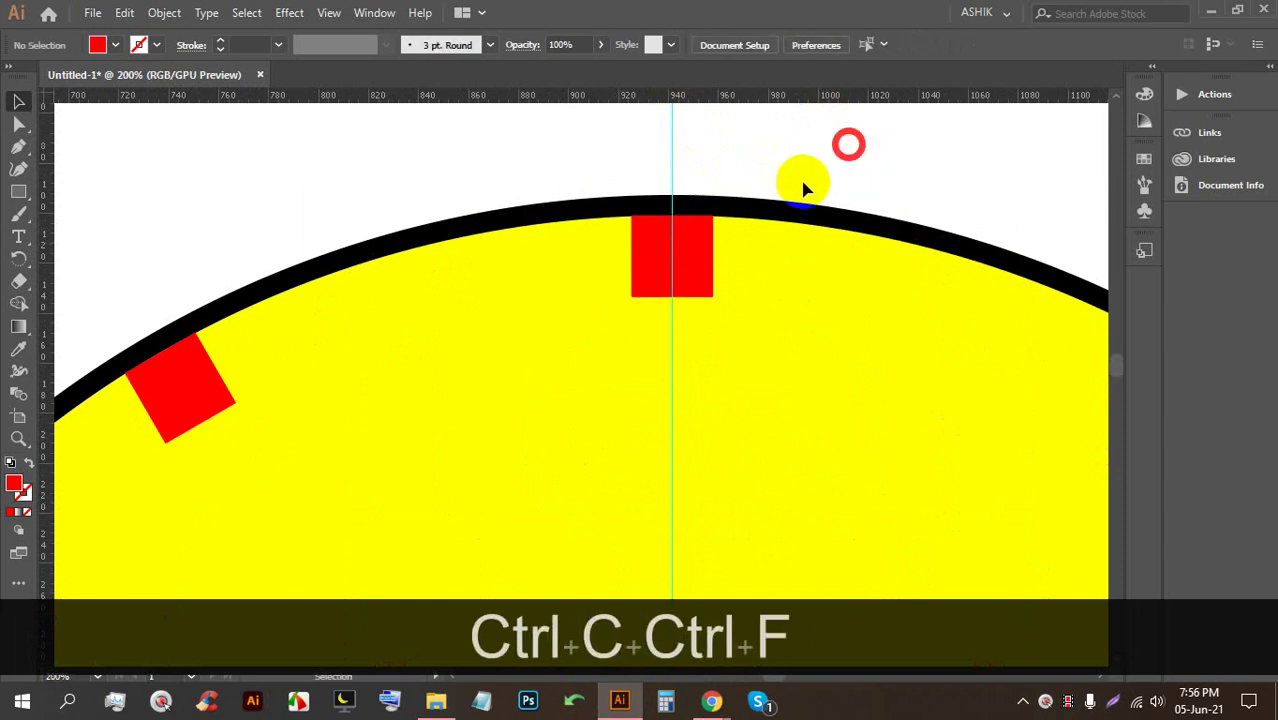
# Fill the front duplicate of the square at the yellow circle's top with black
pyautogui.click(697, 250)
pyautogui.click(97, 44)
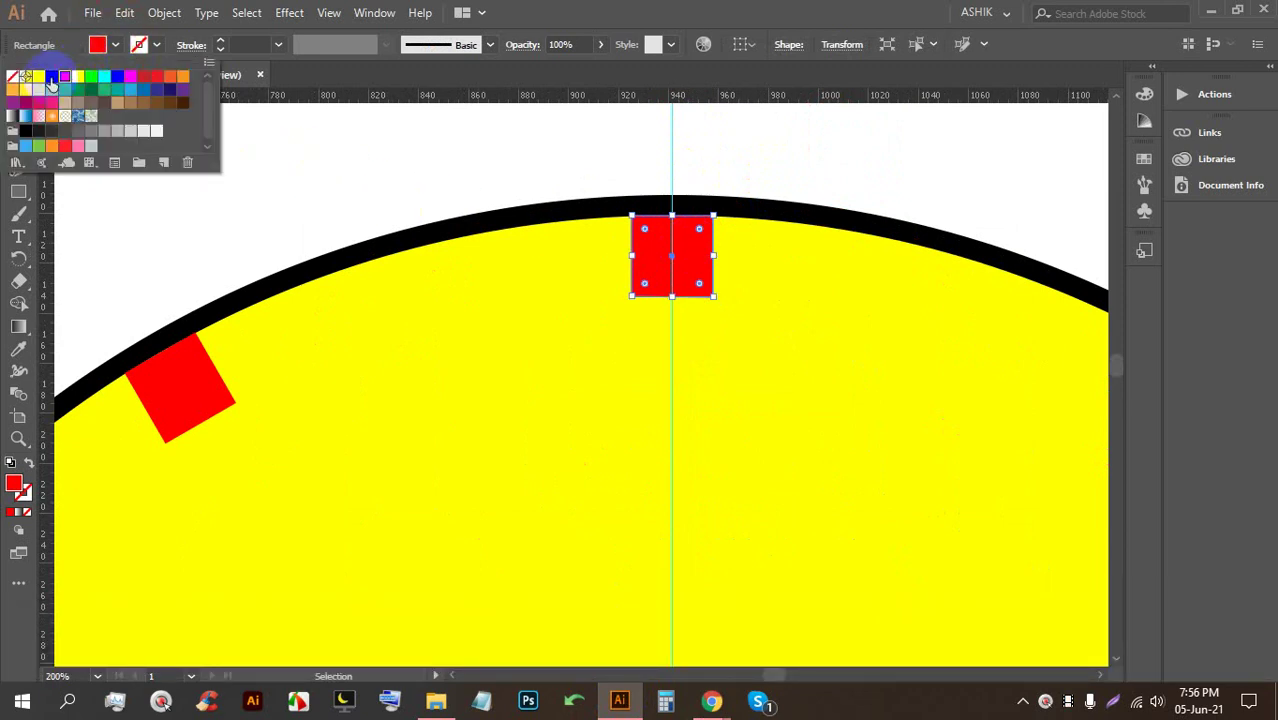
pyautogui.click(52, 80)
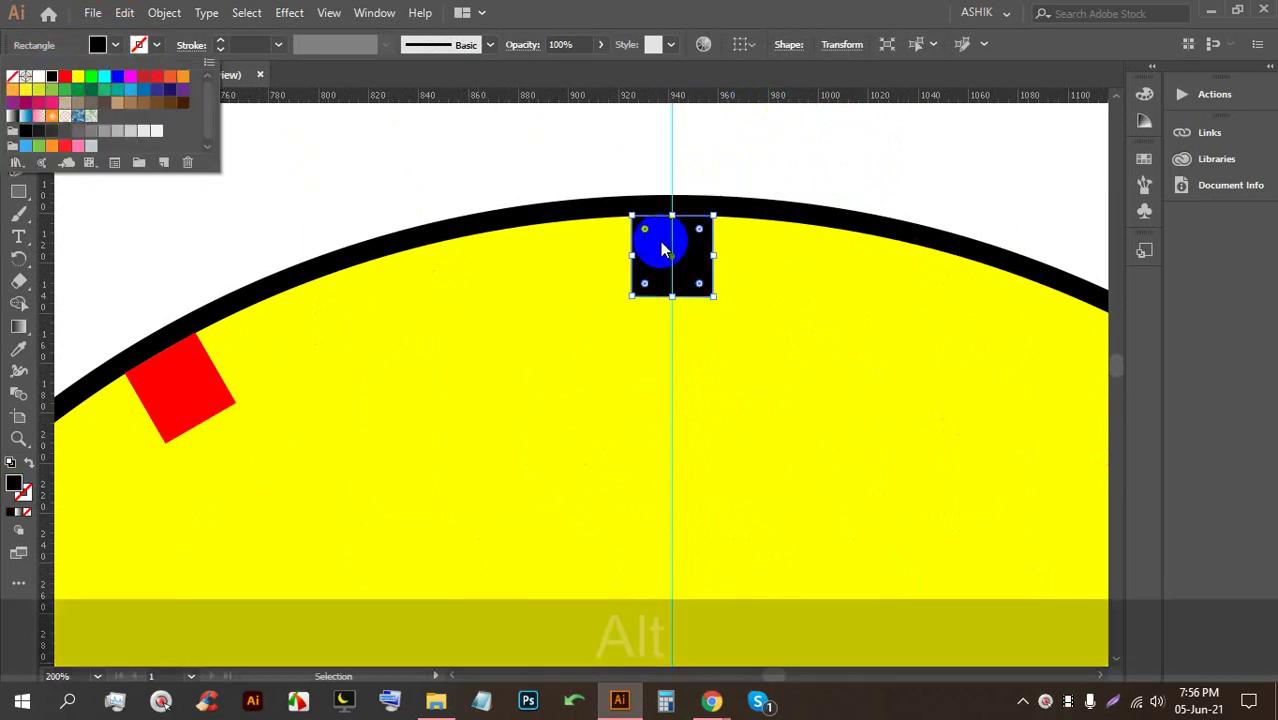
# Round all corners of the black square fully so it becomes a circle over the red square
pyautogui.scroll(2, 713, 243)
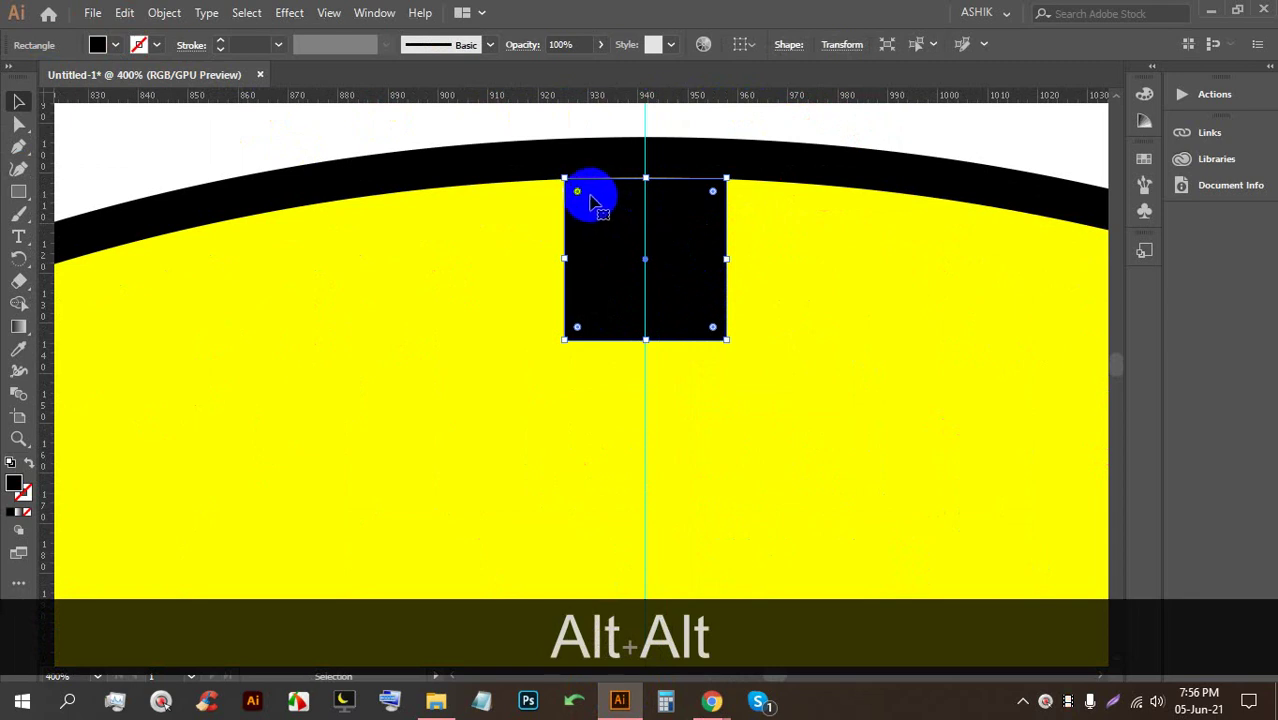
pyautogui.moveTo(578, 193); pyautogui.dragTo(639, 289)
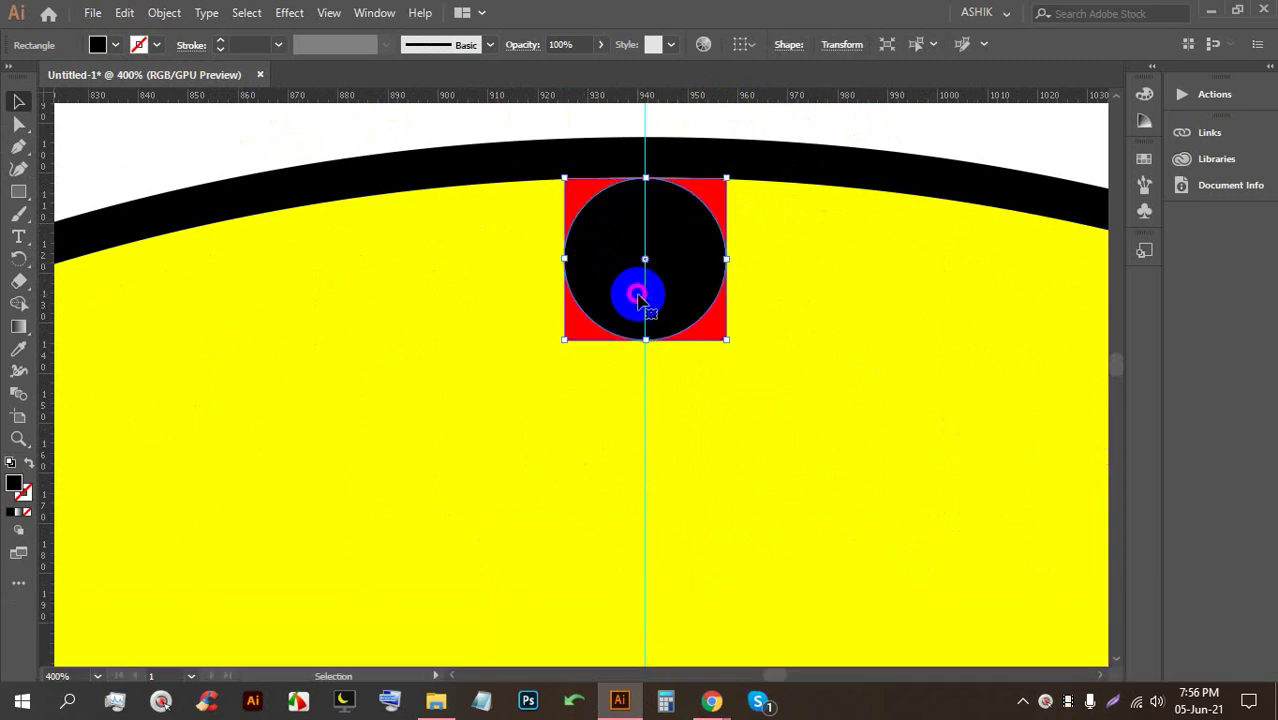
pyautogui.keyDown('alt'); pyautogui.keyDown('shift'); pyautogui.click(664, 290); pyautogui.keyUp('shift'); pyautogui.keyUp('alt')
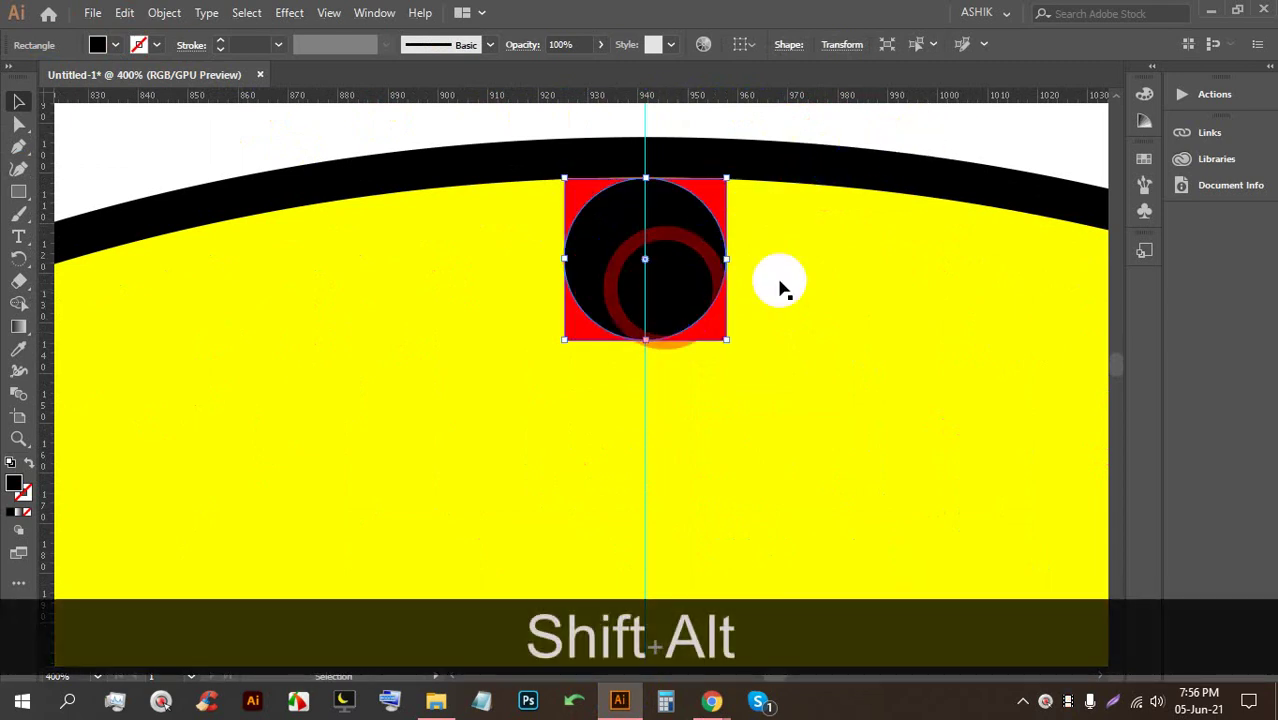
# Try to scale the black circle over the top red square down proportionally from its center
pyautogui.moveTo(645, 341); pyautogui.dragTo(636, 264)
pyautogui.click(930, 131)
pyautogui.click(658, 217)
pyautogui.scroll(-2, 671, 250)
pyautogui.click(787, 187)
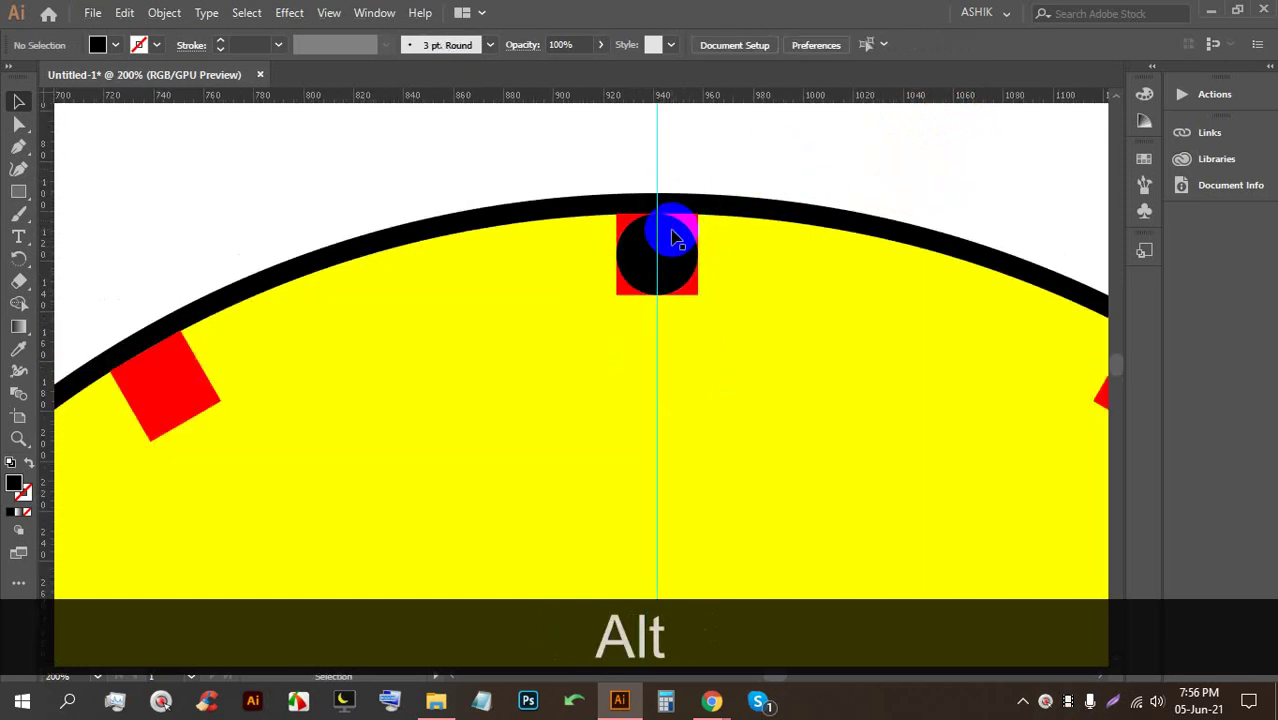
pyautogui.click(673, 238)
pyautogui.scroll(3, 673, 238)
pyautogui.moveTo(752, 172); pyautogui.dragTo(713, 200)
pyautogui.scroll(-3, 690, 215)
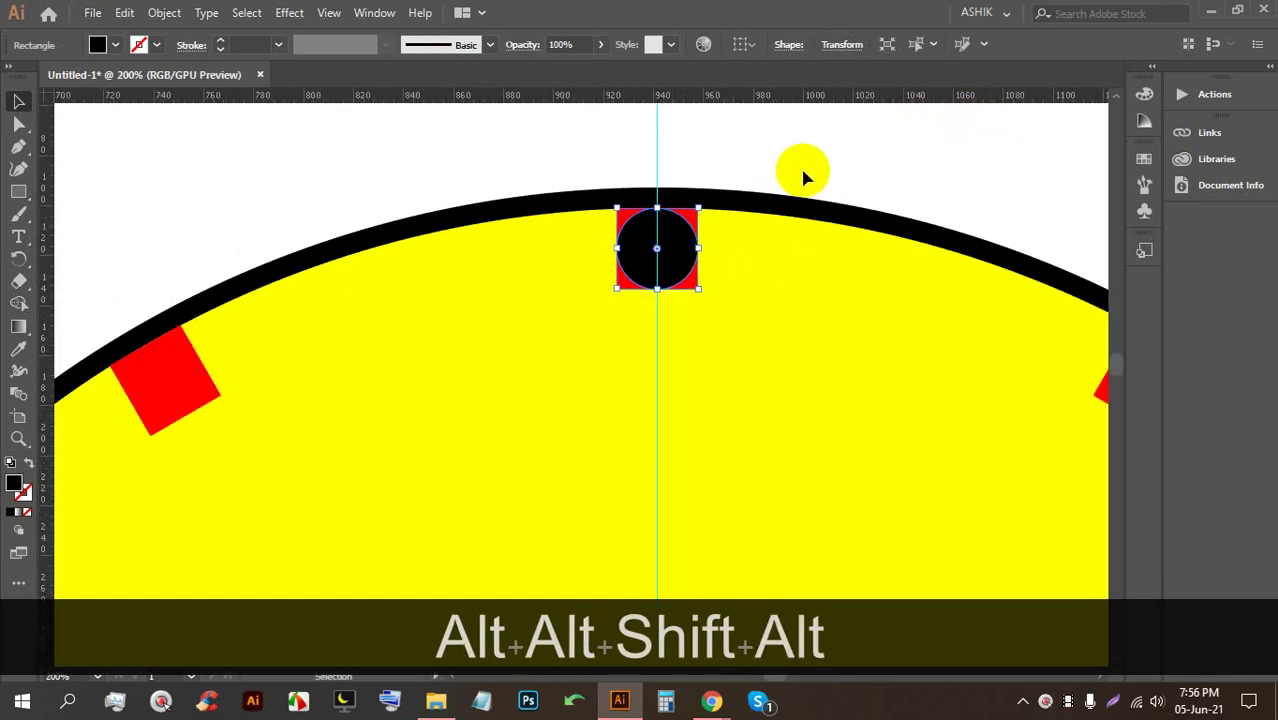
# Turn off Snap to Grid with nothing selected
pyautogui.click(803, 177)
pyautogui.click(329, 12)
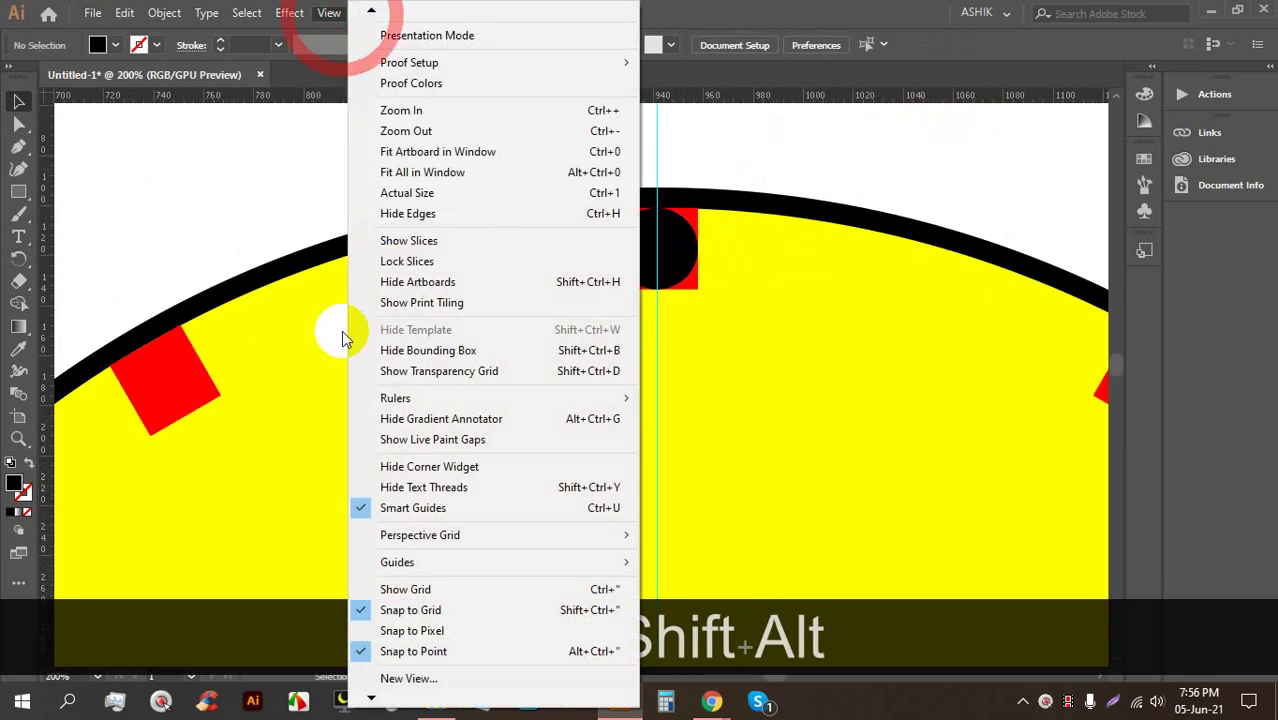
pyautogui.click(366, 610)
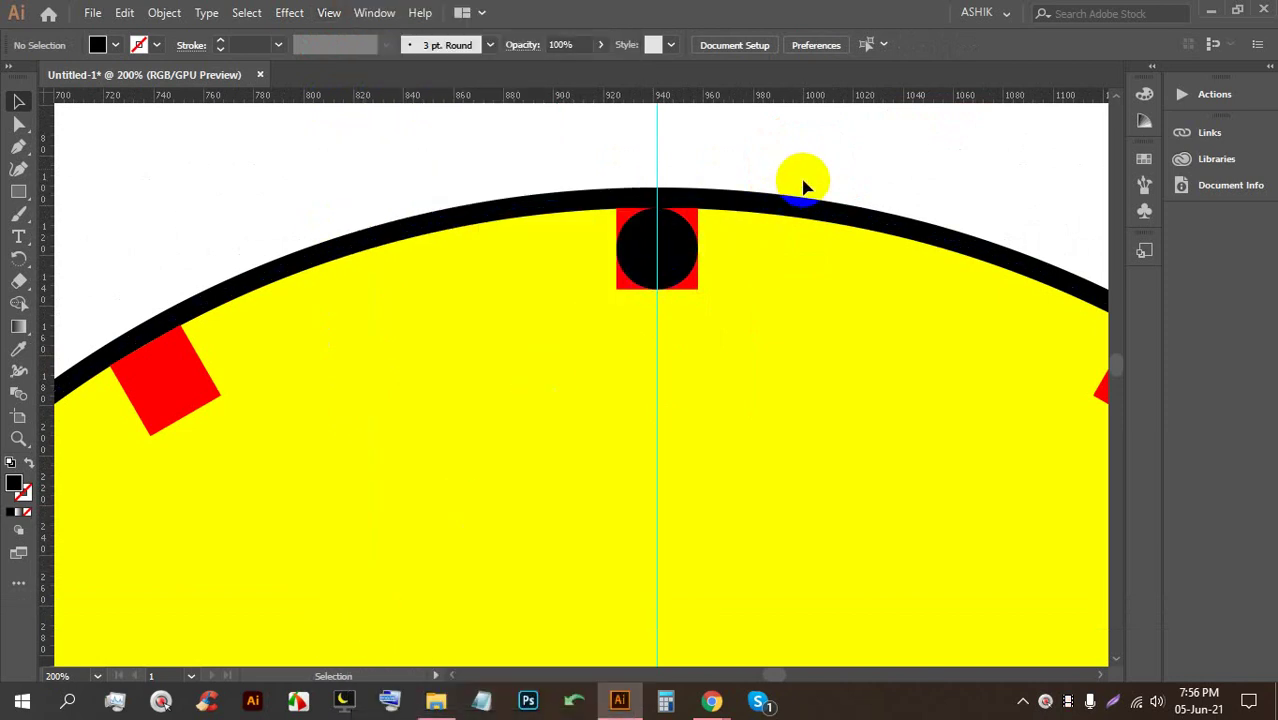
# Try moving the black circle away from the top red square and undo the move
pyautogui.hotkey('ctrl', 'z')
pyautogui.click(841, 155)
pyautogui.scroll(-6, 604, 249)
pyautogui.scroll(7, 611, 254)
pyautogui.press('space')
pyautogui.moveTo(730, 277); pyautogui.dragTo(599, 391)
pyautogui.click(816, 98)
pyautogui.click(798, 139)
pyautogui.moveTo(556, 230); pyautogui.dragTo(697, 296)
pyautogui.hotkey('ctrl', 'z')
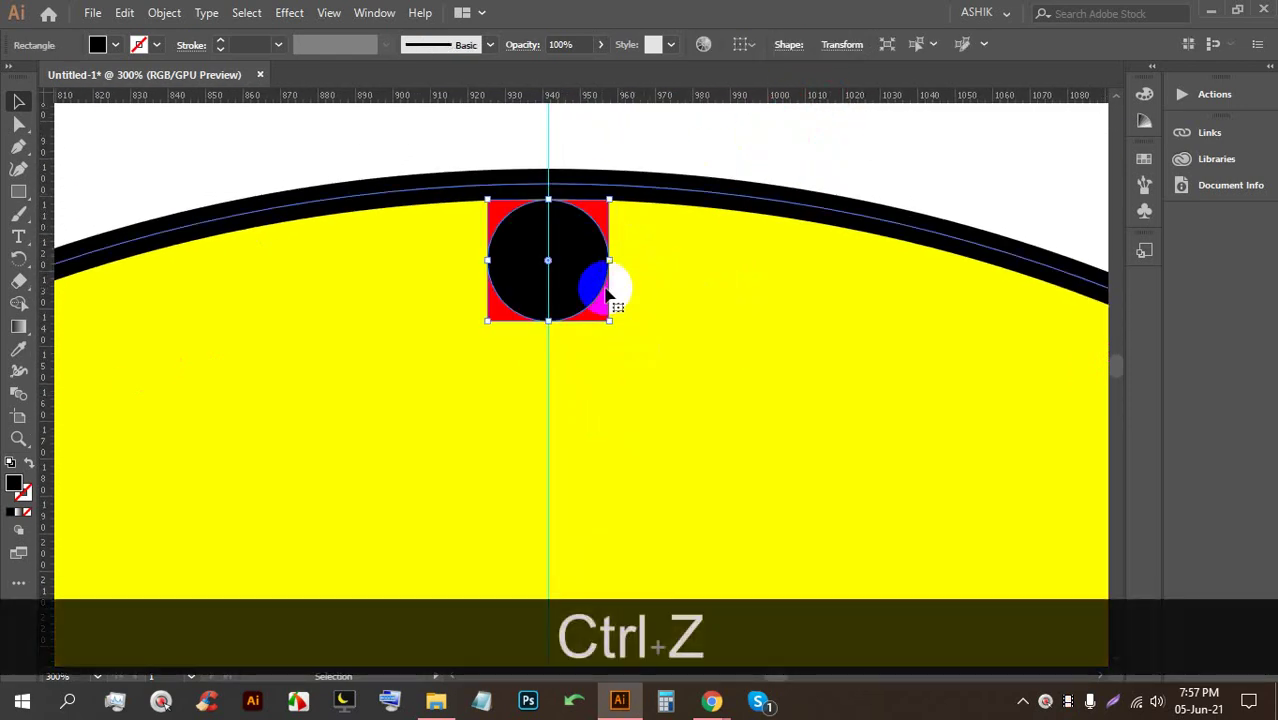
# Move the black circle onto the white area outside the yellow circle, try to shrink it, and delete it
pyautogui.moveTo(608, 320); pyautogui.dragTo(745, 195)
pyautogui.scroll(-3, 526, 252)
pyautogui.click(671, 197)
pyautogui.moveTo(739, 200)
pyautogui.mouseDown()
pyautogui.moveTo(765, 214)
pyautogui.moveTo(725, 114)
pyautogui.moveTo(739, 178)
pyautogui.mouseUp()
pyautogui.scroll(6, 740, 190)
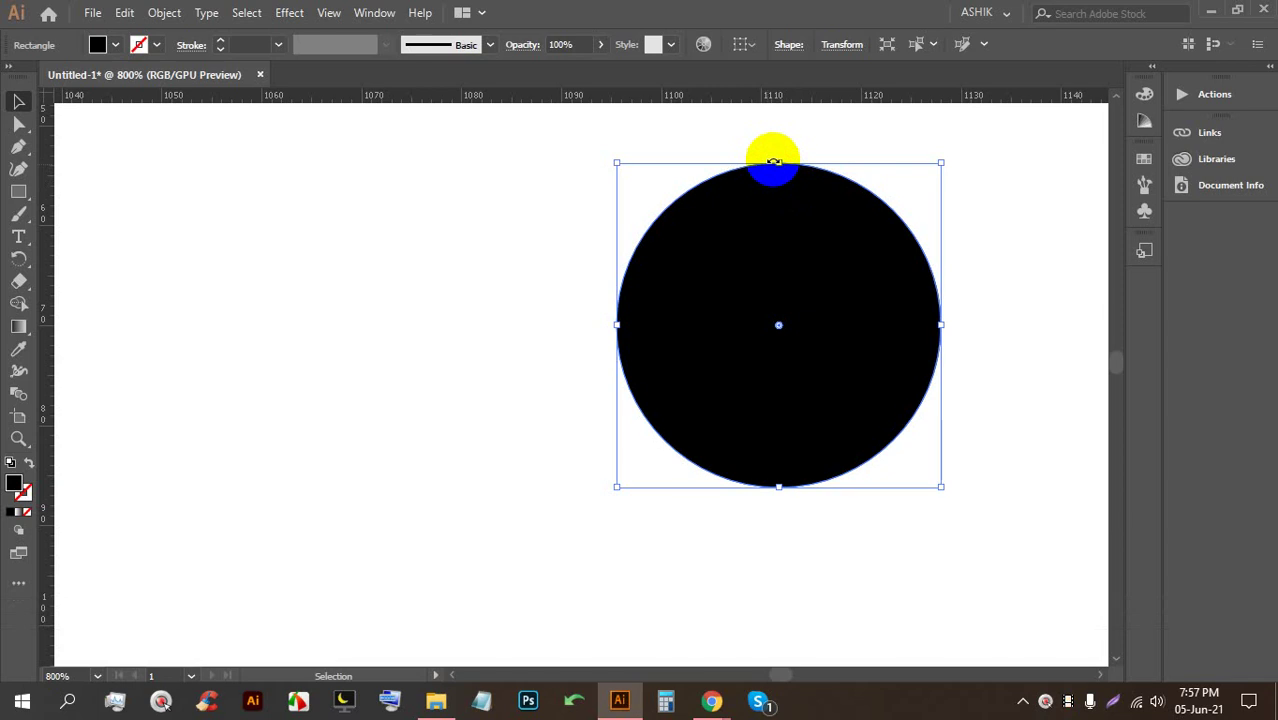
pyautogui.moveTo(784, 165); pyautogui.dragTo(773, 346)
pyautogui.moveTo(952, 358); pyautogui.dragTo(833, 340)
pyautogui.press('BackSpace')
# Draw a small black circle on the vertical guide inside the top red square, centered at about X 941.5, Y 106.4 px
pyautogui.scroll(-8, 670, 331)
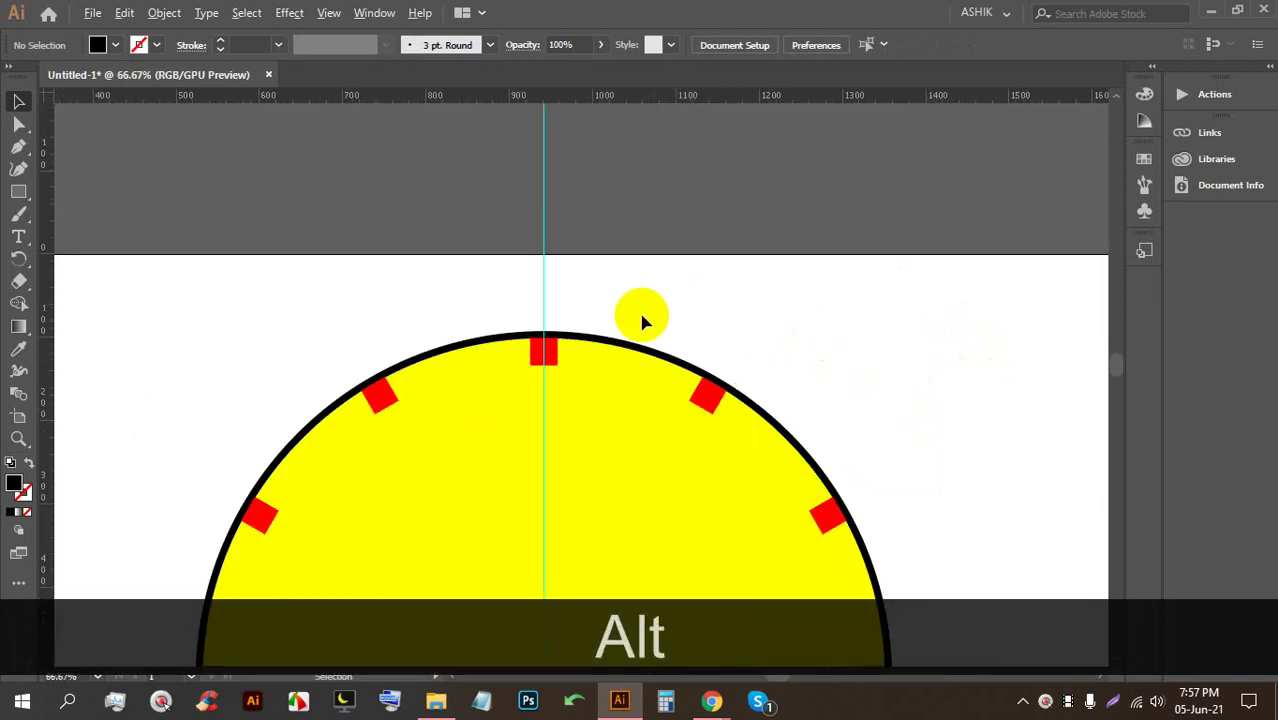
pyautogui.scroll(7, 643, 321)
pyautogui.moveTo(30, 196); pyautogui.dragTo(63, 210)
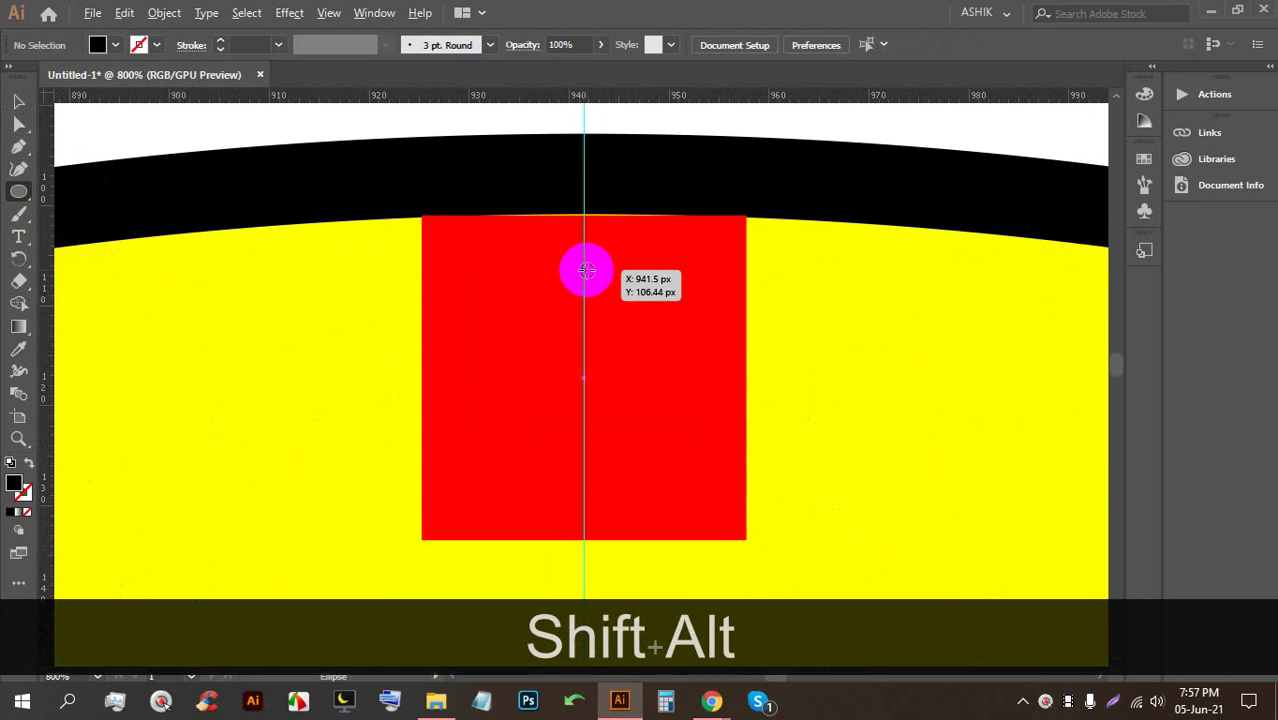
pyautogui.moveTo(585, 271); pyautogui.dragTo(616, 330)
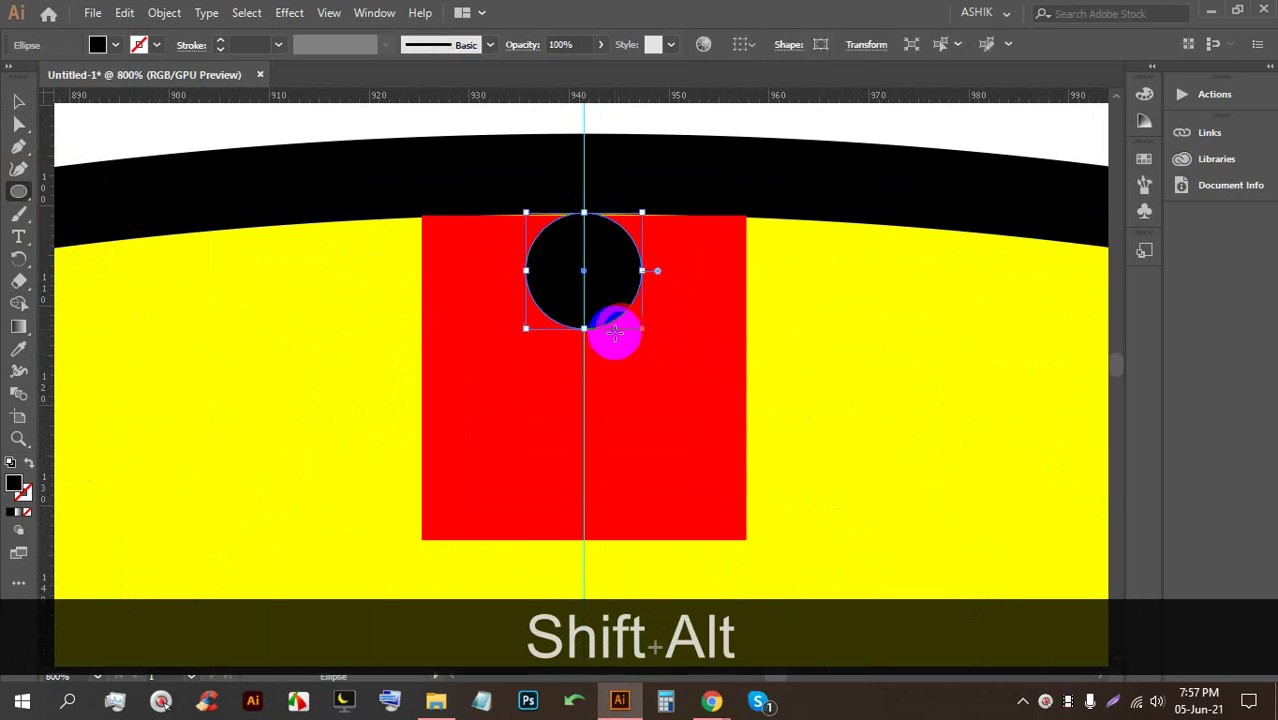
# Open the Rotate options for the small black circle with the yellow circle's center as the pivot point
pyautogui.scroll(-7, 613, 331)
pyautogui.scroll(-2, 590, 214)
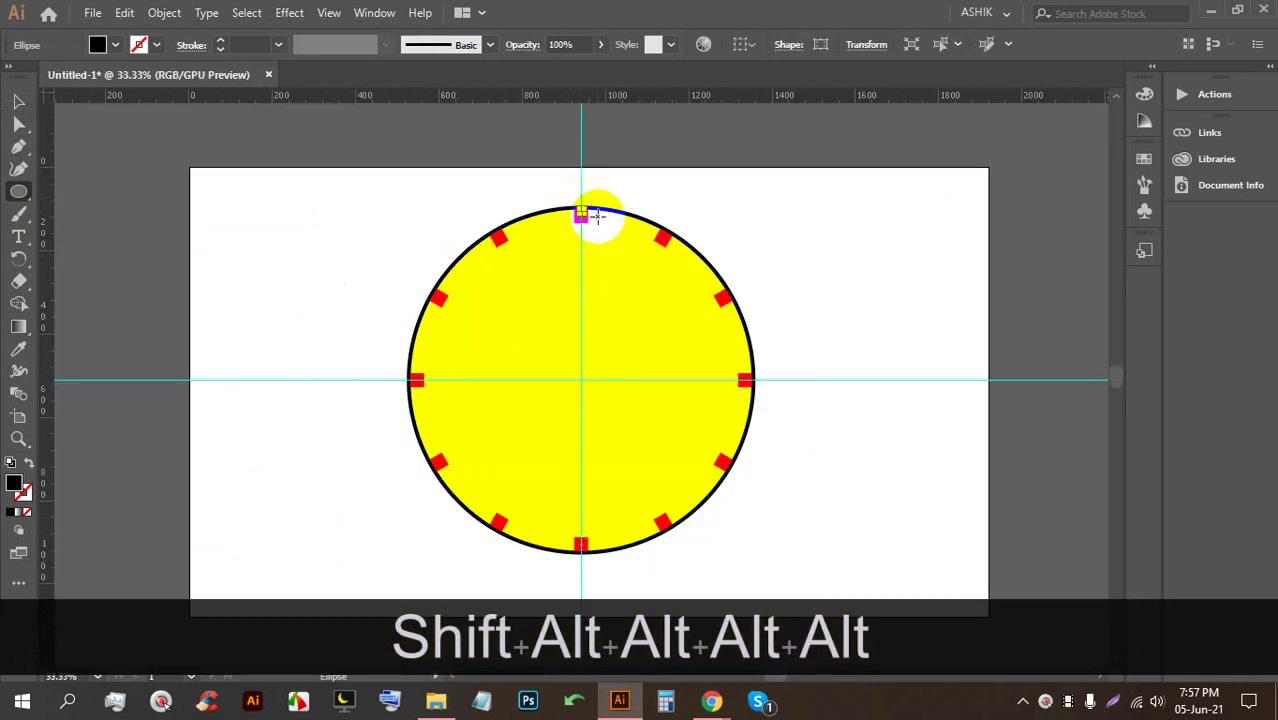
pyautogui.scroll(2, 585, 288)
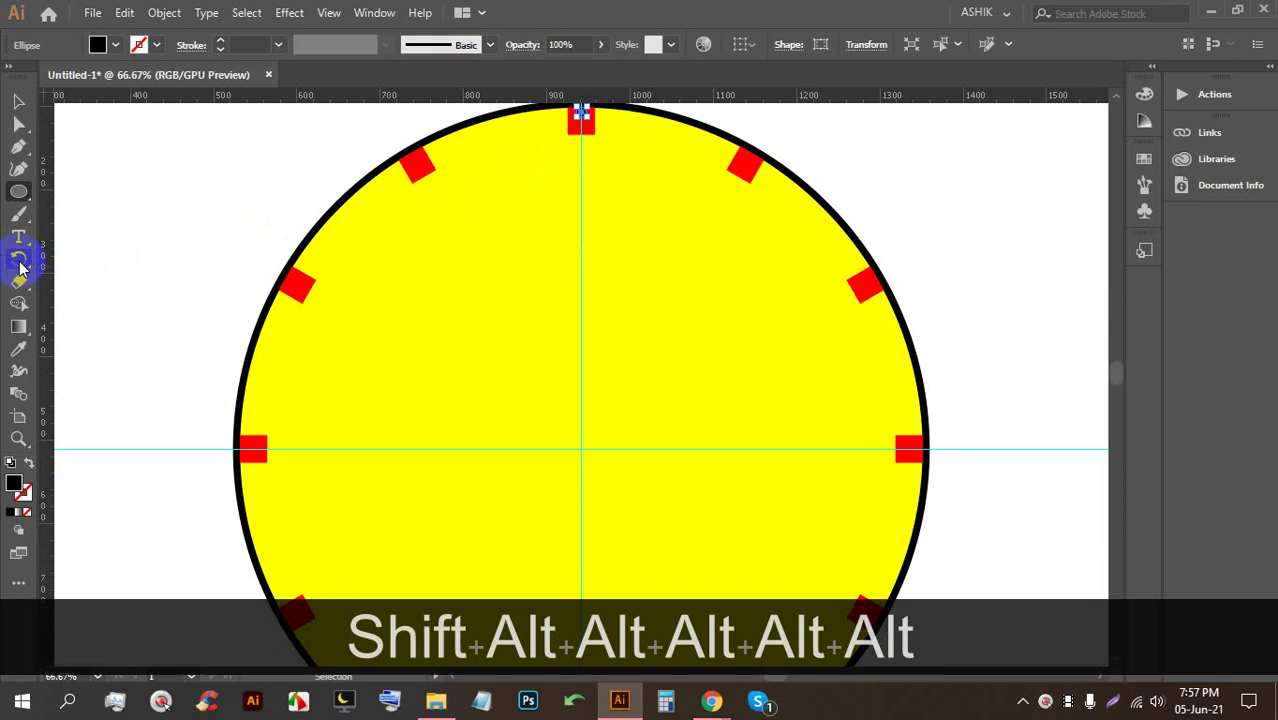
pyautogui.click(19, 259)
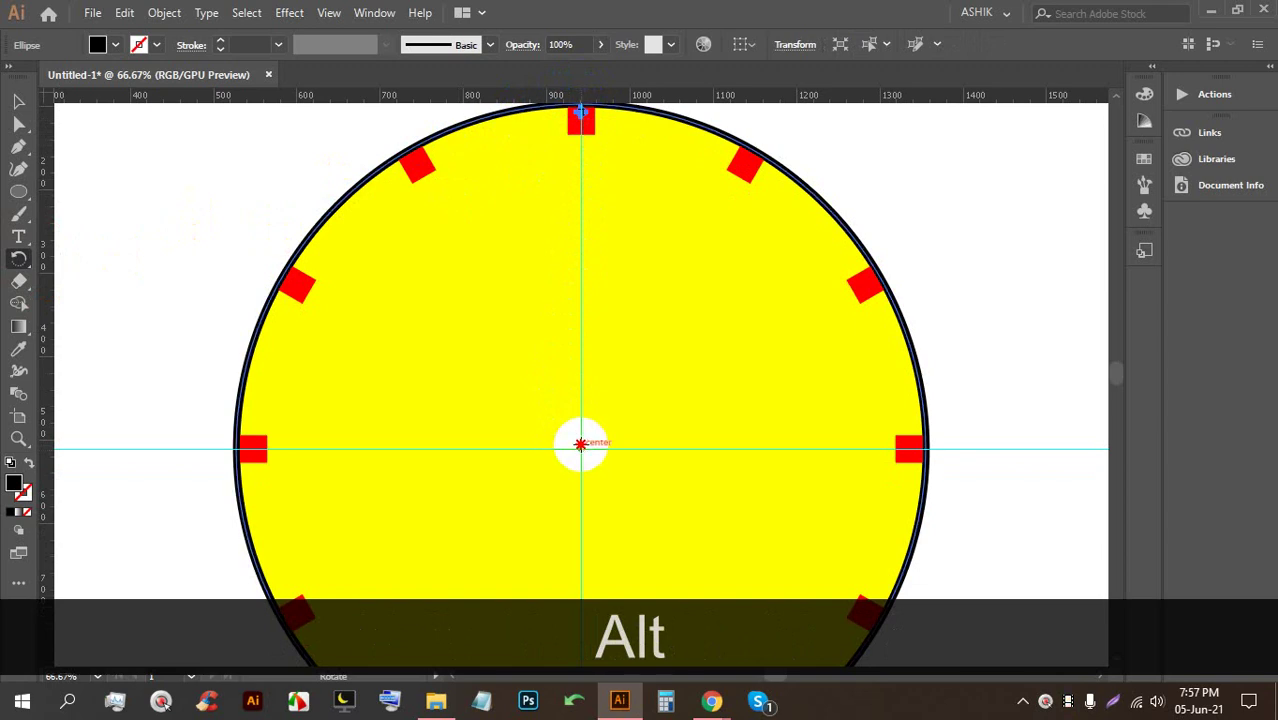
pyautogui.keyDown('alt'); pyautogui.click(581, 445); pyautogui.keyUp('alt')
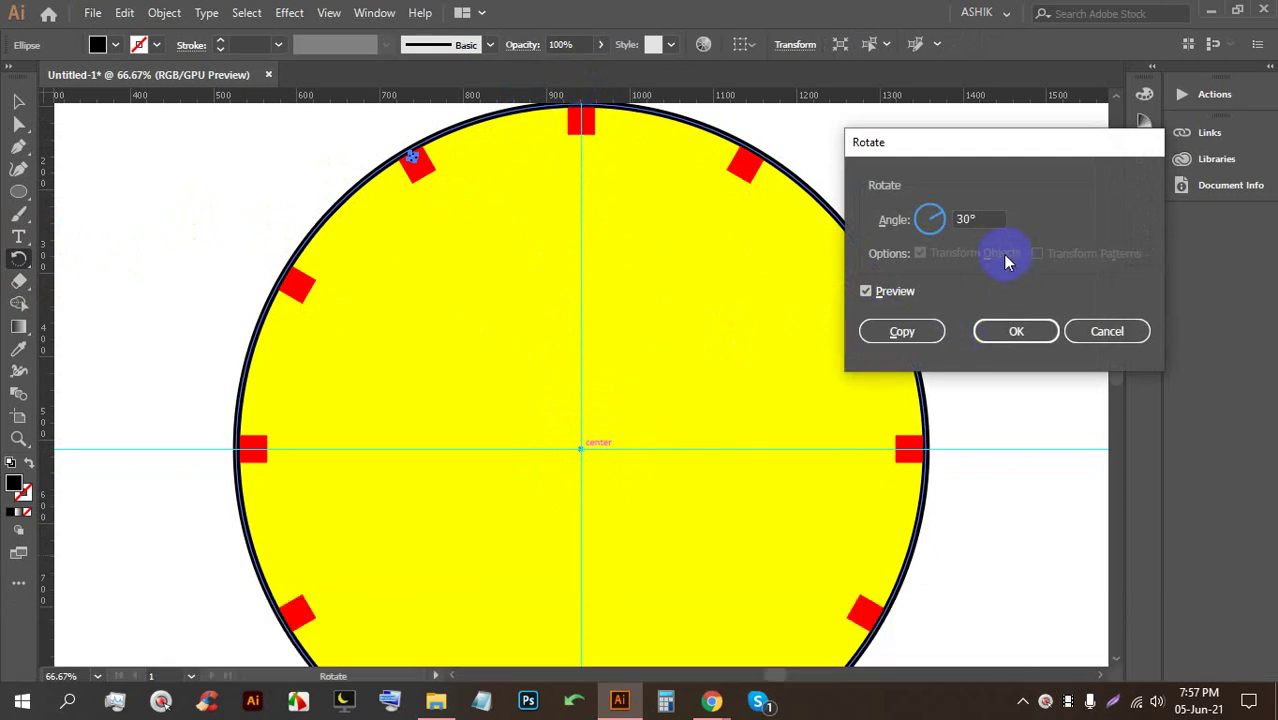
# Switch to Calculator, enter 360 and close it again
pyautogui.click(665, 700)
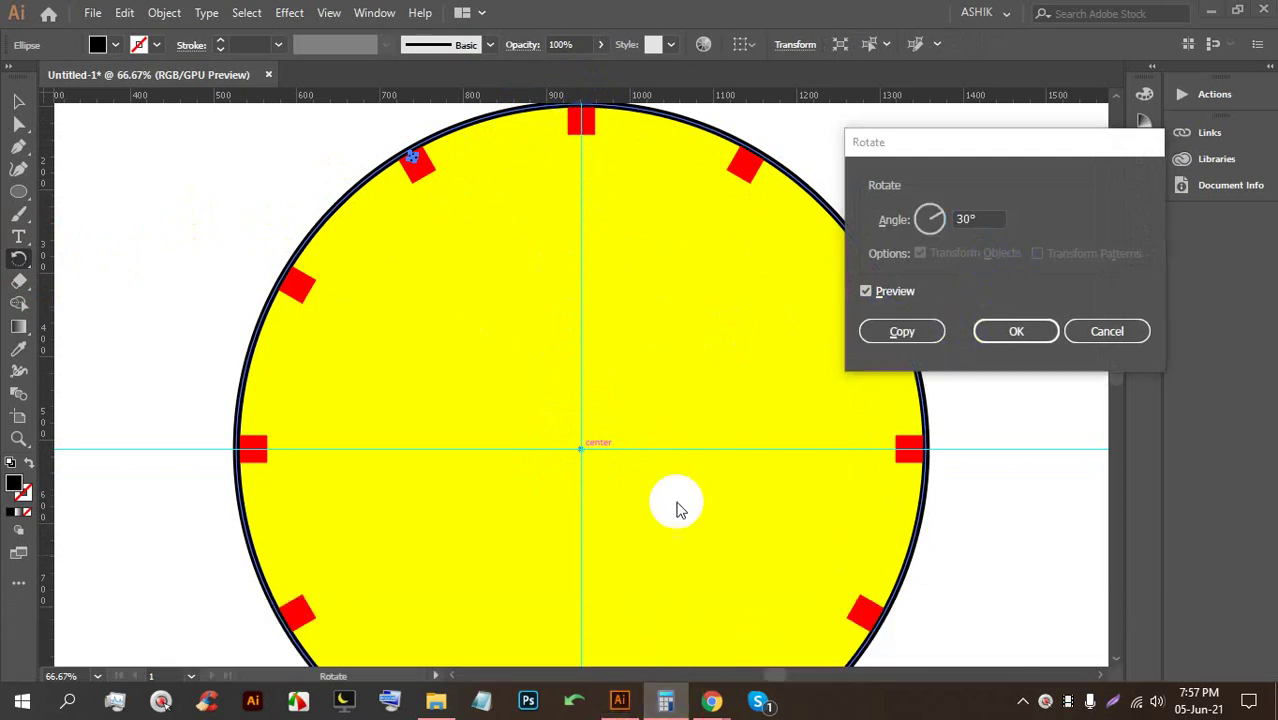
pyautogui.click(314, 485)
pyautogui.click(329, 441)
pyautogui.click(242, 538)
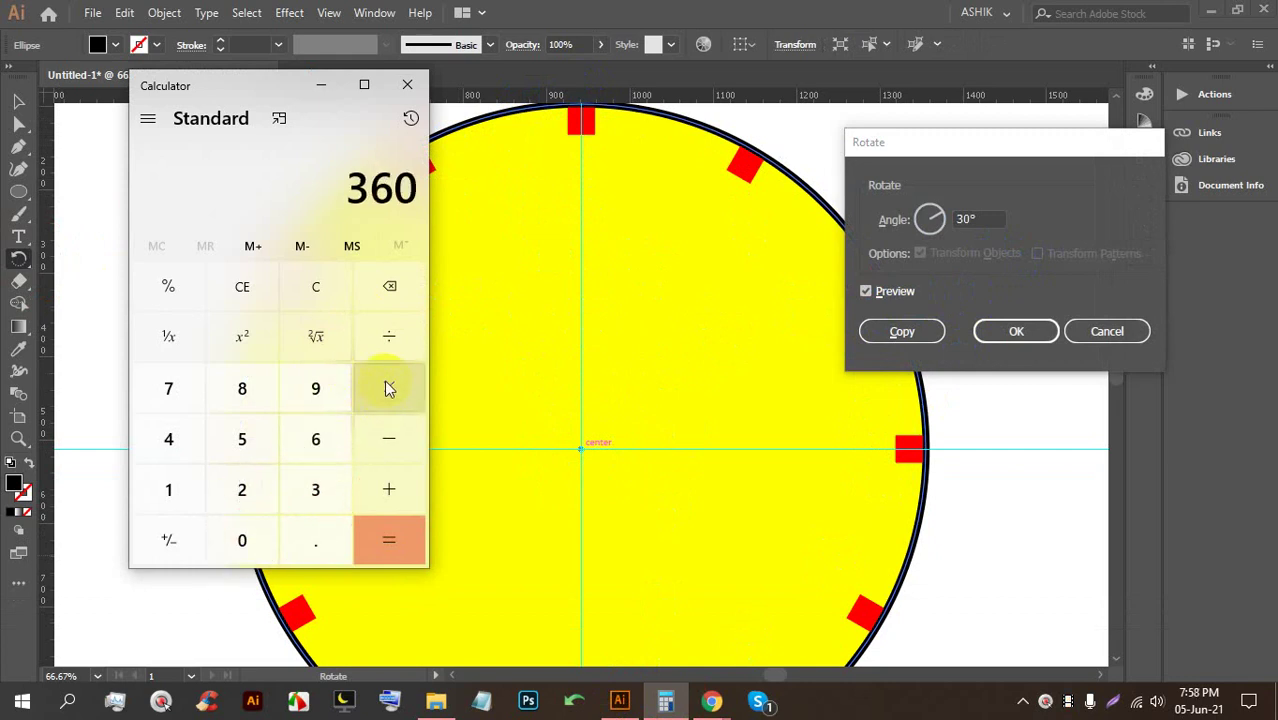
pyautogui.click(408, 88)
# Check the Google Meet call in Chrome and switch back to Illustrator
pyautogui.moveTo(711, 699)
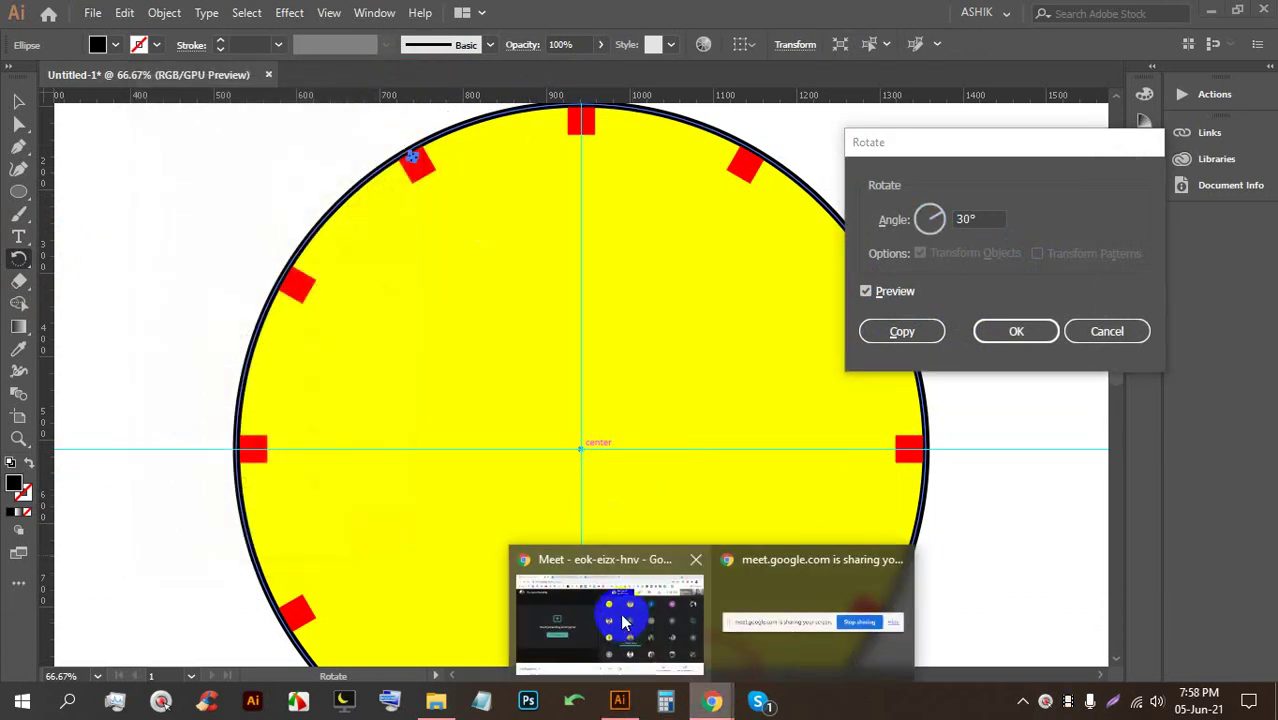
pyautogui.click(650, 575)
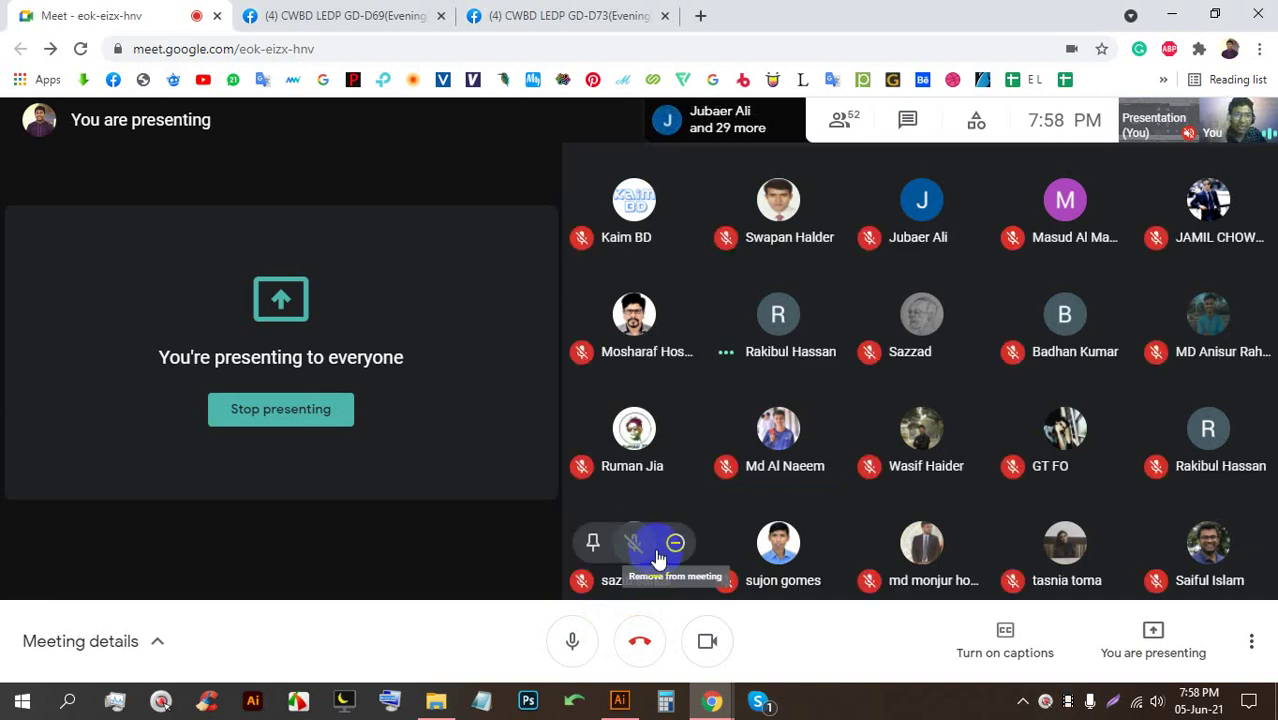
pyautogui.click(620, 700)
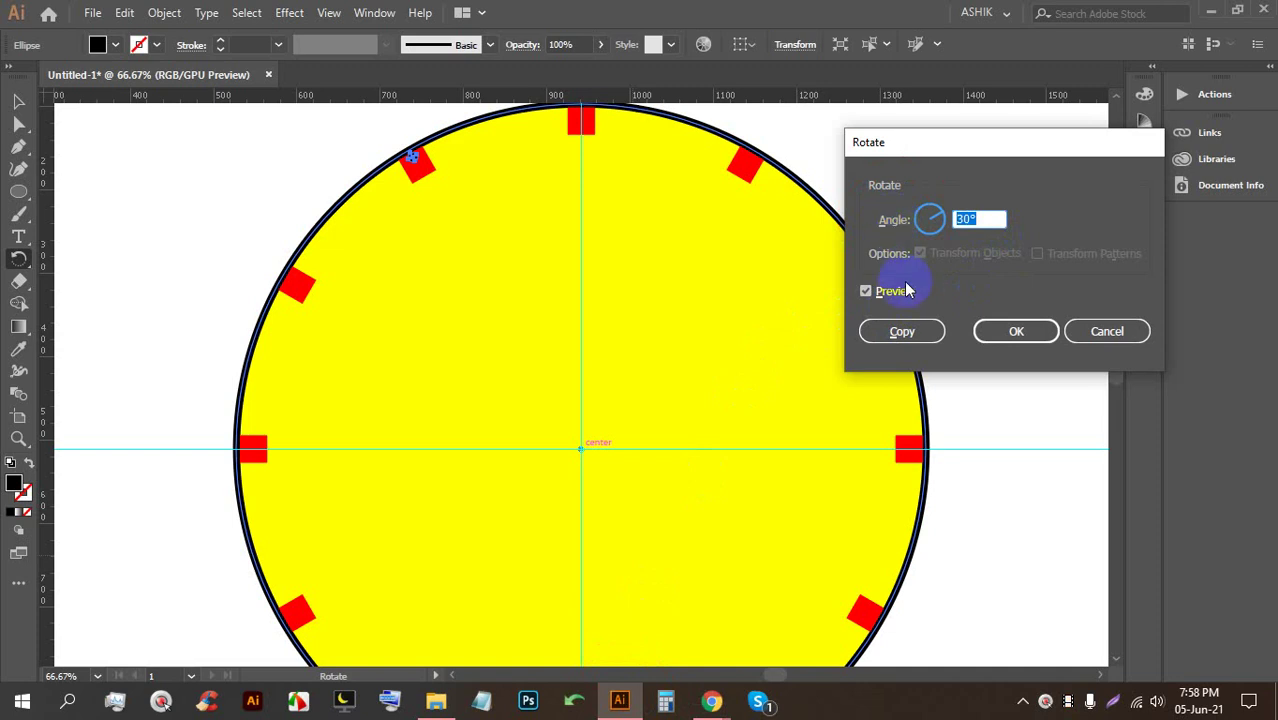
# Copy the small black circle at a rotation of 360/60 degrees and repeat the transformation around the whole yellow circle
pyautogui.write('360/60')
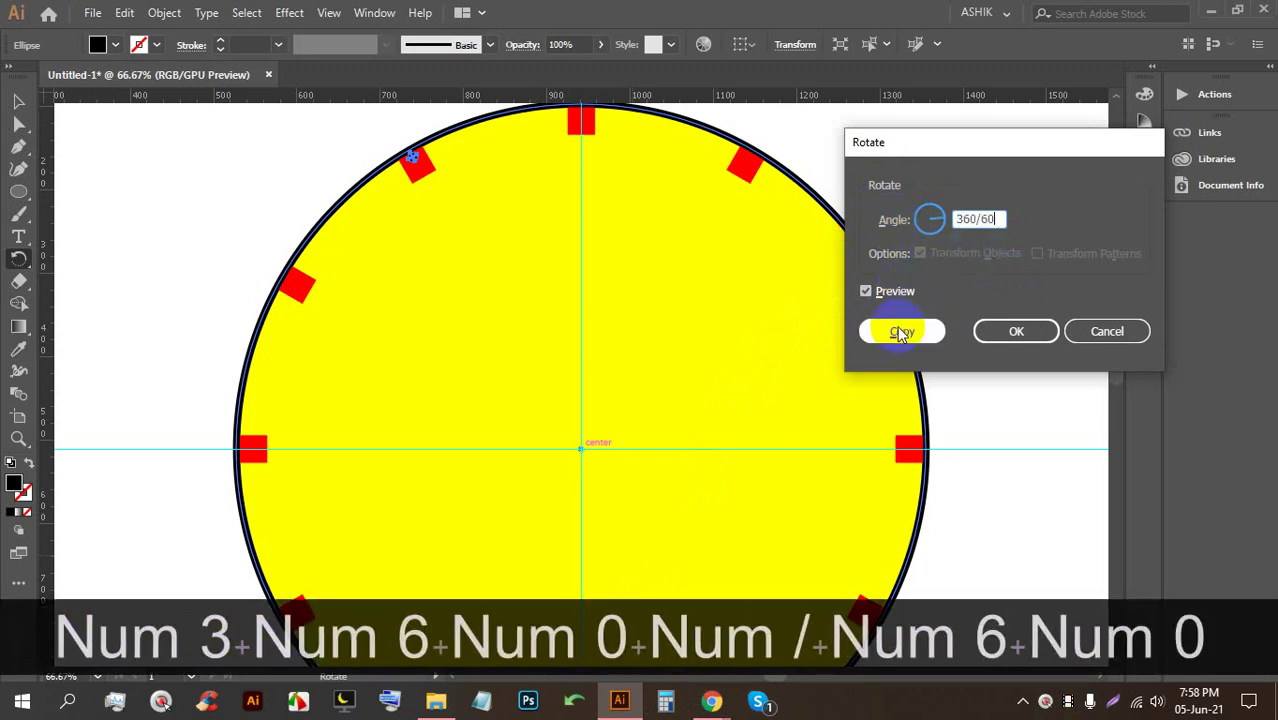
pyautogui.click(901, 333)
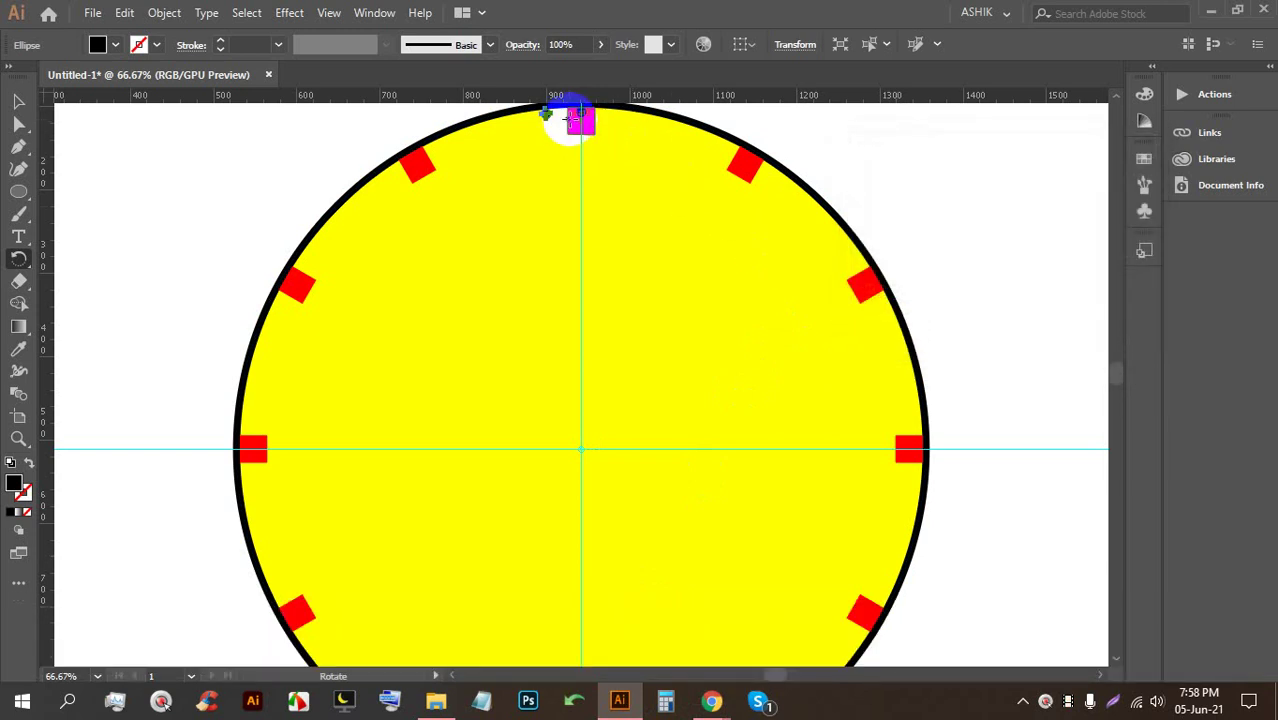
pyautogui.hotkey('ctrl', 'd')
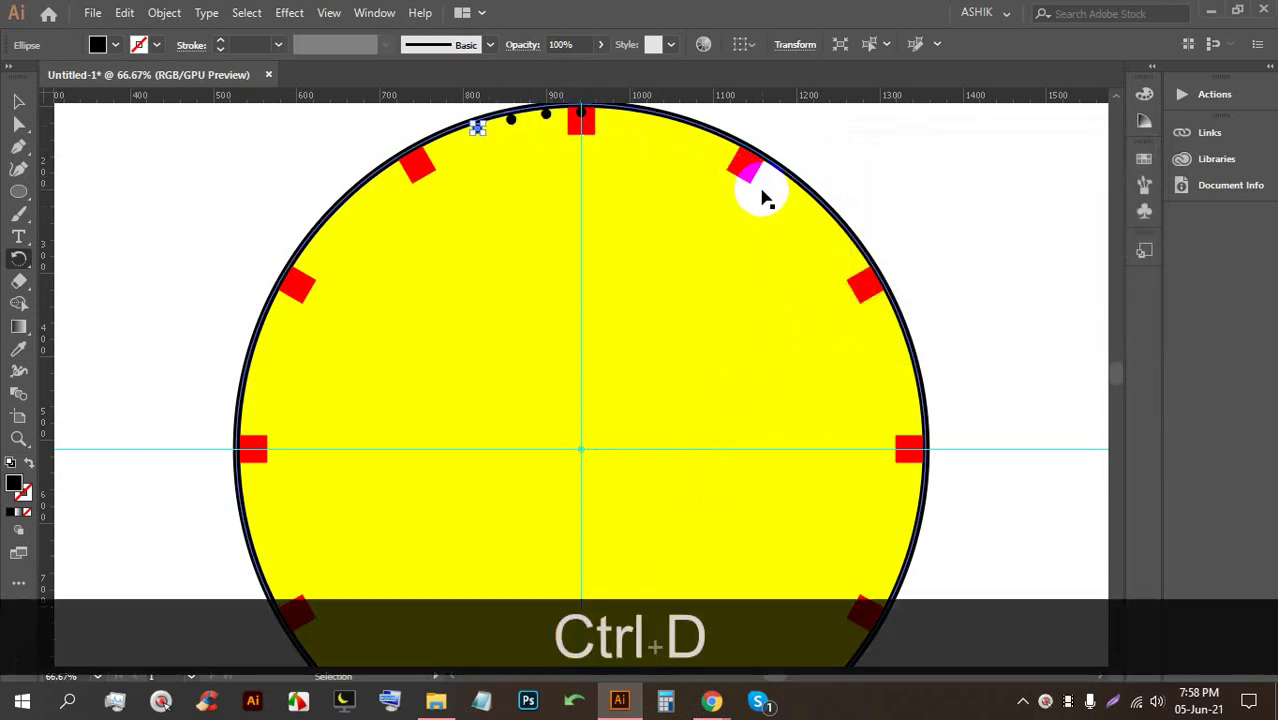
pyautogui.hotkey('ctrl', 'd')
pyautogui.hotkey('ctrl', 'd')
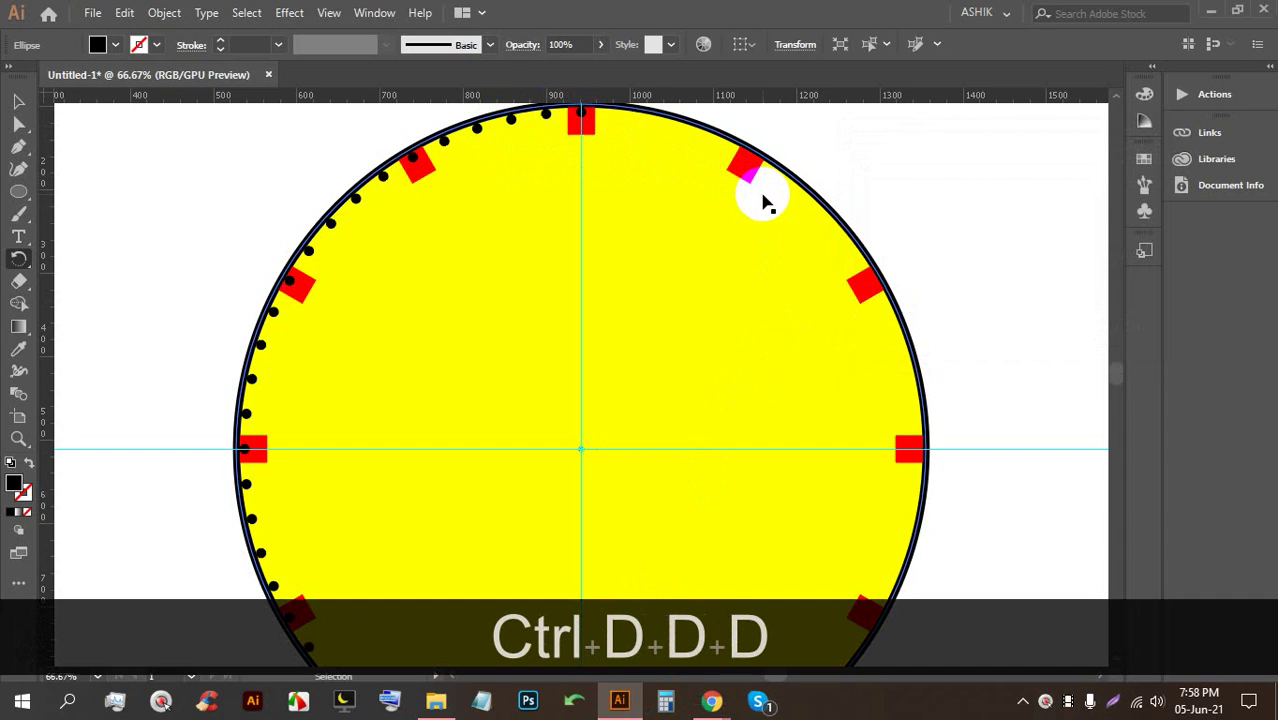
pyautogui.hotkey('ctrl', 'd')
pyautogui.hotkey('ctrl', 'd')
pyautogui.hotkey('ctrl', 'd')
pyautogui.hotkey('ctrl', 'd')
pyautogui.hotkey('ctrl', 'd')
pyautogui.hotkey('ctrl', 'd')
pyautogui.hotkey('ctrl', 'd')
pyautogui.hotkey('ctrl', 'd')
pyautogui.hotkey('ctrl', 'd')
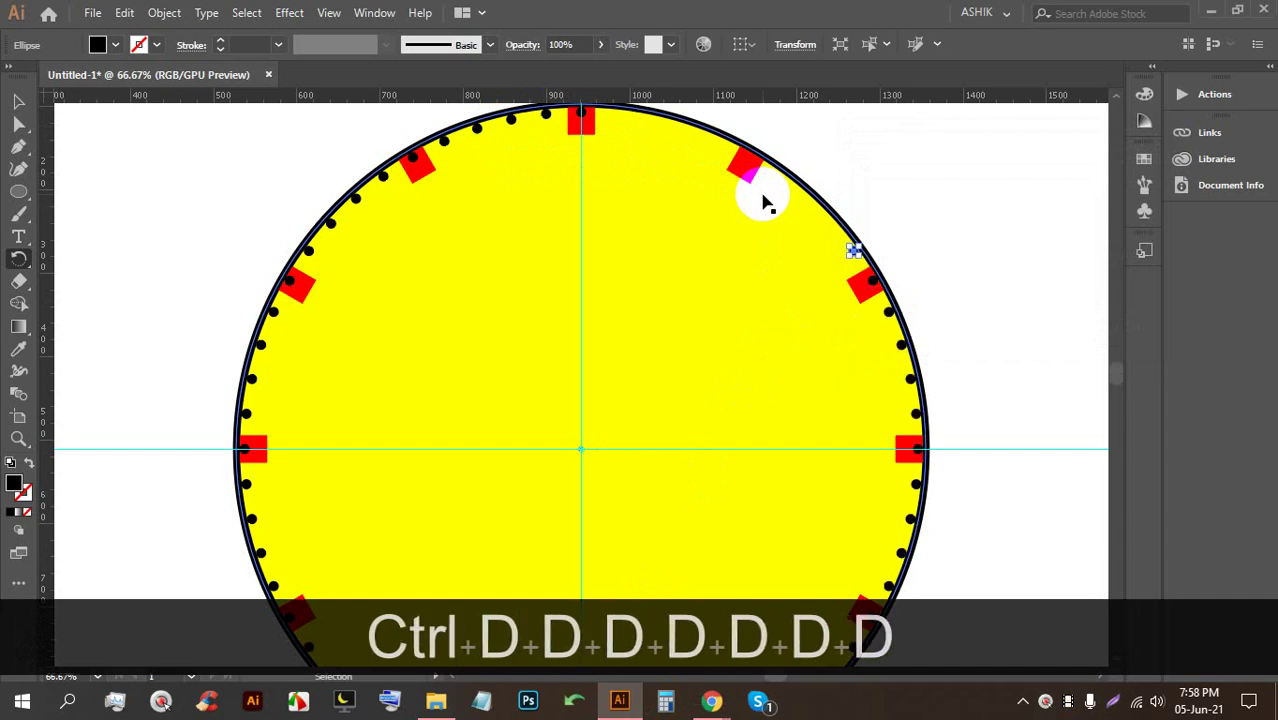
pyautogui.hotkey('ctrl', 'd')
pyautogui.hotkey('ctrl', 'd')
pyautogui.hotkey('ctrl', 'd')
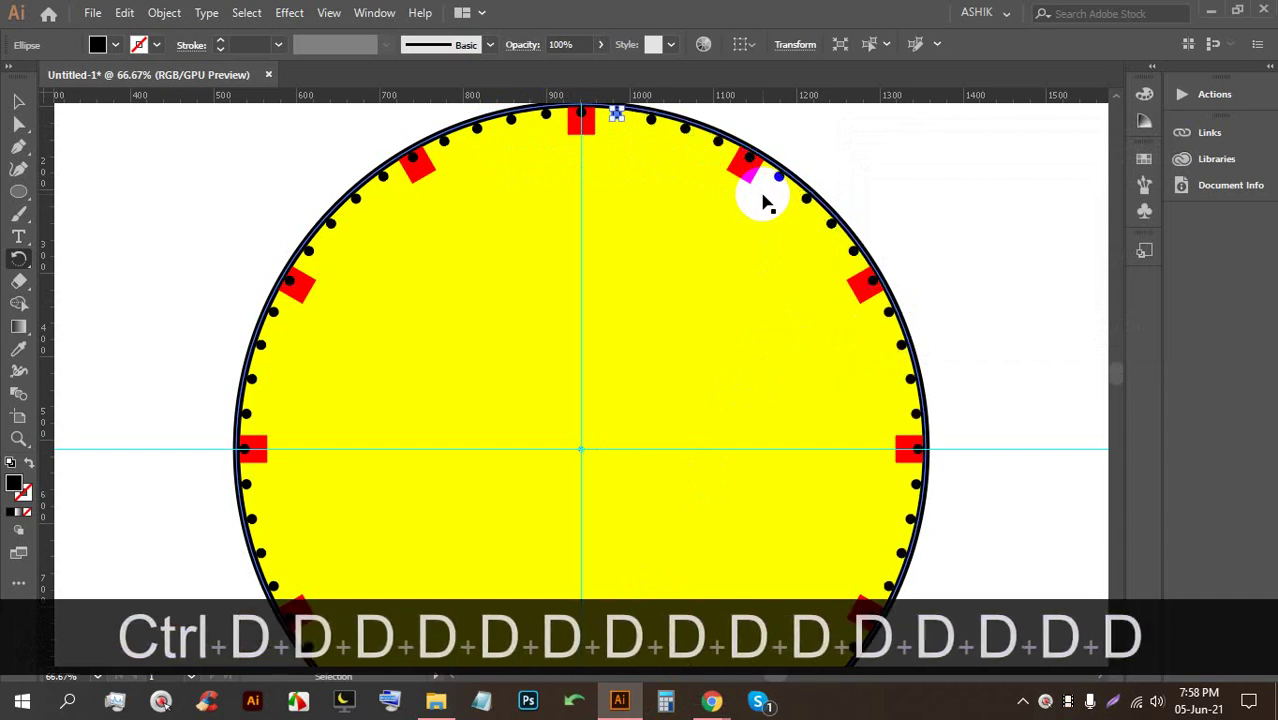
pyautogui.click(18, 101)
pyautogui.click(137, 148)
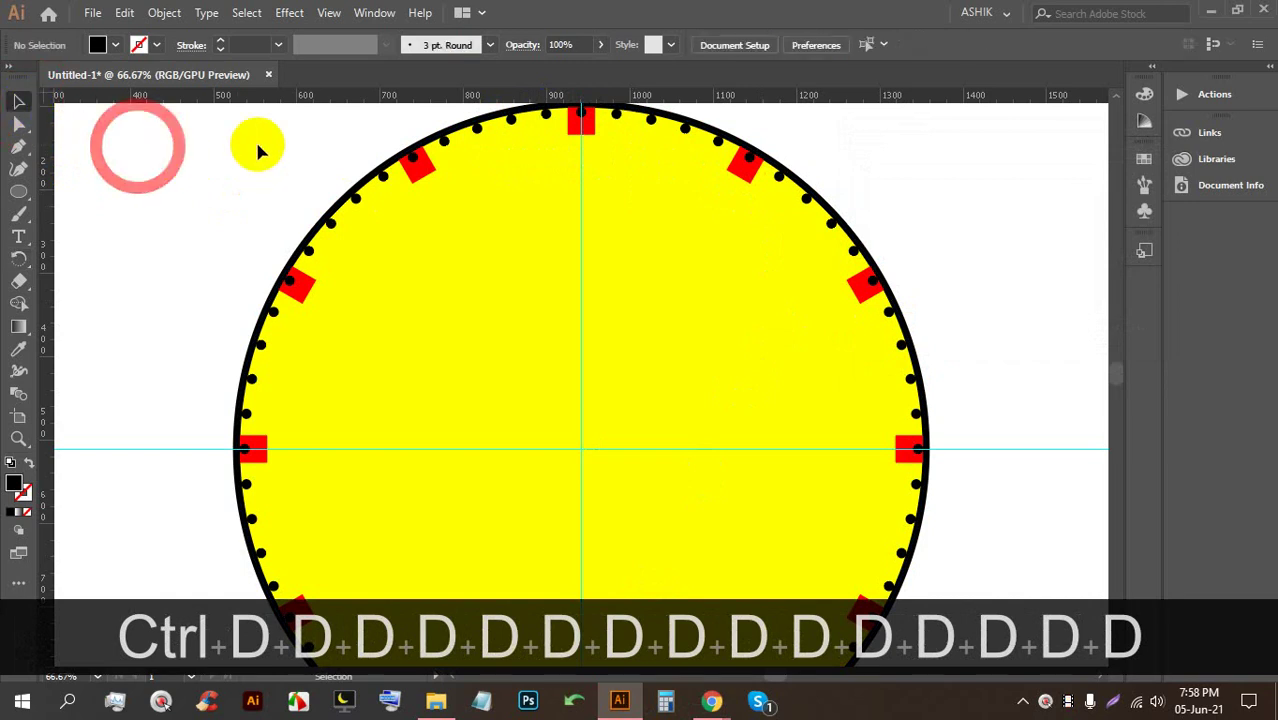
# Delete the black dots lying on the red squares at the eleven and twelve o'clock positions
pyautogui.scroll(4, 480, 160)
pyautogui.click(494, 200)
pyautogui.press('BackSpace')
pyautogui.scroll(4, 509, 240)
pyautogui.press('space')
pyautogui.moveTo(958, 424); pyautogui.dragTo(137, 355)
pyautogui.click(434, 228)
pyautogui.press('BackSpace')
# Delete the black dots lying on the red squares at the one and two o'clock positions
pyautogui.scroll(-4, 403, 103)
pyautogui.scroll(2, 552, 176)
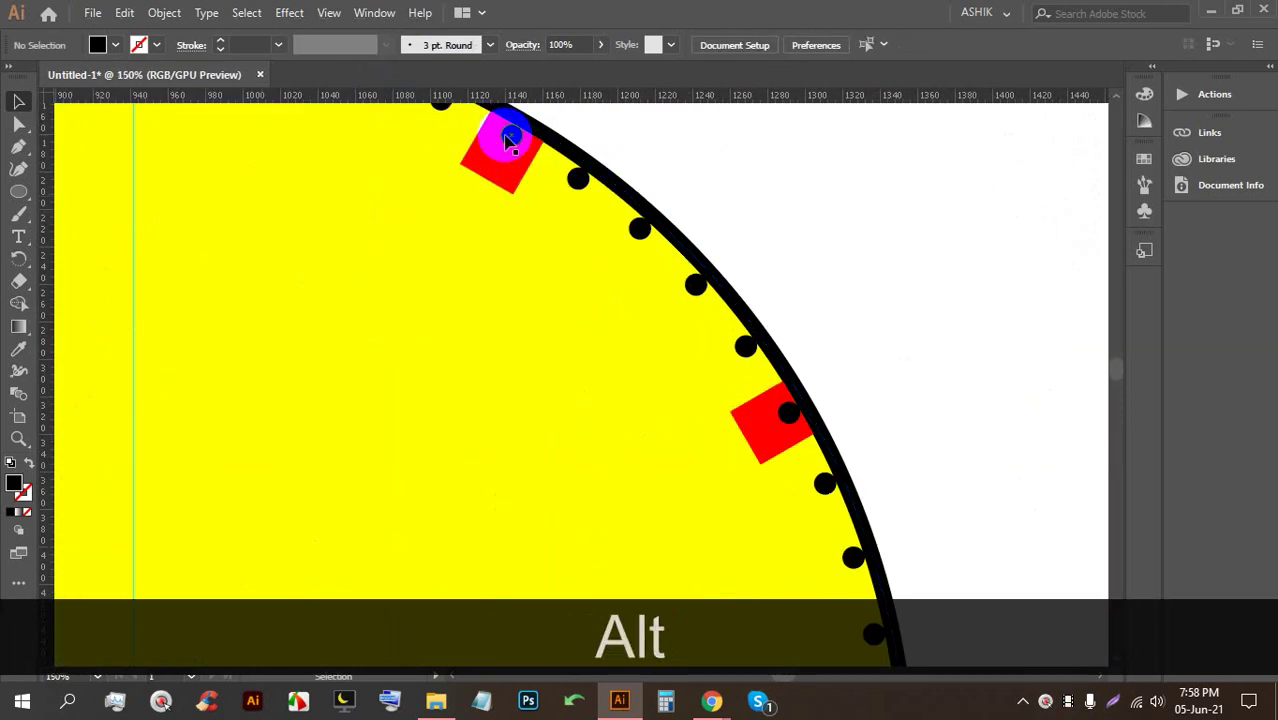
pyautogui.click(510, 140)
pyautogui.press('BackSpace')
pyautogui.click(789, 414)
pyautogui.press('BackSpace')
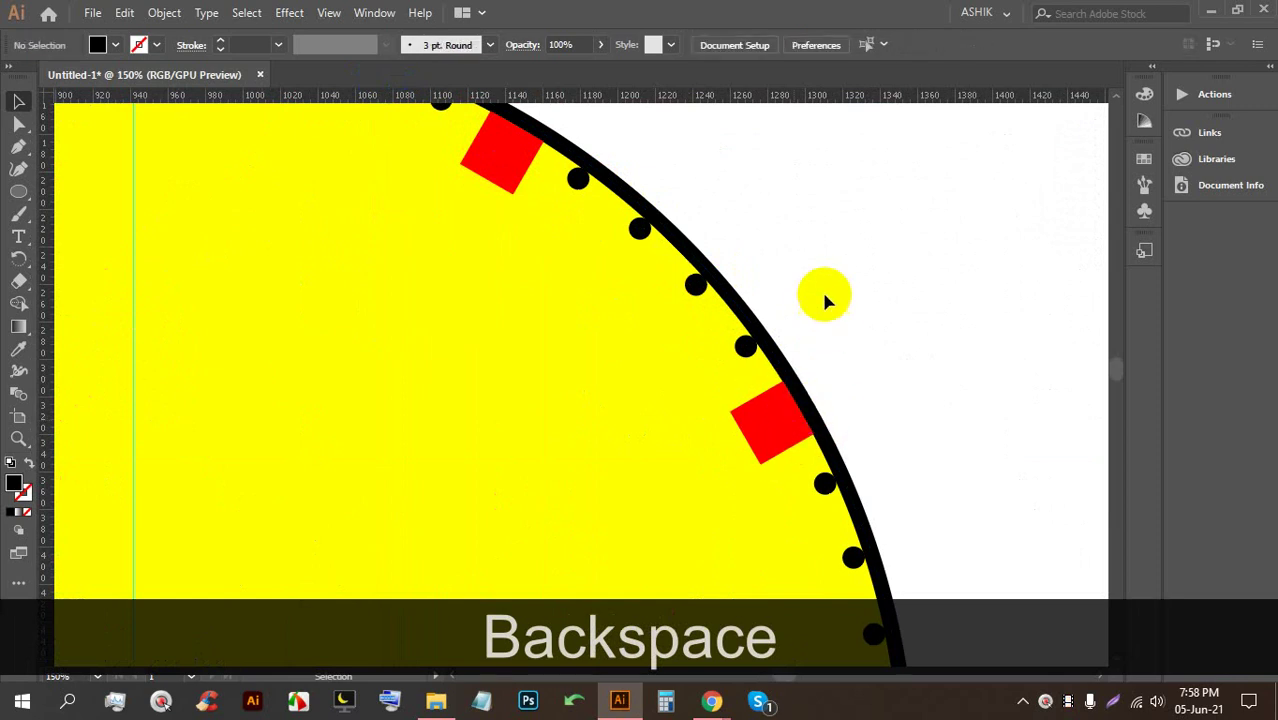
# Delete the black dots lying on the red squares at the three and four o'clock positions
pyautogui.scroll(-5, 826, 300)
pyautogui.click(884, 352)
pyautogui.click(886, 361)
pyautogui.scroll(-5, 894, 364)
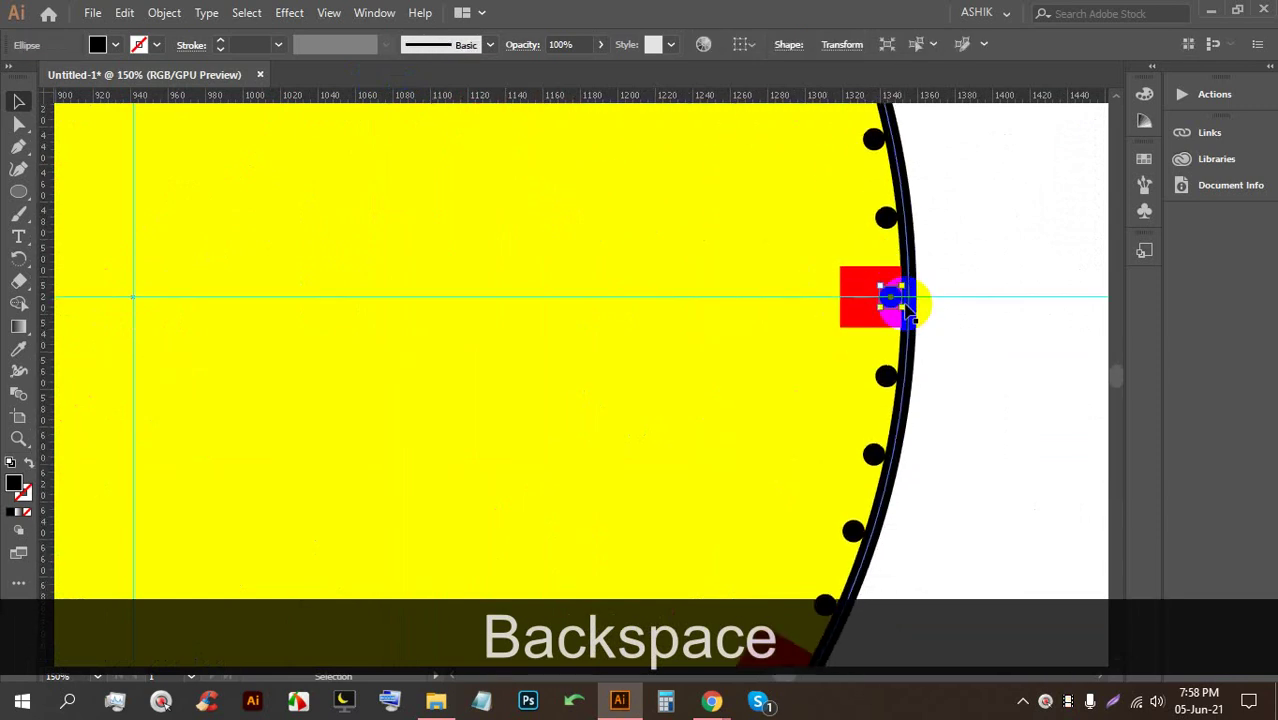
pyautogui.press('BackSpace')
pyautogui.click(892, 180)
pyautogui.click(961, 194)
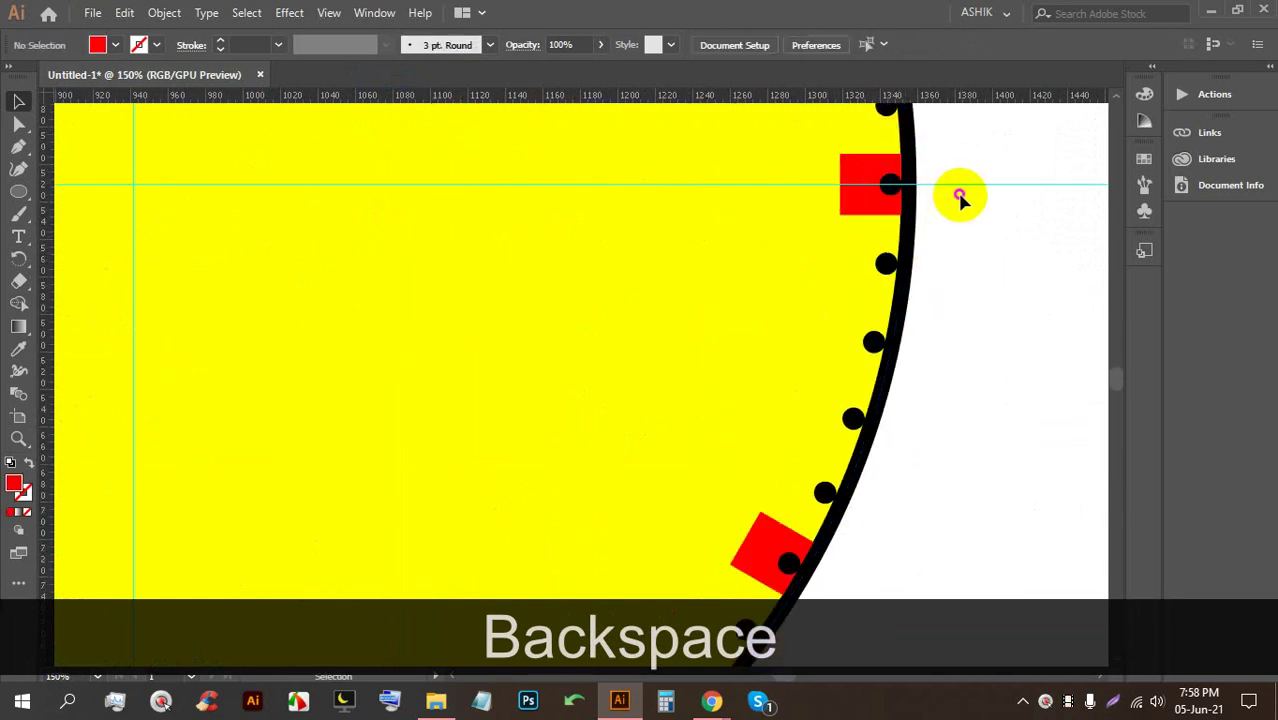
pyautogui.click(890, 187)
pyautogui.click(958, 207)
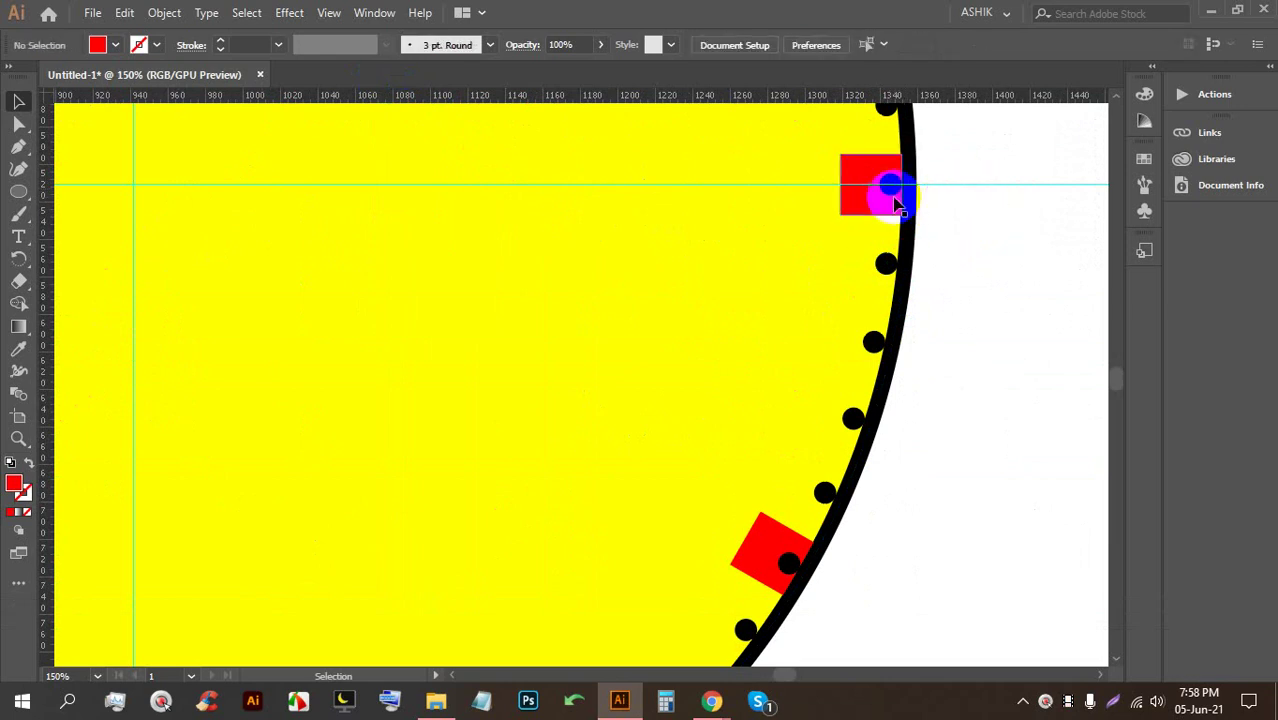
pyautogui.scroll(3, 895, 190)
pyautogui.scroll(-5, 952, 207)
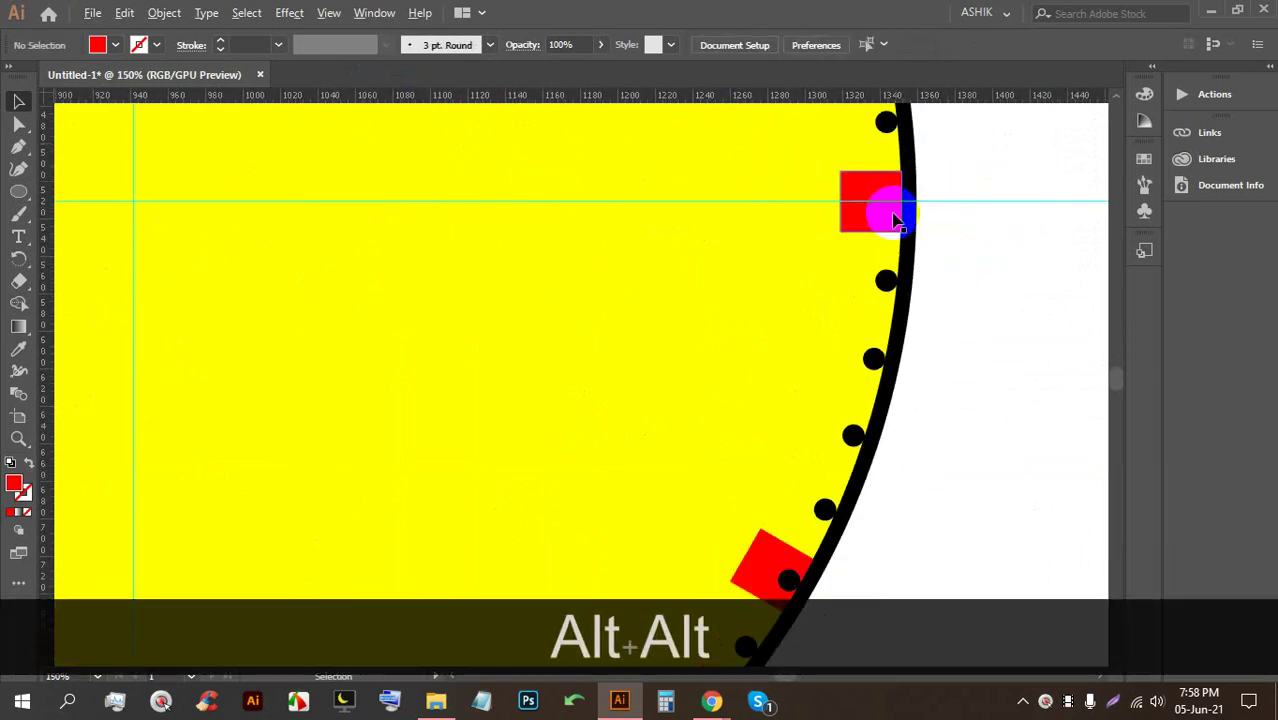
pyautogui.scroll(3, 878, 251)
pyautogui.click(818, 330)
pyautogui.press('BackSpace')
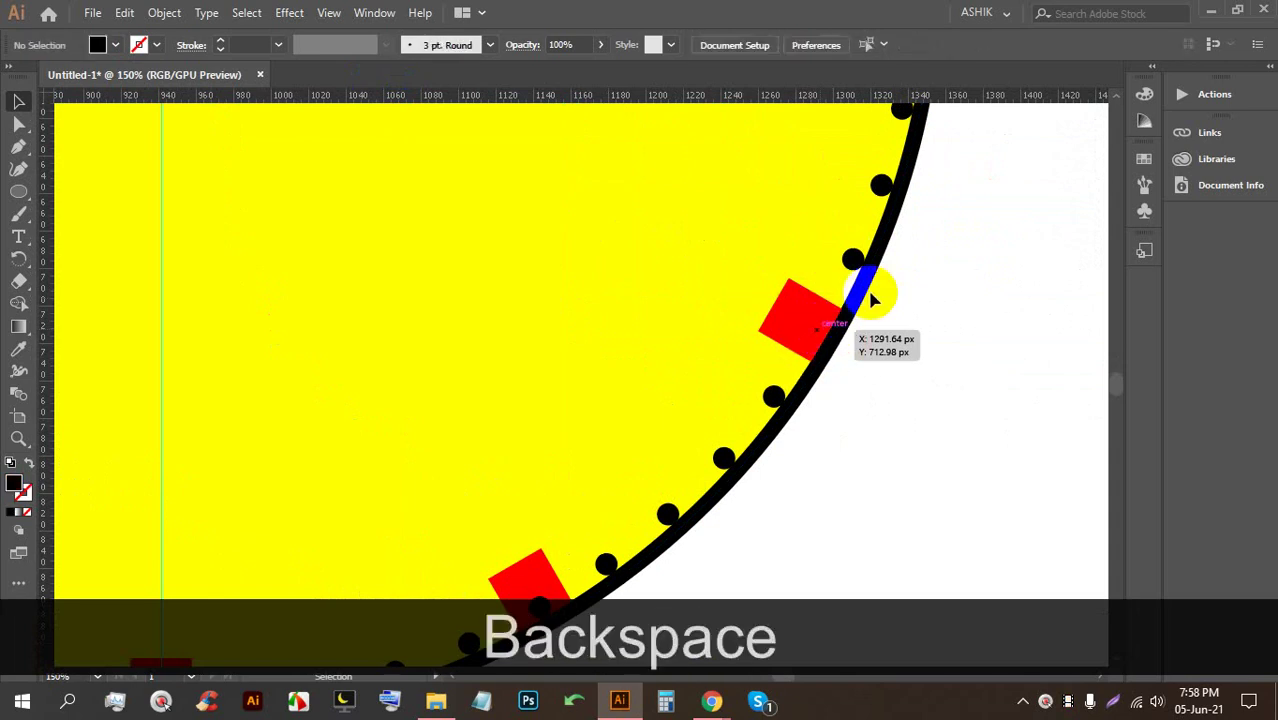
# Delete the black dots lying on the red squares at the five and six o'clock positions
pyautogui.scroll(-3, 860, 290)
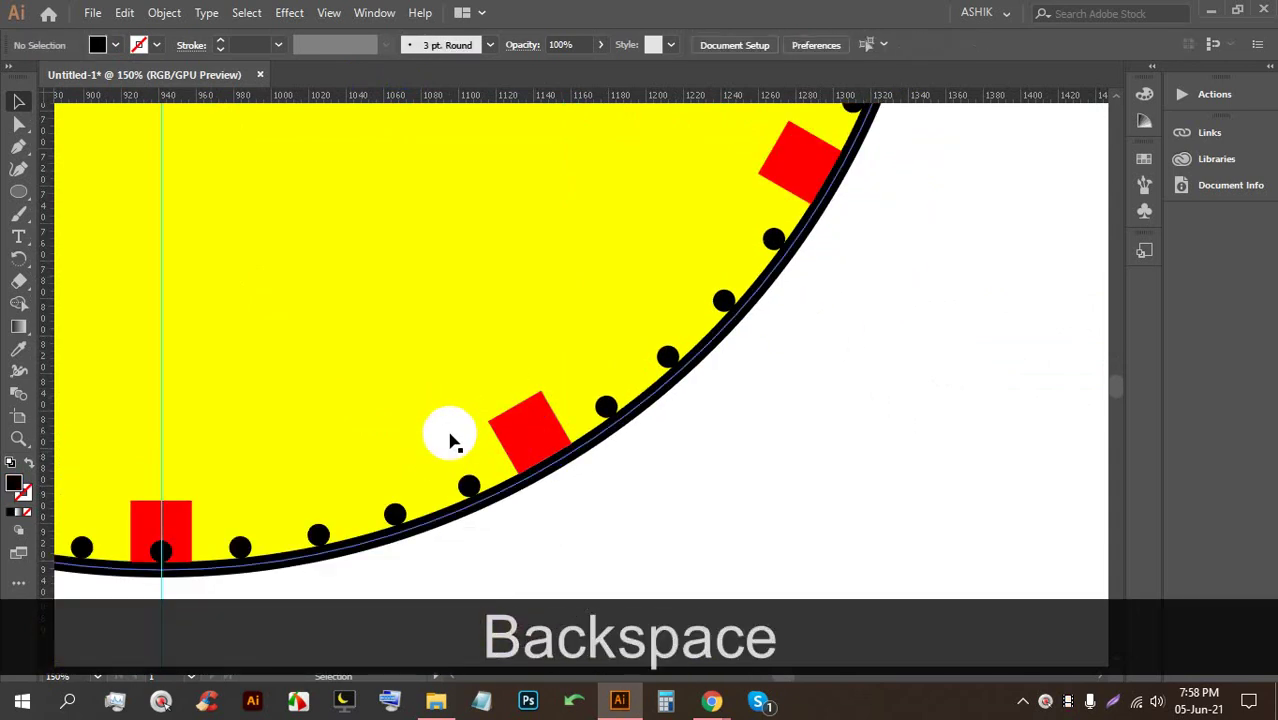
pyautogui.moveTo(439, 435); pyautogui.dragTo(884, 272)
pyautogui.scroll(2, 606, 410)
pyautogui.click(604, 390)
pyautogui.press('BackSpace')
# Delete the black dots lying on the red squares at the seven and eight o'clock positions
pyautogui.click(247, 268)
pyautogui.moveTo(245, 300); pyautogui.dragTo(853, 448)
pyautogui.moveTo(530, 190); pyautogui.dragTo(513, 342)
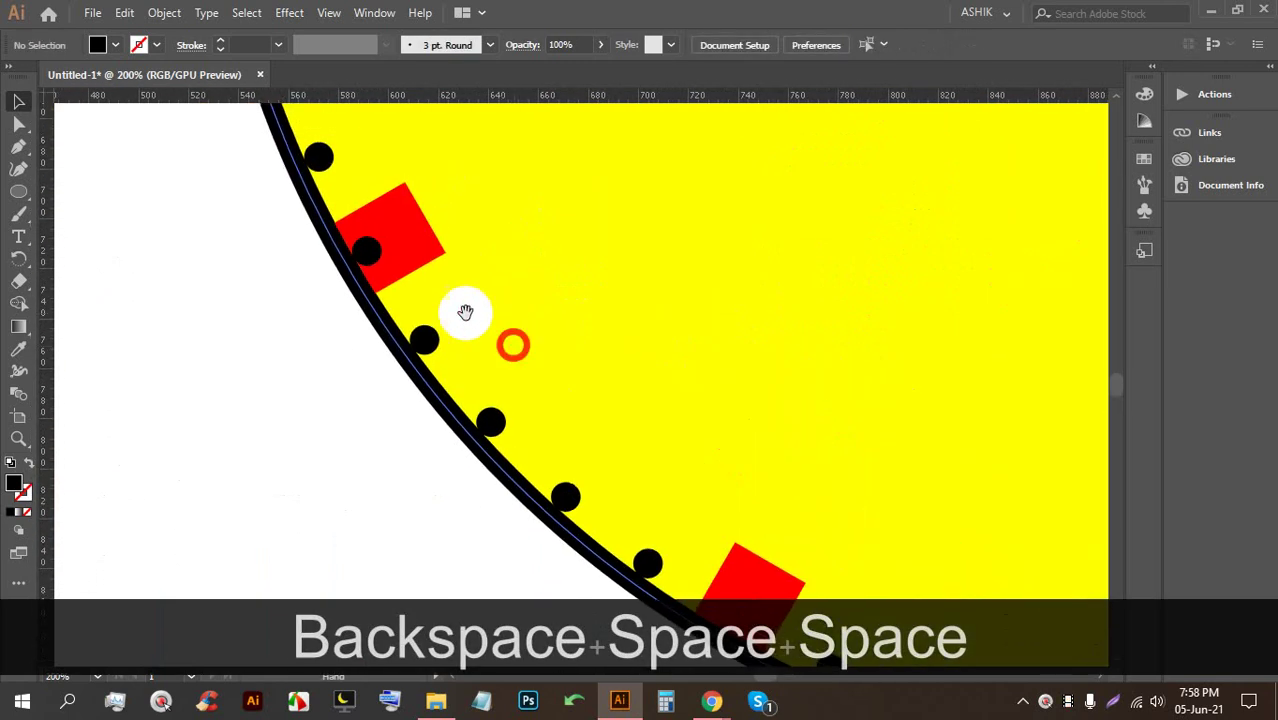
pyautogui.click(368, 251)
pyautogui.press('BackSpace')
pyautogui.scroll(3, 354, 288)
pyautogui.scroll(2, 280, 265)
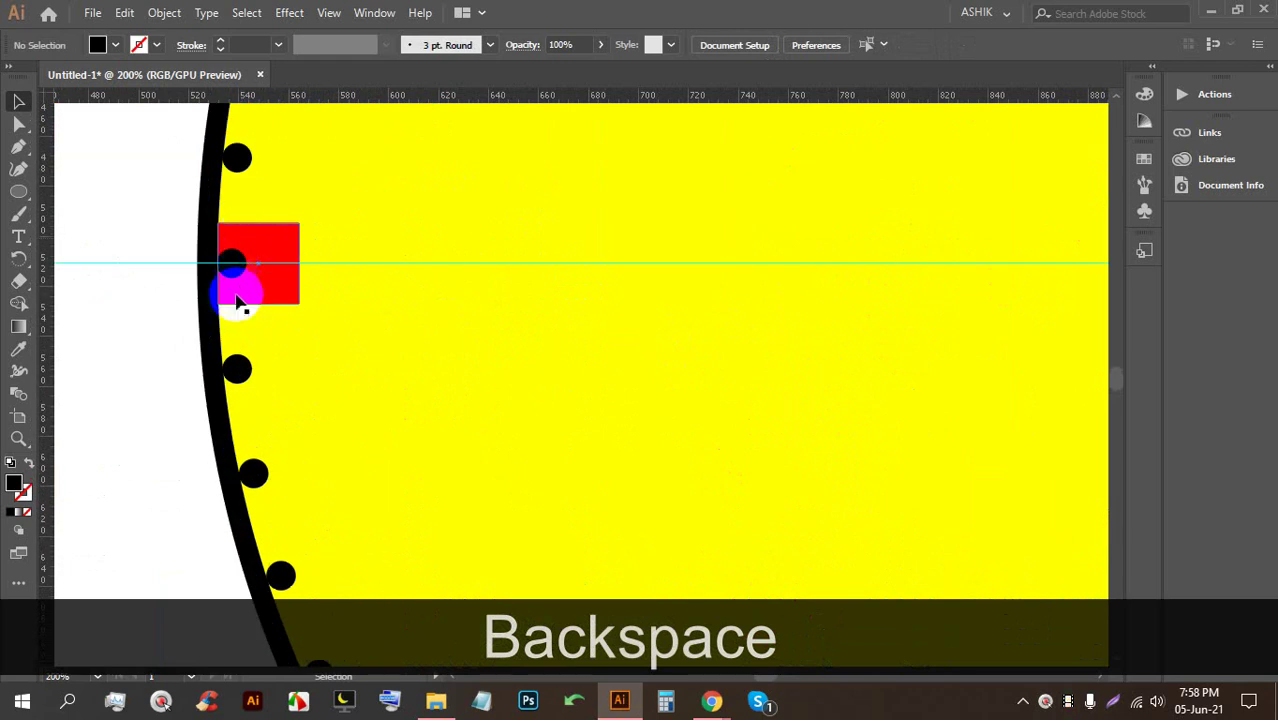
# Delete the black dots lying on the red squares at the nine and ten o'clock positions
pyautogui.click(238, 270)
pyautogui.press('BackSpace')
pyautogui.scroll(4, 300, 280)
pyautogui.click(378, 186)
pyautogui.press('BackSpace')
pyautogui.scroll(6, 545, 306)
pyautogui.scroll(1, 766, 200)
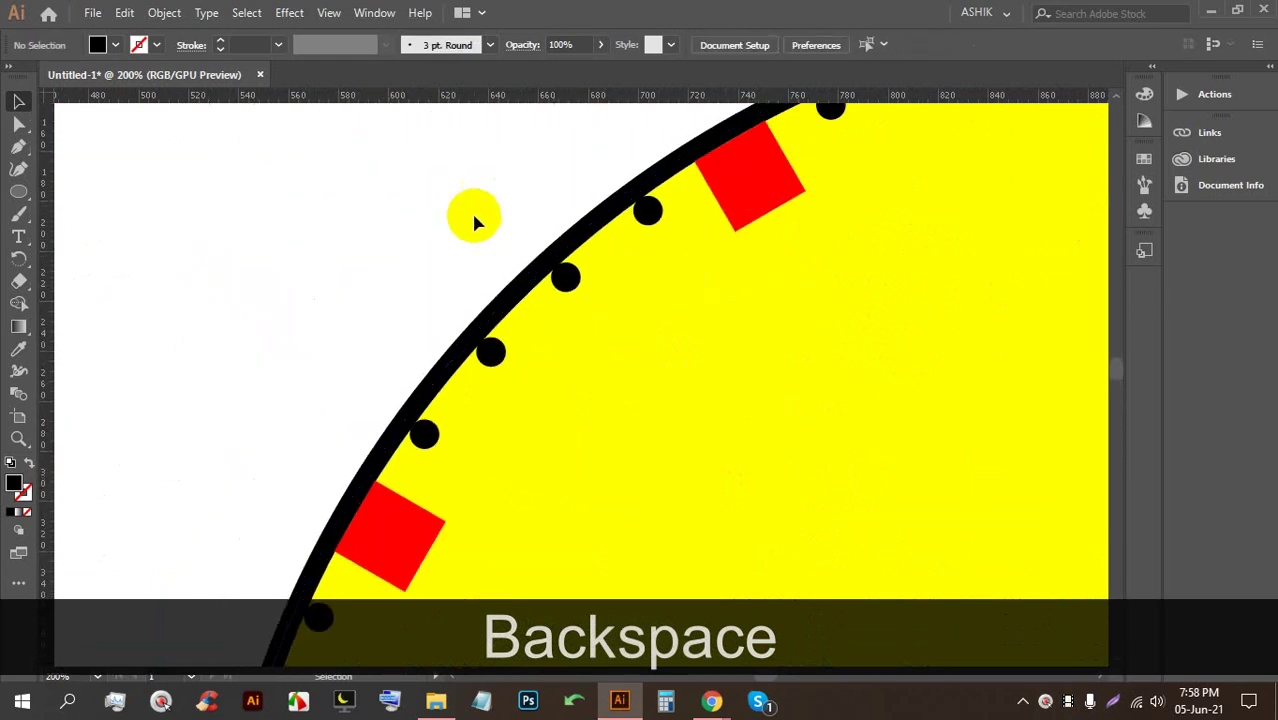
# Draw a small black circle centred on the intersection of the guides in the middle of the clock face
pyautogui.scroll(-5, 404, 156)
pyautogui.scroll(1, 562, 277)
pyautogui.press('space')
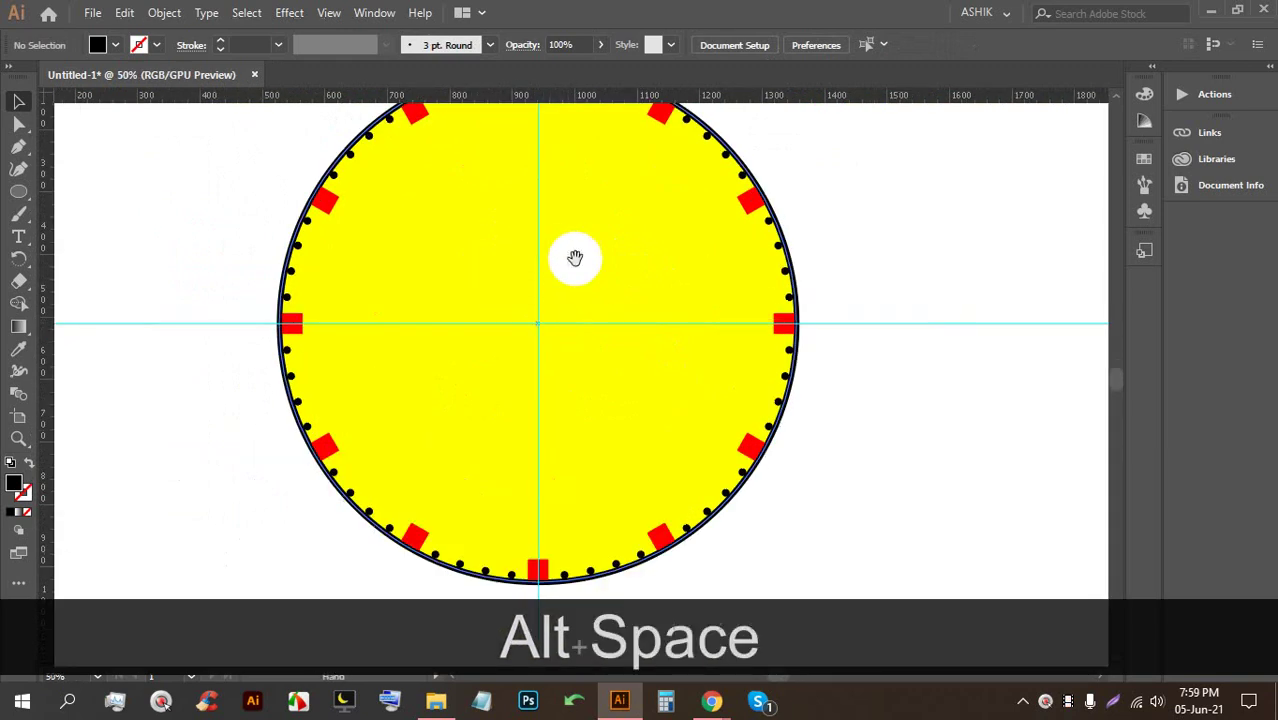
pyautogui.moveTo(573, 260); pyautogui.dragTo(604, 332)
pyautogui.scroll(1, 571, 399)
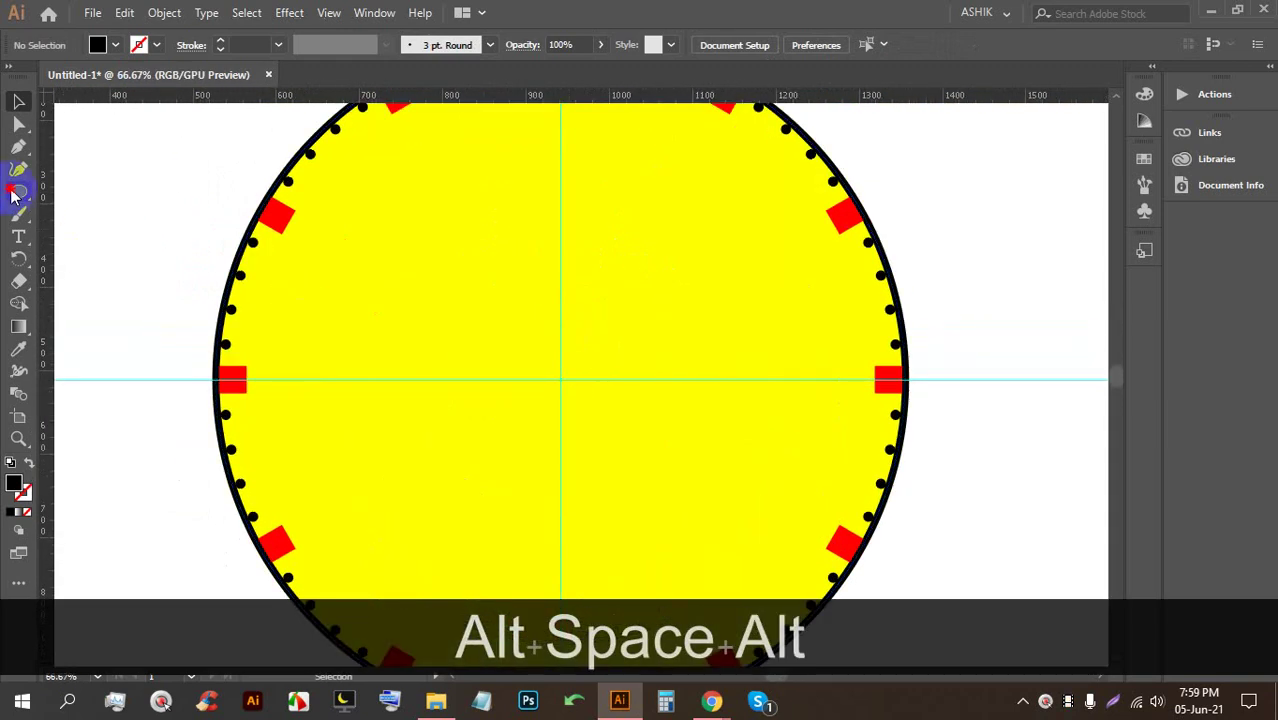
pyautogui.click(17, 191)
pyautogui.moveTo(560, 379); pyautogui.dragTo(577, 390)
pyautogui.click(18, 100)
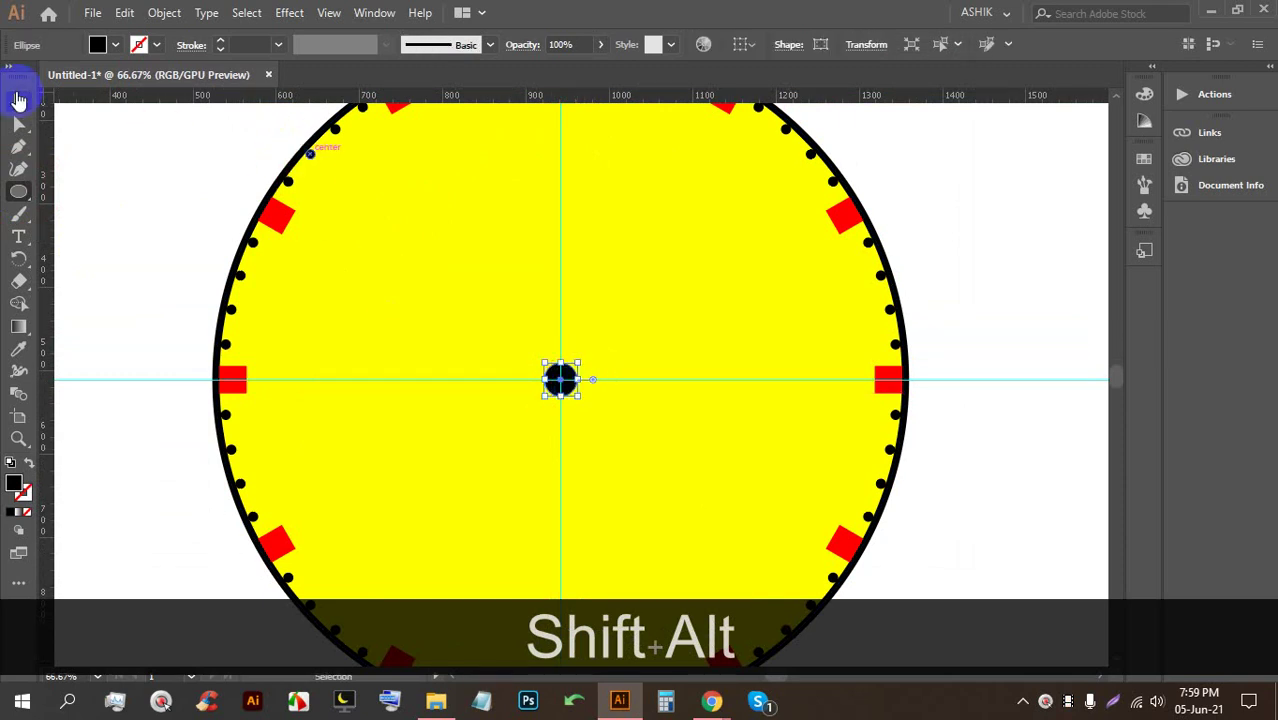
# Start a clock hand with the Pen tool, placing its tip on the vertical guide, a left shoulder point and a base point inside the centre circle
pyautogui.click(19, 147)
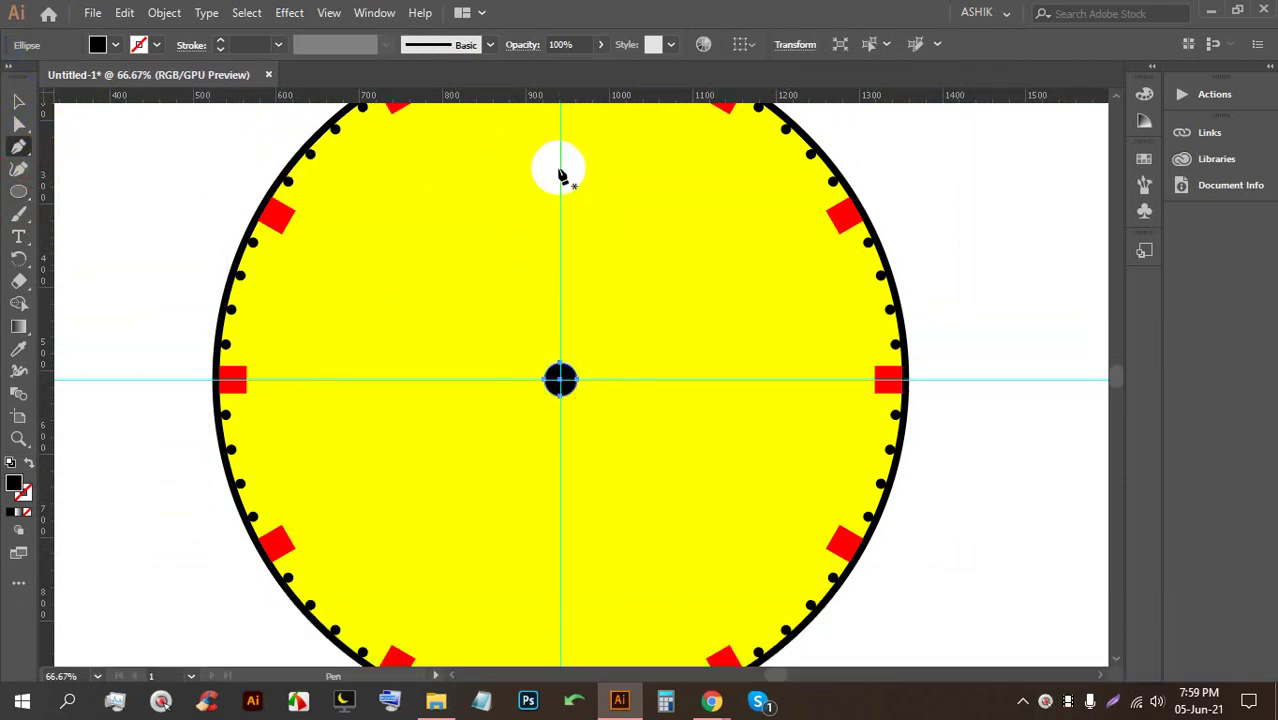
pyautogui.click(560, 155)
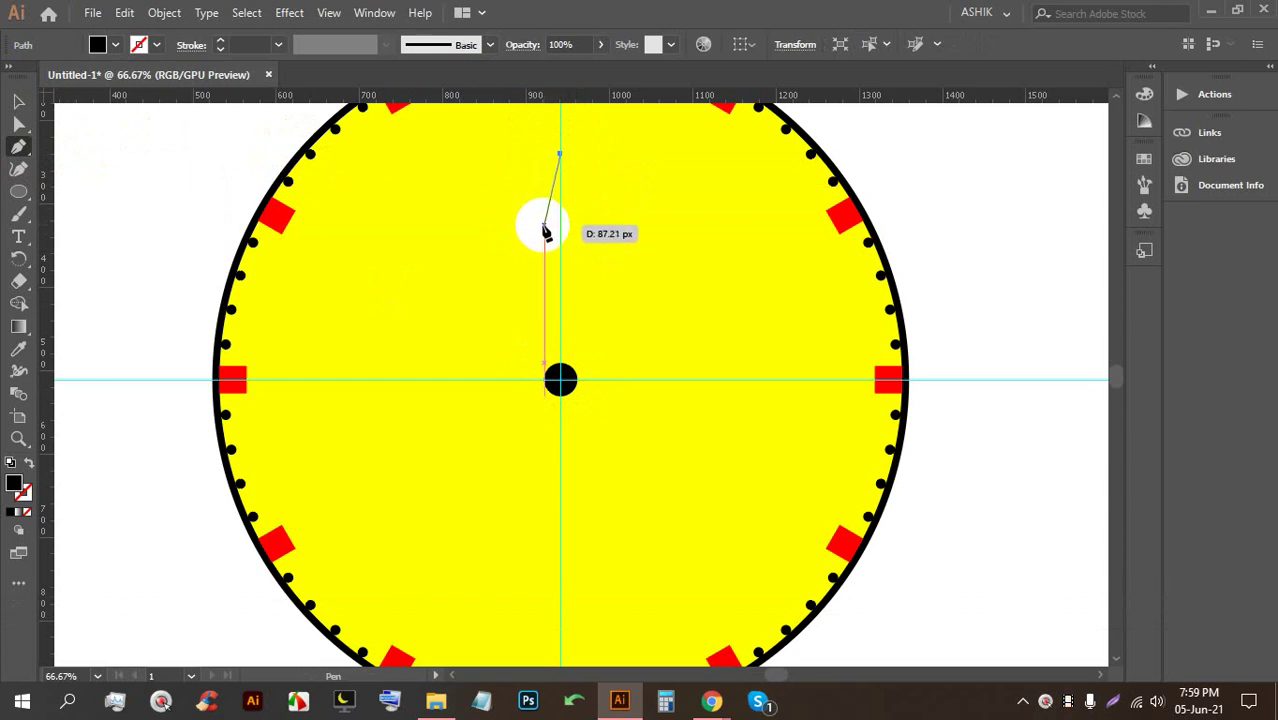
pyautogui.click(543, 224)
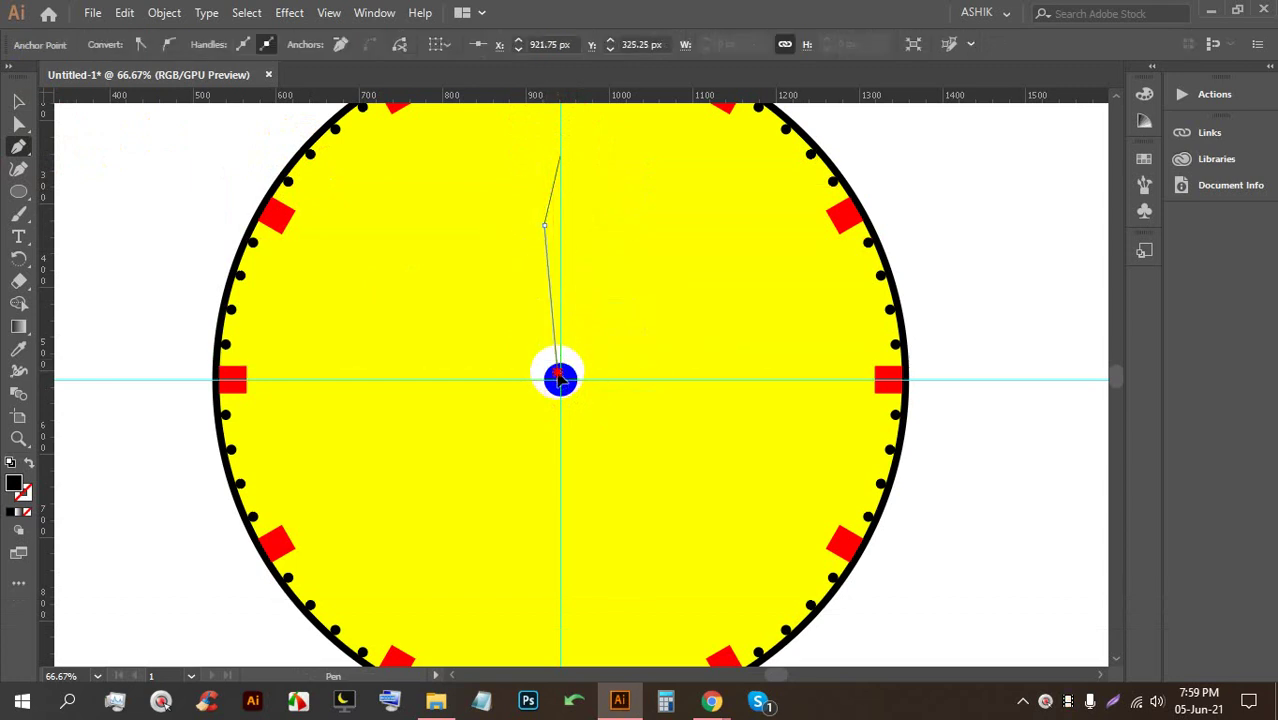
pyautogui.click(559, 374)
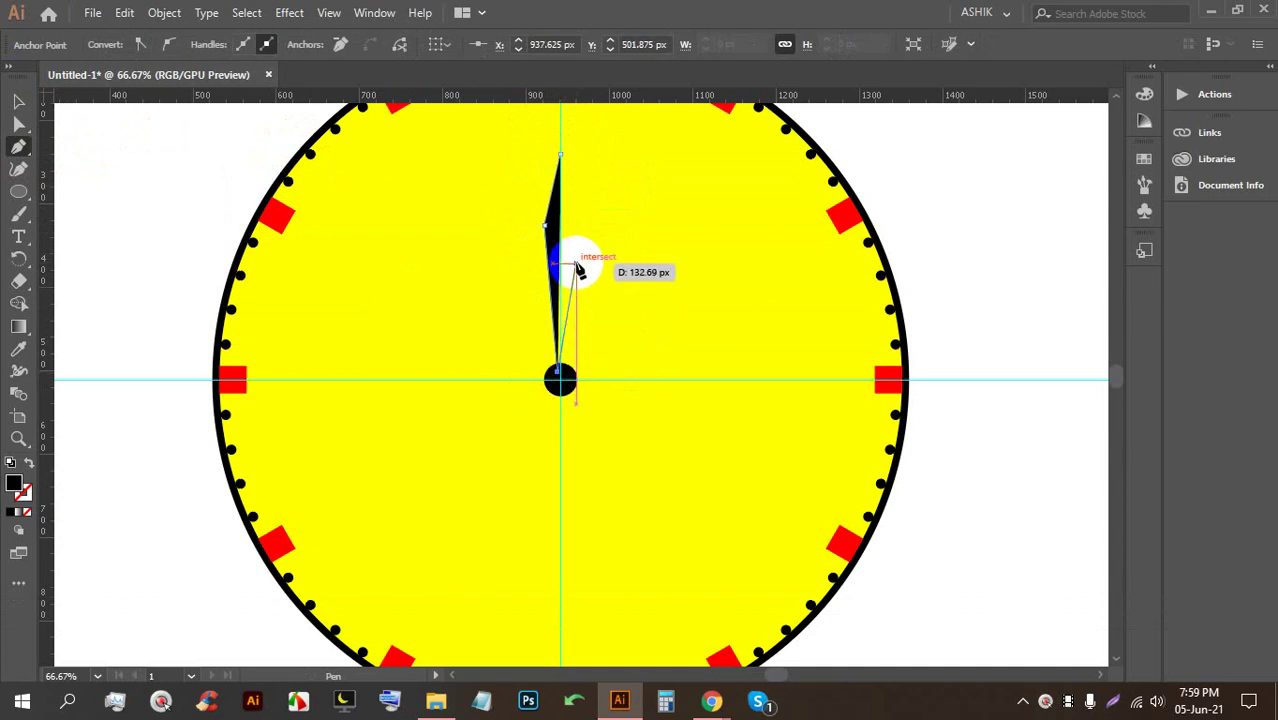
pyautogui.click(577, 228)
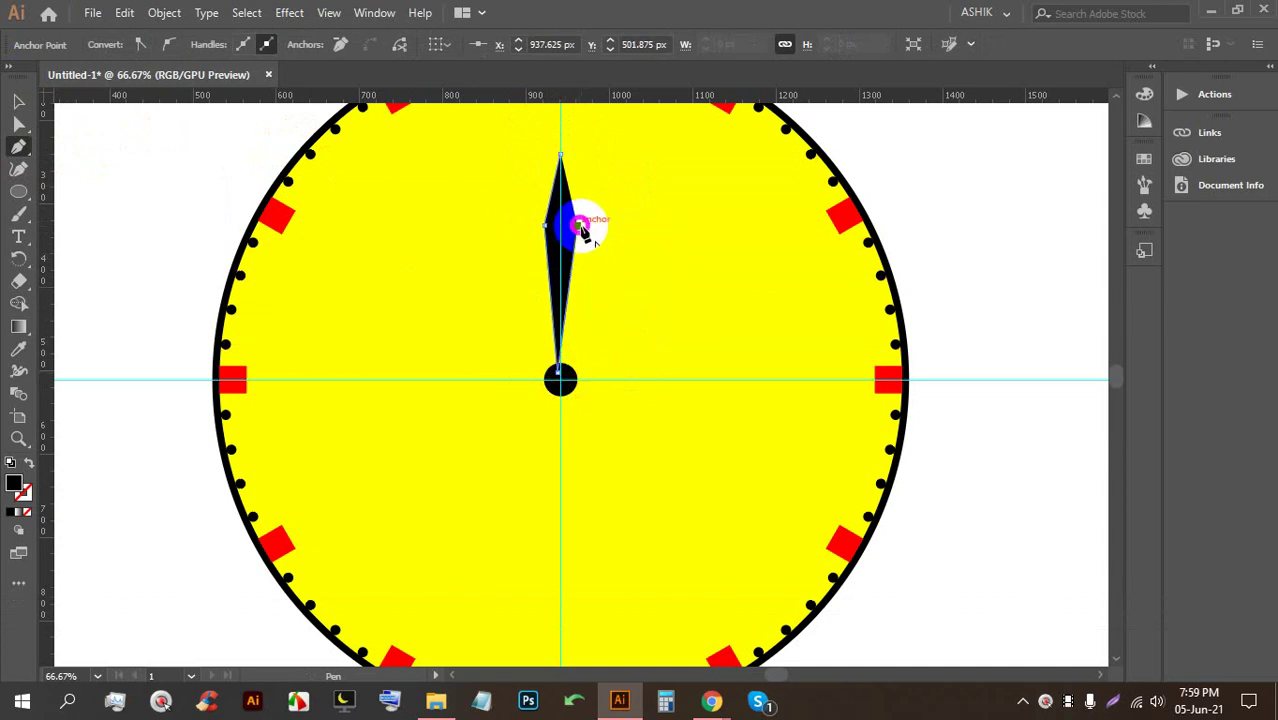
pyautogui.click(560, 155)
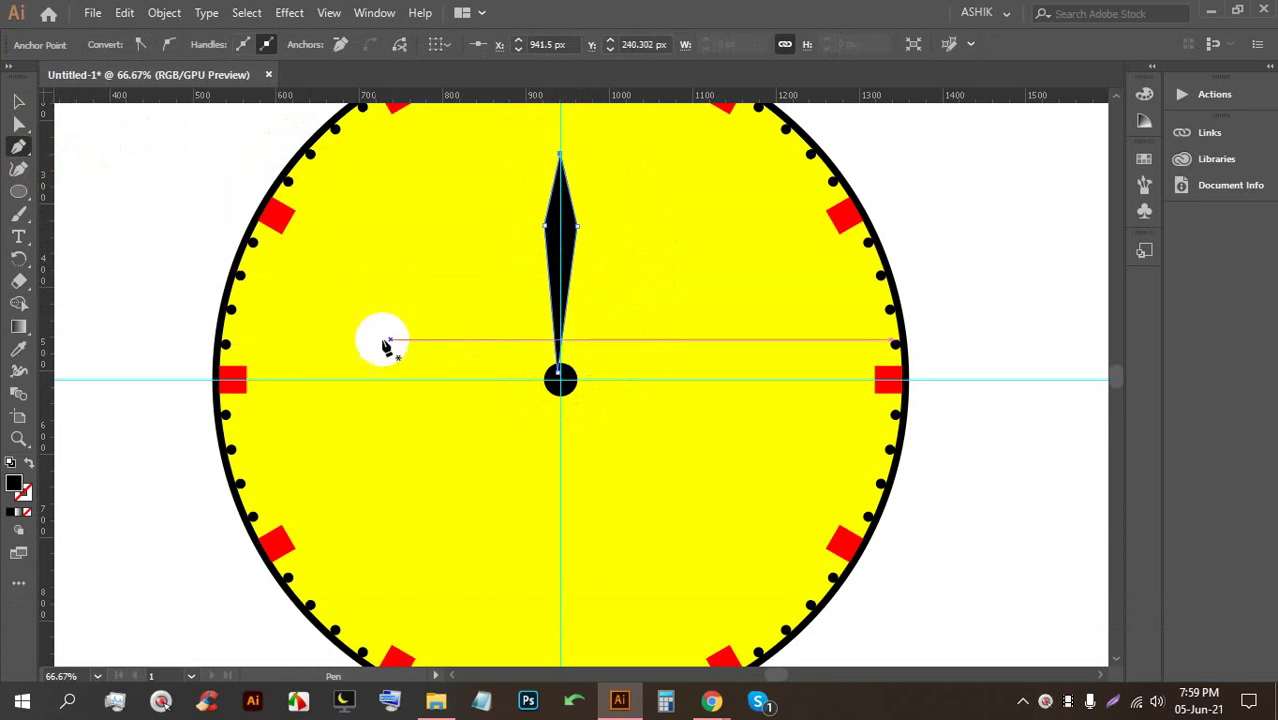
pyautogui.keyDown('alt'); pyautogui.scroll(5, 557, 370); pyautogui.keyUp('alt')
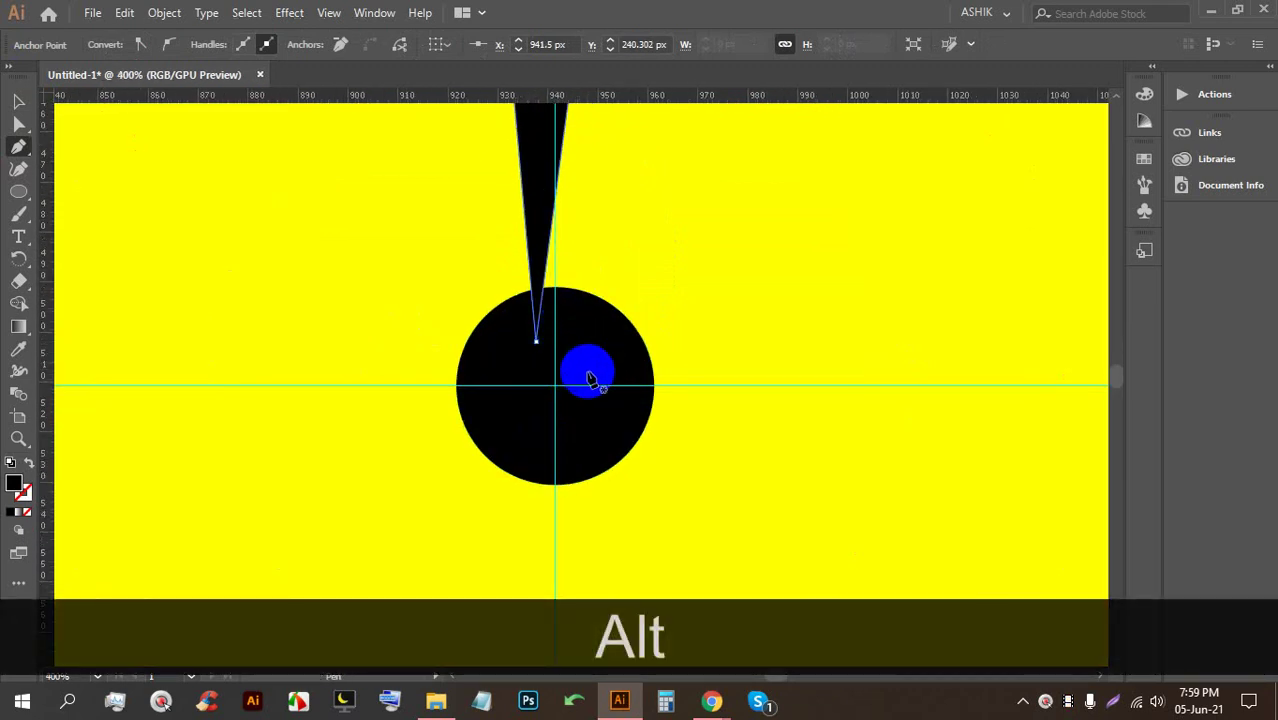
pyautogui.keyDown('alt'); pyautogui.scroll(-3, 570, 355); pyautogui.keyUp('alt')
pyautogui.press('z')
pyautogui.press('ctrl')
pyautogui.hotkey('ctrl', 'z')
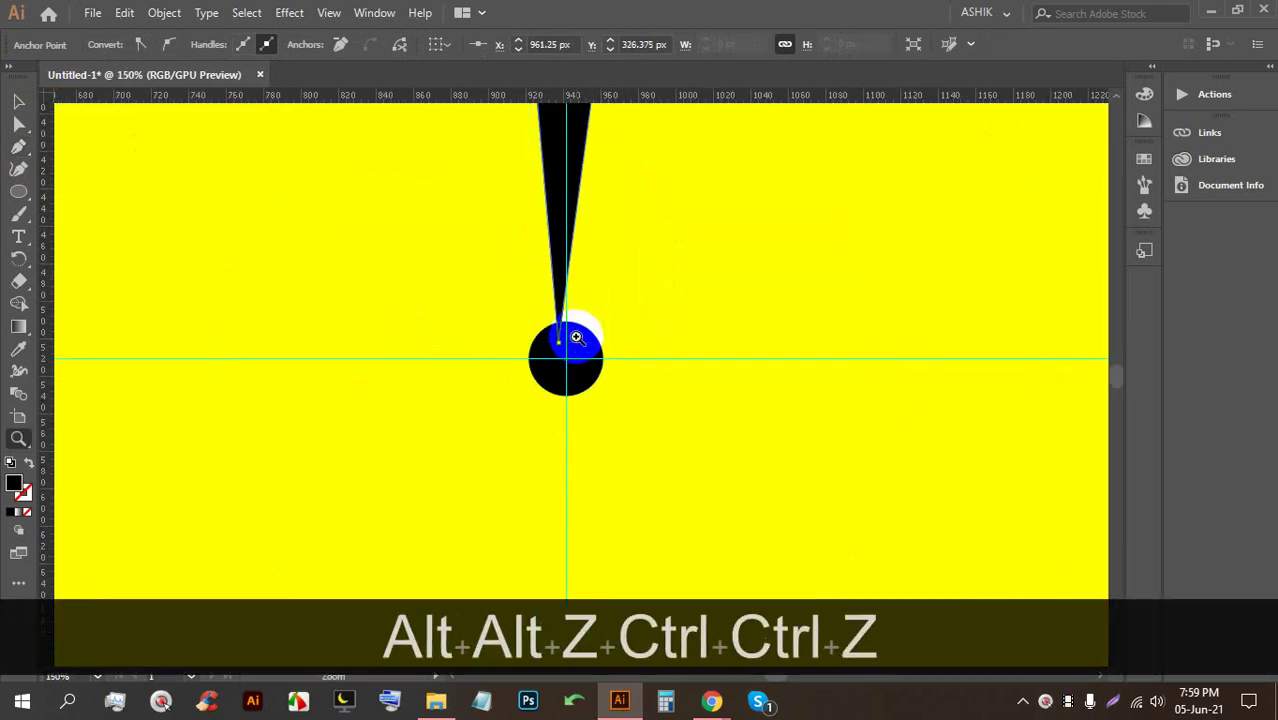
pyautogui.keyDown('alt'); pyautogui.click(74, 196); pyautogui.keyUp('alt')
pyautogui.click(22, 149)
pyautogui.hotkey('ctrl', 'z')
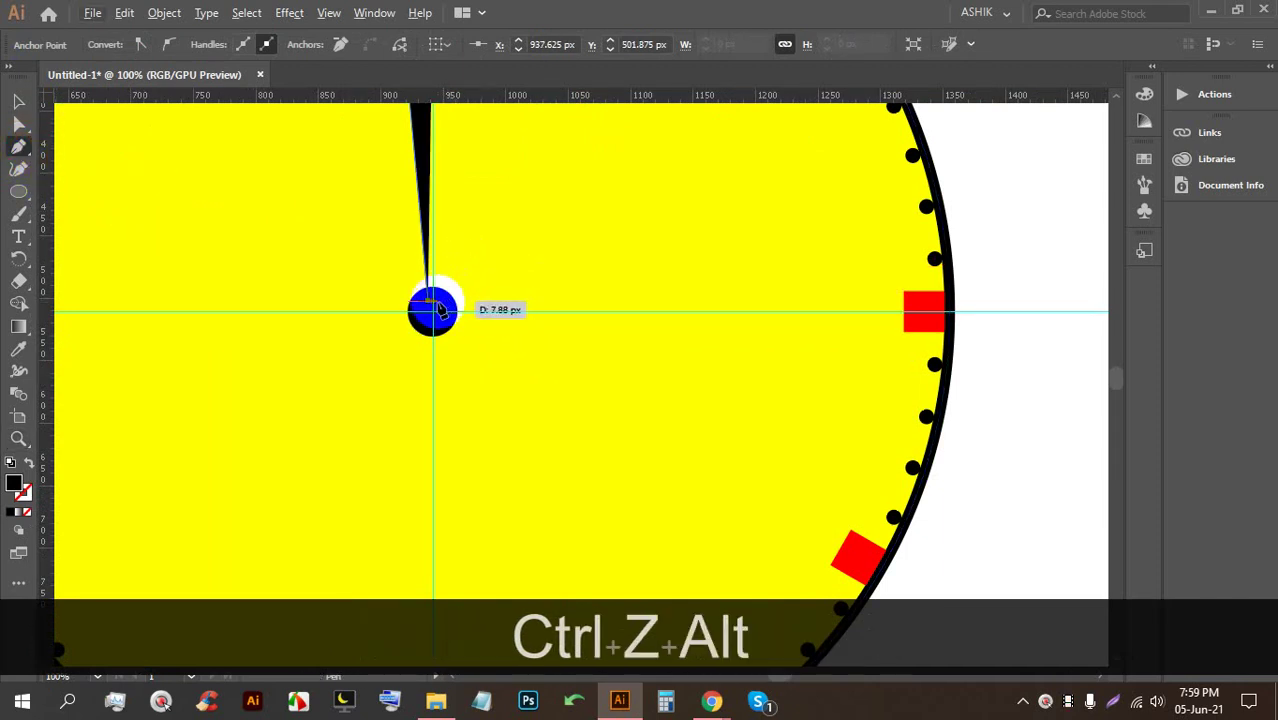
# Finish the hand with a second base point in the centre circle and a matching right shoulder, closing the path at the tip
pyautogui.keyDown('alt'); pyautogui.scroll(-2, 440, 308); pyautogui.keyUp('alt')
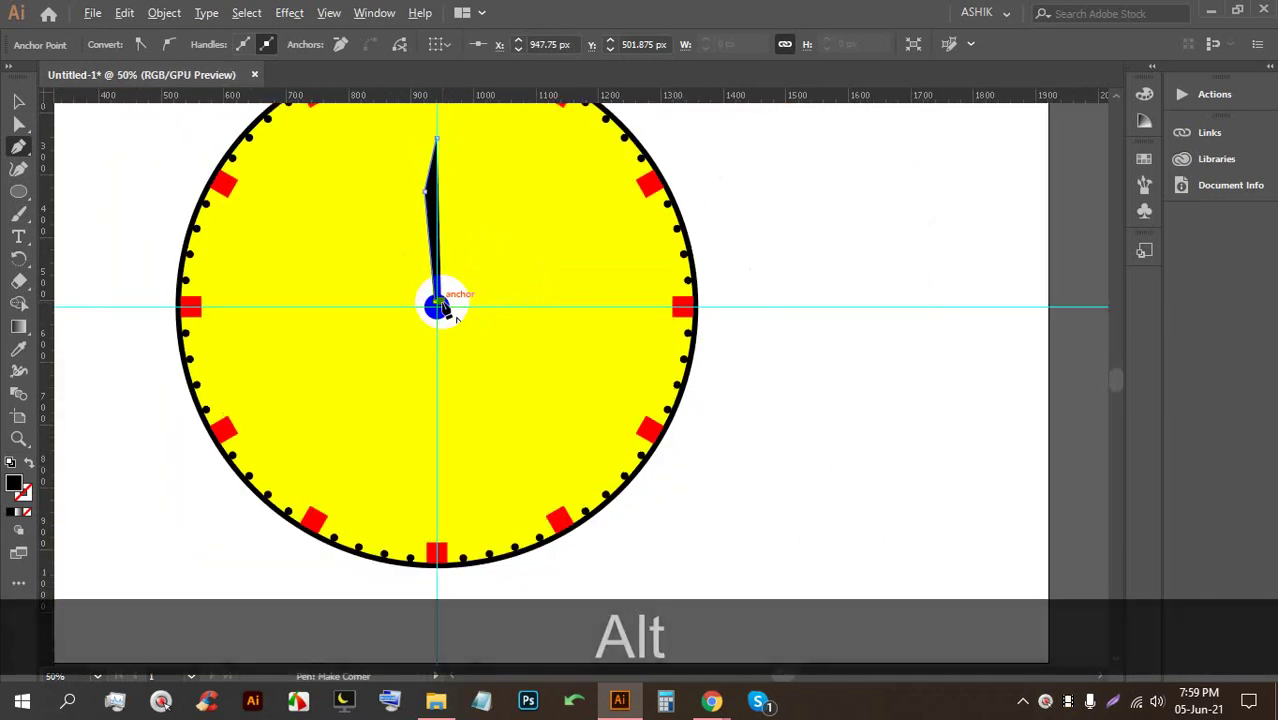
pyautogui.click(447, 191)
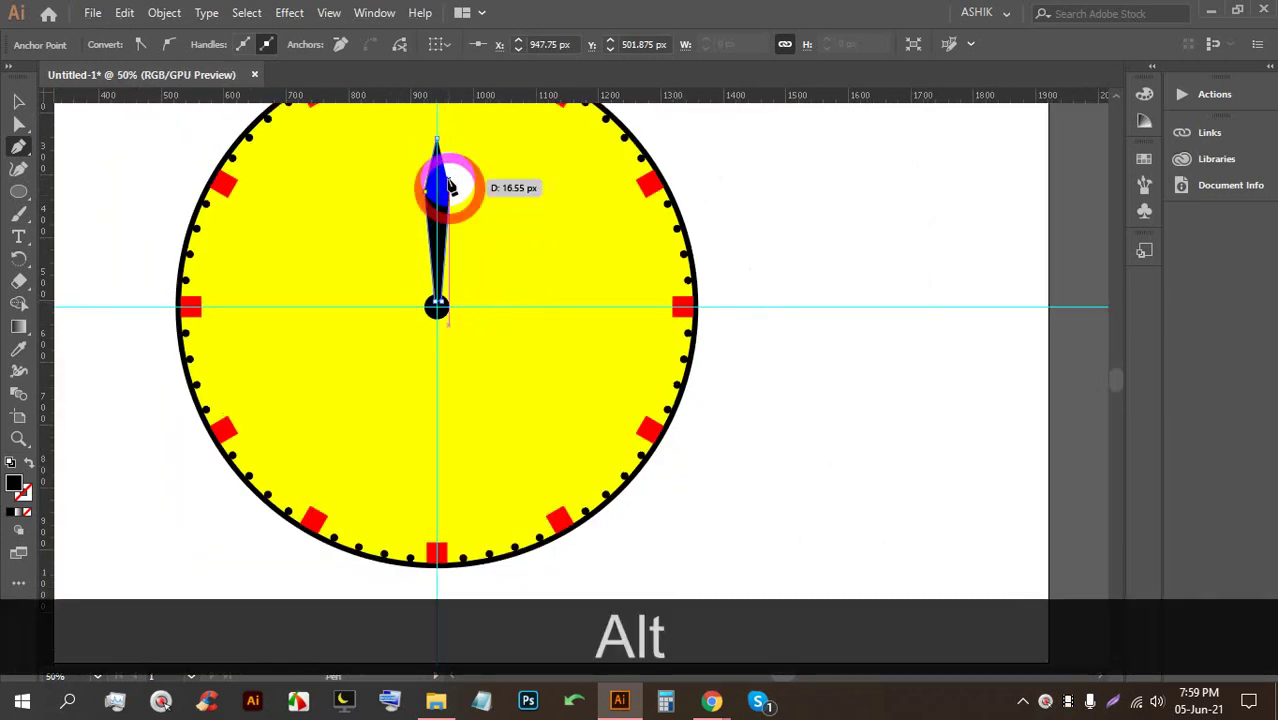
pyautogui.click(437, 141)
pyautogui.click(18, 101)
# Switch from the ellipse drawing tool to the Rectangle tool
pyautogui.keyDown('alt'); pyautogui.scroll(-1, 503, 190); pyautogui.keyUp('alt')
pyautogui.keyDown('alt'); pyautogui.scroll(2, 422, 194); pyautogui.keyUp('alt')
pyautogui.press('p')
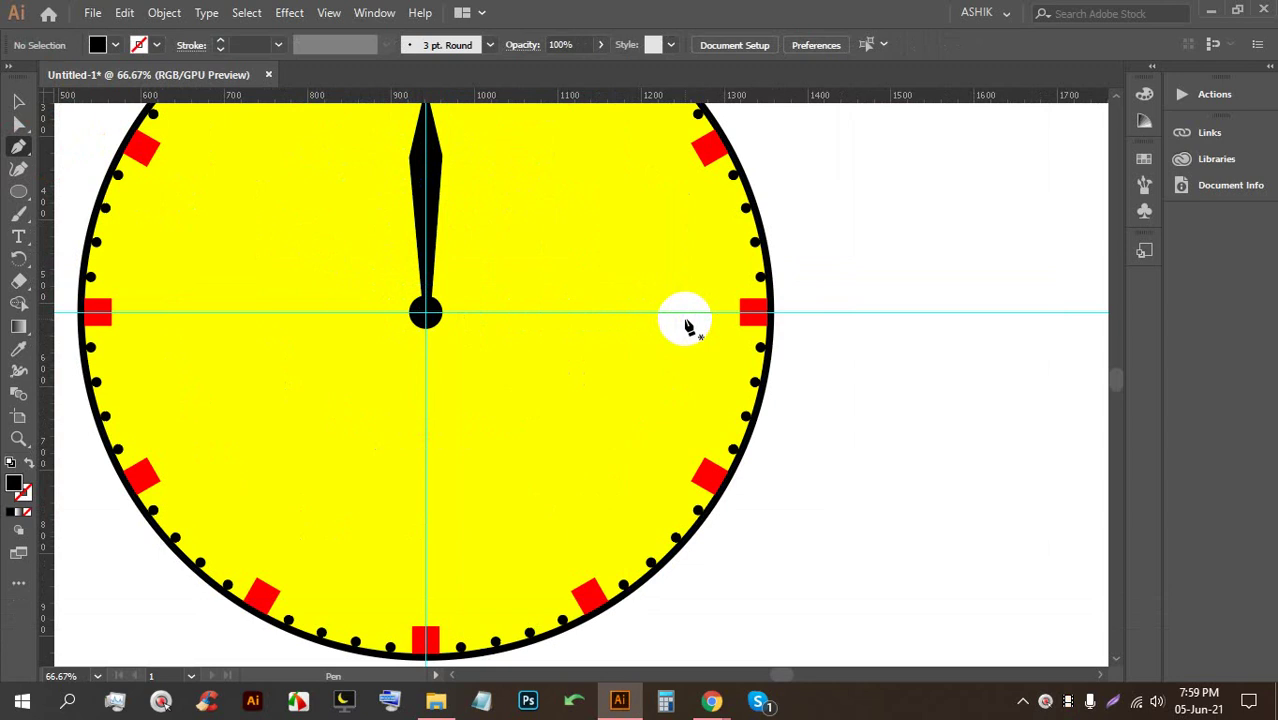
pyautogui.moveTo(18, 191); pyautogui.dragTo(68, 190)
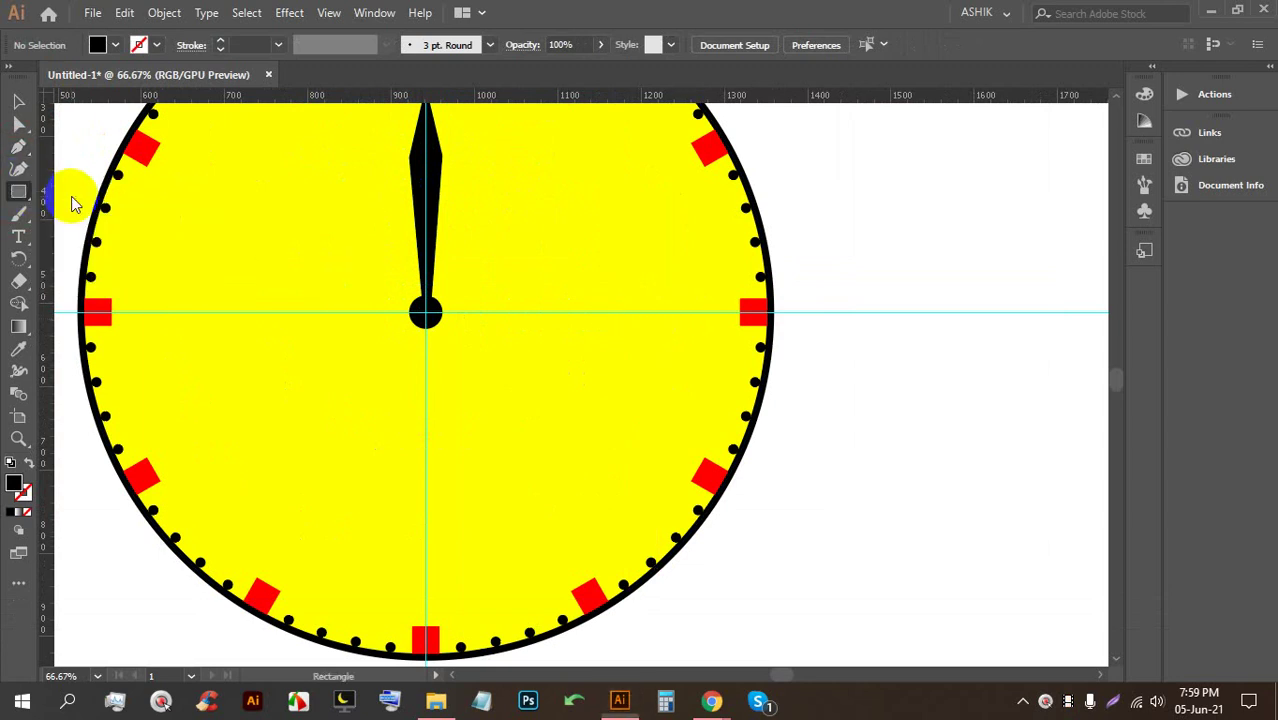
# Draw a thin black rectangular clock hand from the central hub toward the 3 o'clock marker, centred on the horizontal guide
pyautogui.moveTo(654, 318); pyautogui.dragTo(428, 306)
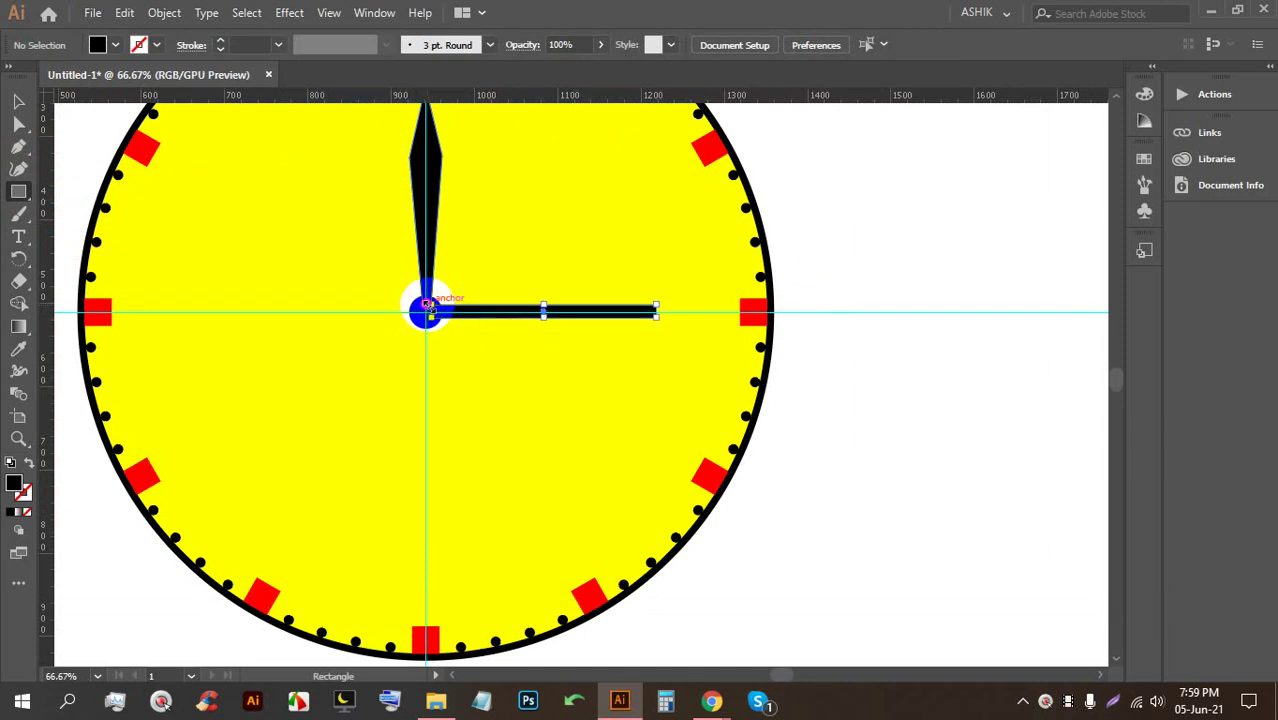
pyautogui.click(18, 101)
pyautogui.click(834, 423)
pyautogui.scroll(4, 652, 352)
pyautogui.scroll(3, 692, 168)
pyautogui.click(714, 201)
pyautogui.scroll(2, 730, 198)
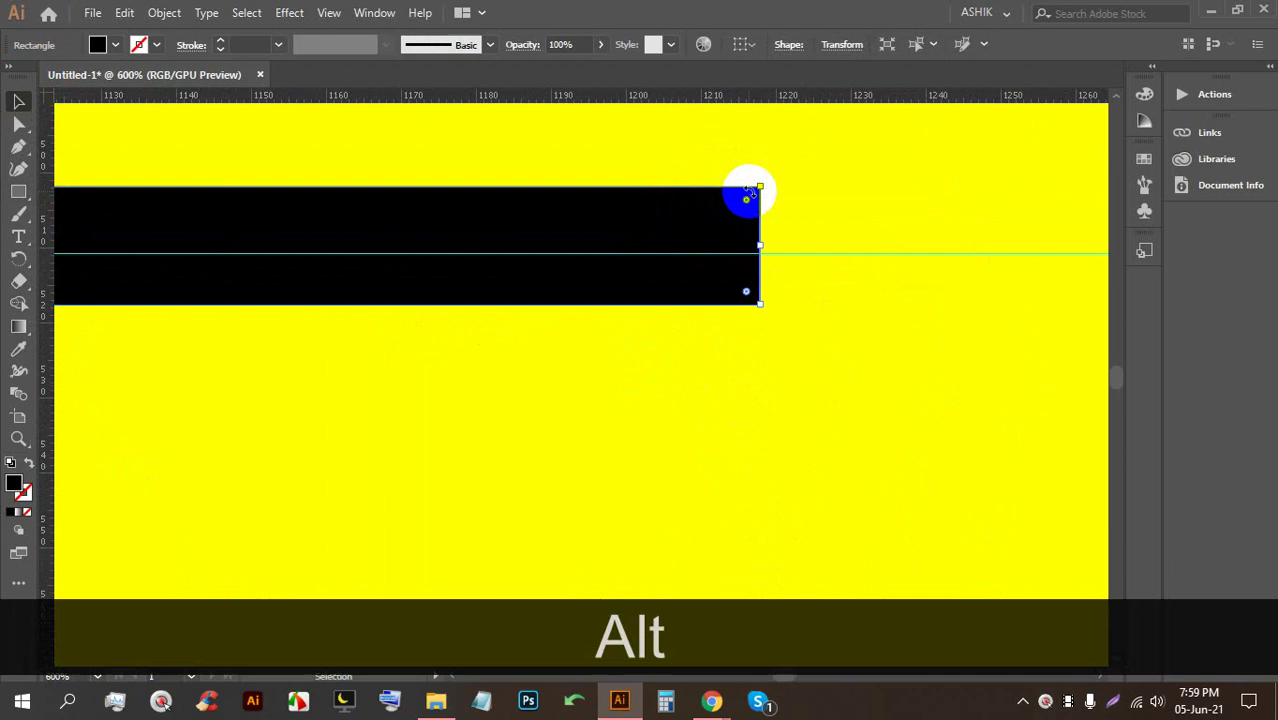
pyautogui.moveTo(760, 187); pyautogui.dragTo(739, 211)
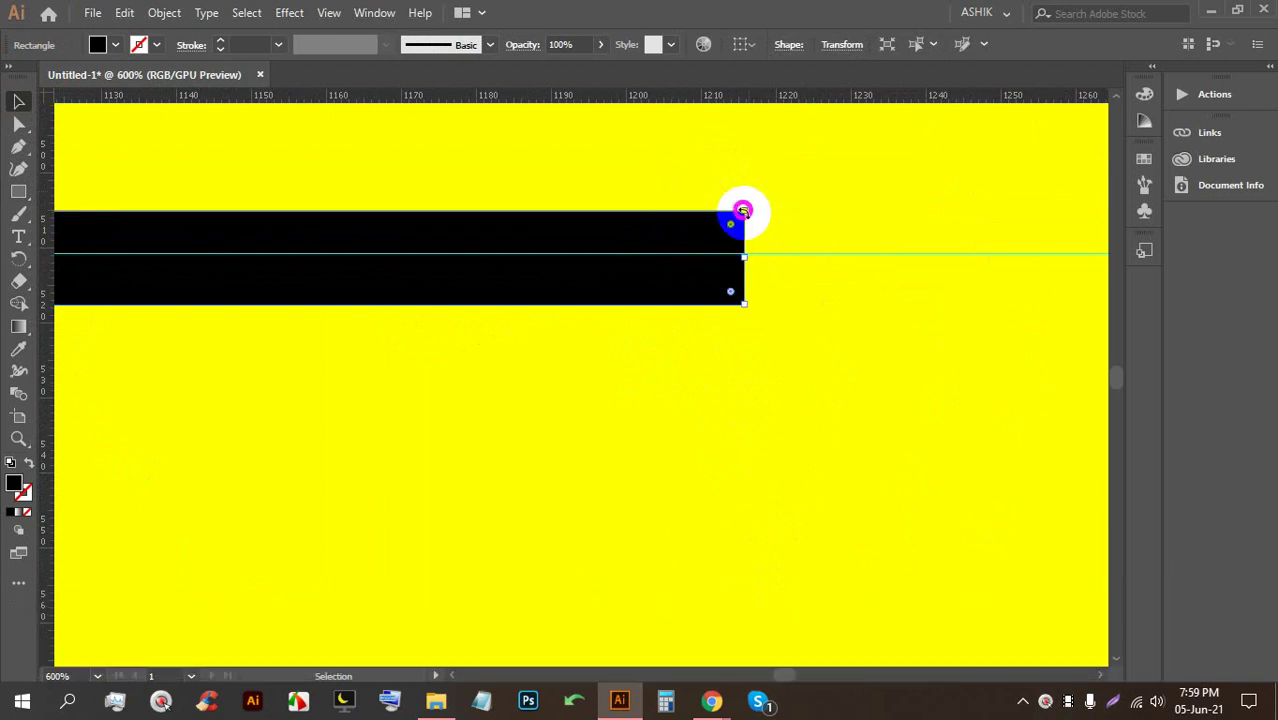
pyautogui.press('Up')
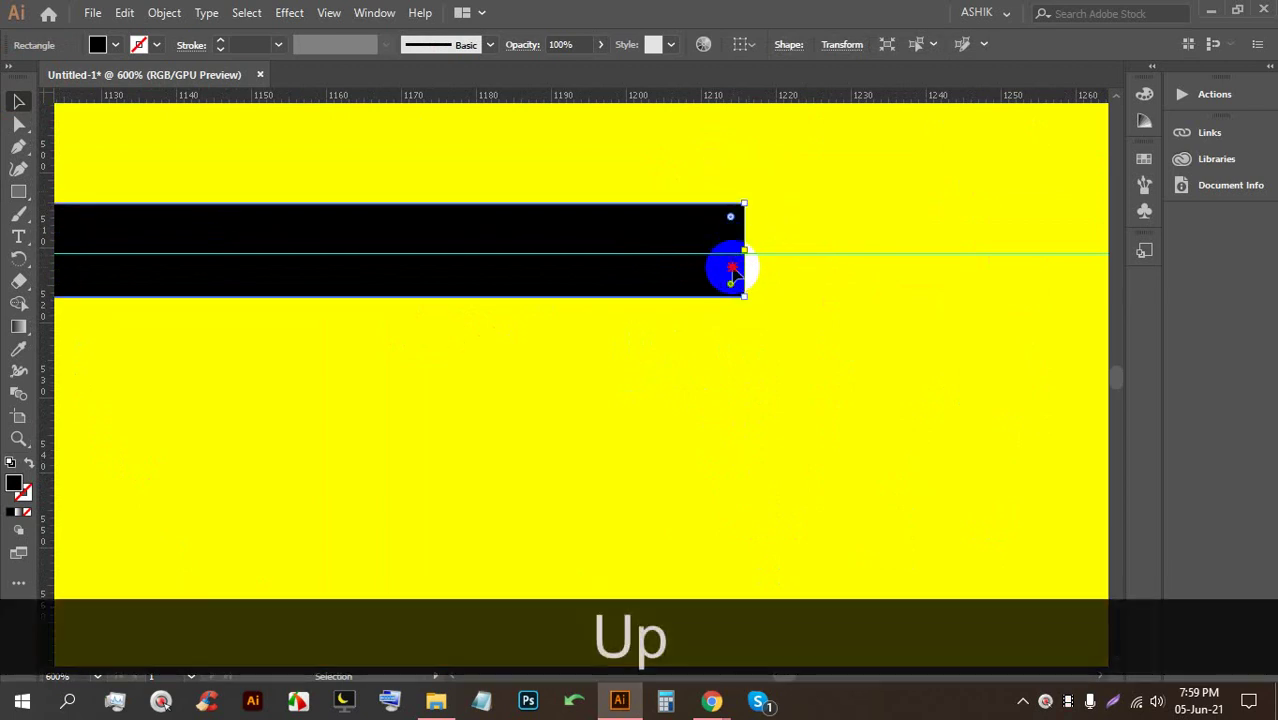
pyautogui.scroll(-8, 748, 263)
pyautogui.click(964, 337)
pyautogui.scroll(-3, 642, 278)
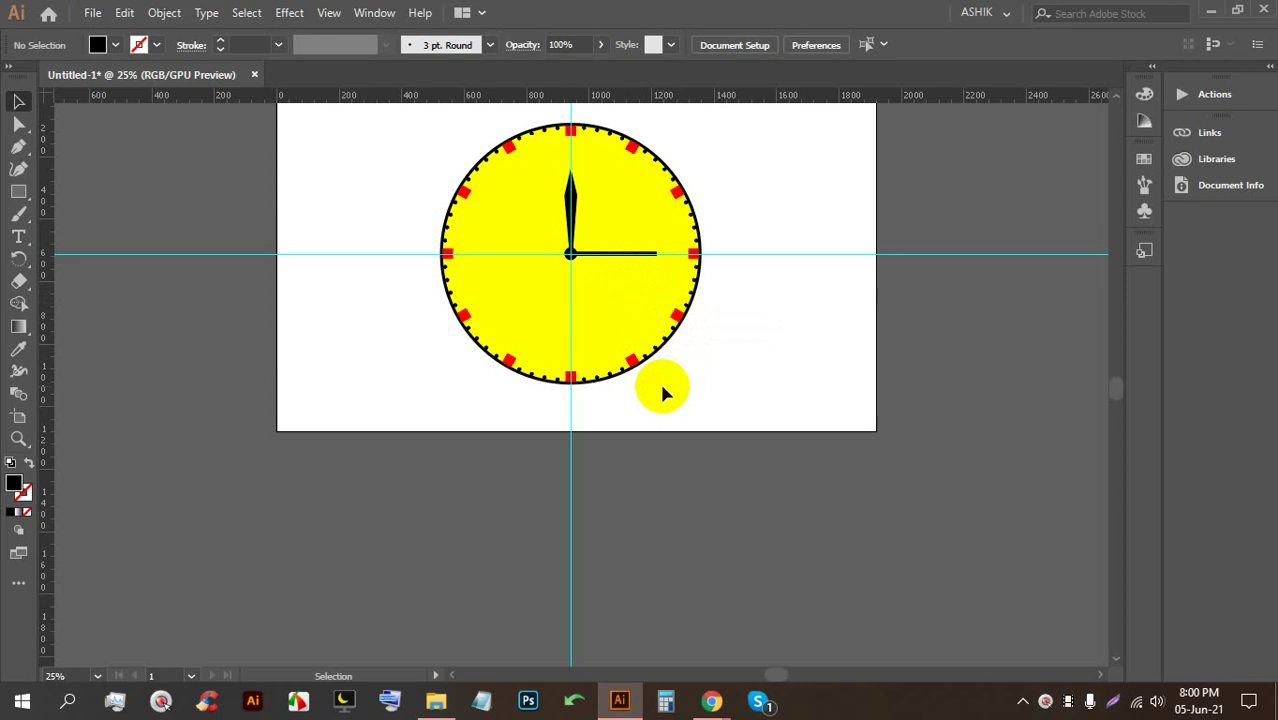
# Clear the artboard by deleting the whole clock drawing and both guides
pyautogui.scroll(-1, 590, 340)
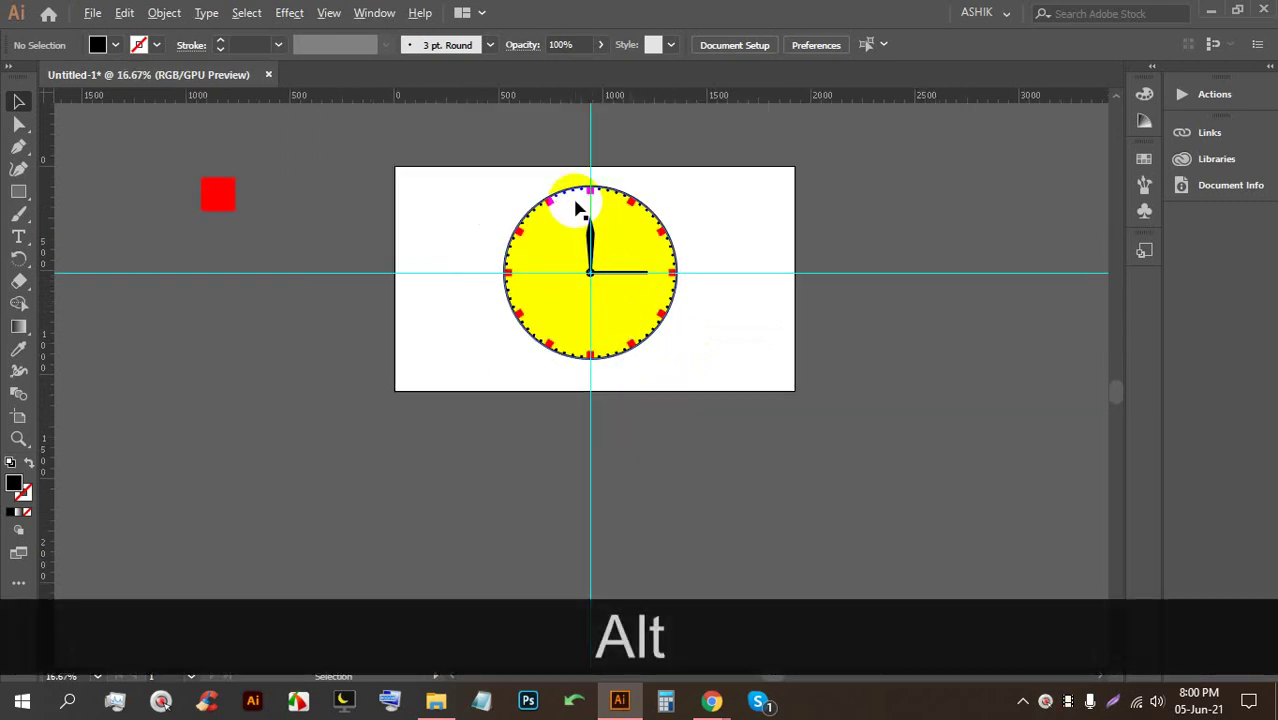
pyautogui.scroll(1, 571, 205)
pyautogui.scroll(1, 650, 305)
pyautogui.moveTo(830, 525); pyautogui.dragTo(410, 207)
pyautogui.press('BackSpace')
pyautogui.moveTo(790, 283); pyautogui.dragTo(428, 163)
pyautogui.press('BackSpace')
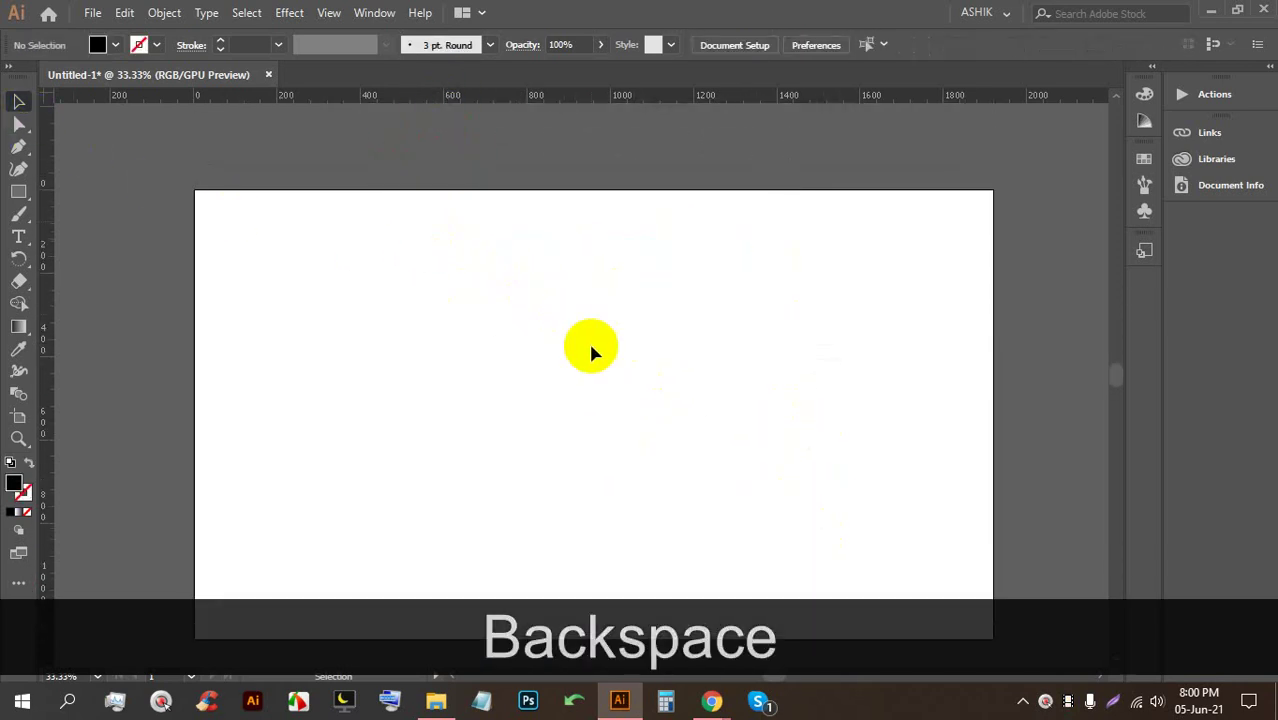
# Check the Google Meet window in Chrome and return to Illustrator
pyautogui.moveTo(711, 700)
pyautogui.click(640, 580)
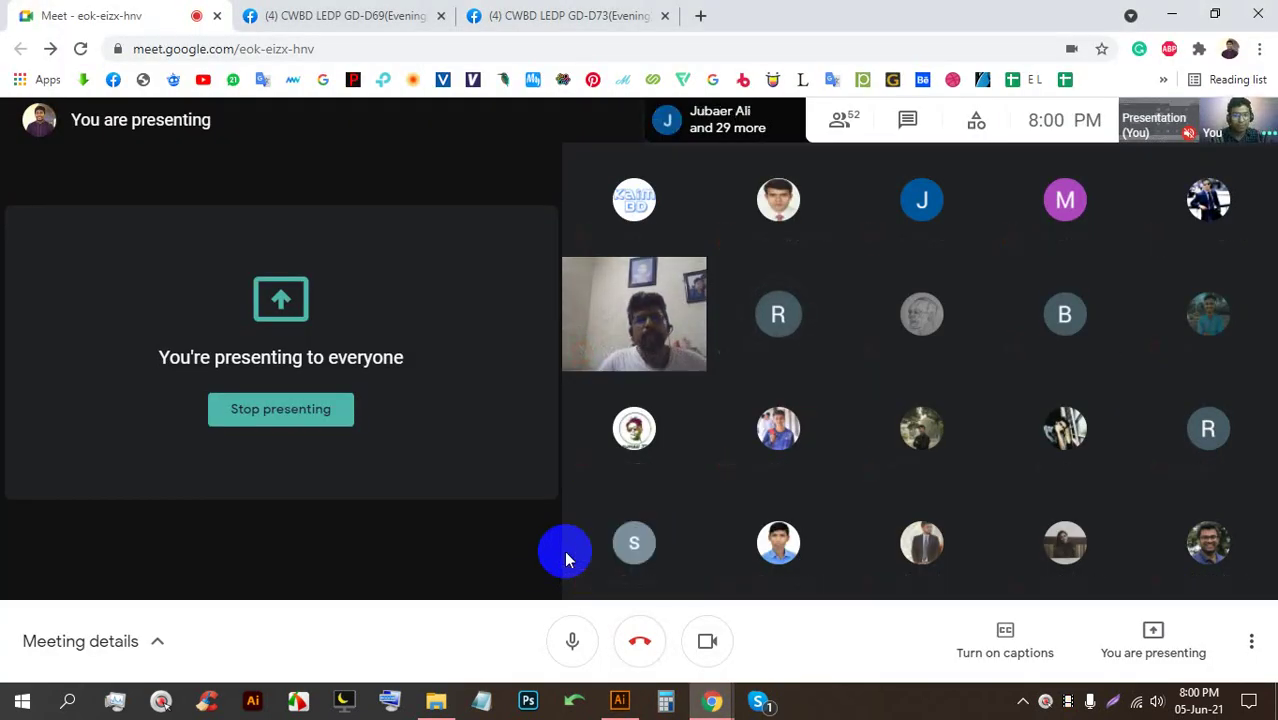
pyautogui.click(619, 700)
# Draw a circle, enlarge it to about 830 px in diameter and centre it on the artboard
pyautogui.scroll(3, 651, 464)
pyautogui.scroll(-2, 590, 360)
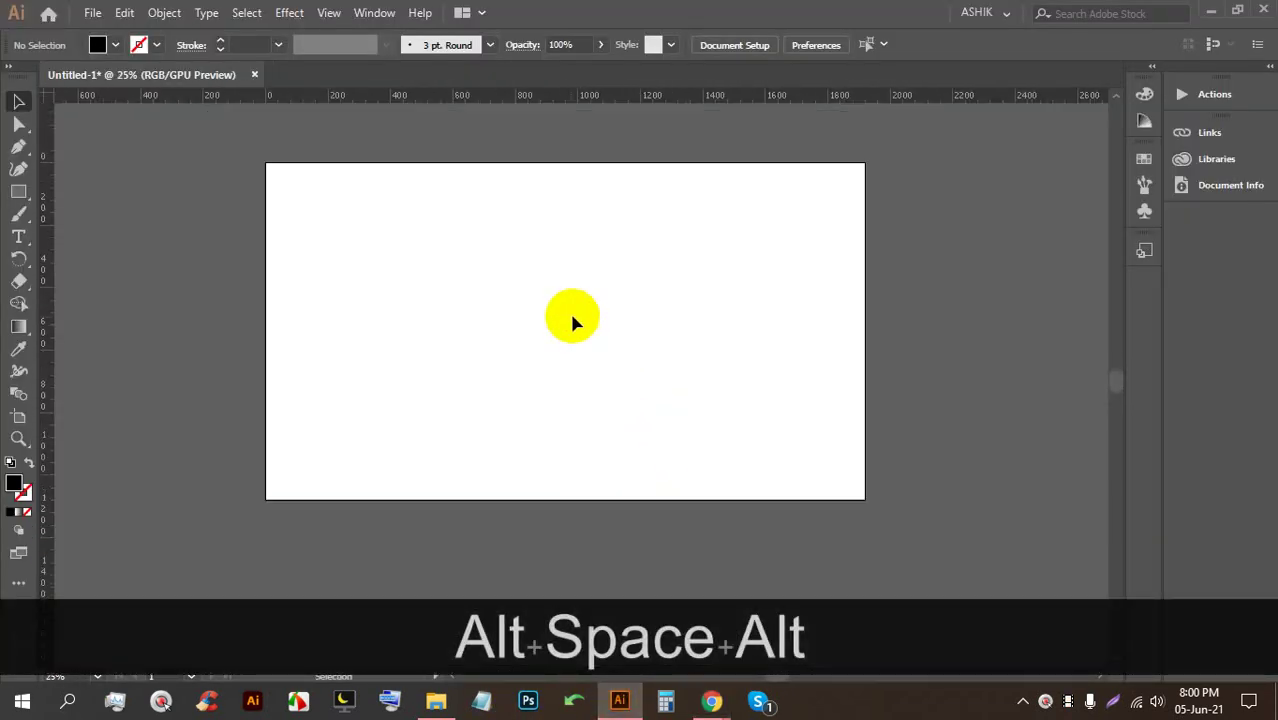
pyautogui.scroll(-1, 502, 223)
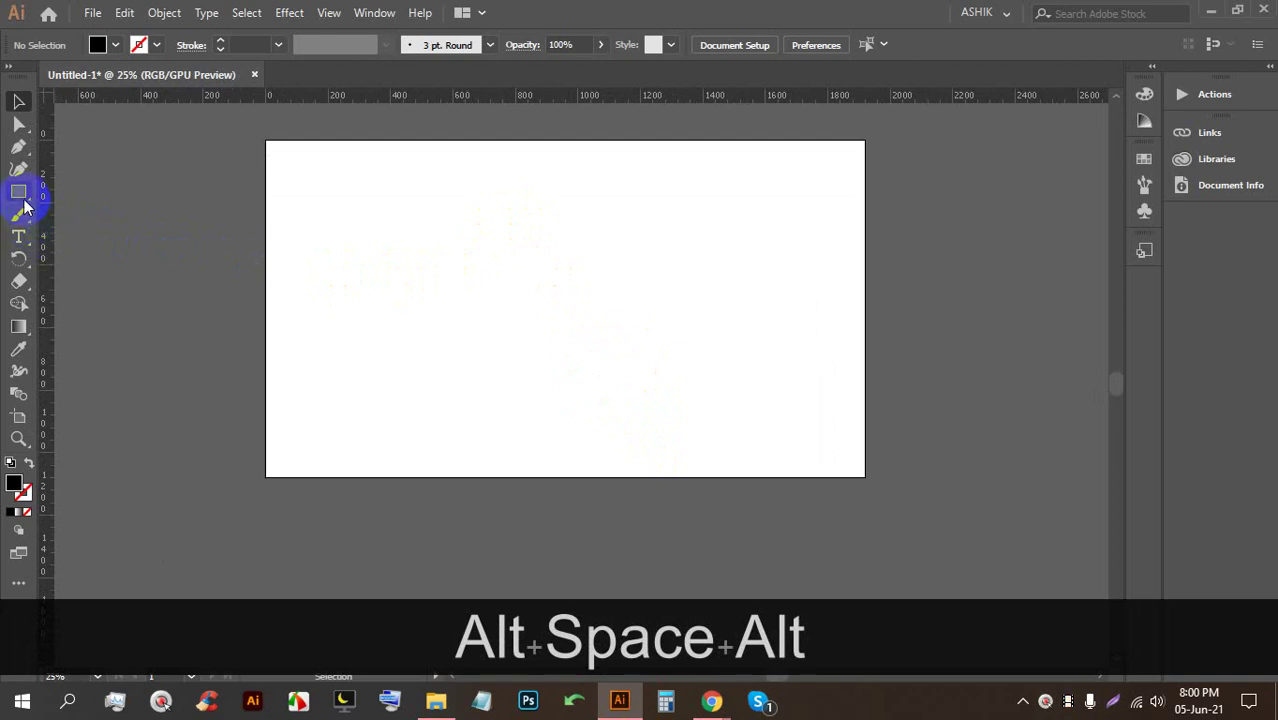
pyautogui.click(80, 211)
pyautogui.moveTo(544, 248); pyautogui.dragTo(636, 306)
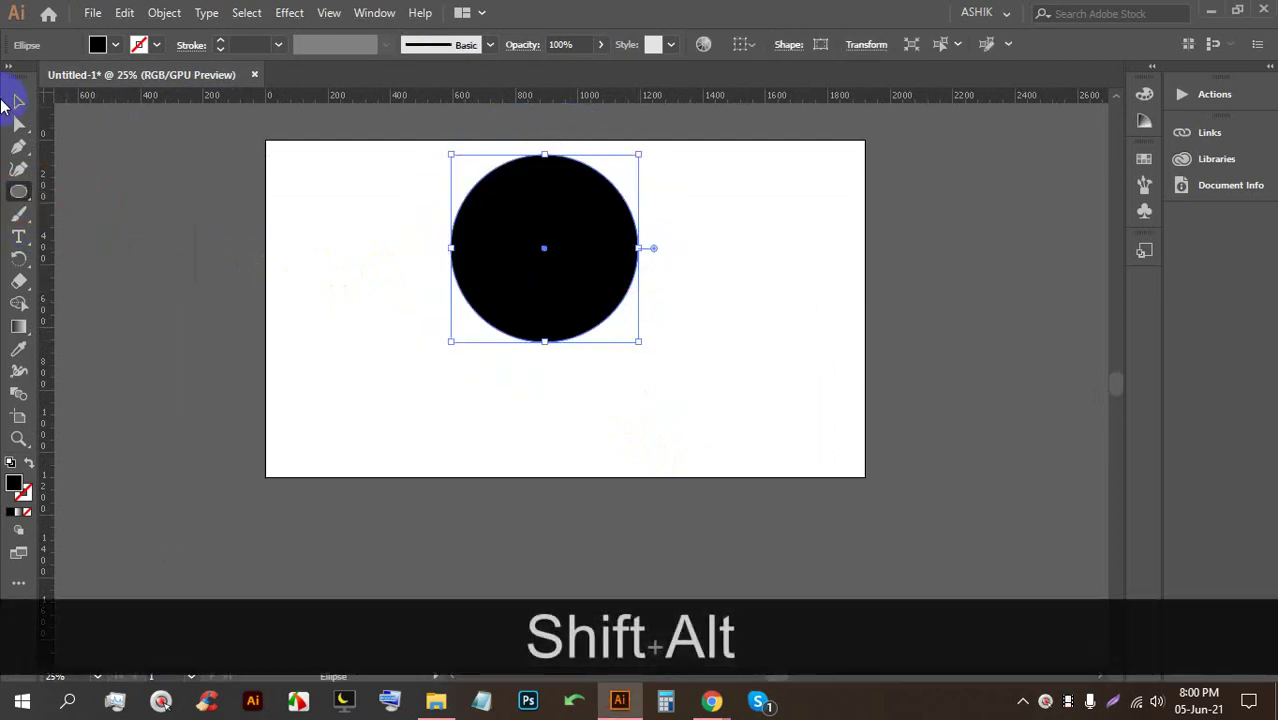
pyautogui.click(18, 101)
pyautogui.moveTo(479, 229); pyautogui.dragTo(527, 245)
pyautogui.moveTo(665, 363); pyautogui.dragTo(735, 435)
pyautogui.moveTo(647, 371); pyautogui.dragTo(610, 356)
pyautogui.click(761, 366)
# Remove the circle's fill and give it a 3 pt black stroke
pyautogui.click(624, 330)
pyautogui.click(99, 44)
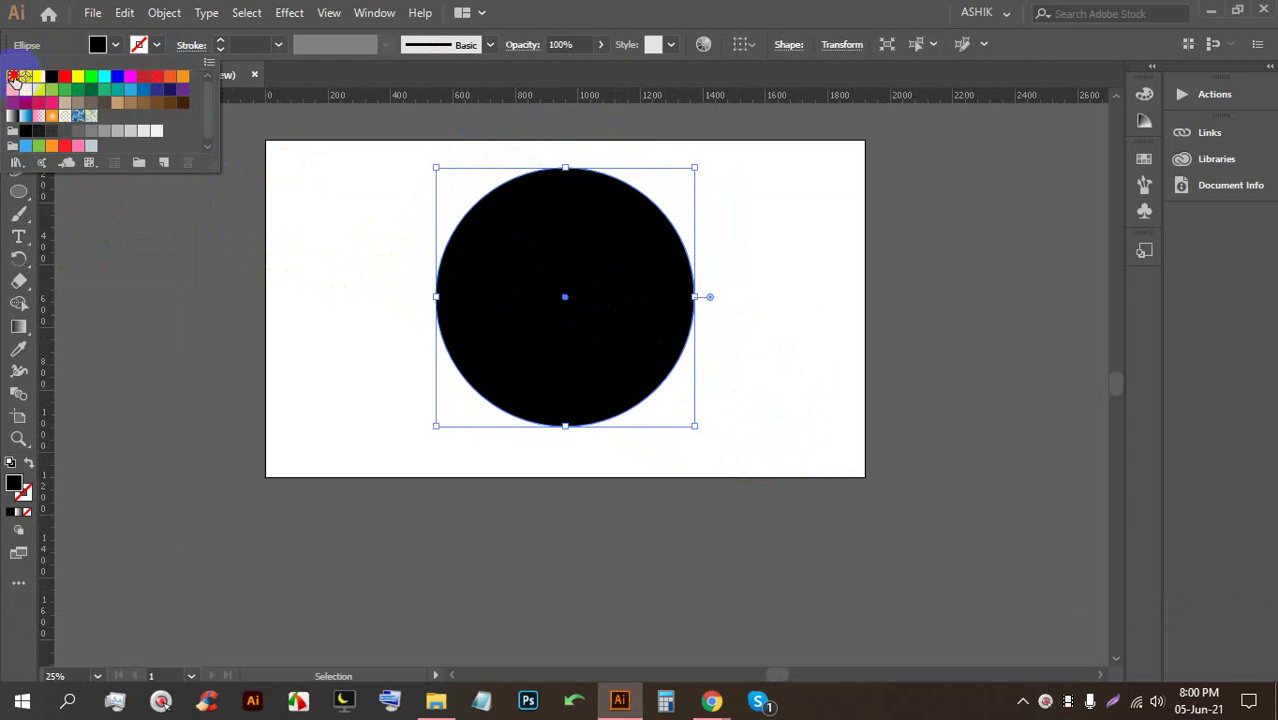
pyautogui.click(14, 78)
pyautogui.click(223, 42)
pyautogui.click(222, 41)
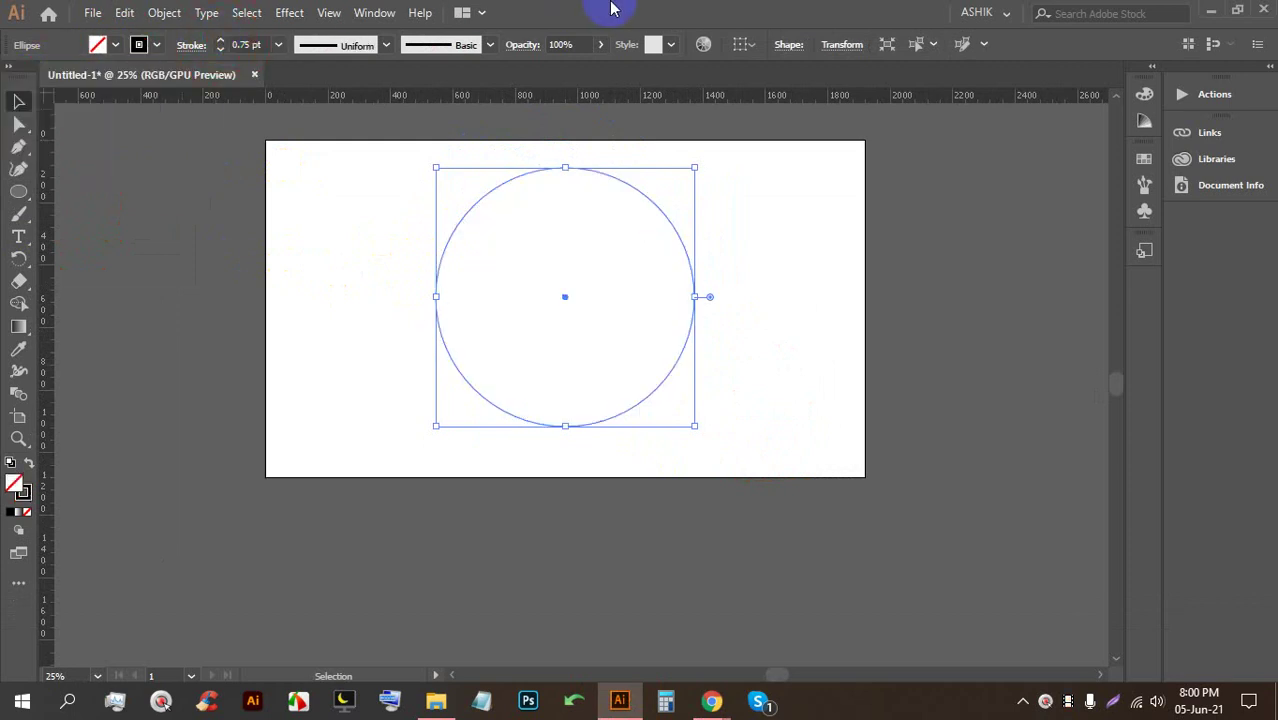
pyautogui.click(192, 156)
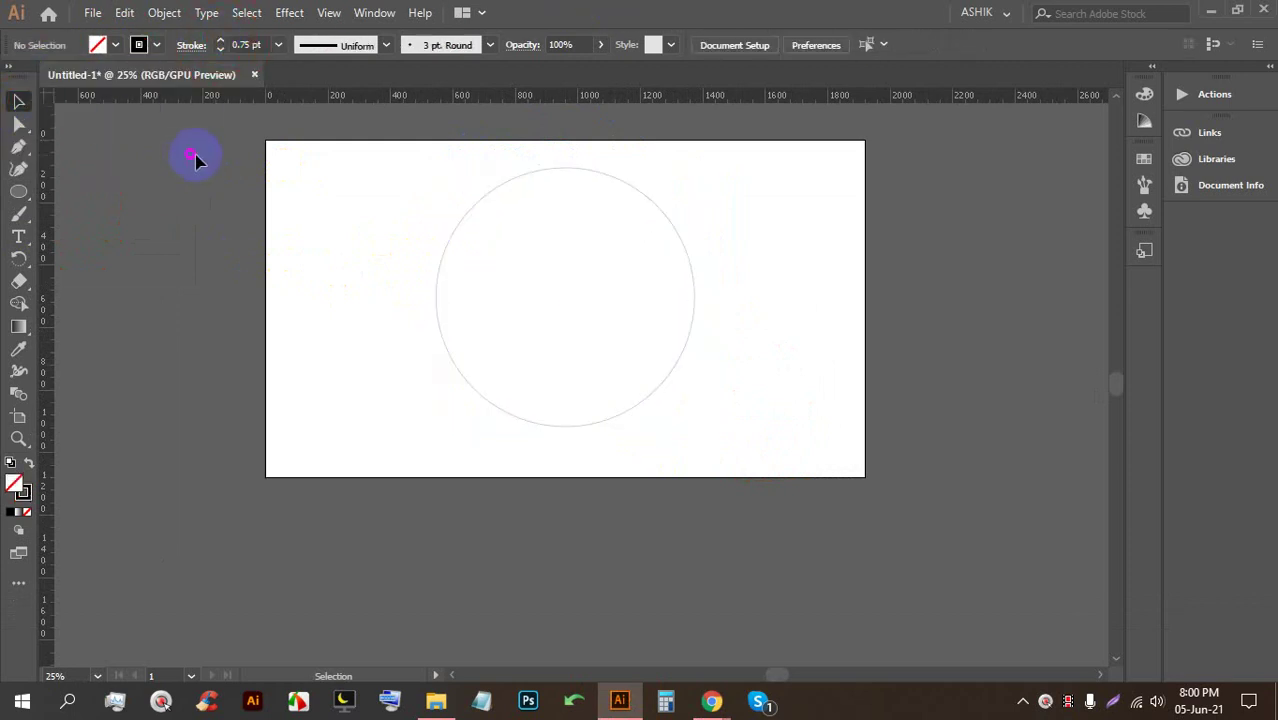
pyautogui.click(541, 175)
pyautogui.click(225, 44)
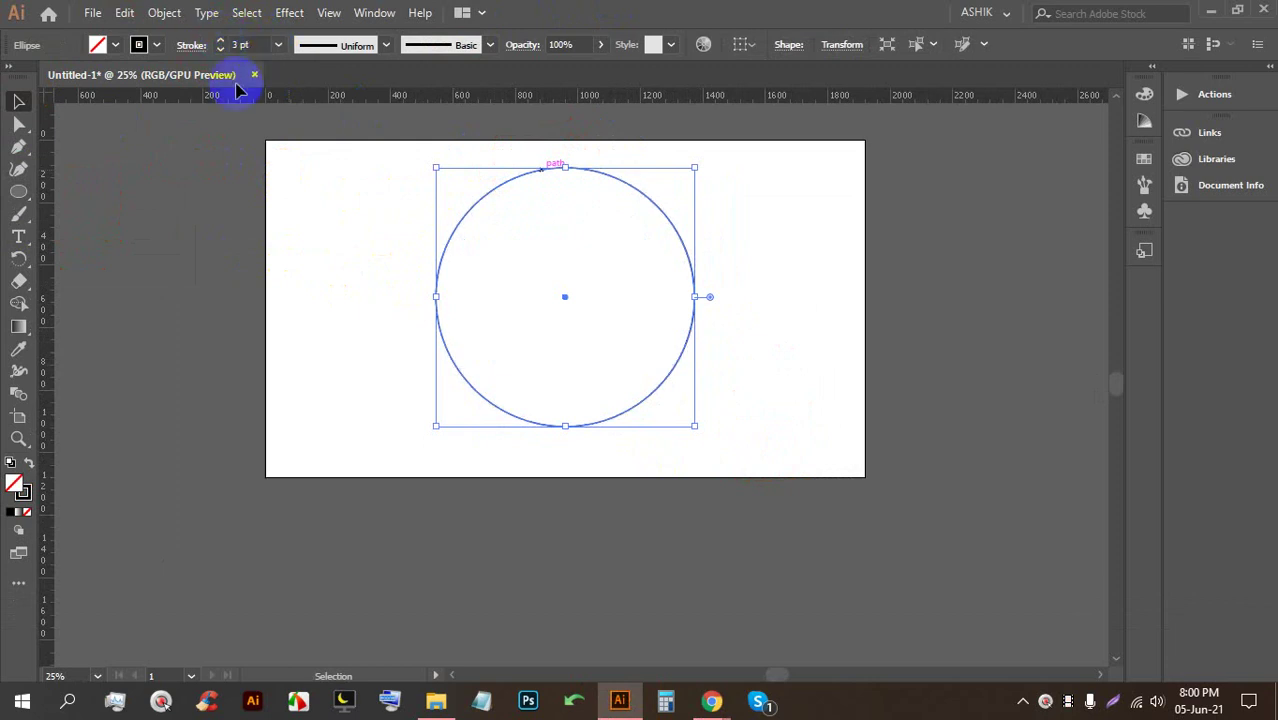
pyautogui.click(362, 160)
# Copy the circle in place and scale the copy down concentrically to about 570 px in diameter
pyautogui.click(545, 175)
pyautogui.hotkey('ctrl', 'c')
pyautogui.hotkey('ctrl', 'f')
pyautogui.moveTo(568, 172); pyautogui.dragTo(556, 205)
pyautogui.click(699, 171)
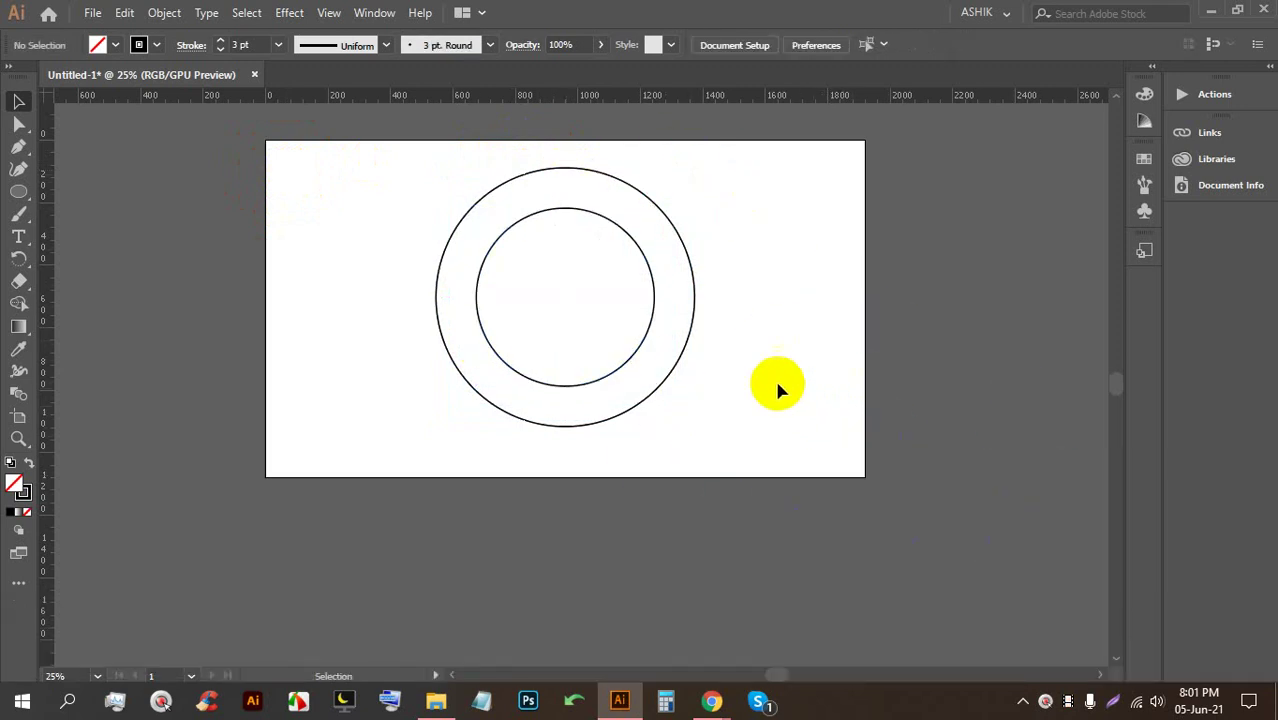
# Place a horizontal and a vertical guide through the common centre of the two circles
pyautogui.scroll(1, 540, 165)
pyautogui.scroll(-1, 565, 163)
pyautogui.moveTo(703, 293); pyautogui.dragTo(540, 203)
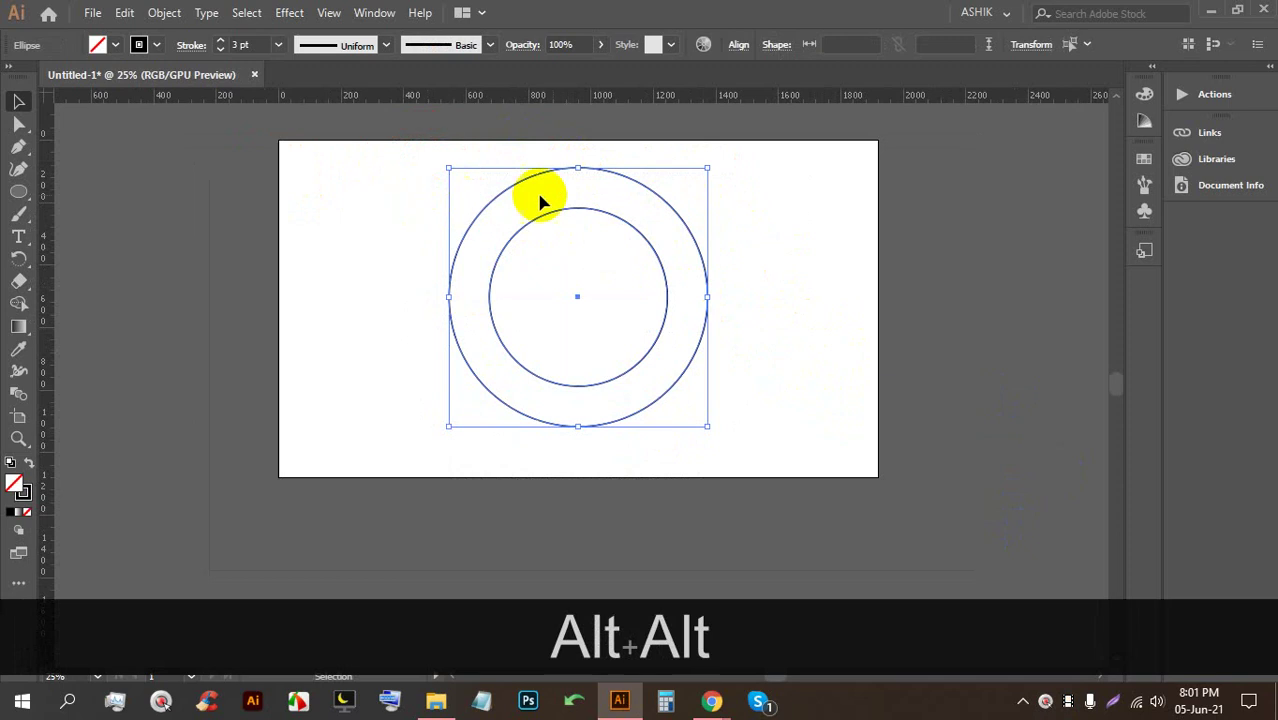
pyautogui.scroll(1, 598, 130)
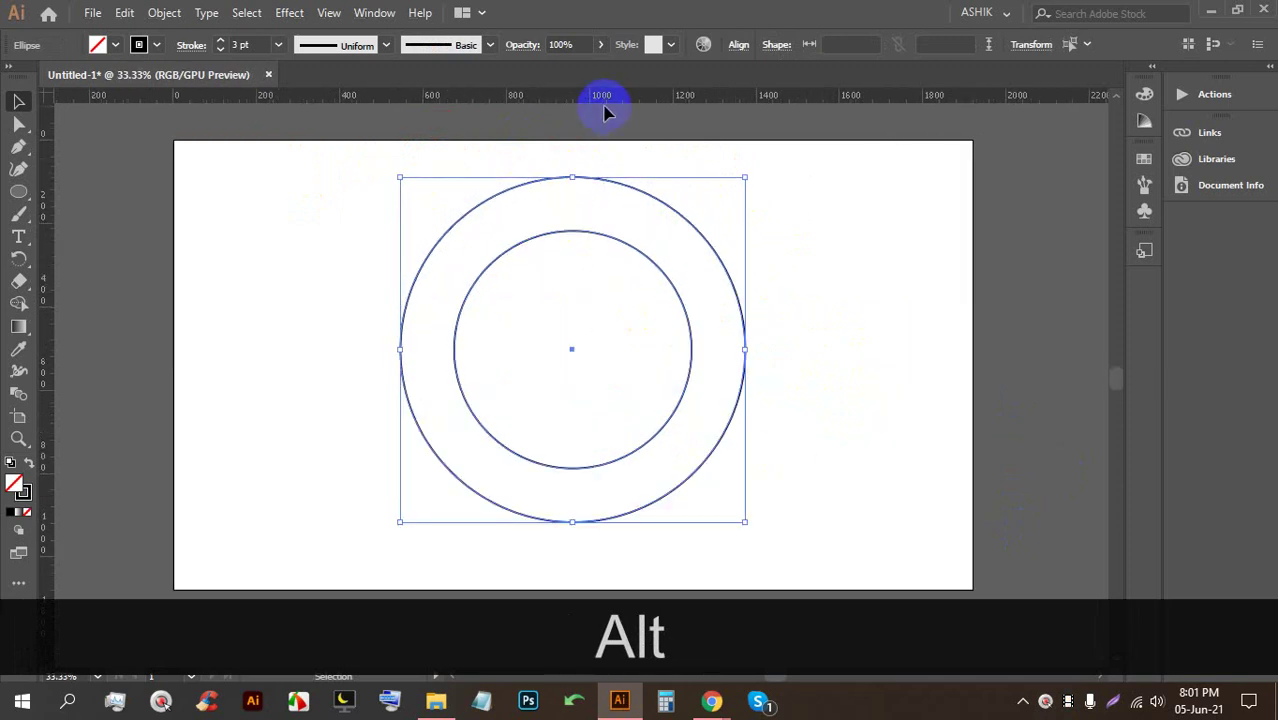
pyautogui.moveTo(603, 122); pyautogui.dragTo(570, 352)
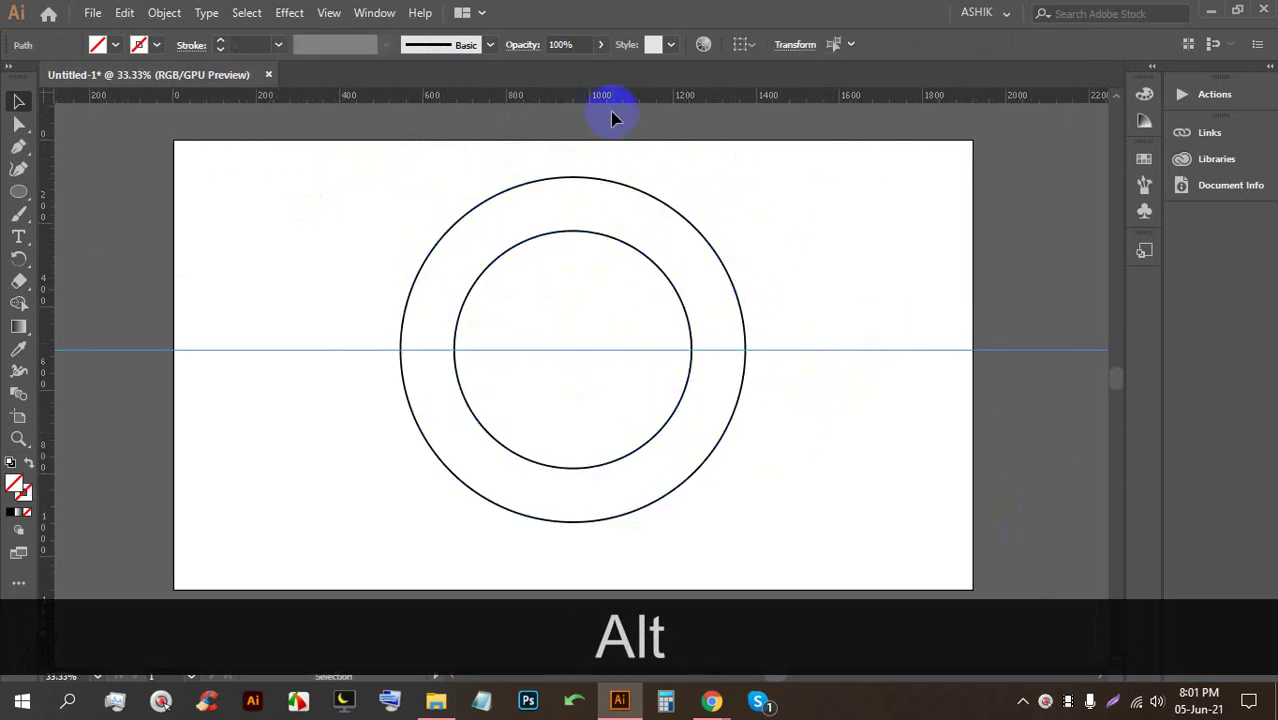
pyautogui.click(533, 314)
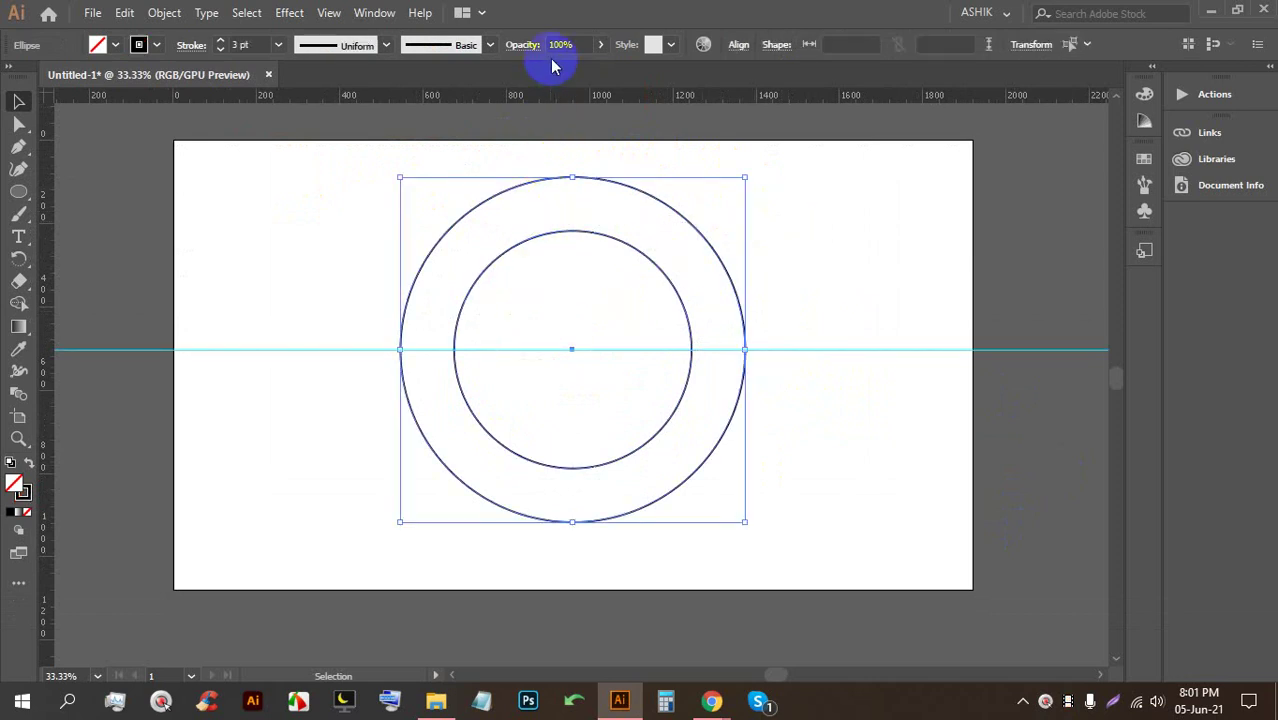
pyautogui.moveTo(573, 107); pyautogui.dragTo(573, 352)
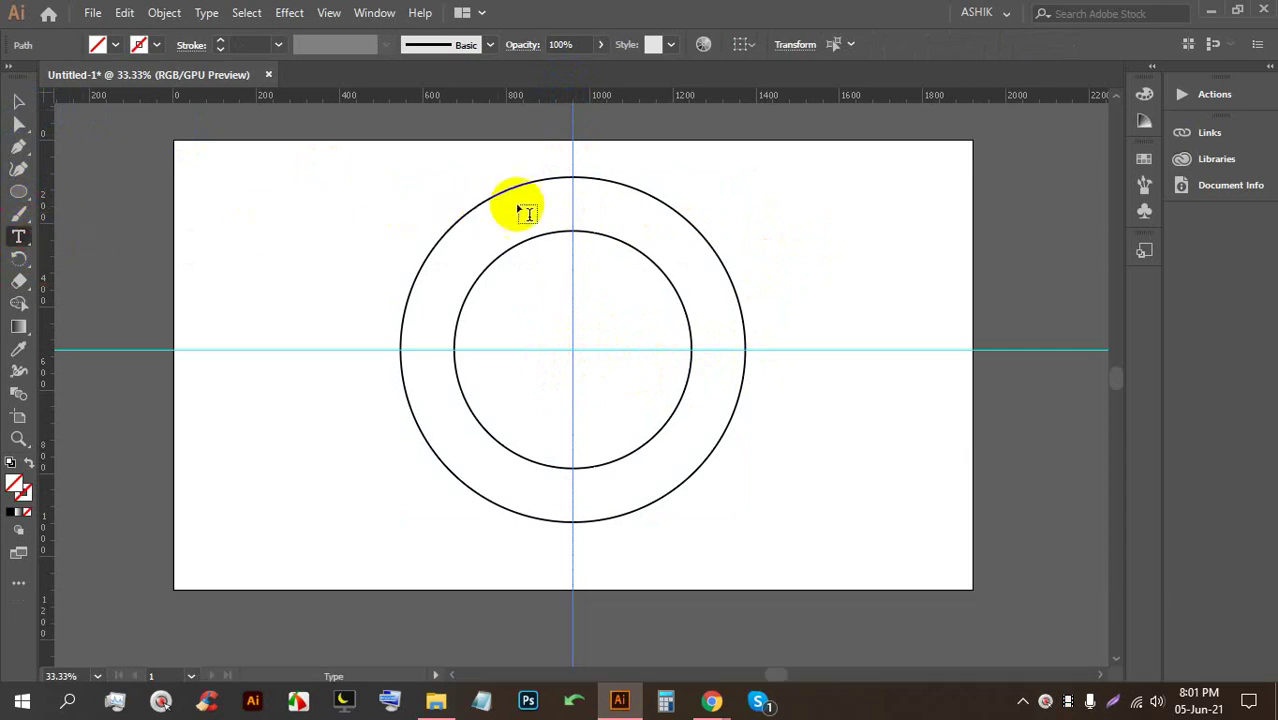
# Add the text "12" at the top of the ring between the circles, scaled to about 108 pt
pyautogui.scroll(1, 570, 207)
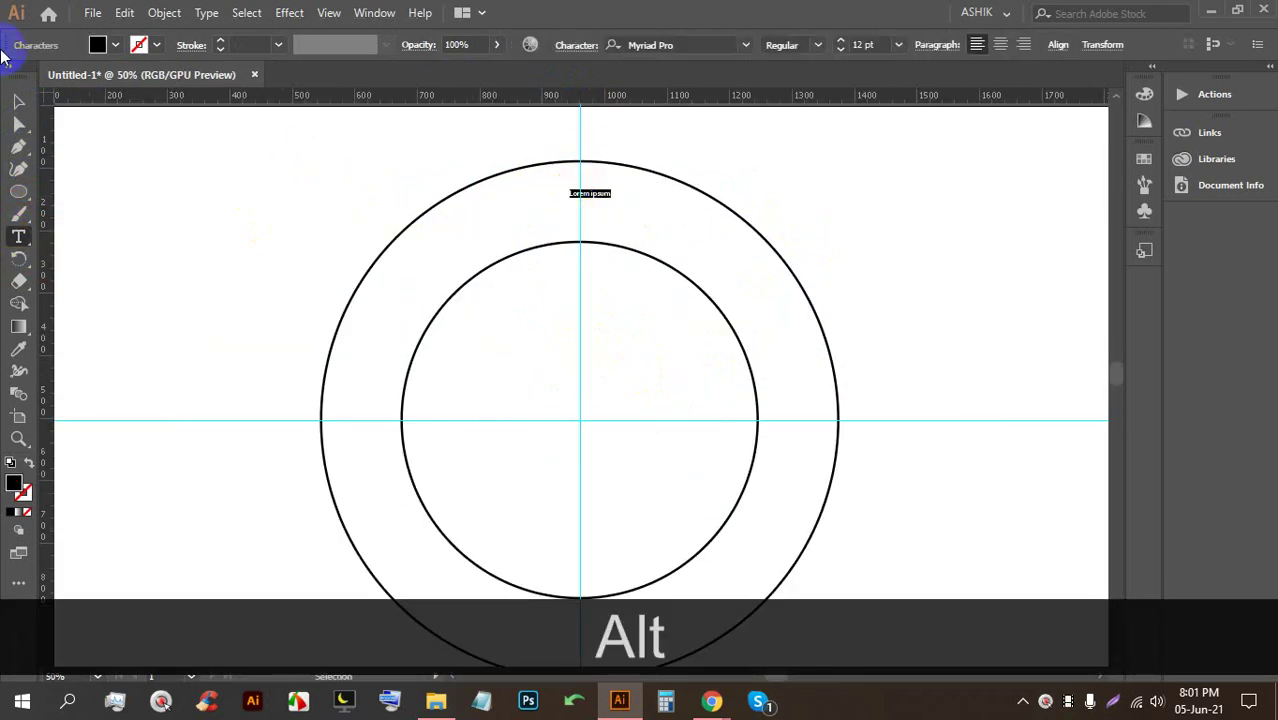
pyautogui.click(21, 102)
pyautogui.moveTo(611, 201); pyautogui.dragTo(580, 210)
pyautogui.doubleClick(593, 210)
pyautogui.tripleClick(585, 207)
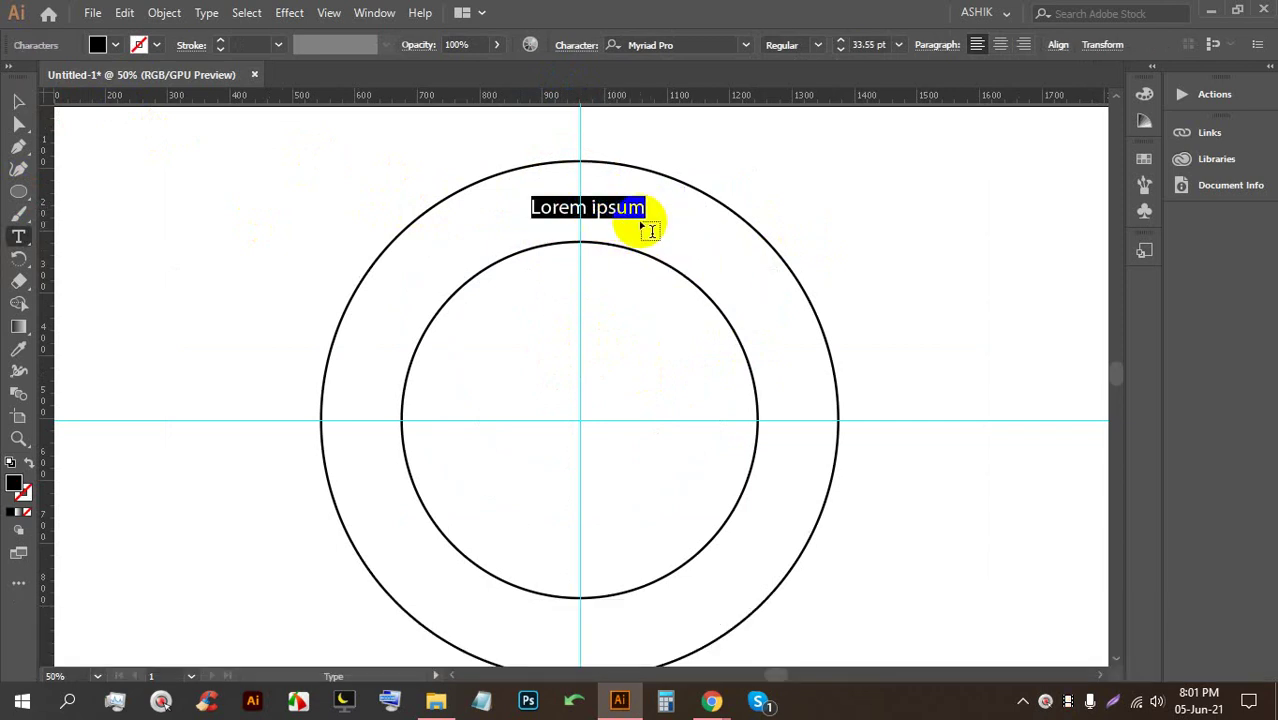
pyautogui.write('1')
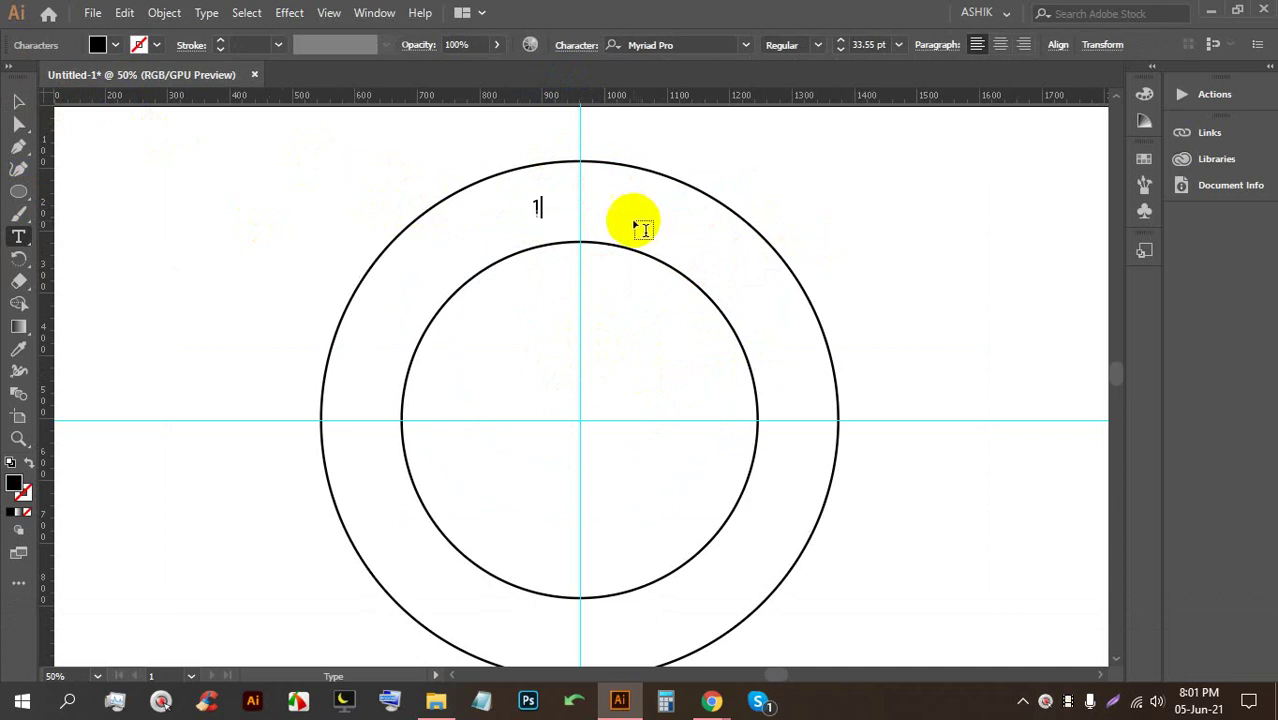
pyautogui.write('2')
pyautogui.click(19, 102)
pyautogui.moveTo(557, 224); pyautogui.dragTo(603, 267)
pyautogui.moveTo(590, 243); pyautogui.dragTo(601, 224)
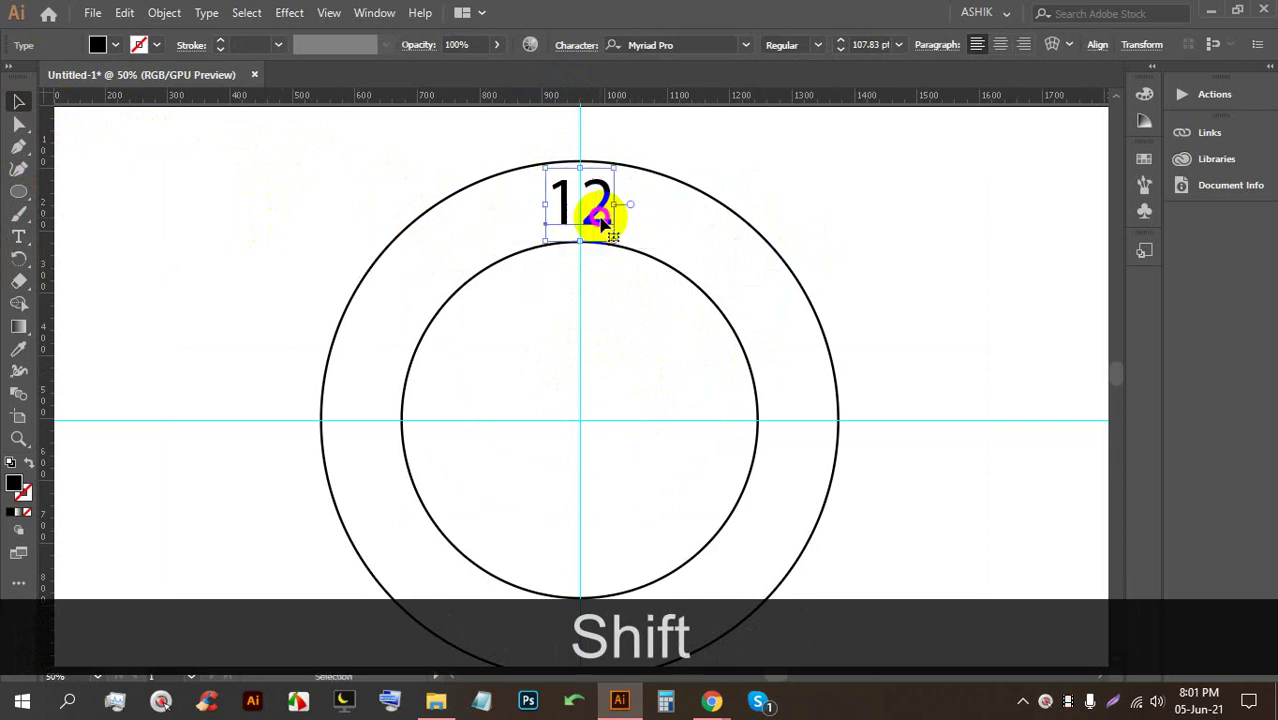
# Change the font of the "12" to Neon Thin
pyautogui.click(745, 45)
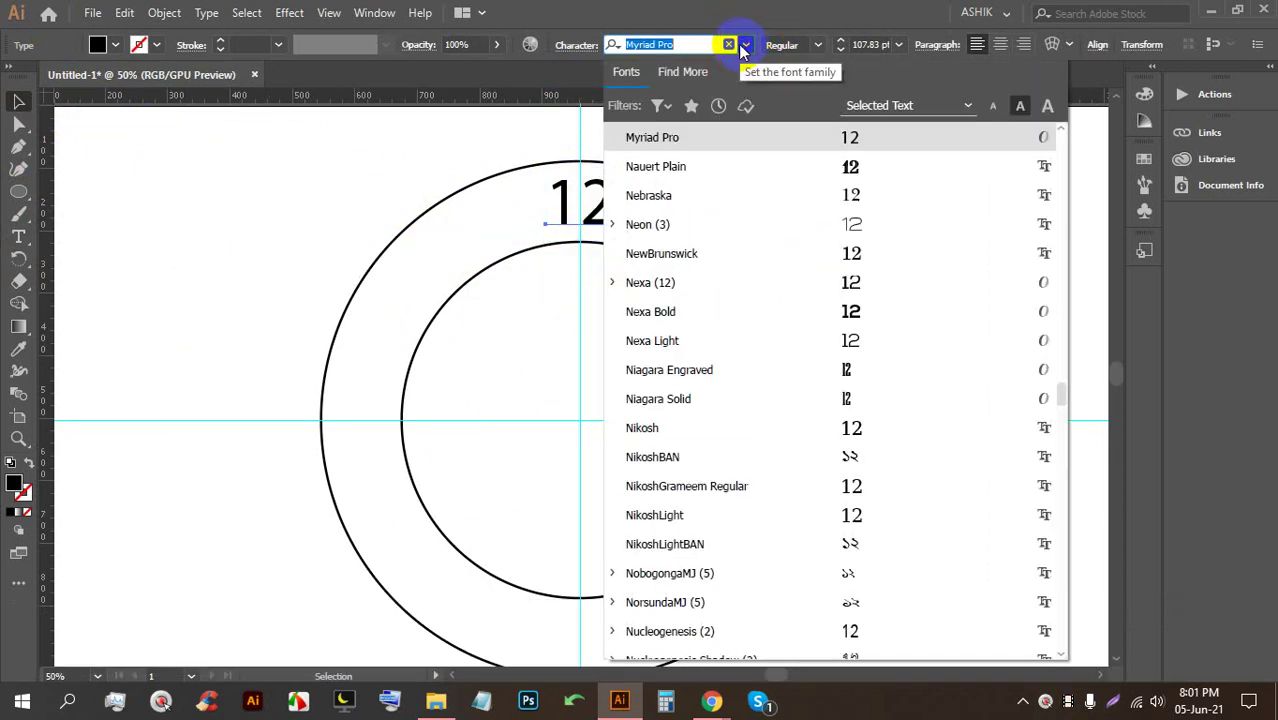
pyautogui.click(775, 223)
pyautogui.click(802, 171)
# Centre the "12" on the vertical guide and midway between the inner and outer circles
pyautogui.moveTo(612, 199); pyautogui.dragTo(603, 199)
pyautogui.press('Right')
pyautogui.press('Right')
pyautogui.press('Right')
pyautogui.press('Right')
pyautogui.press('Right')
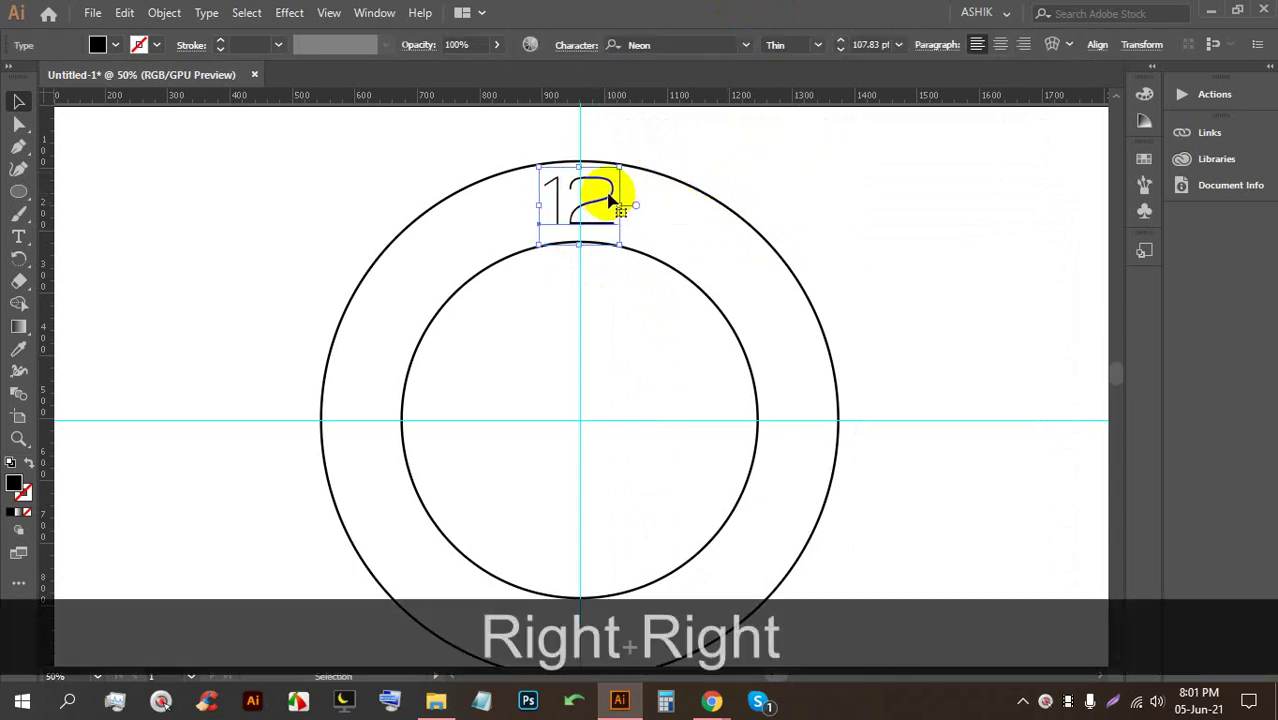
pyautogui.press('Down')
pyautogui.press('Down')
pyautogui.press('Down')
pyautogui.press('Down')
pyautogui.press('Down')
pyautogui.press('Down')
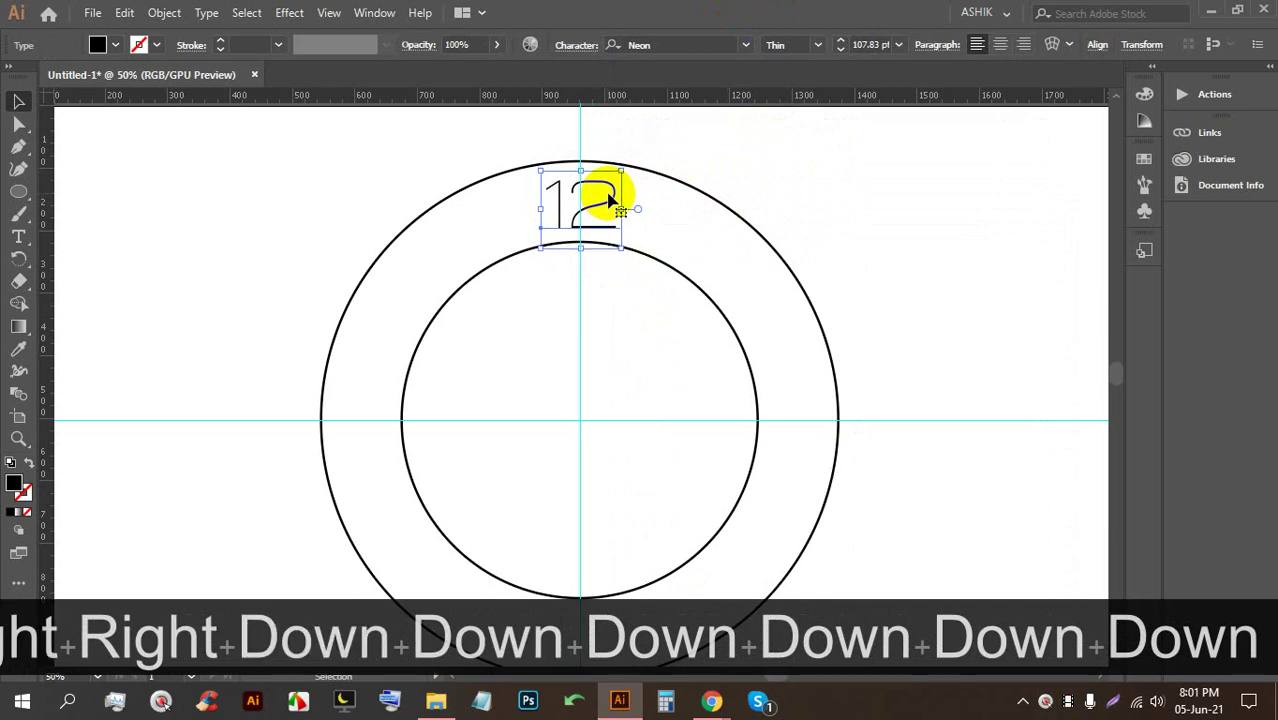
# Create a copy of the "12" rotated by 360/12 degrees around the intersection of the guides
pyautogui.scroll(-1, 620, 200)
pyautogui.scroll(-1, 616, 192)
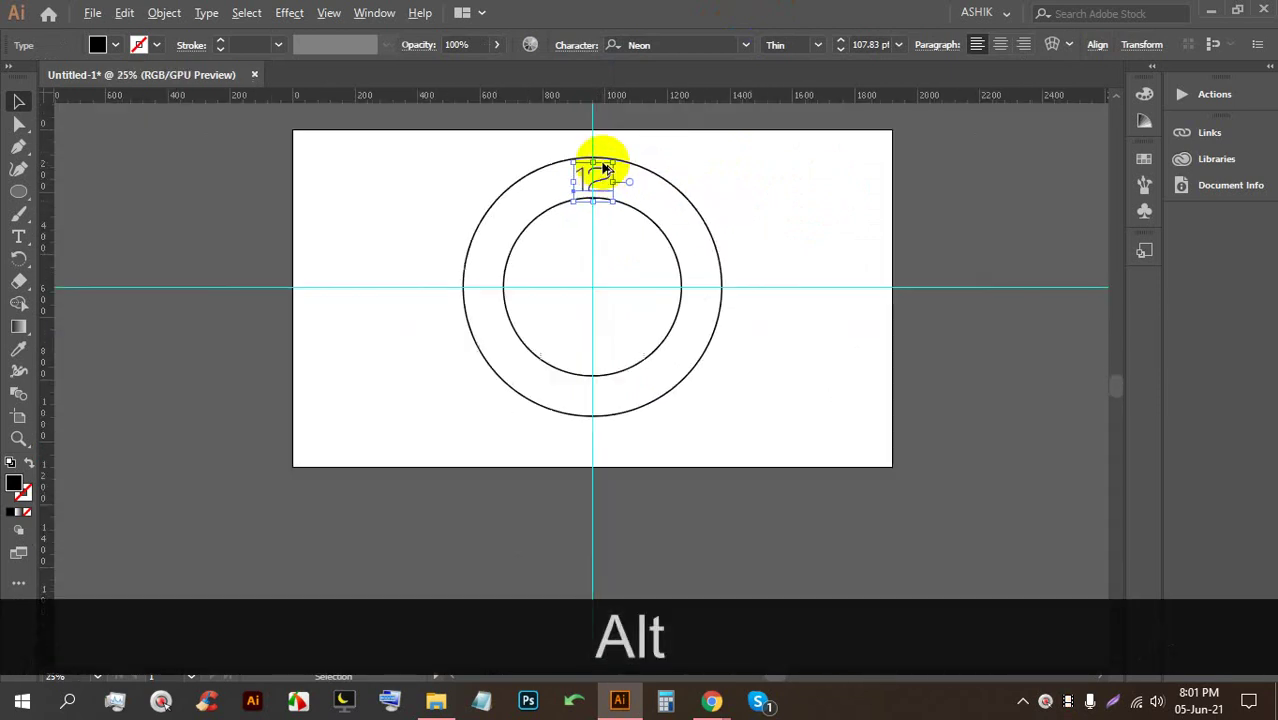
pyautogui.scroll(1, 599, 157)
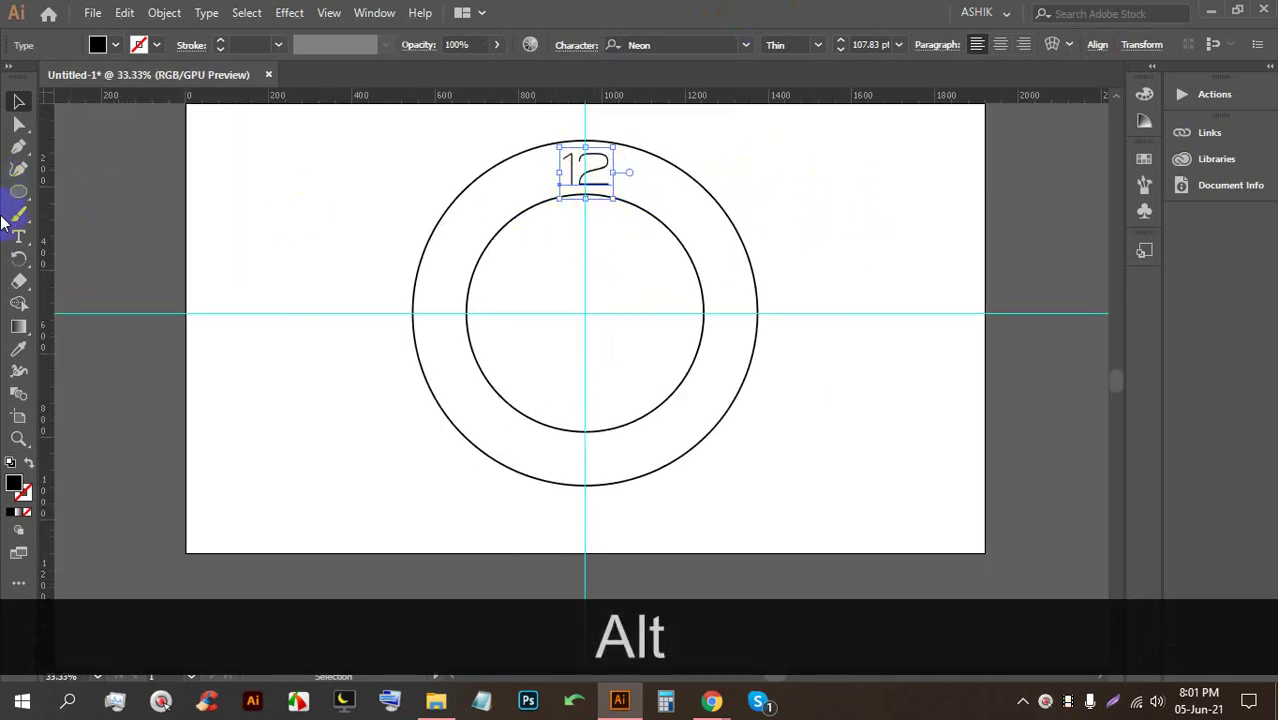
pyautogui.click(19, 256)
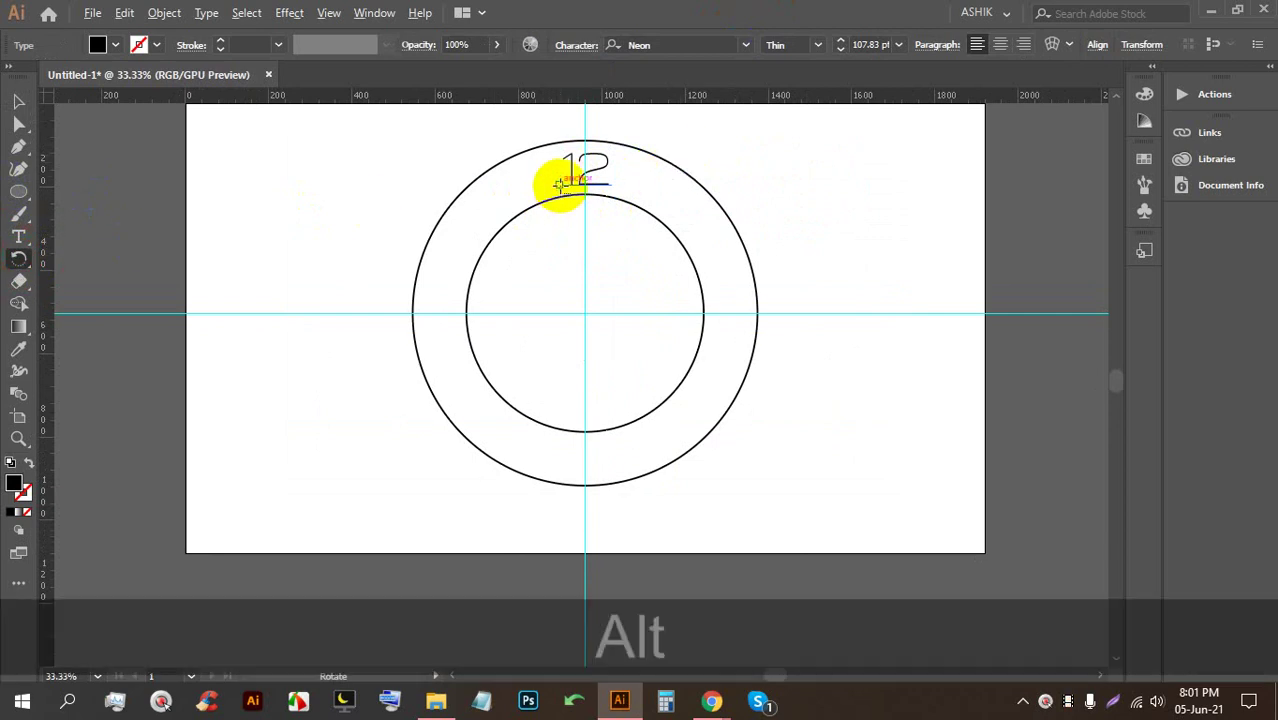
pyautogui.keyDown('alt'); pyautogui.click(585, 318); pyautogui.keyUp('alt')
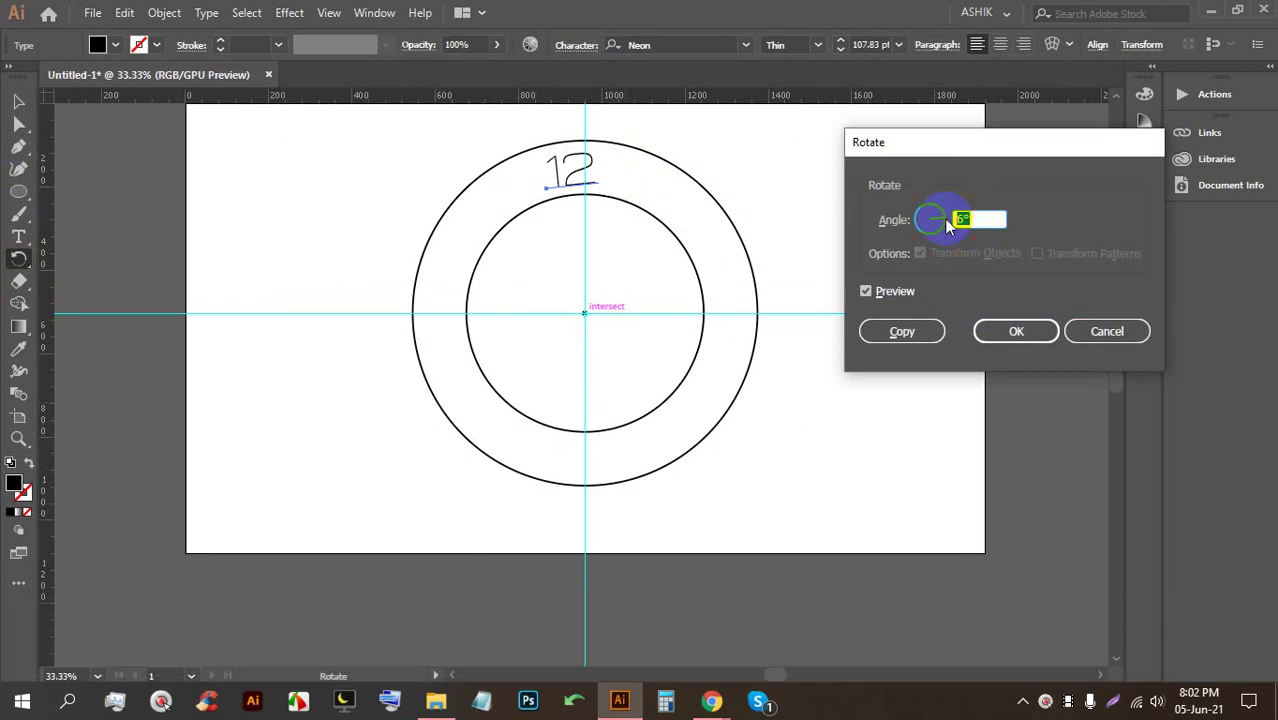
pyautogui.write('360/')
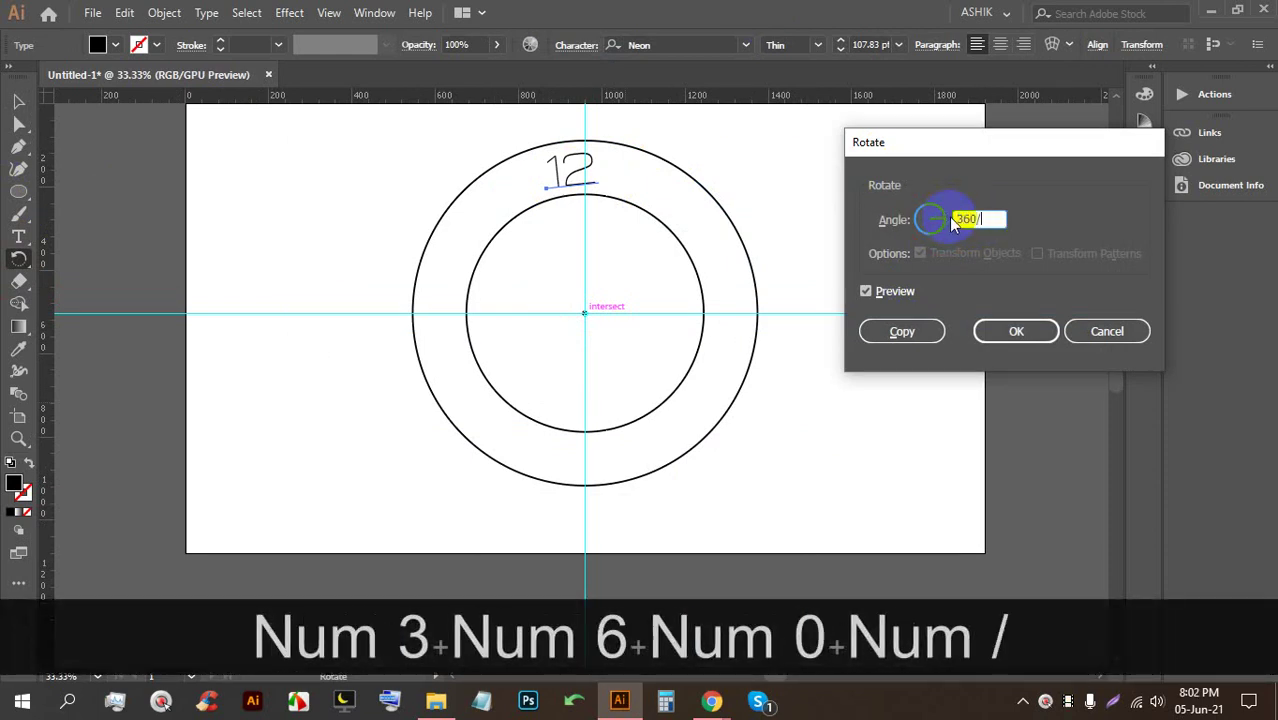
pyautogui.write('12')
pyautogui.click(895, 331)
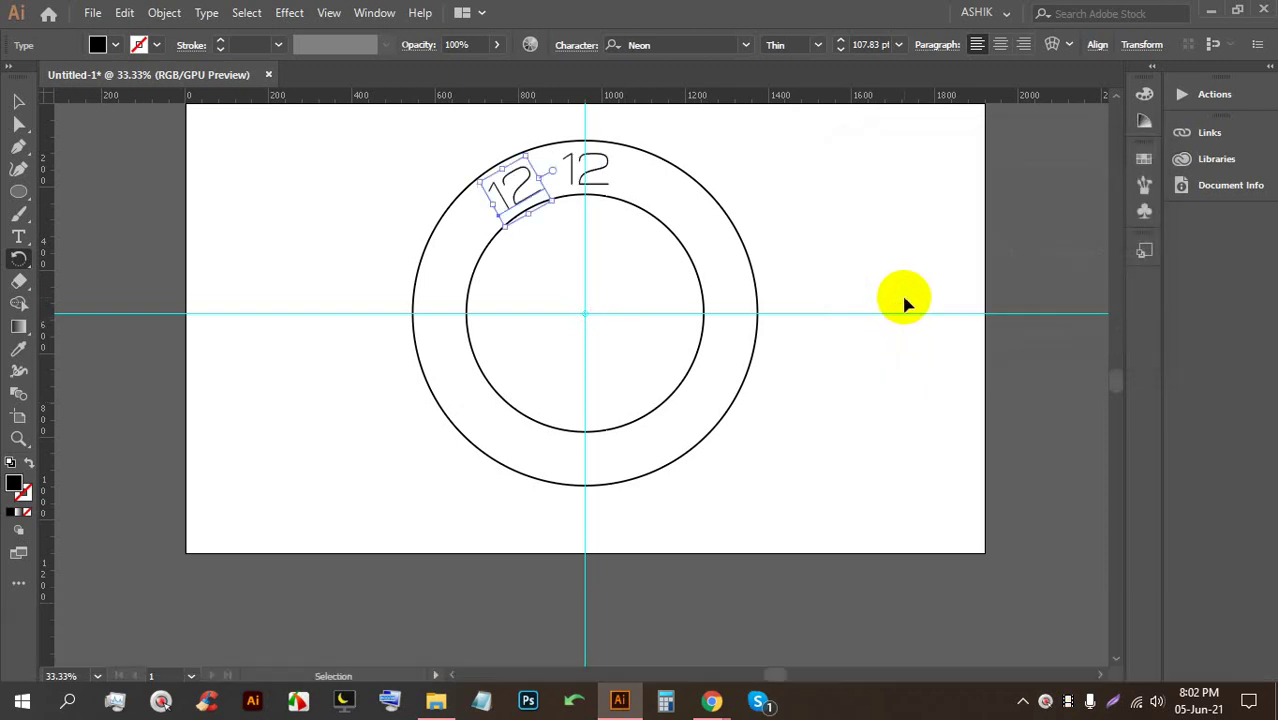
# Repeat the rotated copy ten more times to fill the ring with twelve evenly spaced numbers
pyautogui.hotkey('ctrl', 'd')
pyautogui.hotkey('ctrl', 'd')
pyautogui.hotkey('ctrl', 'd')
pyautogui.hotkey('ctrl', 'd')
pyautogui.hotkey('ctrl', 'd')
pyautogui.hotkey('ctrl', 'd')
pyautogui.hotkey('ctrl', 'd')
pyautogui.hotkey('ctrl', 'd')
pyautogui.hotkey('ctrl', 'd')
pyautogui.hotkey('ctrl', 'd')
# Try to replace the "12" at the one o'clock position with a "1"
pyautogui.click(24, 103)
pyautogui.click(19, 236)
pyautogui.click(644, 189)
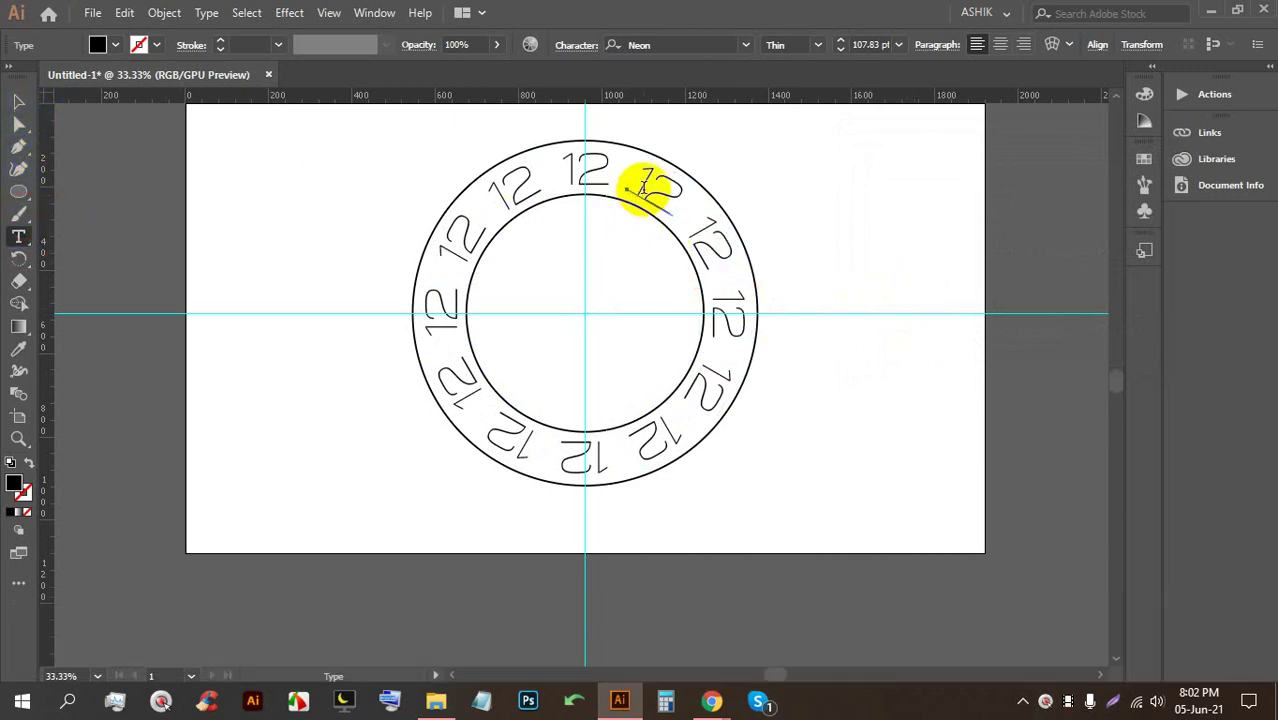
pyautogui.doubleClick(660, 187)
pyautogui.write('1')
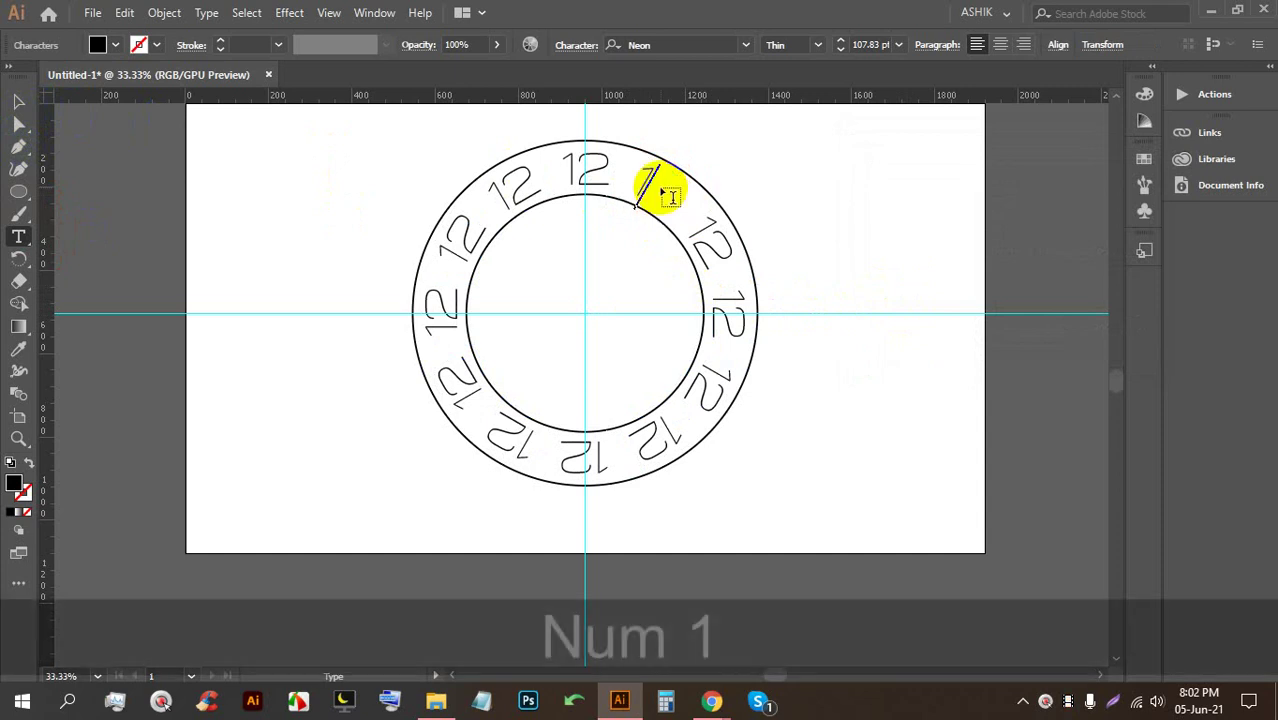
pyautogui.click(20, 101)
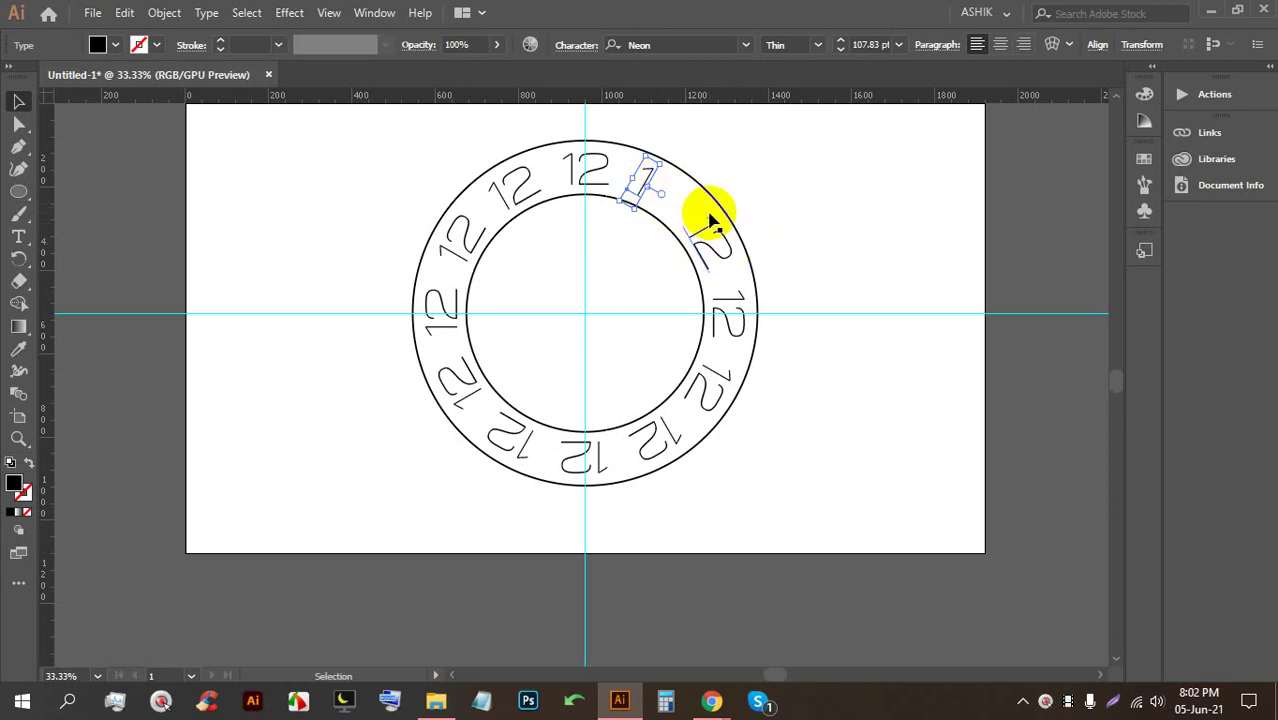
pyautogui.hotkey('ctrl', 'z')
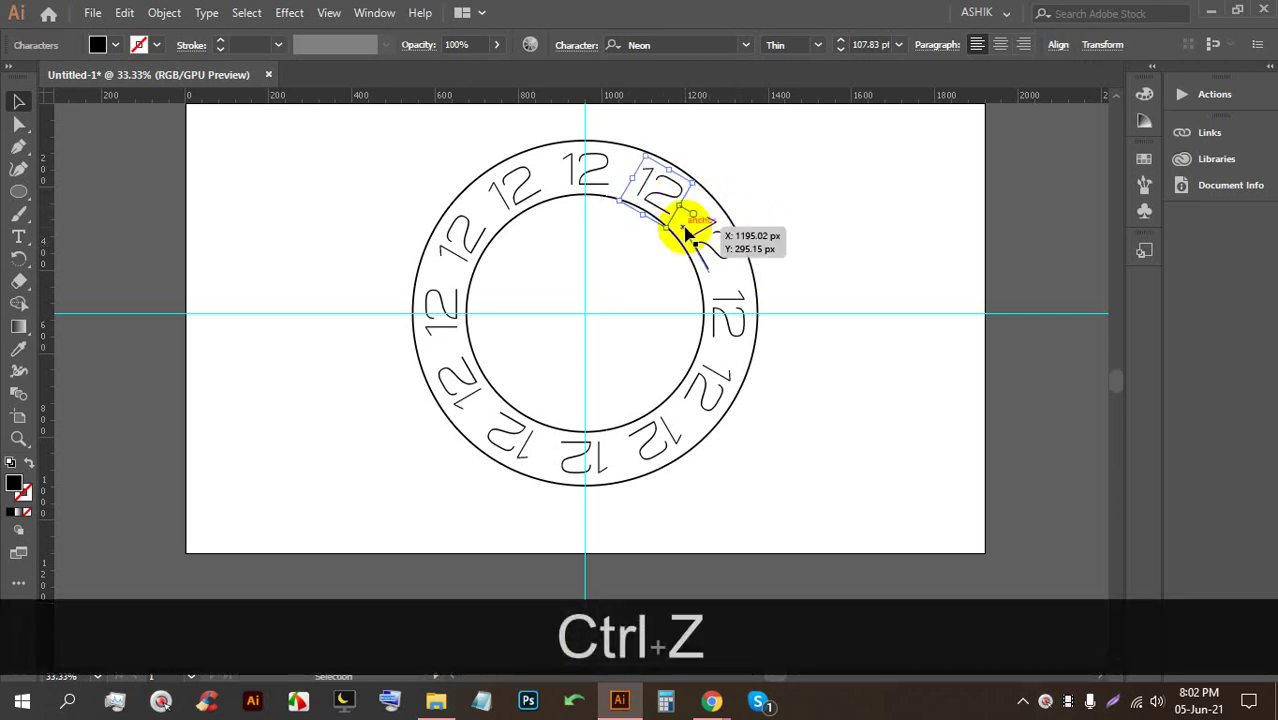
# Select the "12" at the one o'clock position in the ring
pyautogui.scroll(3, 670, 195)
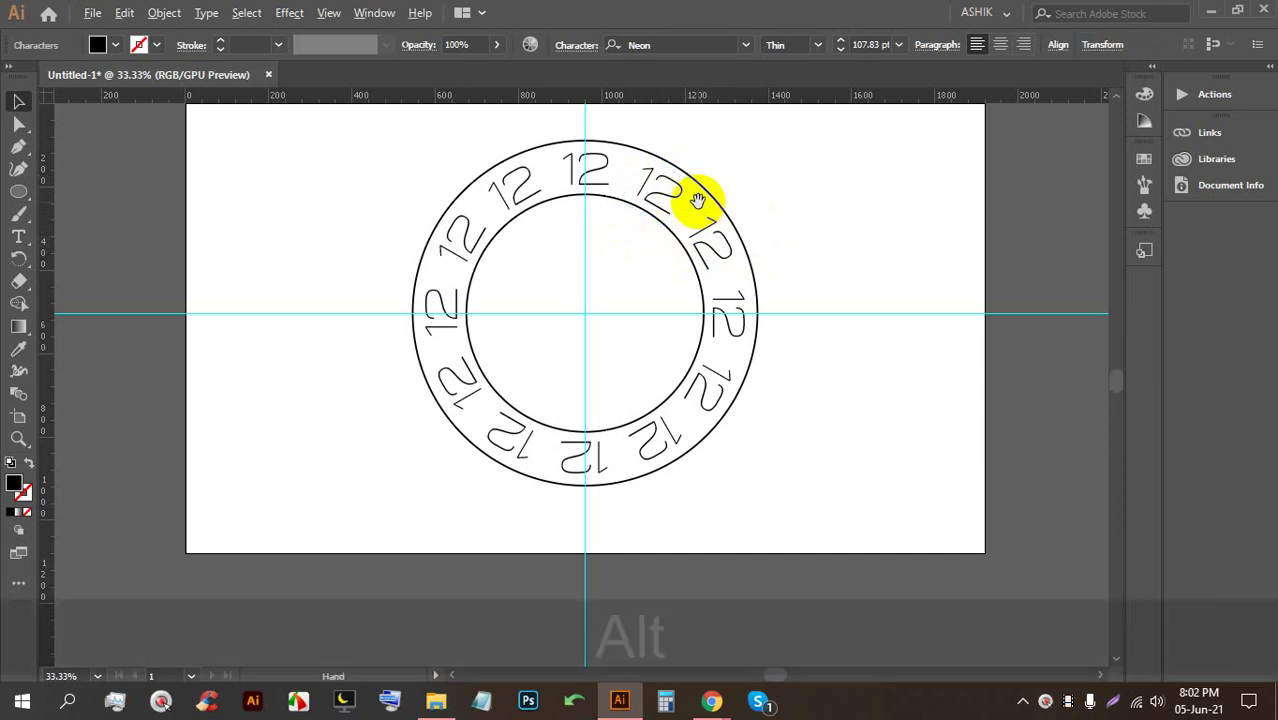
pyautogui.scroll(-2, 610, 205)
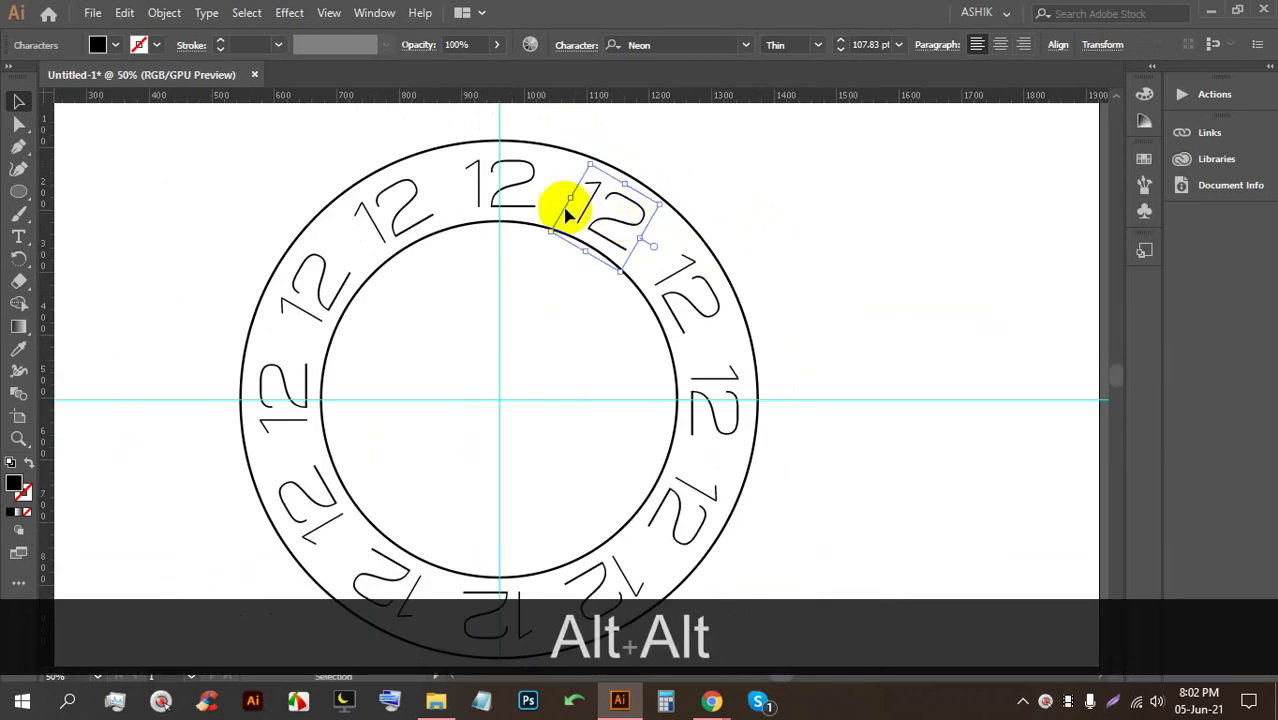
pyautogui.click(228, 197)
pyautogui.click(640, 203)
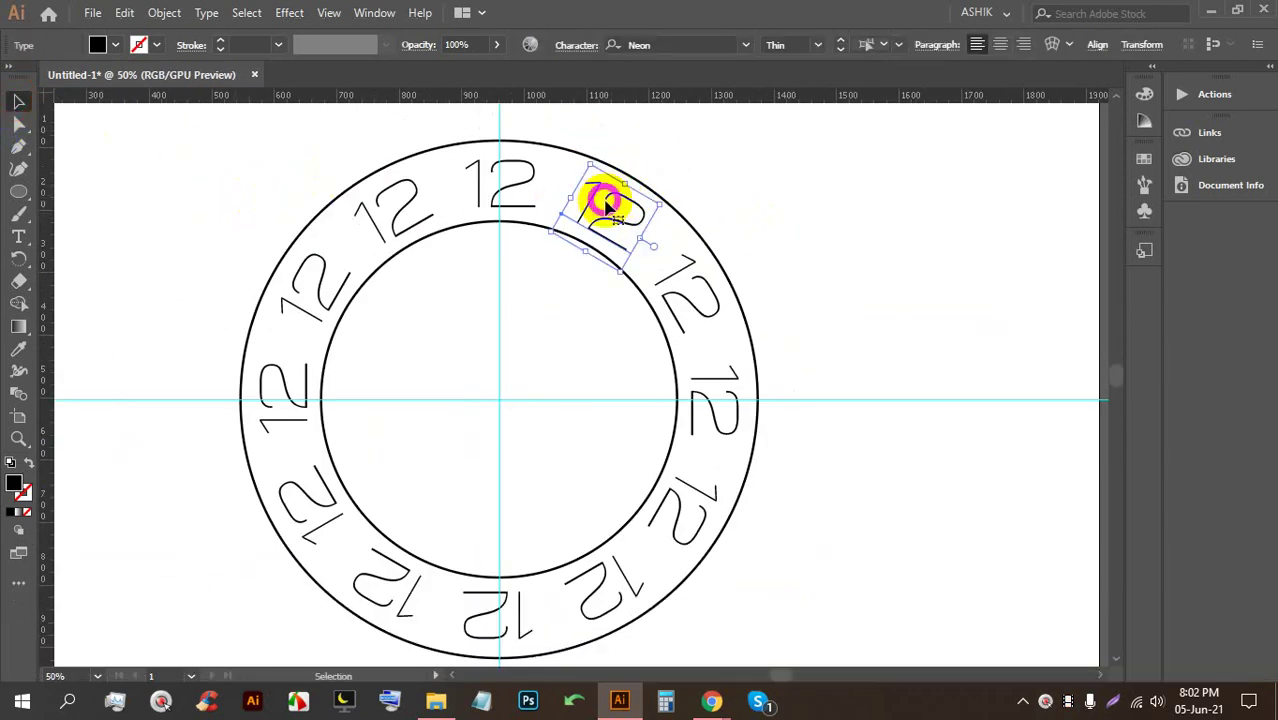
pyautogui.click(368, 14)
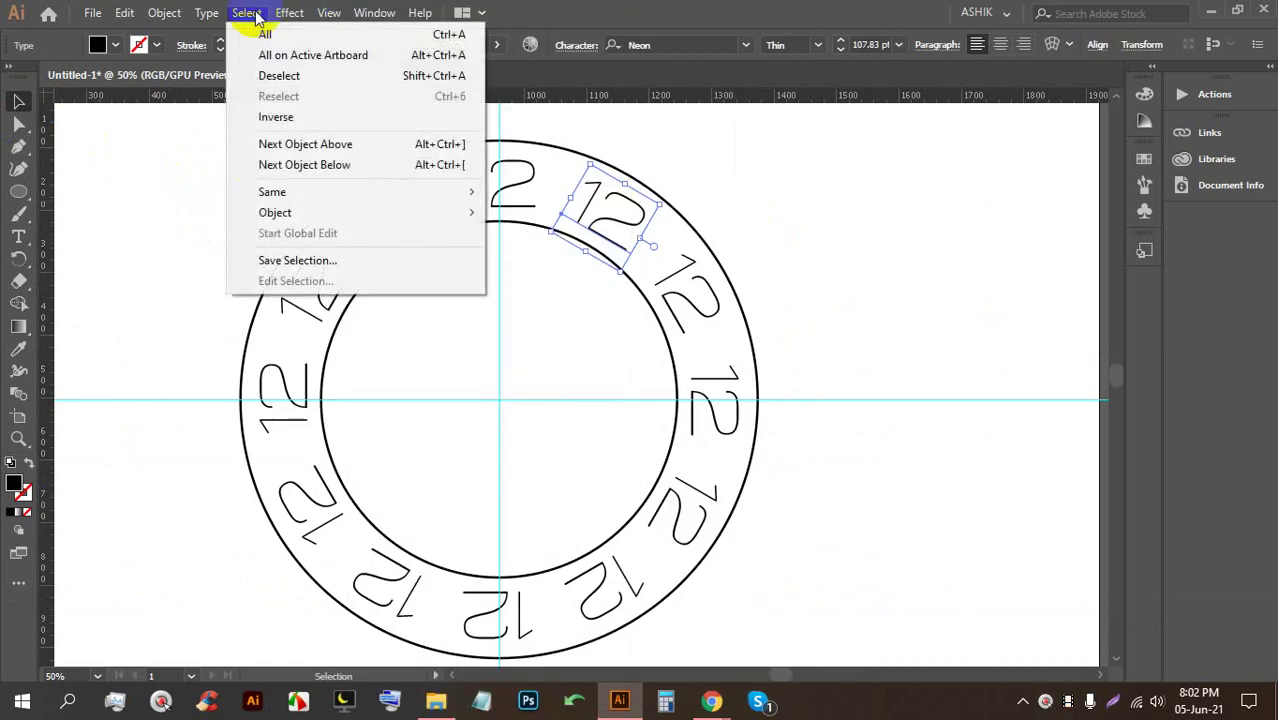
pyautogui.moveTo(217, 14)
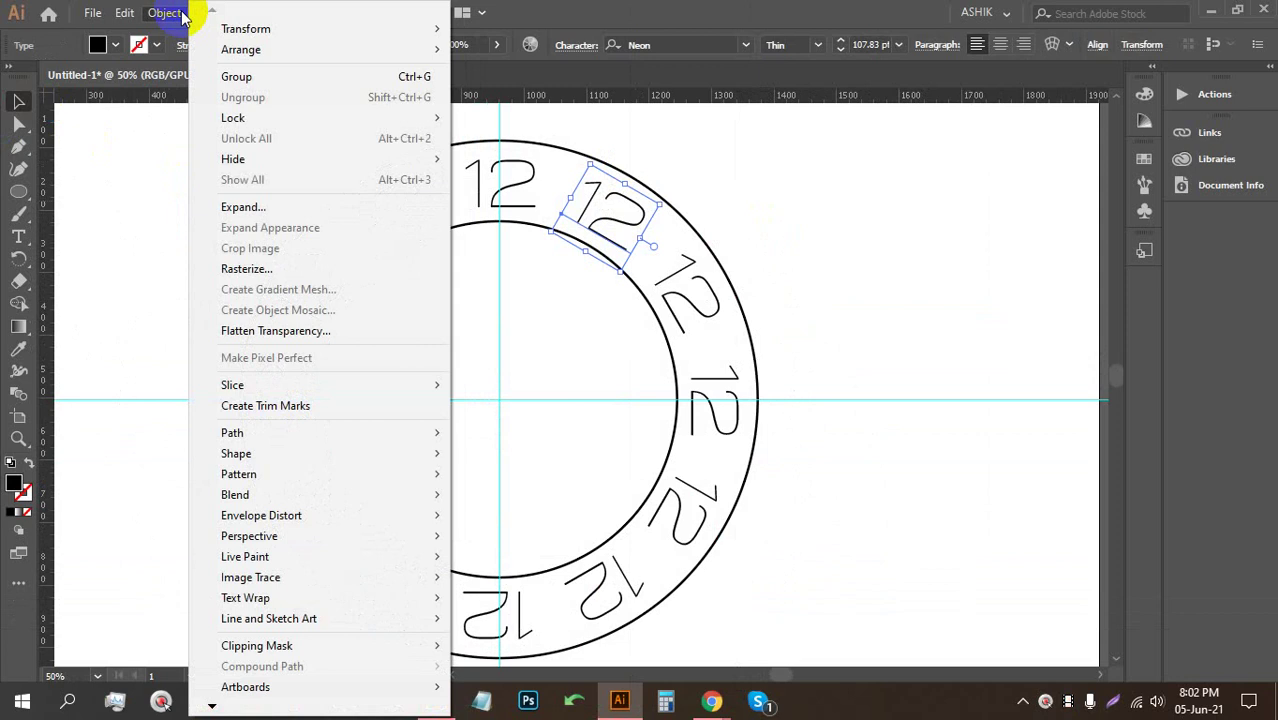
pyautogui.click(182, 14)
pyautogui.click(366, 12)
pyautogui.click(370, 20)
pyautogui.click(365, 22)
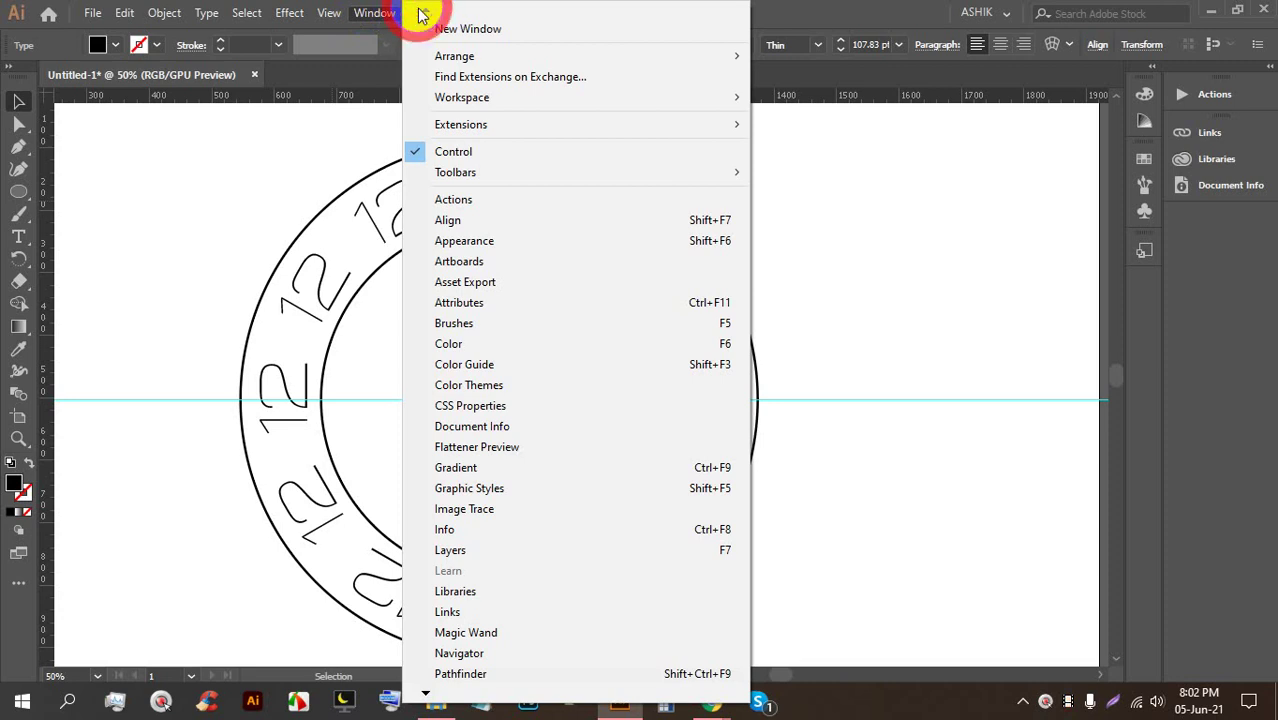
pyautogui.click(372, 15)
pyautogui.click(329, 13)
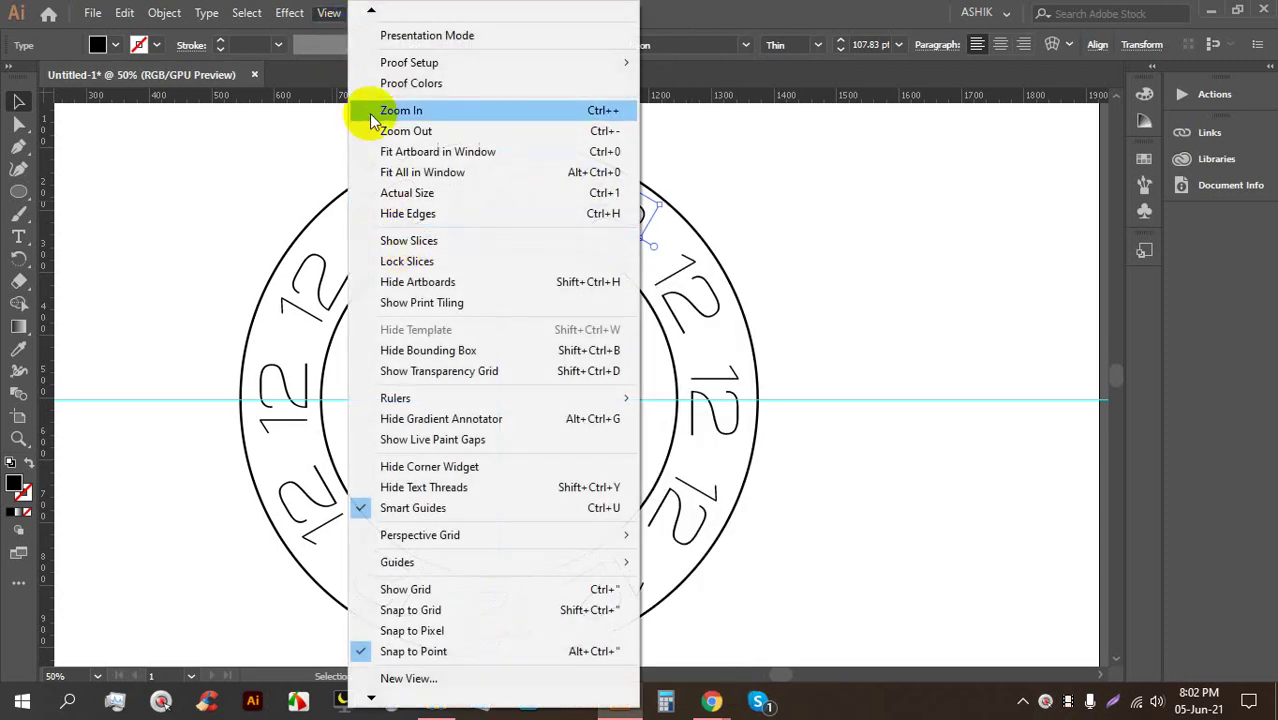
pyautogui.click(322, 18)
# Open the Transform effect for the selected "12", move its dialog clear of the clock face and turn on the preview
pyautogui.click(289, 13)
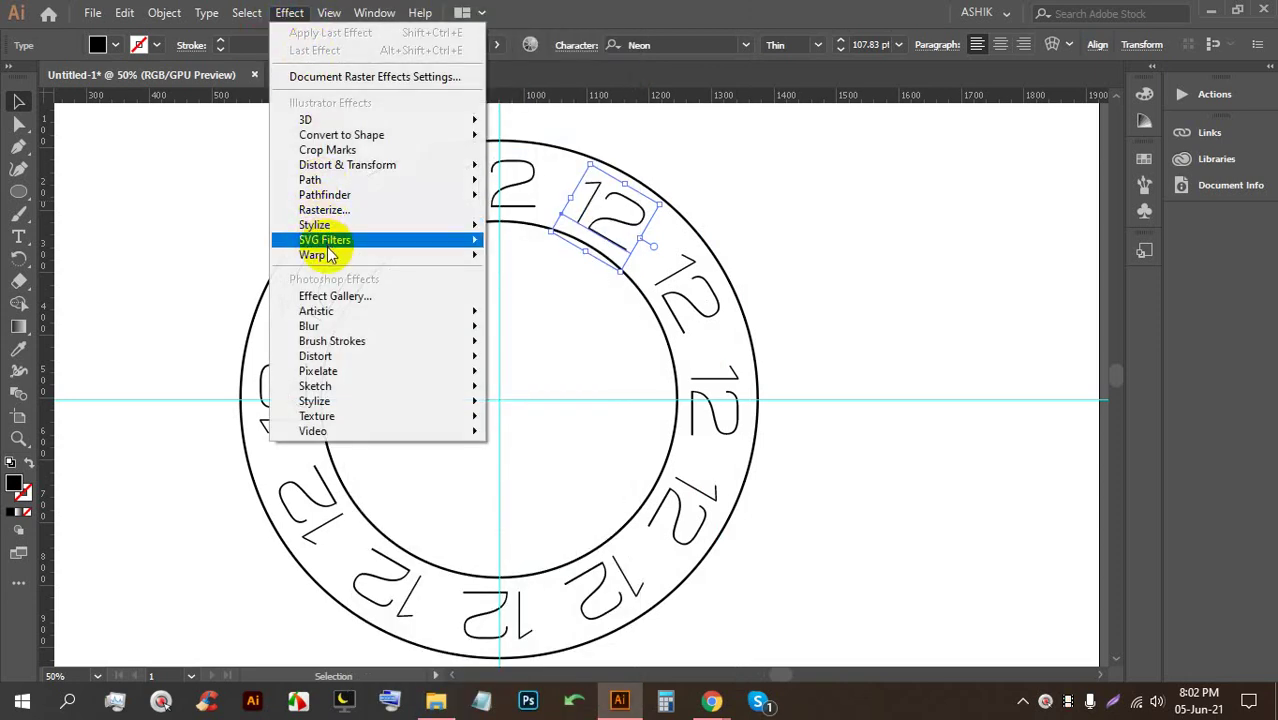
pyautogui.moveTo(427, 170)
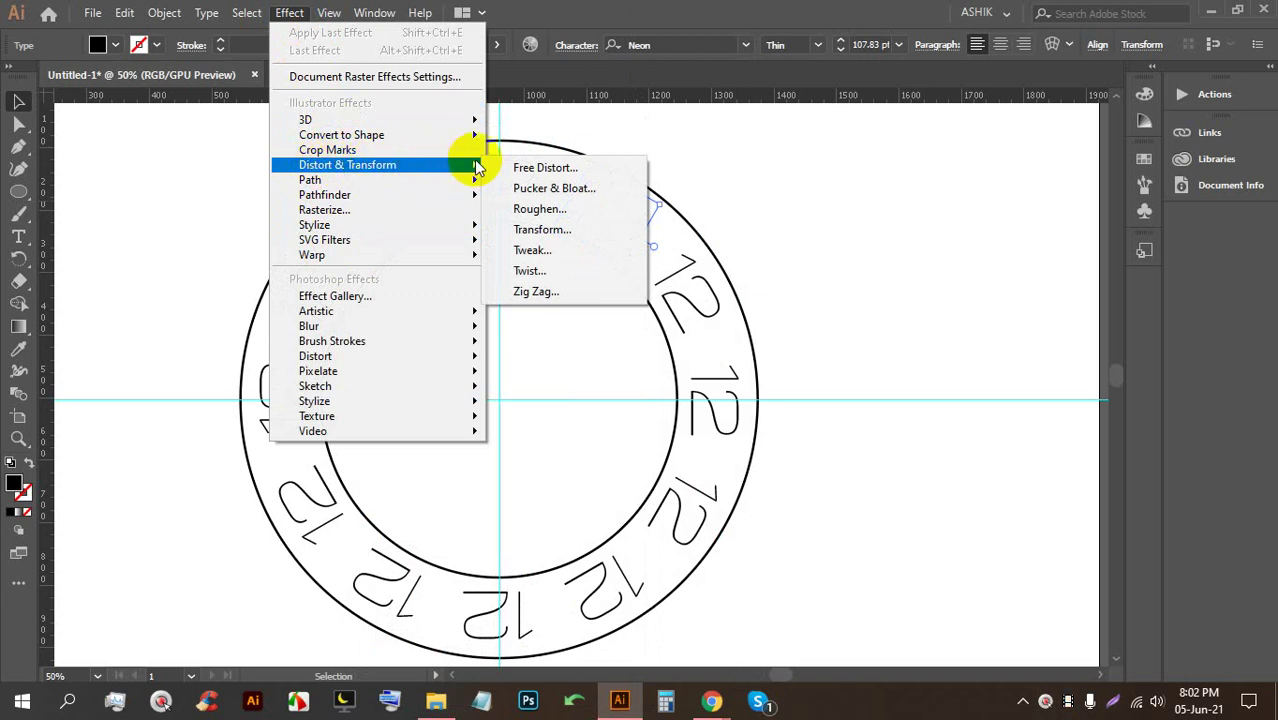
pyautogui.click(588, 226)
pyautogui.moveTo(588, 62); pyautogui.dragTo(986, 51)
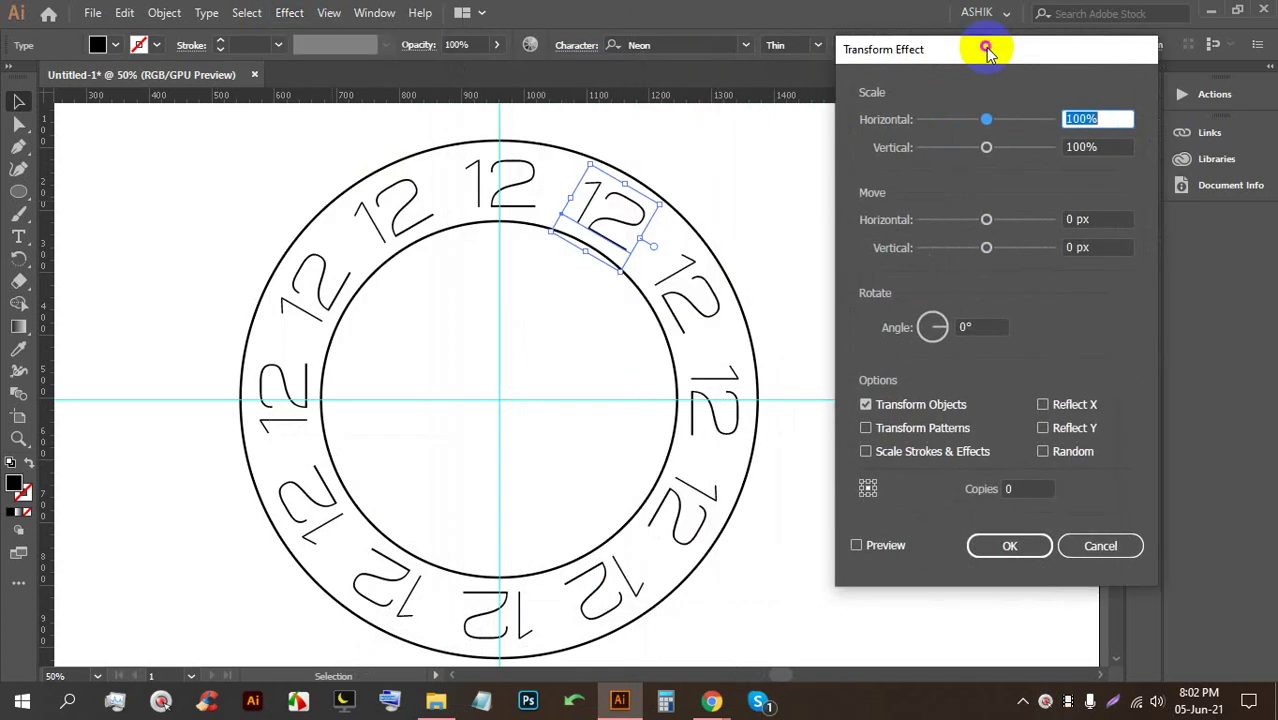
pyautogui.click(882, 546)
# Set the effect's rotation angle to 32° and apply it to the "12" at the one o'clock position
pyautogui.click(966, 322)
pyautogui.press('Up')
pyautogui.press('Up')
pyautogui.press('Up')
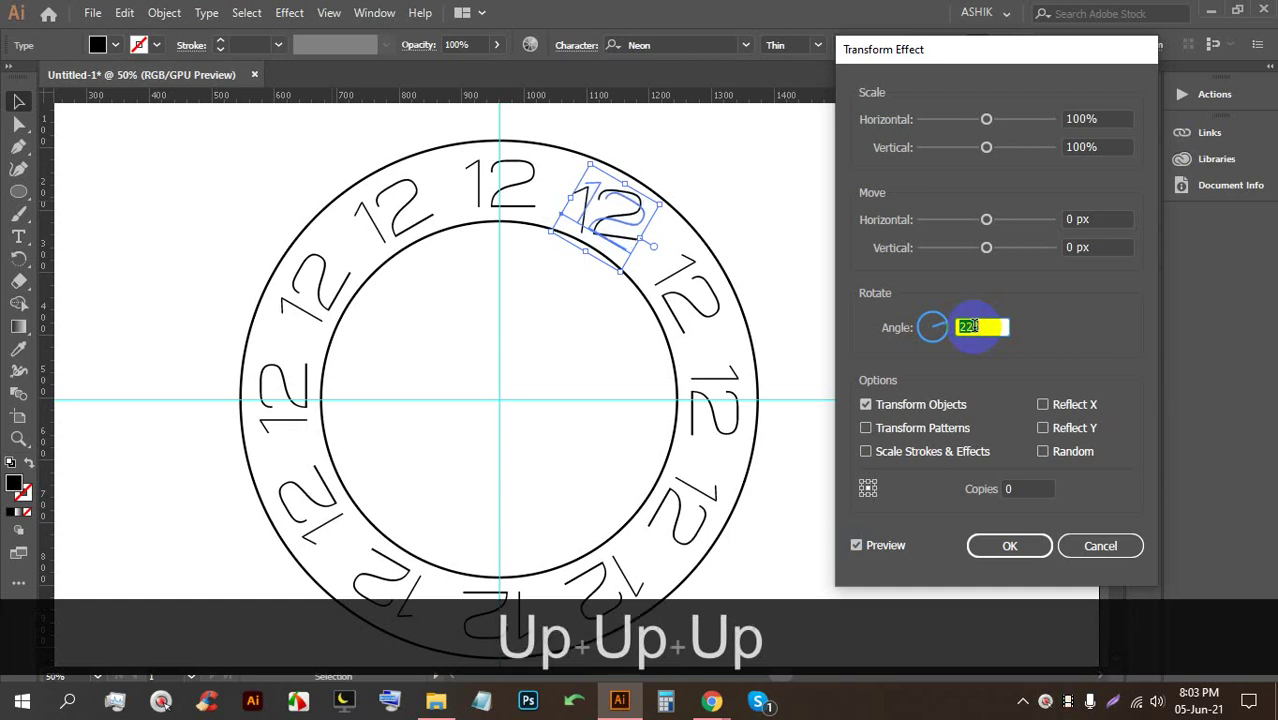
pyautogui.press('Up')
pyautogui.press('Up')
pyautogui.press('Up')
pyautogui.press('Up')
pyautogui.press('Up')
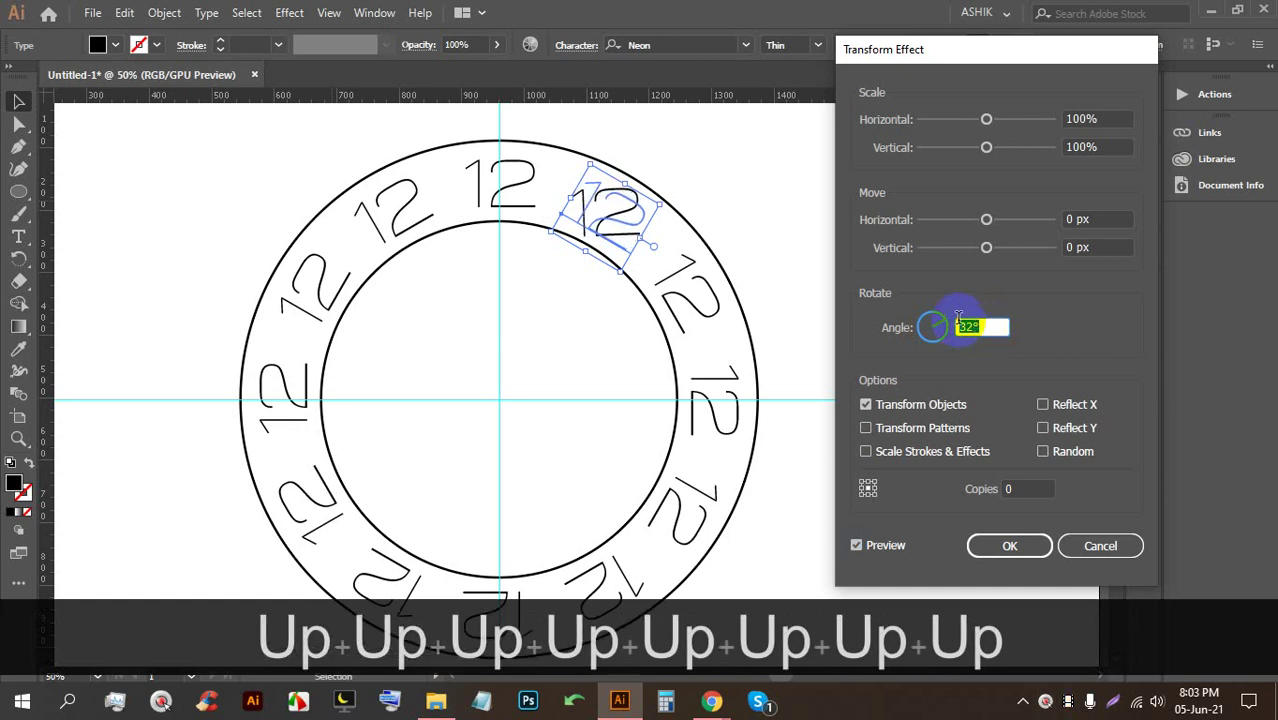
pyautogui.click(1010, 546)
# Replace the straightened "12" at the one o'clock position with a "1" and deselect it
pyautogui.doubleClick(606, 206)
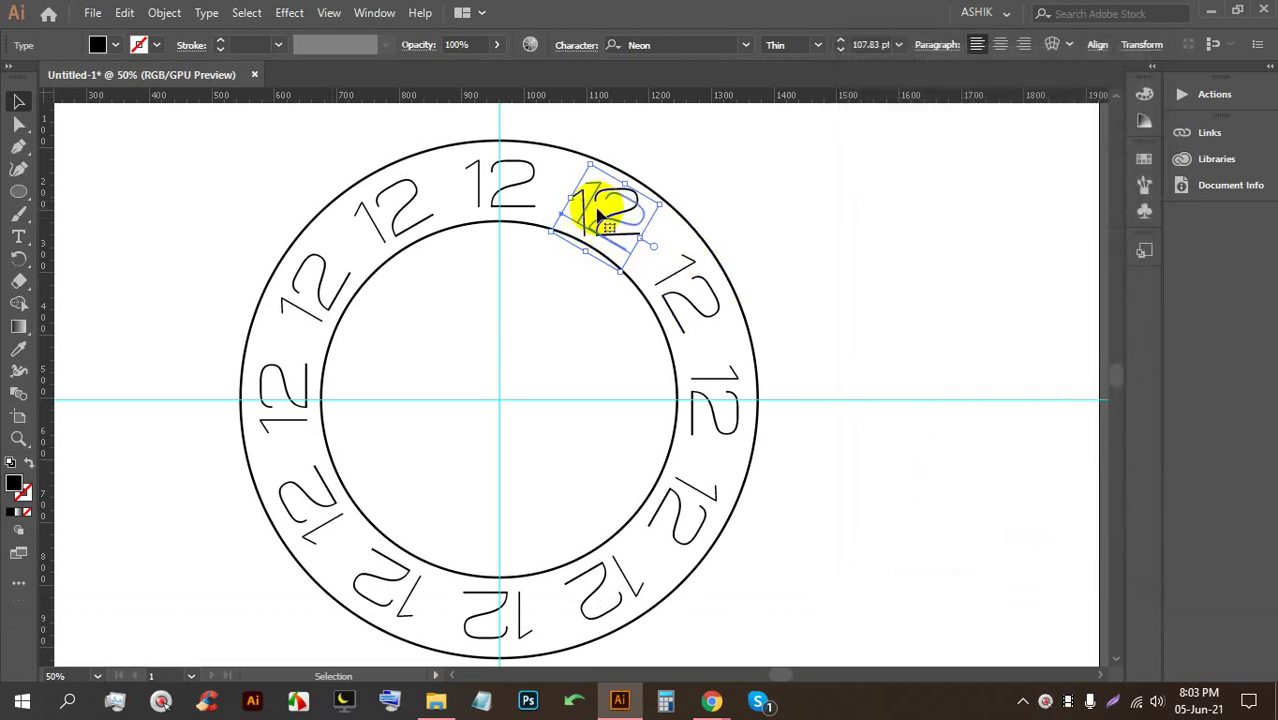
pyautogui.doubleClick(604, 205)
pyautogui.write('1')
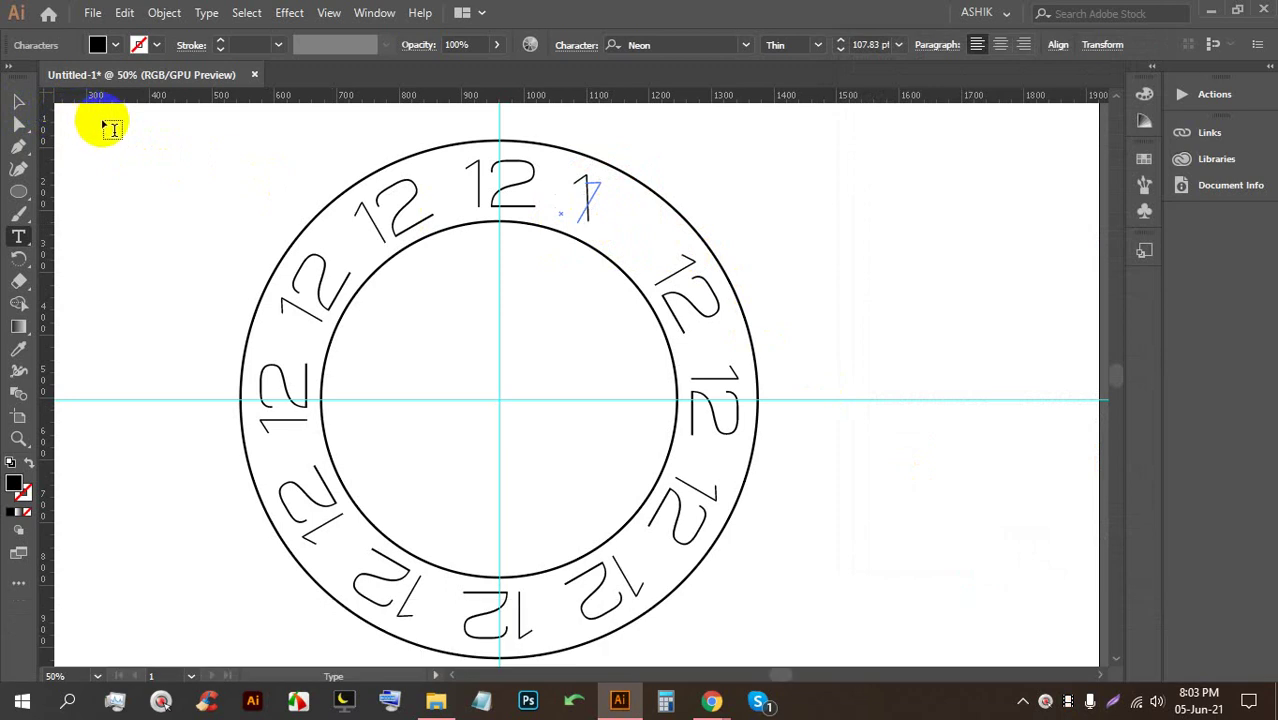
pyautogui.press('BackSpace')
pyautogui.write('01')
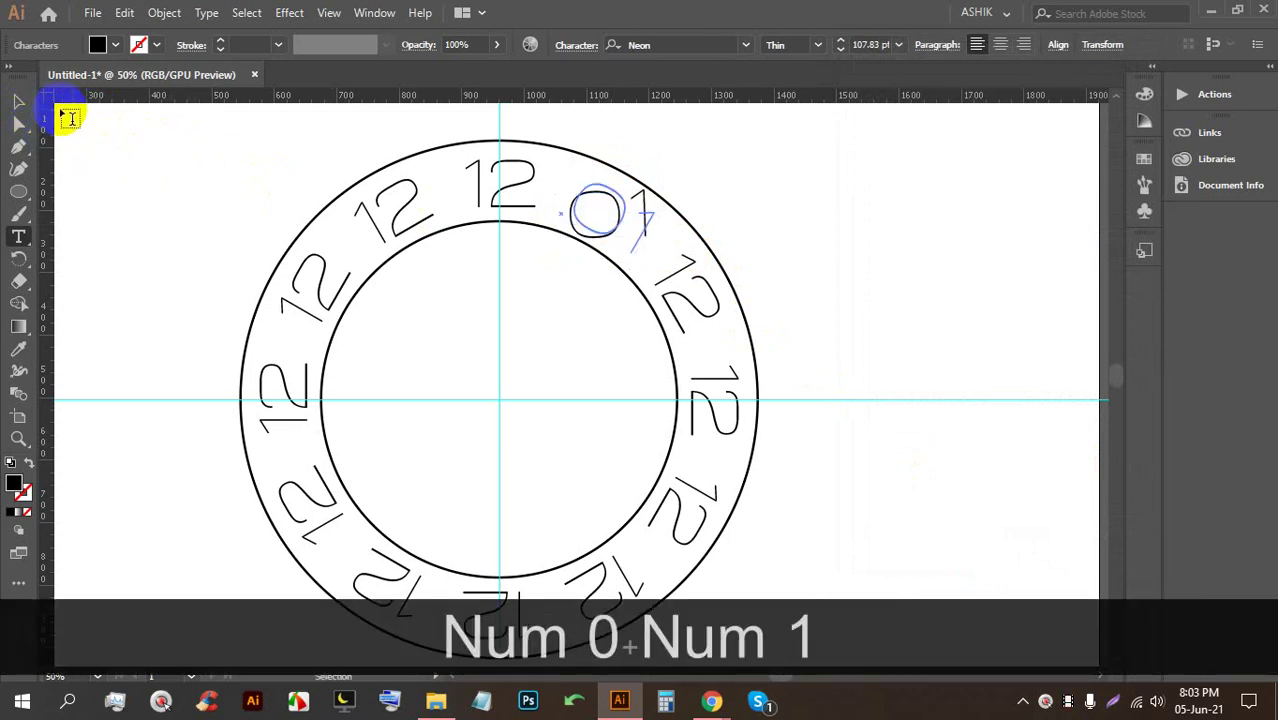
pyautogui.press('BackSpace')
pyautogui.press('BackSpace')
pyautogui.write('1')
pyautogui.click(18, 101)
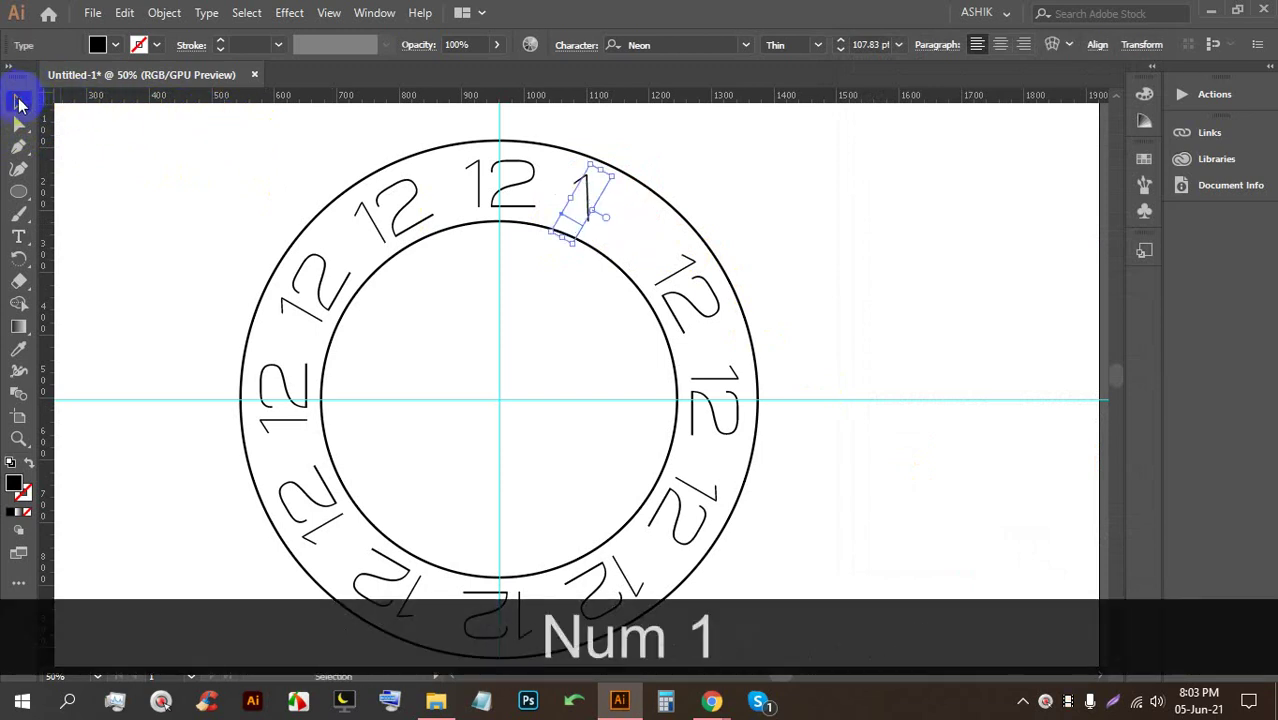
pyautogui.click(830, 222)
# Open the Transform effect for the "12" at the two o'clock position with the preview turned on
pyautogui.doubleClick(680, 288)
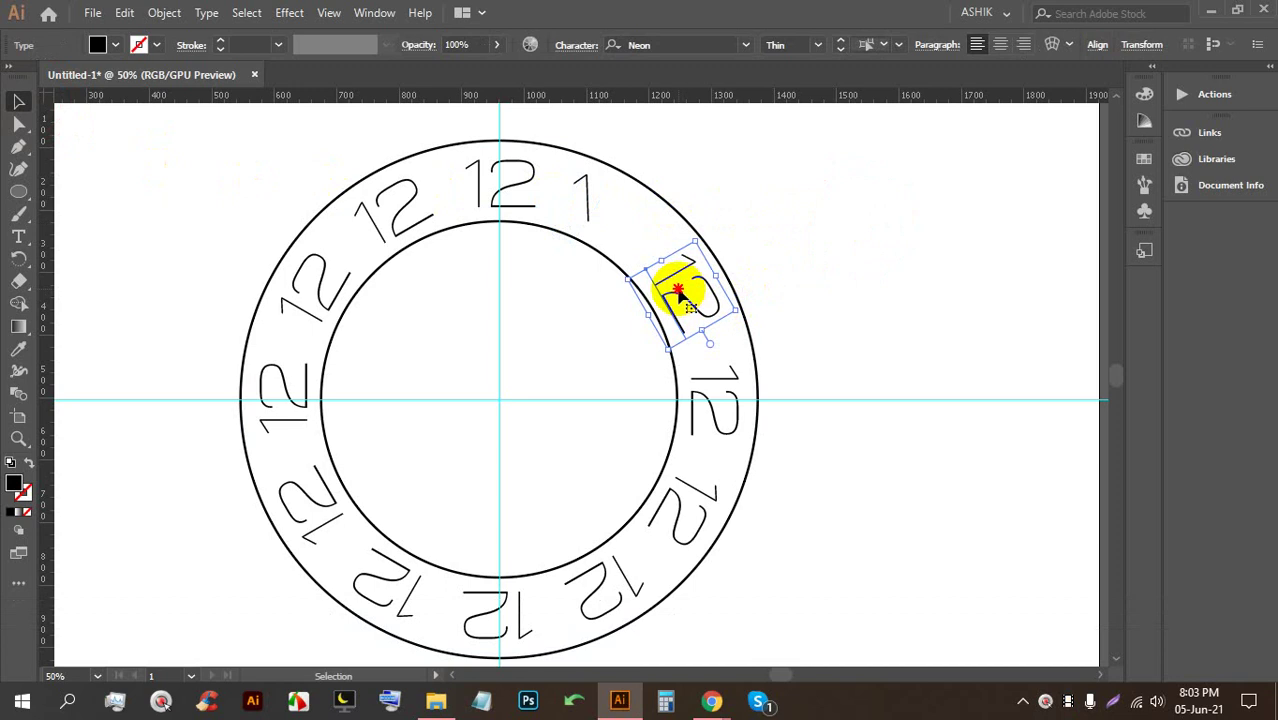
pyautogui.doubleClick(680, 290)
pyautogui.click(372, 13)
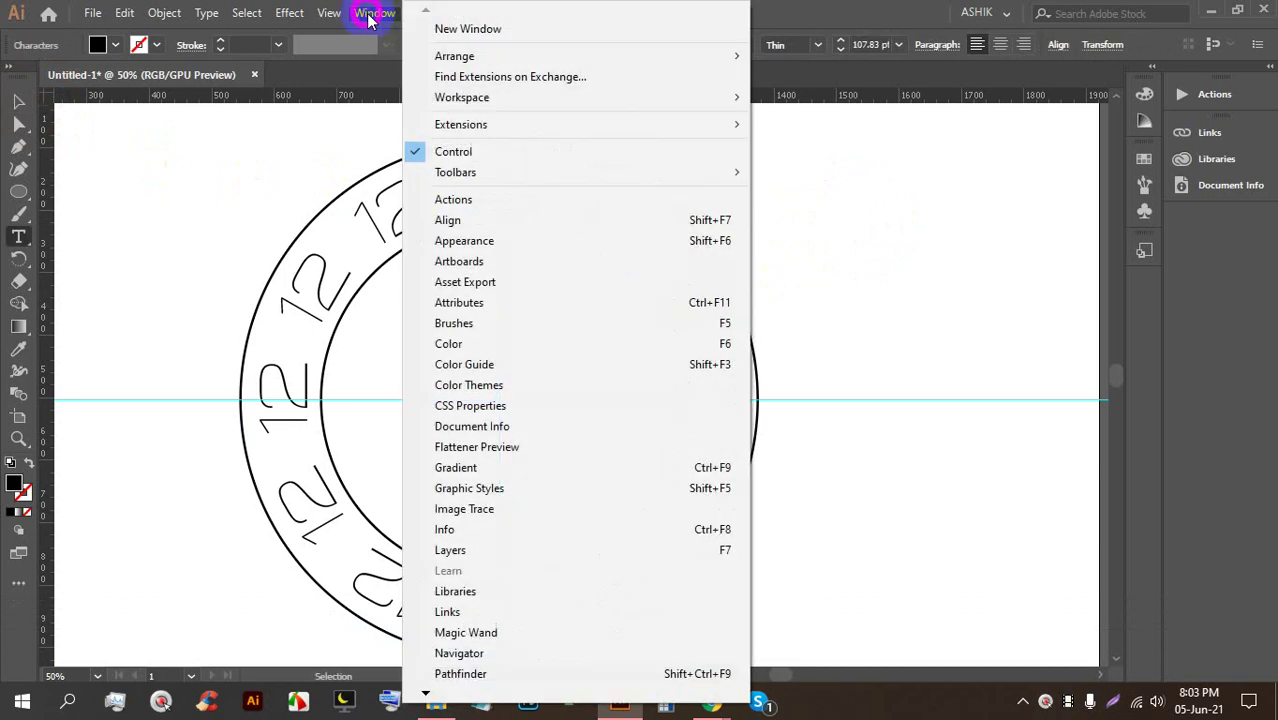
pyautogui.click(291, 13)
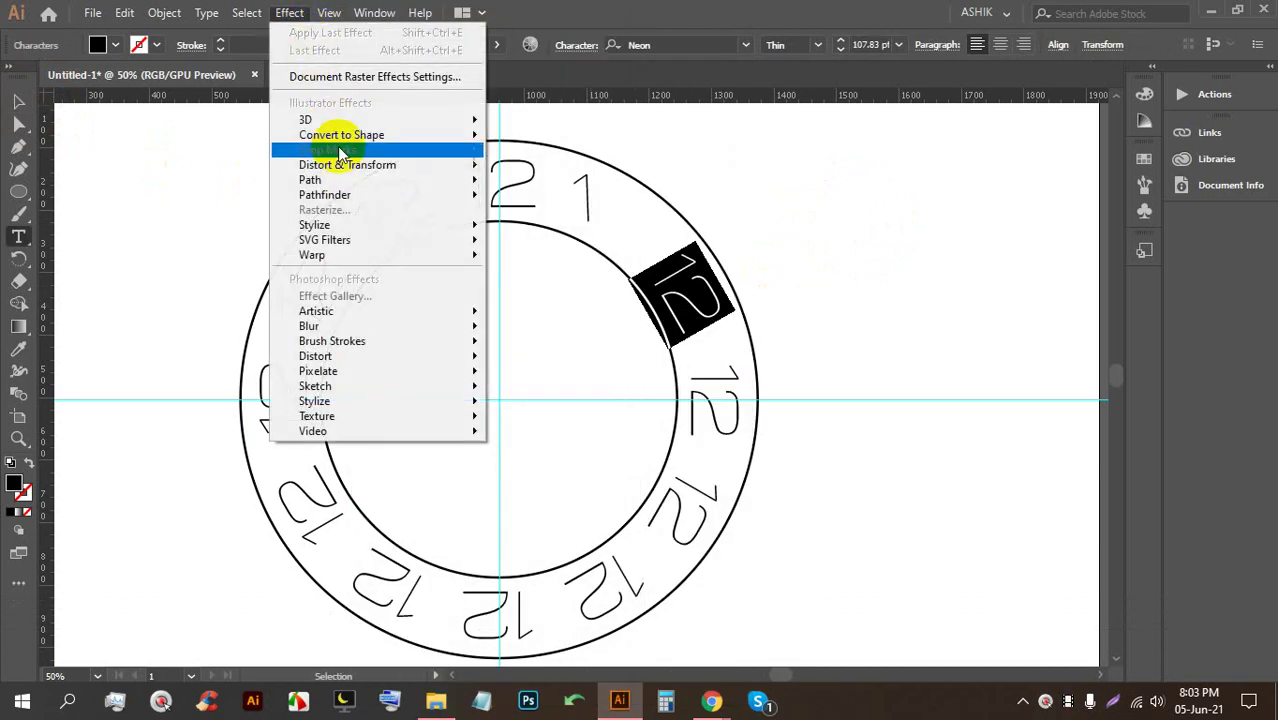
pyautogui.moveTo(320, 165)
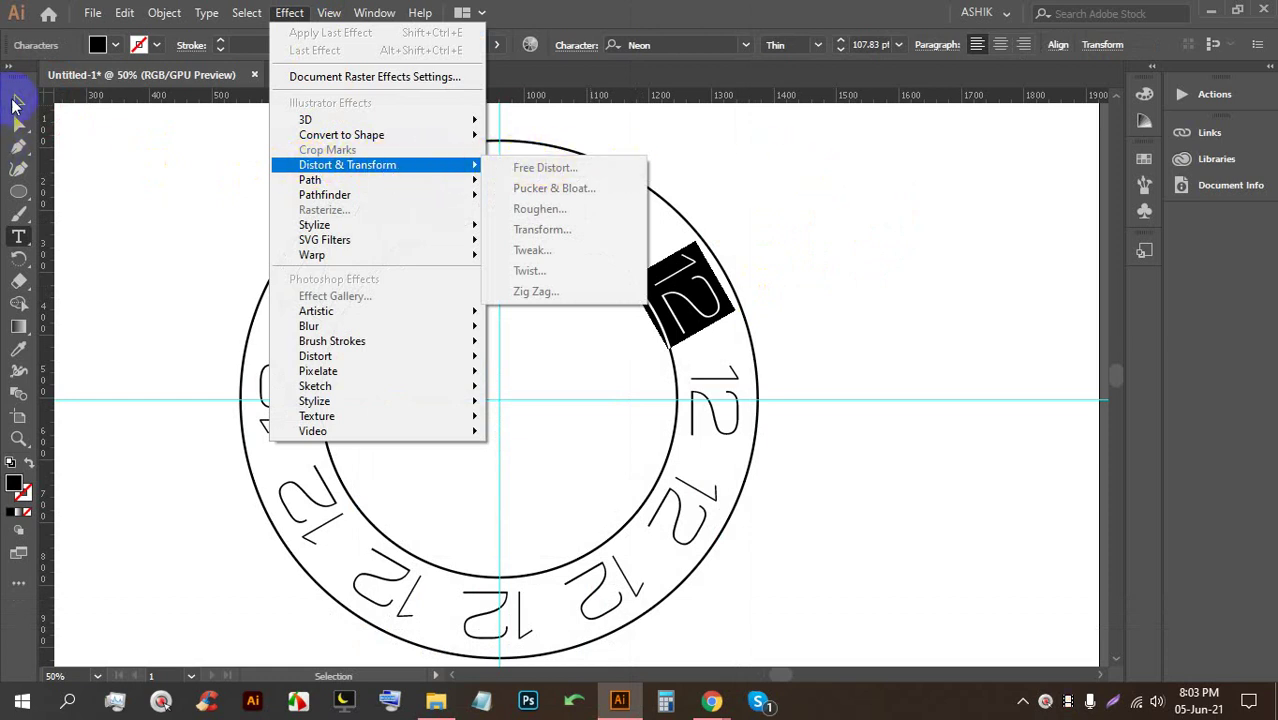
pyautogui.click(15, 103)
pyautogui.click(289, 13)
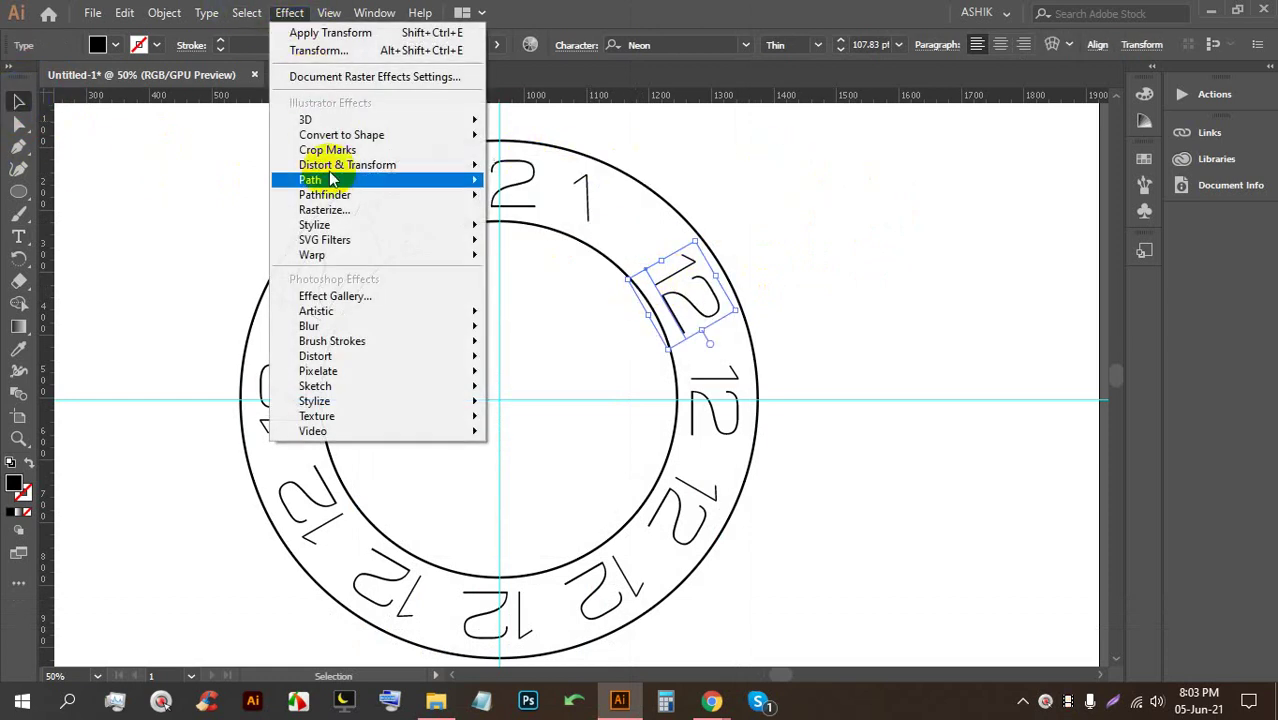
pyautogui.moveTo(370, 173)
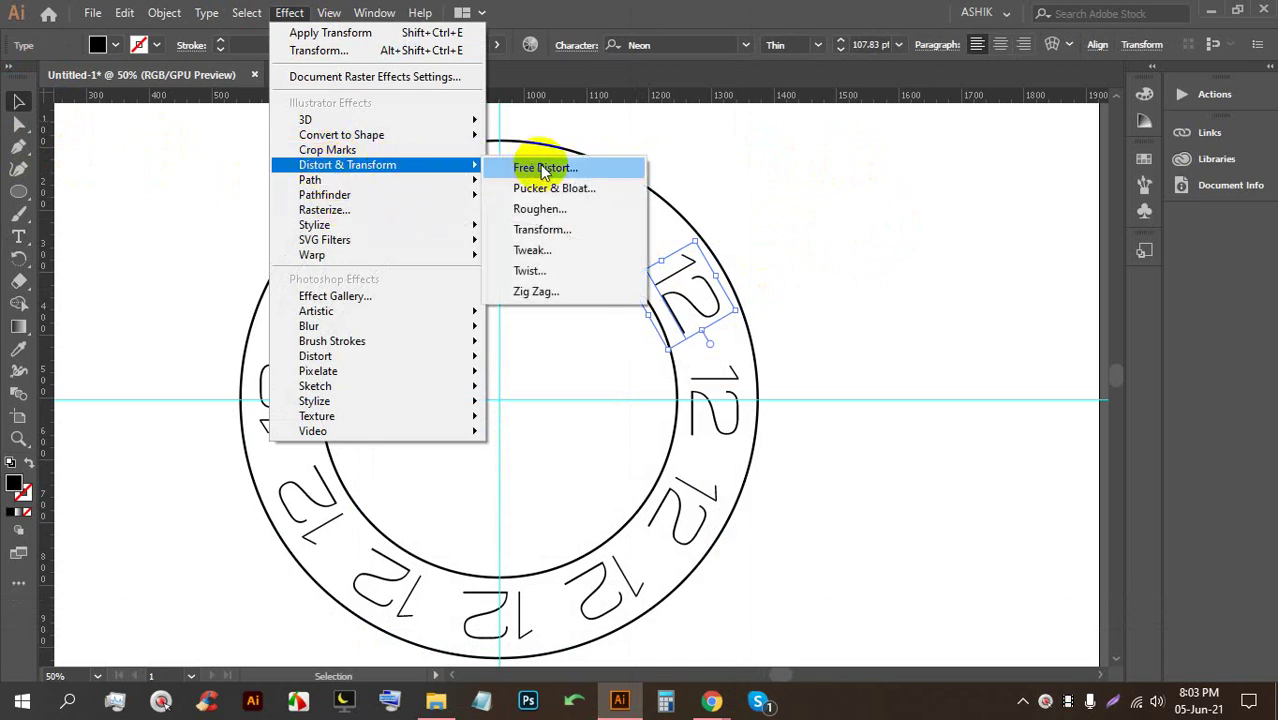
pyautogui.click(578, 230)
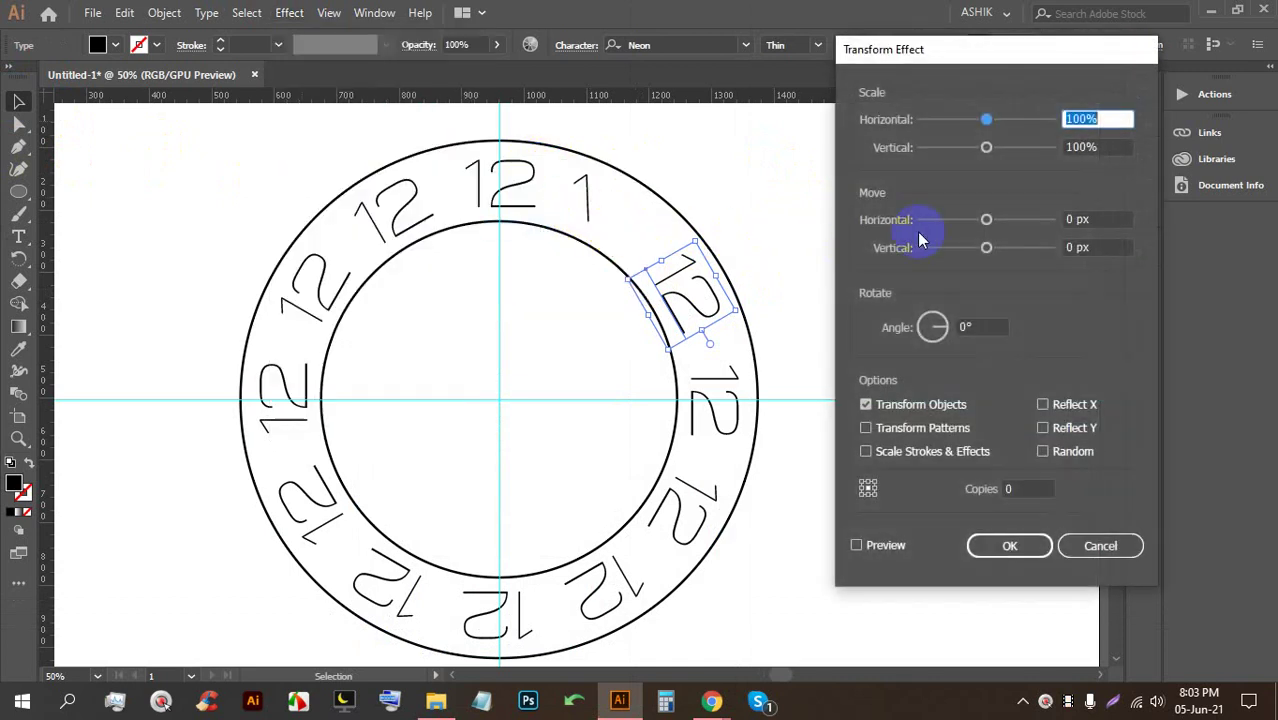
pyautogui.click(868, 546)
# Set the effect's rotation angle to 62° and apply it to the "12" at the two o'clock position
pyautogui.click(970, 327)
pyautogui.press('Up')
pyautogui.press('Up')
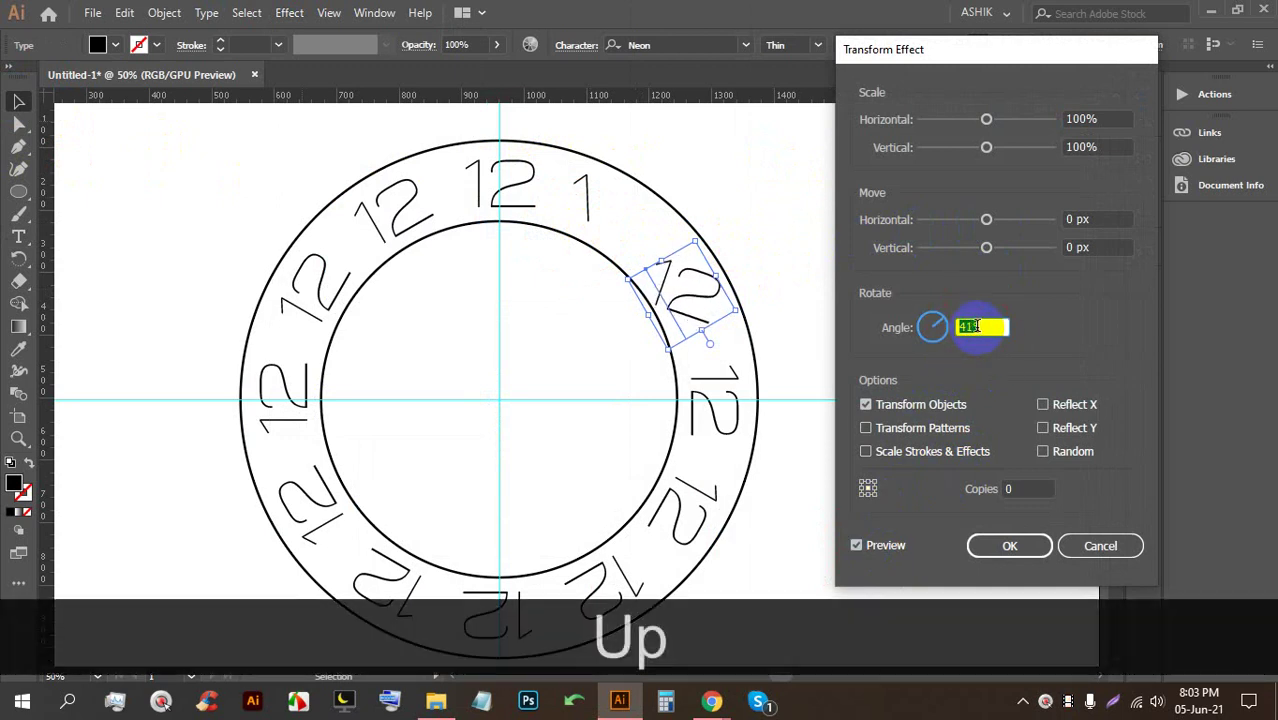
pyautogui.press('Up')
pyautogui.press('Up')
pyautogui.press('Up')
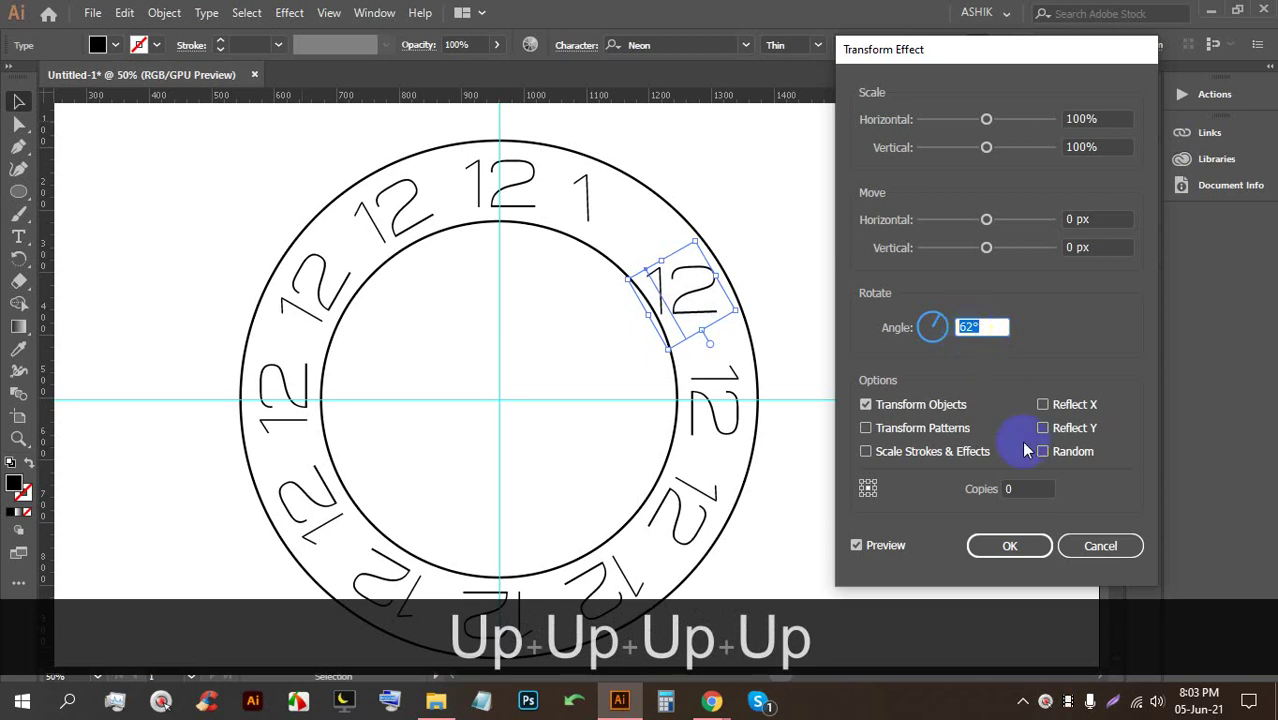
pyautogui.click(1011, 545)
# Replace the straightened "12" at the two o'clock position with a "2"
pyautogui.doubleClick(681, 297)
pyautogui.doubleClick(681, 297)
pyautogui.write('2')
pyautogui.click(18, 100)
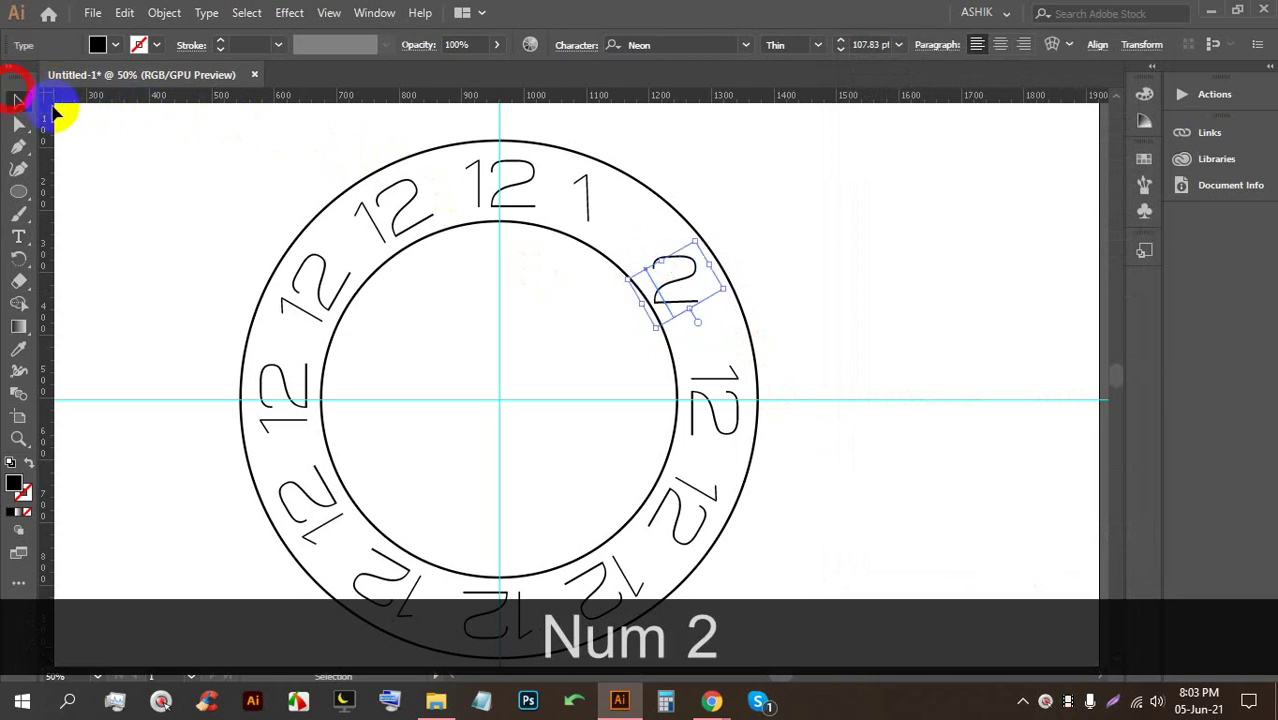
# Nudge the "1" slightly to the right and down within the ring between the two circles
pyautogui.click(583, 185)
pyautogui.press('Down')
pyautogui.press('Down')
pyautogui.press('Right')
pyautogui.press('Right')
pyautogui.press('Right')
pyautogui.press('Right')
pyautogui.press('Down')
pyautogui.press('Down')
pyautogui.press('Right')
pyautogui.press('Right')
pyautogui.press('Right')
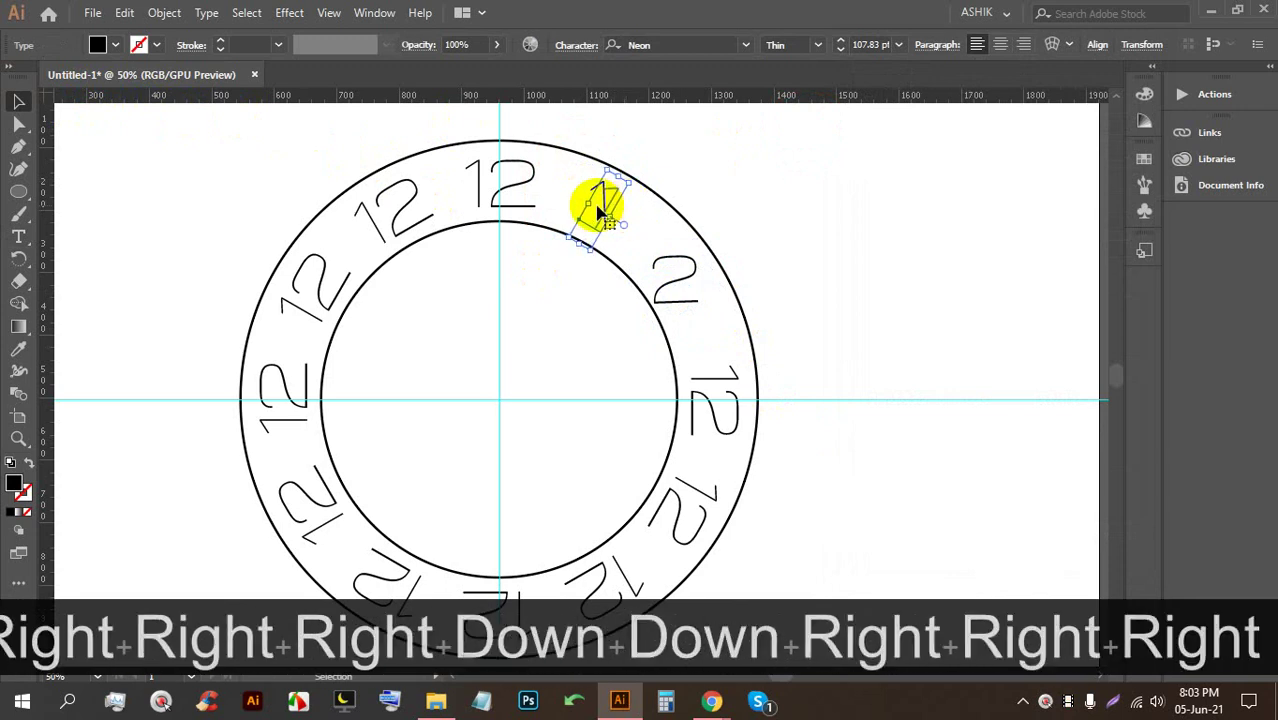
# Rotate the "12"s at the three o'clock and four o'clock positions until both stand upright
pyautogui.click(707, 377)
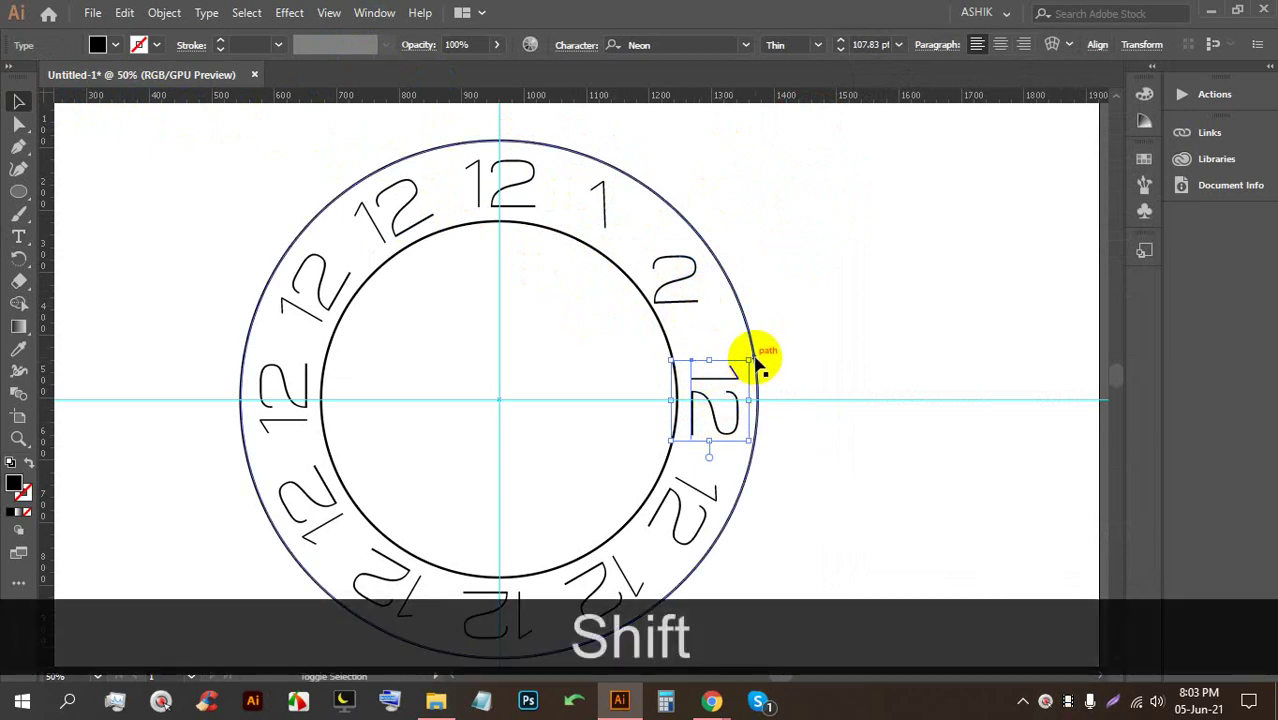
pyautogui.moveTo(755, 350); pyautogui.dragTo(637, 390)
pyautogui.scroll(-3, 637, 390)
pyautogui.click(684, 303)
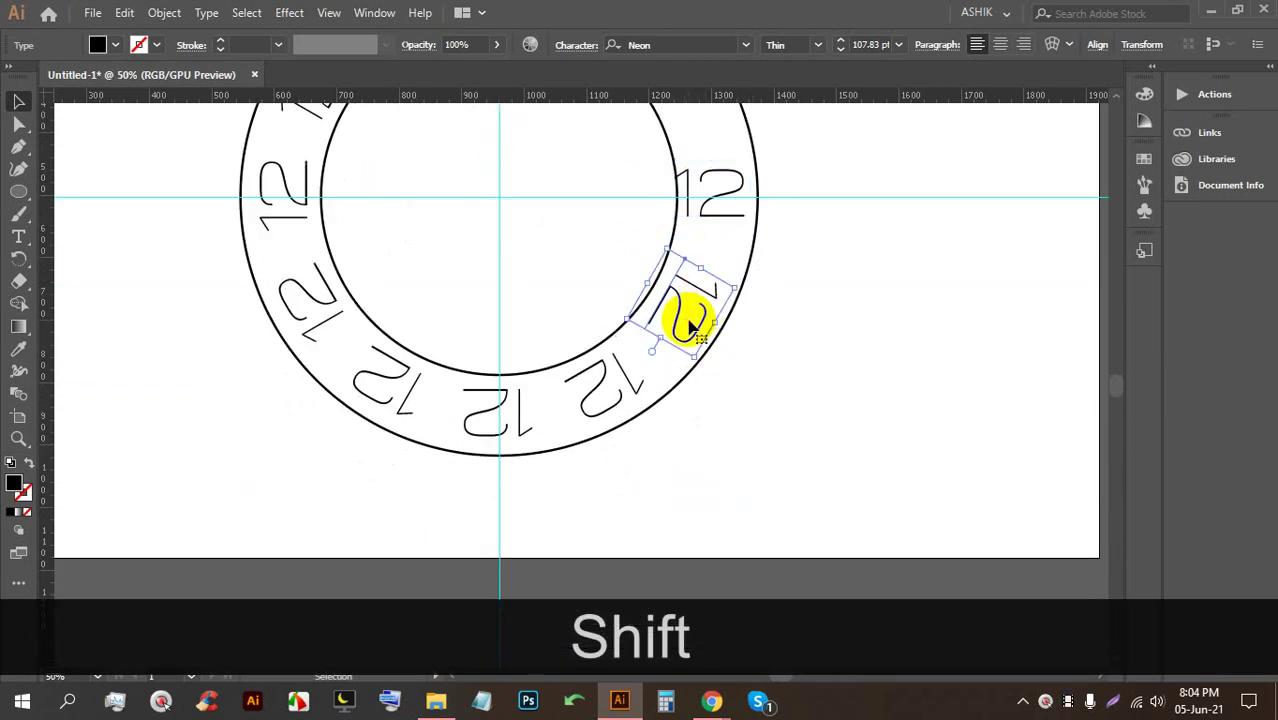
pyautogui.moveTo(741, 287); pyautogui.dragTo(684, 265)
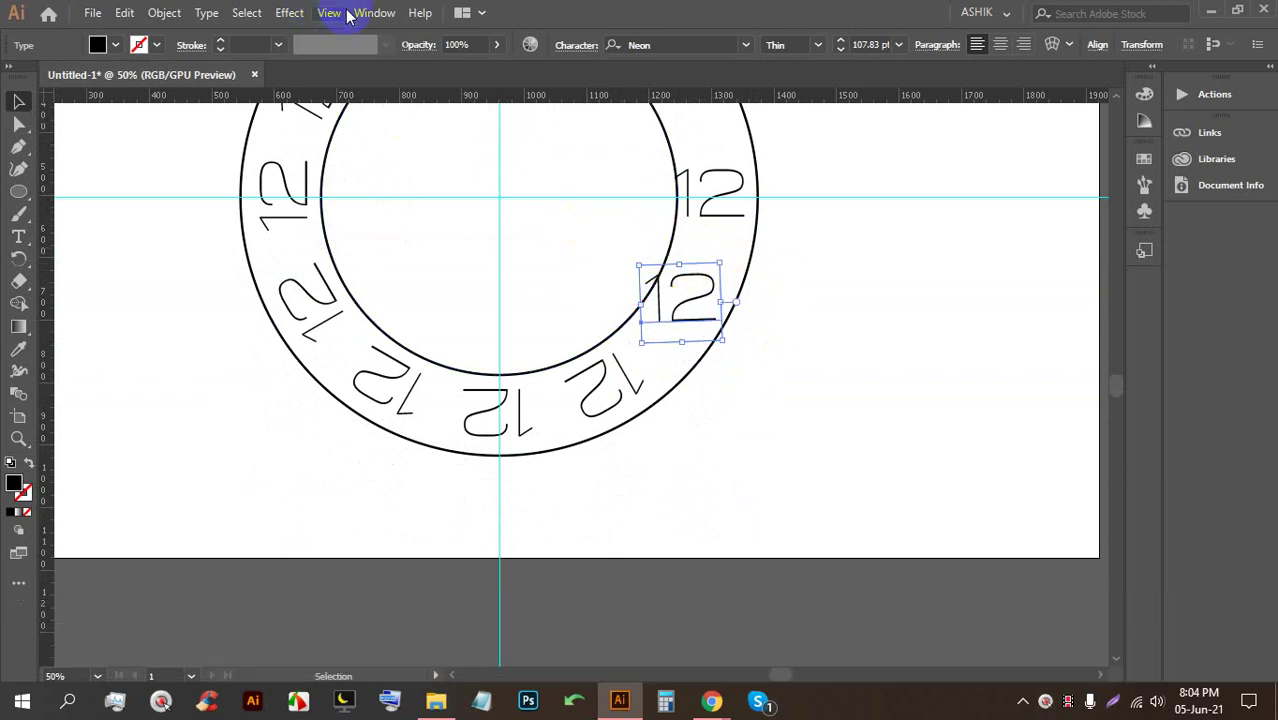
pyautogui.click(283, 17)
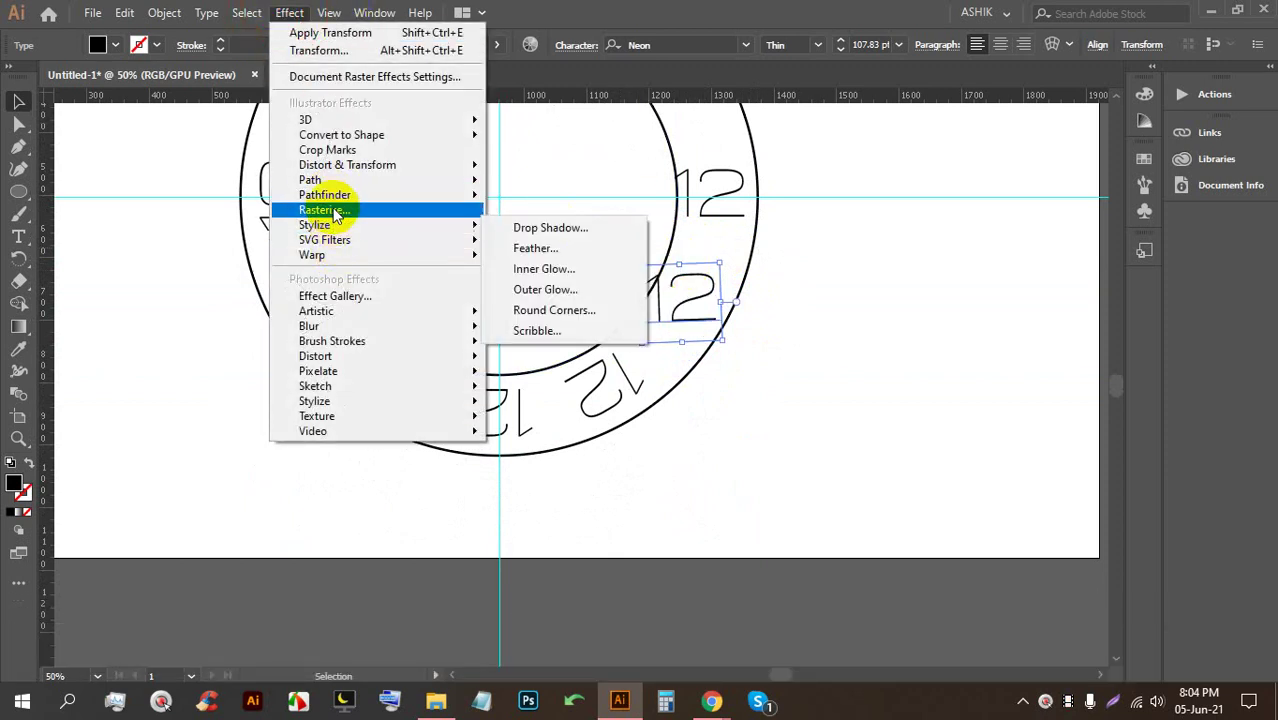
pyautogui.moveTo(340, 165)
pyautogui.click(540, 230)
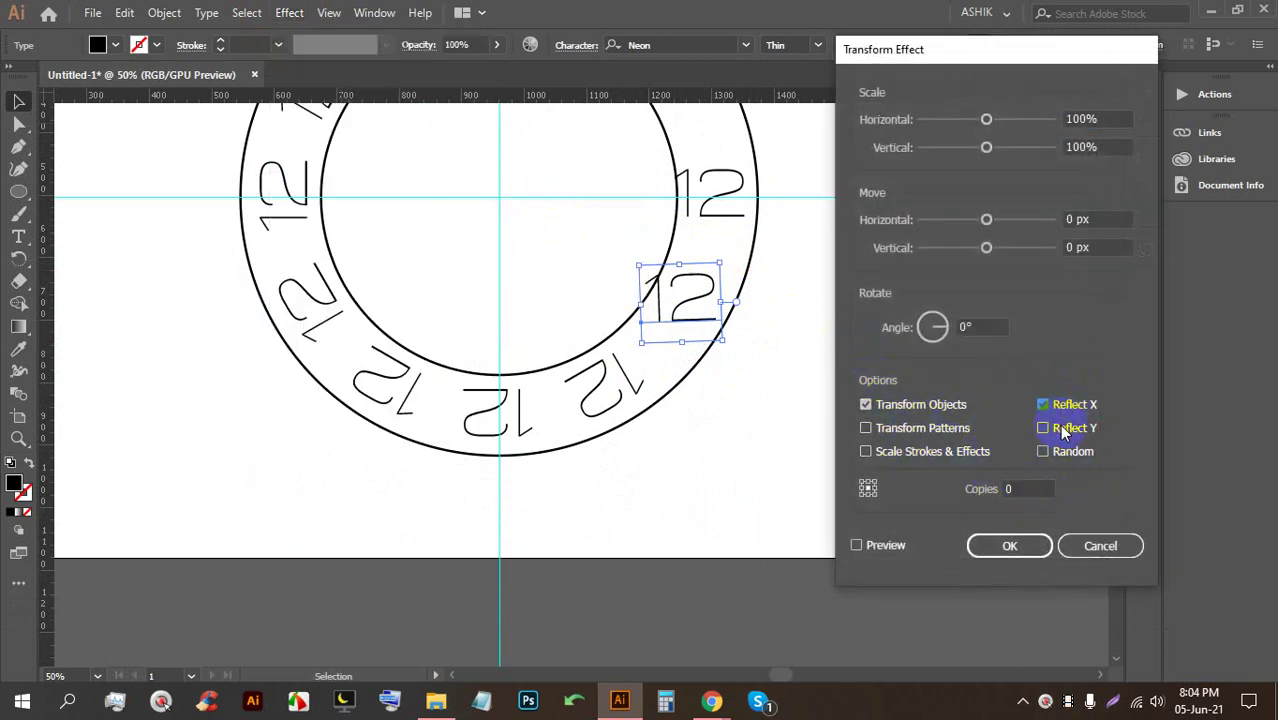
pyautogui.click(857, 545)
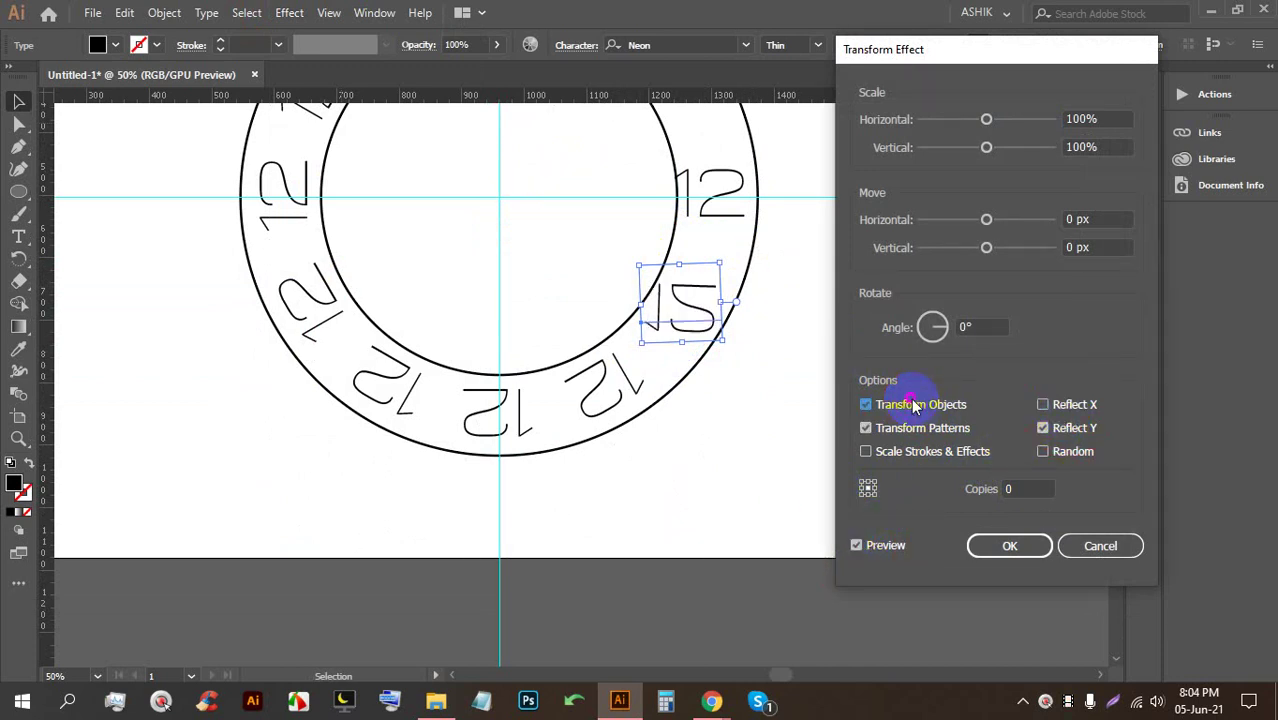
pyautogui.click(871, 431)
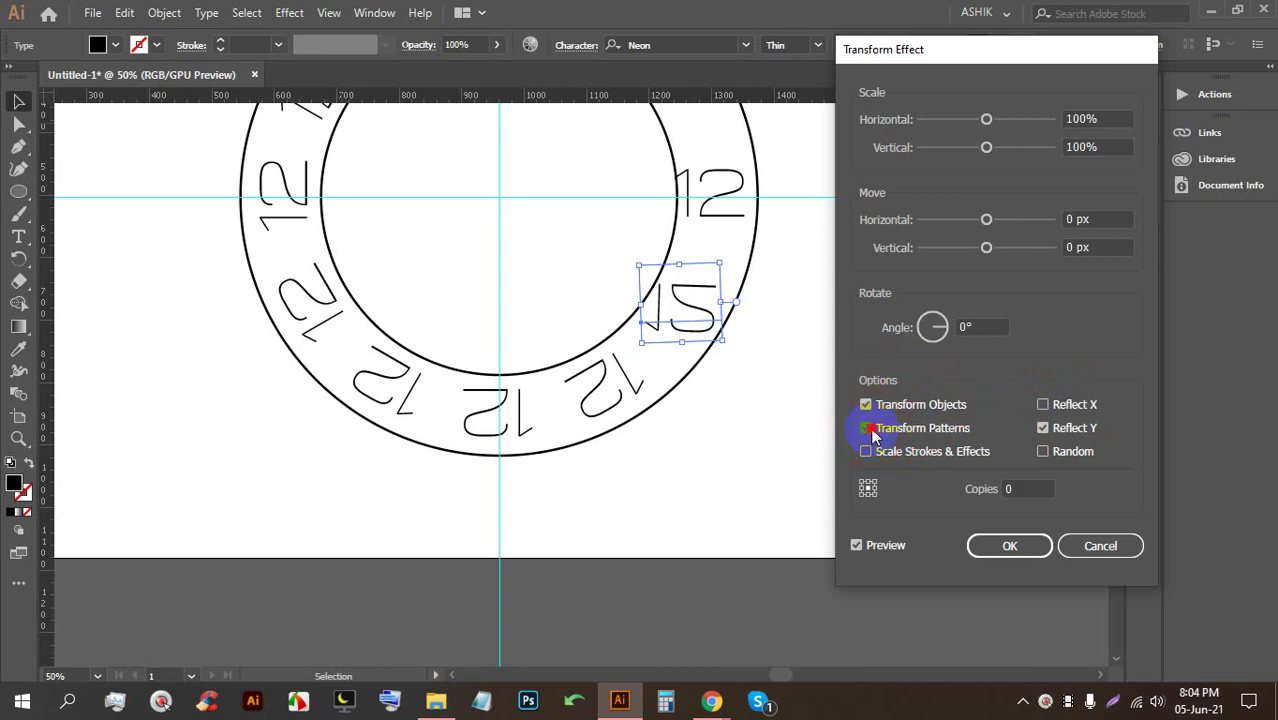
pyautogui.click(868, 404)
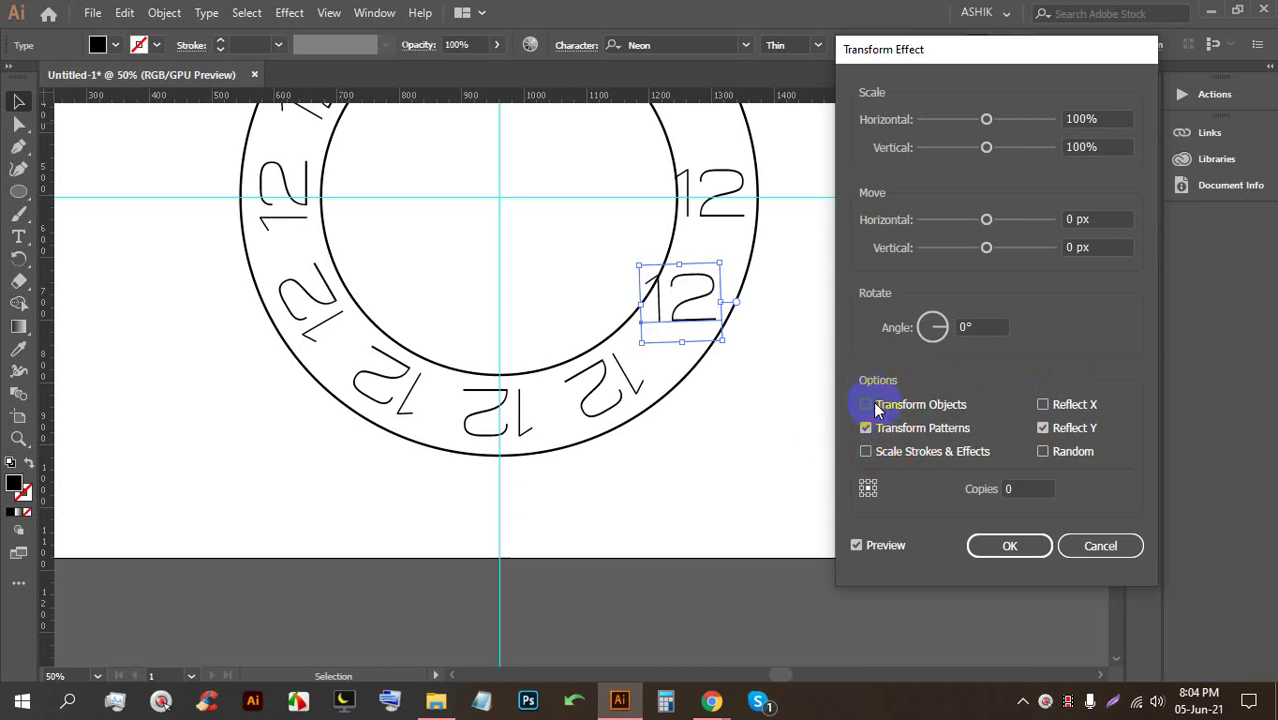
pyautogui.click(1099, 548)
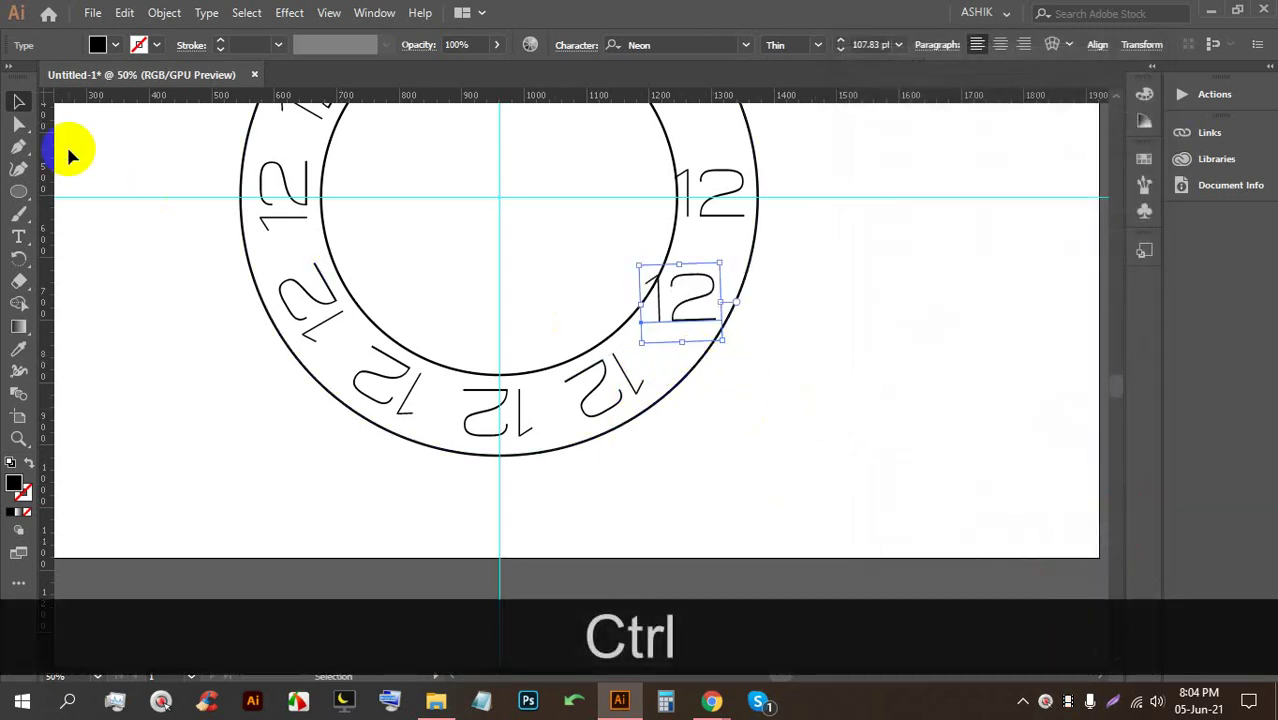
# Replace the "12" at the four o'clock position with a "5" and move it slightly outward into the ring
pyautogui.doubleClick(696, 295)
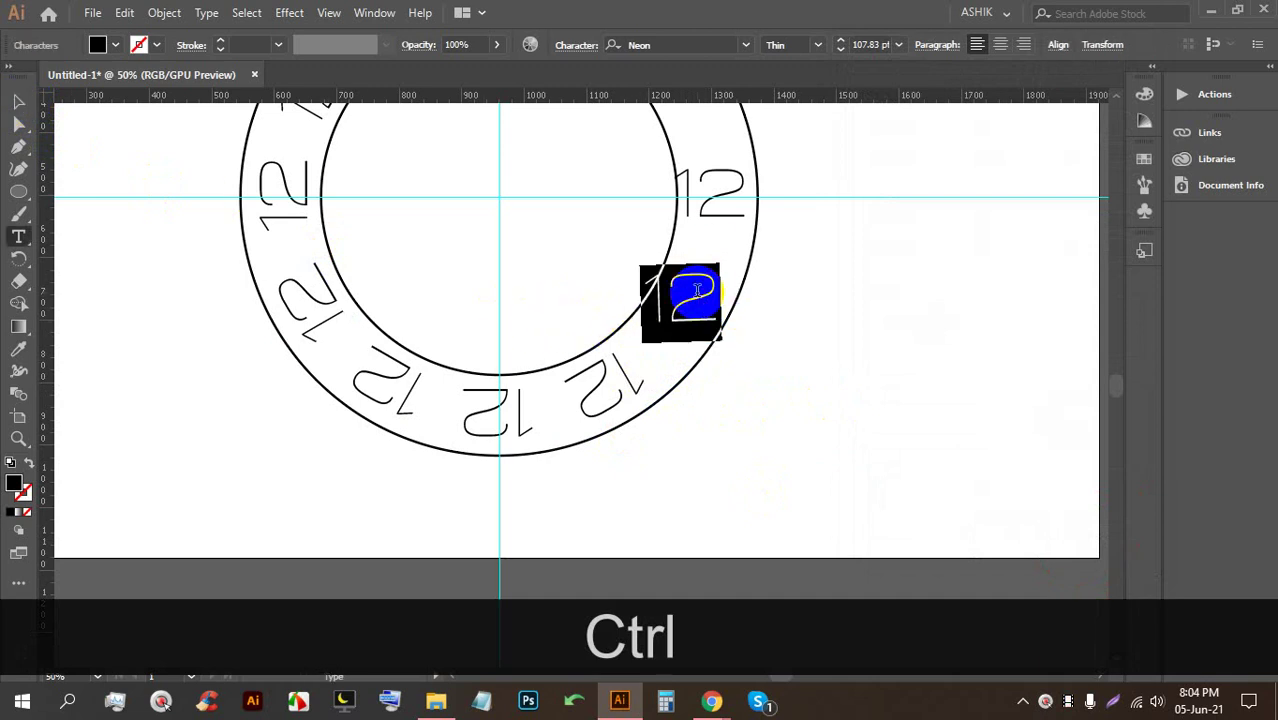
pyautogui.write('5')
pyautogui.click(18, 101)
pyautogui.moveTo(658, 289); pyautogui.dragTo(675, 293)
# Select the inner and outer circles together and lock them
pyautogui.scroll(3, 684, 297)
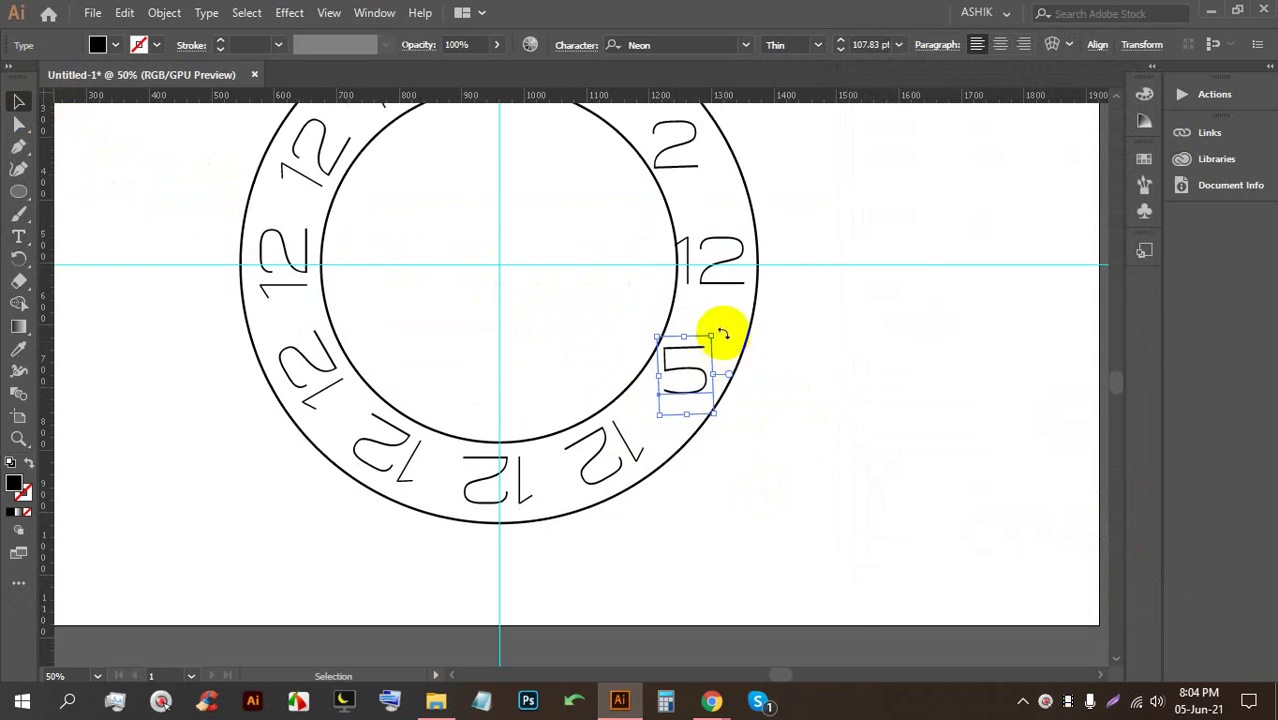
pyautogui.scroll(-1, 792, 389)
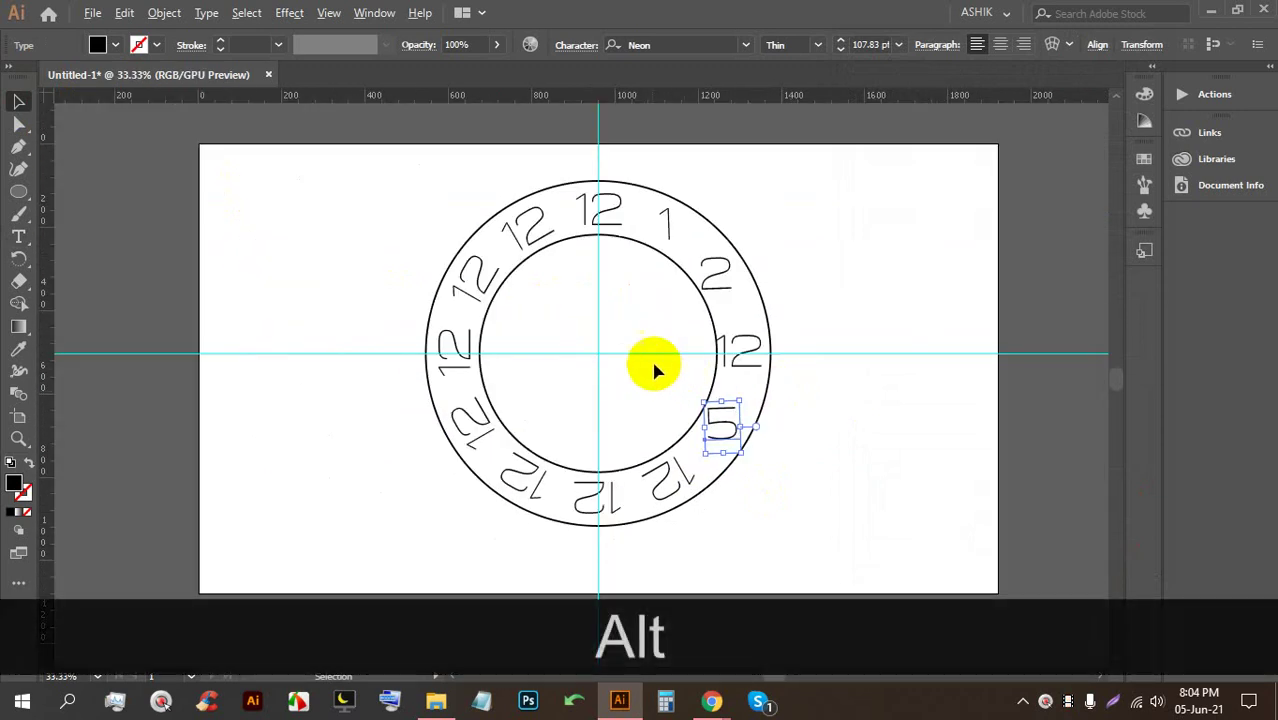
pyautogui.scroll(2, 652, 406)
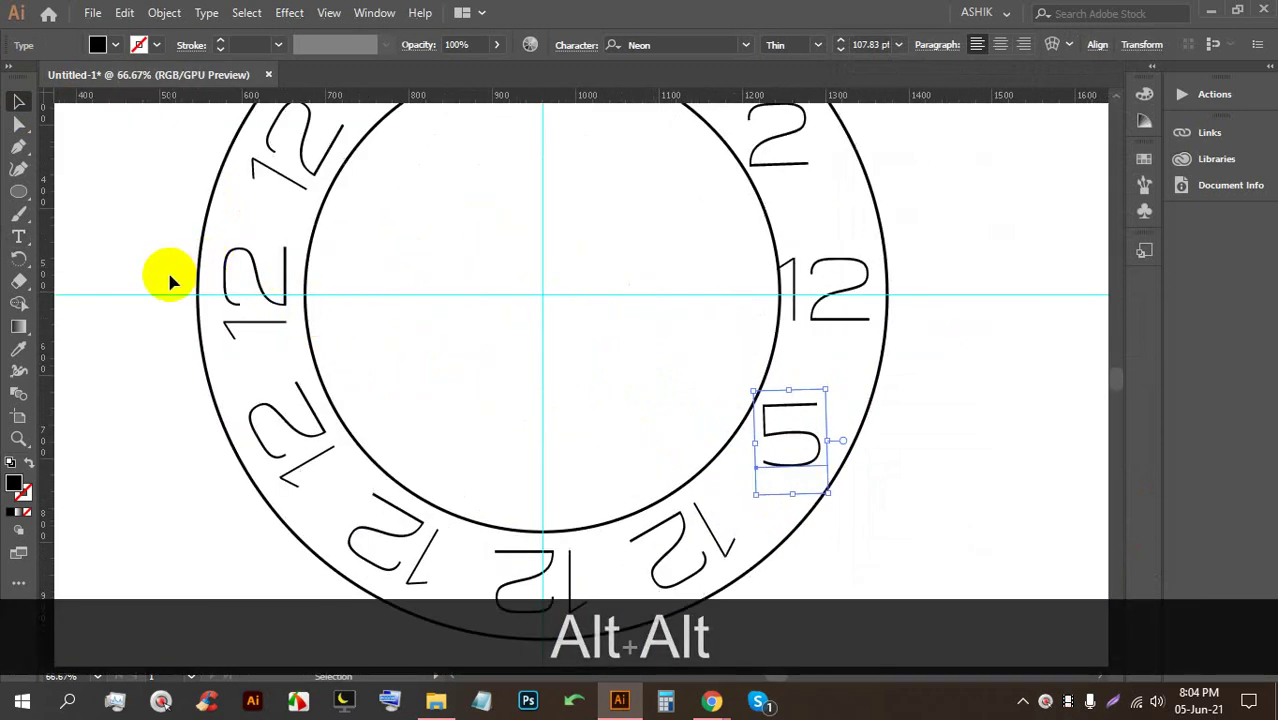
pyautogui.scroll(2, 200, 285)
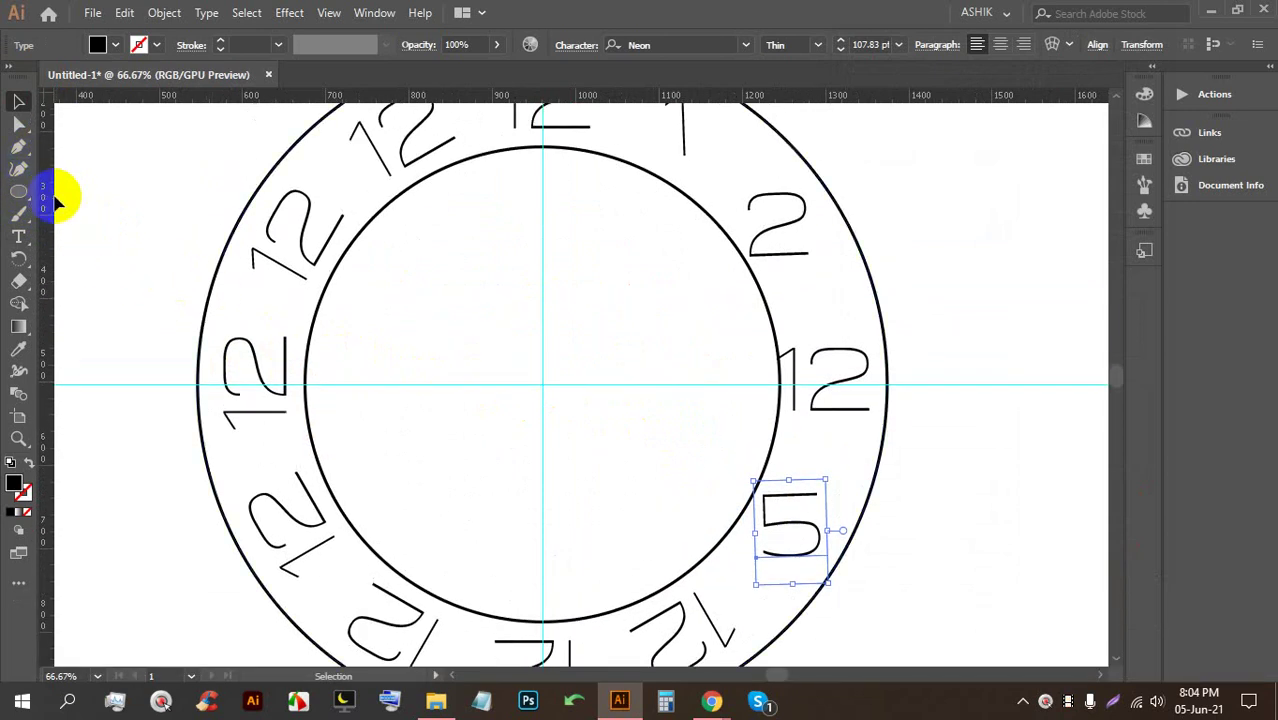
pyautogui.scroll(-2, 385, 258)
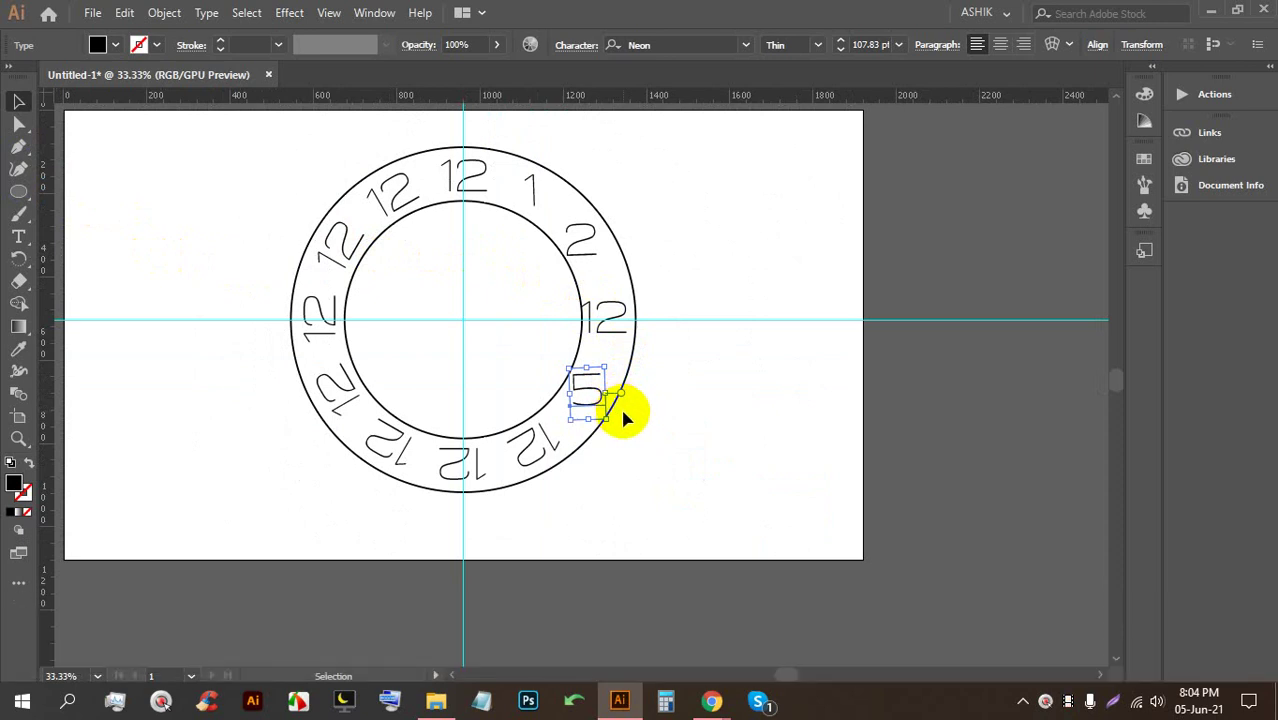
pyautogui.press('alt')
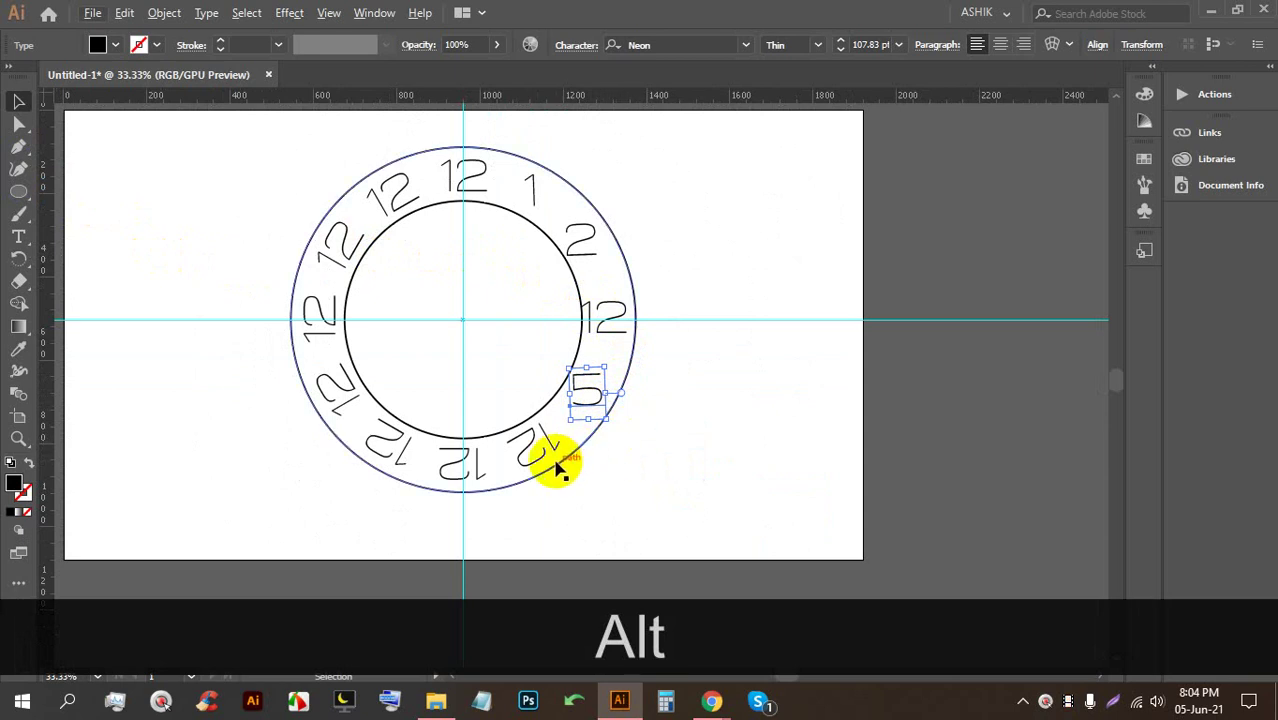
pyautogui.click(553, 392)
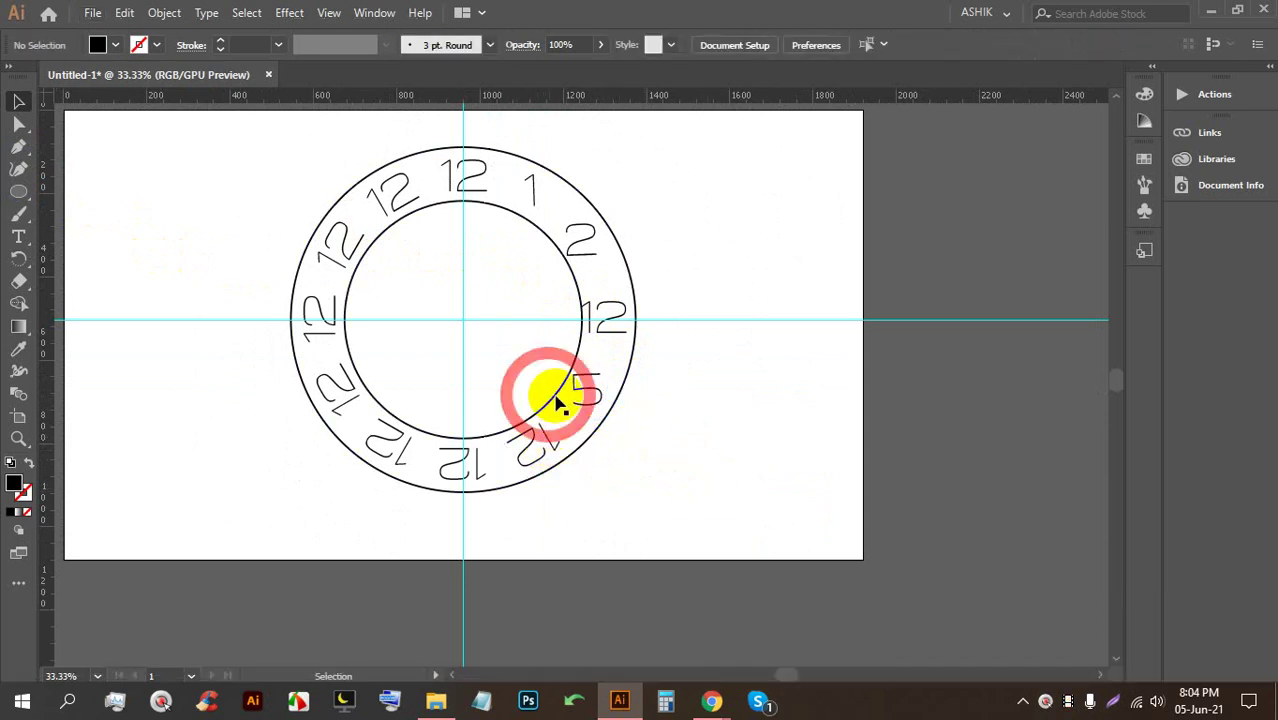
pyautogui.press('shift')
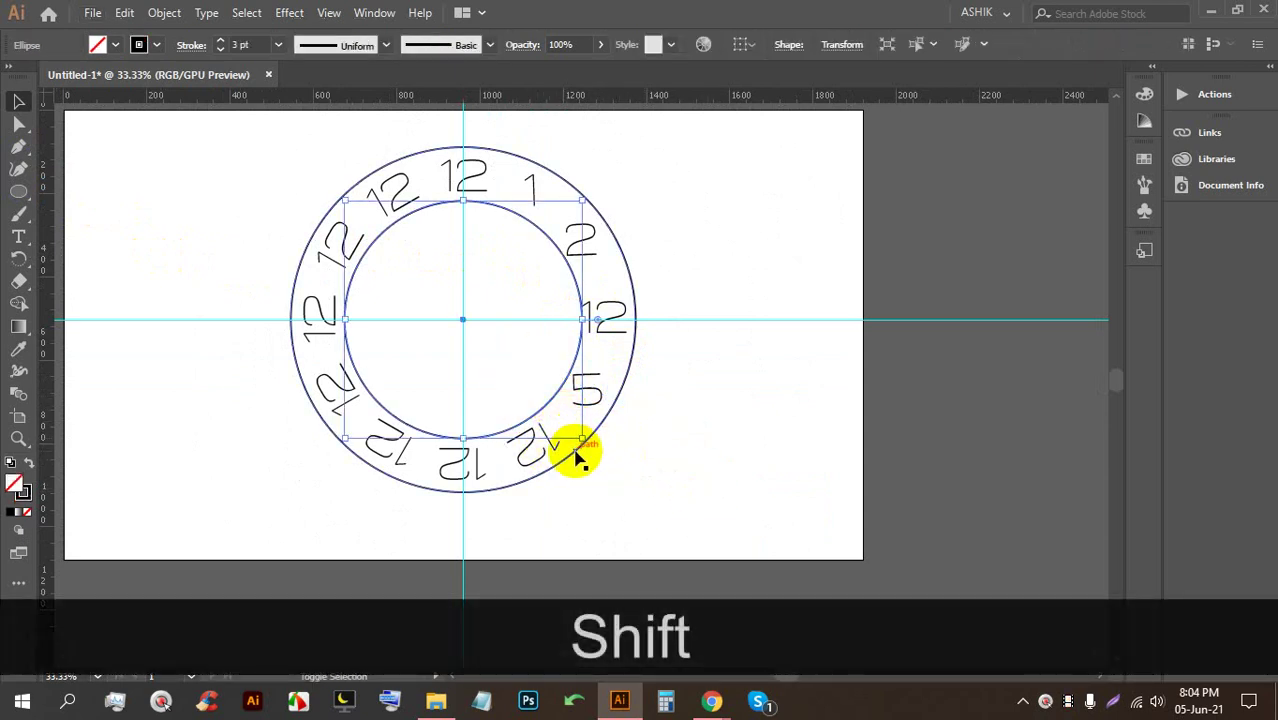
pyautogui.keyDown('shift'); pyautogui.click(577, 455); pyautogui.keyUp('shift')
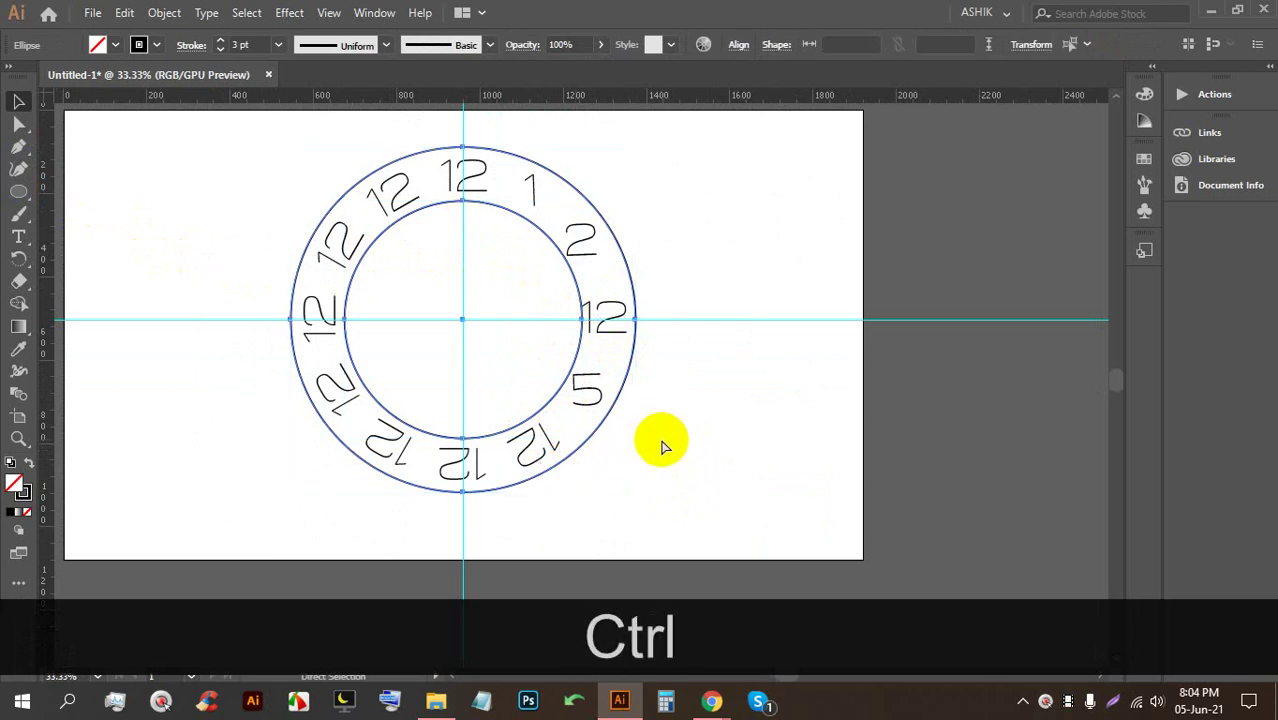
pyautogui.hotkey('ctrl', '2')
# Select the horizontal and vertical guides crossing at the circles' centre and lock them
pyautogui.moveTo(679, 446)
pyautogui.mouseDown()
pyautogui.moveTo(345, 258)
pyautogui.moveTo(279, 163)
pyautogui.mouseUp()
pyautogui.click(772, 322)
pyautogui.moveTo(494, 343); pyautogui.dragTo(436, 287)
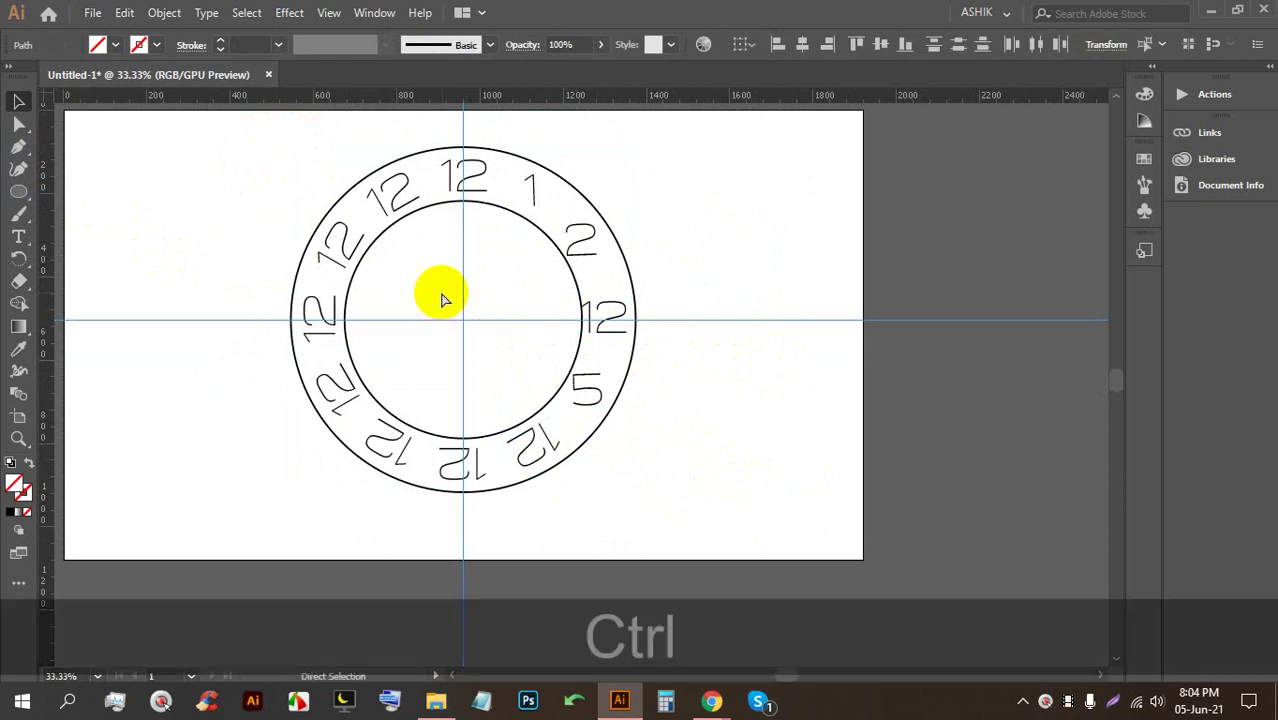
pyautogui.hotkey('ctrl', '2')
pyautogui.moveTo(643, 464); pyautogui.dragTo(268, 158)
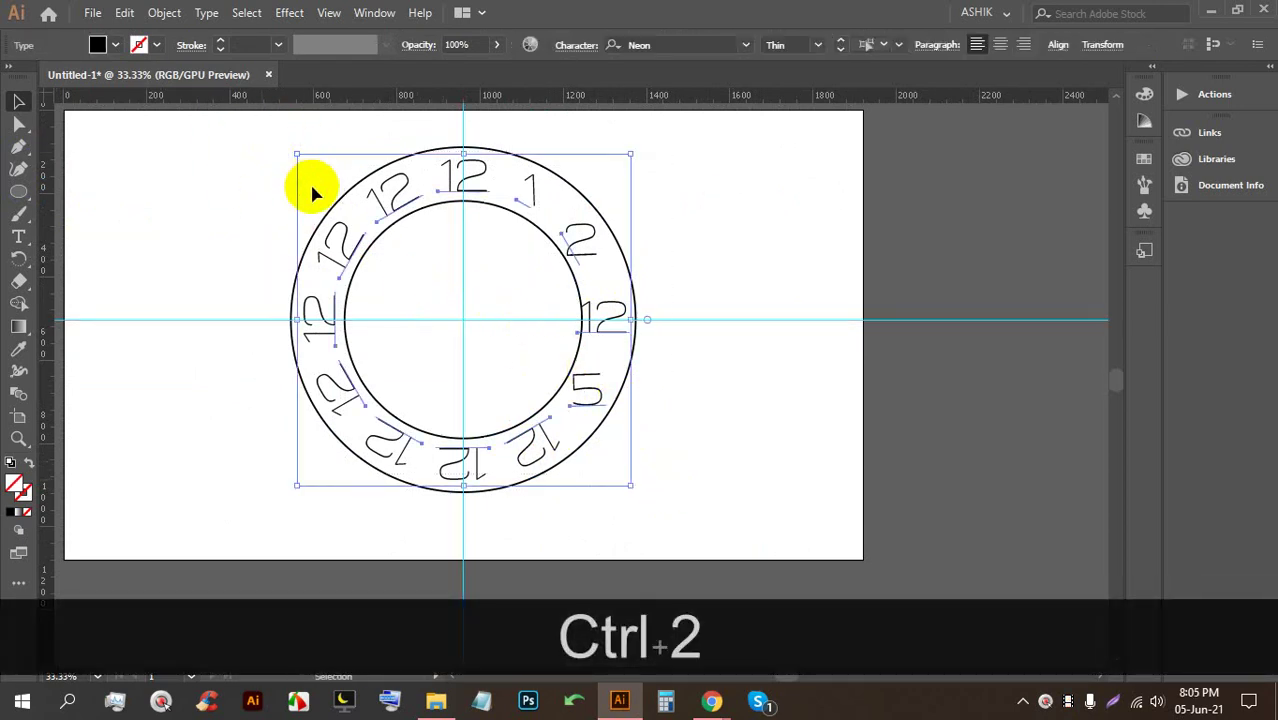
pyautogui.click(289, 13)
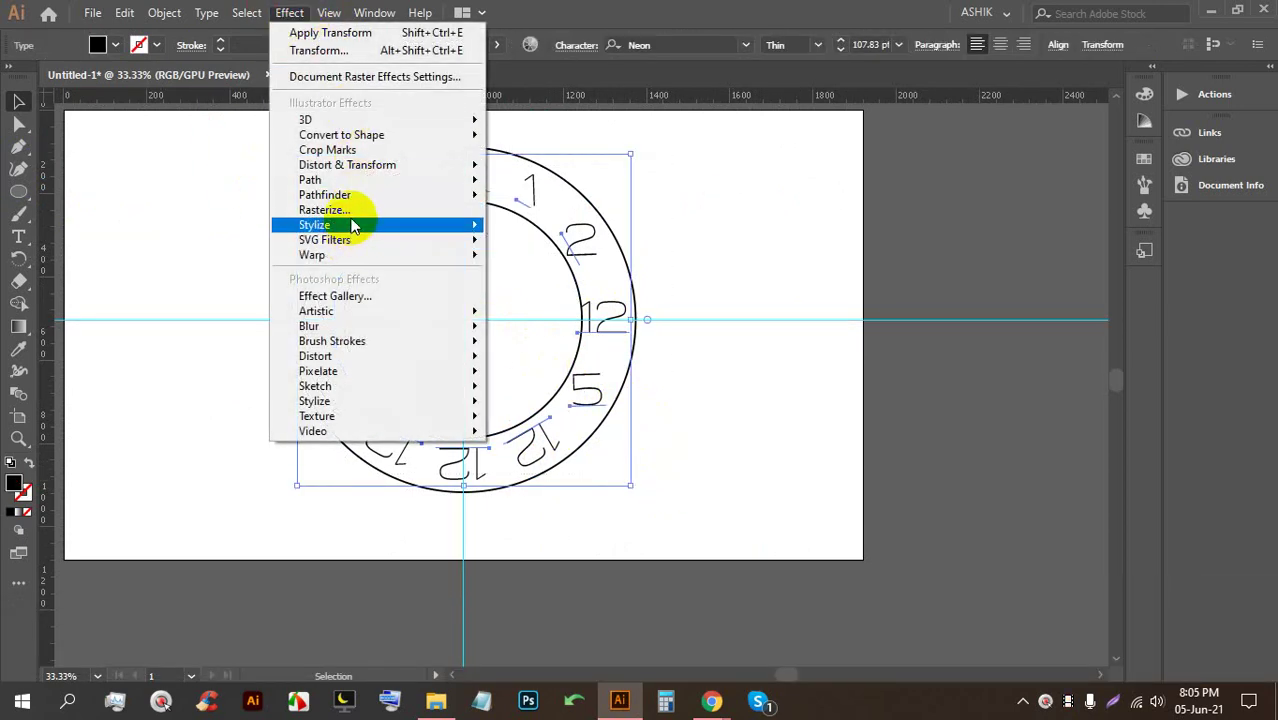
pyautogui.moveTo(342, 165)
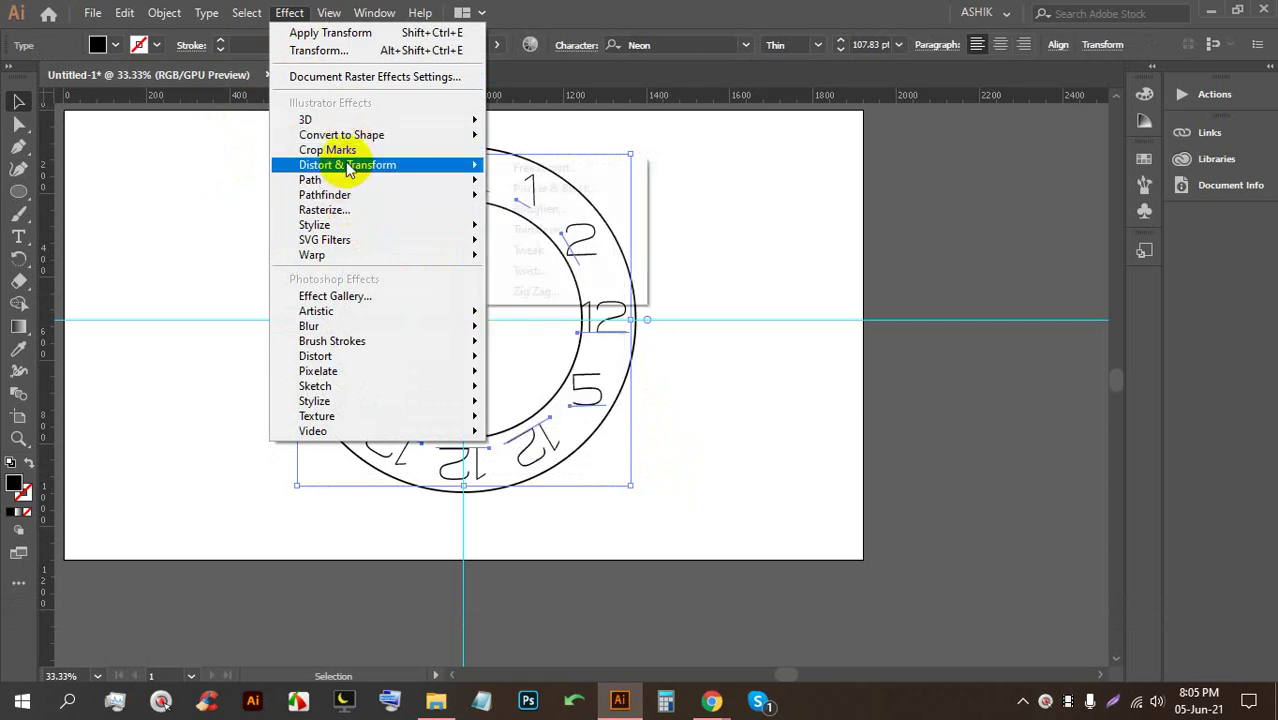
pyautogui.click(550, 230)
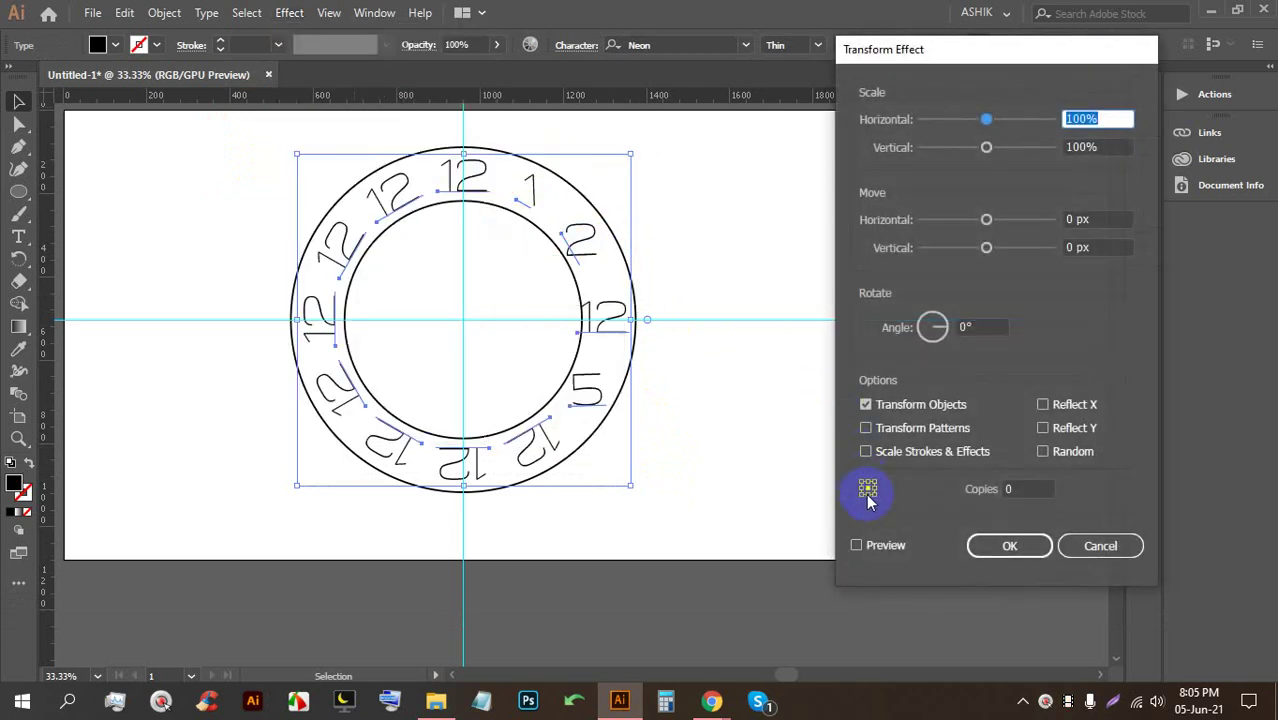
pyautogui.click(970, 327)
pyautogui.press('Up')
pyautogui.press('Up')
pyautogui.press('Up')
pyautogui.press('Up')
pyautogui.press('Up')
pyautogui.press('Up')
pyautogui.press('Up')
pyautogui.press('Up')
pyautogui.press('Up')
pyautogui.press('Up')
pyautogui.press('Up')
pyautogui.press('Up')
pyautogui.press('Up')
pyautogui.press('Up')
pyautogui.press('Up')
pyautogui.press('Up')
pyautogui.press('Up')
pyautogui.press('Up')
pyautogui.press('Up')
pyautogui.press('Up')
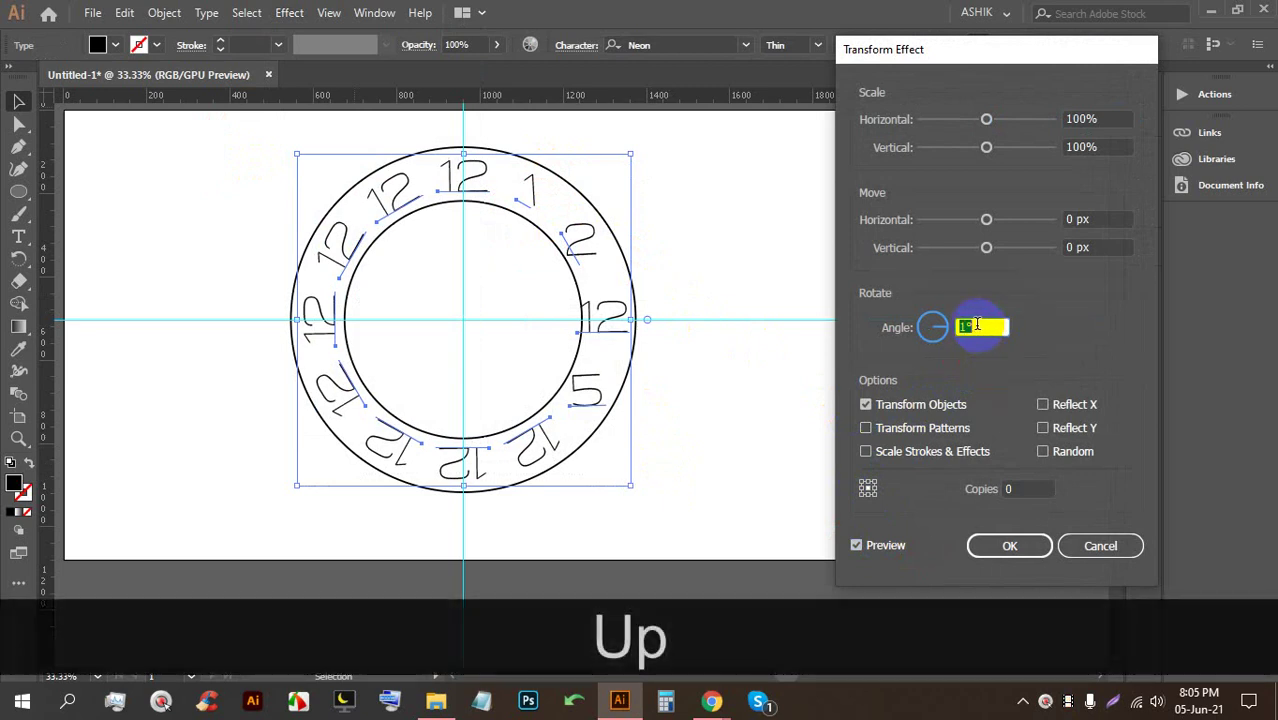
pyautogui.press('Down')
pyautogui.press('Right')
pyautogui.press('Down')
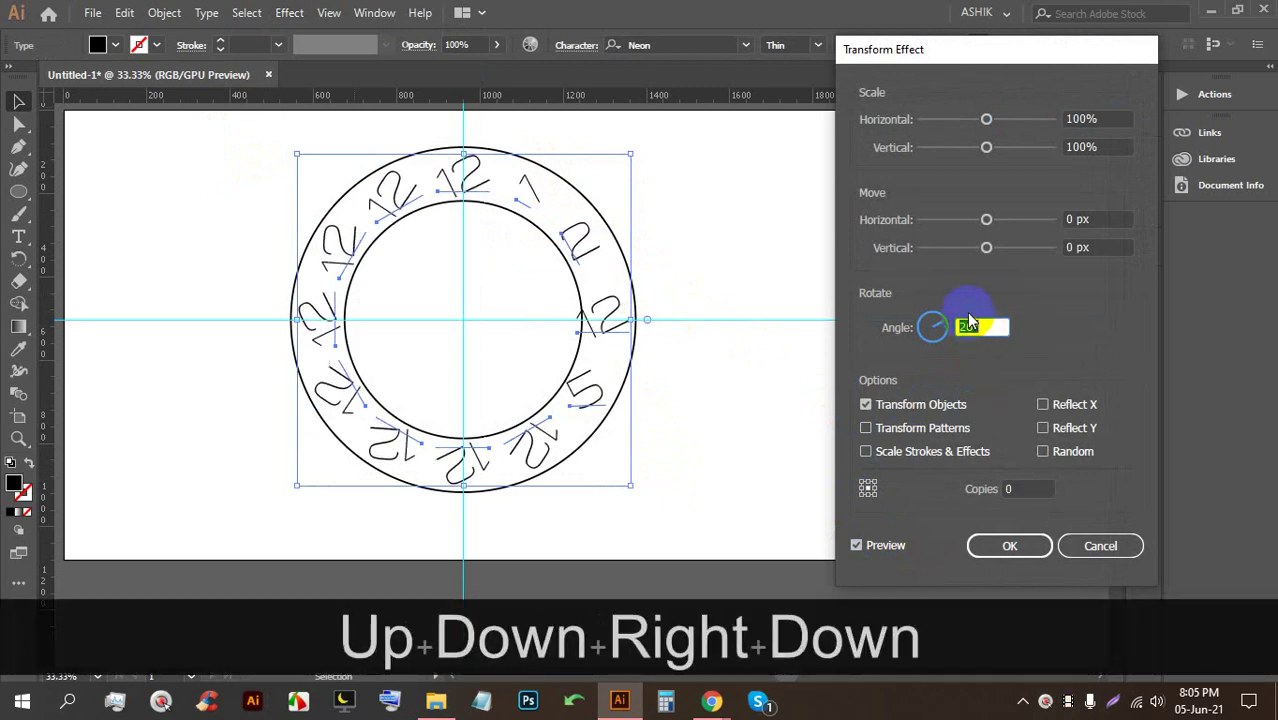
pyautogui.press('Down')
pyautogui.press('Down')
pyautogui.press('Down')
pyautogui.press('Down')
pyautogui.press('Down')
pyautogui.press('Down')
pyautogui.press('Down')
pyautogui.press('Down')
pyautogui.press('Down')
pyautogui.press('Down')
pyautogui.press('Down')
pyautogui.press('Down')
pyautogui.press('Down')
pyautogui.press('Down')
pyautogui.press('Down')
pyautogui.press('Down')
pyautogui.press('Down')
pyautogui.press('Down')
pyautogui.press('Down')
pyautogui.press('Down')
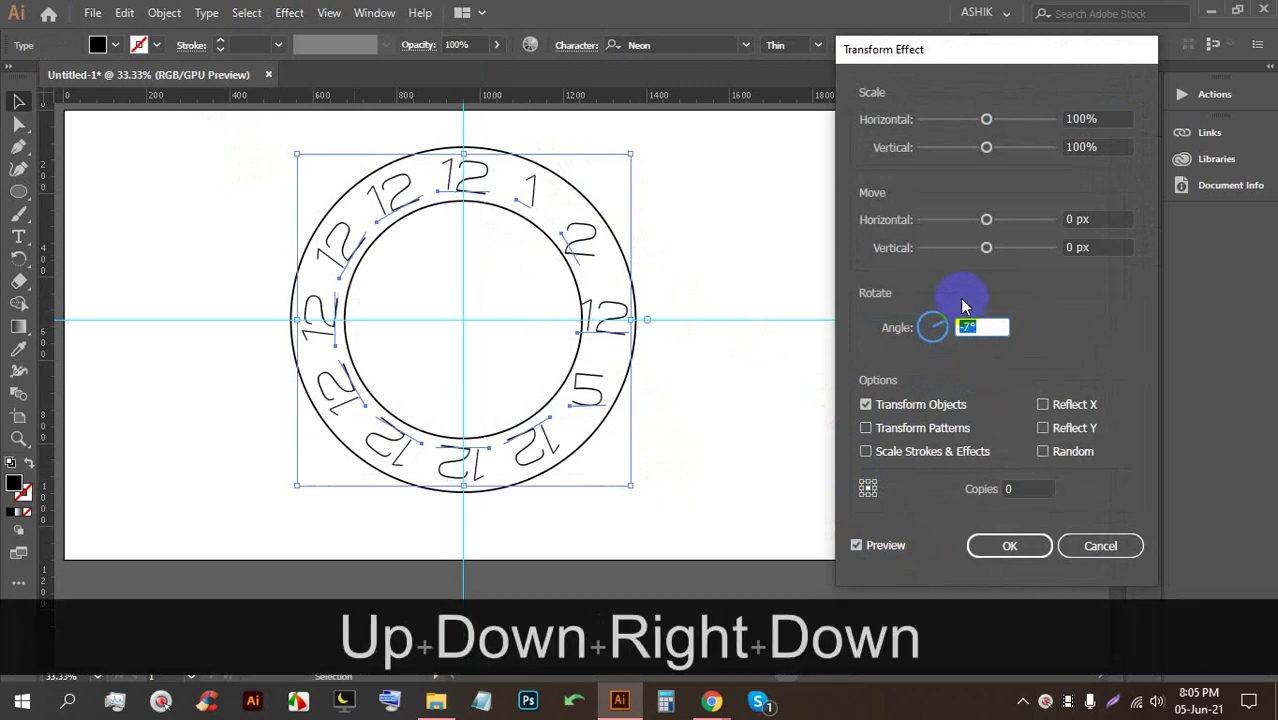
pyautogui.press('Down')
pyautogui.press('Down')
pyautogui.press('Down')
pyautogui.press('Down')
pyautogui.press('Down')
pyautogui.press('Down')
pyautogui.press('Down')
pyautogui.press('Down')
pyautogui.press('Down')
pyautogui.press('Down')
pyautogui.press('Down')
pyautogui.press('Down')
pyautogui.press('Down')
pyautogui.press('Down')
pyautogui.press('Down')
pyautogui.press('Down')
pyautogui.press('Down')
pyautogui.press('Down')
pyautogui.press('Down')
pyautogui.press('Down')
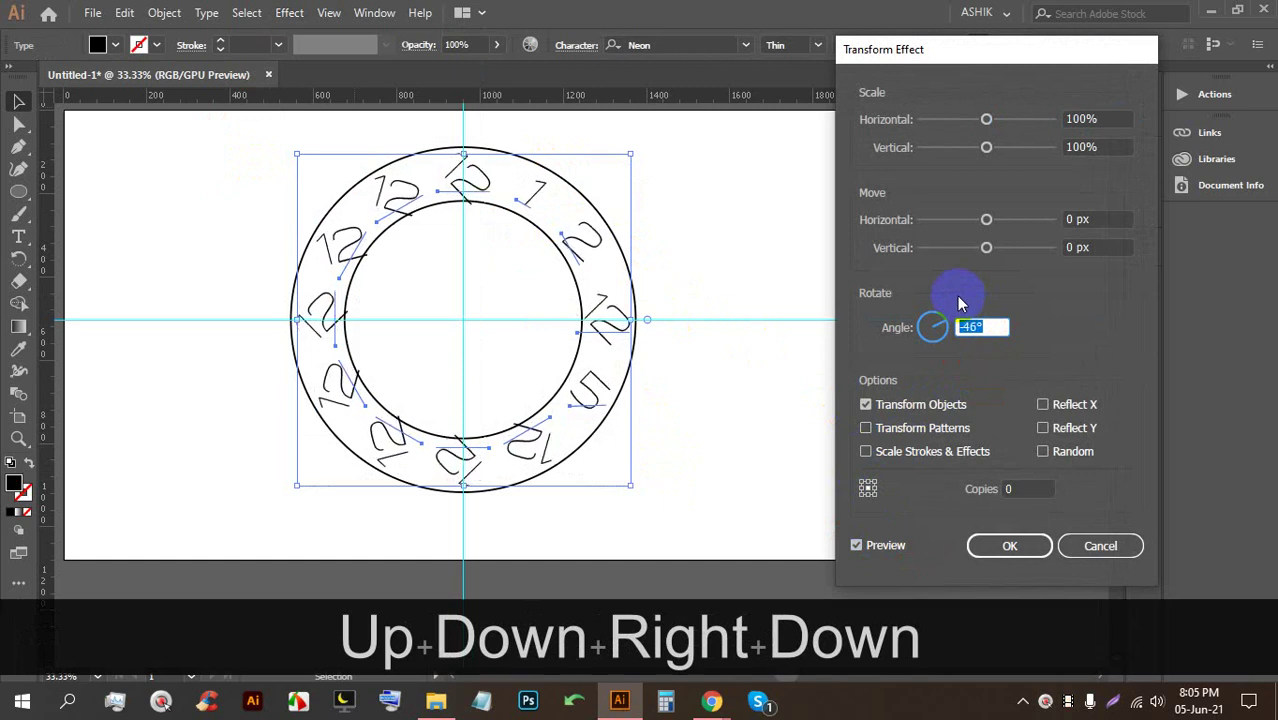
pyautogui.press('Down')
pyautogui.press('Down')
pyautogui.press('Down')
pyautogui.press('Down')
pyautogui.press('Down')
pyautogui.press('Down')
pyautogui.press('Down')
pyautogui.press('Down')
pyautogui.press('Down')
pyautogui.press('Down')
pyautogui.press('Down')
pyautogui.press('Down')
pyautogui.press('Down')
pyautogui.press('Down')
pyautogui.press('Down')
pyautogui.press('Down')
pyautogui.press('Down')
pyautogui.press('Down')
pyautogui.press('Down')
pyautogui.press('Down')
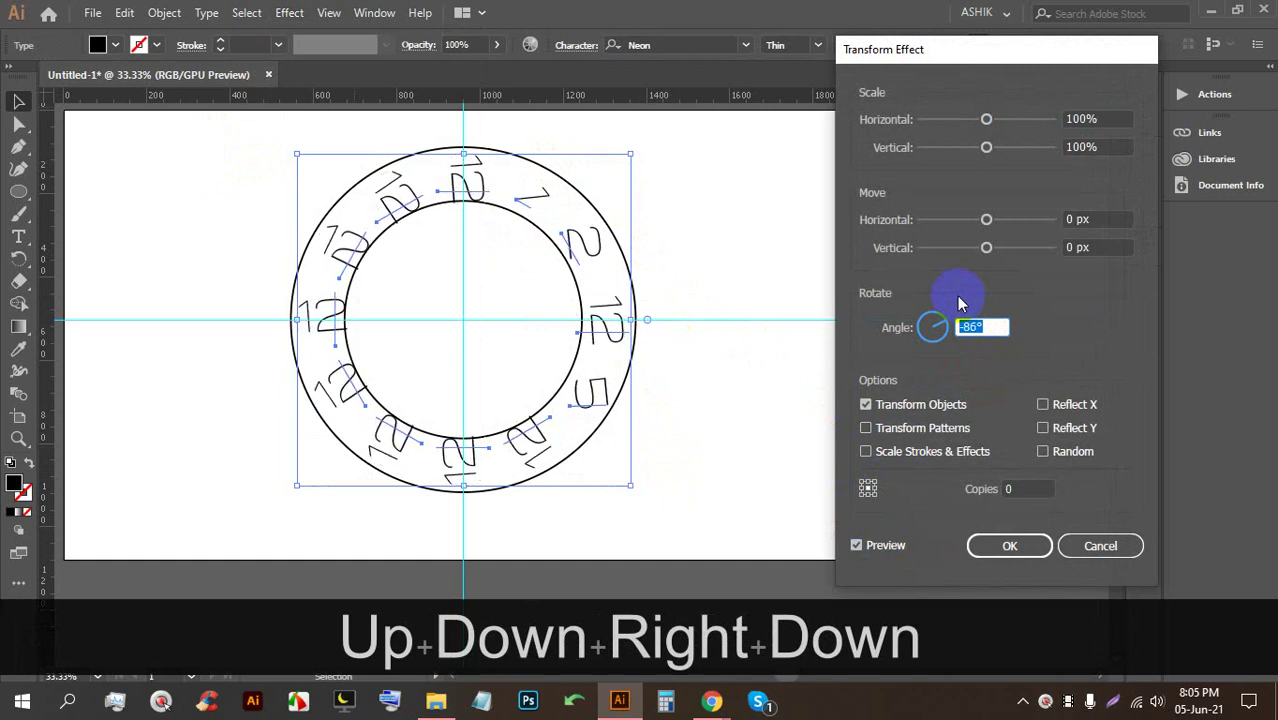
pyautogui.press('Down')
pyautogui.press('Down')
pyautogui.press('Down')
pyautogui.press('Down')
pyautogui.press('Down')
pyautogui.press('Down')
pyautogui.press('Down')
pyautogui.press('Down')
pyautogui.press('Down')
pyautogui.press('Down')
pyautogui.press('Down')
pyautogui.press('Down')
pyautogui.press('Down')
pyautogui.press('Down')
pyautogui.press('Down')
pyautogui.press('Down')
pyautogui.press('Down')
pyautogui.press('Down')
pyautogui.press('Down')
pyautogui.press('Down')
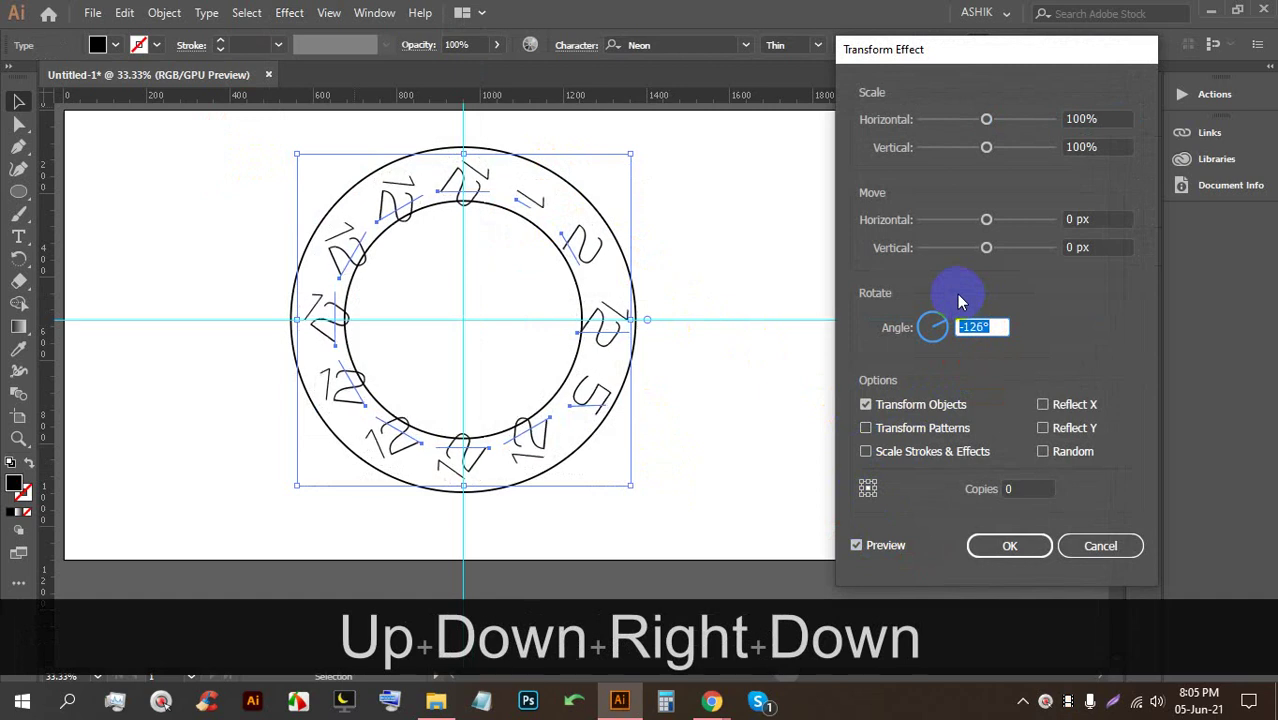
pyautogui.click(866, 404)
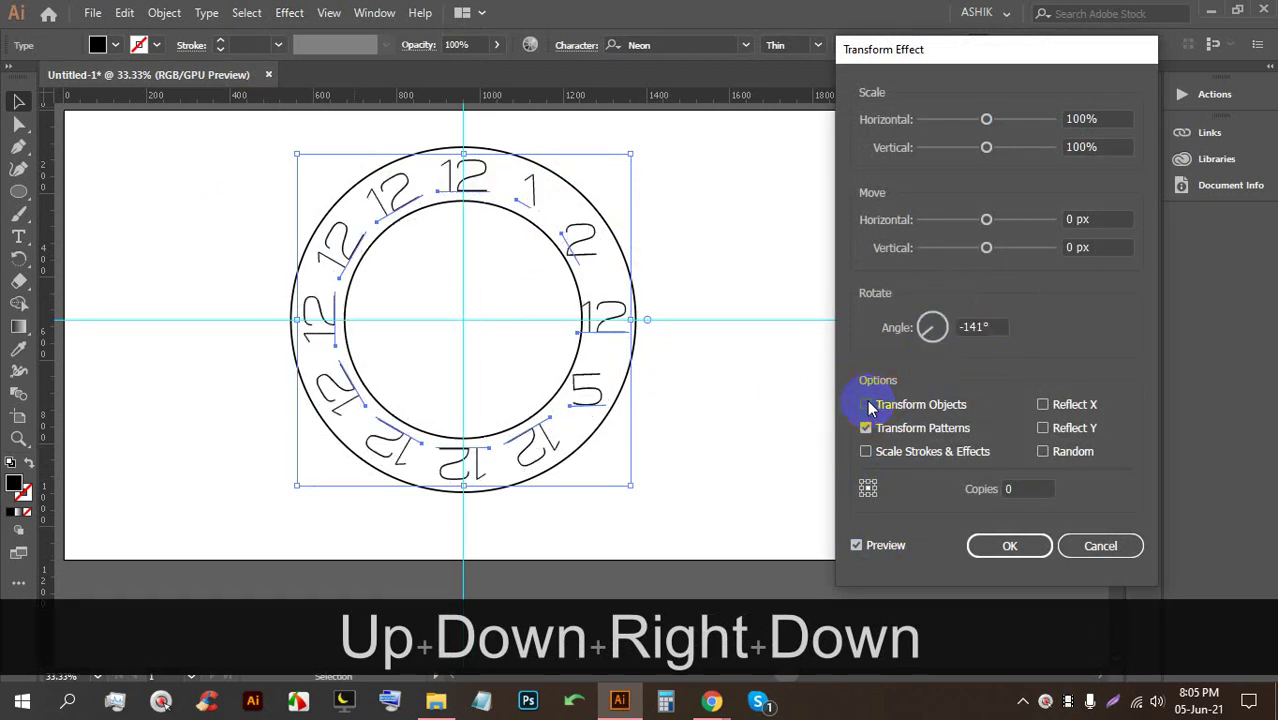
pyautogui.click(867, 400)
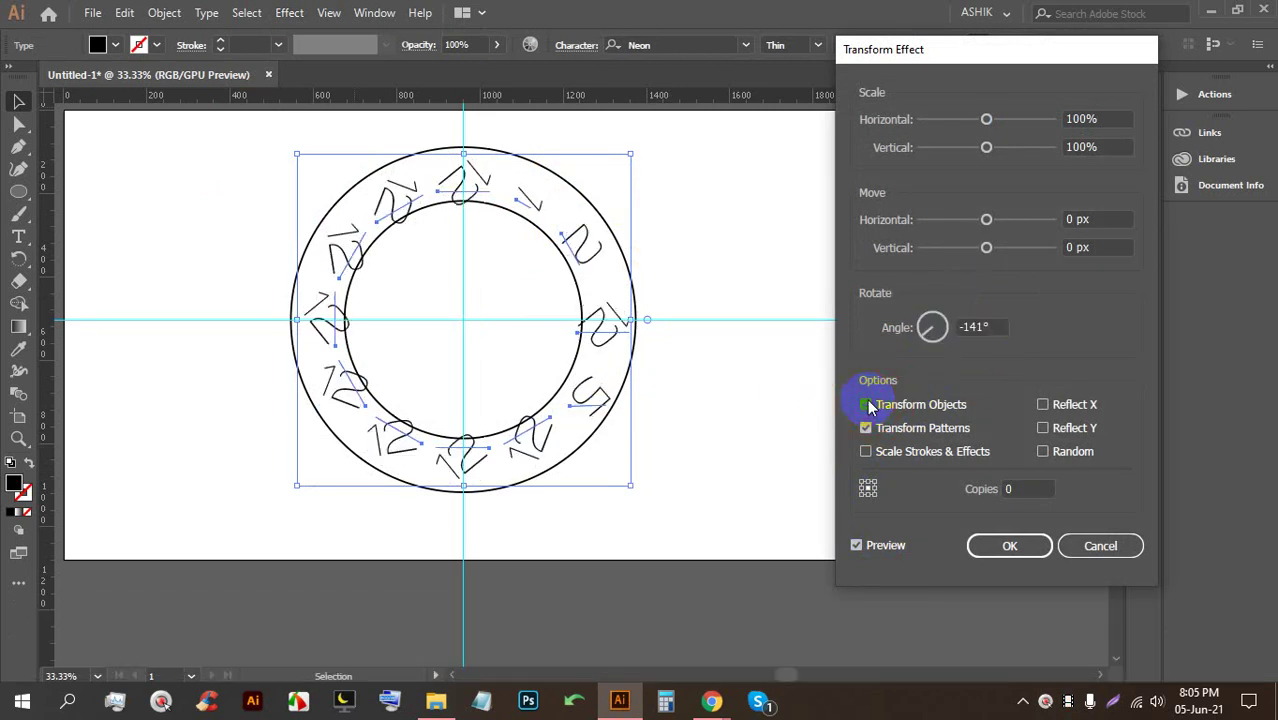
pyautogui.click(867, 400)
pyautogui.click(867, 428)
pyautogui.click(1042, 406)
pyautogui.click(1042, 406)
pyautogui.click(1043, 429)
pyautogui.click(1043, 453)
pyautogui.click(1043, 453)
pyautogui.click(1042, 428)
pyautogui.click(1042, 428)
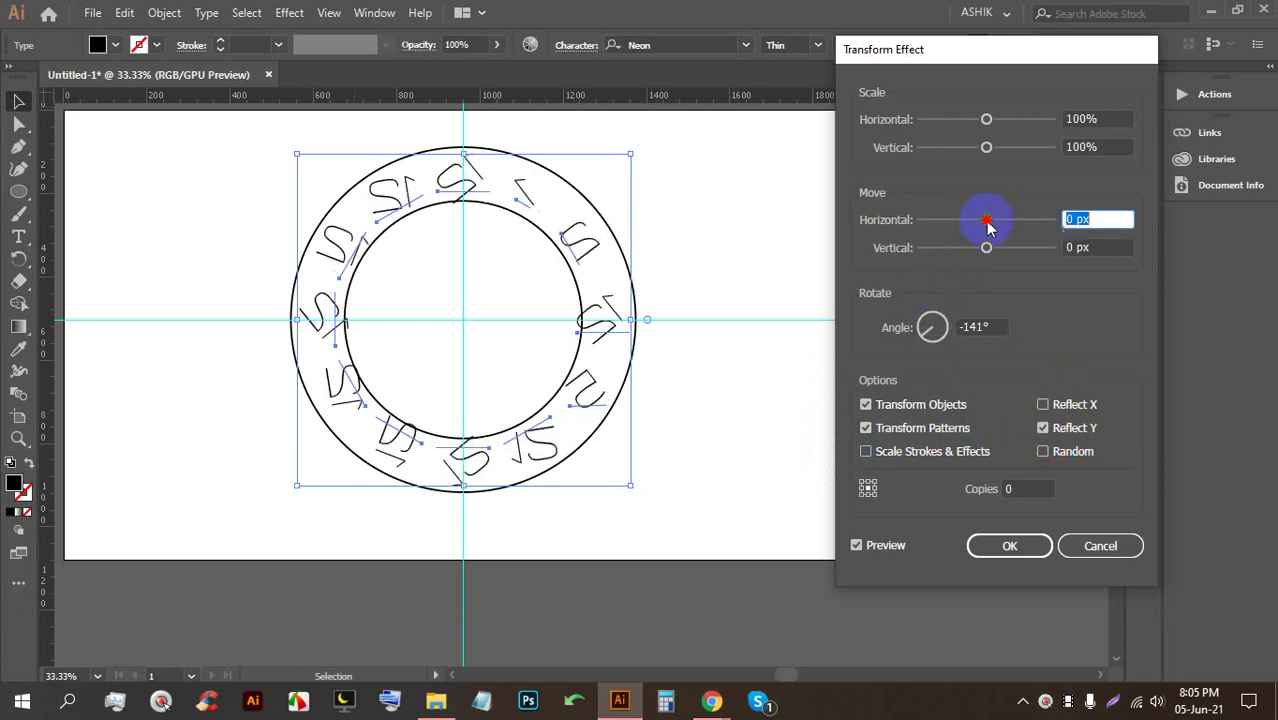
pyautogui.moveTo(963, 220); pyautogui.dragTo(998, 244)
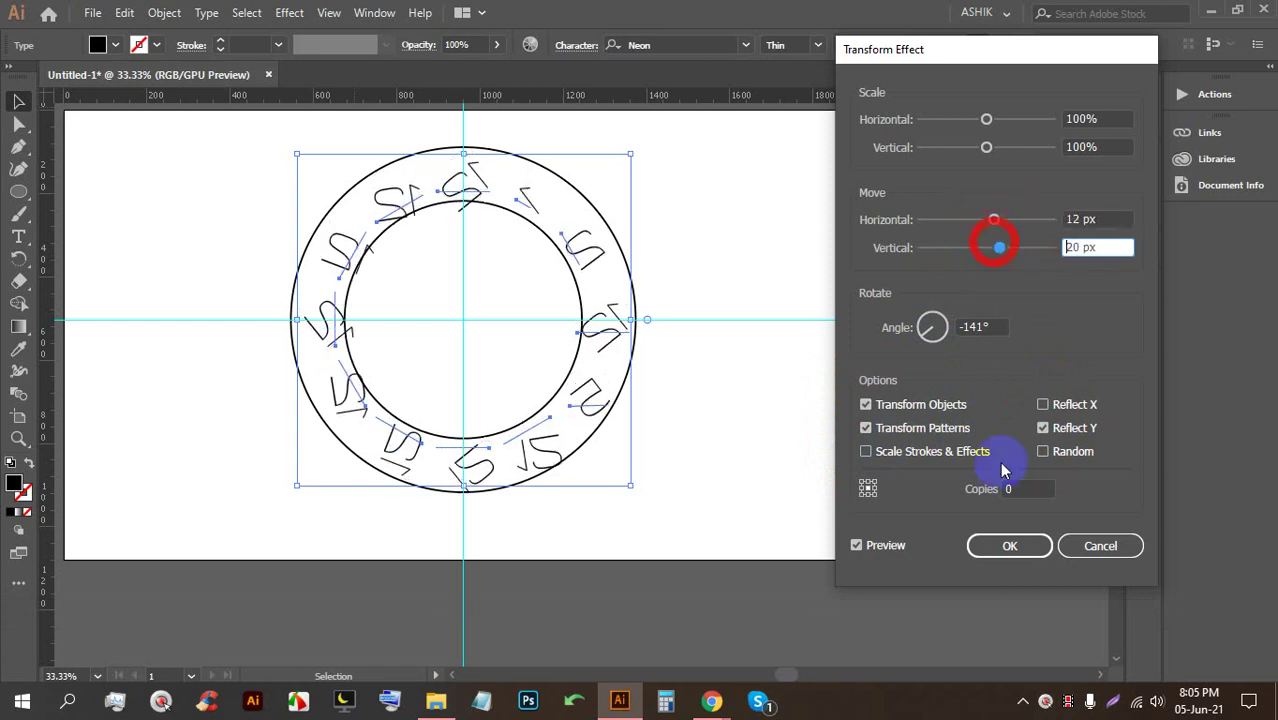
pyautogui.click(1090, 548)
# Move the "5" and the tilted "12" at five o'clock out of the ring to the artboard's upper-left area
pyautogui.click(699, 516)
pyautogui.click(482, 462)
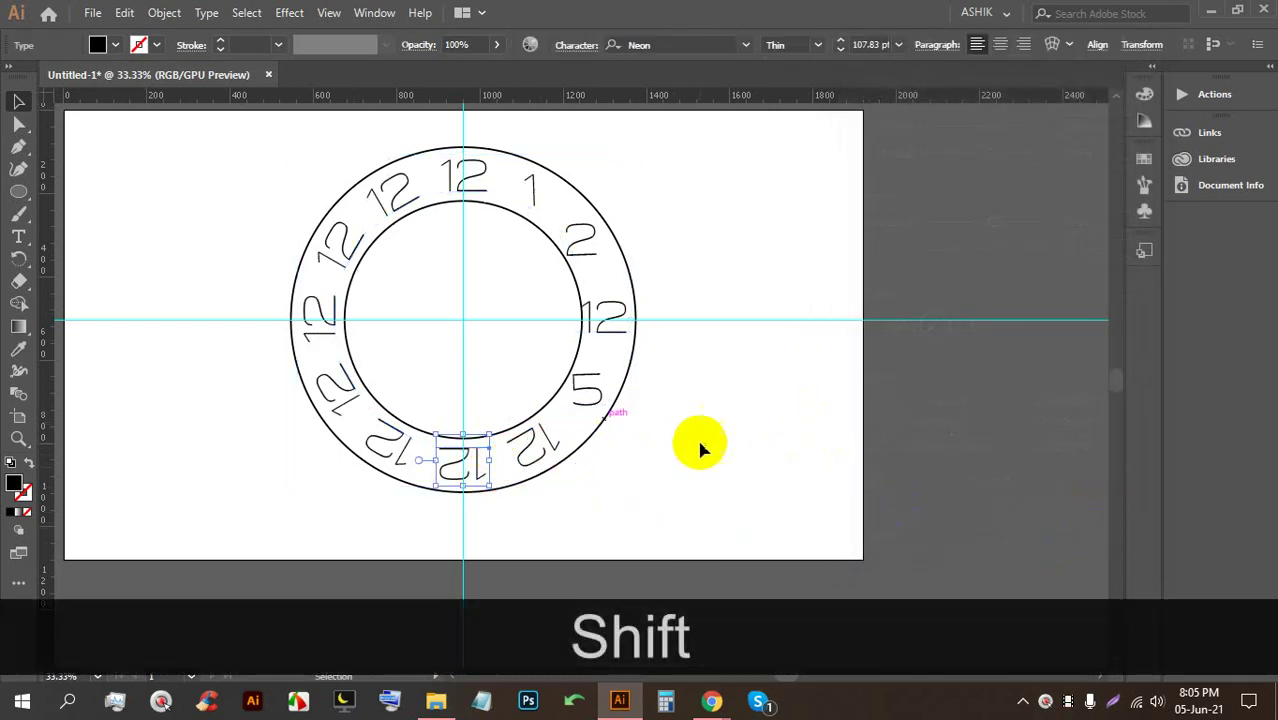
pyautogui.keyDown('shift'); pyautogui.click(590, 395); pyautogui.keyUp('shift')
pyautogui.moveTo(592, 400); pyautogui.dragTo(254, 147)
pyautogui.click(657, 436)
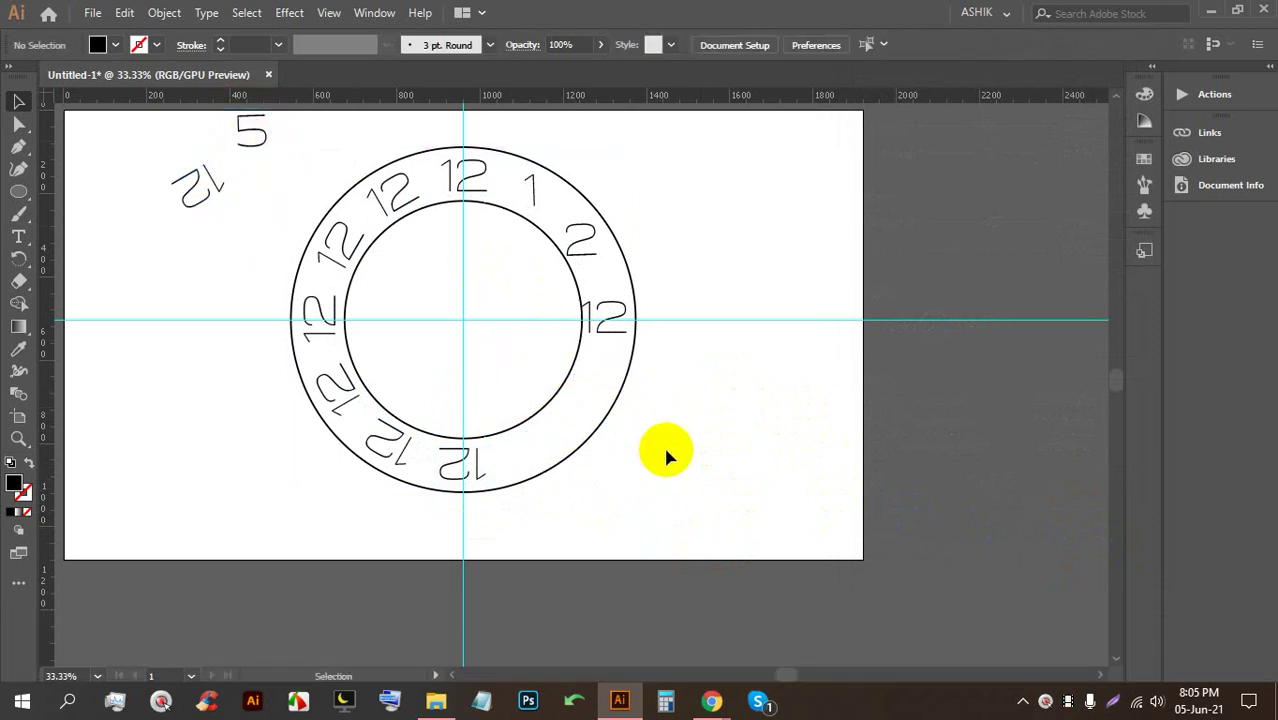
# Unlock all objects and delete the entire clock drawing with its numbers, circles and guides
pyautogui.hotkey('ctrl', 'alt', '2')
pyautogui.moveTo(708, 486); pyautogui.dragTo(160, 124)
pyautogui.press('BackSpace')
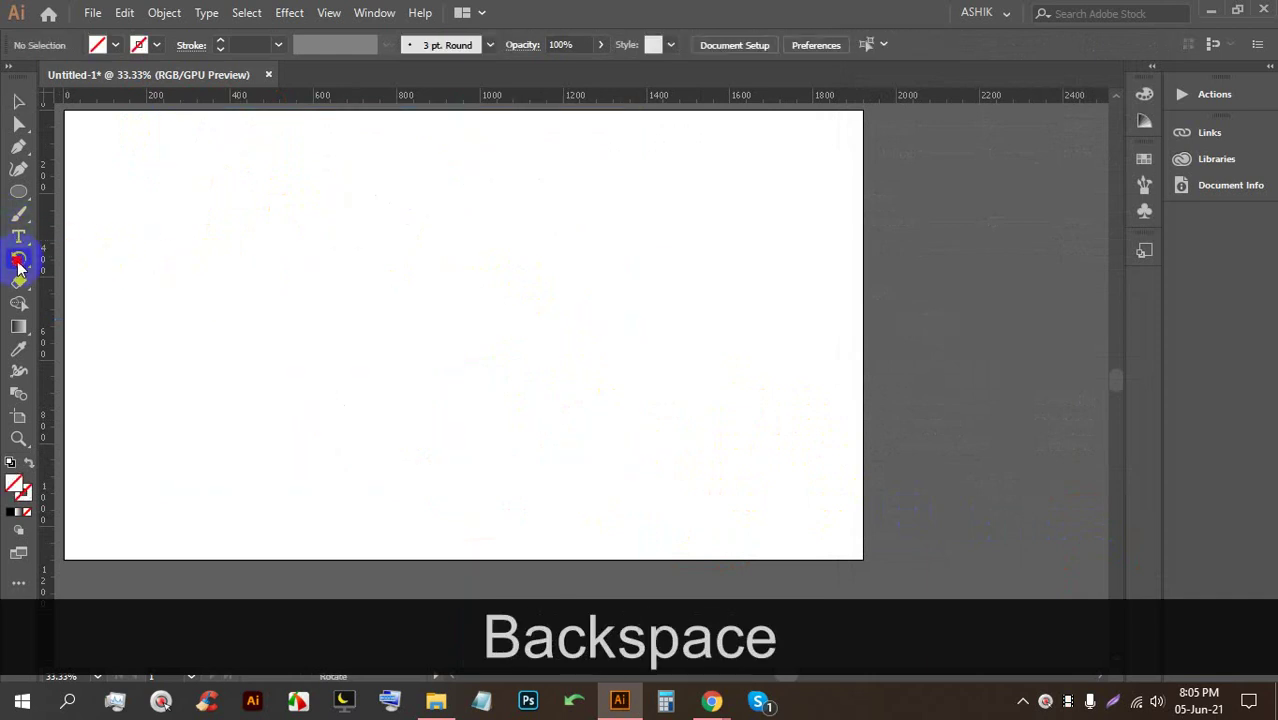
pyautogui.moveTo(19, 262); pyautogui.dragTo(91, 261)
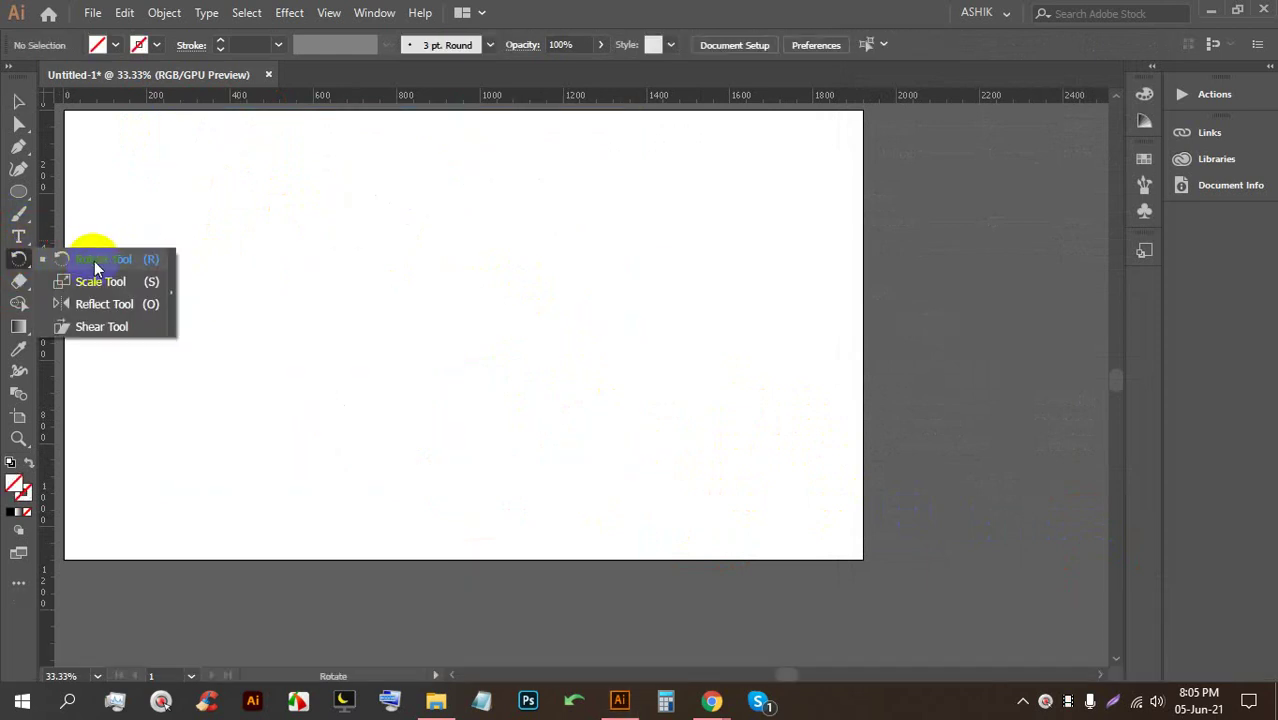
pyautogui.click(708, 699)
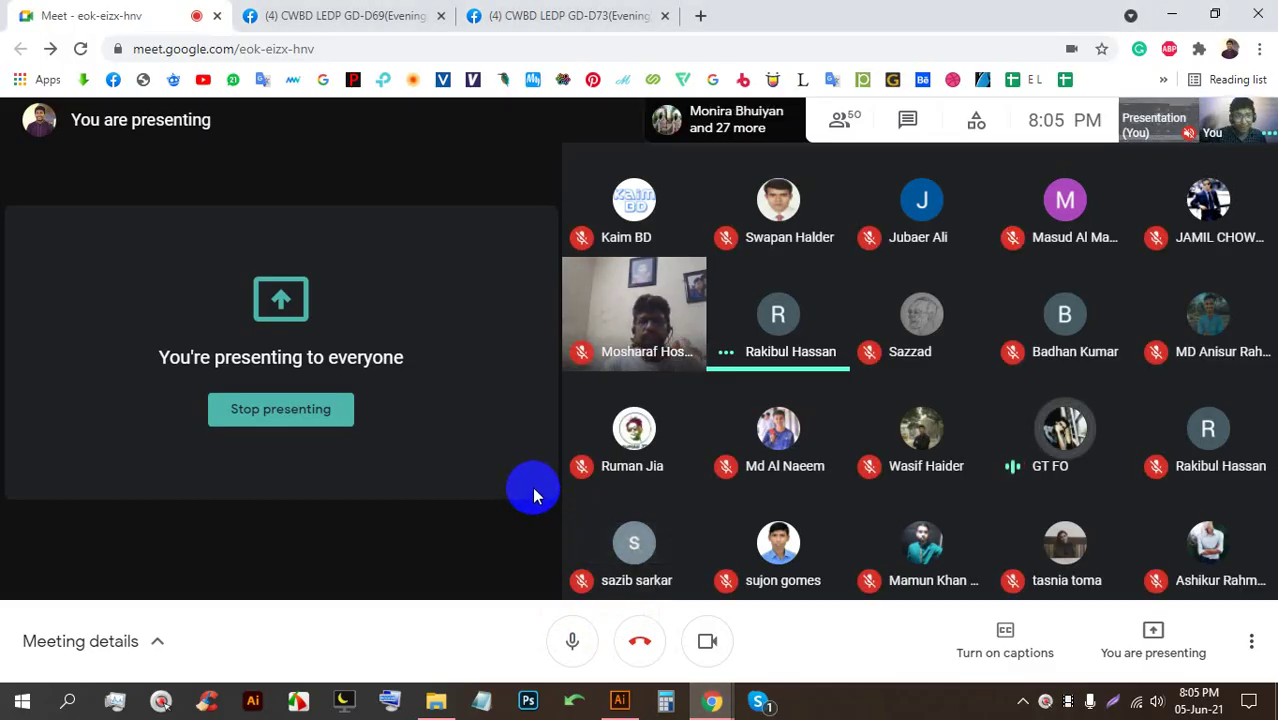
pyautogui.click(620, 700)
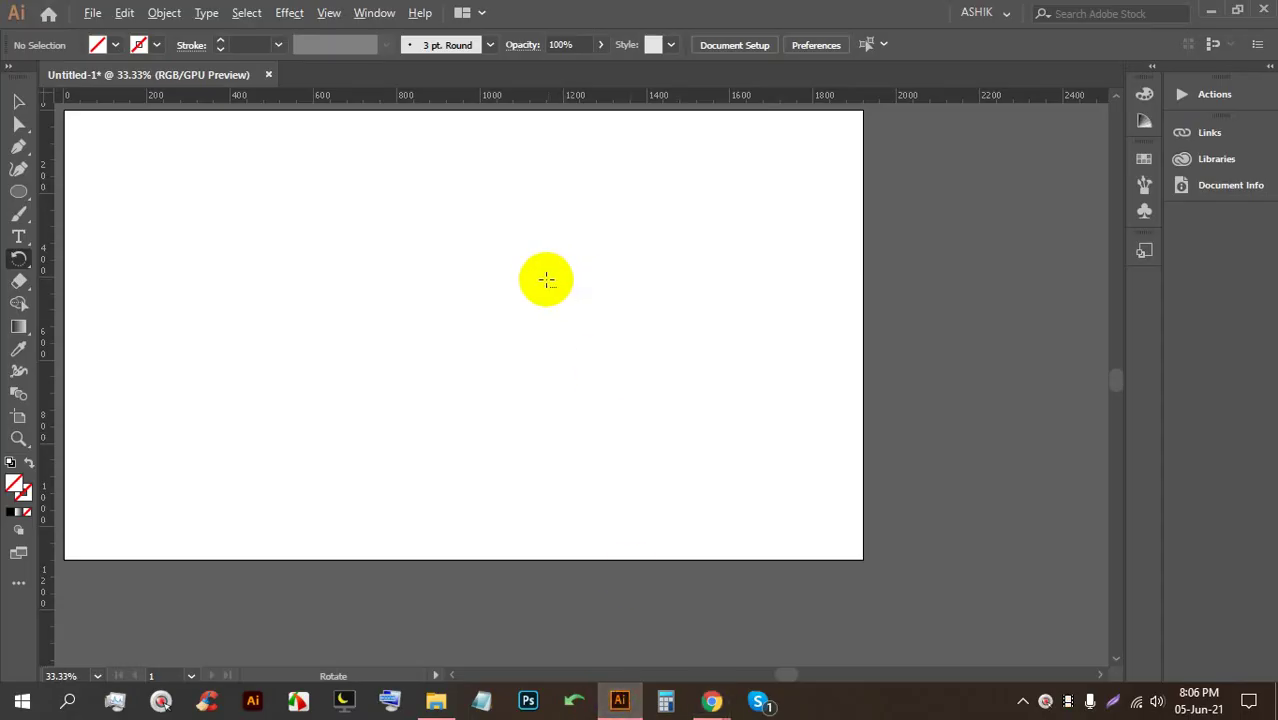
pyautogui.scroll(-3, 546, 280)
pyautogui.scroll(4, 391, 285)
pyautogui.moveTo(776, 328); pyautogui.dragTo(599, 294)
# Switch the active transform tool from Rotate to Reflect
pyautogui.moveTo(36, 260); pyautogui.dragTo(76, 281)
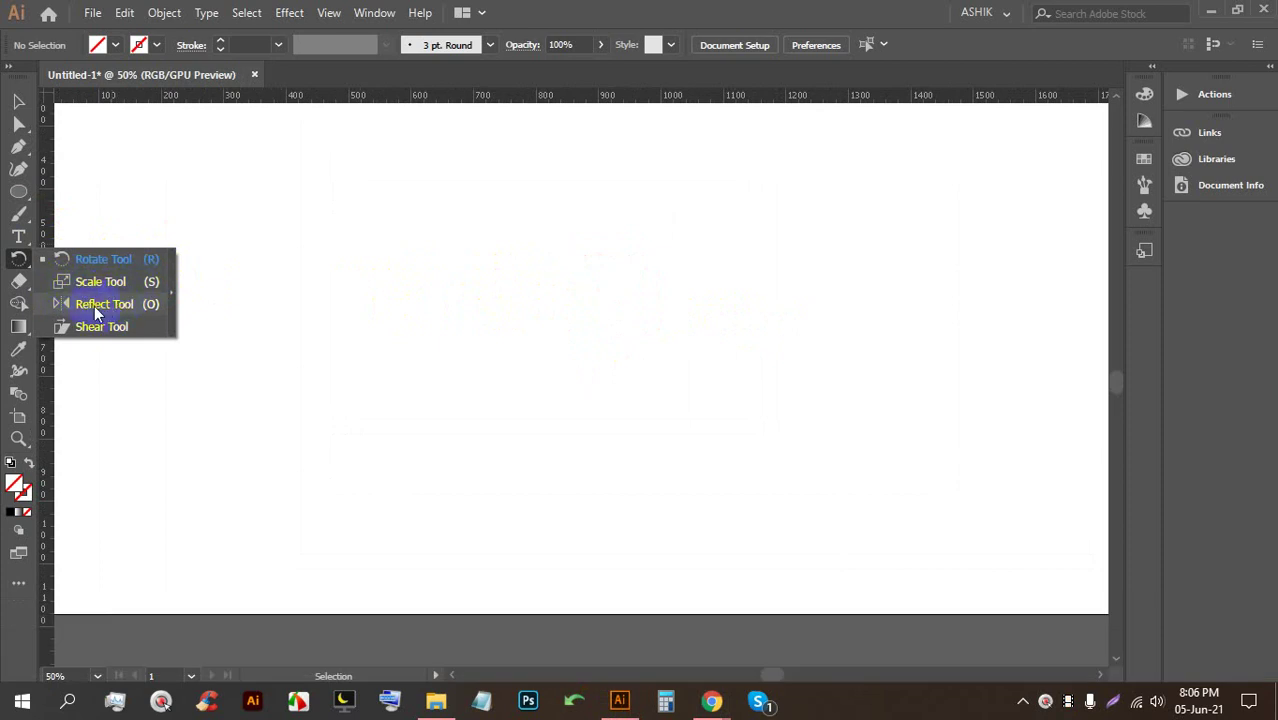
pyautogui.moveTo(107, 303); pyautogui.dragTo(107, 304)
pyautogui.click(24, 260)
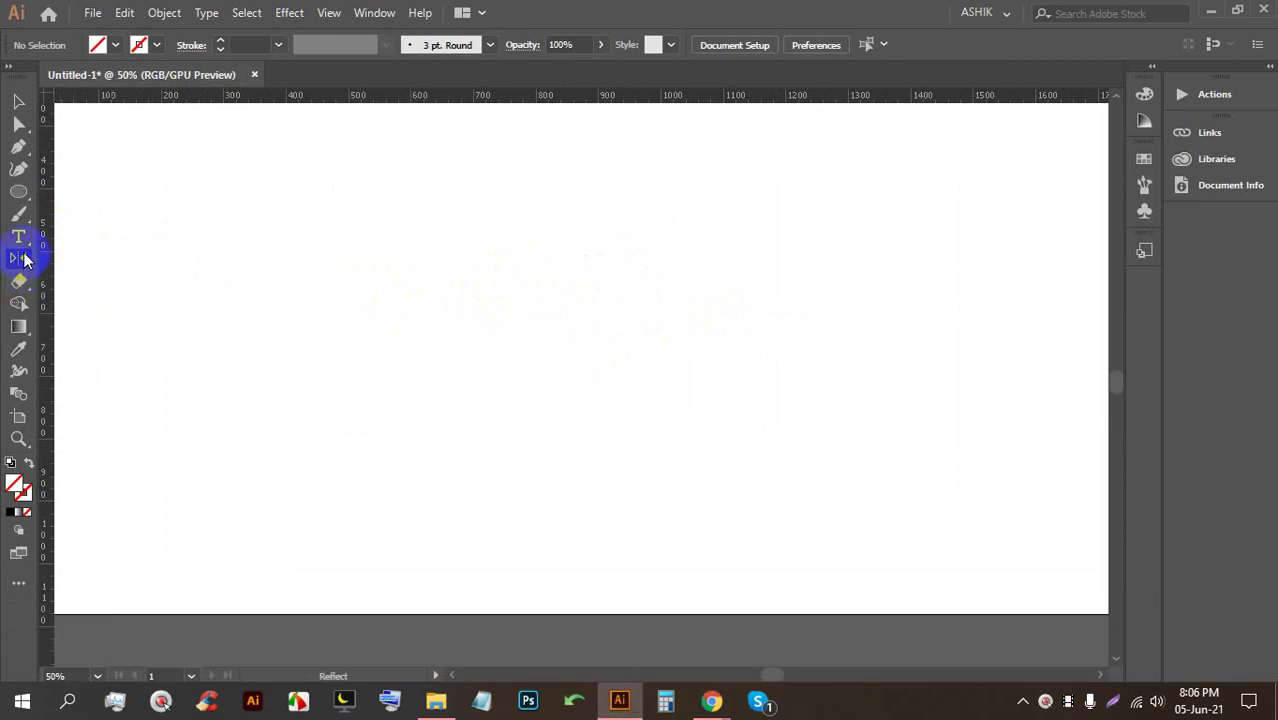
# Draw an upright triangle about 320 px wide with the Polygon tool and fill it with the white-to-black linear gradient
pyautogui.moveTo(22, 199); pyautogui.dragTo(78, 236)
pyautogui.moveTo(372, 266); pyautogui.dragTo(479, 309)
pyautogui.press('shift')
pyautogui.click(106, 44)
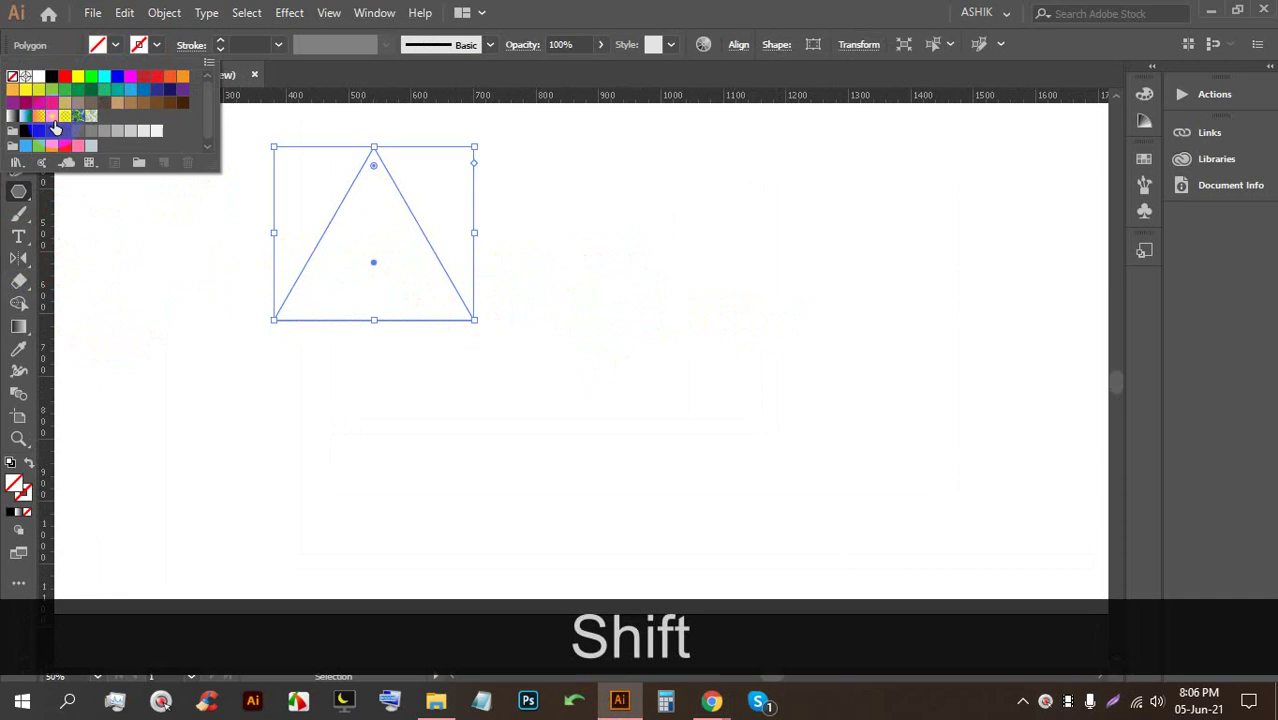
pyautogui.click(26, 117)
pyautogui.click(10, 117)
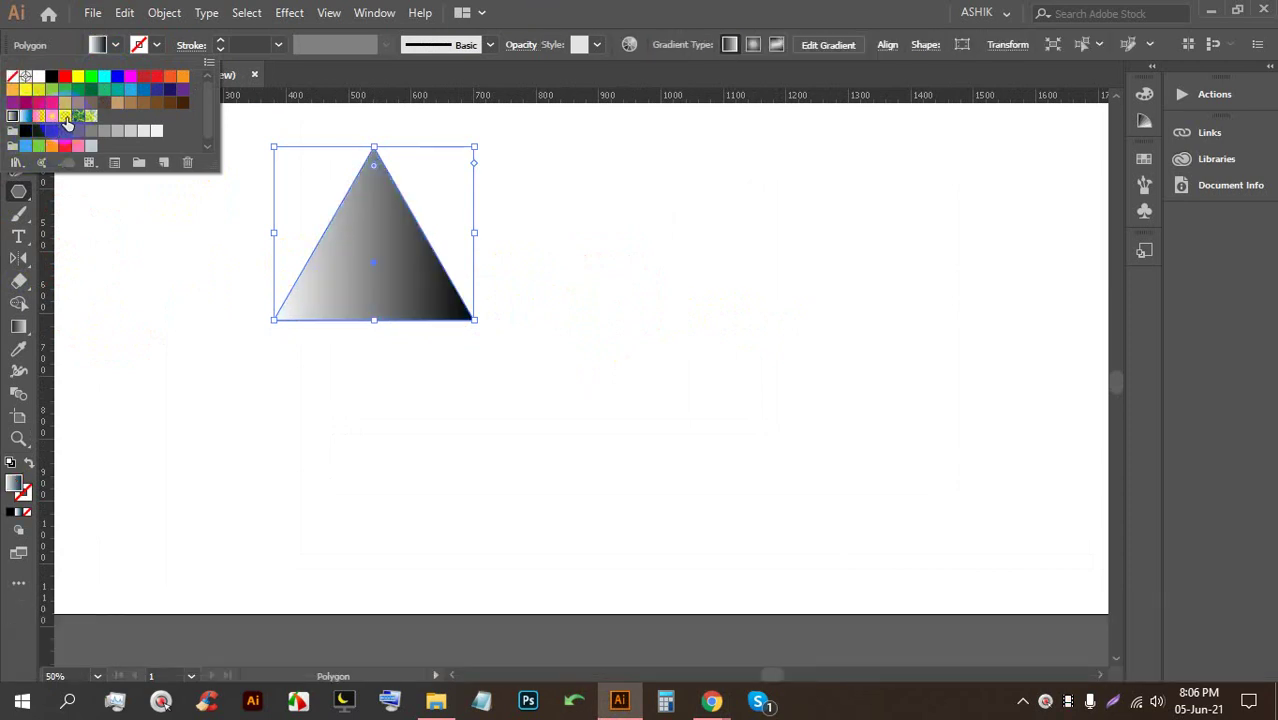
pyautogui.click(20, 326)
pyautogui.moveTo(272, 154); pyautogui.dragTo(290, 192)
pyautogui.press('shift')
pyautogui.moveTo(210, 178); pyautogui.dragTo(314, 222)
pyautogui.hotkey('ctrl', 'z')
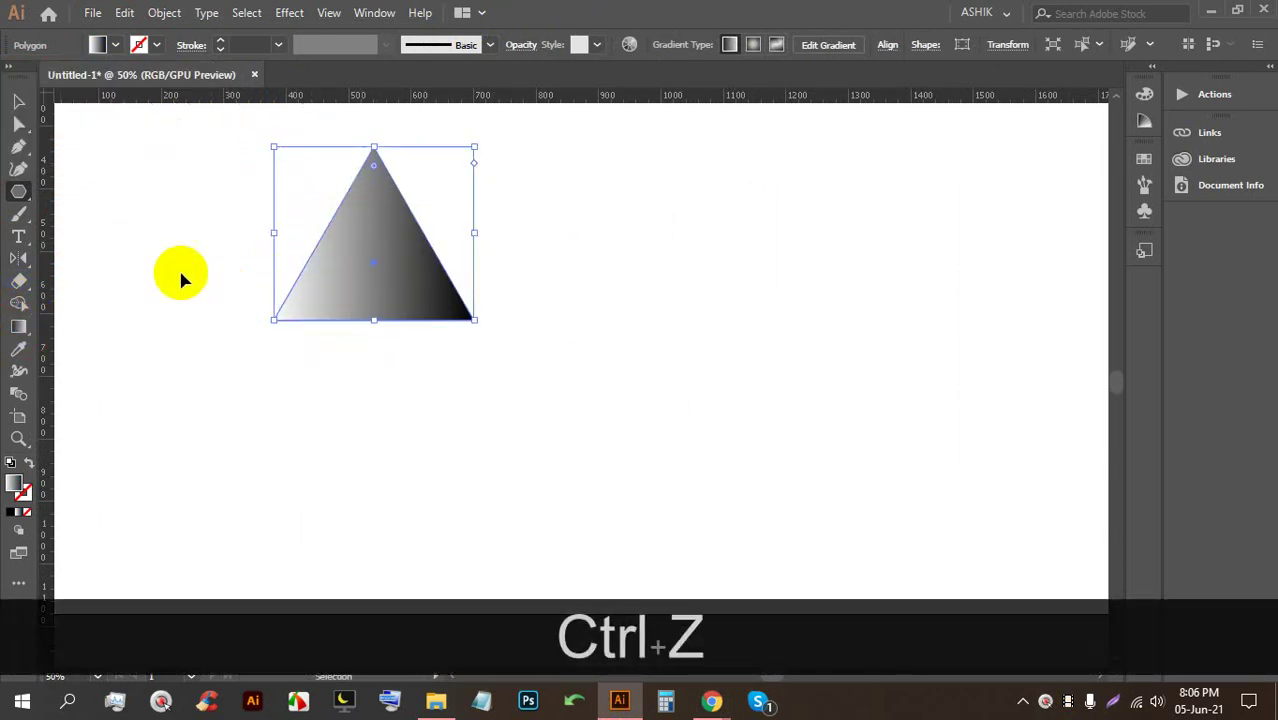
# Redirect the triangle's gradient diagonally with the Gradient tool, from light at its upper left to dark at its lower right
pyautogui.click(19, 326)
pyautogui.moveTo(198, 149)
pyautogui.mouseDown()
pyautogui.moveTo(656, 391)
pyautogui.moveTo(545, 360)
pyautogui.mouseUp()
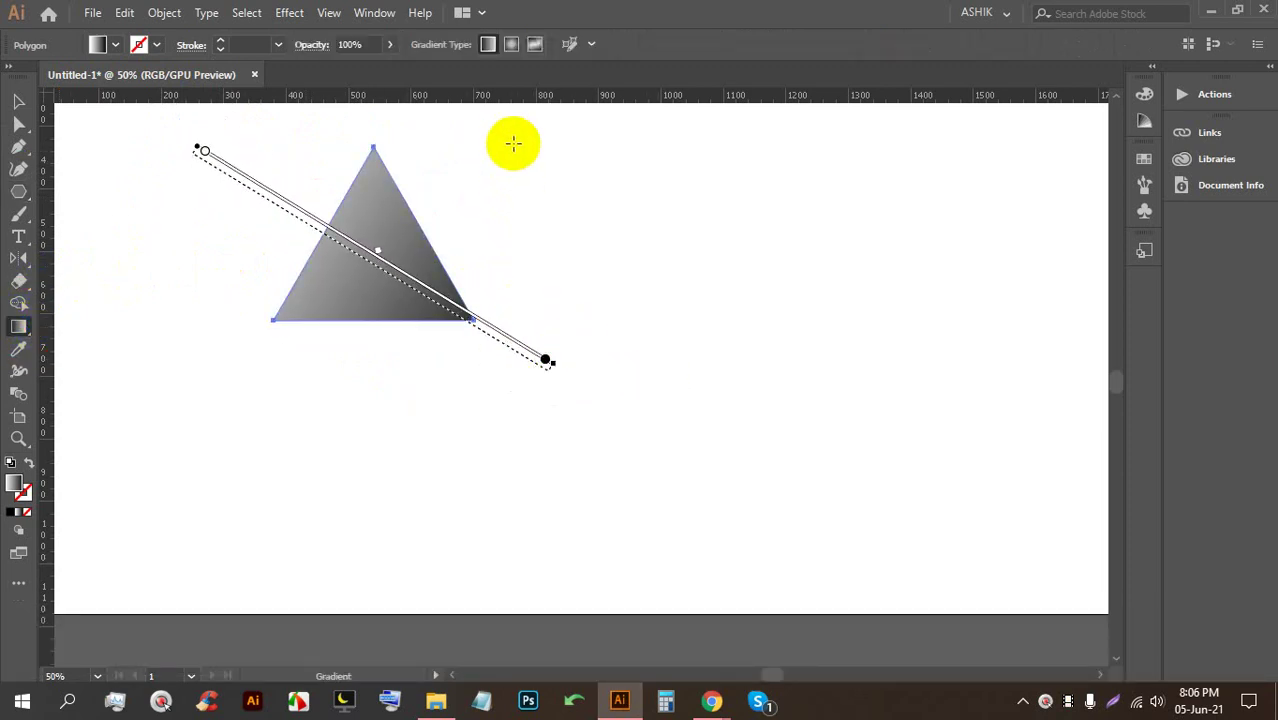
pyautogui.moveTo(296, 178)
pyautogui.mouseDown()
pyautogui.moveTo(447, 298)
pyautogui.moveTo(508, 271)
pyautogui.mouseUp()
pyautogui.click(18, 101)
pyautogui.click(158, 147)
pyautogui.scroll(1, 465, 268)
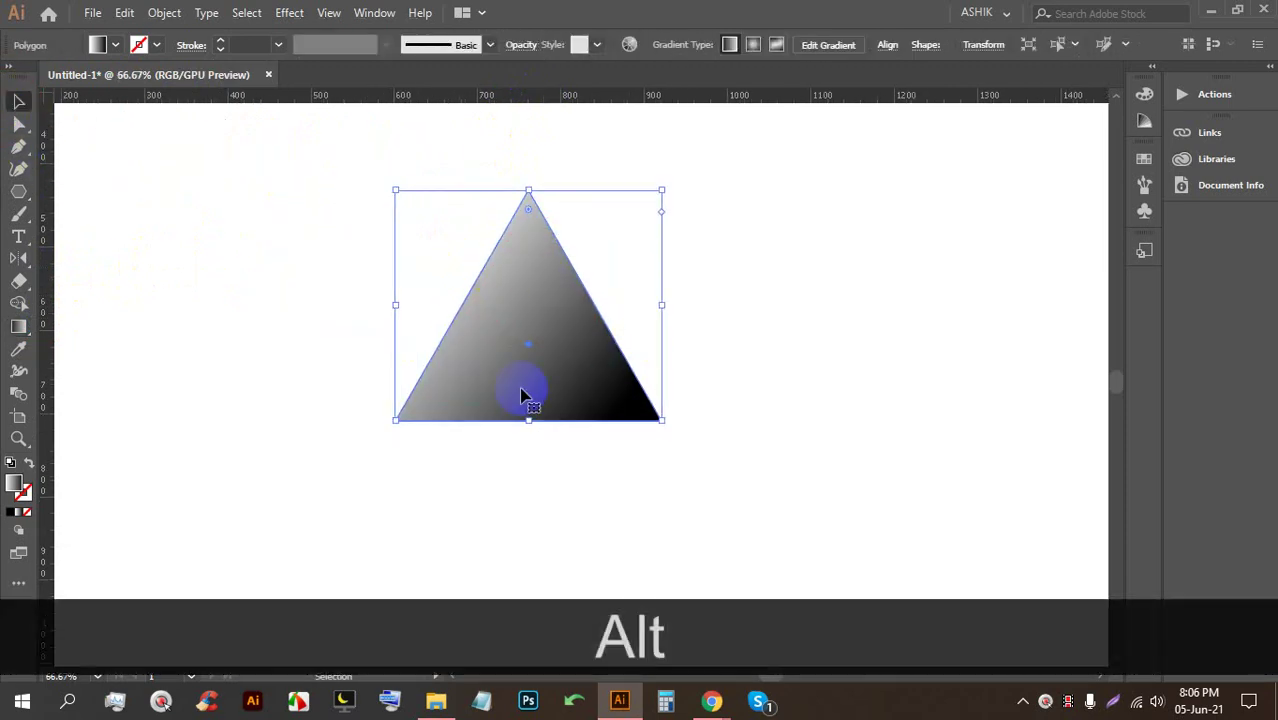
# Try reflecting the triangle across a vertical axis through a point just outside its left edge, comparing it with the original through the preview
pyautogui.click(18, 259)
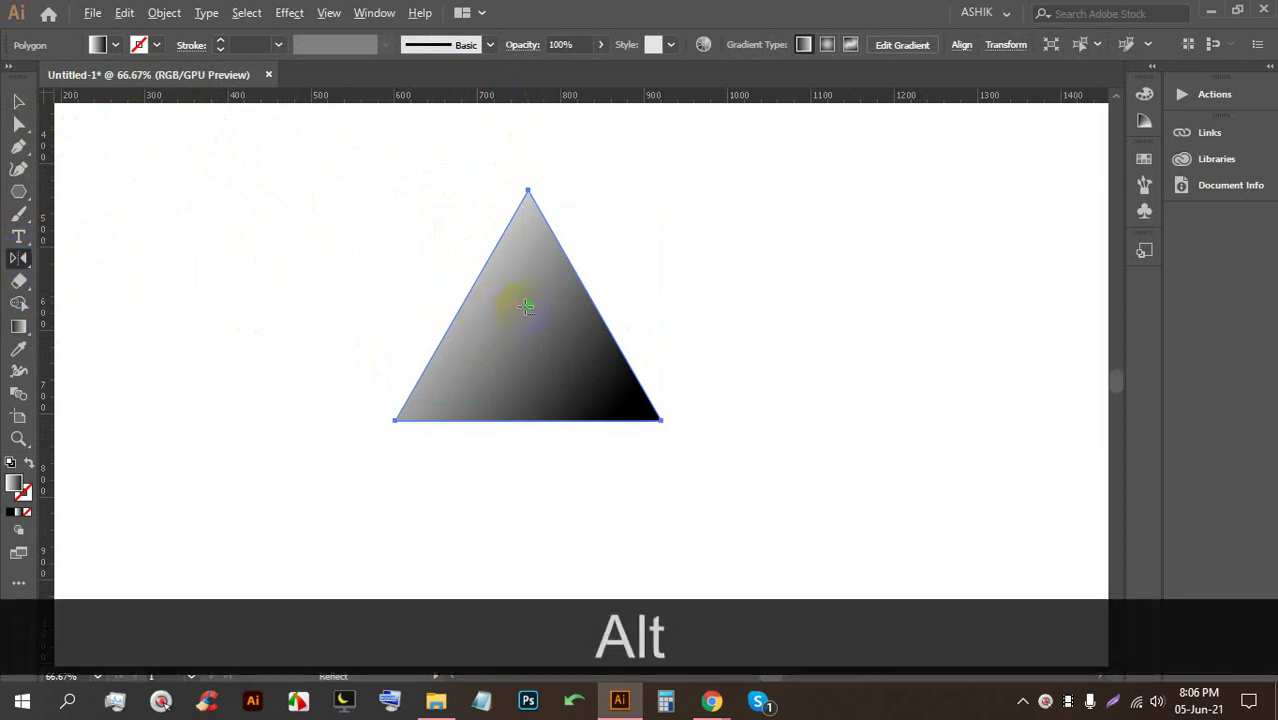
pyautogui.keyDown('alt'); pyautogui.click(527, 307); pyautogui.keyUp('alt')
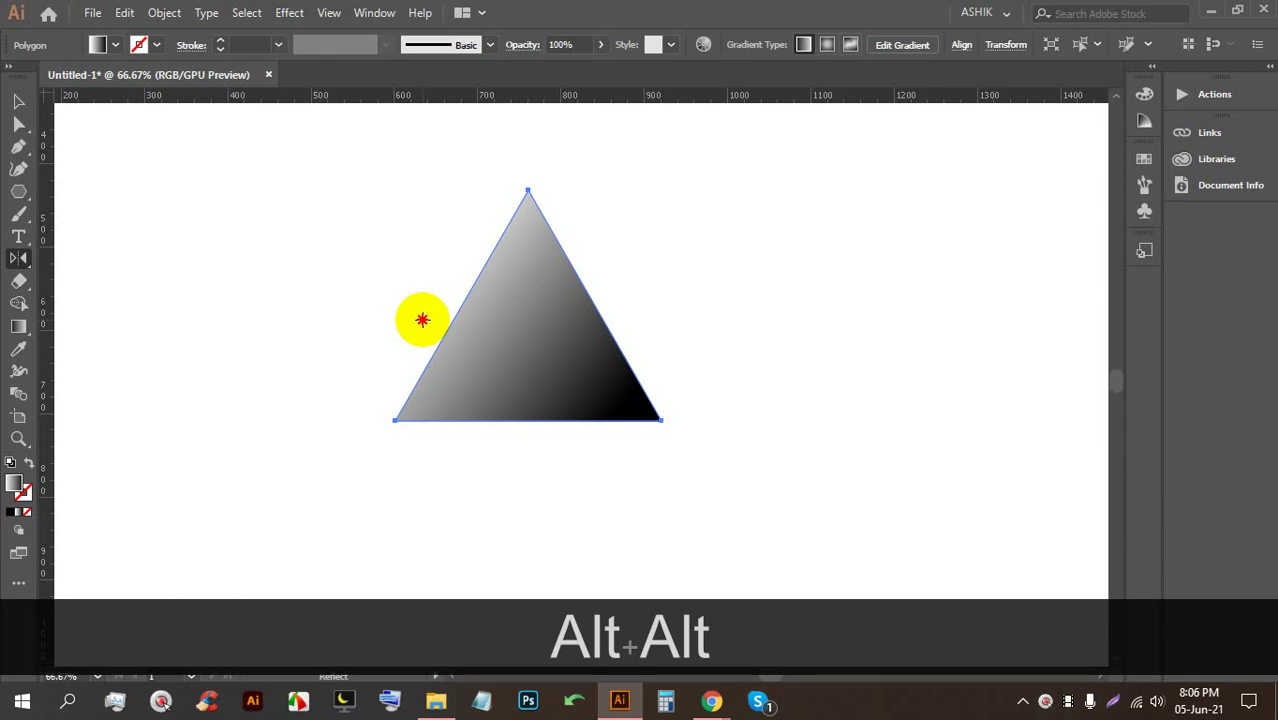
pyautogui.keyDown('alt'); pyautogui.click(422, 320); pyautogui.keyUp('alt')
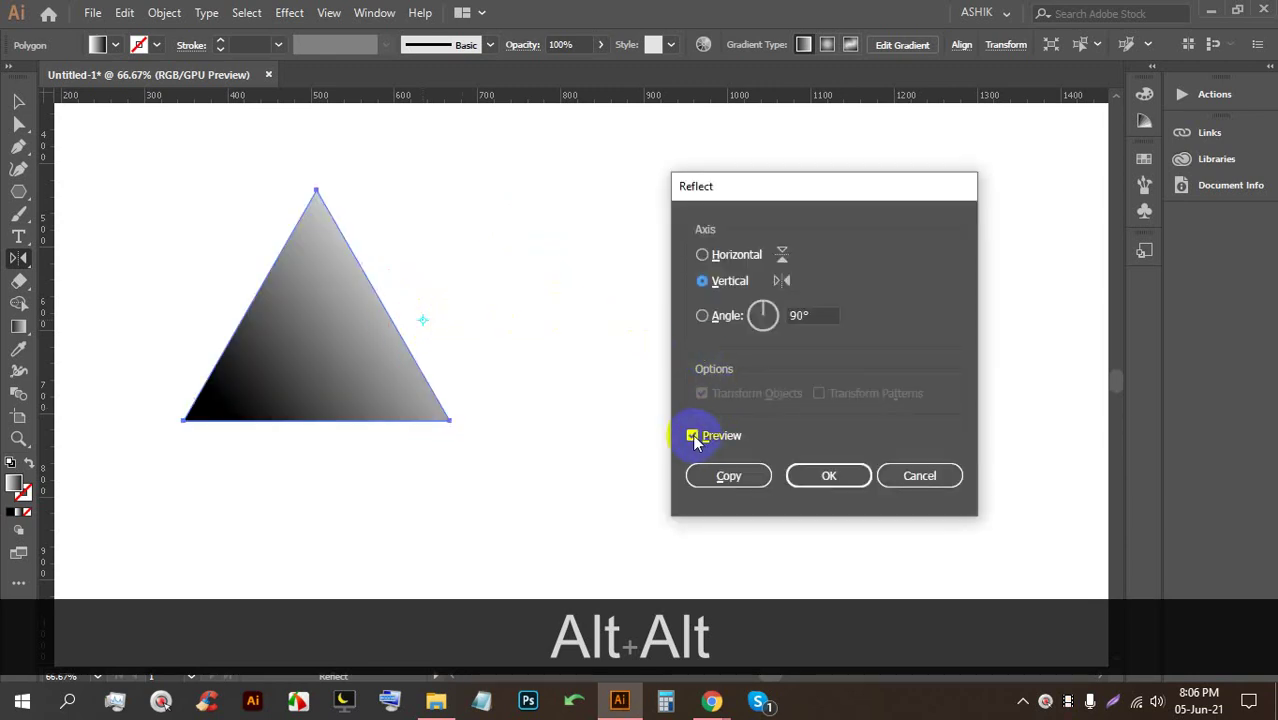
pyautogui.click(692, 436)
pyautogui.click(692, 436)
pyautogui.click(692, 435)
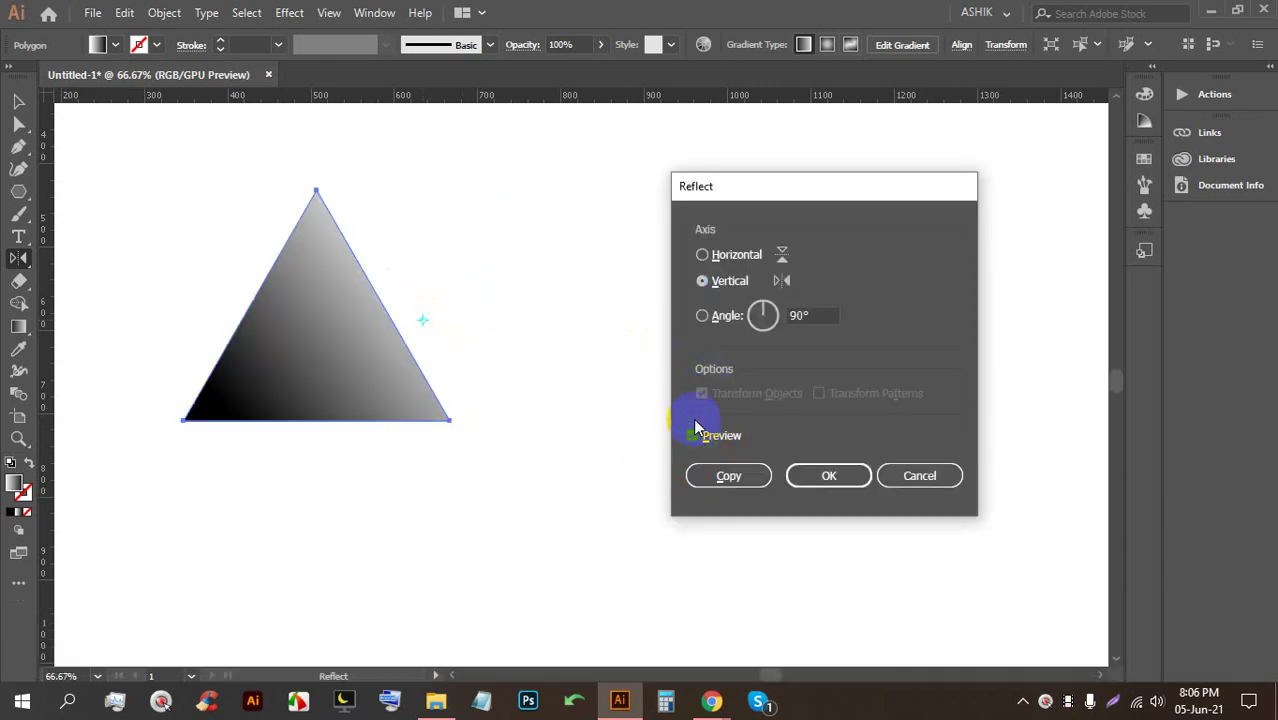
# Try the horizontal axis for the triangle's reflection and compare it with the original through the preview
pyautogui.click(703, 255)
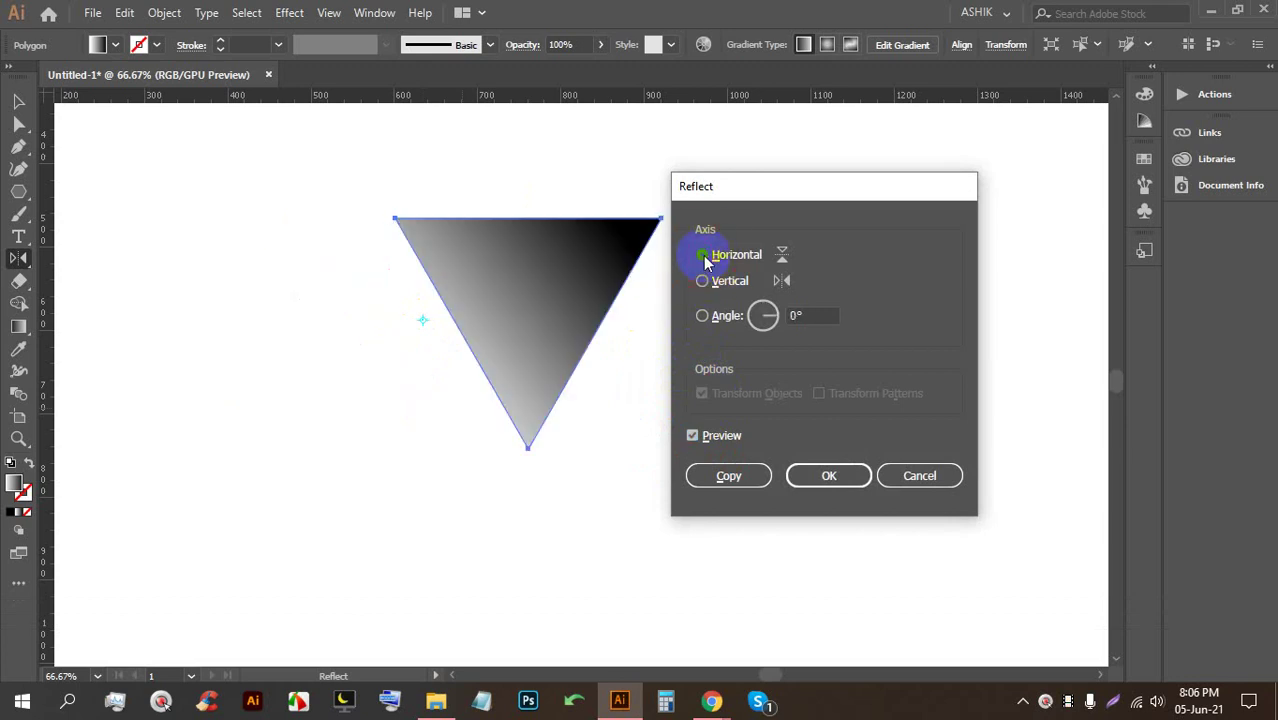
pyautogui.click(692, 436)
pyautogui.click(692, 436)
pyautogui.click(692, 436)
pyautogui.click(692, 436)
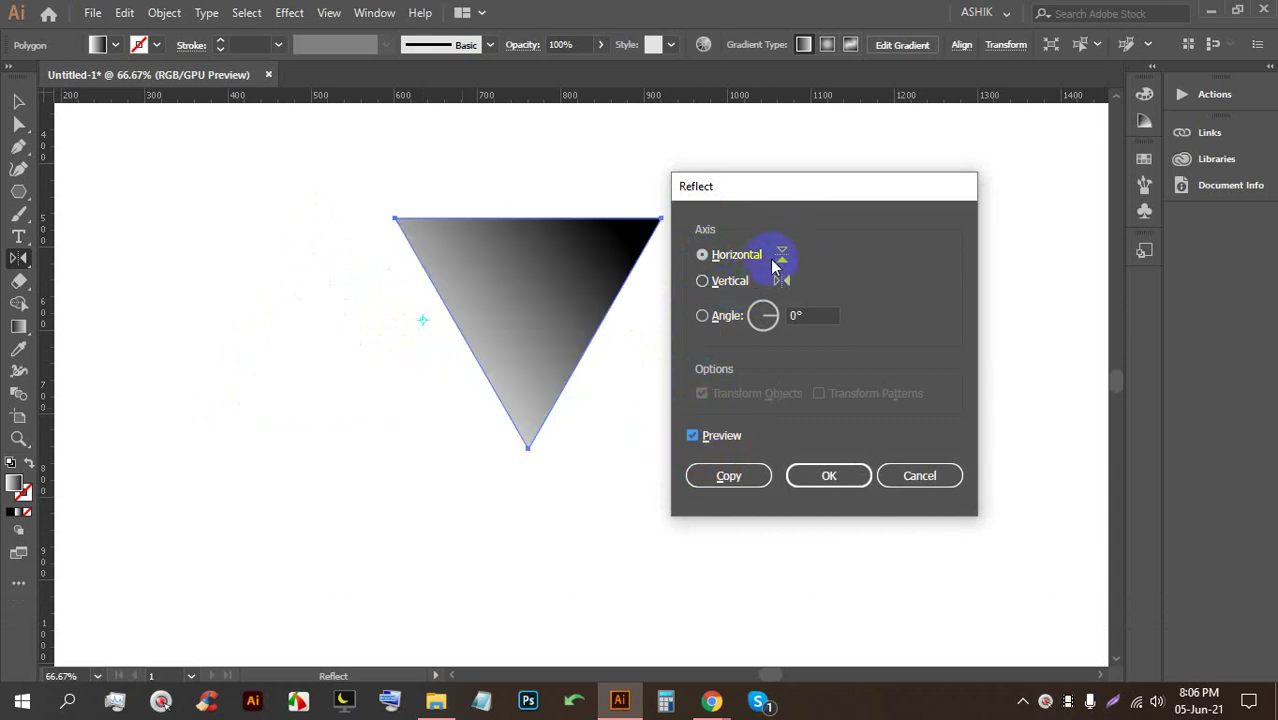
# Compare the vertical and horizontal reflections again, try a custom axis angle of about 129°, and cancel the reflection
pyautogui.click(702, 281)
pyautogui.click(704, 255)
pyautogui.click(704, 281)
pyautogui.click(693, 436)
pyautogui.click(693, 436)
pyautogui.moveTo(772, 308)
pyautogui.mouseDown()
pyautogui.moveTo(762, 330)
pyautogui.moveTo(769, 314)
pyautogui.moveTo(753, 318)
pyautogui.moveTo(764, 312)
pyautogui.moveTo(765, 330)
pyautogui.moveTo(777, 308)
pyautogui.mouseUp()
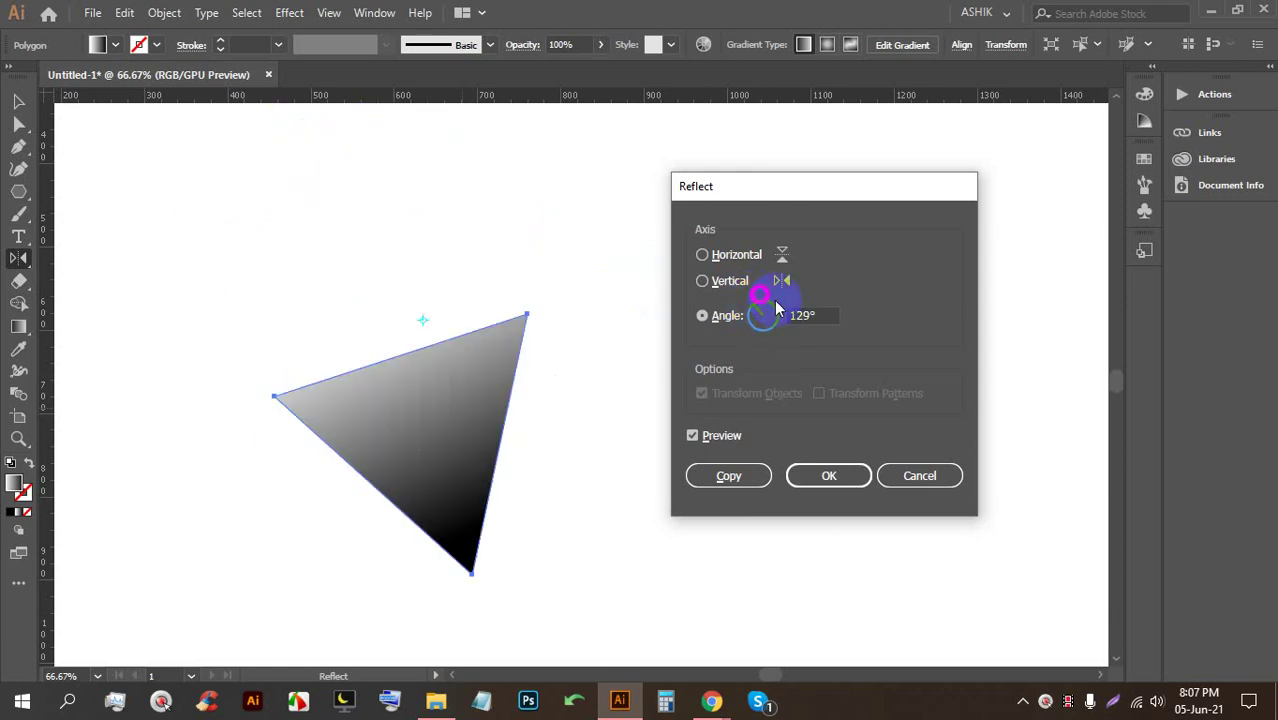
pyautogui.click(905, 475)
pyautogui.click(18, 101)
pyautogui.click(876, 262)
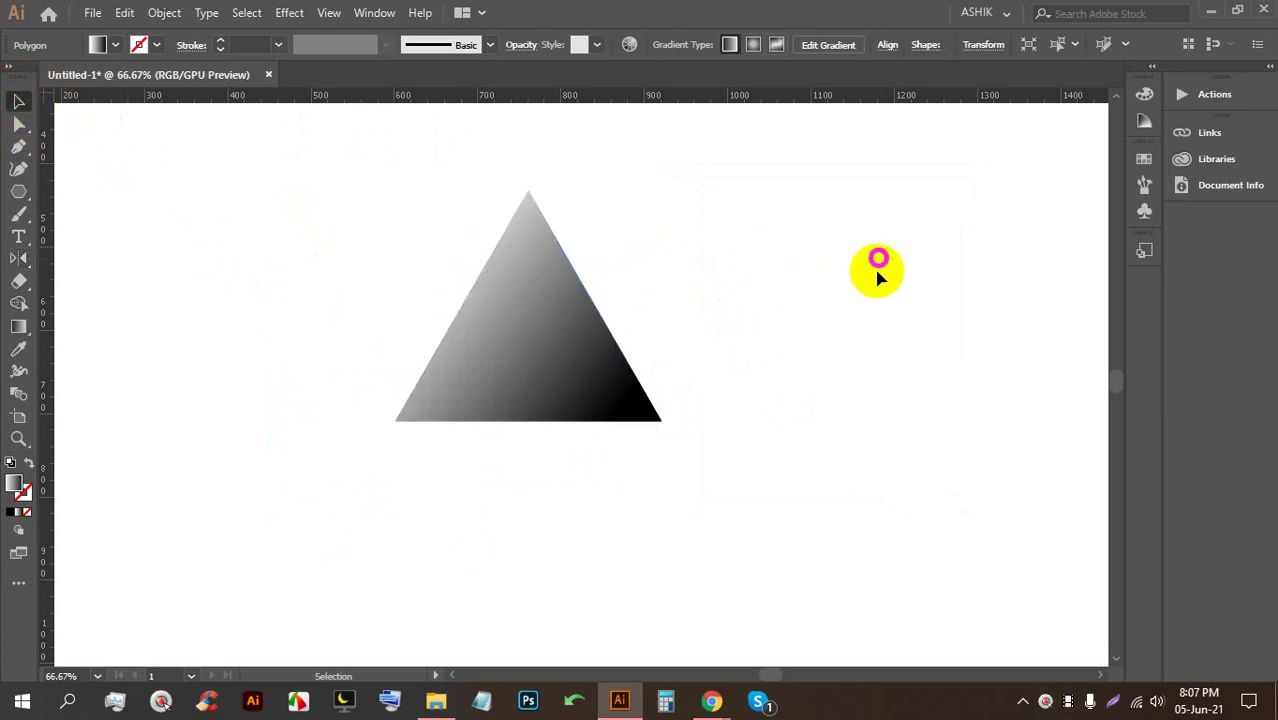
# Move the triangle slightly downward on the artboard
pyautogui.click(500, 332)
pyautogui.moveTo(502, 329); pyautogui.dragTo(494, 303)
pyautogui.moveTo(513, 283); pyautogui.dragTo(527, 322)
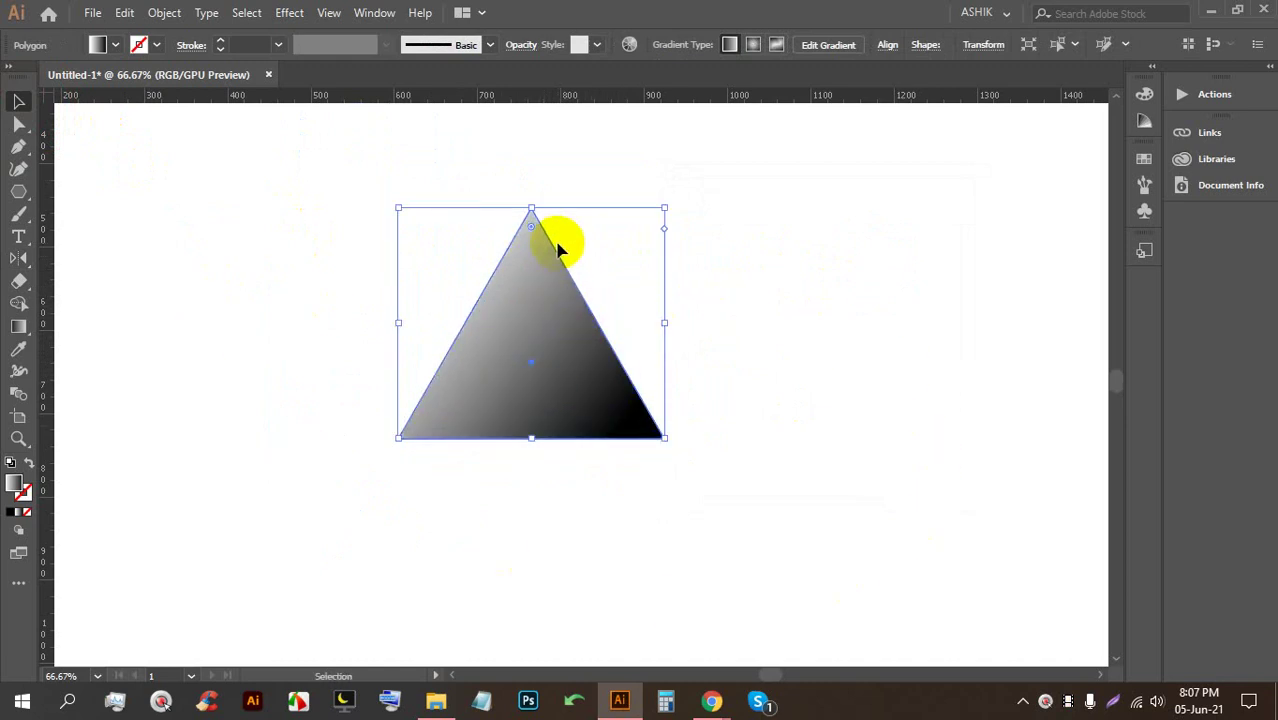
# Round the triangle's three corners and restore them to sharp points
pyautogui.moveTo(531, 224); pyautogui.dragTo(535, 266)
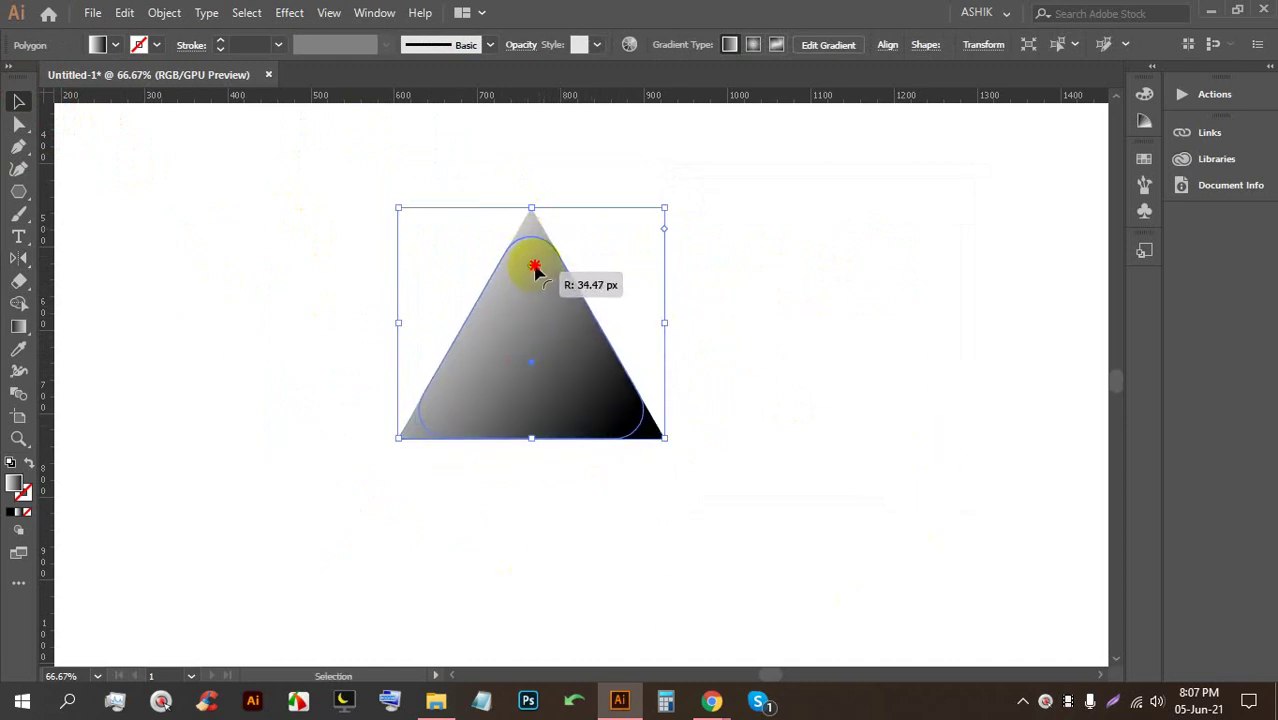
pyautogui.moveTo(531, 257); pyautogui.dragTo(538, 278)
pyautogui.click(707, 262)
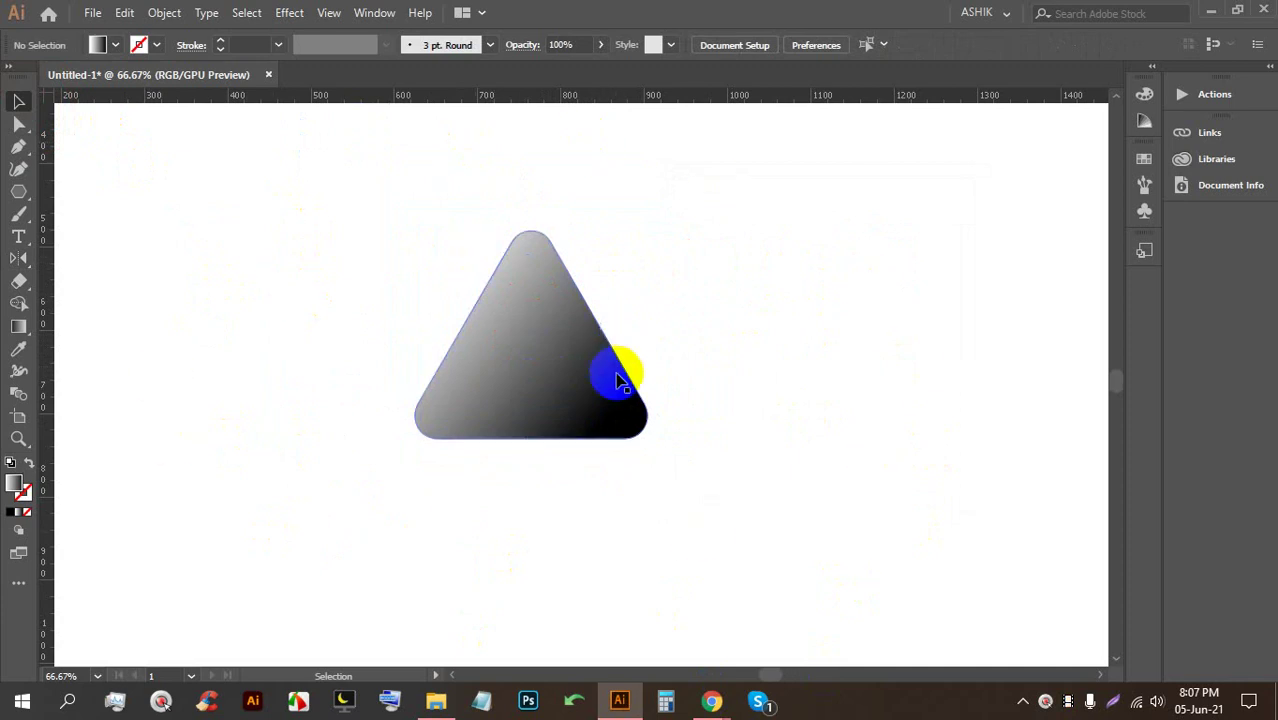
pyautogui.scroll(-2, 590, 390)
pyautogui.scroll(3, 600, 378)
pyautogui.click(531, 360)
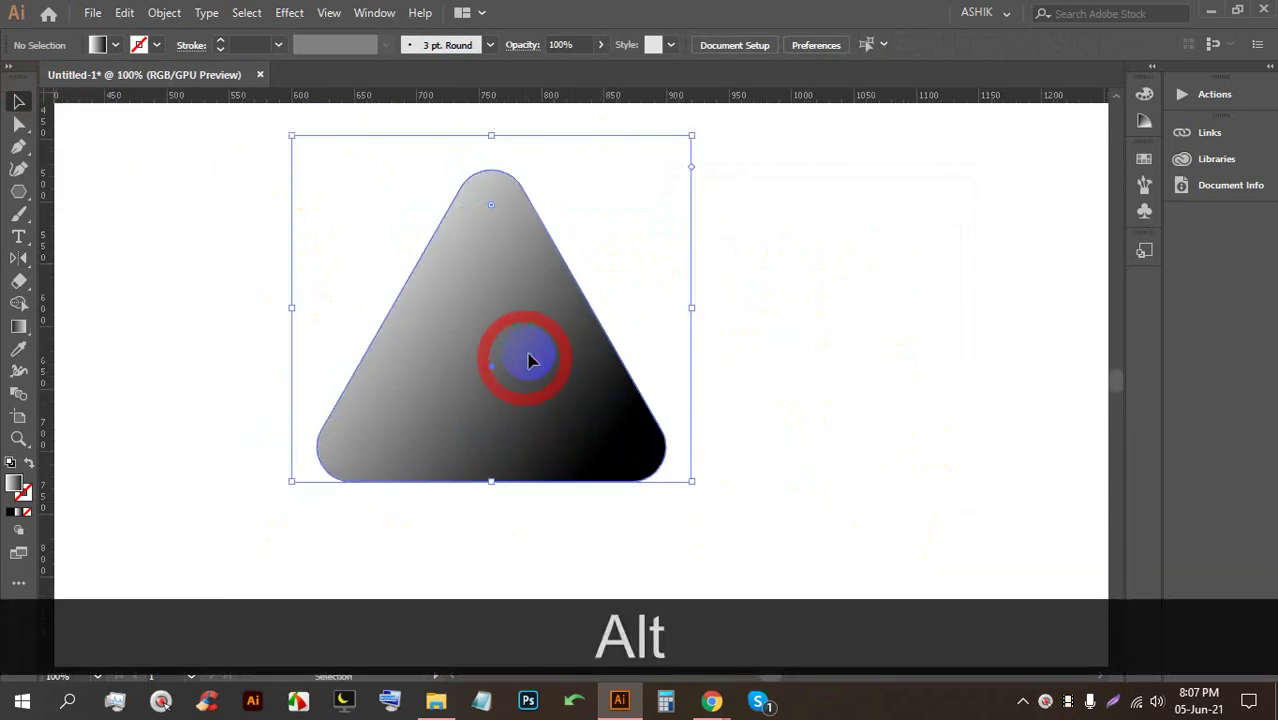
pyautogui.moveTo(488, 197); pyautogui.dragTo(491, 143)
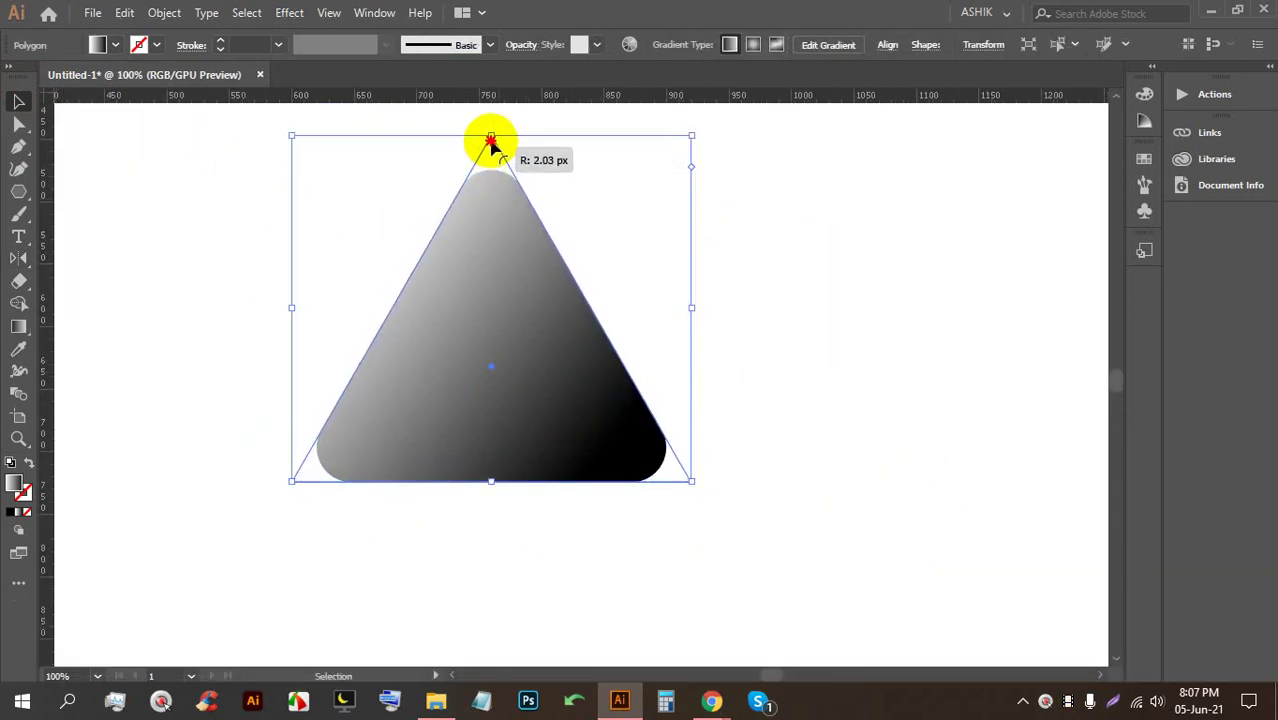
pyautogui.click(806, 277)
# Try the Reflect transform on the triangle about its own centre, comparing the vertical and horizontal axes
pyautogui.click(402, 311)
pyautogui.rightClick(502, 303)
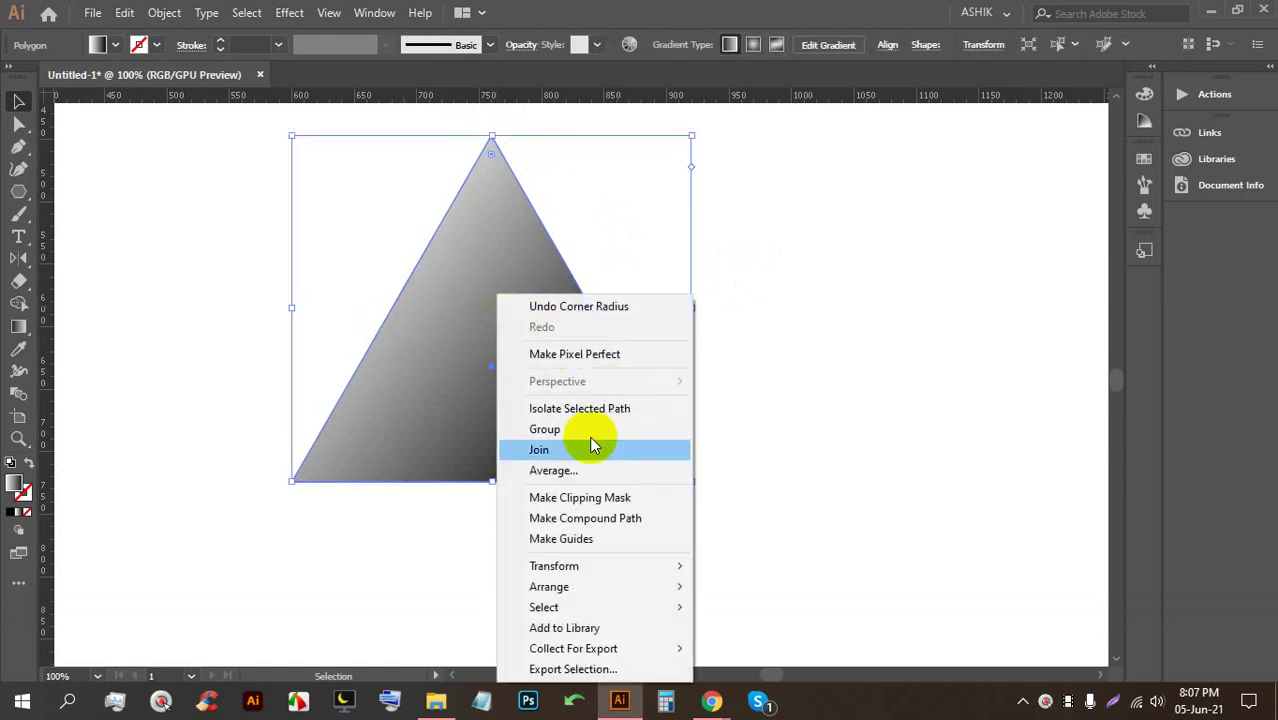
pyautogui.click(617, 571)
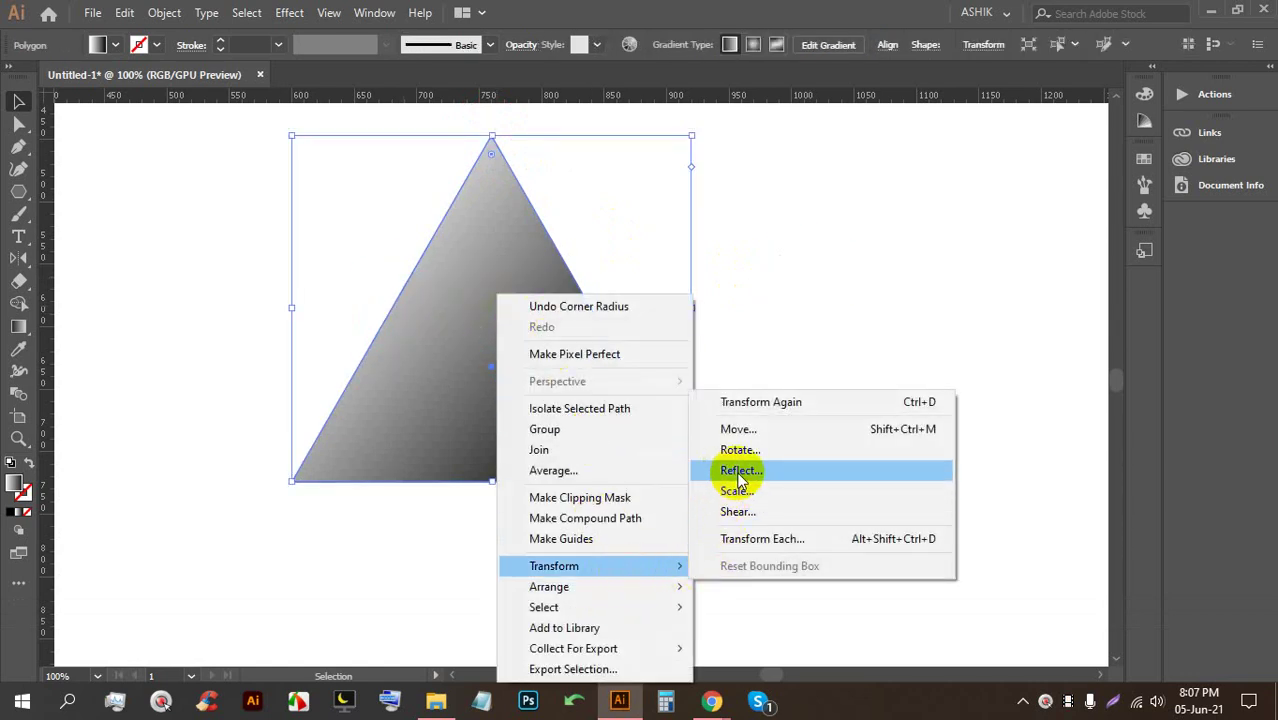
pyautogui.click(793, 472)
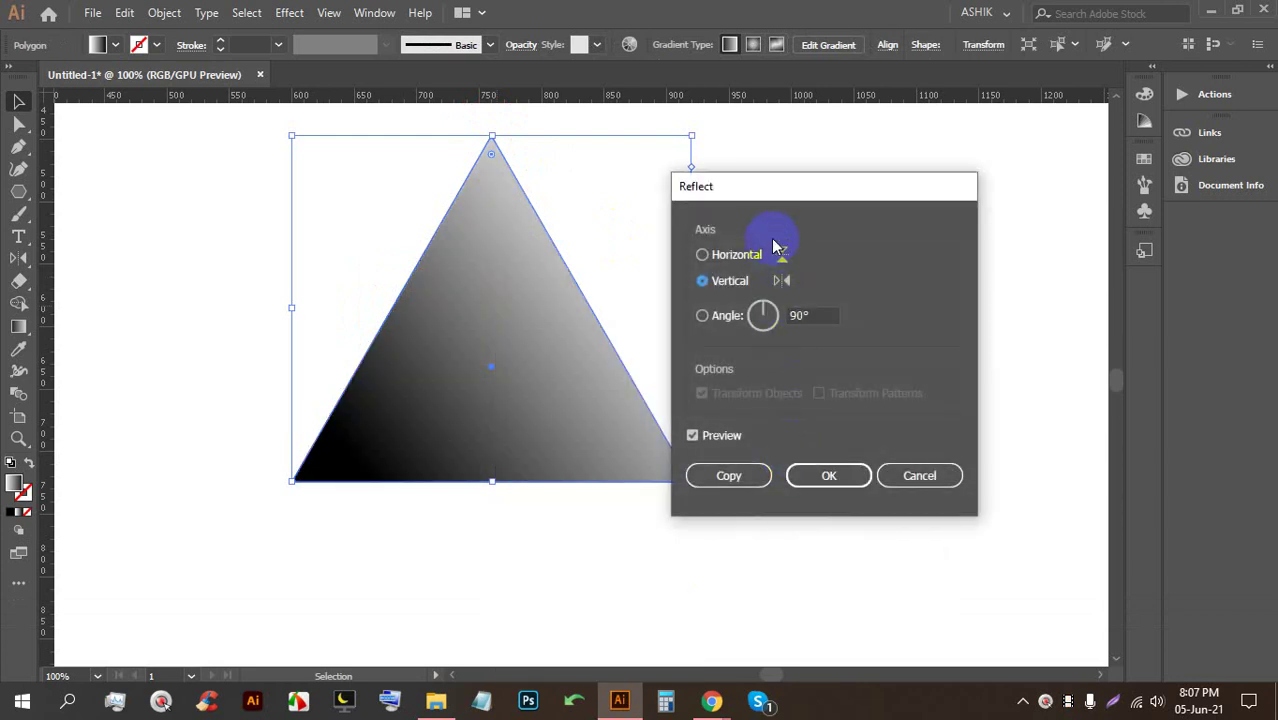
pyautogui.moveTo(880, 196); pyautogui.dragTo(1087, 175)
pyautogui.click(909, 234)
pyautogui.click(910, 261)
pyautogui.click(910, 236)
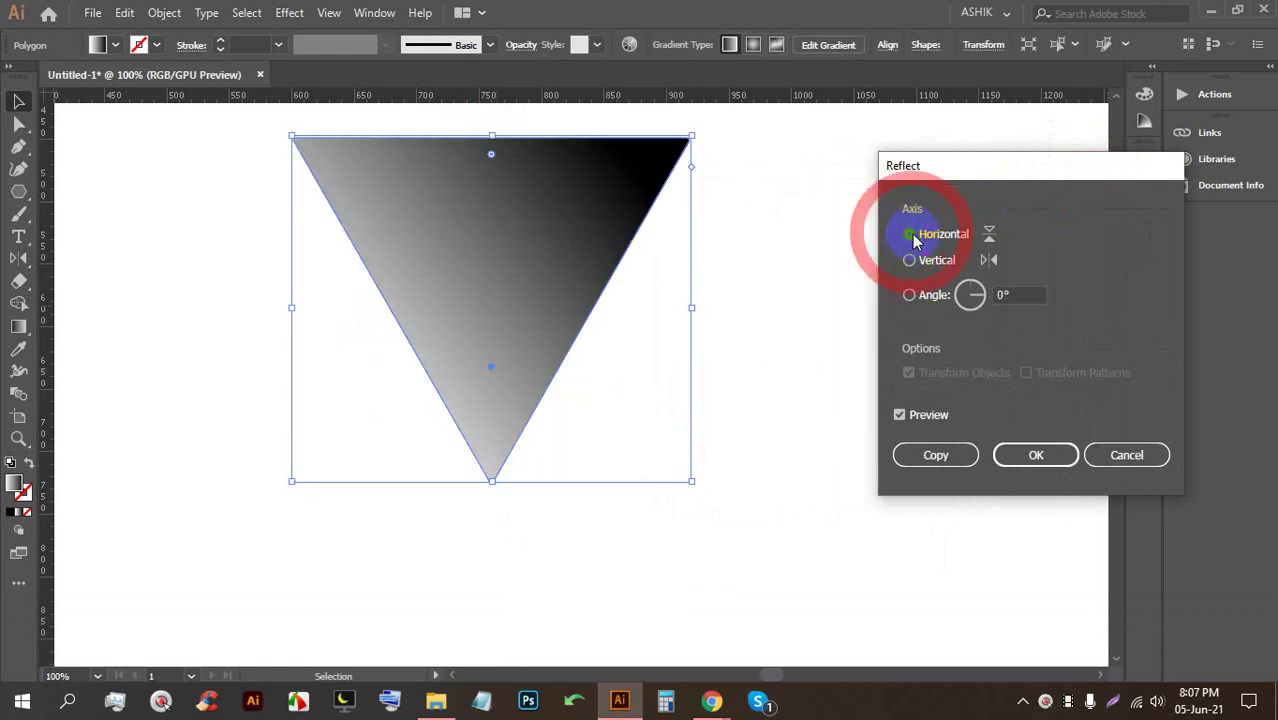
# Try custom axis angles and the vertical axis for the triangle's reflection, and cancel the transform
pyautogui.click(899, 414)
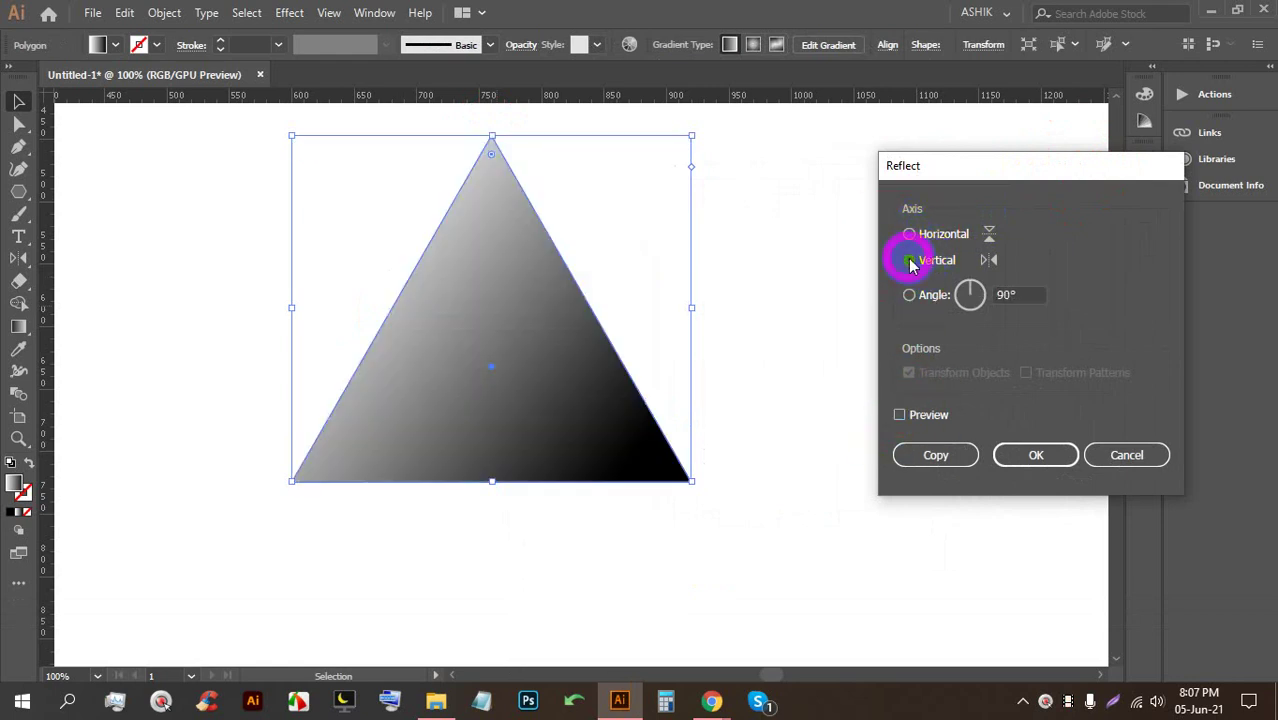
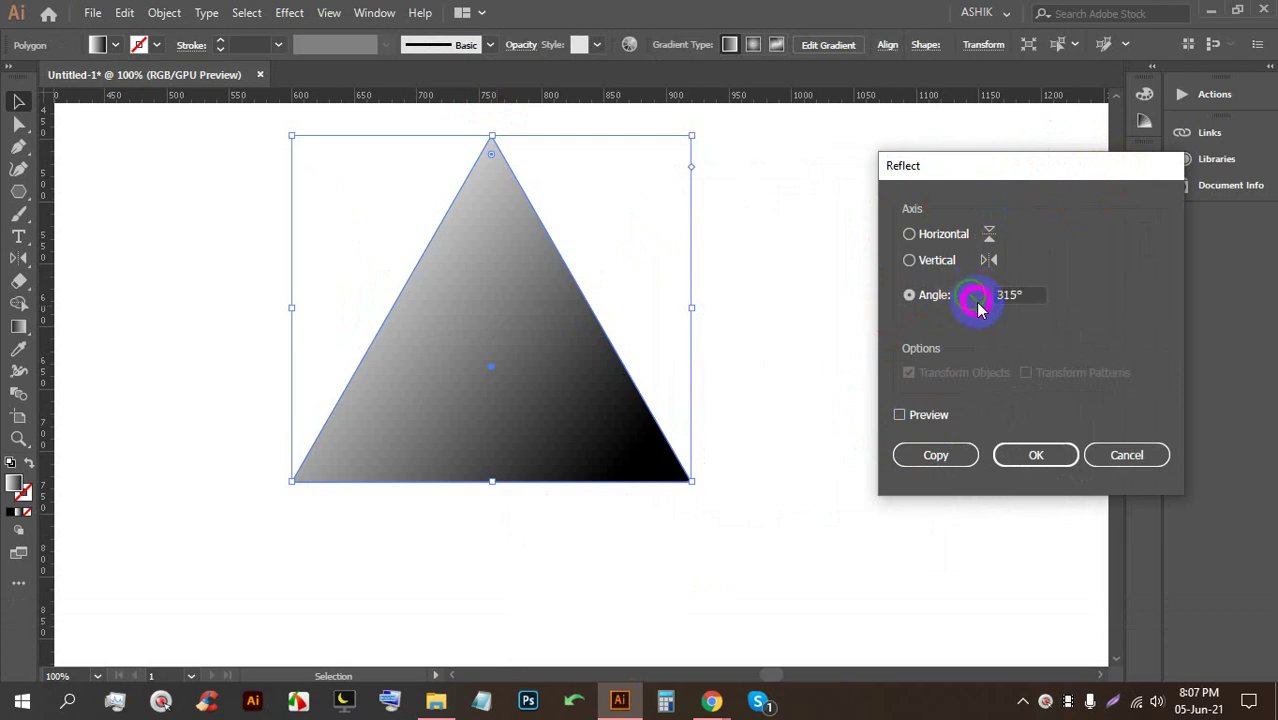
pyautogui.click(899, 414)
pyautogui.moveTo(967, 285); pyautogui.dragTo(945, 270)
pyautogui.click(910, 263)
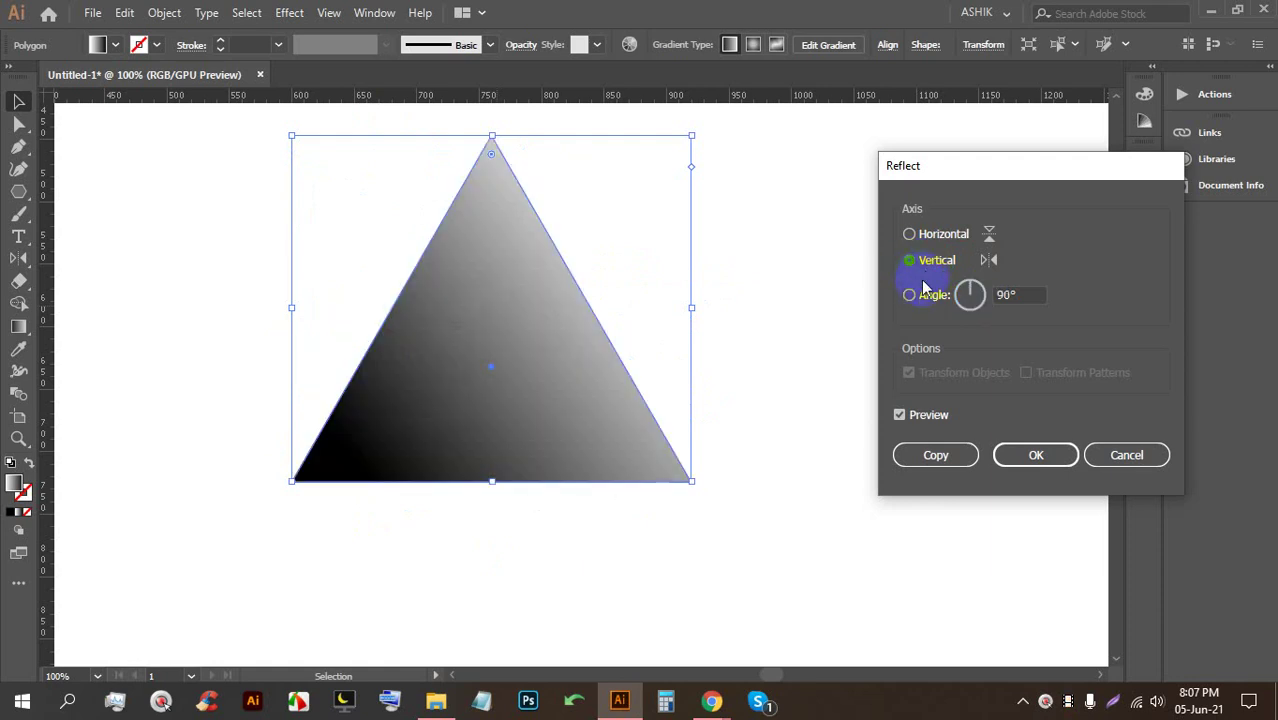
pyautogui.click(1144, 459)
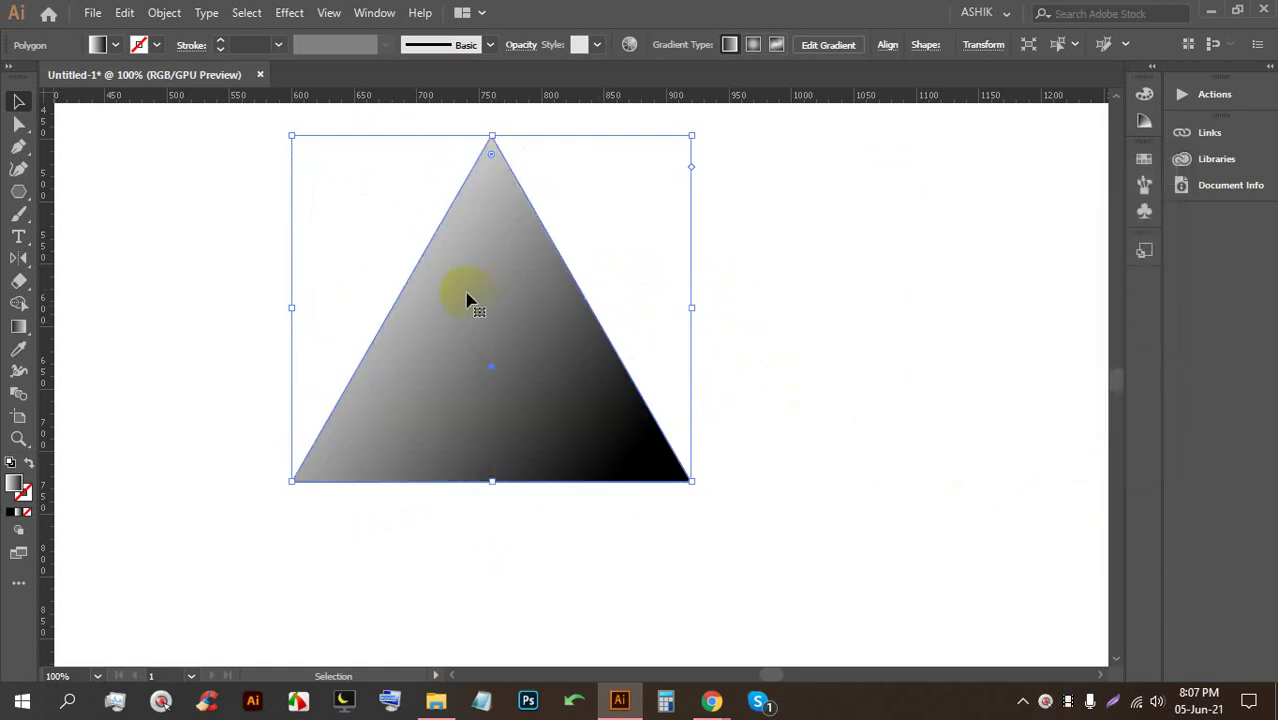
pyautogui.scroll(-4, 485, 342)
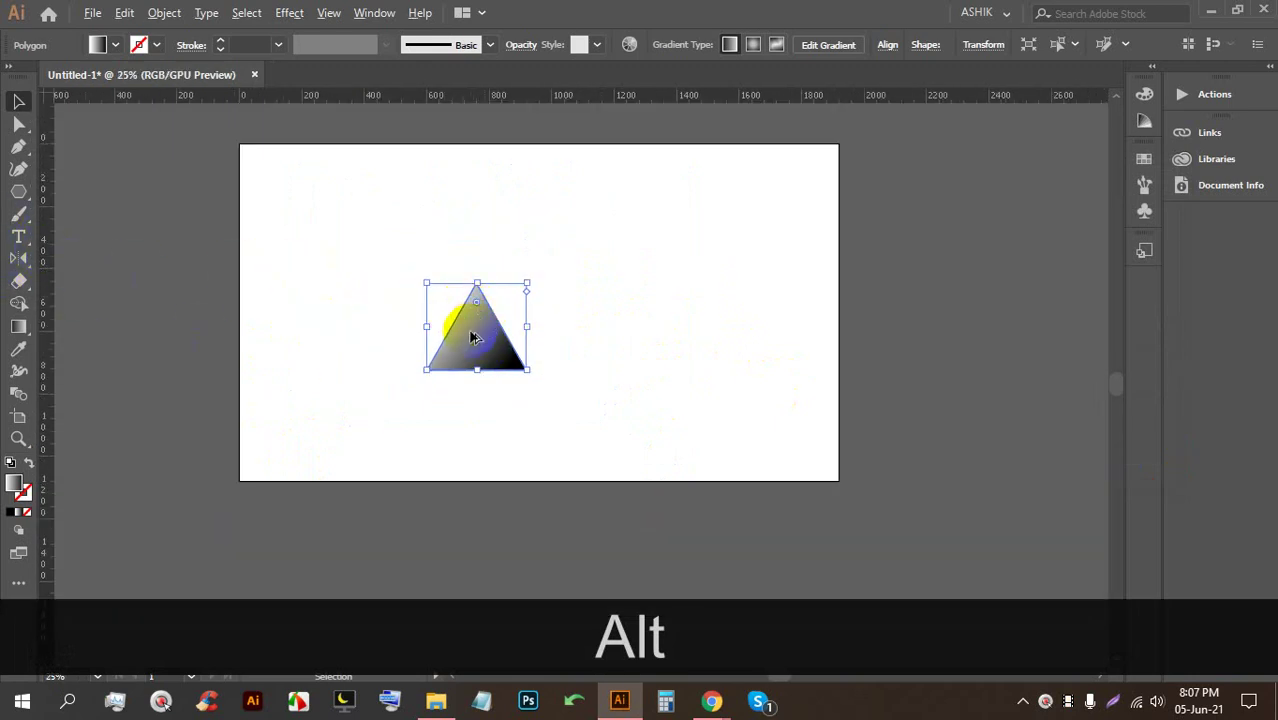
# Shift the gradient-filled triangle slightly and round its three corners
pyautogui.scroll(2, 475, 338)
pyautogui.moveTo(518, 336); pyautogui.dragTo(553, 322)
pyautogui.moveTo(519, 233)
pyautogui.mouseDown()
pyautogui.moveTo(518, 203)
pyautogui.moveTo(513, 246)
pyautogui.mouseUp()
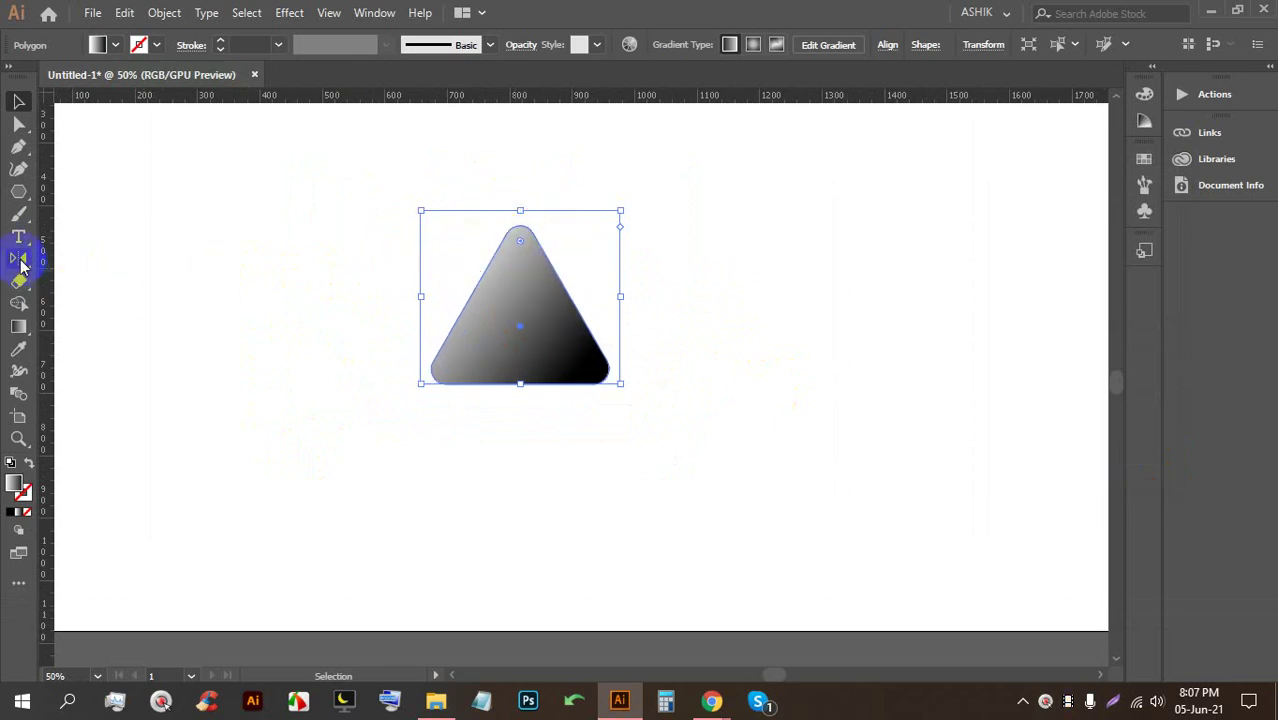
# Try reflecting the rounded triangle about a point below it with a horizontal axis and a 90° angle, and cancel the transform
pyautogui.click(19, 259)
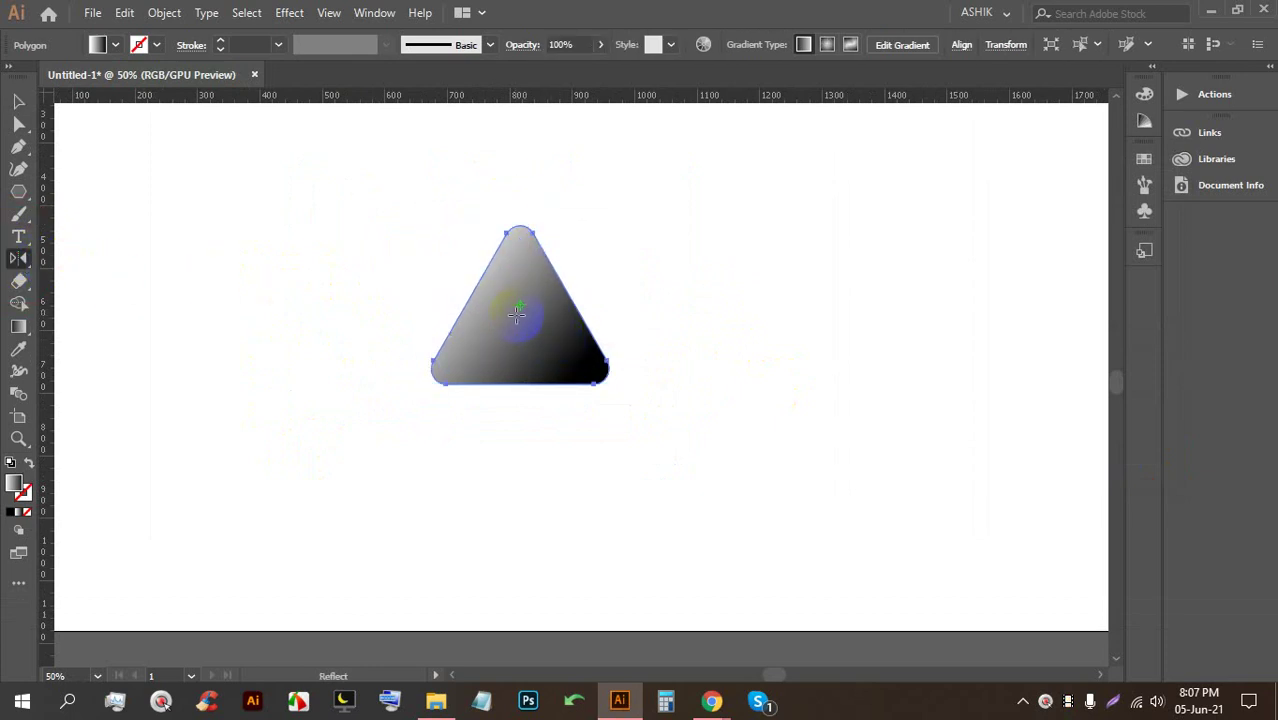
pyautogui.keyDown('alt'); pyautogui.click(521, 342); pyautogui.keyUp('alt')
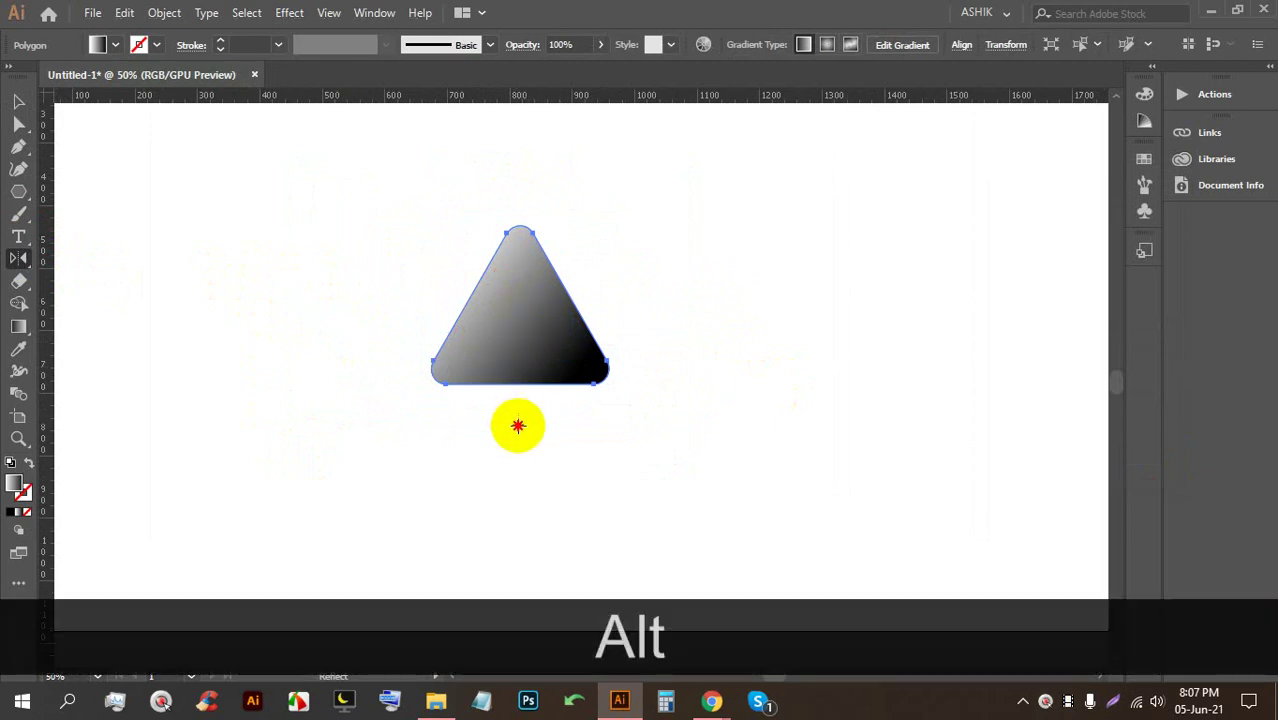
pyautogui.keyDown('alt'); pyautogui.click(515, 447); pyautogui.keyUp('alt')
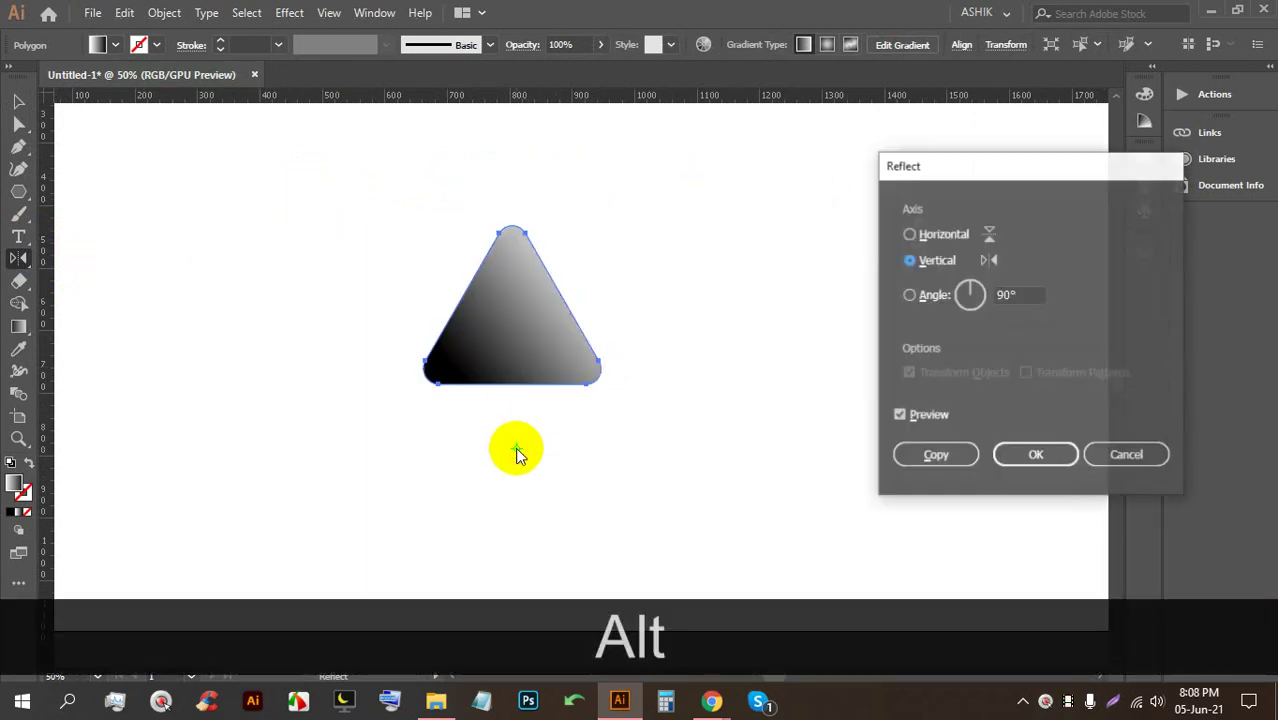
pyautogui.click(937, 242)
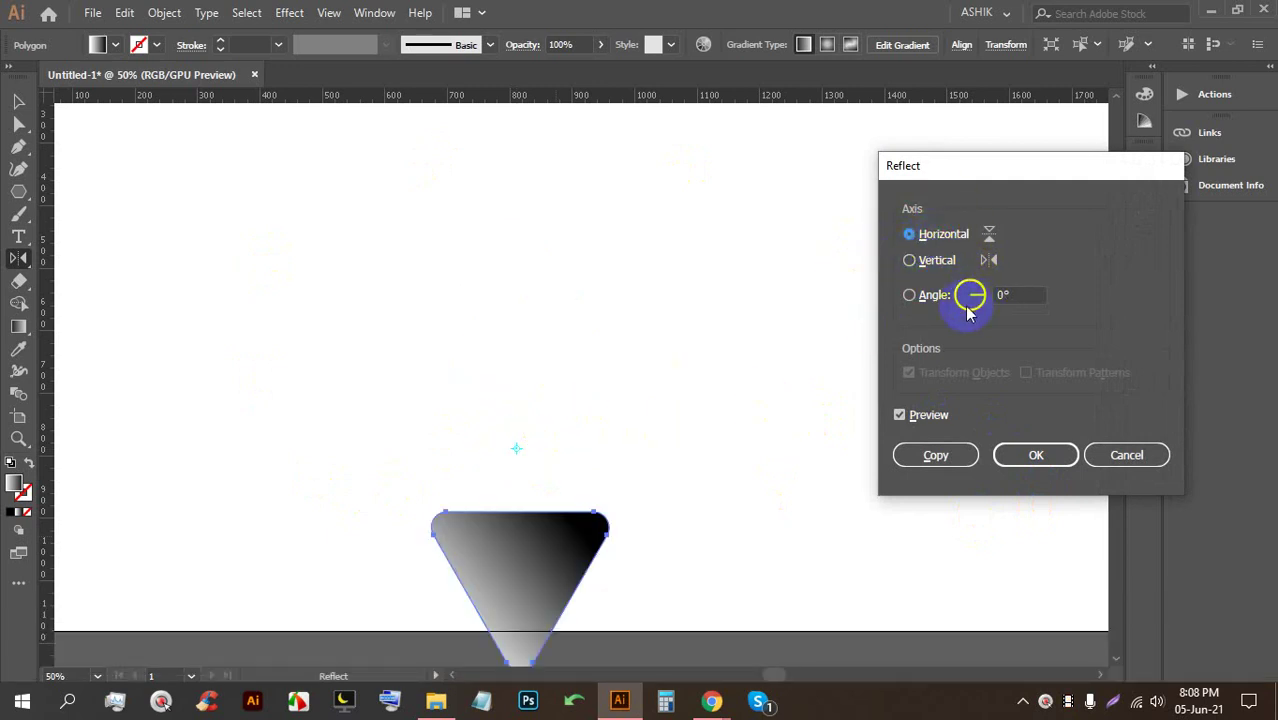
pyautogui.moveTo(975, 310)
pyautogui.mouseDown()
pyautogui.moveTo(984, 294)
pyautogui.moveTo(970, 285)
pyautogui.moveTo(961, 297)
pyautogui.moveTo(979, 308)
pyautogui.moveTo(968, 297)
pyautogui.moveTo(980, 287)
pyautogui.moveTo(959, 294)
pyautogui.moveTo(972, 294)
pyautogui.mouseUp()
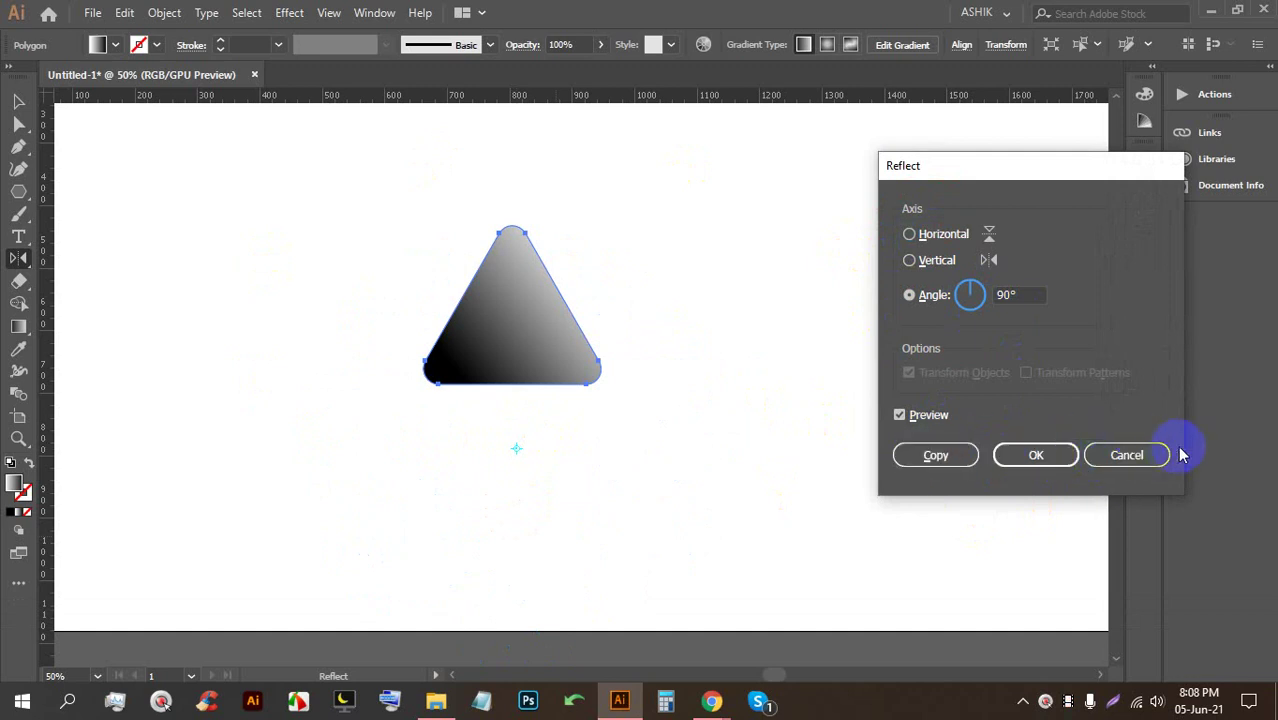
pyautogui.click(1126, 456)
# Erase several freehand strokes across the rounded triangle with the Eraser tool
pyautogui.click(8, 261)
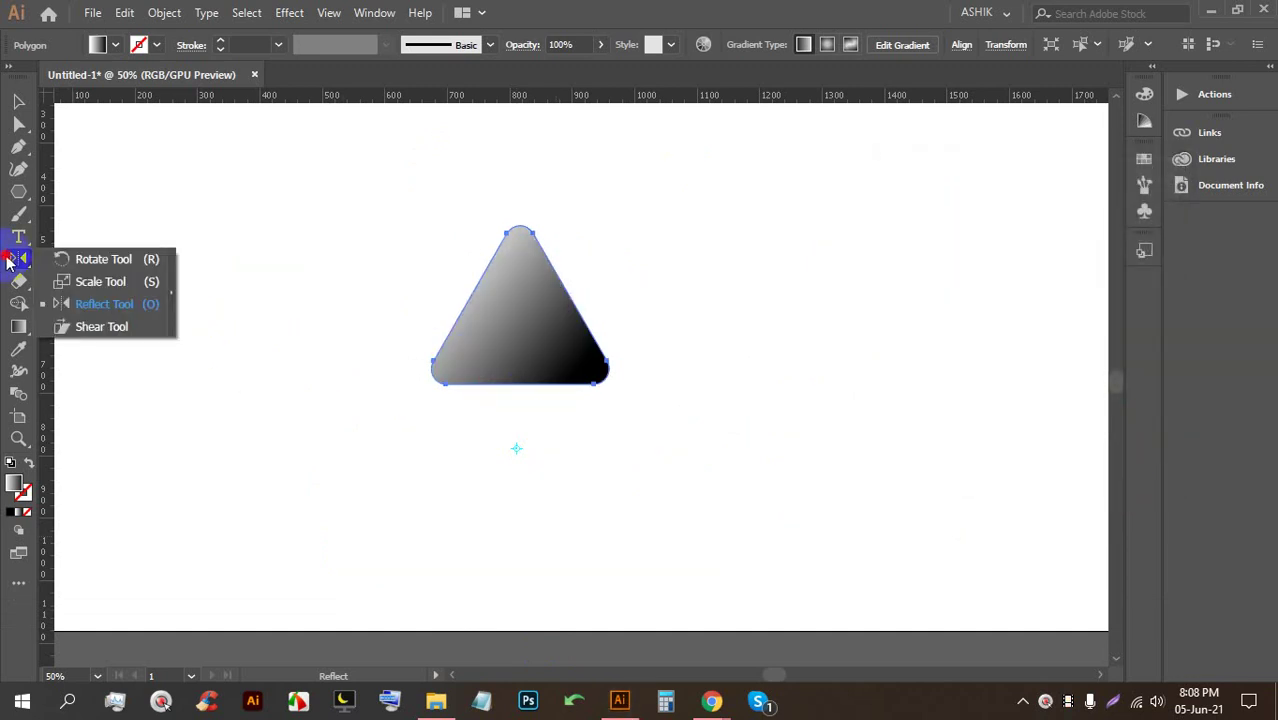
pyautogui.click(11, 260)
pyautogui.click(20, 283)
pyautogui.click(48, 278)
pyautogui.moveTo(359, 277); pyautogui.dragTo(704, 236)
pyautogui.moveTo(678, 375)
pyautogui.mouseDown()
pyautogui.moveTo(528, 391)
pyautogui.moveTo(348, 357)
pyautogui.mouseUp()
pyautogui.moveTo(390, 288)
pyautogui.mouseDown()
pyautogui.moveTo(586, 318)
pyautogui.moveTo(350, 356)
pyautogui.mouseUp()
# Draw a gradient-filled square beside the triangle and erase several curved strokes through it
pyautogui.click(18, 191)
pyautogui.click(180, 190)
pyautogui.moveTo(224, 231); pyautogui.dragTo(370, 376)
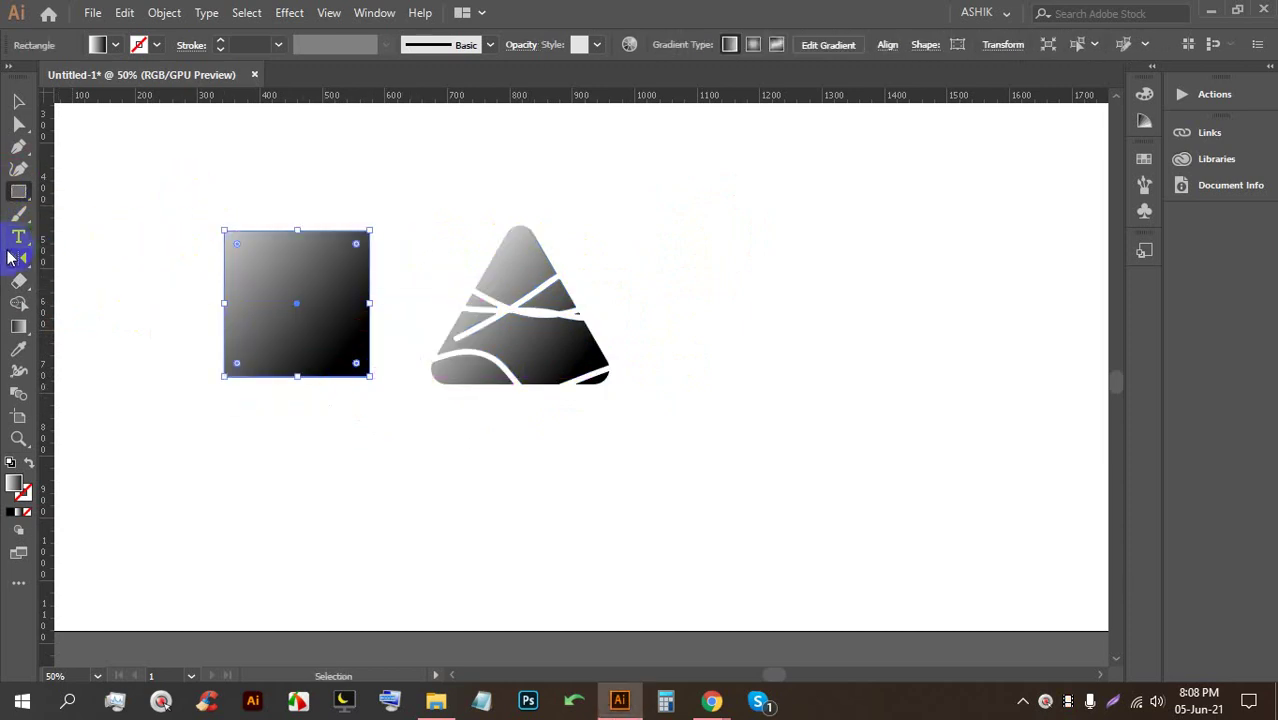
pyautogui.click(12, 259)
pyautogui.moveTo(305, 283); pyautogui.dragTo(305, 284)
pyautogui.moveTo(344, 224)
pyautogui.mouseDown()
pyautogui.moveTo(374, 334)
pyautogui.moveTo(357, 351)
pyautogui.moveTo(157, 334)
pyautogui.mouseUp()
# Pull the cut pieces of the square apart and delete all the artwork from the artboard
pyautogui.click(22, 100)
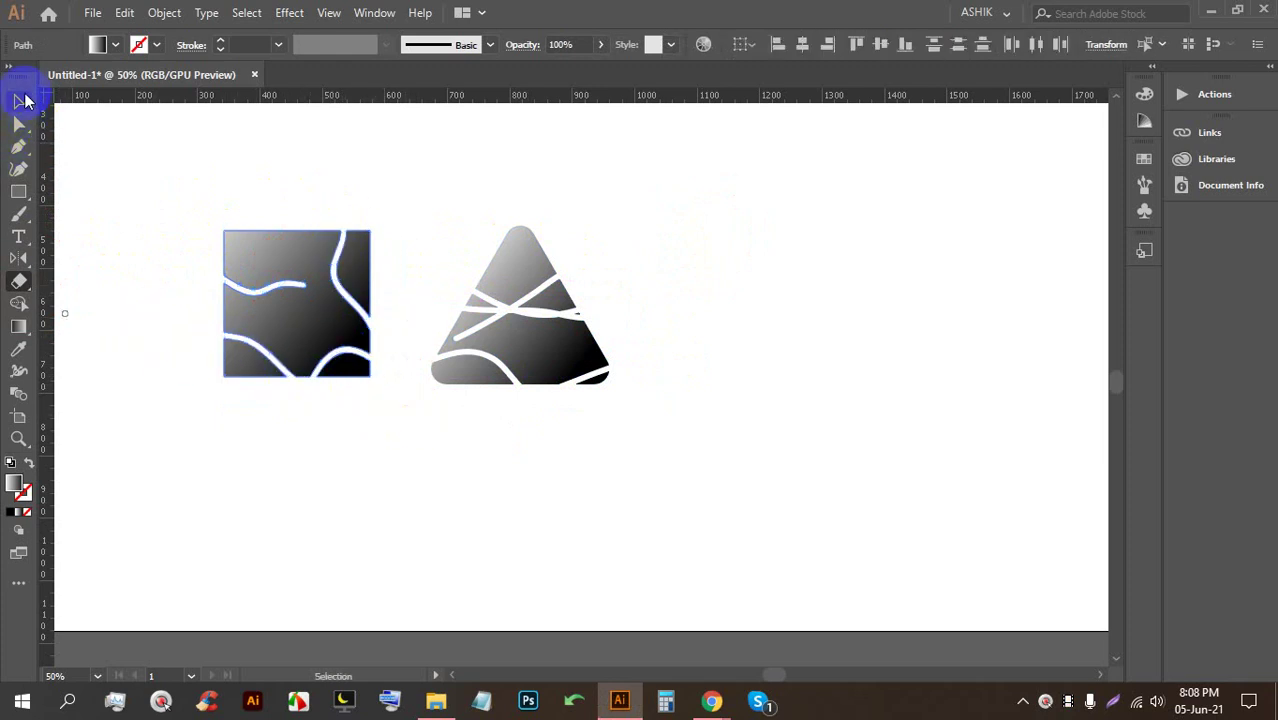
pyautogui.click(222, 151)
pyautogui.moveTo(177, 191); pyautogui.dragTo(305, 465)
pyautogui.click(293, 420)
pyautogui.moveTo(239, 374); pyautogui.dragTo(225, 402)
pyautogui.moveTo(348, 373); pyautogui.dragTo(358, 400)
pyautogui.moveTo(309, 325); pyautogui.dragTo(300, 352)
pyautogui.moveTo(361, 243); pyautogui.dragTo(394, 180)
pyautogui.moveTo(280, 261); pyautogui.dragTo(257, 214)
pyautogui.moveTo(753, 484)
pyautogui.mouseDown()
pyautogui.moveTo(259, 158)
pyautogui.moveTo(117, 154)
pyautogui.mouseUp()
pyautogui.press('BackSpace')
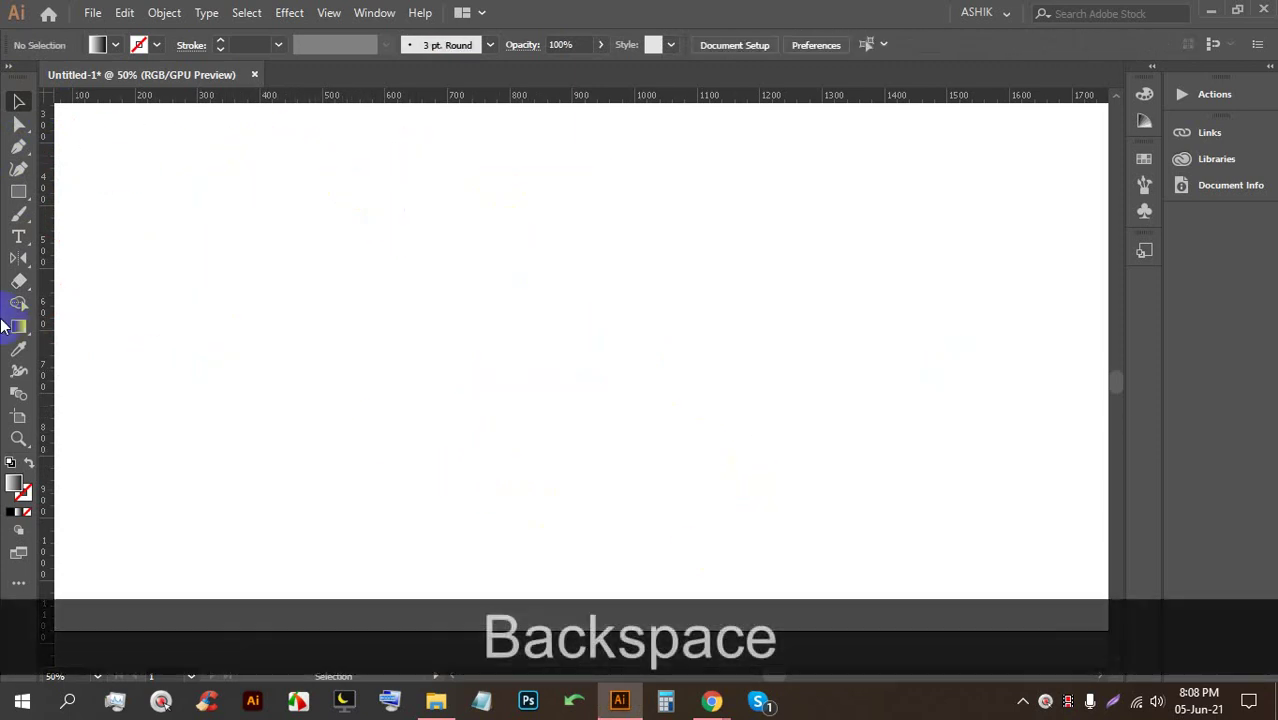
# Add a line of placeholder point text and scale it up proportionally to 115.47 pt
pyautogui.click(18, 236)
pyautogui.click(357, 260)
pyautogui.click(18, 101)
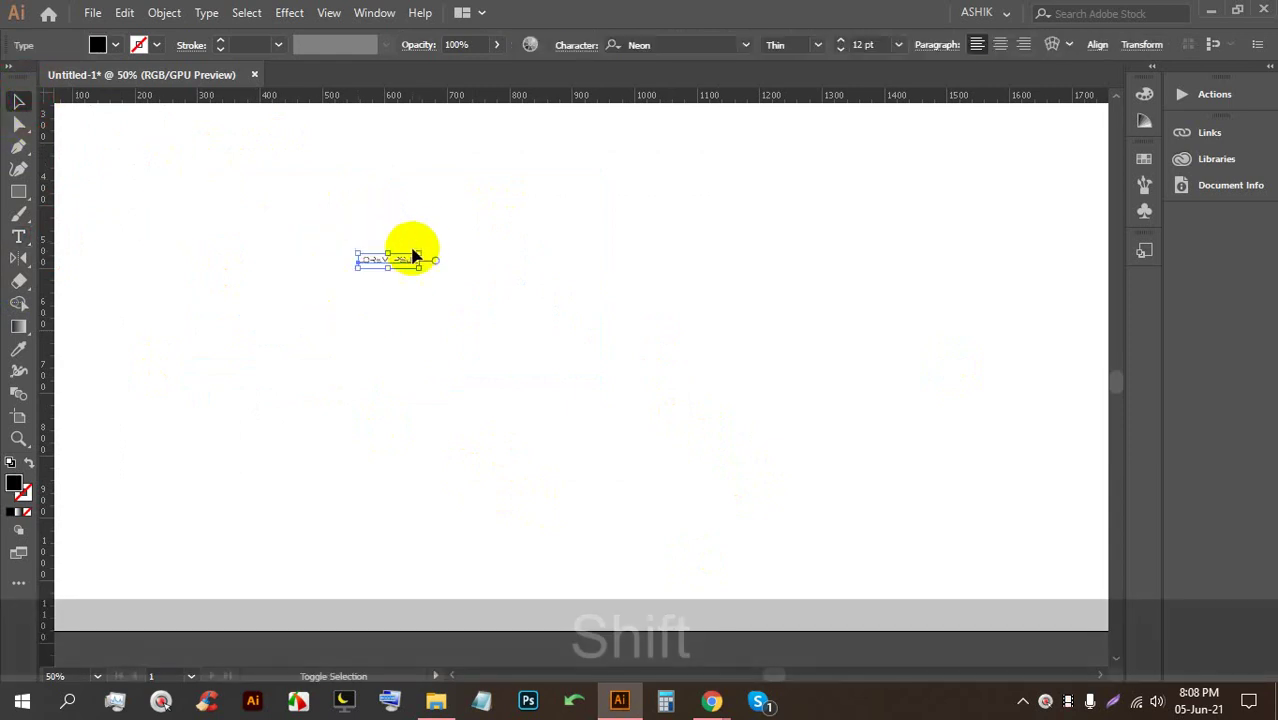
pyautogui.moveTo(419, 262); pyautogui.dragTo(945, 485)
pyautogui.moveTo(700, 325); pyautogui.dragTo(502, 294)
# Replace the placeholder text with NAME and scale it up proportionally to 295.77 pt
pyautogui.doubleClick(502, 296)
pyautogui.tripleClick(502, 296)
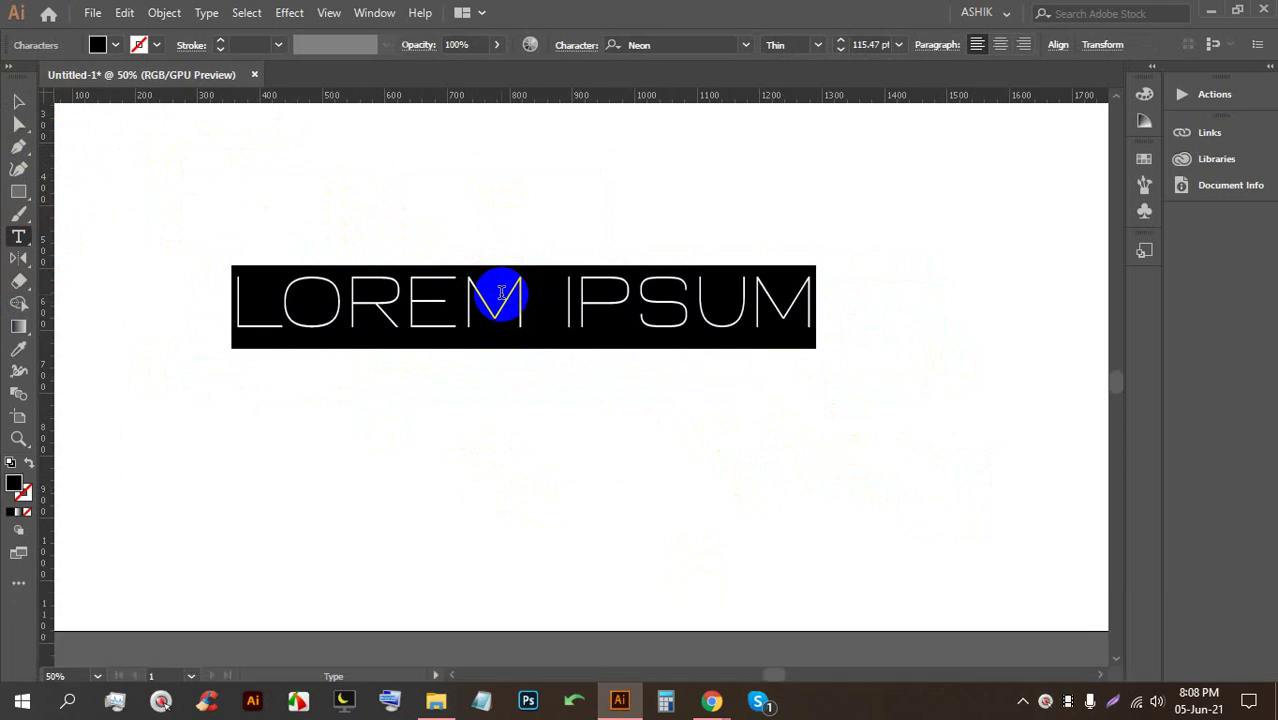
pyautogui.write('NAme')
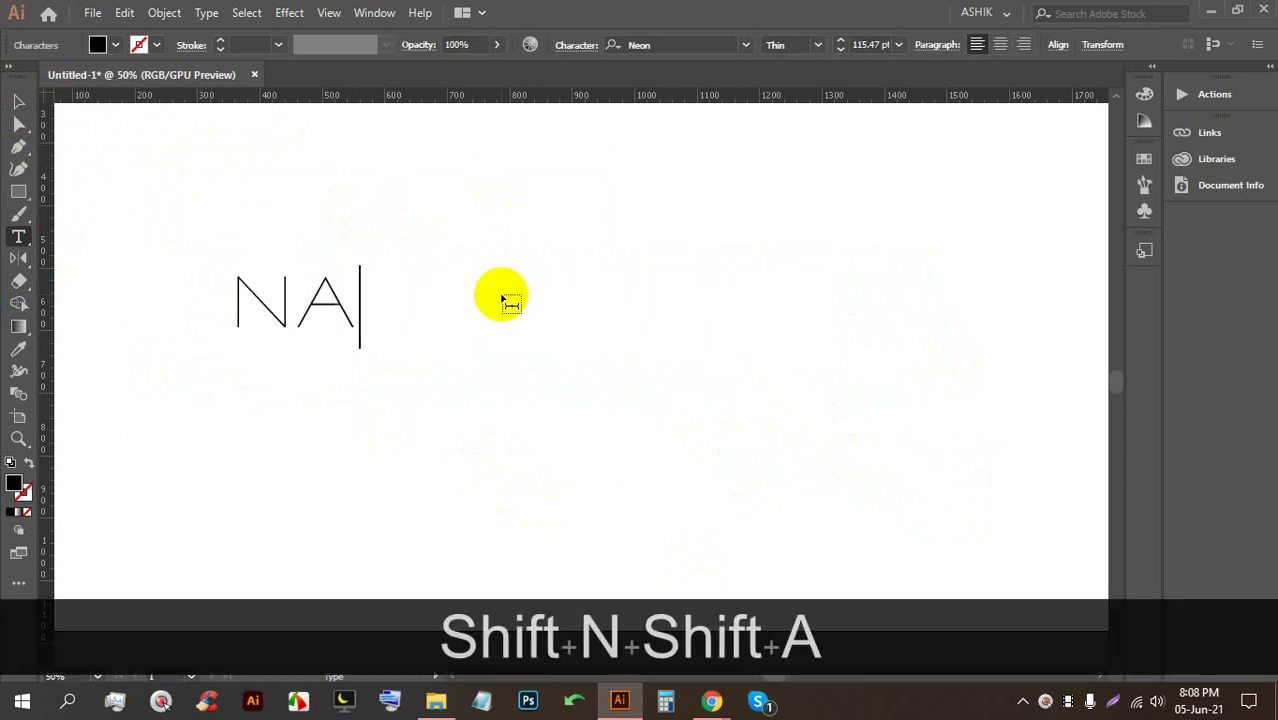
pyautogui.click(22, 100)
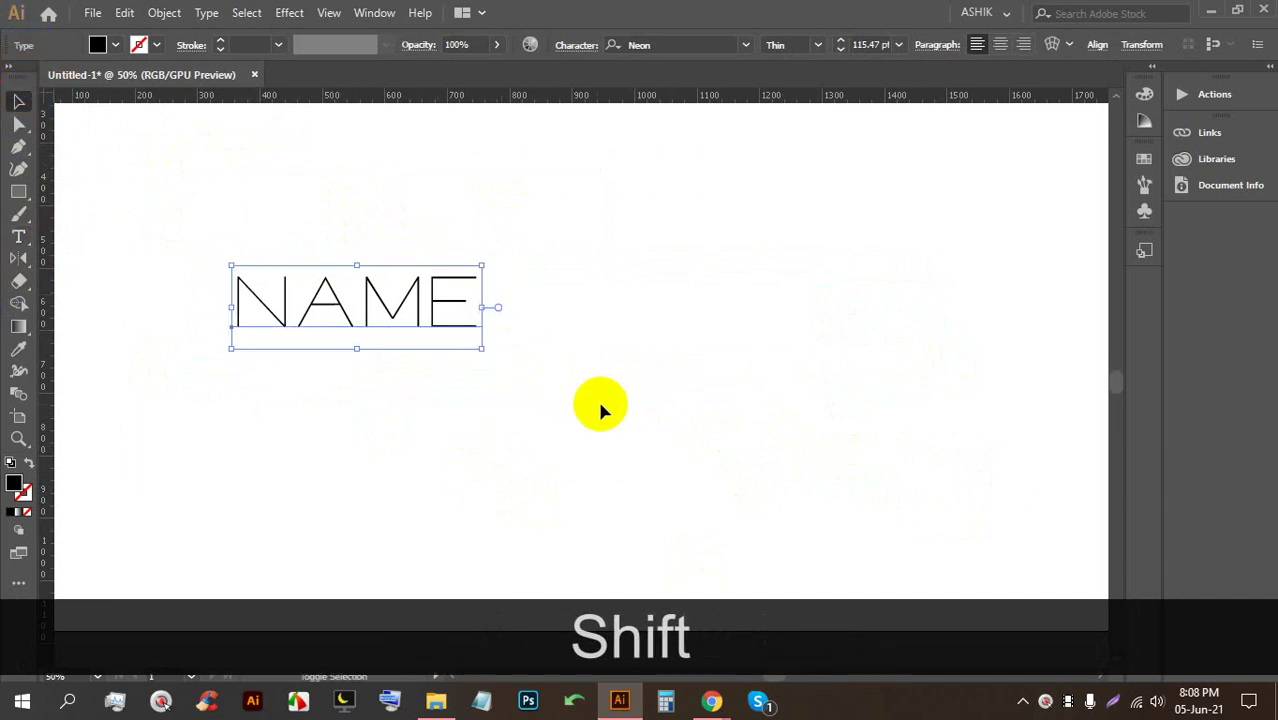
pyautogui.moveTo(481, 352); pyautogui.dragTo(736, 399)
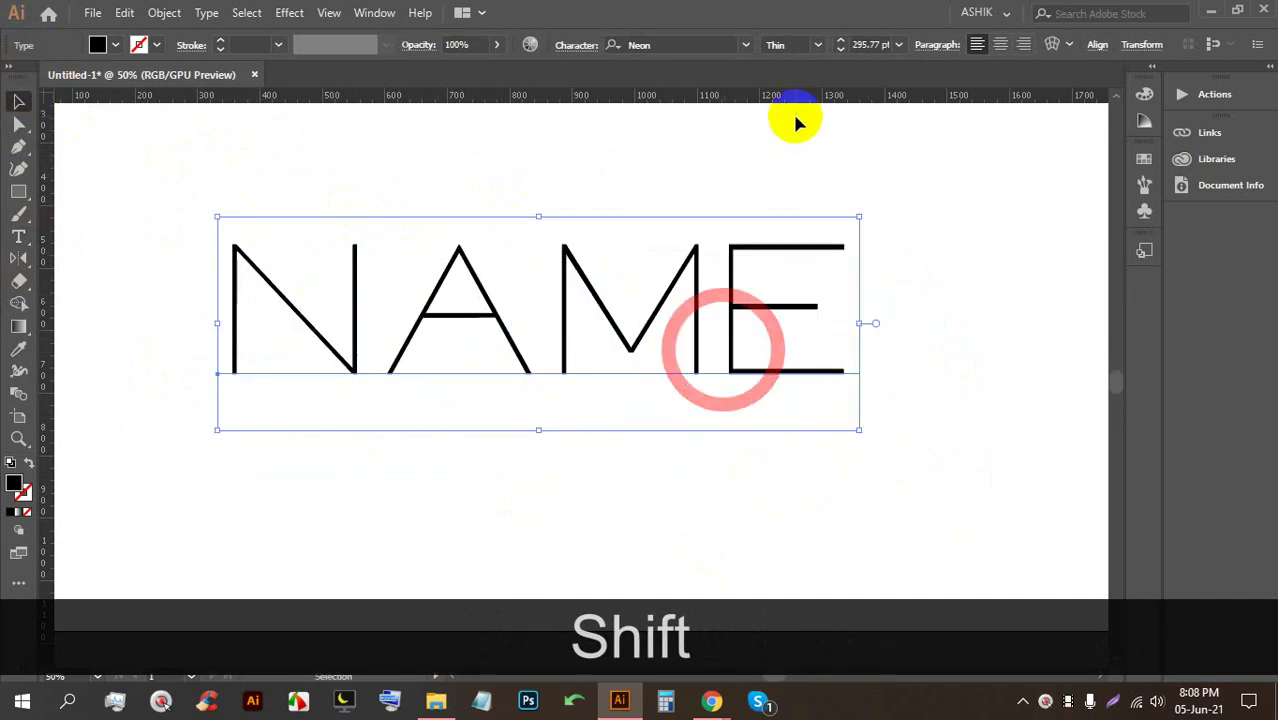
# Set the font of the NAME text to 28 Days Later
pyautogui.click(750, 46)
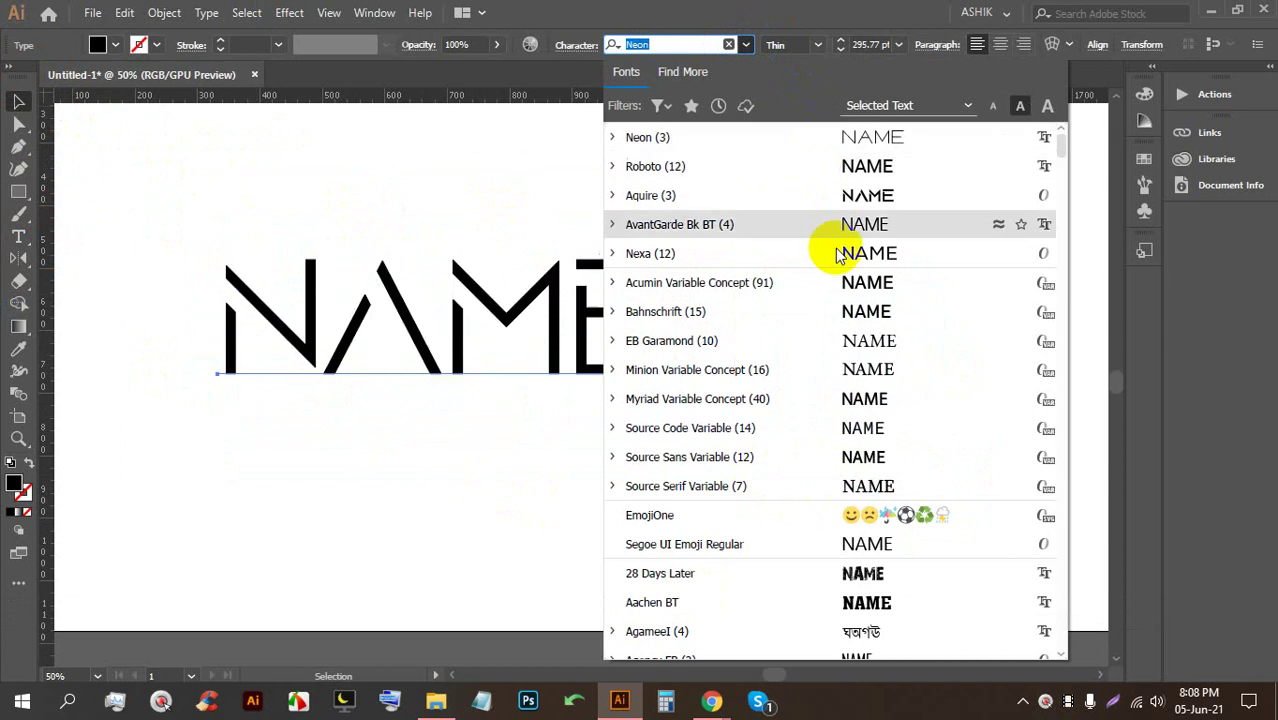
pyautogui.click(874, 580)
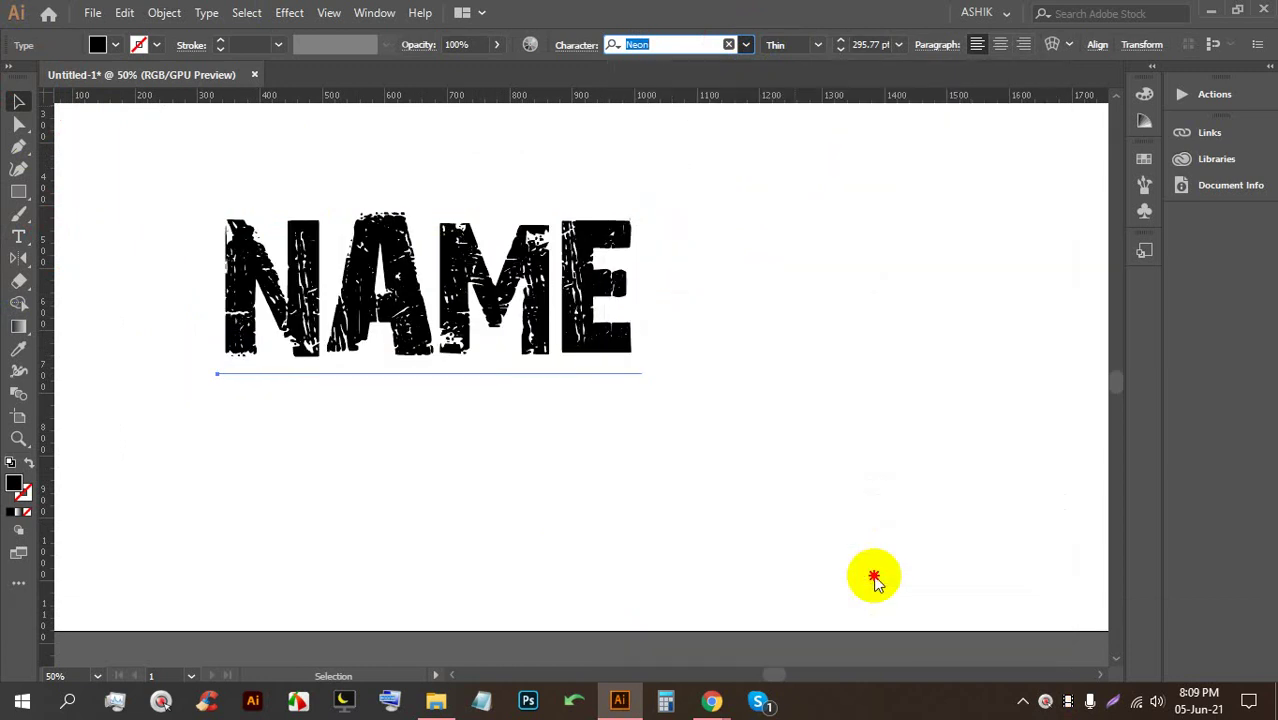
pyautogui.click(17, 103)
pyautogui.click(476, 183)
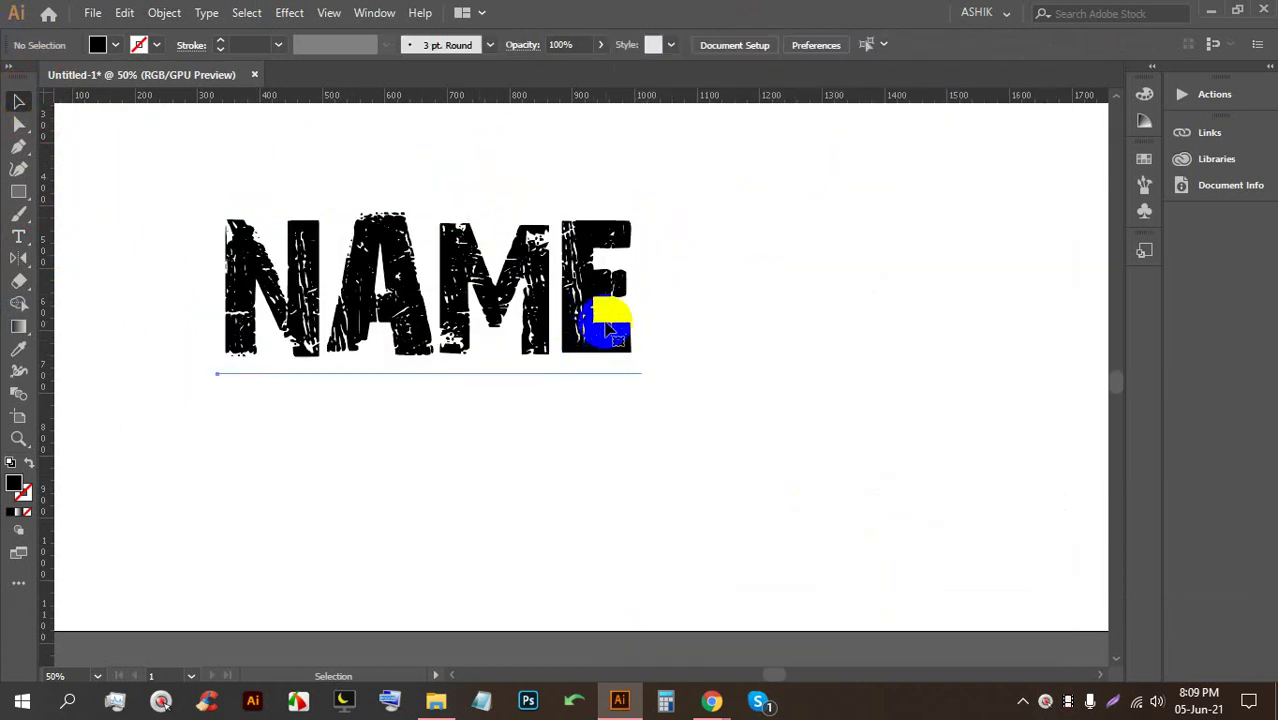
# Enlarge the NAME text to 557.12 pt and reposition it on the artboard
pyautogui.click(605, 320)
pyautogui.moveTo(642, 383); pyautogui.dragTo(1019, 552)
pyautogui.moveTo(921, 442); pyautogui.dragTo(833, 410)
pyautogui.click(964, 406)
pyautogui.moveTo(797, 356); pyautogui.dragTo(836, 342)
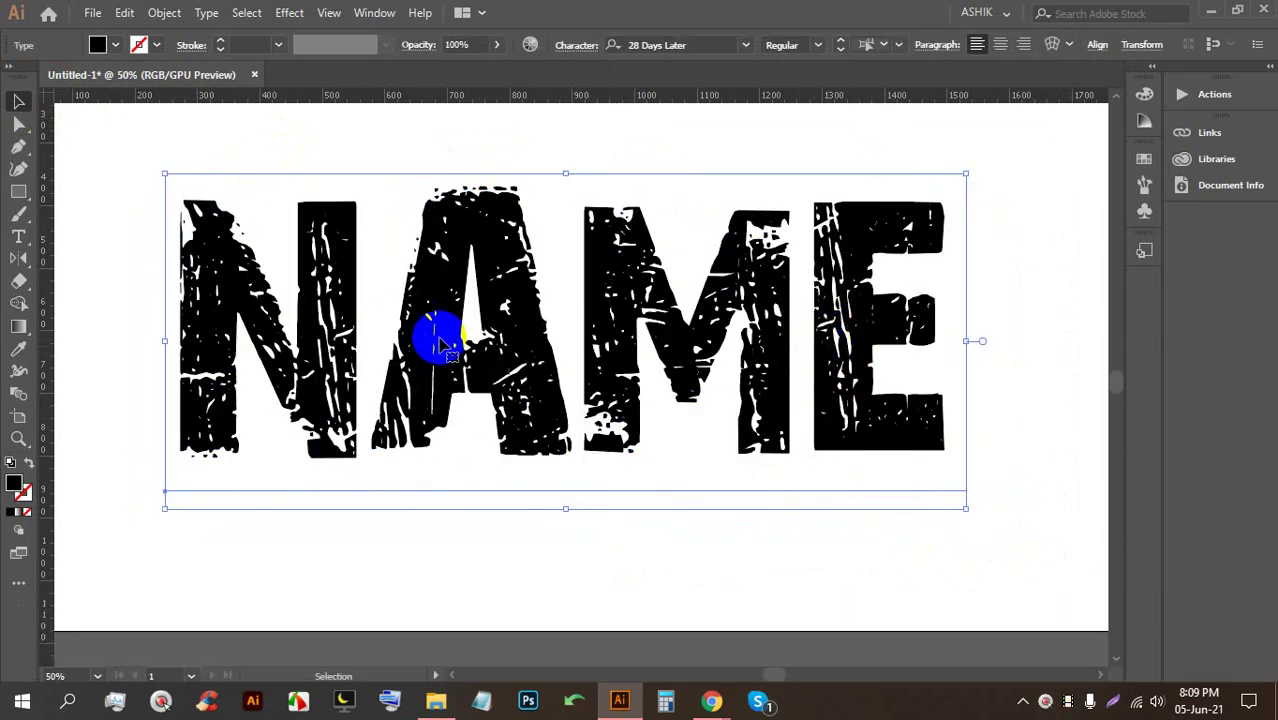
# Try the Eraser tool on the live NAME text
pyautogui.click(19, 282)
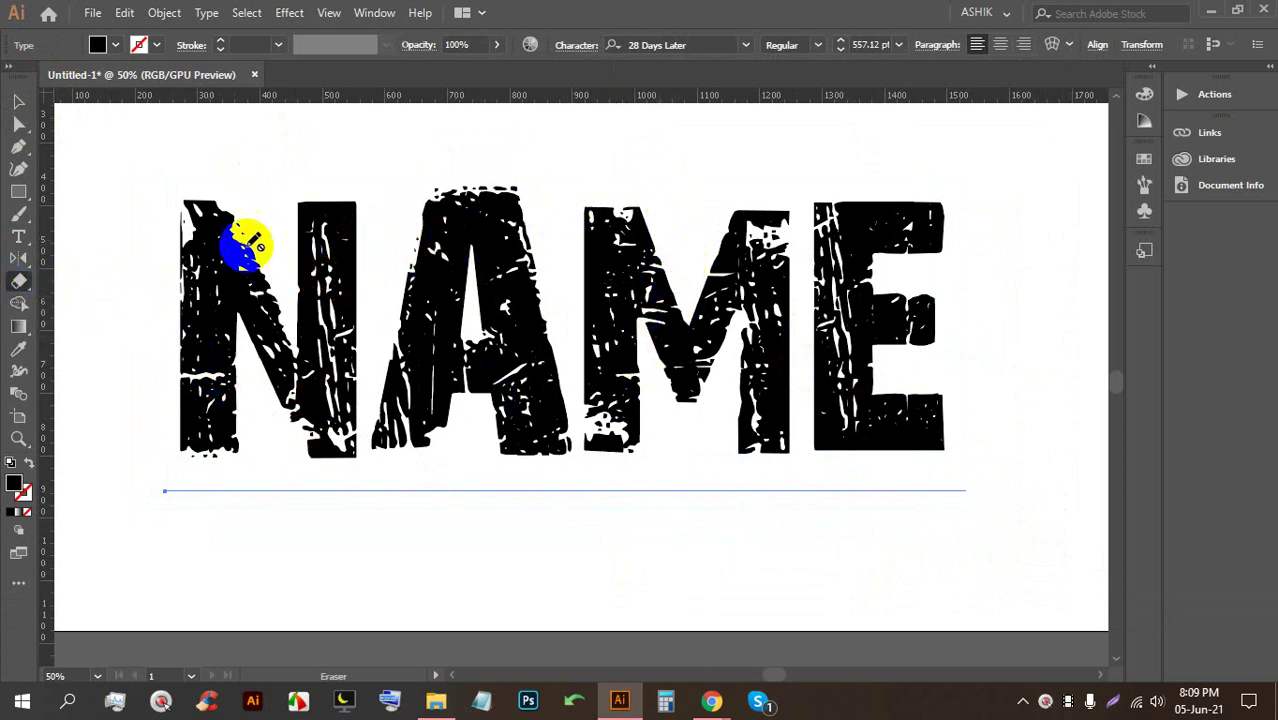
pyautogui.click(19, 102)
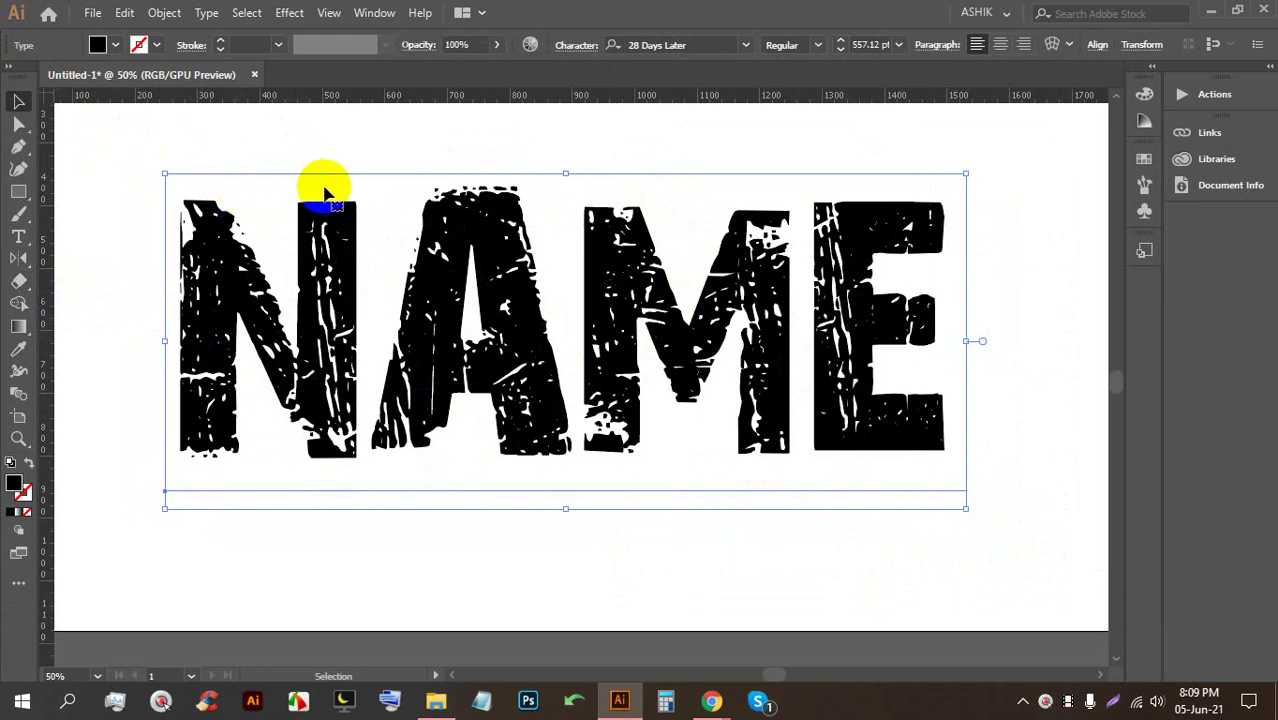
# Move the NAME text toward the upper middle of the artboard
pyautogui.keyDown('alt'); pyautogui.scroll(-1, 340, 190); pyautogui.keyUp('alt')
pyautogui.click(731, 390)
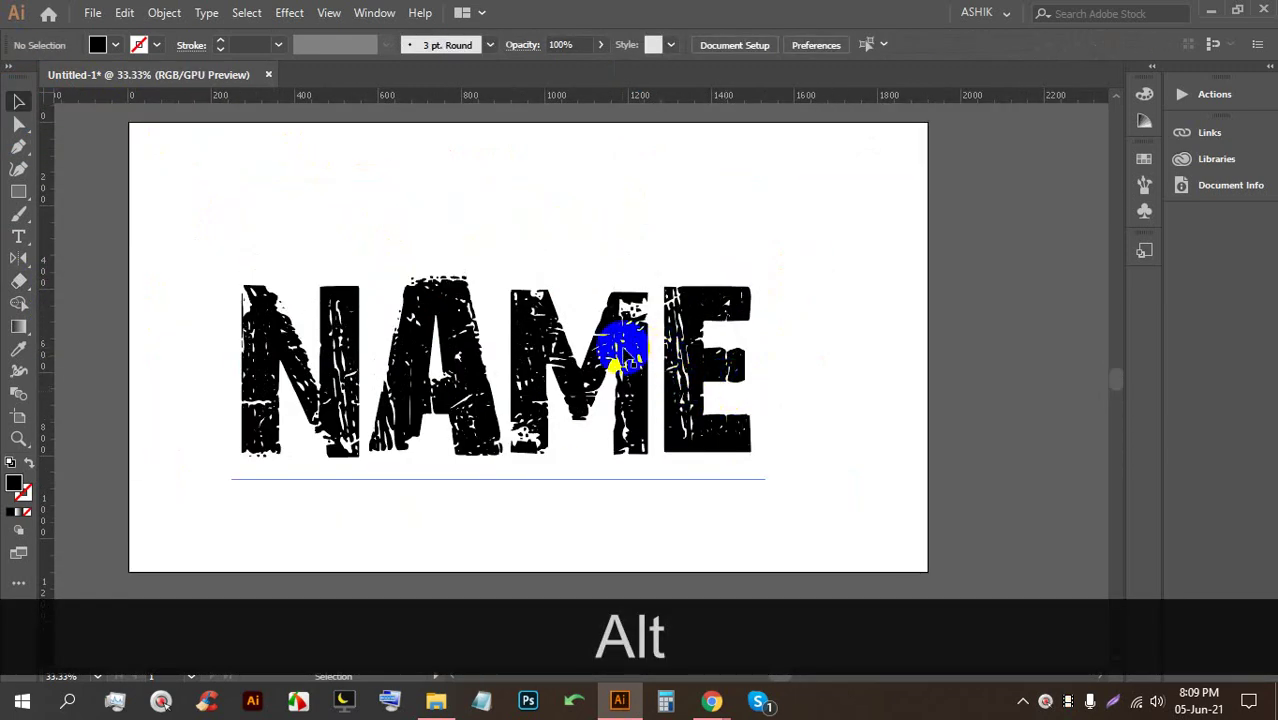
pyautogui.moveTo(430, 345); pyautogui.dragTo(535, 305)
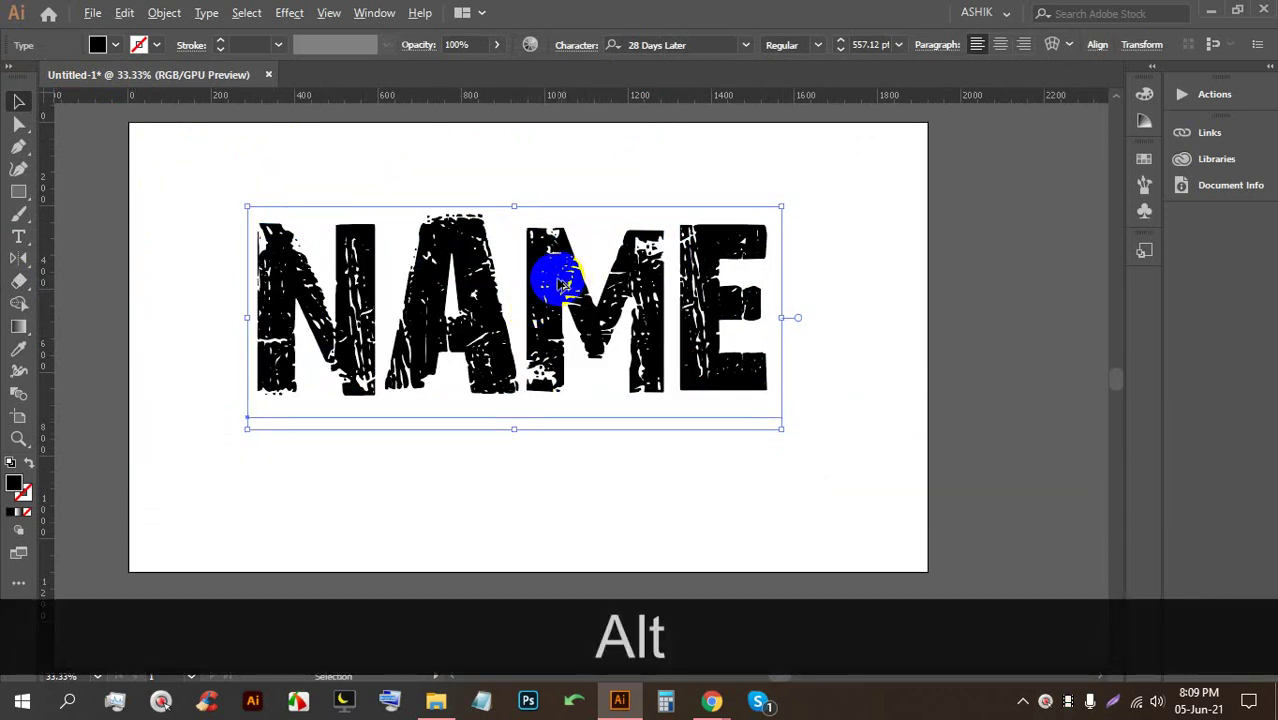
pyautogui.keyDown('alt'); pyautogui.scroll(-1, 562, 277); pyautogui.keyUp('alt')
pyautogui.keyDown('alt'); pyautogui.scroll(1, 560, 272); pyautogui.keyUp('alt')
# Expand the NAME text's object and fill into editable shapes
pyautogui.click(165, 12)
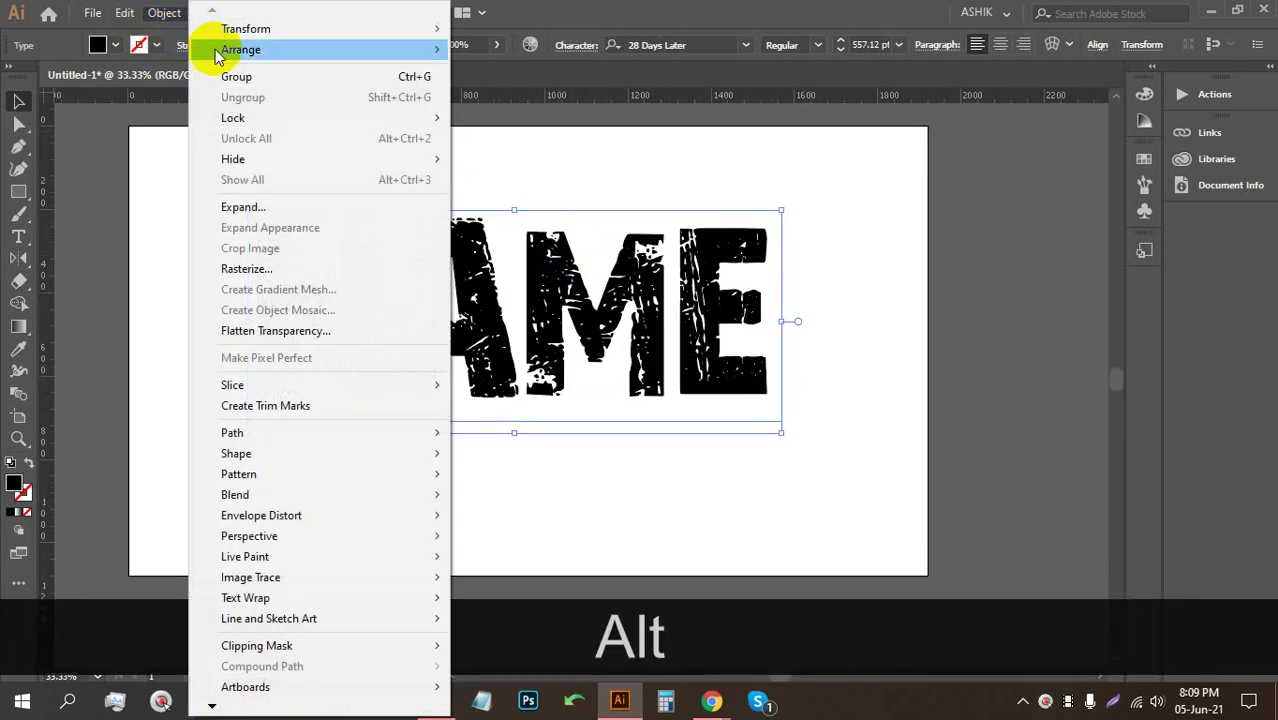
pyautogui.click(285, 208)
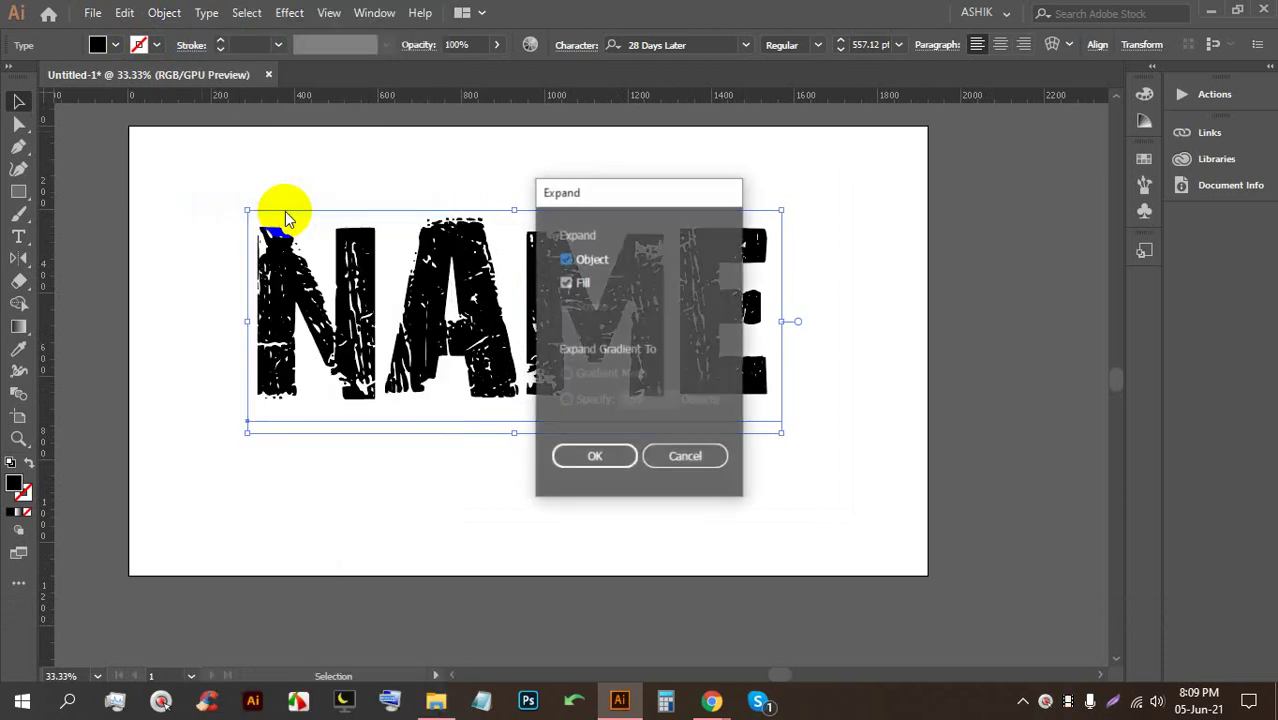
pyautogui.click(592, 458)
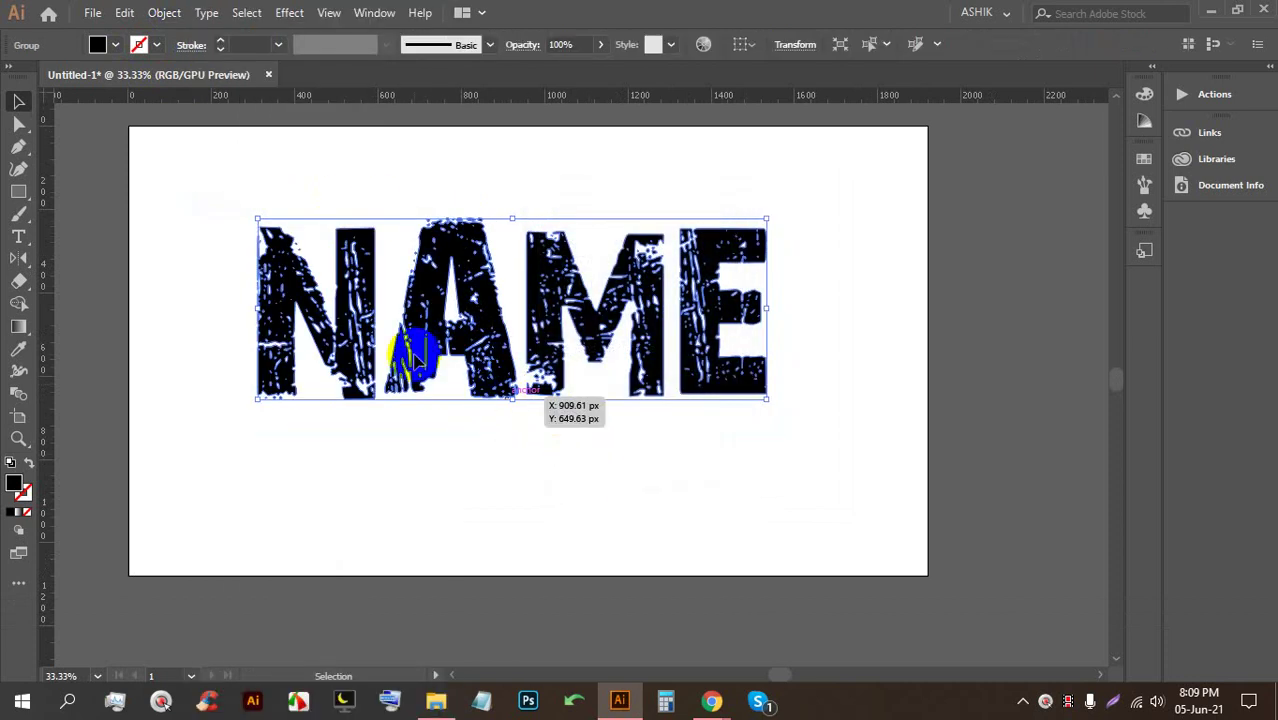
# Erase a thin rising line across the N, A and M of the expanded lettering
pyautogui.click(20, 283)
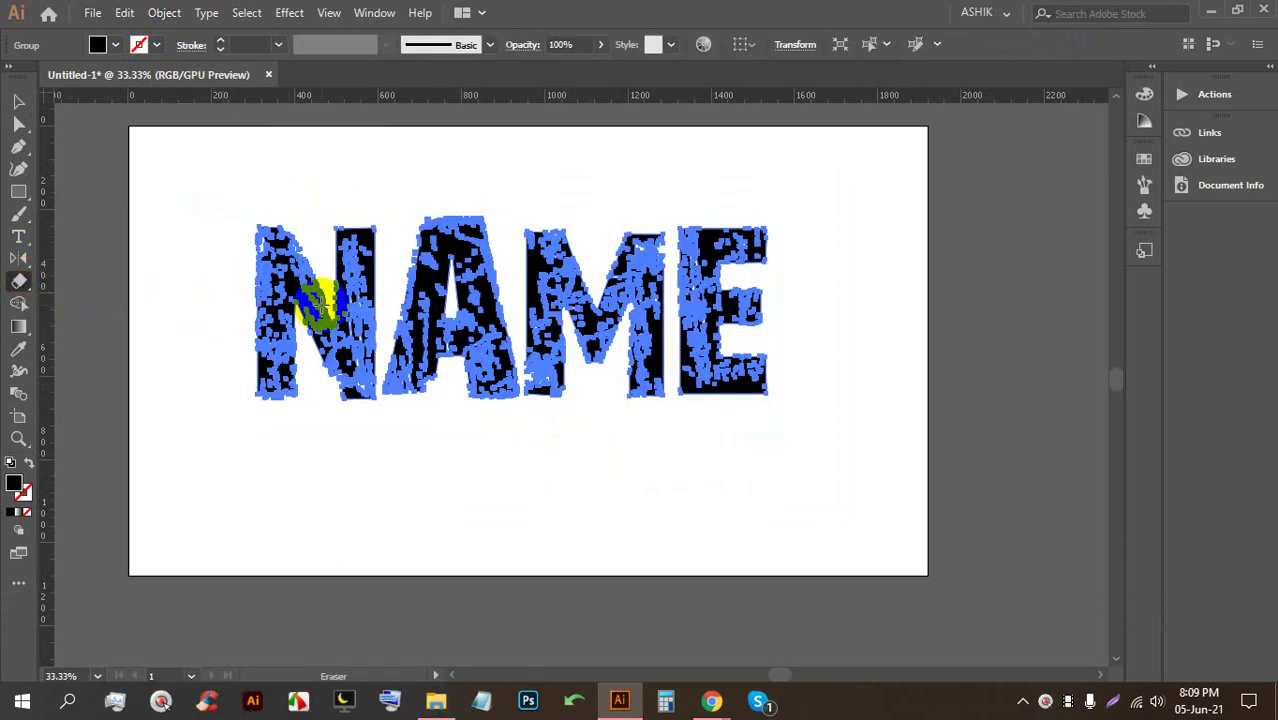
pyautogui.keyDown('alt'); pyautogui.scroll(1, 367, 265); pyautogui.keyUp('alt')
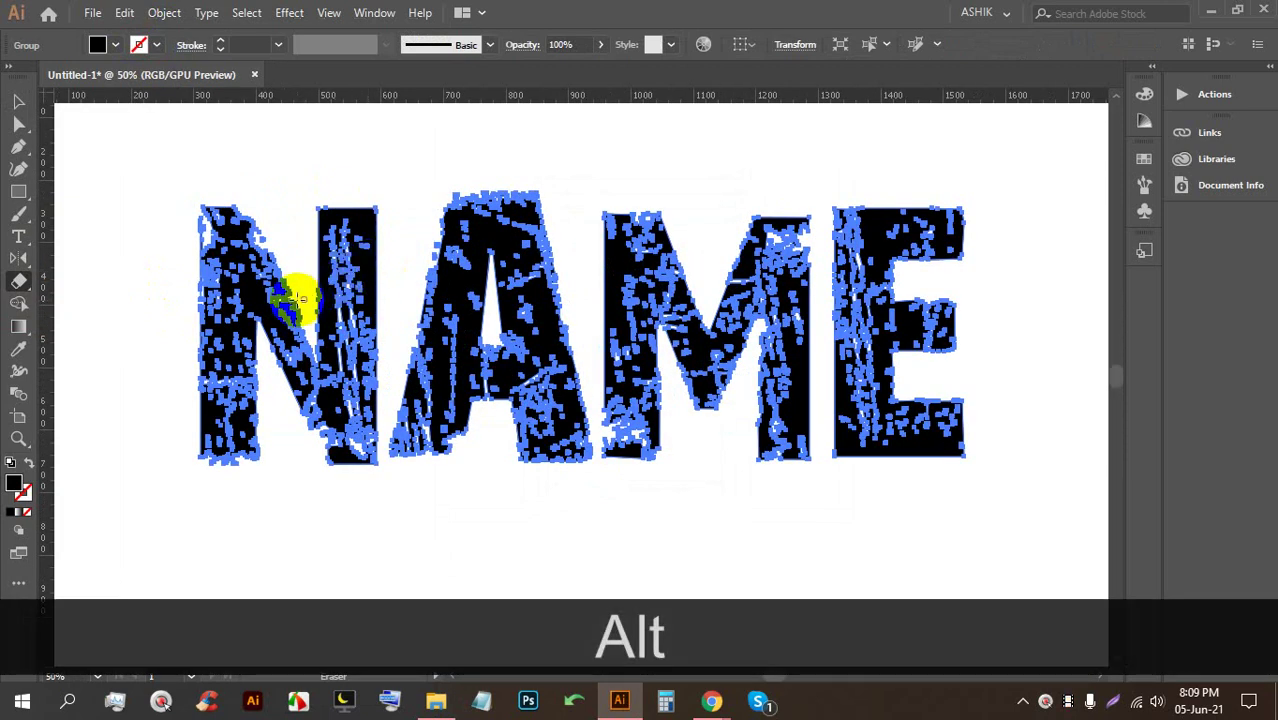
pyautogui.moveTo(162, 345)
pyautogui.mouseDown()
pyautogui.moveTo(471, 251)
pyautogui.moveTo(665, 210)
pyautogui.mouseUp()
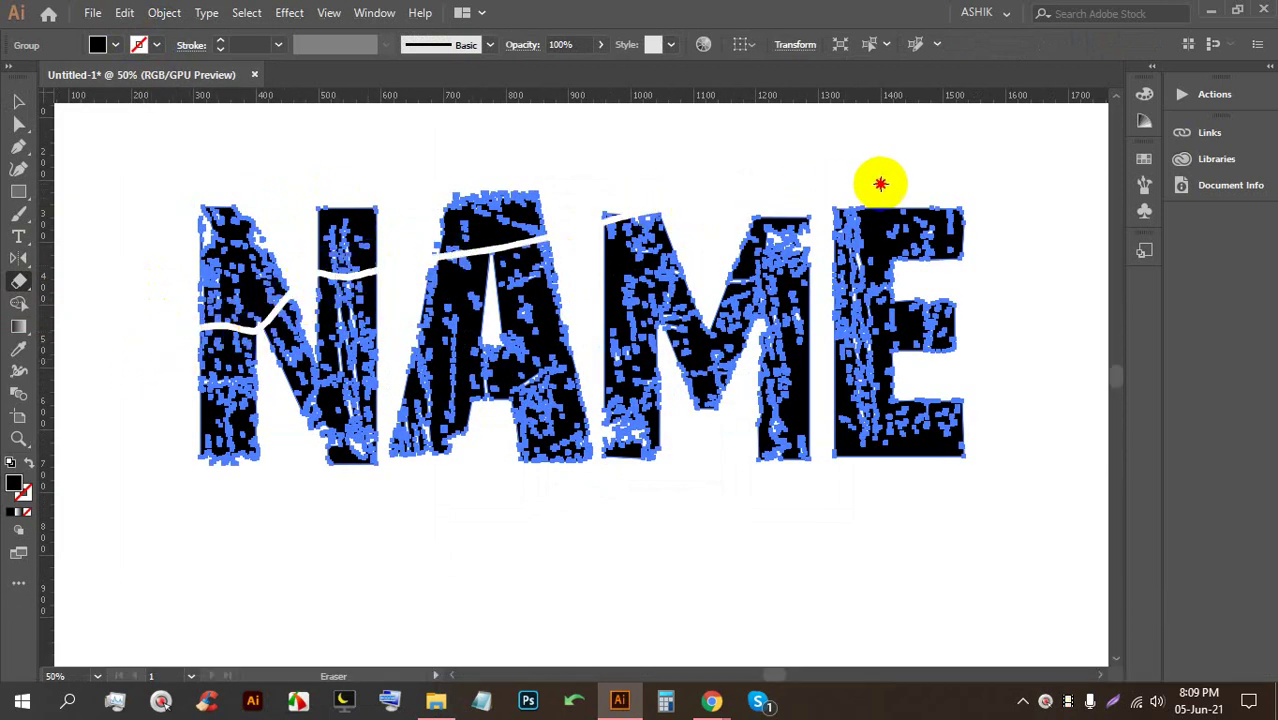
# Switch to the Google Meet call in Chrome to check the meeting, and return to Illustrator
pyautogui.click(1072, 705)
pyautogui.click(622, 702)
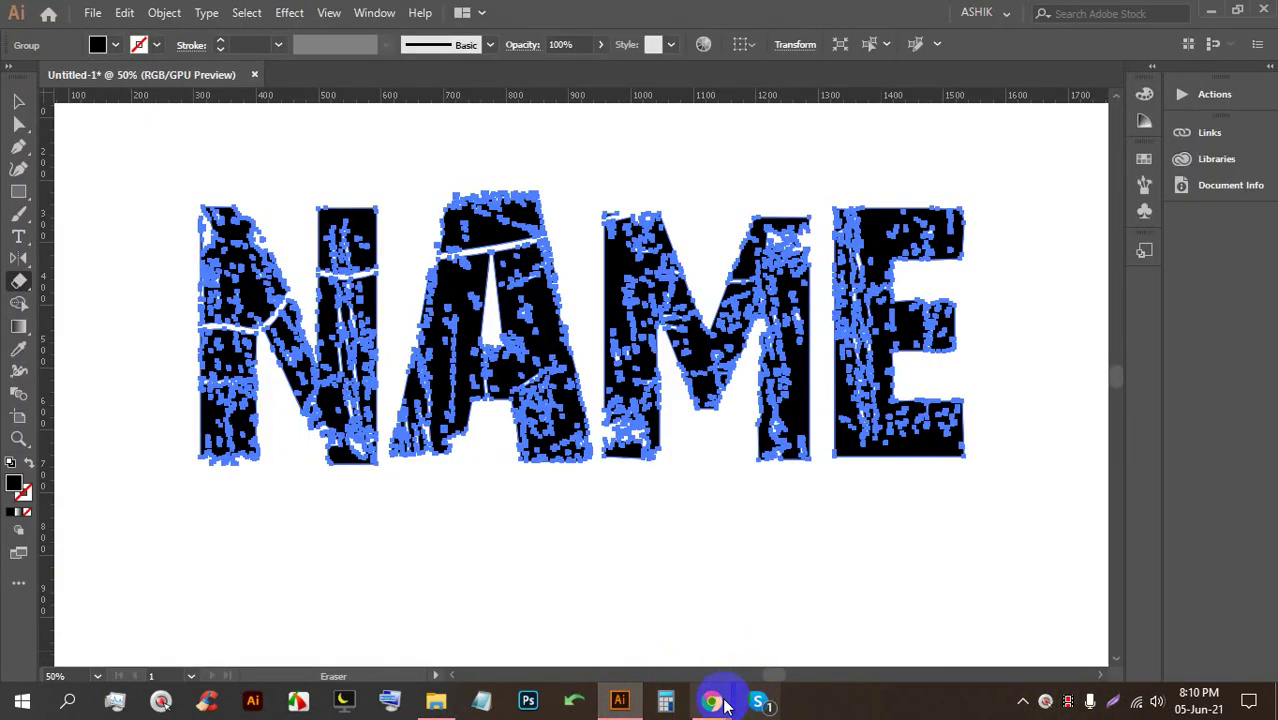
pyautogui.moveTo(727, 705)
pyautogui.click(642, 640)
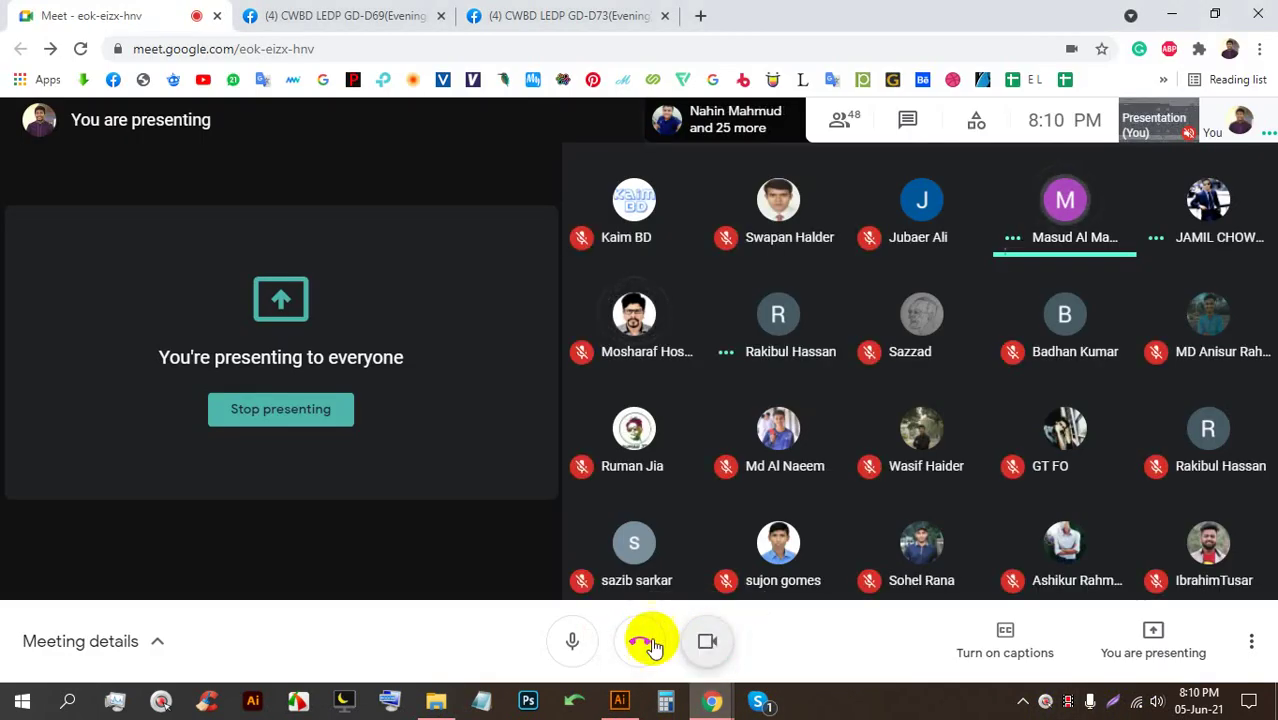
pyautogui.click(620, 701)
# Select the whole NAME lettering group on the artboard
pyautogui.scroll(-2, 685, 400)
pyautogui.scroll(3, 673, 406)
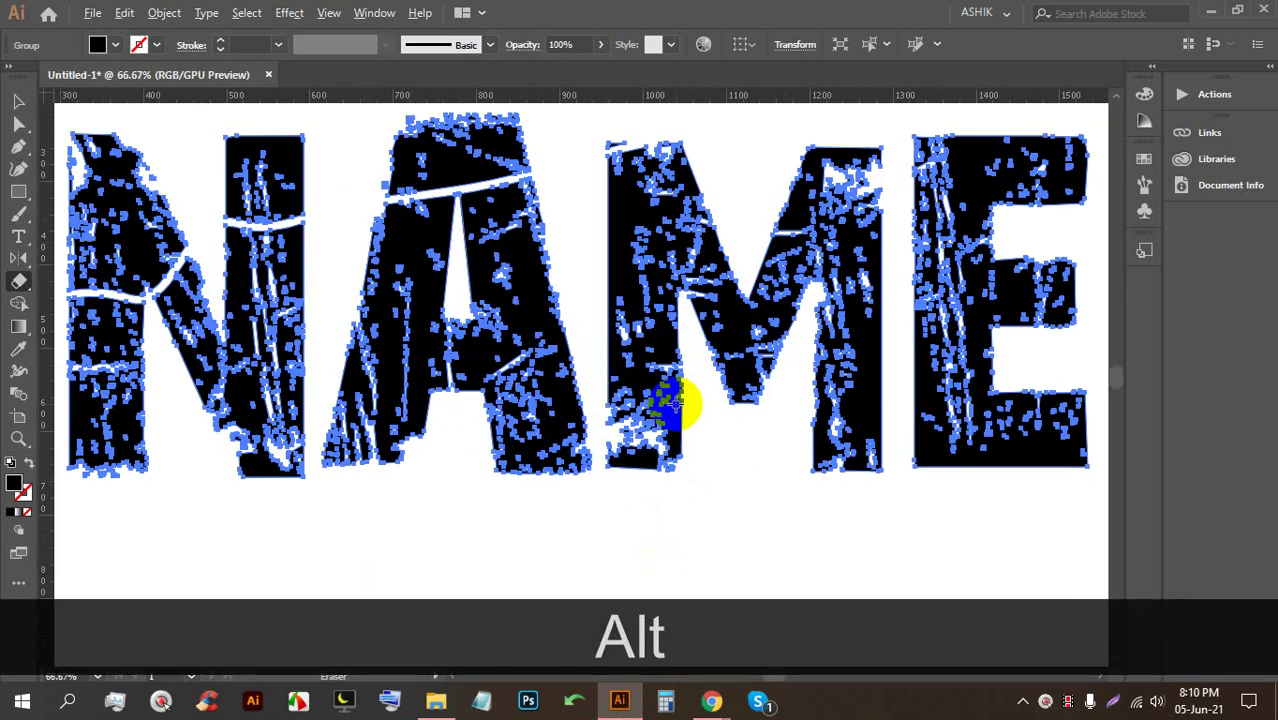
pyautogui.scroll(-2, 678, 404)
pyautogui.click(18, 101)
pyautogui.click(370, 350)
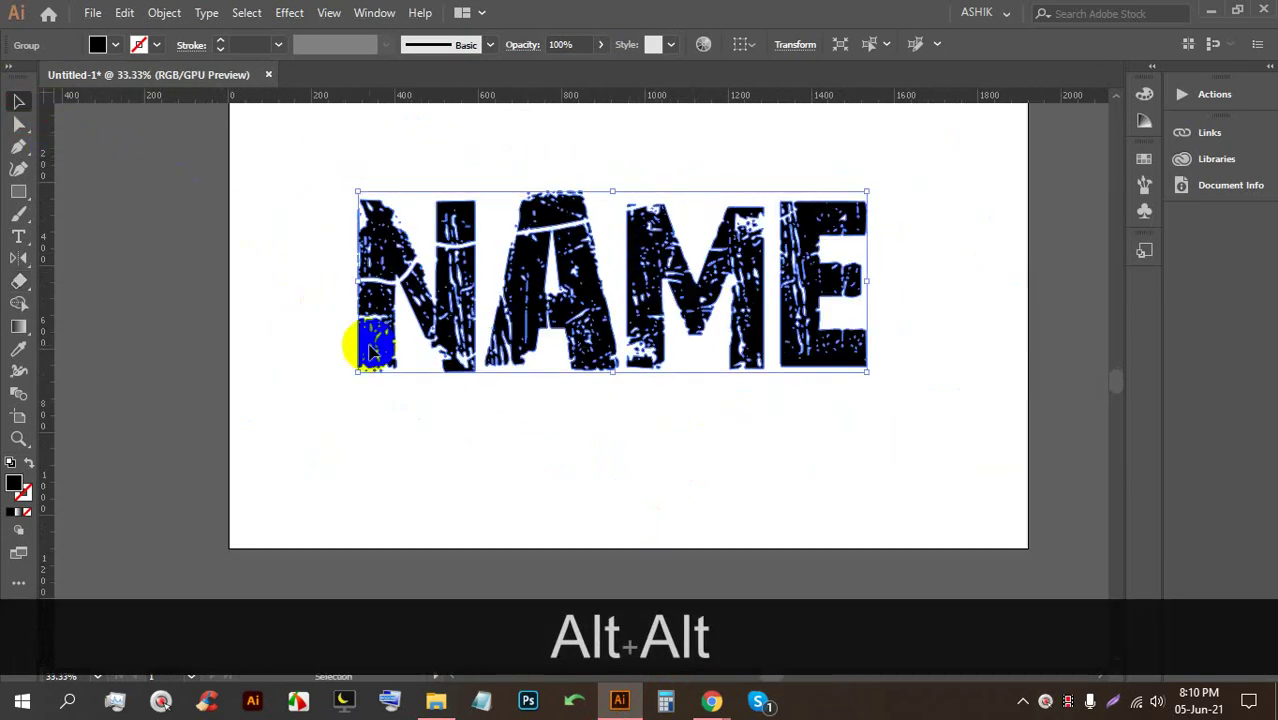
pyautogui.click(765, 436)
pyautogui.moveTo(907, 406); pyautogui.dragTo(345, 150)
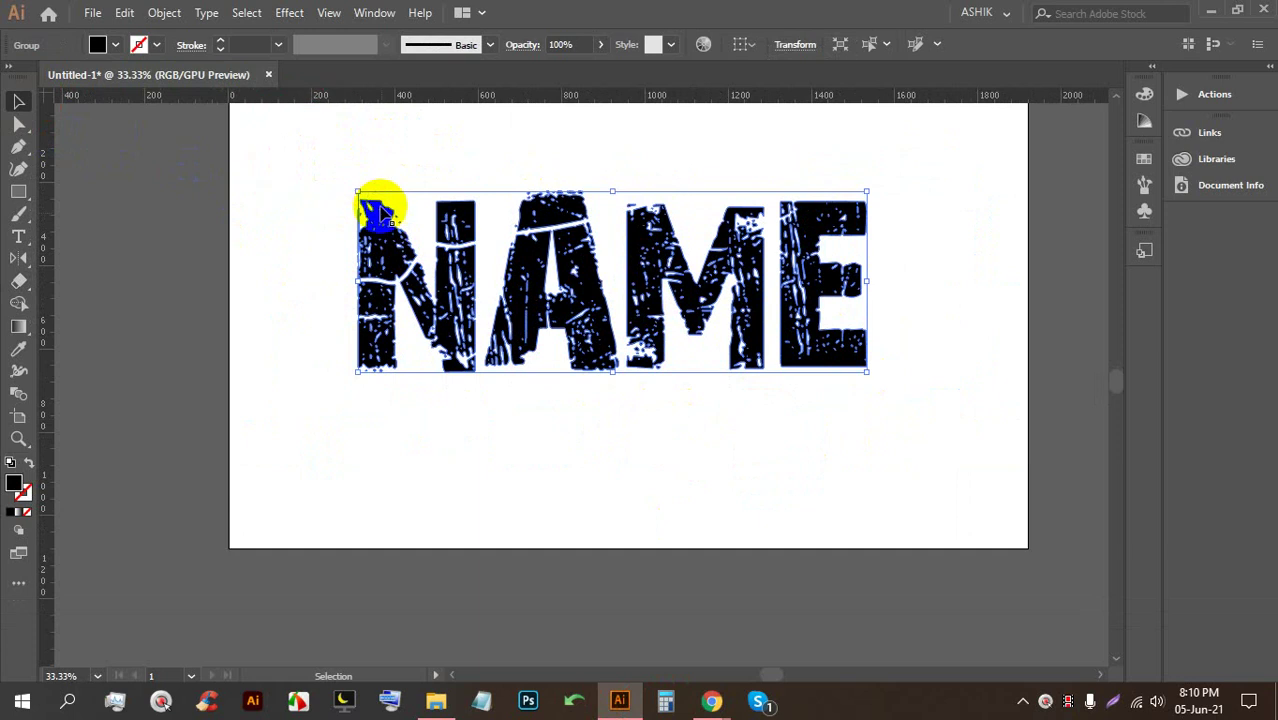
# Adjust the Eraser brush size down and up, and try a short stroke just beside the letter N
pyautogui.click(20, 284)
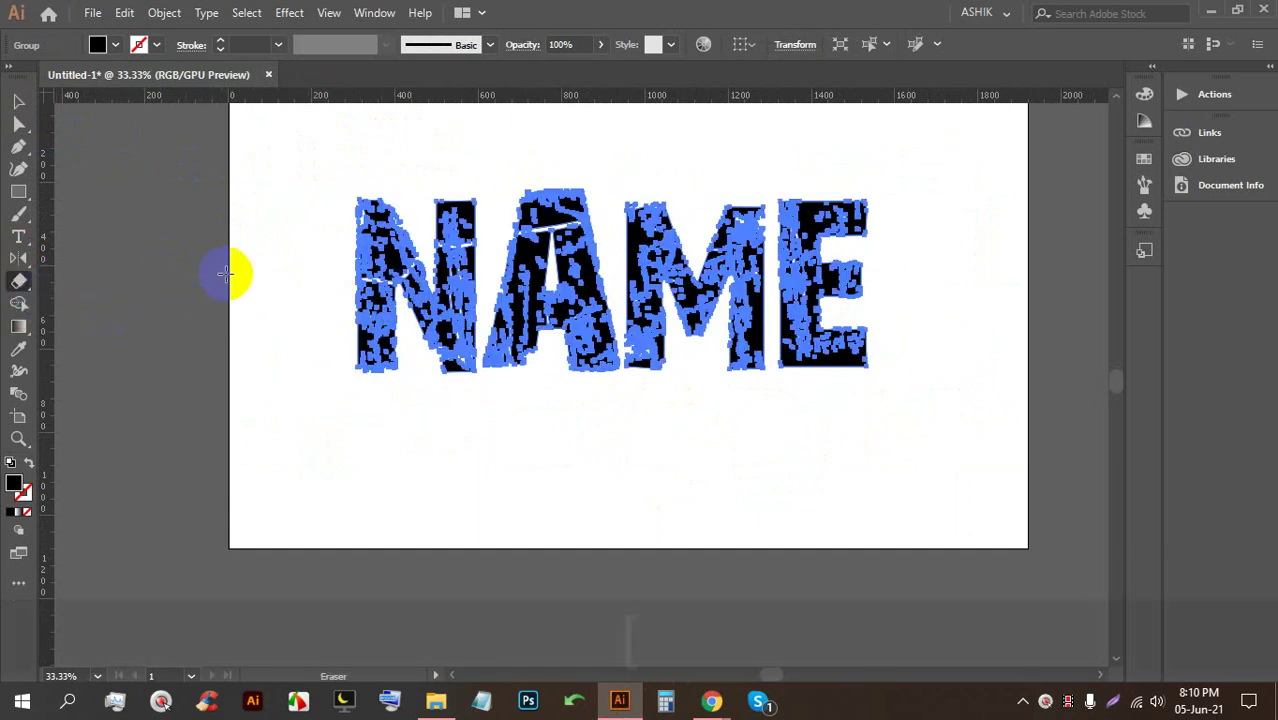
pyautogui.press('[')
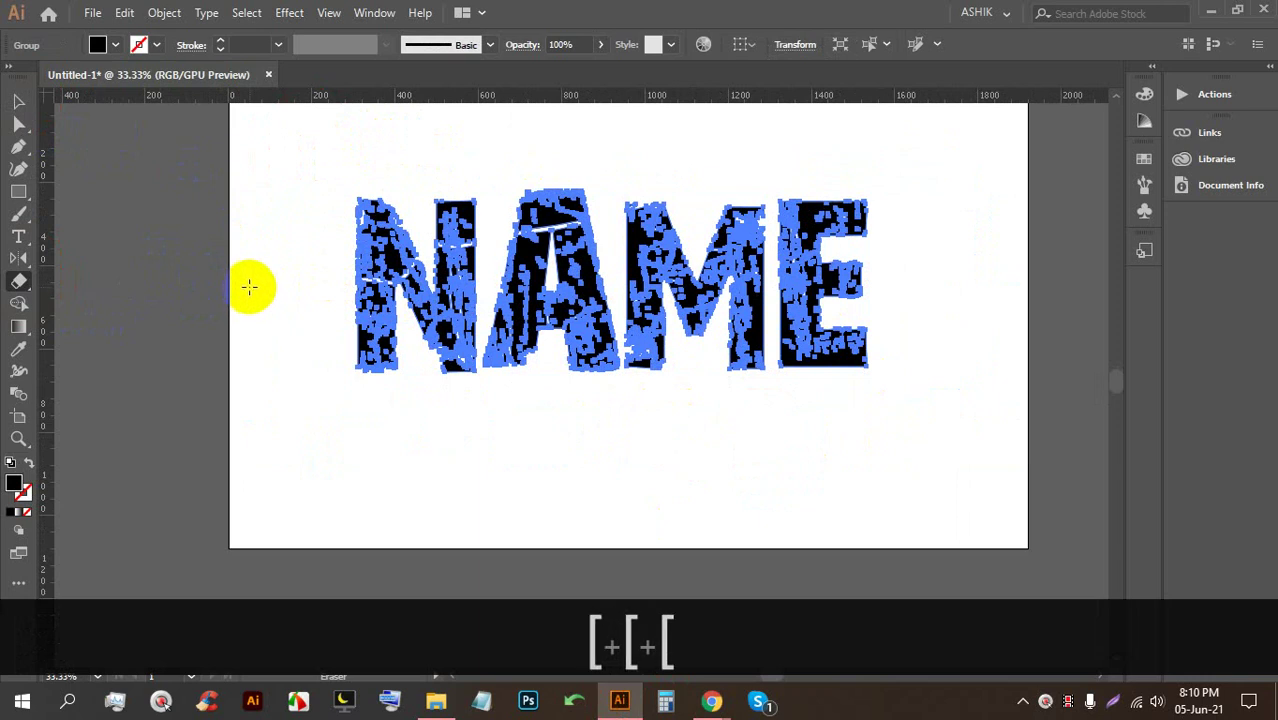
pyautogui.press(']')
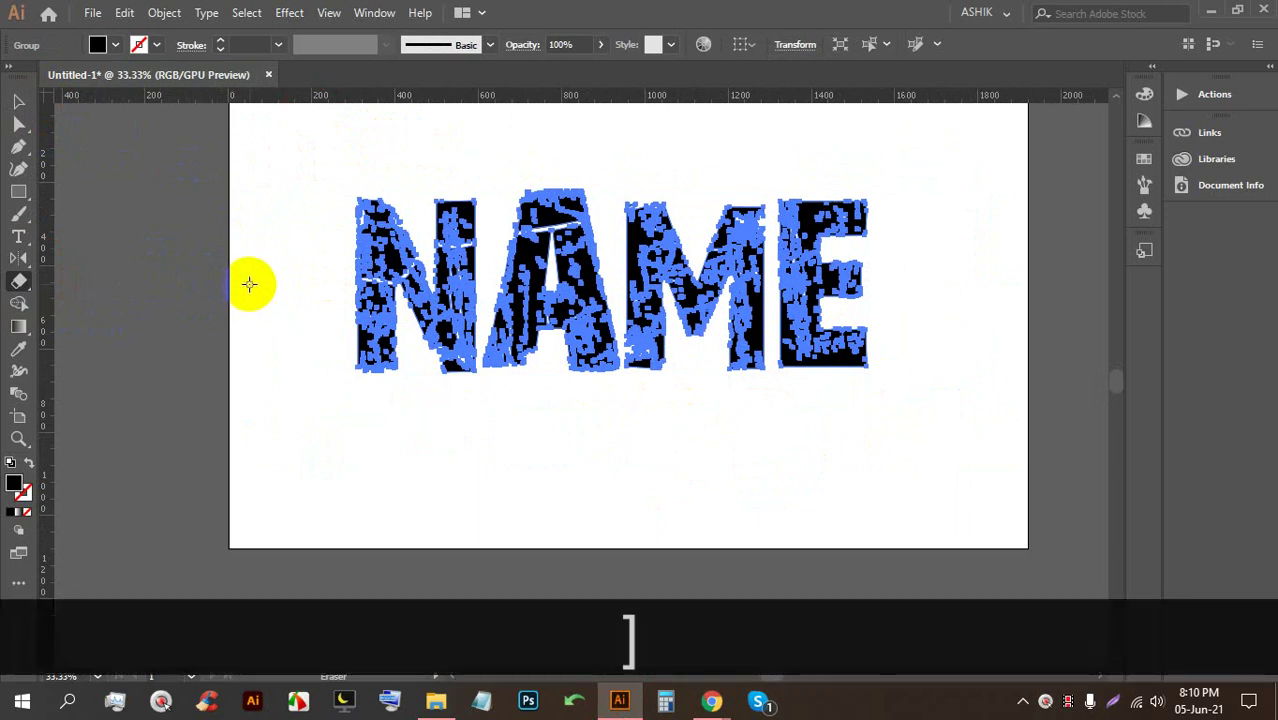
pyautogui.press(']')
pyautogui.press(']')
pyautogui.press(']')
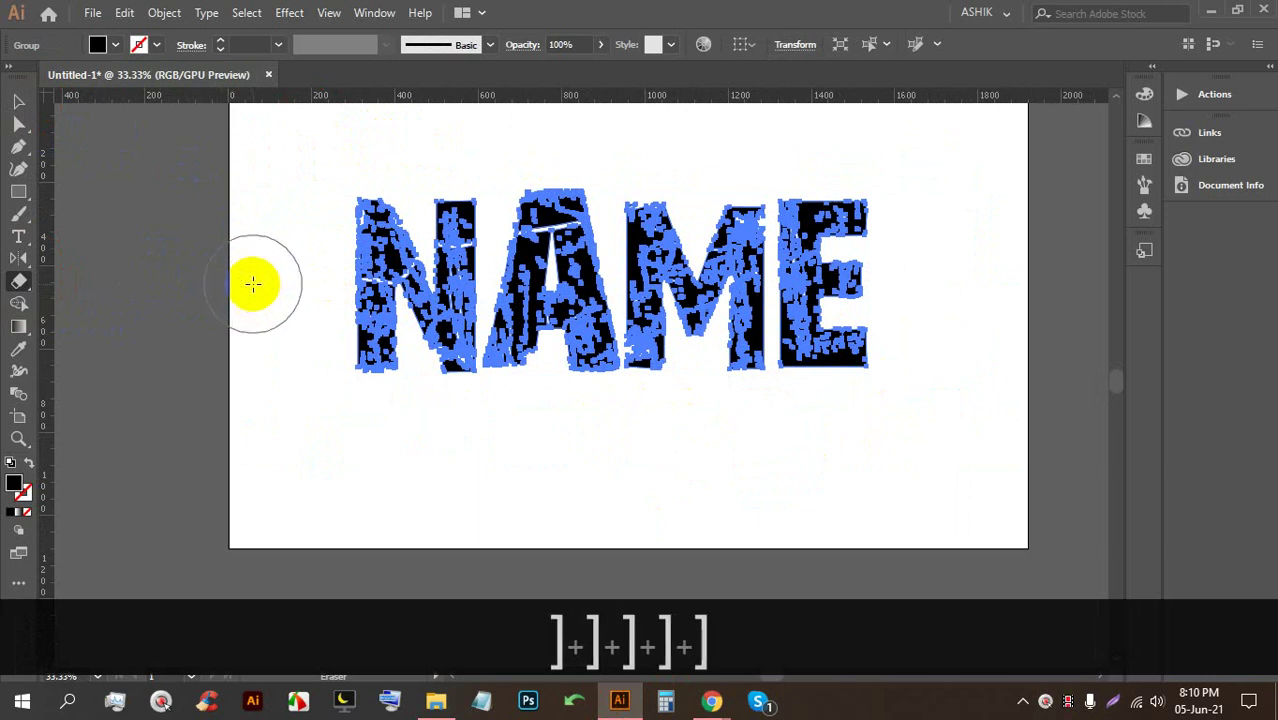
pyautogui.press('[')
pyautogui.press('[')
pyautogui.press('[')
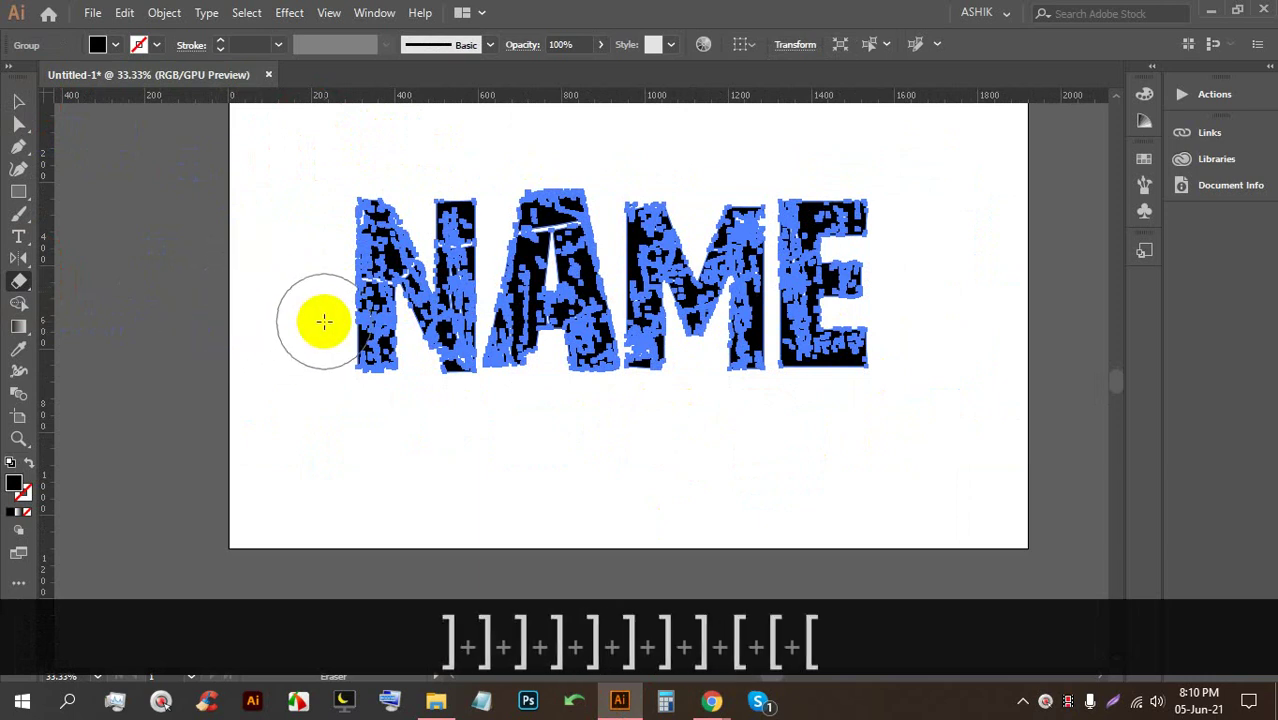
pyautogui.moveTo(337, 304)
pyautogui.mouseDown()
pyautogui.moveTo(371, 285)
pyautogui.moveTo(608, 285)
pyautogui.moveTo(916, 237)
pyautogui.moveTo(187, 333)
pyautogui.mouseUp()
# Delete the NAME lettering from the artboard
pyautogui.click(19, 102)
pyautogui.click(226, 196)
pyautogui.click(383, 216)
pyautogui.press('BackSpace')
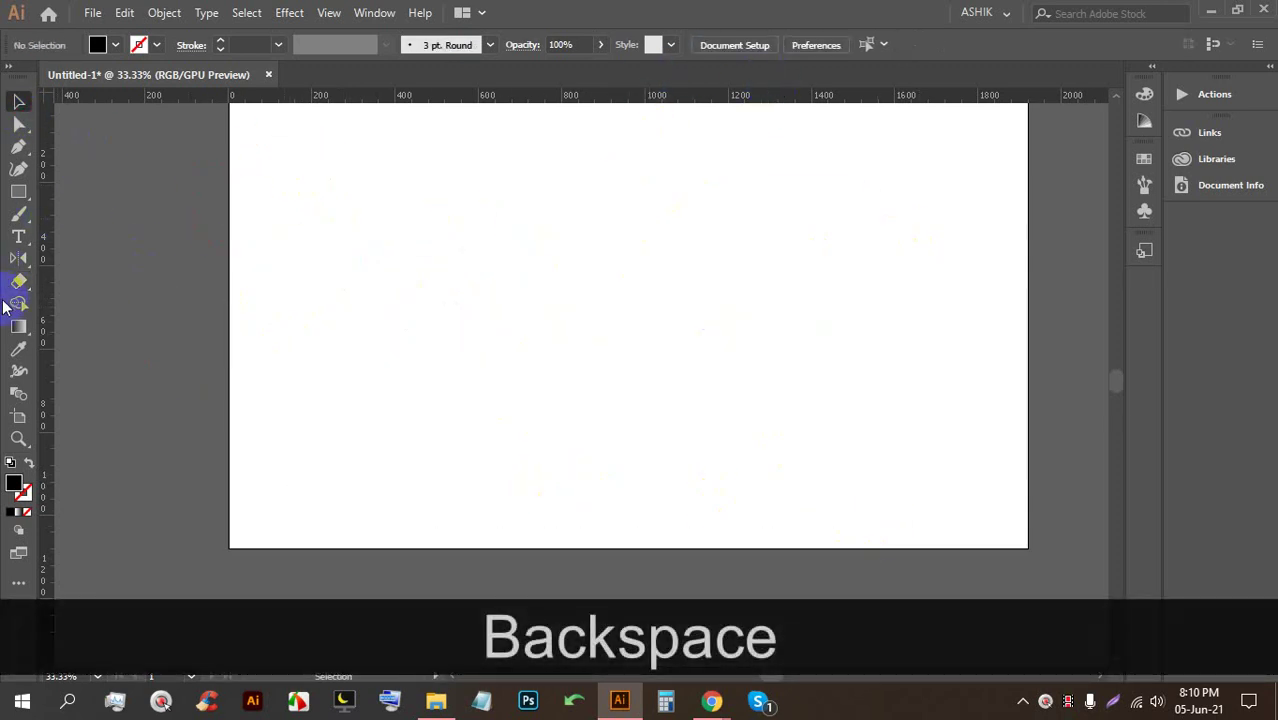
# Add a point text in the upper artboard, enlarge it to about 241 pt, and replace its placeholder with DHAKA
pyautogui.click(19, 237)
pyautogui.click(405, 274)
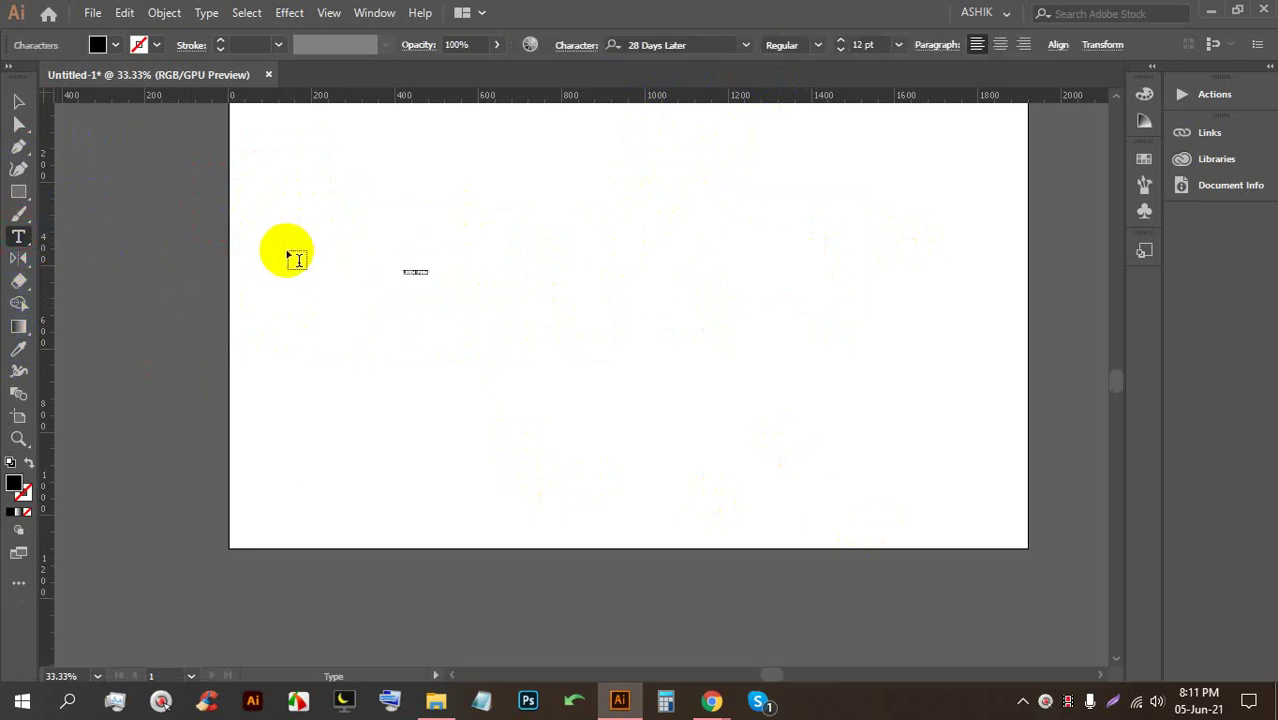
pyautogui.click(18, 106)
pyautogui.moveTo(451, 281); pyautogui.dragTo(827, 434)
pyautogui.moveTo(584, 360); pyautogui.dragTo(583, 264)
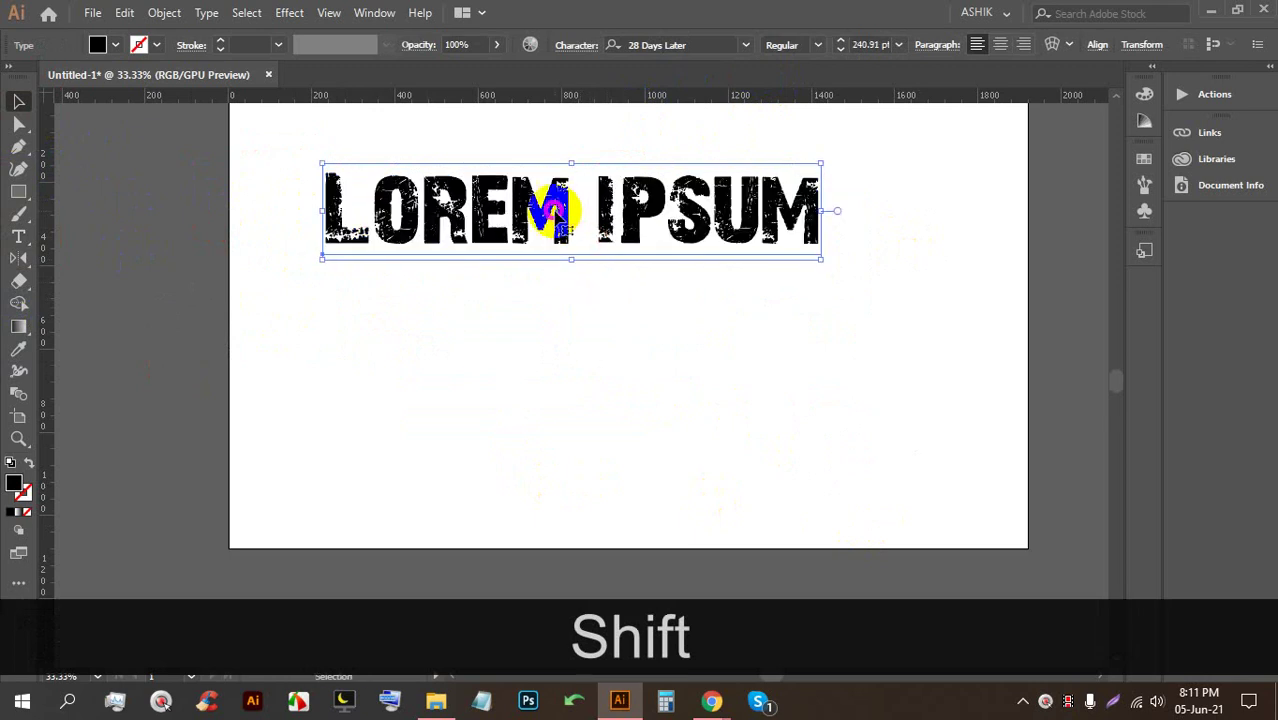
pyautogui.tripleClick(554, 210)
pyautogui.write('DHAKA')
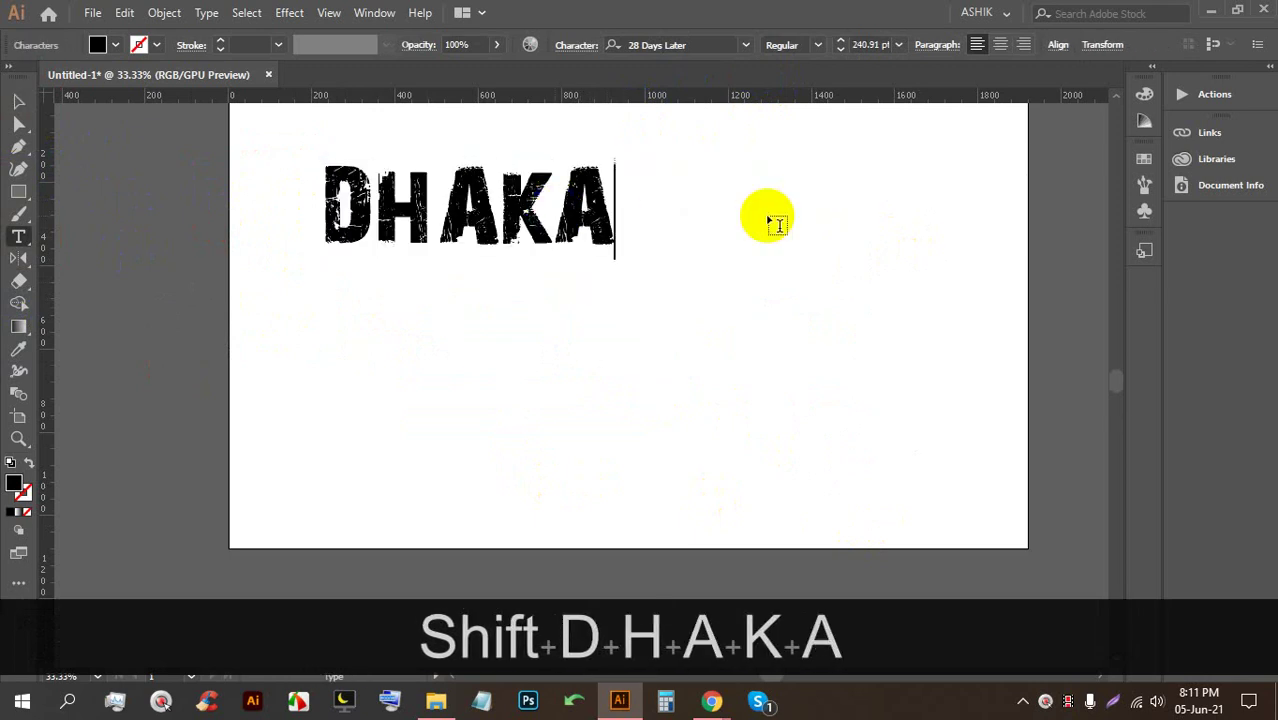
# Switch to the Google Meet call in Chrome, admit the waiting participant, and return to Illustrator
pyautogui.moveTo(705, 692)
pyautogui.click(671, 645)
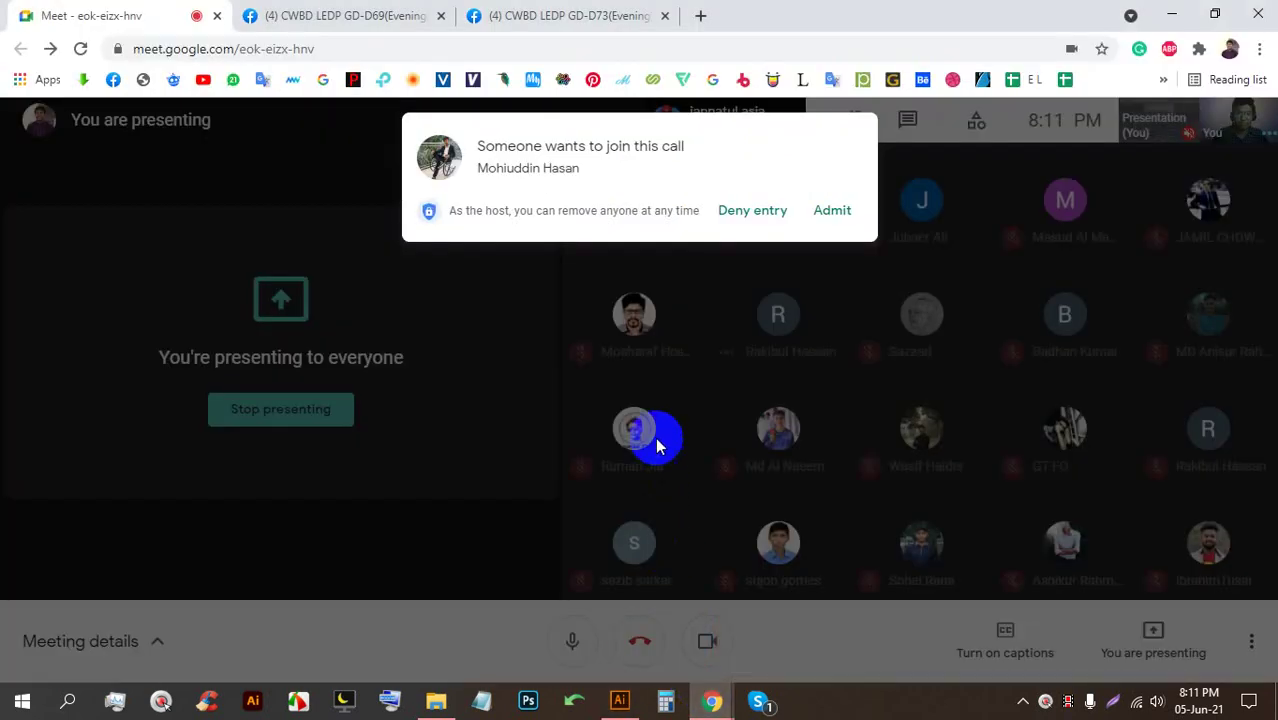
pyautogui.click(834, 212)
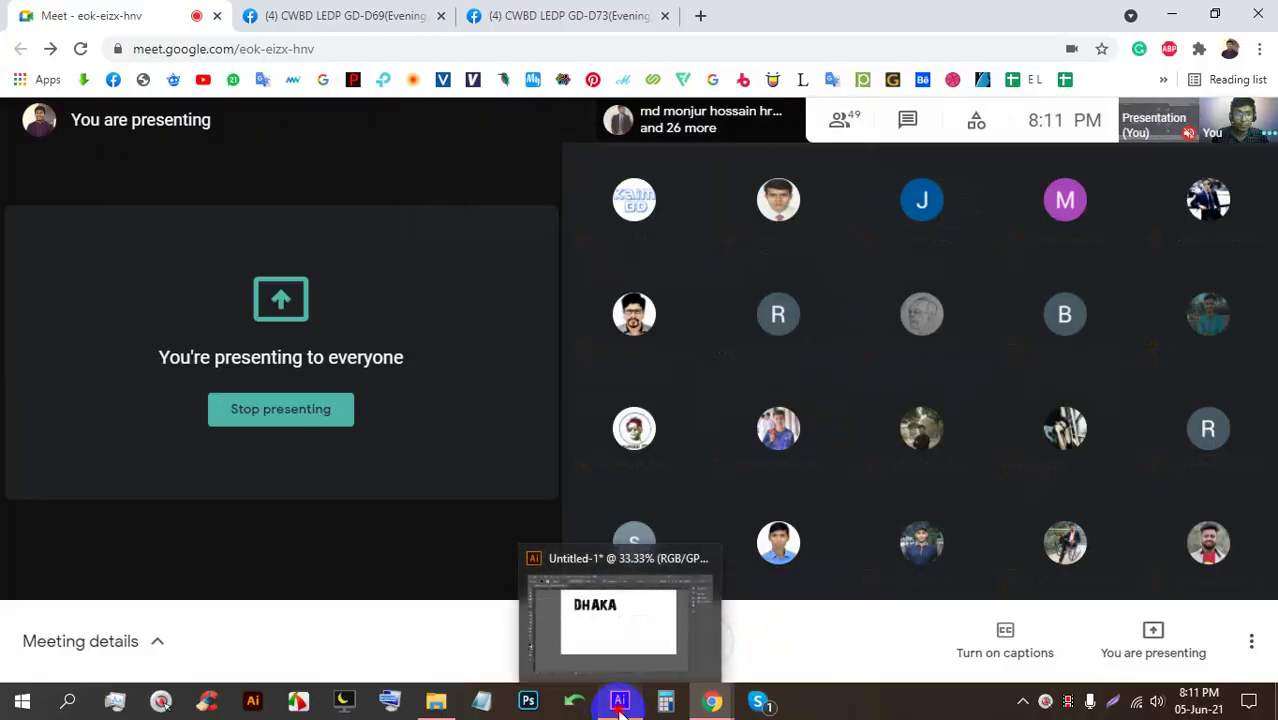
pyautogui.click(620, 703)
# Enlarge the DHAKA text to about 549 pt and position it in the middle of the artboard
pyautogui.click(10, 104)
pyautogui.moveTo(605, 258); pyautogui.dragTo(986, 436)
pyautogui.moveTo(852, 314); pyautogui.dragTo(798, 341)
pyautogui.scroll(-1, 790, 264)
pyautogui.scroll(1, 791, 265)
pyautogui.moveTo(737, 278); pyautogui.dragTo(745, 278)
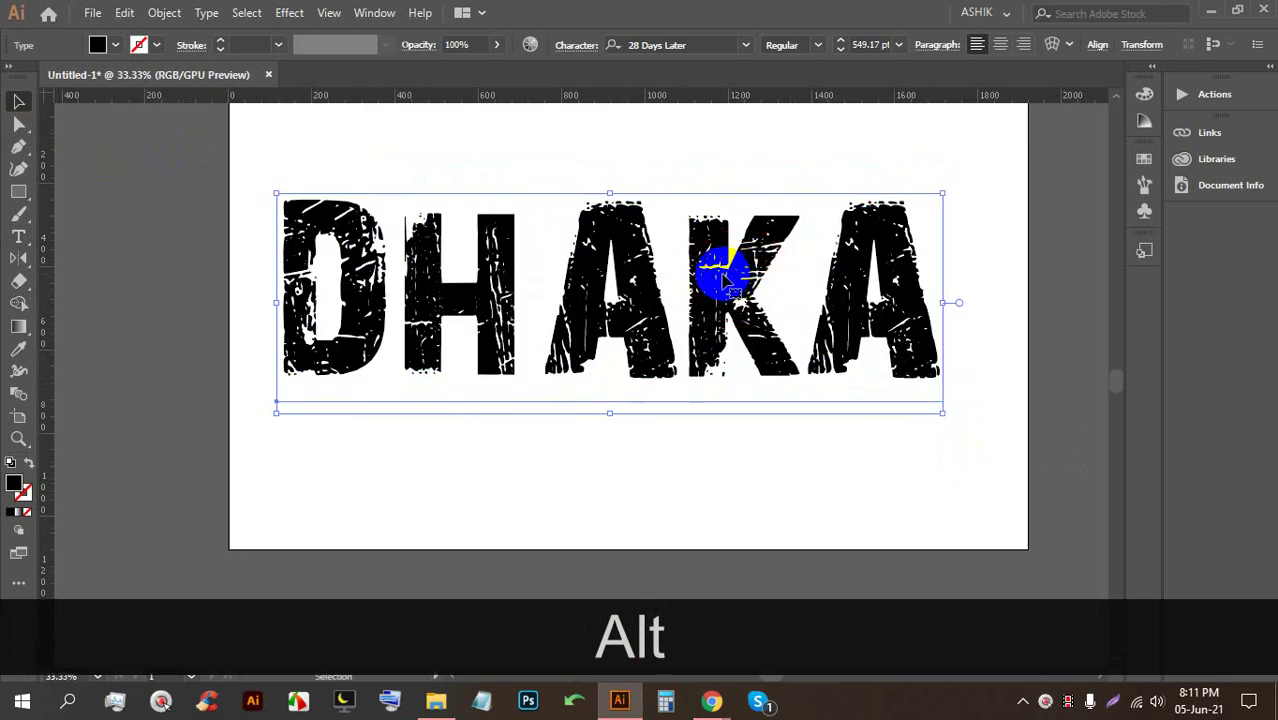
# Change the DHAKA text's font to Aachen BT and scale it to about 512 pt, centred on the artboard
pyautogui.click(744, 47)
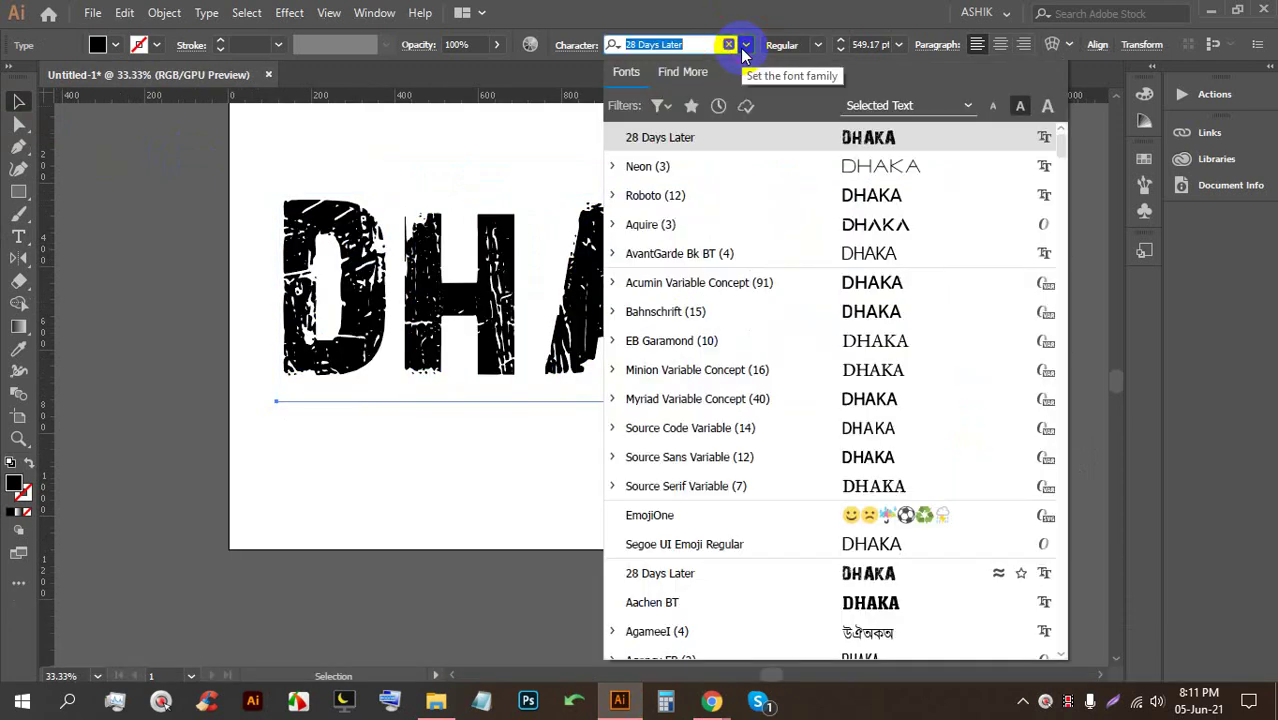
pyautogui.click(802, 600)
pyautogui.scroll(-1, 580, 245)
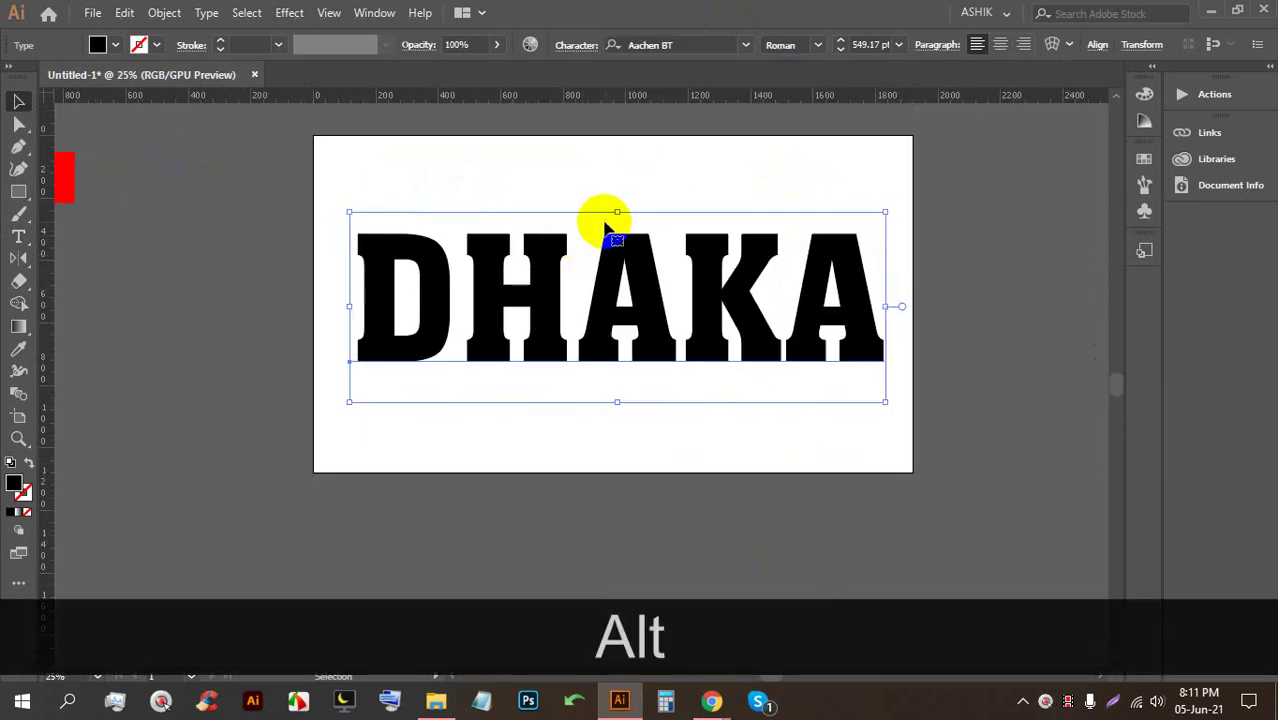
pyautogui.moveTo(617, 213); pyautogui.dragTo(612, 268)
pyautogui.scroll(2, 576, 296)
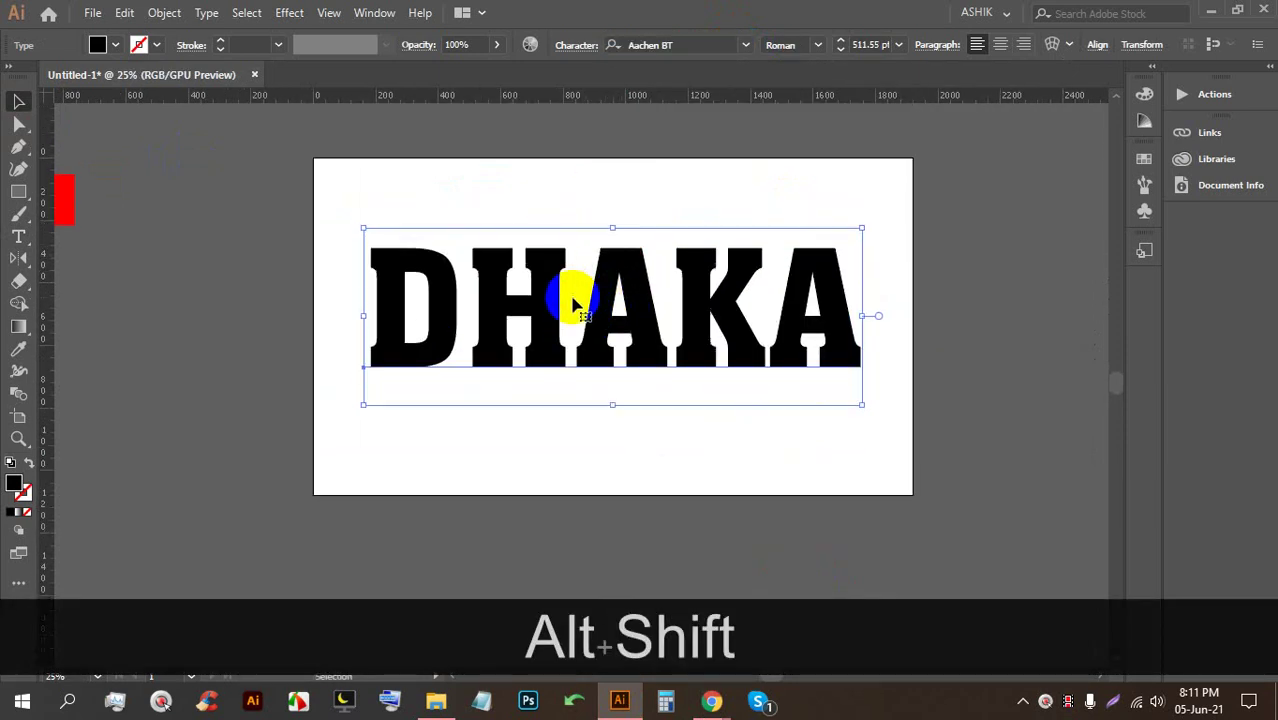
pyautogui.scroll(1, 662, 360)
pyautogui.scroll(-1, 570, 275)
pyautogui.moveTo(590, 334); pyautogui.dragTo(584, 336)
pyautogui.scroll(1, 584, 325)
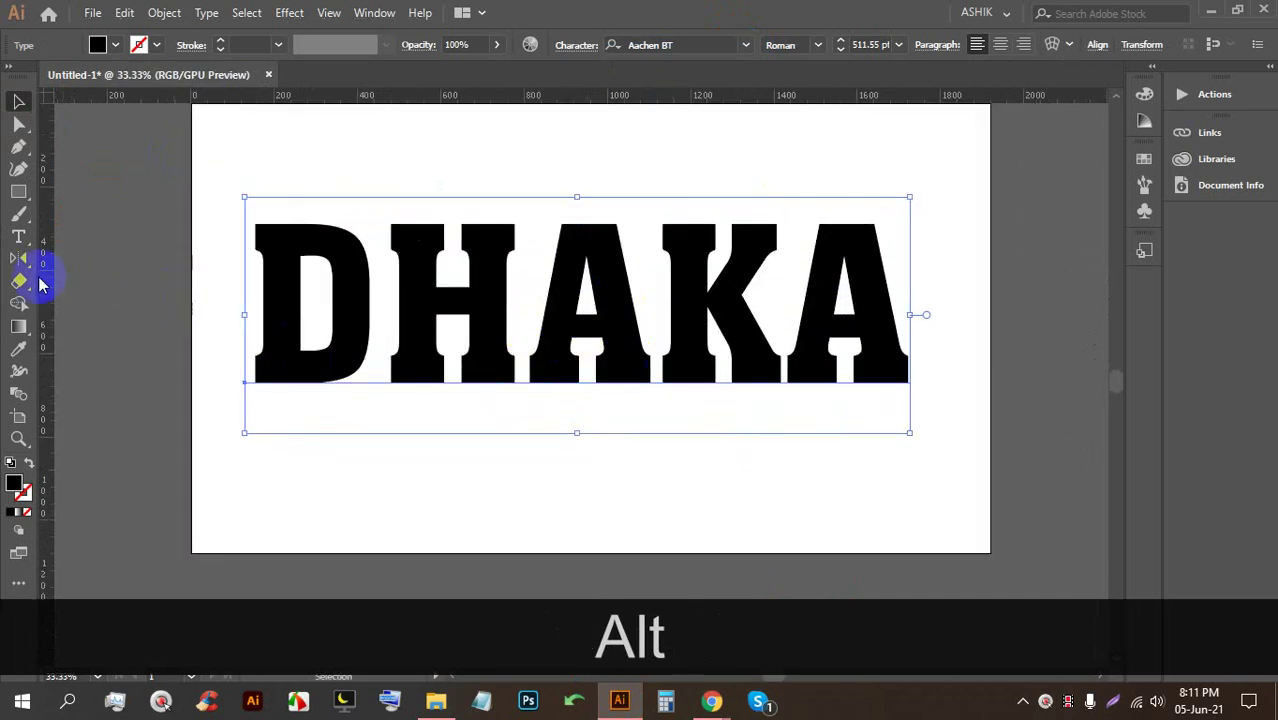
# Expand the DHAKA text into shapes and ungroup its letters
pyautogui.click(164, 12)
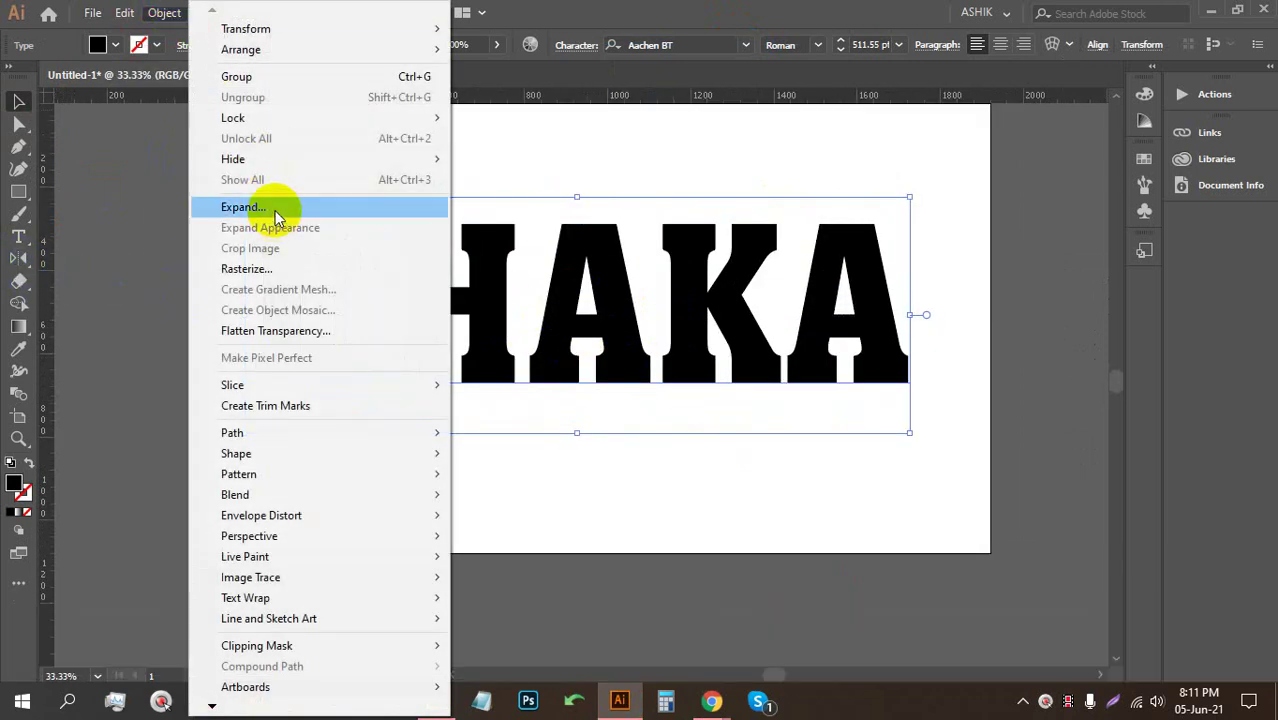
pyautogui.click(244, 207)
pyautogui.click(578, 449)
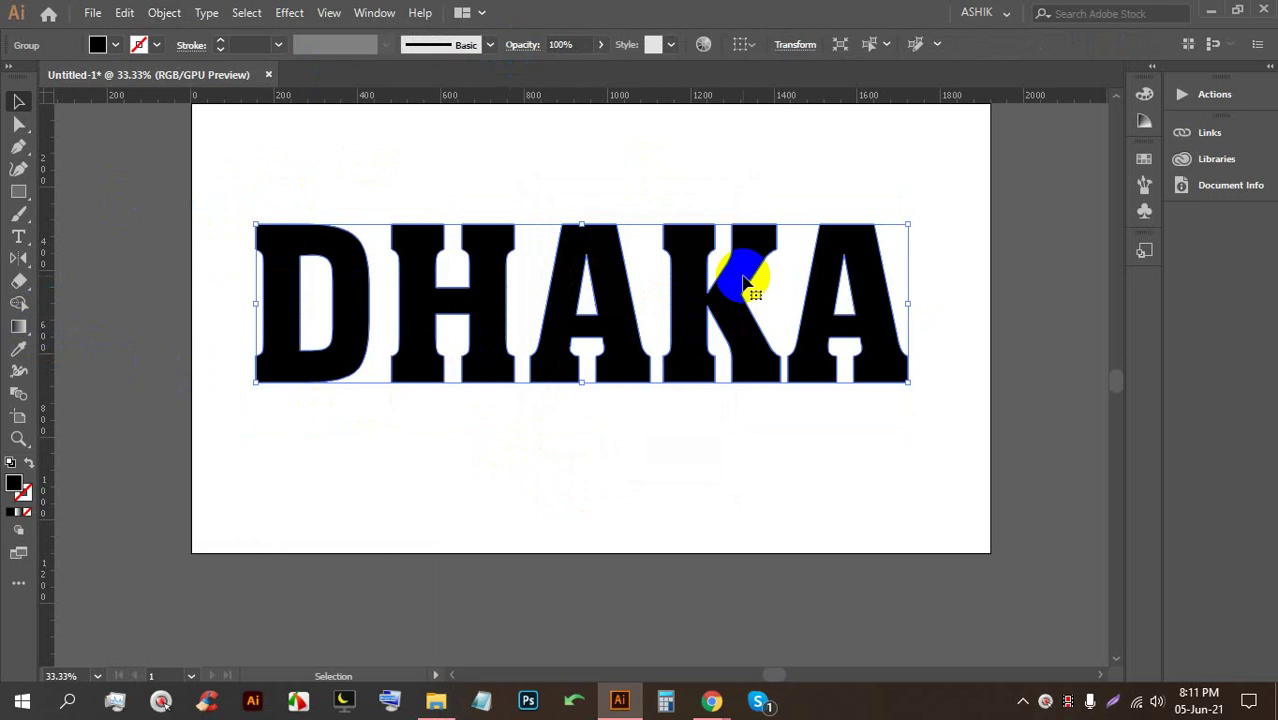
pyautogui.click(768, 195)
pyautogui.rightClick(758, 255)
pyautogui.click(817, 412)
pyautogui.click(819, 451)
# Rotate both A letters slightly clockwise and the K and H slightly counterclockwise
pyautogui.click(842, 285)
pyautogui.moveTo(913, 217); pyautogui.dragTo(925, 250)
pyautogui.click(771, 227)
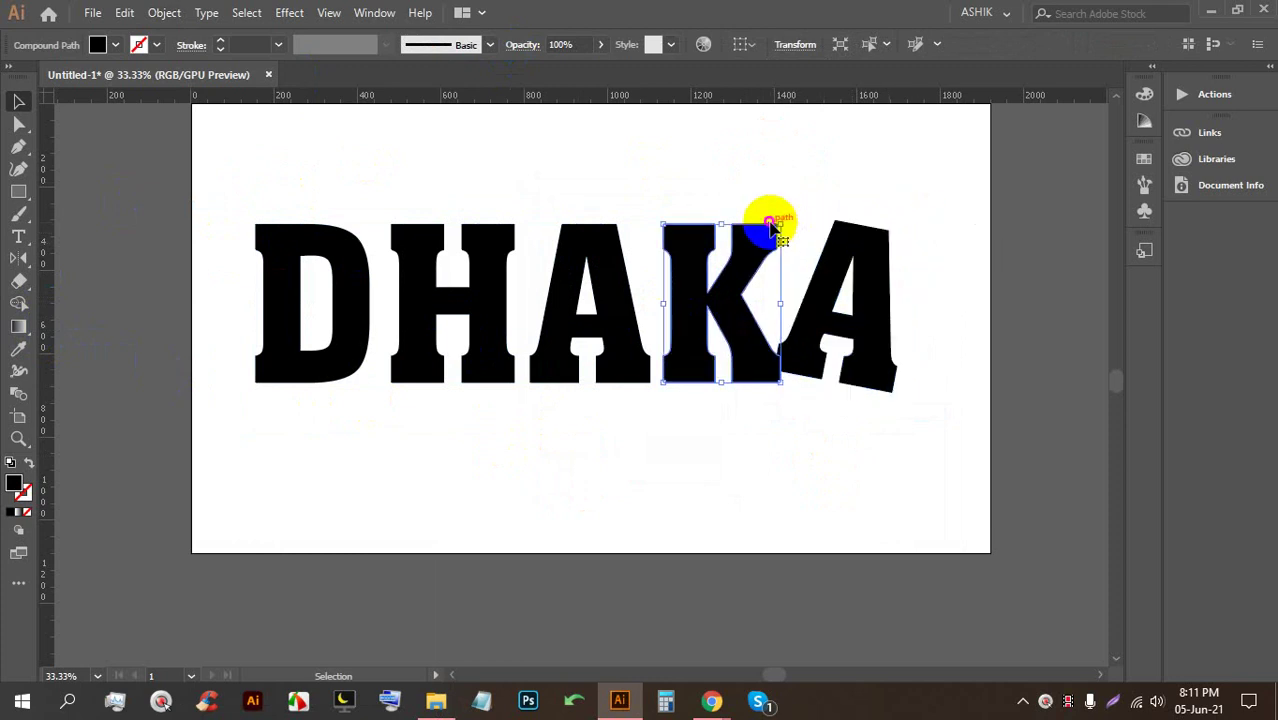
pyautogui.moveTo(792, 212); pyautogui.dragTo(770, 194)
pyautogui.click(607, 240)
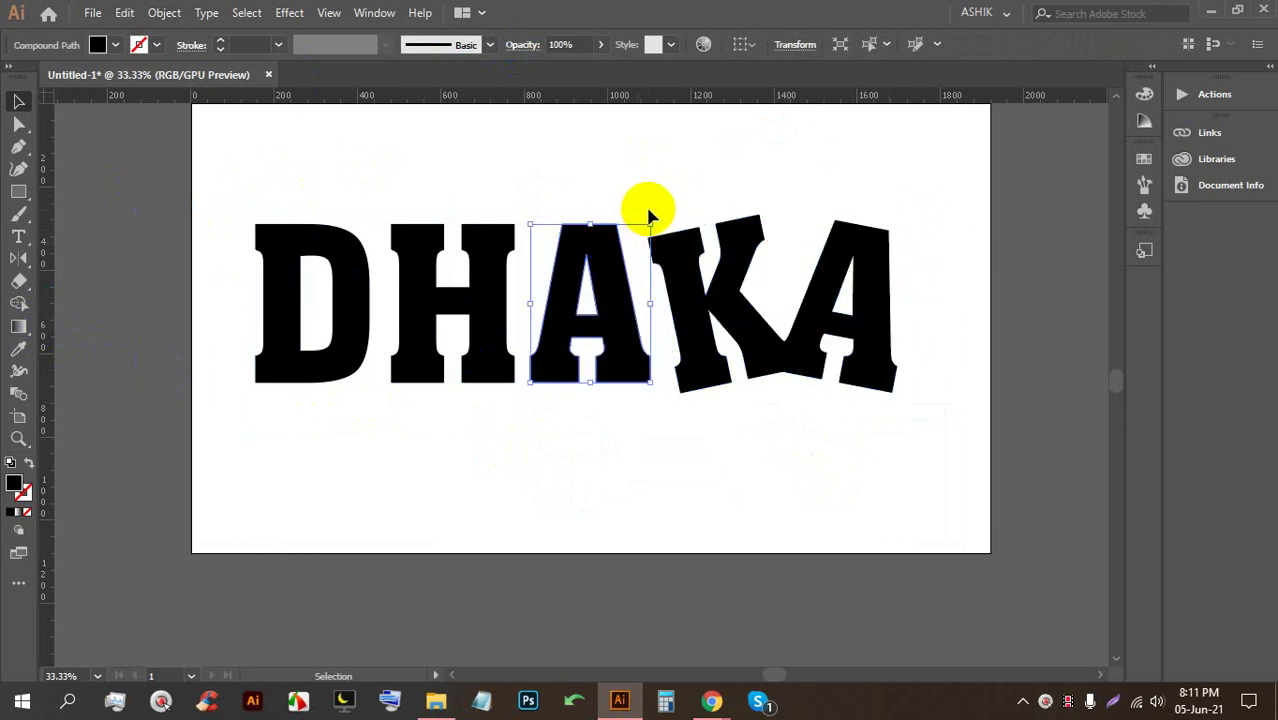
pyautogui.moveTo(656, 215); pyautogui.dragTo(508, 228)
pyautogui.click(508, 232)
pyautogui.click(530, 540)
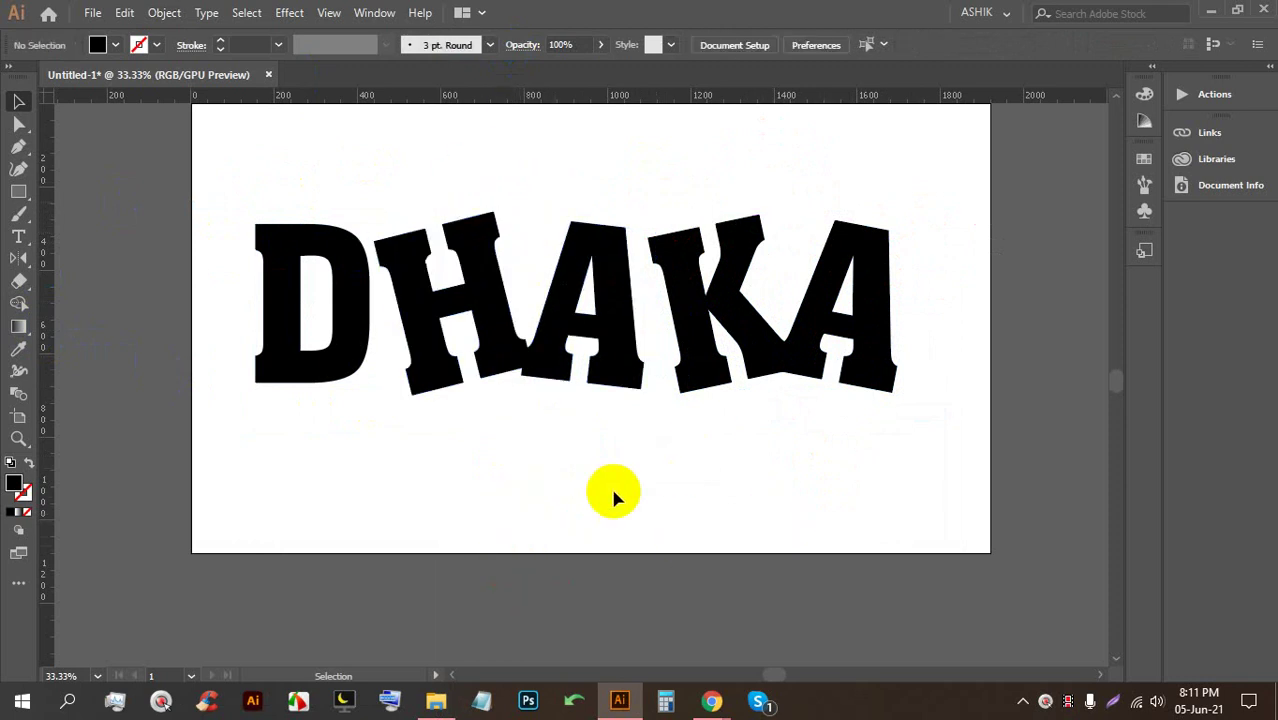
# Select all the DHAKA letters and erase wide curved bands across them with a reduced Eraser brush
pyautogui.scroll(-1, 656, 435)
pyautogui.scroll(1, 656, 435)
pyautogui.moveTo(998, 482); pyautogui.dragTo(126, 189)
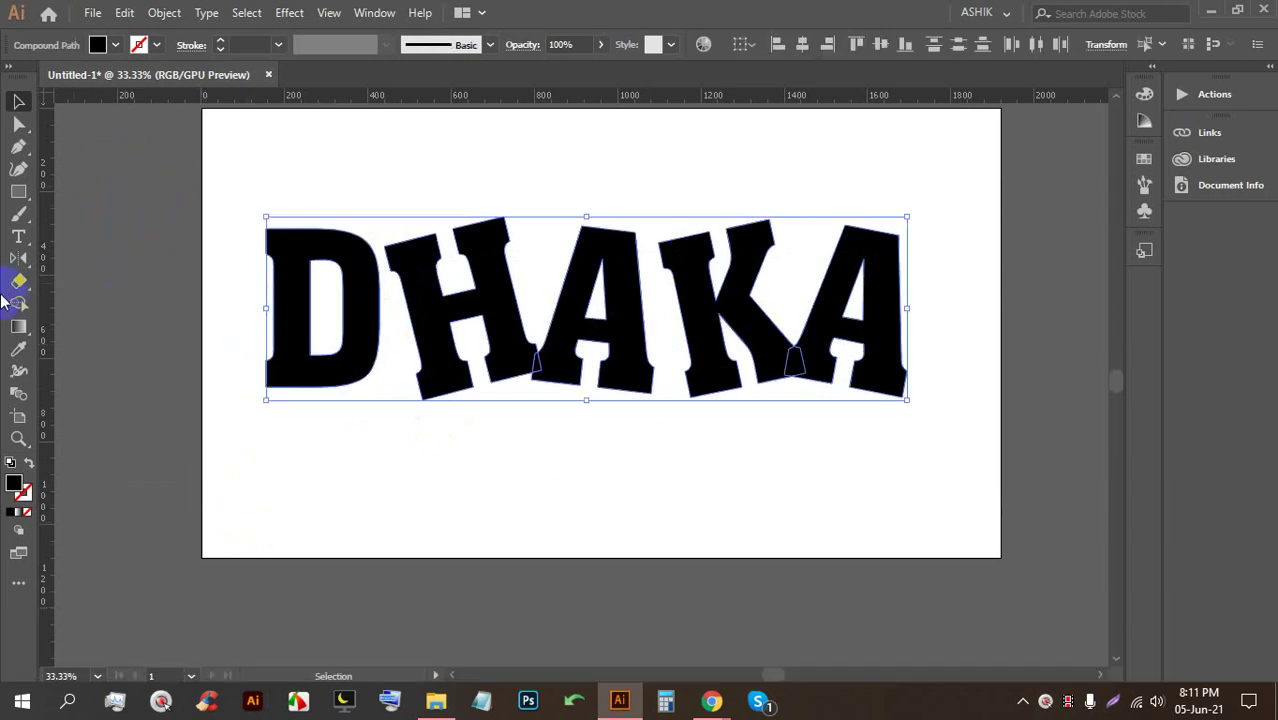
pyautogui.click(18, 286)
pyautogui.press('[')
pyautogui.press('[')
pyautogui.press('[')
pyautogui.press('[')
pyautogui.press('[')
pyautogui.press('[')
pyautogui.press('[')
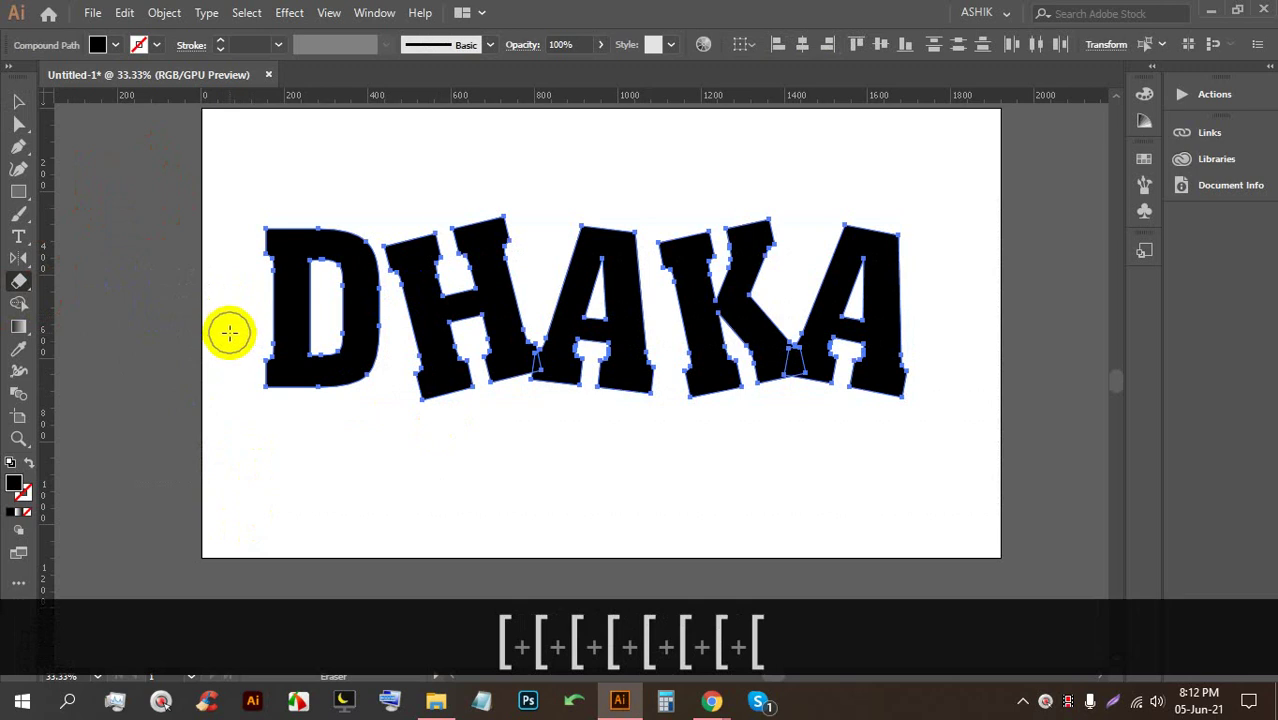
pyautogui.moveTo(273, 328)
pyautogui.mouseDown()
pyautogui.moveTo(357, 300)
pyautogui.moveTo(499, 320)
pyautogui.moveTo(613, 262)
pyautogui.moveTo(648, 228)
pyautogui.mouseUp()
pyautogui.moveTo(965, 335); pyautogui.dragTo(790, 352)
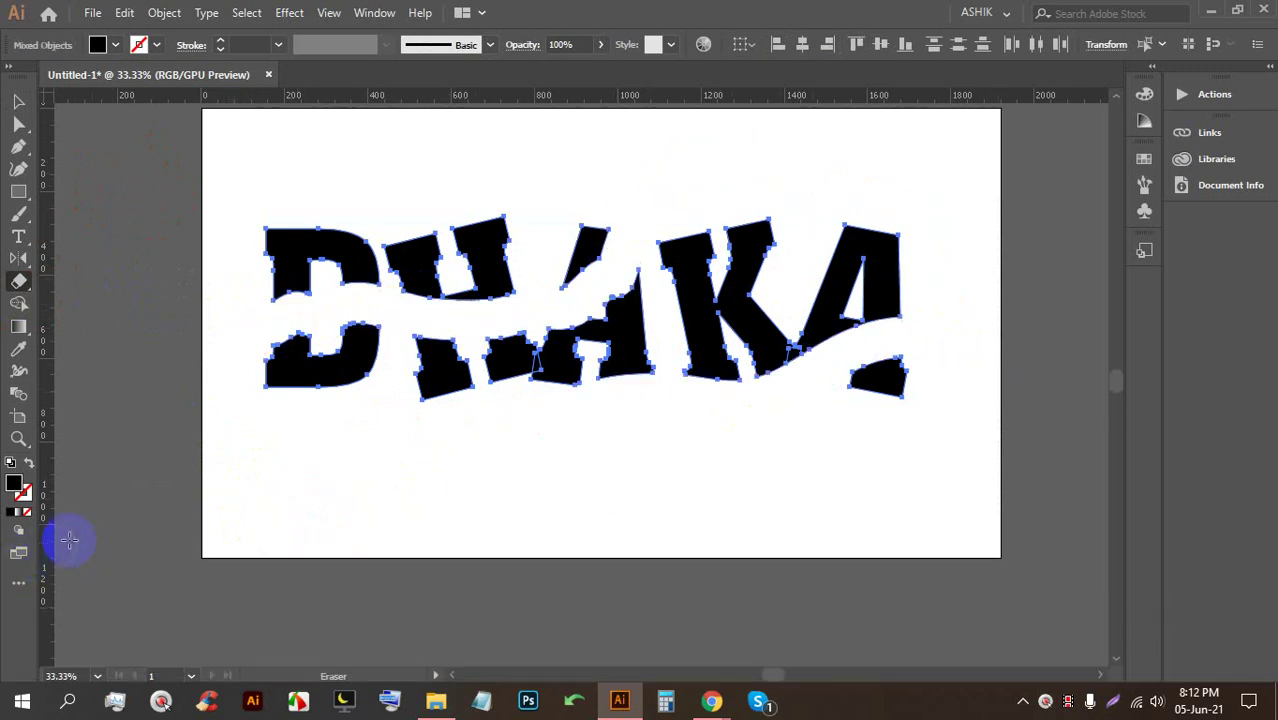
pyautogui.moveTo(69, 540); pyautogui.dragTo(476, 377)
pyautogui.click(890, 232)
# Select all the cut DHAKA letter pieces and delete them
pyautogui.scroll(1, 893, 250)
pyautogui.scroll(-1, 893, 260)
pyautogui.click(18, 101)
pyautogui.click(342, 314)
pyautogui.click(920, 540)
pyautogui.moveTo(920, 540); pyautogui.dragTo(300, 171)
pyautogui.press('BackSpace')
# Add a point text, enlarge it to about 183 pt, and replace its placeholder with BANGLADESH
pyautogui.click(18, 236)
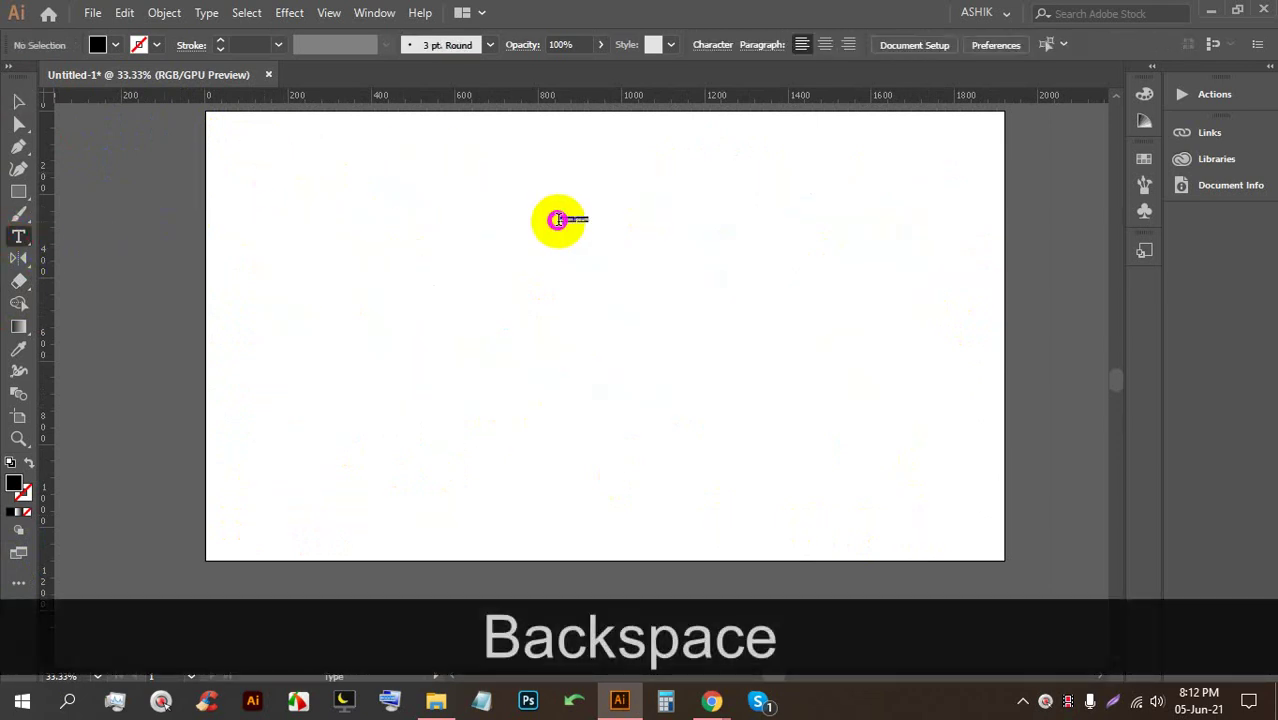
pyautogui.click(557, 219)
pyautogui.moveTo(573, 229); pyautogui.dragTo(596, 405)
pyautogui.moveTo(549, 330); pyautogui.dragTo(551, 290)
pyautogui.tripleClick(576, 280)
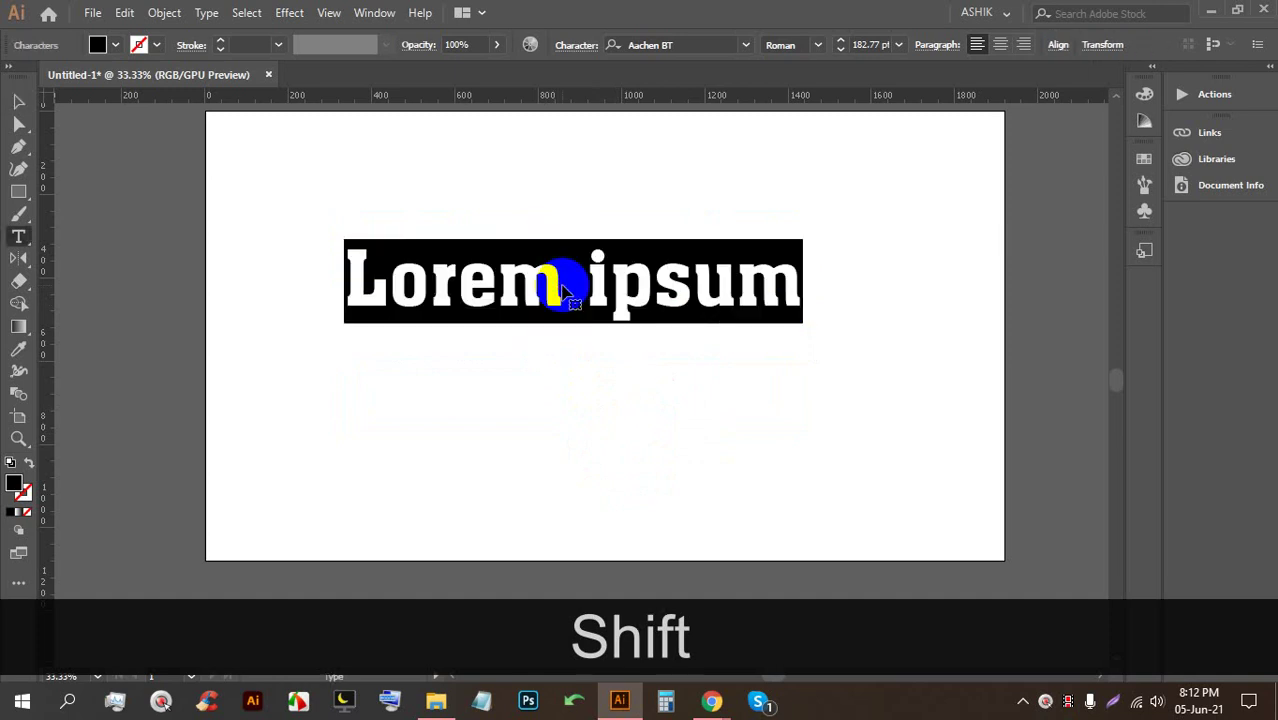
pyautogui.press('capslock')
pyautogui.write('BANGL')
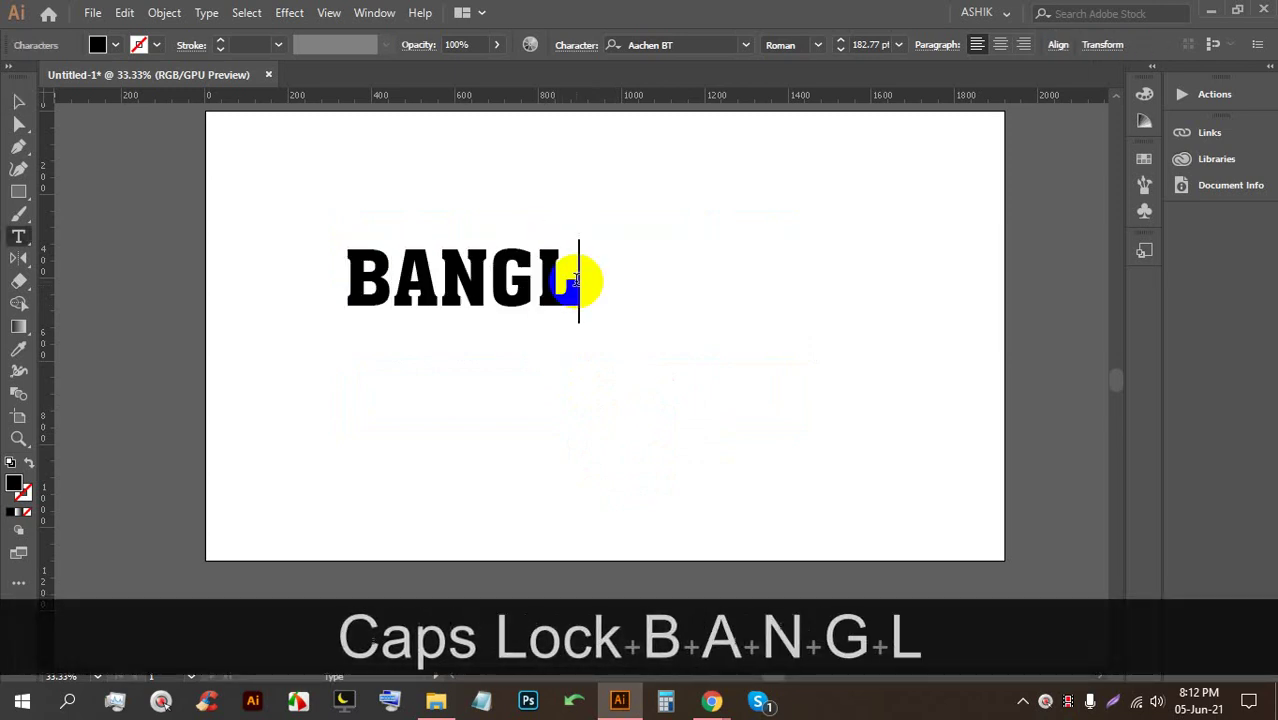
pyautogui.write('ADESH')
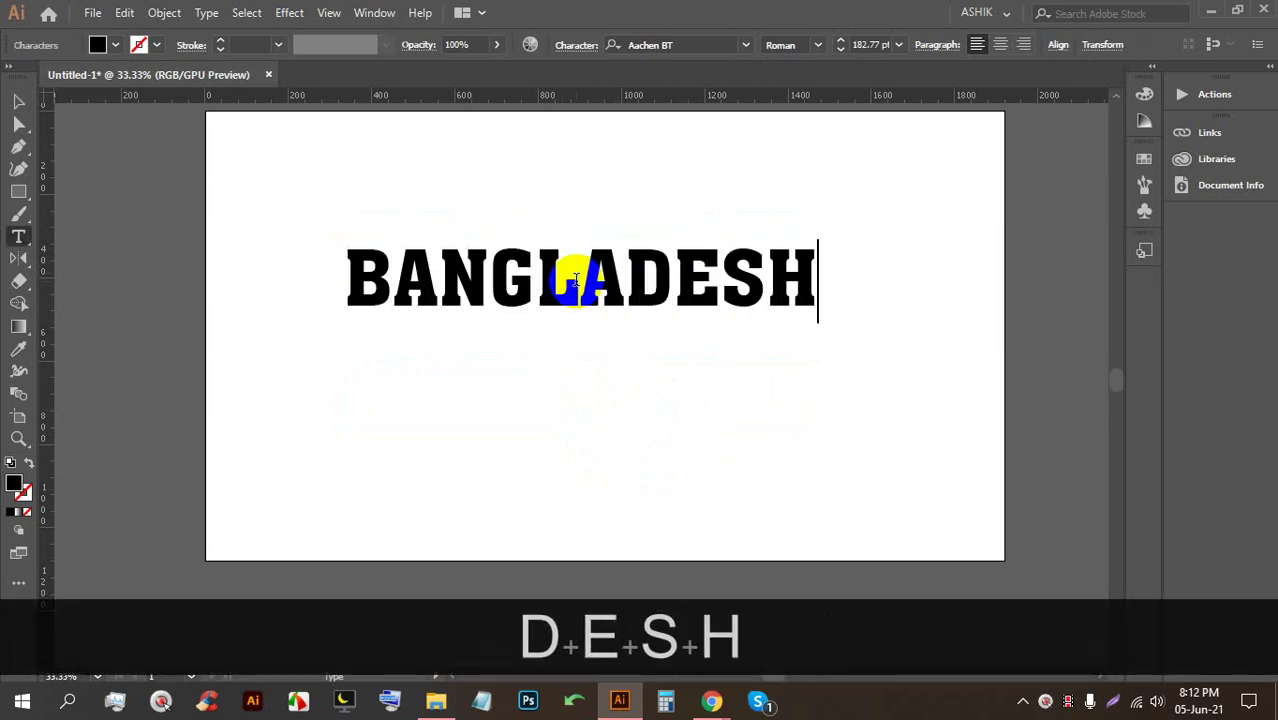
# Enlarge the BANGLADESH text to about 288 pt across the artboard and keep the Aachen BT font
pyautogui.click(17, 98)
pyautogui.moveTo(581, 321); pyautogui.dragTo(582, 371)
pyautogui.click(746, 45)
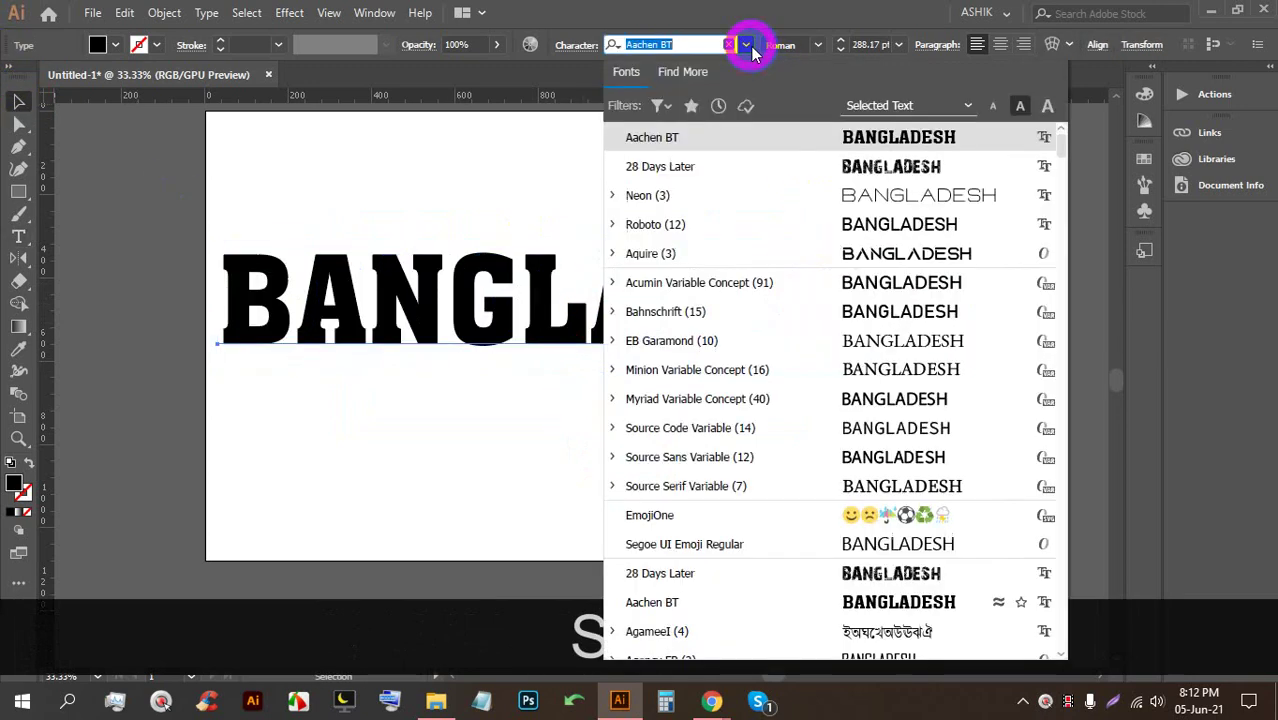
pyautogui.click(466, 173)
# Convert the BANGLADESH text to outlines and ungroup the letters
pyautogui.rightClick(498, 300)
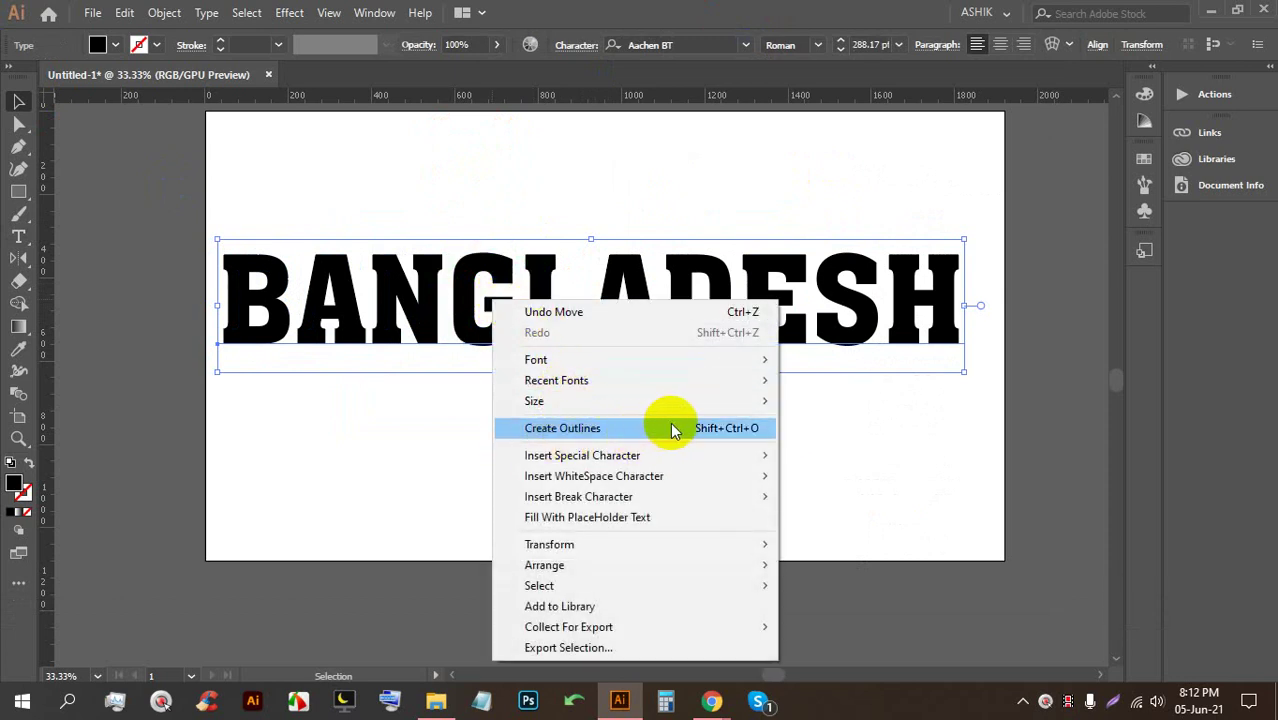
pyautogui.click(737, 428)
pyautogui.rightClick(690, 312)
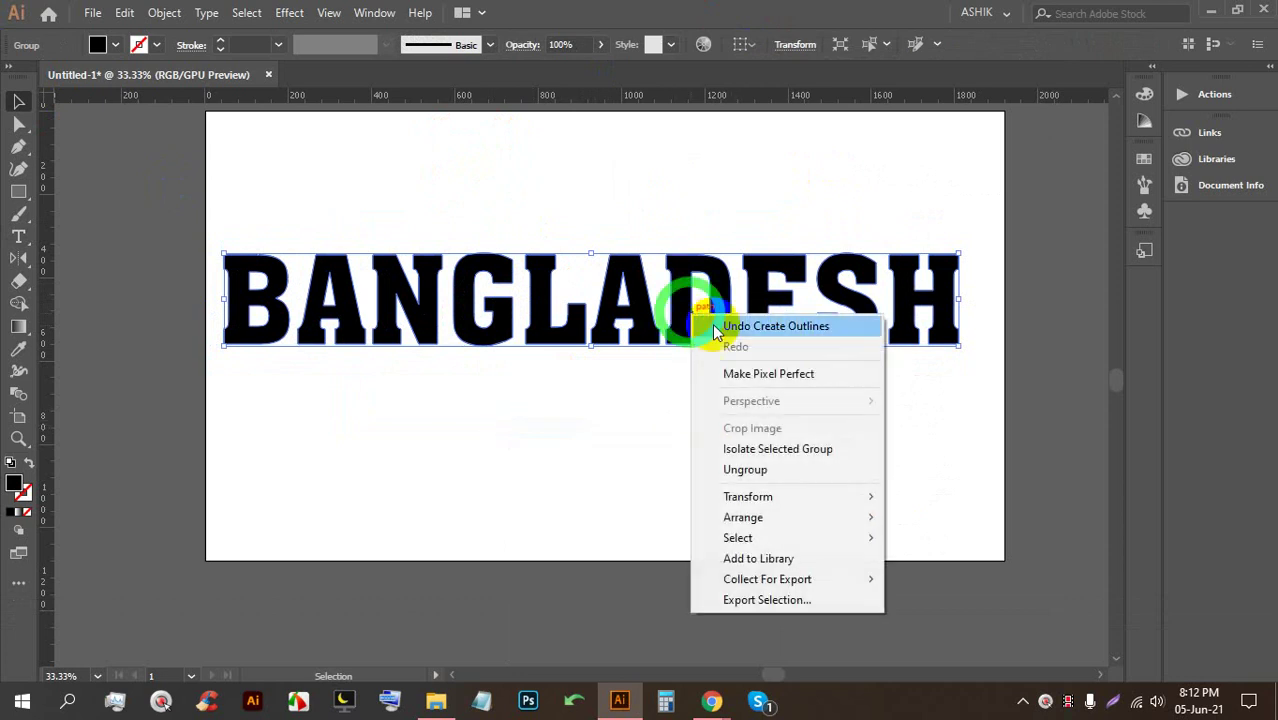
pyautogui.click(745, 469)
# Scatter the separate BANGLADESH letters across the artboard by shifting them individually to uneven heights and spacings
pyautogui.moveTo(907, 285); pyautogui.dragTo(868, 336)
pyautogui.moveTo(770, 296); pyautogui.dragTo(745, 380)
pyautogui.moveTo(682, 340); pyautogui.dragTo(692, 284)
pyautogui.moveTo(625, 290); pyautogui.dragTo(625, 325)
pyautogui.click(571, 337)
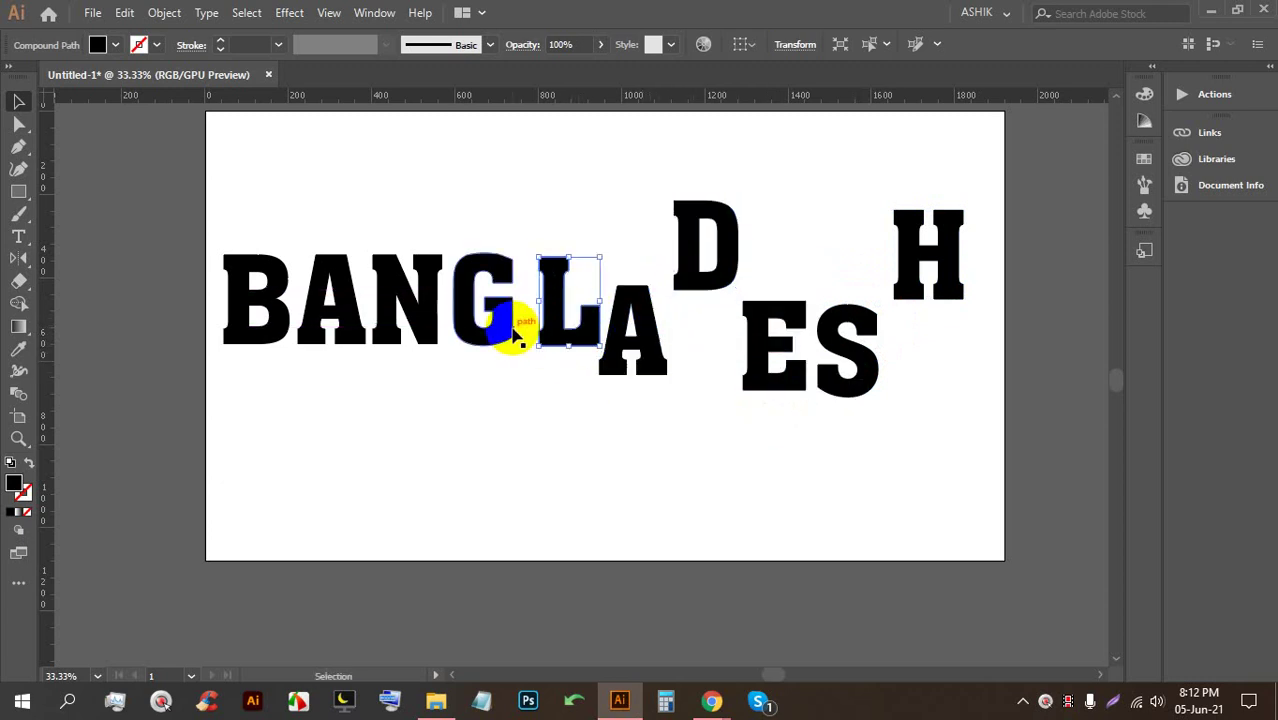
pyautogui.moveTo(513, 332); pyautogui.dragTo(513, 348)
pyautogui.moveTo(415, 341); pyautogui.dragTo(422, 347)
pyautogui.moveTo(341, 331); pyautogui.dragTo(283, 338)
# Select all the BANGLADESH letters and erase small round bites from them with the Eraser tool
pyautogui.click(984, 479)
pyautogui.moveTo(984, 479); pyautogui.dragTo(234, 188)
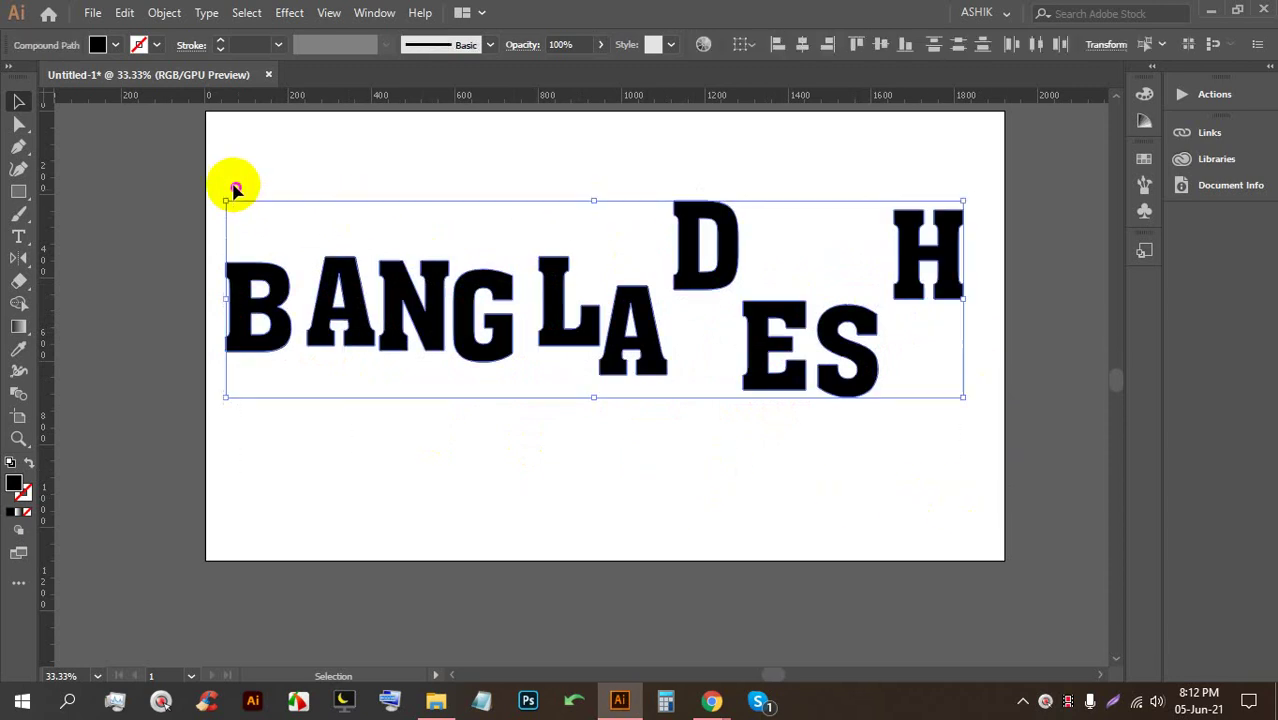
pyautogui.click(19, 285)
pyautogui.click(238, 302)
pyautogui.click(342, 249)
pyautogui.click(398, 251)
pyautogui.click(397, 316)
pyautogui.click(516, 318)
pyautogui.click(565, 268)
pyautogui.click(694, 208)
pyautogui.click(797, 292)
pyautogui.click(778, 352)
pyautogui.click(873, 398)
pyautogui.click(917, 237)
pyautogui.click(953, 233)
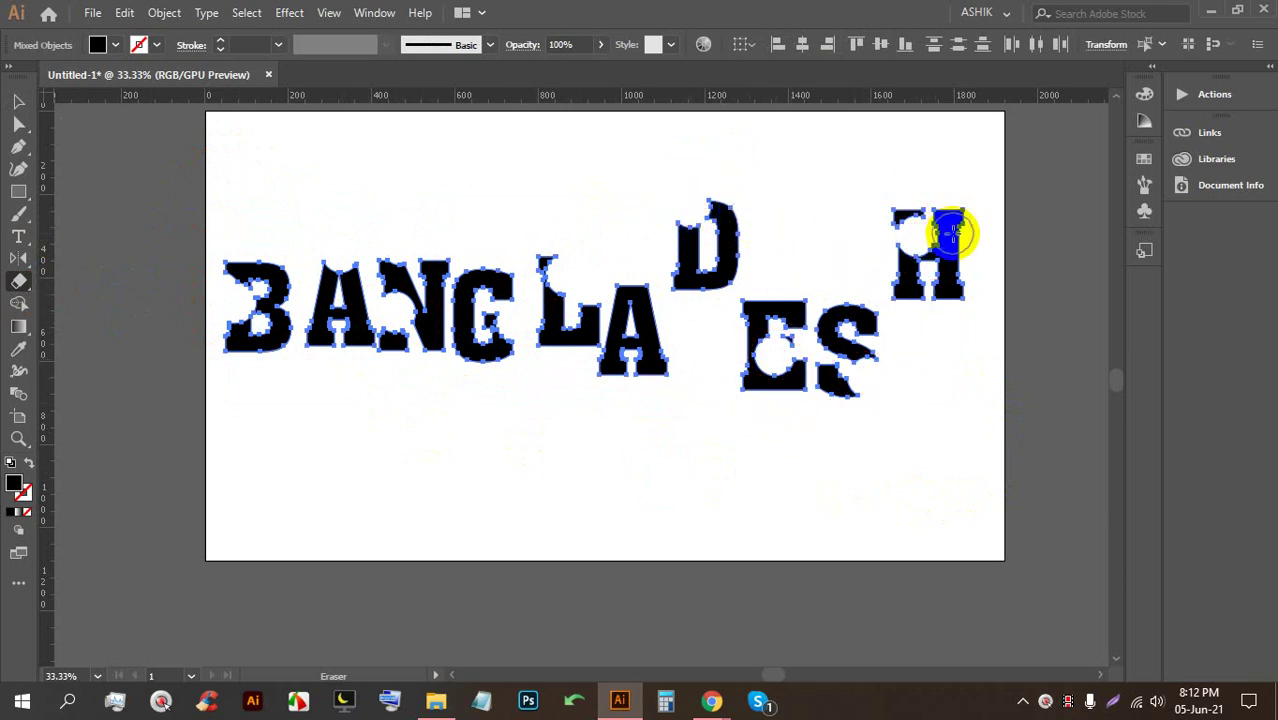
pyautogui.click(645, 365)
# Select all the erased BANGLADESH letters and delete them from the artboard
pyautogui.click(18, 102)
pyautogui.click(414, 472)
pyautogui.moveTo(957, 403); pyautogui.dragTo(5, 155)
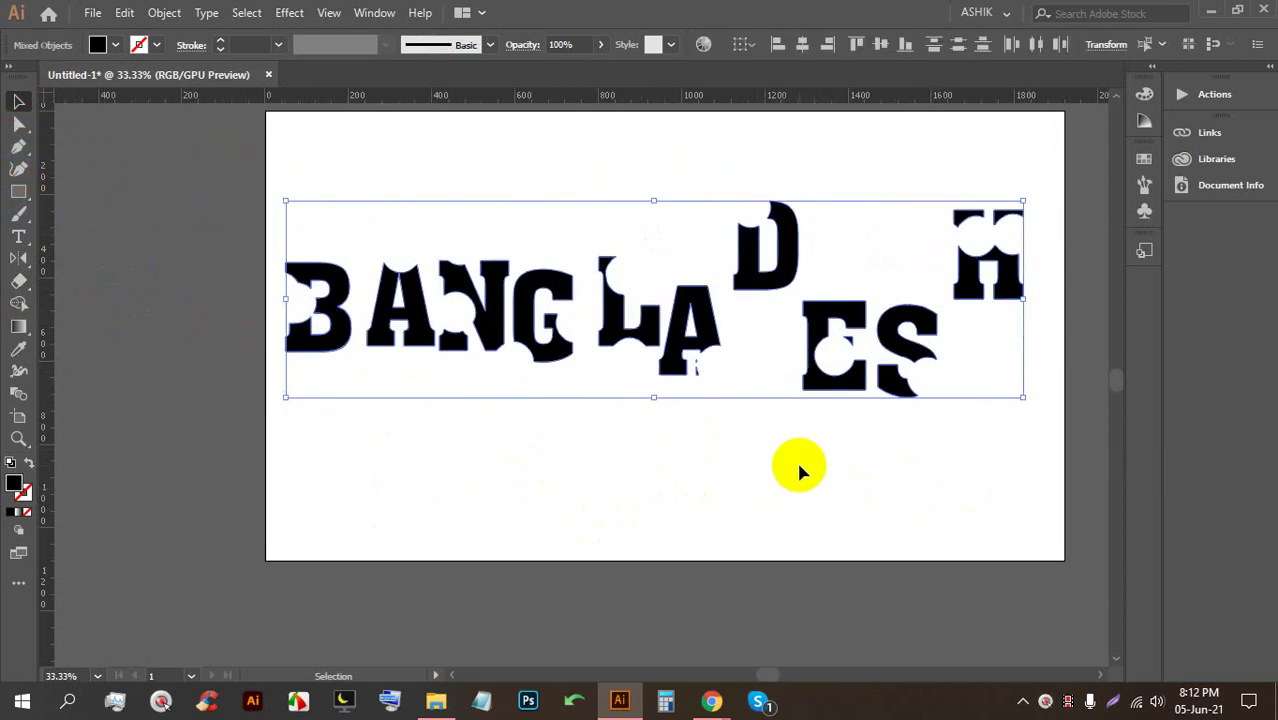
pyautogui.press('BackSpace')
# Check the Google Meet call in Chrome and return to Illustrator's empty artboard
pyautogui.click(711, 700)
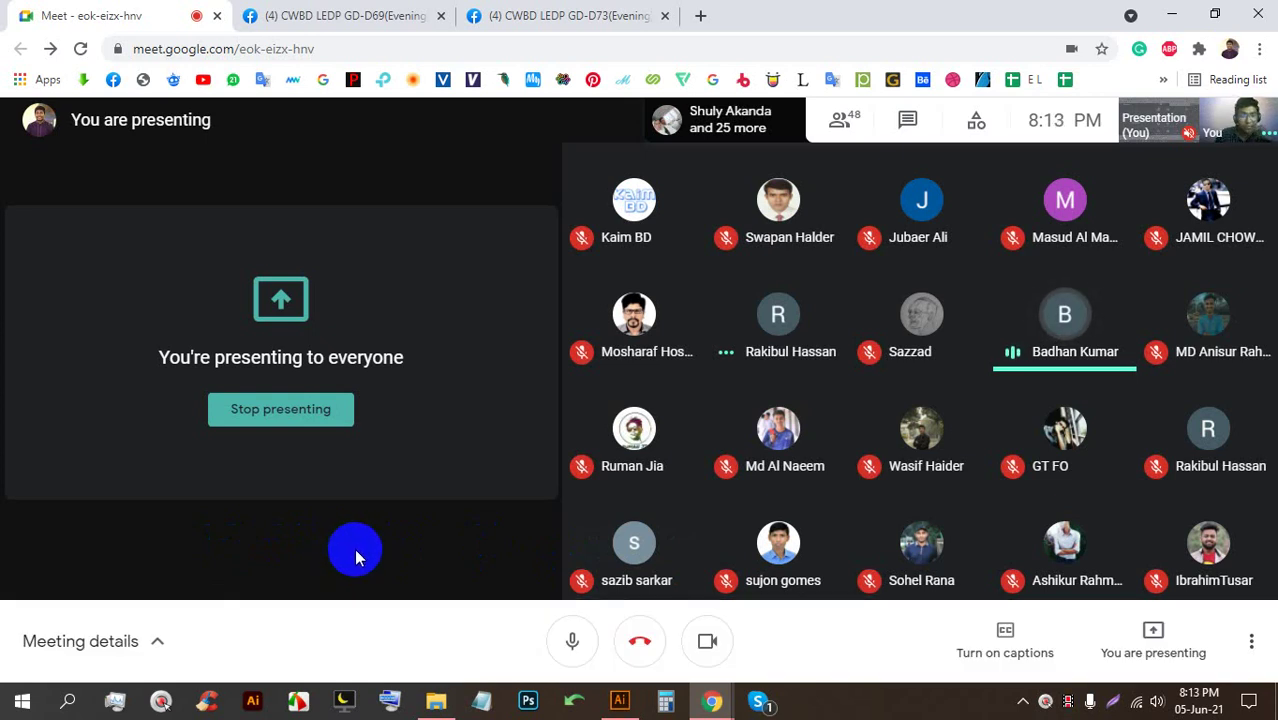
pyautogui.click(619, 702)
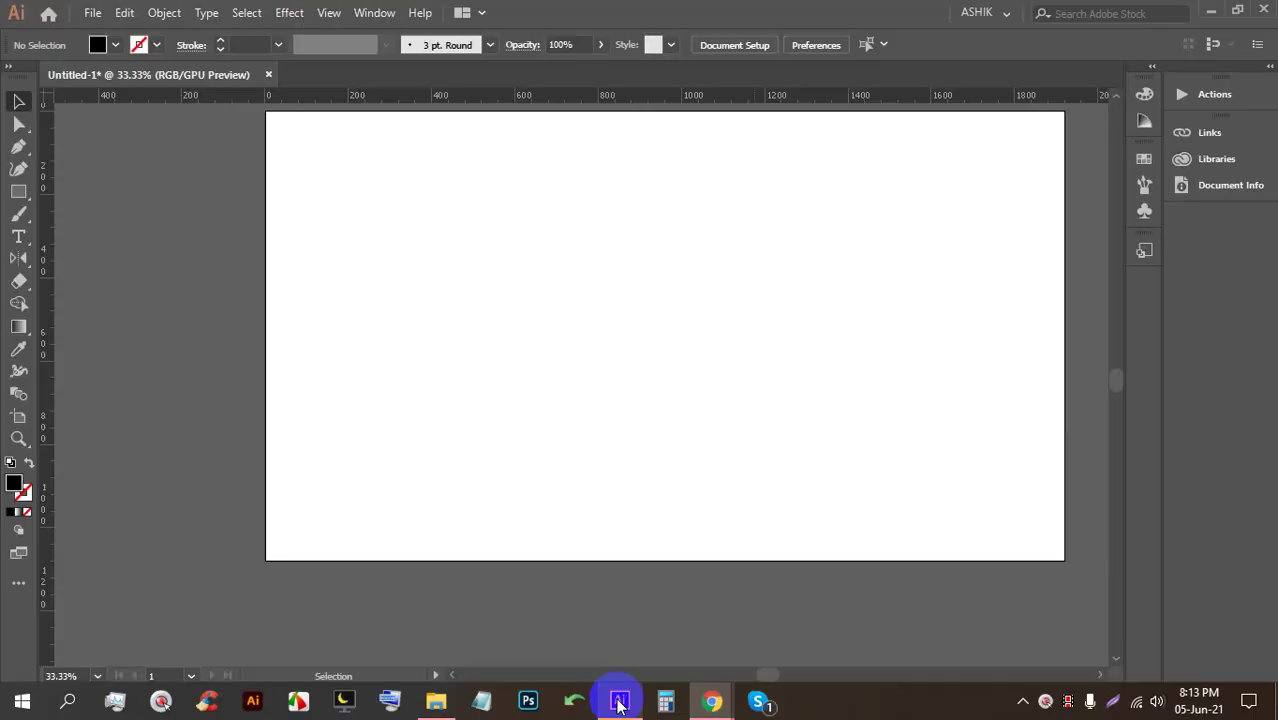
pyautogui.keyDown('alt'); pyautogui.scroll(-2, 285, 333); pyautogui.keyUp('alt')
pyautogui.keyDown('alt'); pyautogui.scroll(2, 415, 365); pyautogui.keyUp('alt')
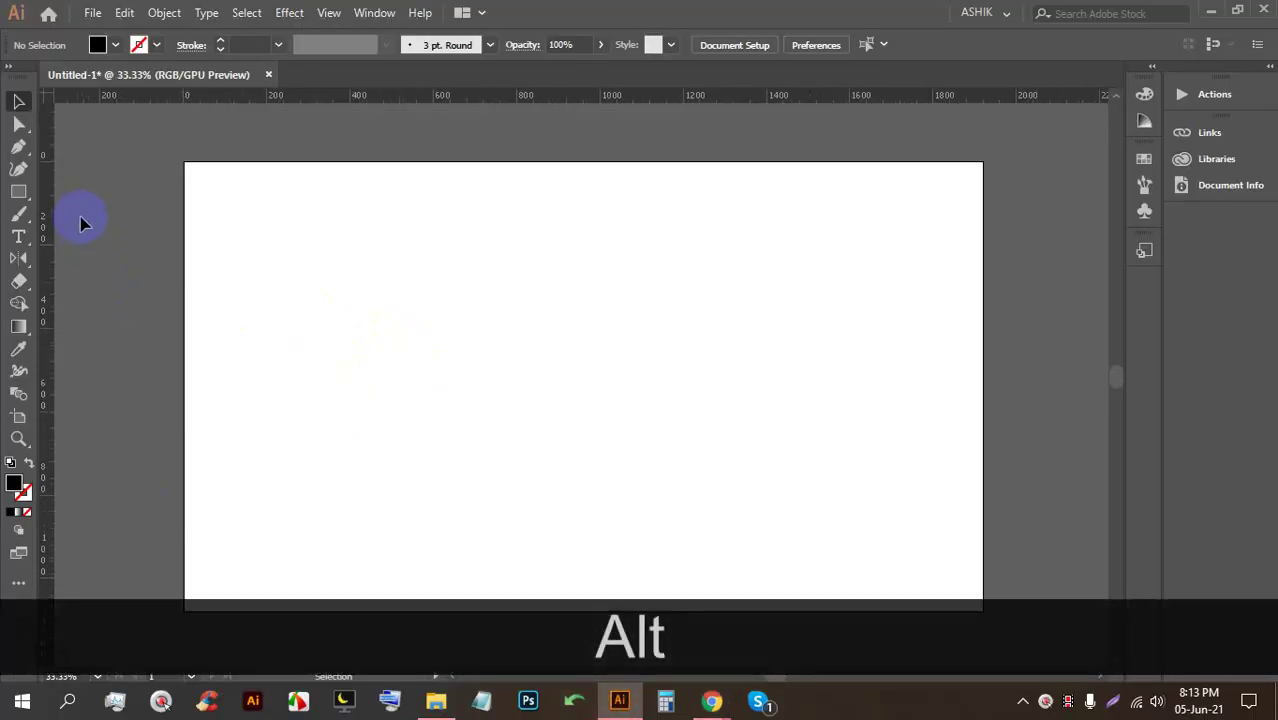
# Draw a black circle about 650 px in diameter with the Ellipse tool and move it nearer the artboard's centre
pyautogui.click(22, 195)
pyautogui.click(132, 234)
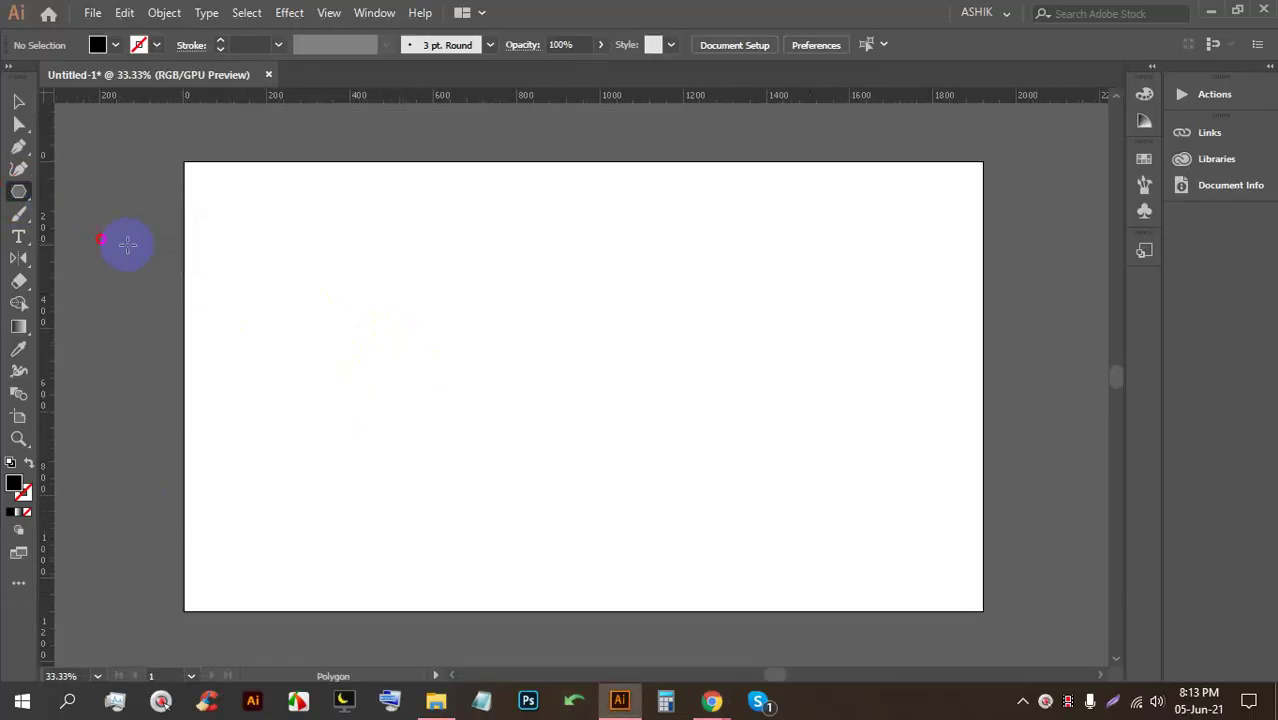
pyautogui.click(22, 195)
pyautogui.click(130, 214)
pyautogui.moveTo(328, 254); pyautogui.dragTo(598, 507)
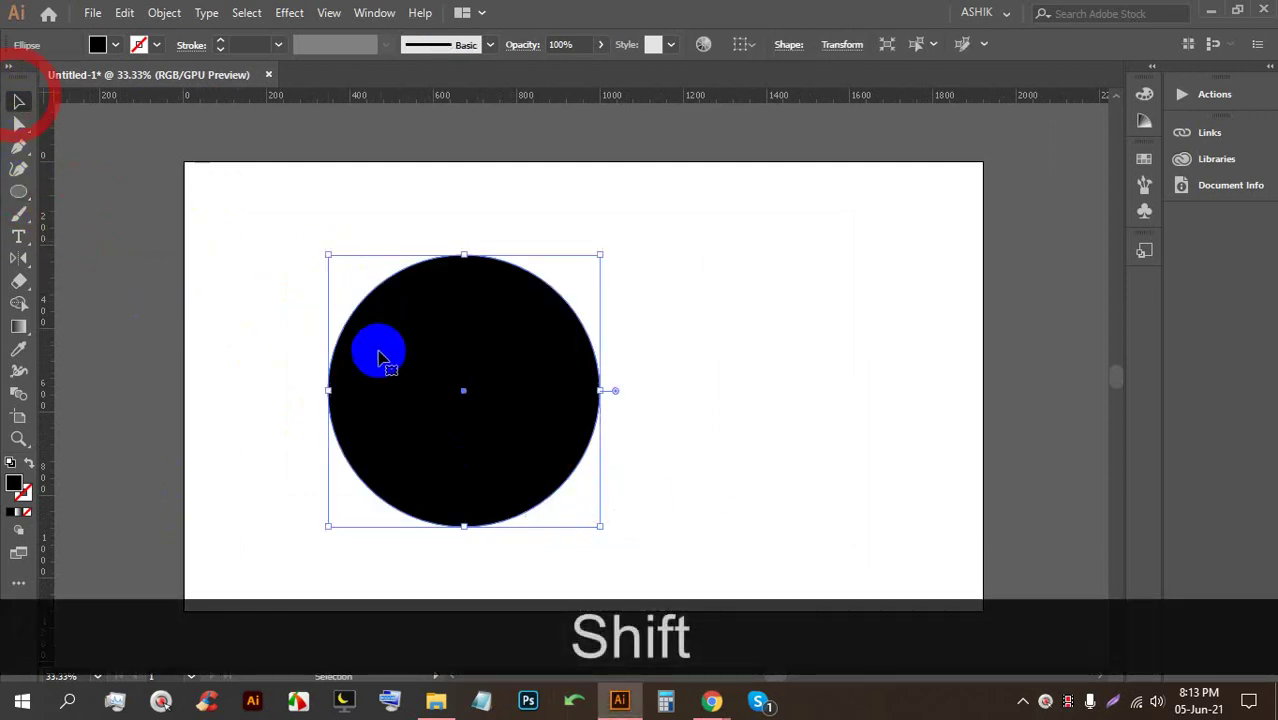
pyautogui.moveTo(378, 357); pyautogui.dragTo(426, 345)
# Give the circle a red fill and a 25 pt black stroke, and deselect it
pyautogui.click(64, 74)
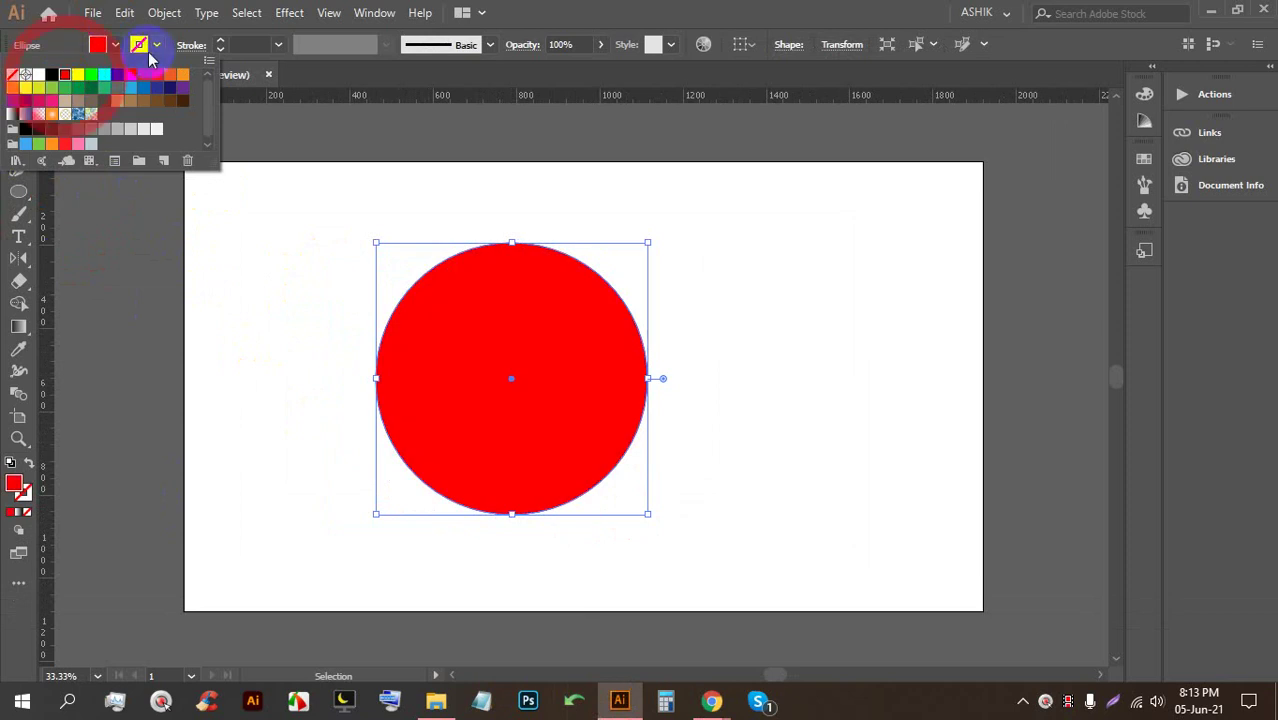
pyautogui.click(216, 45)
pyautogui.click(216, 45)
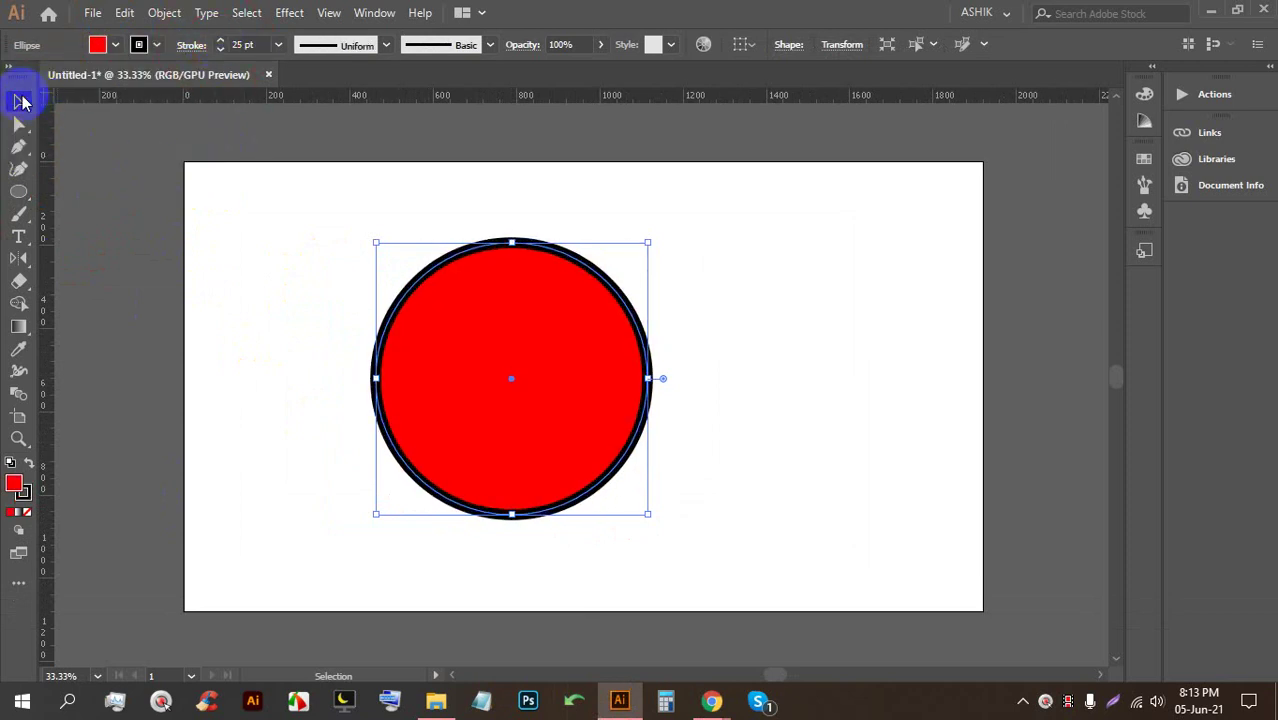
pyautogui.click(217, 167)
# Move the circle to the left half of the artboard and place a copy of it on the right half
pyautogui.moveTo(580, 380); pyautogui.dragTo(474, 367)
pyautogui.moveTo(379, 341); pyautogui.dragTo(727, 343)
pyautogui.scroll(1, 300, 337)
# Erase two upper holes, a cut from each side and the top edge of the left red circle
pyautogui.click(391, 328)
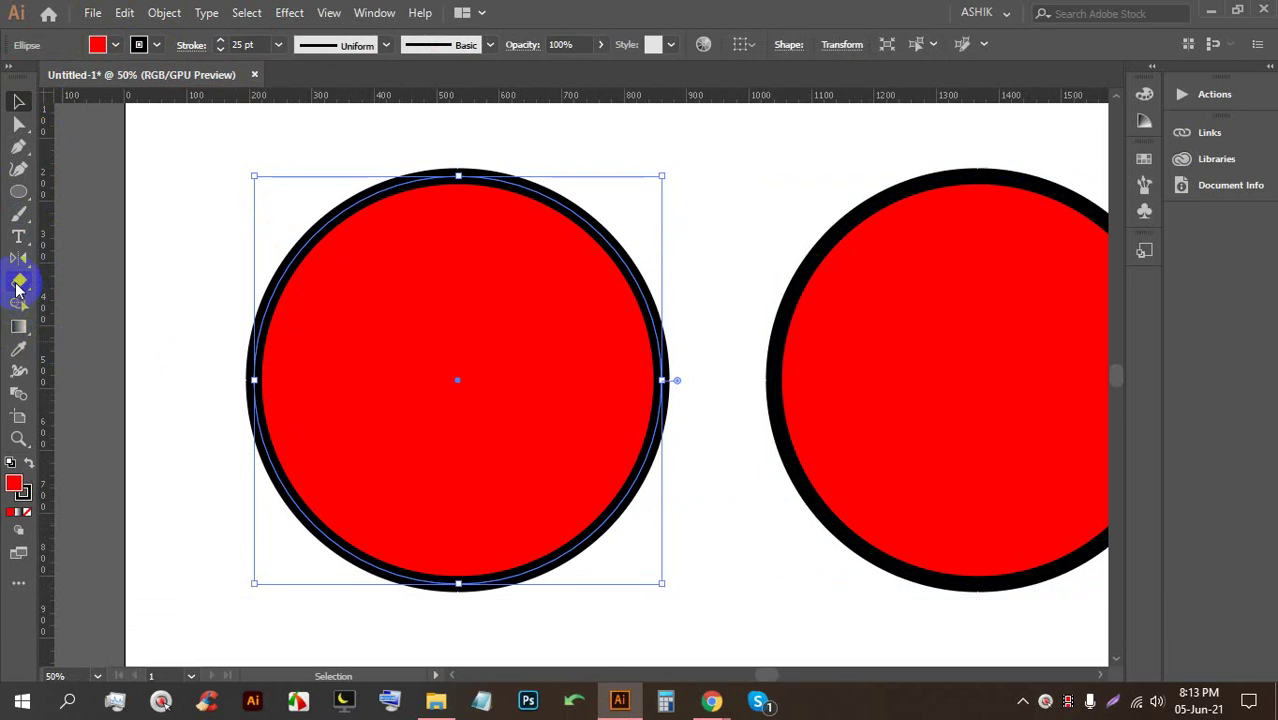
pyautogui.click(17, 283)
pyautogui.click(377, 304)
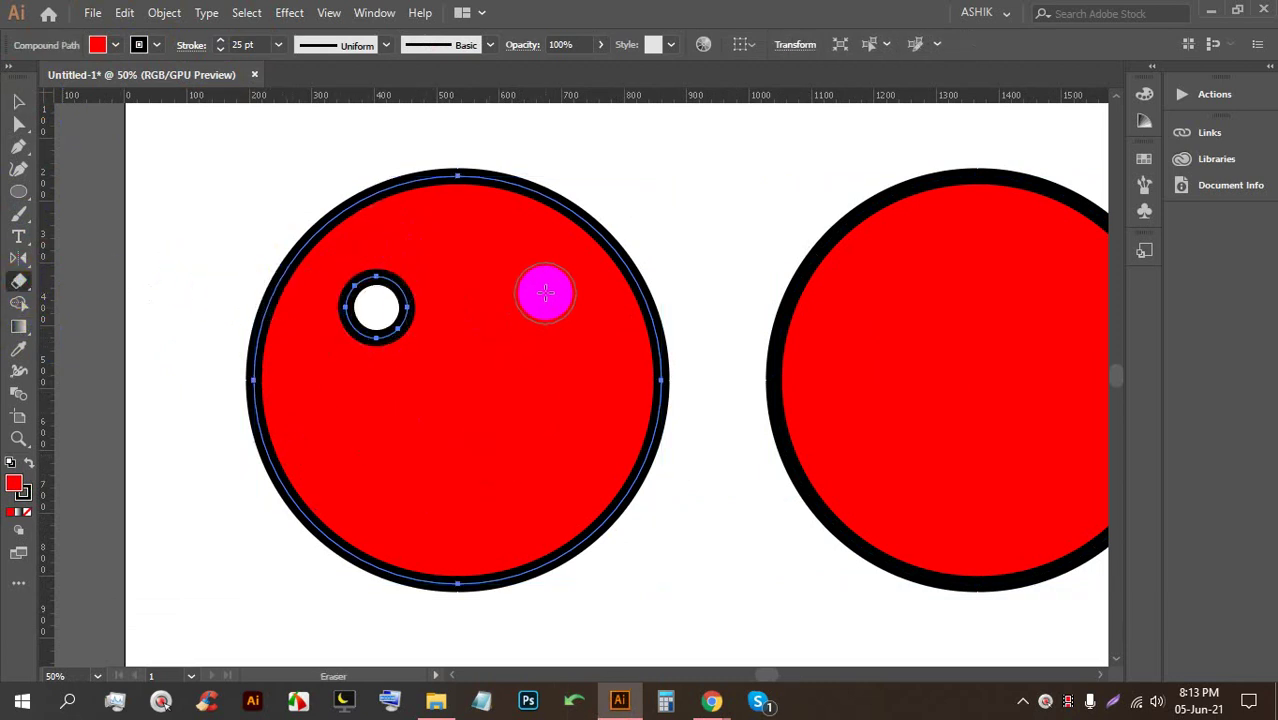
pyautogui.click(545, 295)
pyautogui.moveTo(242, 448)
pyautogui.mouseDown()
pyautogui.moveTo(242, 419)
pyautogui.moveTo(403, 452)
pyautogui.mouseUp()
pyautogui.moveTo(682, 440)
pyautogui.mouseDown()
pyautogui.moveTo(571, 449)
pyautogui.moveTo(588, 428)
pyautogui.mouseUp()
pyautogui.moveTo(590, 185)
pyautogui.mouseDown()
pyautogui.moveTo(542, 171)
pyautogui.moveTo(391, 191)
pyautogui.moveTo(305, 225)
pyautogui.mouseUp()
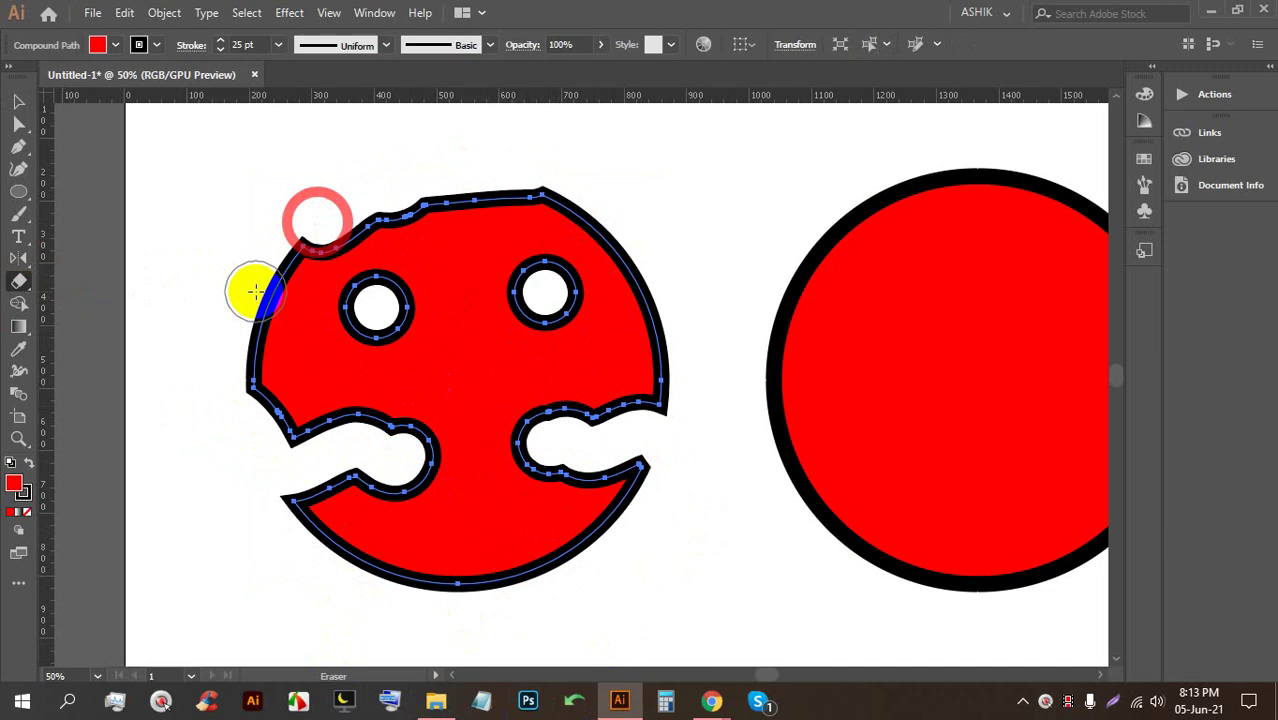
# Erase three round holes down the middle of the left red circle
pyautogui.click(452, 262)
pyautogui.click(457, 361)
pyautogui.click(465, 487)
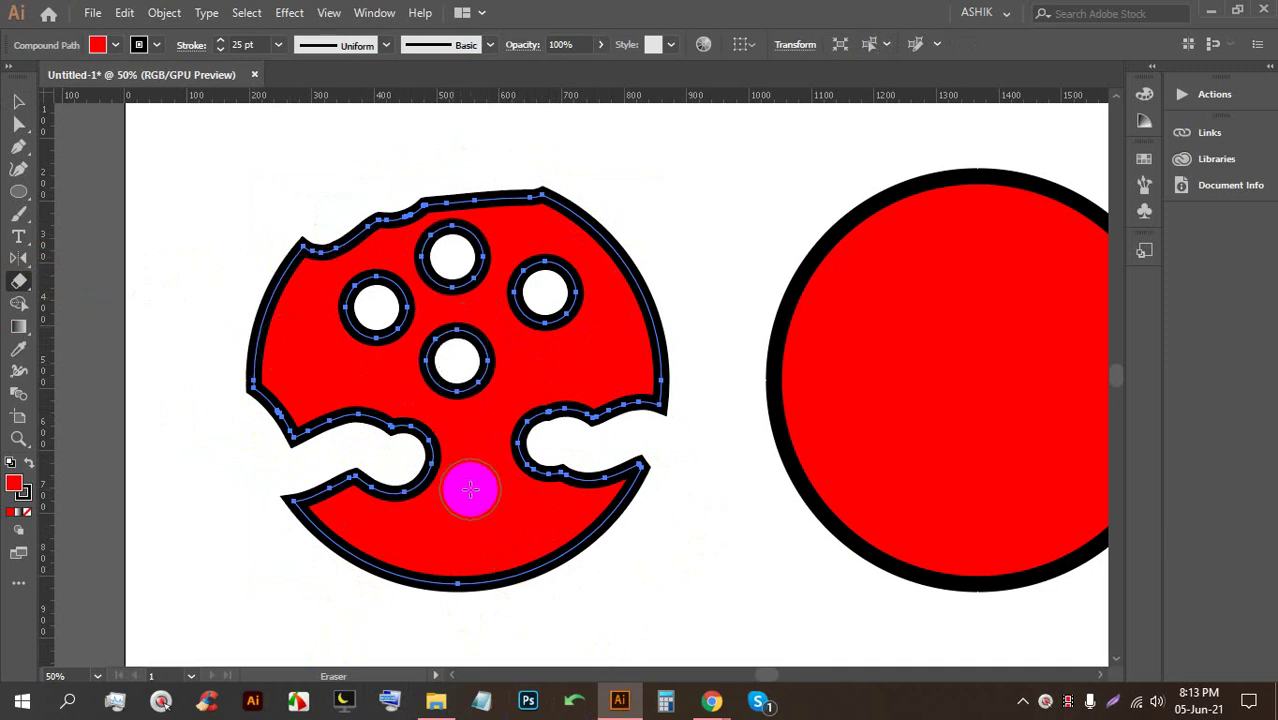
pyautogui.click(257, 305)
pyautogui.keyDown('alt'); pyautogui.scroll(-2, 268, 307); pyautogui.keyUp('alt')
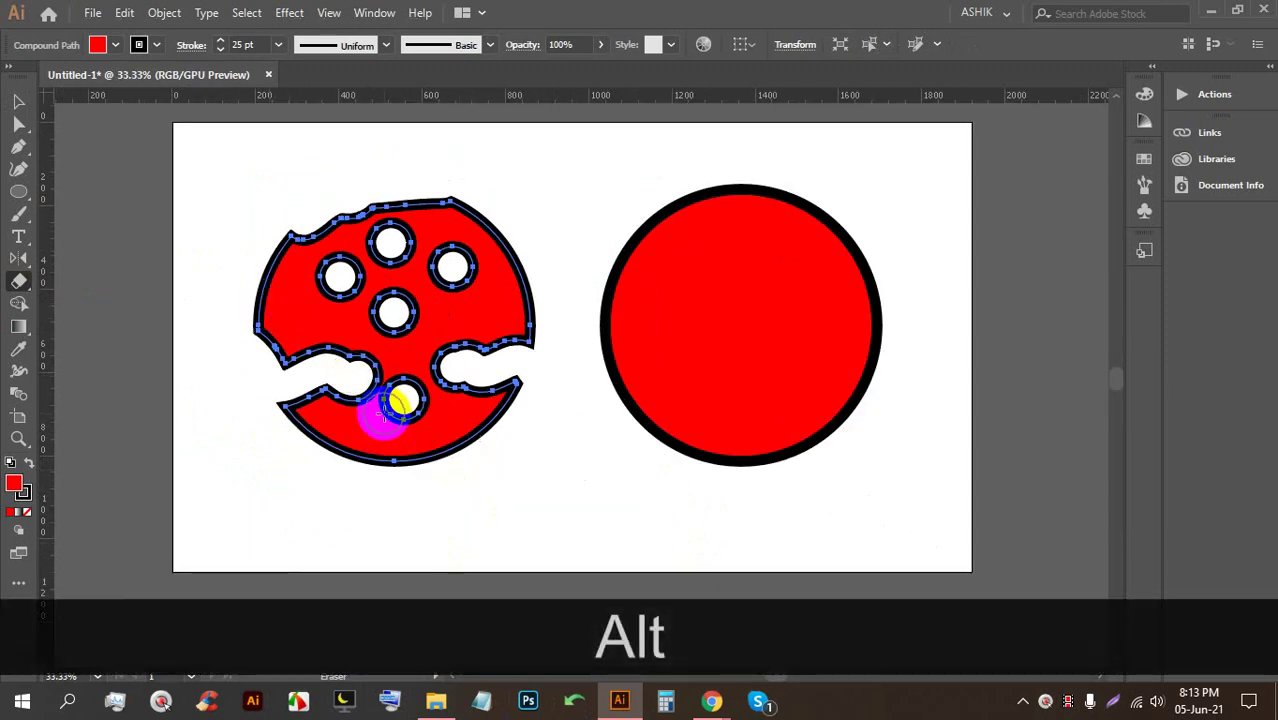
pyautogui.keyDown('alt'); pyautogui.scroll(2, 388, 425); pyautogui.keyUp('alt')
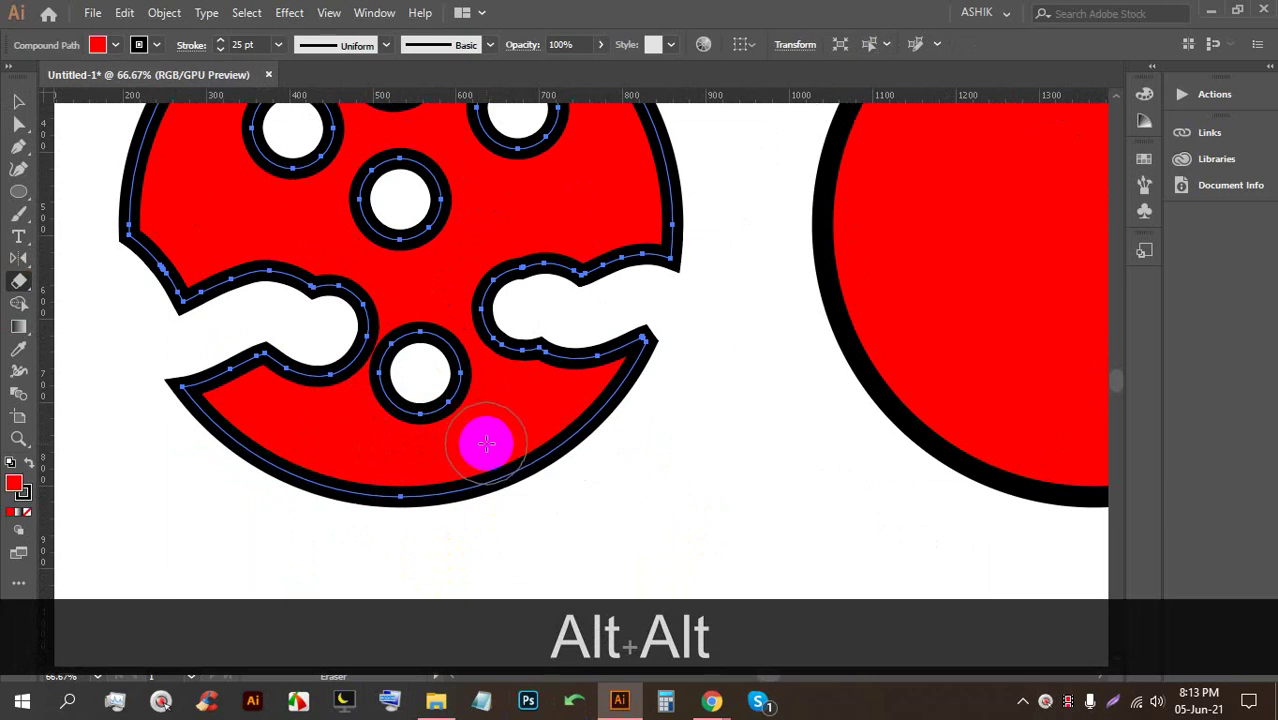
# Check the Google Meet call in Chrome again and switch back to Illustrator
pyautogui.moveTo(711, 700)
pyautogui.click(630, 570)
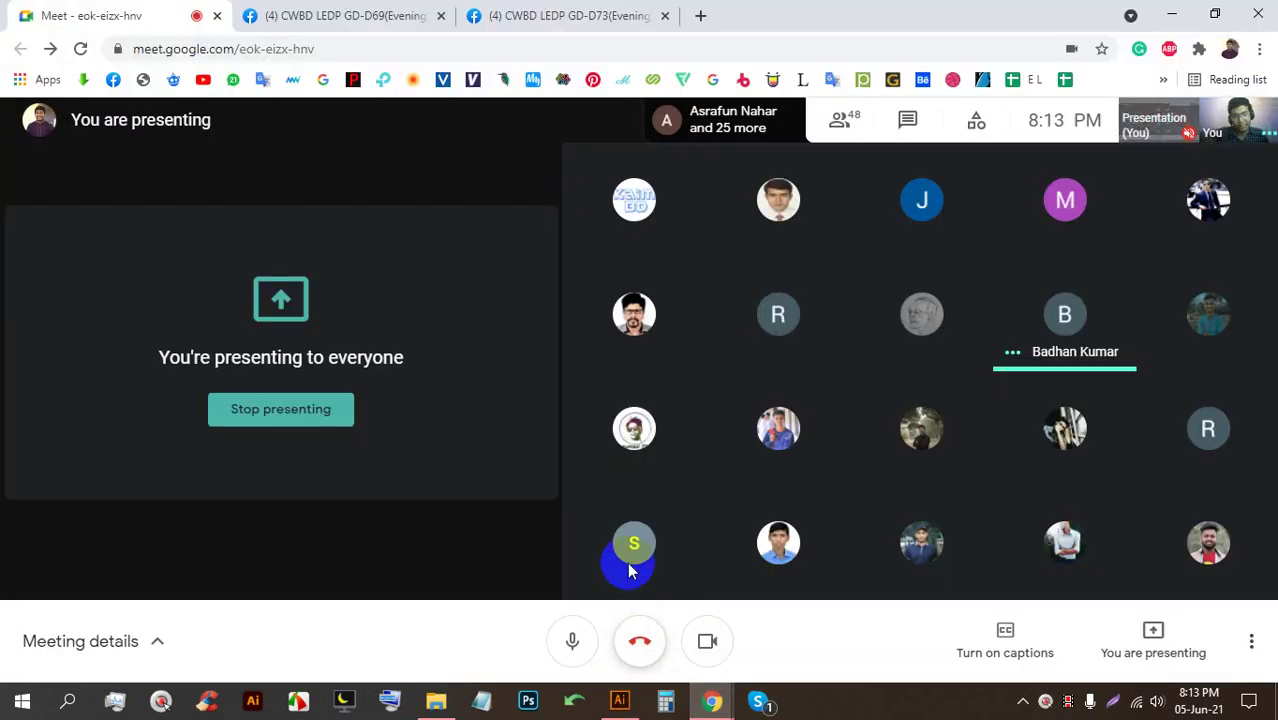
pyautogui.click(619, 700)
# Erase two round notches from the bottom edge of the left circle and deselect it
pyautogui.moveTo(526, 521)
pyautogui.mouseDown()
pyautogui.moveTo(502, 456)
pyautogui.moveTo(502, 468)
pyautogui.mouseUp()
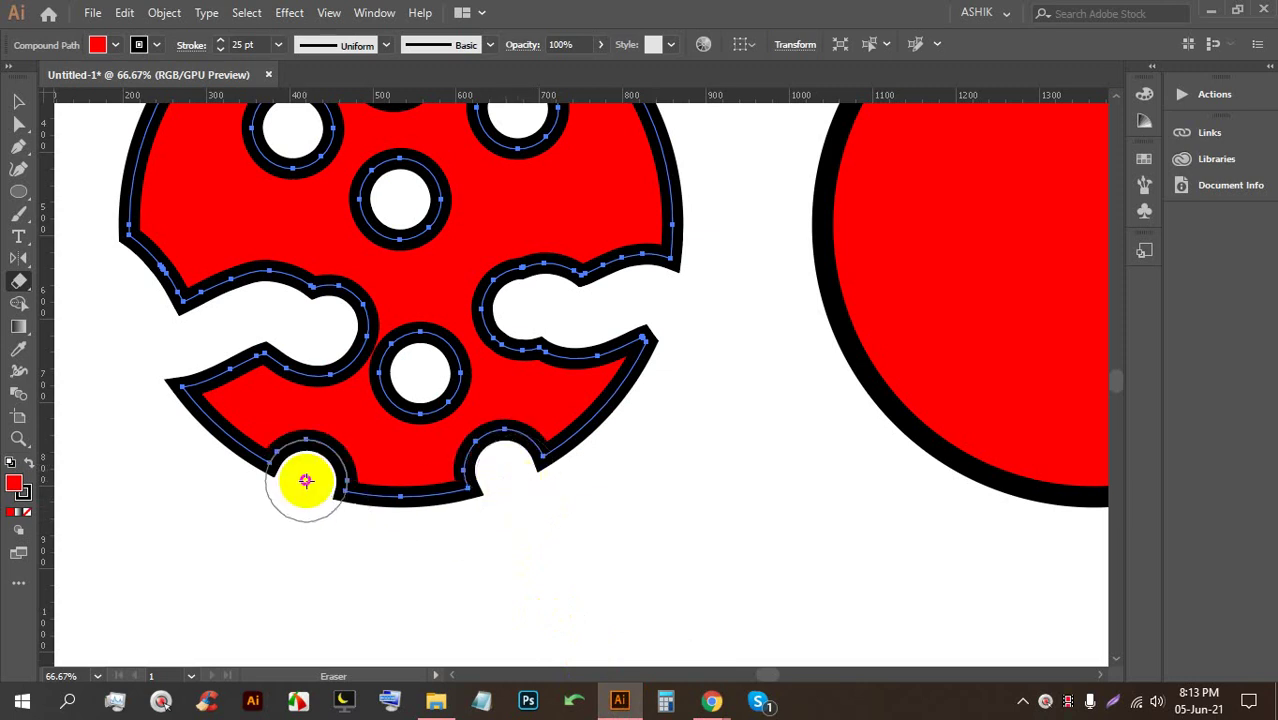
pyautogui.scroll(-3, 123, 612)
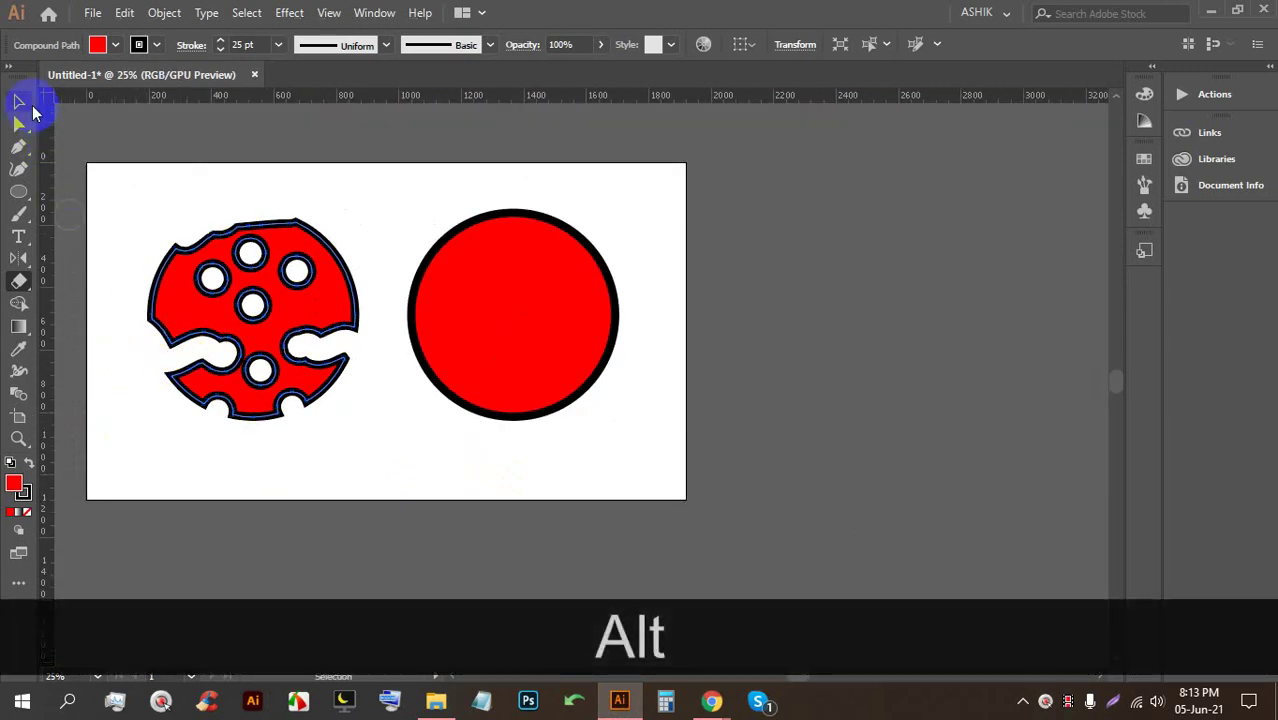
pyautogui.click(348, 157)
# Try removing the fill from the right circle so only its stroke remains, and undo it
pyautogui.click(571, 342)
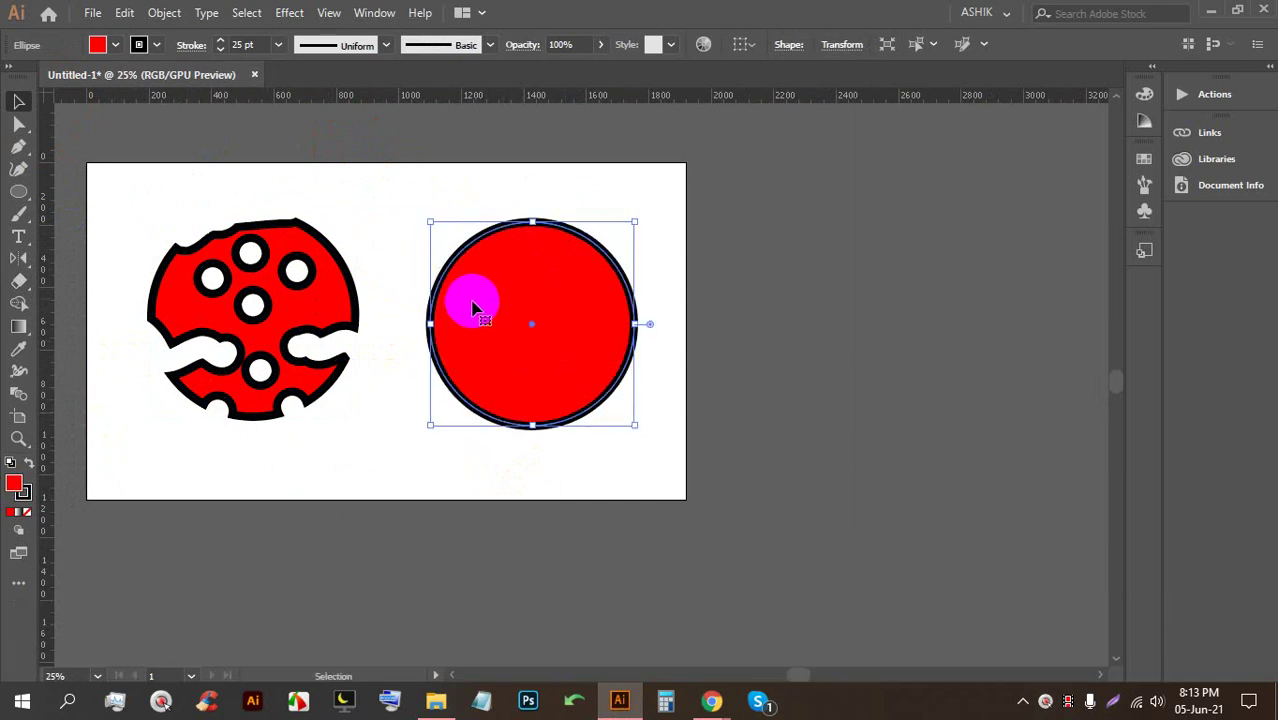
pyautogui.scroll(1, 472, 308)
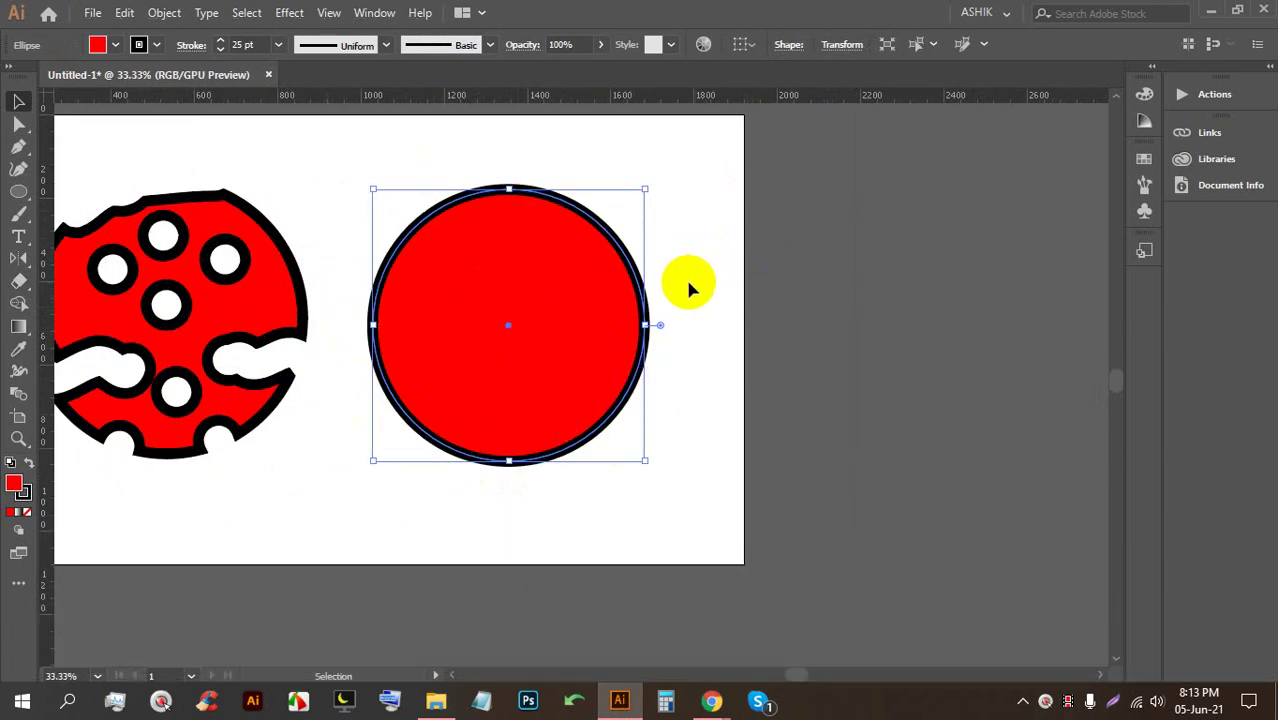
pyautogui.click(104, 47)
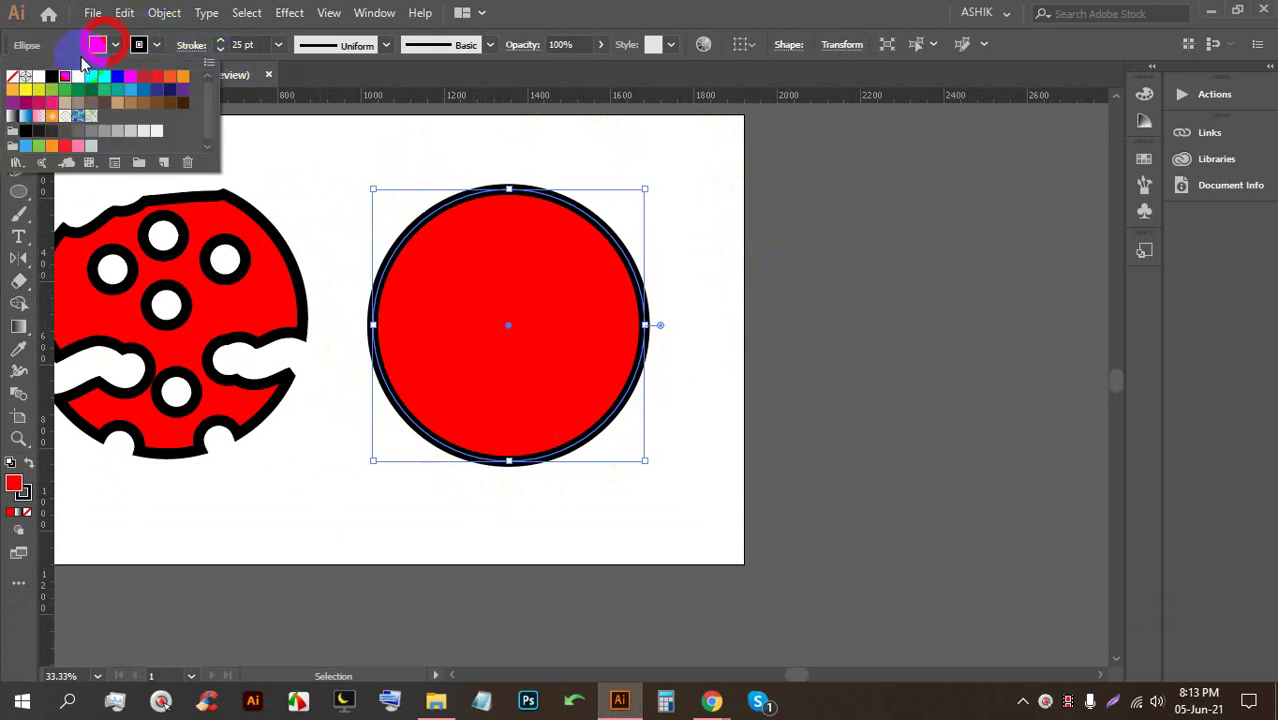
pyautogui.click(13, 78)
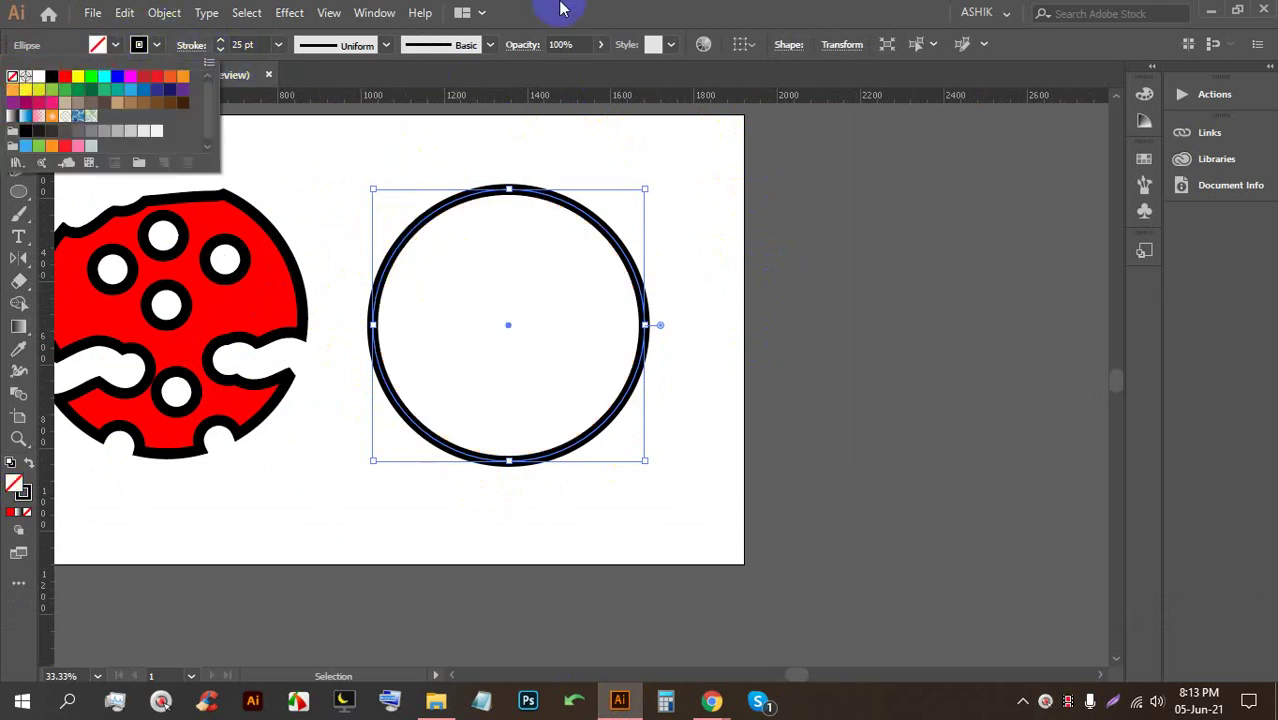
pyautogui.click(510, 298)
pyautogui.hotkey('ctrl', 'z')
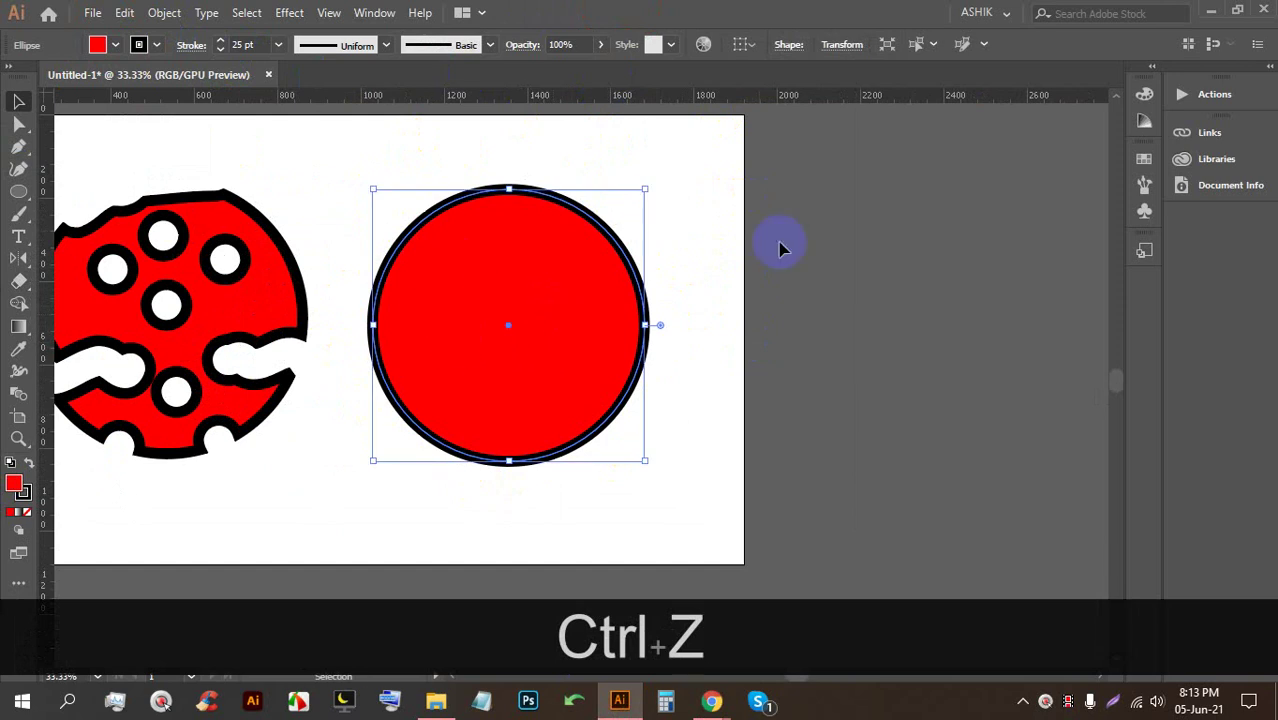
# Move the right circle about 110 px further right on the artboard and keep it selected
pyautogui.click(659, 260)
pyautogui.moveTo(469, 301); pyautogui.dragTo(516, 300)
pyautogui.rightClick(569, 276)
pyautogui.click(545, 248)
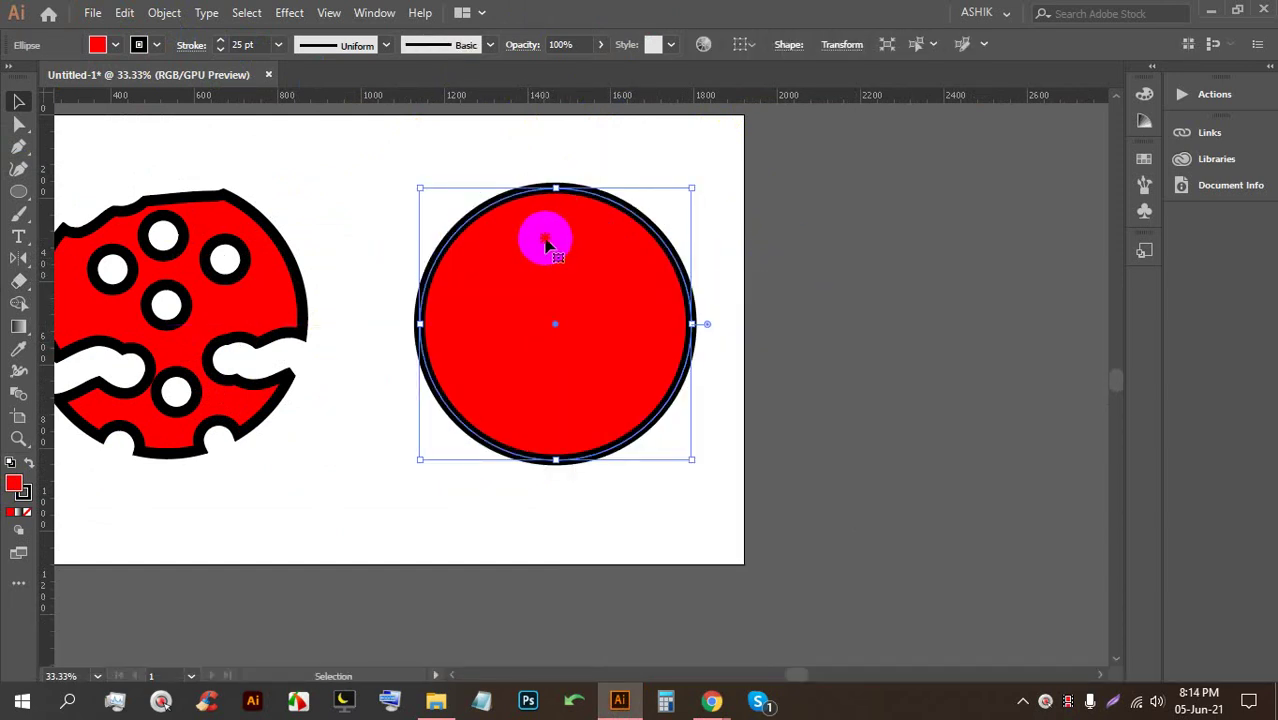
pyautogui.doubleClick(545, 248)
pyautogui.doubleClick(501, 168)
pyautogui.click(507, 242)
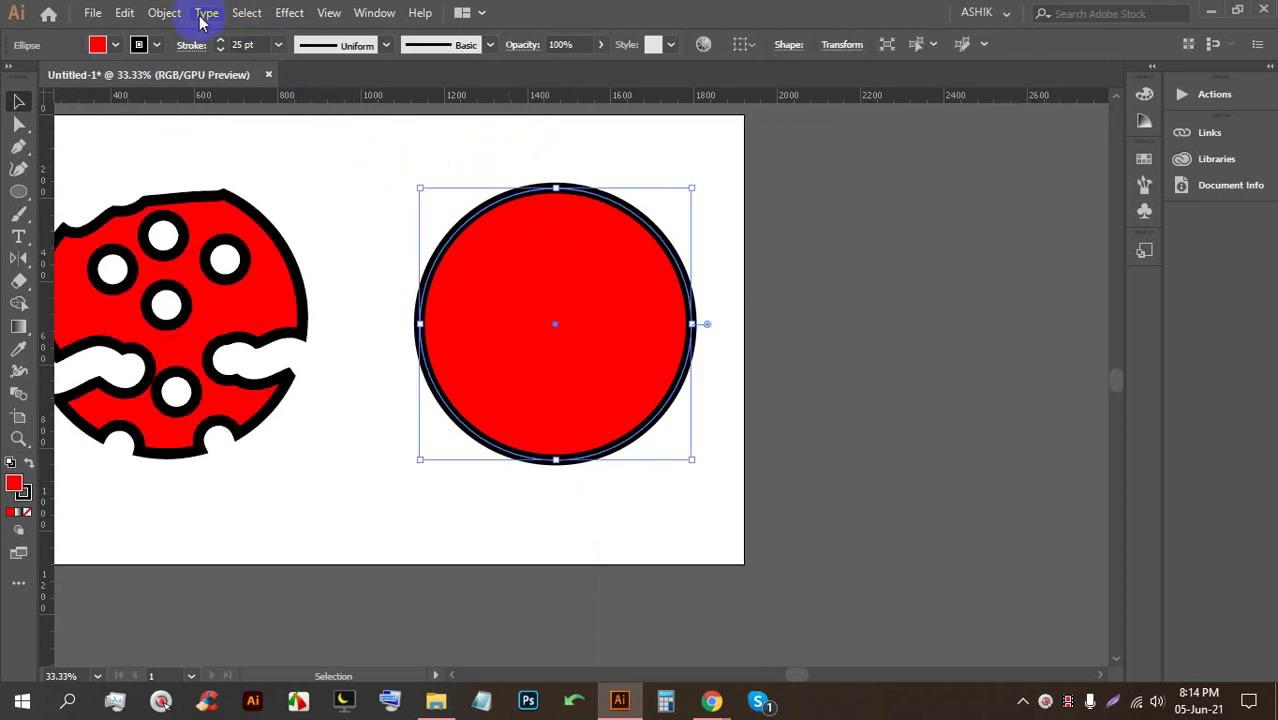
# Expand the right circle's fill and stroke into separate shapes and ungroup them
pyautogui.click(164, 12)
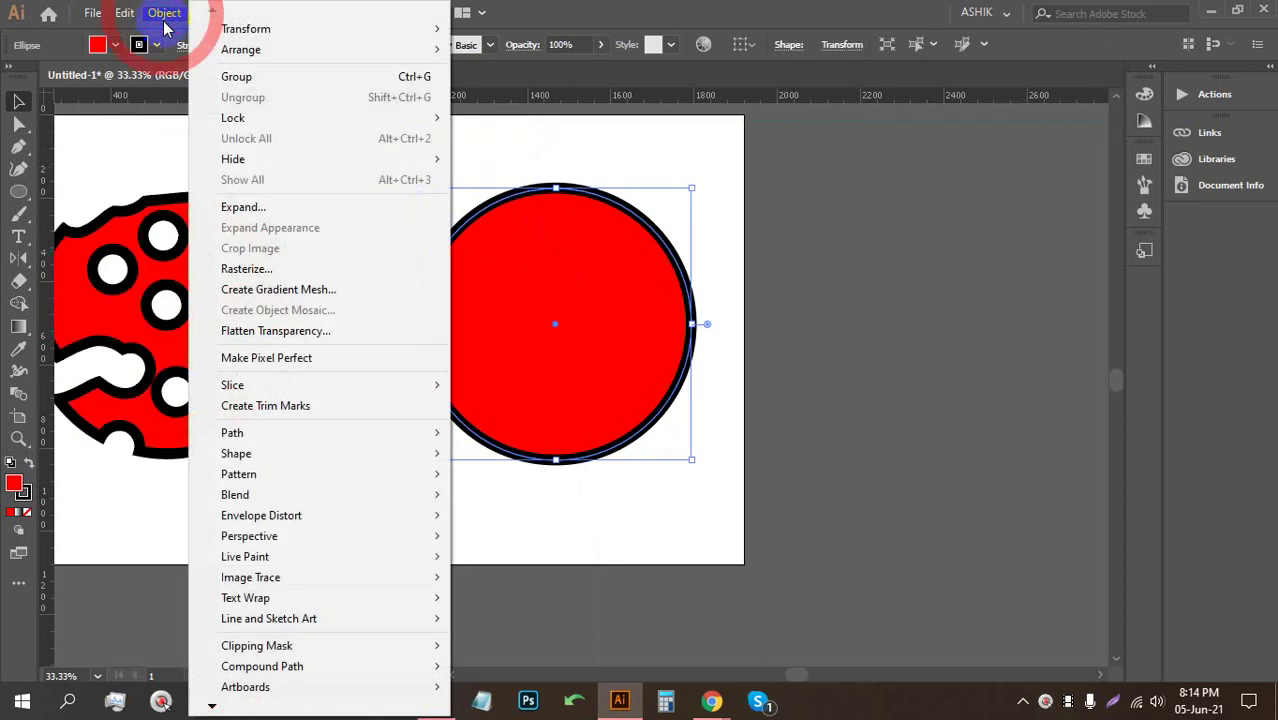
pyautogui.click(258, 210)
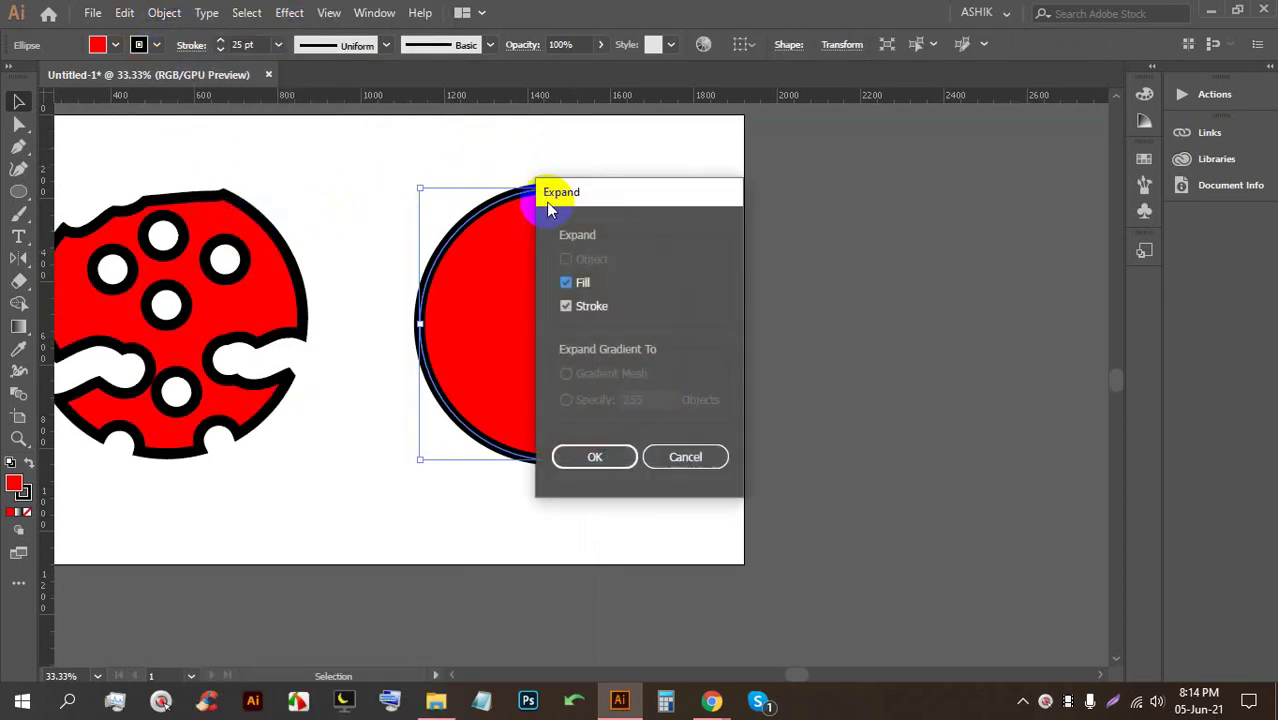
pyautogui.click(594, 456)
pyautogui.rightClick(600, 270)
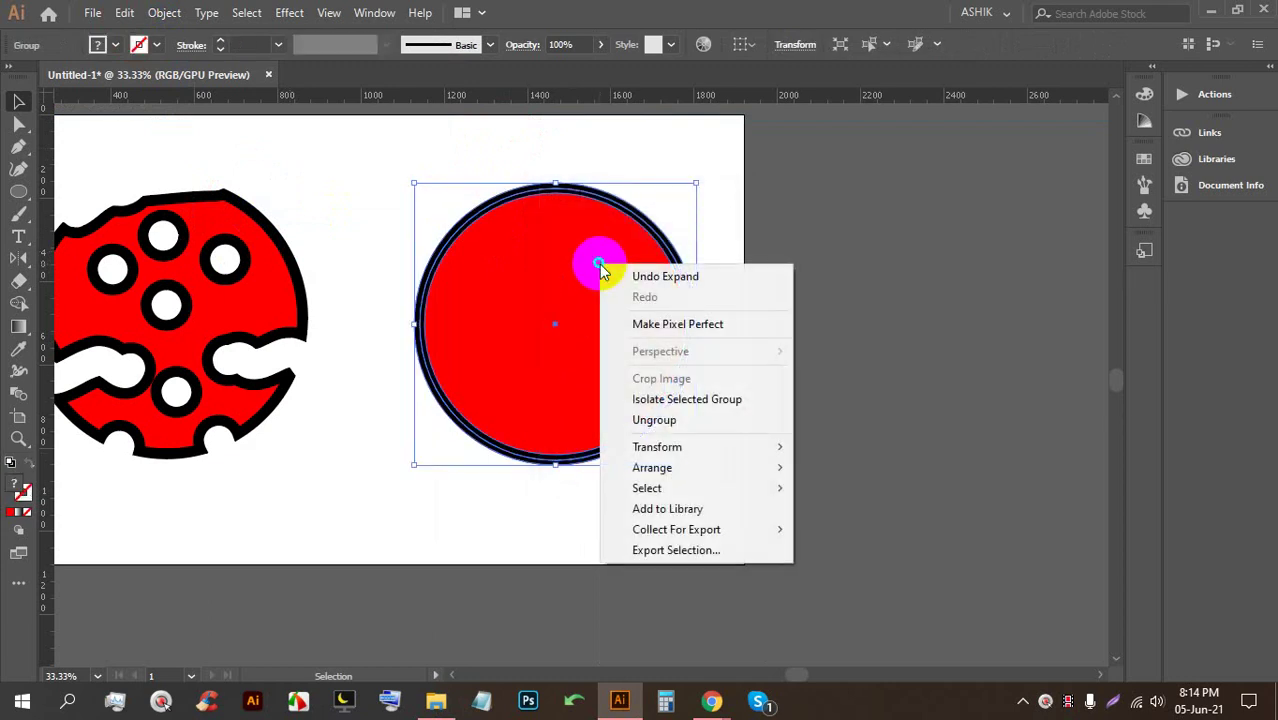
pyautogui.click(650, 419)
# Pull the expanded circle's parts apart by moving a piece off the artboard, and undo the move
pyautogui.click(800, 323)
pyautogui.moveTo(619, 323); pyautogui.dragTo(808, 316)
pyautogui.hotkey('ctrl', 'z')
pyautogui.hotkey('ctrl', 'z')
pyautogui.hotkey('ctrl', 'z')
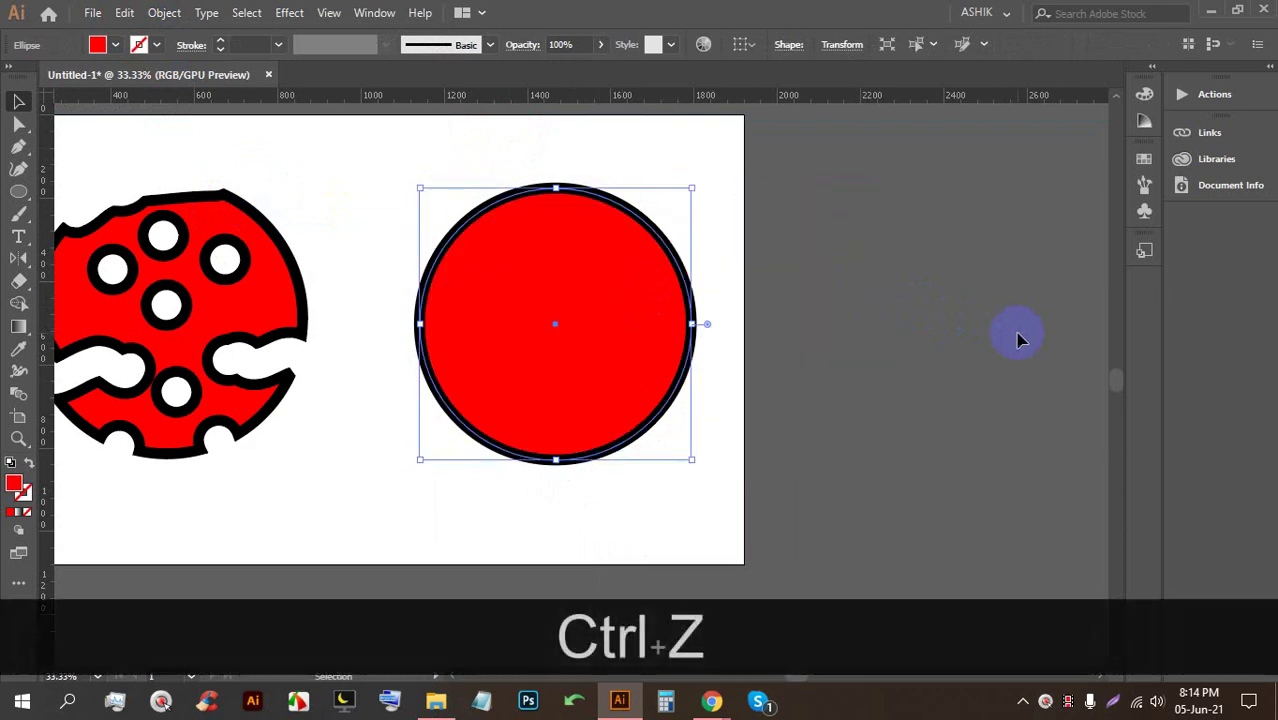
# Erase cuts into the upper-left edge and a diagonal cut from the upper-right edge of the expanded circle
pyautogui.click(18, 281)
pyautogui.moveTo(365, 220); pyautogui.dragTo(410, 283)
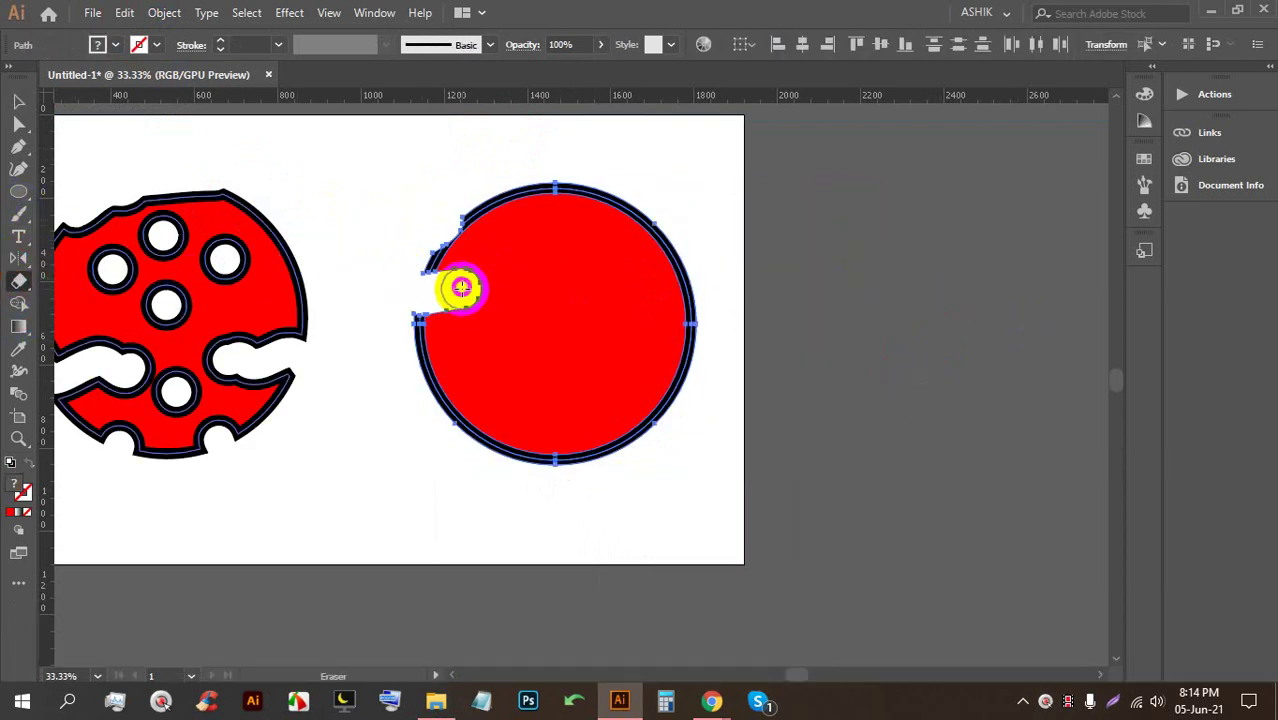
pyautogui.moveTo(659, 268); pyautogui.dragTo(590, 345)
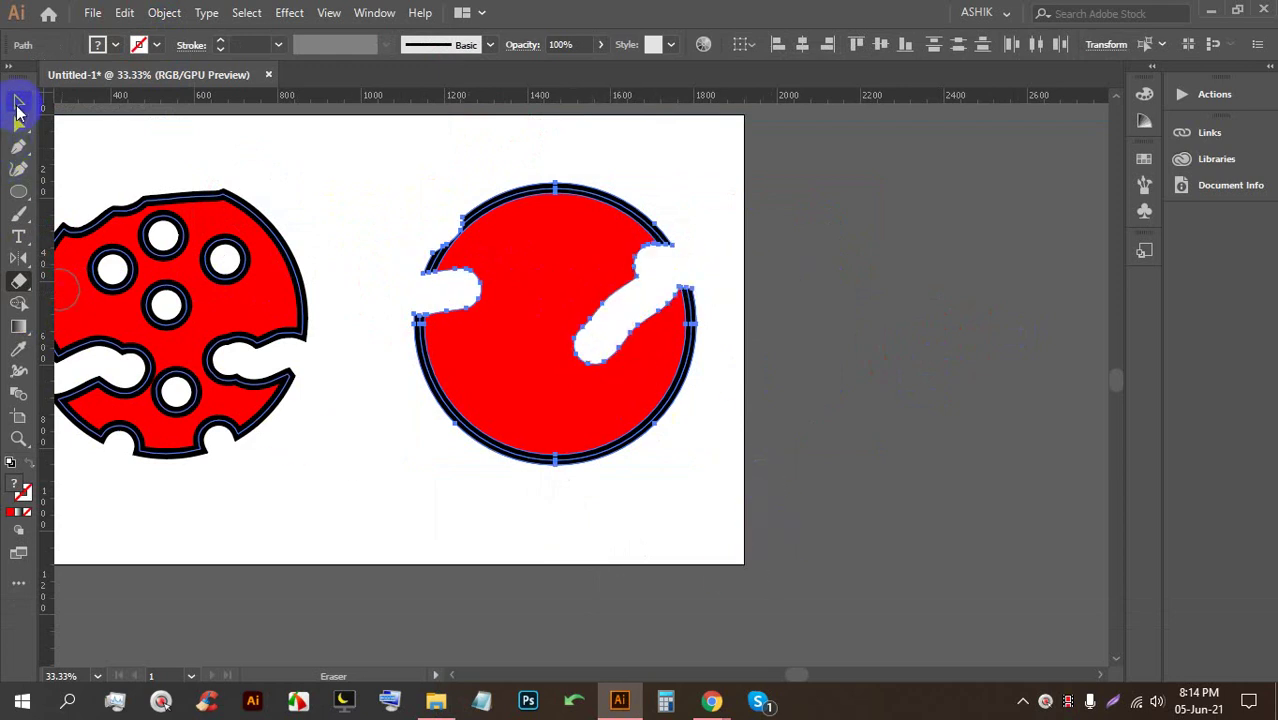
# Move the erased red fill away from its black outline, undo the move and deselect everything
pyautogui.click(18, 101)
pyautogui.click(399, 148)
pyautogui.moveTo(570, 235); pyautogui.dragTo(903, 307)
pyautogui.hotkey('ctrl', 'z')
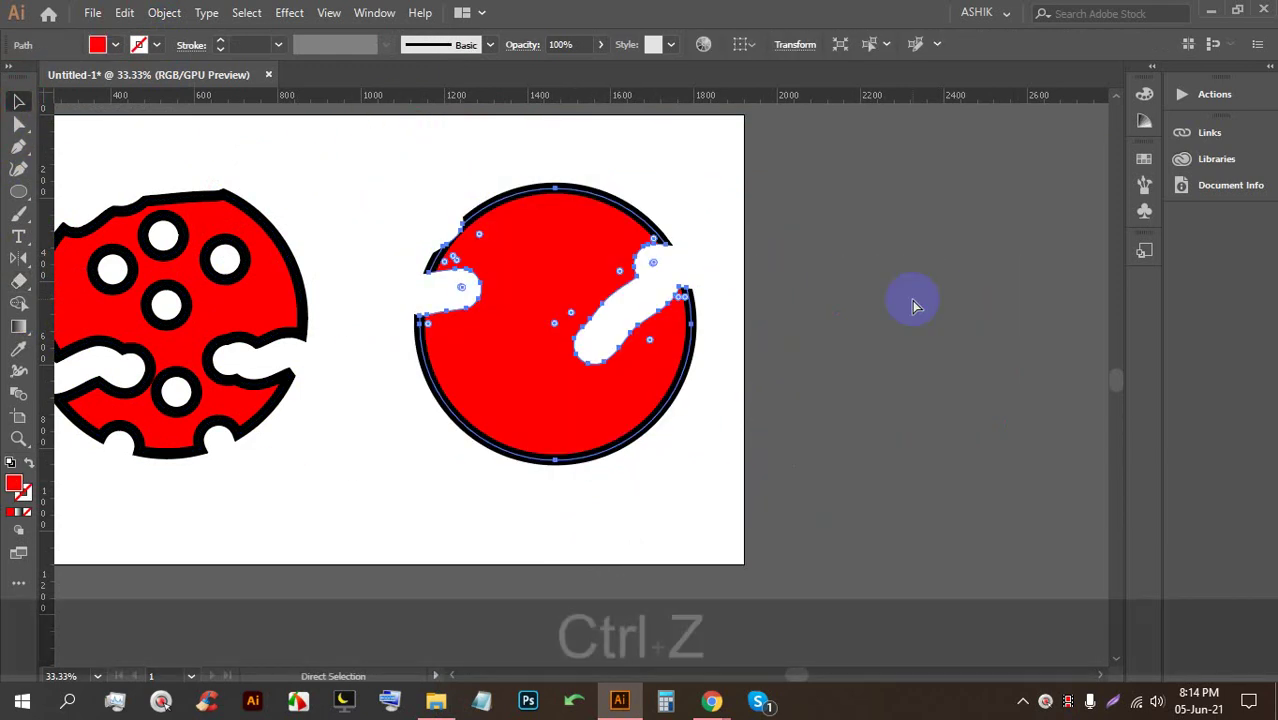
pyautogui.click(812, 289)
pyautogui.scroll(-2, 679, 231)
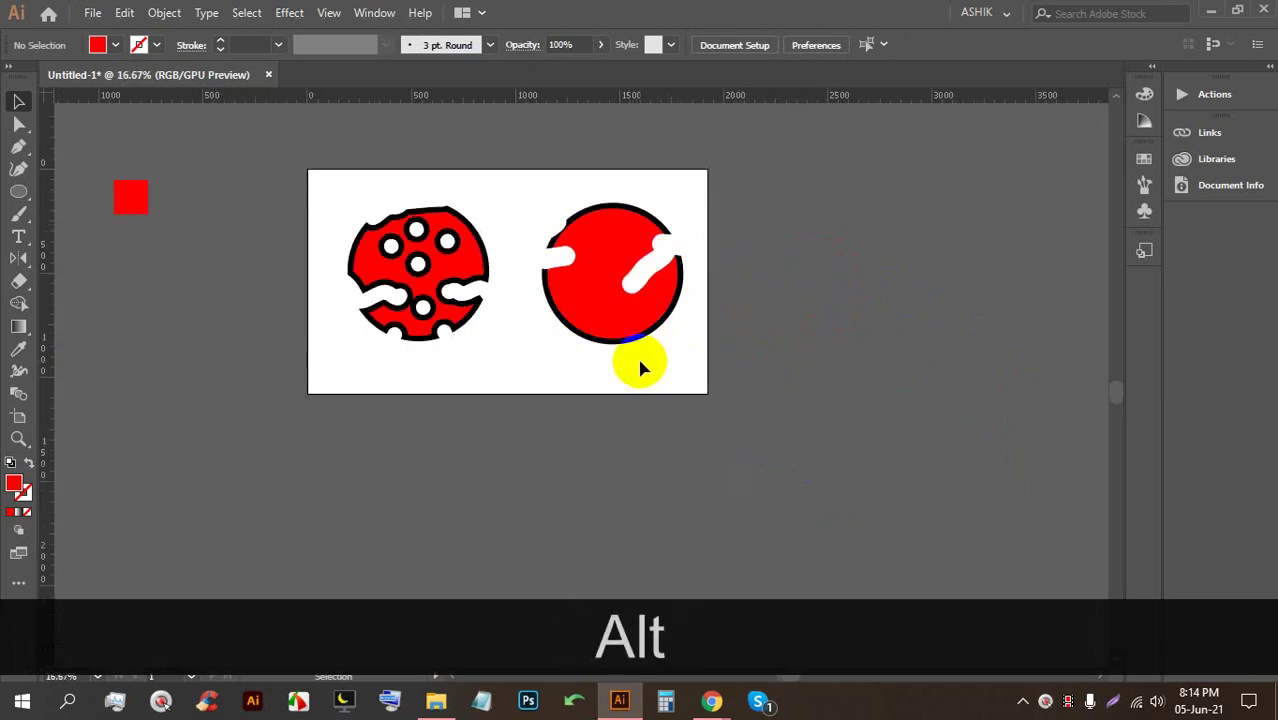
# Delete both erased circles from the artboard and the small red square beside it
pyautogui.moveTo(640, 358); pyautogui.dragTo(378, 260)
pyautogui.press('BackSpace')
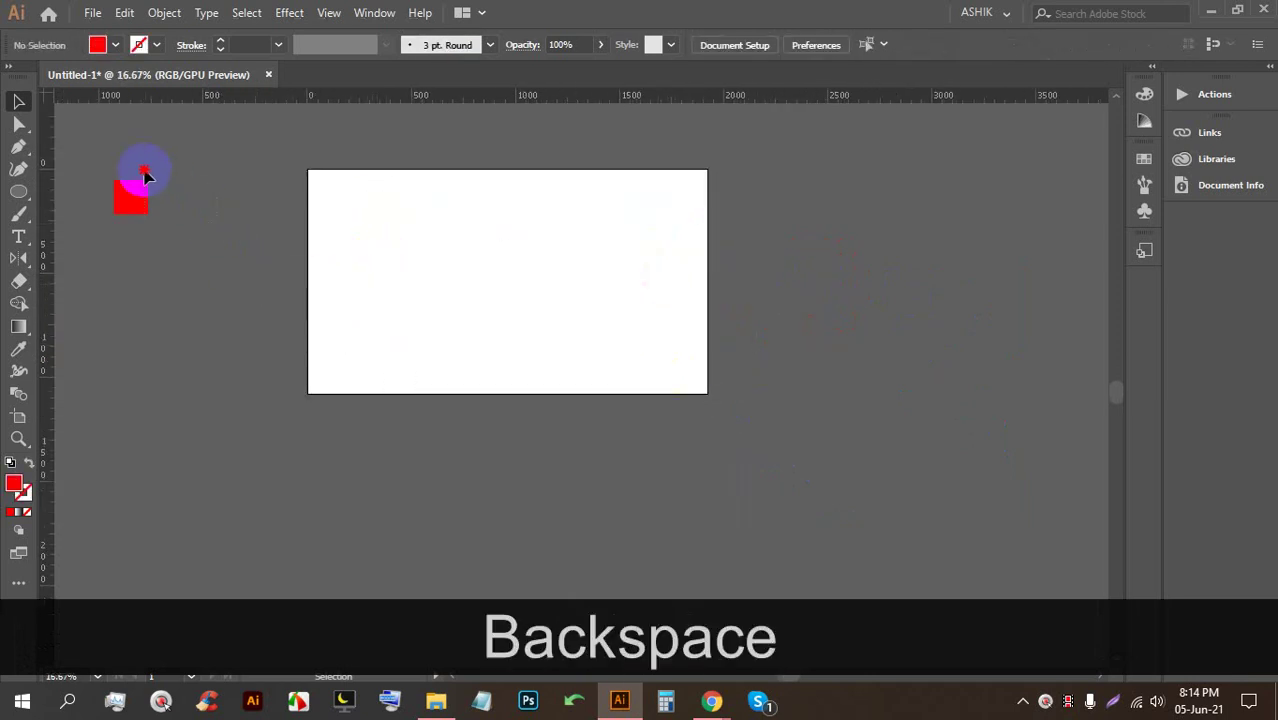
pyautogui.press('BackSpace')
pyautogui.click(716, 704)
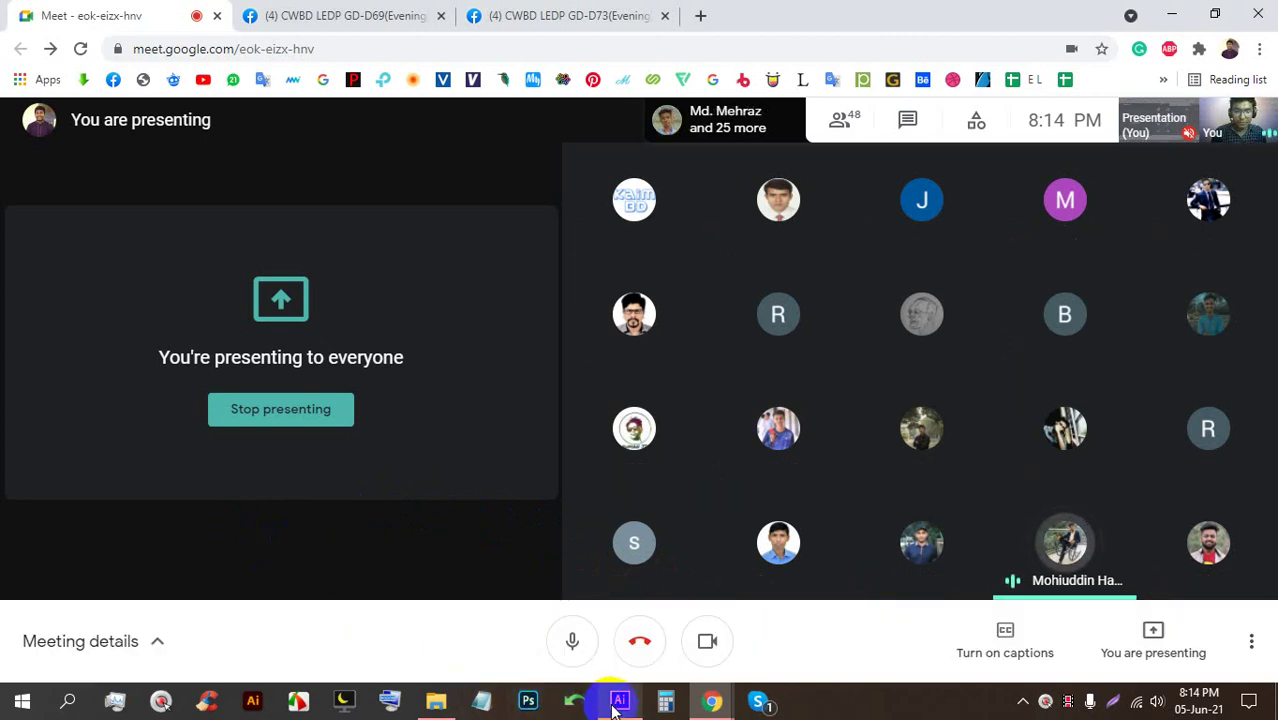
pyautogui.moveTo(615, 708)
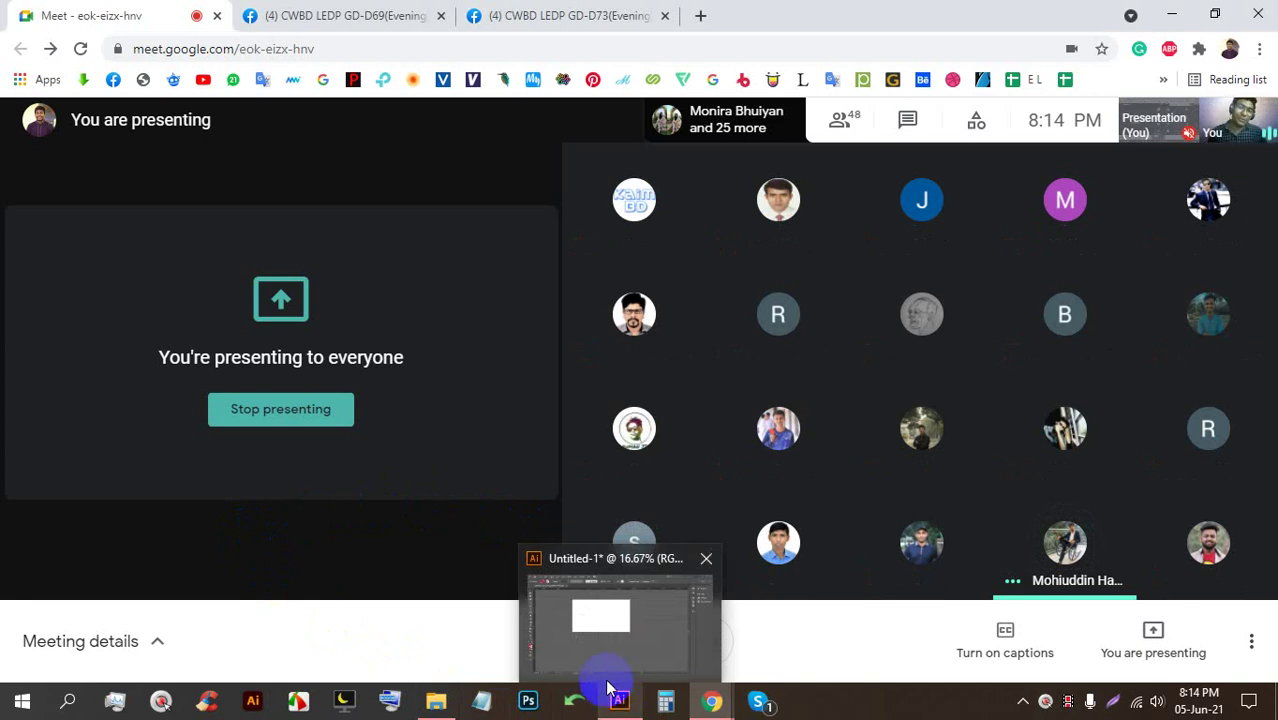
pyautogui.click(596, 650)
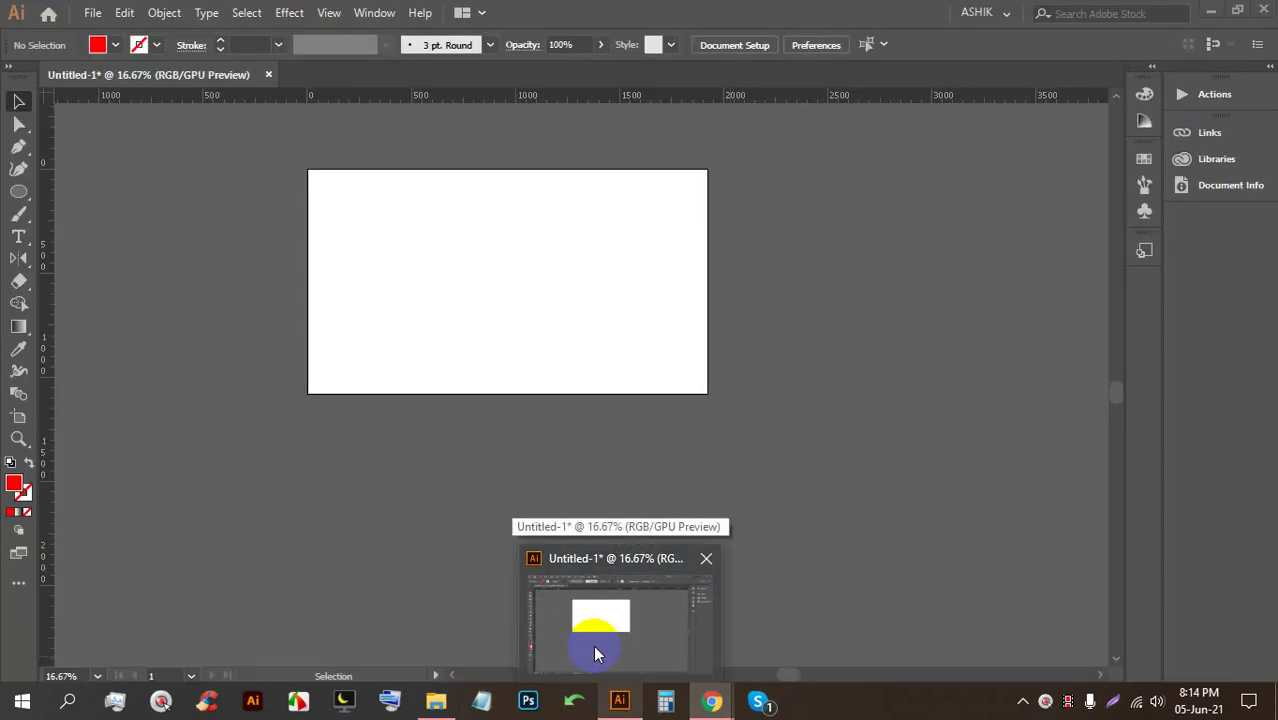
pyautogui.click(593, 610)
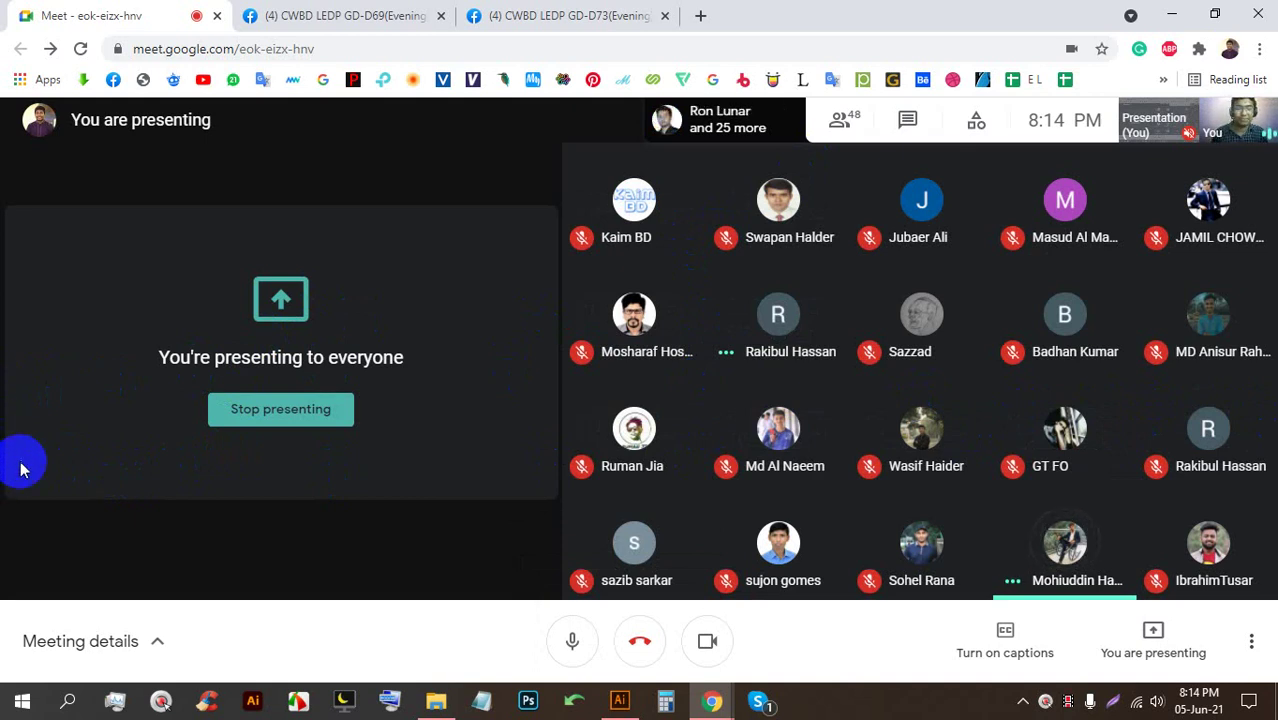
pyautogui.click(619, 703)
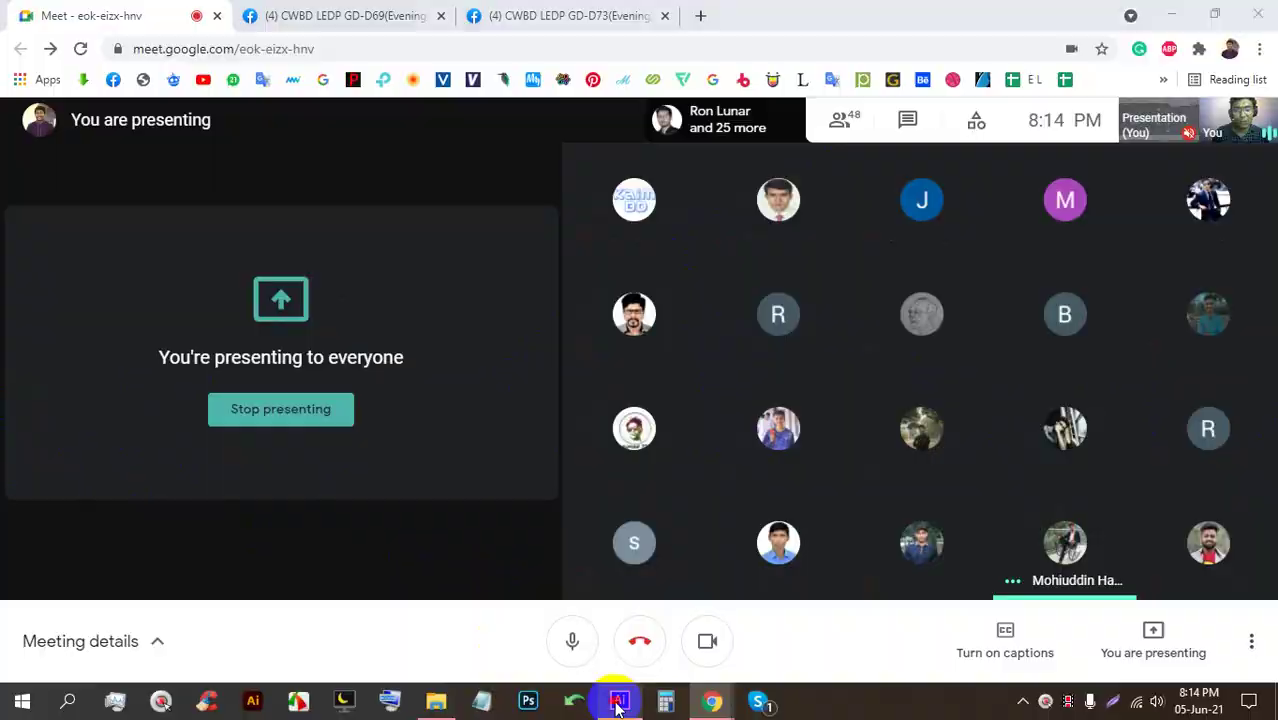
# Draw a red circle about 420 px in diameter on the artboard and duplicate it horizontally so the two circles overlap halfway
pyautogui.scroll(-1, 420, 66)
pyautogui.scroll(3, 430, 100)
pyautogui.moveTo(573, 154); pyautogui.dragTo(568, 203)
pyautogui.scroll(1, 314, 345)
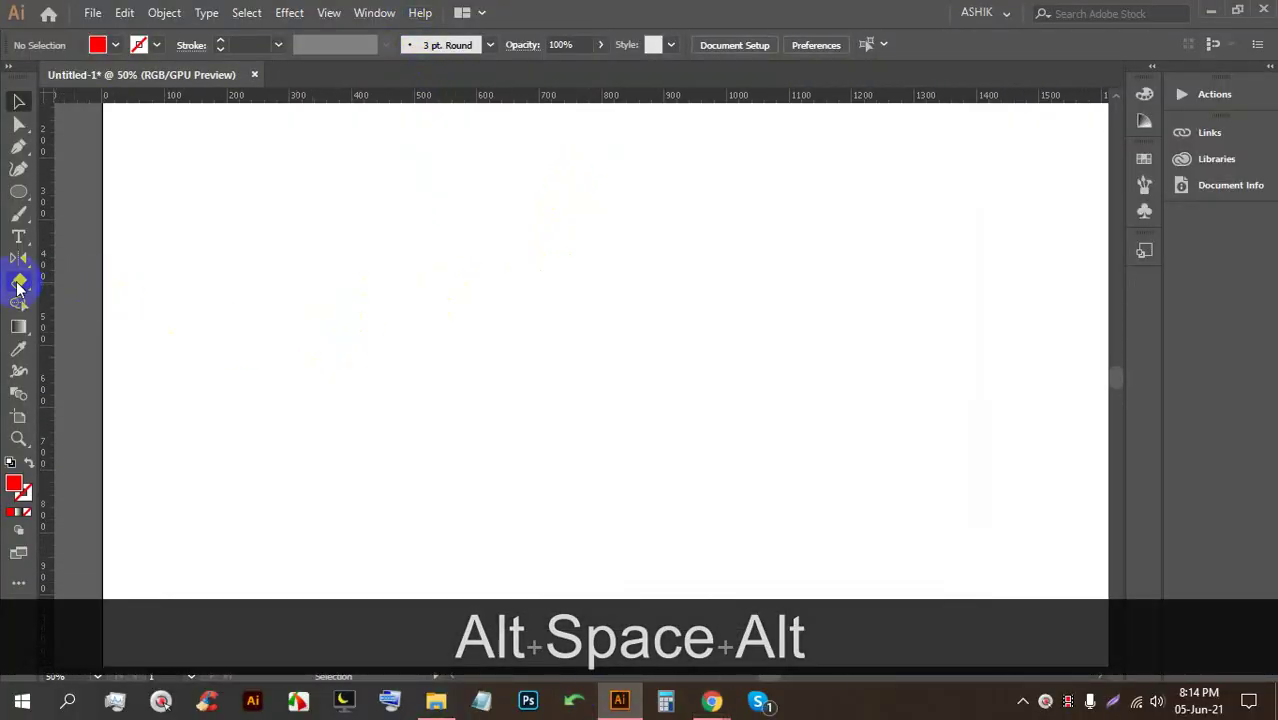
pyautogui.moveTo(23, 287); pyautogui.dragTo(60, 304)
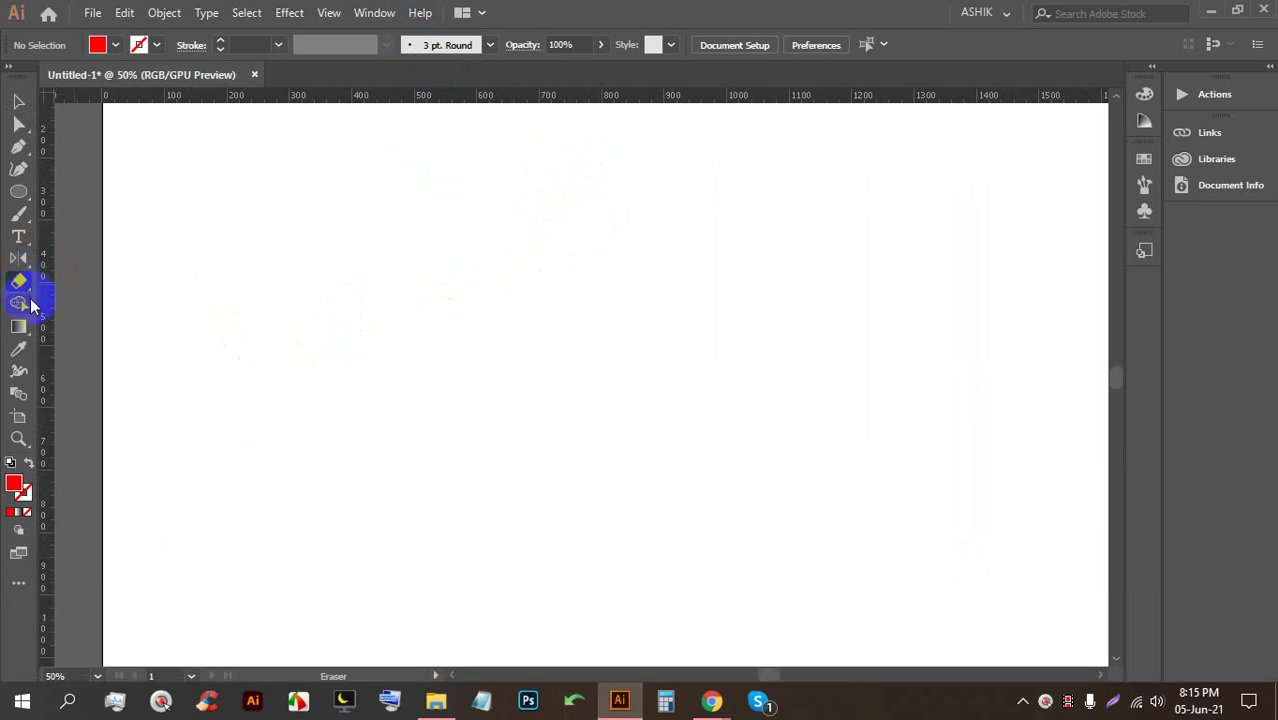
pyautogui.click(30, 306)
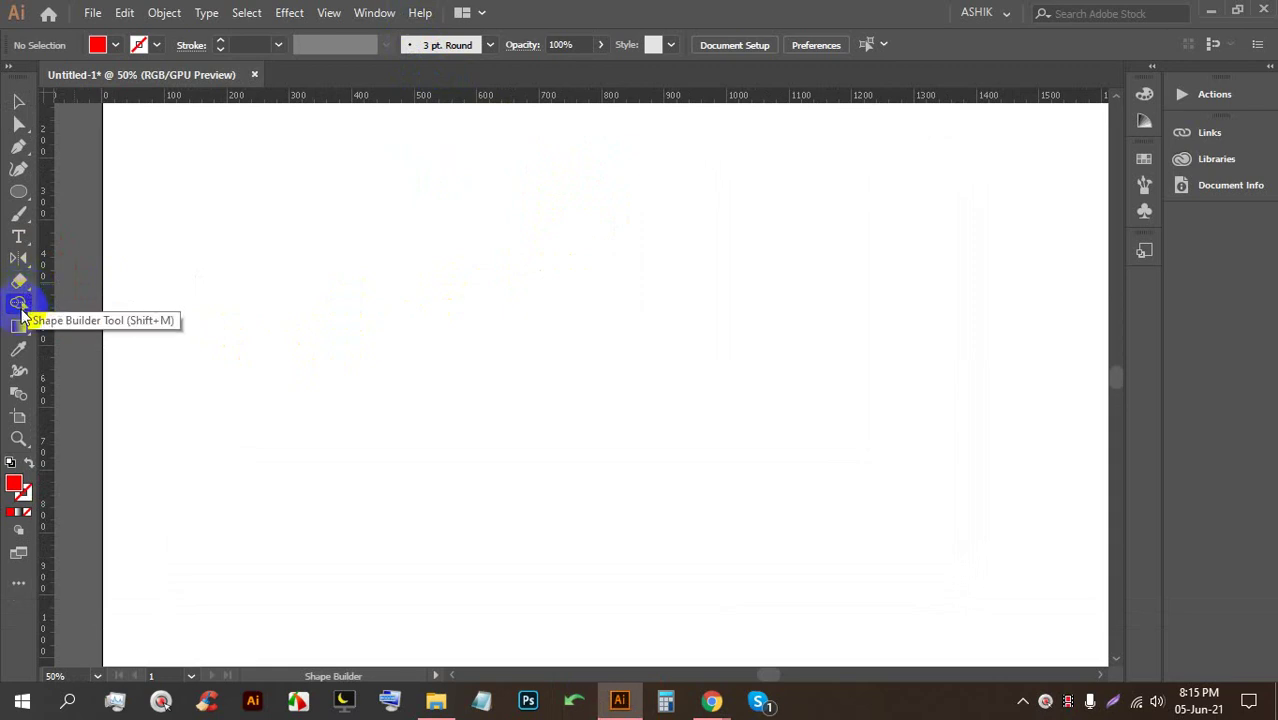
pyautogui.click(20, 193)
pyautogui.click(103, 216)
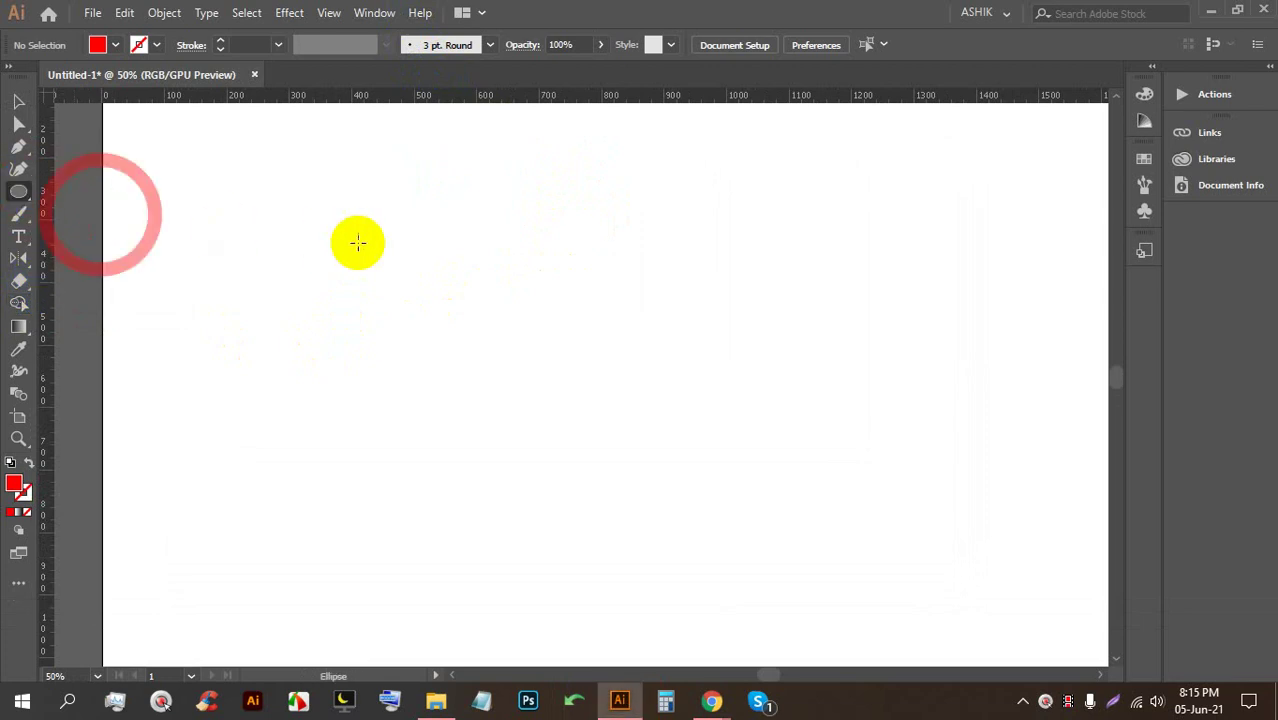
pyautogui.moveTo(312, 196); pyautogui.dragTo(564, 459)
pyautogui.click(18, 101)
pyautogui.moveTo(479, 337); pyautogui.dragTo(614, 333)
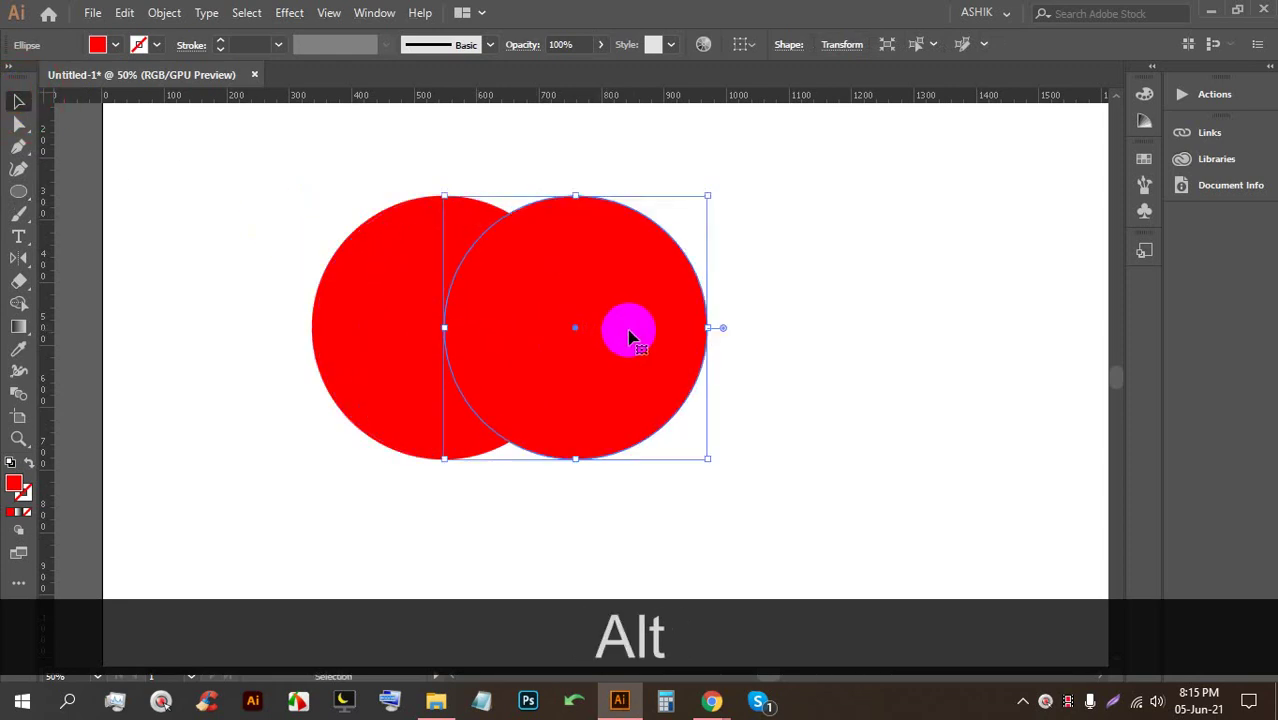
# Select both overlapping circles and remove the right circle's non-overlapping crescent with the Shape Builder tool
pyautogui.click(839, 320)
pyautogui.moveTo(740, 465); pyautogui.dragTo(314, 256)
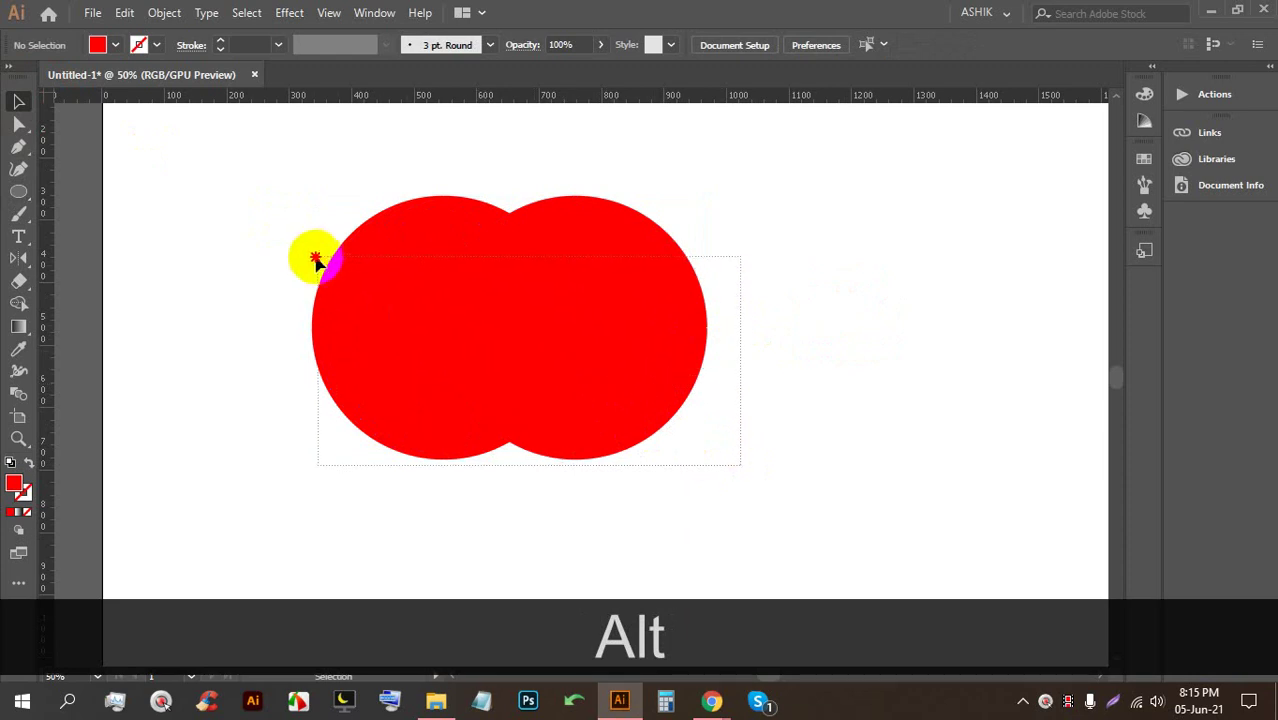
pyautogui.moveTo(834, 435); pyautogui.dragTo(357, 210)
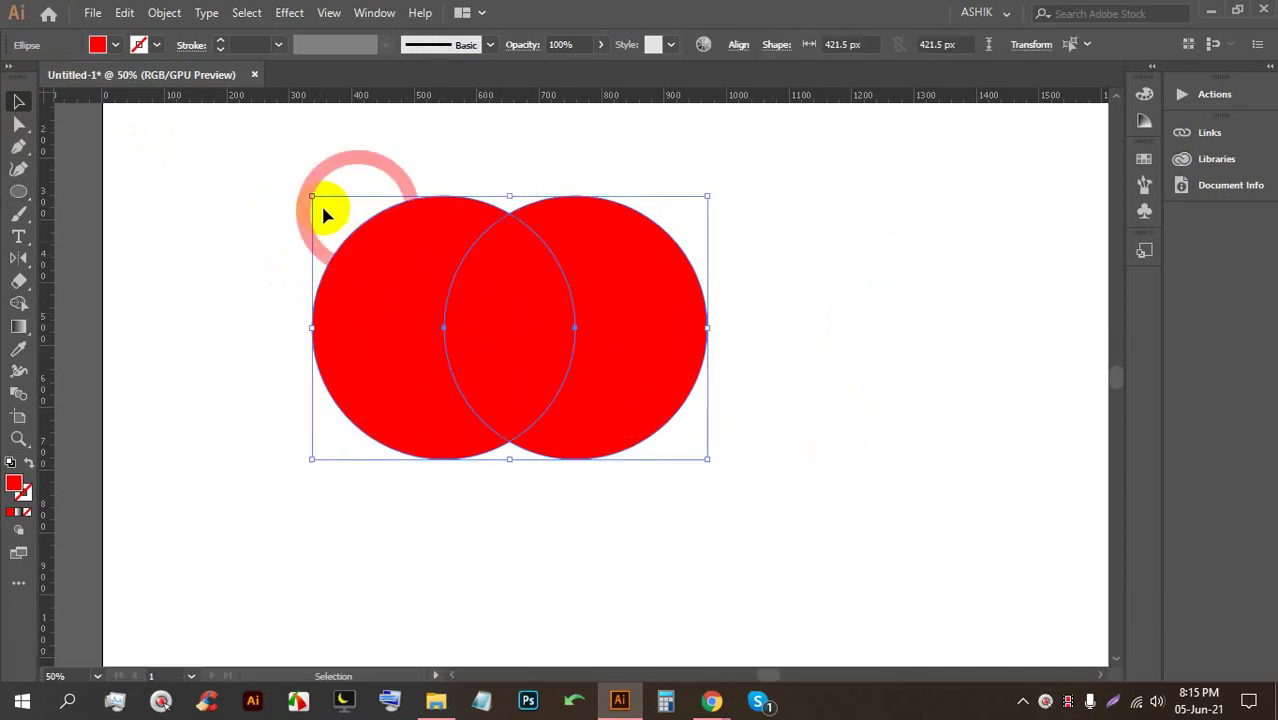
pyautogui.click(19, 304)
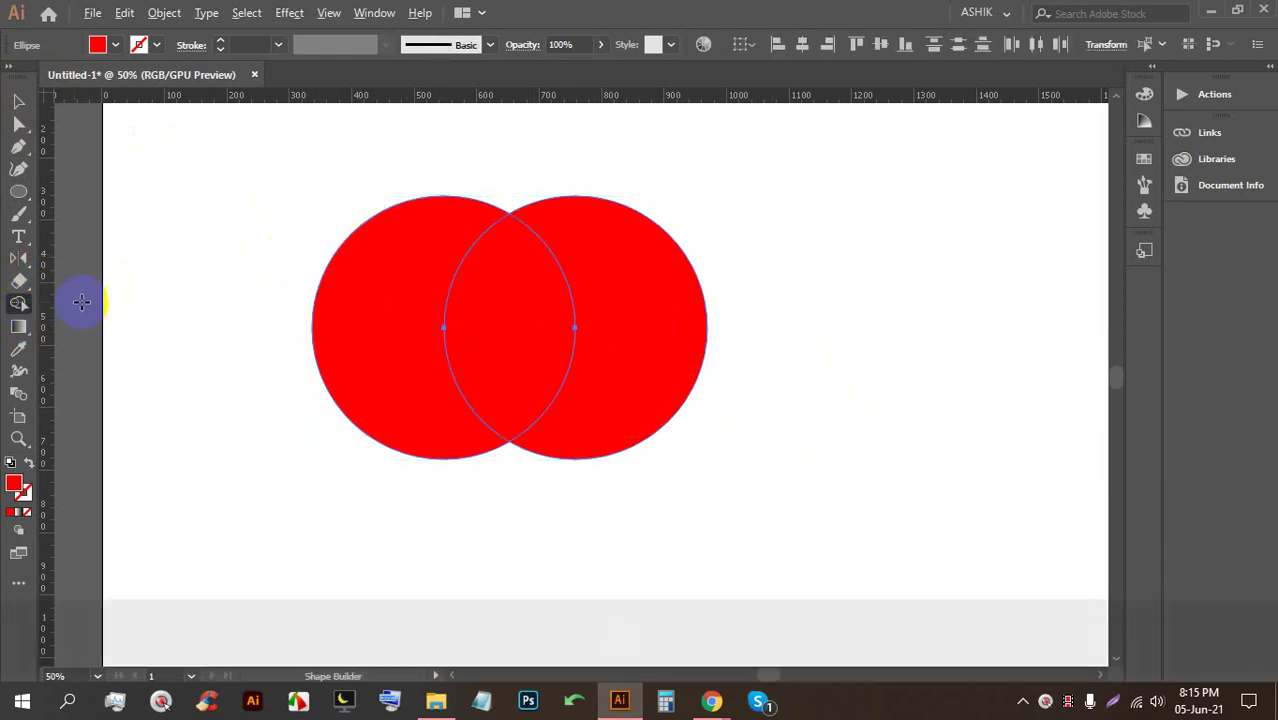
pyautogui.keyDown('alt'); pyautogui.click(652, 282); pyautogui.keyUp('alt')
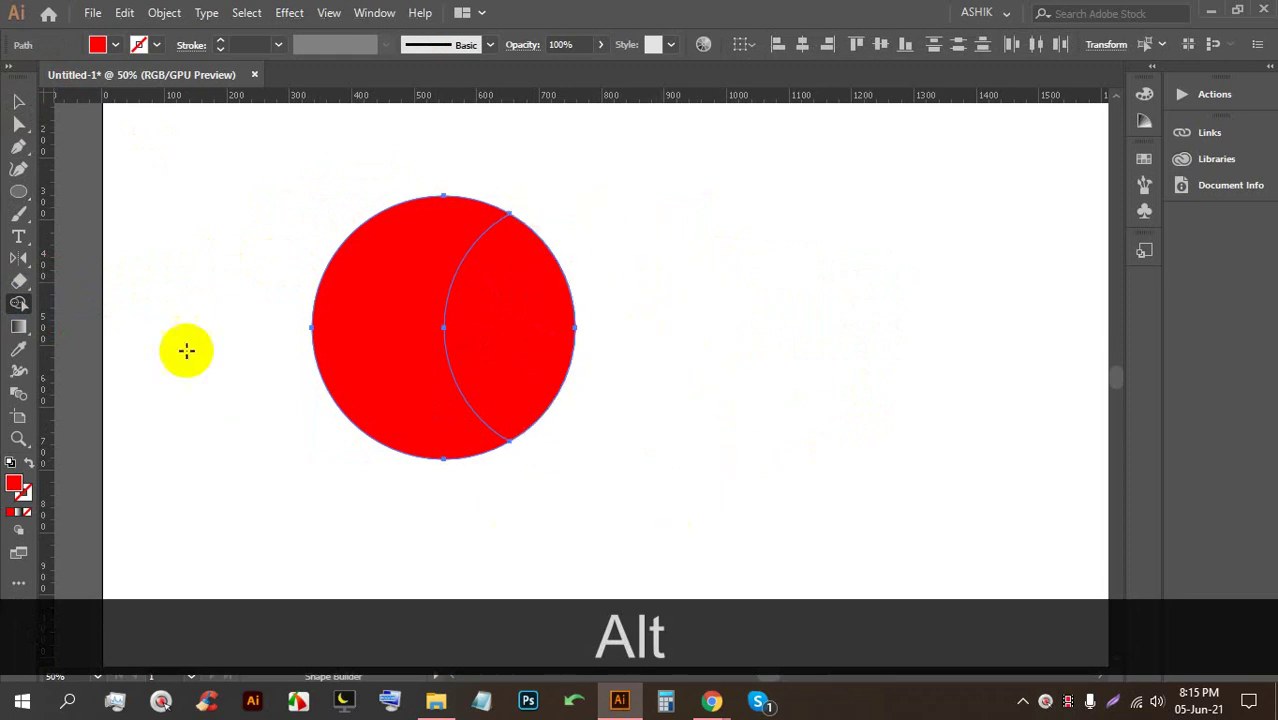
# Fill the lens-shaped overlap piece with green and deselect it
pyautogui.click(727, 213)
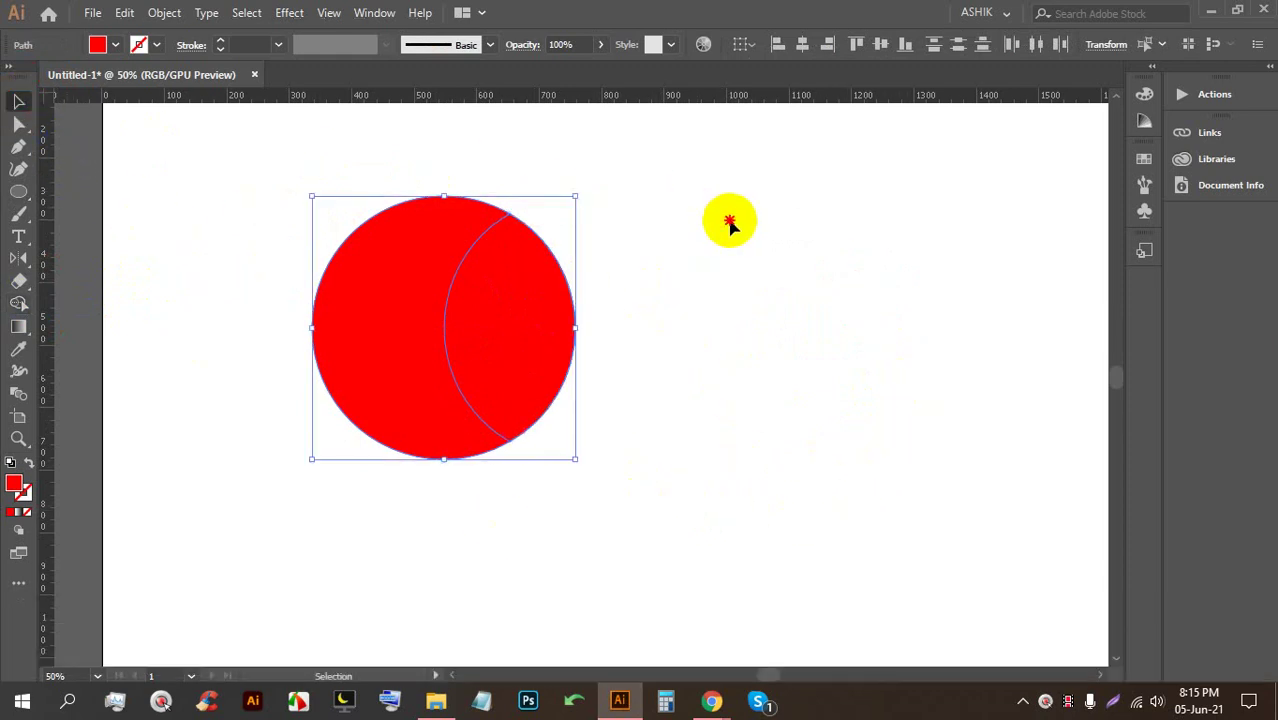
pyautogui.click(513, 318)
pyautogui.click(118, 46)
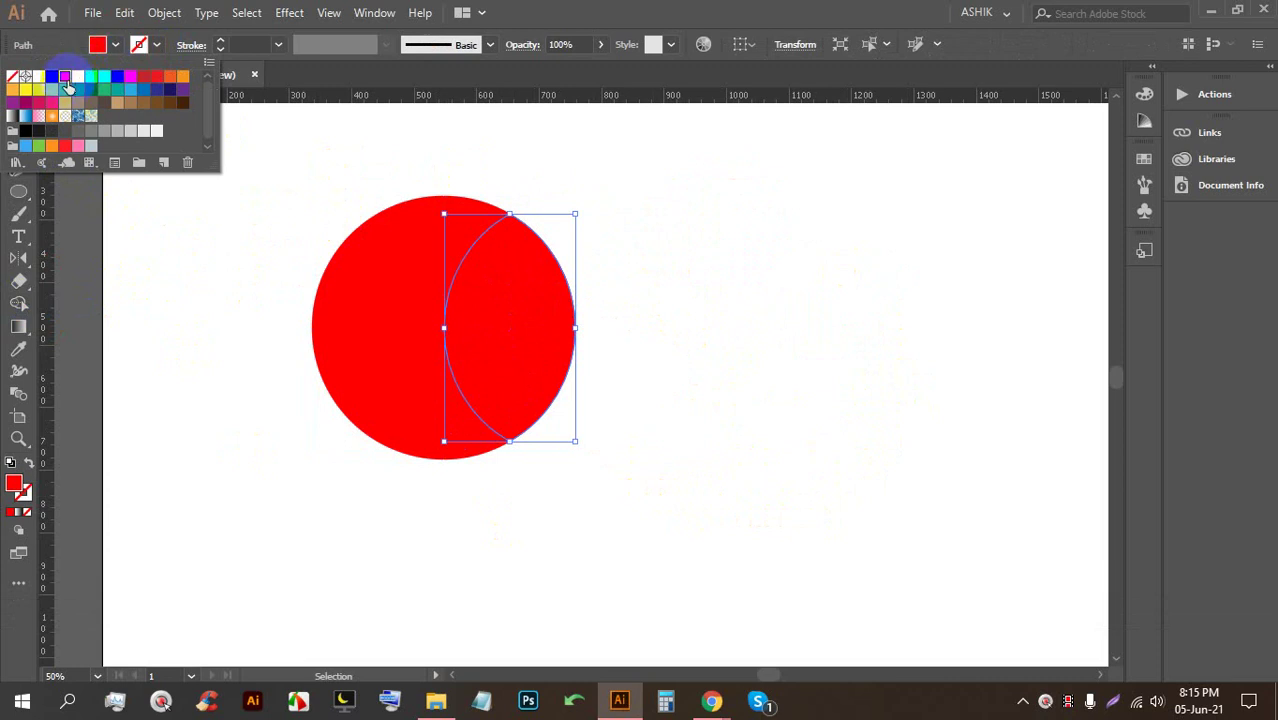
pyautogui.click(56, 89)
pyautogui.click(77, 89)
pyautogui.click(762, 294)
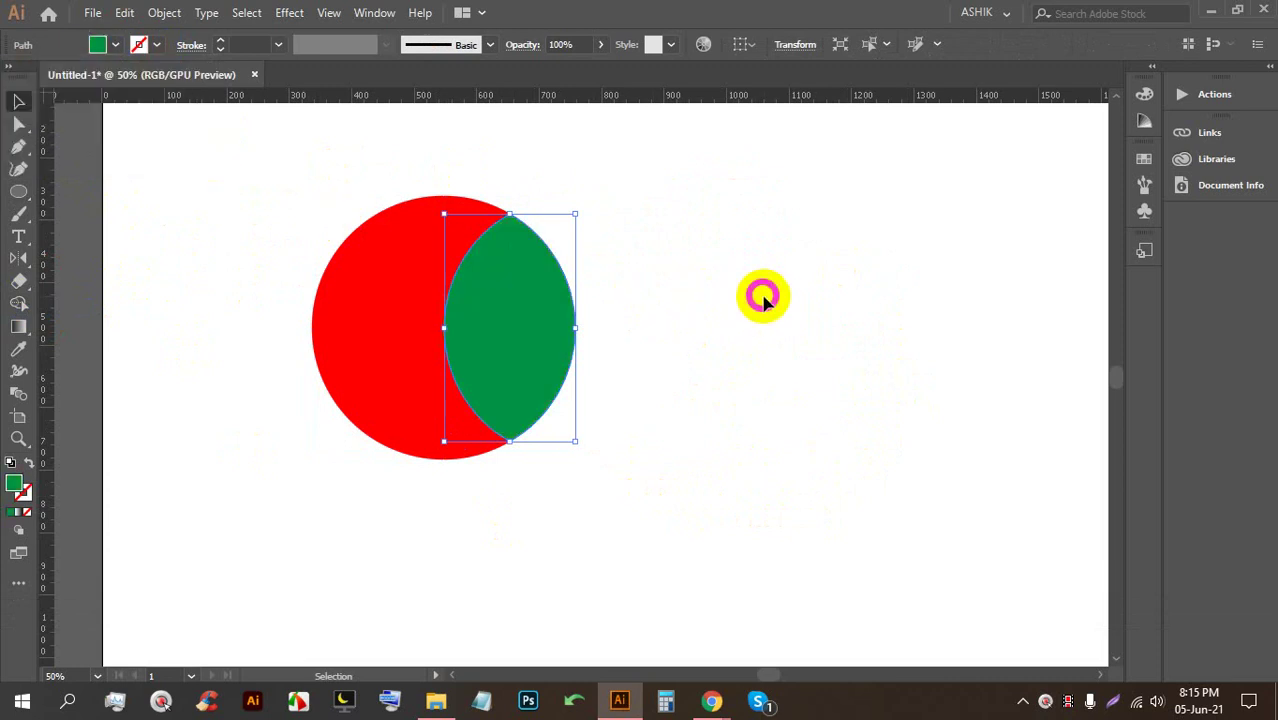
pyautogui.click(762, 294)
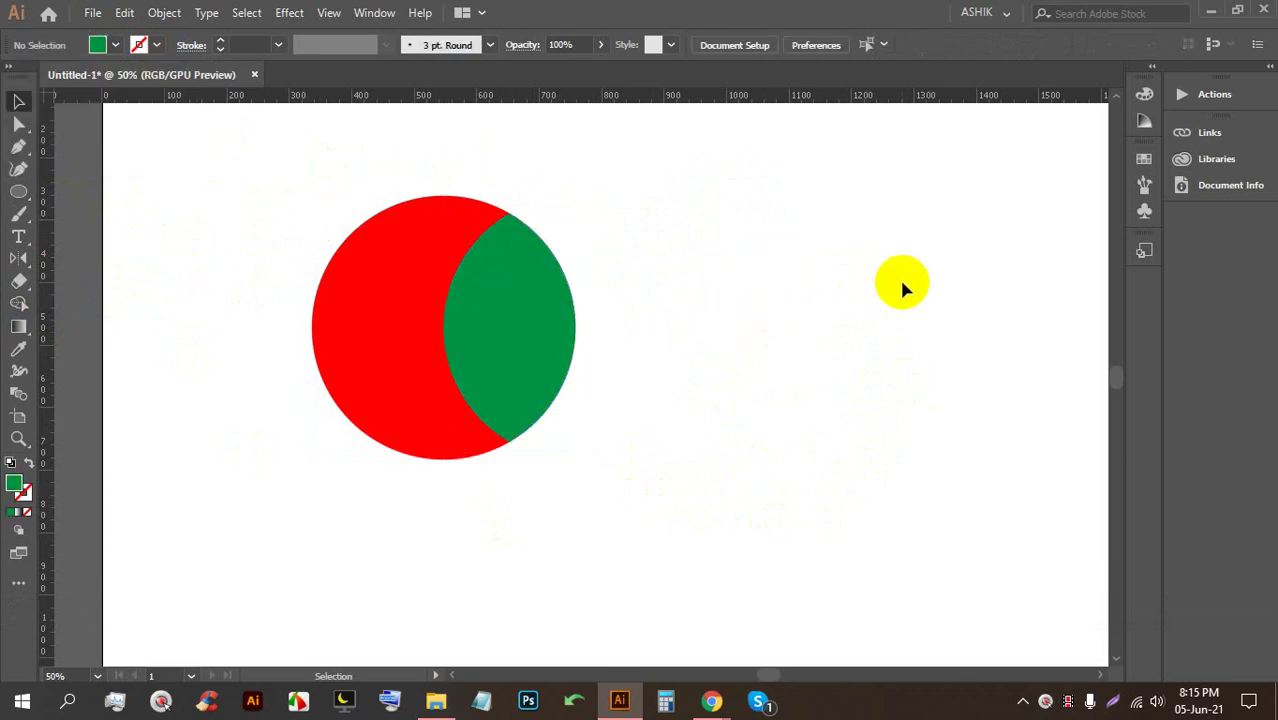
# Select the red crescent and green lens and merge them into one shape with the Shape Builder tool
pyautogui.moveTo(785, 485); pyautogui.dragTo(225, 215)
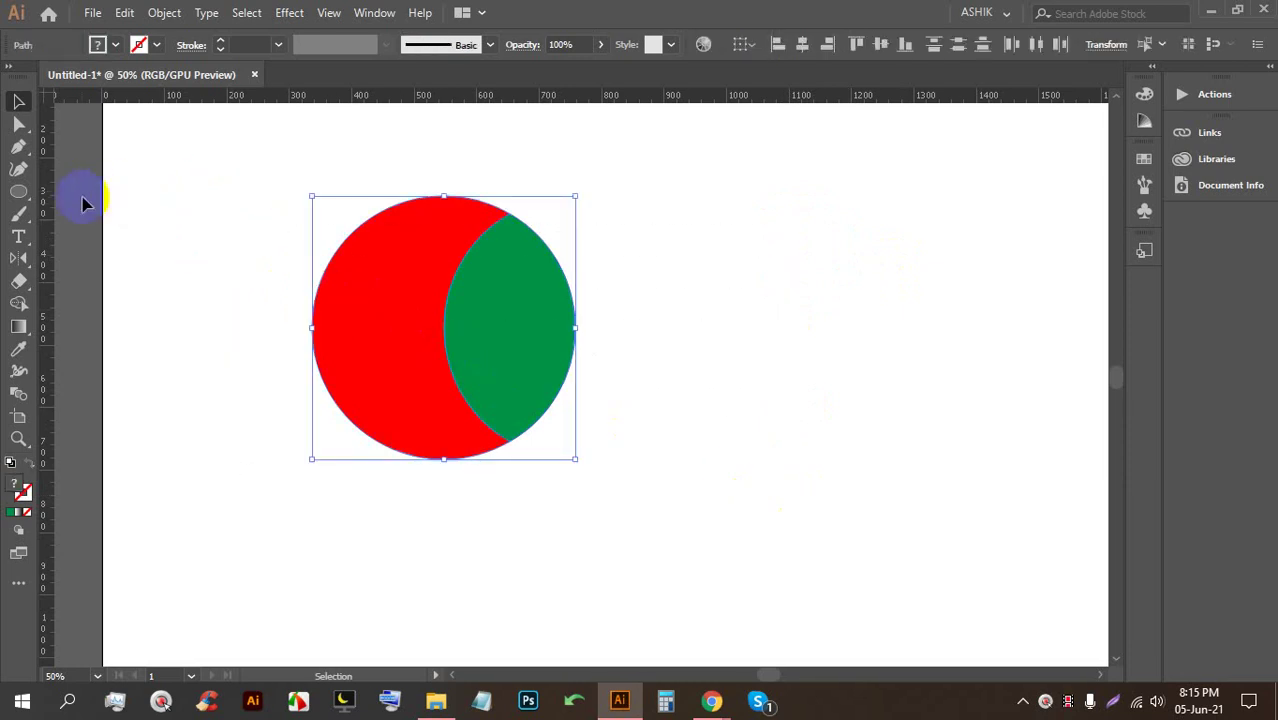
pyautogui.click(17, 302)
pyautogui.click(374, 308)
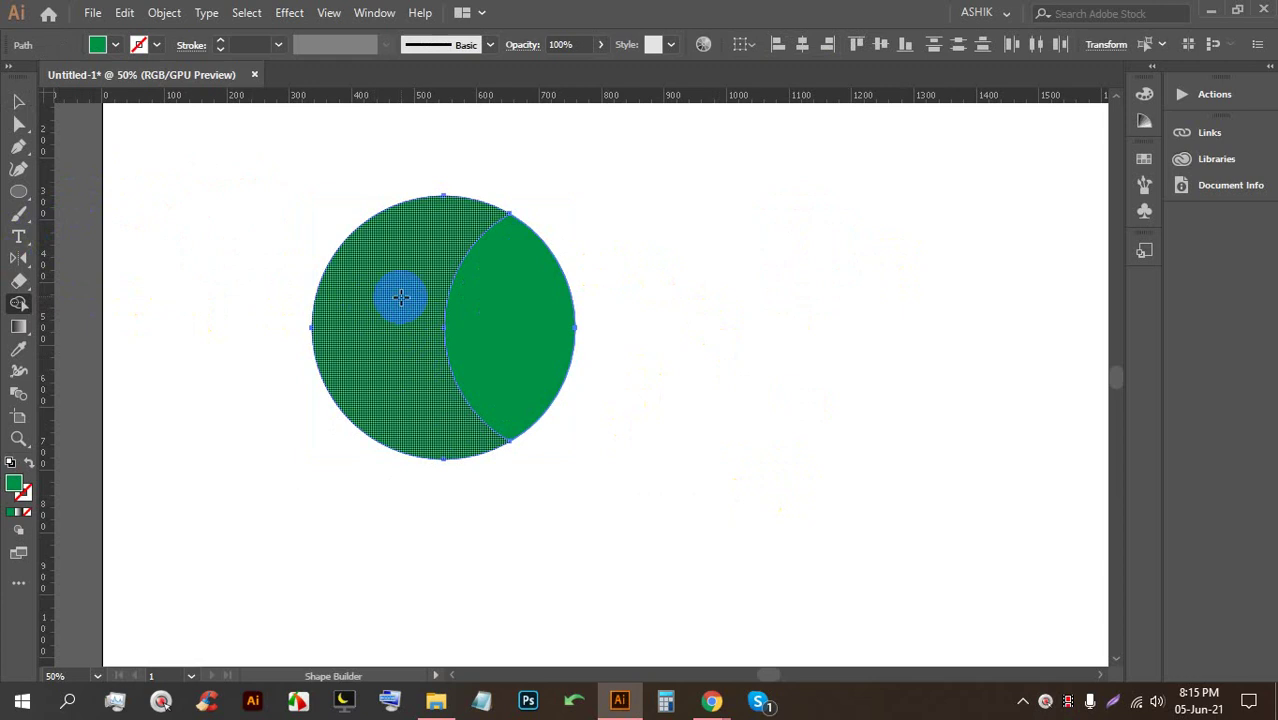
pyautogui.moveTo(382, 281); pyautogui.dragTo(545, 335)
# Undo the Shape Builder edits and the green fill back to the two complete red circles
pyautogui.hotkey('ctrl', 'z')
pyautogui.hotkey('ctrl', 'z')
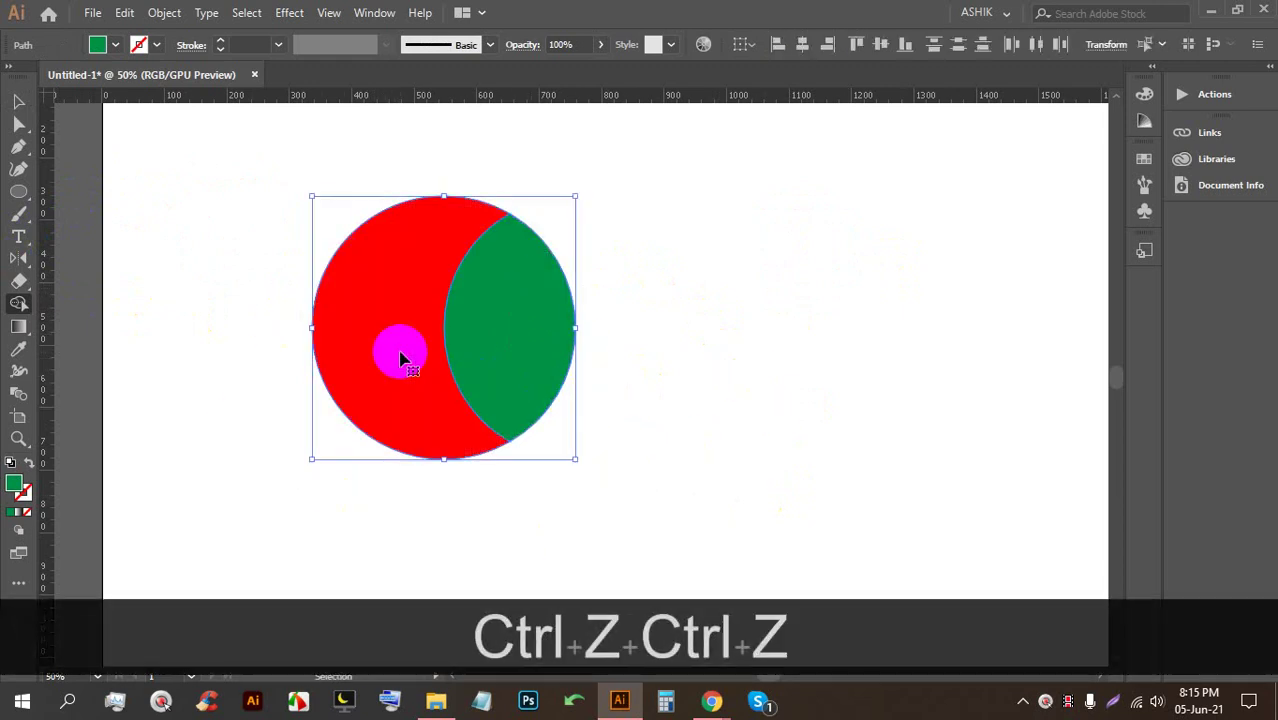
pyautogui.hotkey('ctrl', 'z')
pyautogui.hotkey('ctrl', 'z')
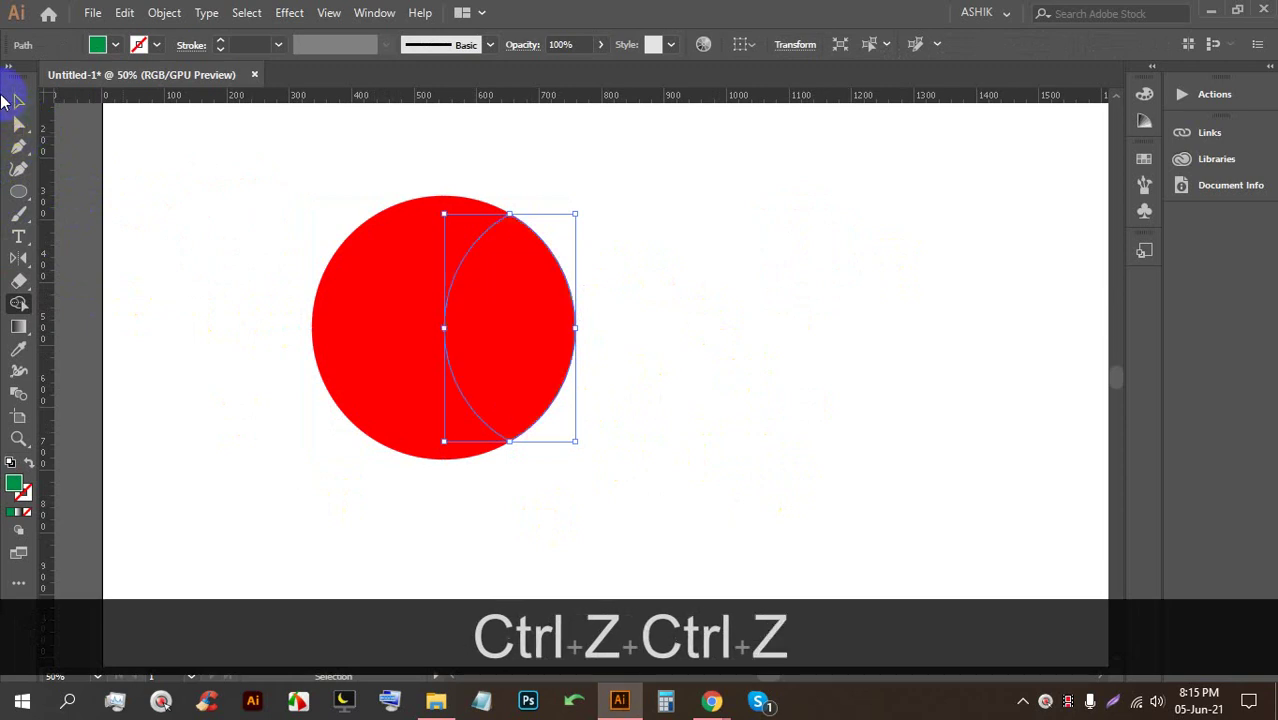
pyautogui.hotkey('ctrl', 'z')
# Move the right circle aside, fill it with yellow, and move it back to overlap the red circle
pyautogui.click(18, 100)
pyautogui.click(163, 186)
pyautogui.moveTo(646, 308); pyautogui.dragTo(783, 308)
pyautogui.click(115, 45)
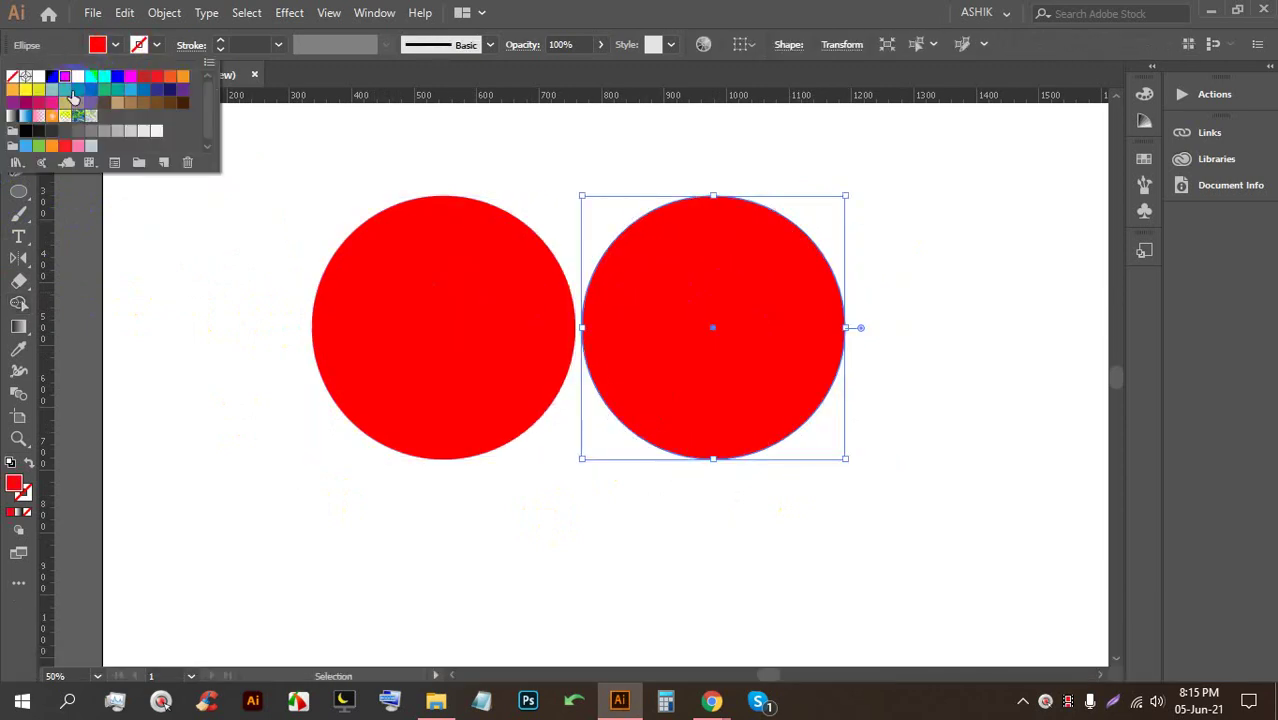
pyautogui.click(78, 79)
pyautogui.click(596, 157)
pyautogui.moveTo(691, 278); pyautogui.dragTo(551, 280)
# Select the red and yellow circles and merge all their regions into one shape with the Shape Builder tool
pyautogui.moveTo(845, 395); pyautogui.dragTo(287, 218)
pyautogui.click(18, 303)
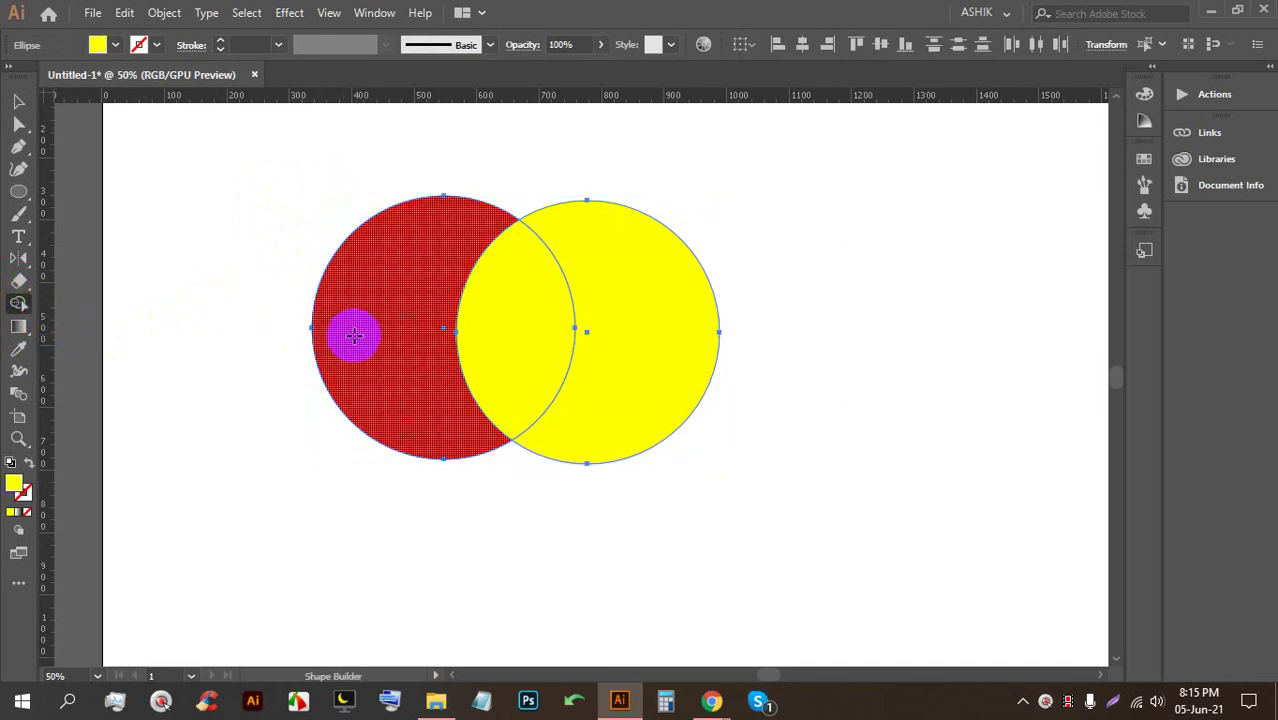
pyautogui.moveTo(370, 306)
pyautogui.mouseDown()
pyautogui.moveTo(525, 340)
pyautogui.moveTo(633, 346)
pyautogui.mouseUp()
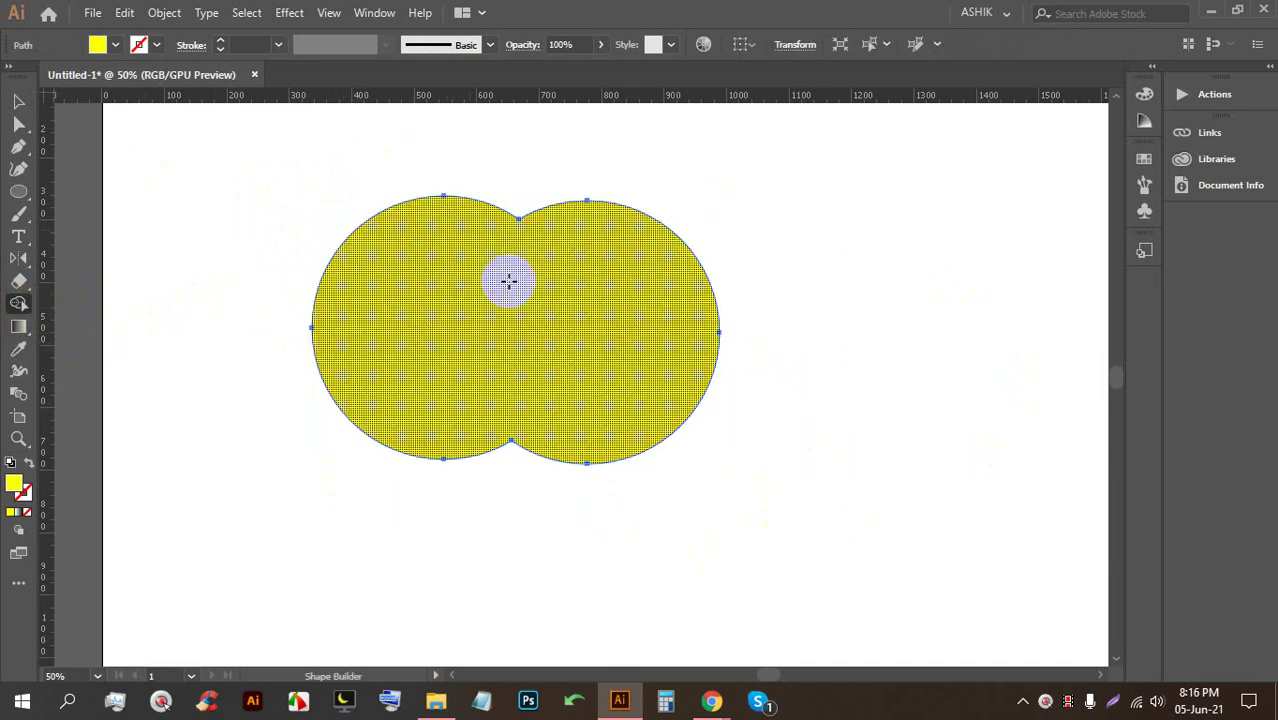
# Draw a larger circle overlapping the merged yellow shape's lower-right side and fill it with blue
pyautogui.click(18, 187)
pyautogui.moveTo(594, 246); pyautogui.dragTo(964, 516)
pyautogui.click(115, 44)
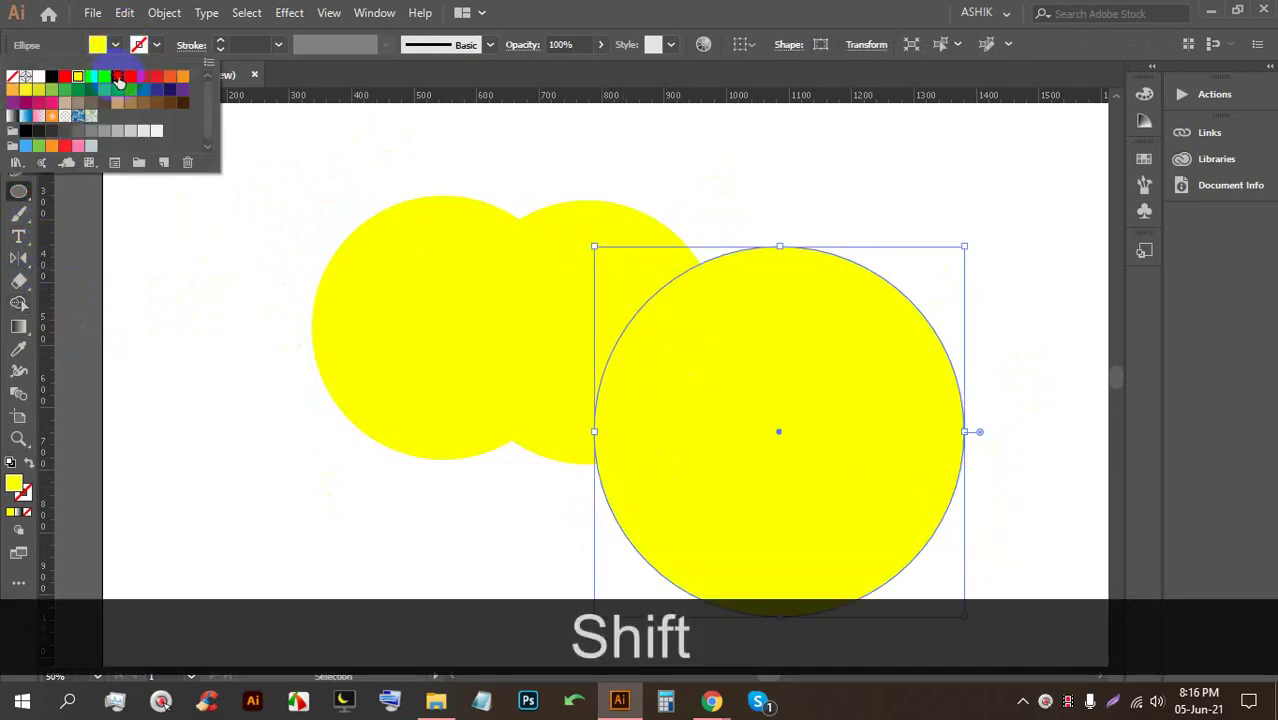
pyautogui.click(118, 78)
# Select the yellow shape and the blue circle and merge them into a single shape with Shape Builder
pyautogui.click(19, 103)
pyautogui.moveTo(290, 194); pyautogui.dragTo(840, 494)
pyautogui.click(19, 303)
pyautogui.moveTo(468, 325); pyautogui.dragTo(893, 437)
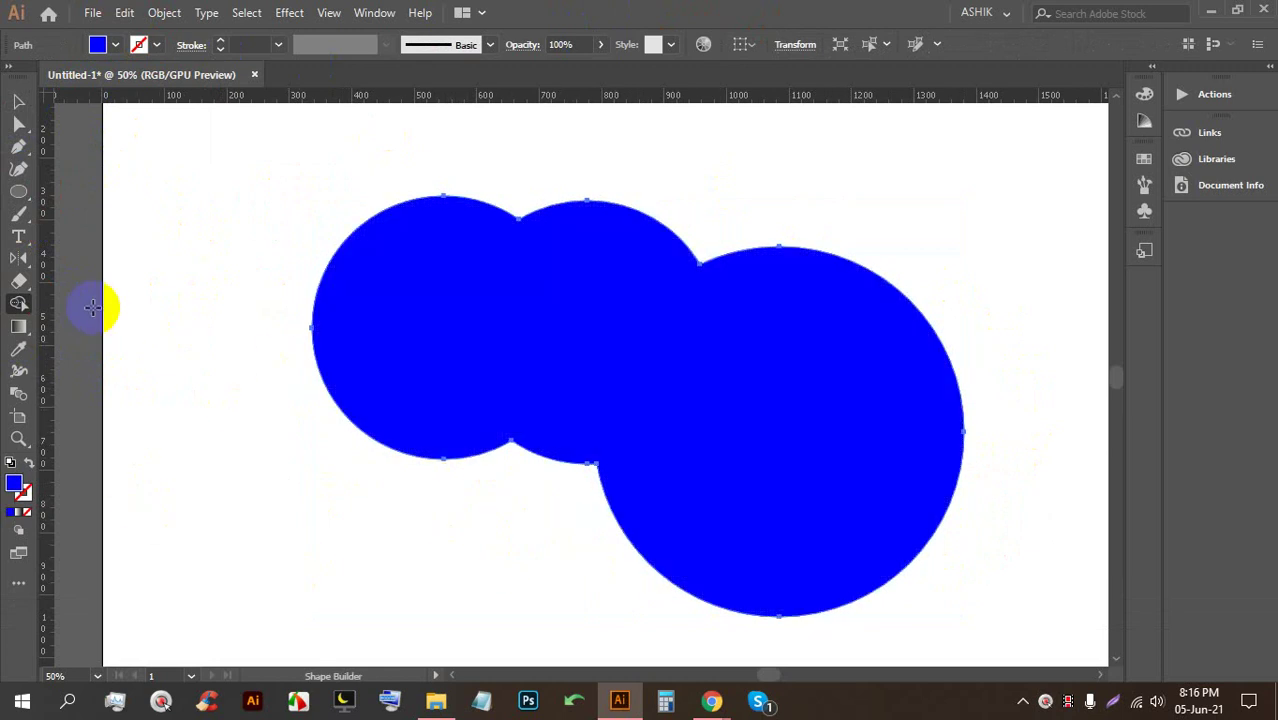
# Draw an even larger circle below the blue shape, fill it with red, and position it over the blue shape's lower-left part
pyautogui.scroll(-1, 388, 277)
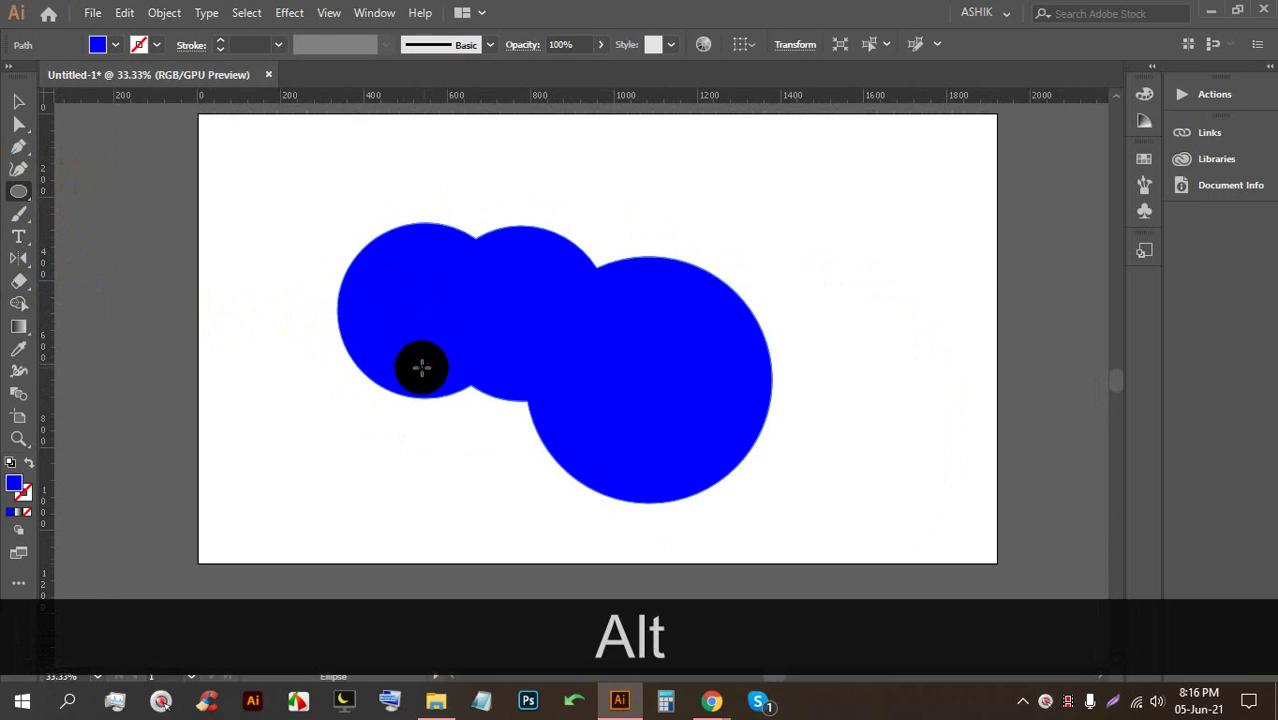
pyautogui.scroll(-2, 499, 316)
pyautogui.scroll(1, 499, 316)
pyautogui.moveTo(321, 237)
pyautogui.mouseDown()
pyautogui.moveTo(653, 425)
pyautogui.moveTo(675, 417)
pyautogui.mouseUp()
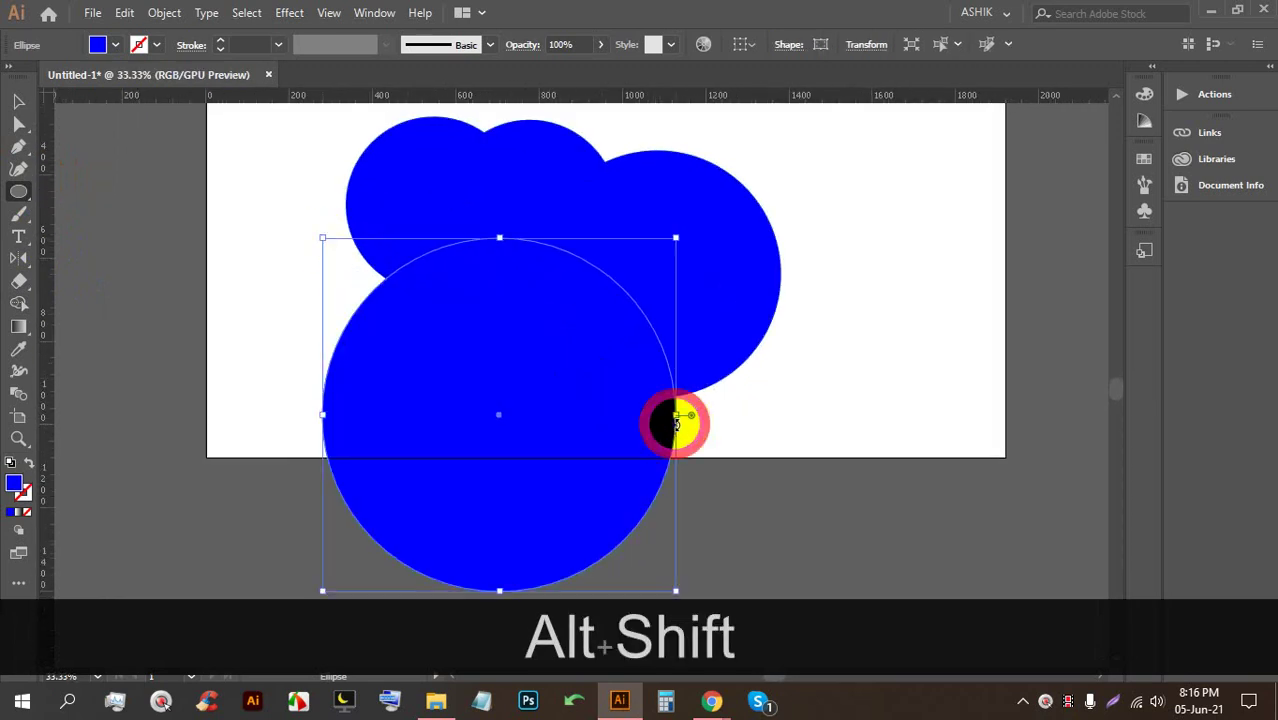
pyautogui.click(117, 46)
pyautogui.click(63, 77)
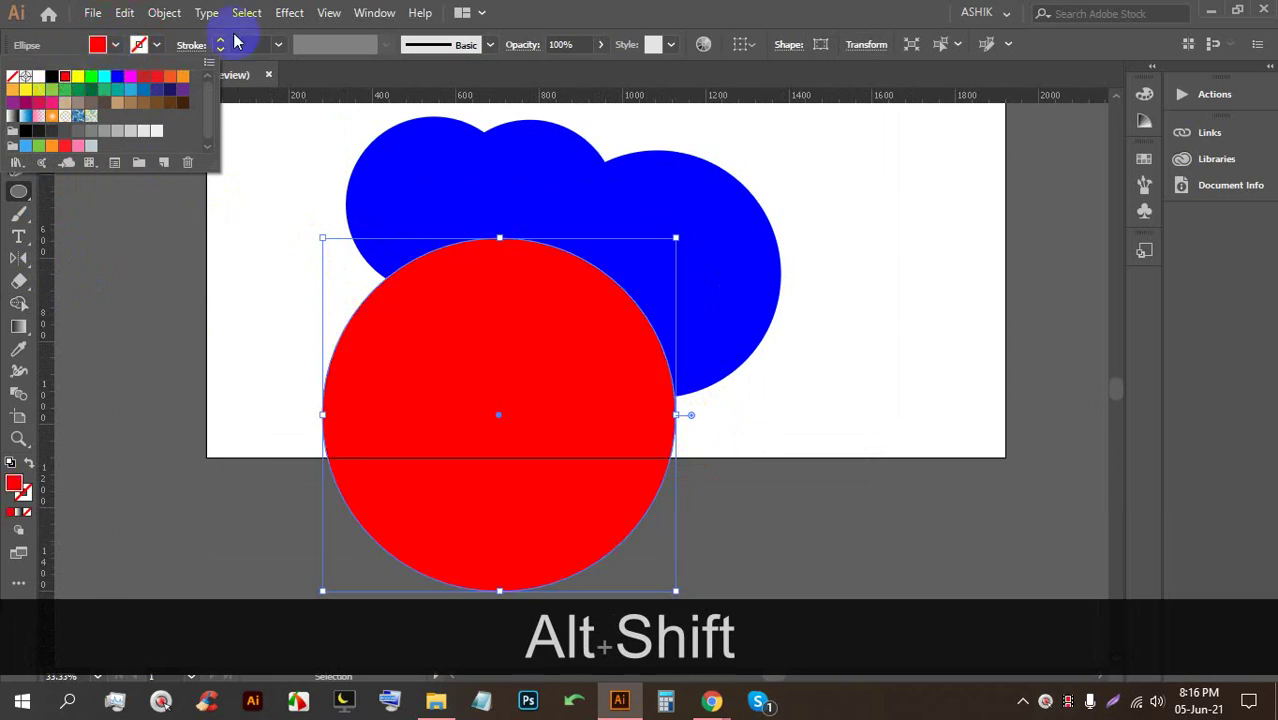
pyautogui.click(19, 102)
pyautogui.moveTo(499, 410); pyautogui.dragTo(462, 376)
# Select the red circle and the blue shape and remove all the red circle's regions, including the overlap, with Shape Builder
pyautogui.click(900, 425)
pyautogui.moveTo(900, 425); pyautogui.dragTo(373, 193)
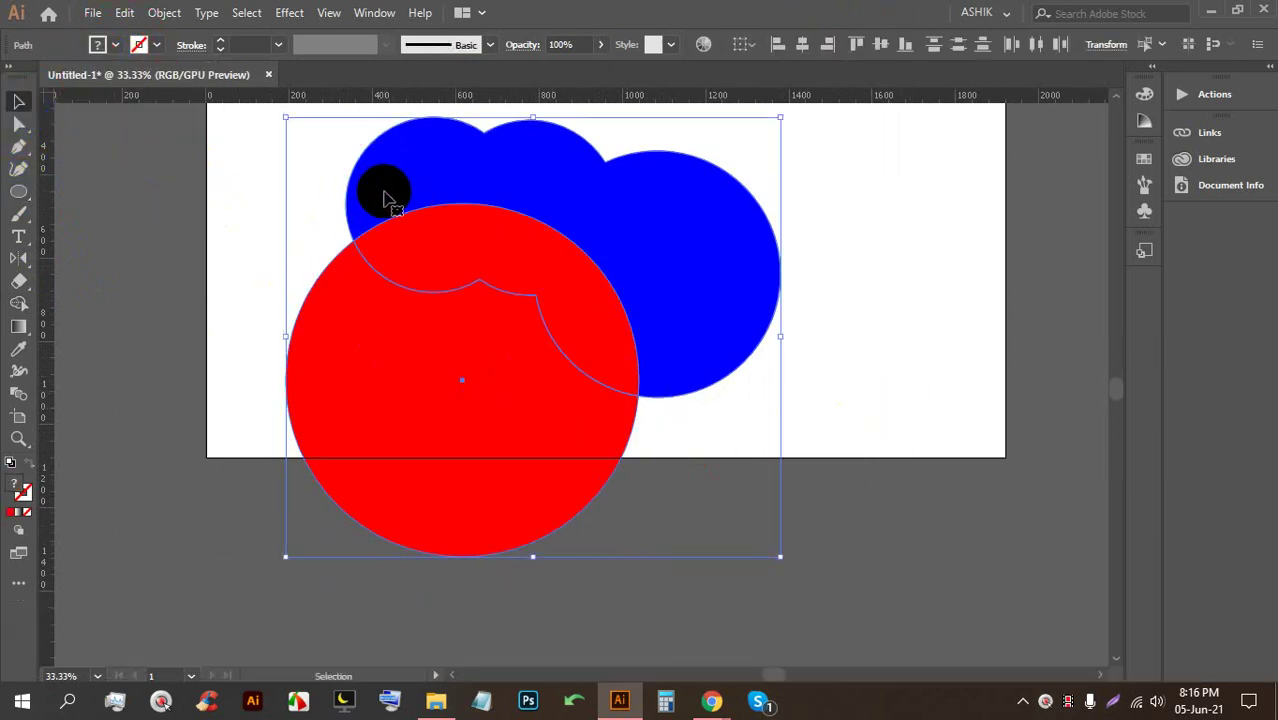
pyautogui.click(18, 303)
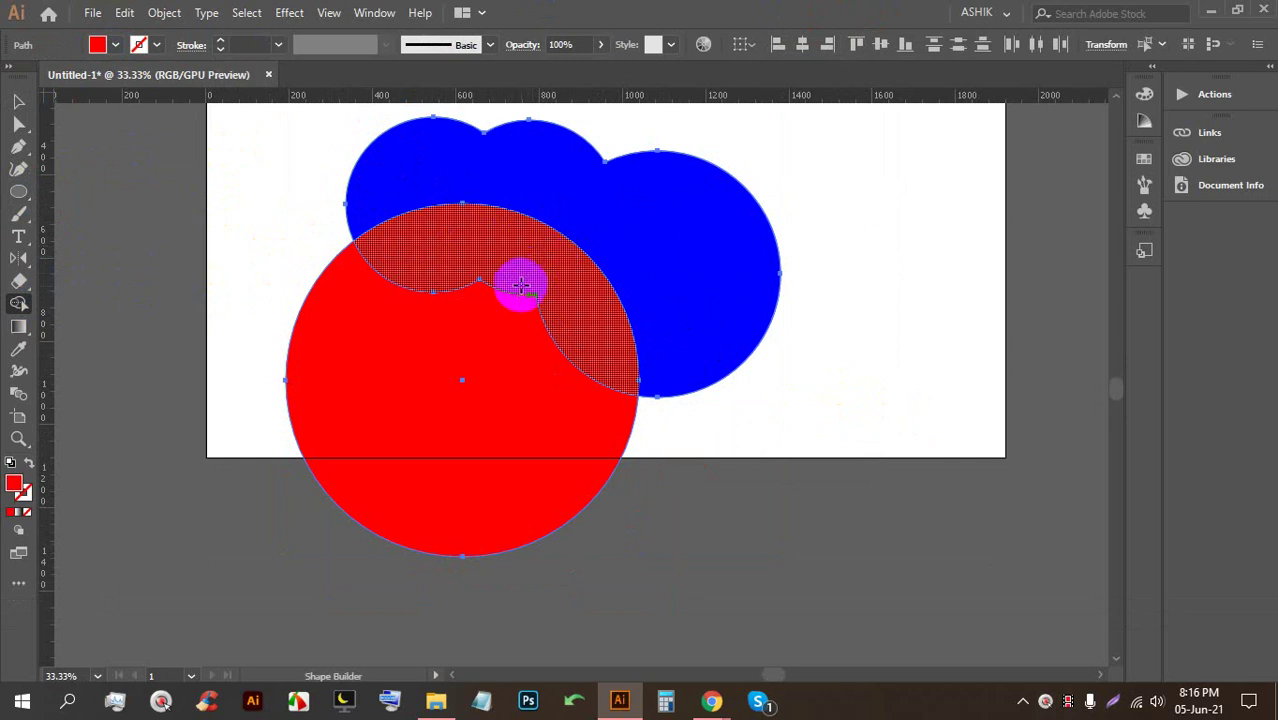
pyautogui.press('alt')
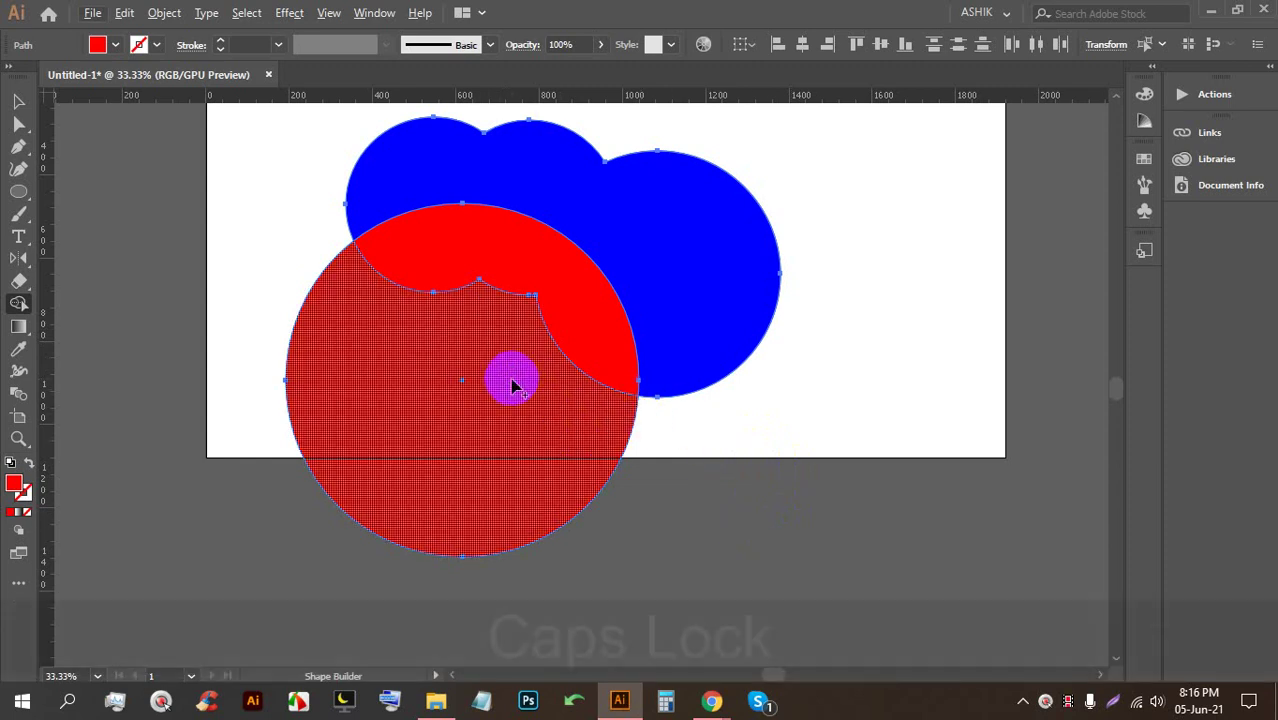
pyautogui.press('capslock')
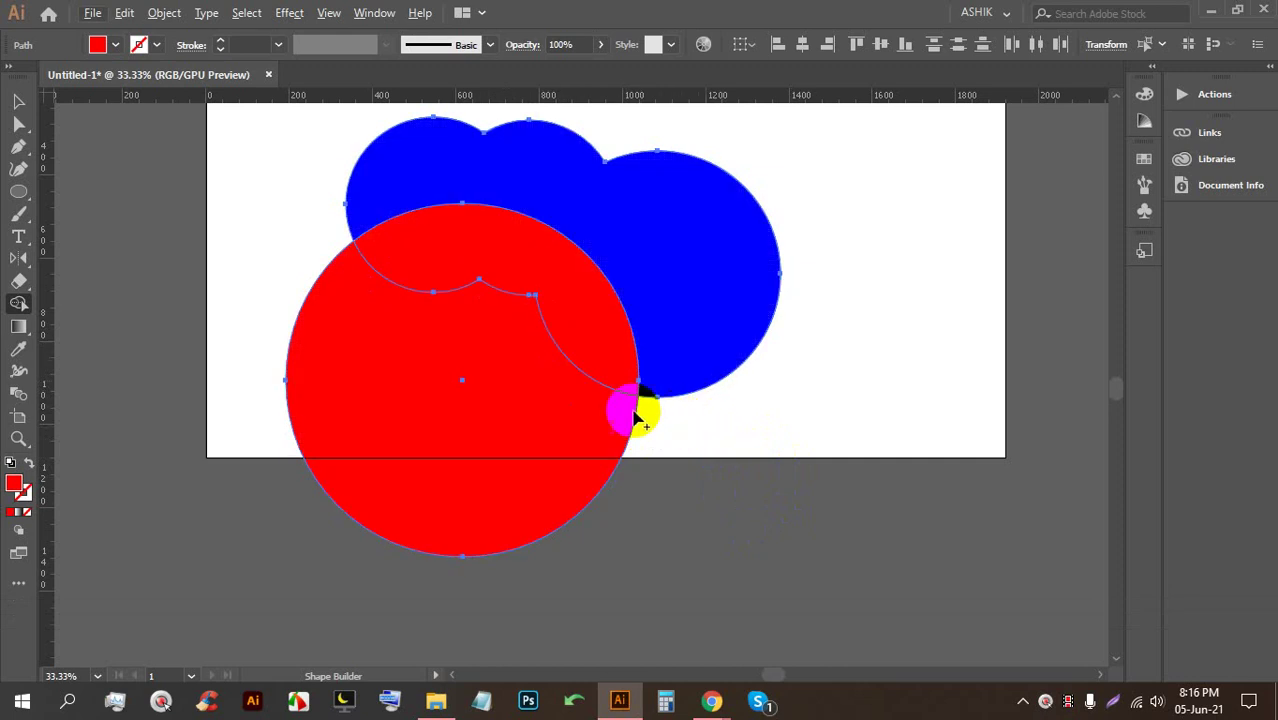
pyautogui.moveTo(670, 342)
pyautogui.mouseDown()
pyautogui.moveTo(628, 286)
pyautogui.moveTo(508, 429)
pyautogui.moveTo(257, 366)
pyautogui.mouseUp()
pyautogui.hotkey('ctrl', 'z')
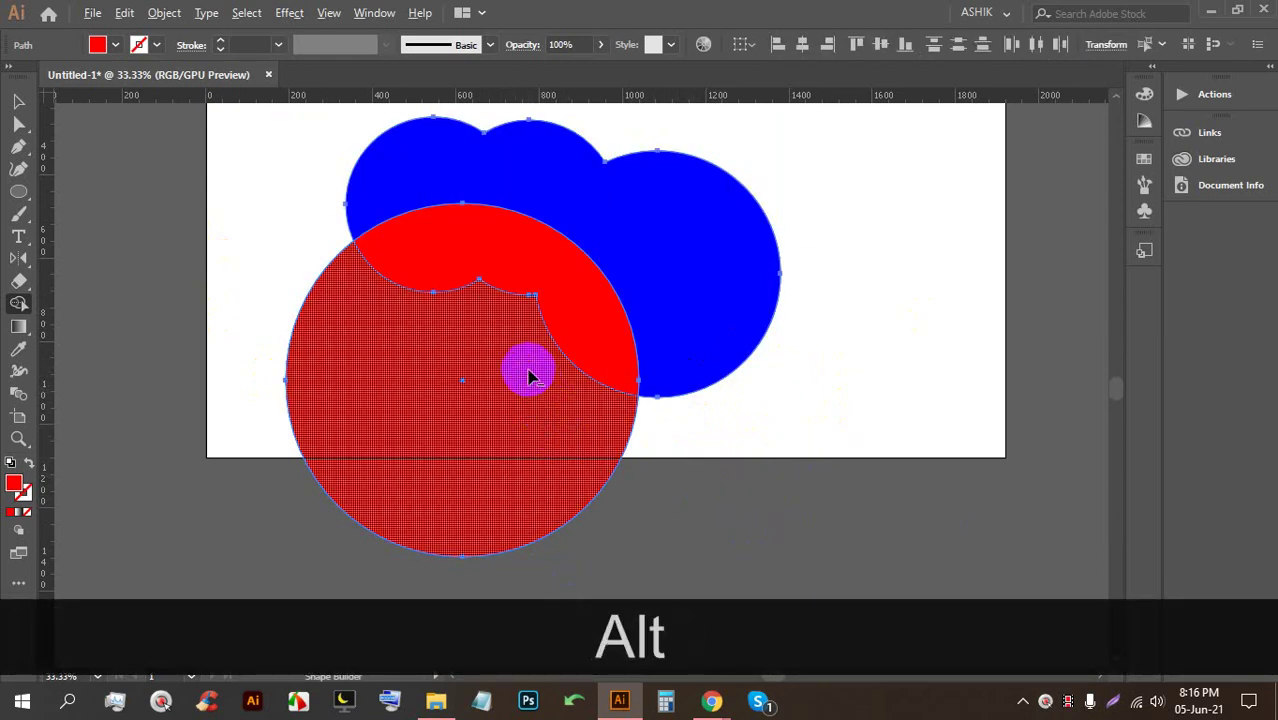
pyautogui.keyDown('alt'); pyautogui.click(455, 367); pyautogui.keyUp('alt')
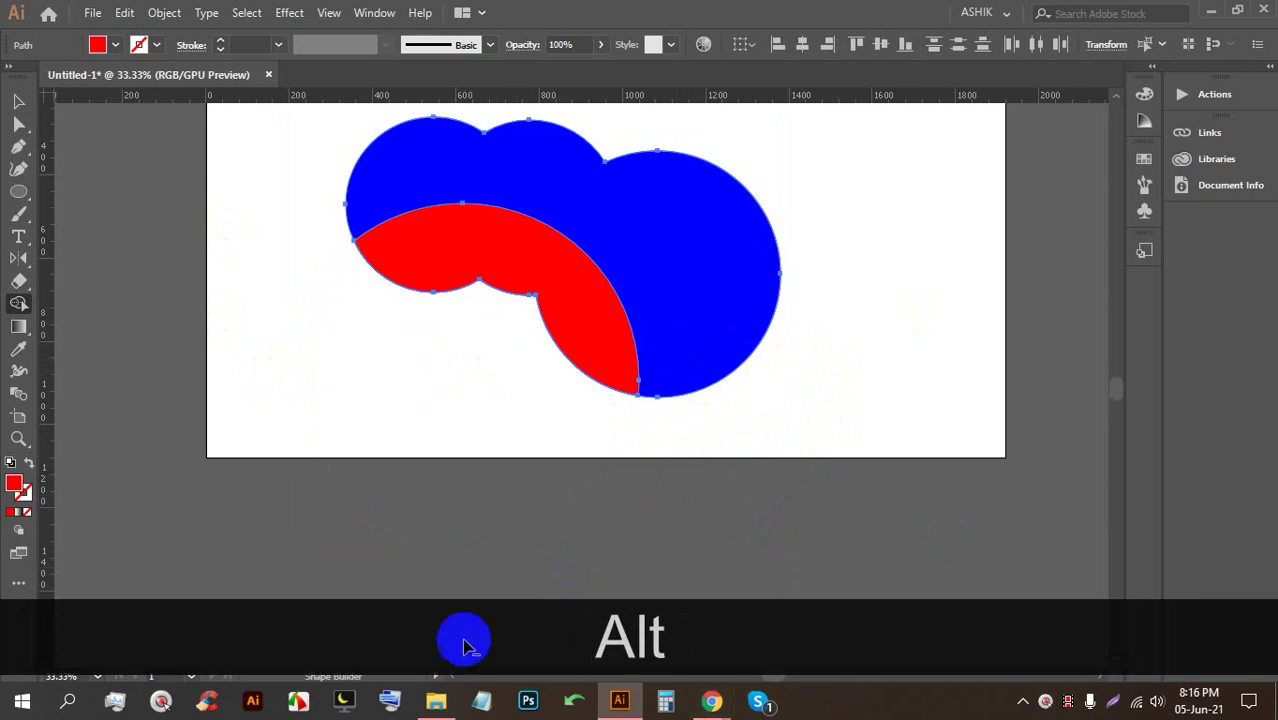
pyautogui.keyDown('alt'); pyautogui.click(505, 280); pyautogui.keyUp('alt')
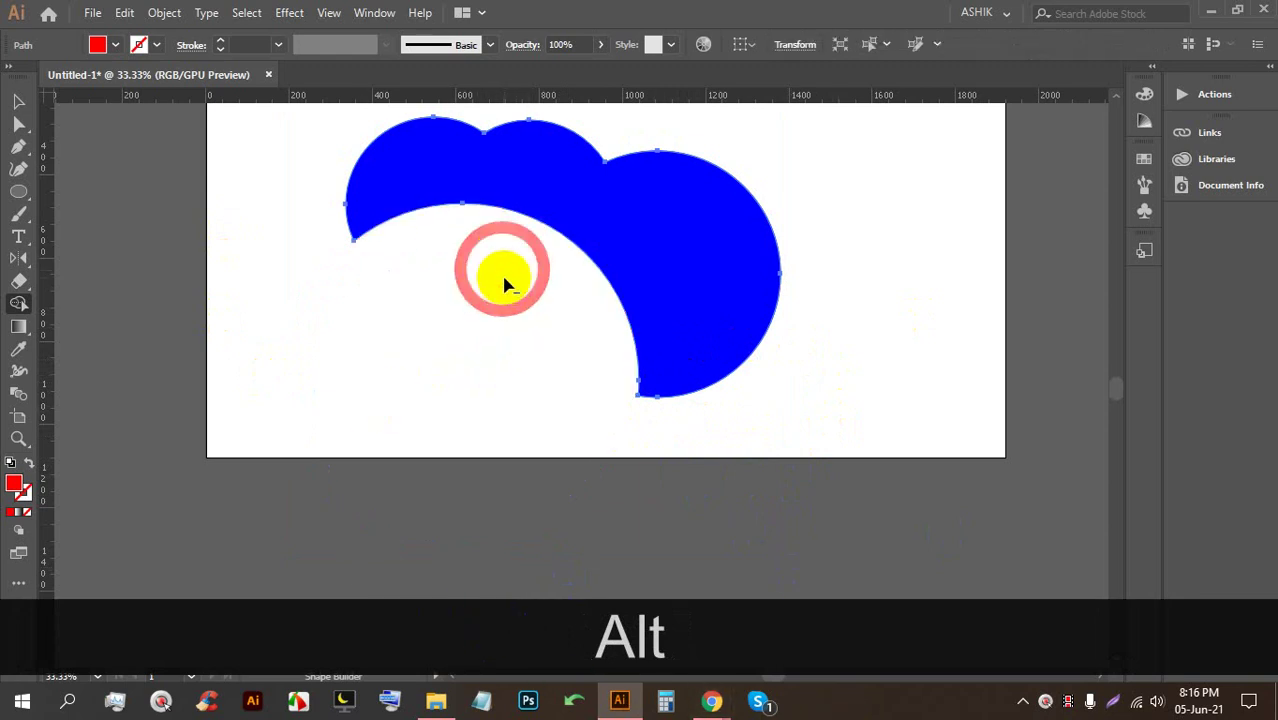
pyautogui.keyDown('alt'); pyautogui.click(458, 185); pyautogui.keyUp('alt')
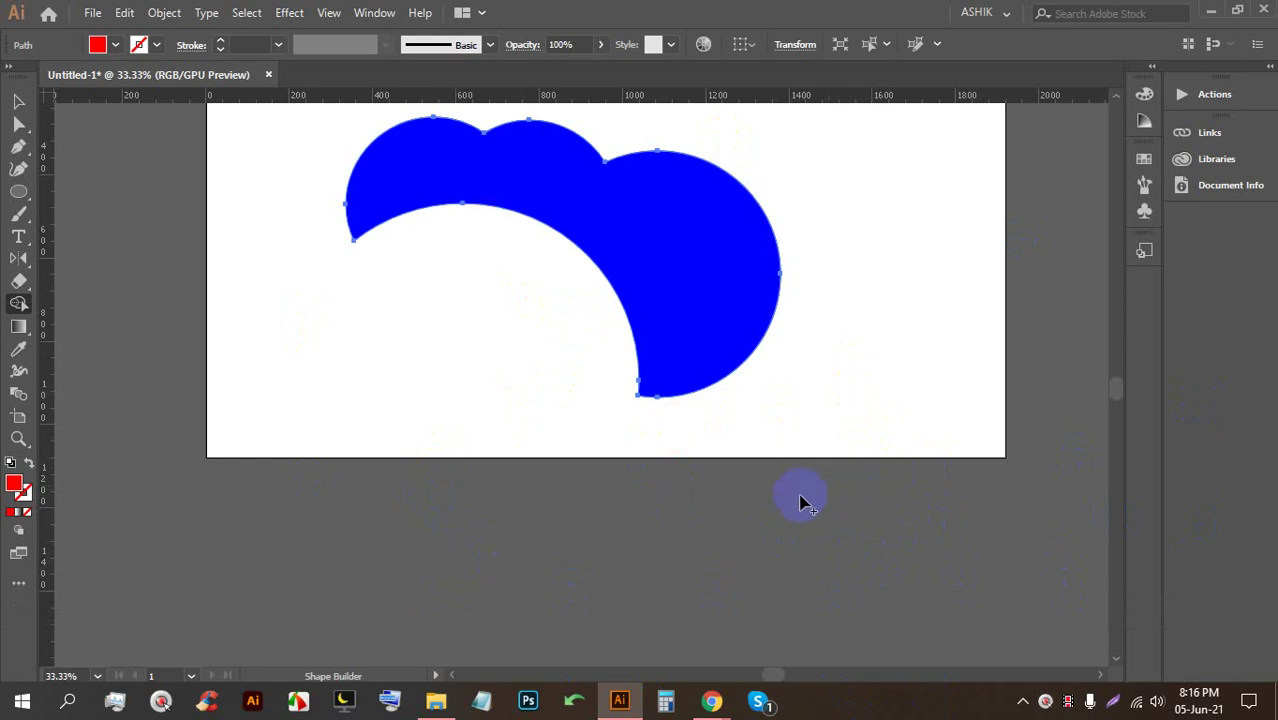
# Select the remaining blue shape and delete it from the artboard
pyautogui.scroll(-1, 622, 400)
pyautogui.scroll(1, 579, 248)
pyautogui.scroll(-1, 585, 228)
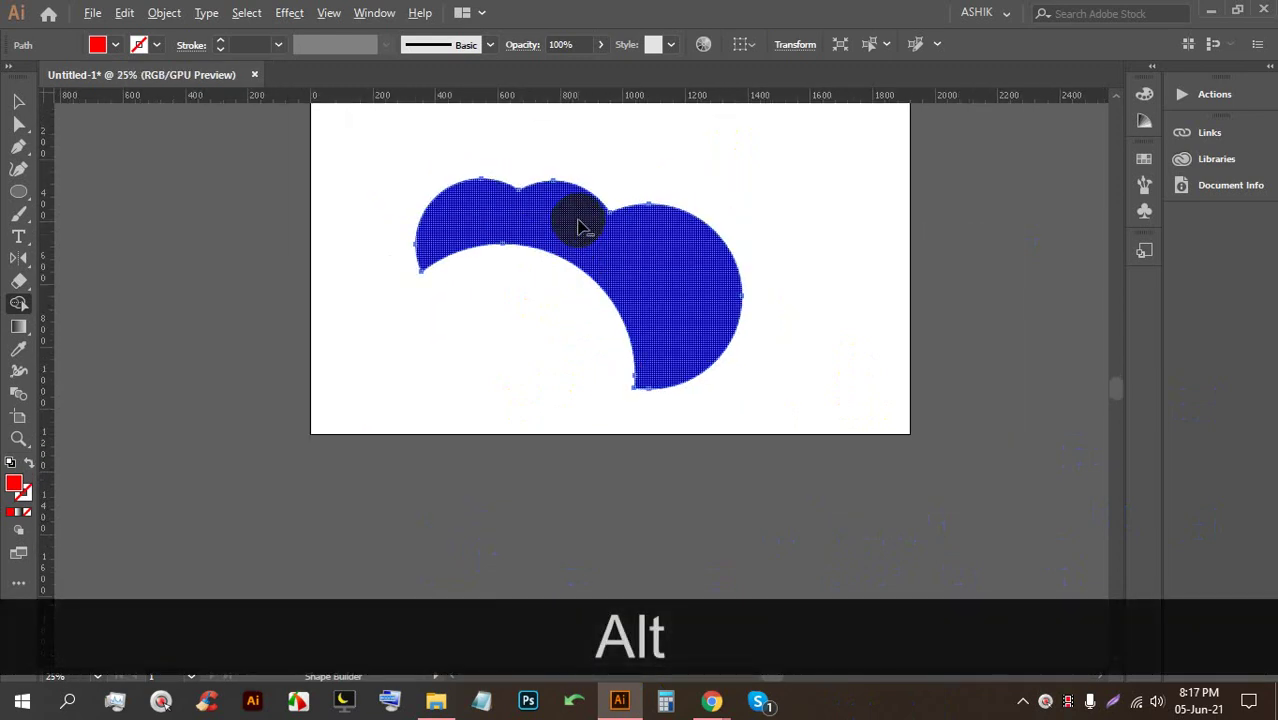
pyautogui.click(18, 101)
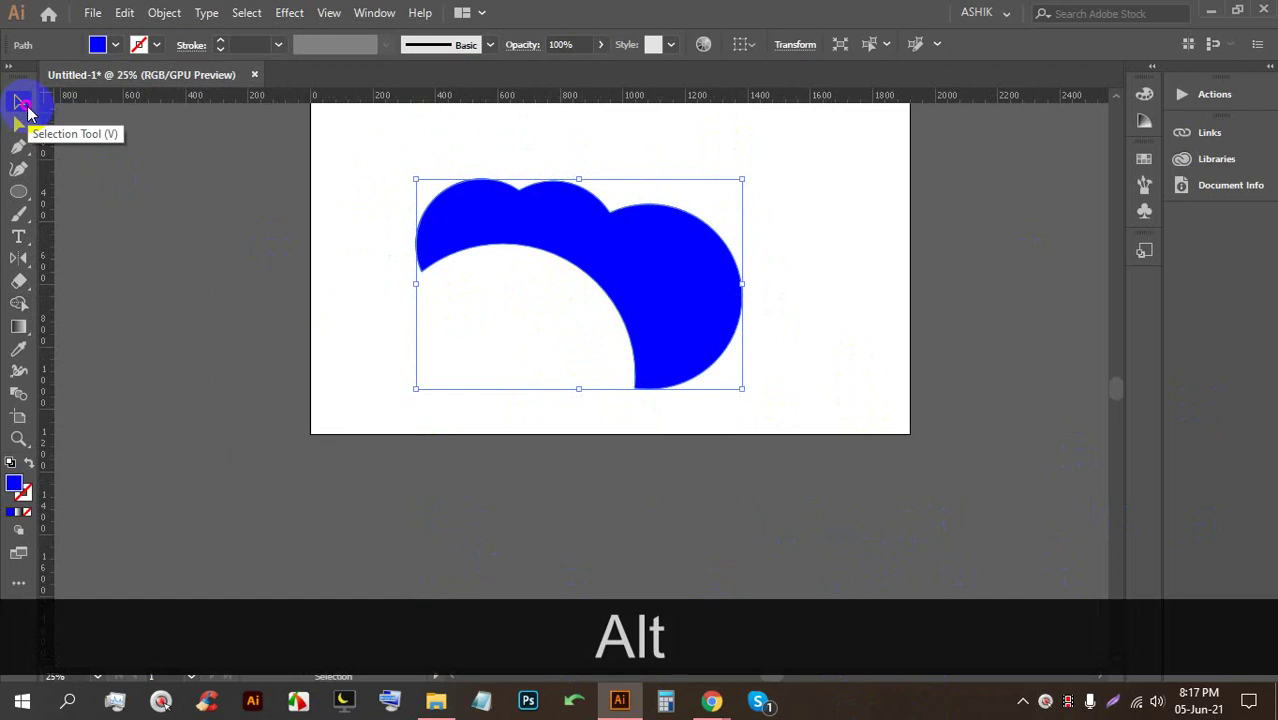
pyautogui.press('BackSpace')
pyautogui.click(570, 320)
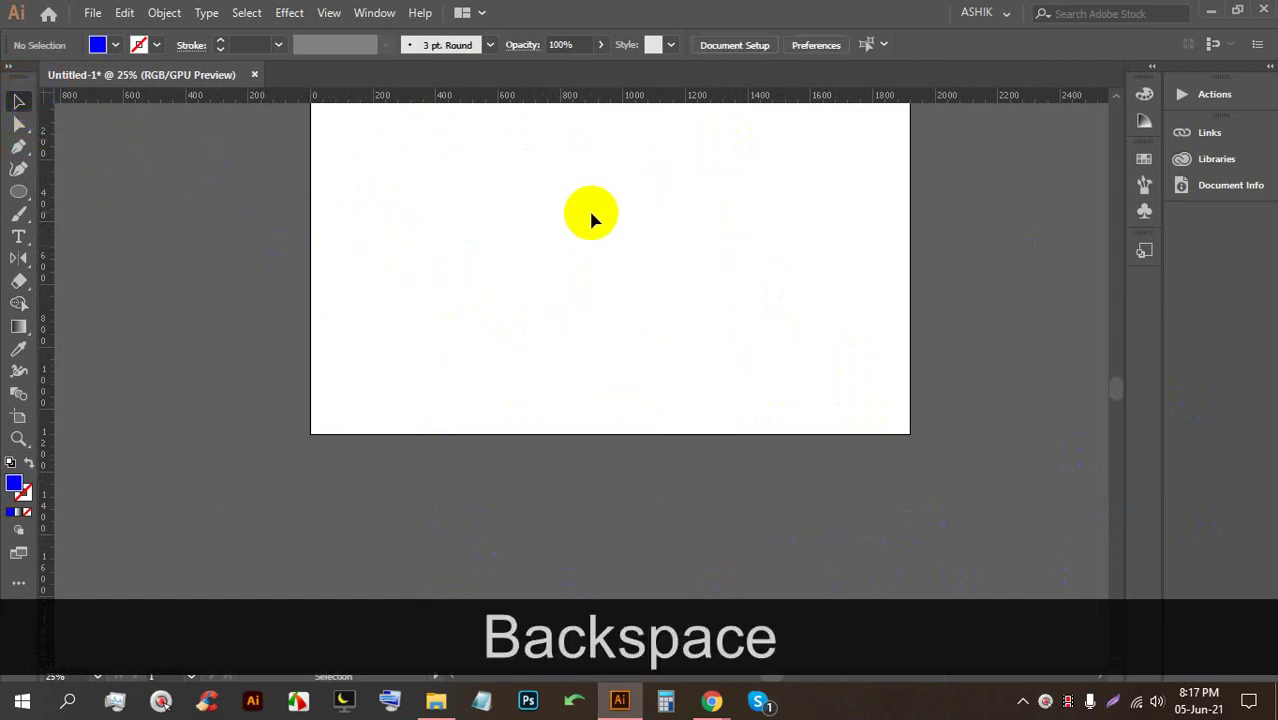
# Draw a closed blue dress-like shape with two curved shoulders and a jagged lower edge near the artboard's centre with the Pen tool
pyautogui.scroll(-2, 598, 205)
pyautogui.scroll(2, 607, 192)
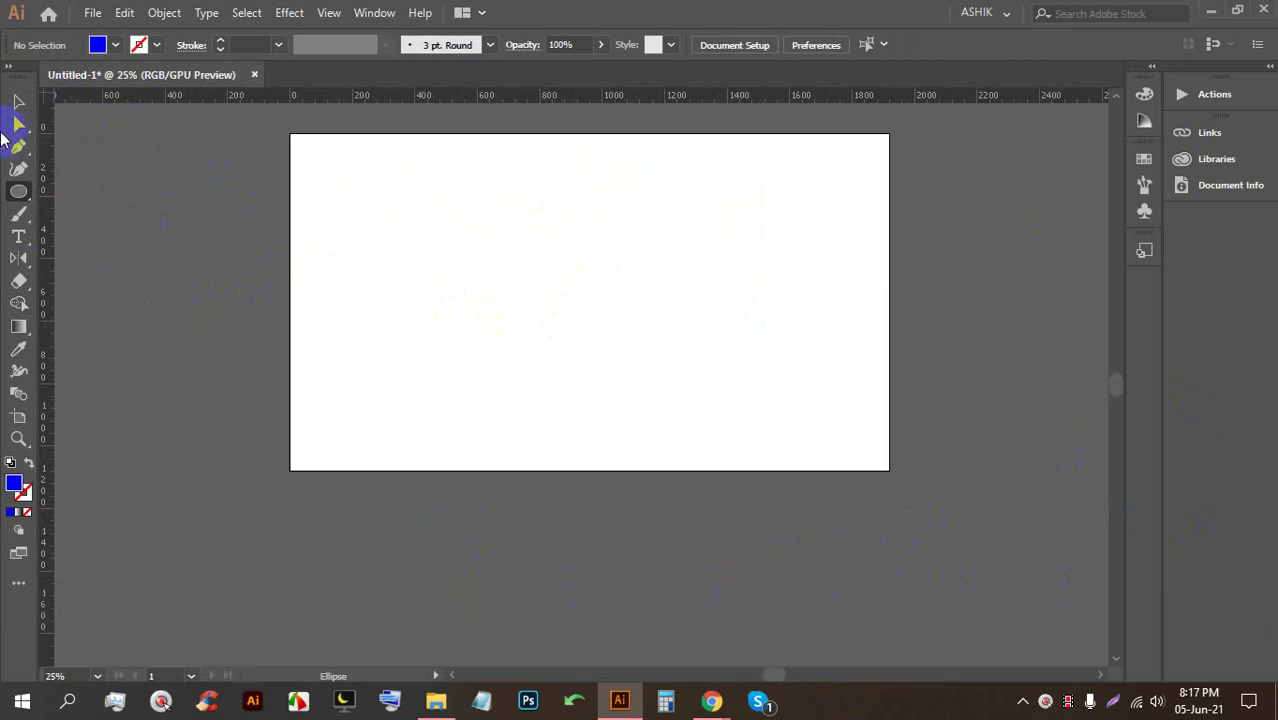
pyautogui.click(17, 147)
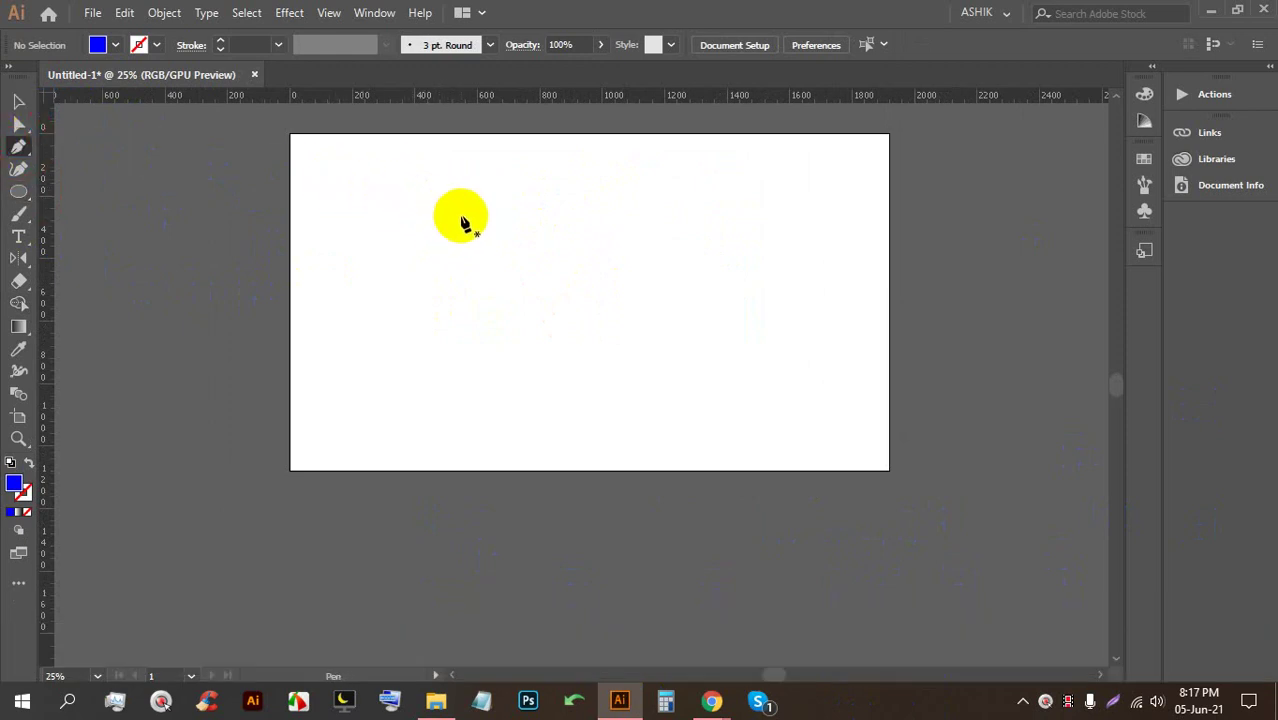
pyautogui.moveTo(556, 208); pyautogui.dragTo(512, 243)
pyautogui.press('alt')
pyautogui.moveTo(543, 296); pyautogui.dragTo(633, 222)
pyautogui.click(608, 341)
pyautogui.press('alt')
pyautogui.moveTo(558, 211); pyautogui.dragTo(540, 175)
pyautogui.press('ctrl')
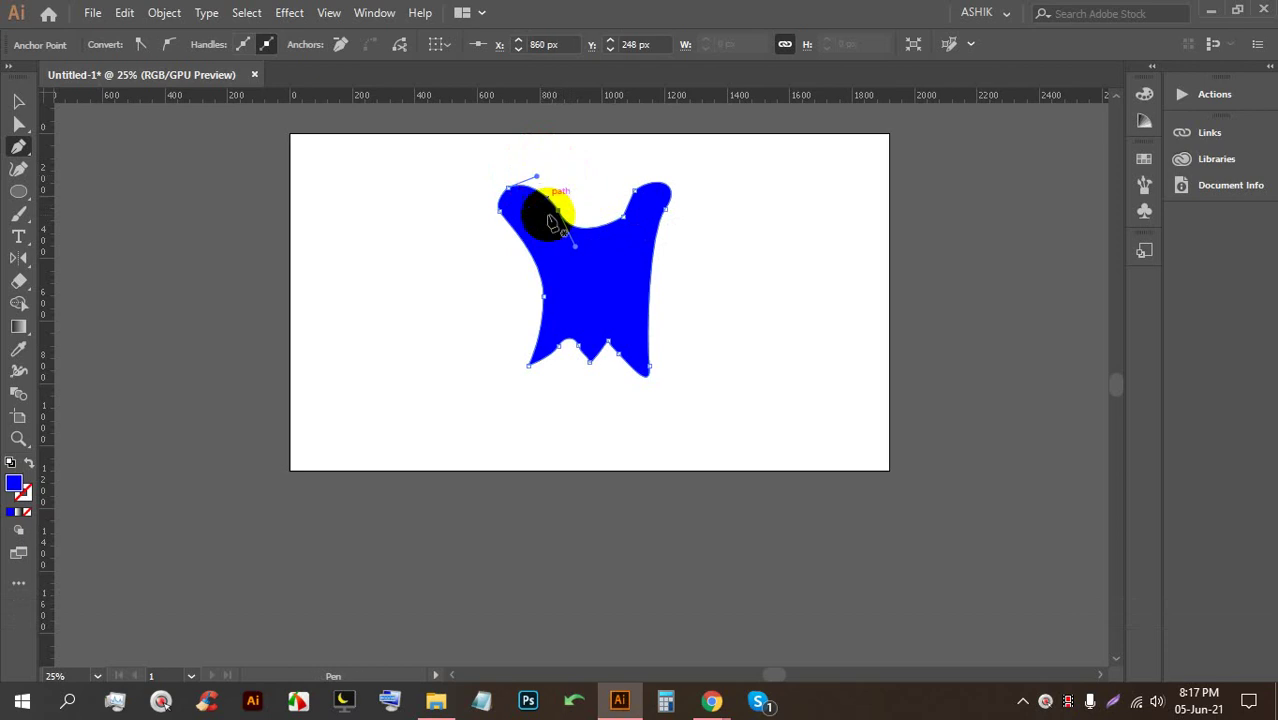
# Move the blue dress shape slightly down and left on the artboard, and deselect it
pyautogui.click(18, 101)
pyautogui.click(362, 206)
pyautogui.moveTo(593, 263); pyautogui.dragTo(585, 271)
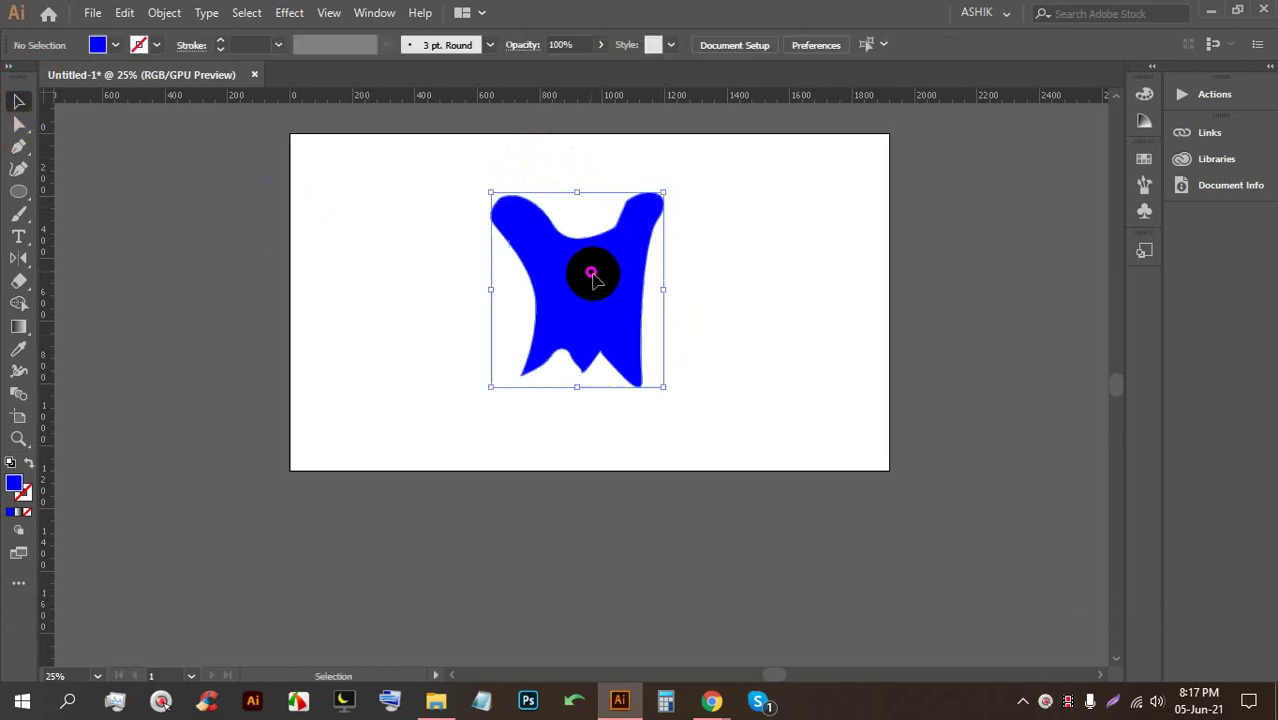
pyautogui.click(773, 316)
# Reposition the blue shape and round its upper-left shoulder corner to a radius of about 74 px
pyautogui.press('alt')
pyautogui.scroll(2, 600, 224)
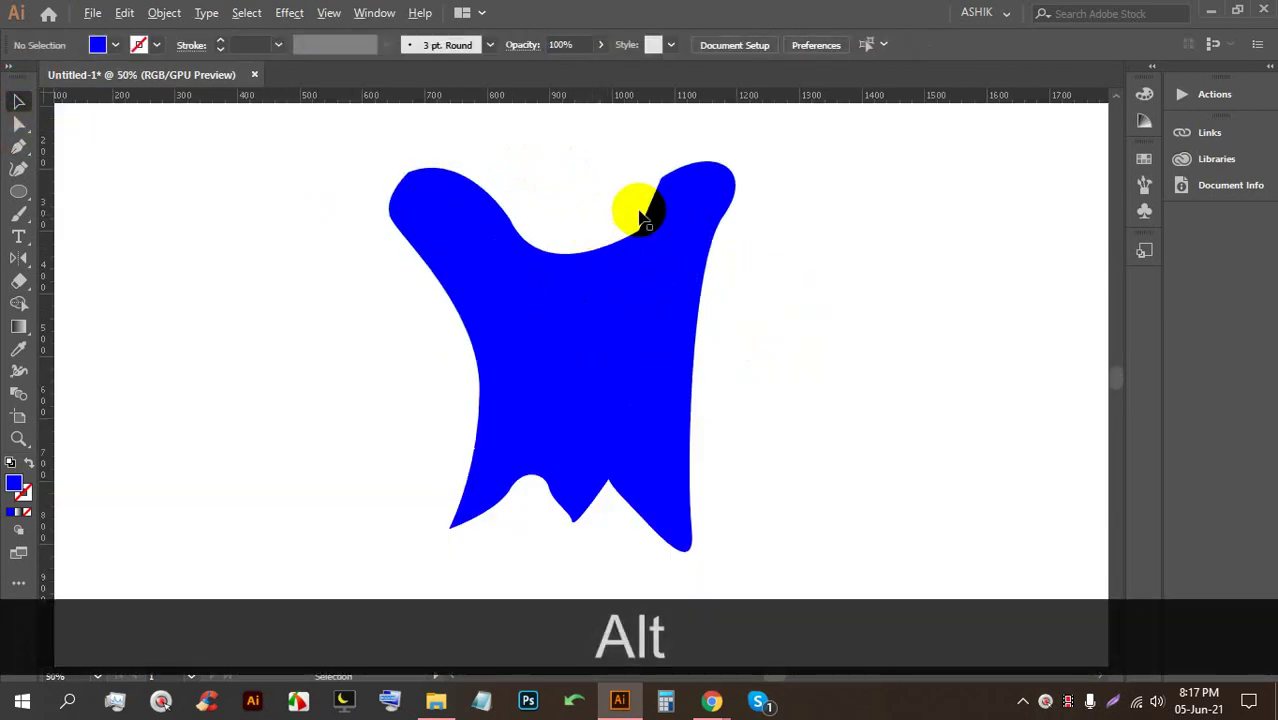
pyautogui.click(651, 212)
pyautogui.click(18, 124)
pyautogui.moveTo(670, 194); pyautogui.dragTo(704, 262)
pyautogui.click(779, 303)
pyautogui.click(616, 362)
pyautogui.moveTo(591, 346); pyautogui.dragTo(627, 330)
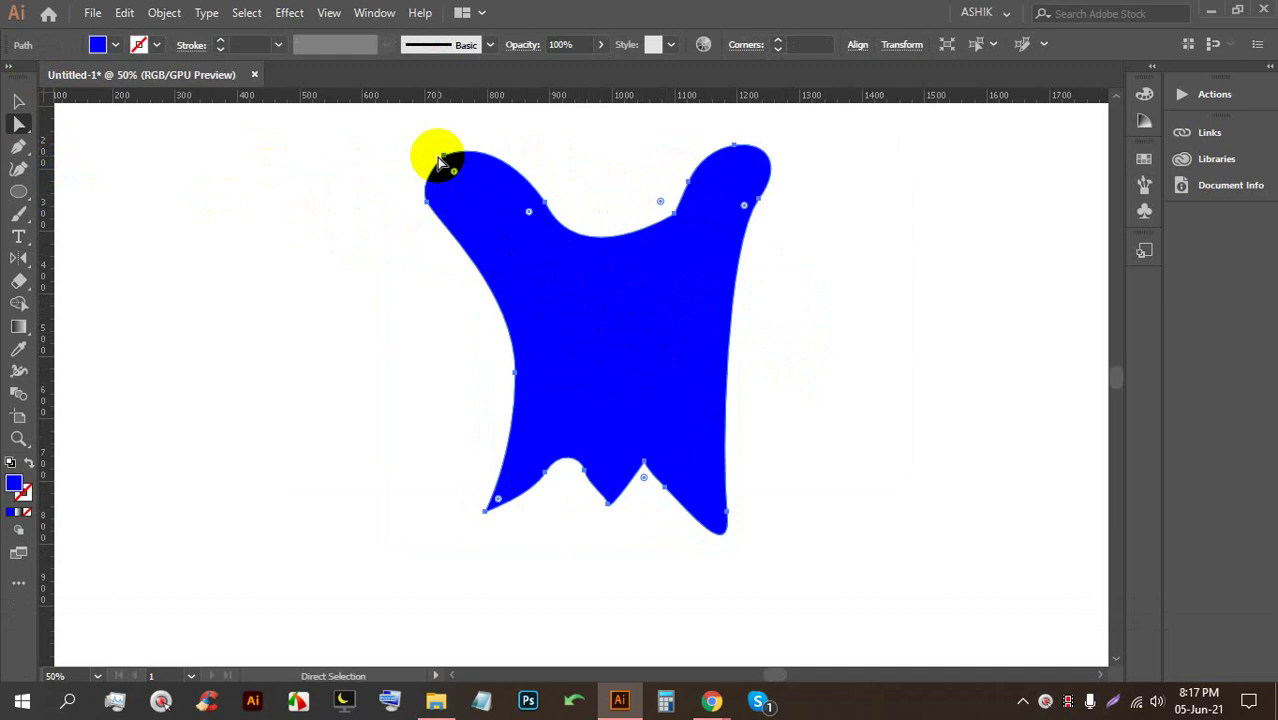
pyautogui.scroll(1, 448, 164)
pyautogui.moveTo(456, 224); pyautogui.dragTo(472, 247)
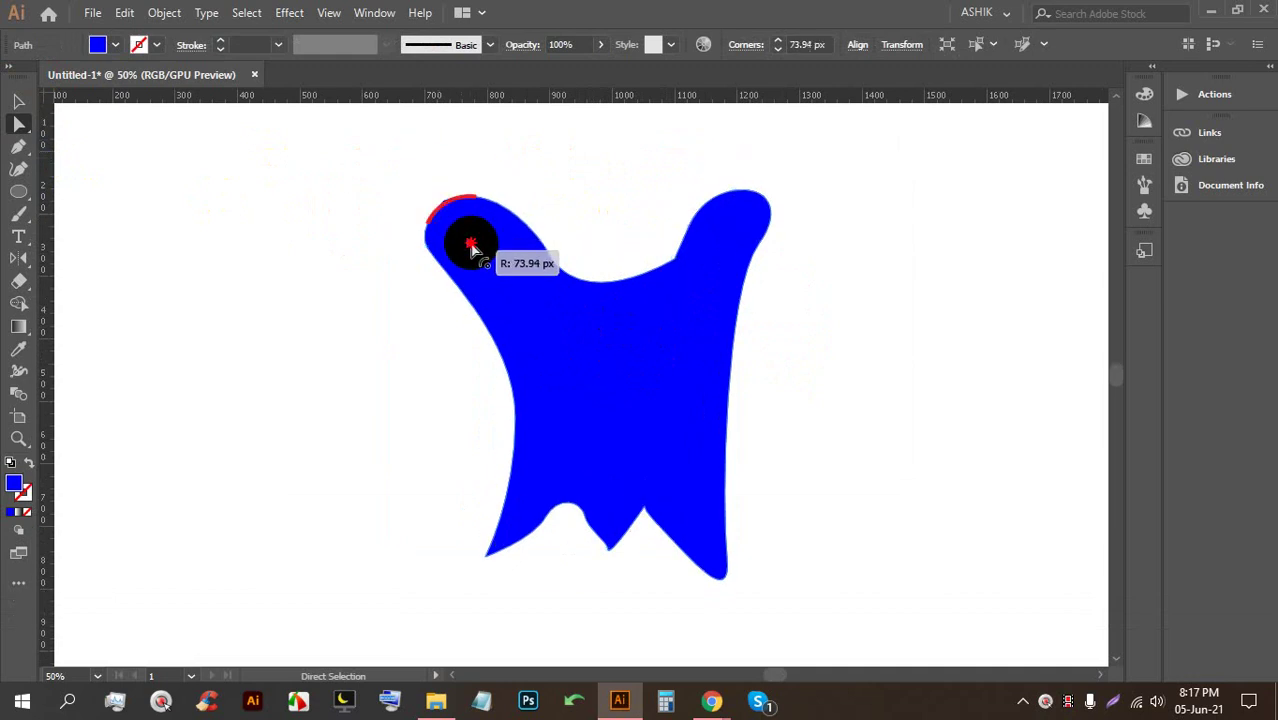
# Fill the dress shape with the pink swatch
pyautogui.click(97, 44)
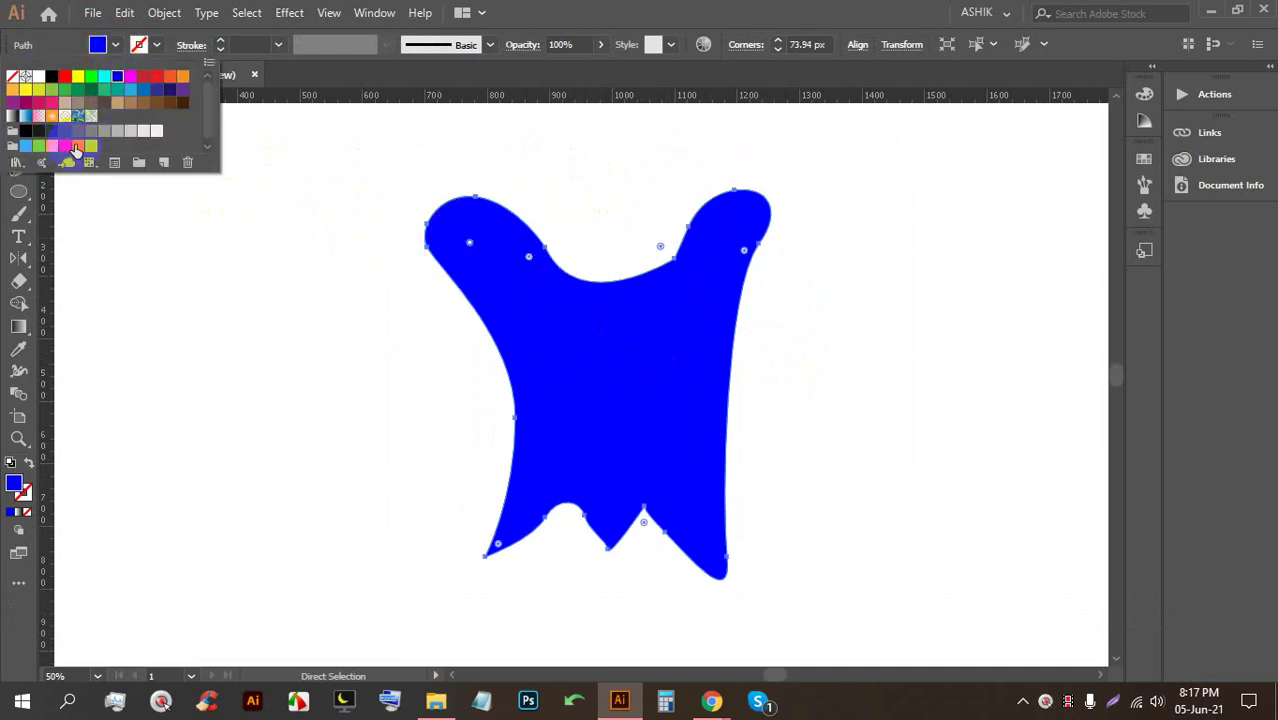
pyautogui.click(52, 104)
pyautogui.click(712, 8)
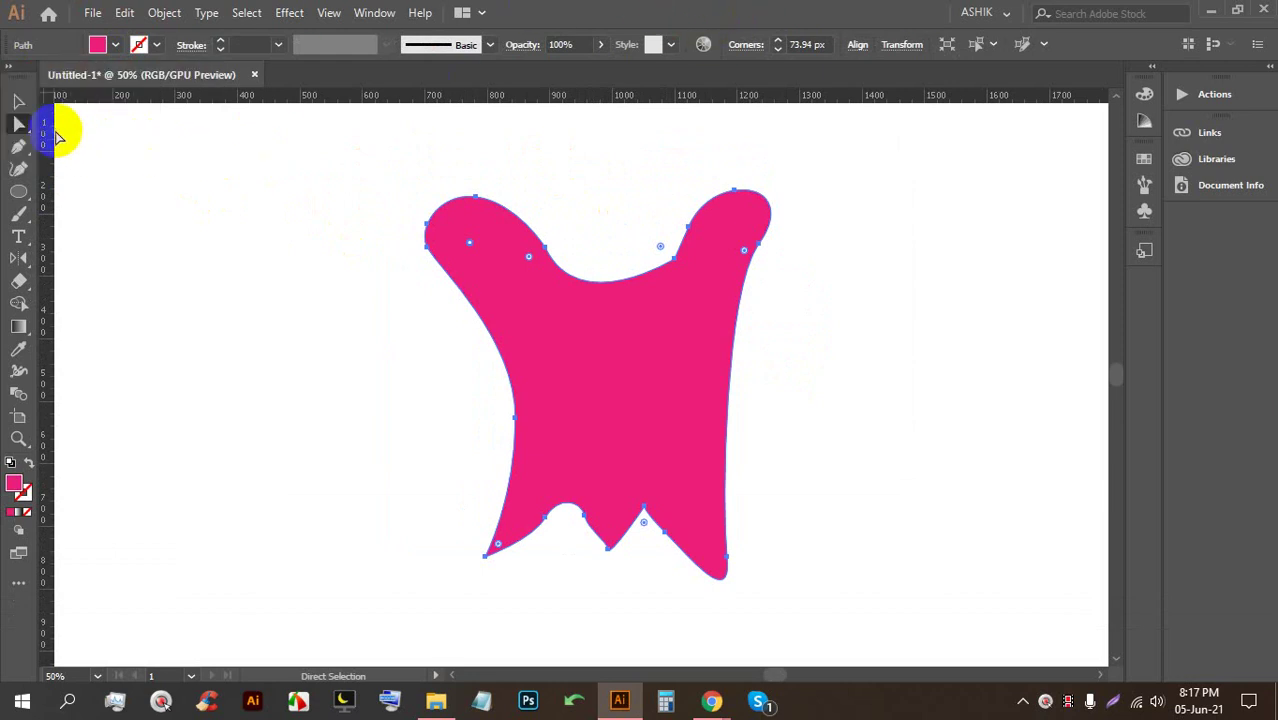
# Move the pink dress shape to just right of the artboard's centre
pyautogui.click(18, 102)
pyautogui.click(175, 170)
pyautogui.moveTo(707, 407); pyautogui.dragTo(725, 394)
pyautogui.moveTo(646, 395); pyautogui.dragTo(712, 387)
pyautogui.moveTo(774, 277); pyautogui.dragTo(709, 361)
pyautogui.scroll(-3, 485, 264)
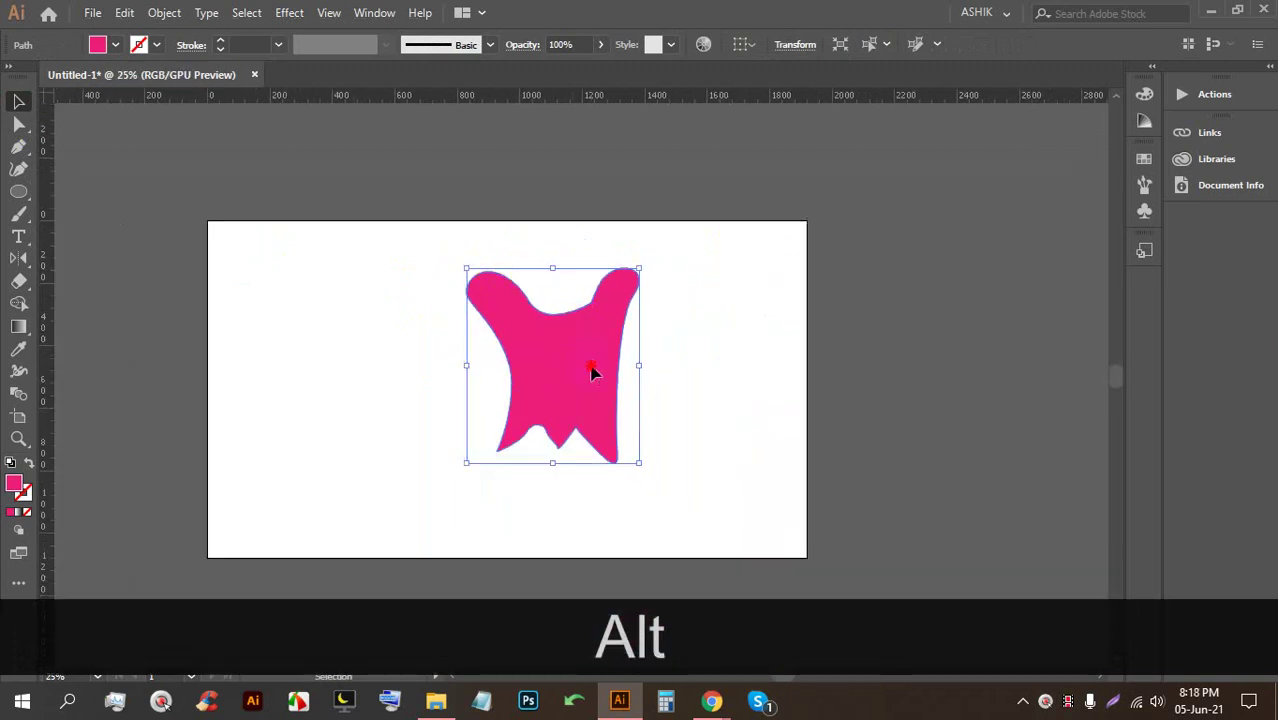
# Draw a thin closed bar about 537 px long just above the dress's shoulders with the Pen tool
pyautogui.scroll(3, 560, 340)
pyautogui.click(18, 146)
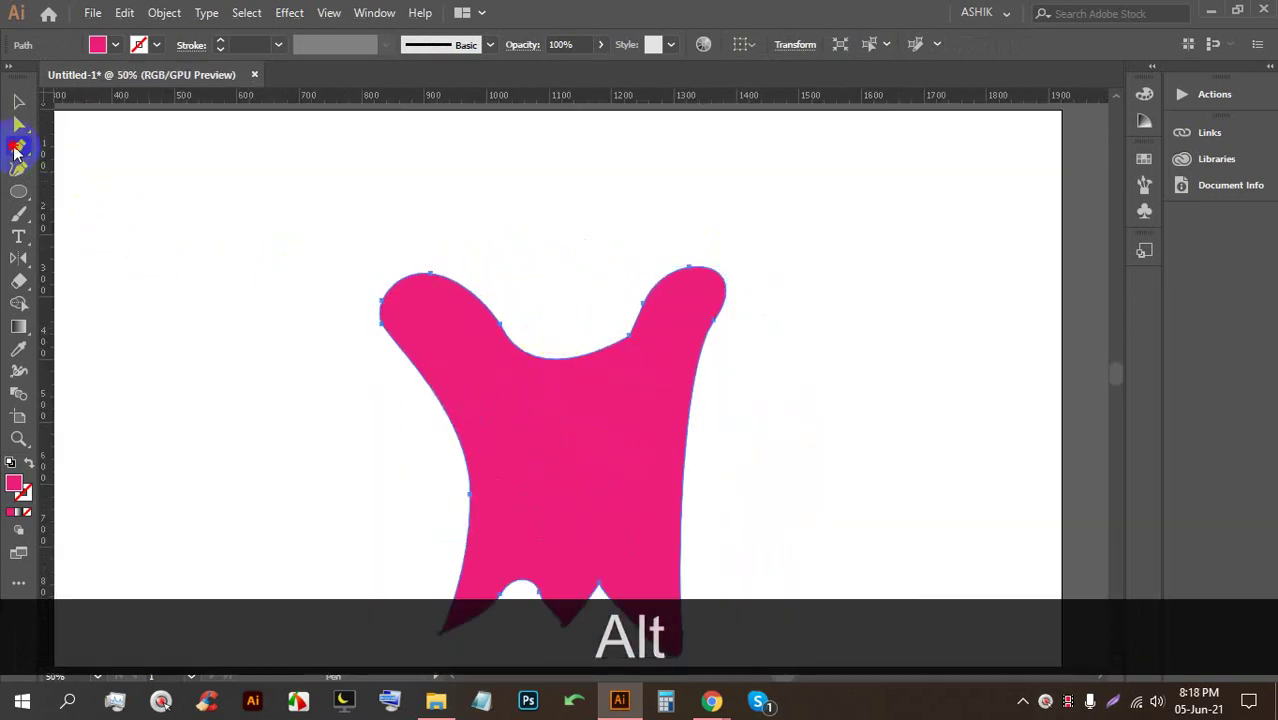
pyautogui.click(388, 260)
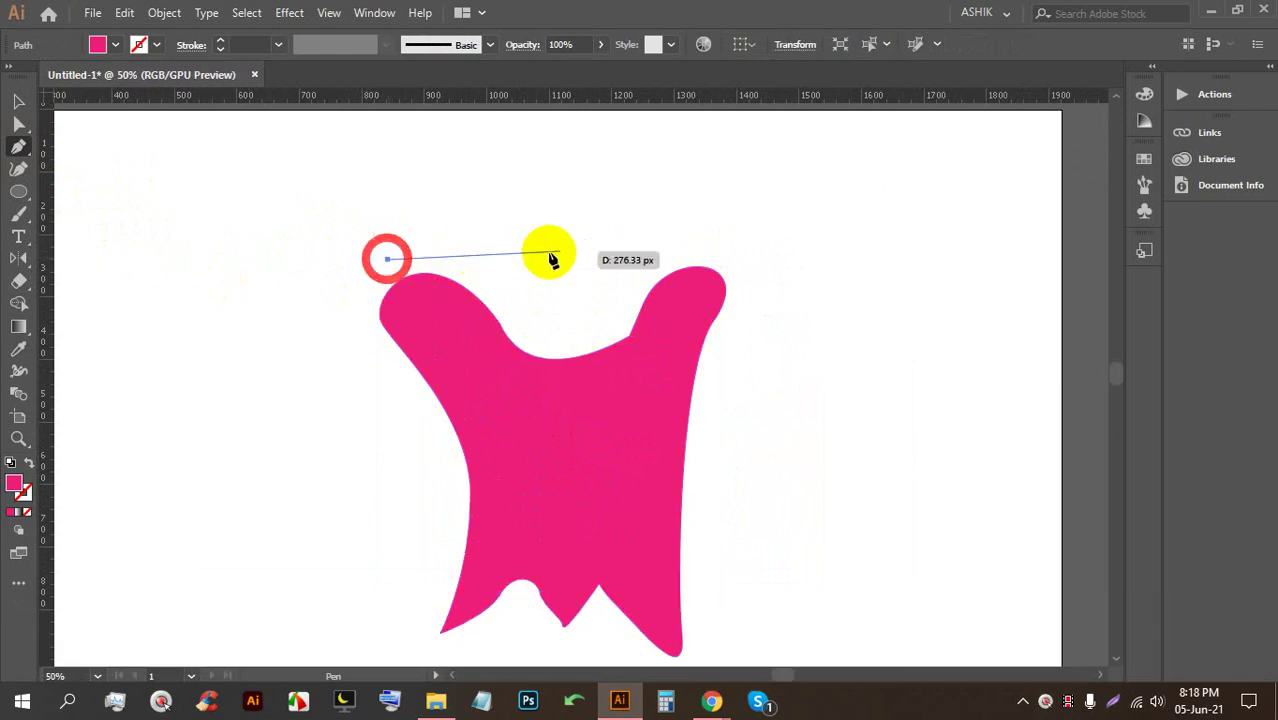
pyautogui.click(718, 249)
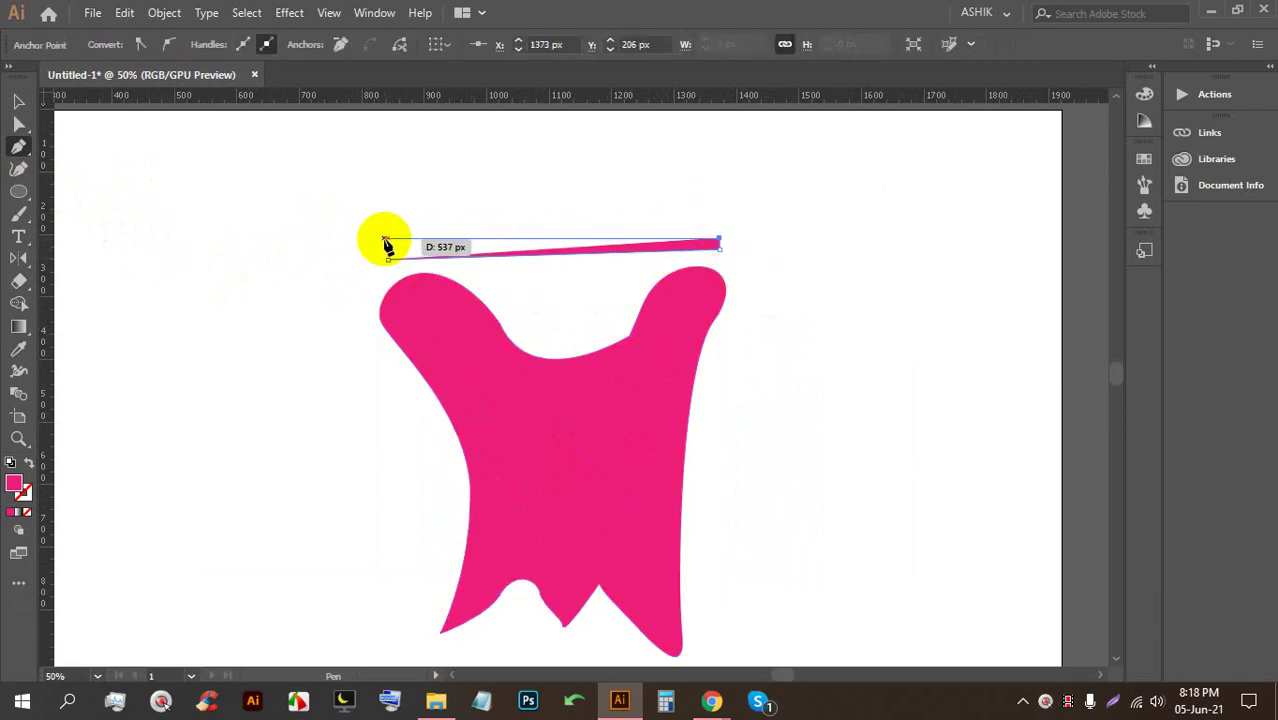
pyautogui.click(384, 249)
pyautogui.click(388, 251)
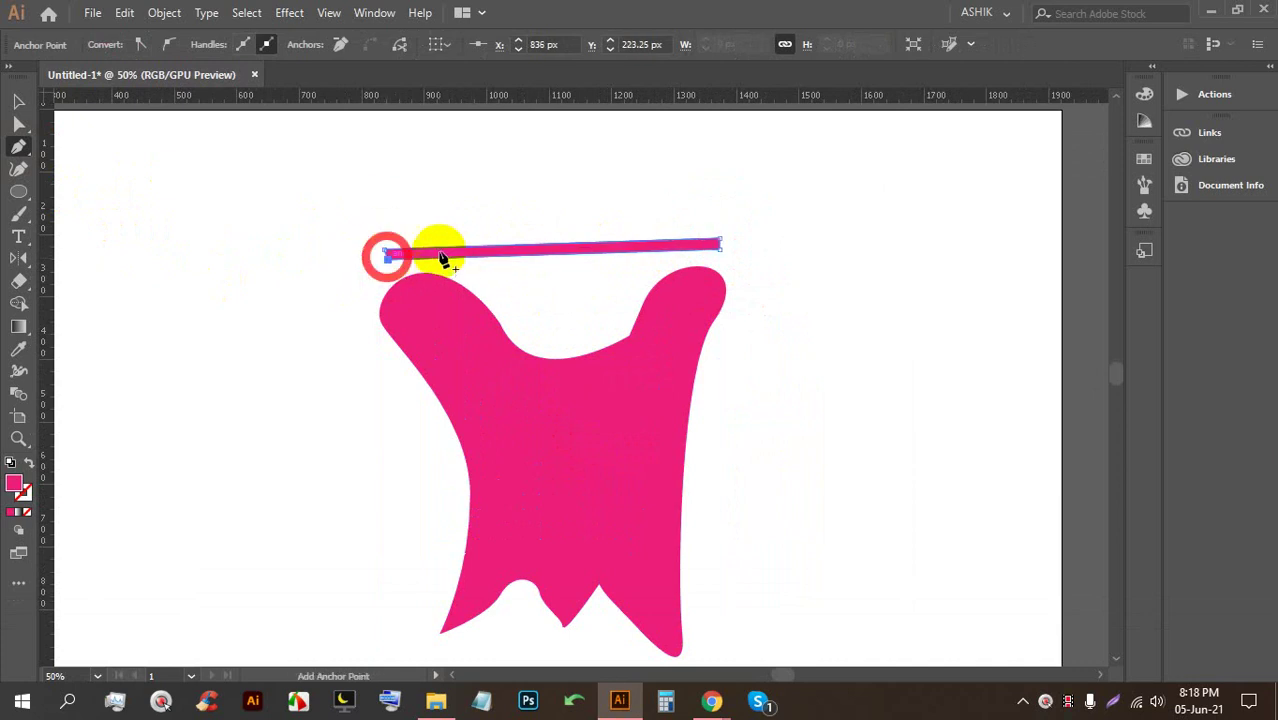
pyautogui.click(529, 246)
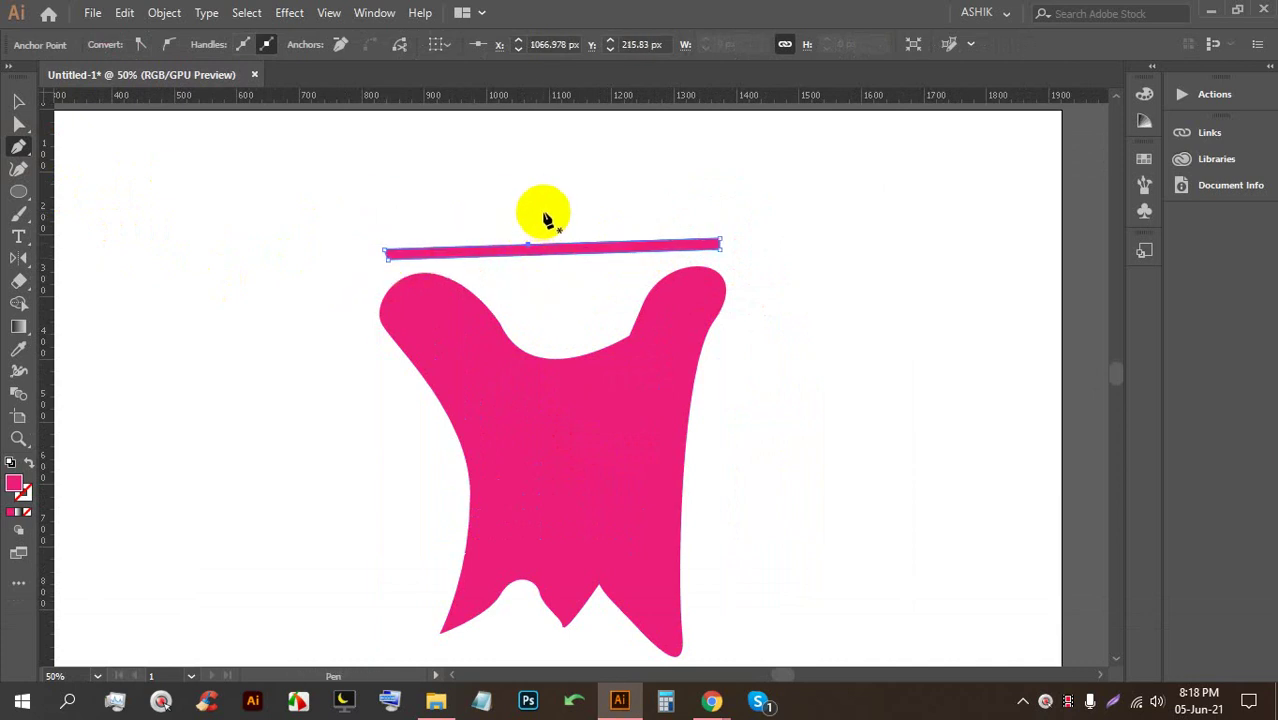
pyautogui.moveTo(545, 165); pyautogui.dragTo(551, 180)
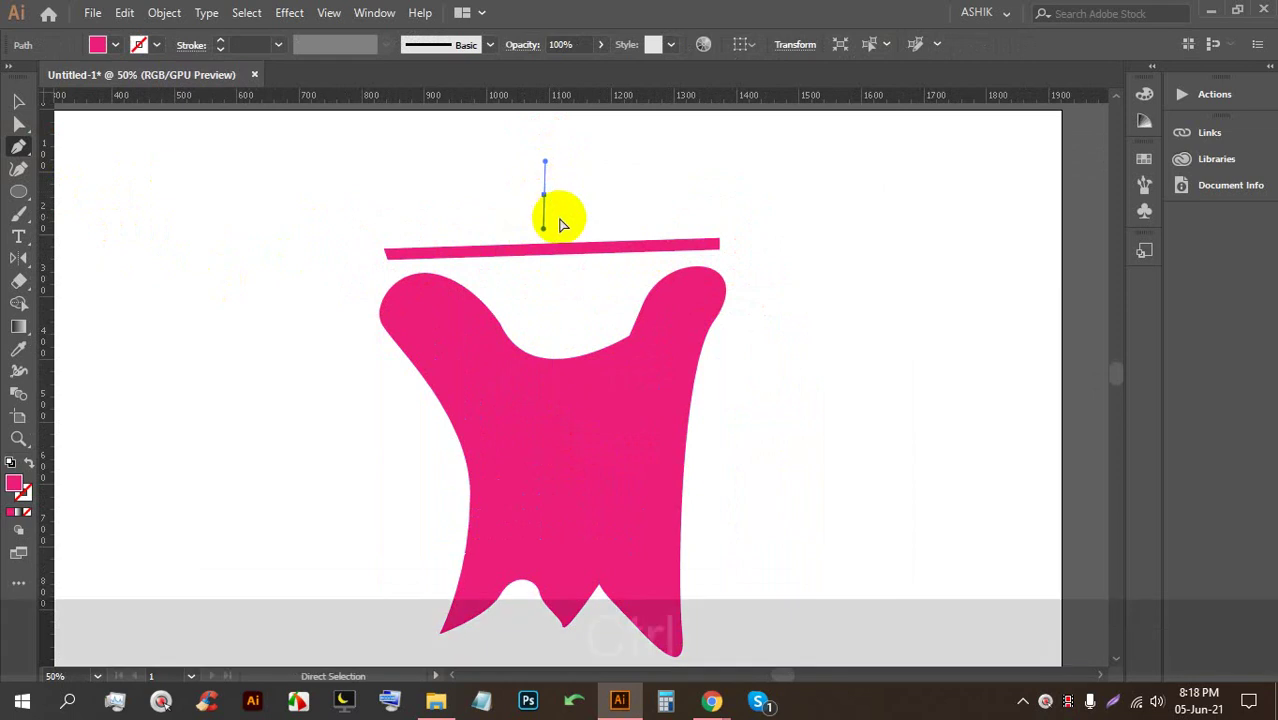
pyautogui.hotkey('ctrl', 'z')
pyautogui.click(543, 246)
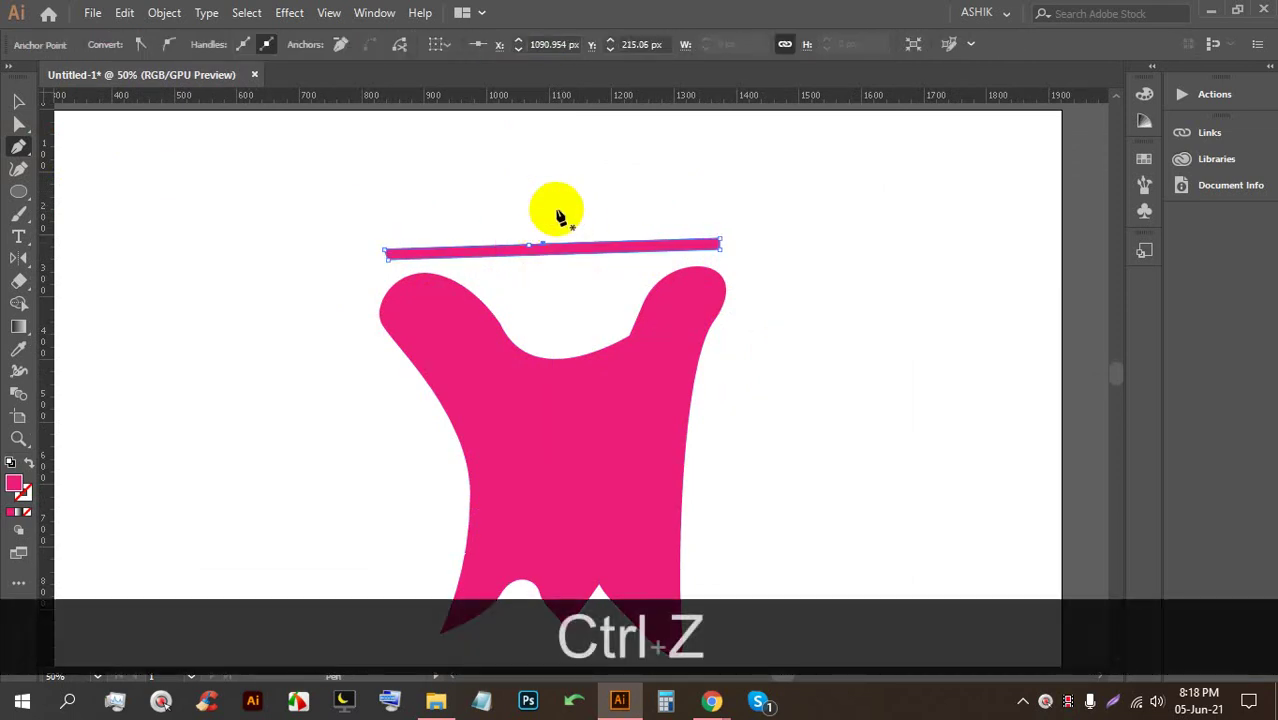
pyautogui.click(552, 182)
pyautogui.hotkey('ctrl', 'z')
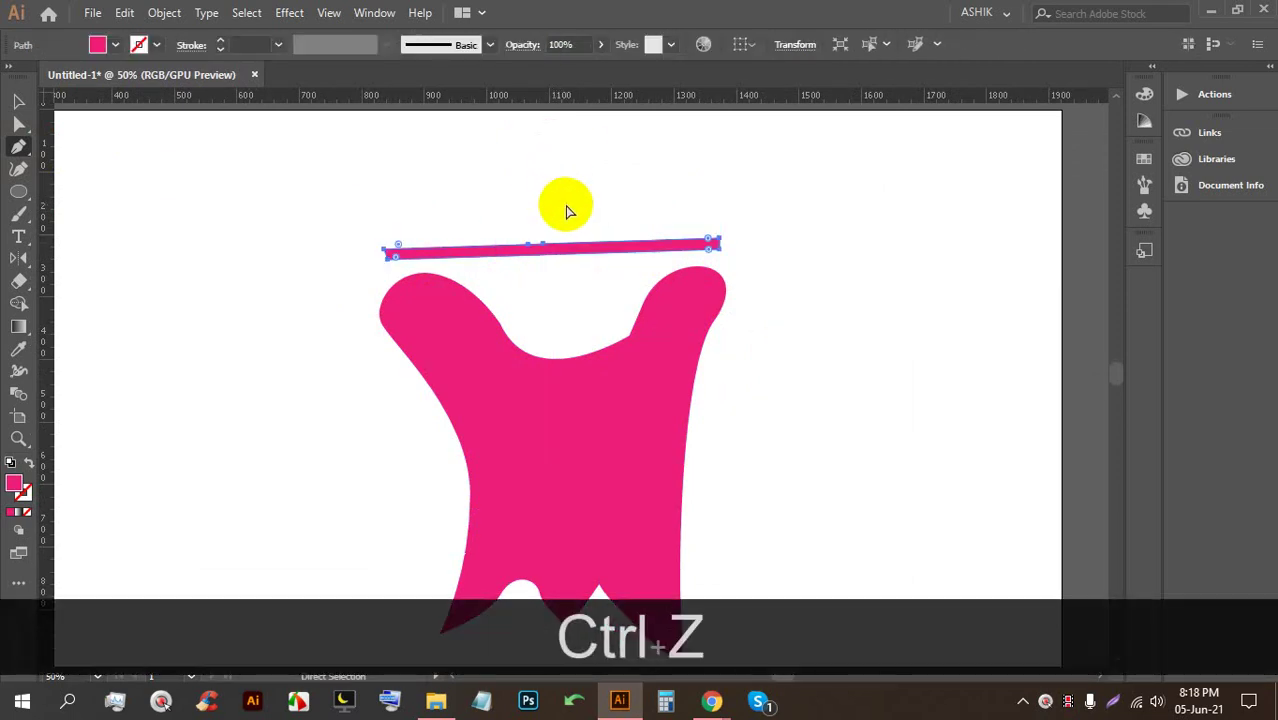
pyautogui.hotkey('ctrl', 'z')
pyautogui.hotkey('ctrl', 'z')
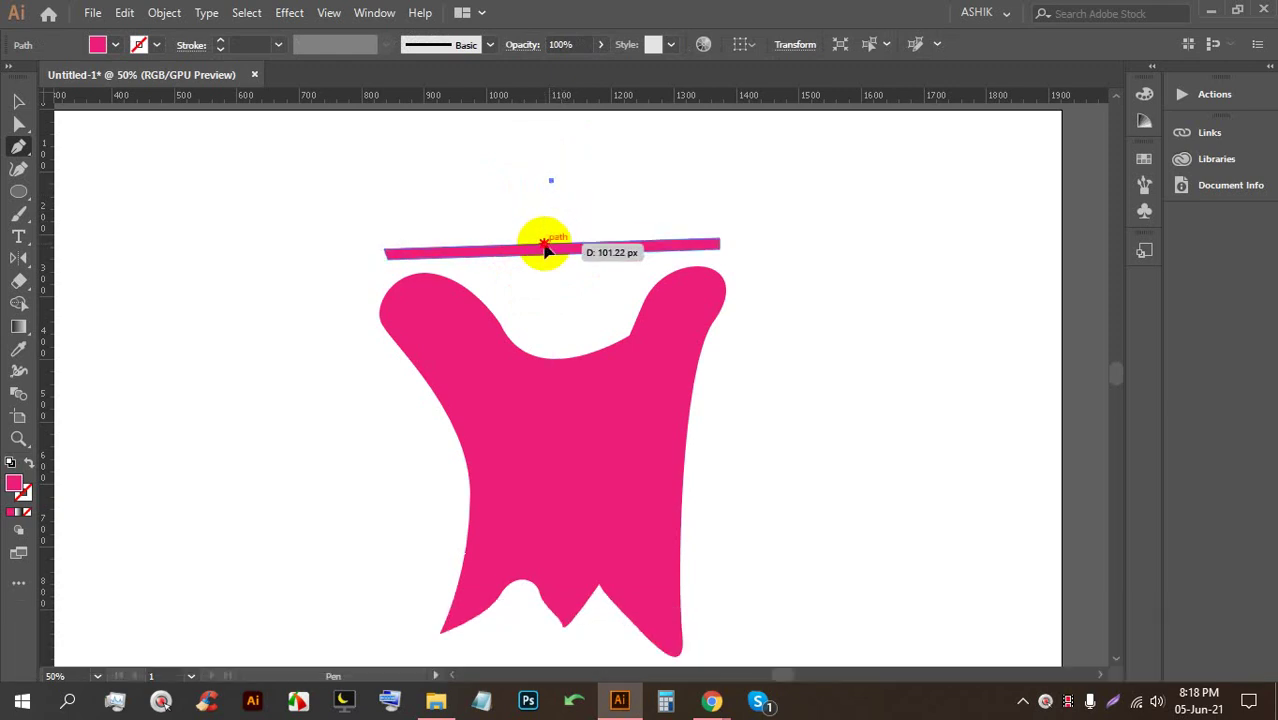
# Draw a narrow vertical spike rising from the middle of the thin bar with the Pen tool
pyautogui.moveTo(540, 258); pyautogui.dragTo(560, 179)
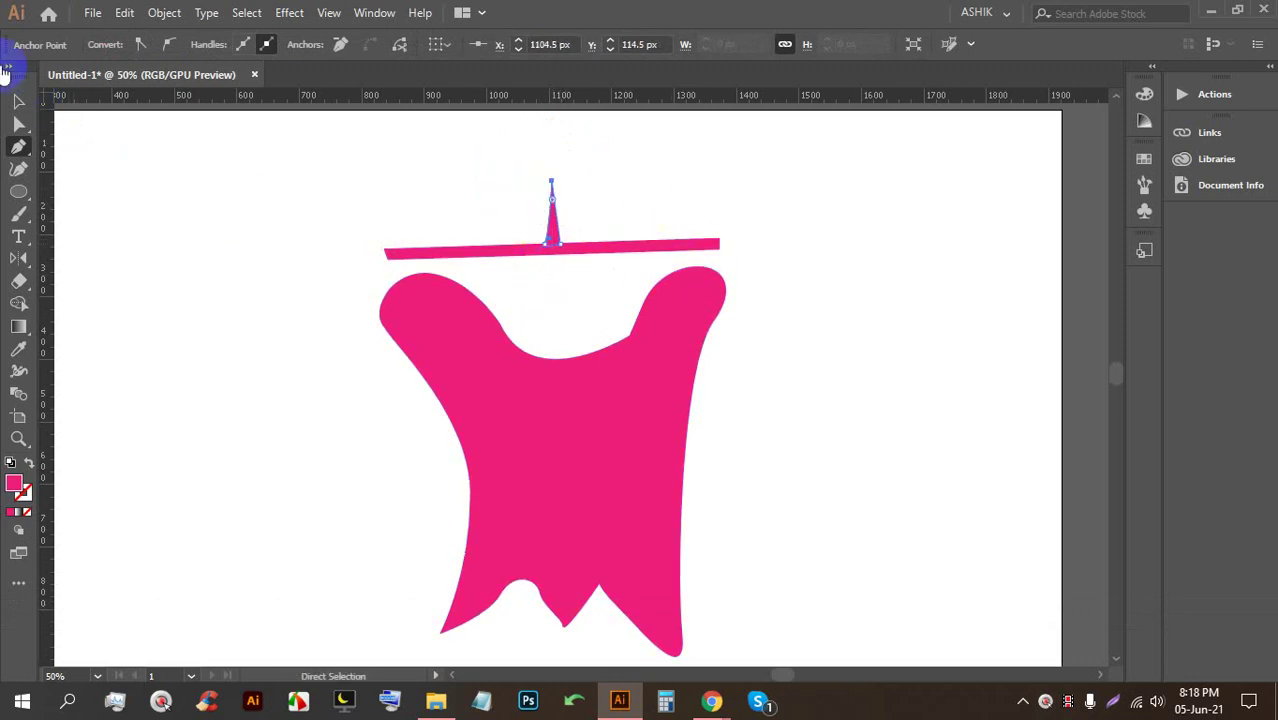
pyautogui.click(18, 101)
pyautogui.click(408, 147)
# Select the bar and the spike together and fill them with dark magenta
pyautogui.moveTo(408, 147); pyautogui.dragTo(576, 262)
pyautogui.click(113, 45)
pyautogui.click(40, 104)
pyautogui.click(26, 104)
pyautogui.click(284, 185)
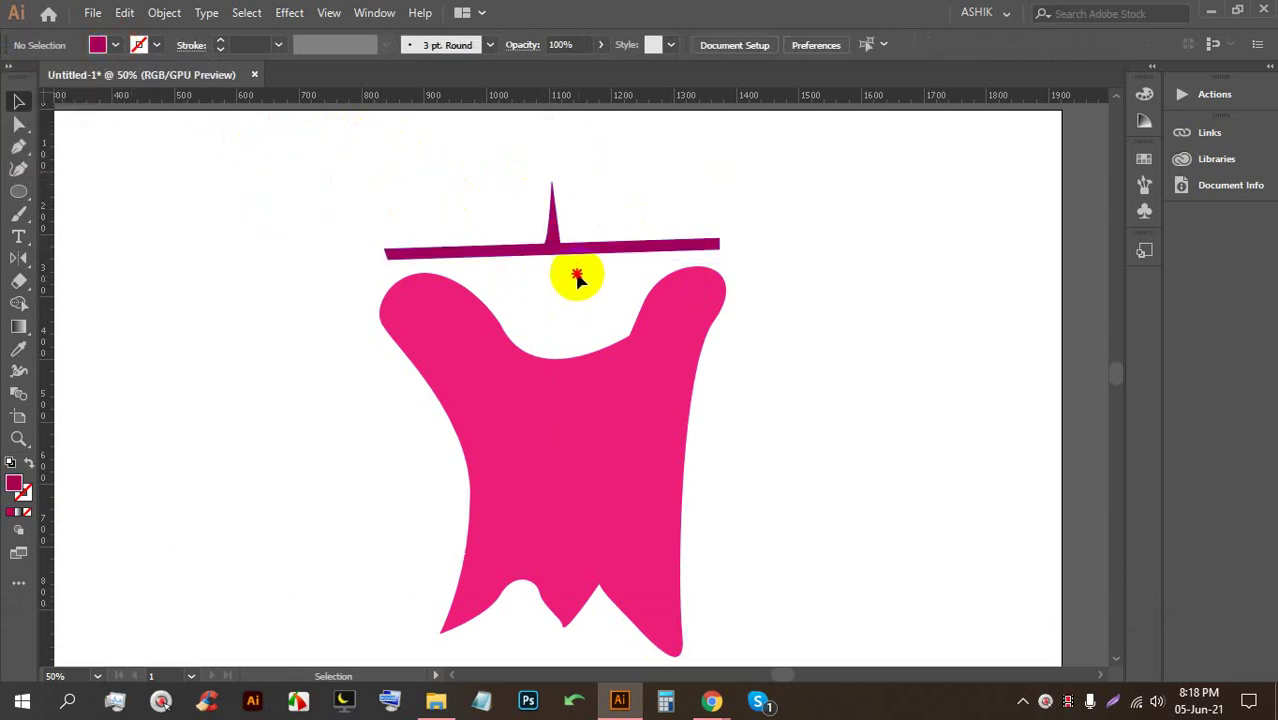
# Select the bar and the spike and fill both with black
pyautogui.click(577, 252)
pyautogui.click(115, 45)
pyautogui.click(53, 80)
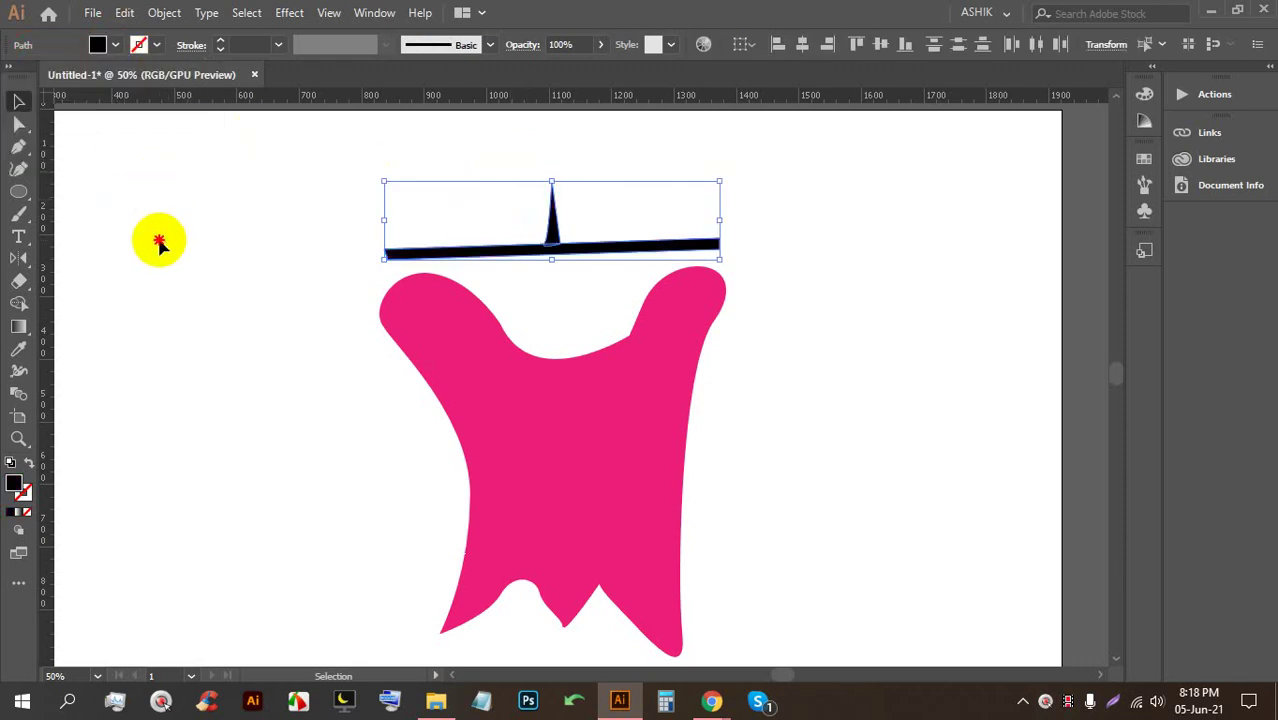
pyautogui.click(160, 243)
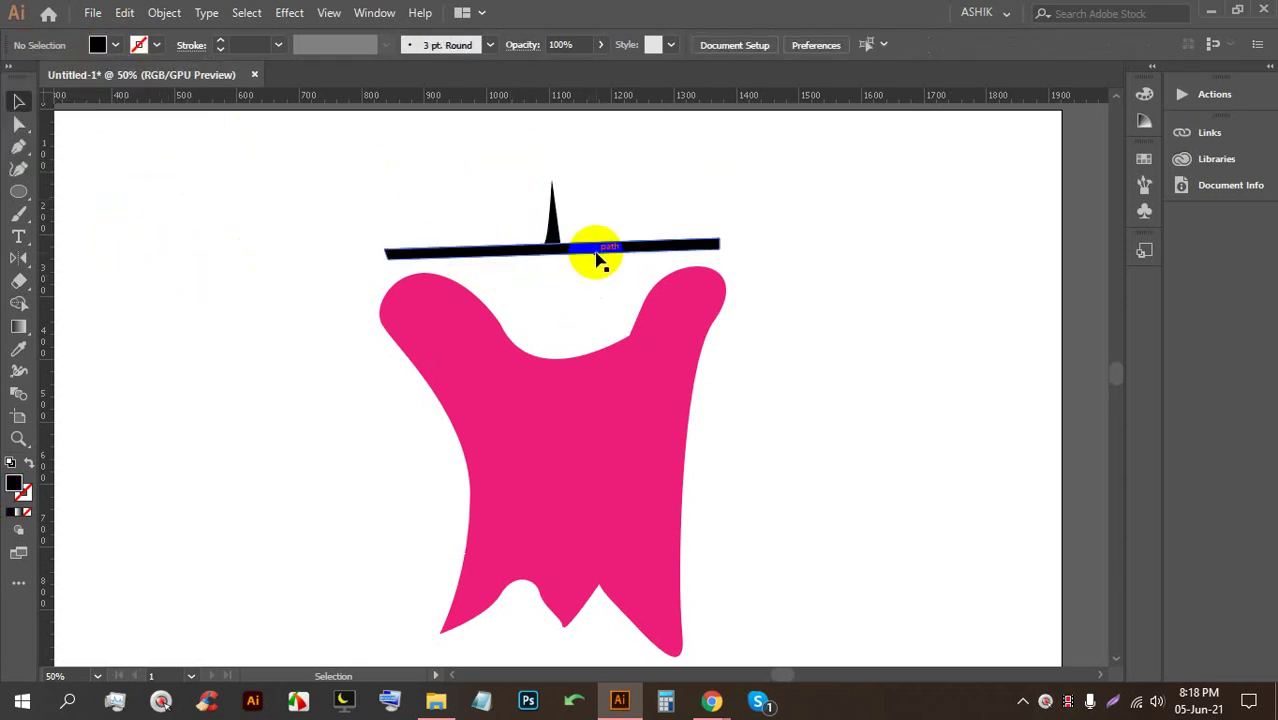
# Round both ends of the black hanger bar by giving its corners a radius of about 8.72 px
pyautogui.click(596, 259)
pyautogui.scroll(3, 430, 263)
pyautogui.click(17, 124)
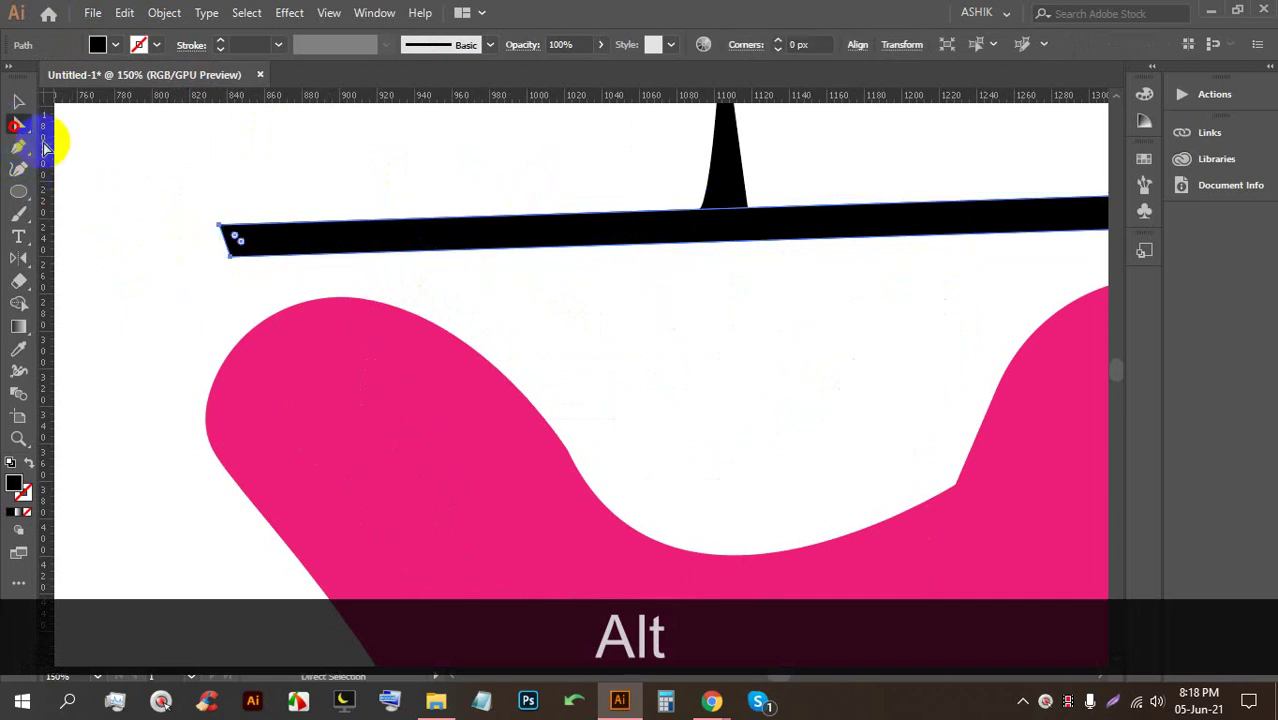
pyautogui.moveTo(238, 239); pyautogui.dragTo(287, 244)
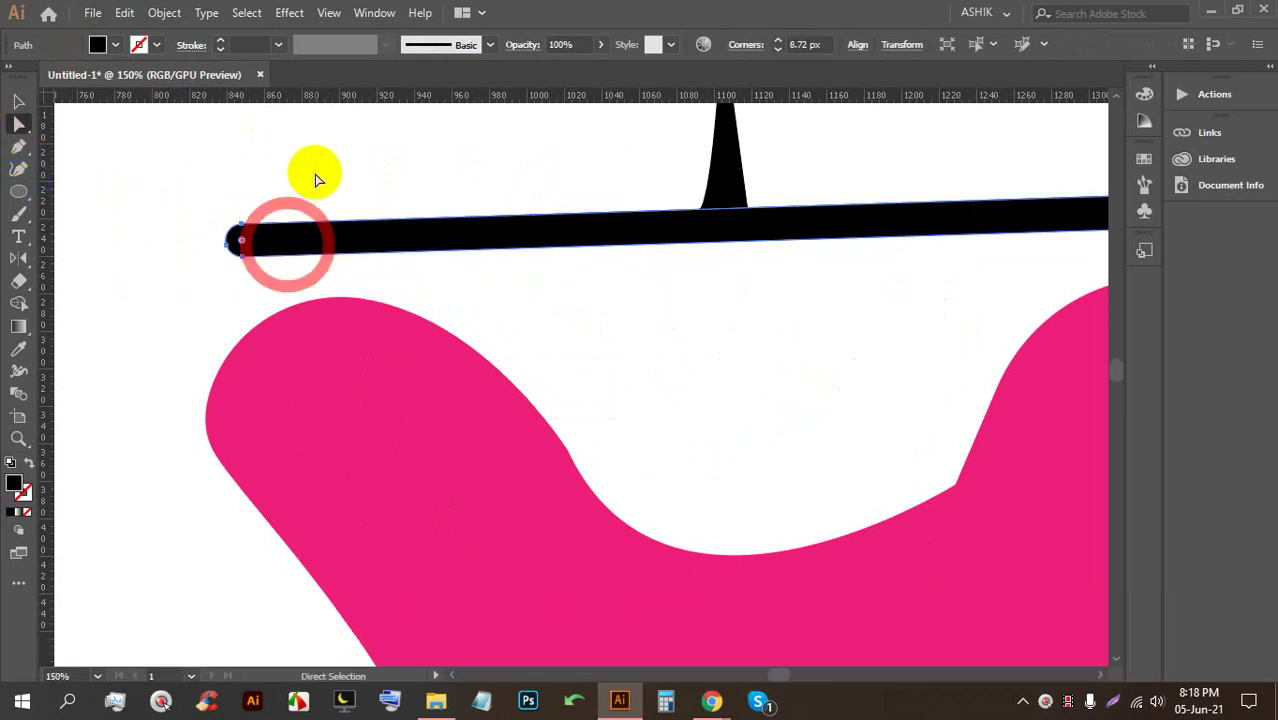
pyautogui.click(316, 178)
pyautogui.scroll(-3, 210, 208)
pyautogui.scroll(-2, 470, 250)
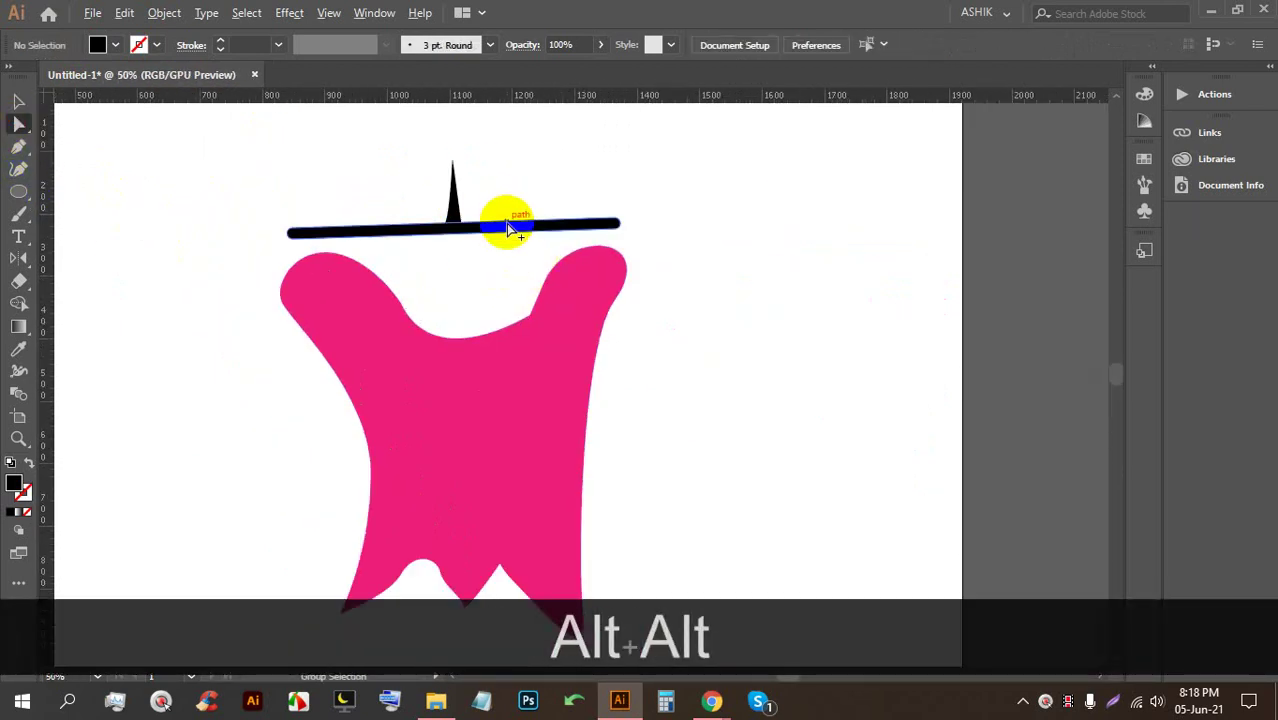
# Delete the pointed black spike above the middle of the hanger bar
pyautogui.scroll(-1, 500, 225)
pyautogui.scroll(2, 430, 200)
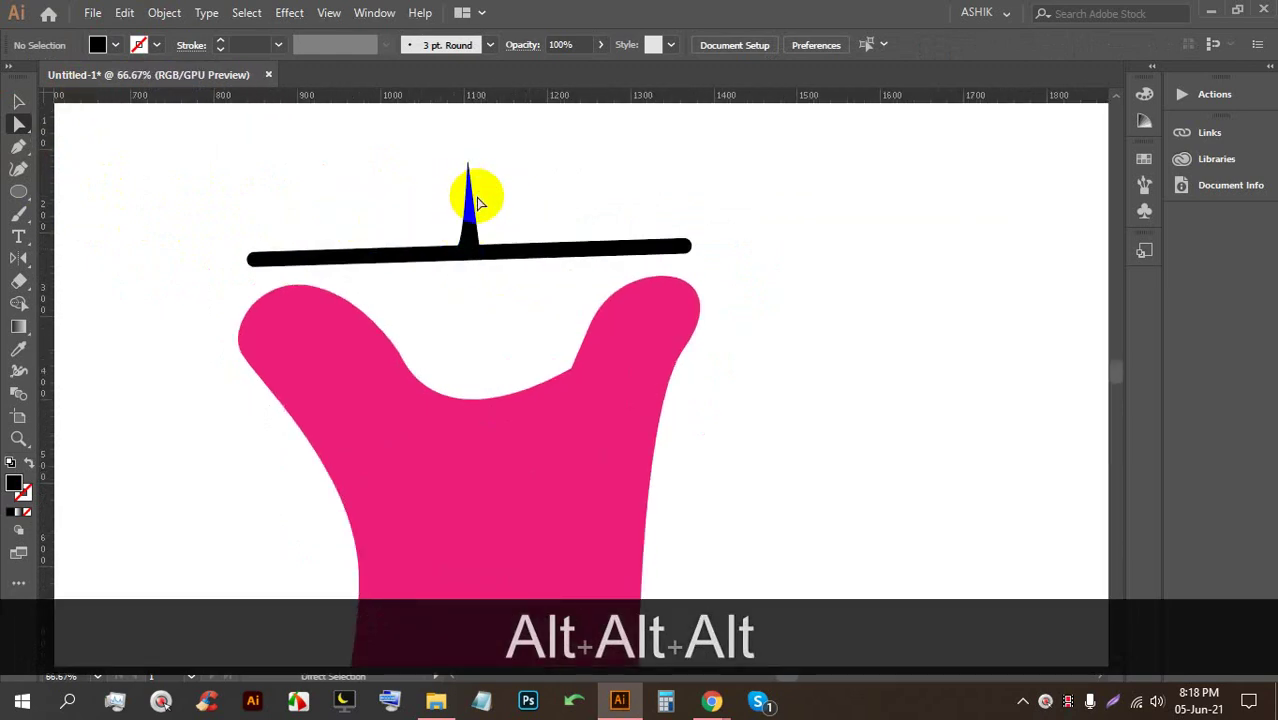
pyautogui.click(477, 203)
pyautogui.scroll(3, 468, 195)
pyautogui.moveTo(471, 177); pyautogui.dragTo(399, 271)
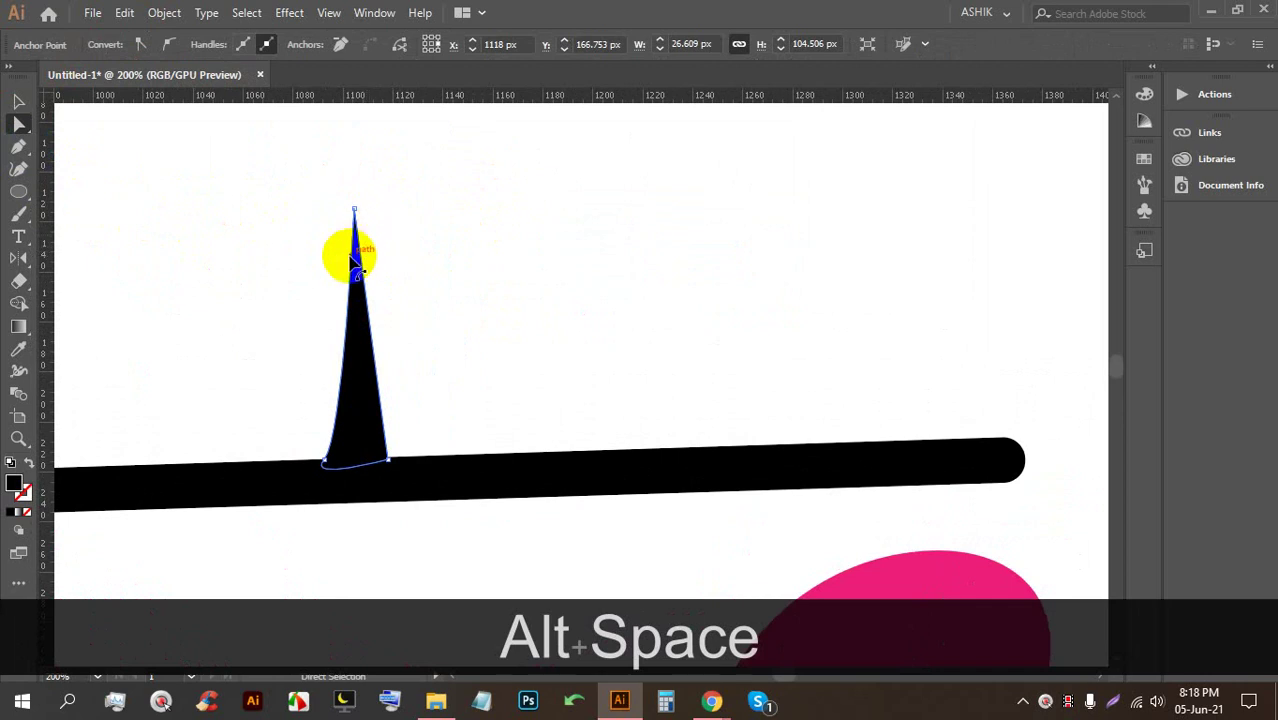
pyautogui.click(362, 265)
pyautogui.press('BackSpace')
pyautogui.press('BackSpace')
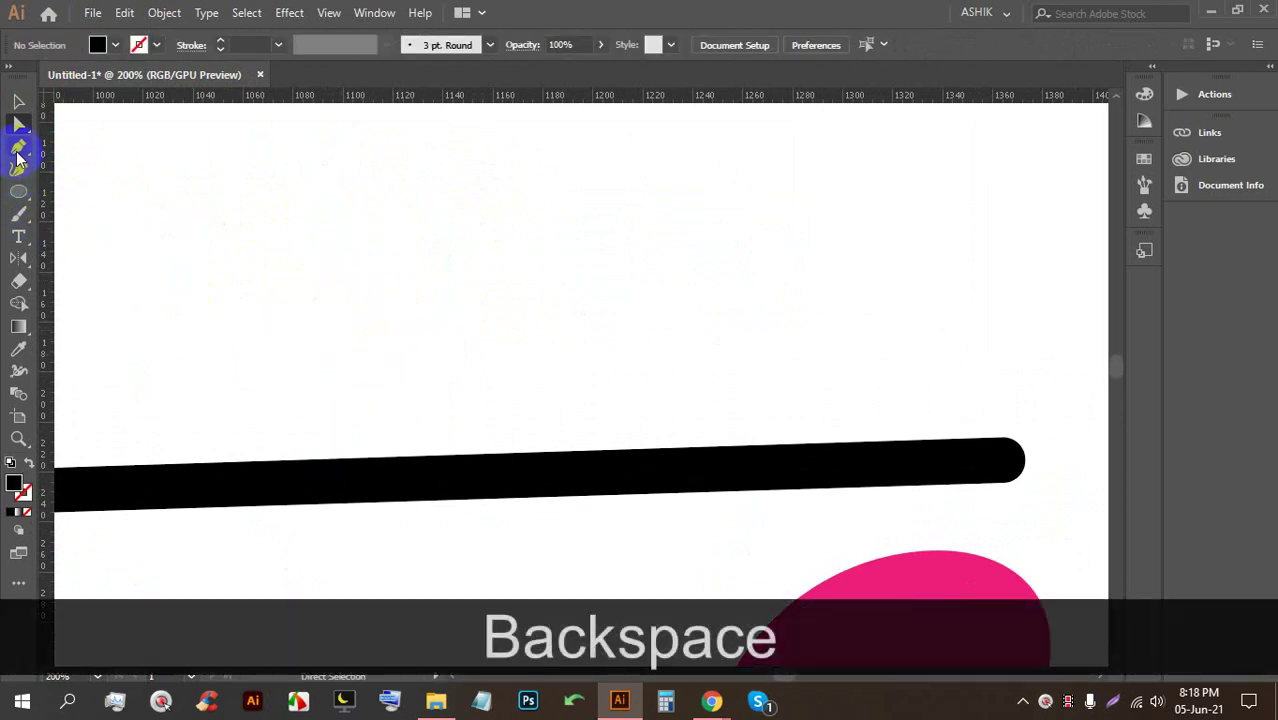
# Draw a closed, curved black hook rising from the middle of the hanger bar with the Pen tool
pyautogui.click(18, 147)
pyautogui.click(389, 458)
pyautogui.moveTo(436, 247); pyautogui.dragTo(542, 265)
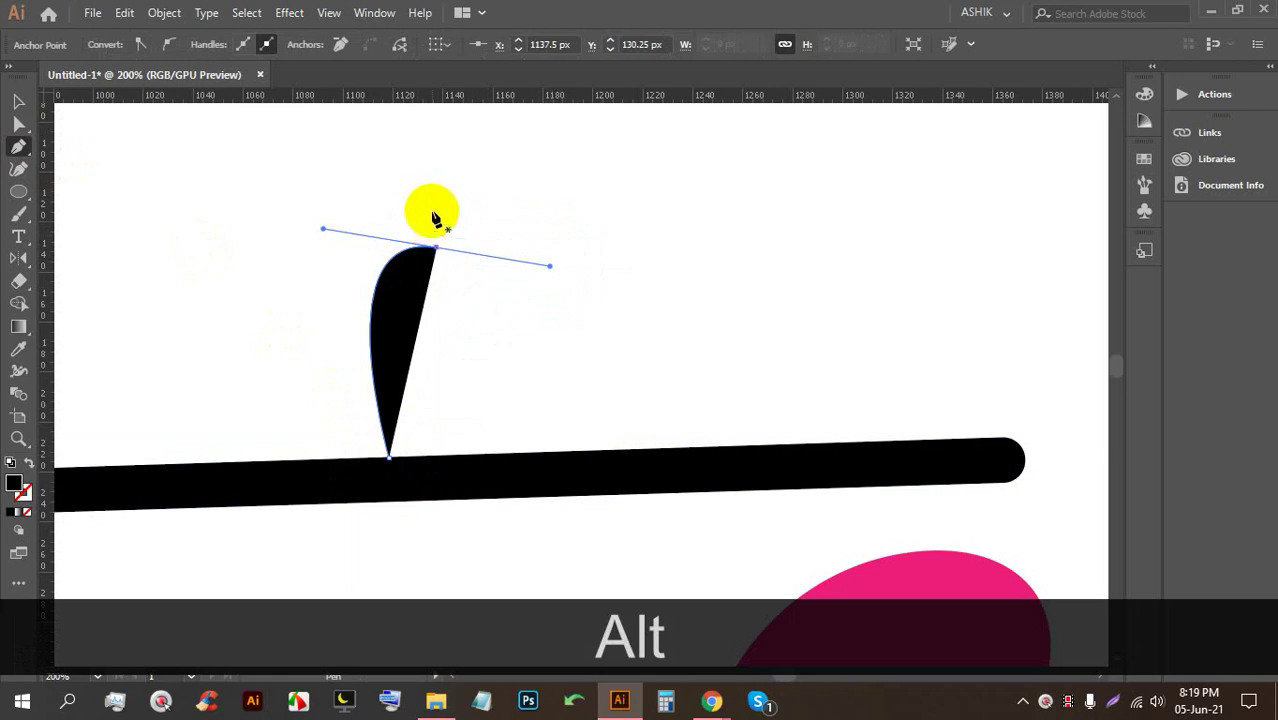
pyautogui.moveTo(425, 216); pyautogui.dragTo(374, 219)
pyautogui.moveTo(330, 323); pyautogui.dragTo(340, 385)
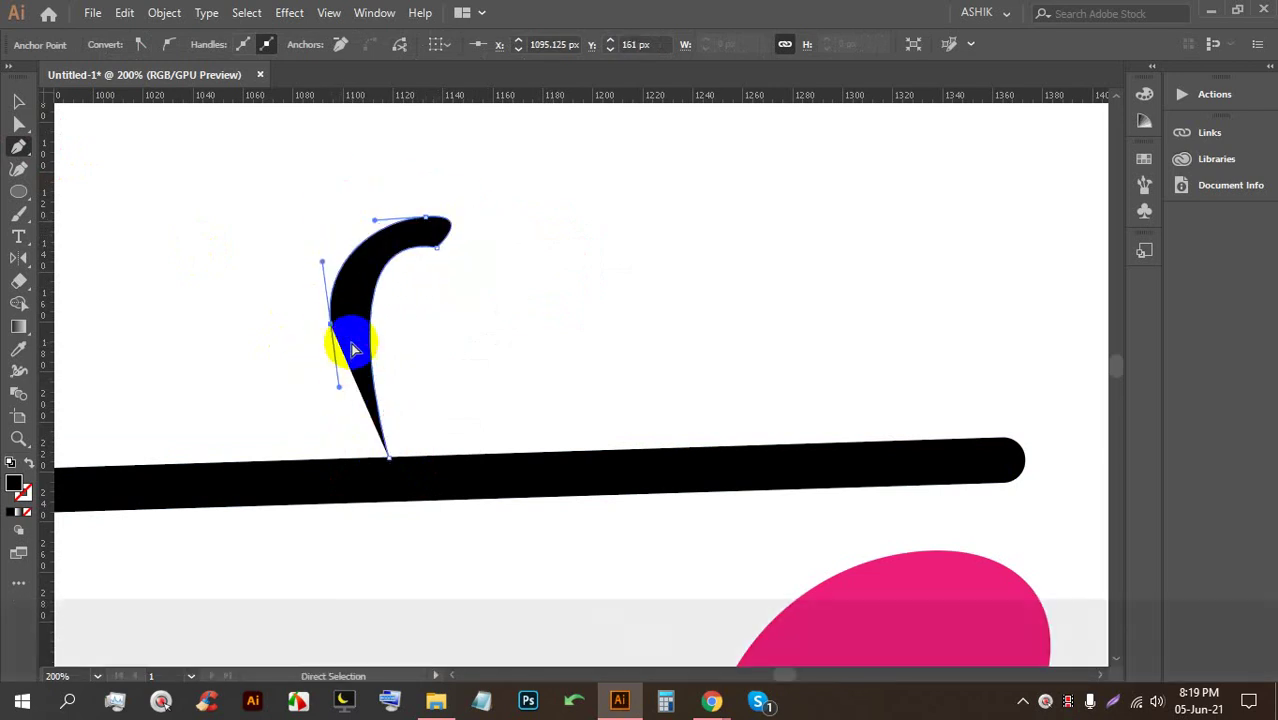
pyautogui.hotkey('ctrl', 'z')
pyautogui.moveTo(345, 328); pyautogui.dragTo(373, 459)
pyautogui.click(372, 466)
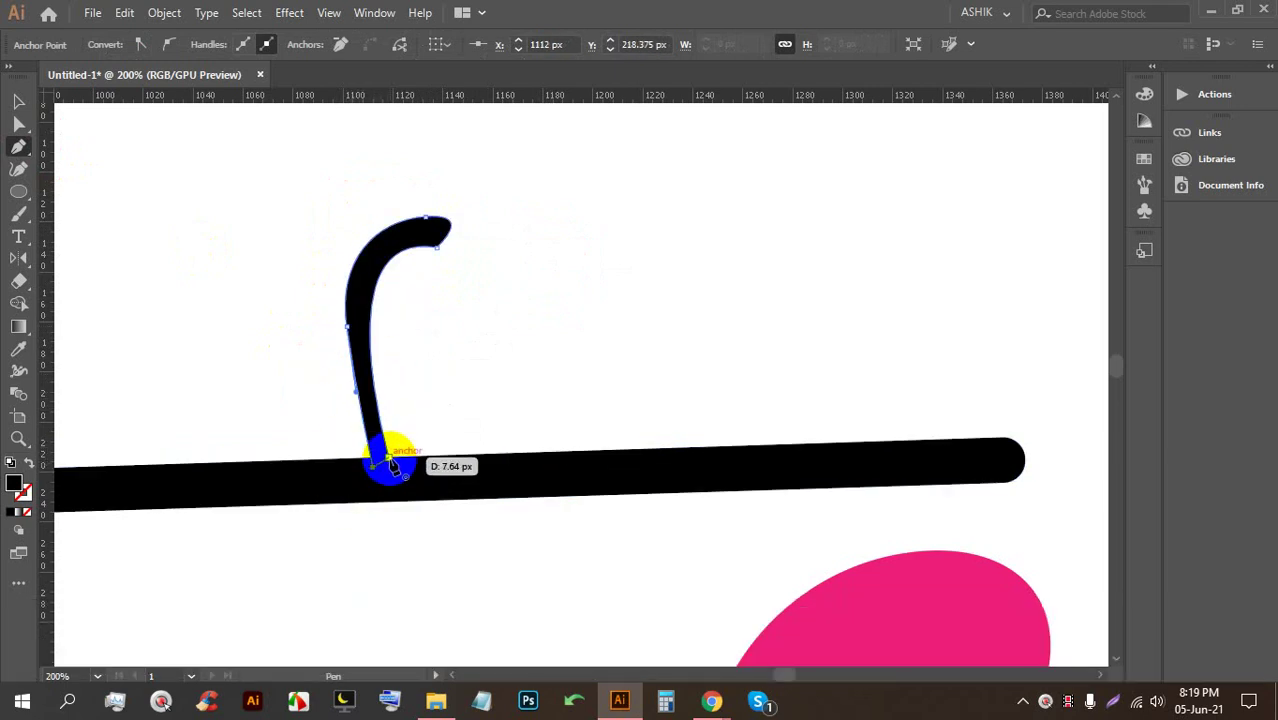
pyautogui.click(18, 101)
pyautogui.click(630, 368)
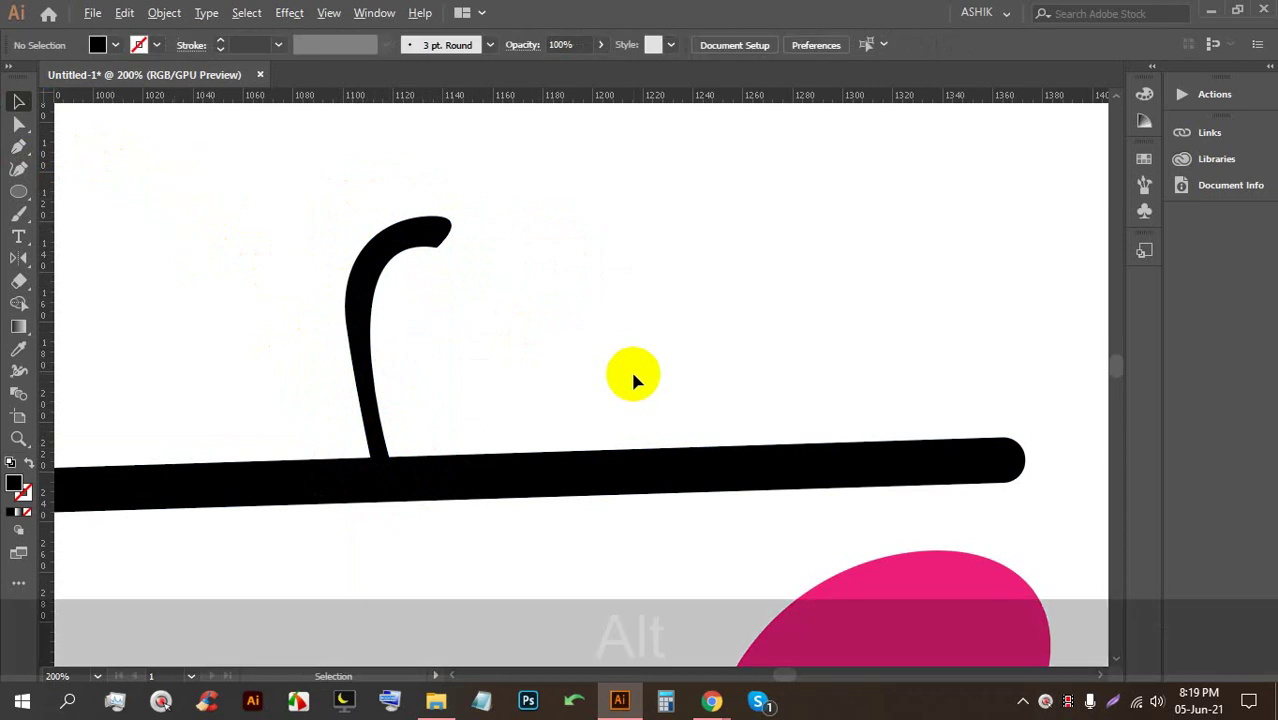
# Apply a horizontal Arch warp effect to the hanger bar with a bend of -17%
pyautogui.keyDown('alt'); pyautogui.scroll(-3, 672, 335); pyautogui.keyUp('alt')
pyautogui.keyDown('alt'); pyautogui.scroll(-2, 675, 338); pyautogui.keyUp('alt')
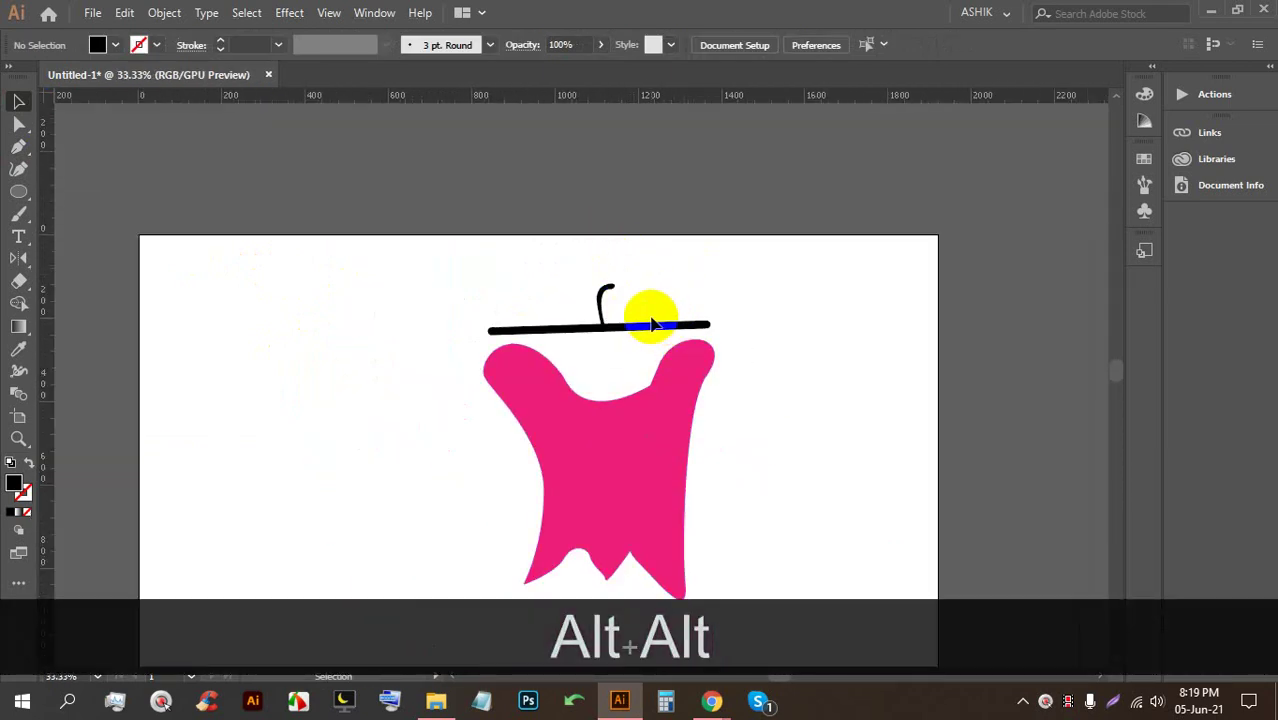
pyautogui.click(648, 328)
pyautogui.click(289, 12)
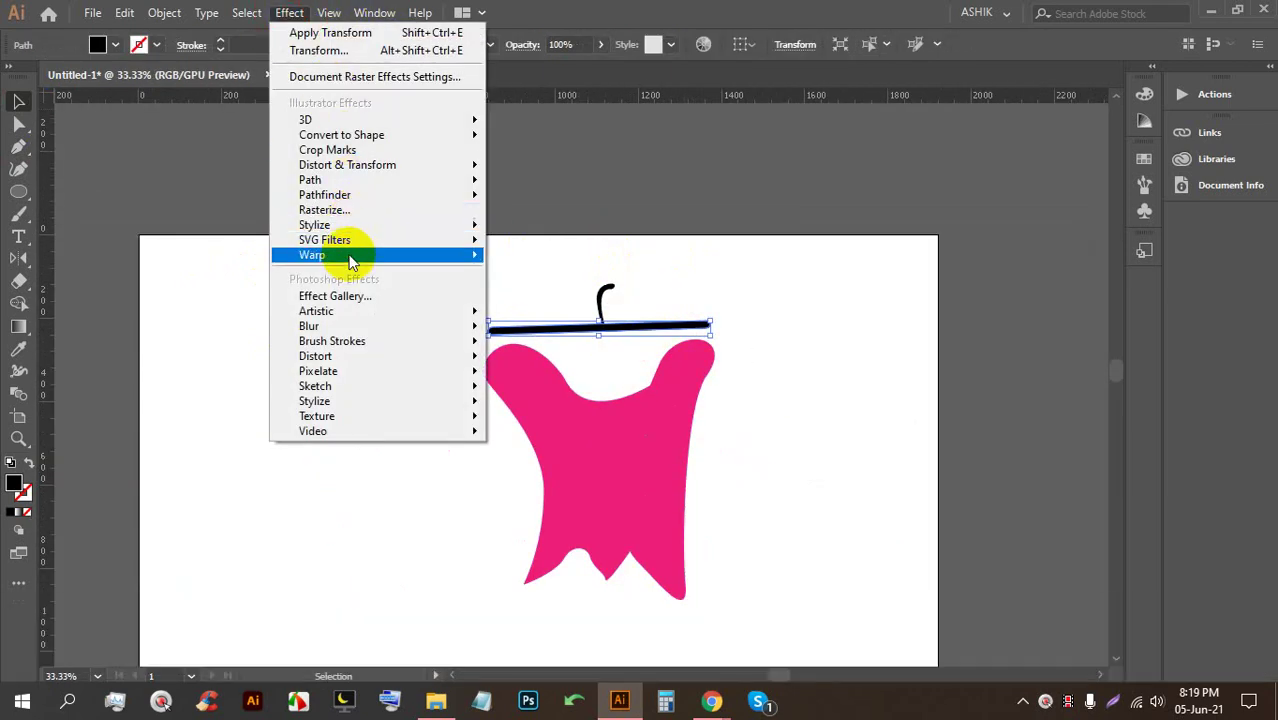
pyautogui.click(395, 255)
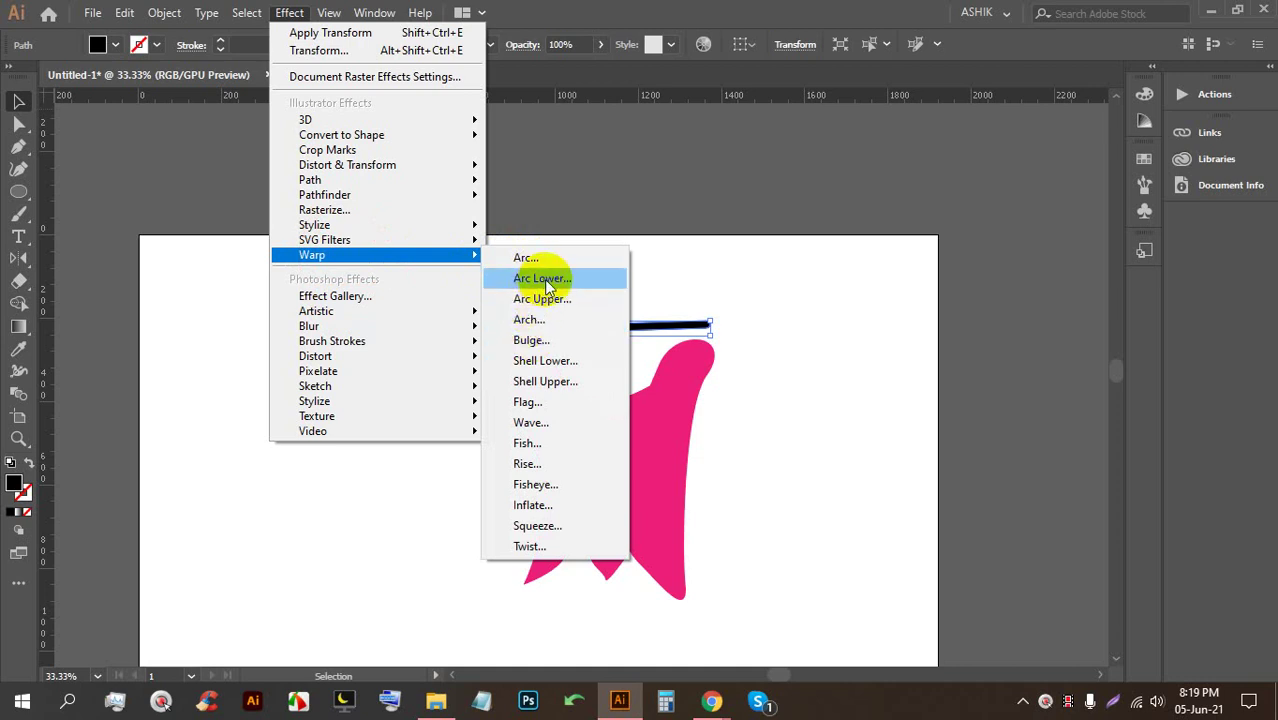
pyautogui.click(544, 279)
pyautogui.moveTo(617, 218); pyautogui.dragTo(894, 171)
pyautogui.click(884, 205)
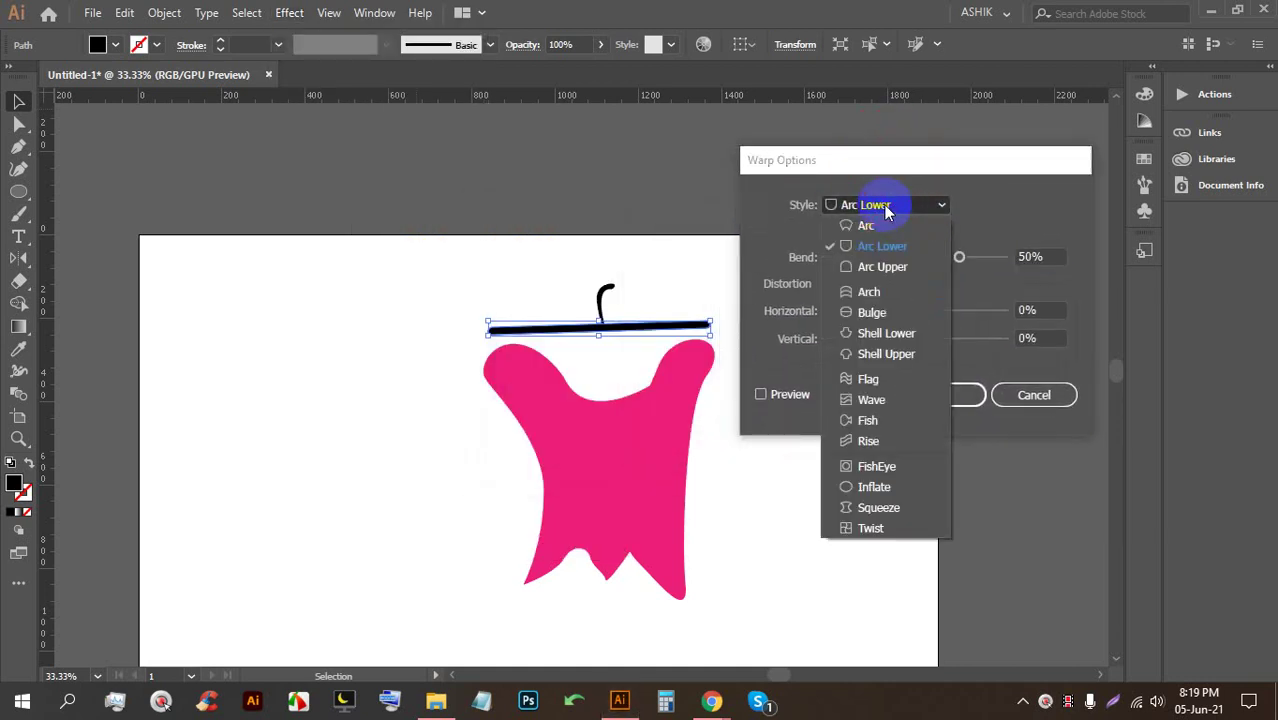
pyautogui.click(868, 290)
pyautogui.click(781, 396)
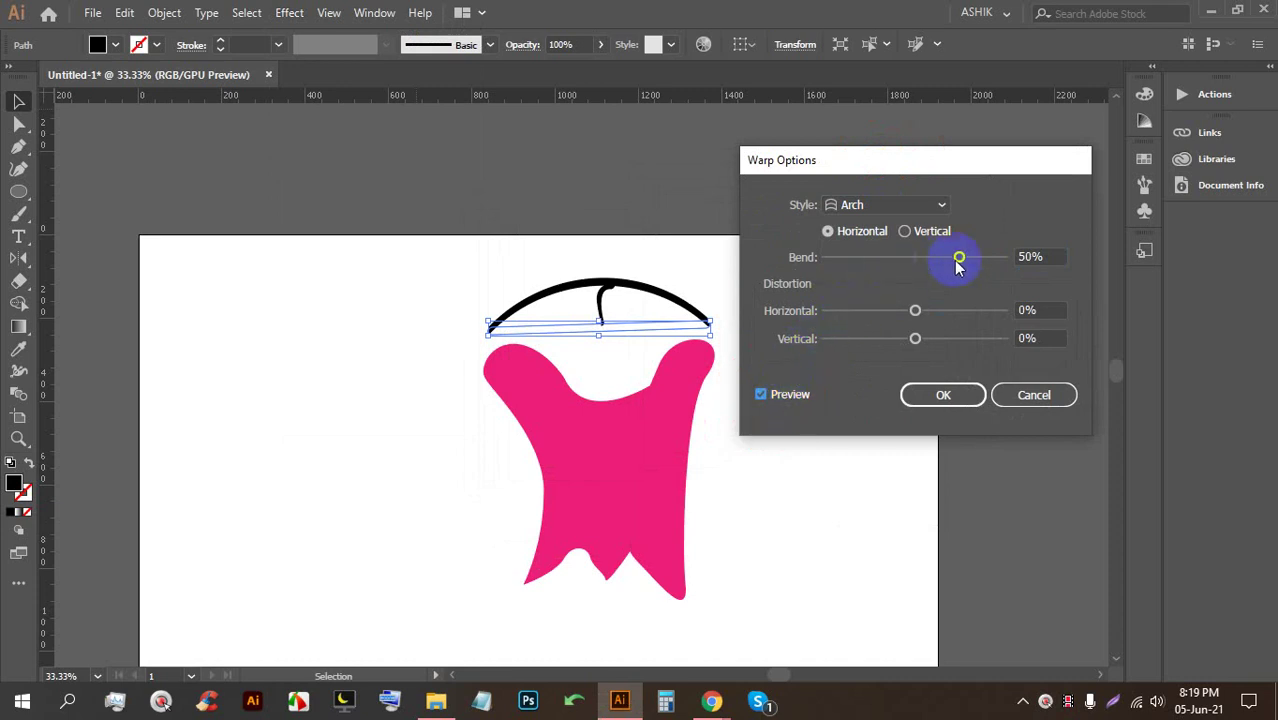
pyautogui.moveTo(953, 259); pyautogui.dragTo(906, 259)
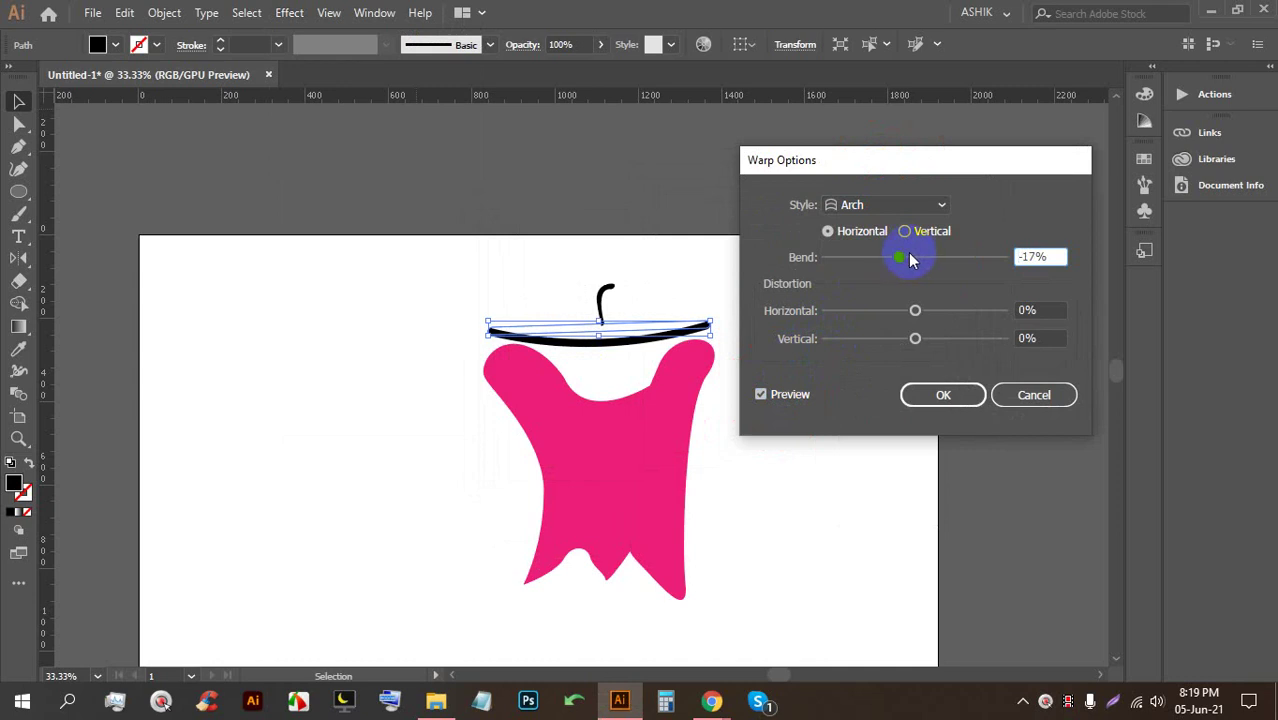
# Set the warp's horizontal distortion to -2% and vertical distortion to 1%, and apply the effect
pyautogui.moveTo(915, 313); pyautogui.dragTo(868, 315)
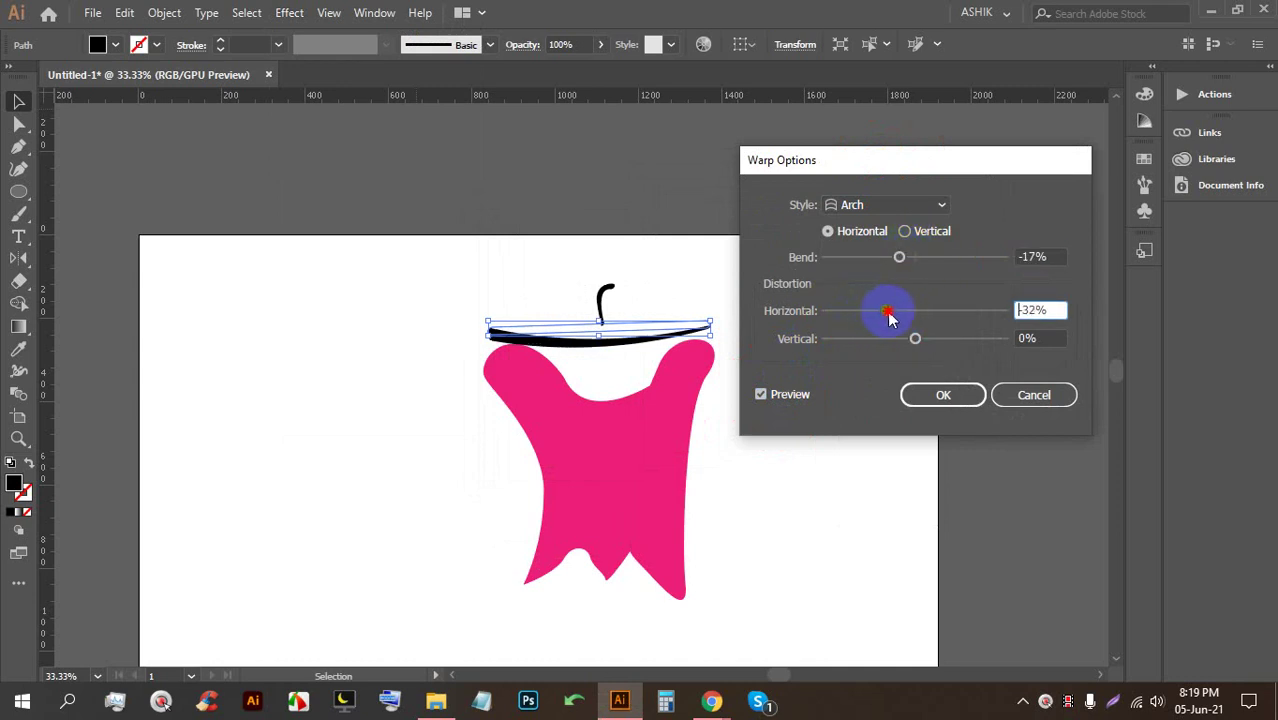
pyautogui.moveTo(911, 313); pyautogui.dragTo(850, 310)
pyautogui.moveTo(911, 343)
pyautogui.mouseDown()
pyautogui.moveTo(860, 343)
pyautogui.moveTo(915, 340)
pyautogui.mouseUp()
pyautogui.click(889, 311)
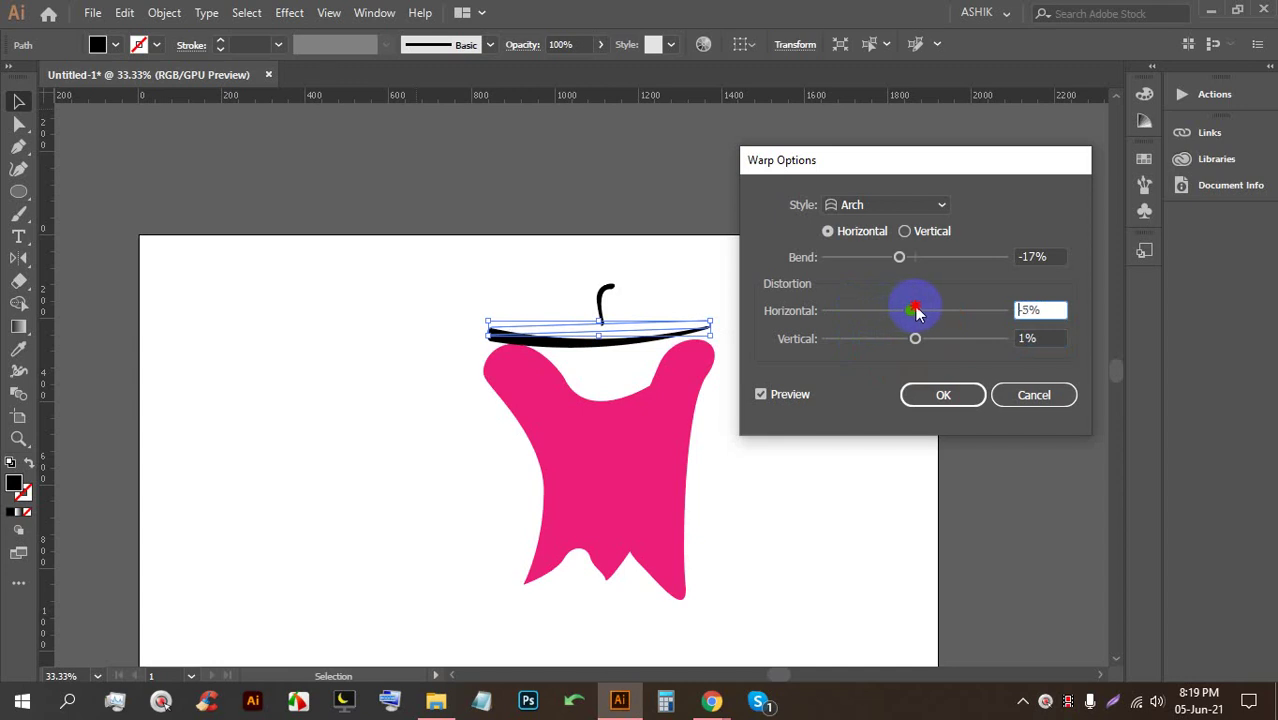
pyautogui.click(941, 392)
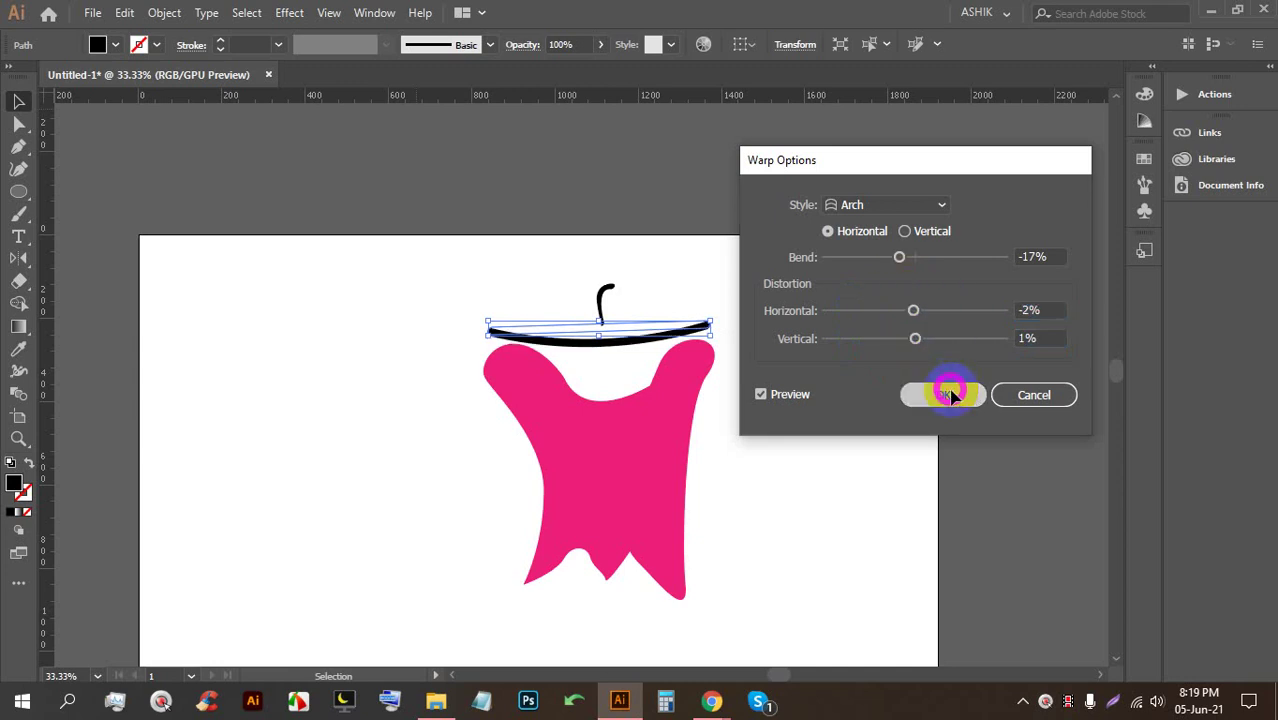
pyautogui.click(856, 365)
# Add a text object scaled up to about 155.66 pt in Aachen BT and replace its placeholder text with "B"
pyautogui.scroll(-3, 621, 296)
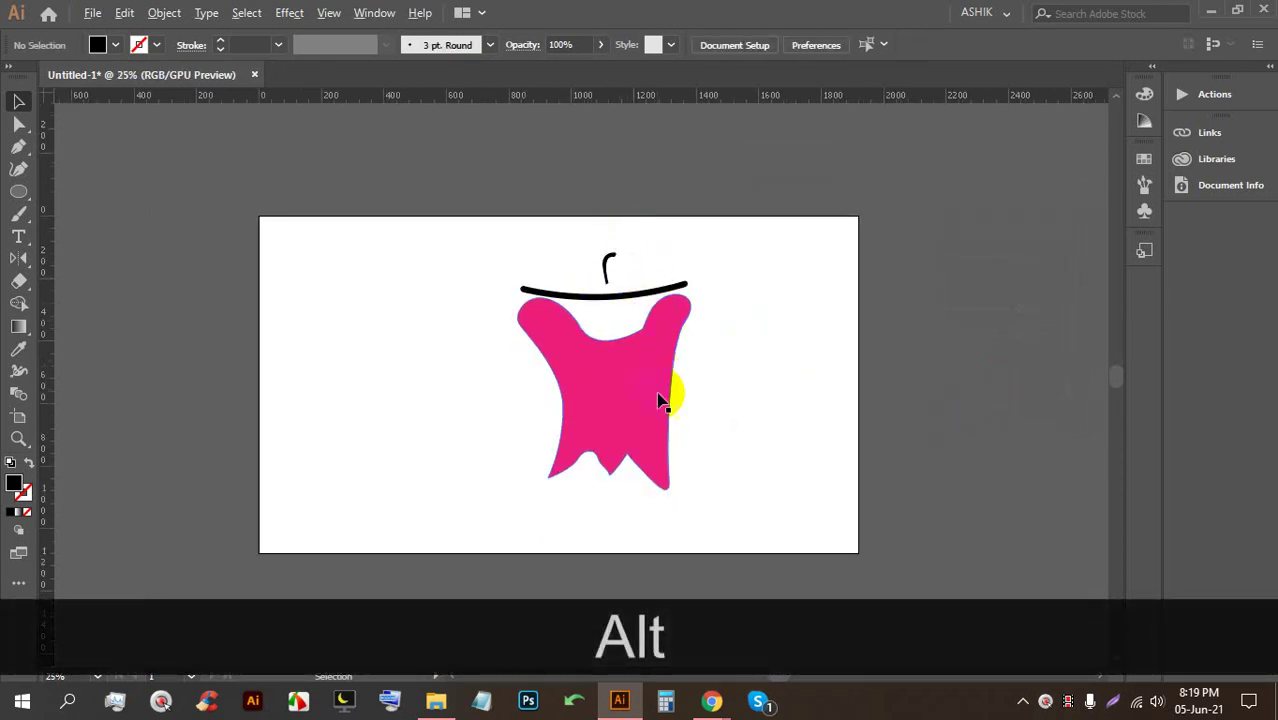
pyautogui.moveTo(679, 447); pyautogui.dragTo(636, 340)
pyautogui.scroll(2, 636, 357)
pyautogui.click(18, 235)
pyautogui.click(185, 250)
pyautogui.click(18, 101)
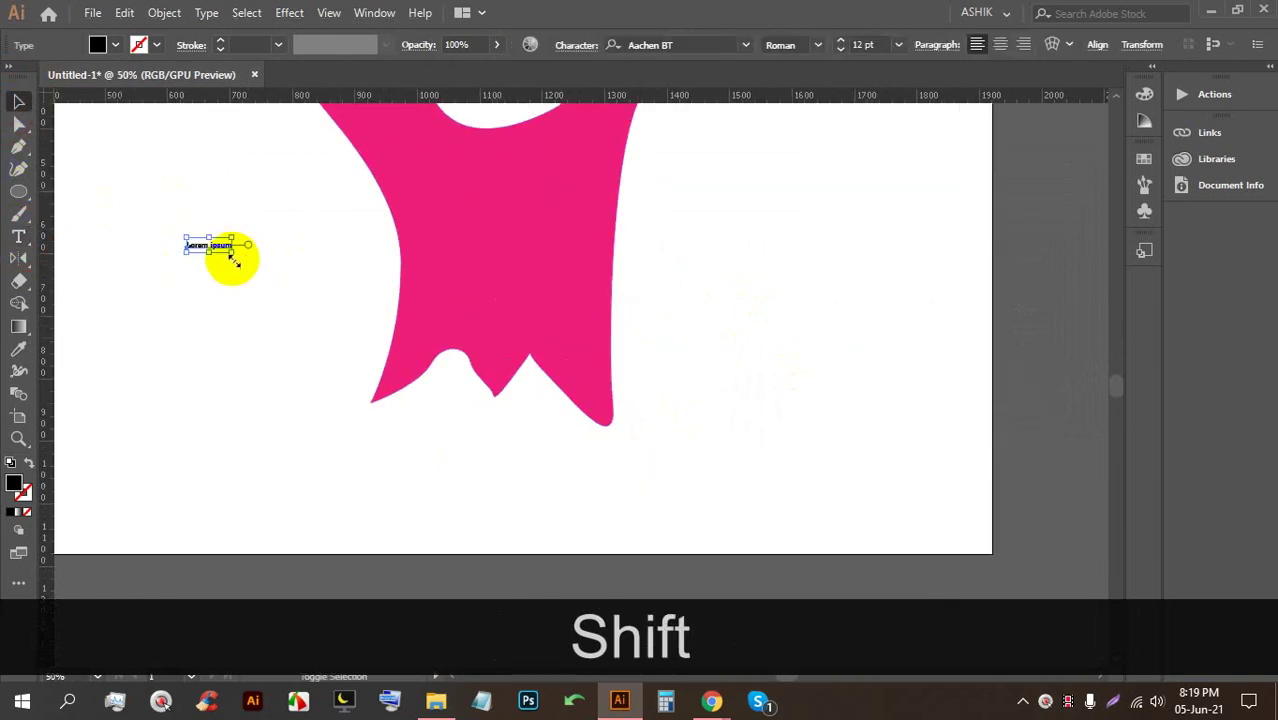
pyautogui.moveTo(231, 253); pyautogui.dragTo(901, 431)
pyautogui.tripleClick(480, 333)
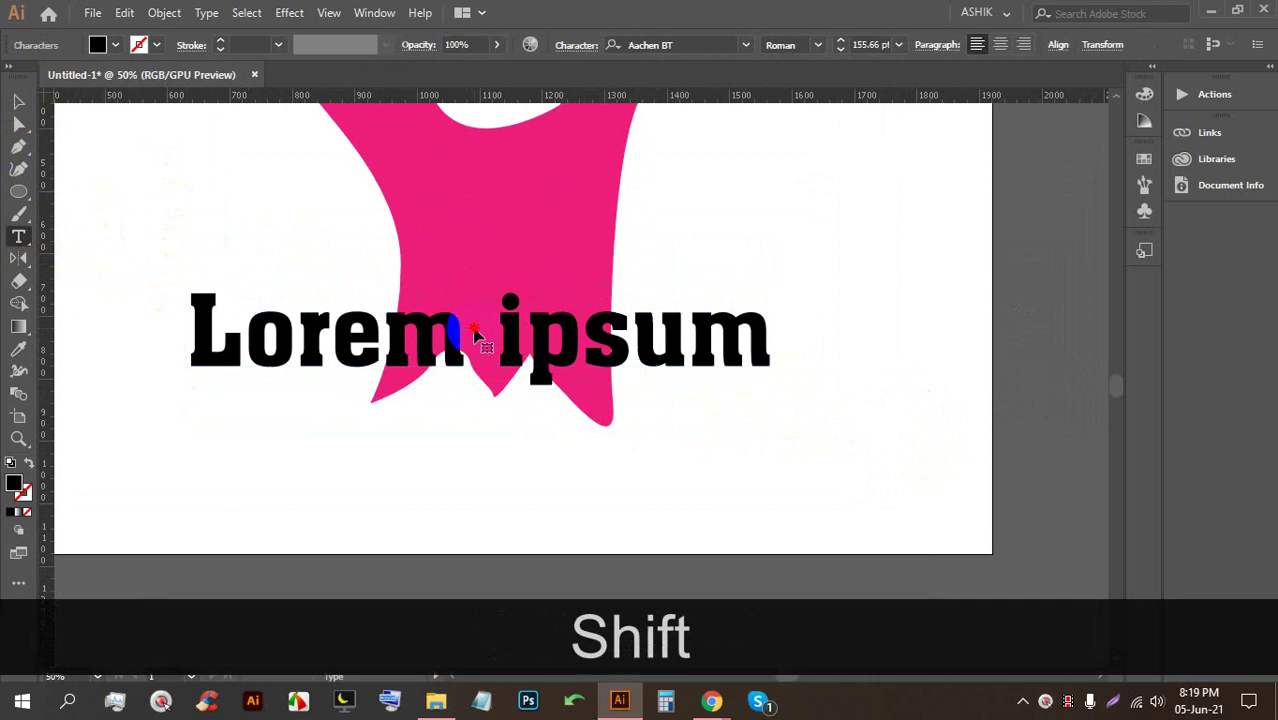
pyautogui.write('B')
# Move the letter B onto the lower part of the dress and place a copy beside it
pyautogui.click(18, 101)
pyautogui.moveTo(240, 320); pyautogui.dragTo(476, 278)
pyautogui.scroll(2, 462, 292)
pyautogui.scroll(1, 481, 276)
# Reflect the left B across the vertical axis
pyautogui.rightClick(474, 276)
pyautogui.click(522, 519)
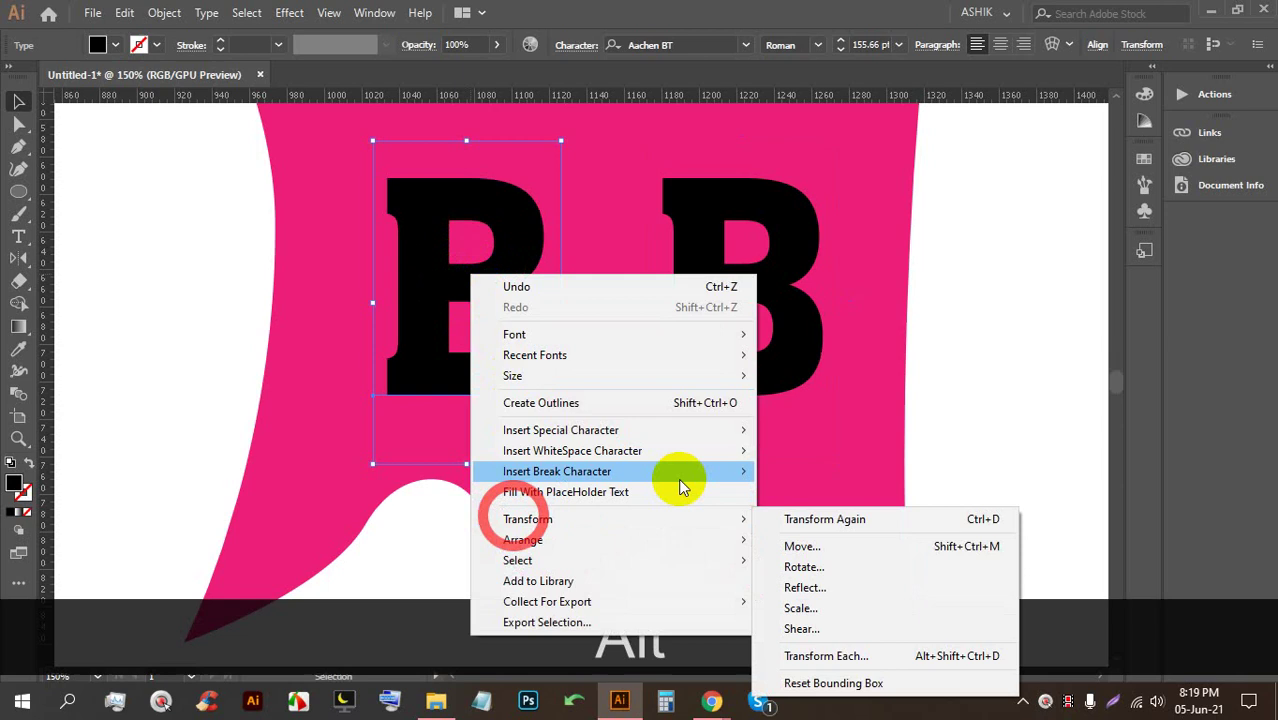
pyautogui.click(805, 587)
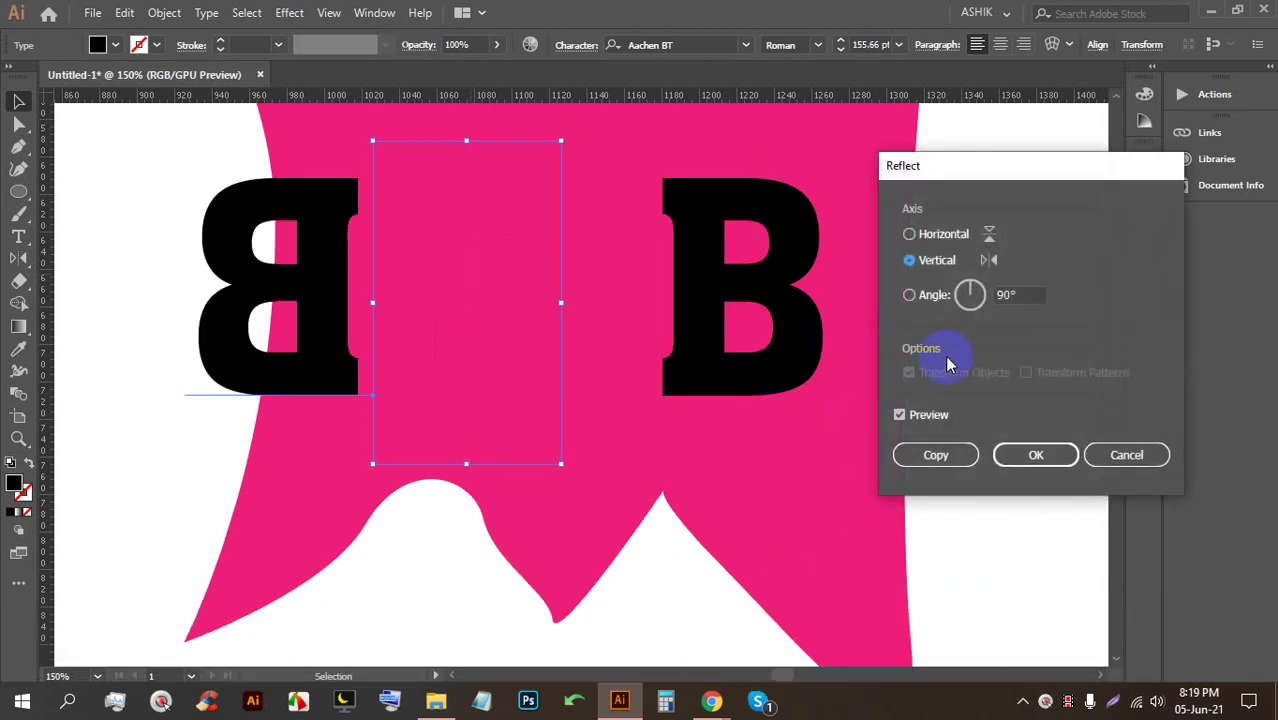
pyautogui.click(1035, 455)
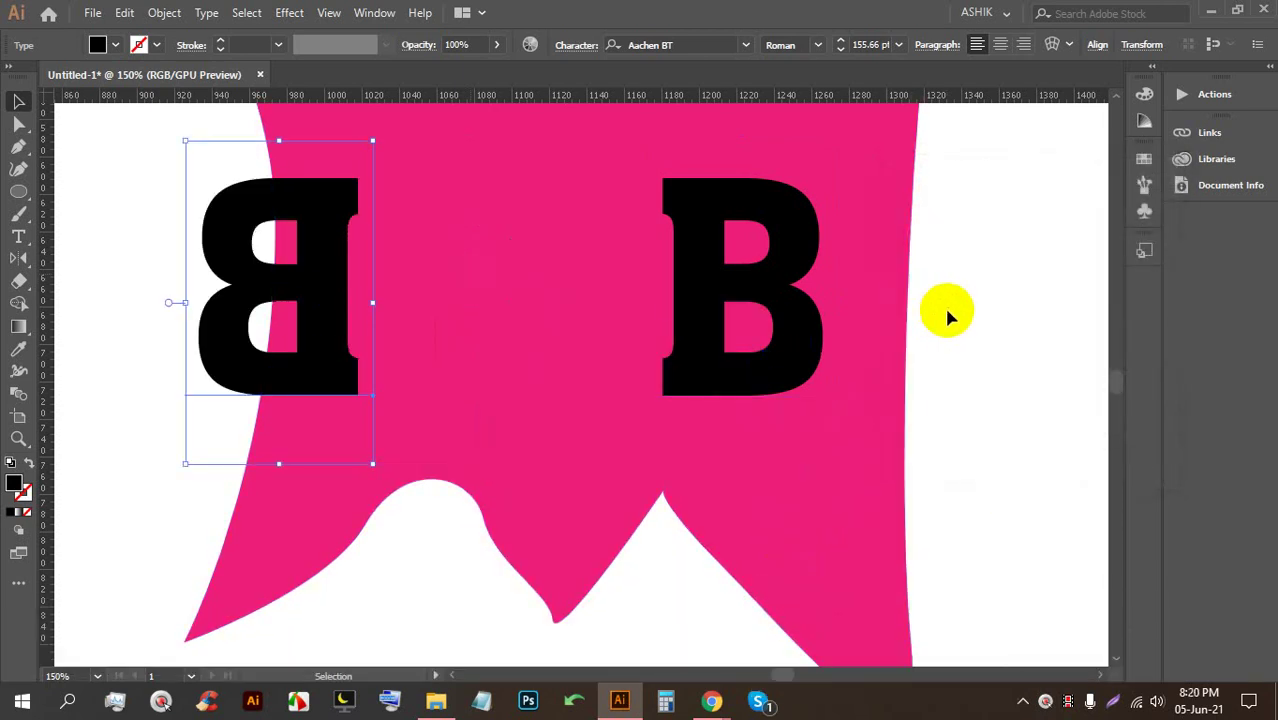
pyautogui.click(948, 316)
# Move the mirrored B and the normal B together so they stand back to back on the dress
pyautogui.moveTo(342, 308); pyautogui.dragTo(500, 310)
pyautogui.moveTo(673, 288); pyautogui.dragTo(606, 288)
pyautogui.moveTo(503, 287); pyautogui.dragTo(563, 287)
# Select both B letters and convert them to outlines
pyautogui.scroll(-3, 525, 277)
pyautogui.click(762, 288)
pyautogui.click(588, 285)
pyautogui.keyDown('shift'); pyautogui.click(520, 275); pyautogui.keyUp('shift')
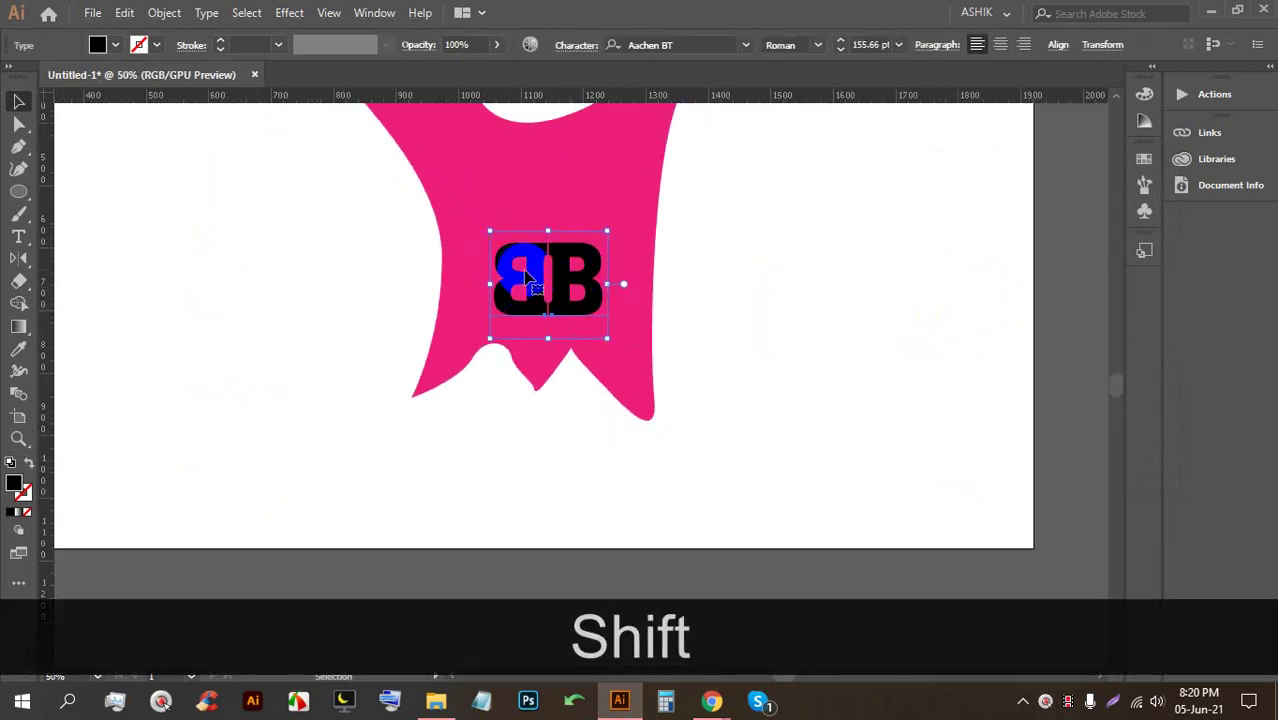
pyautogui.rightClick(527, 277)
pyautogui.click(571, 397)
# Select the dress with both B outlines and cut the two letters out of it with the Shape Builder tool
pyautogui.moveTo(766, 367); pyautogui.dragTo(379, 257)
pyautogui.keyDown('alt'); pyautogui.scroll(2, 564, 267); pyautogui.keyUp('alt')
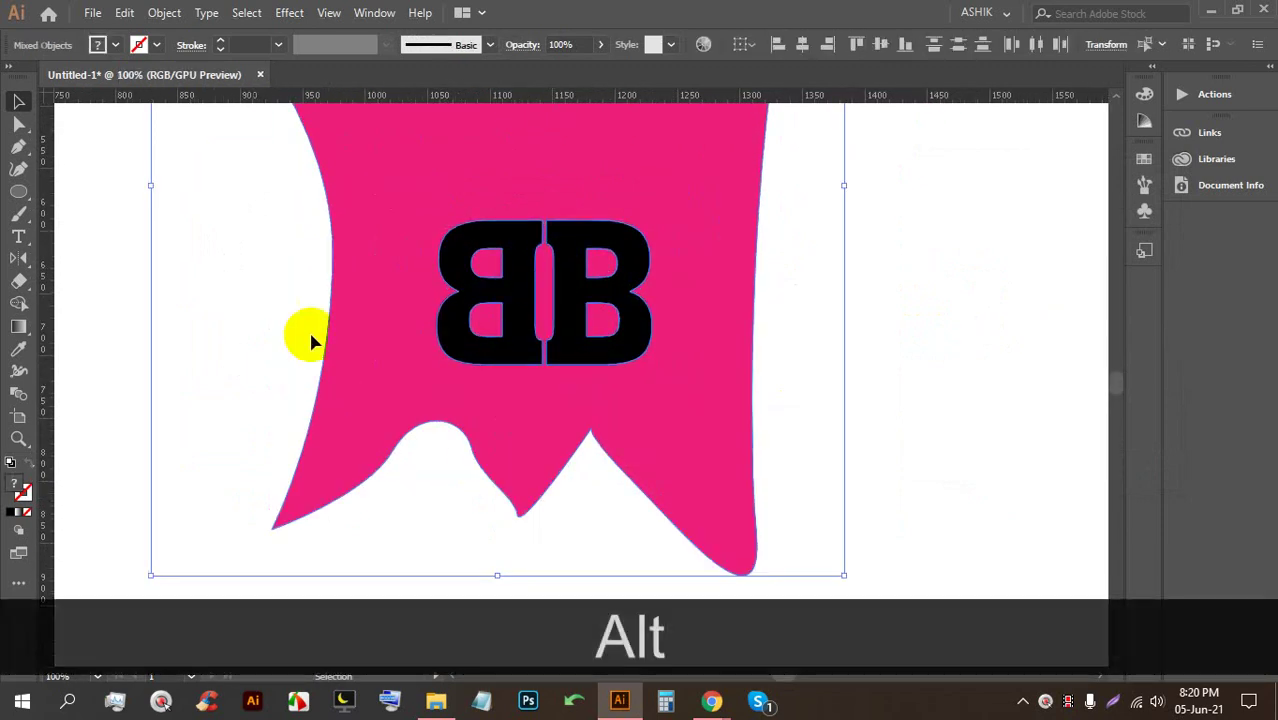
pyautogui.click(25, 303)
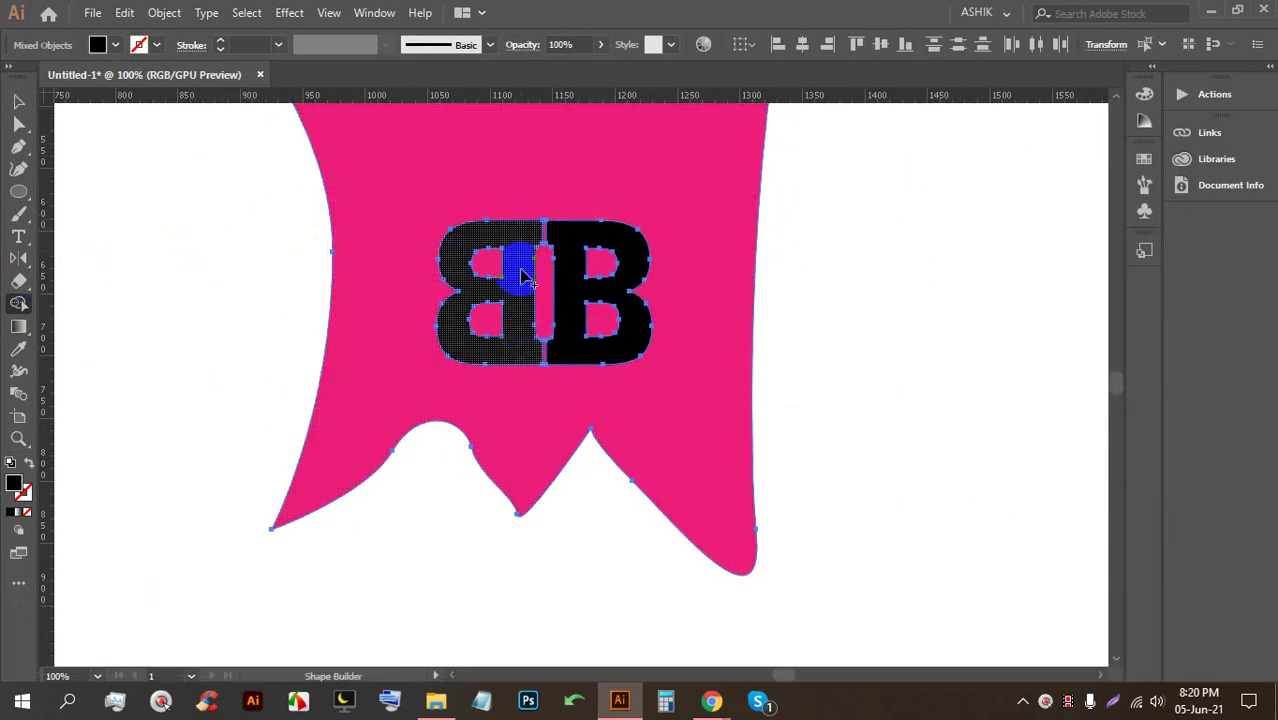
pyautogui.keyDown('alt'); pyautogui.click(566, 248); pyautogui.keyUp('alt')
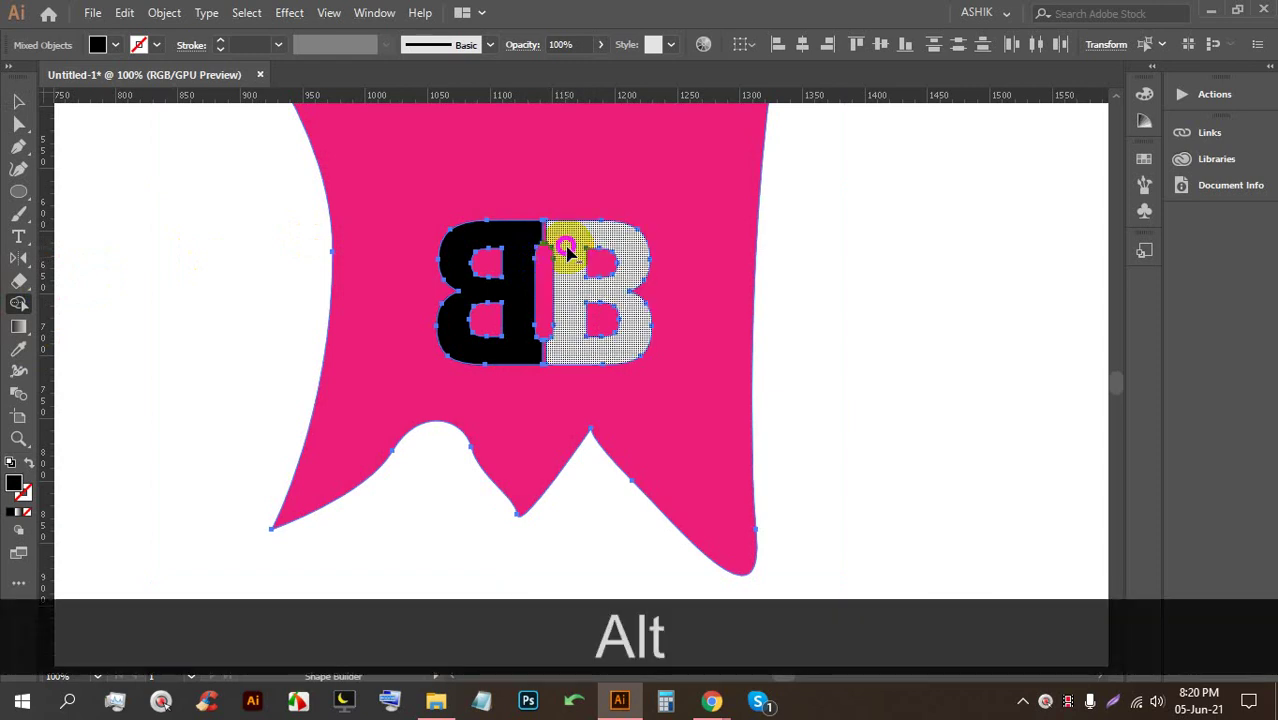
pyautogui.keyDown('alt'); pyautogui.click(513, 245); pyautogui.keyUp('alt')
pyautogui.click(18, 101)
pyautogui.click(143, 205)
pyautogui.scroll(-4, 756, 314)
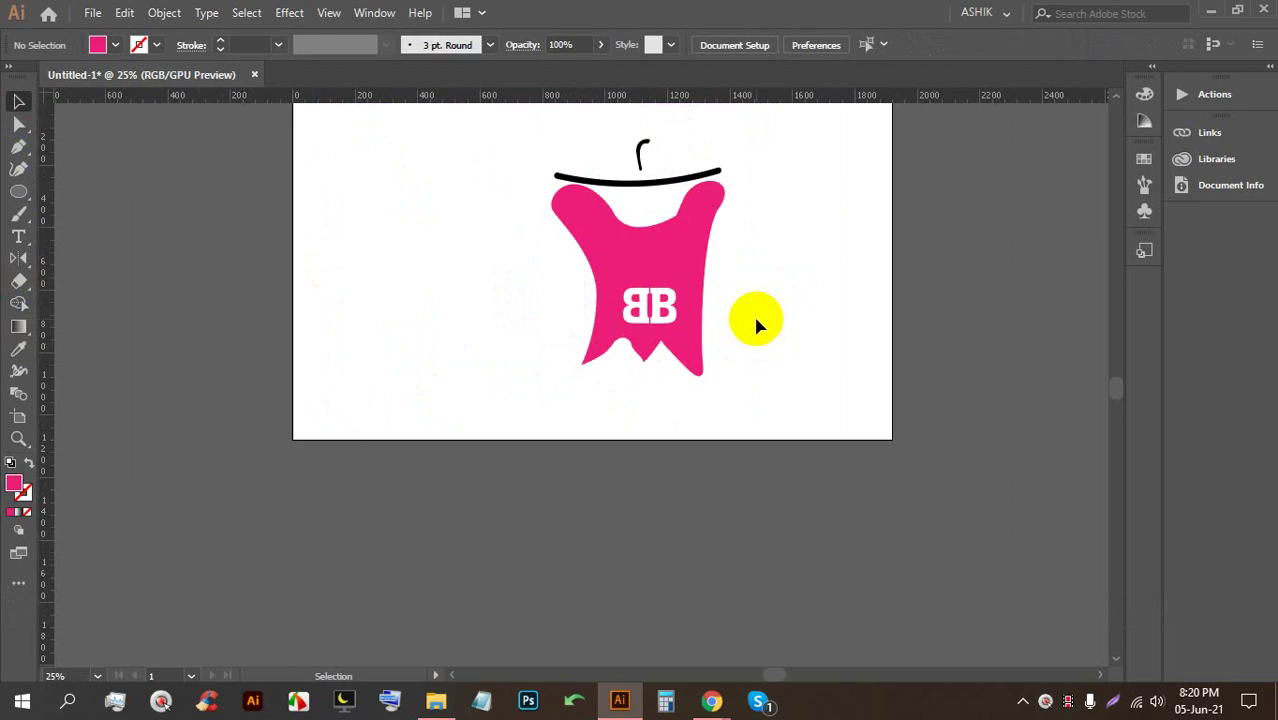
# Look over the finished dress and hanger, and switch the artwork to outline view
pyautogui.scroll(-2, 662, 251)
pyautogui.scroll(4, 658, 225)
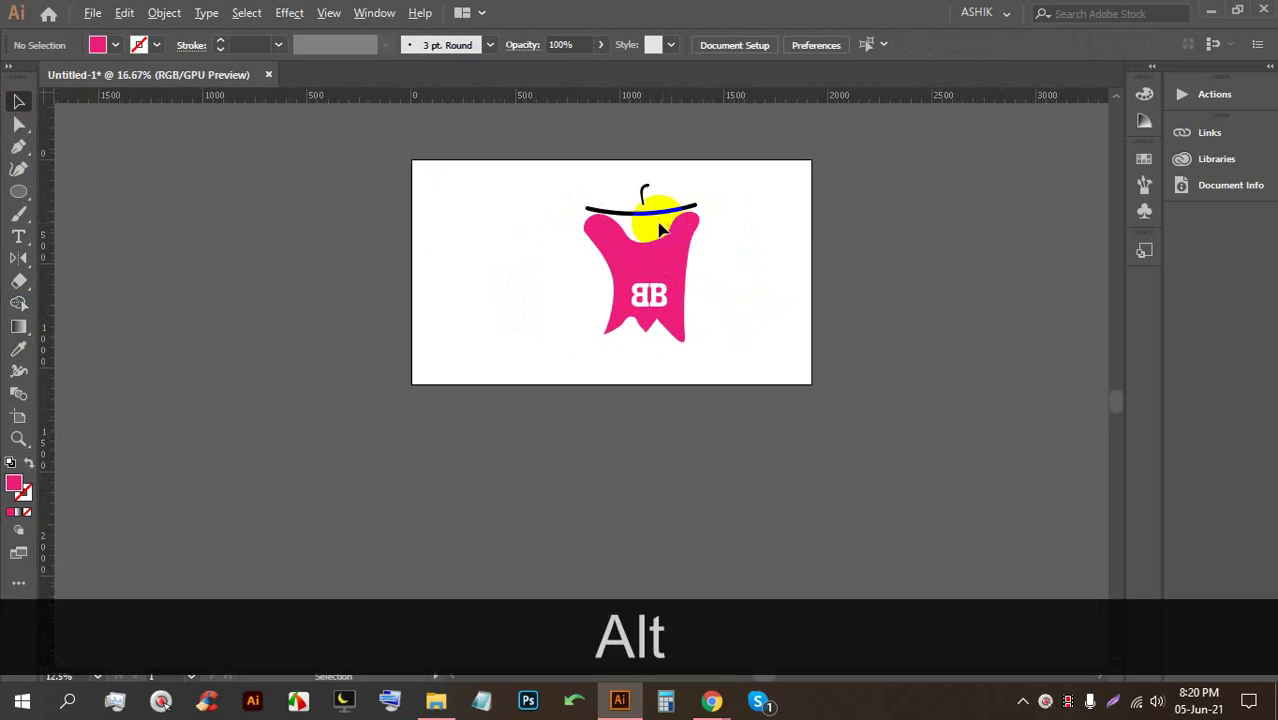
pyautogui.scroll(1, 656, 247)
pyautogui.scroll(-2, 656, 248)
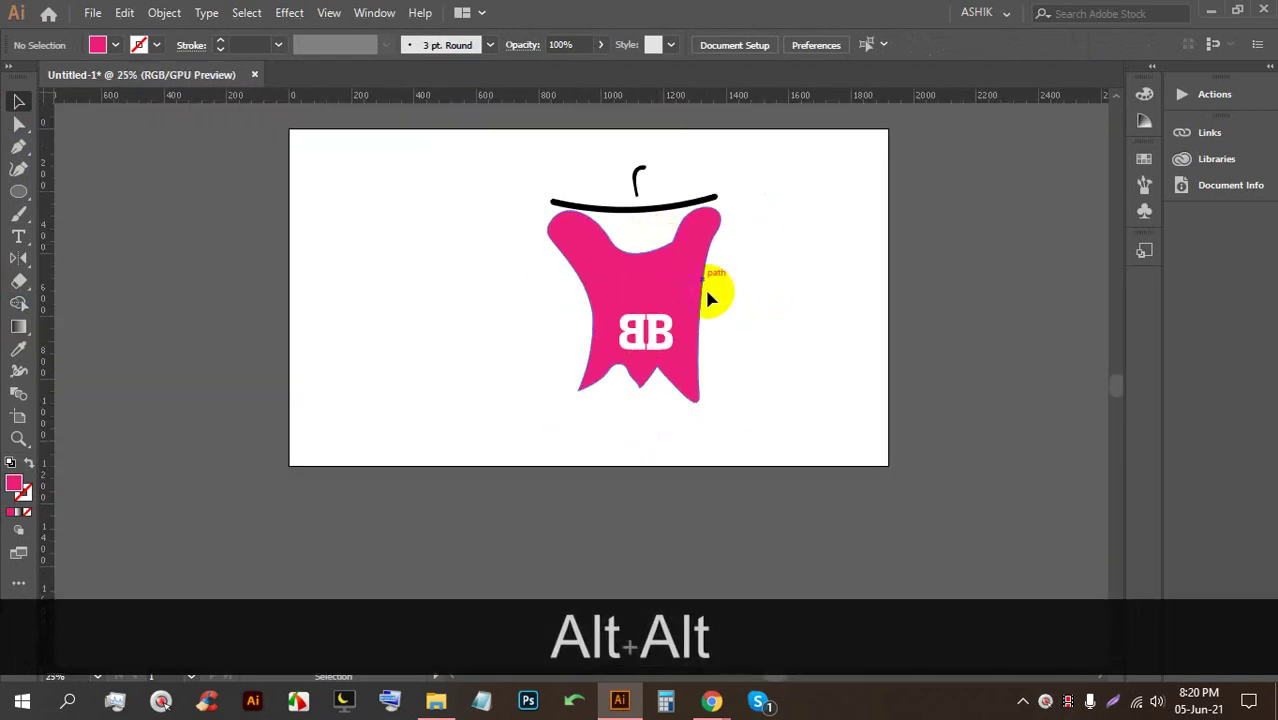
pyautogui.moveTo(778, 376); pyautogui.dragTo(545, 157)
pyautogui.click(812, 314)
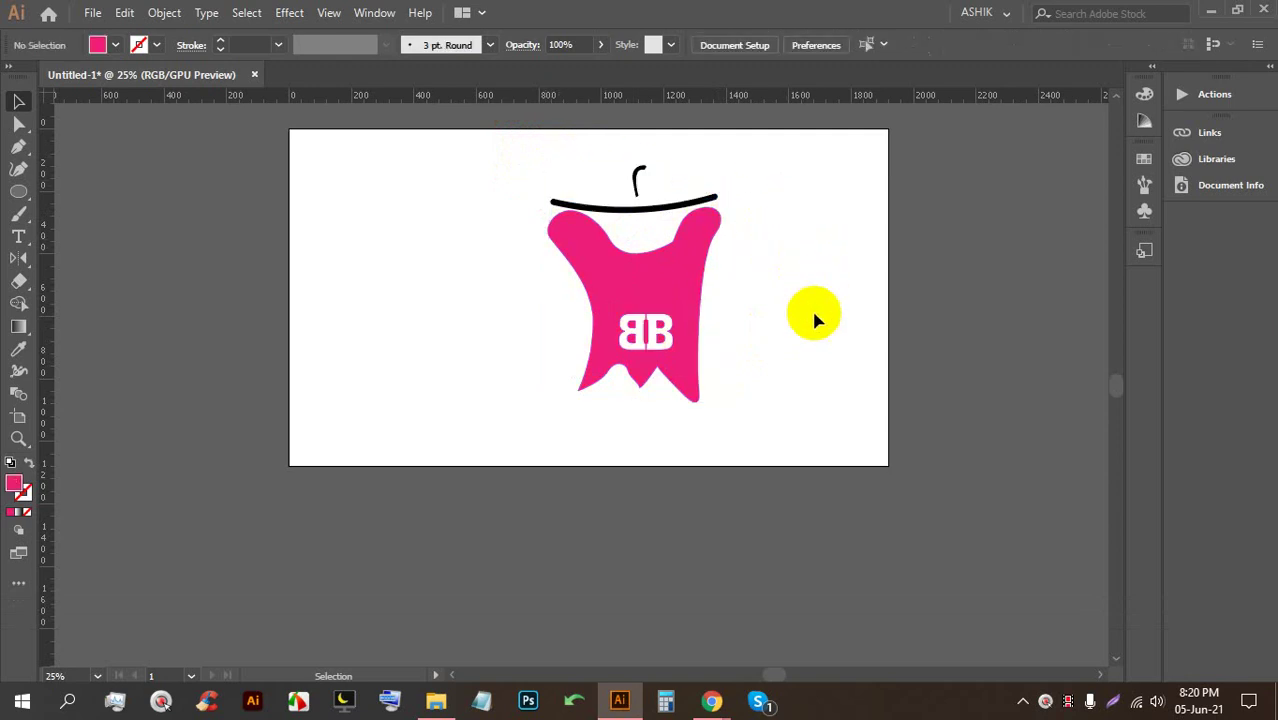
pyautogui.click(653, 194)
pyautogui.click(816, 262)
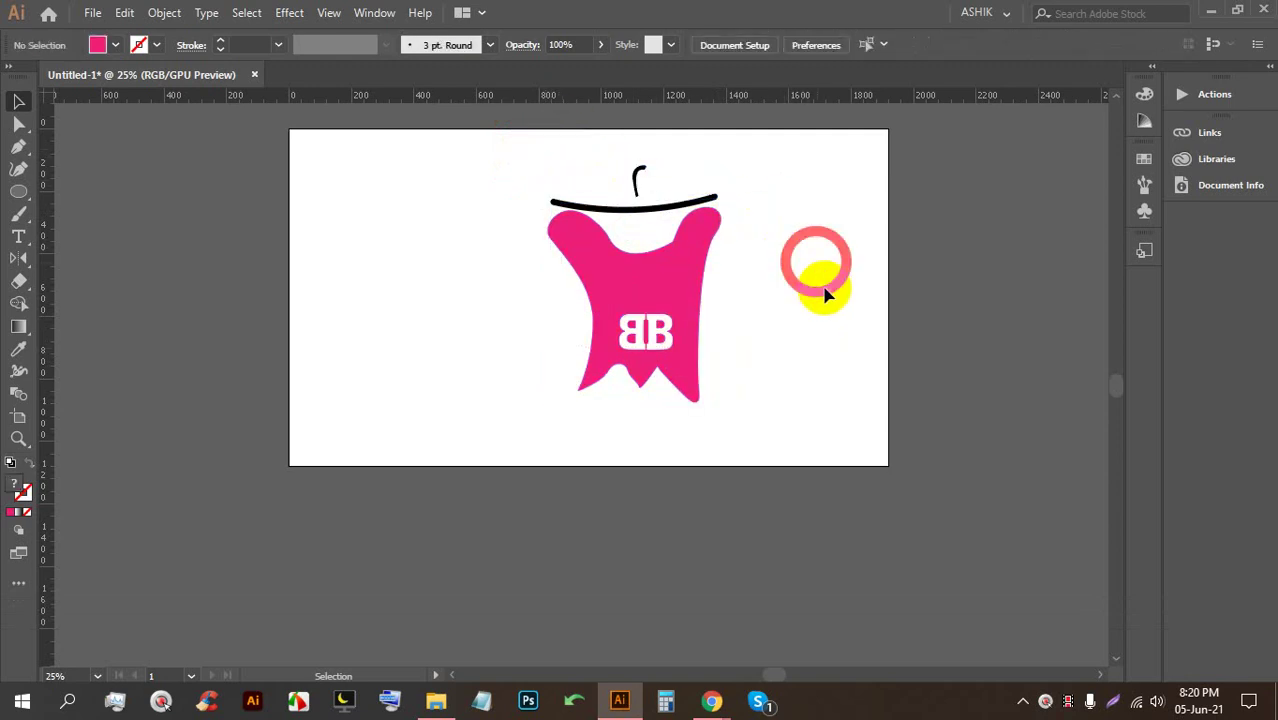
pyautogui.hotkey('ctrl', 'y')
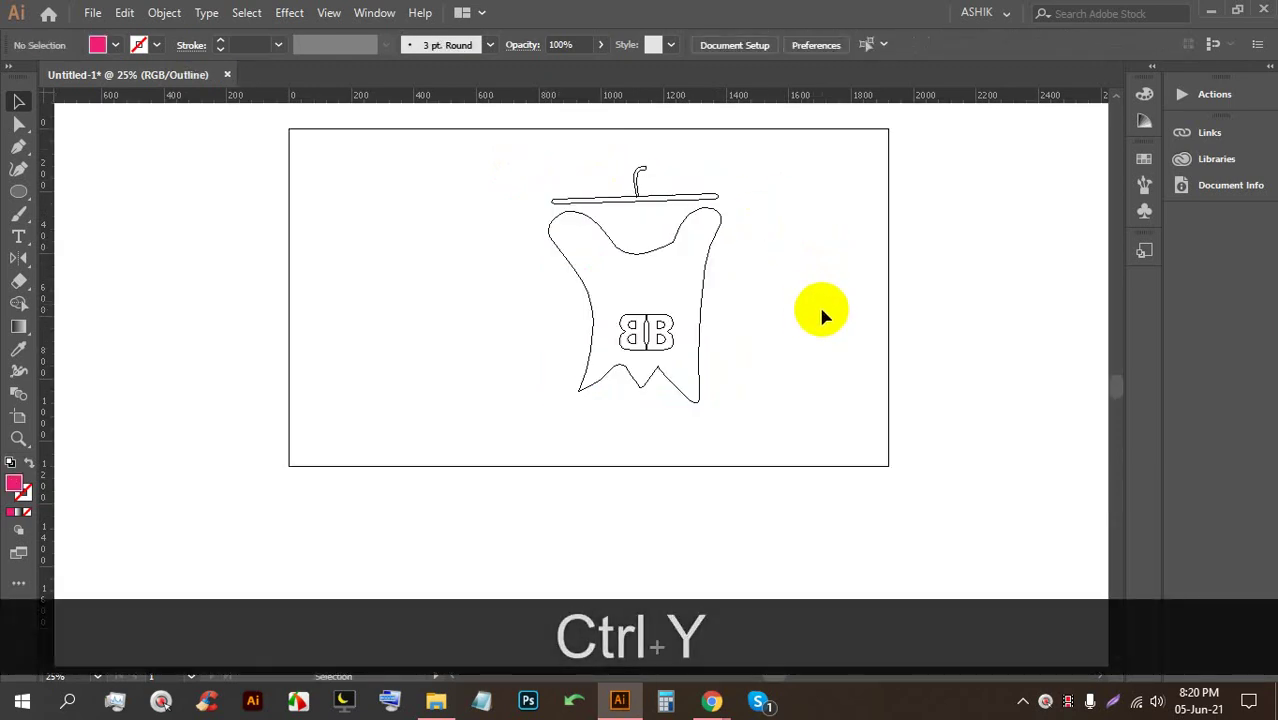
# Examine the outline paths of the dress, the BB cut-out and the joint between hanger hook and bar
pyautogui.scroll(-2, 650, 326)
pyautogui.click(852, 336)
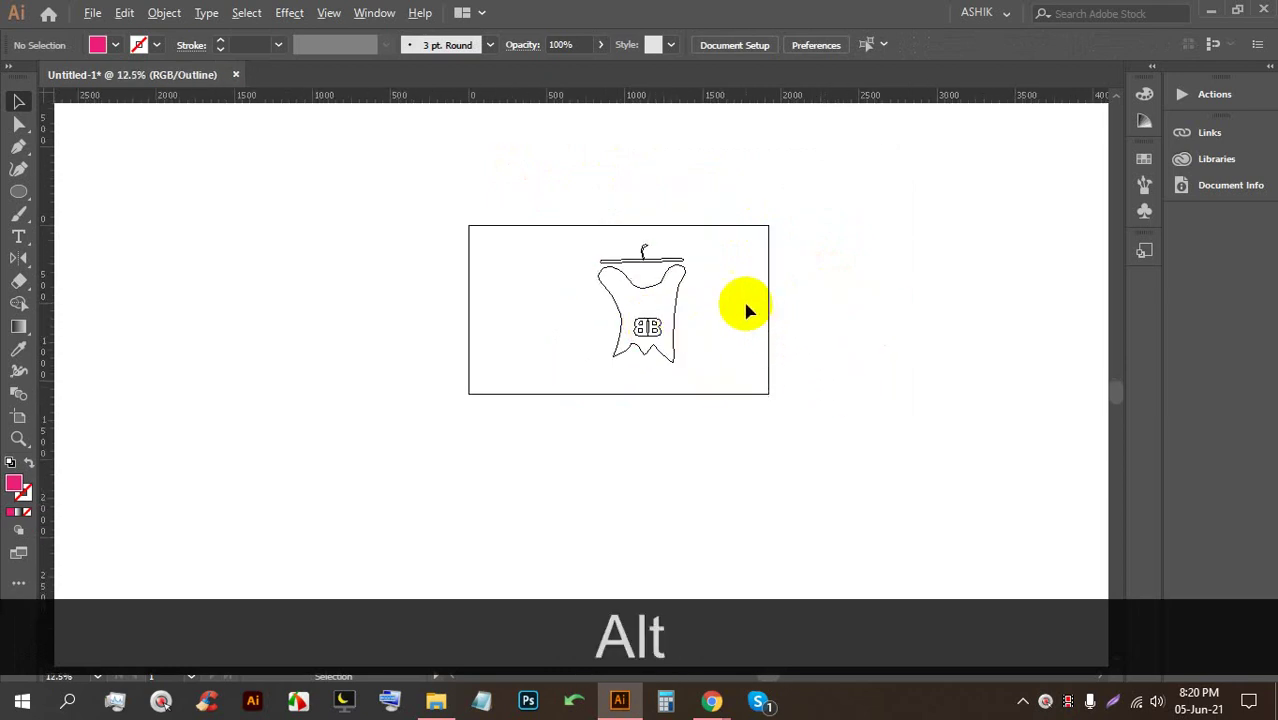
pyautogui.scroll(2, 745, 310)
pyautogui.scroll(1, 510, 206)
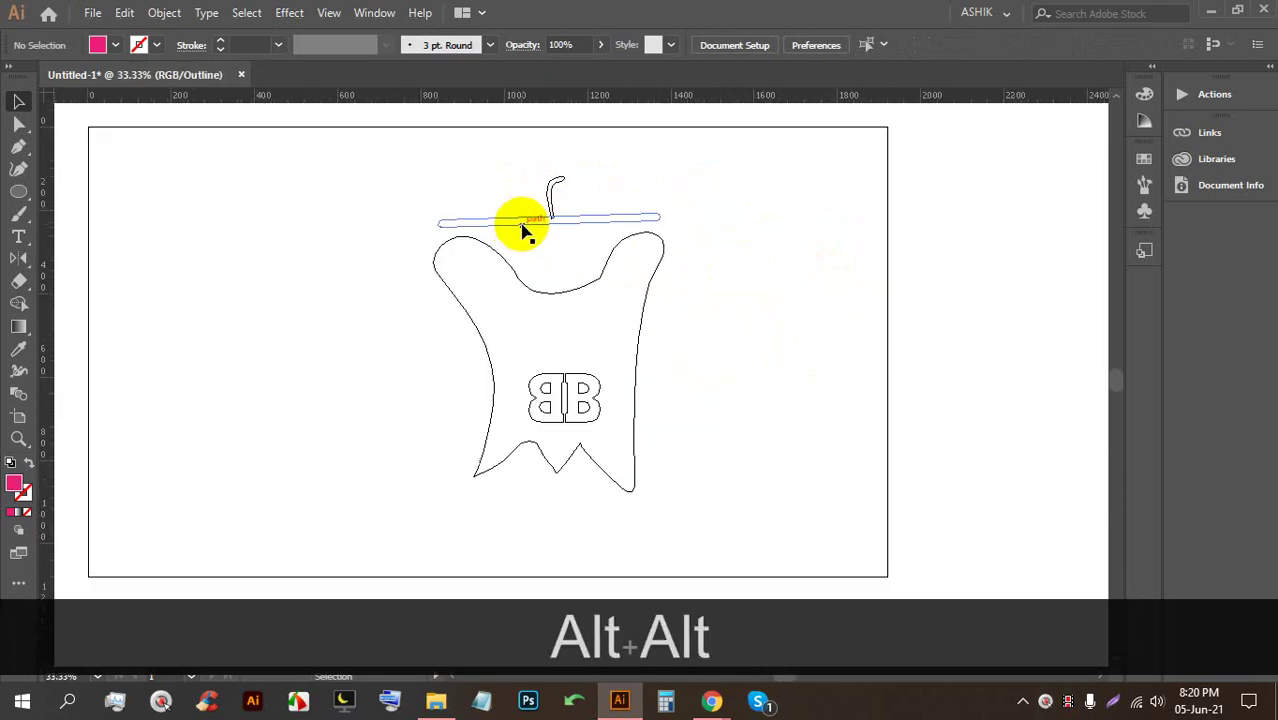
pyautogui.press('ctrl')
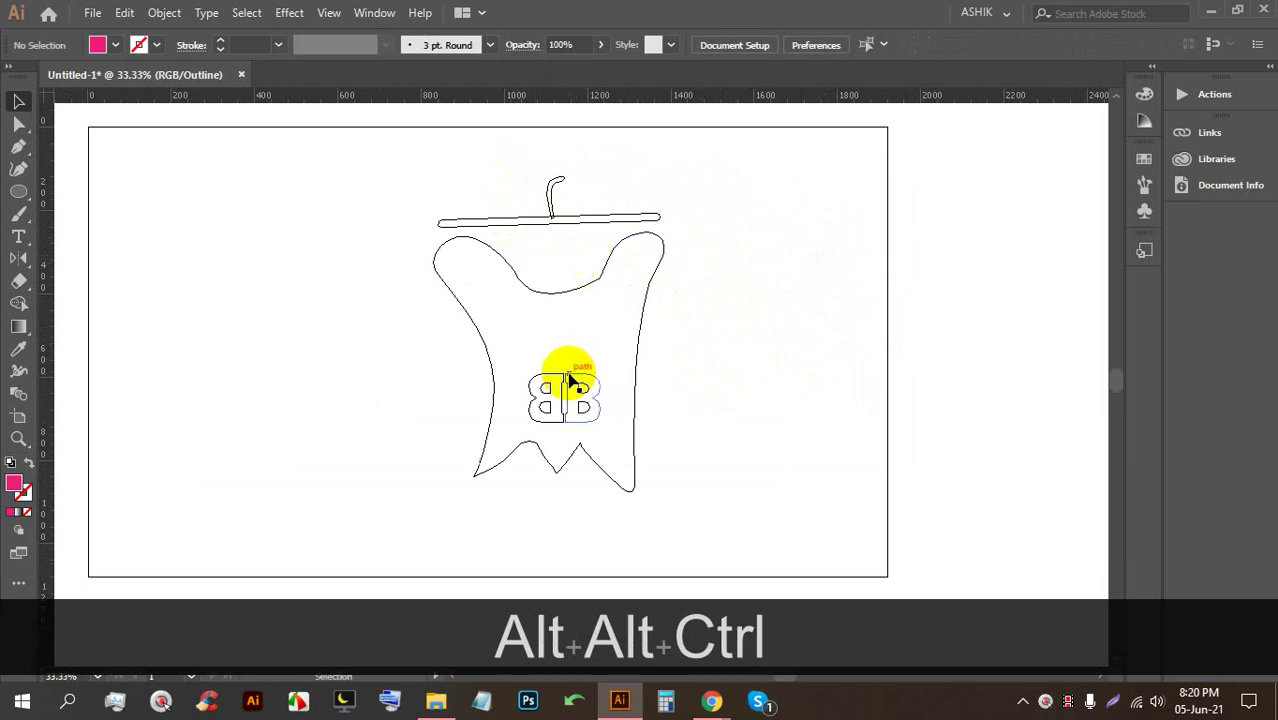
pyautogui.scroll(3, 569, 380)
pyautogui.scroll(-2, 553, 335)
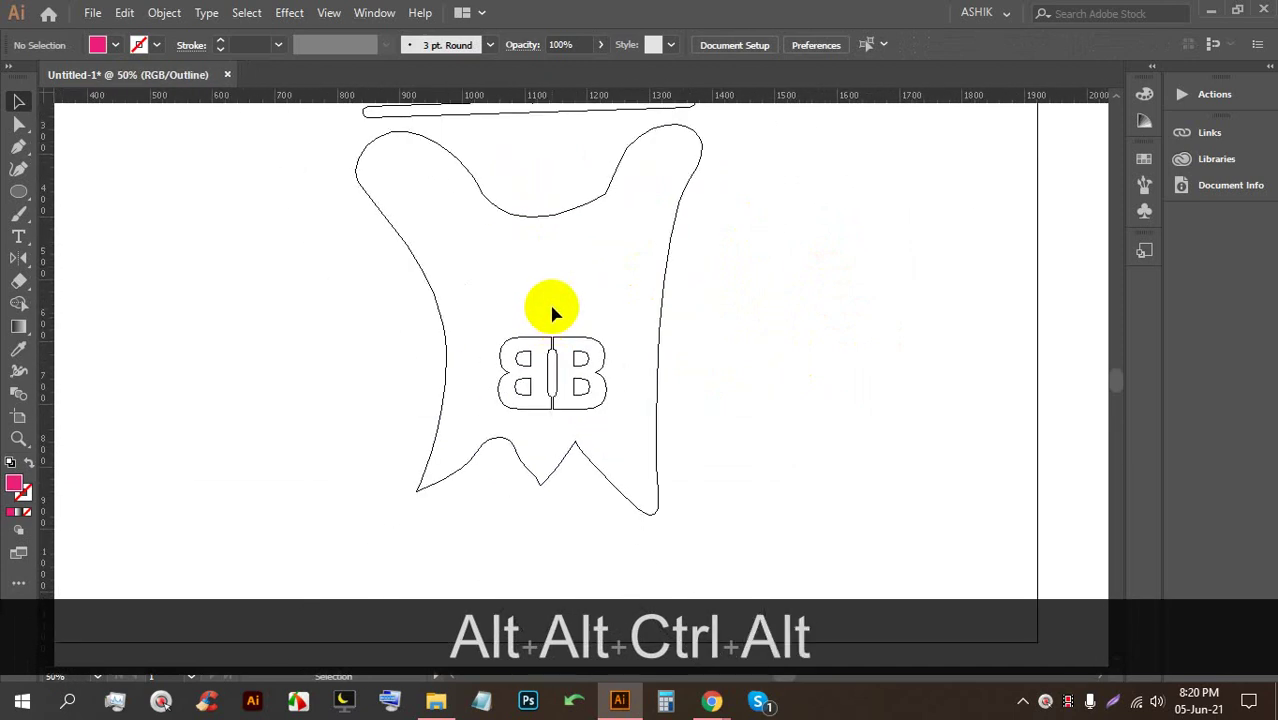
pyautogui.scroll(-2, 553, 314)
pyautogui.scroll(7, 582, 285)
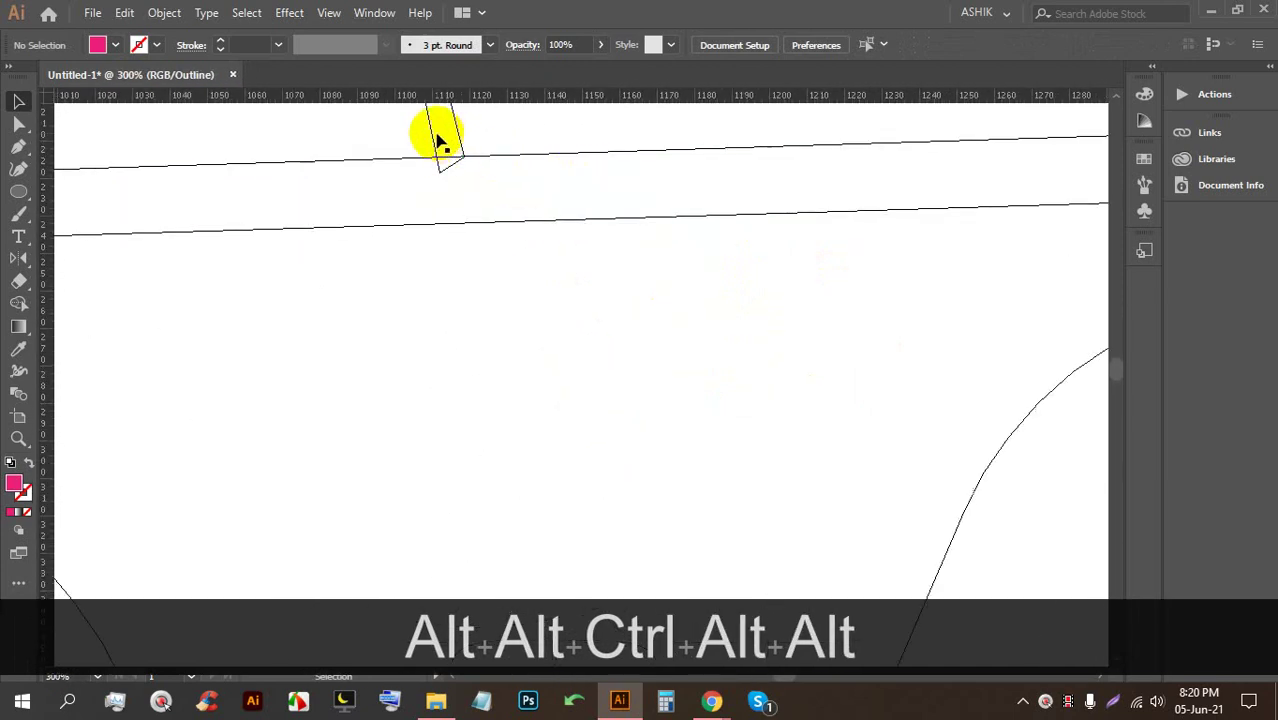
pyautogui.scroll(5, 440, 140)
pyautogui.scroll(2, 542, 248)
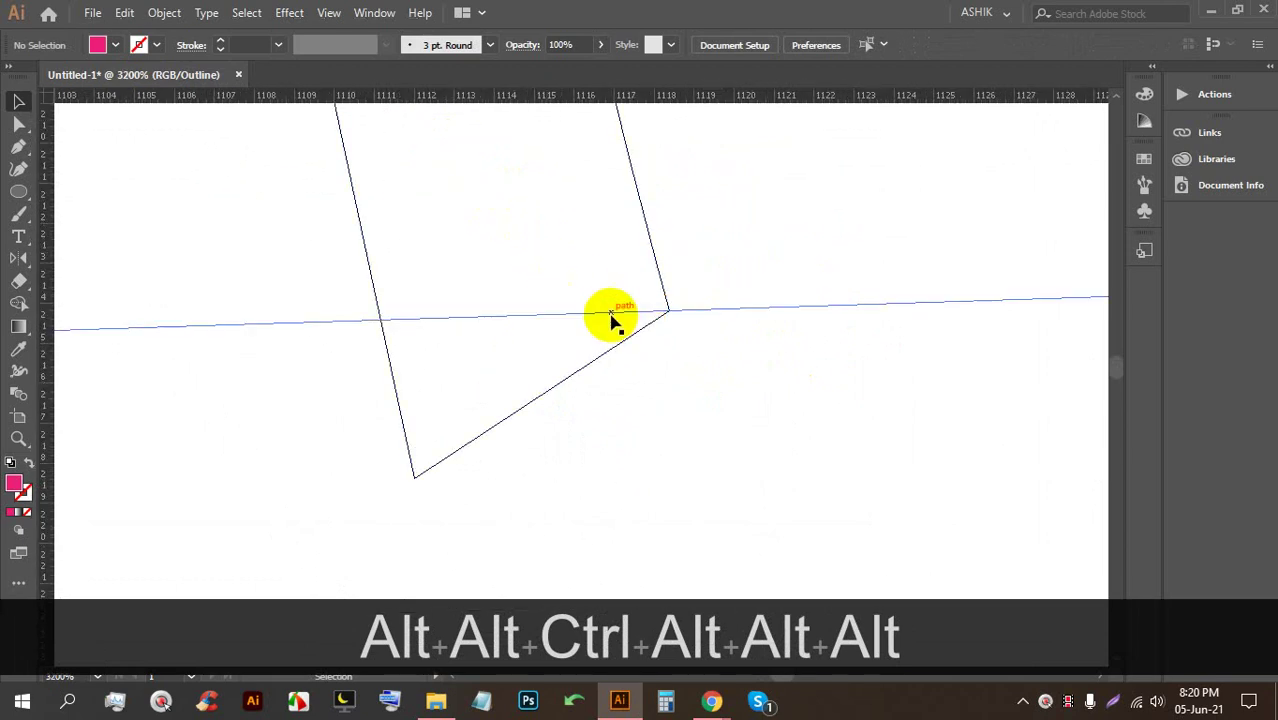
# Return the artwork to preview view and inspect the hanger hook and curved bar above the dress
pyautogui.hotkey('ctrl', 'y')
pyautogui.scroll(-8, 542, 290)
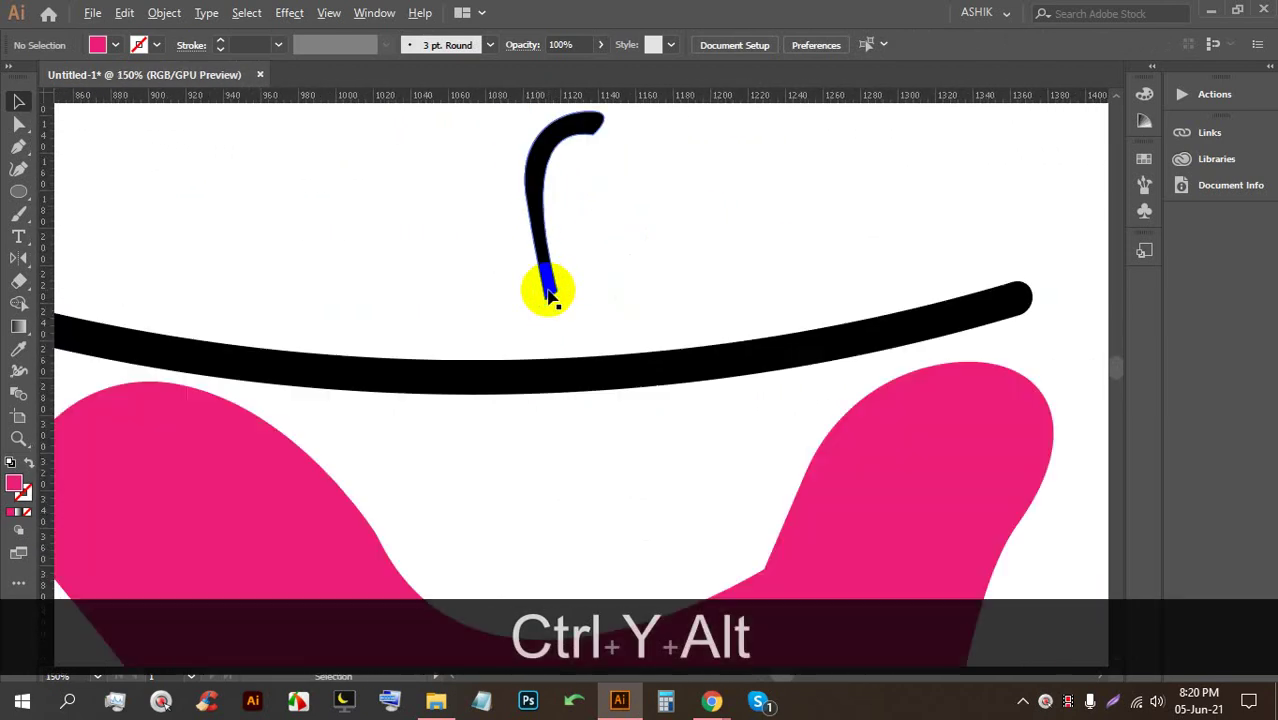
pyautogui.scroll(-2, 548, 295)
pyautogui.scroll(2, 285, 305)
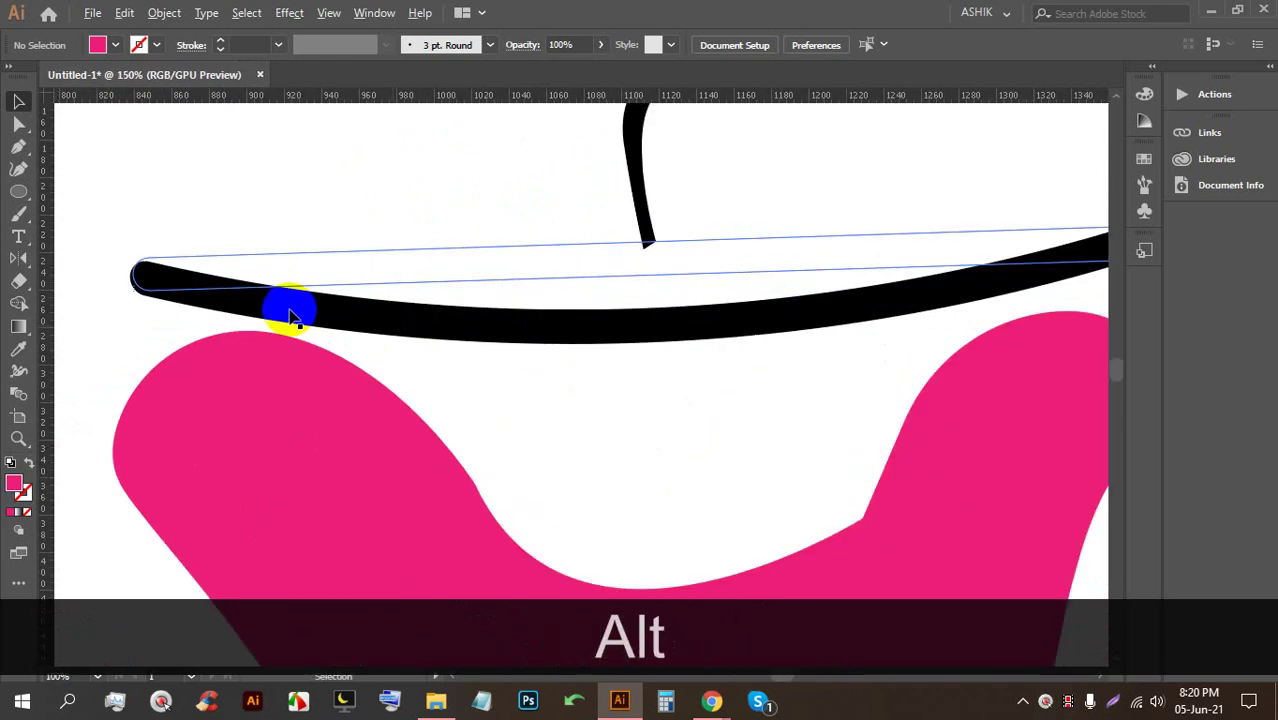
pyautogui.scroll(2, 105, 256)
pyautogui.scroll(-7, 137, 281)
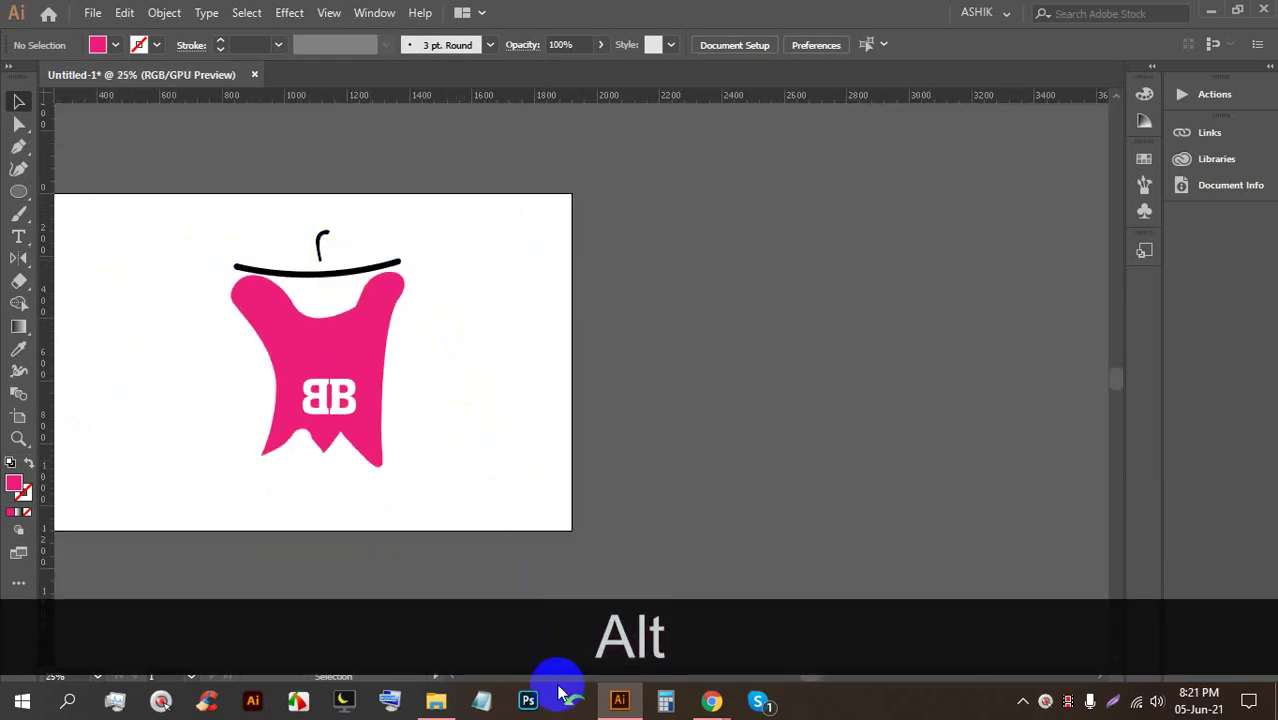
# Check the Google Meet call in Chrome and return to the dress artwork in Illustrator
pyautogui.moveTo(711, 701)
pyautogui.click(657, 645)
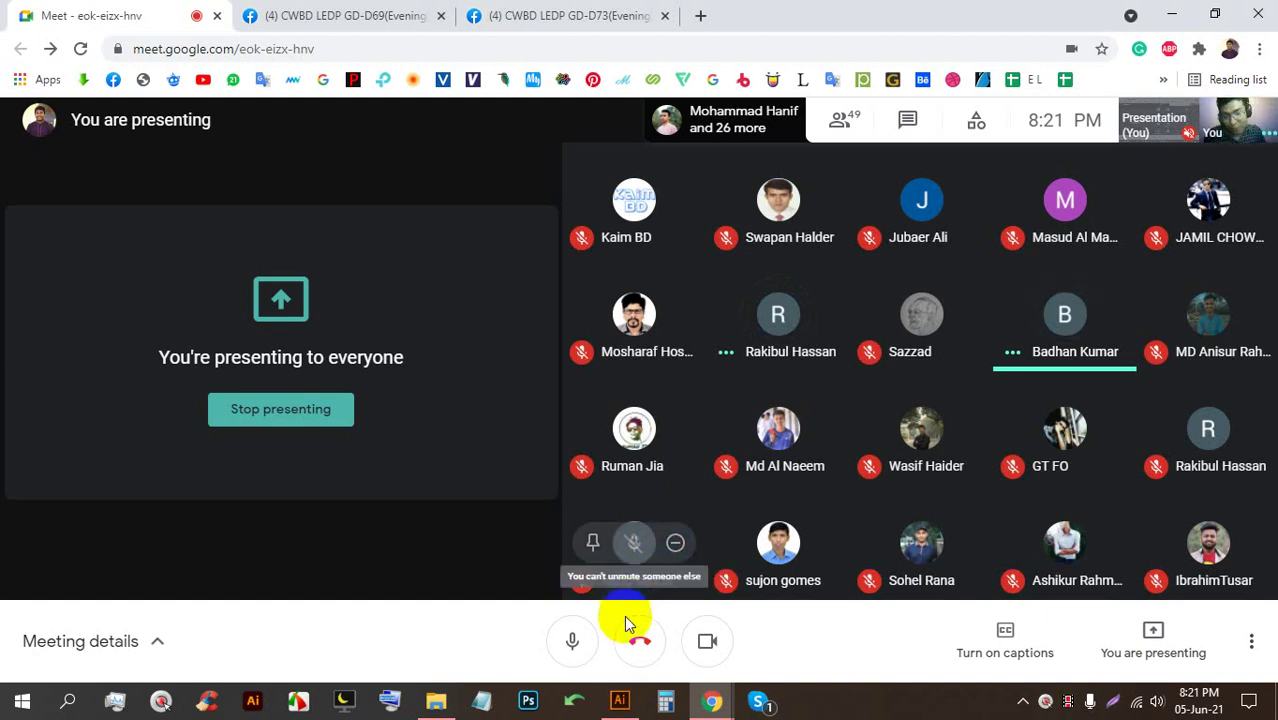
pyautogui.click(619, 700)
pyautogui.scroll(-3, 561, 390)
pyautogui.scroll(4, 556, 354)
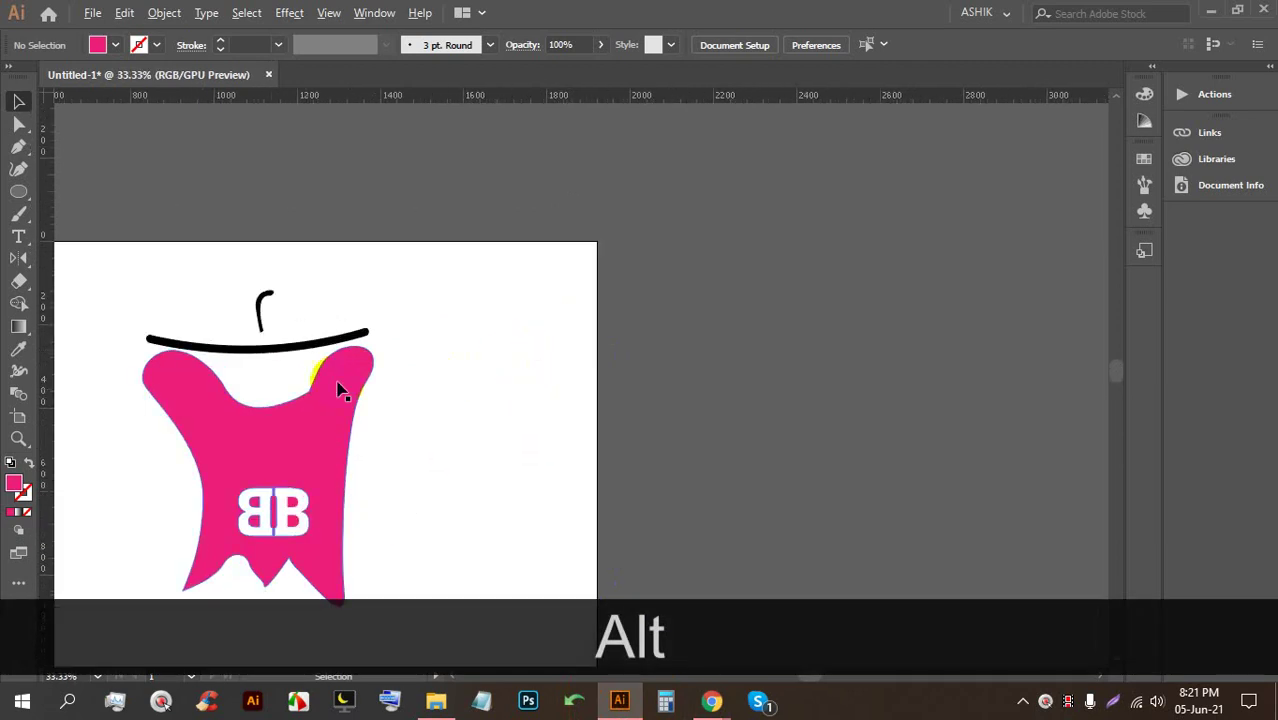
pyautogui.moveTo(356, 371); pyautogui.dragTo(704, 268)
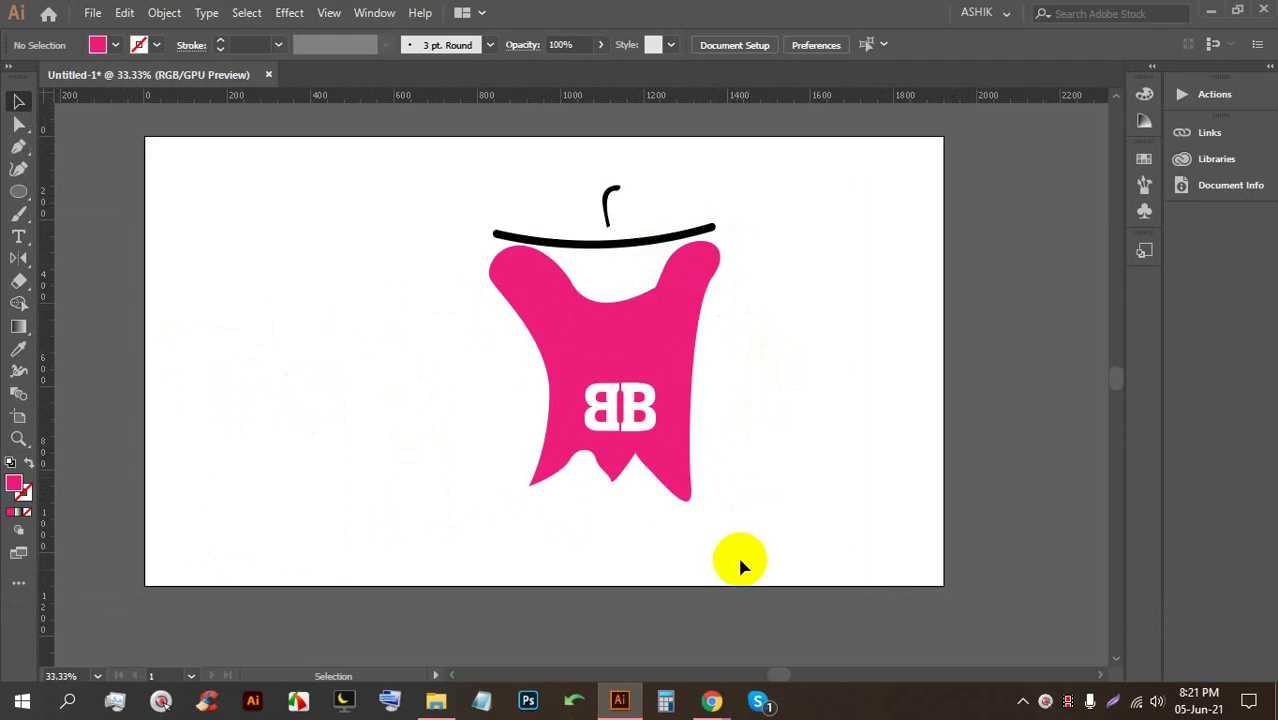
pyautogui.moveTo(702, 696)
pyautogui.click(599, 585)
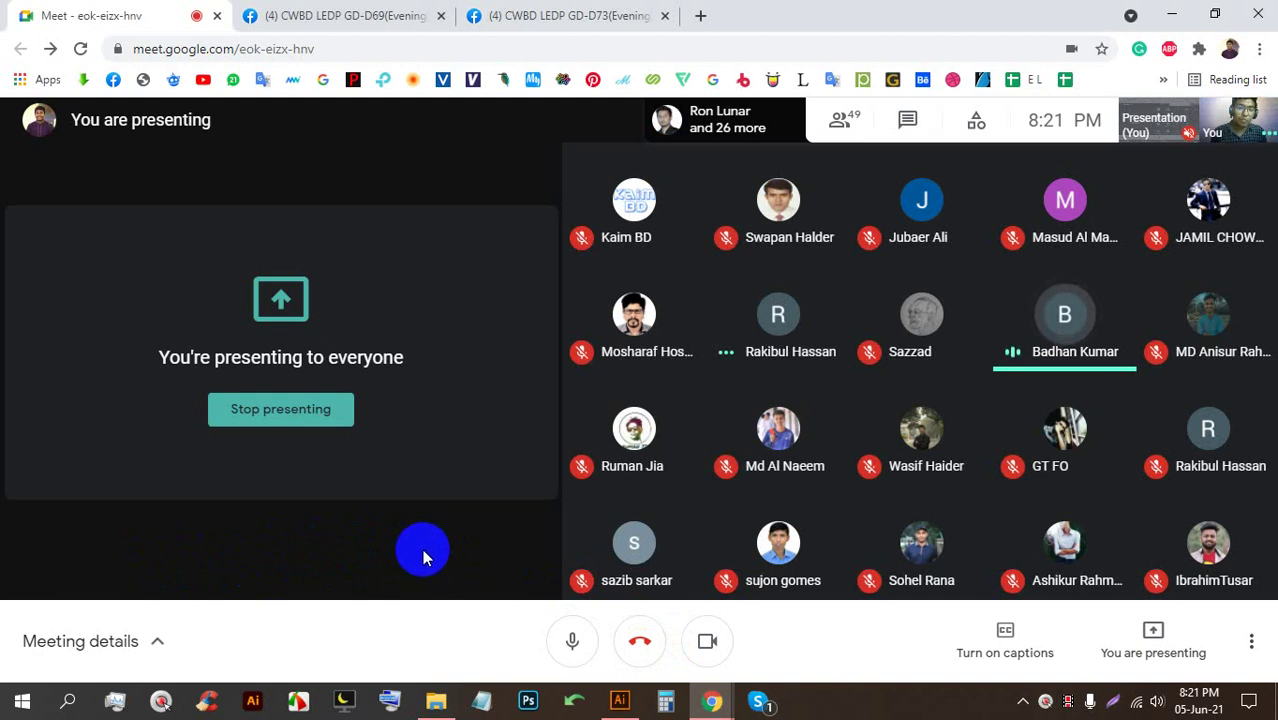
pyautogui.click(618, 700)
# Inspect the BB cut-out on the dress up close, looking over both letter shapes
pyautogui.moveTo(618, 420); pyautogui.dragTo(637, 420)
pyautogui.scroll(5, 637, 418)
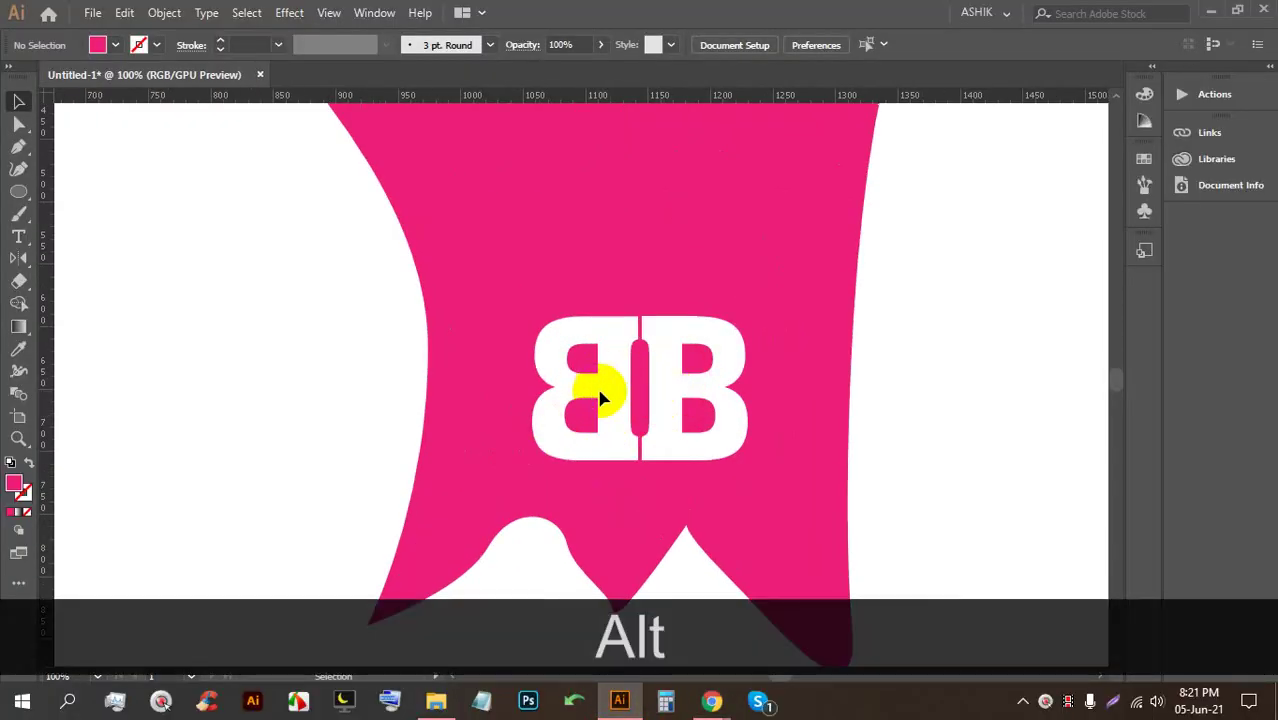
pyautogui.click(540, 381)
pyautogui.click(556, 420)
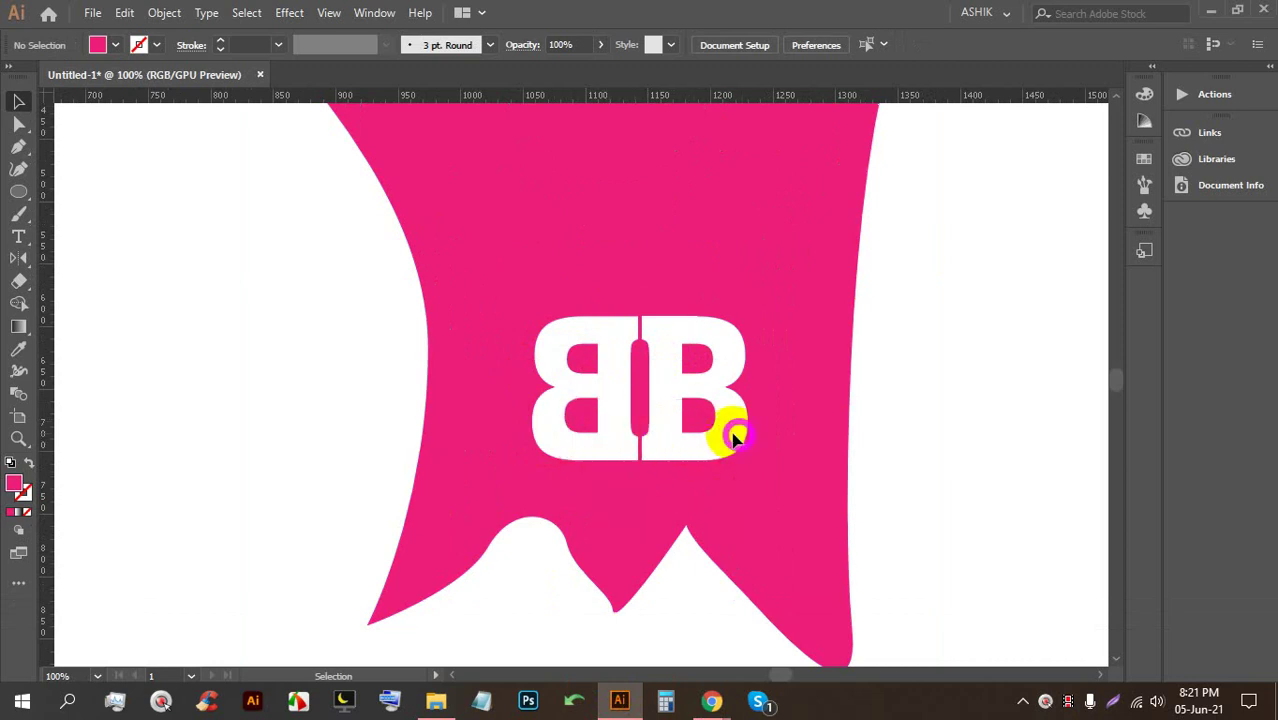
pyautogui.click(713, 403)
pyautogui.click(661, 389)
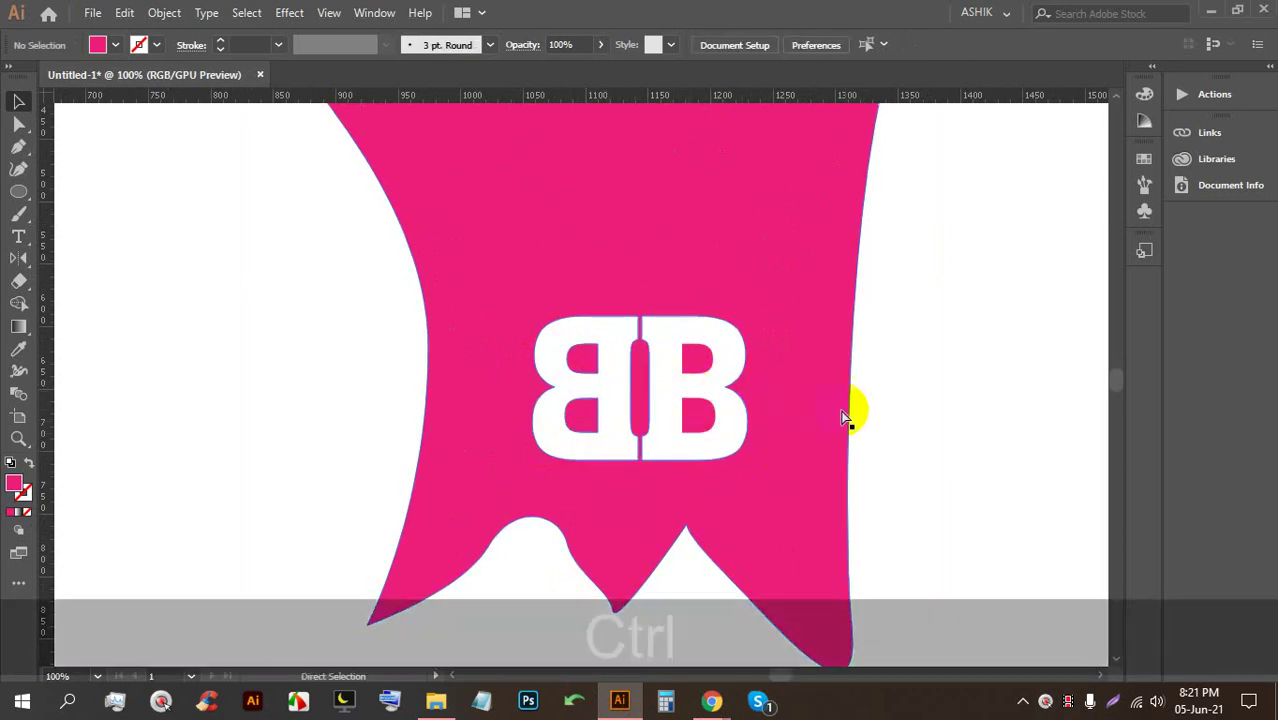
# Undo the Shape Builder cut of the two B letters from the dress
pyautogui.hotkey('ctrl', 'z')
pyautogui.hotkey('ctrl', 'z')
pyautogui.scroll(-2, 491, 294)
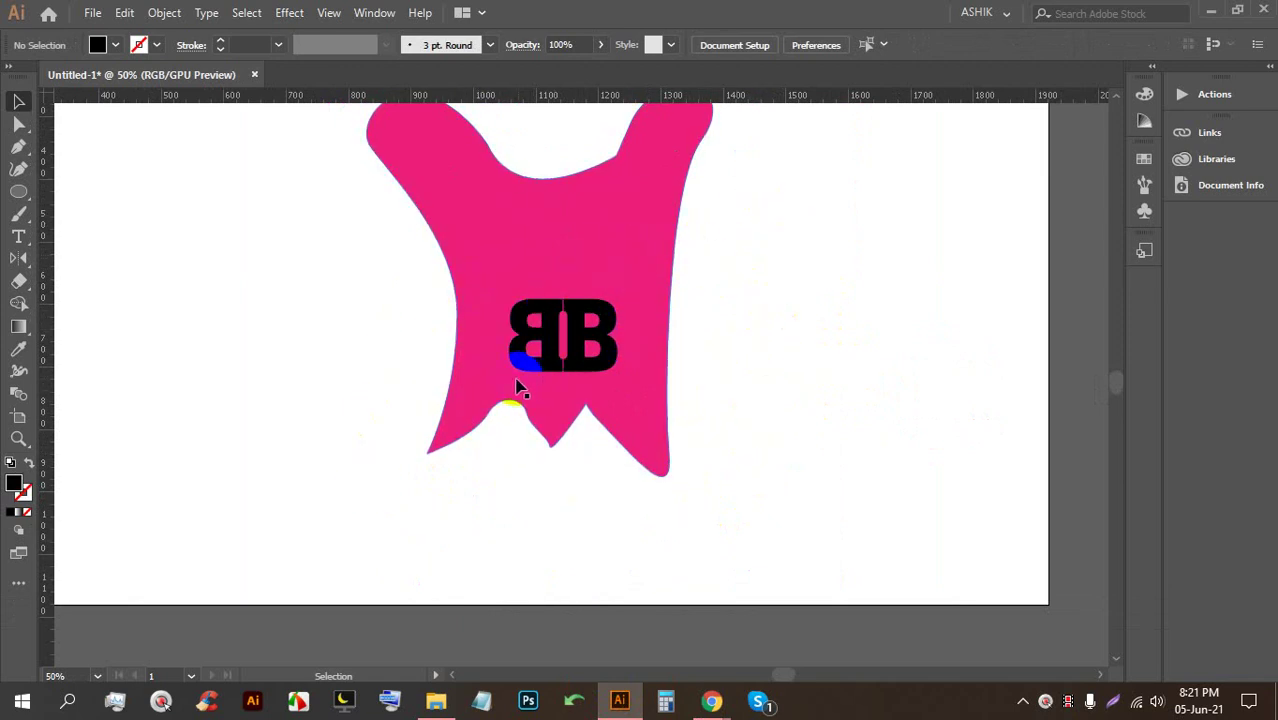
# Try pink, white and magenta fills on the BB letter group and settle on teal, R=0 G=169 B=157
pyautogui.scroll(2, 517, 388)
pyautogui.click(600, 275)
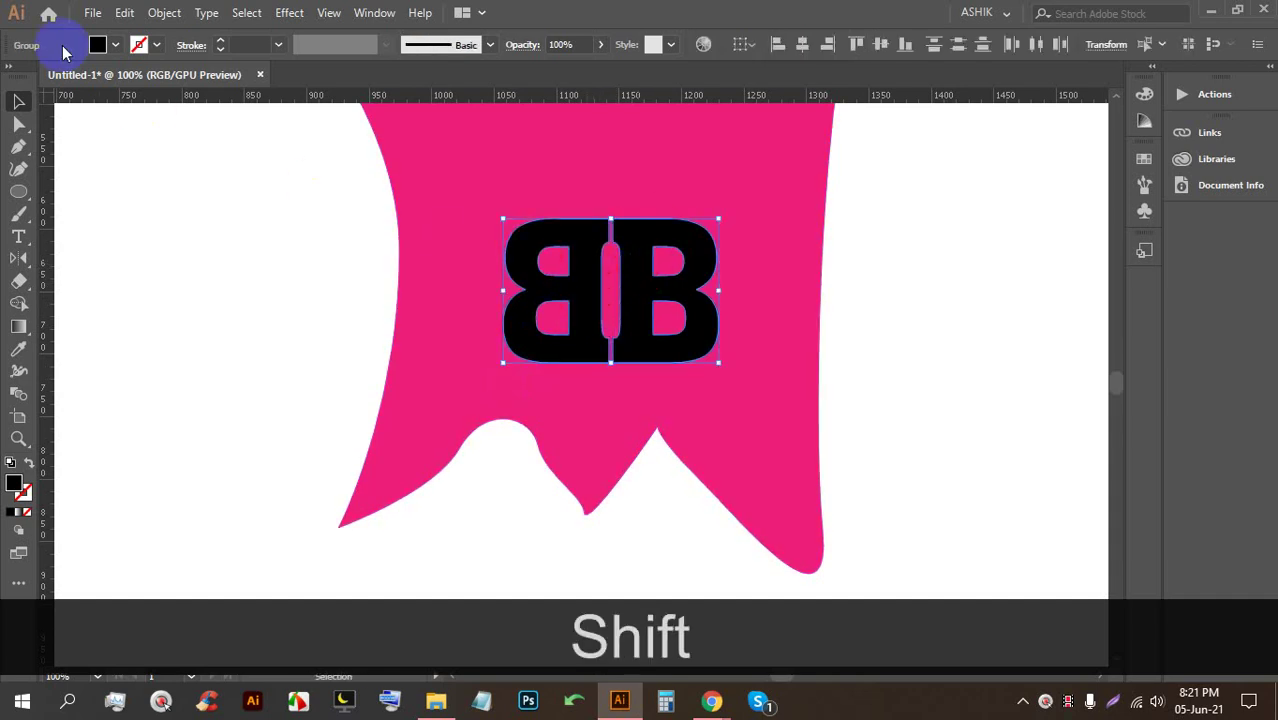
pyautogui.click(97, 45)
pyautogui.click(52, 104)
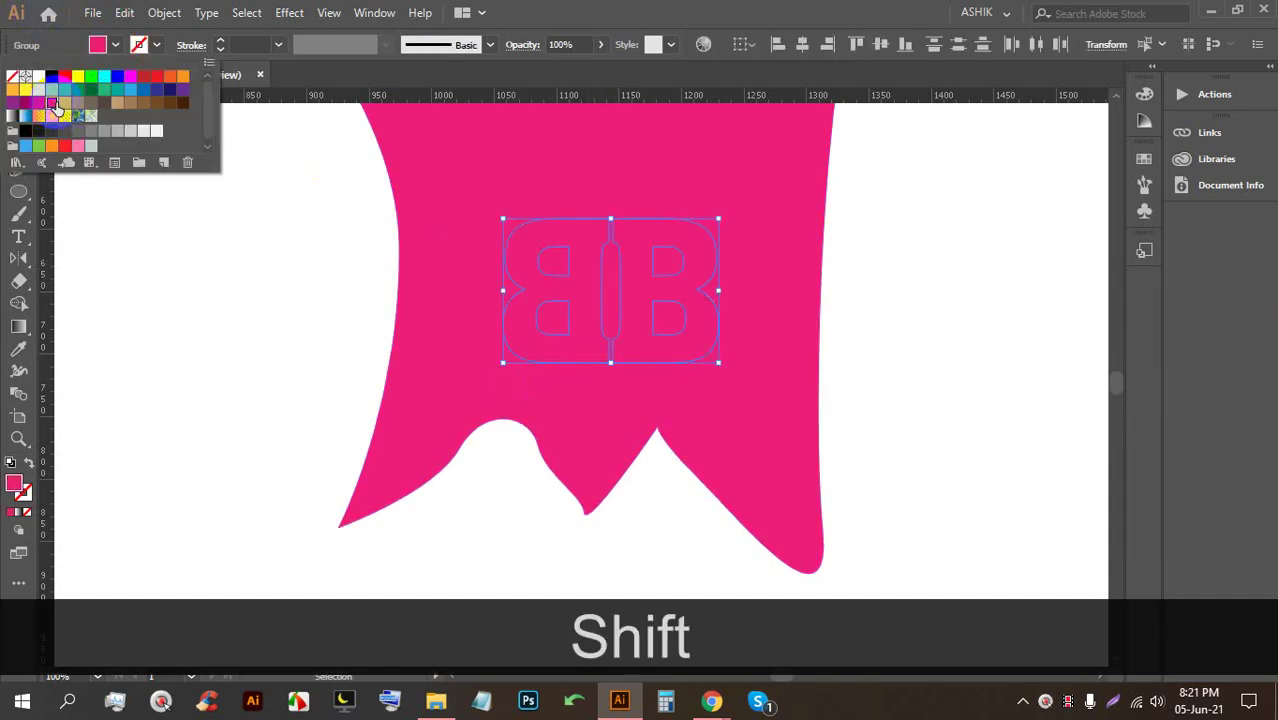
pyautogui.click(39, 77)
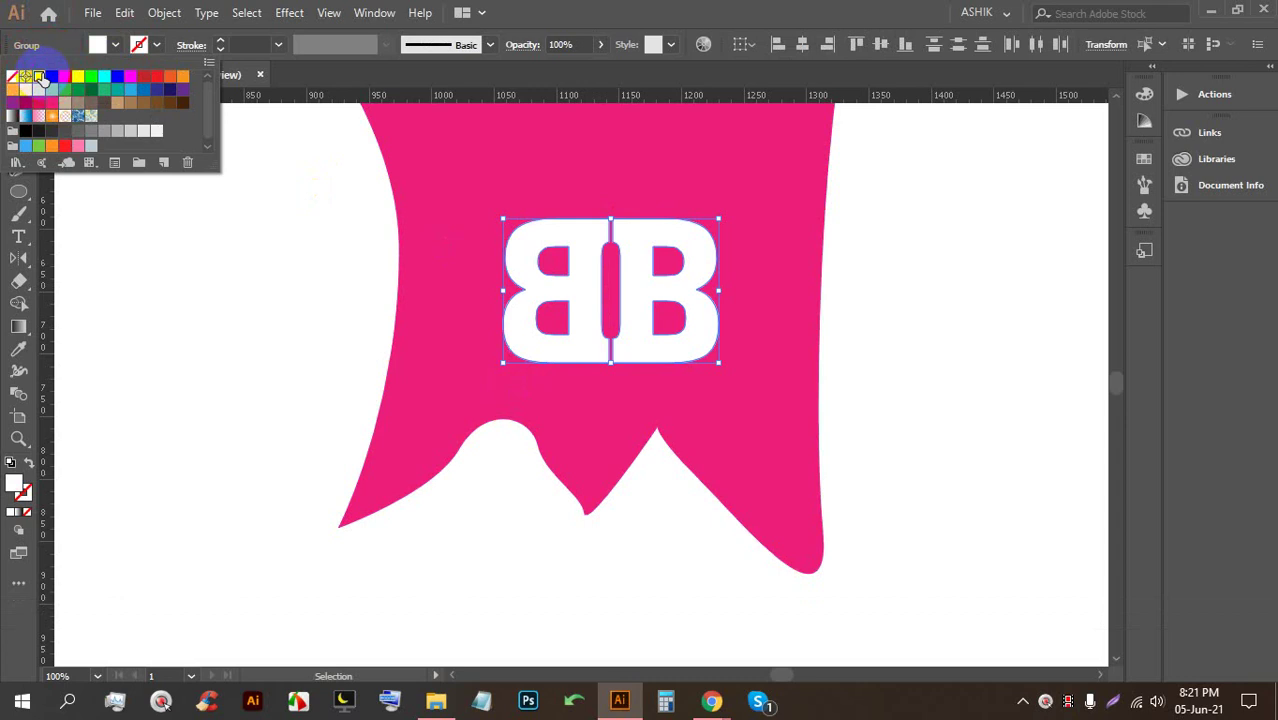
pyautogui.click(105, 77)
pyautogui.click(129, 78)
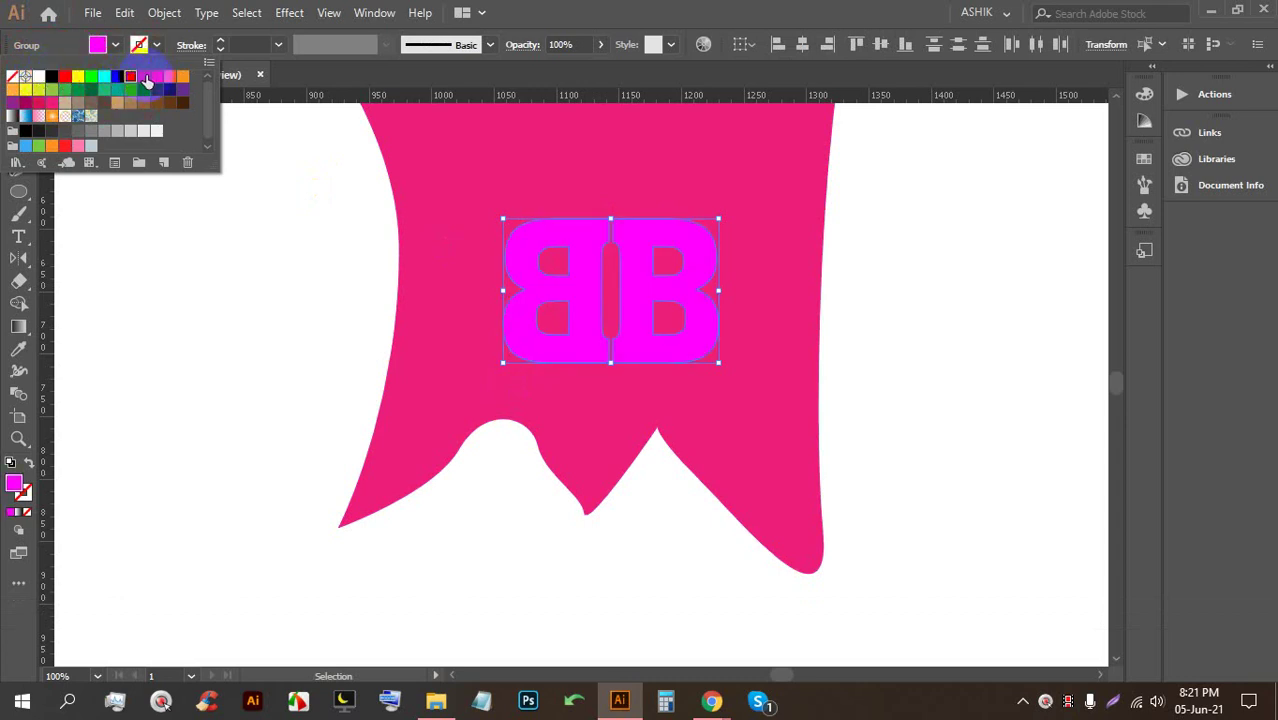
pyautogui.click(105, 77)
pyautogui.click(116, 91)
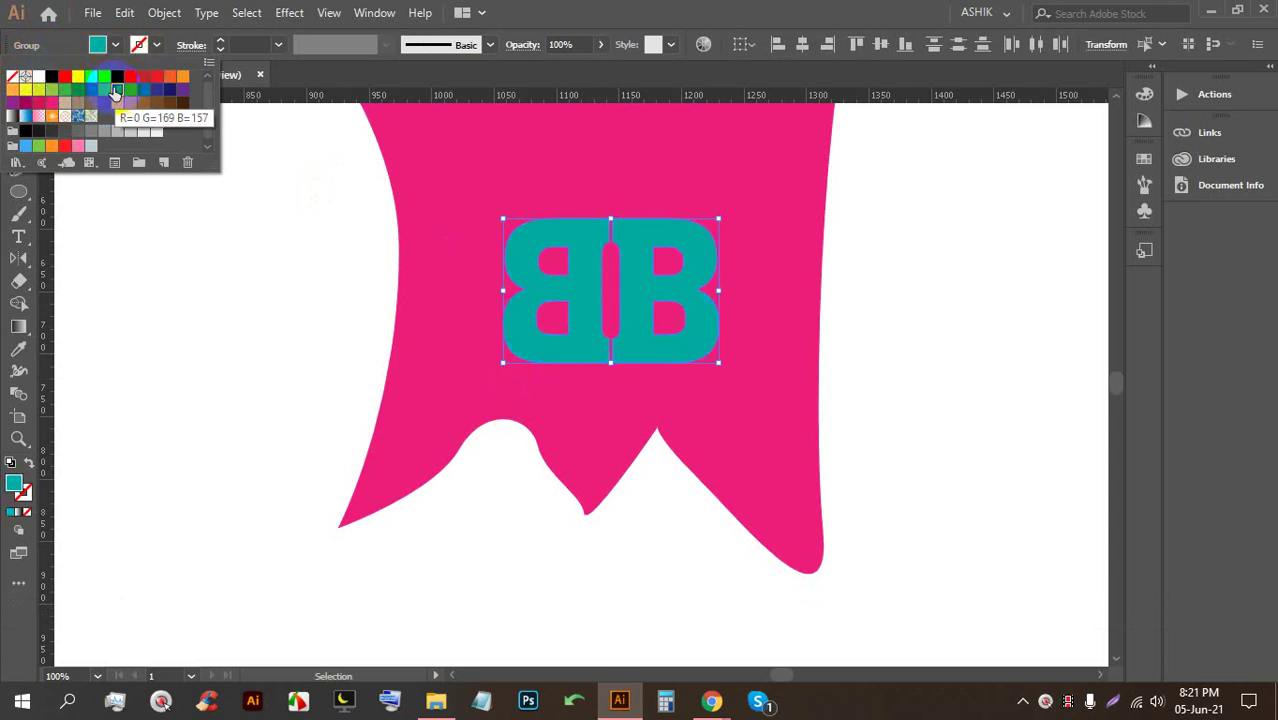
pyautogui.click(120, 94)
pyautogui.click(120, 94)
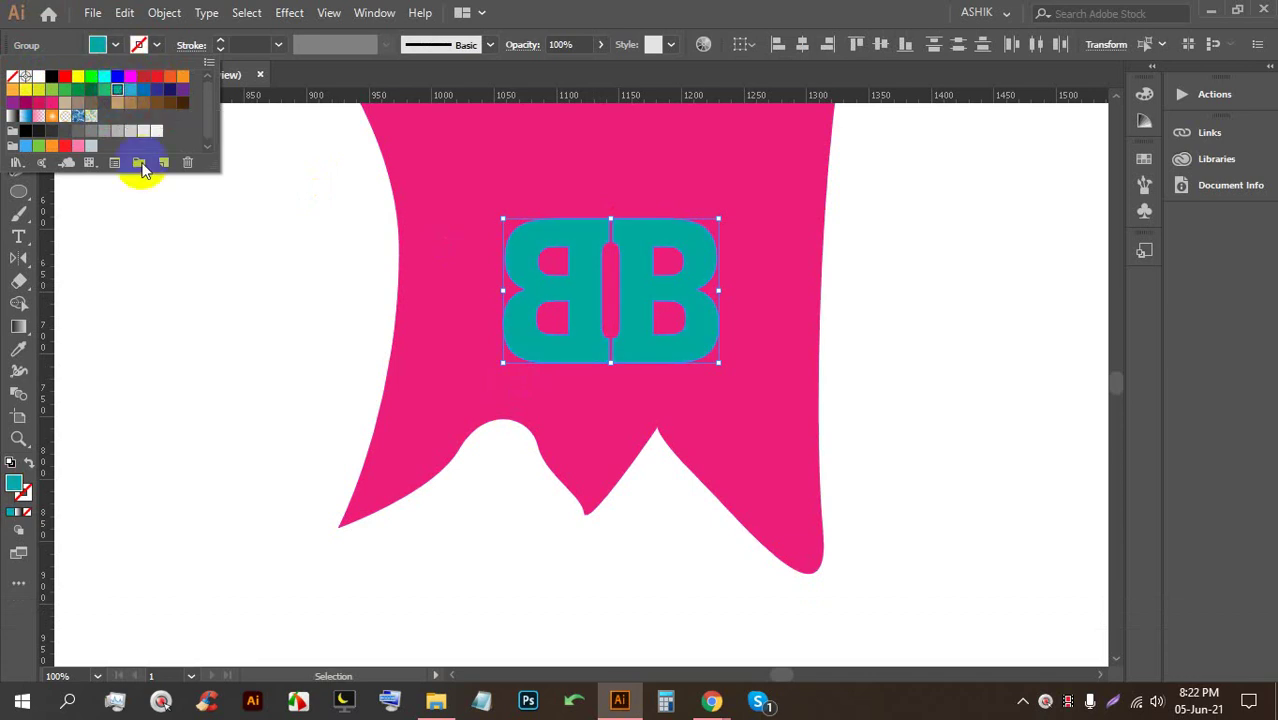
pyautogui.click(183, 288)
pyautogui.keyDown('alt'); pyautogui.scroll(-2, 524, 345); pyautogui.keyUp('alt')
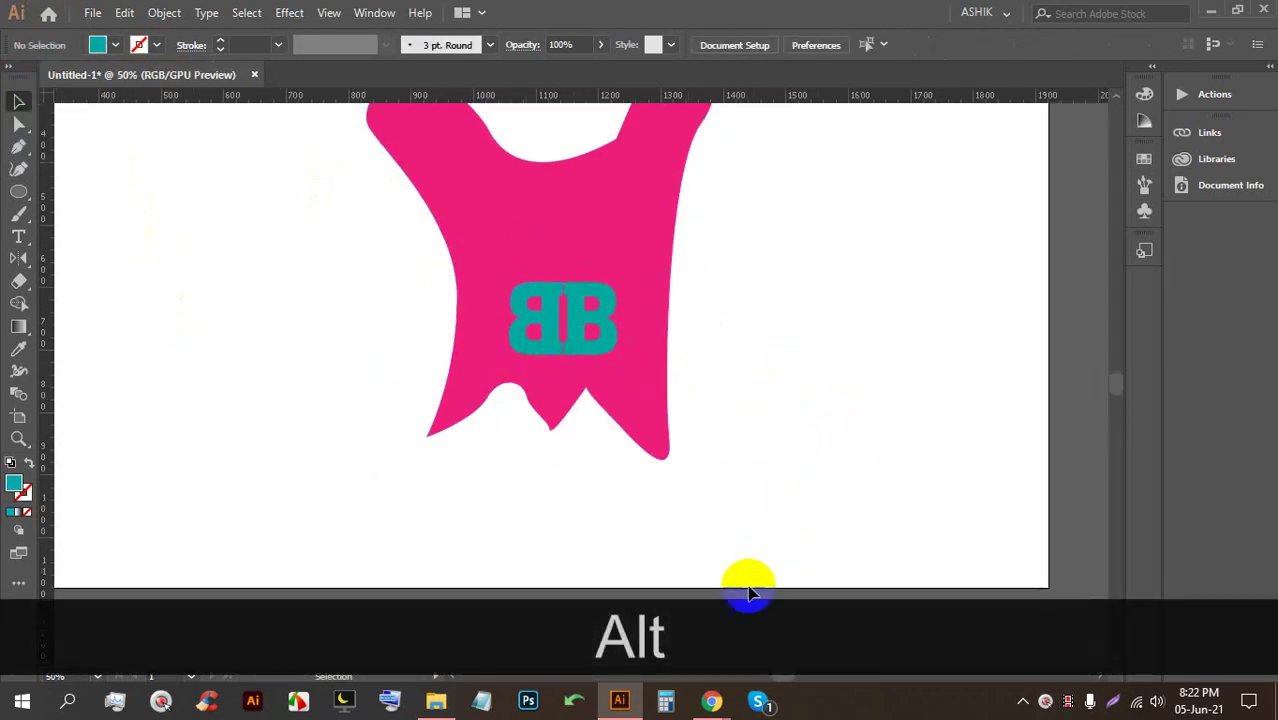
# Check the Google Meet call and return to Illustrator
pyautogui.moveTo(715, 698)
pyautogui.click(676, 640)
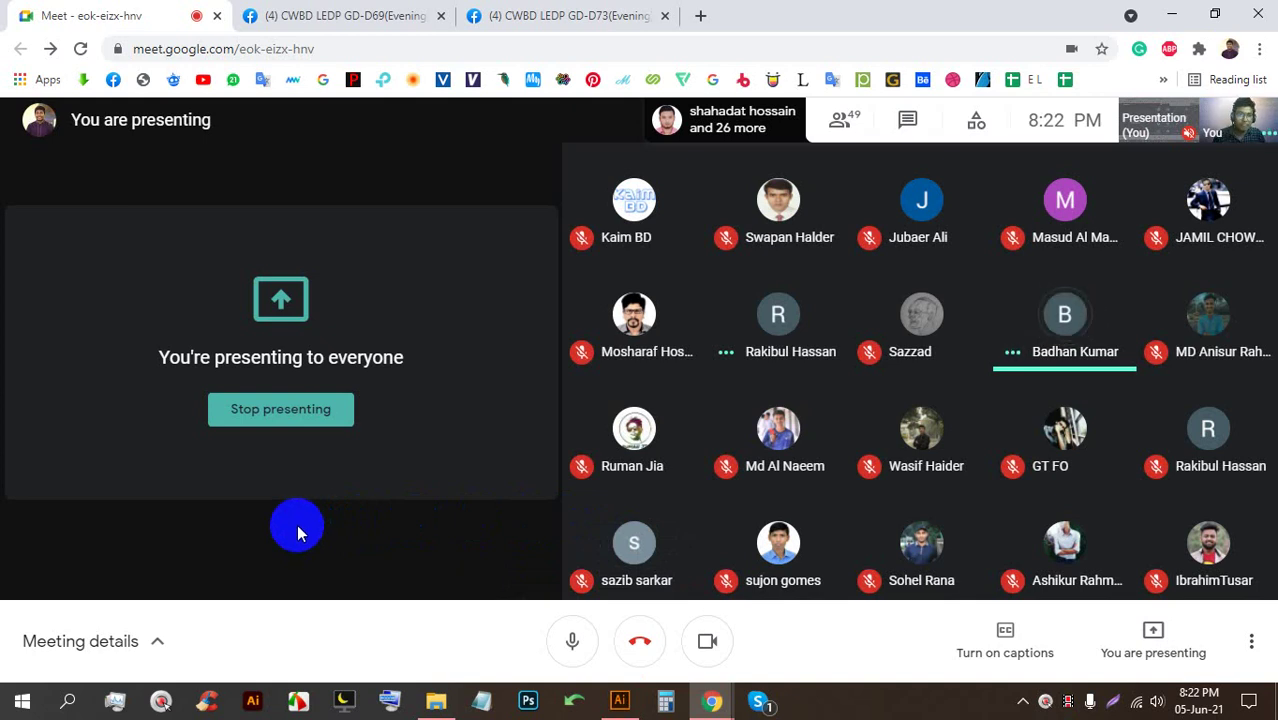
pyautogui.click(634, 694)
pyautogui.scroll(-3, 535, 358)
pyautogui.scroll(2, 358, 354)
pyautogui.scroll(1, 358, 354)
pyautogui.moveTo(19, 191); pyautogui.dragTo(94, 259)
pyautogui.click(94, 259)
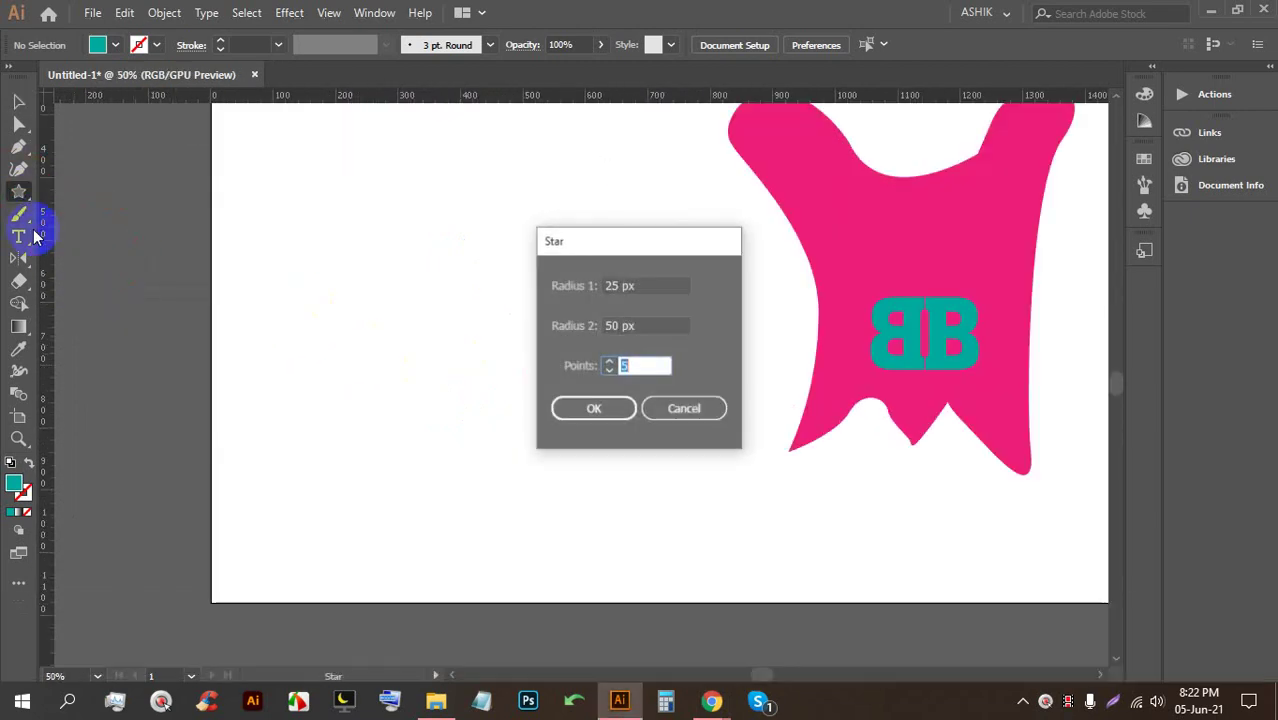
pyautogui.click(672, 418)
# Draw a teal triangle with the Polygon tool and duplicate it twice diagonally so the three triangles overlap
pyautogui.moveTo(19, 192); pyautogui.dragTo(77, 224)
pyautogui.moveTo(12, 201); pyautogui.dragTo(70, 234)
pyautogui.moveTo(472, 298); pyautogui.dragTo(505, 370)
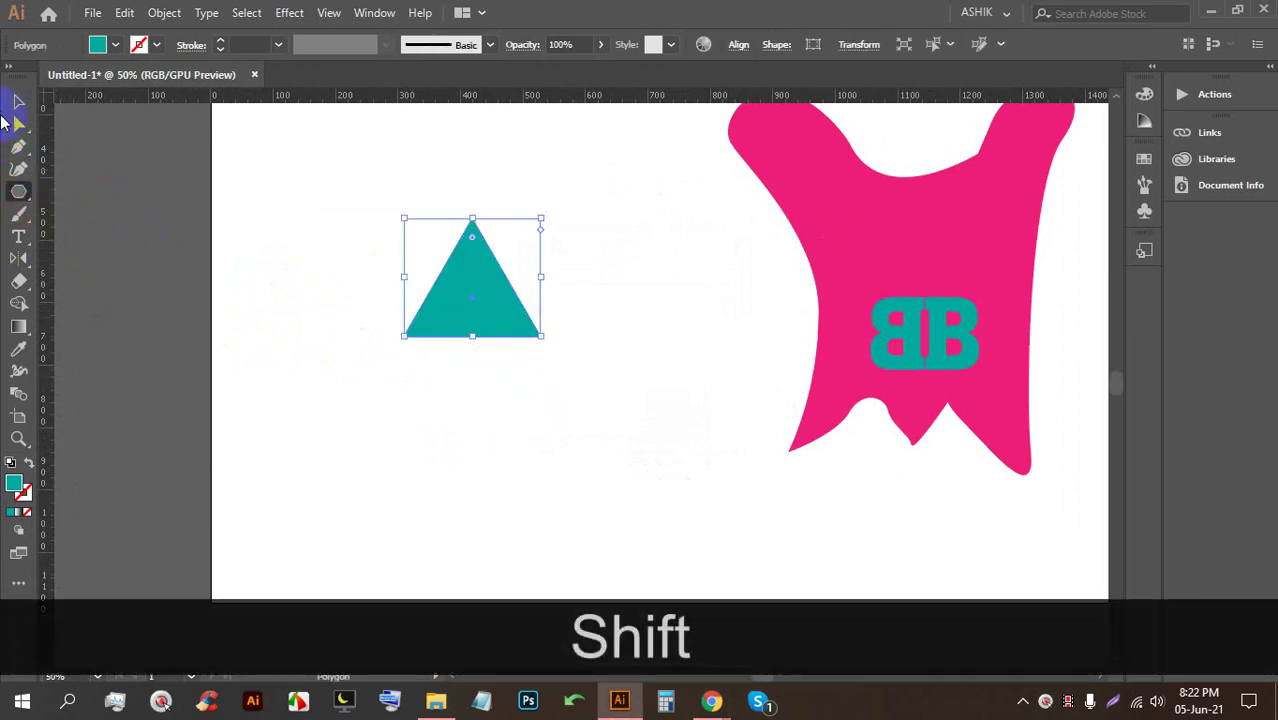
pyautogui.click(18, 101)
pyautogui.moveTo(500, 283); pyautogui.dragTo(514, 305)
# Select all three triangles and split off the overlap of the upper and middle ones with Shape Builder
pyautogui.moveTo(598, 430); pyautogui.dragTo(352, 207)
pyautogui.scroll(1, 405, 210)
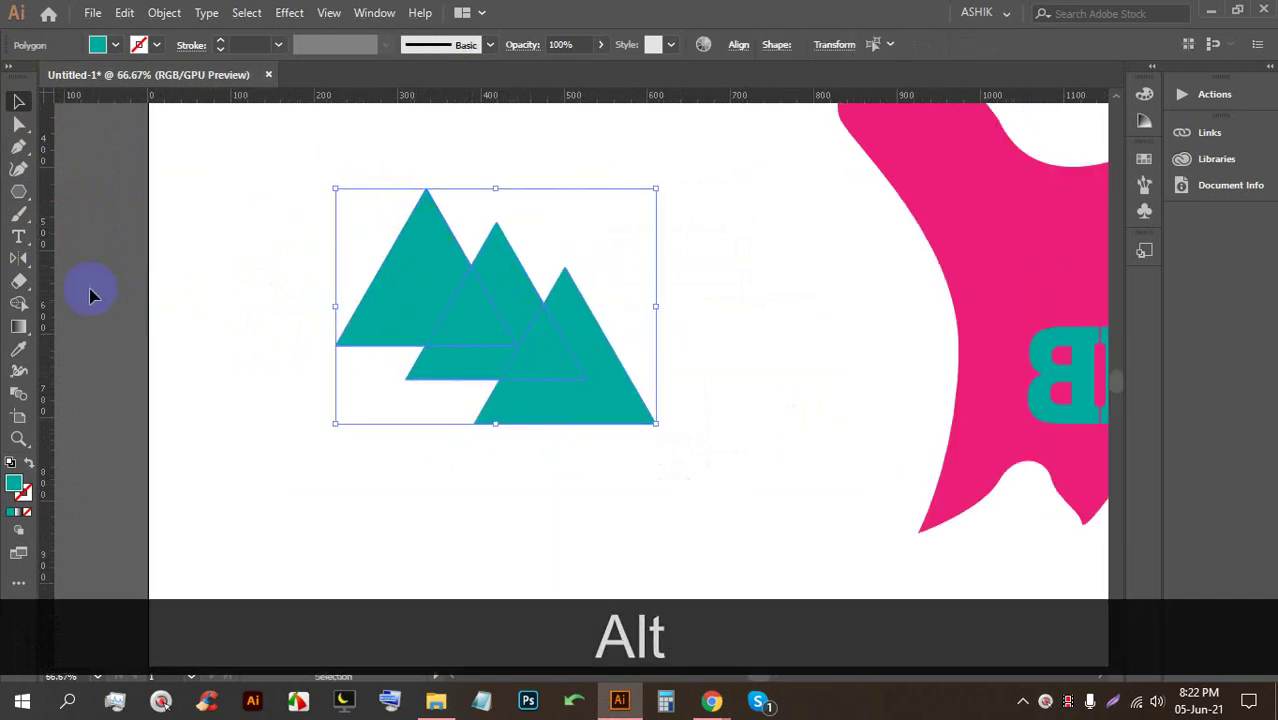
pyautogui.click(18, 303)
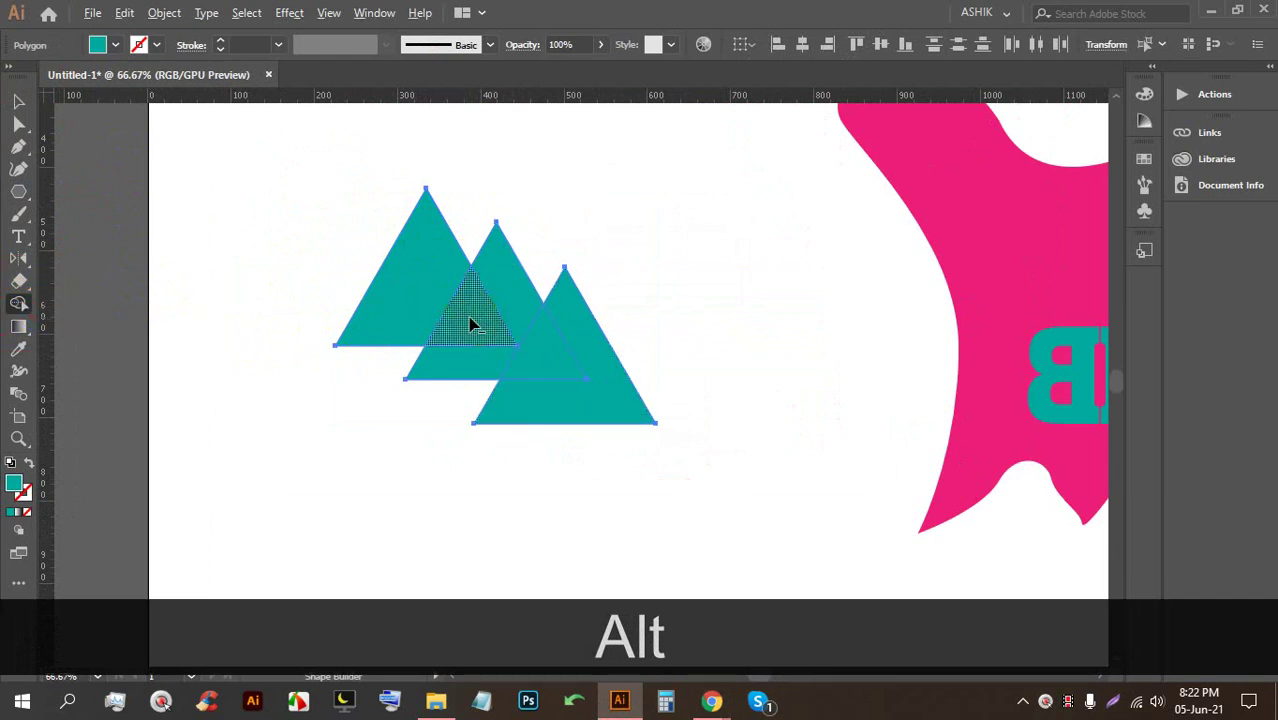
pyautogui.scroll(1, 444, 294)
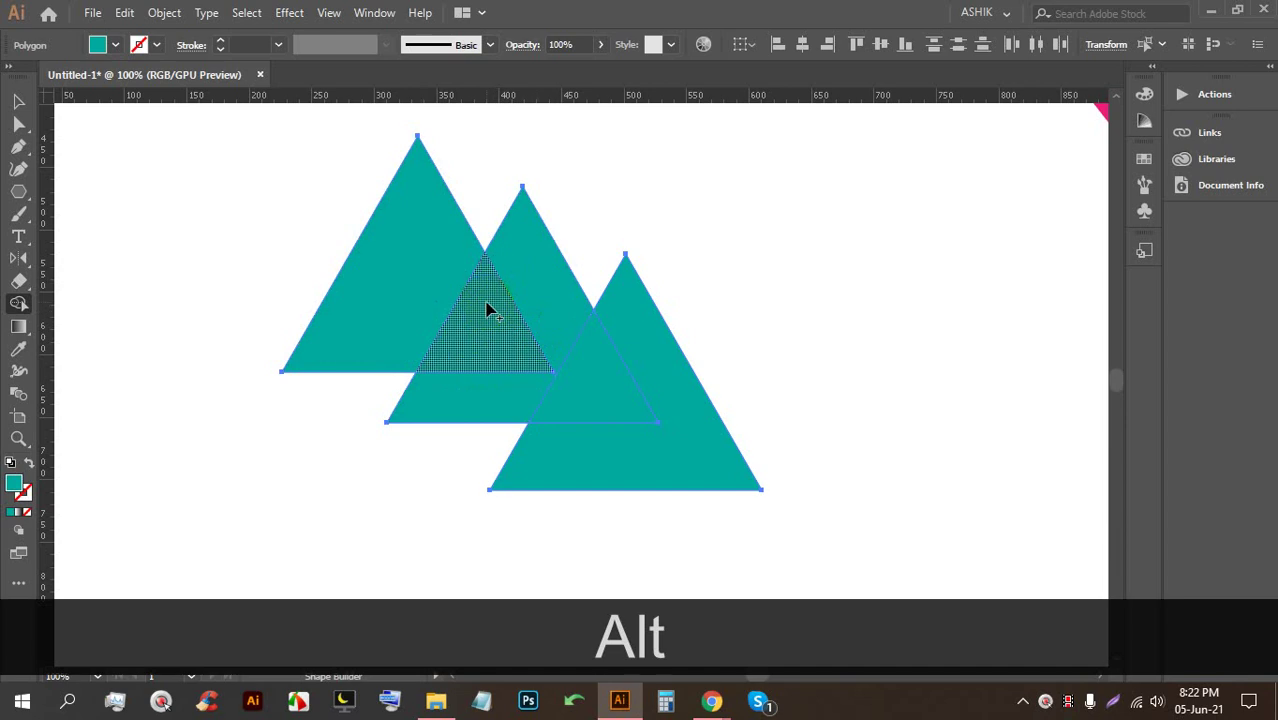
pyautogui.click(488, 305)
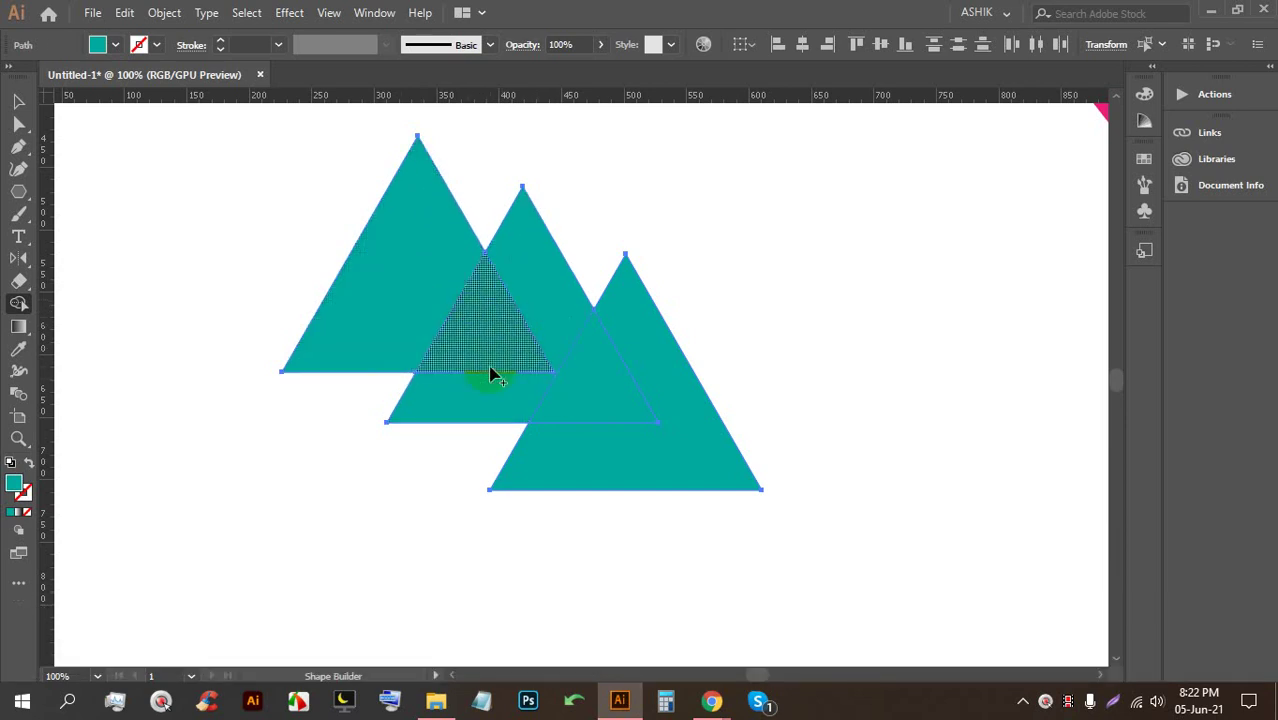
# Fill the overlap piece between the upper and middle triangles with red
pyautogui.click(16, 100)
pyautogui.click(200, 200)
pyautogui.click(496, 322)
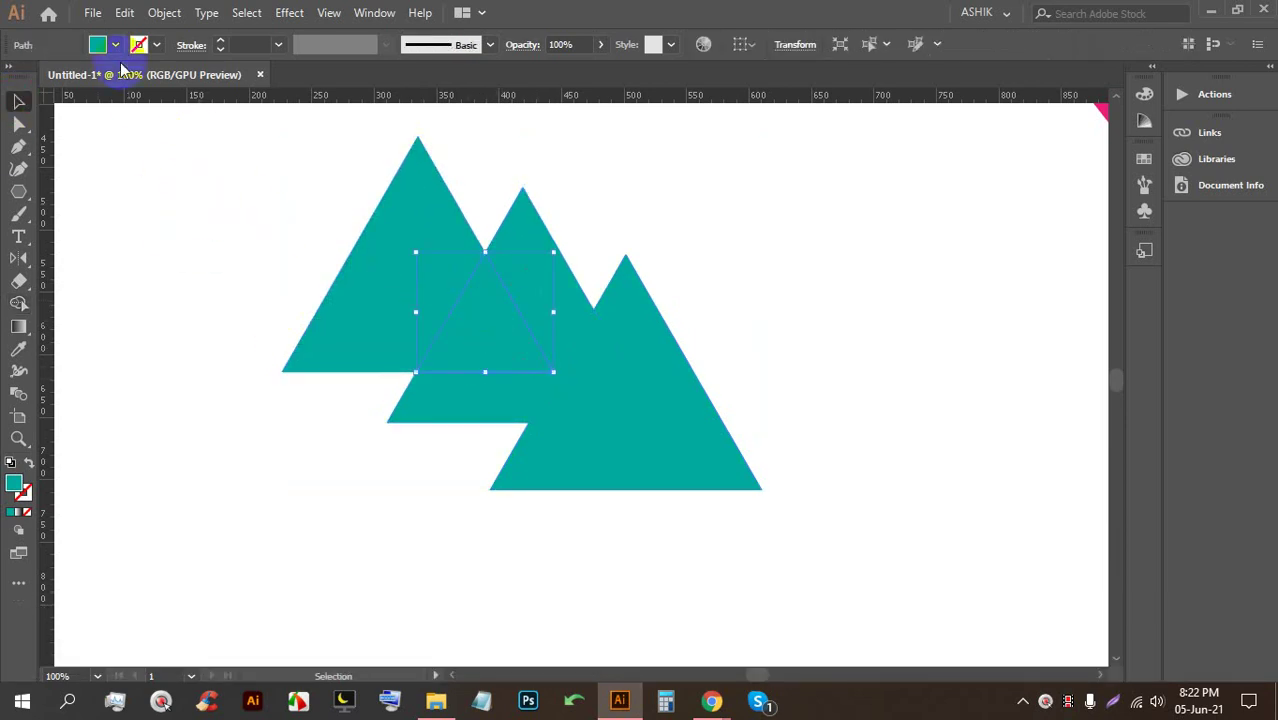
pyautogui.click(114, 45)
pyautogui.click(156, 76)
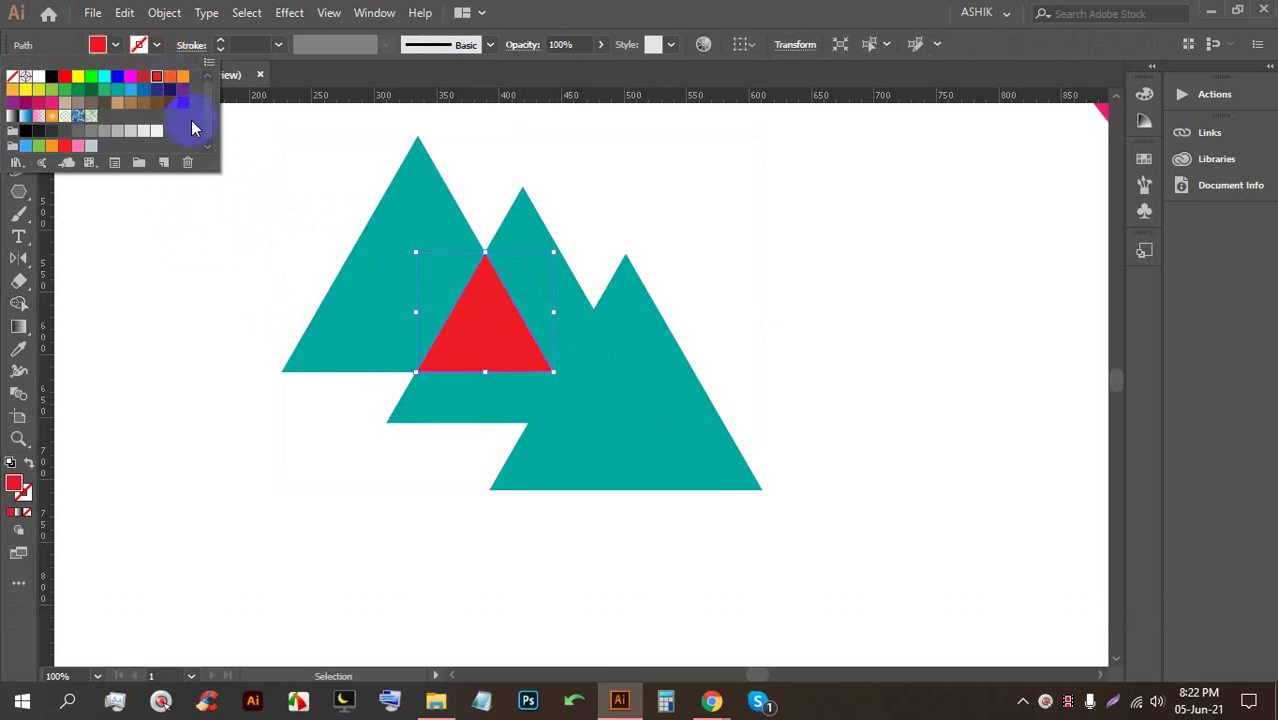
pyautogui.click(171, 214)
# Select all the triangle pieces and cut out the overlap of the middle and lower triangles with Shape Builder
pyautogui.moveTo(834, 555); pyautogui.dragTo(237, 200)
pyautogui.click(808, 282)
pyautogui.moveTo(840, 520); pyautogui.dragTo(290, 157)
pyautogui.click(19, 304)
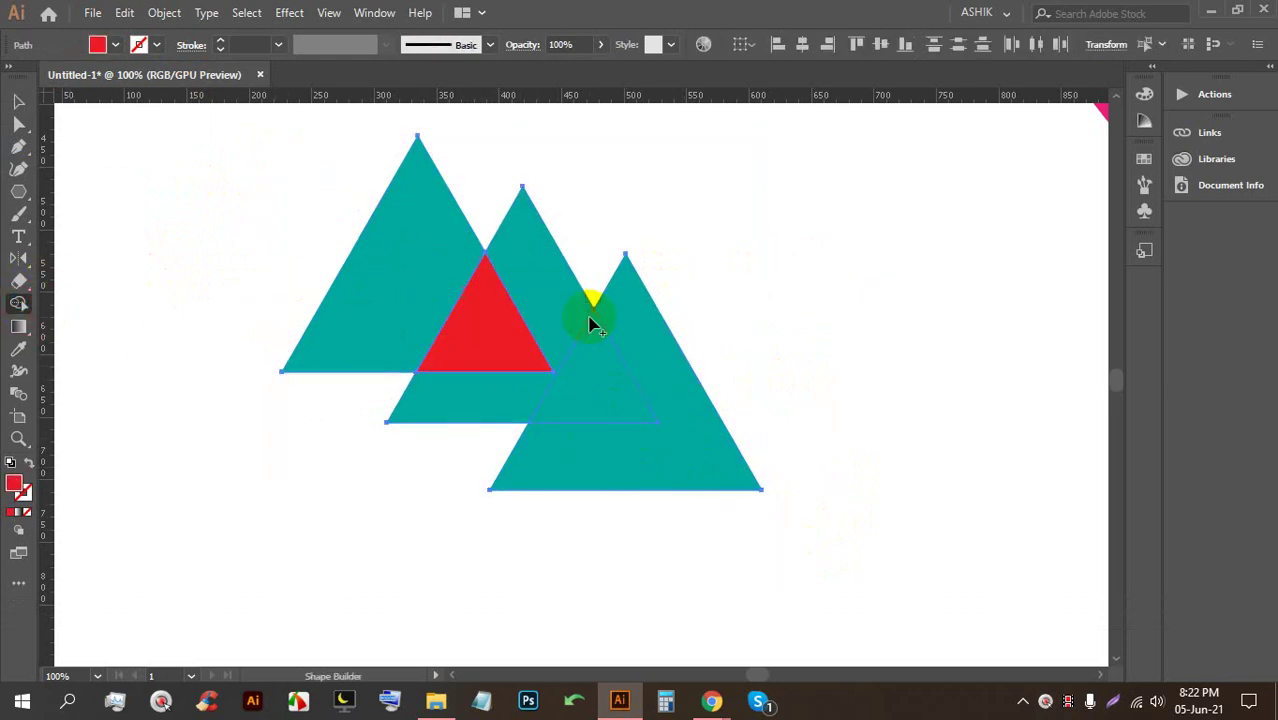
pyautogui.keyDown('alt'); pyautogui.click(606, 376); pyautogui.keyUp('alt')
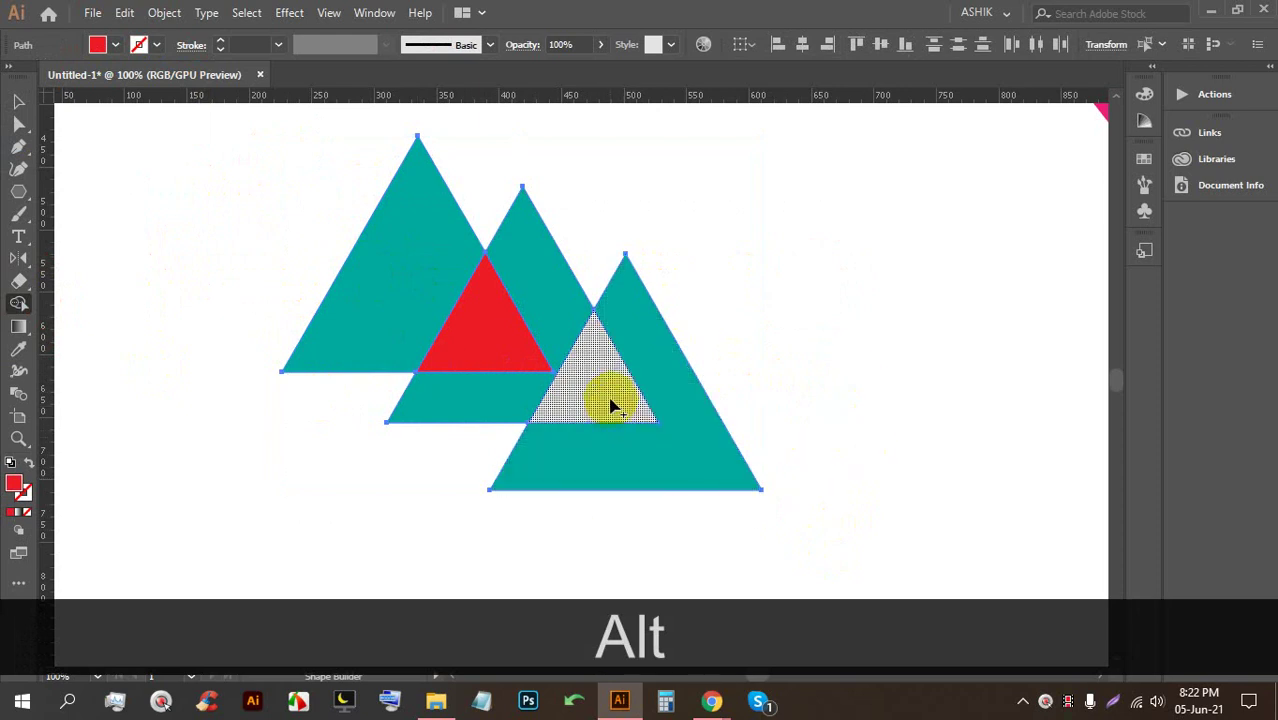
pyautogui.keyDown('alt'); pyautogui.scroll(1, 625, 403); pyautogui.keyUp('alt')
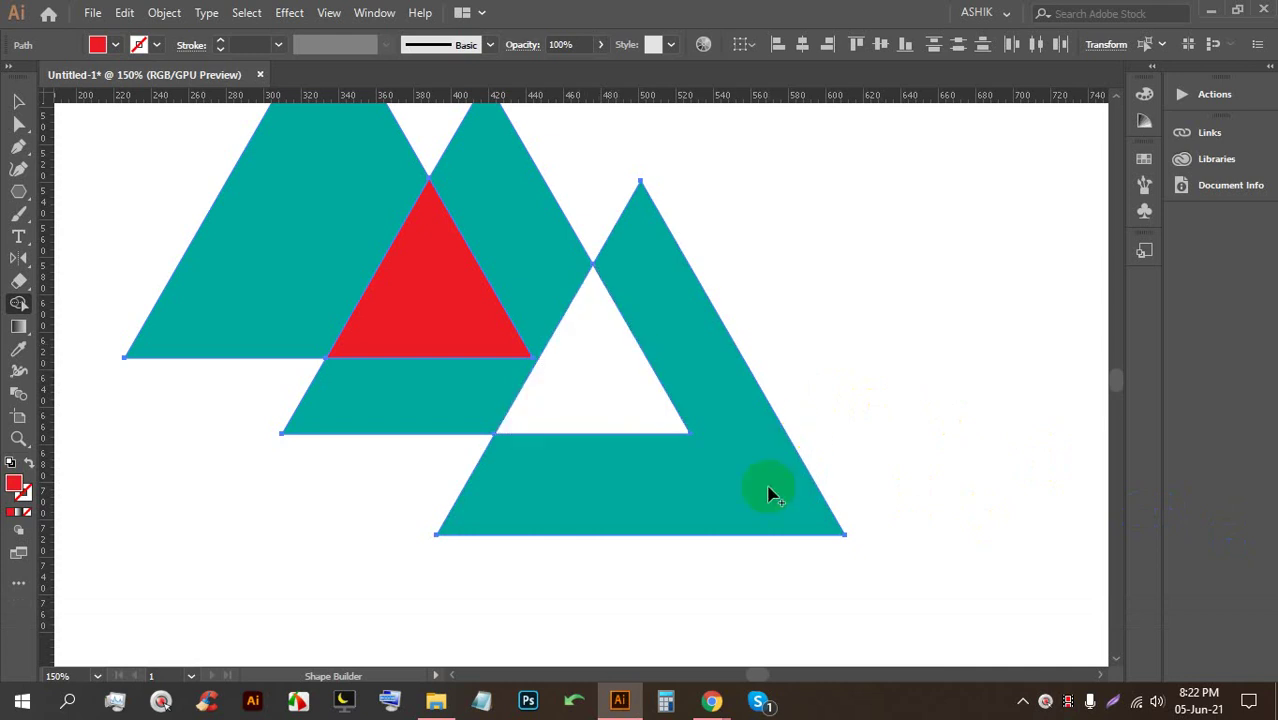
# Turn the cut-out gap into a red shape with Shape Builder and open that shape in isolation mode
pyautogui.click(591, 360)
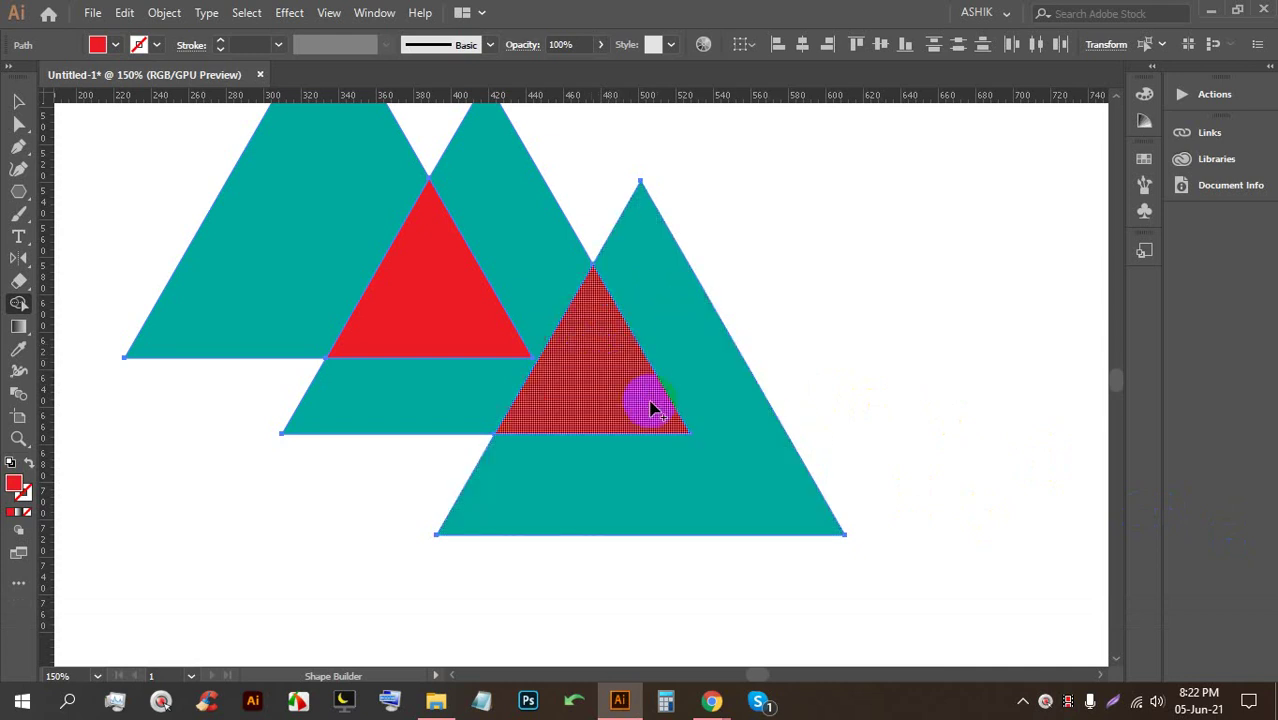
pyautogui.click(18, 101)
pyautogui.click(108, 130)
pyautogui.click(561, 376)
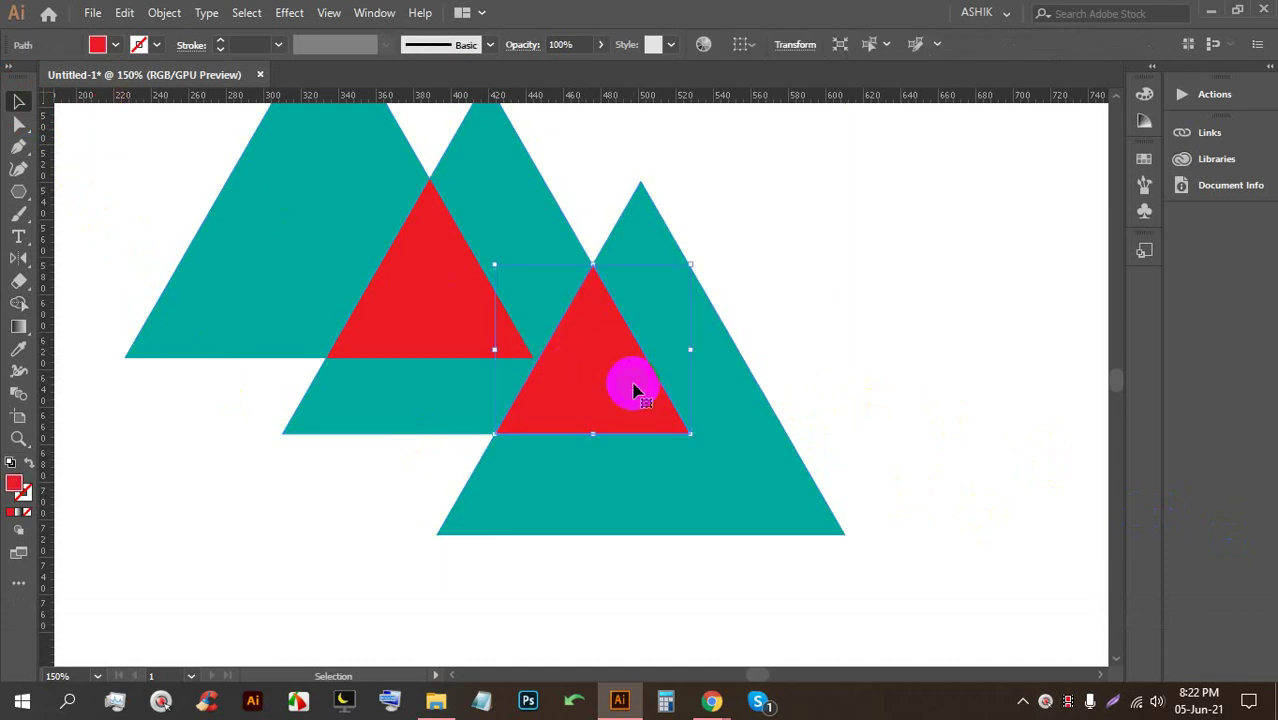
pyautogui.doubleClick(587, 371)
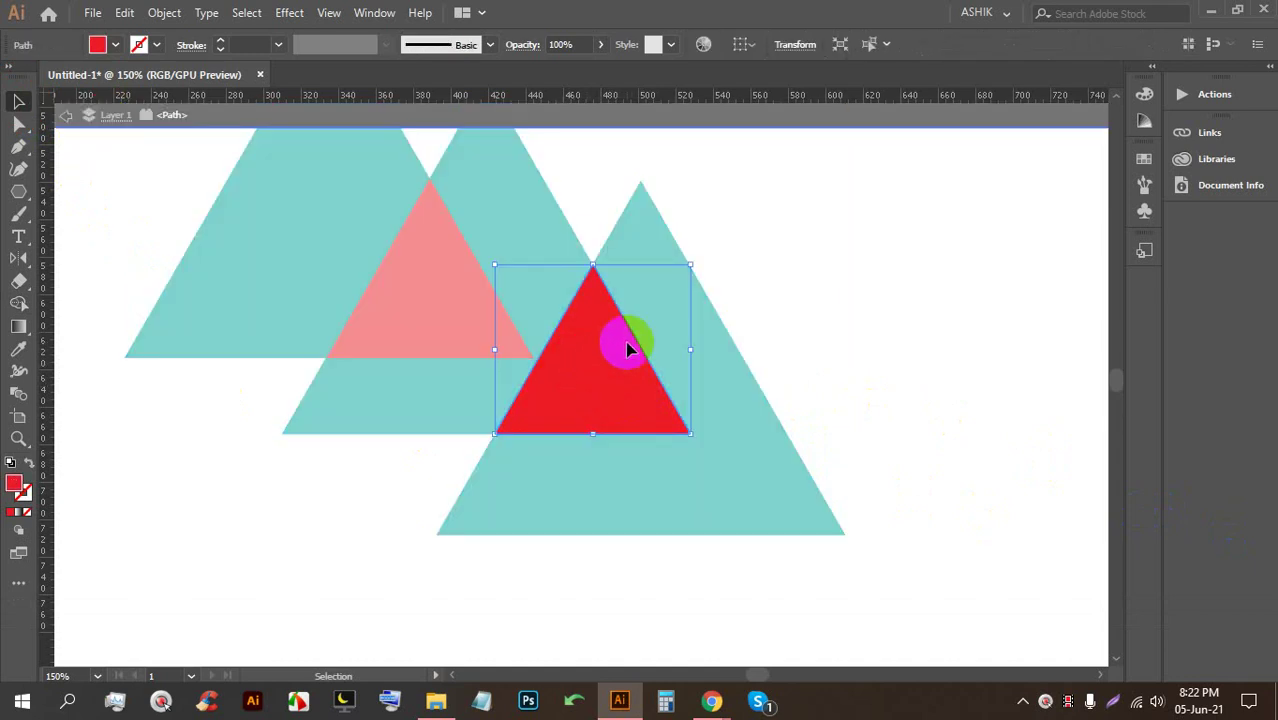
# Draw a red circle about 155 px wide and duplicate it into a two-by-two grid of overlapping circles
pyautogui.scroll(-3, 673, 248)
pyautogui.click(832, 344)
pyautogui.moveTo(18, 191); pyautogui.dragTo(80, 211)
pyautogui.moveTo(396, 368); pyautogui.dragTo(491, 460)
pyautogui.click(18, 101)
pyautogui.moveTo(452, 420); pyautogui.dragTo(445, 500)
pyautogui.moveTo(442, 498); pyautogui.dragTo(517, 497)
pyautogui.moveTo(517, 497); pyautogui.dragTo(514, 412)
pyautogui.click(471, 448)
# Select the four circles and turn the gap at their centre into a shape with Shape Builder
pyautogui.scroll(3, 474, 440)
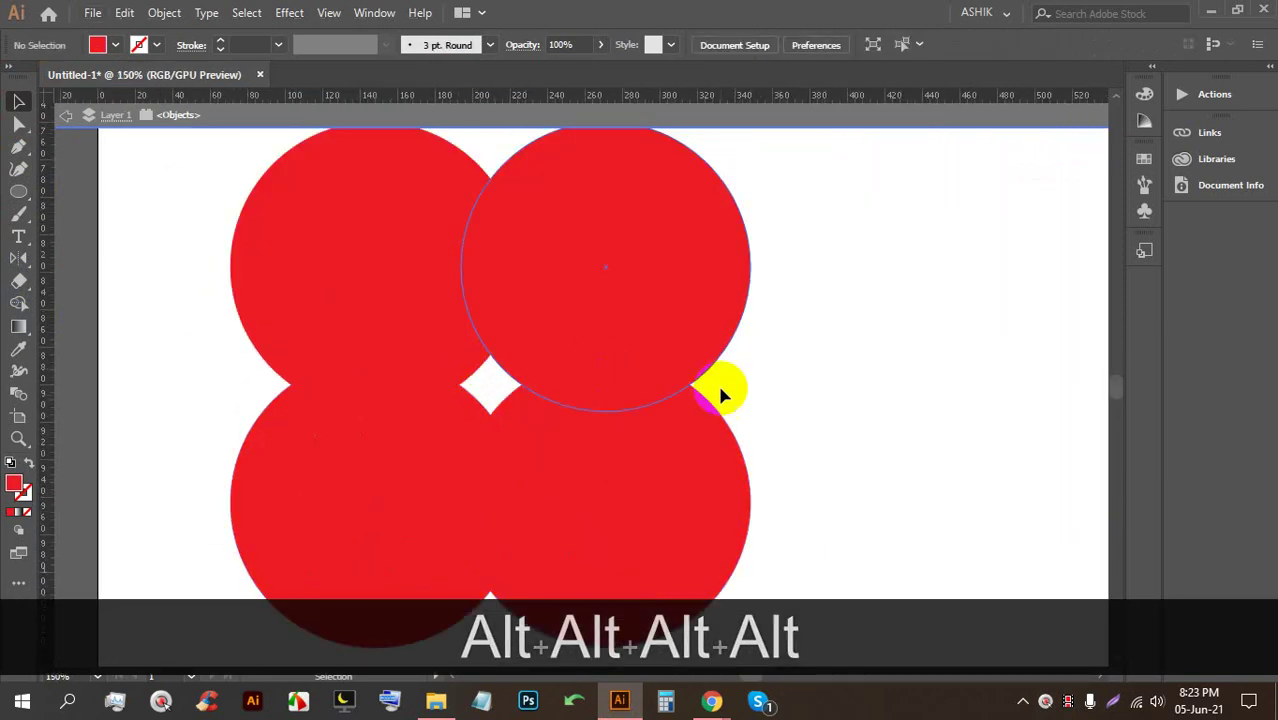
pyautogui.moveTo(822, 465); pyautogui.dragTo(325, 285)
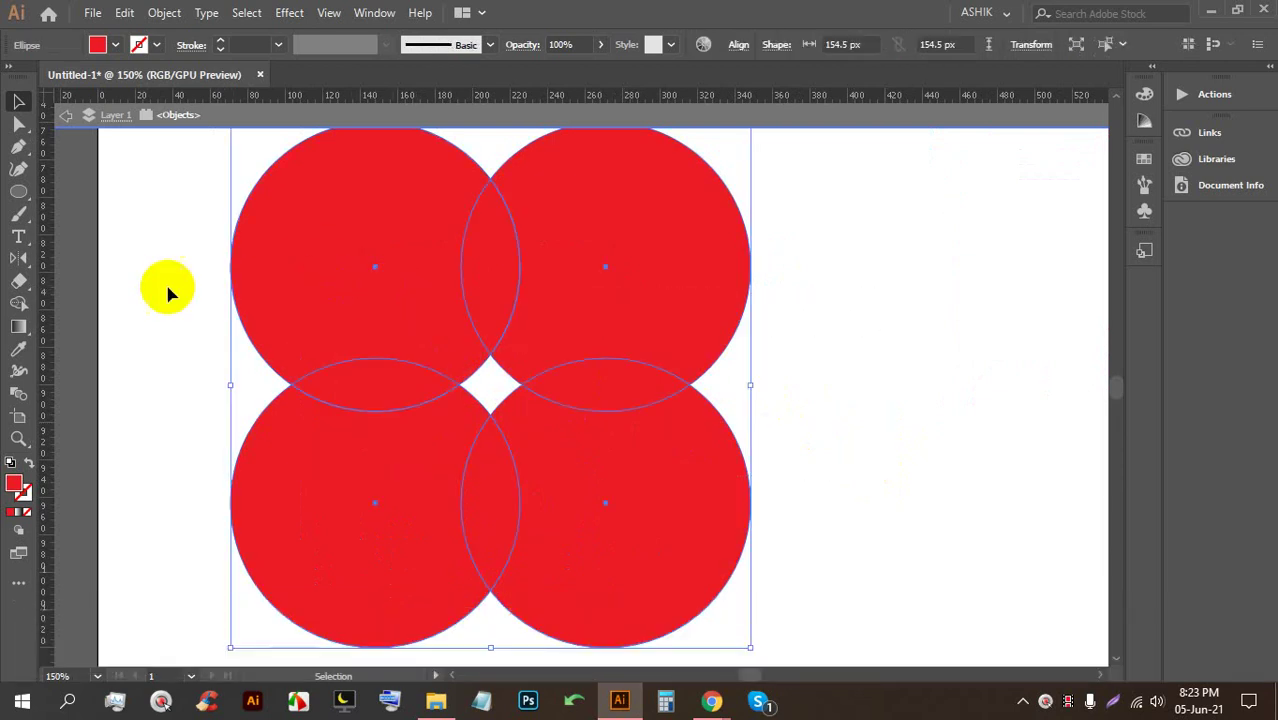
pyautogui.click(18, 302)
pyautogui.moveTo(498, 368); pyautogui.dragTo(494, 379)
pyautogui.click(18, 101)
pyautogui.click(131, 197)
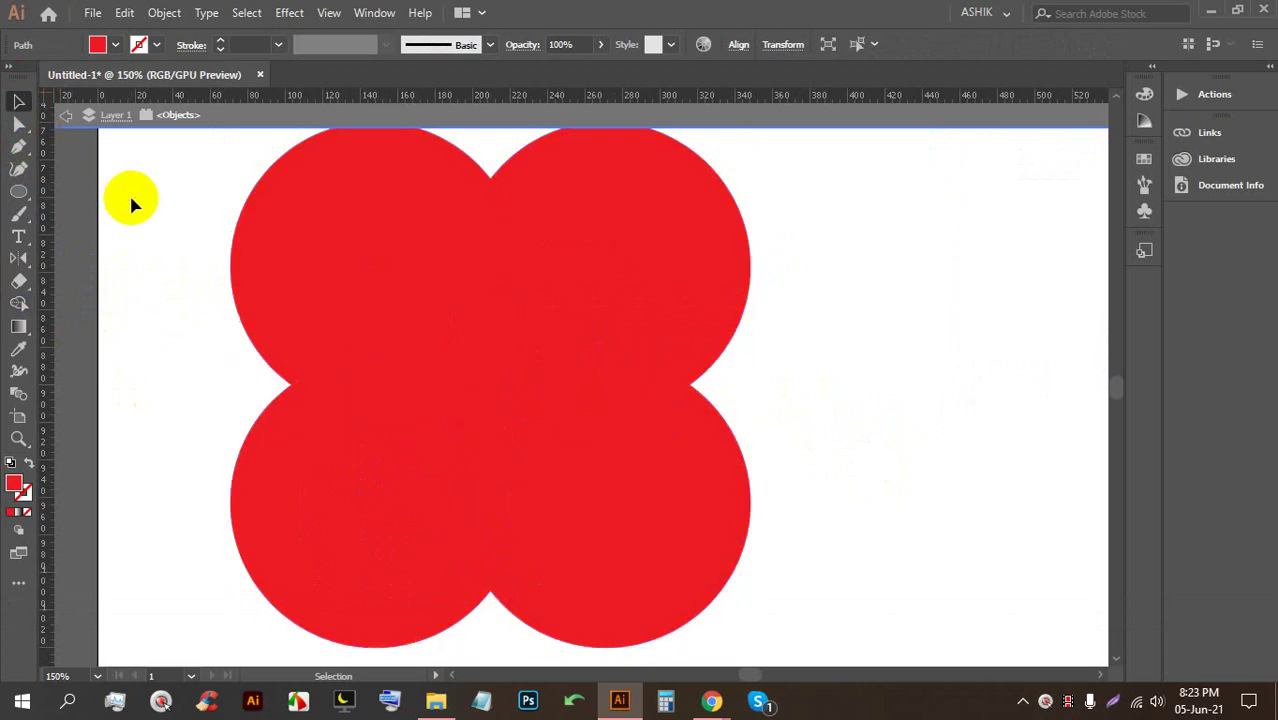
# Fill the diamond-shaped piece between the four circles with dark blue
pyautogui.click(485, 379)
pyautogui.click(115, 44)
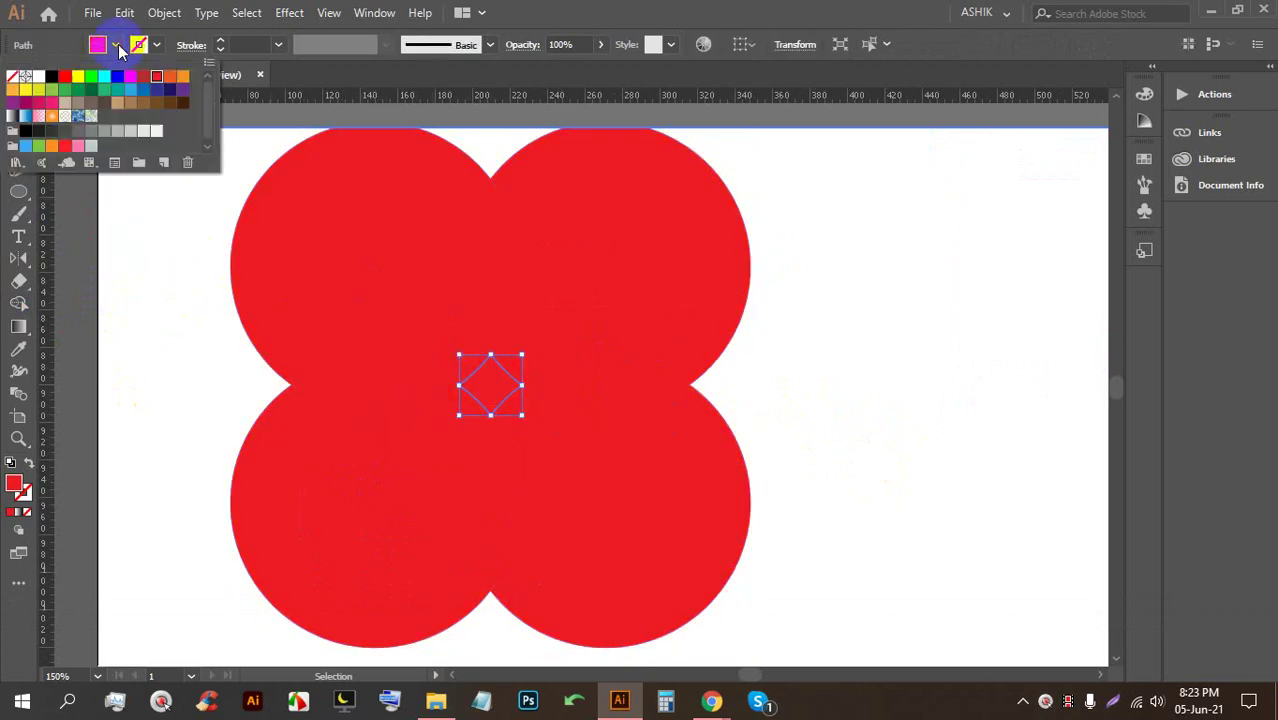
pyautogui.click(156, 89)
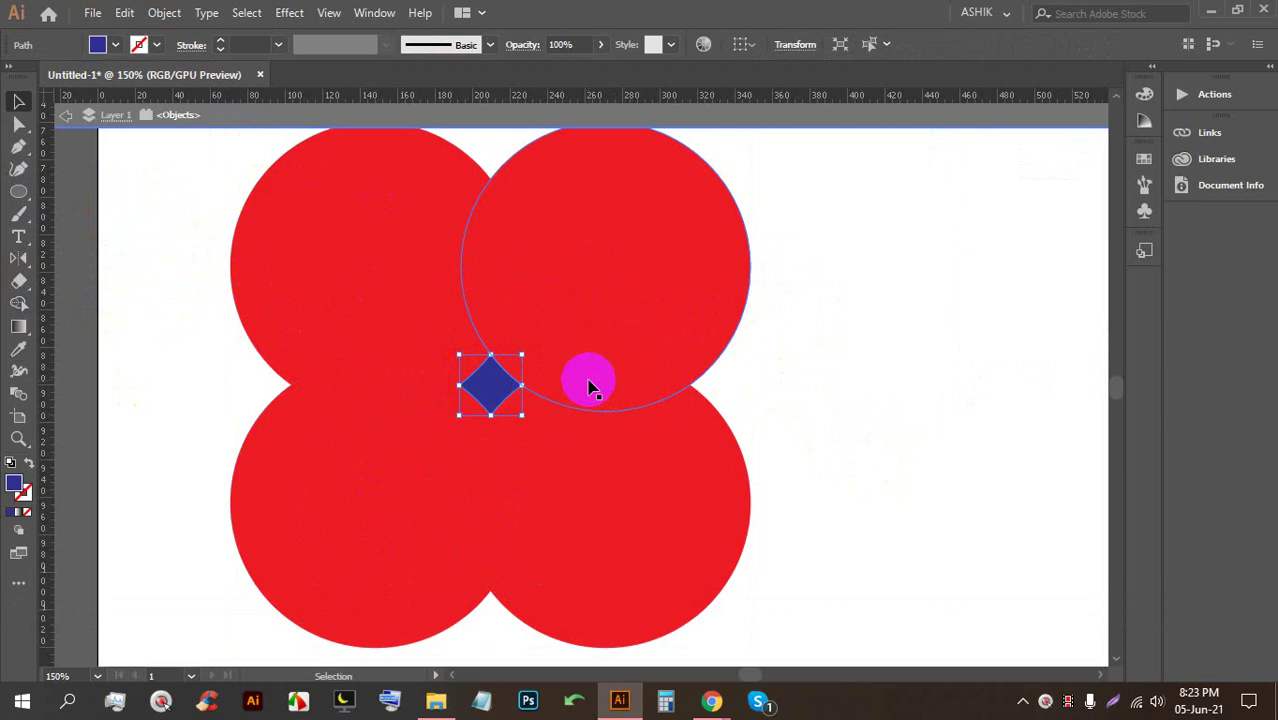
# Delete the four circles with their diamond and all remaining artwork on the artboard
pyautogui.scroll(-3, 590, 385)
pyautogui.moveTo(755, 458); pyautogui.dragTo(356, 357)
pyautogui.press('BackSpace')
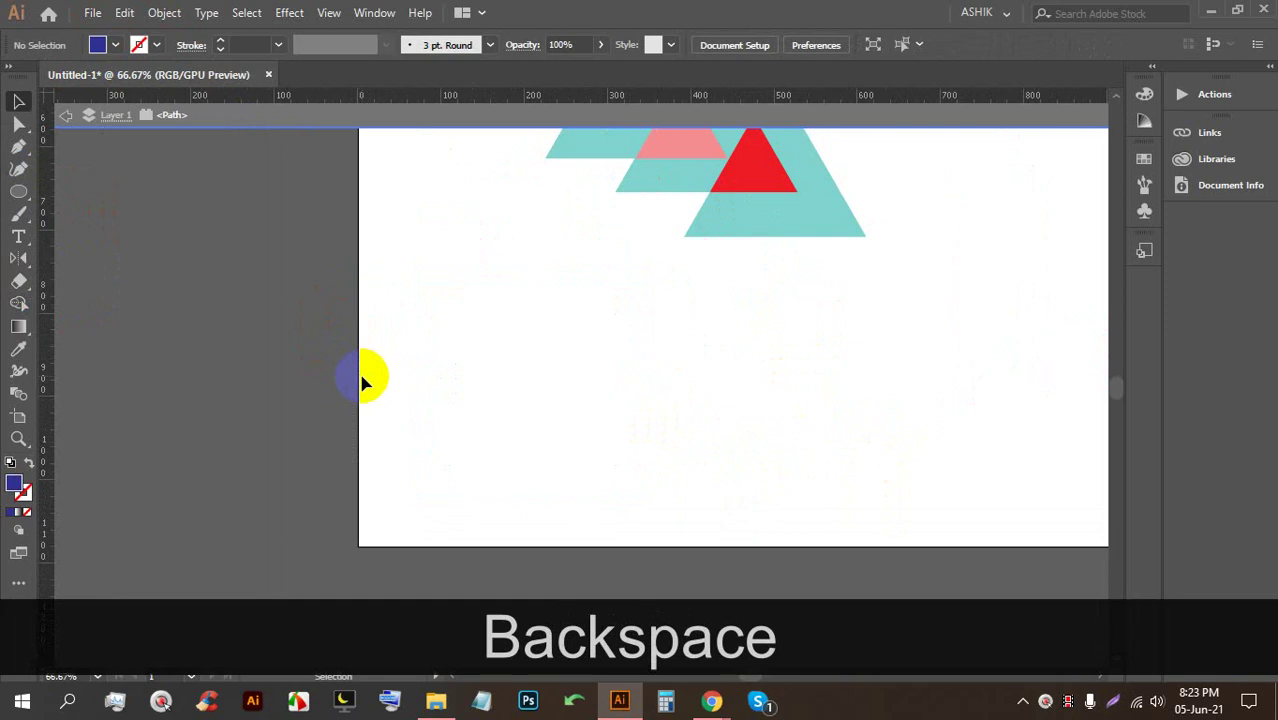
pyautogui.scroll(-5, 363, 380)
pyautogui.moveTo(731, 440); pyautogui.dragTo(257, 123)
pyautogui.press('BackSpace')
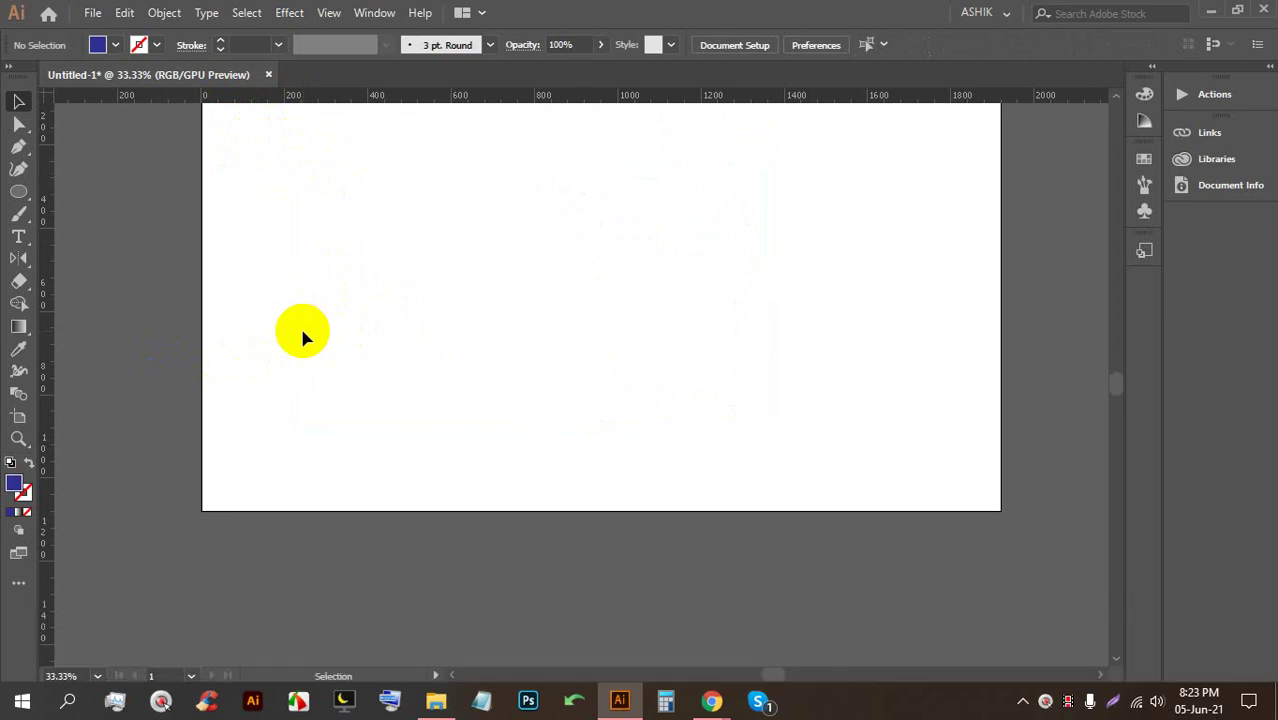
# Switch to the Google Meet call and stop presenting the screen
pyautogui.click(712, 700)
pyautogui.moveTo(642, 555)
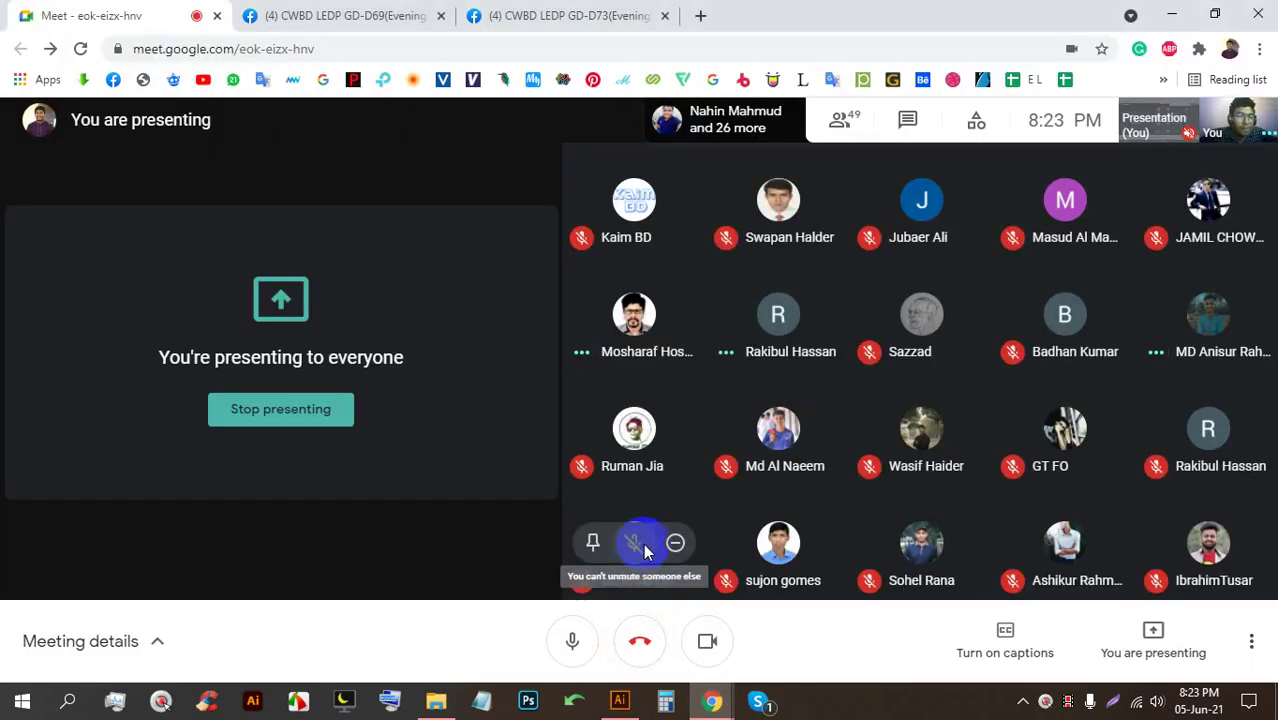
pyautogui.click(263, 412)
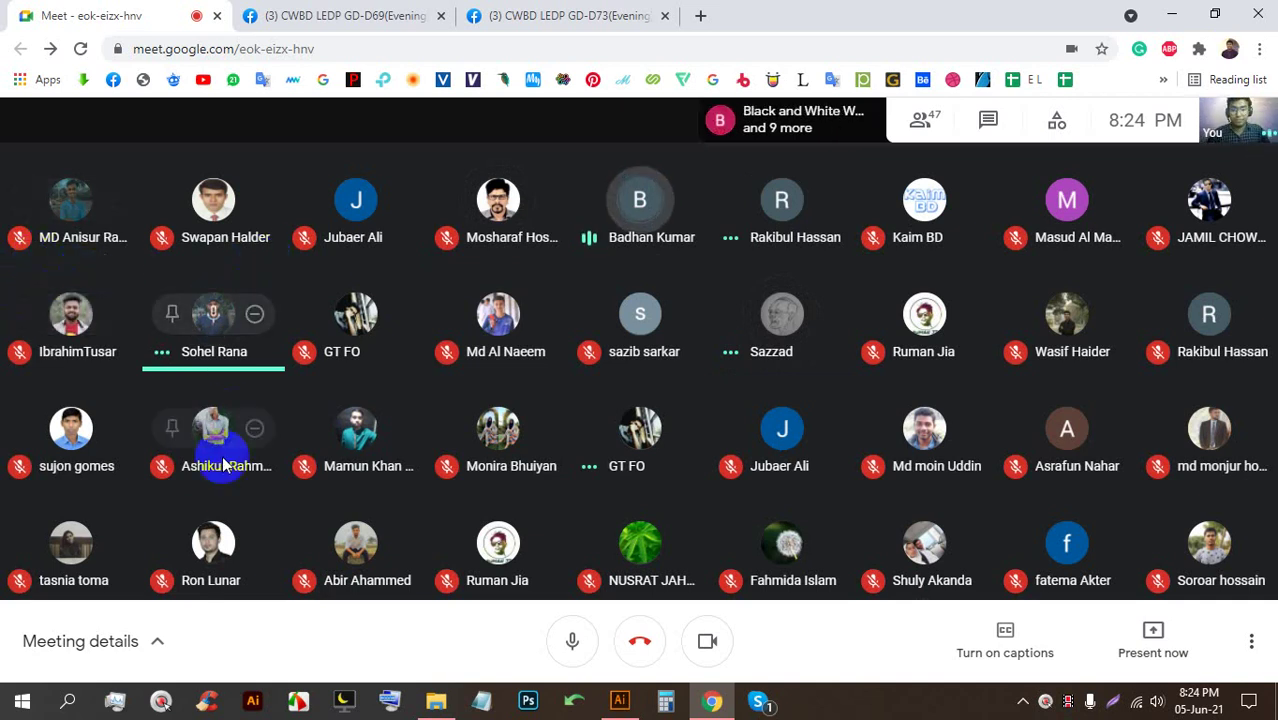
# Turn off the camera and the microphone in the meeting
pyautogui.click(703, 643)
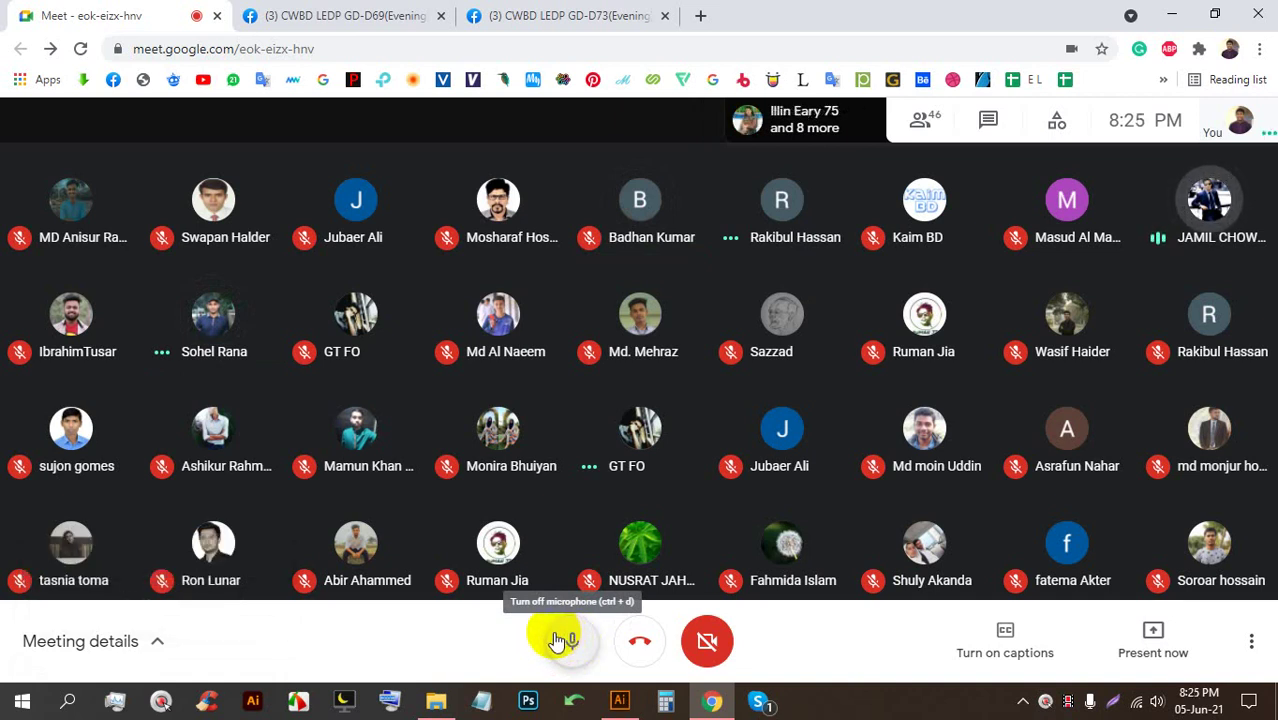
pyautogui.click(573, 643)
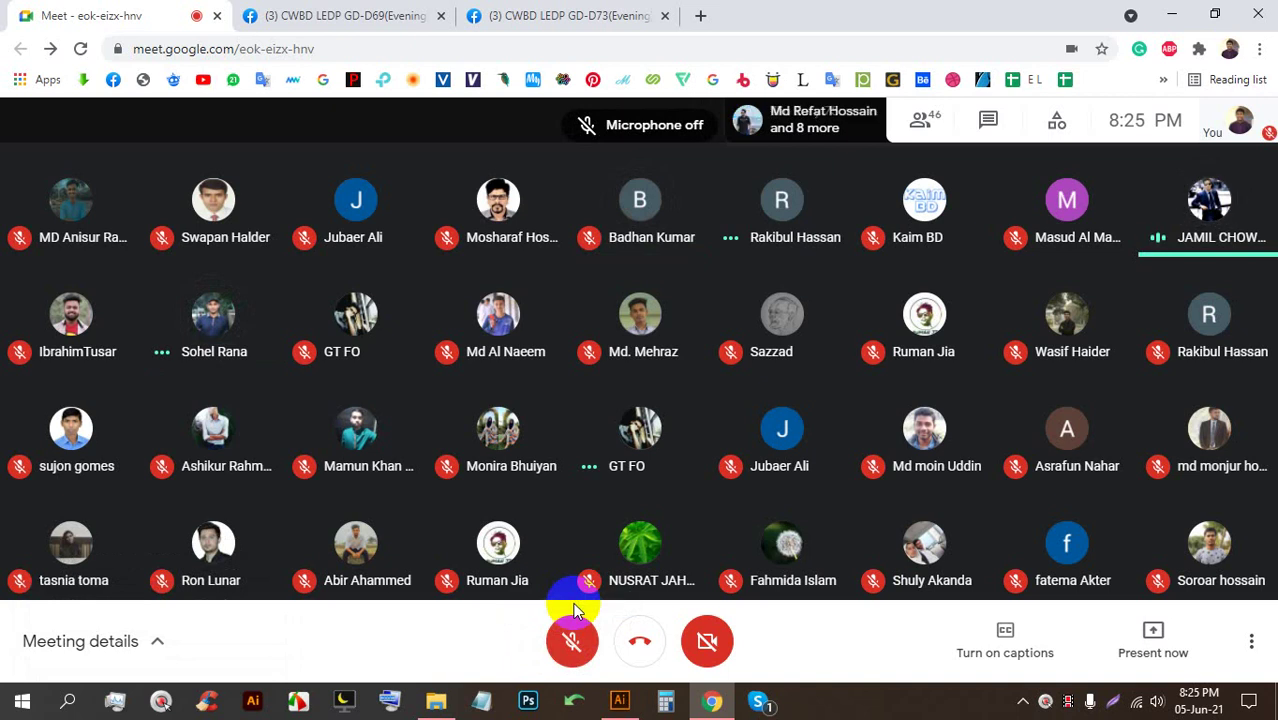
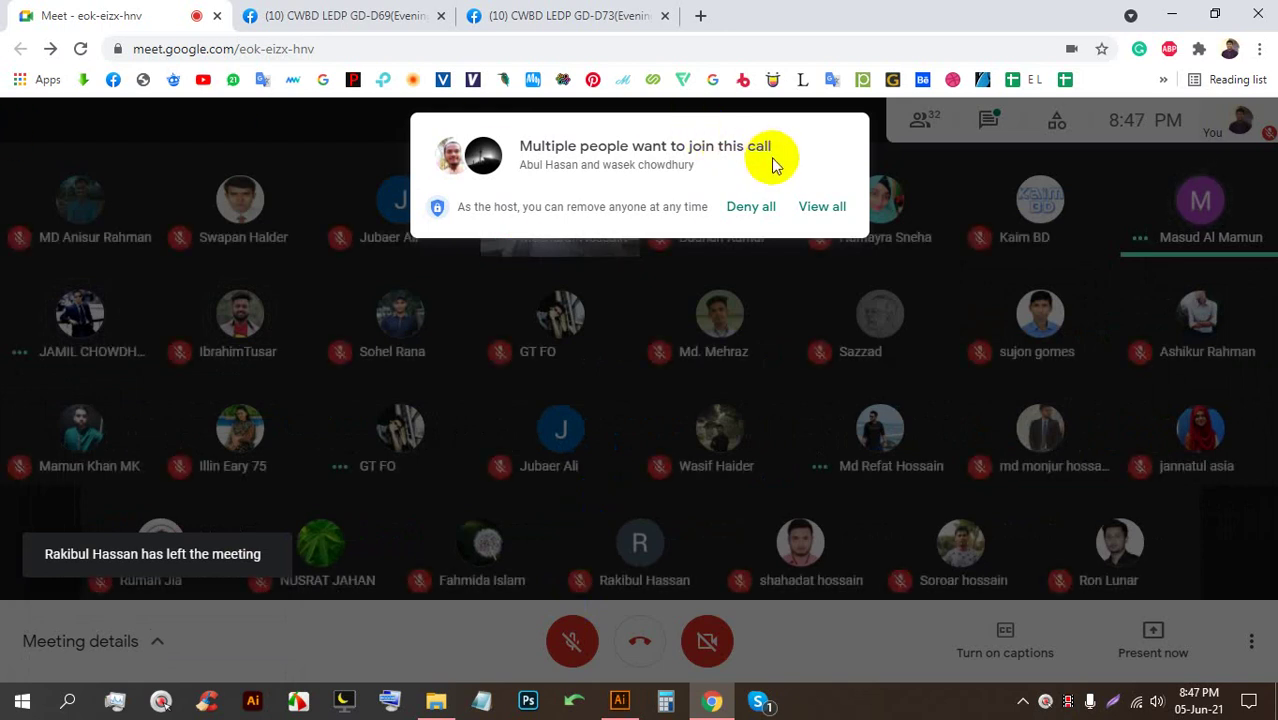
# Open the pending join requests and admit the people waiting to enter the call
pyautogui.click(820, 206)
pyautogui.click(820, 330)
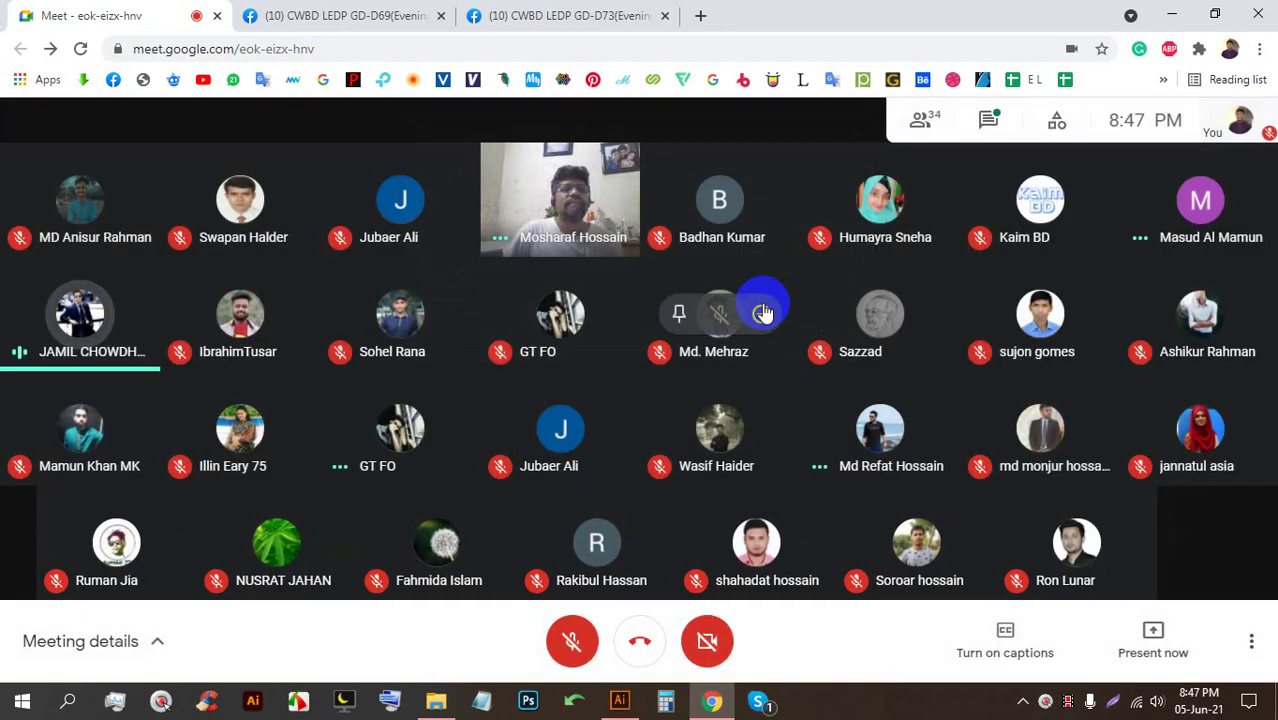
pyautogui.moveTo(757, 312)
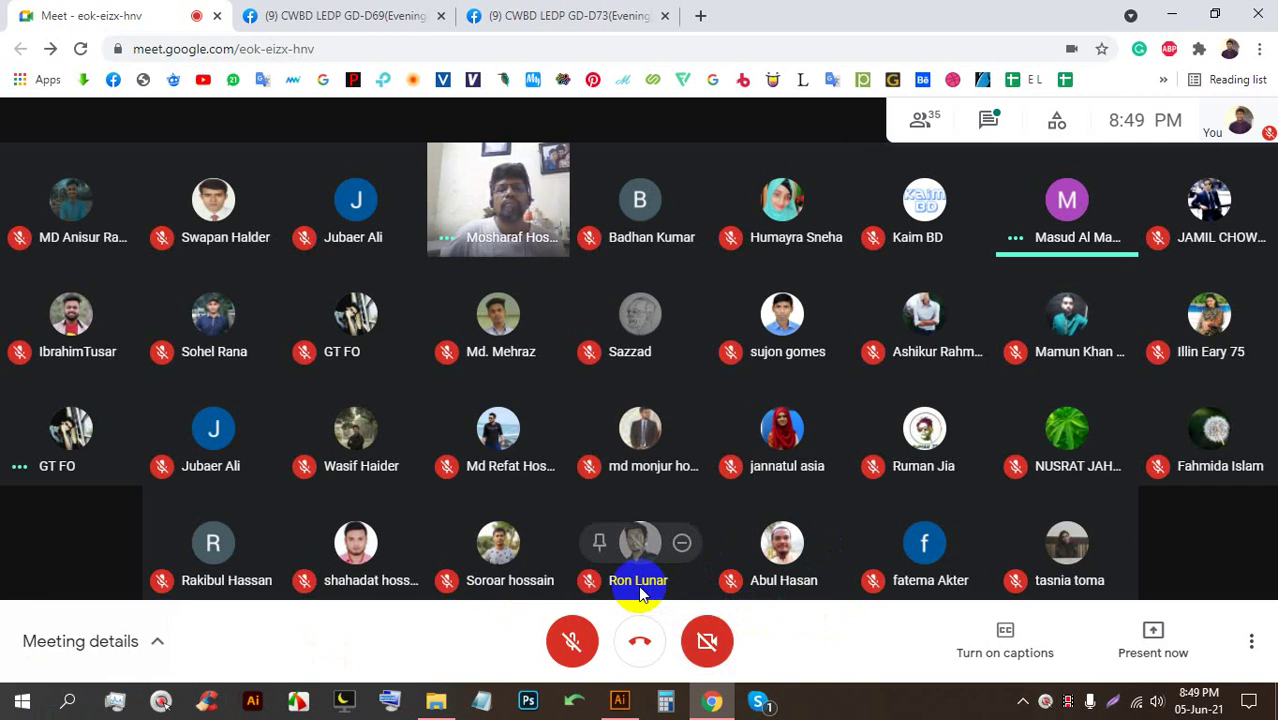
# Turn the meeting camera and microphone back on
pyautogui.click(704, 640)
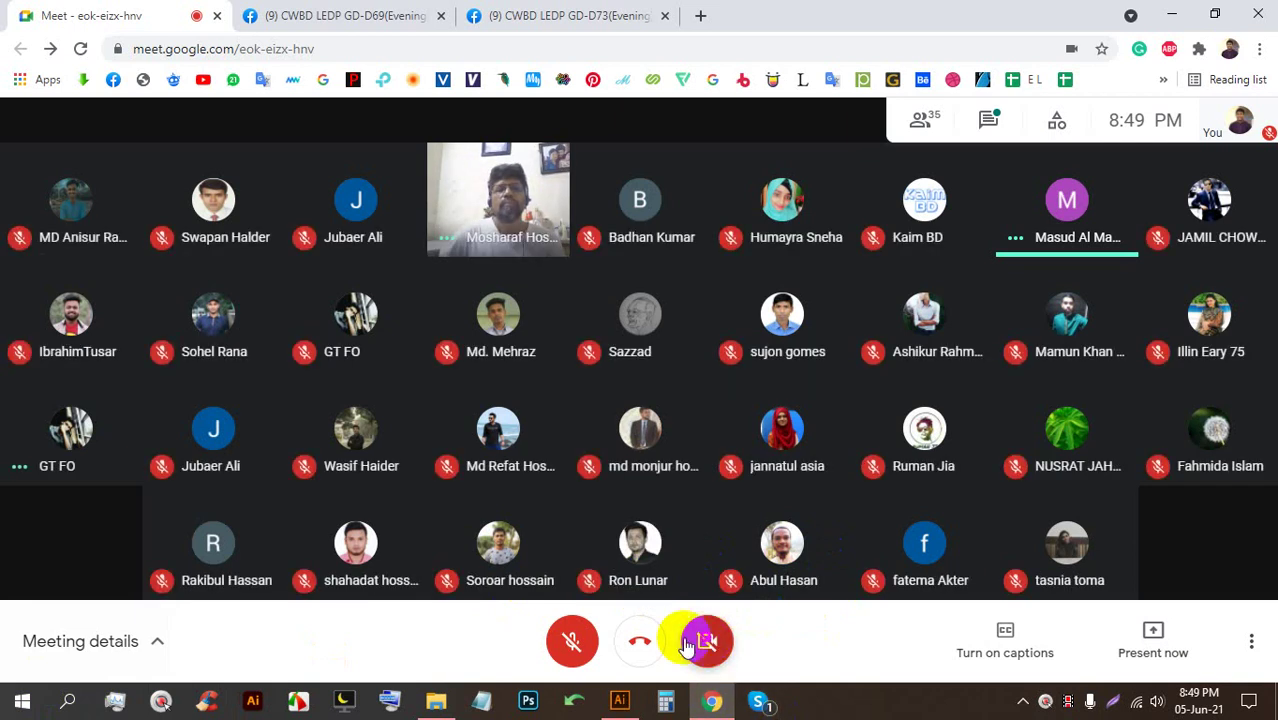
pyautogui.click(567, 652)
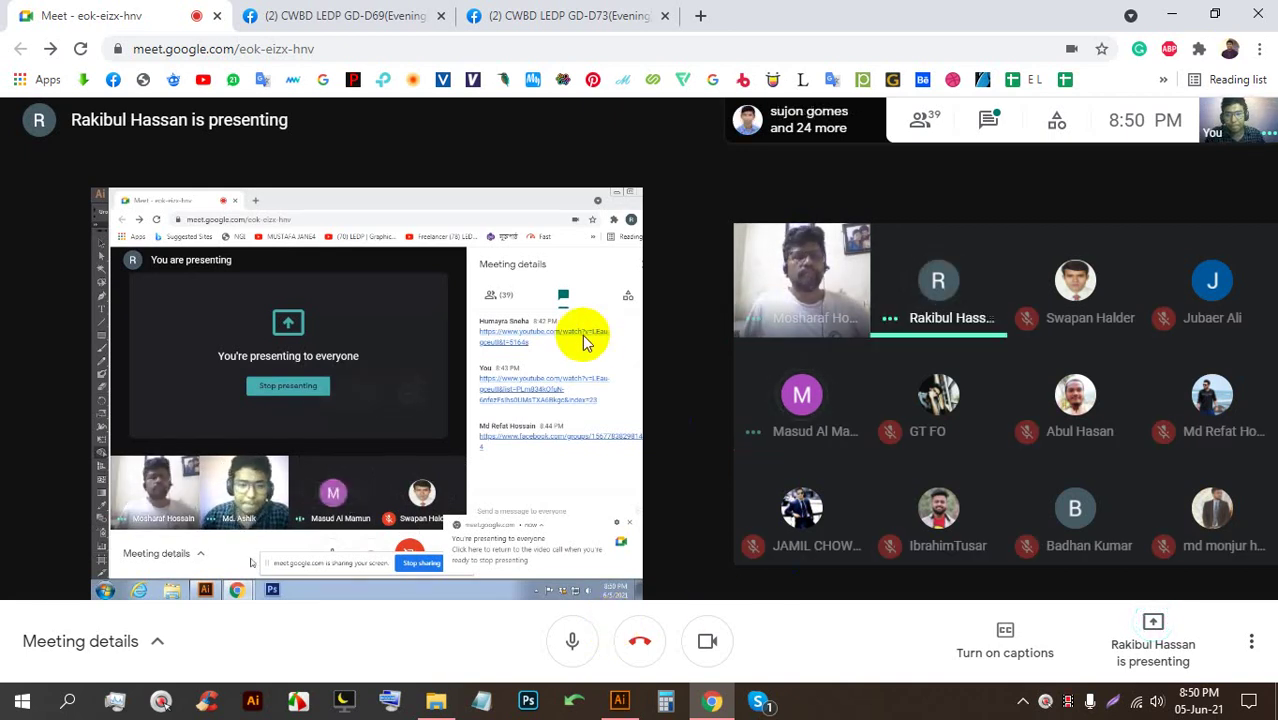
# View the participant's presentation in full screen, pin it to the main screen, and leave full screen
pyautogui.doubleClick(543, 358)
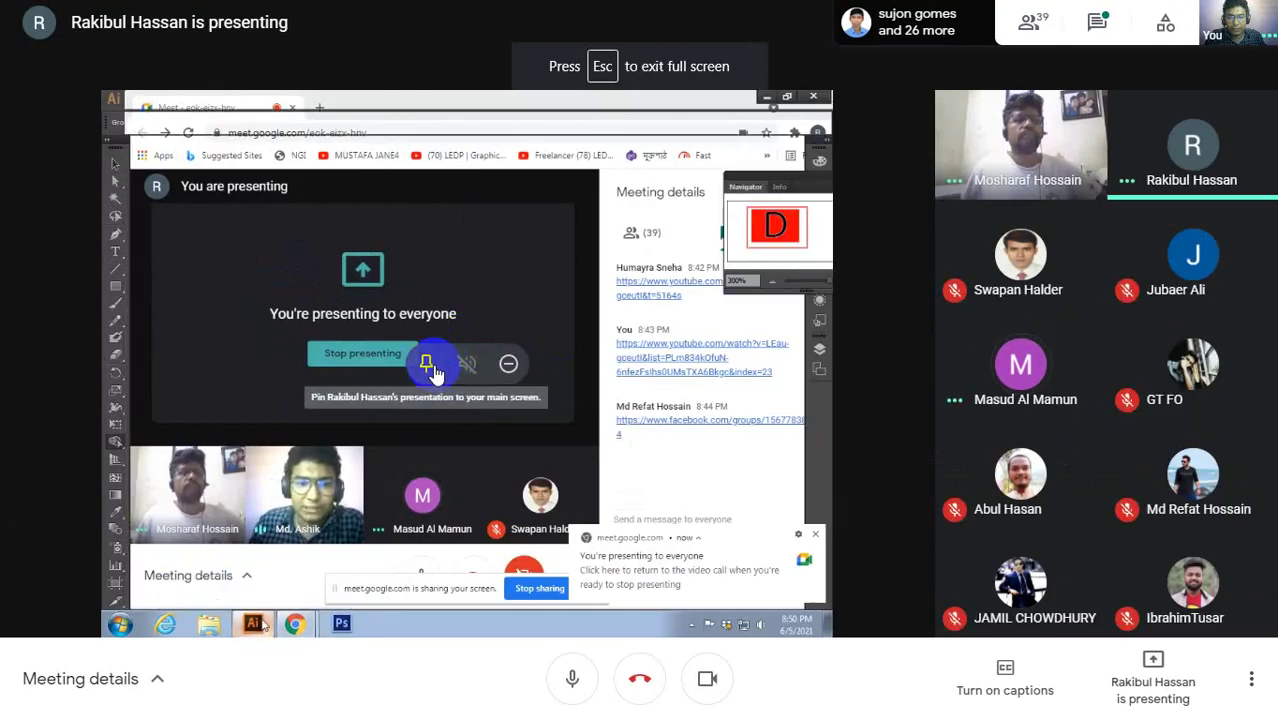
pyautogui.click(428, 368)
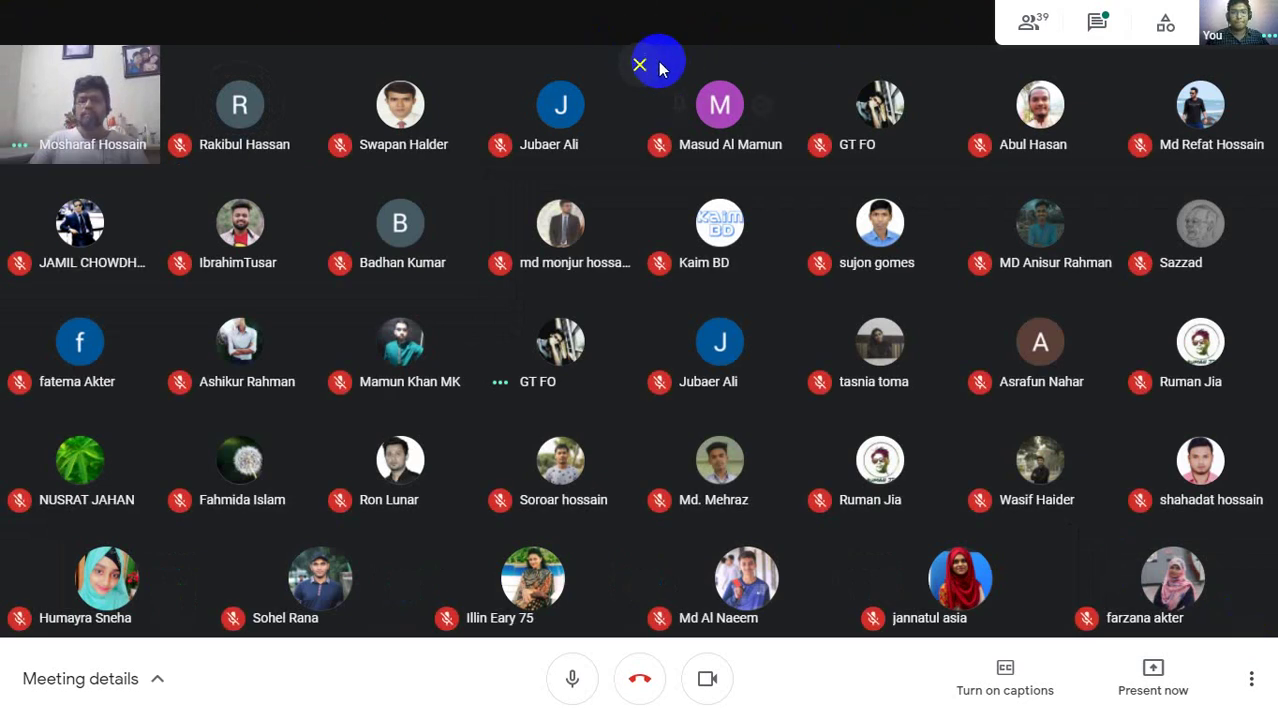
pyautogui.click(642, 62)
pyautogui.click(1146, 630)
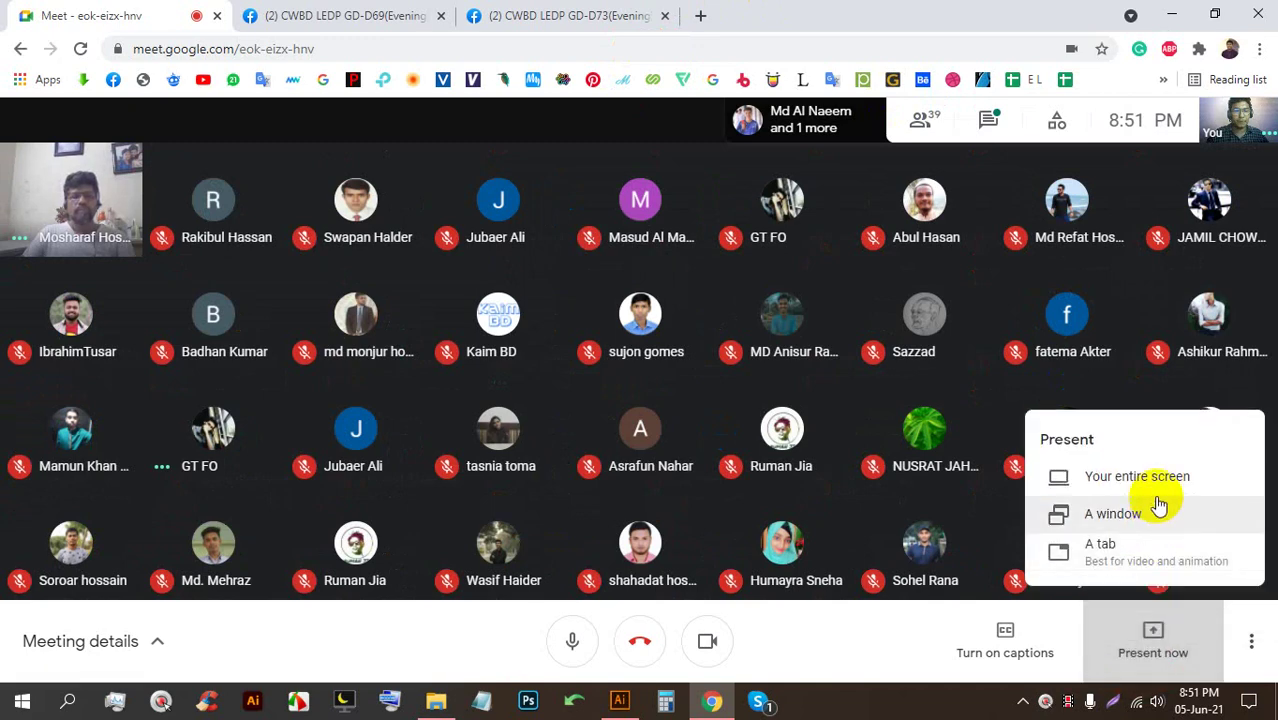
pyautogui.click(1155, 503)
pyautogui.click(900, 480)
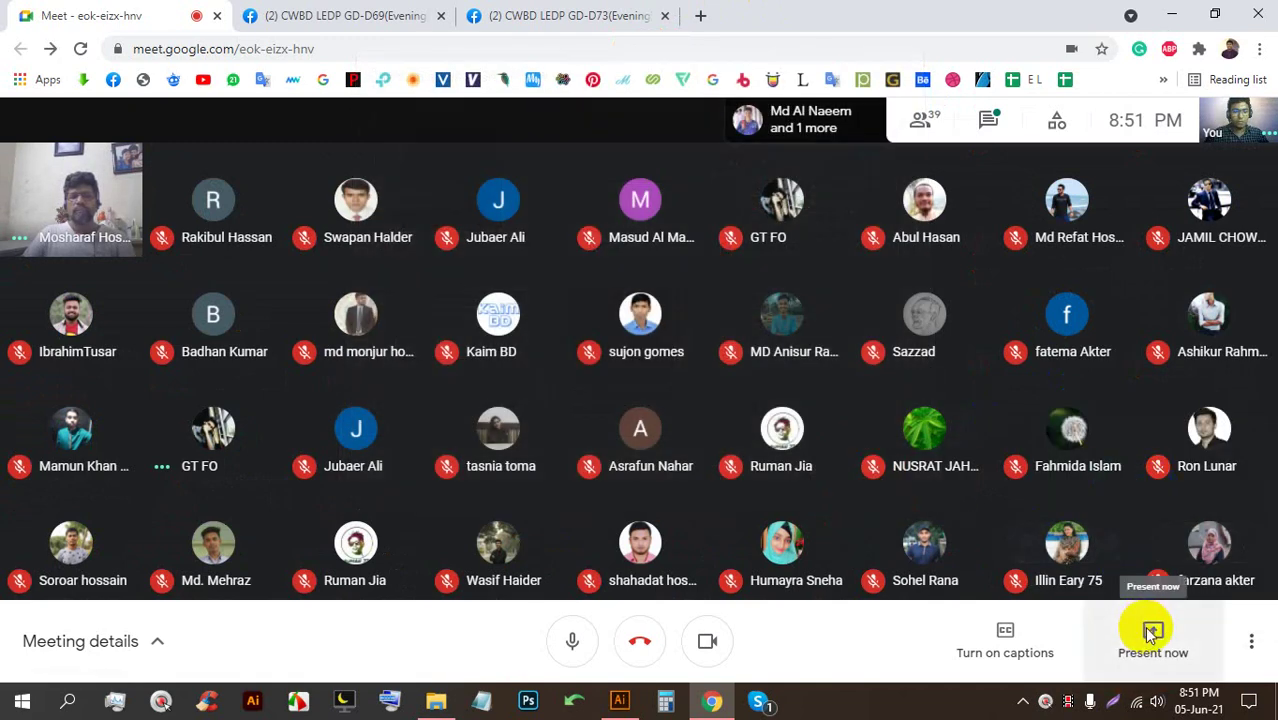
# Present the entire screen to everyone in the meeting and hide the screen-sharing notice
pyautogui.click(1150, 632)
pyautogui.click(1135, 478)
pyautogui.click(510, 285)
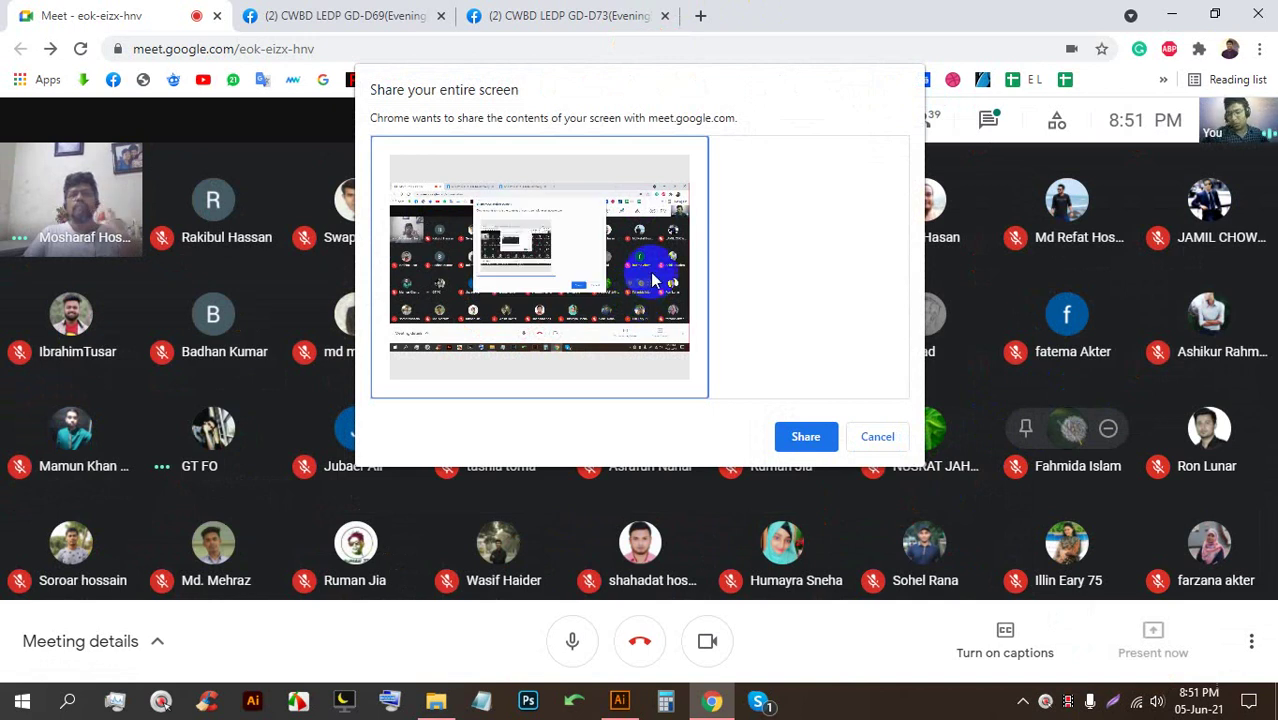
pyautogui.click(818, 434)
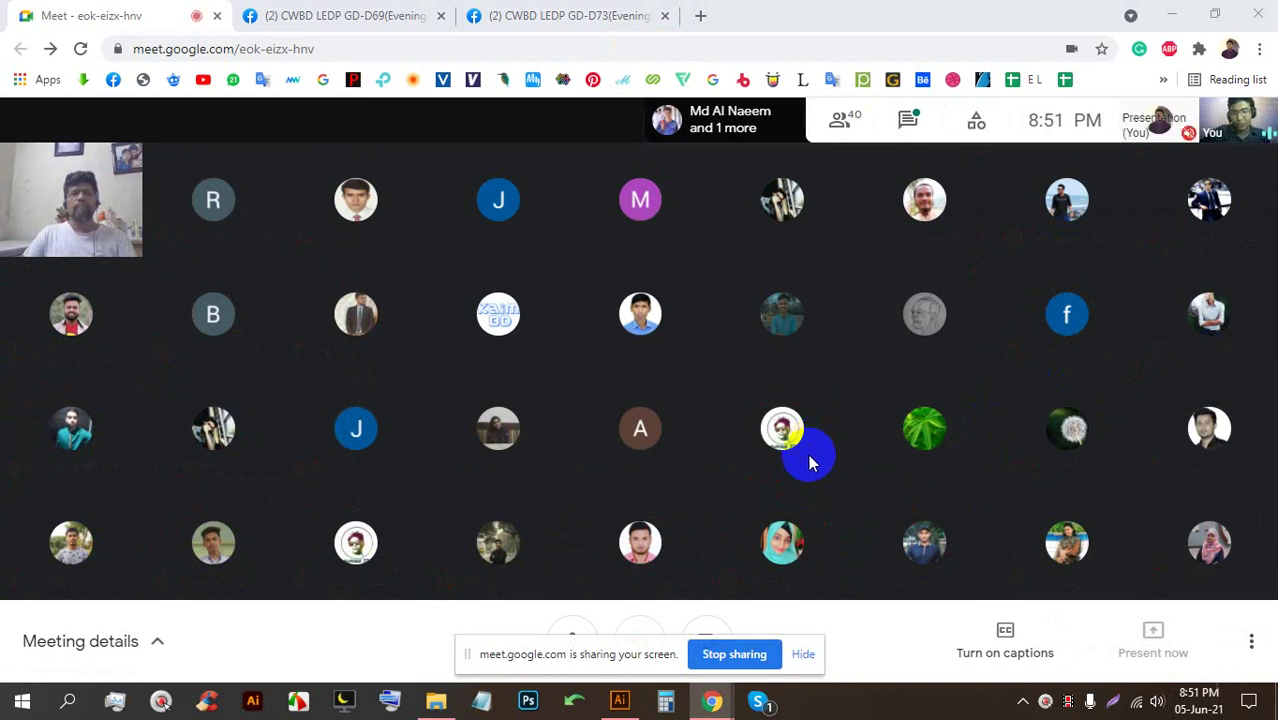
pyautogui.click(800, 662)
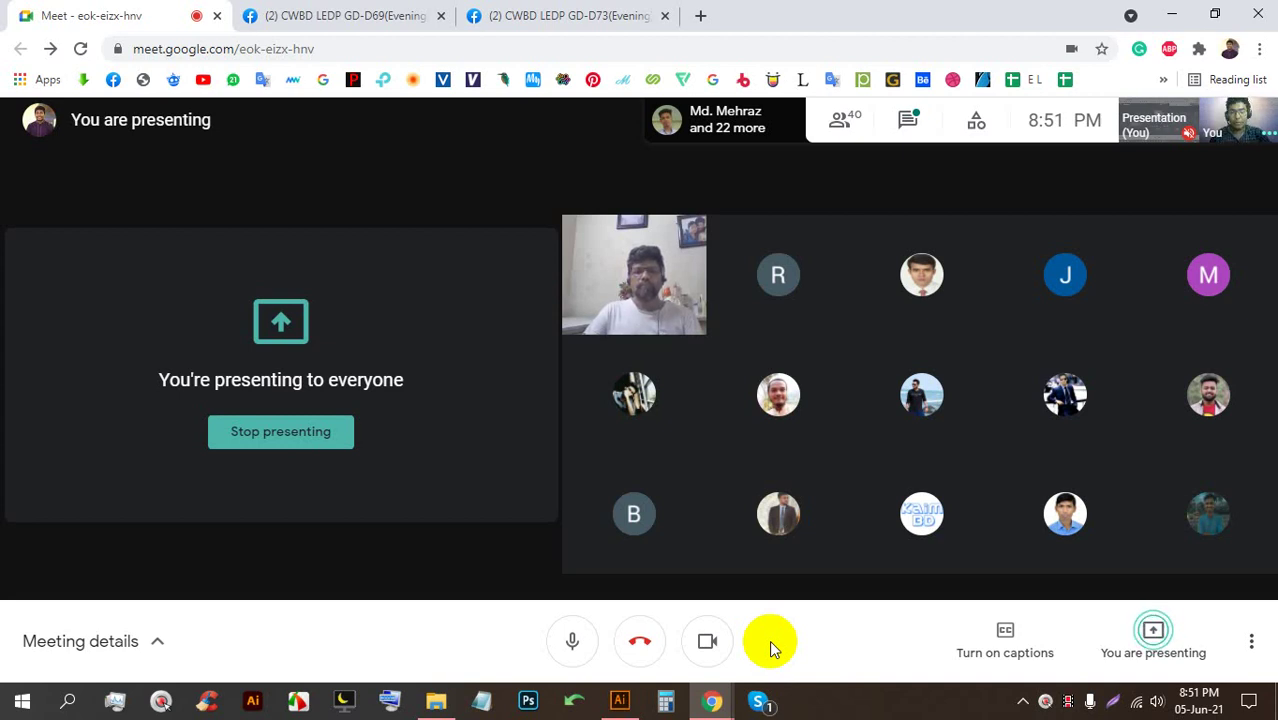
# Switch to Illustrator and draw a large landscape rectangle in the middle of the blank artboard
pyautogui.click(620, 699)
pyautogui.scroll(3, 600, 345)
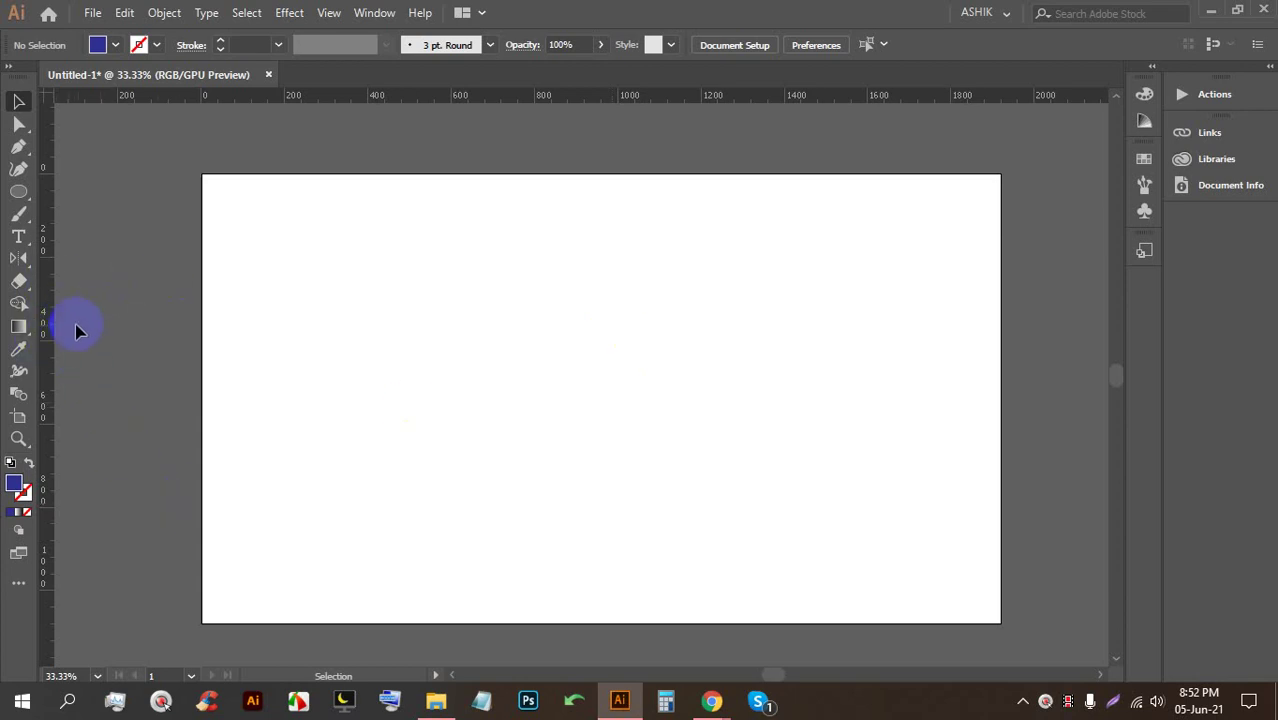
pyautogui.scroll(-2, 231, 317)
pyautogui.scroll(2, 314, 317)
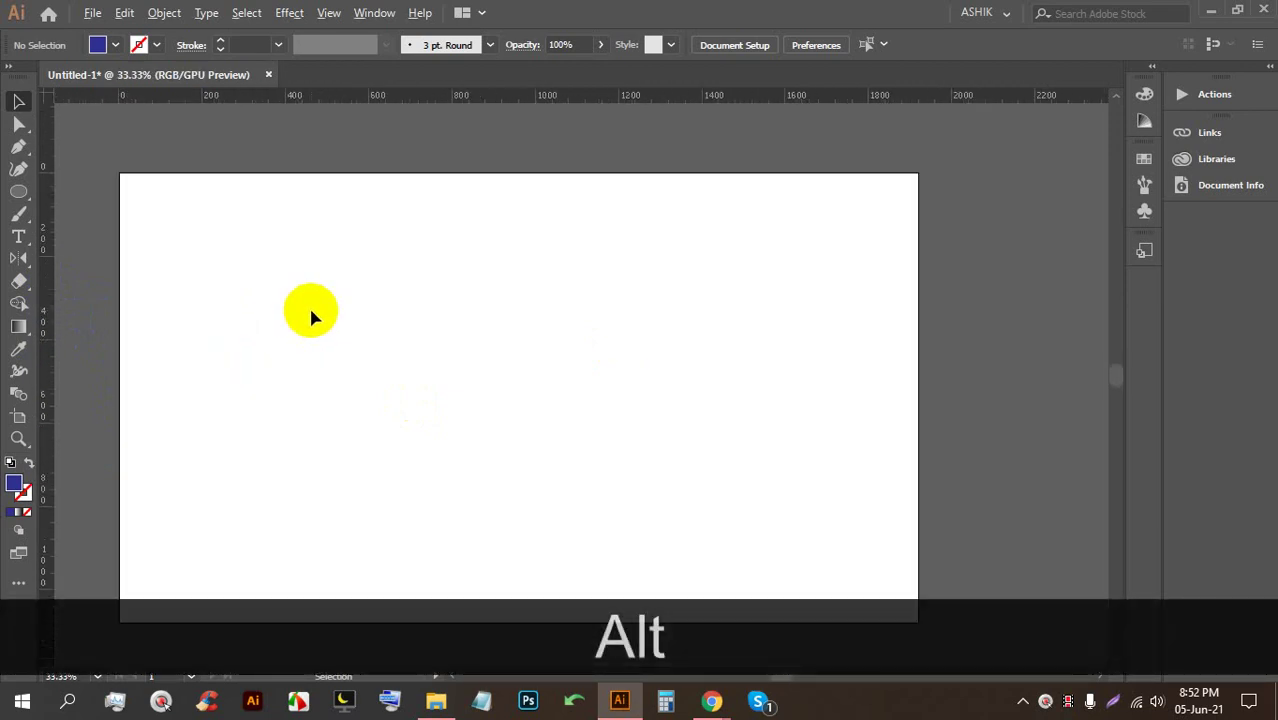
pyautogui.scroll(1, 310, 317)
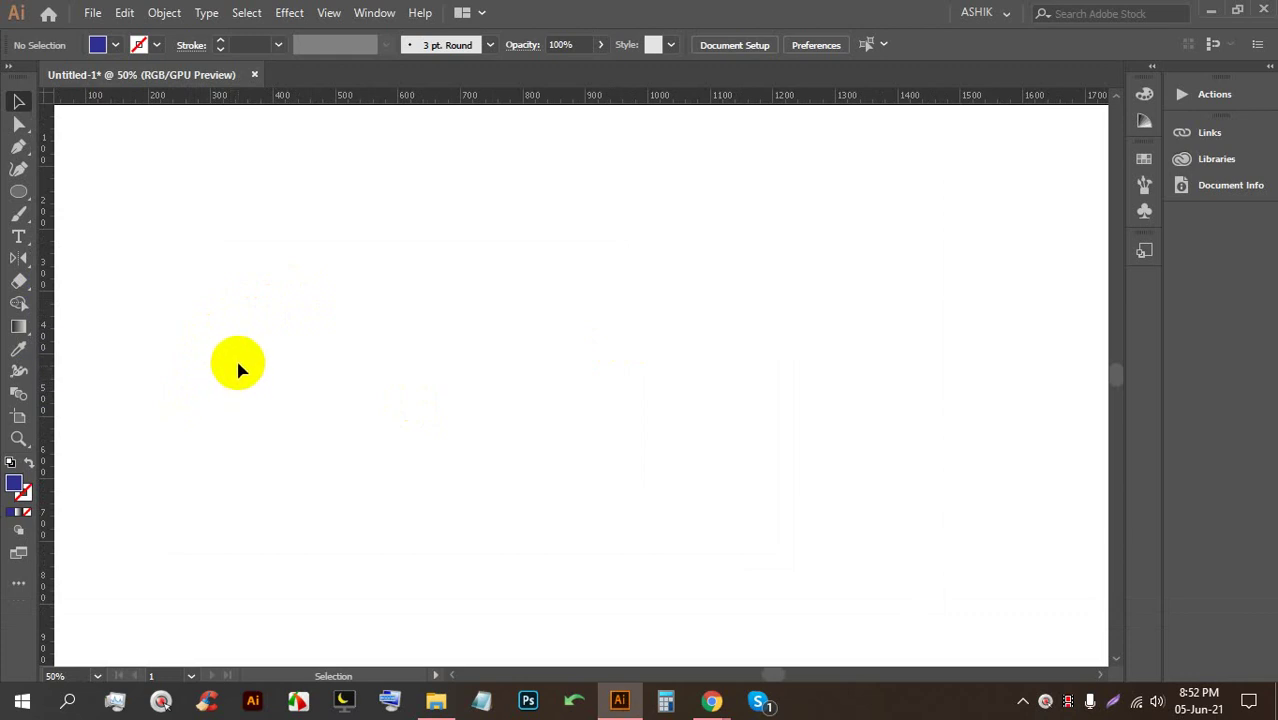
pyautogui.scroll(1, 234, 375)
pyautogui.click(20, 330)
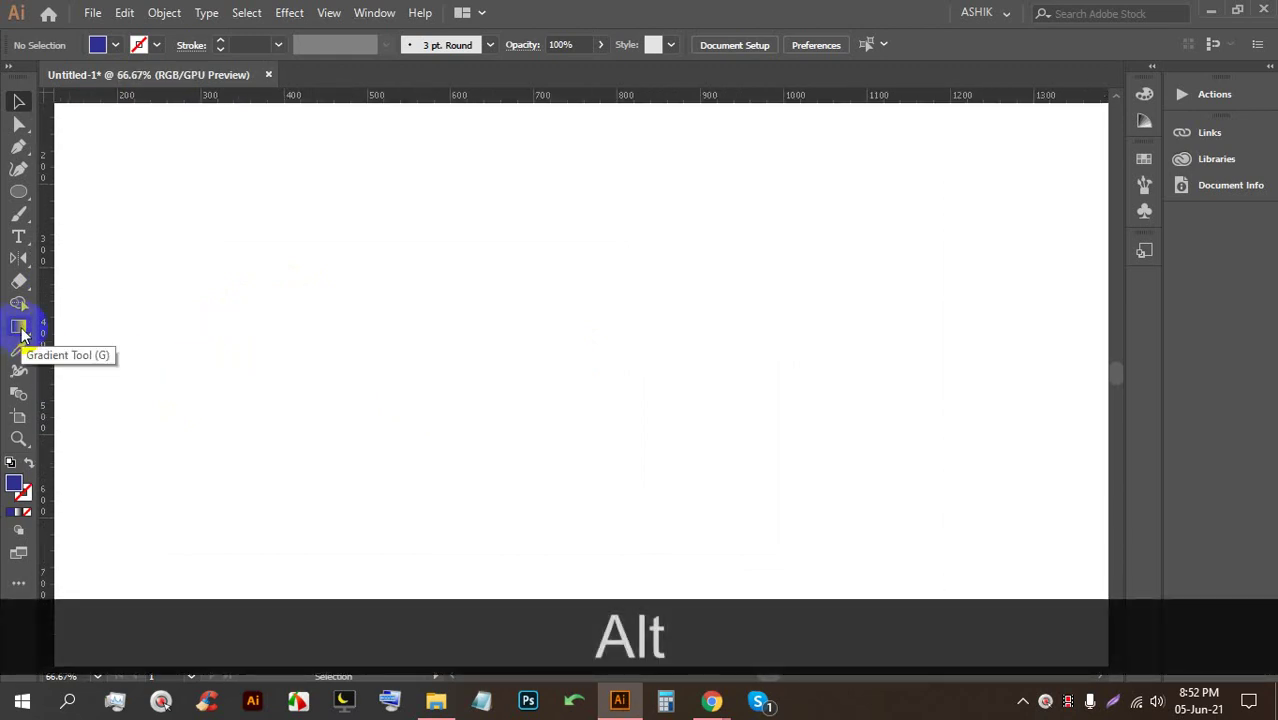
pyautogui.click(18, 172)
pyautogui.click(18, 190)
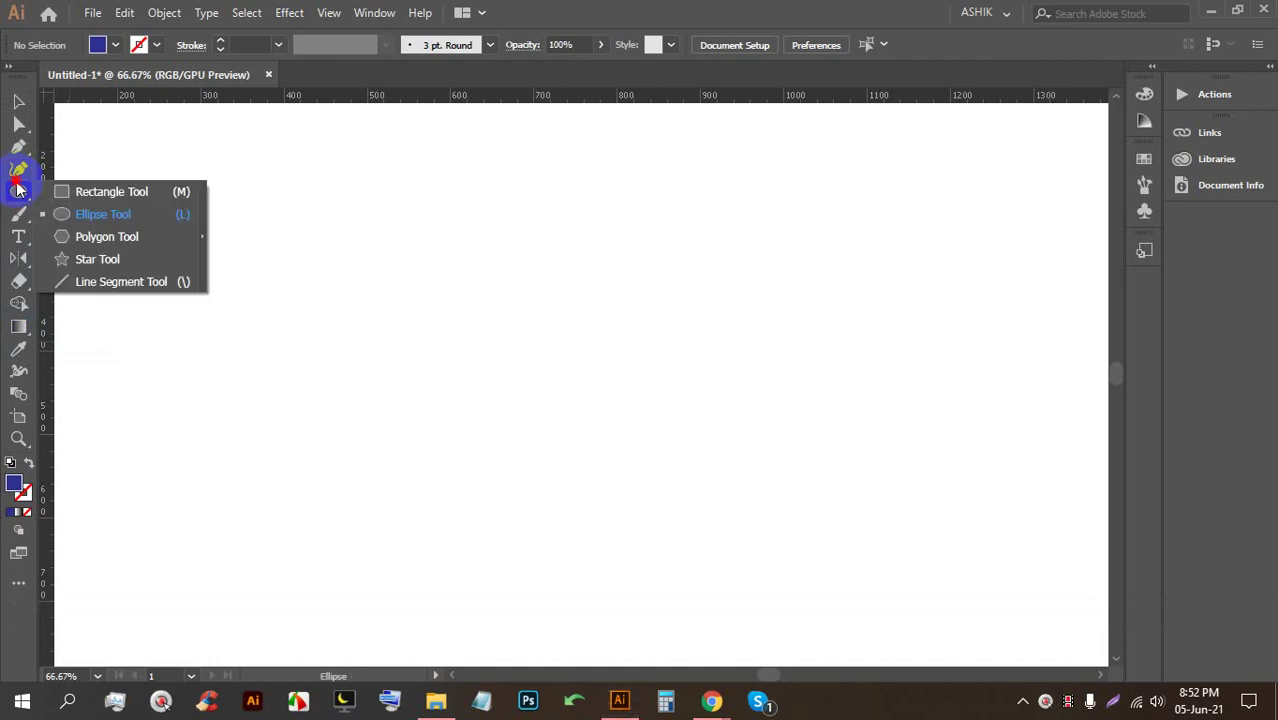
pyautogui.click(77, 191)
pyautogui.moveTo(357, 170); pyautogui.dragTo(811, 503)
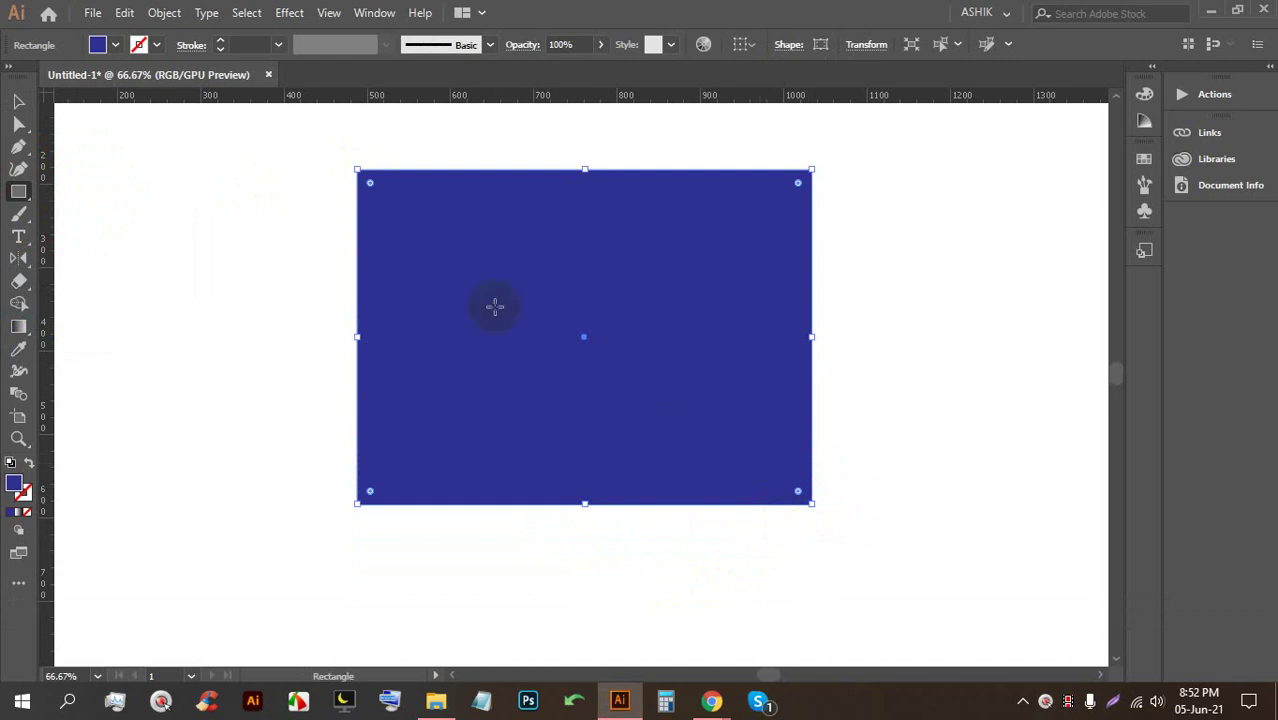
# Try several solid swatches as the rectangle's fill, ending with the greyish-brown one
pyautogui.click(115, 44)
pyautogui.click(104, 77)
pyautogui.click(117, 77)
pyautogui.click(144, 79)
pyautogui.click(152, 93)
pyautogui.click(142, 101)
pyautogui.click(79, 101)
# Give the rectangle a bright green stroke and raise its weight to 20 pt
pyautogui.click(152, 44)
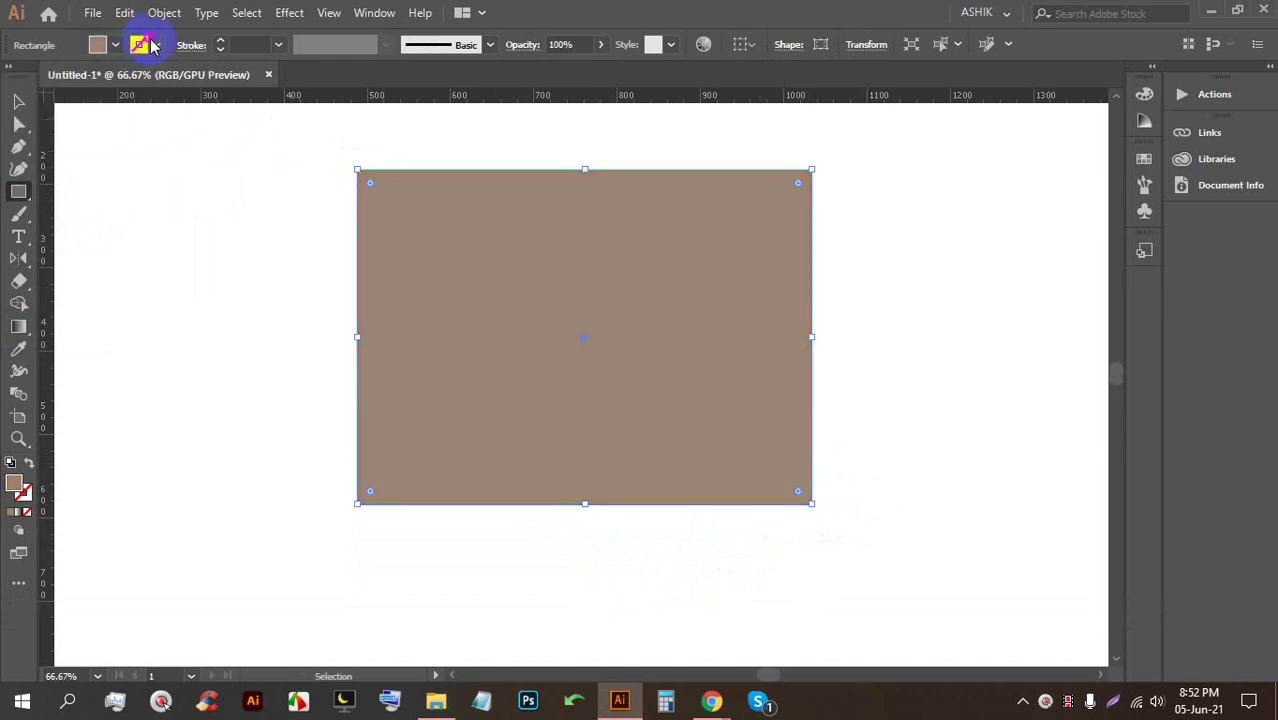
pyautogui.click(155, 44)
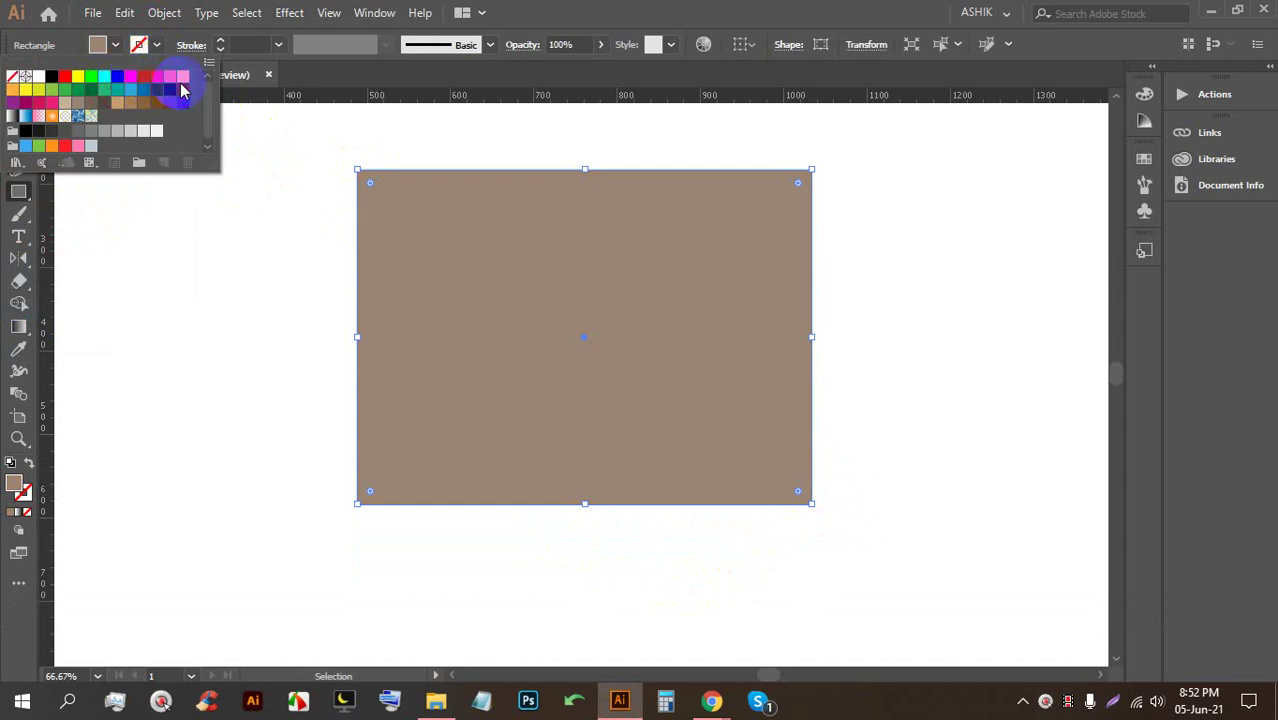
pyautogui.click(156, 45)
pyautogui.click(156, 45)
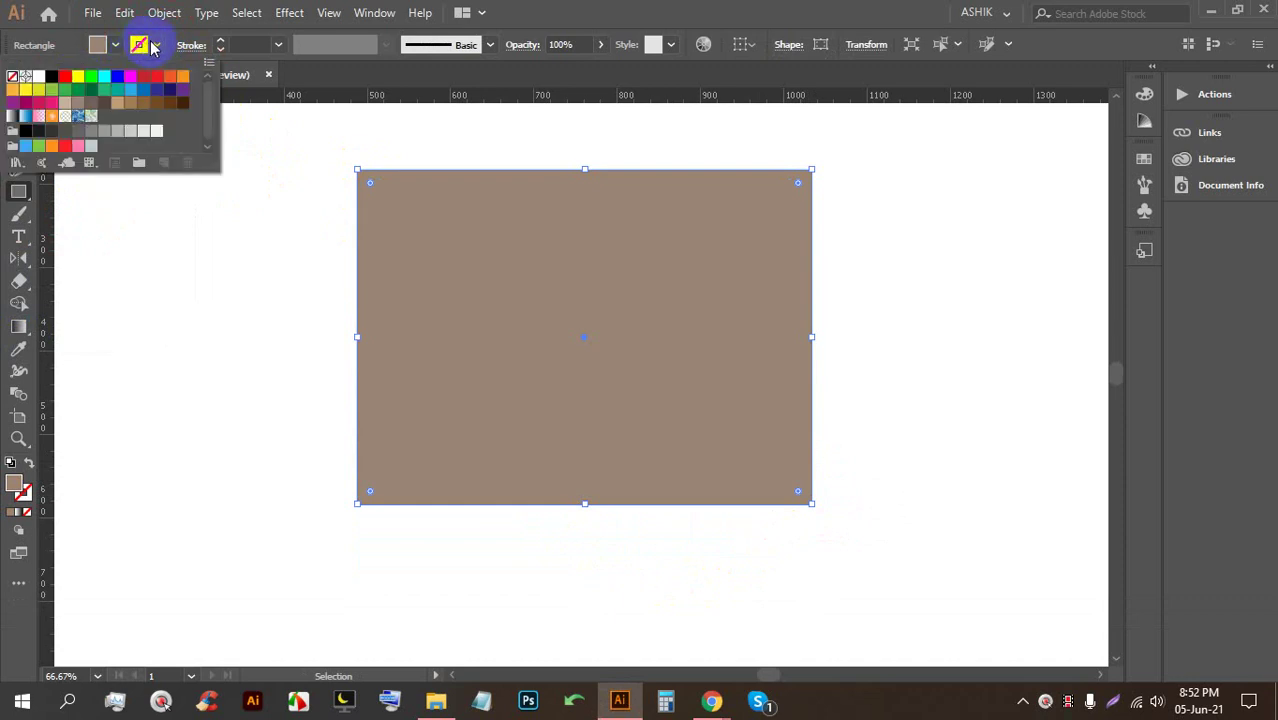
pyautogui.click(92, 78)
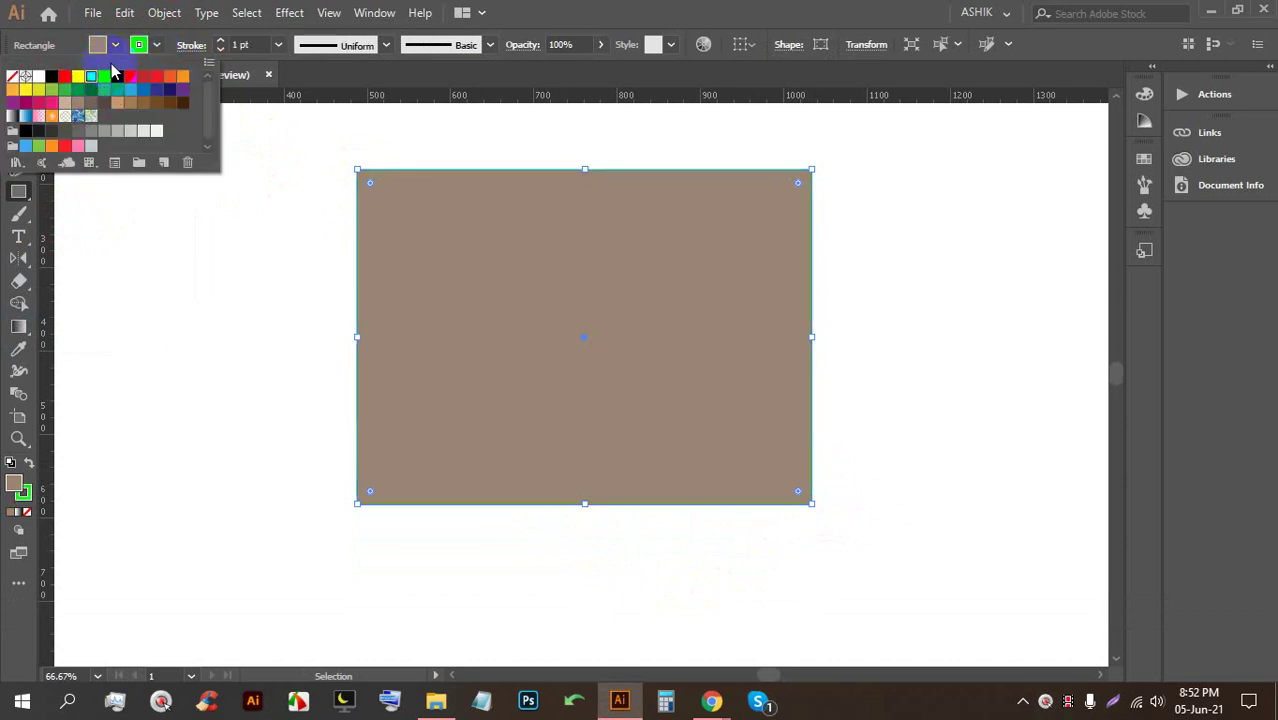
pyautogui.click(220, 40)
pyautogui.click(220, 40)
pyautogui.click(220, 40)
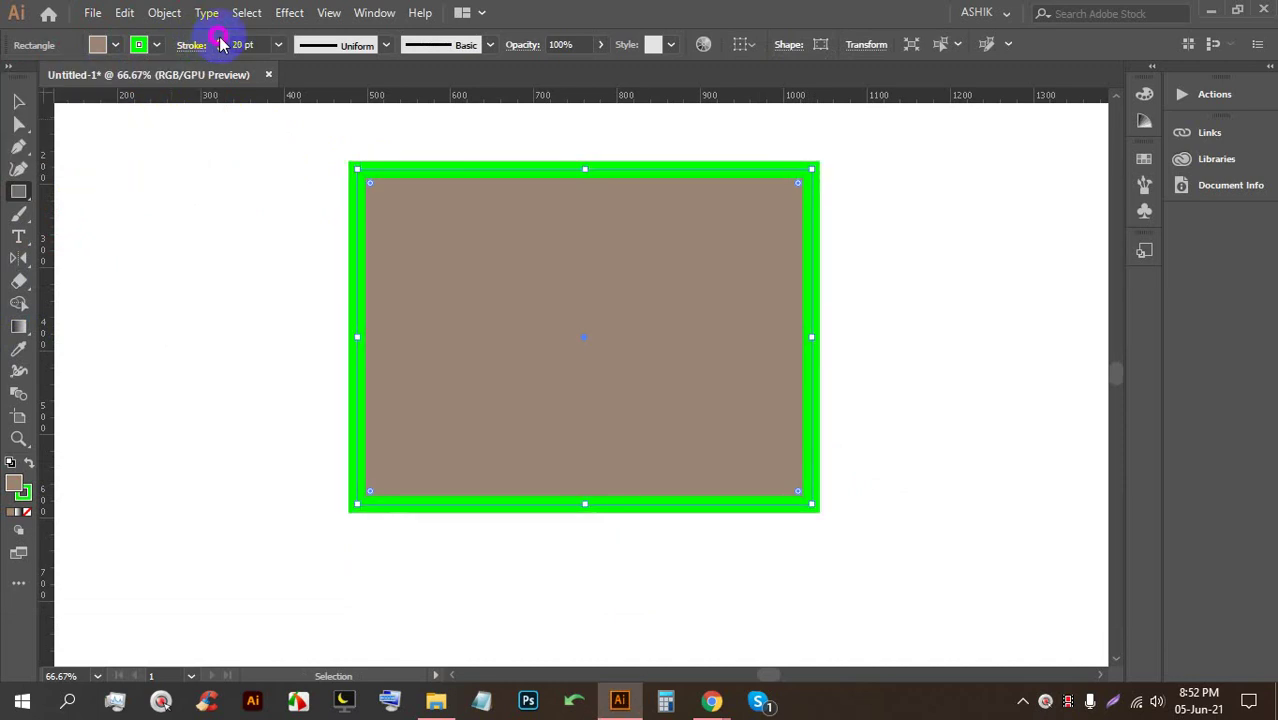
# Shift the rectangle slightly and try gradient swatches as its fill, ending with Golden Ring
pyautogui.click(19, 101)
pyautogui.moveTo(480, 238); pyautogui.dragTo(429, 247)
pyautogui.click(119, 46)
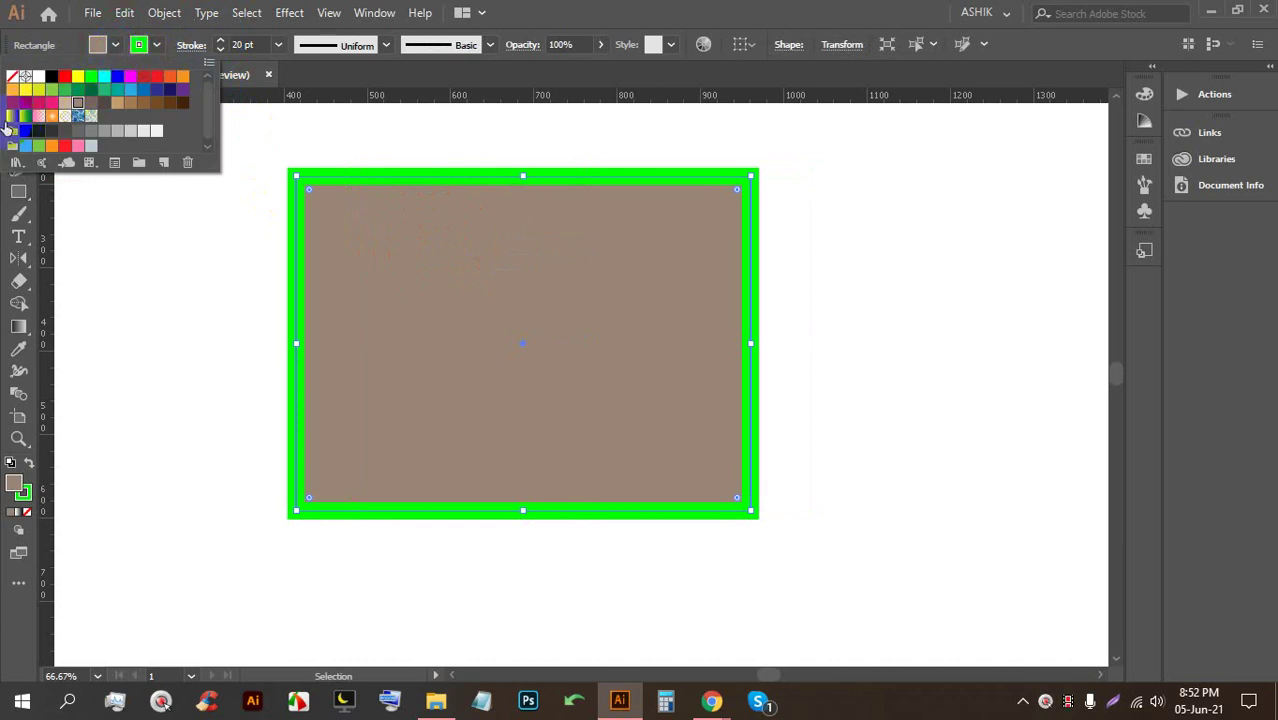
pyautogui.click(12, 117)
pyautogui.click(25, 116)
pyautogui.click(51, 116)
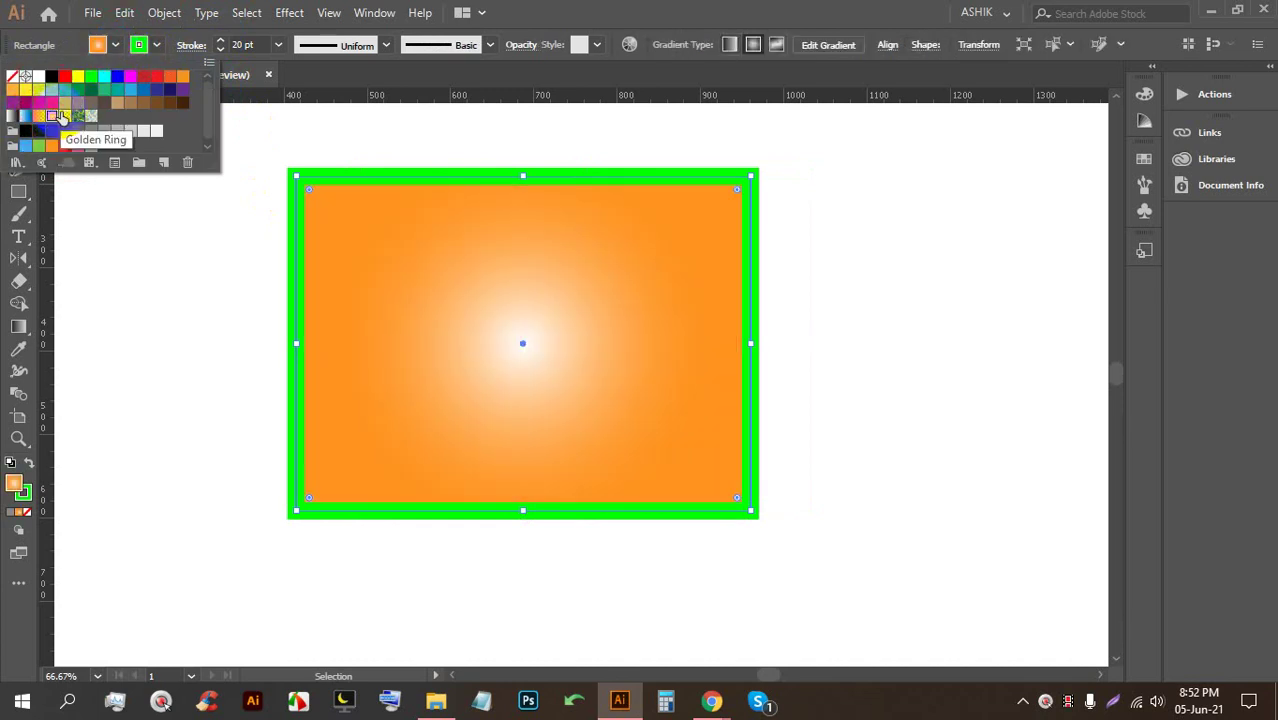
pyautogui.click(64, 116)
# Remove the rectangle's stroke and fill it with the pink-to-transparent linear gradient swatch
pyautogui.click(158, 45)
pyautogui.click(158, 46)
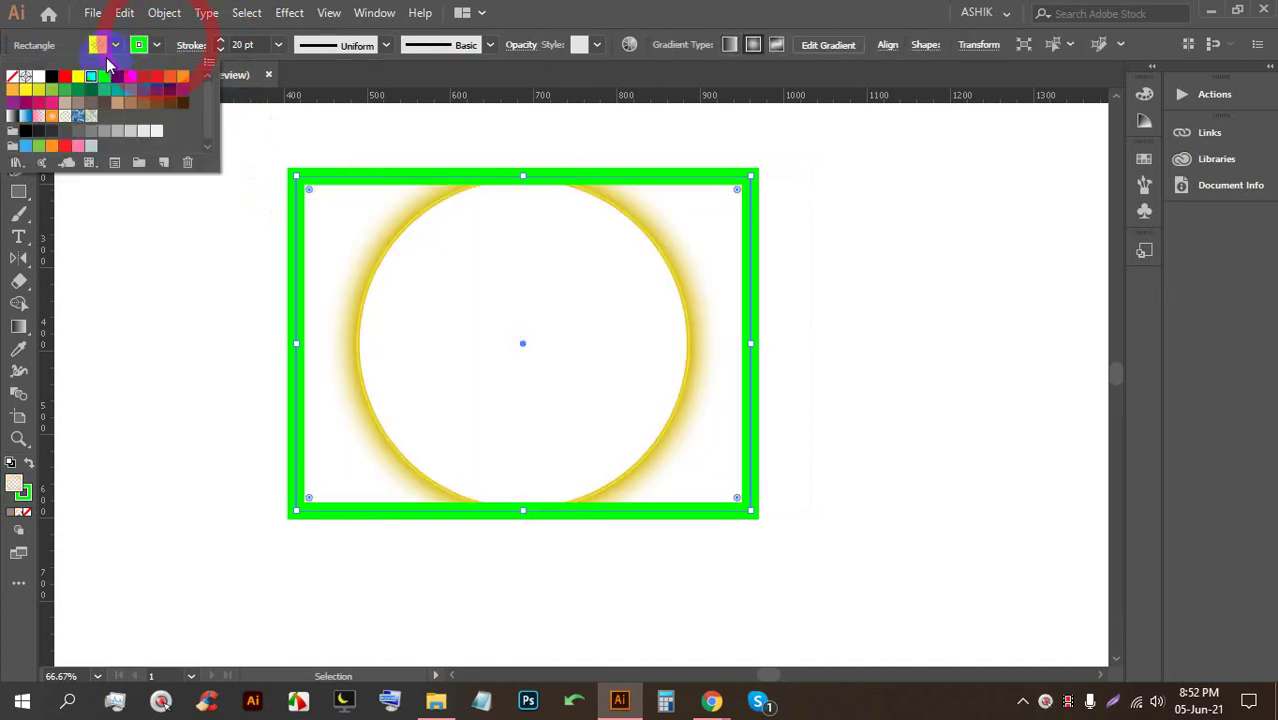
pyautogui.click(12, 78)
pyautogui.click(118, 50)
pyautogui.click(116, 46)
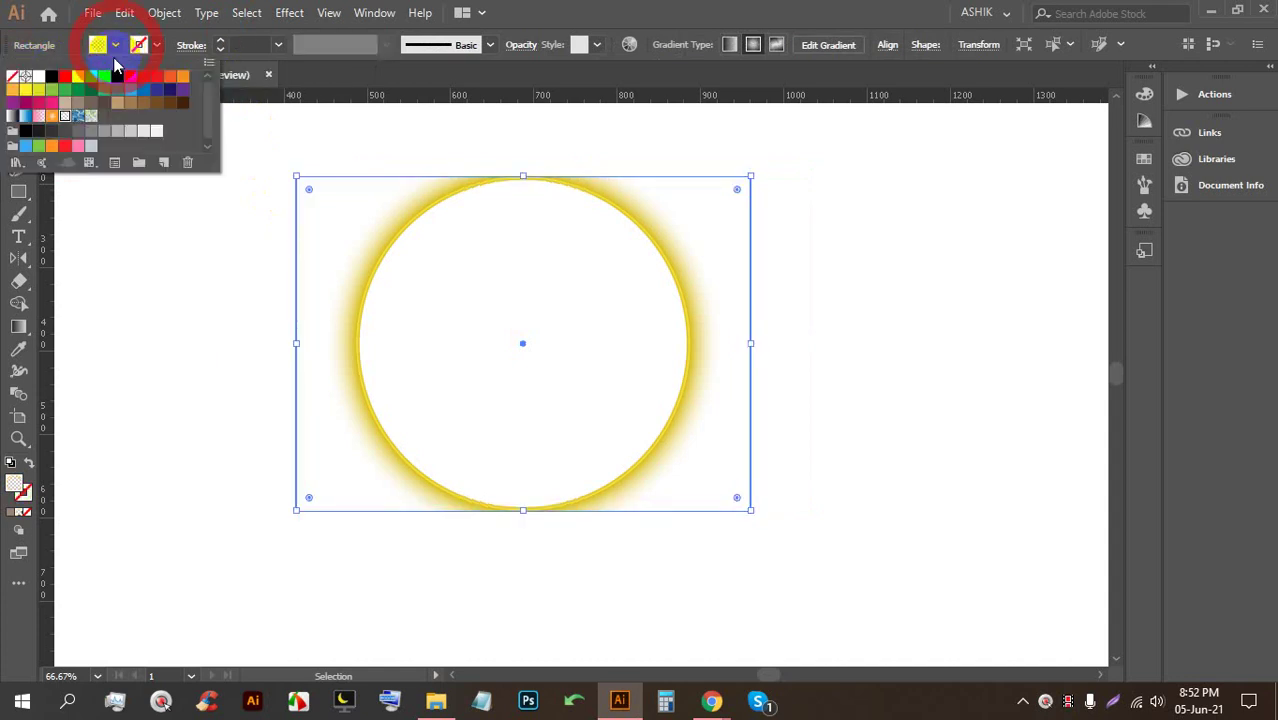
pyautogui.click(143, 110)
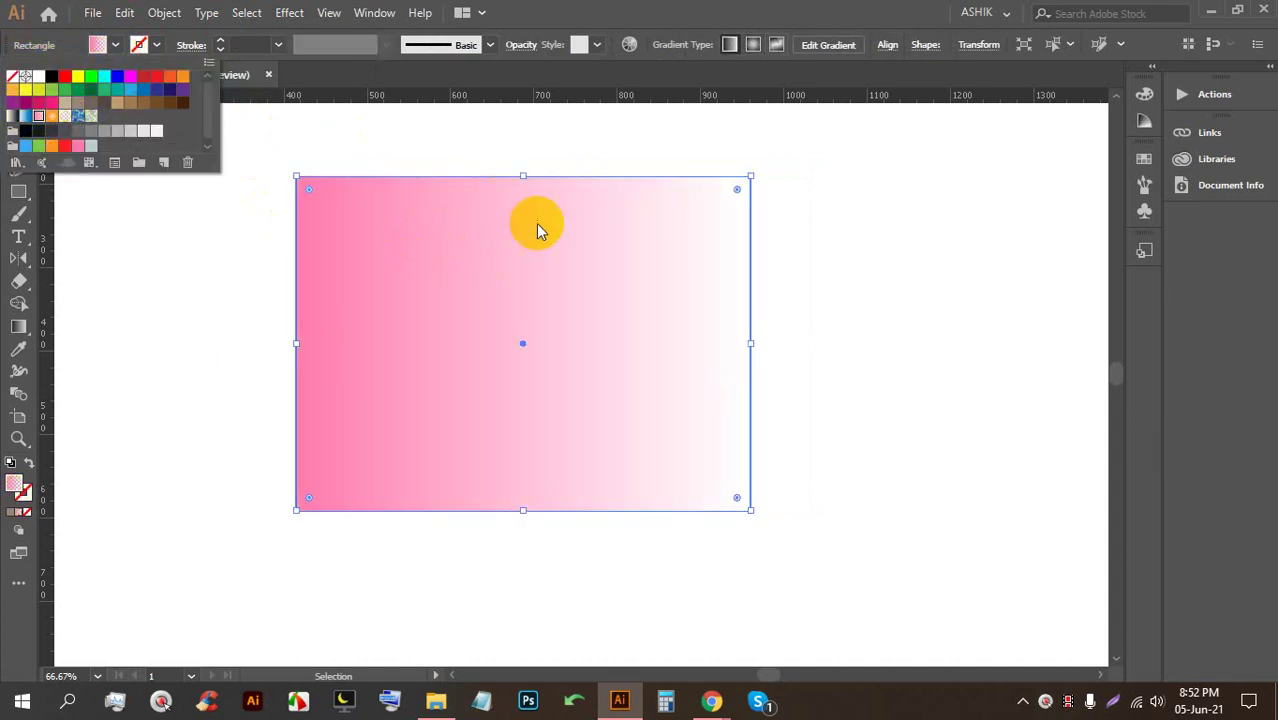
# Use the Gradient tool to redirect the rectangle's pink gradient across the shape from right to left, at about -165°
pyautogui.click(817, 280)
pyautogui.moveTo(530, 303); pyautogui.dragTo(508, 317)
pyautogui.click(18, 326)
pyautogui.moveTo(243, 220)
pyautogui.mouseDown()
pyautogui.moveTo(426, 343)
pyautogui.moveTo(836, 511)
pyautogui.mouseUp()
pyautogui.moveTo(824, 143); pyautogui.dragTo(206, 549)
pyautogui.moveTo(911, 295); pyautogui.dragTo(230, 472)
# Move the rectangle to the right and change its fill to solid cyan
pyautogui.click(18, 101)
pyautogui.moveTo(517, 382); pyautogui.dragTo(608, 358)
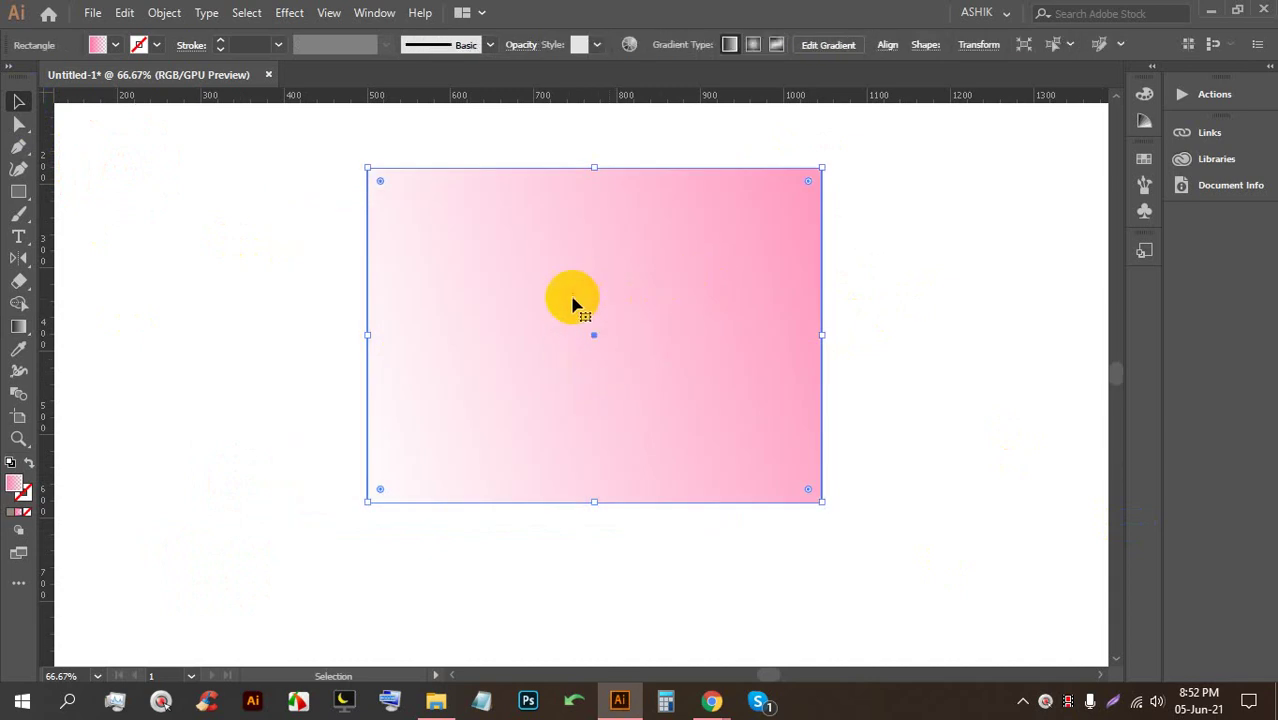
pyautogui.moveTo(575, 289); pyautogui.dragTo(591, 278)
pyautogui.click(115, 45)
pyautogui.click(106, 78)
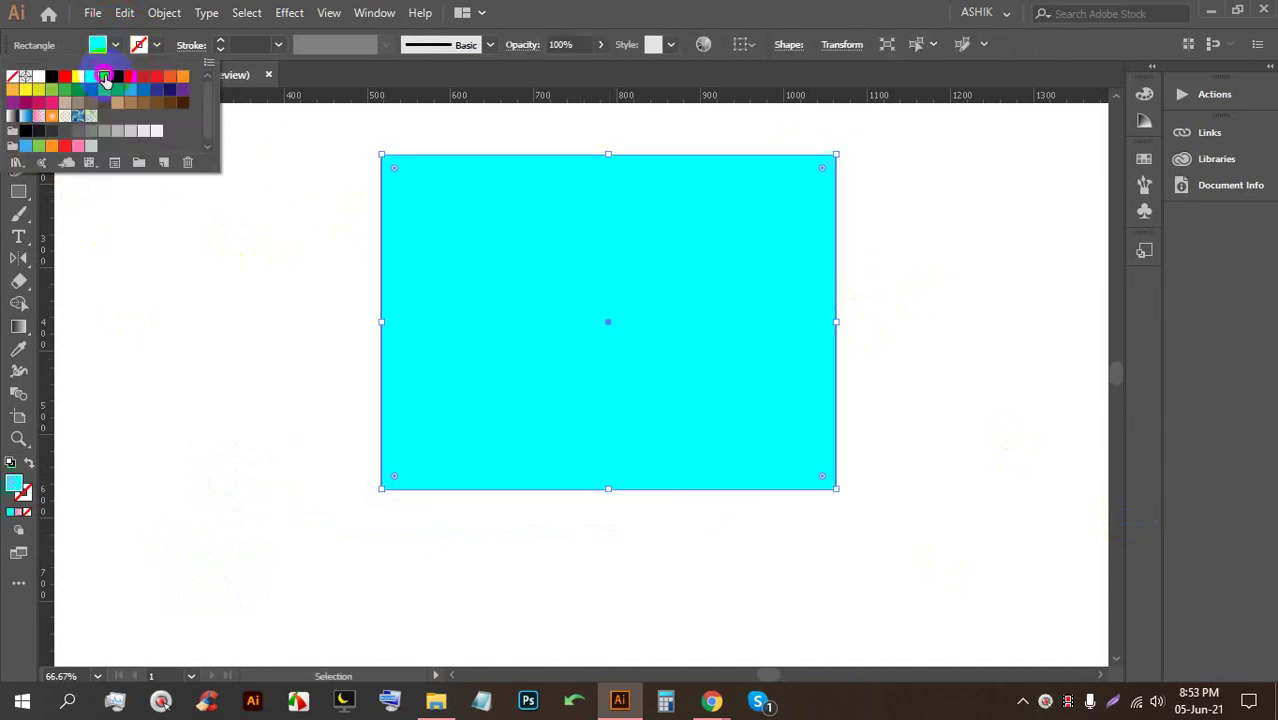
pyautogui.click(183, 251)
pyautogui.click(727, 232)
pyautogui.click(588, 274)
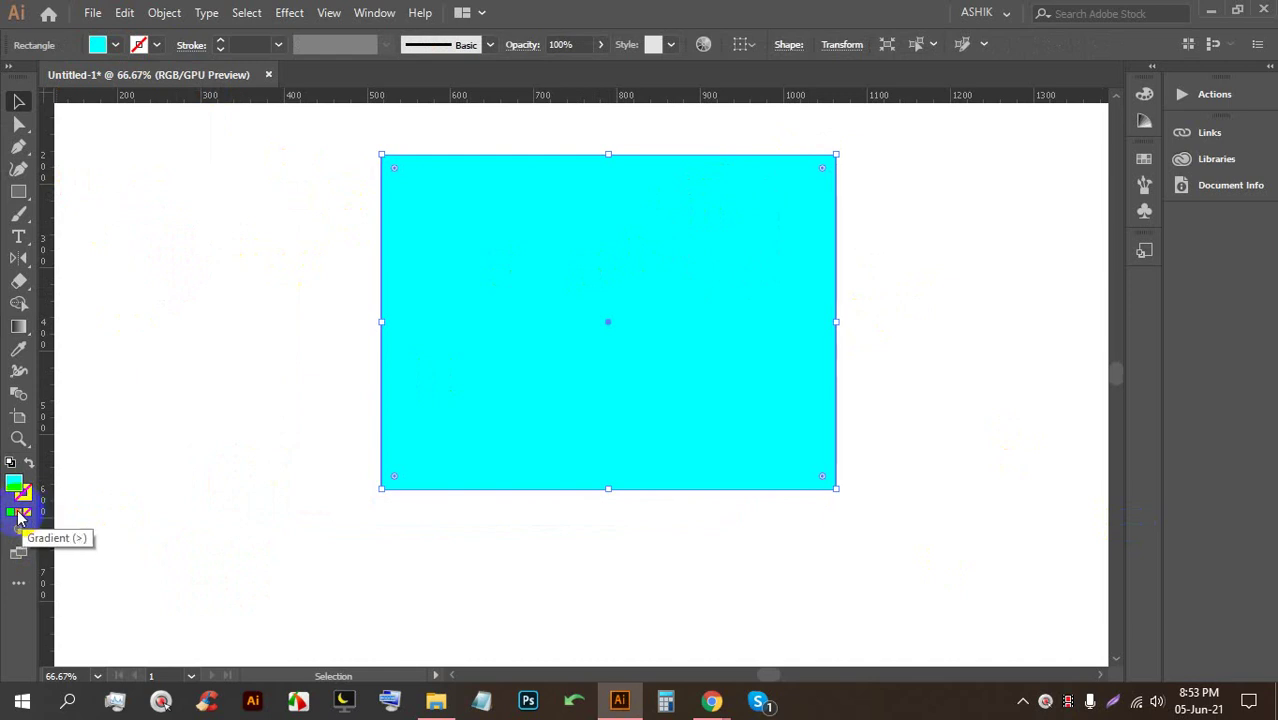
# Reapply the gradient fill to the rectangle and change the gradient's first colour stop to red
pyautogui.click(18, 515)
pyautogui.moveTo(639, 203); pyautogui.dragTo(537, 232)
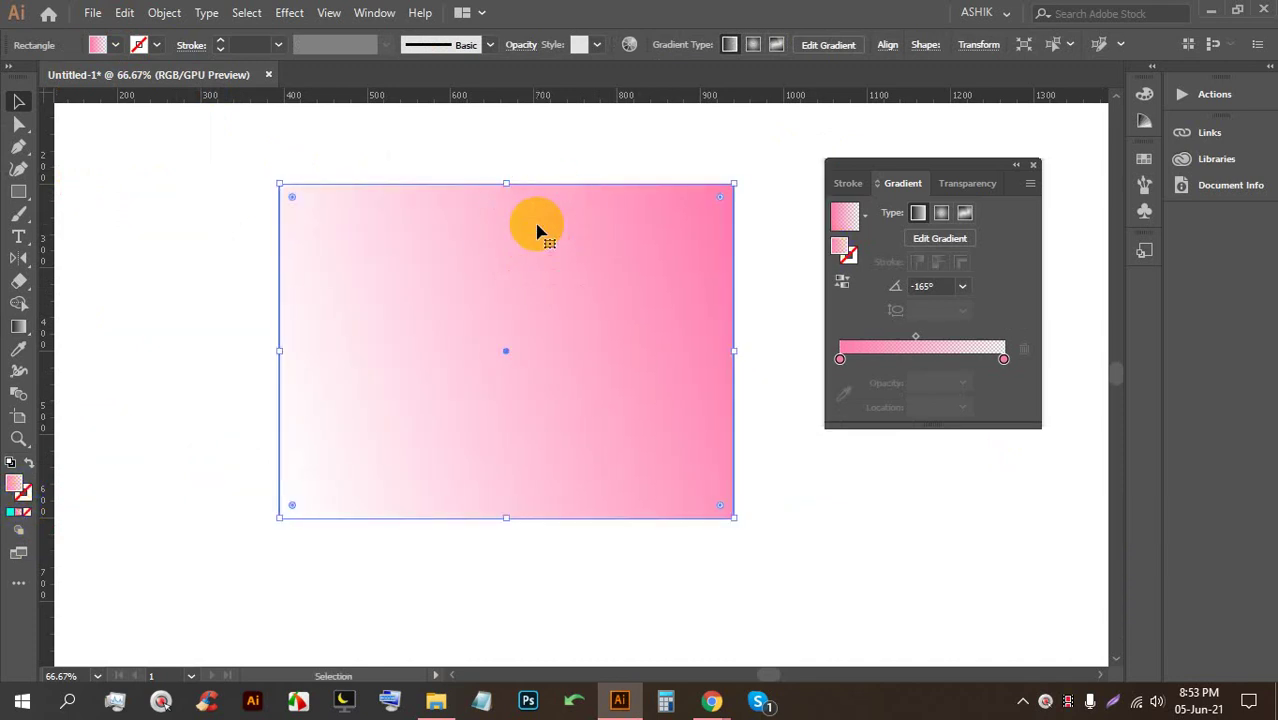
pyautogui.click(840, 359)
pyautogui.doubleClick(840, 359)
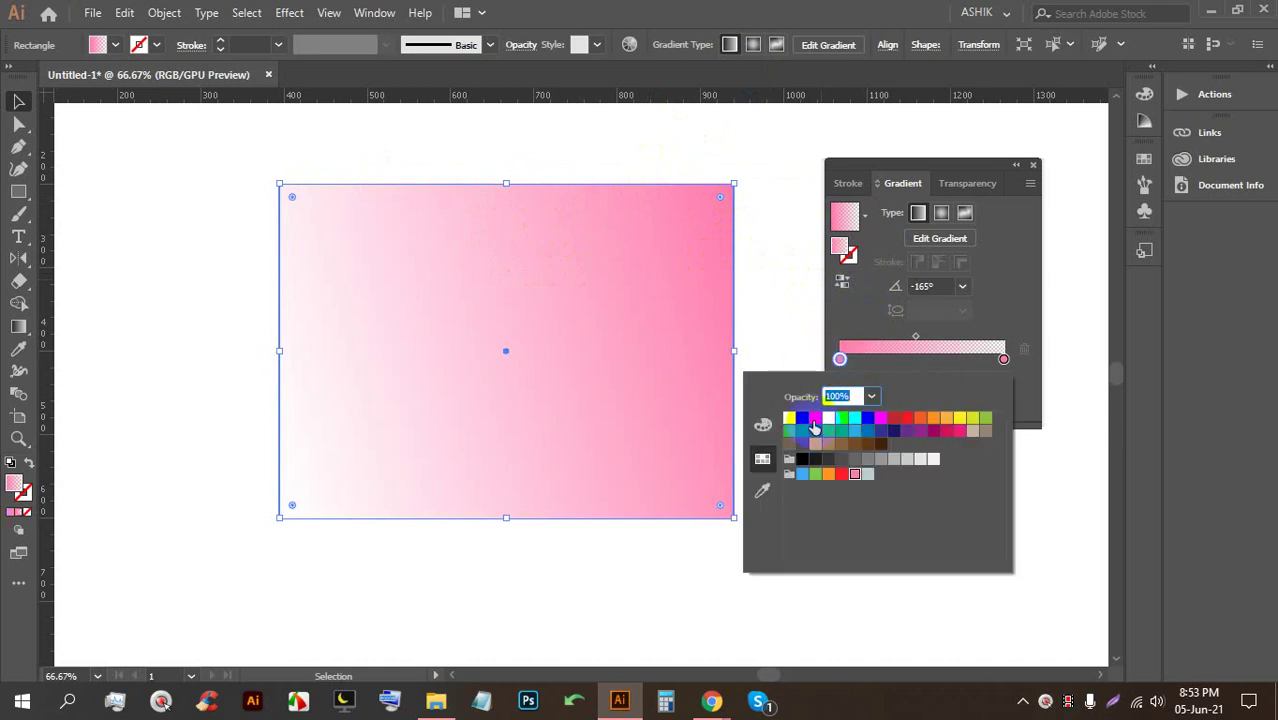
pyautogui.click(816, 420)
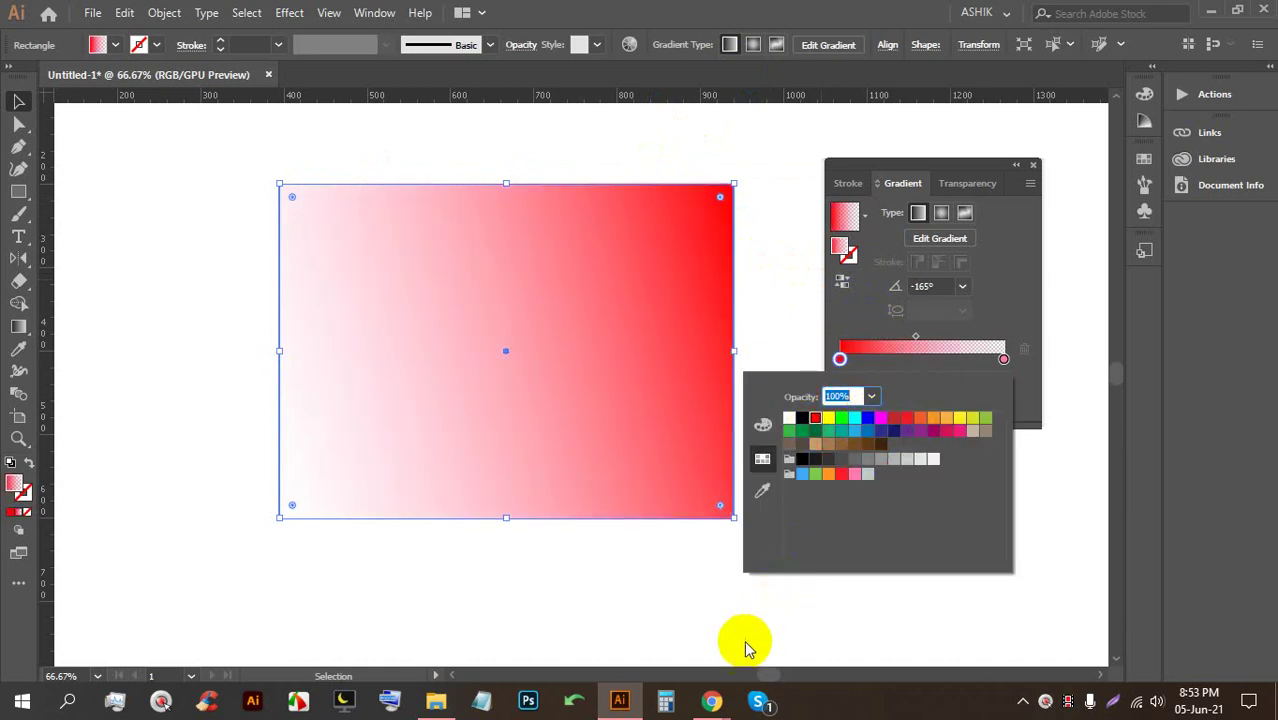
pyautogui.moveTo(710, 700)
pyautogui.click(683, 662)
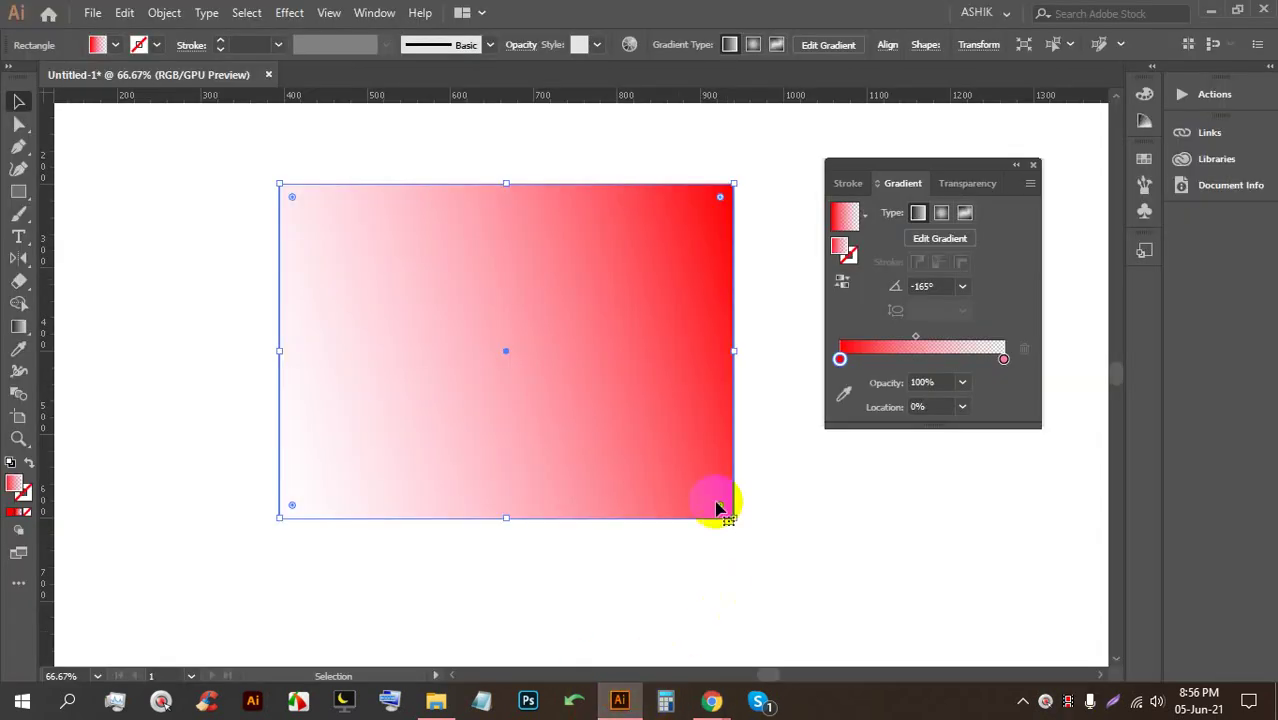
# Delete the rectangle and draw a square in its place using the same red gradient fill
pyautogui.scroll(-2, 490, 274)
pyautogui.scroll(2, 458, 276)
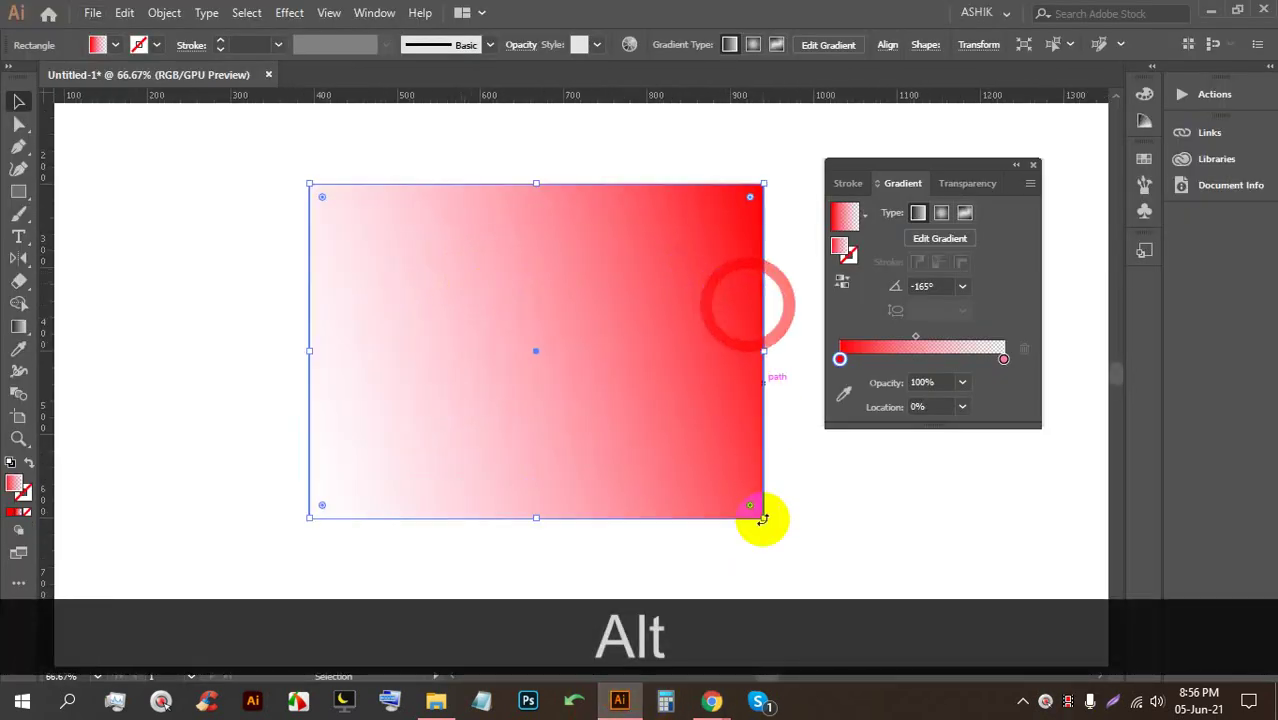
pyautogui.press('BackSpace')
pyautogui.click(19, 191)
pyautogui.moveTo(304, 178); pyautogui.dragTo(656, 367)
pyautogui.scroll(-1, 562, 257)
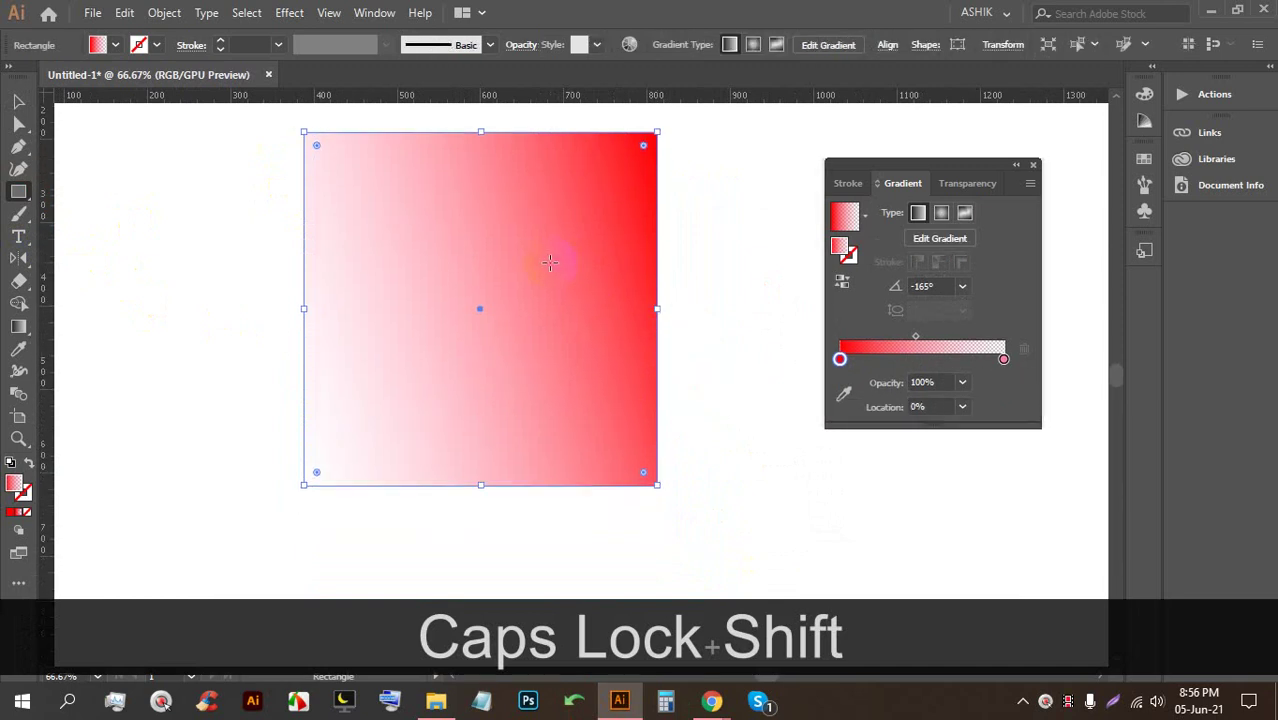
# Open the square's fill in the Color Picker, cancel it, and close the Gradient panel
pyautogui.doubleClick(16, 488)
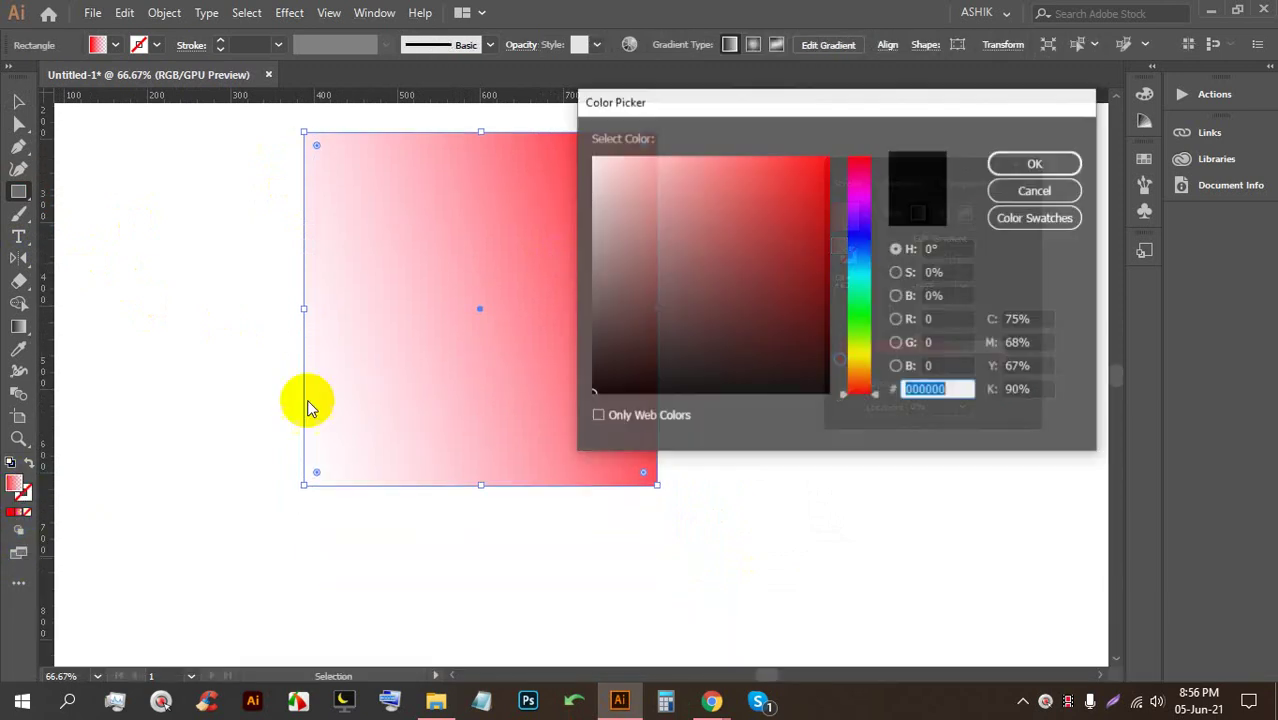
pyautogui.click(1018, 190)
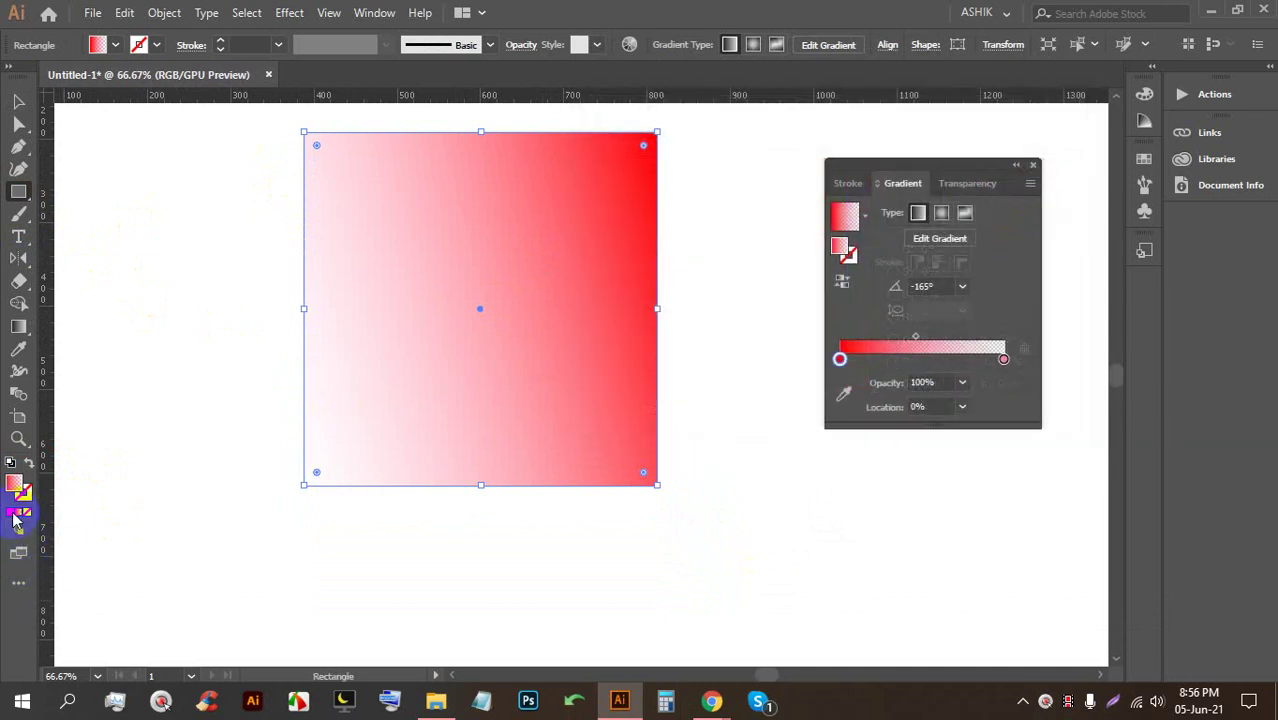
pyautogui.click(1033, 165)
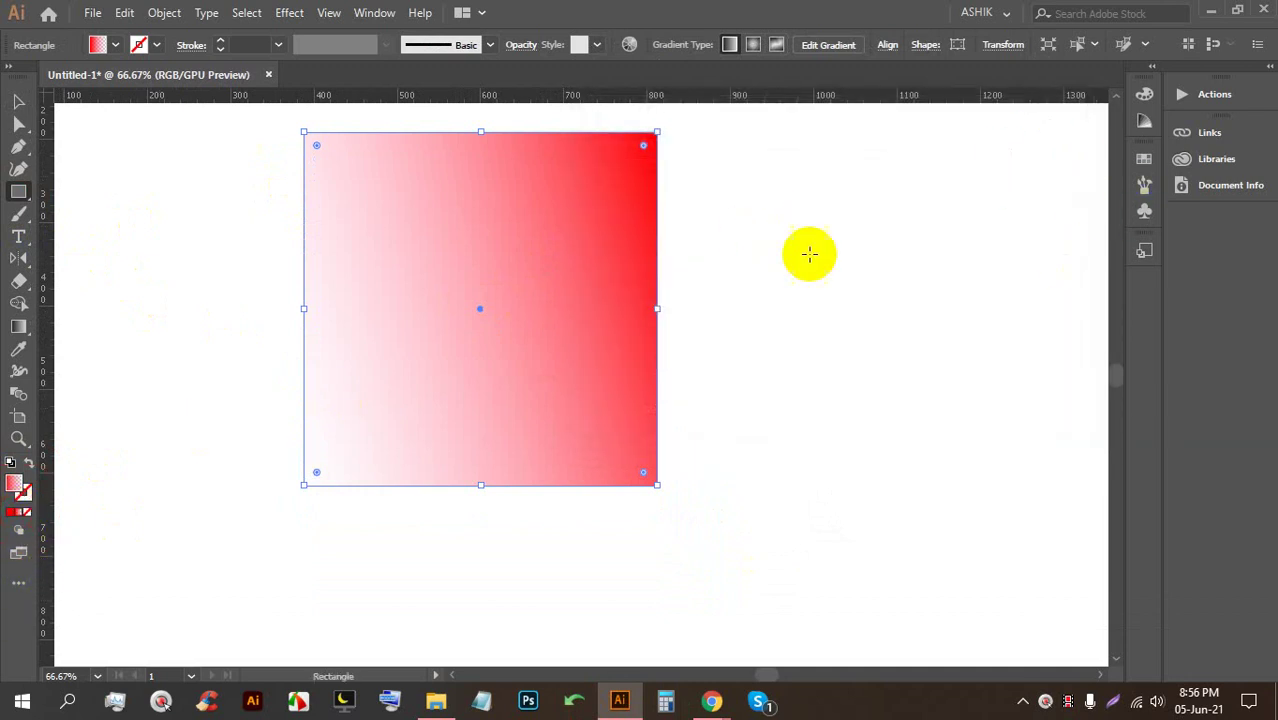
# Show the Gradient panel again, reposition it slightly, and toggle its display off
pyautogui.click(22, 514)
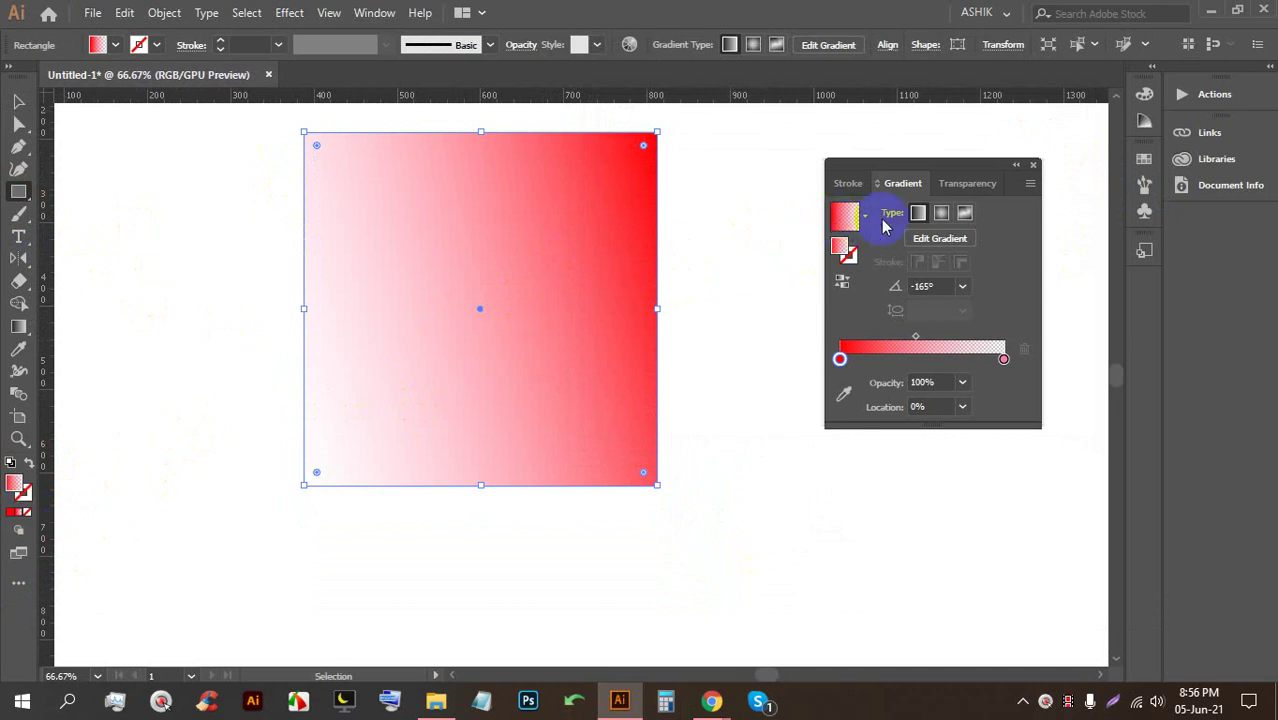
pyautogui.moveTo(927, 165)
pyautogui.mouseDown()
pyautogui.moveTo(930, 213)
pyautogui.moveTo(956, 157)
pyautogui.moveTo(936, 162)
pyautogui.mouseUp()
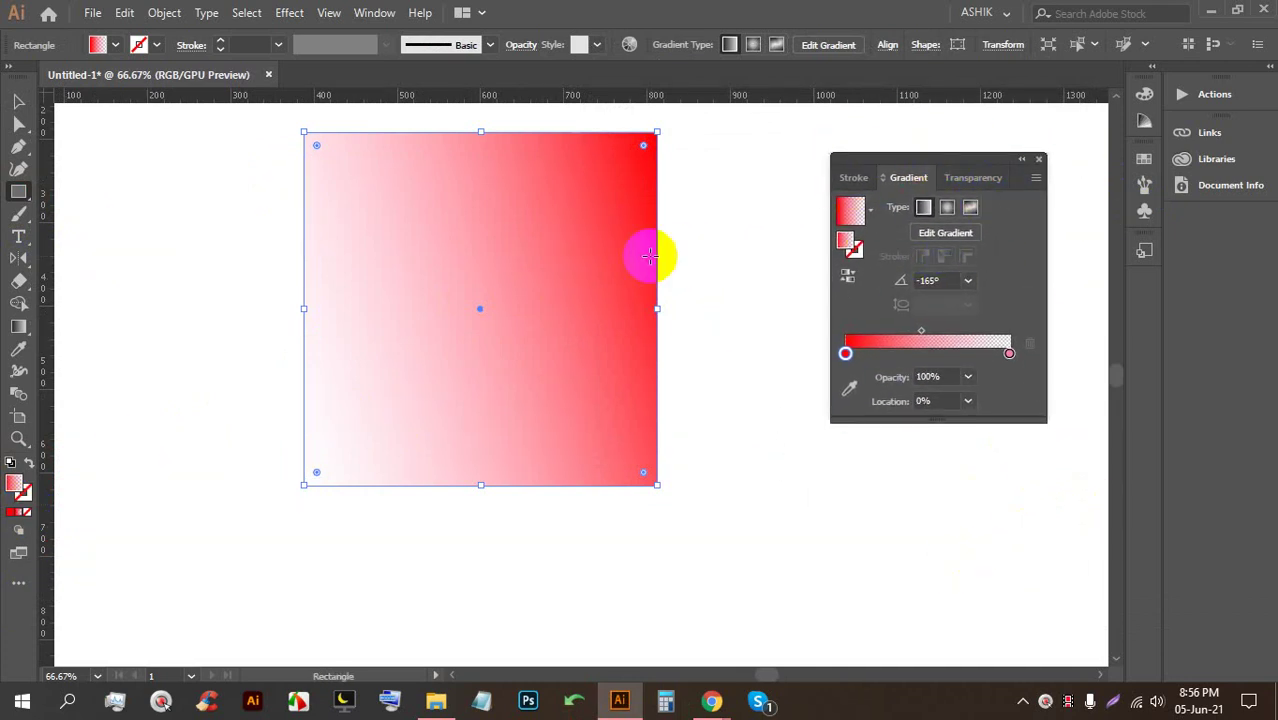
pyautogui.click(387, 12)
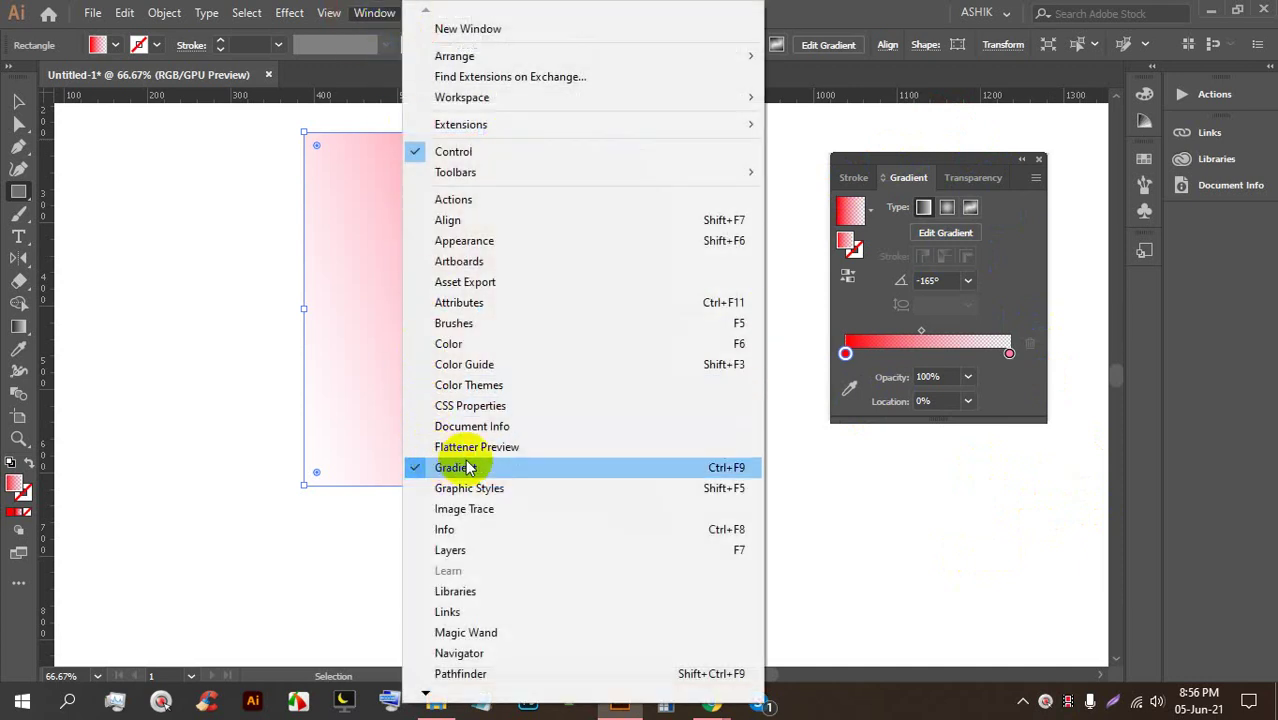
pyautogui.click(735, 478)
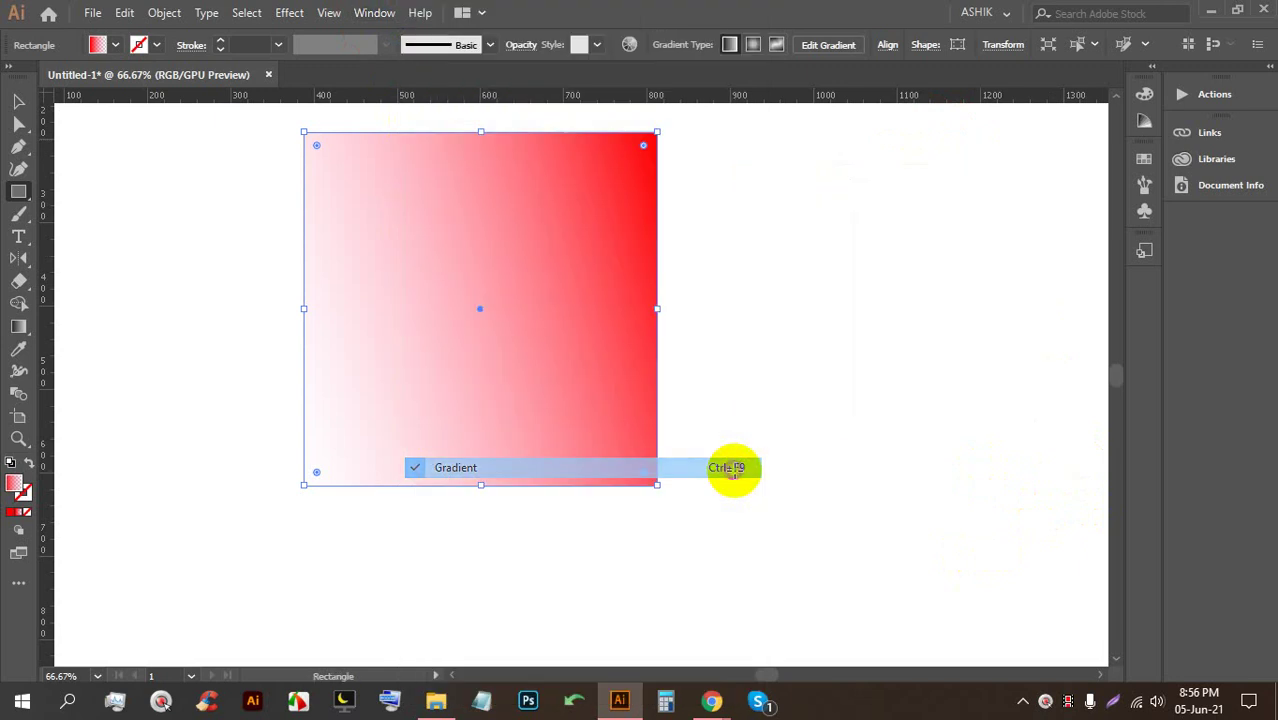
# Show the Gradient panel again and move it slightly closer to the square
pyautogui.click(372, 11)
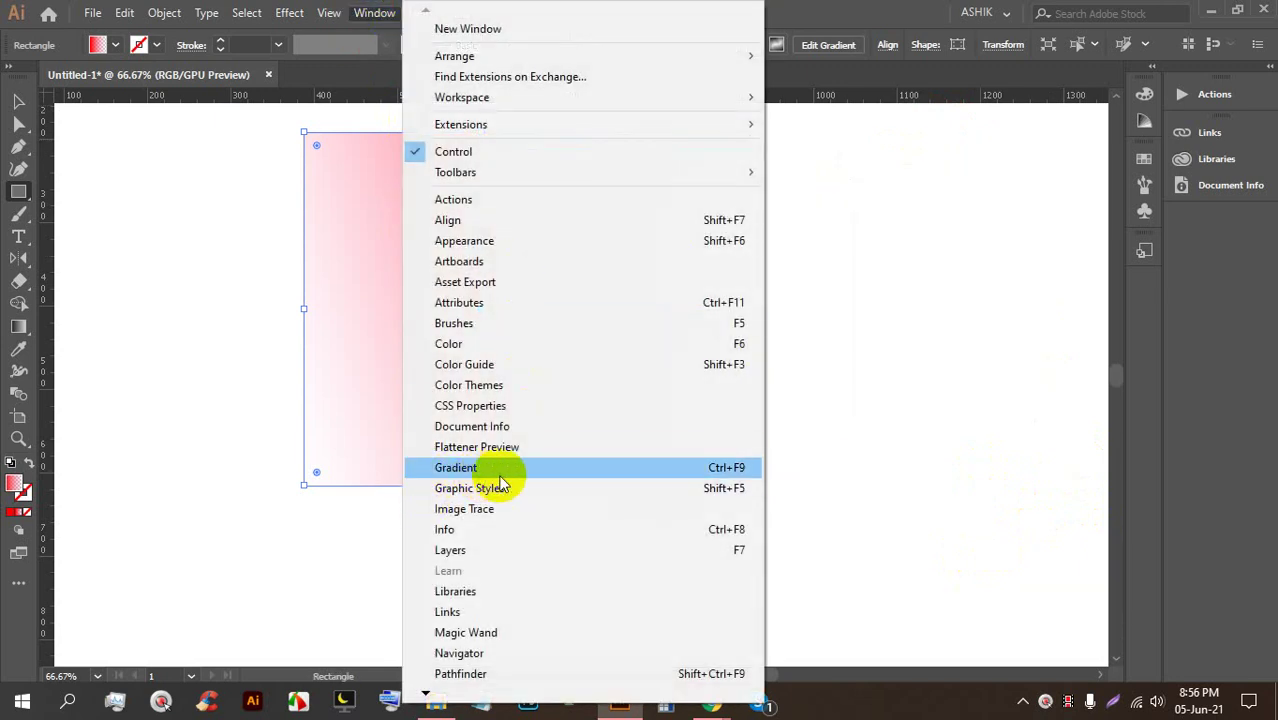
pyautogui.click(444, 476)
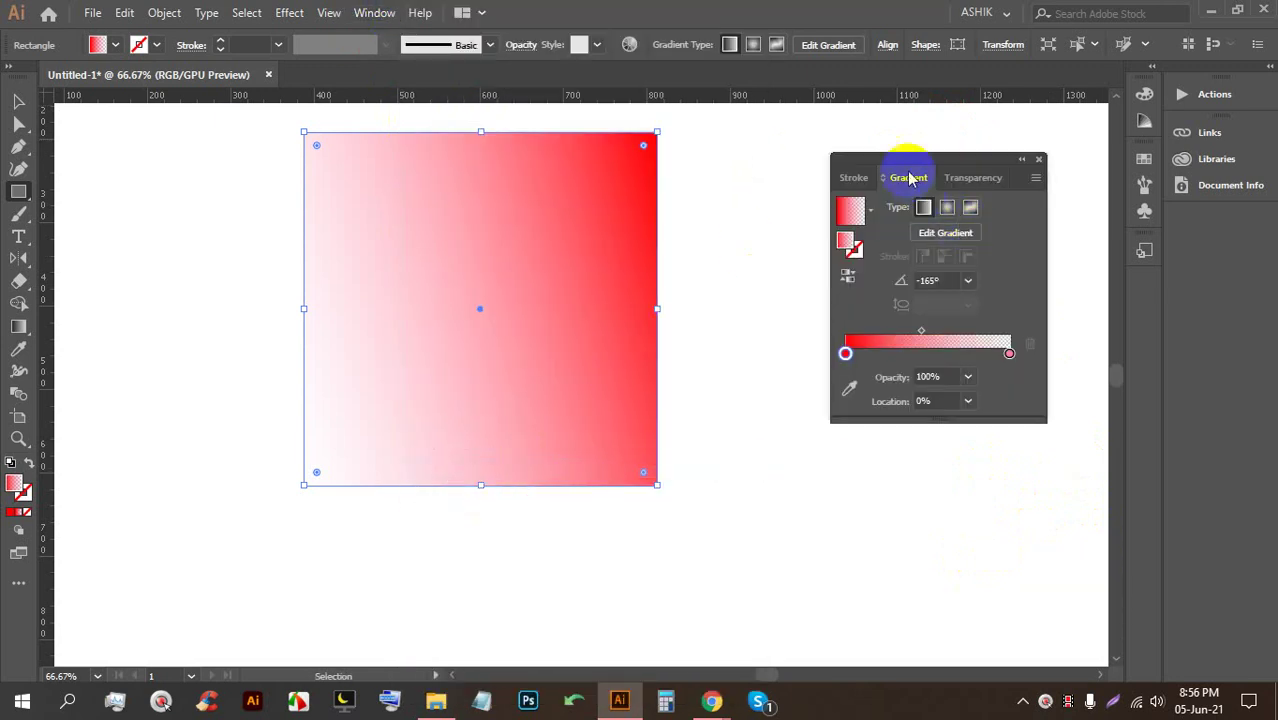
pyautogui.moveTo(915, 148); pyautogui.dragTo(890, 133)
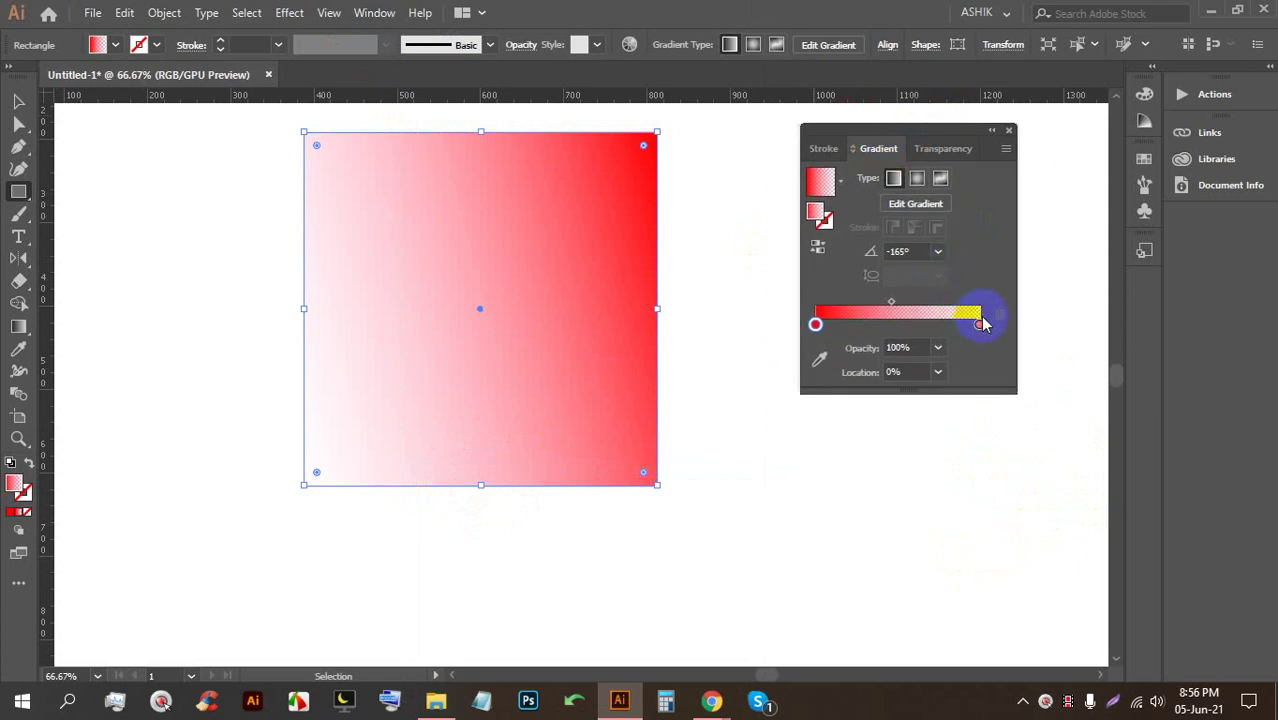
# Add a yellow middle stop at about 55.6% on the square's gradient and change the end stop to black
pyautogui.moveTo(980, 326); pyautogui.dragTo(908, 333)
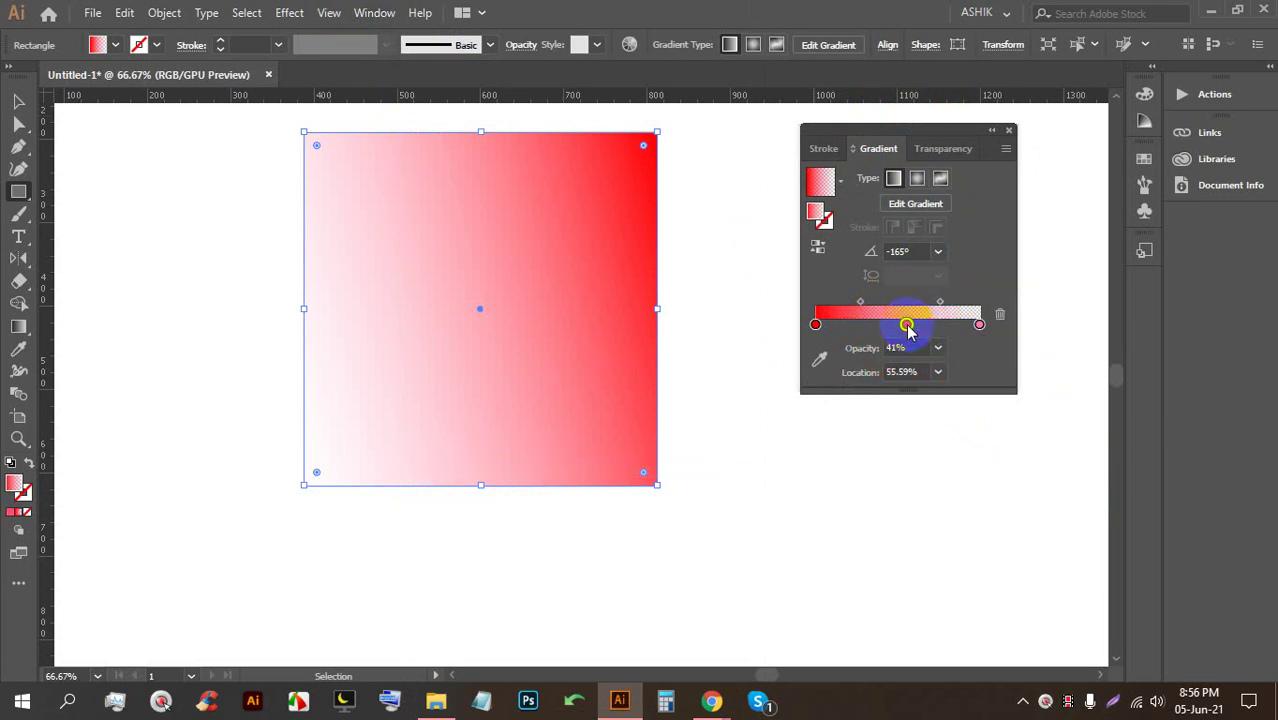
pyautogui.doubleClick(906, 326)
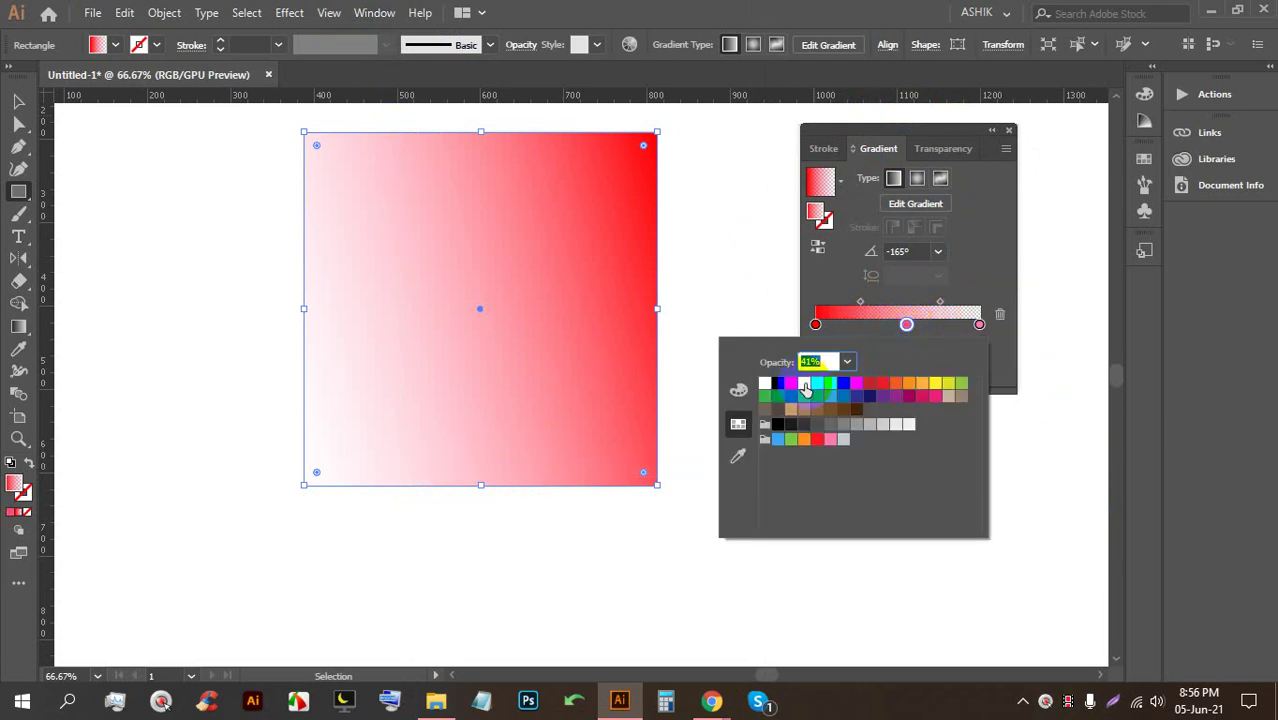
pyautogui.click(805, 385)
pyautogui.doubleClick(980, 326)
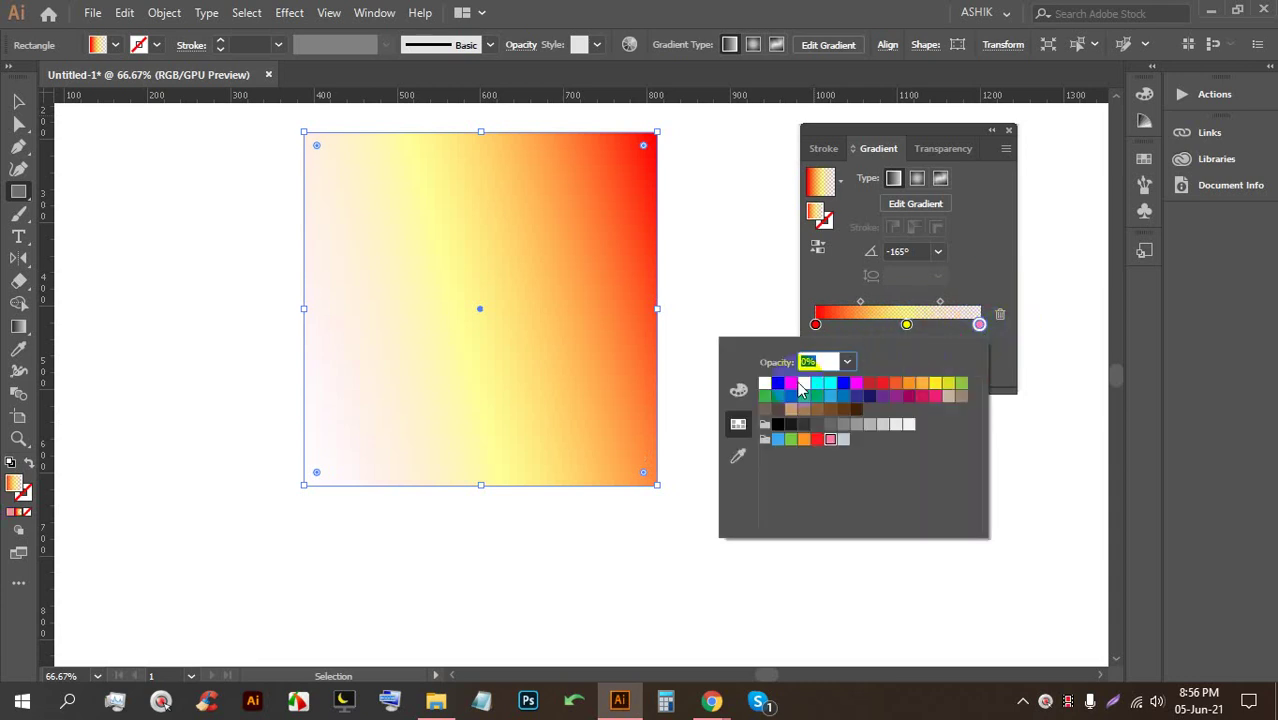
pyautogui.click(782, 392)
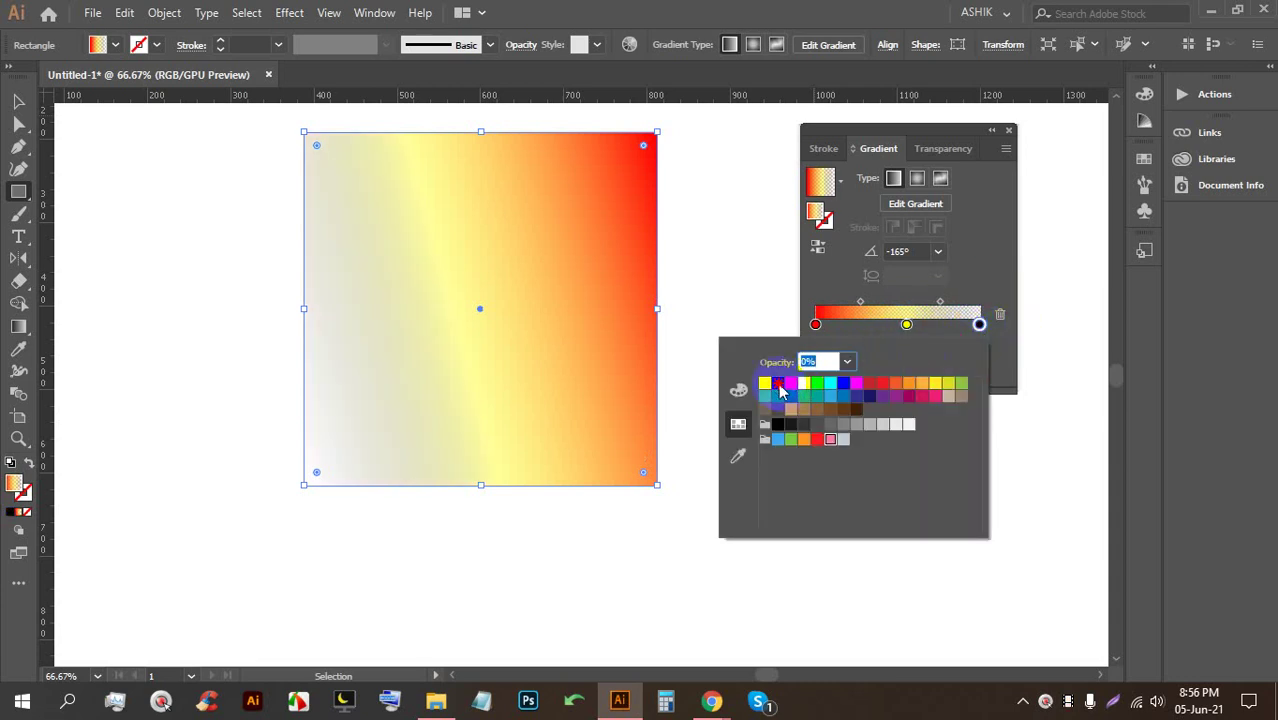
# Raise the opacity of the yellow middle stop and the black end stop to 100%
pyautogui.click(980, 330)
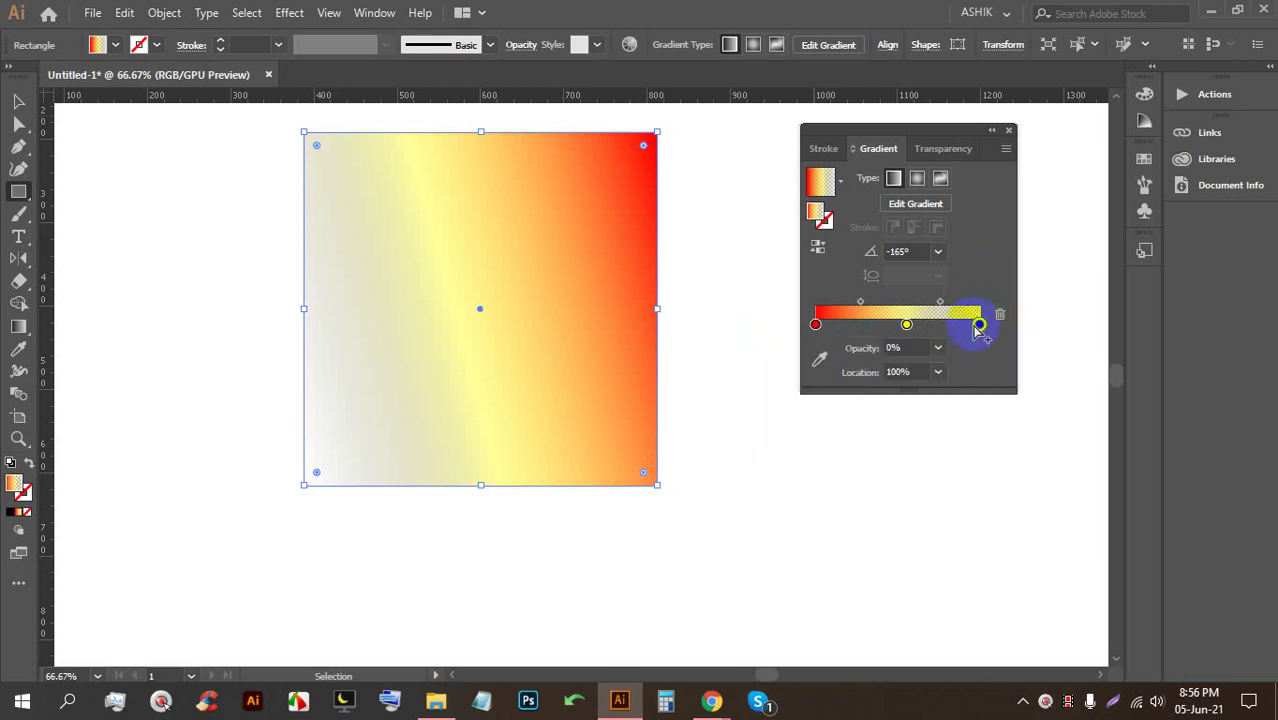
pyautogui.click(906, 324)
pyautogui.click(815, 326)
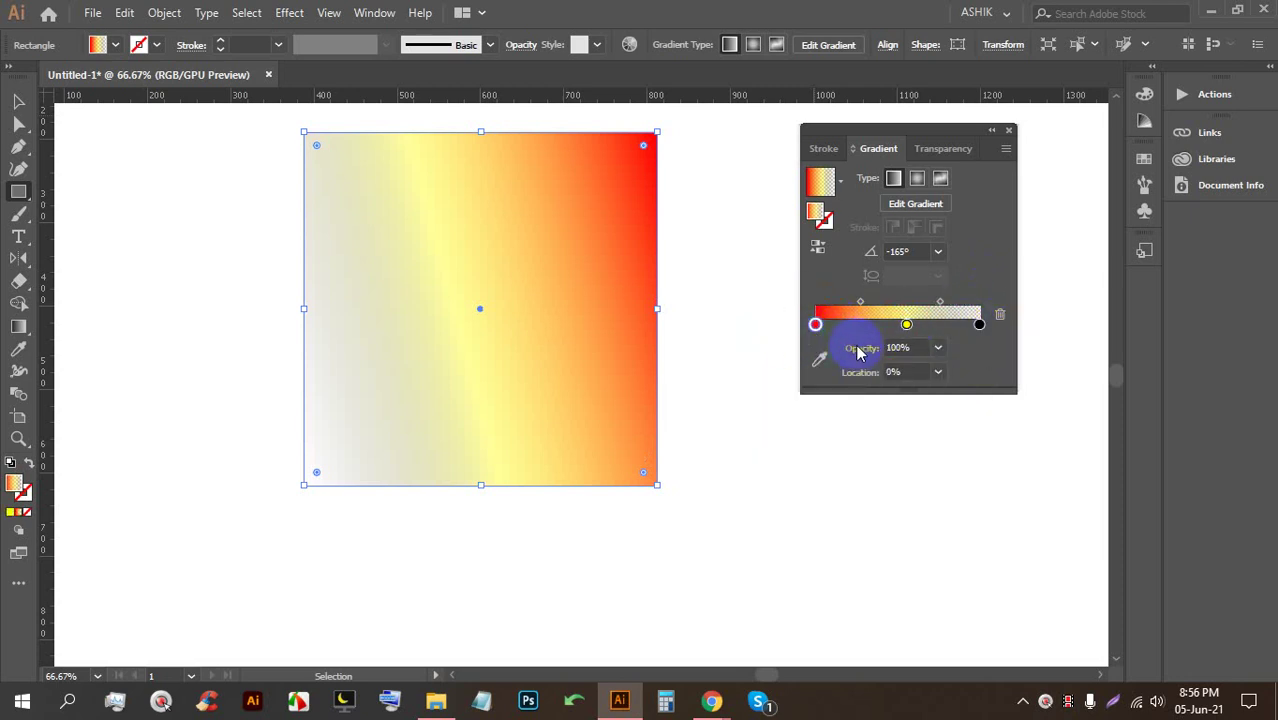
pyautogui.click(889, 348)
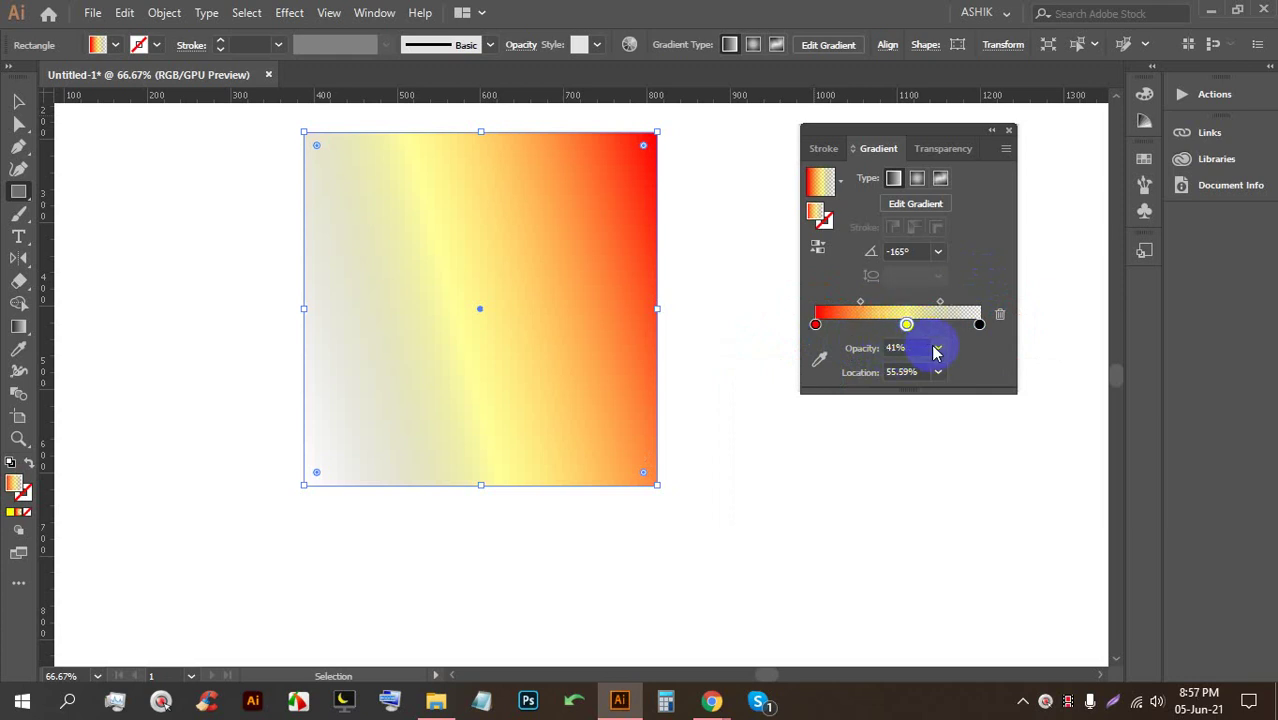
pyautogui.click(937, 349)
pyautogui.click(968, 570)
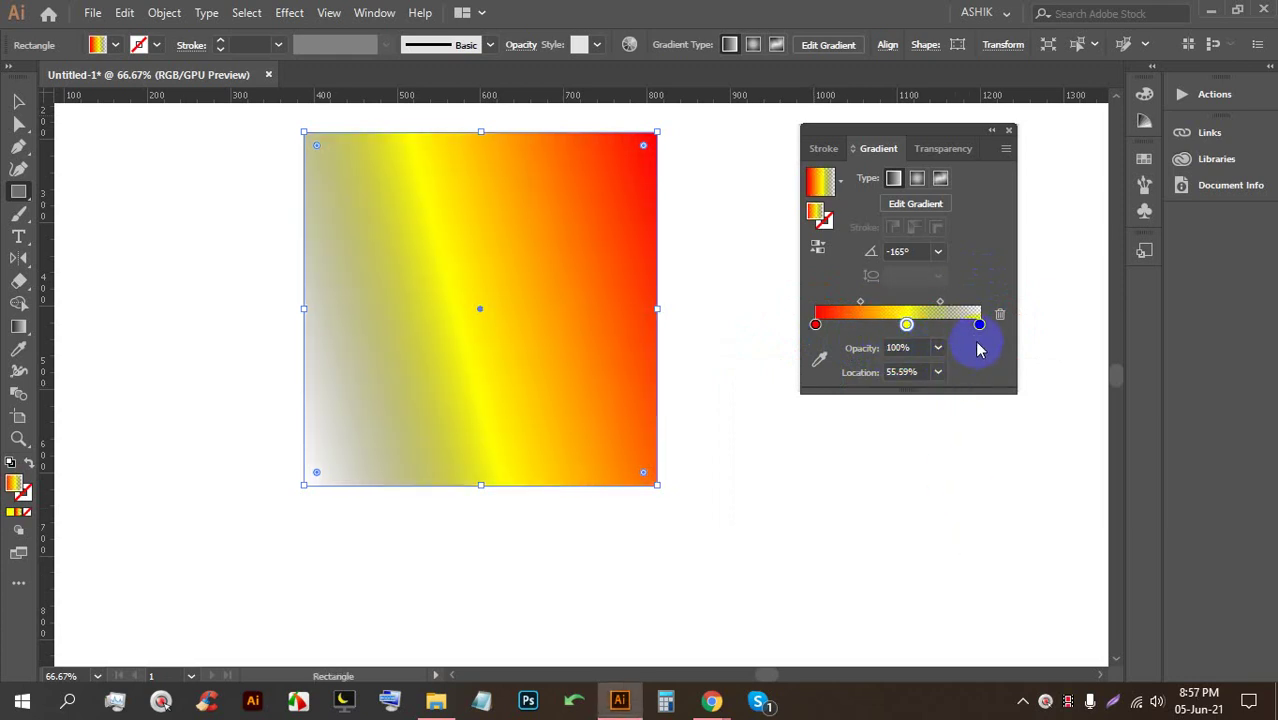
pyautogui.click(937, 348)
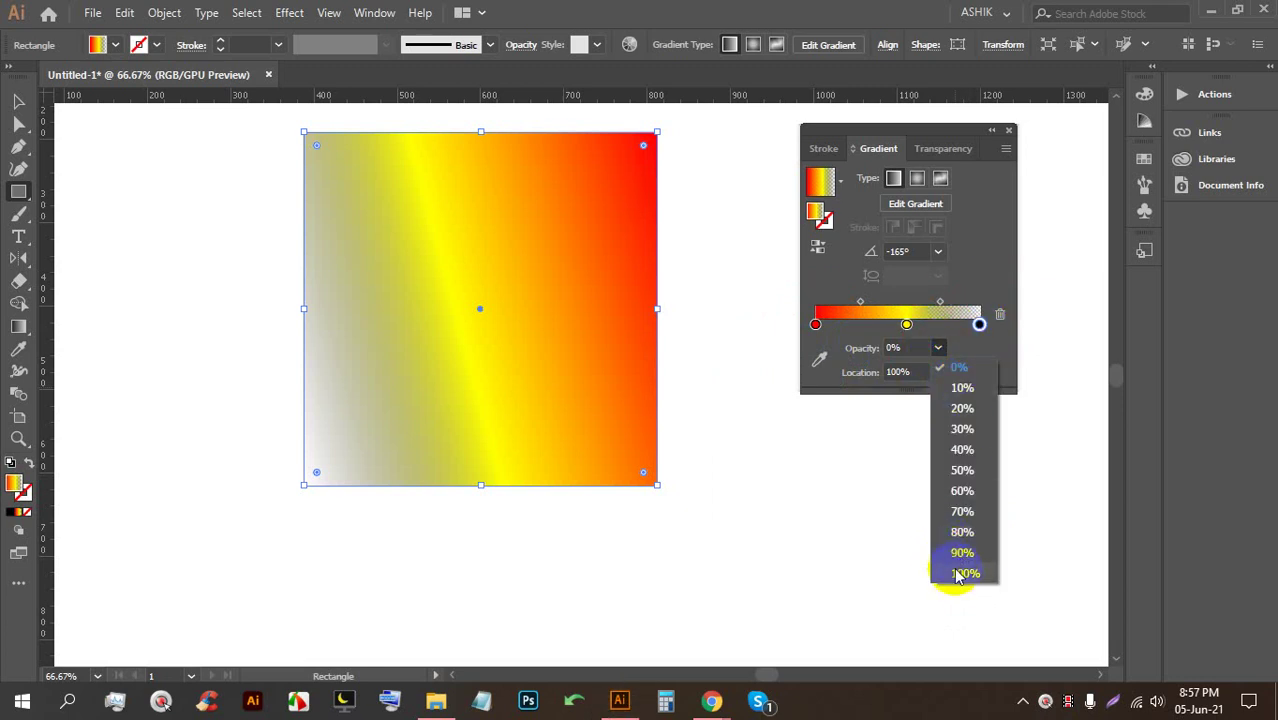
pyautogui.click(962, 574)
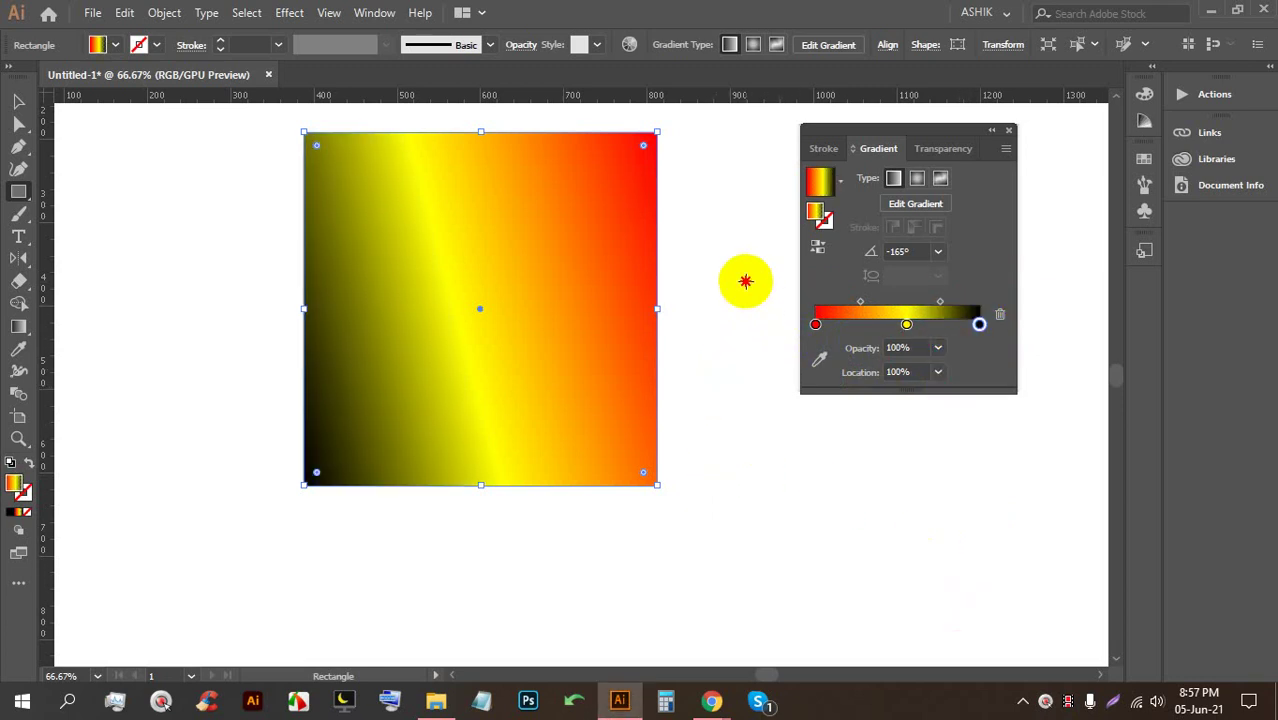
# Move the gradient square slightly to the left on the artboard with the Selection tool
pyautogui.click(745, 280)
pyautogui.click(672, 392)
pyautogui.click(18, 101)
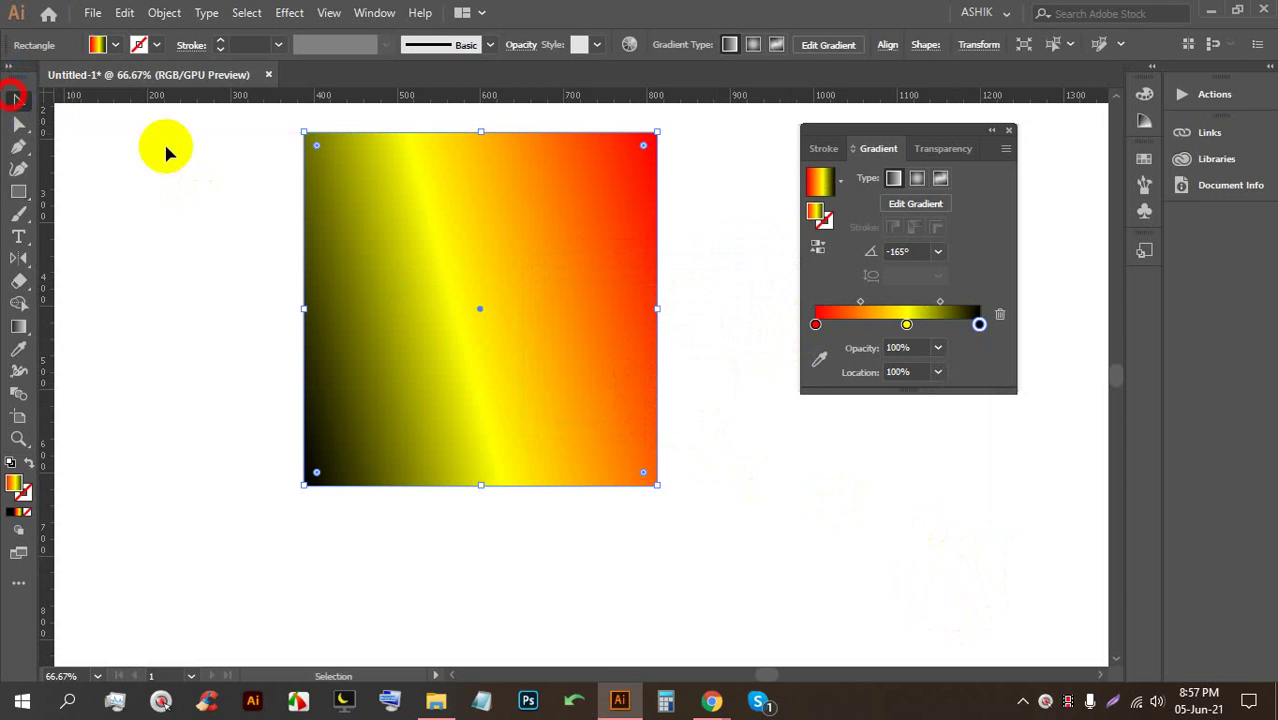
pyautogui.moveTo(419, 253); pyautogui.dragTo(399, 258)
# Redraw the linear gradient across the square repeatedly with the Gradient tool, finishing with a diagonal at about -21.4°
pyautogui.moveTo(20, 326); pyautogui.dragTo(82, 330)
pyautogui.moveTo(229, 236); pyautogui.dragTo(639, 268)
pyautogui.moveTo(285, 195); pyautogui.dragTo(630, 197)
pyautogui.moveTo(527, 135); pyautogui.dragTo(503, 487)
pyautogui.moveTo(285, 220); pyautogui.dragTo(645, 352)
pyautogui.moveTo(342, 260); pyautogui.dragTo(522, 437)
pyautogui.moveTo(266, 217); pyautogui.dragTo(428, 338)
pyautogui.moveTo(307, 254); pyautogui.dragTo(528, 373)
pyautogui.moveTo(371, 221); pyautogui.dragTo(498, 343)
pyautogui.moveTo(249, 198); pyautogui.dragTo(634, 349)
pyautogui.click(18, 101)
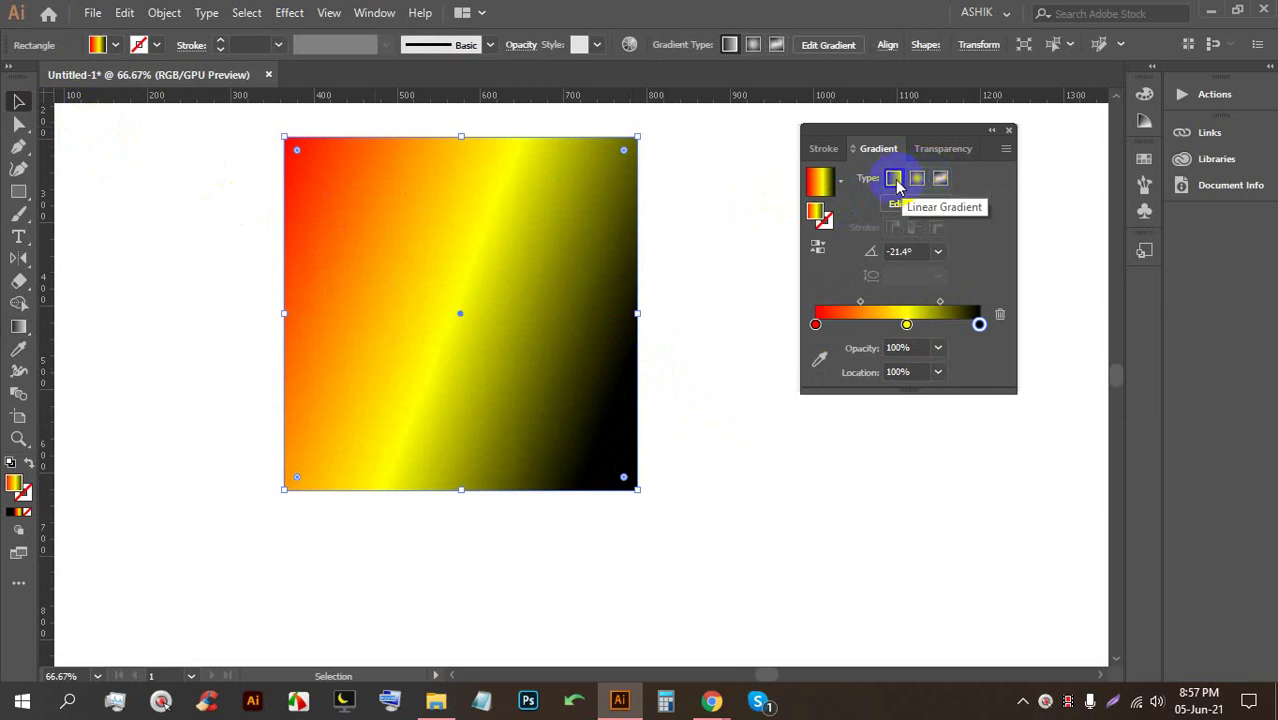
# Switch to the Google Meet call to check on the participants and return to Illustrator
pyautogui.moveTo(700, 700)
pyautogui.click(670, 630)
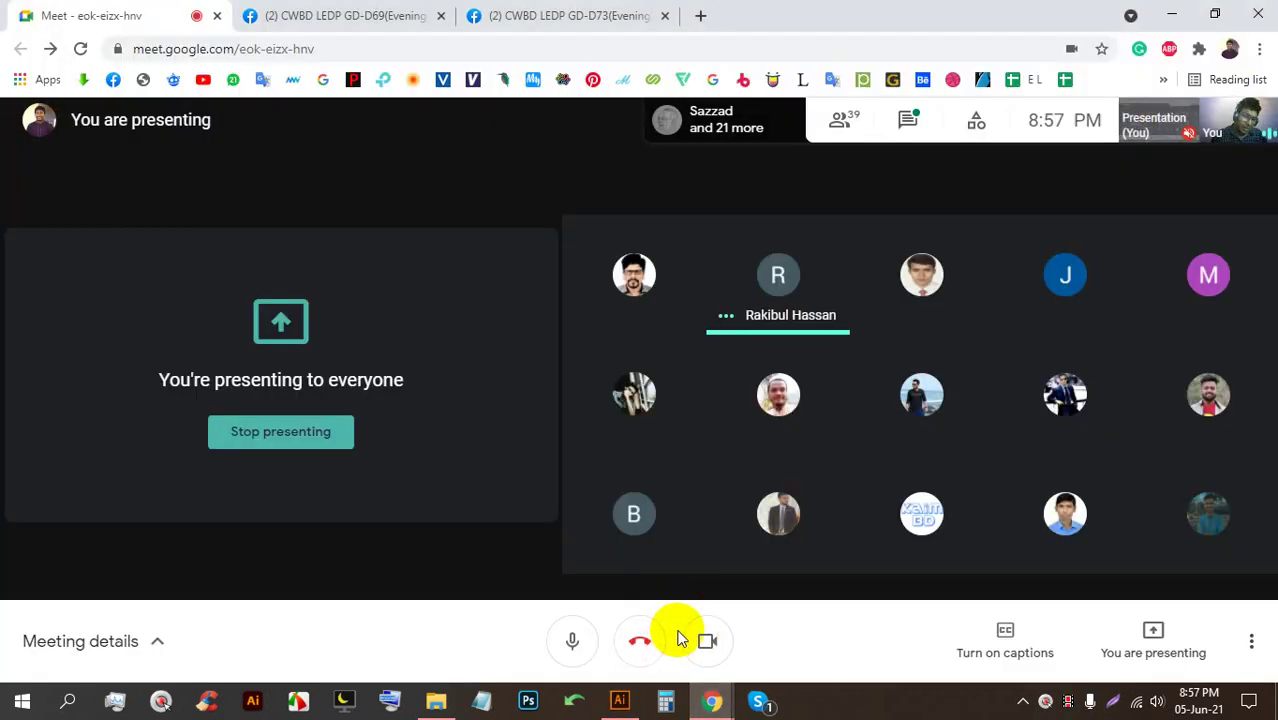
pyautogui.click(632, 706)
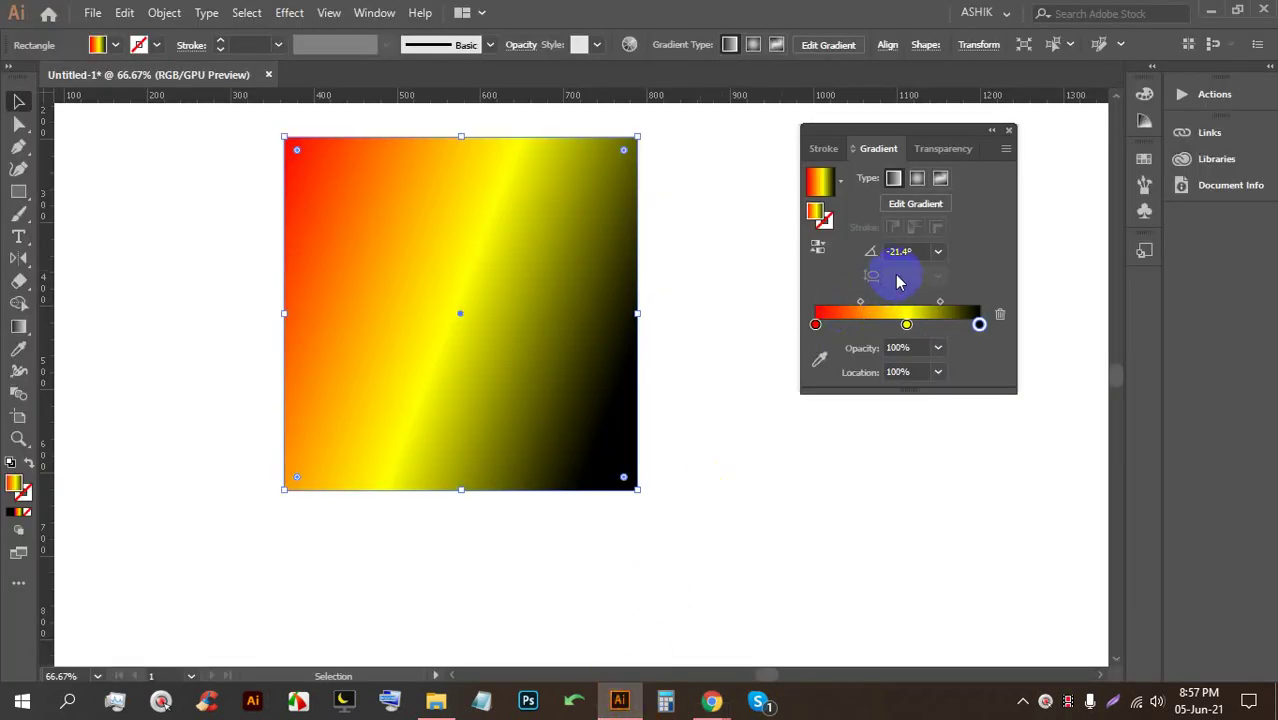
# Keep the linear gradient type and redraw the gradient nearly horizontally across the square at about -7°
pyautogui.click(893, 180)
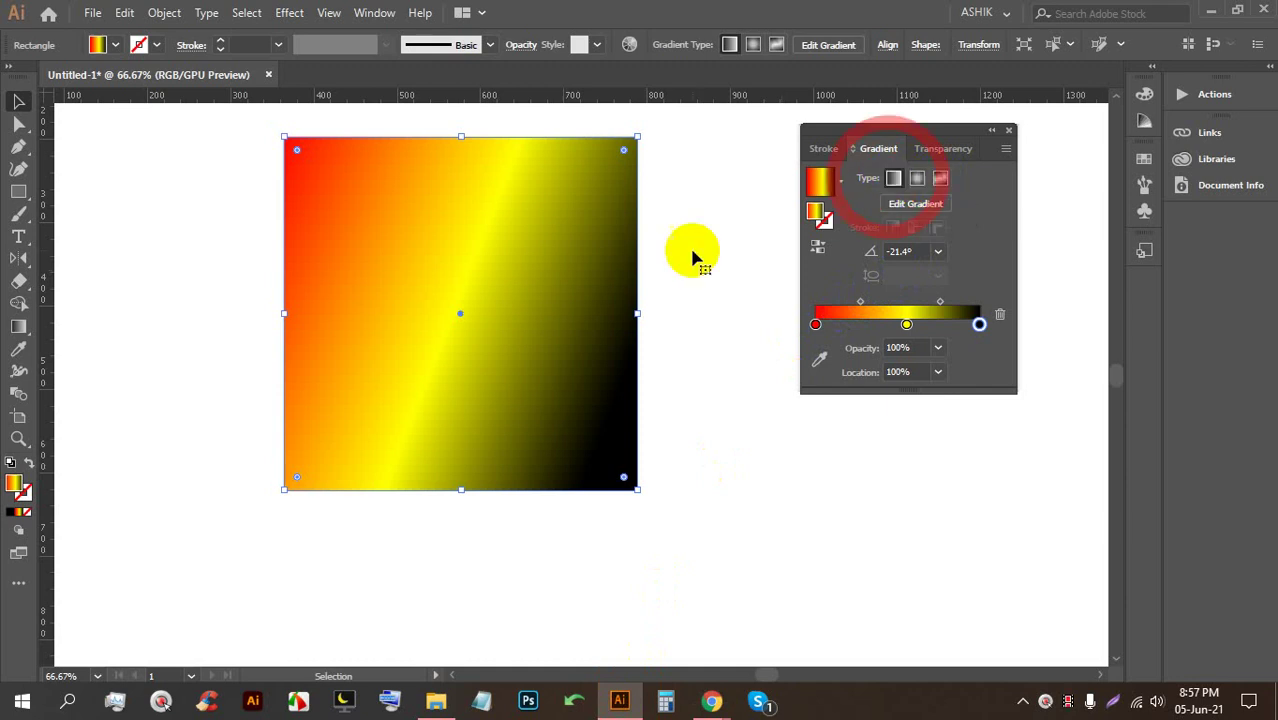
pyautogui.click(18, 326)
pyautogui.moveTo(277, 158); pyautogui.dragTo(662, 399)
pyautogui.moveTo(285, 271); pyautogui.dragTo(627, 313)
# Change the square's gradient to radial and redraw it several times, finishing with a large gradient angled about -27.8°
pyautogui.click(905, 185)
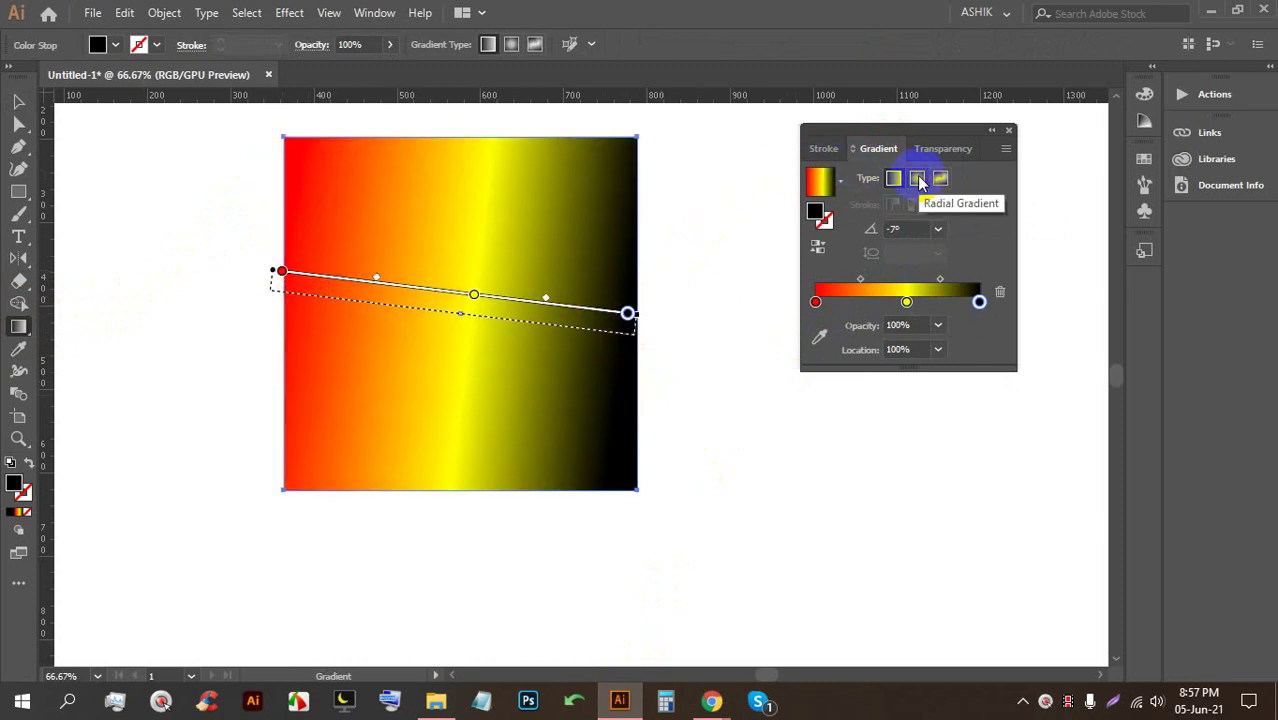
pyautogui.click(917, 179)
pyautogui.moveTo(440, 267); pyautogui.dragTo(541, 361)
pyautogui.moveTo(420, 334); pyautogui.dragTo(593, 465)
pyautogui.moveTo(437, 304)
pyautogui.mouseDown()
pyautogui.moveTo(603, 398)
pyautogui.moveTo(643, 222)
pyautogui.moveTo(688, 197)
pyautogui.moveTo(644, 298)
pyautogui.moveTo(514, 379)
pyautogui.mouseUp()
pyautogui.moveTo(471, 280); pyautogui.dragTo(616, 297)
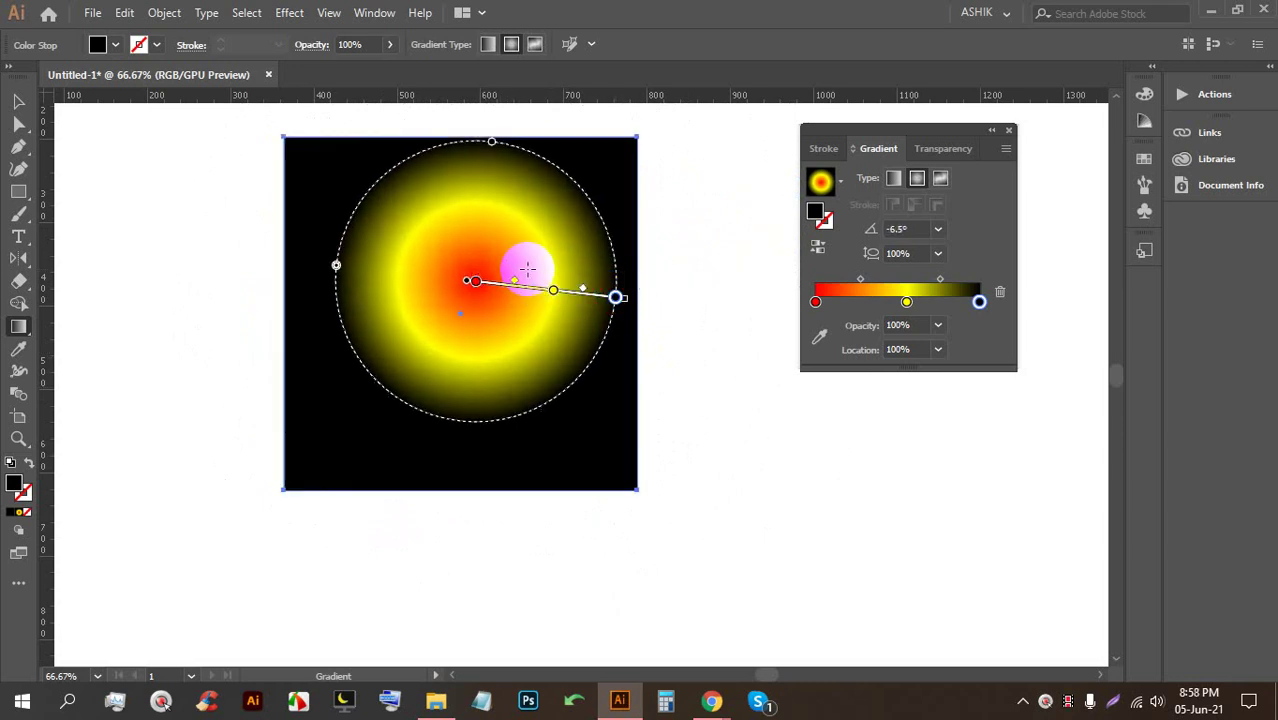
pyautogui.moveTo(533, 290)
pyautogui.mouseDown()
pyautogui.moveTo(571, 248)
pyautogui.moveTo(508, 286)
pyautogui.mouseUp()
pyautogui.moveTo(440, 350)
pyautogui.mouseDown()
pyautogui.moveTo(538, 394)
pyautogui.moveTo(653, 422)
pyautogui.moveTo(722, 337)
pyautogui.moveTo(681, 259)
pyautogui.mouseUp()
pyautogui.moveTo(538, 237)
pyautogui.mouseDown()
pyautogui.moveTo(660, 237)
pyautogui.moveTo(679, 183)
pyautogui.mouseUp()
pyautogui.moveTo(424, 273)
pyautogui.mouseDown()
pyautogui.moveTo(676, 346)
pyautogui.moveTo(499, 169)
pyautogui.moveTo(313, 151)
pyautogui.moveTo(220, 311)
pyautogui.moveTo(317, 508)
pyautogui.moveTo(442, 463)
pyautogui.moveTo(722, 430)
pyautogui.mouseUp()
# Switch to the Google Meet call, look through the chat messages, and close the chat
pyautogui.click(711, 701)
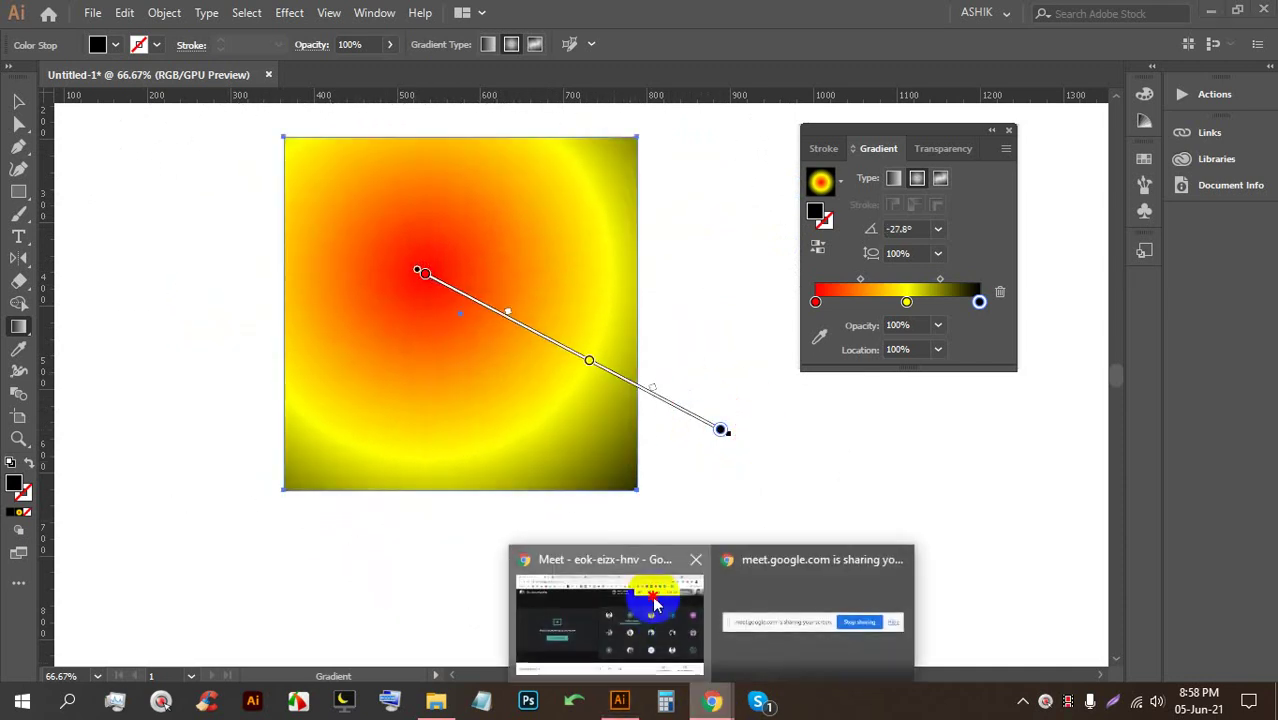
pyautogui.click(653, 600)
pyautogui.click(910, 120)
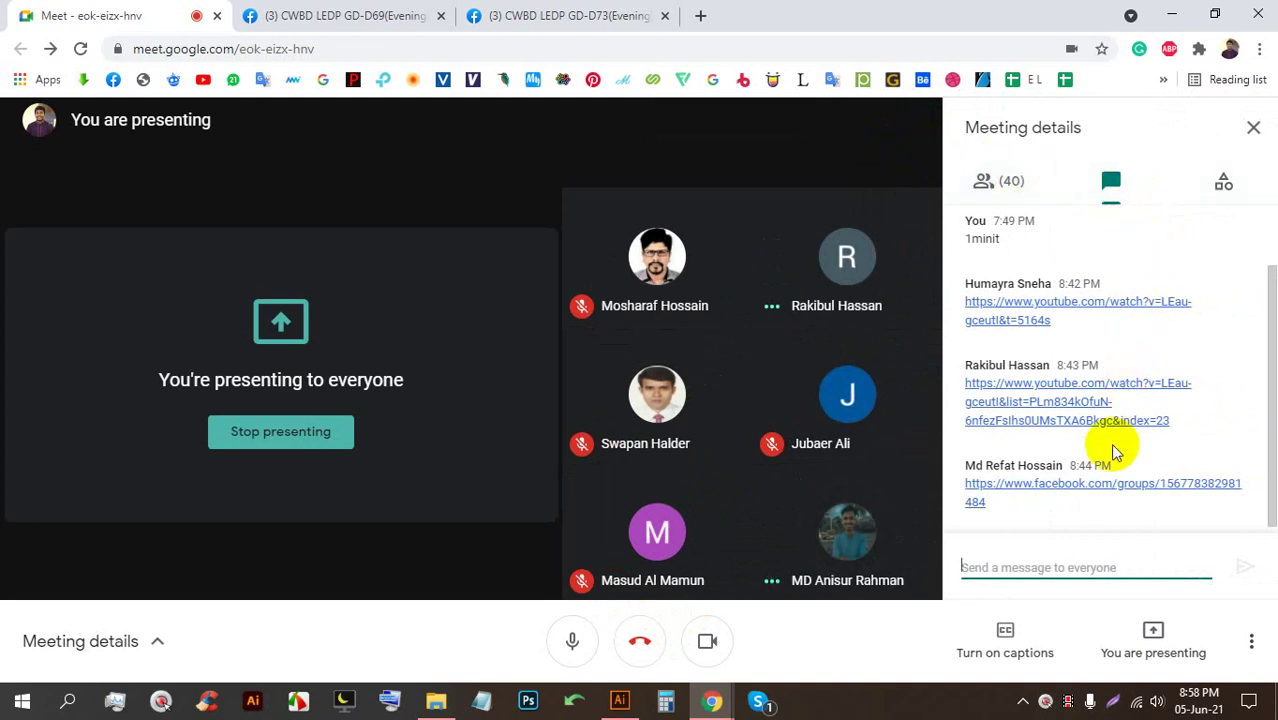
pyautogui.scroll(1, 1117, 447)
pyautogui.scroll(-1, 1150, 340)
pyautogui.click(1251, 126)
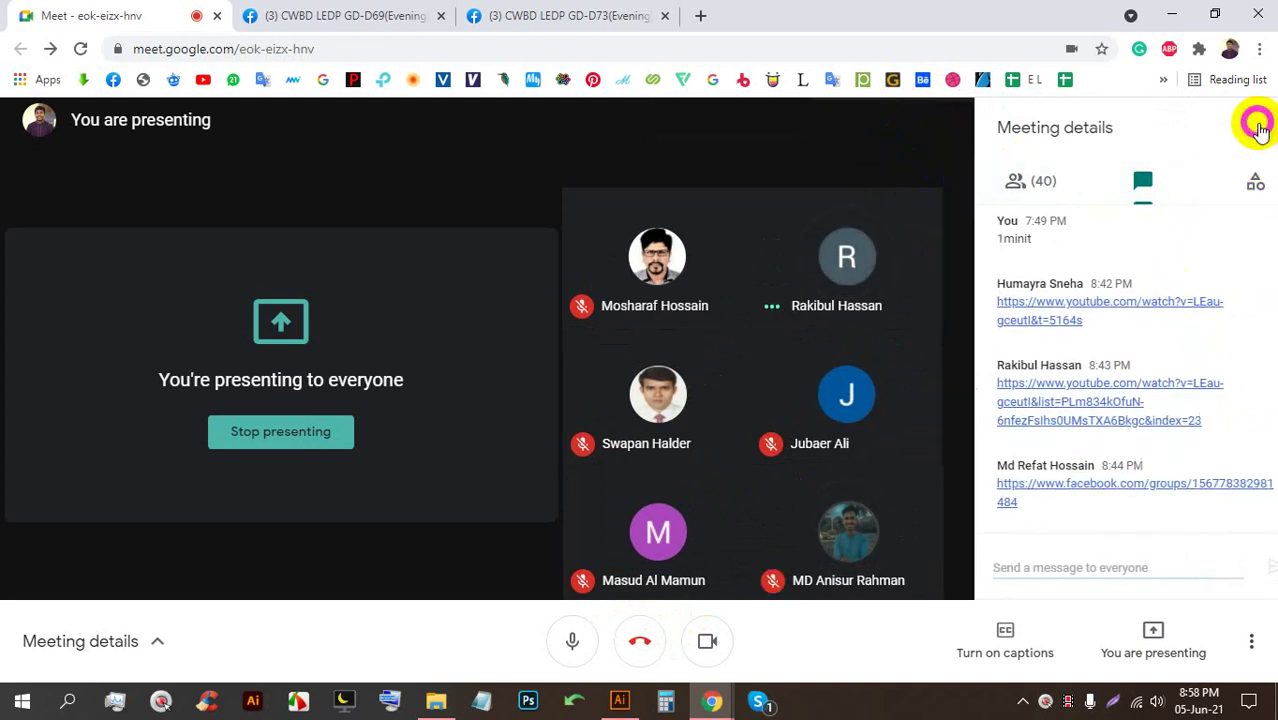
pyautogui.press('space')
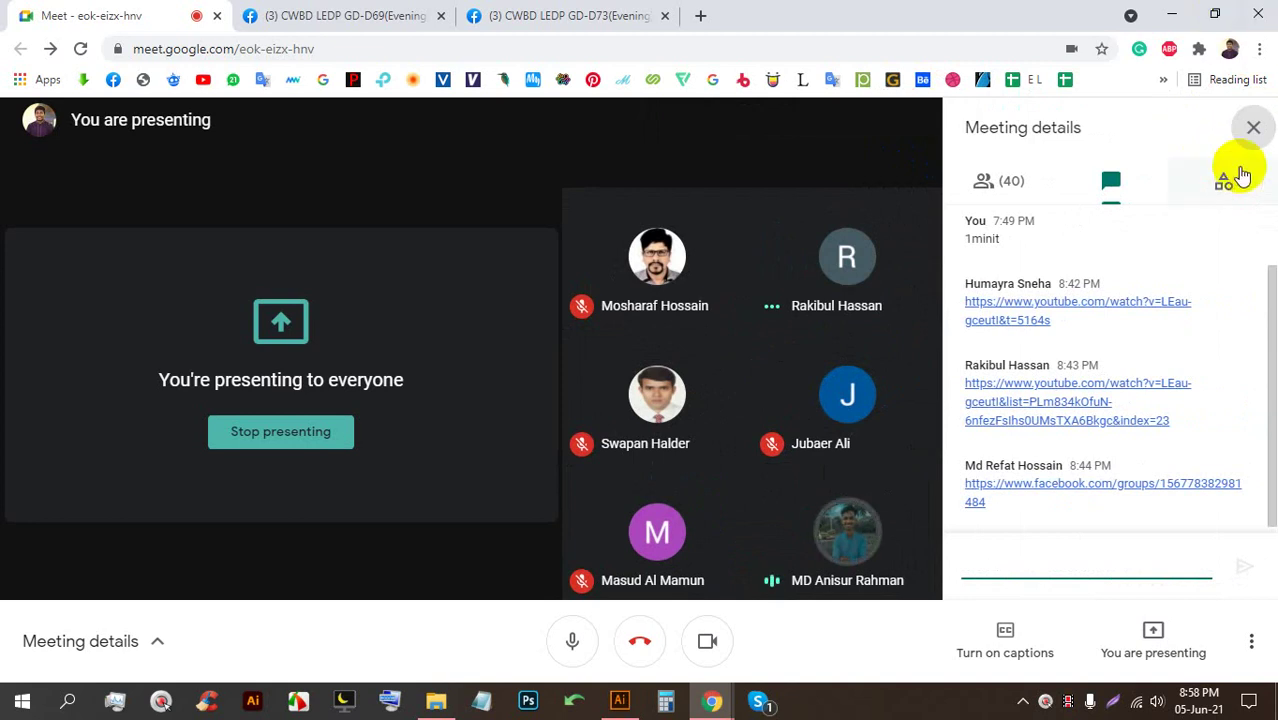
pyautogui.click(1252, 129)
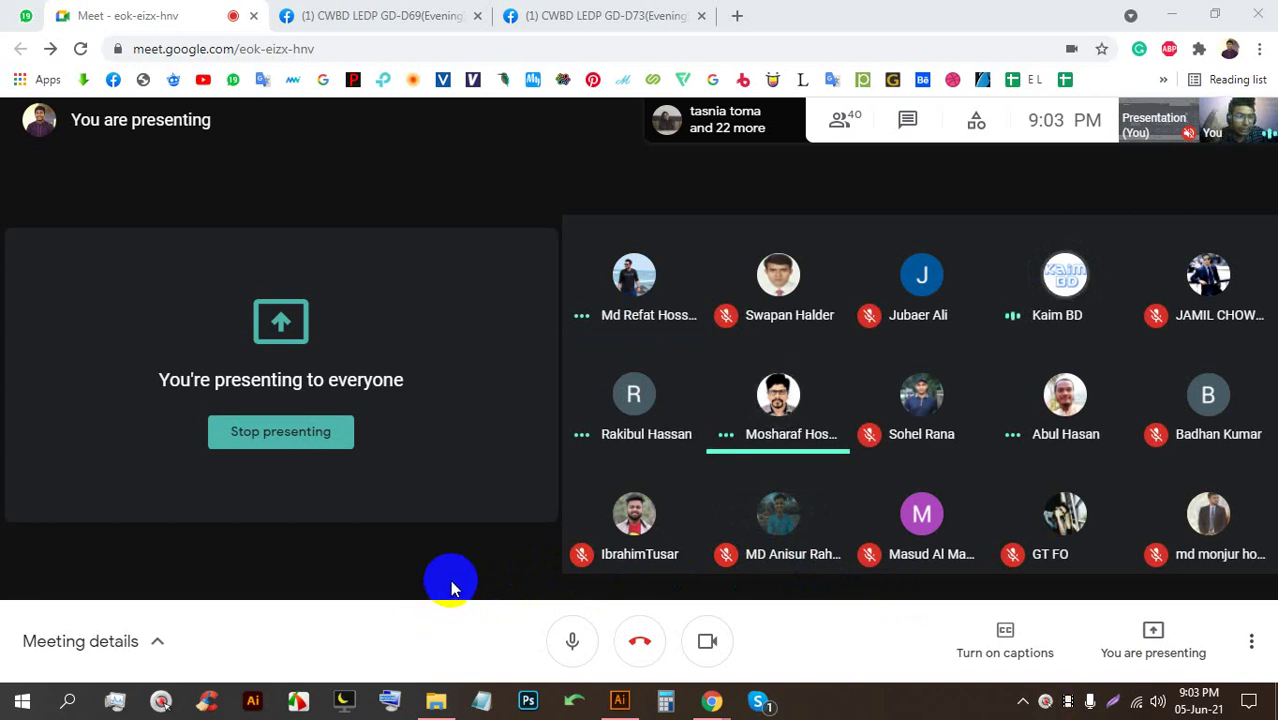
# Return to Illustrator, check the Google Meet call once more, and go back to Illustrator
pyautogui.moveTo(571, 458)
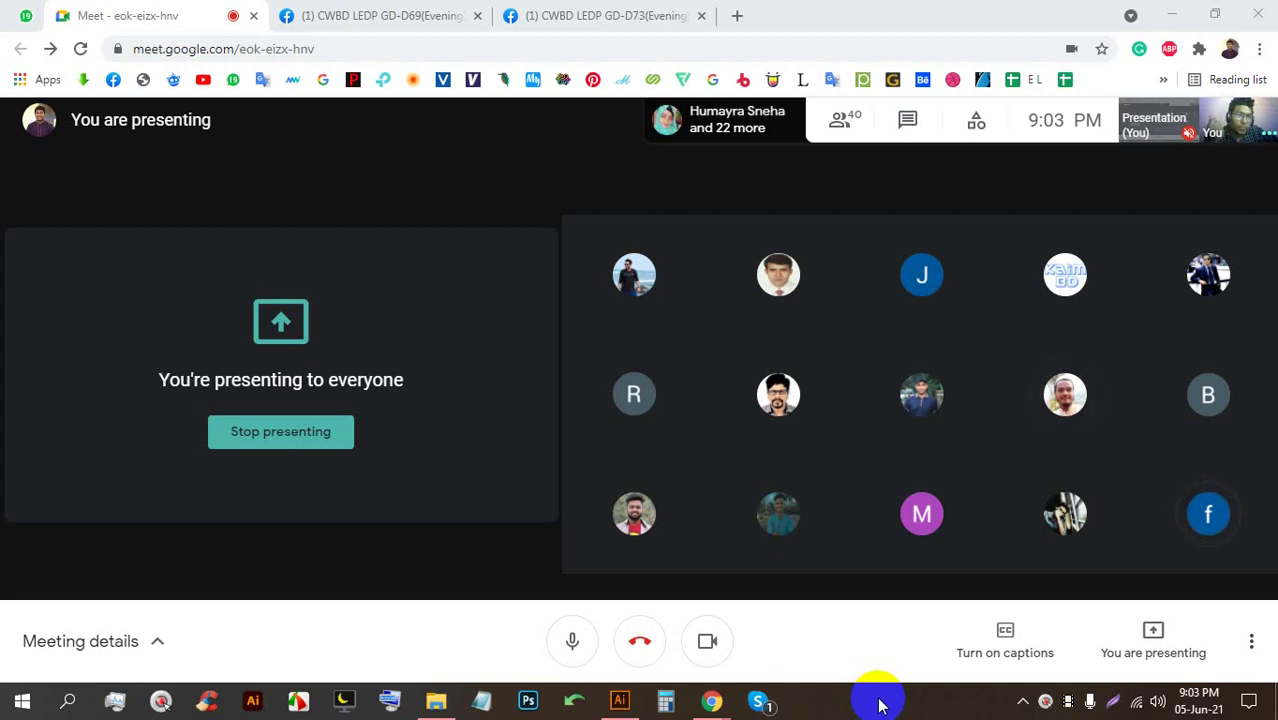
pyautogui.click(618, 701)
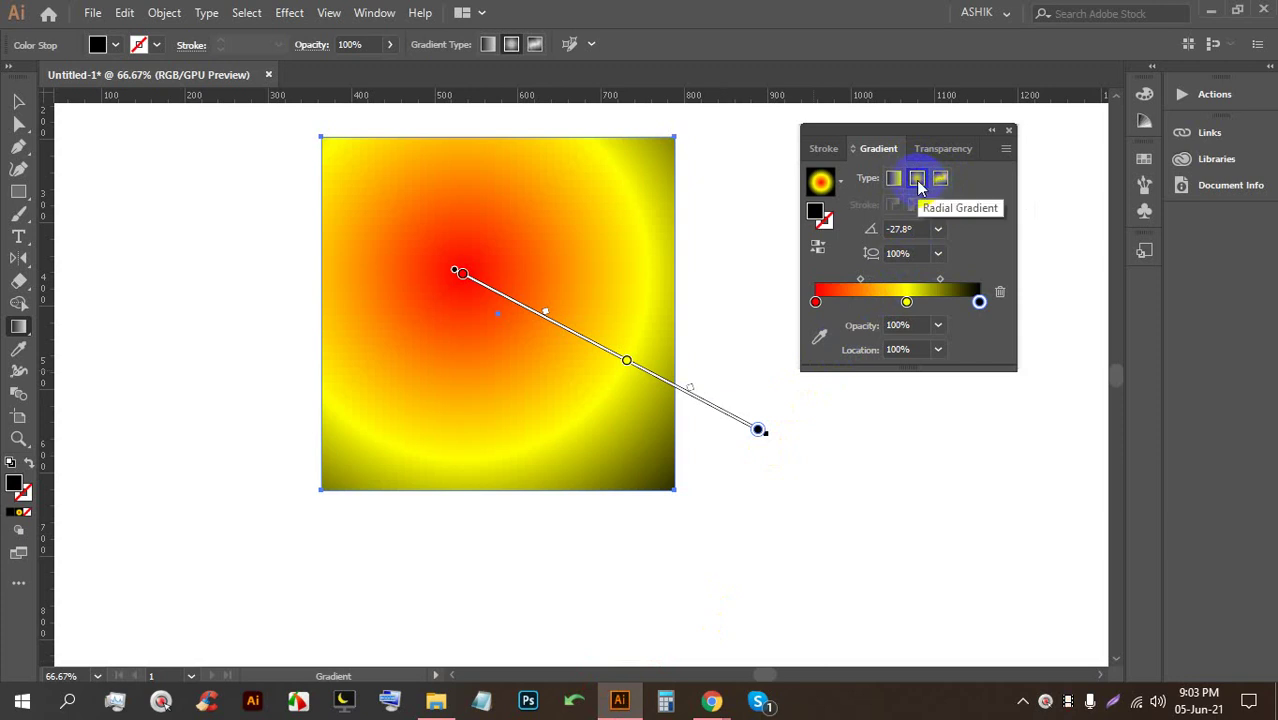
pyautogui.moveTo(711, 700)
pyautogui.click(688, 622)
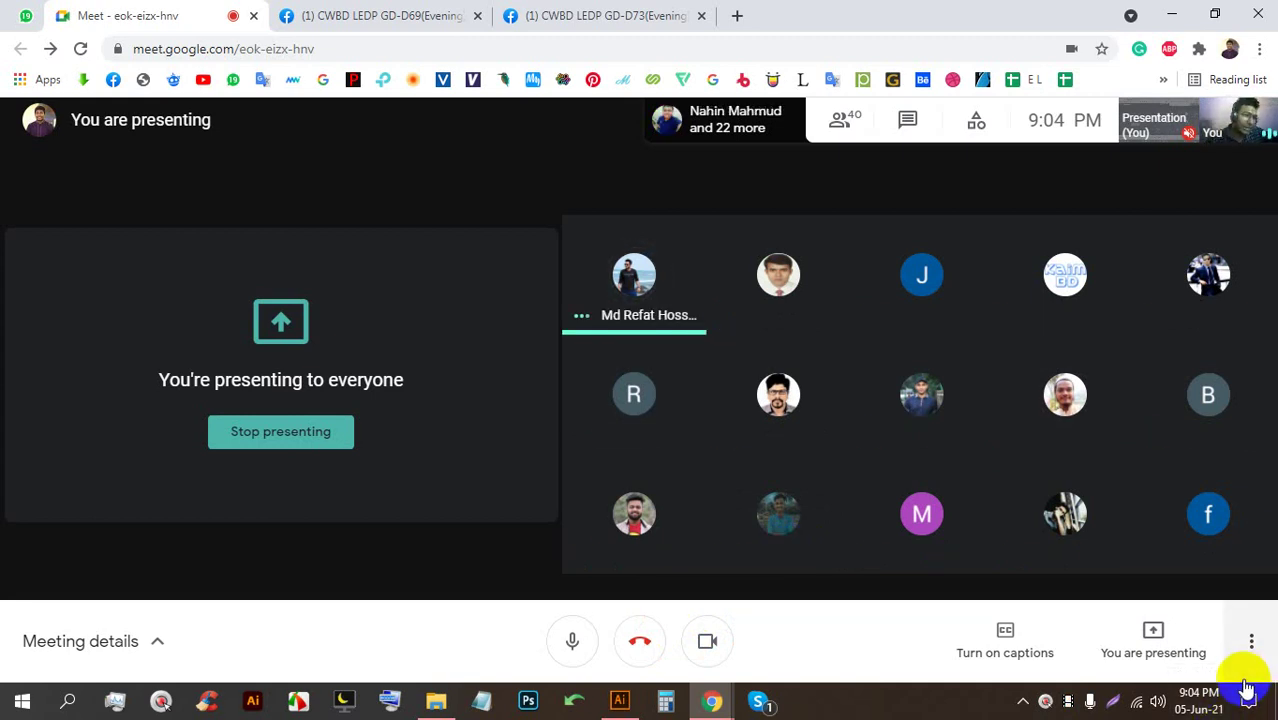
pyautogui.click(620, 700)
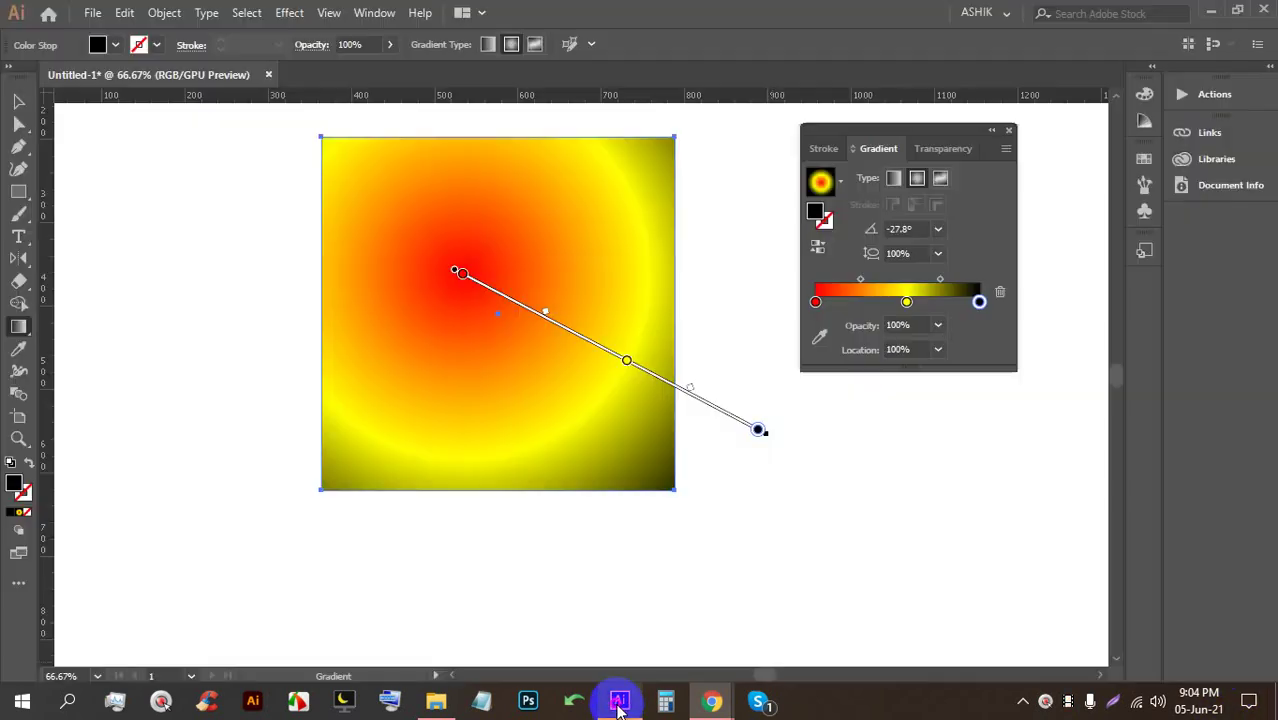
# Redraw the radial gradient at different positions and sizes, finishing from the square's upper middle past its right edge at about 2.8°
pyautogui.moveTo(516, 388); pyautogui.dragTo(686, 460)
pyautogui.moveTo(419, 177); pyautogui.dragTo(569, 368)
pyautogui.moveTo(434, 371); pyautogui.dragTo(724, 457)
pyautogui.moveTo(538, 428); pyautogui.dragTo(626, 428)
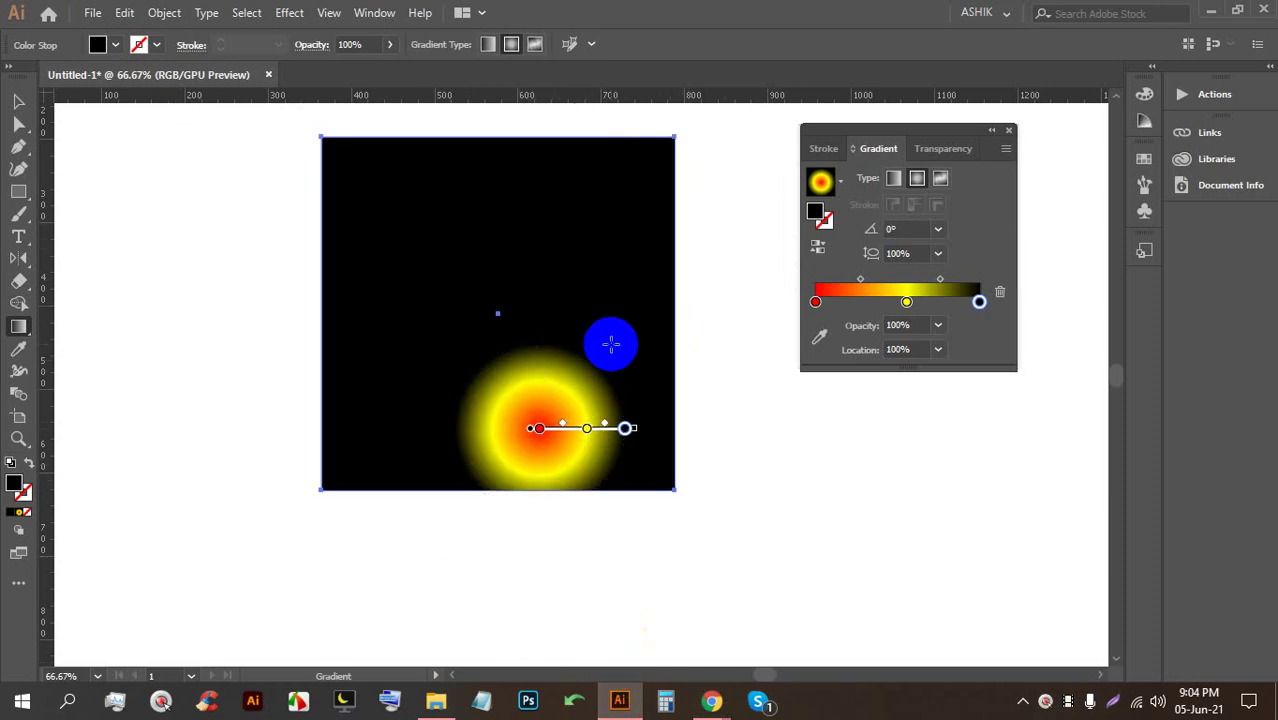
pyautogui.scroll(1, 480, 218)
pyautogui.moveTo(505, 297); pyautogui.dragTo(722, 290)
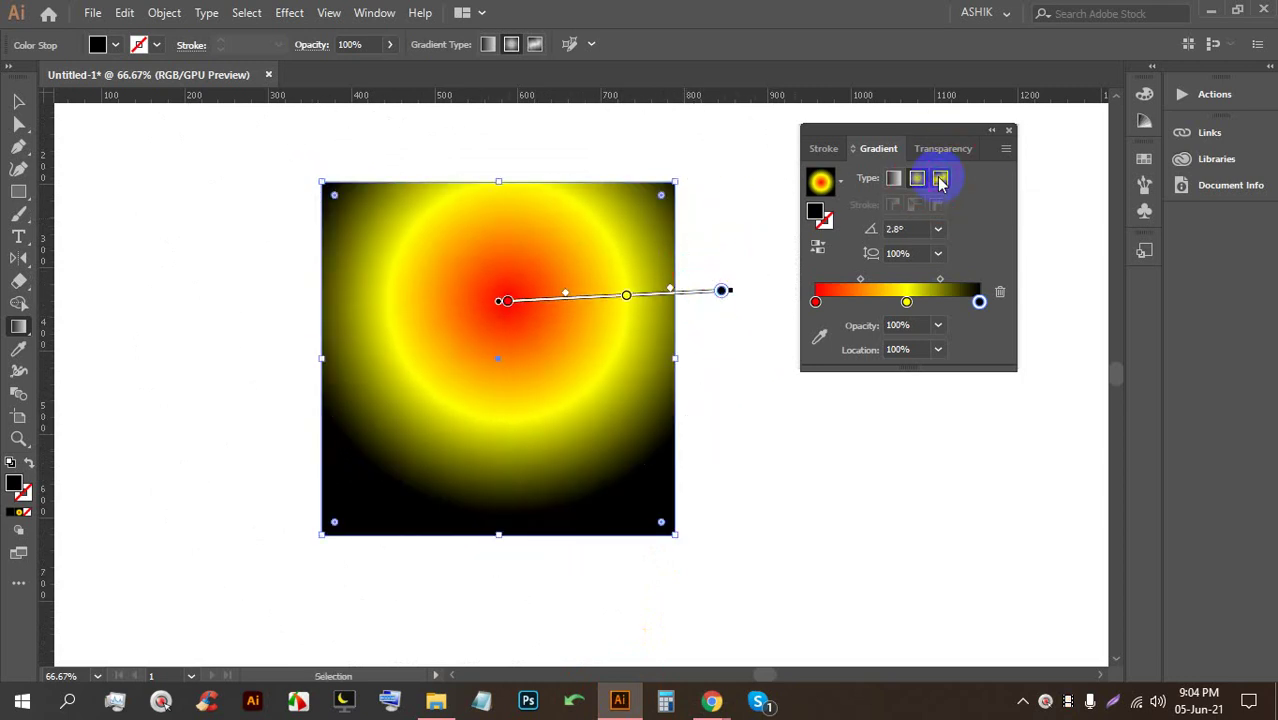
# Apply a freeform gradient to the square, moving its upper-left colour point slightly inward and colouring it red
pyautogui.click(940, 178)
pyautogui.click(361, 219)
pyautogui.moveTo(361, 219); pyautogui.dragTo(403, 247)
pyautogui.doubleClick(405, 246)
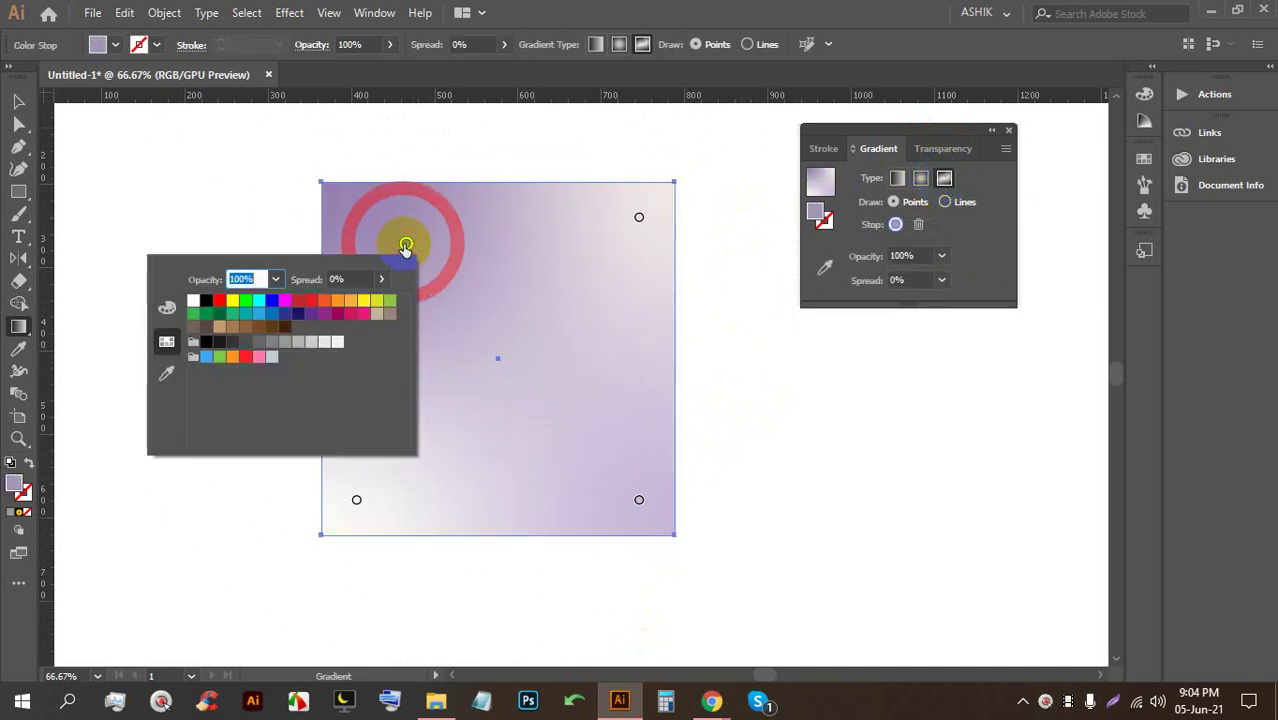
pyautogui.click(219, 300)
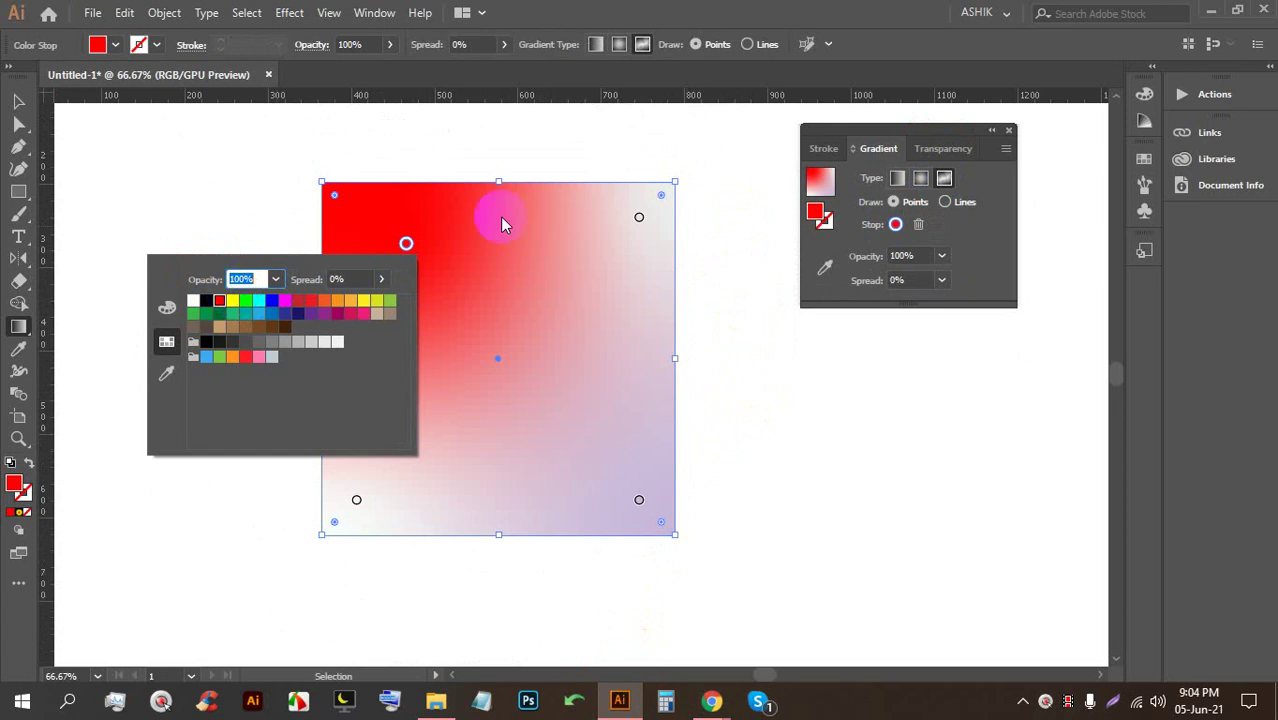
# Colour the freeform gradient's upper-right point light blue
pyautogui.click(638, 219)
pyautogui.doubleClick(639, 217)
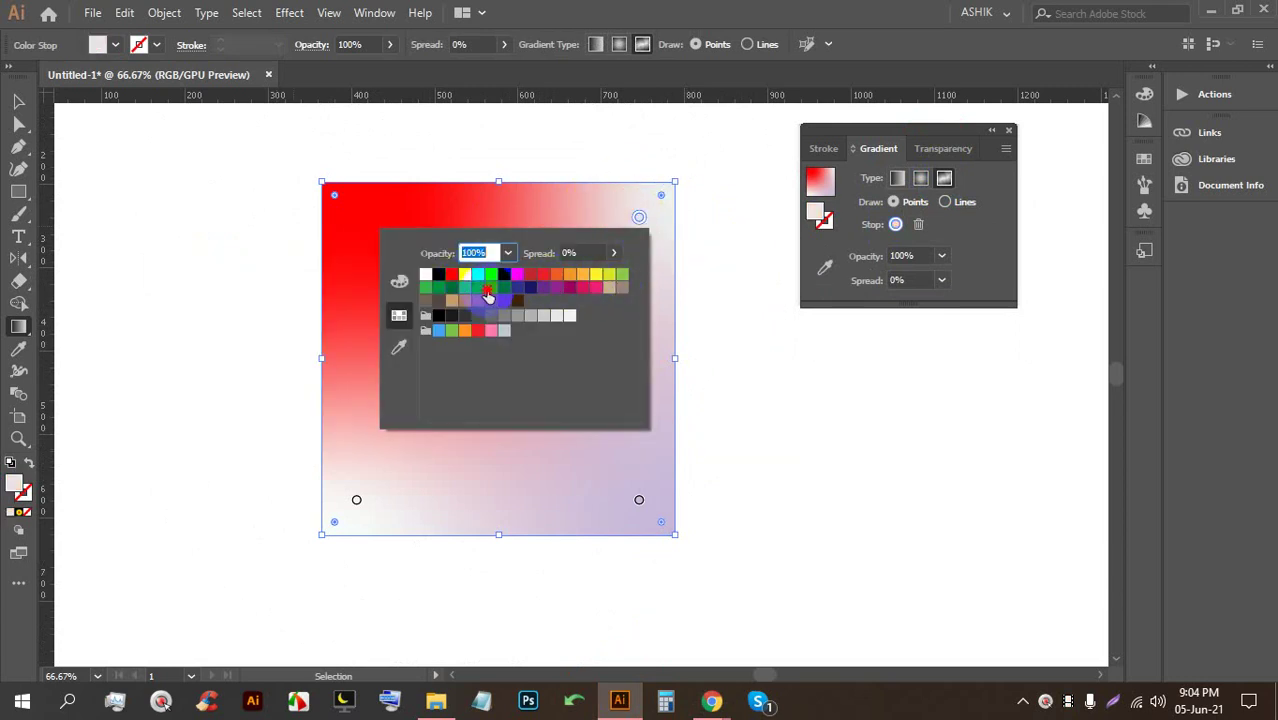
pyautogui.click(439, 330)
pyautogui.click(636, 214)
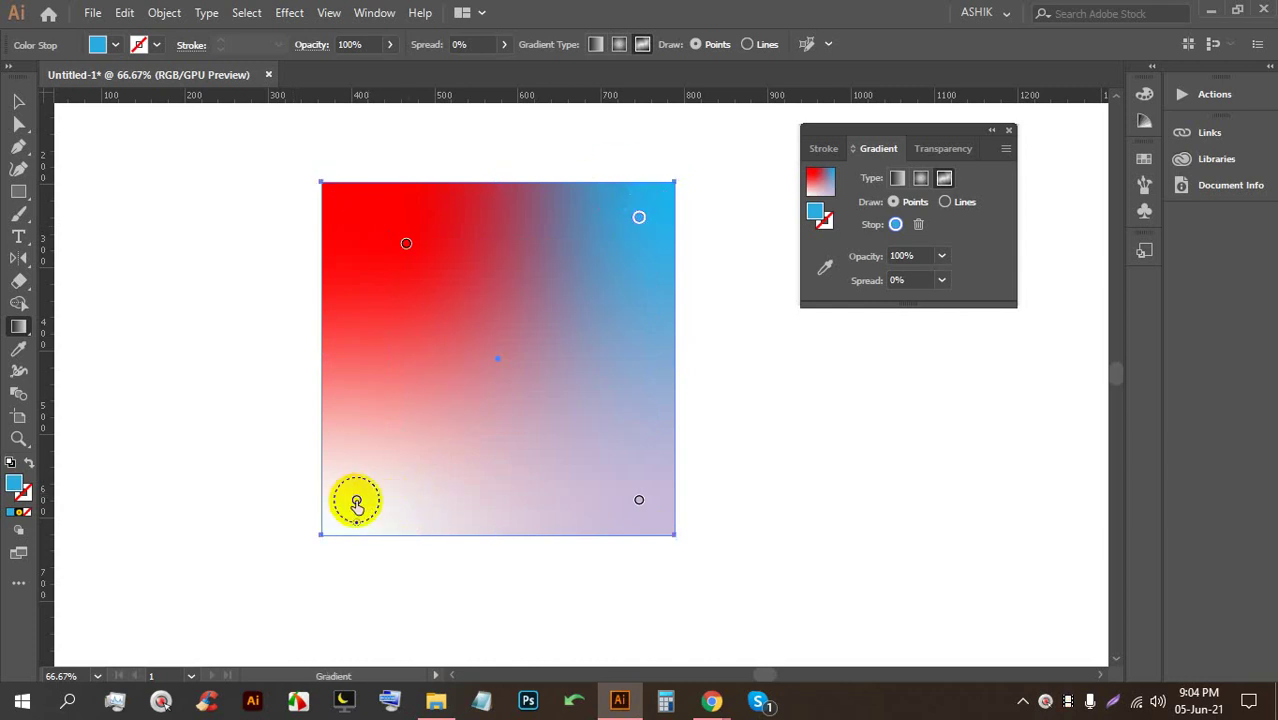
# Colour the freeform gradient's lower-left point black and its lower-right point white
pyautogui.doubleClick(356, 500)
pyautogui.click(156, 334)
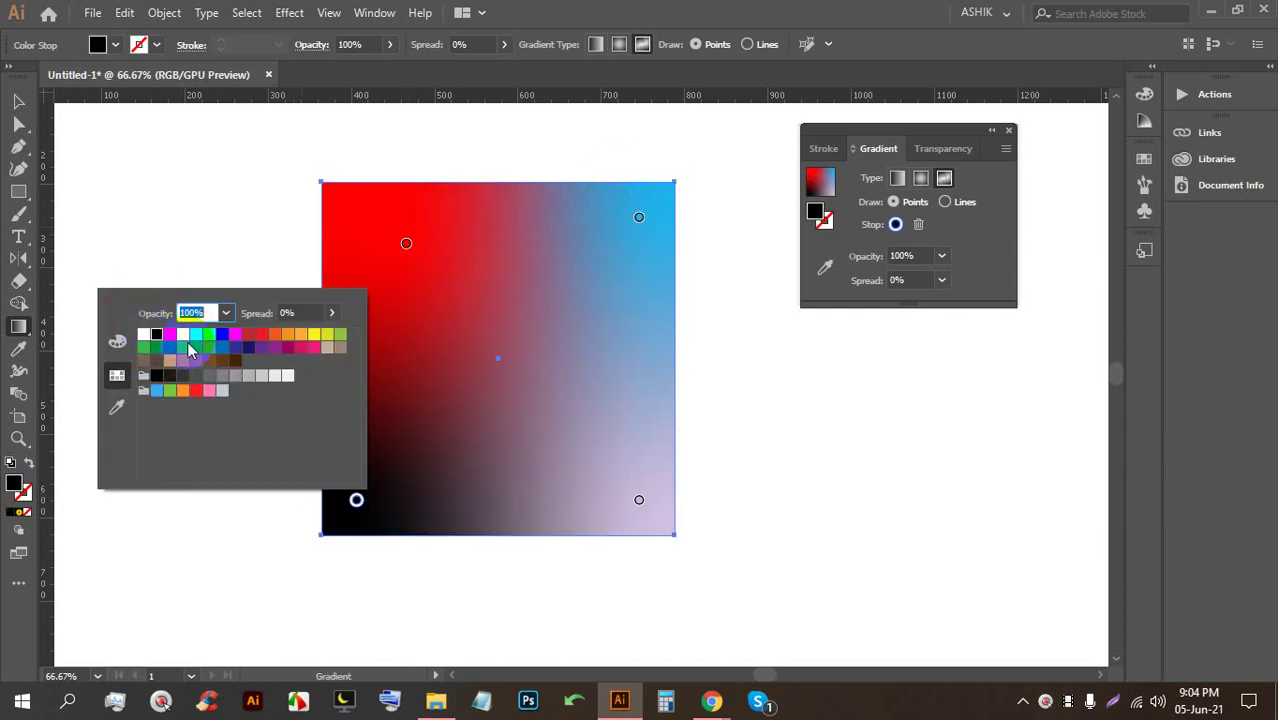
pyautogui.click(639, 500)
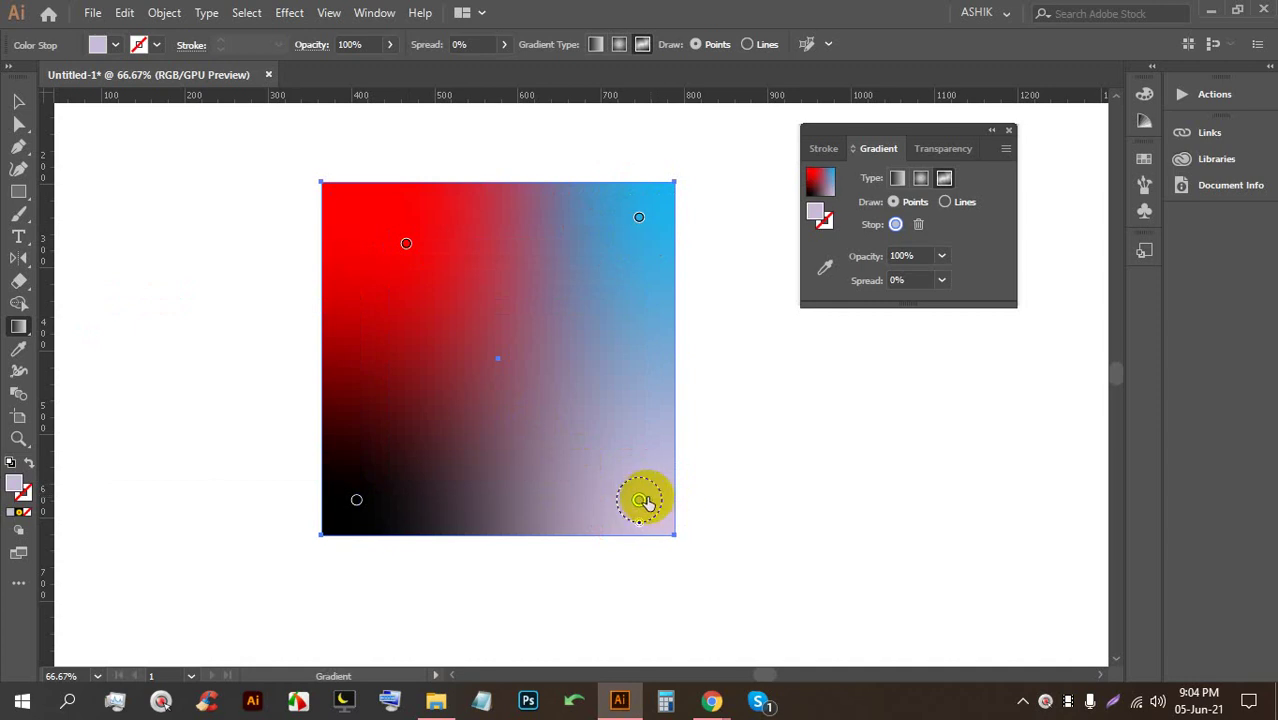
pyautogui.doubleClick(639, 501)
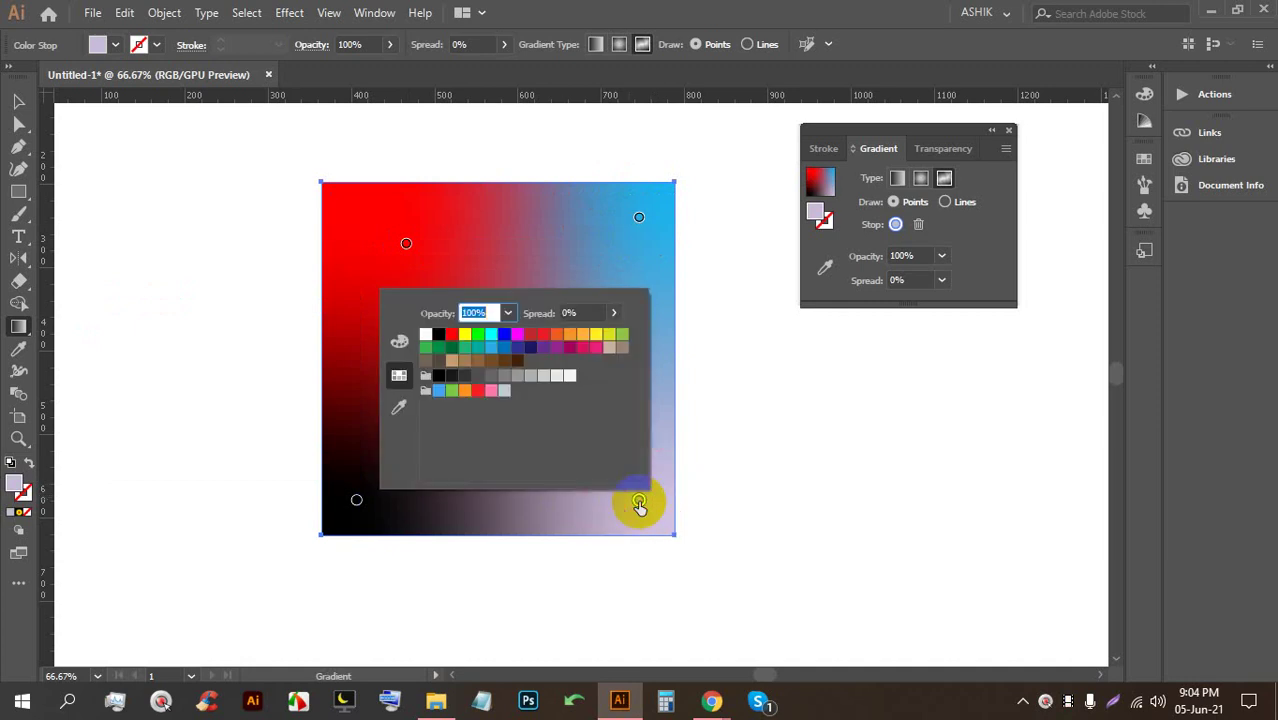
pyautogui.click(426, 336)
# Swap the two lower colour points, placing white at the square's lower left and black at its lower right
pyautogui.moveTo(639, 500); pyautogui.dragTo(465, 346)
pyautogui.moveTo(356, 500); pyautogui.dragTo(627, 504)
pyautogui.moveTo(465, 346); pyautogui.dragTo(411, 454)
# Switch to the Google Meet call, mute the unmuted participant and return to Illustrator
pyautogui.click(717, 702)
pyautogui.click(660, 622)
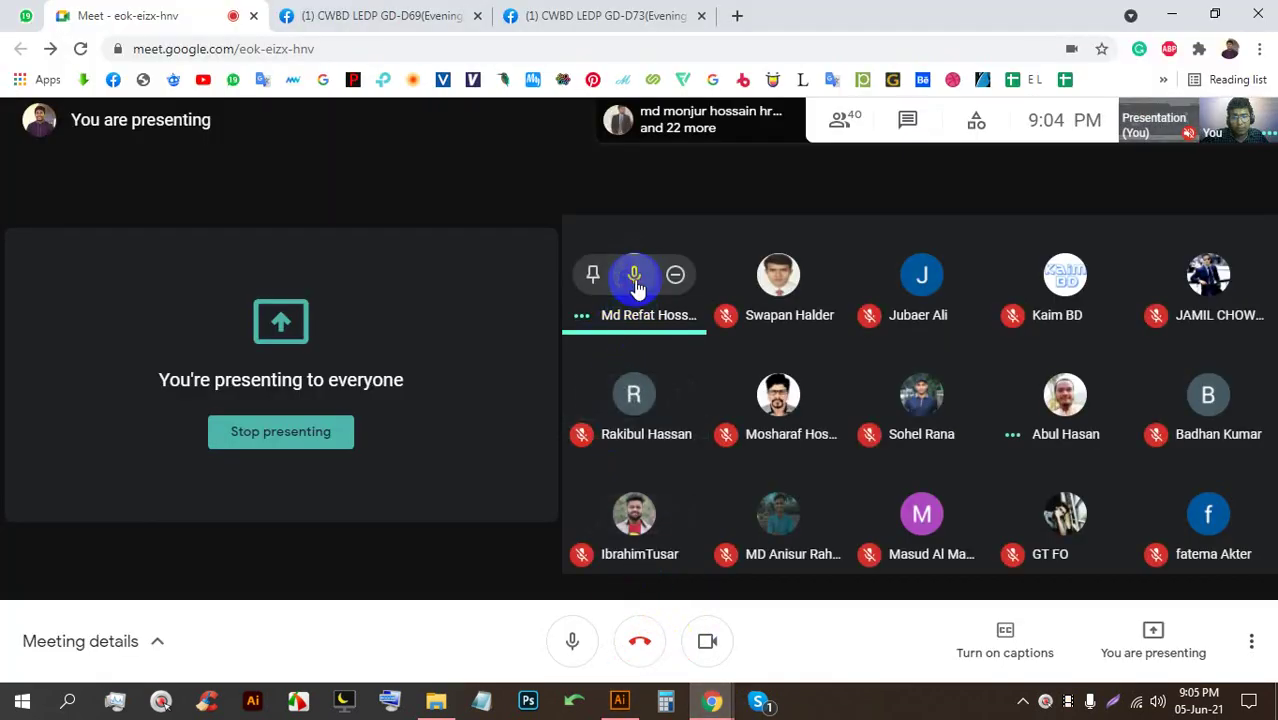
pyautogui.click(633, 277)
pyautogui.click(746, 431)
pyautogui.click(622, 703)
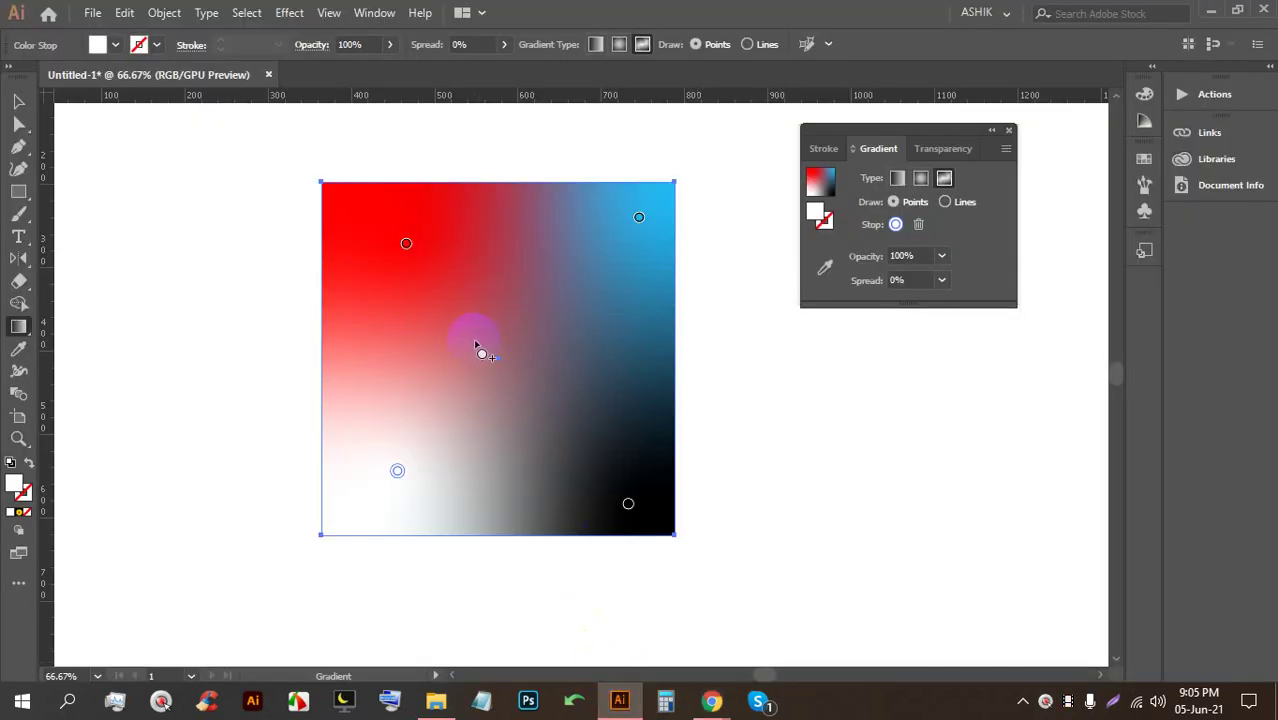
# Reposition the white point slightly higher in the square's lower-left area and raise the black lower-right point a little
pyautogui.moveTo(401, 467); pyautogui.dragTo(510, 558)
pyautogui.click(628, 506)
pyautogui.click(628, 506)
pyautogui.moveTo(628, 527); pyautogui.dragTo(619, 467)
# Add a yellow colour point to the right of the square's centre and delete it
pyautogui.moveTo(558, 342); pyautogui.dragTo(568, 333)
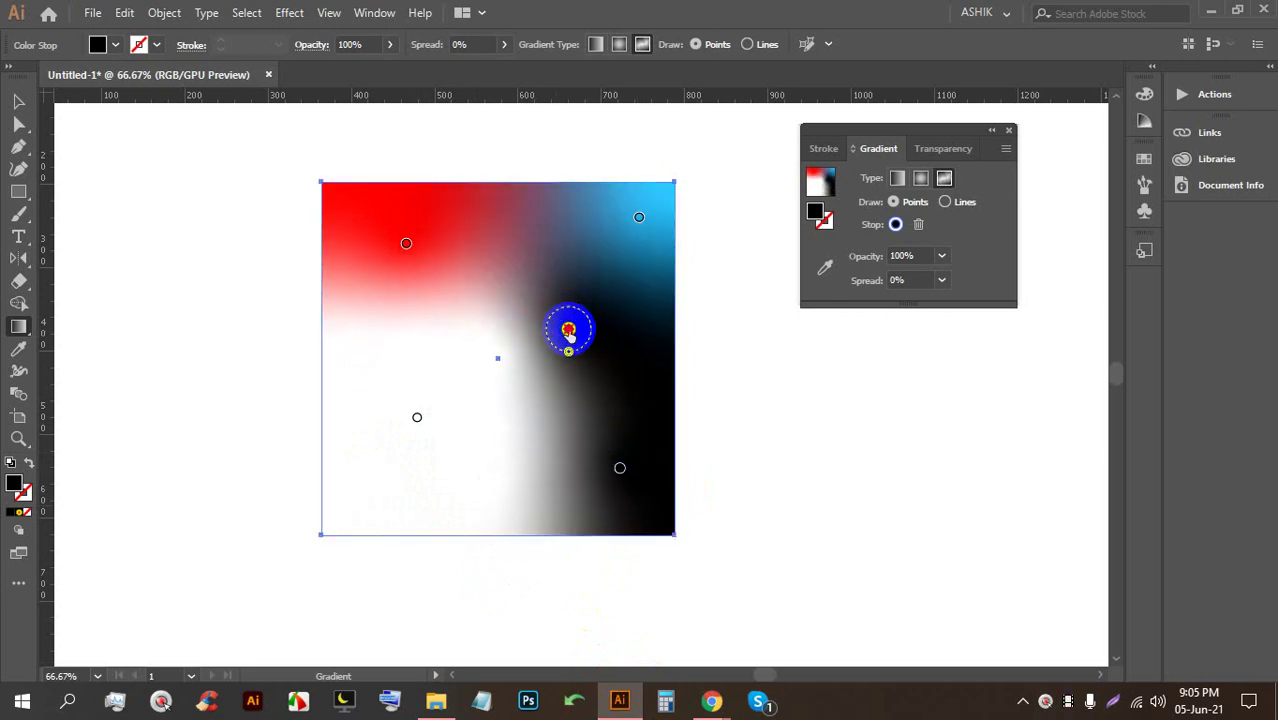
pyautogui.doubleClick(568, 333)
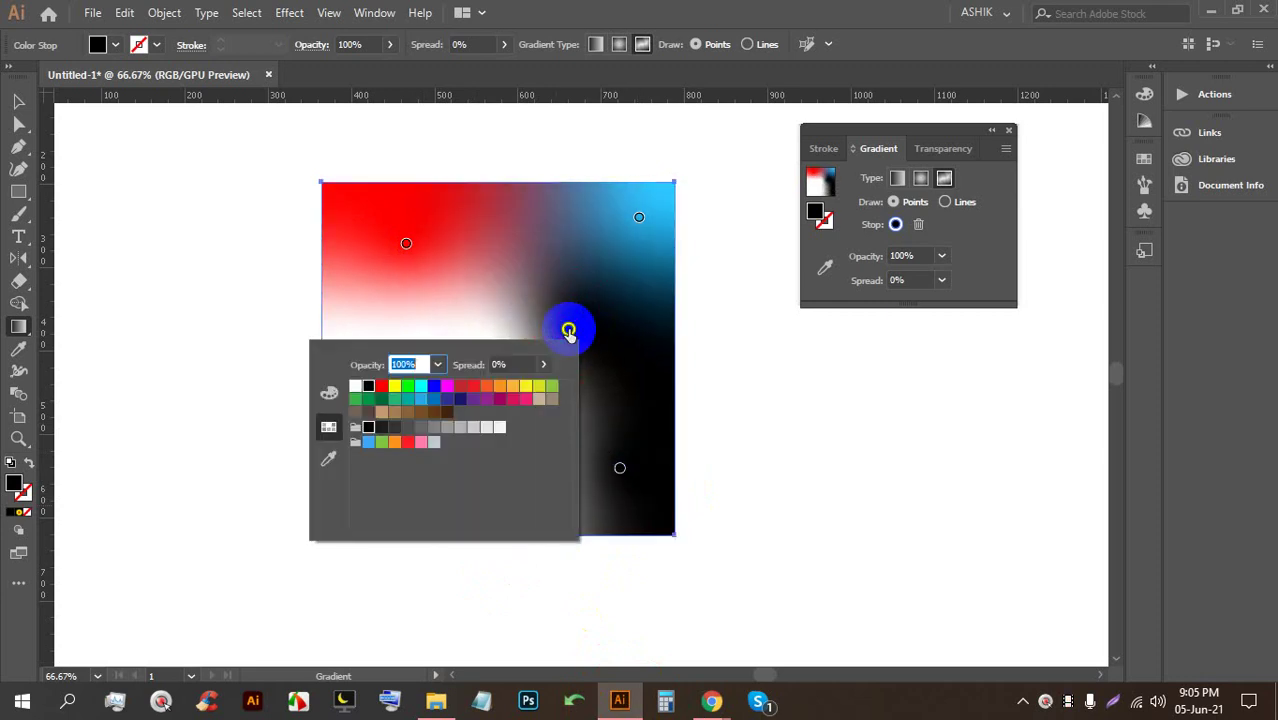
pyautogui.click(524, 388)
pyautogui.click(613, 205)
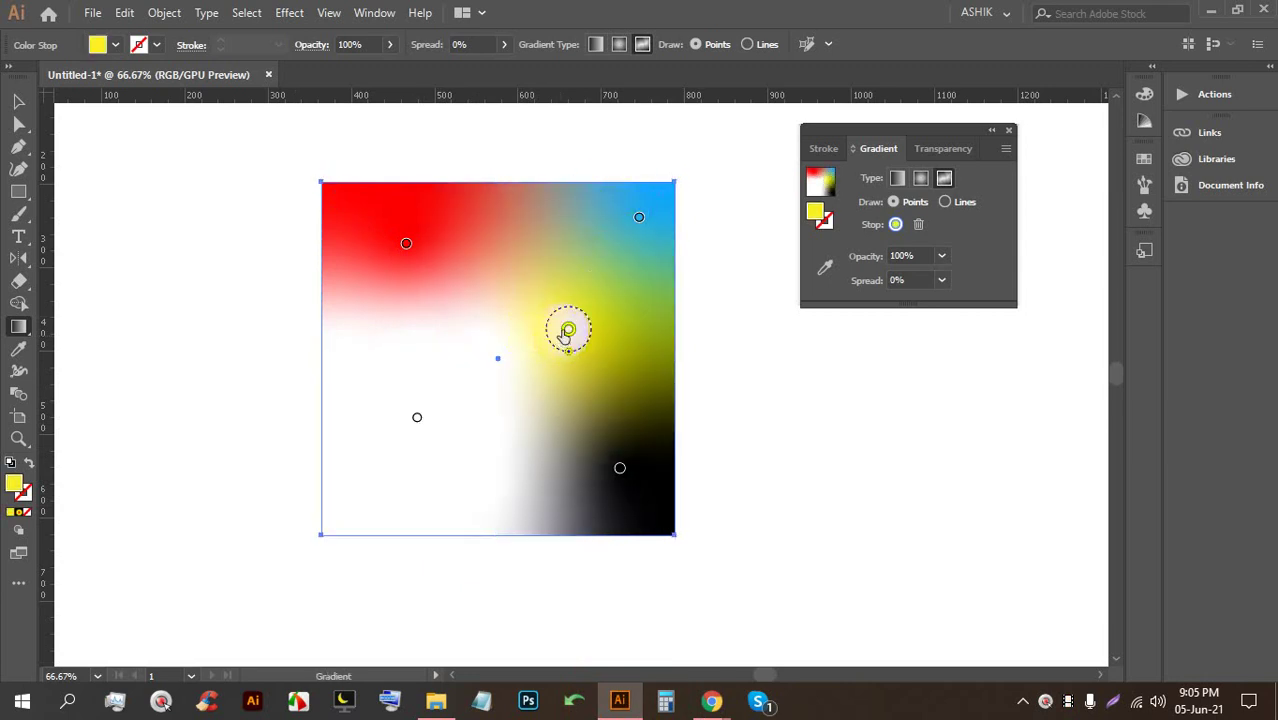
pyautogui.press('BackSpace')
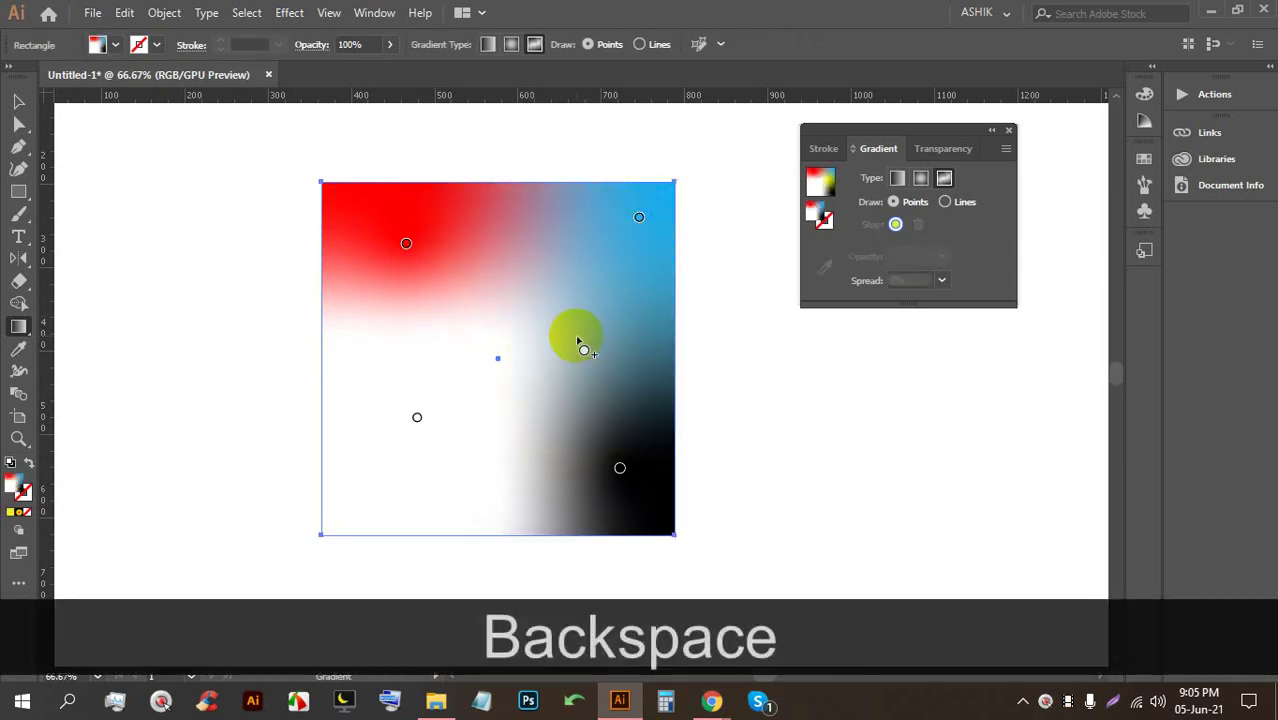
# Delete the white colour point and move the black point to the square's lower-left area
pyautogui.click(417, 417)
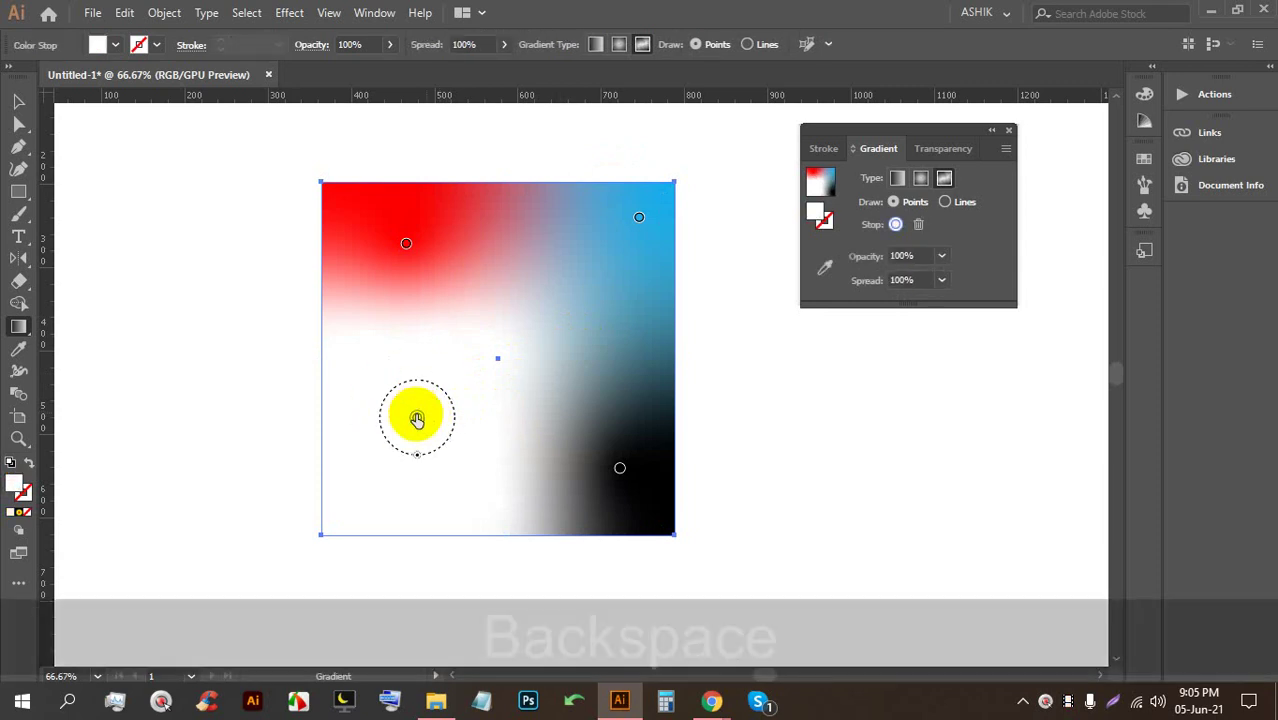
pyautogui.press('BackSpace')
pyautogui.click(619, 472)
pyautogui.moveTo(620, 468); pyautogui.dragTo(402, 394)
# Add a colour point in the square's lower-right area and colour it green
pyautogui.click(613, 443)
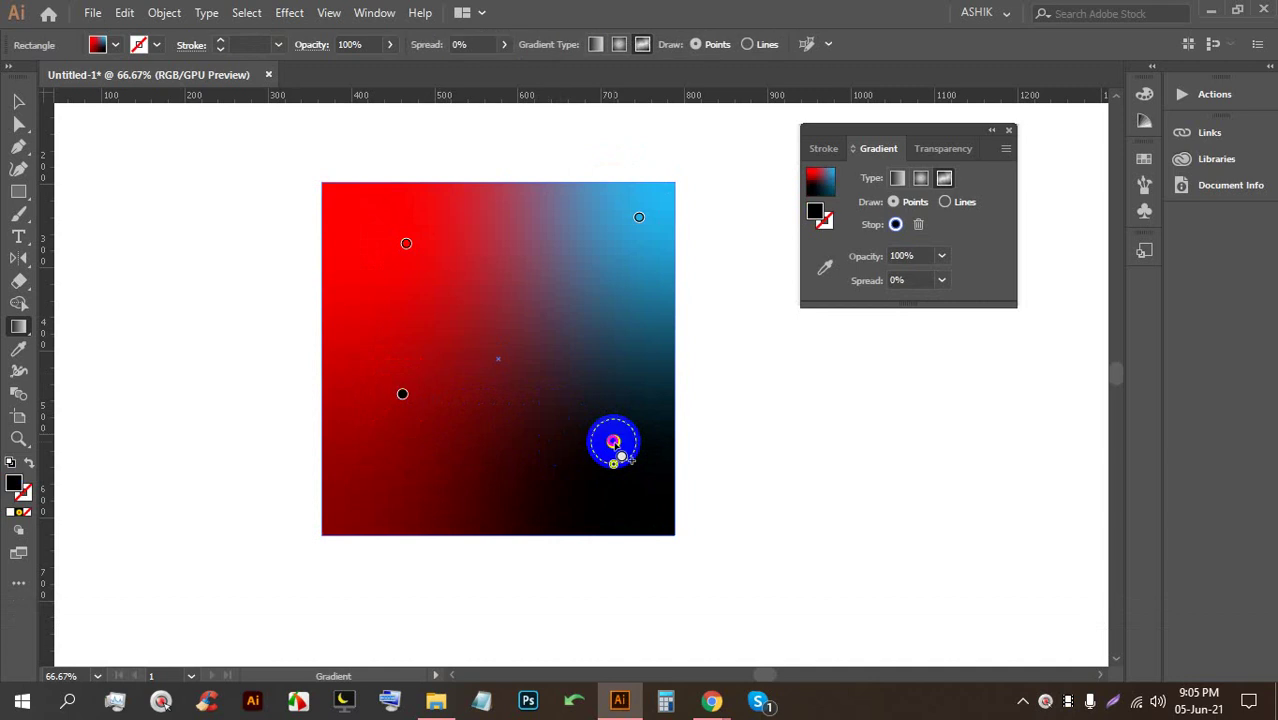
pyautogui.doubleClick(613, 443)
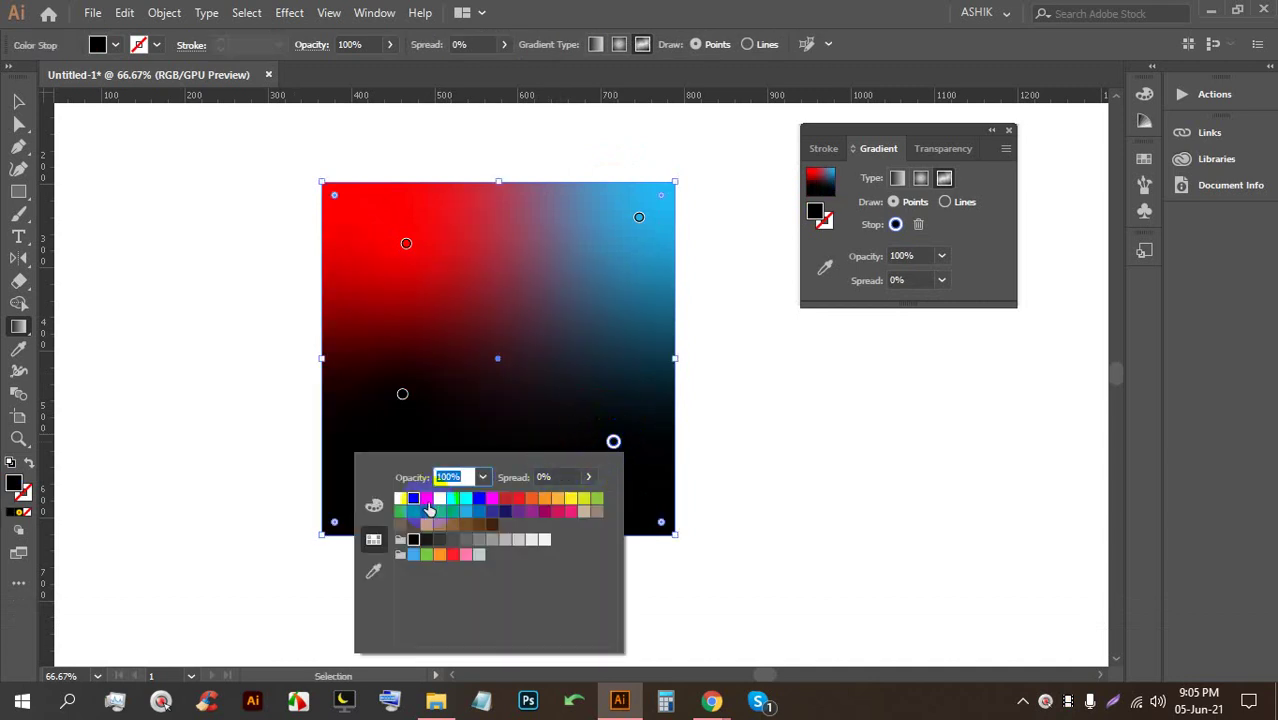
pyautogui.click(408, 516)
pyautogui.click(556, 367)
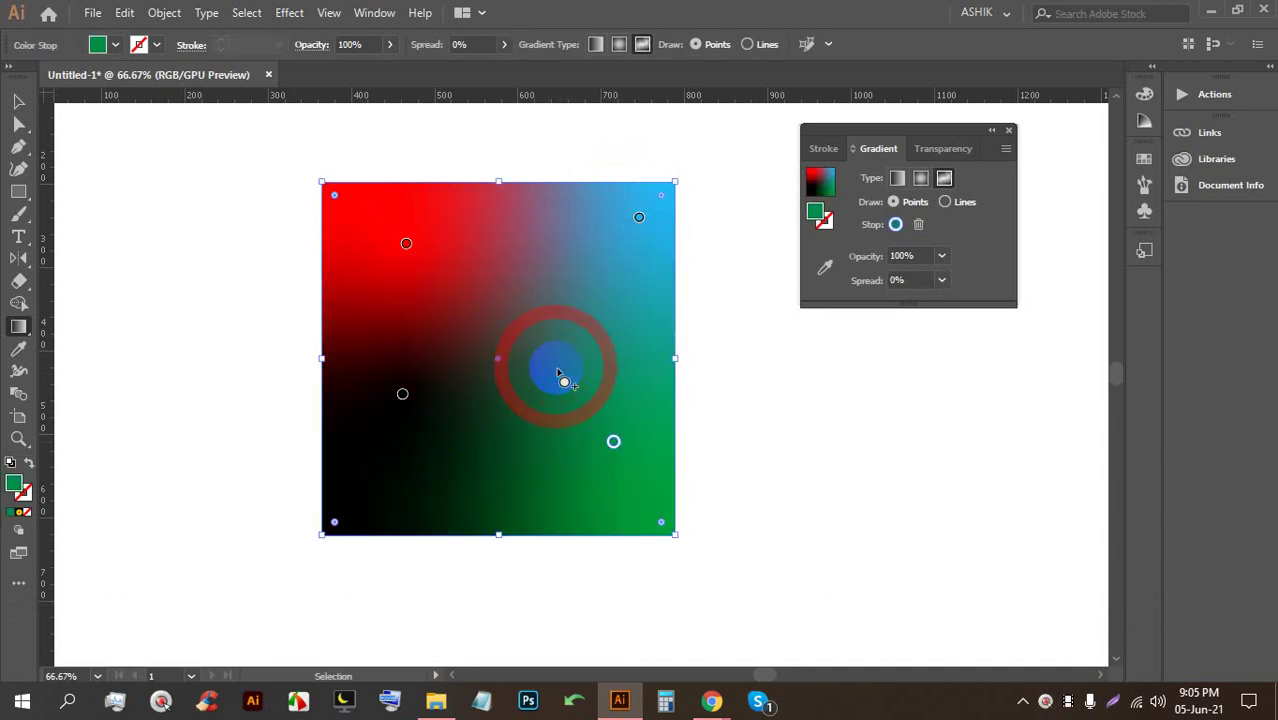
# Rearrange the green and black points, finishing with green in the square's lower left and black in its lower right
pyautogui.moveTo(562, 354); pyautogui.dragTo(557, 346)
pyautogui.moveTo(402, 389); pyautogui.dragTo(549, 474)
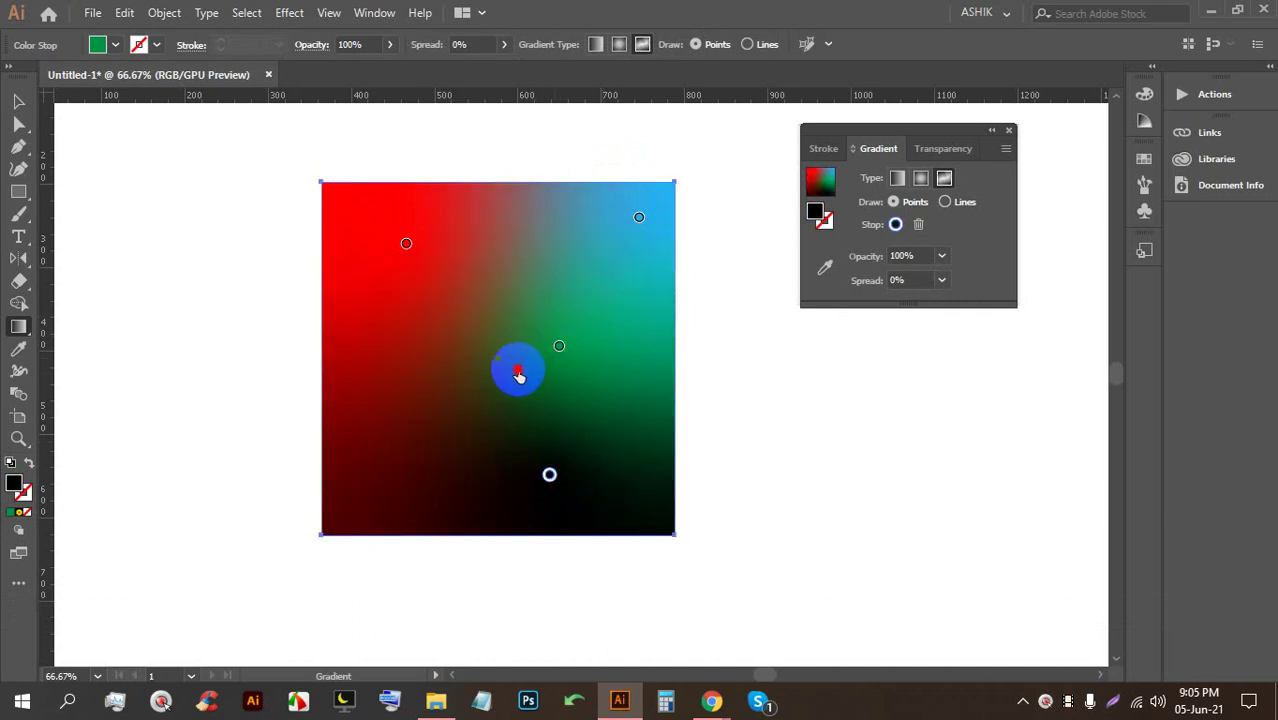
pyautogui.moveTo(503, 386); pyautogui.dragTo(439, 416)
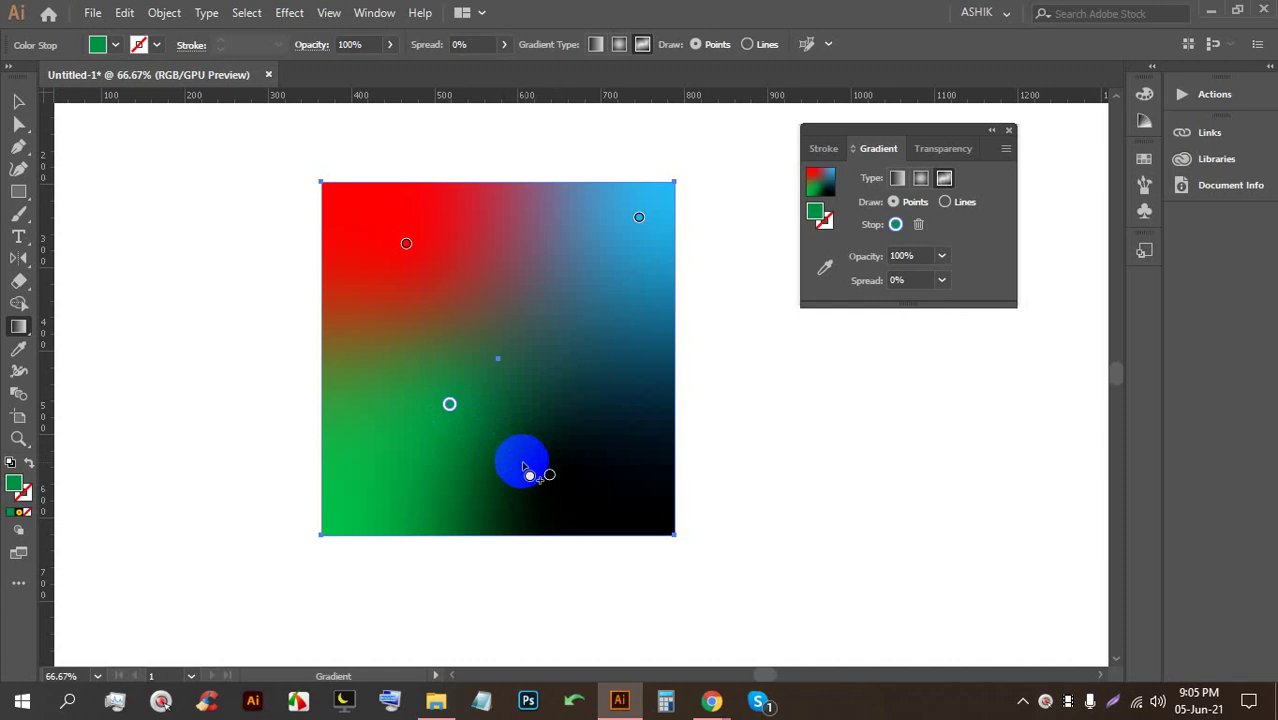
pyautogui.moveTo(552, 475); pyautogui.dragTo(588, 458)
pyautogui.moveTo(448, 406); pyautogui.dragTo(412, 456)
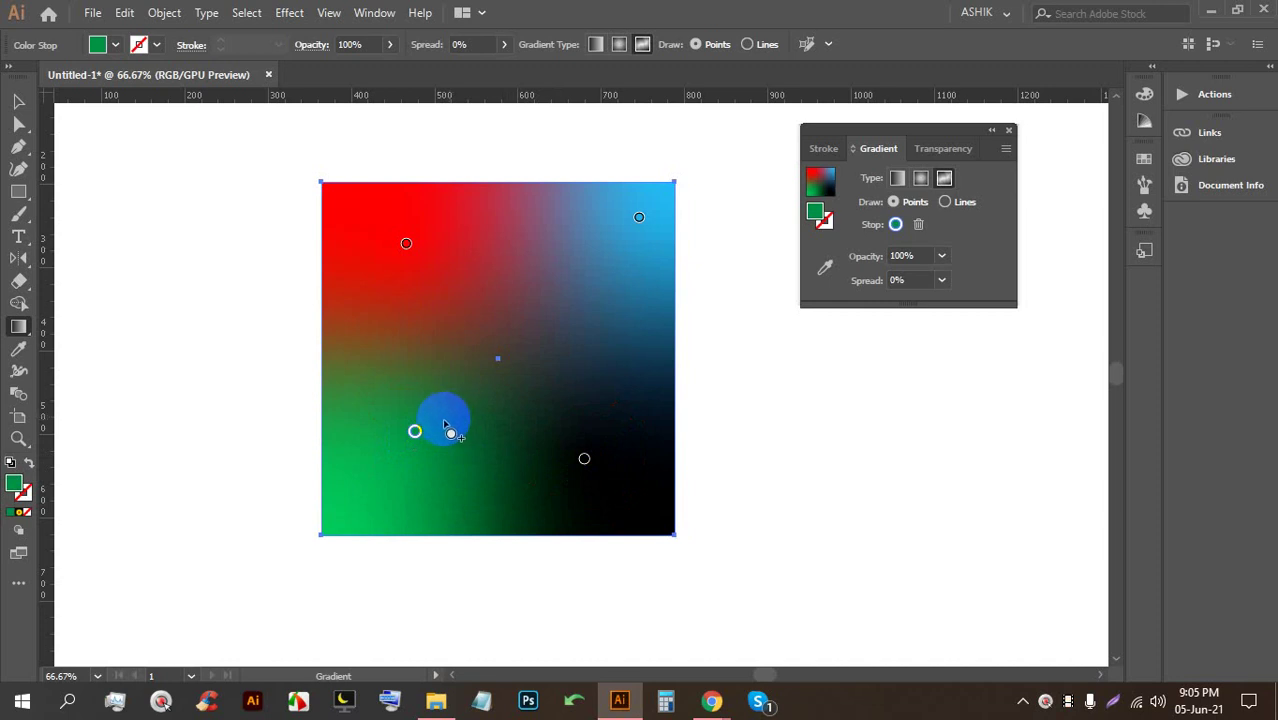
# Leave gradient editing and move the square up and to the left with the Selection tool
pyautogui.moveTo(445, 424); pyautogui.dragTo(5, 150)
pyautogui.click(18, 102)
pyautogui.click(123, 169)
pyautogui.moveTo(365, 264); pyautogui.dragTo(311, 211)
pyautogui.moveTo(370, 240); pyautogui.dragTo(57, 16)
pyautogui.click(91, 13)
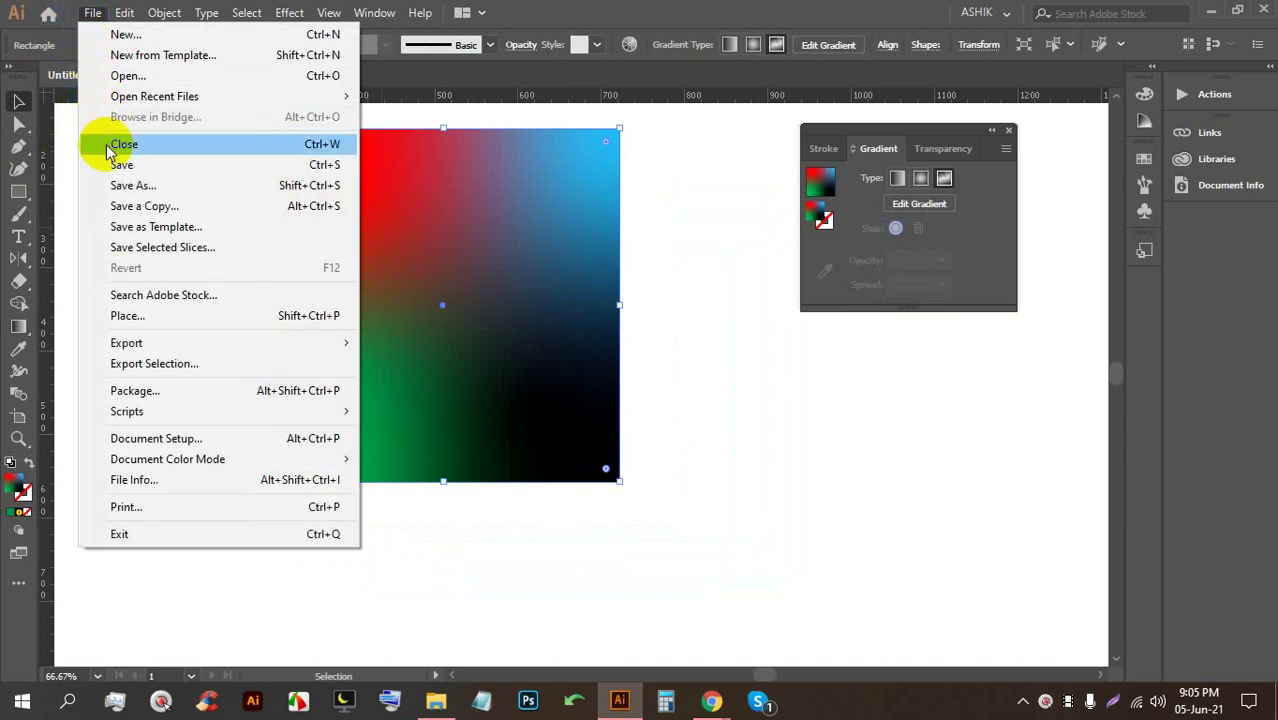
# Switch to the Google Meet call, admit the waiting participant and return to Illustrator
pyautogui.click(722, 697)
pyautogui.click(633, 630)
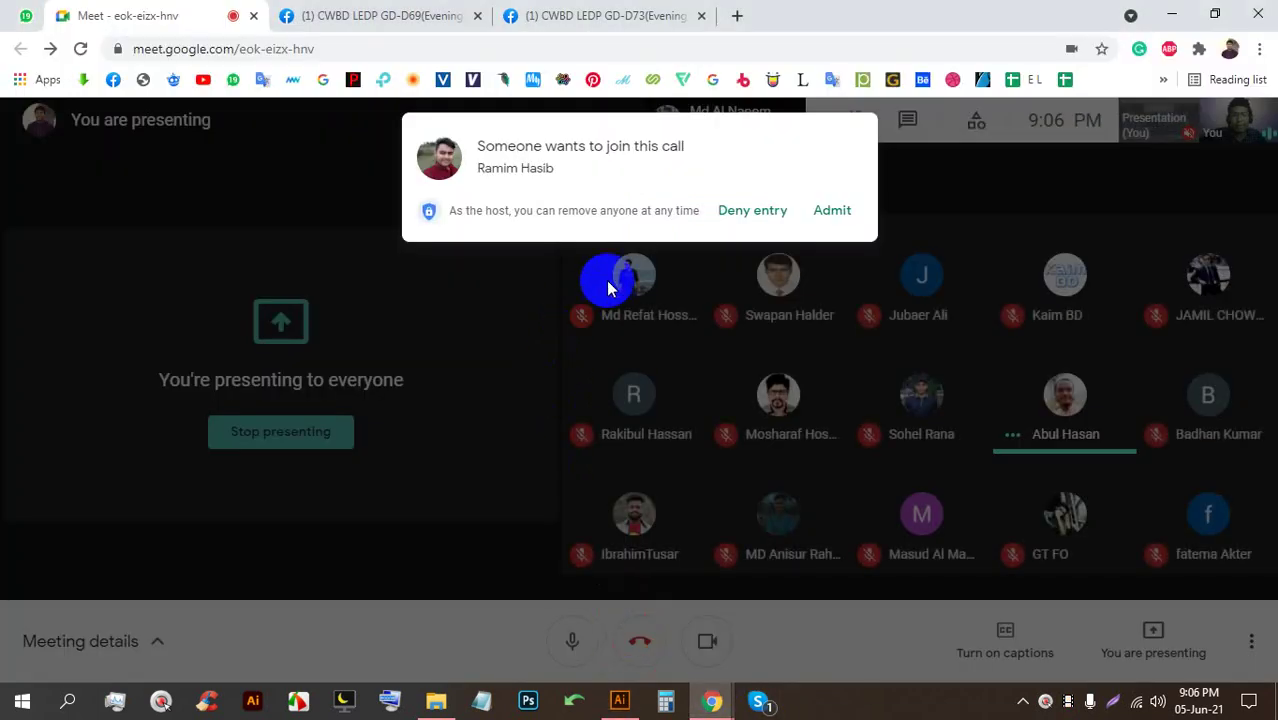
pyautogui.click(832, 210)
pyautogui.click(619, 701)
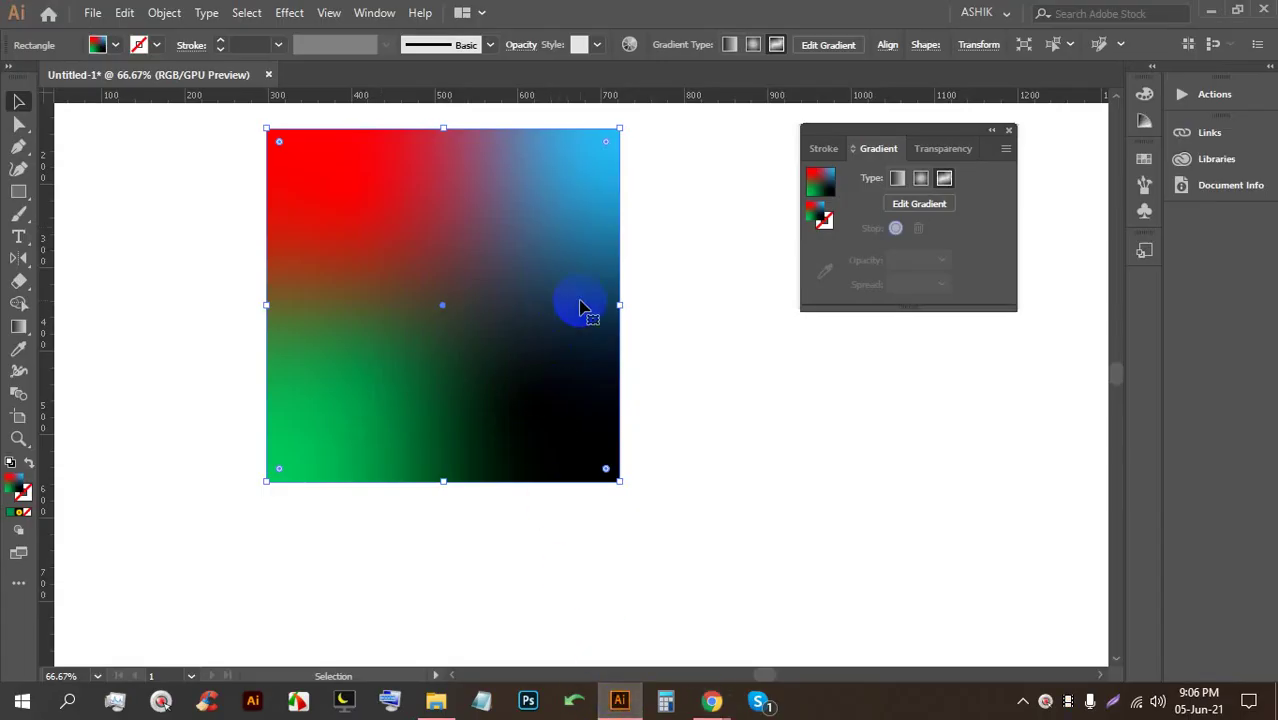
# Move the gradient square slightly down and to the left
pyautogui.click(511, 302)
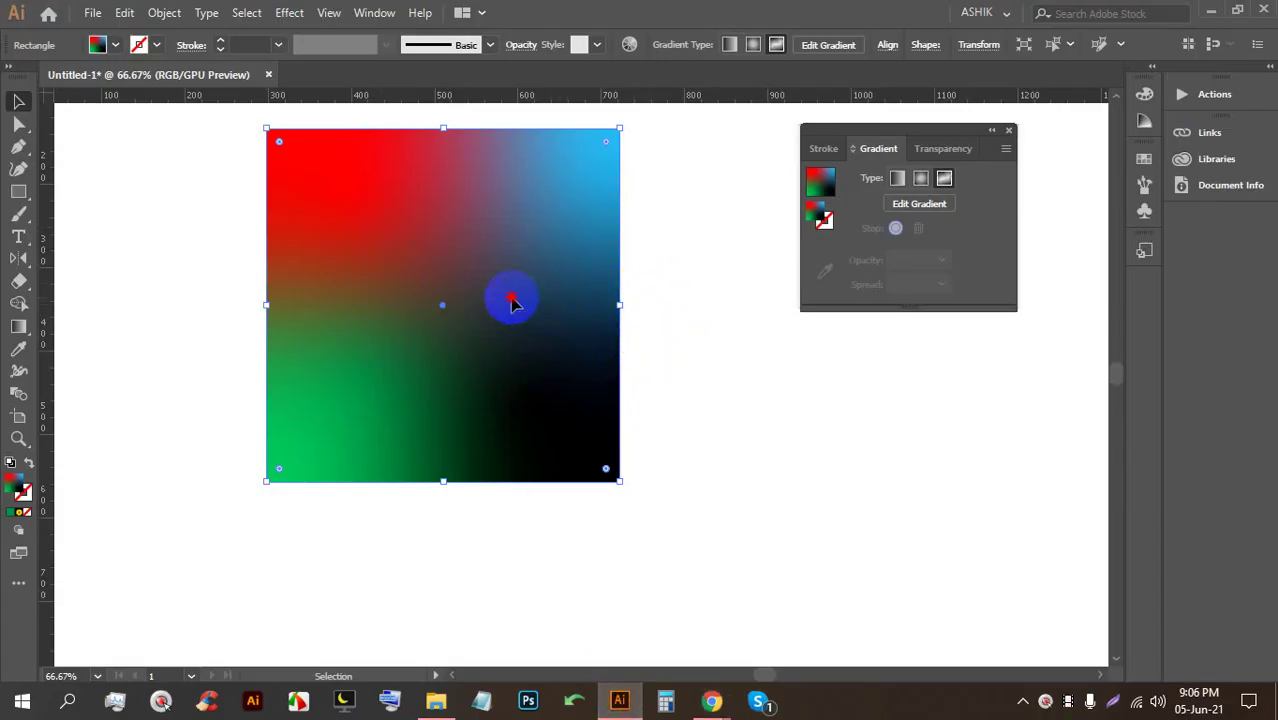
pyautogui.moveTo(401, 255); pyautogui.dragTo(389, 297)
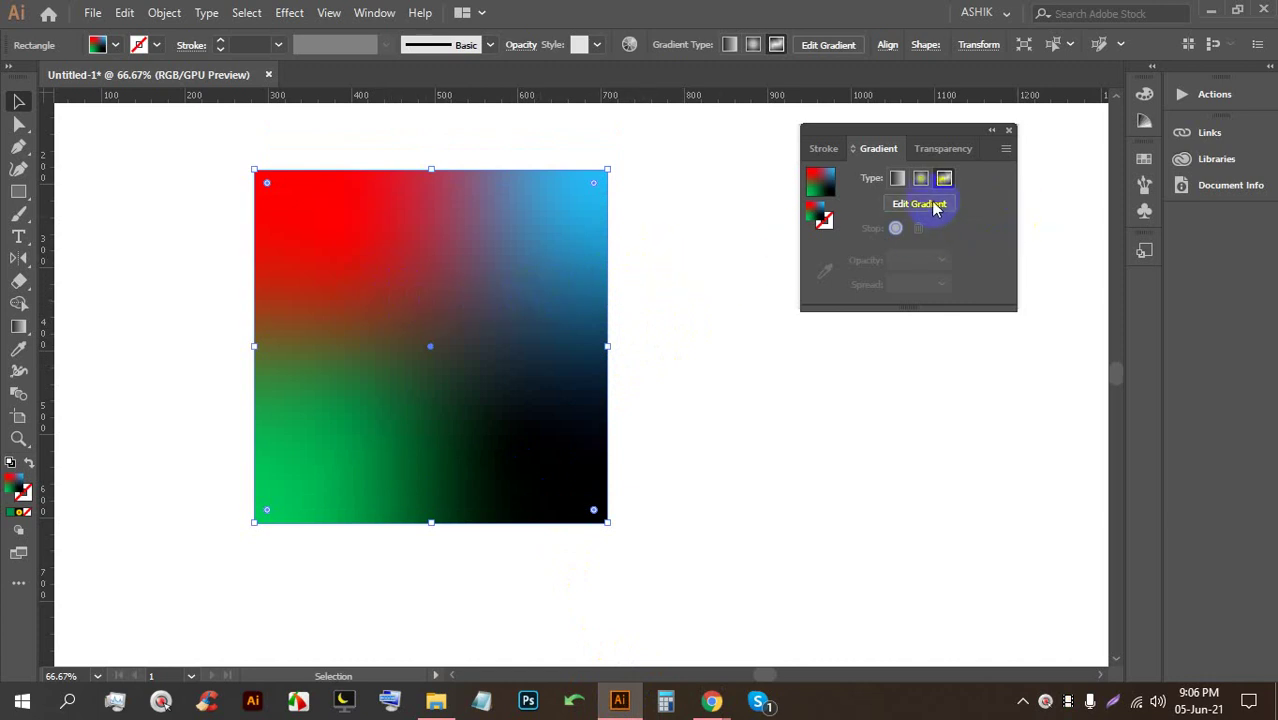
# Check the participants in the Google Meet call and return to Illustrator
pyautogui.moveTo(712, 700)
pyautogui.click(646, 602)
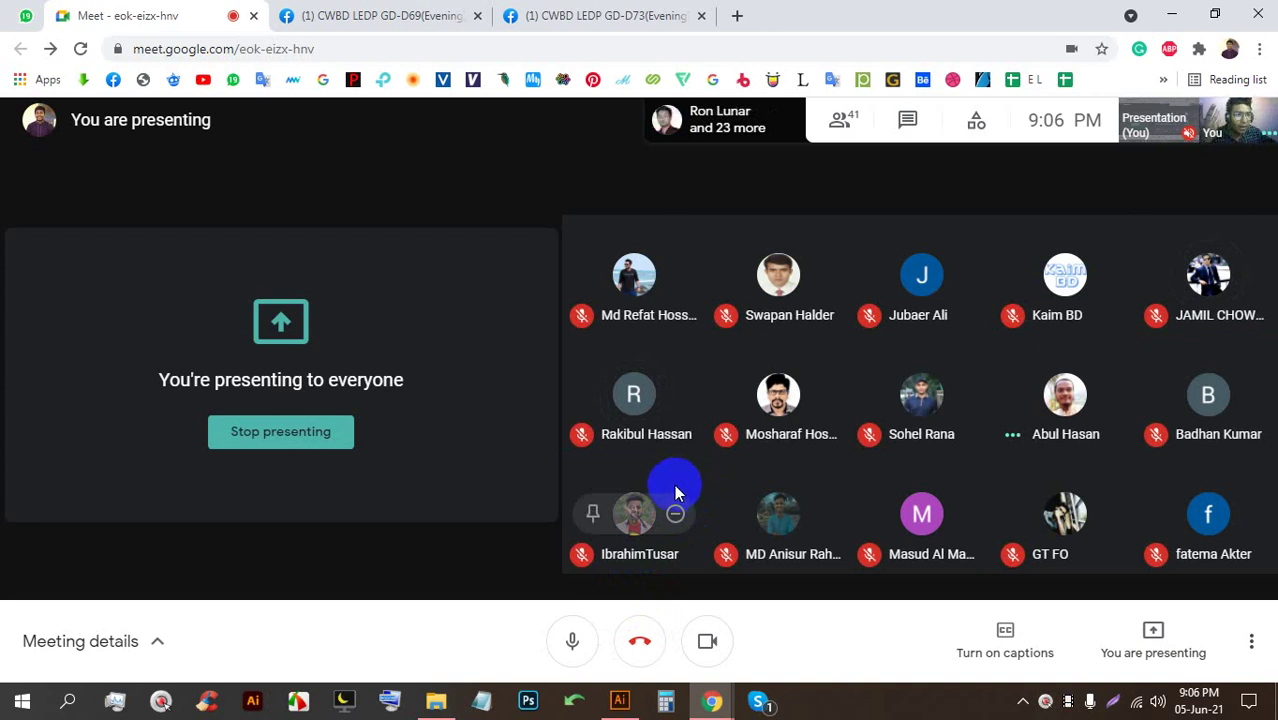
pyautogui.click(628, 706)
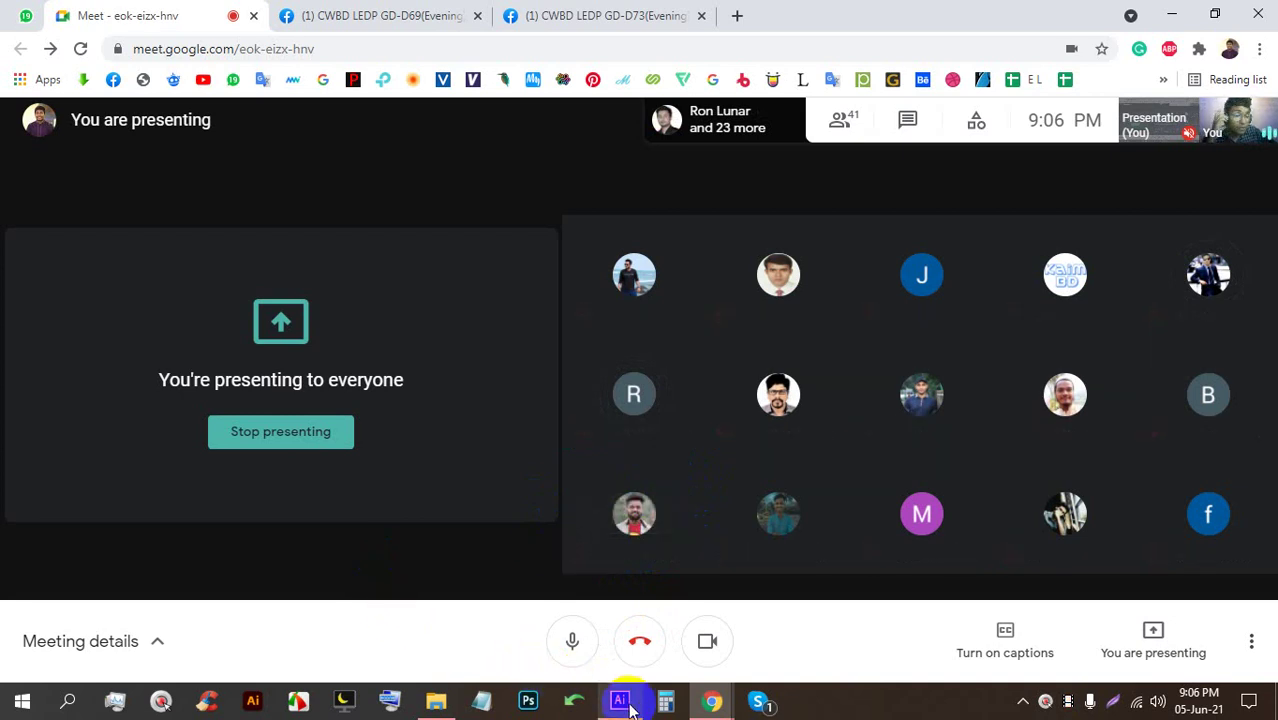
pyautogui.click(589, 625)
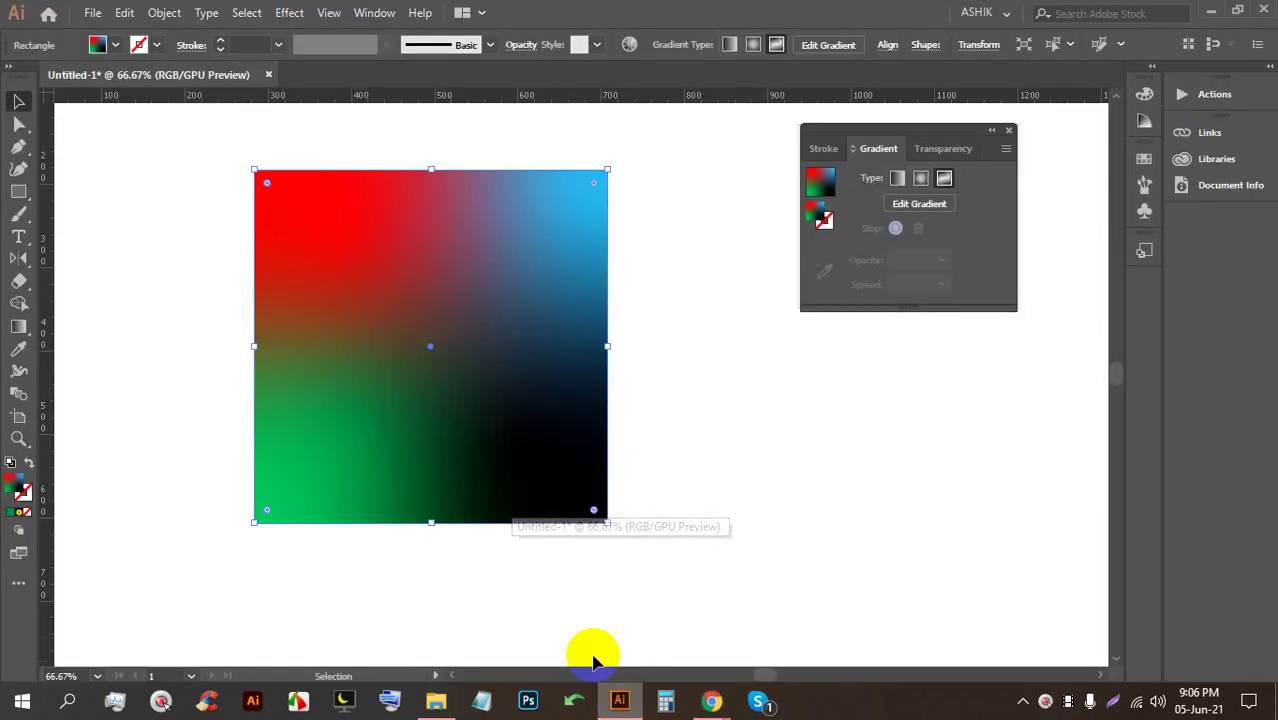
# Shift the square left and add white gradient points near its right edge and just below its centre
pyautogui.moveTo(494, 390); pyautogui.dragTo(313, 366)
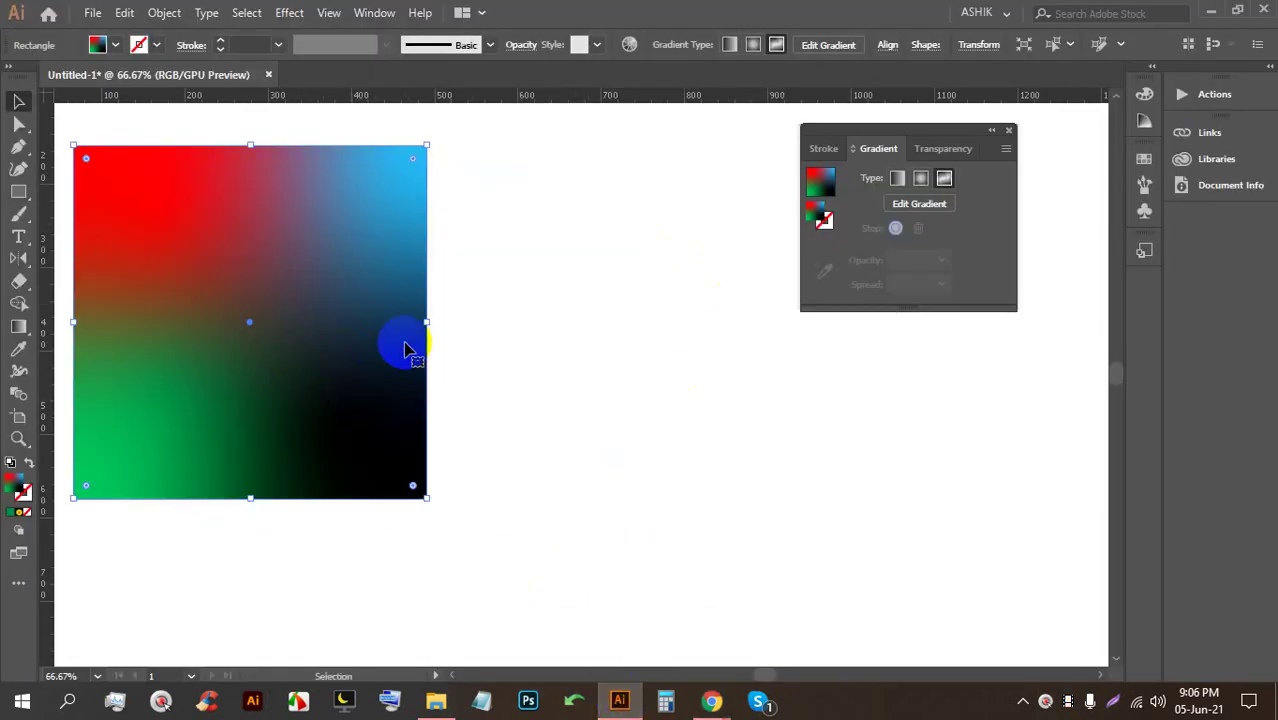
pyautogui.moveTo(272, 315); pyautogui.dragTo(348, 300)
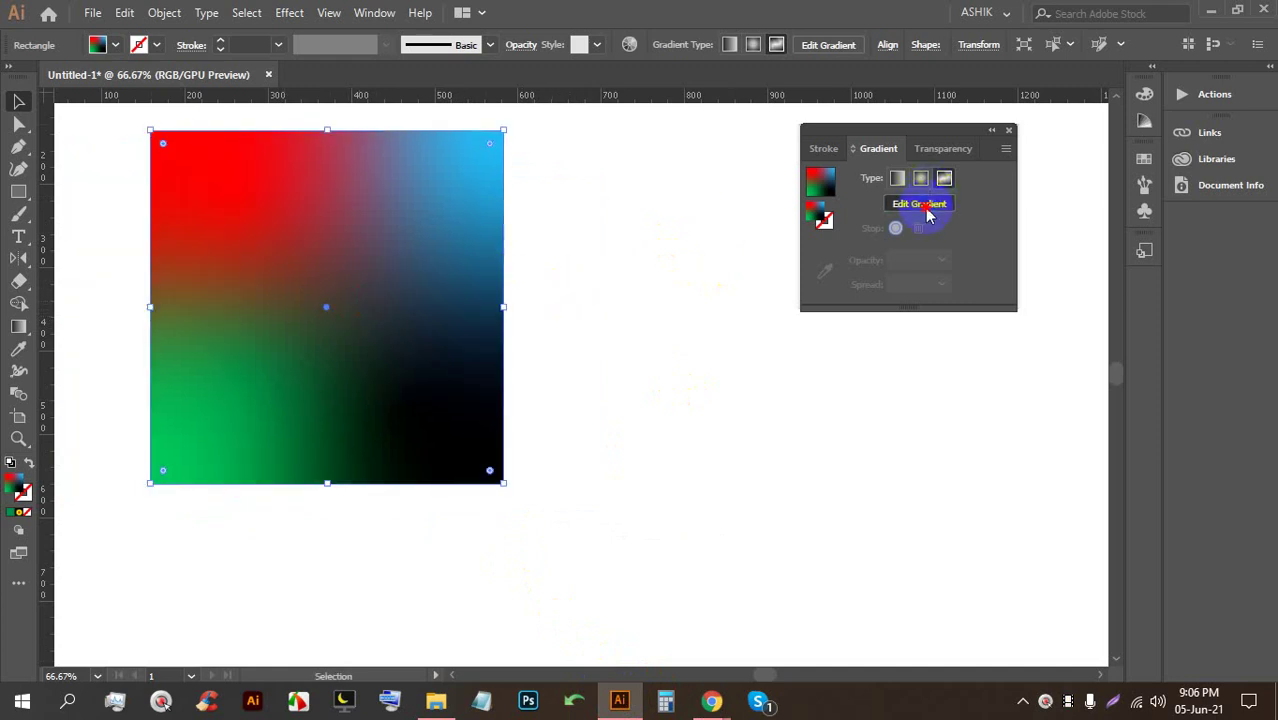
pyautogui.click(920, 204)
pyautogui.click(476, 326)
pyautogui.click(341, 342)
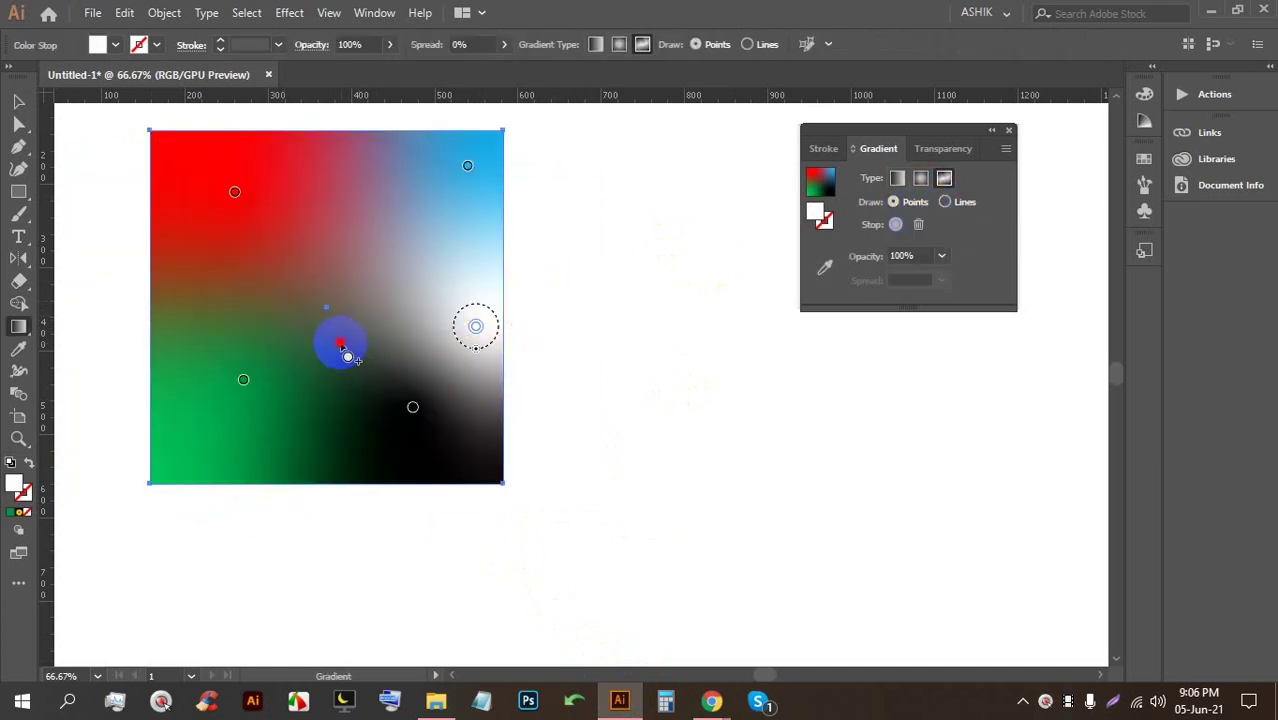
# Leave gradient editing and examine the options available for the square's fill swatches
pyautogui.click(18, 101)
pyautogui.moveTo(74, 125); pyautogui.dragTo(134, 151)
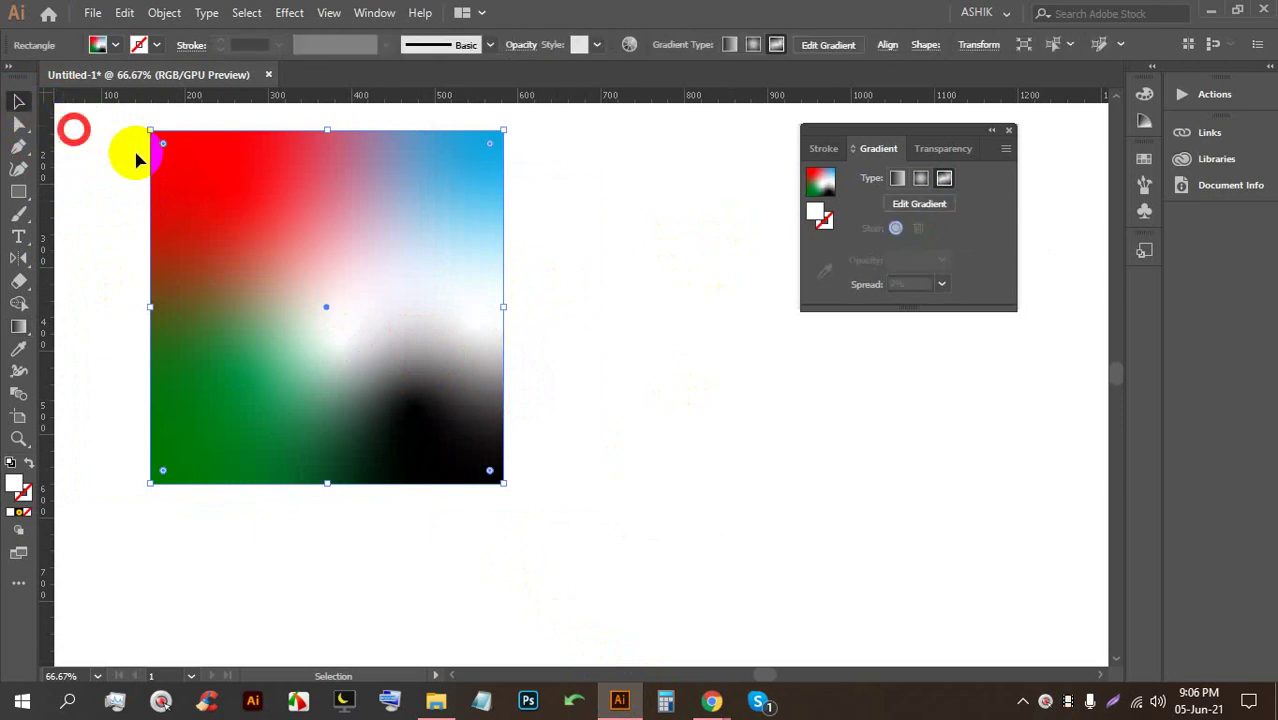
pyautogui.click(106, 46)
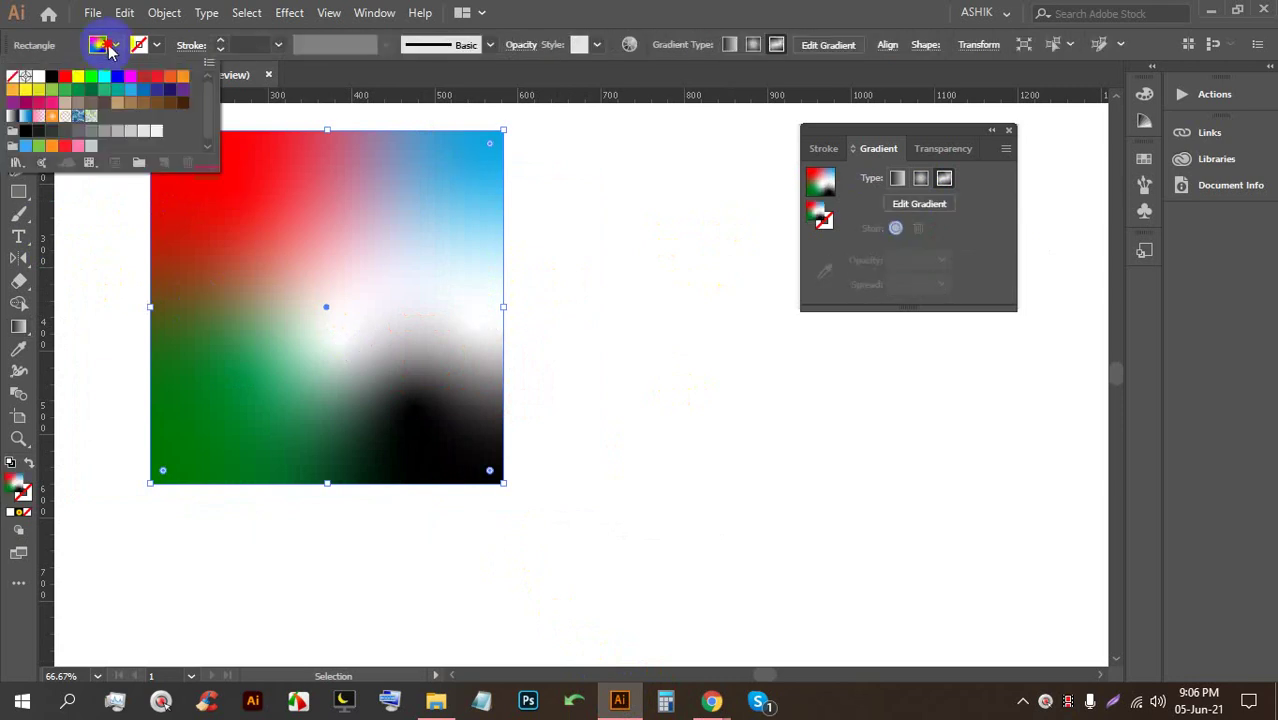
pyautogui.click(211, 63)
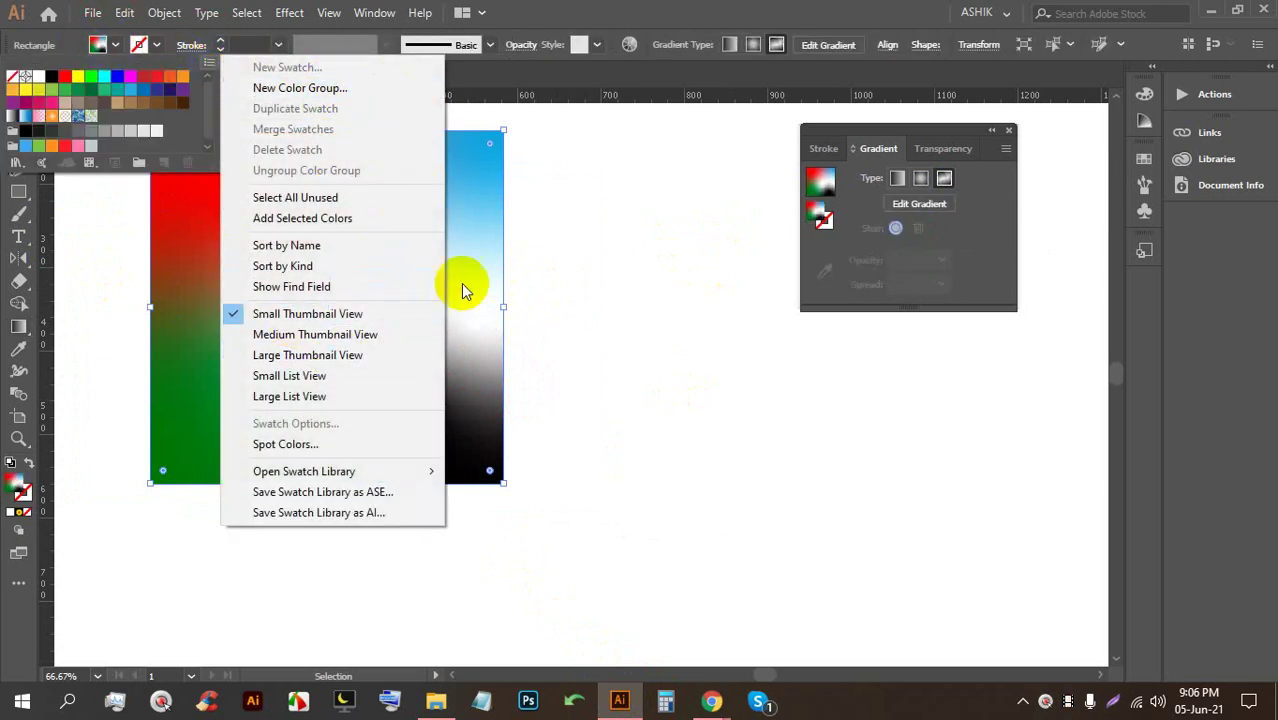
pyautogui.click(497, 330)
# Move the square back right and add four white gradient points running from its upper left down to its lower middle
pyautogui.moveTo(379, 329); pyautogui.dragTo(485, 333)
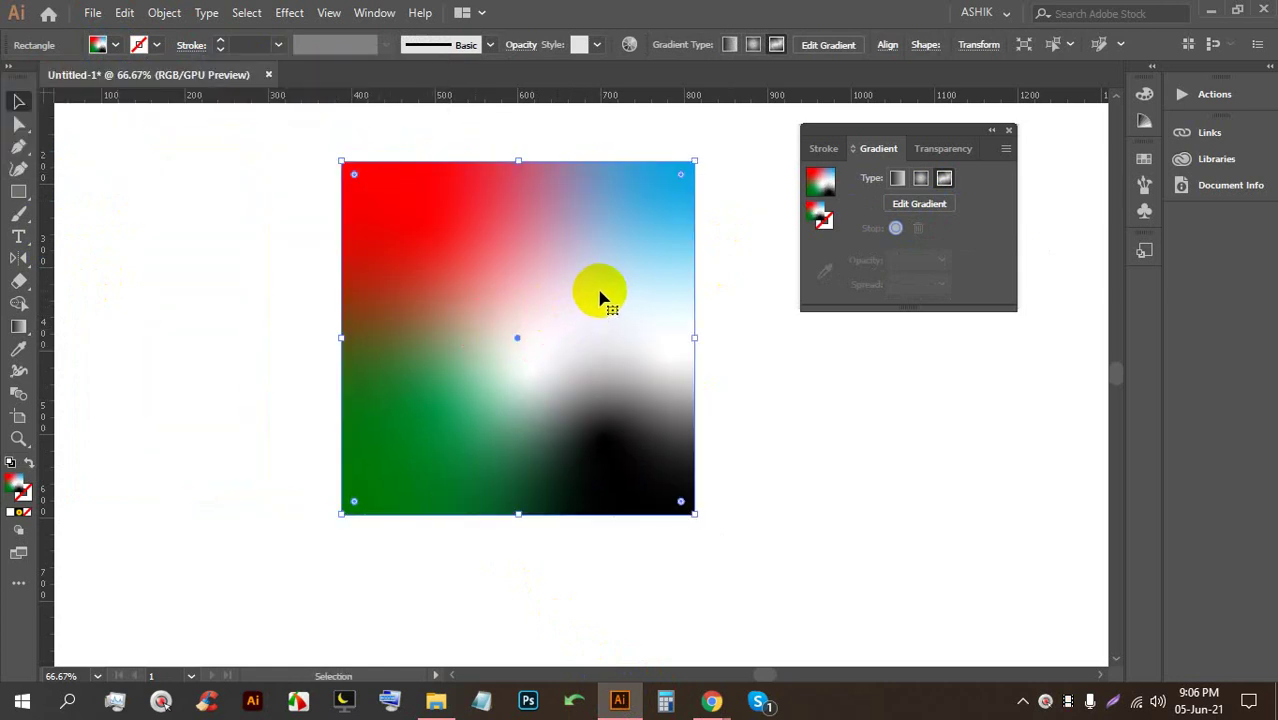
pyautogui.click(775, 47)
pyautogui.press('v')
pyautogui.click(471, 265)
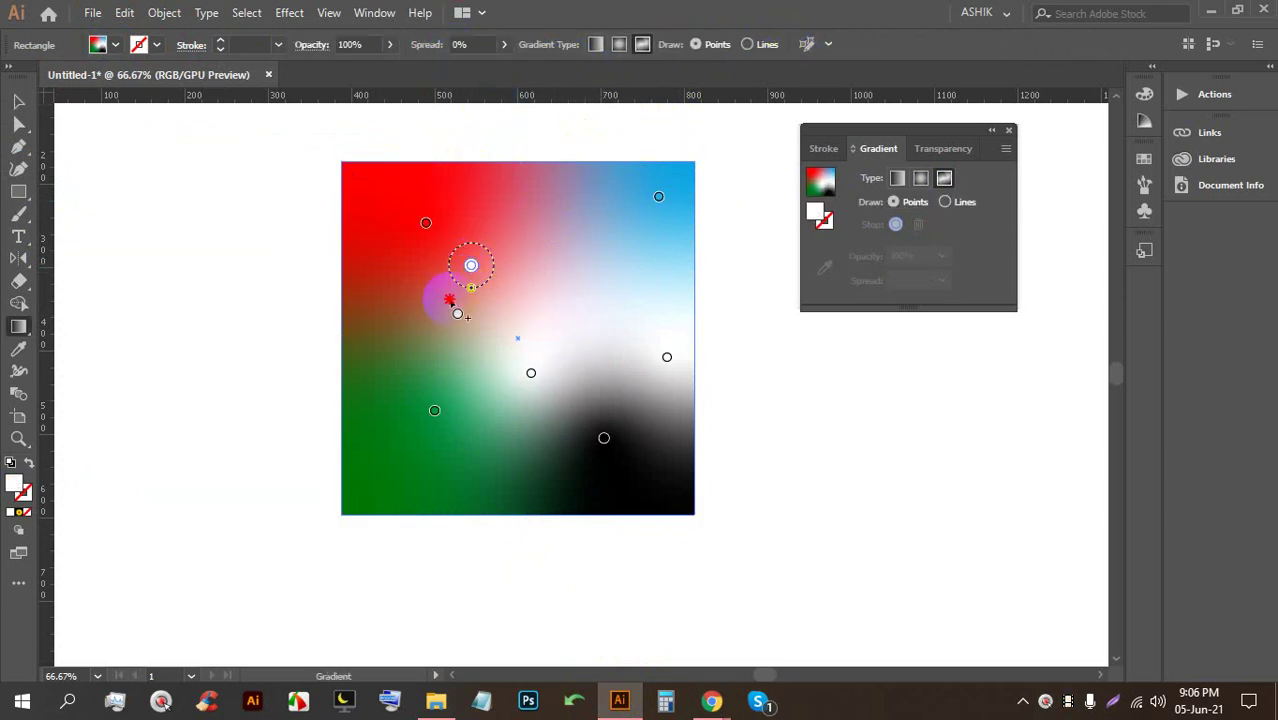
pyautogui.click(494, 318)
pyautogui.click(506, 413)
pyautogui.click(493, 465)
# Leave gradient editing and shift the square a little down and to the left
pyautogui.click(19, 101)
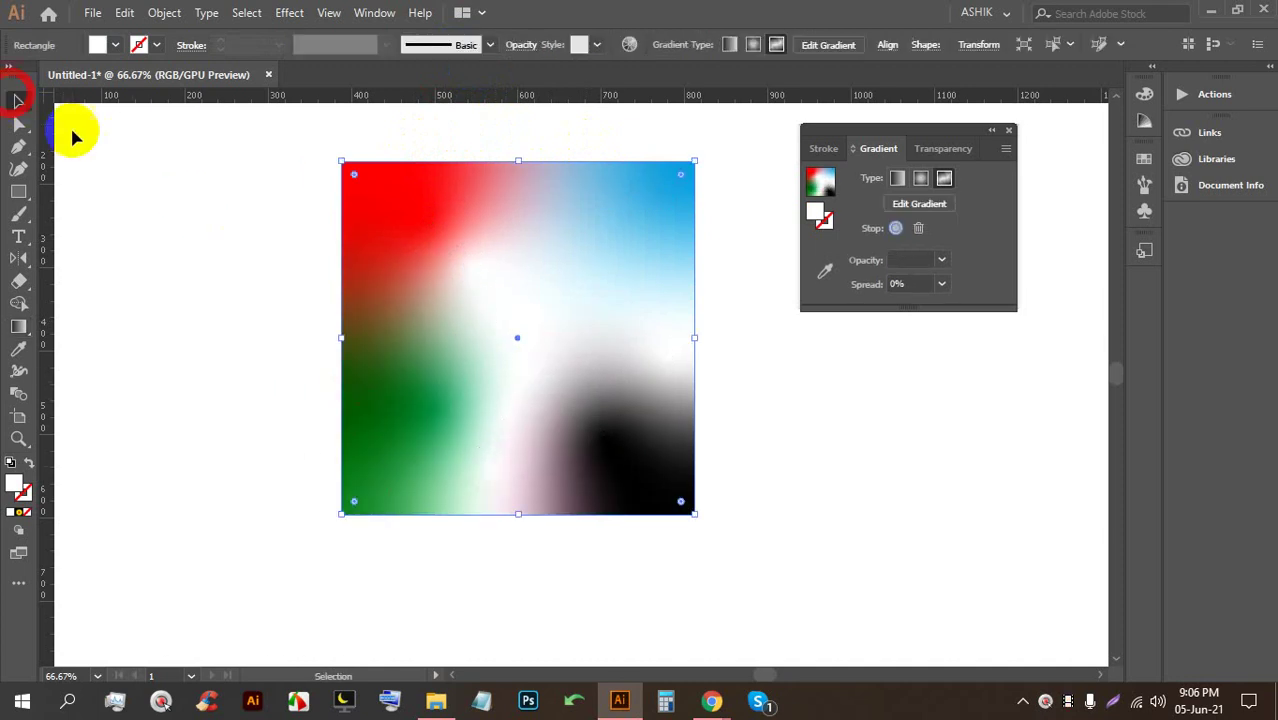
pyautogui.moveTo(452, 273); pyautogui.dragTo(407, 299)
# Look over the Google Meet call once more and go back to Illustrator
pyautogui.click(619, 606)
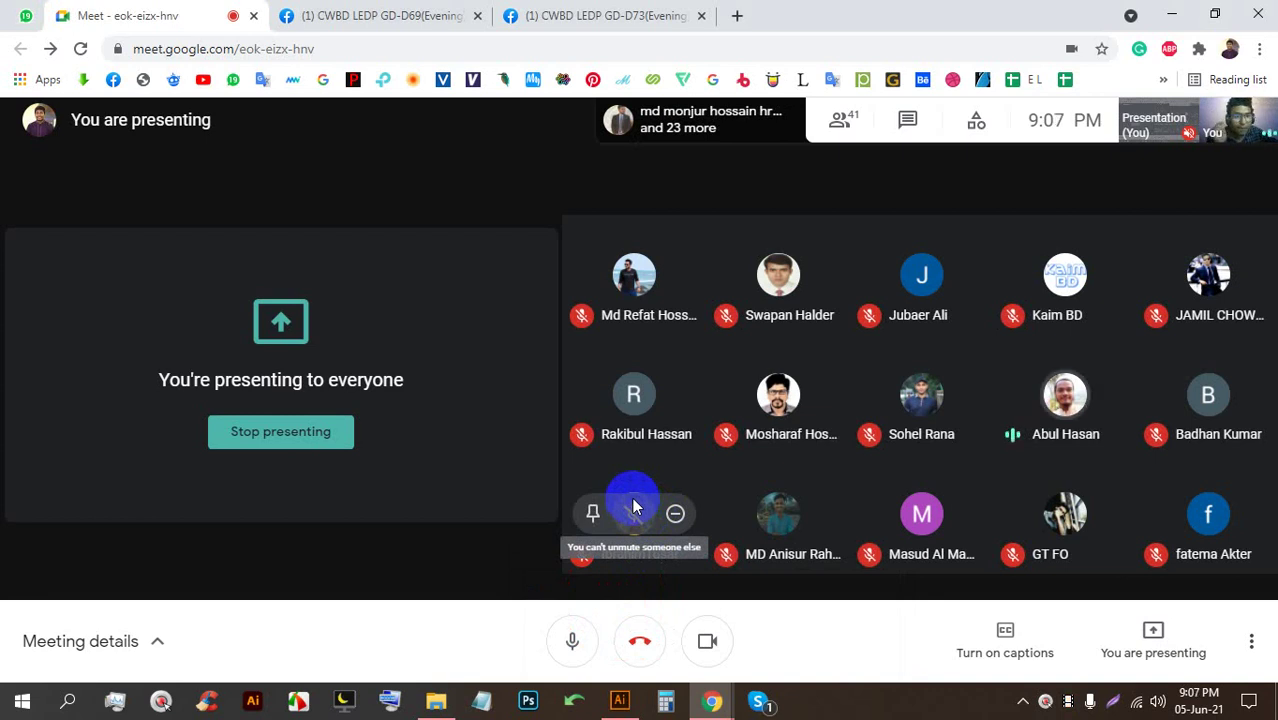
pyautogui.click(620, 703)
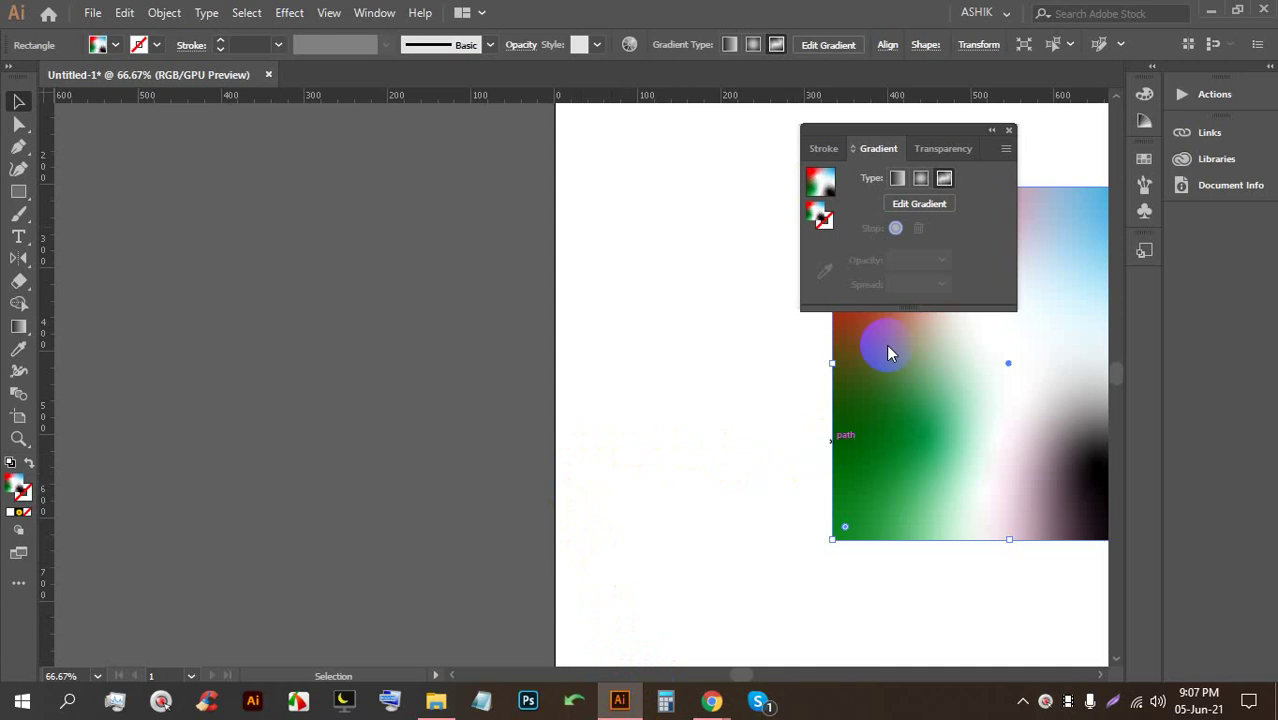
# Close the gradient settings, move the square off the artboard beside the other gradient square, and delete both squares
pyautogui.click(1010, 134)
pyautogui.scroll(-3, 727, 277)
pyautogui.click(882, 288)
pyautogui.moveTo(865, 290); pyautogui.dragTo(372, 280)
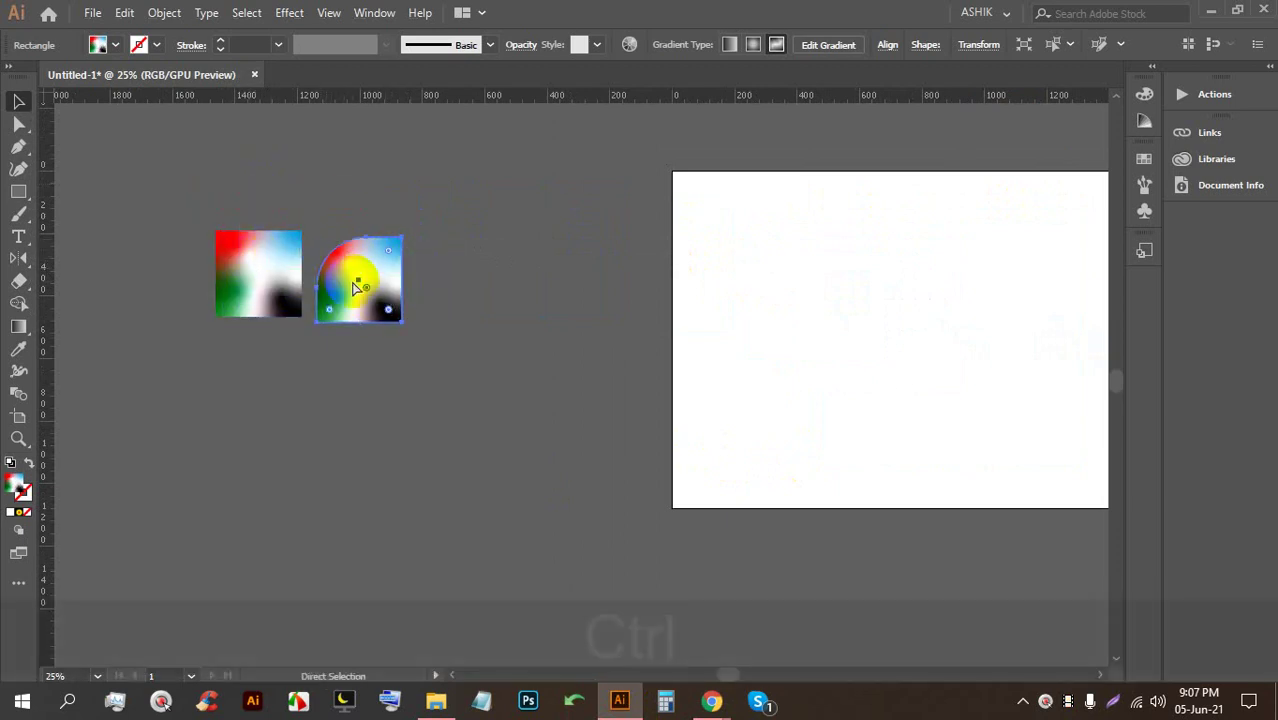
pyautogui.hotkey('ctrl', 'z')
pyautogui.moveTo(265, 134); pyautogui.dragTo(337, 294)
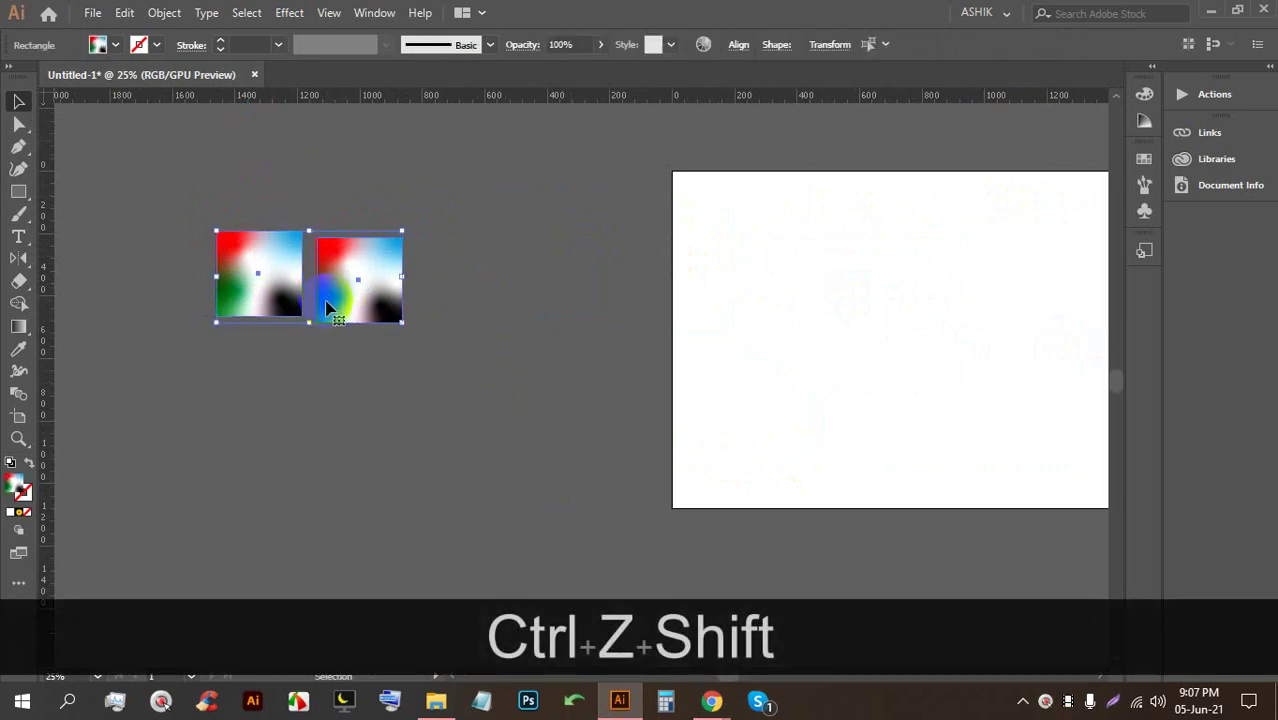
pyautogui.press('BackSpace')
pyautogui.scroll(-1, 522, 225)
pyautogui.scroll(1, 762, 242)
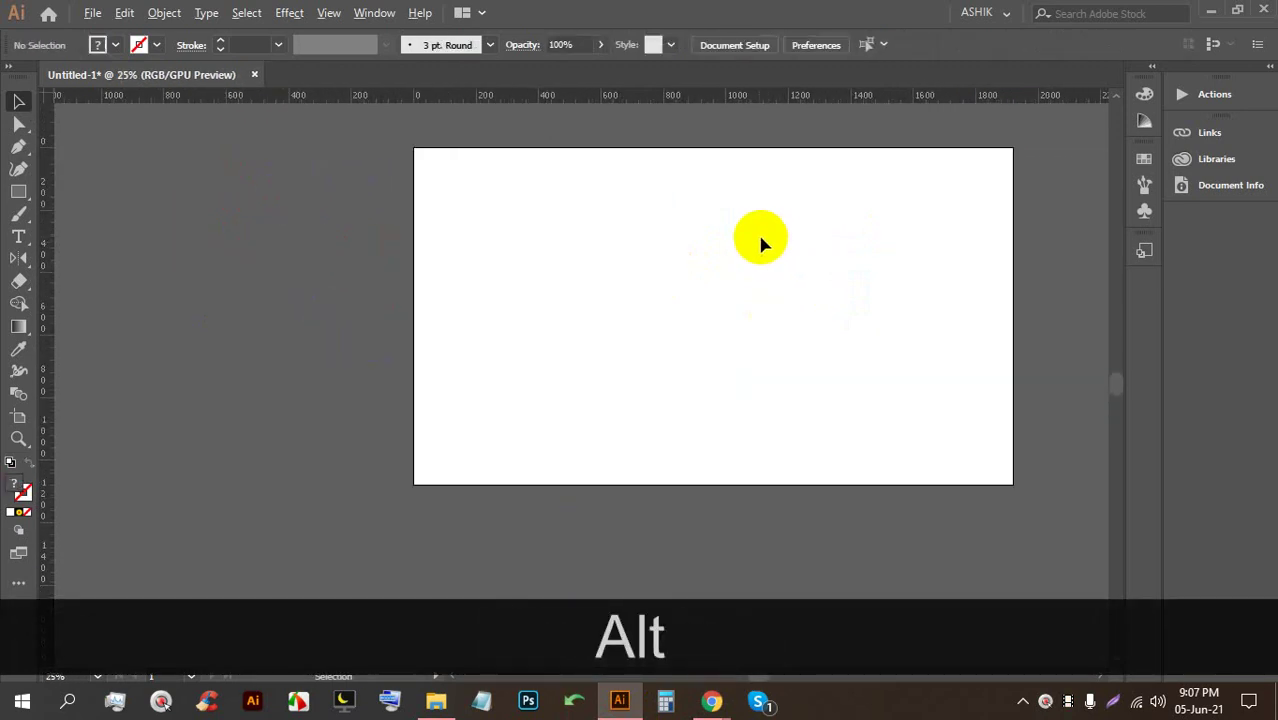
# Switch to Chrome and run a Google image search for "Golden gradient colour" in a new tab
pyautogui.moveTo(712, 701)
pyautogui.click(662, 638)
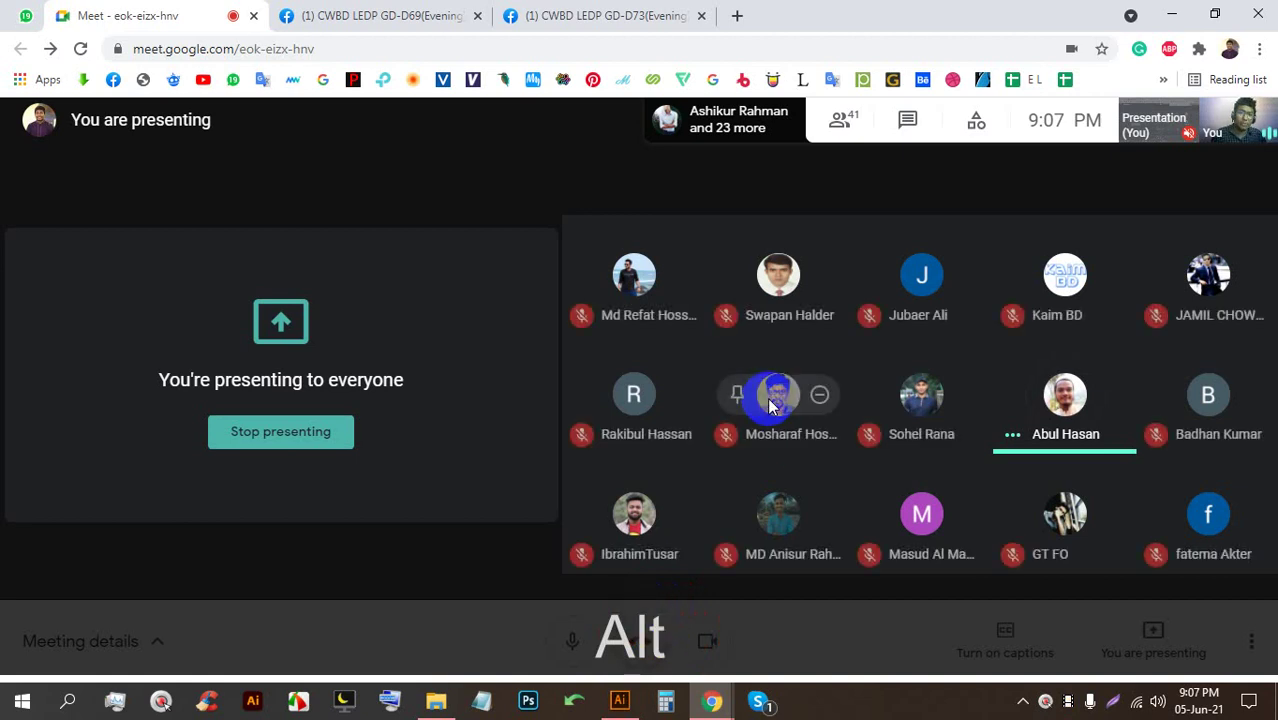
pyautogui.click(741, 18)
pyautogui.click(742, 45)
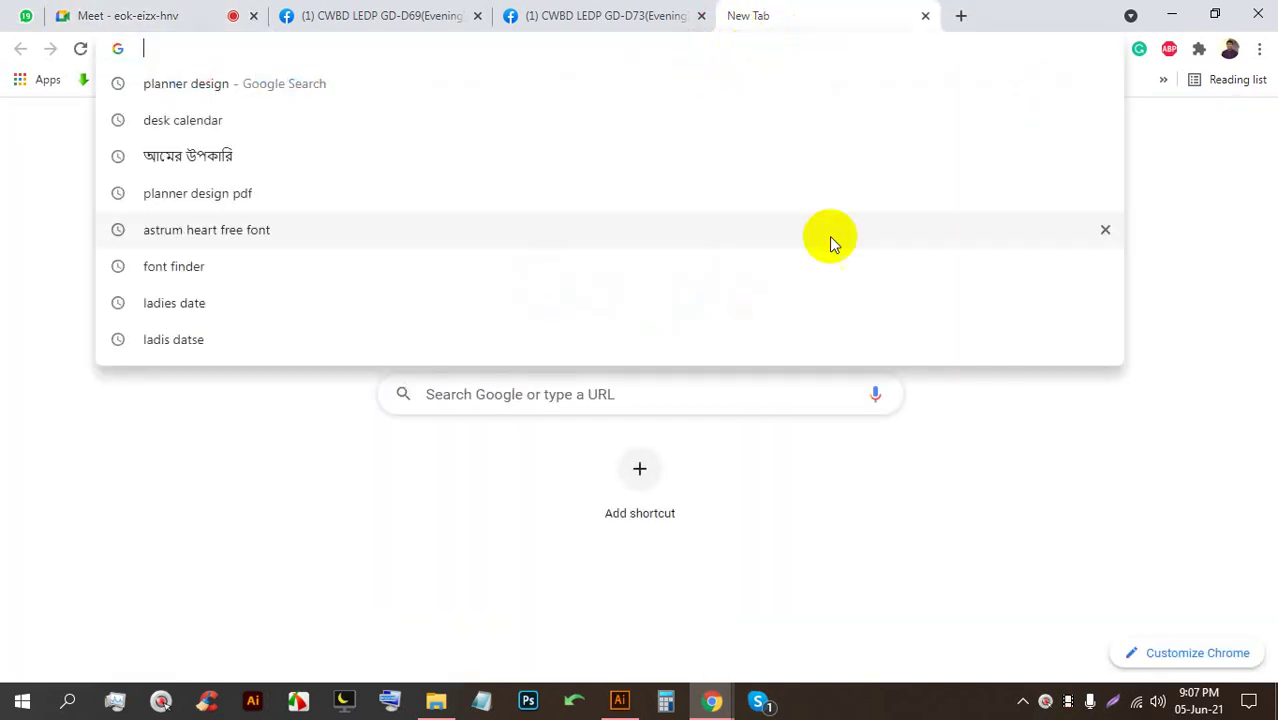
pyautogui.click(884, 391)
pyautogui.click(873, 391)
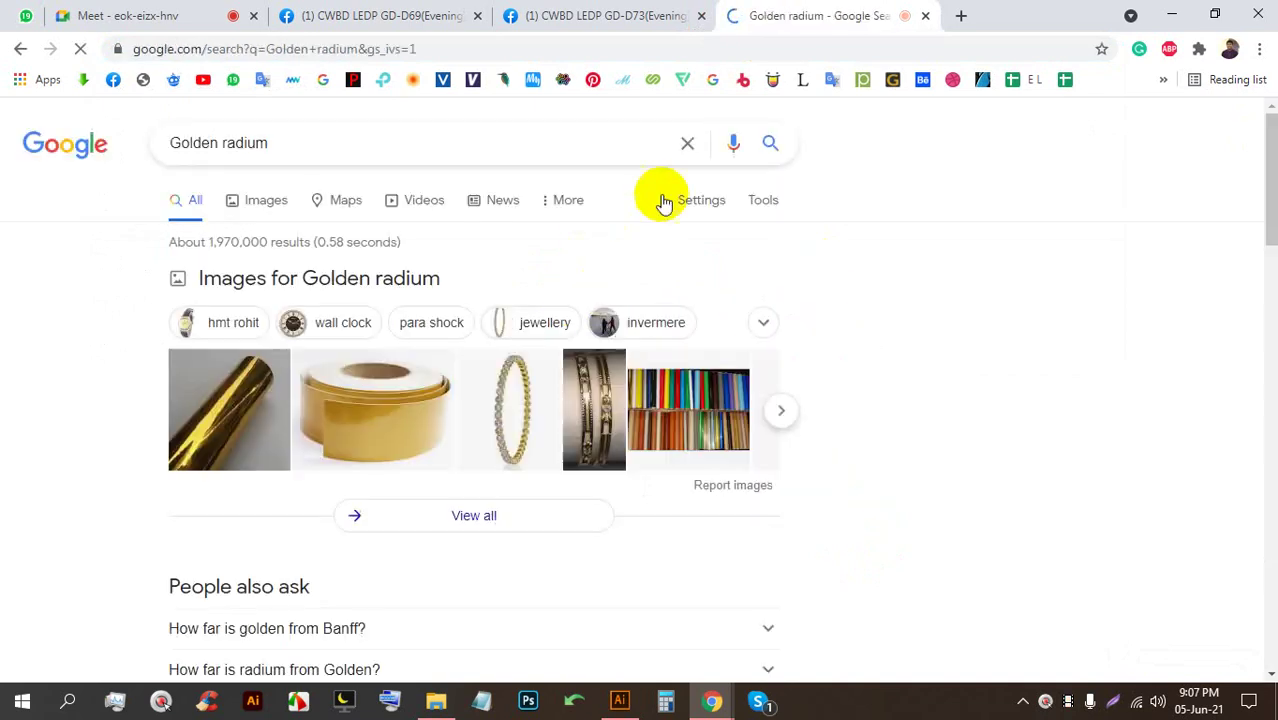
pyautogui.click(721, 150)
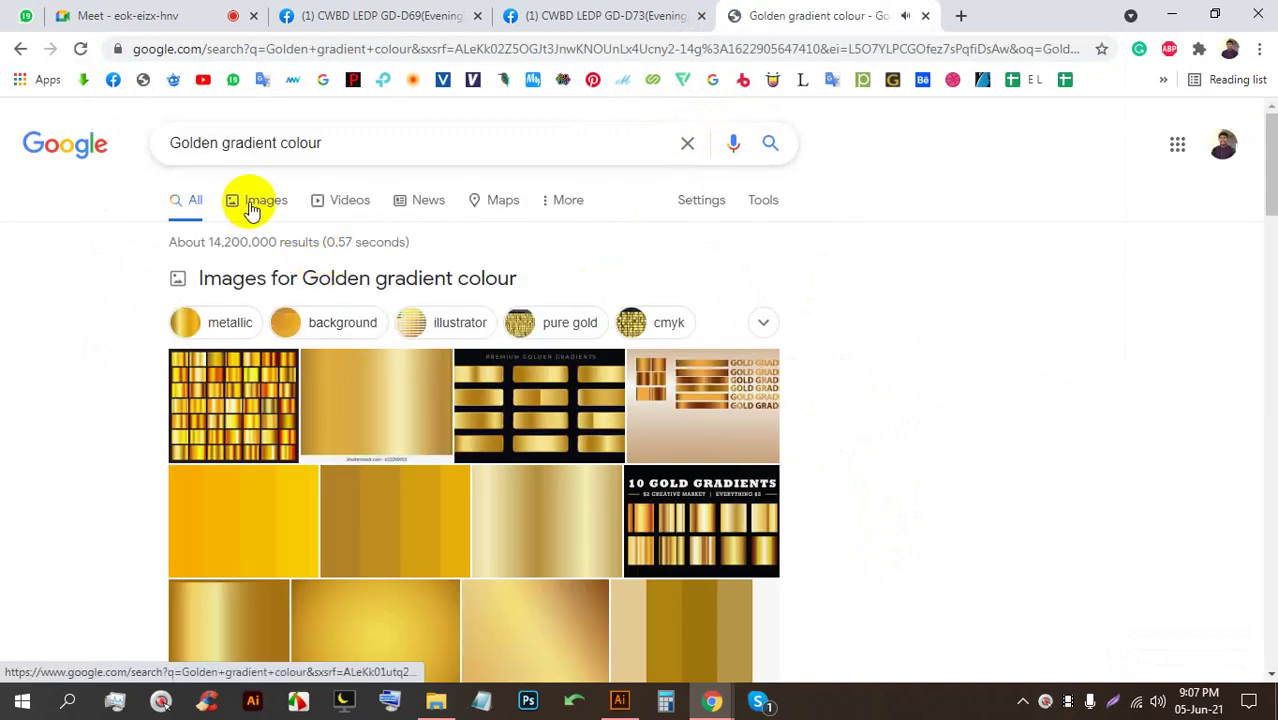
pyautogui.click(252, 204)
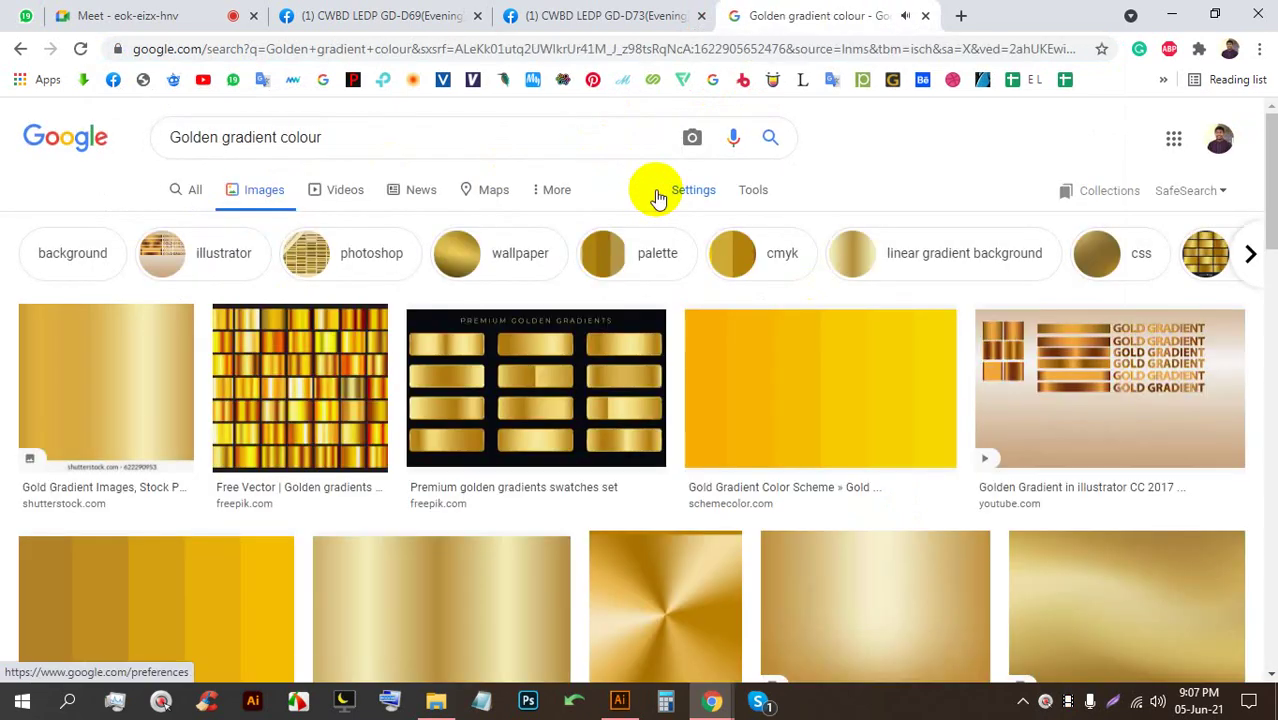
# Check the Google Meet call briefly and browse the golden gradient image results for a suitable sample
pyautogui.click(118, 16)
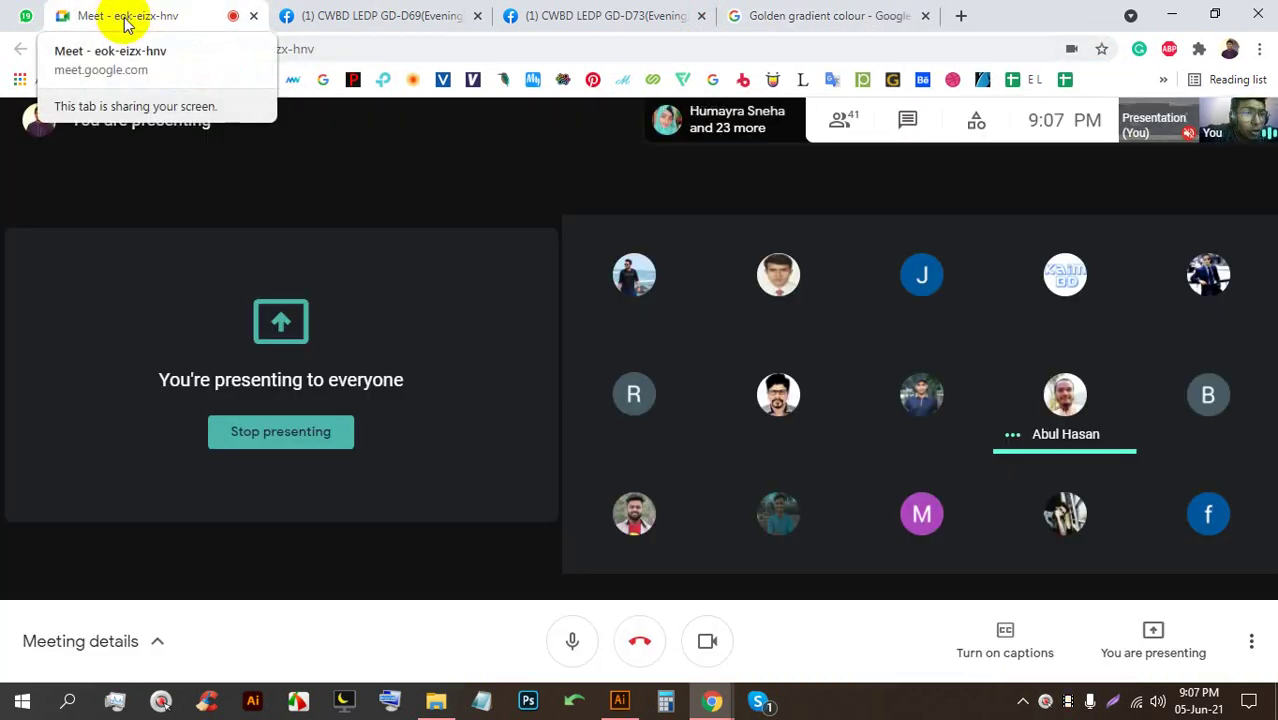
pyautogui.click(833, 12)
pyautogui.scroll(-4, 428, 371)
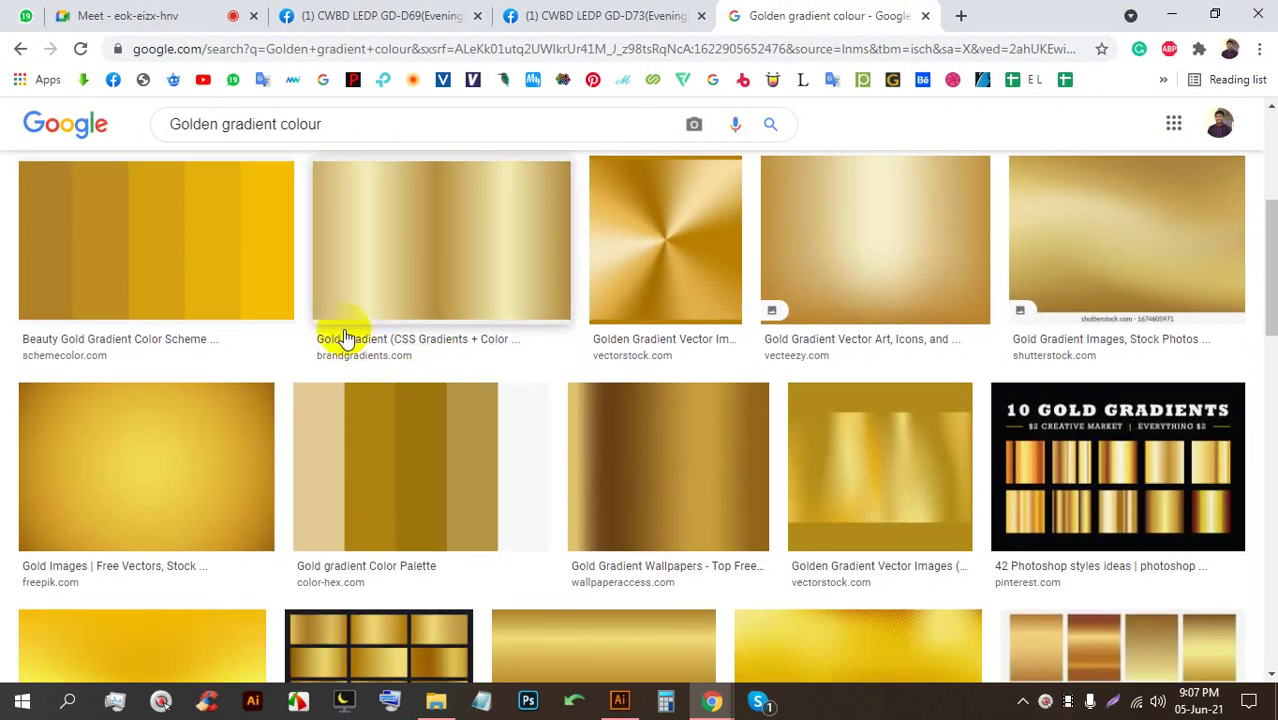
pyautogui.scroll(-3, 465, 337)
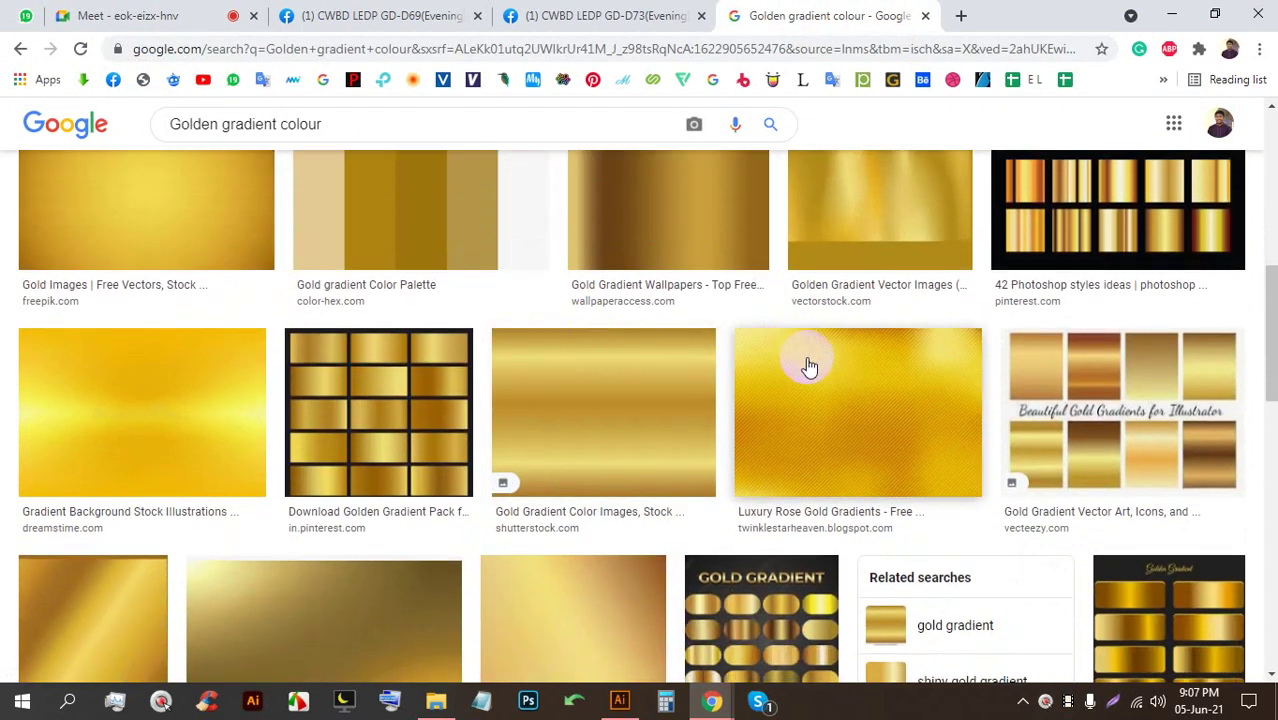
pyautogui.scroll(5, 1101, 314)
pyautogui.scroll(-4, 1101, 340)
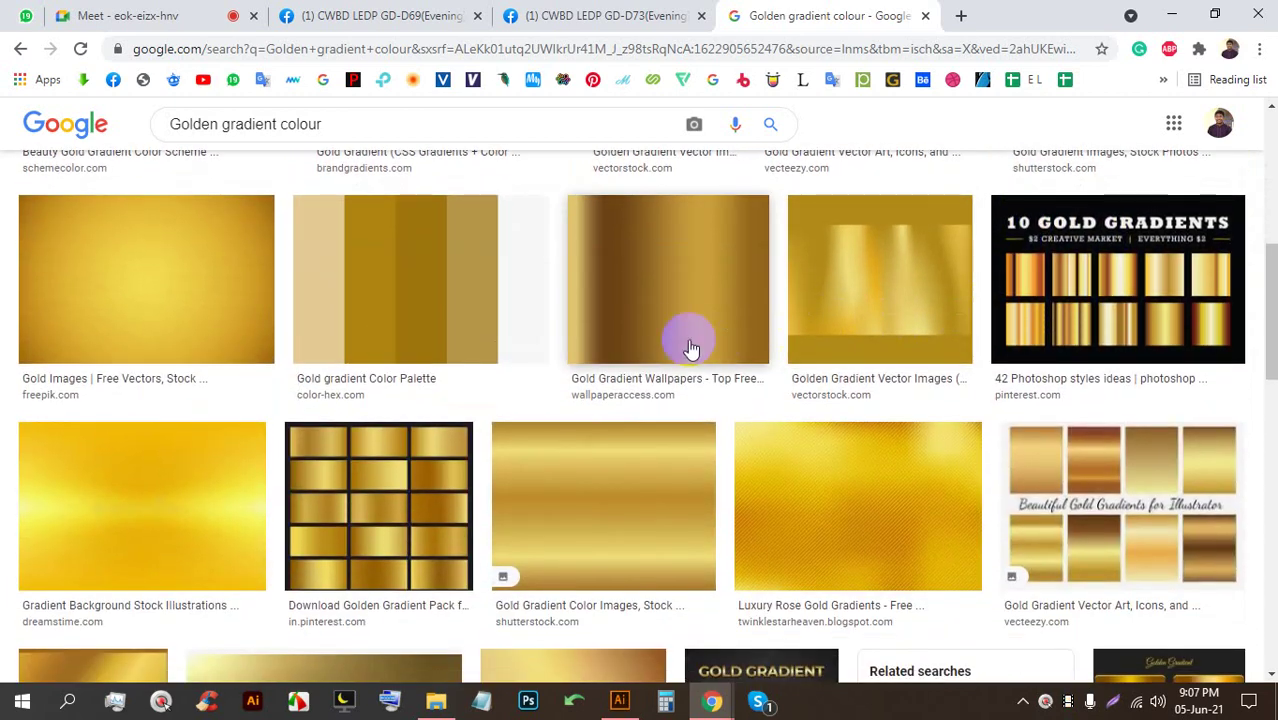
pyautogui.scroll(-4, 676, 348)
pyautogui.scroll(1, 665, 337)
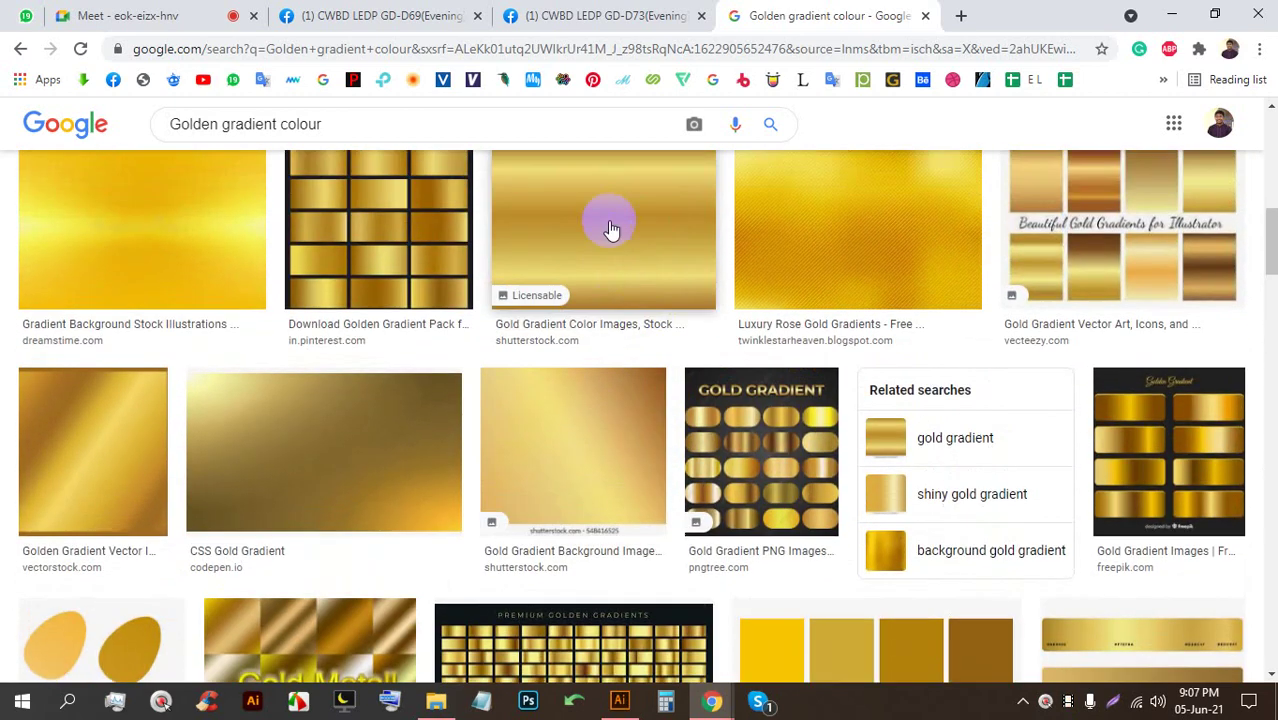
# Preview the Shutterstock gold gradient with horizontal bands and examine its related images and the other results
pyautogui.click(612, 214)
pyautogui.scroll(-6, 913, 290)
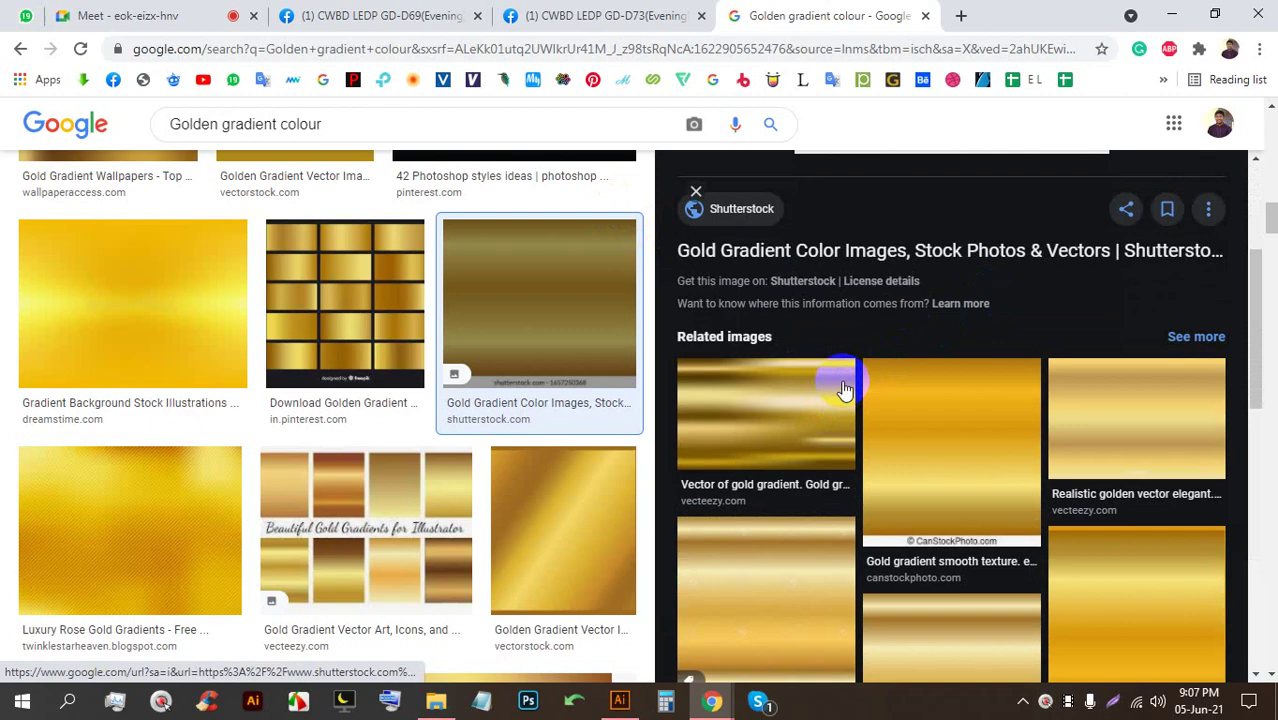
pyautogui.scroll(-7, 450, 390)
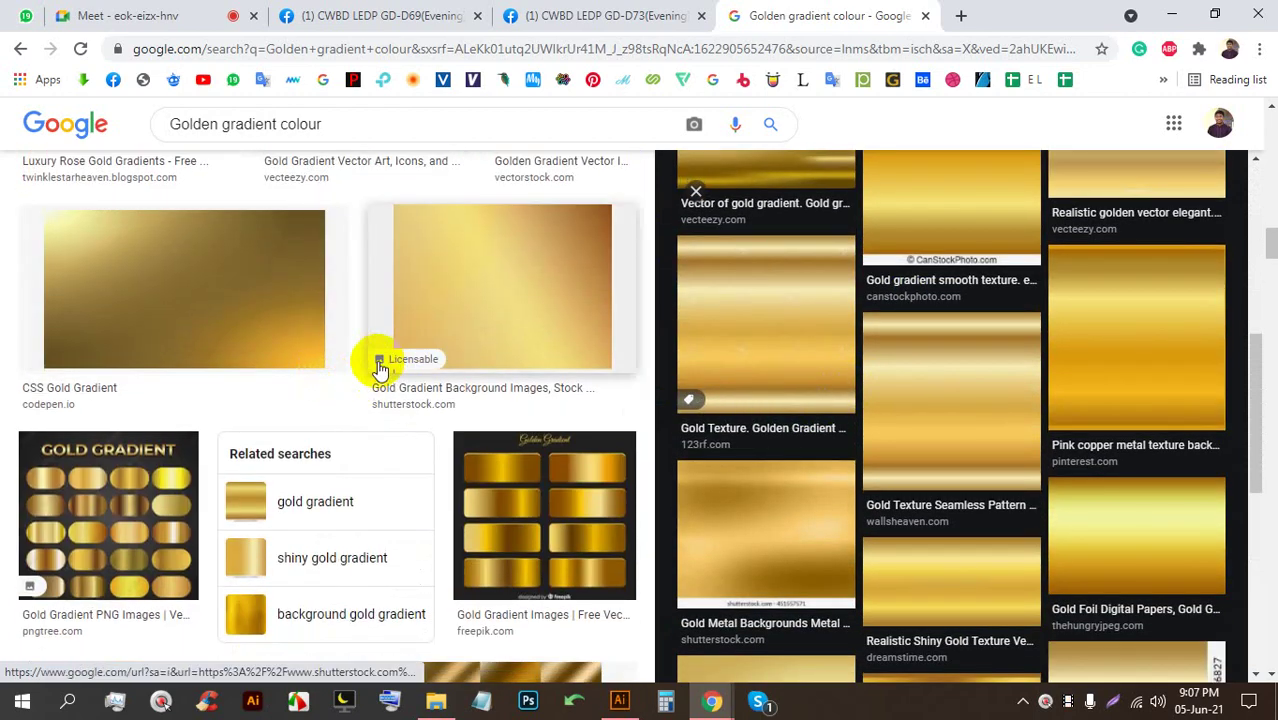
pyautogui.scroll(-5, 395, 368)
pyautogui.scroll(-3, 850, 354)
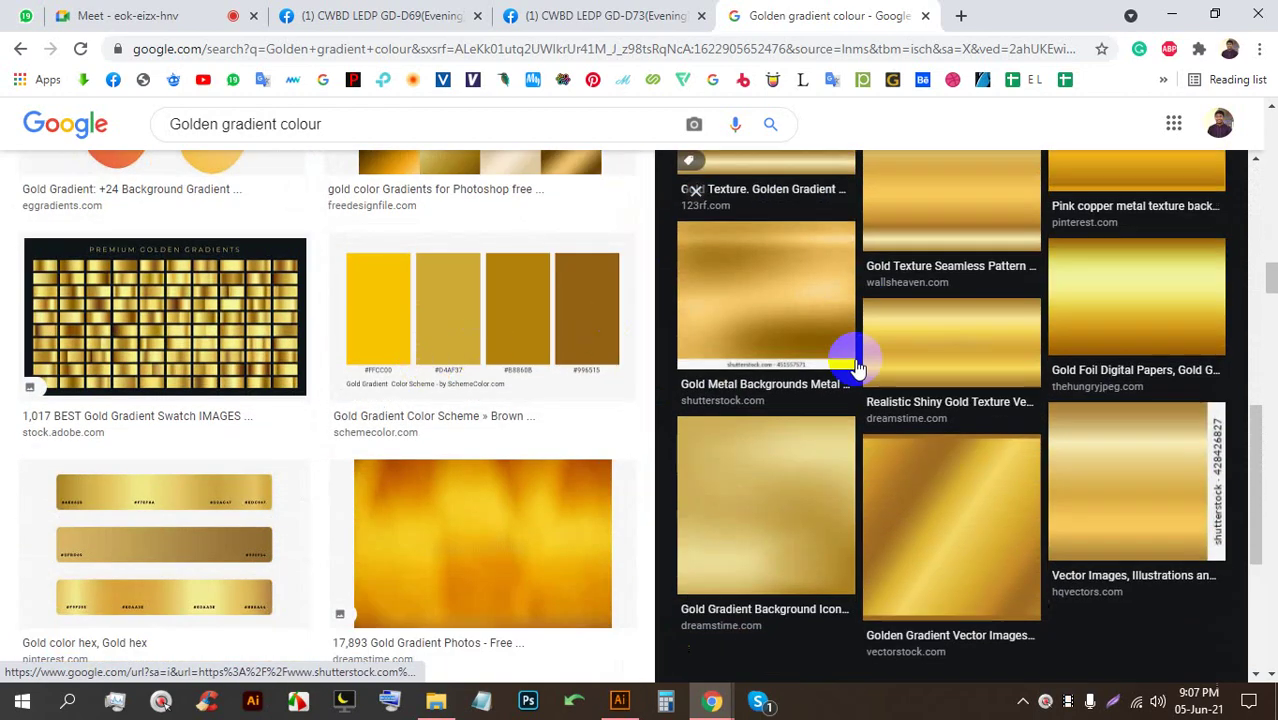
pyautogui.scroll(2, 570, 415)
pyautogui.scroll(5, 570, 415)
pyautogui.scroll(6, 807, 408)
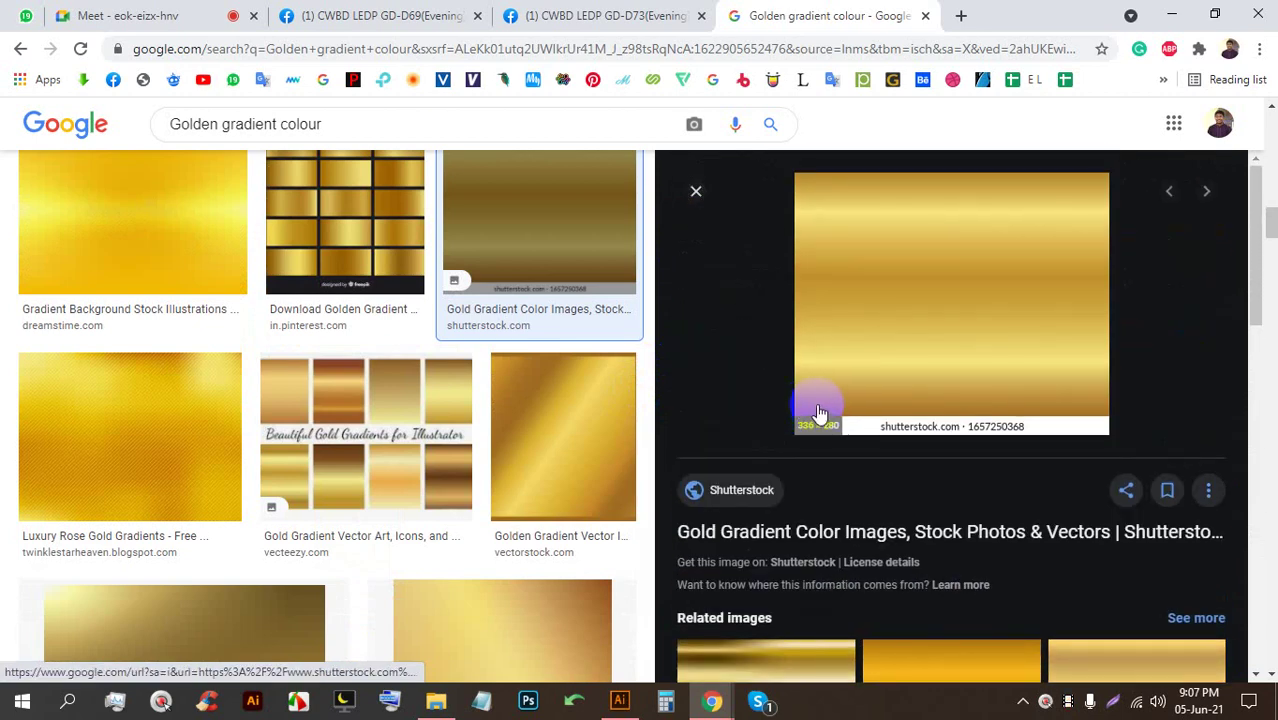
pyautogui.scroll(-5, 1004, 294)
pyautogui.scroll(5, 998, 294)
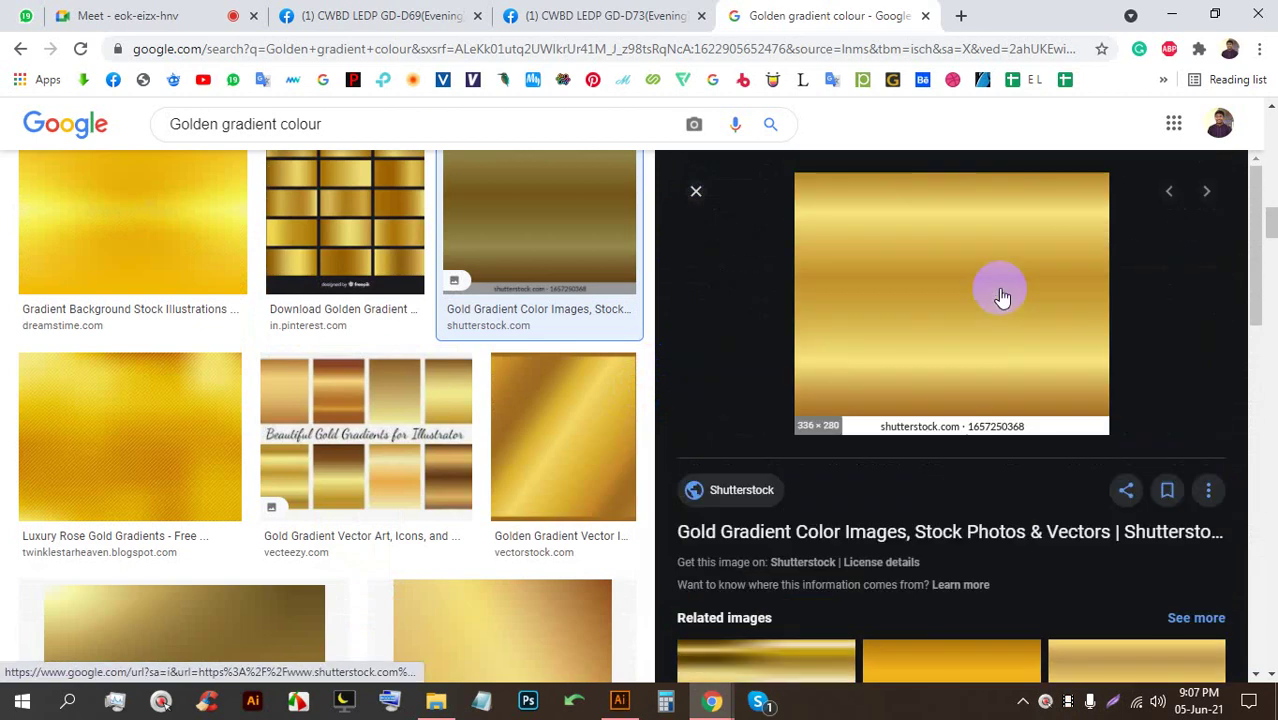
pyautogui.scroll(5, 409, 318)
pyautogui.scroll(7, 411, 318)
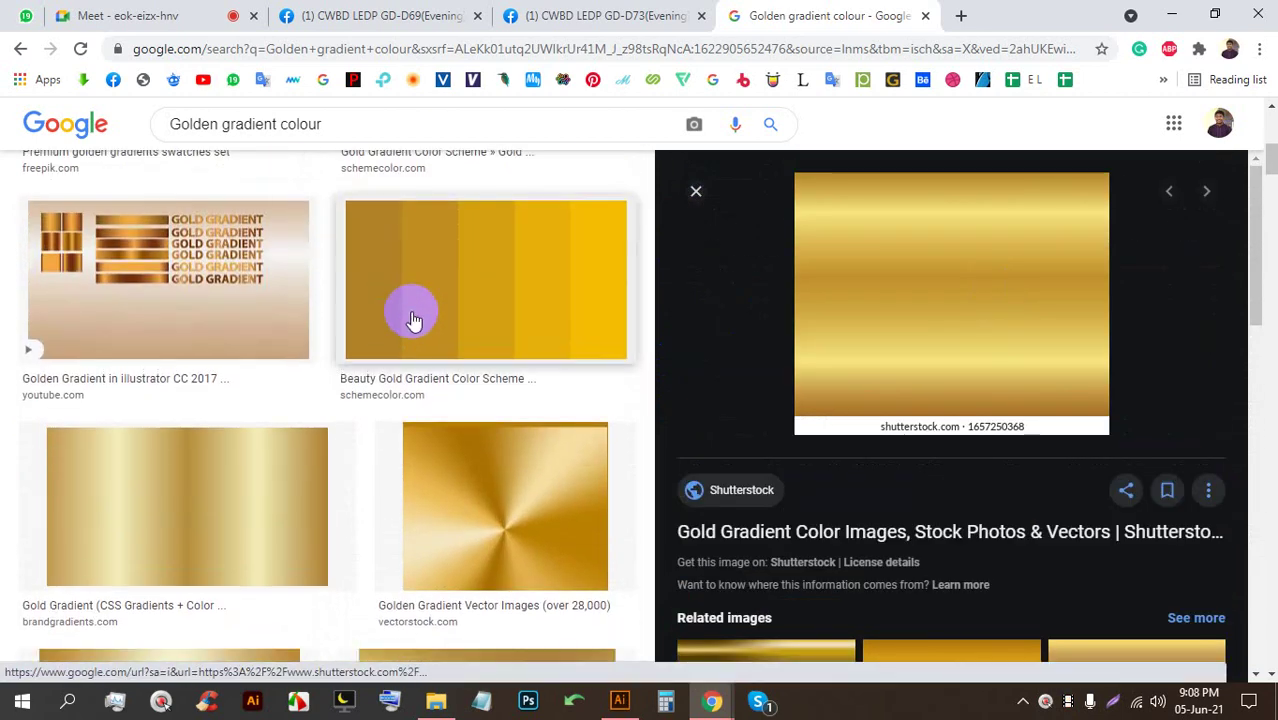
pyautogui.scroll(-2, 205, 305)
# Open the brandgradients.com gold gradient with vertical bands and save it as download (1).jpg
pyautogui.click(205, 305)
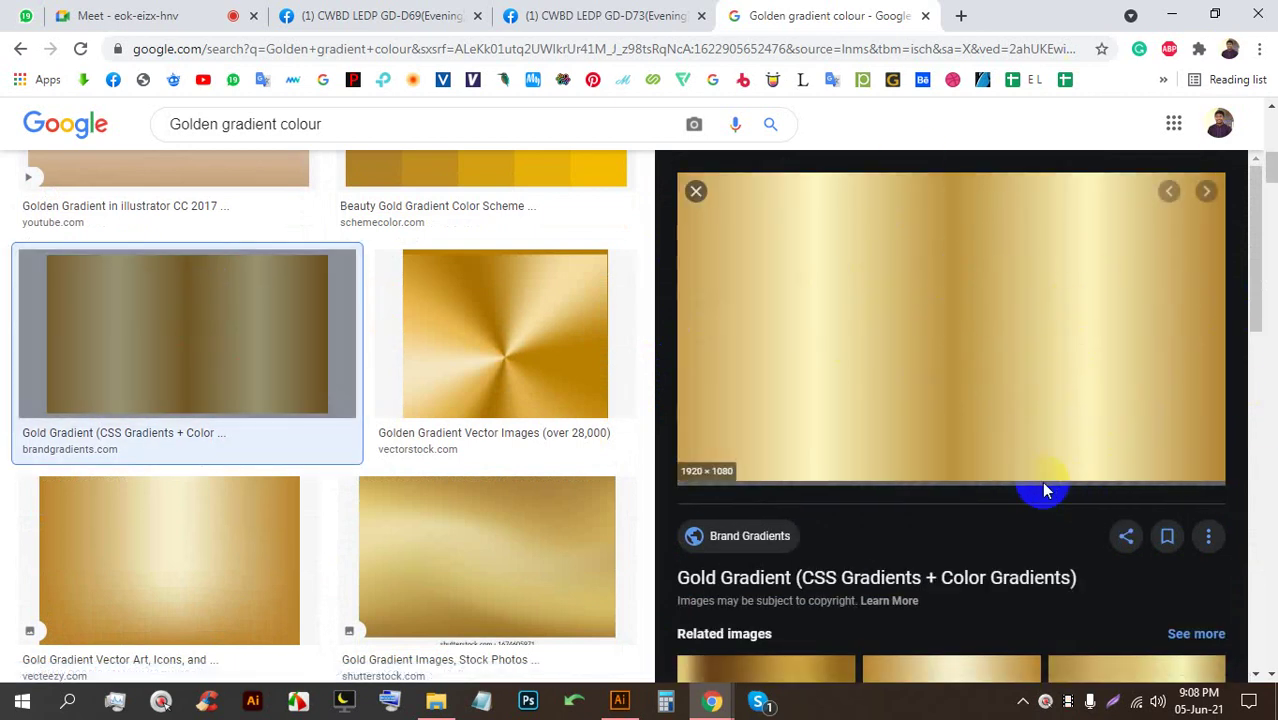
pyautogui.rightClick(949, 213)
pyautogui.click(1007, 414)
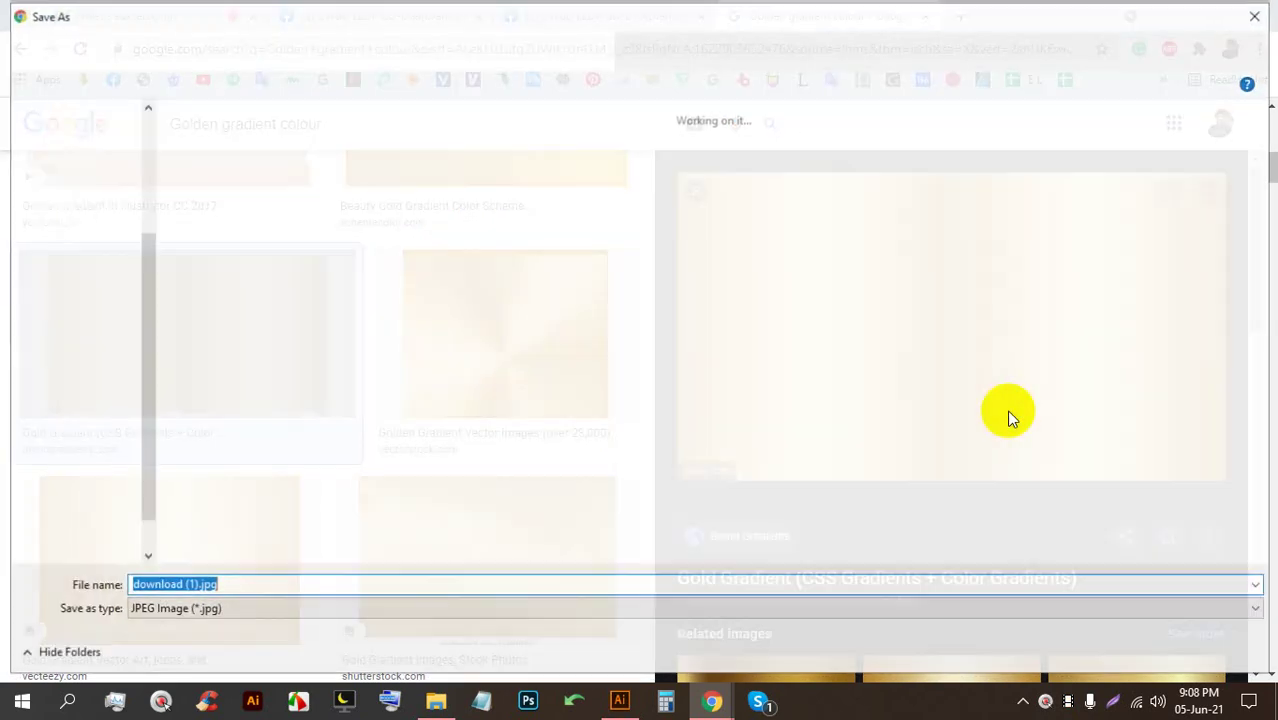
pyautogui.press('Return')
# Place download (1).jpg in the Illustrator document, position it just above the artboard and embed it
pyautogui.moveTo(114, 648); pyautogui.dragTo(550, 174)
pyautogui.moveTo(525, 291); pyautogui.dragTo(642, 297)
pyautogui.scroll(3, 645, 398)
pyautogui.moveTo(645, 398); pyautogui.dragTo(750, 205)
pyautogui.scroll(1, 750, 205)
pyautogui.click(274, 44)
pyautogui.scroll(2, 776, 217)
pyautogui.scroll(-2, 697, 168)
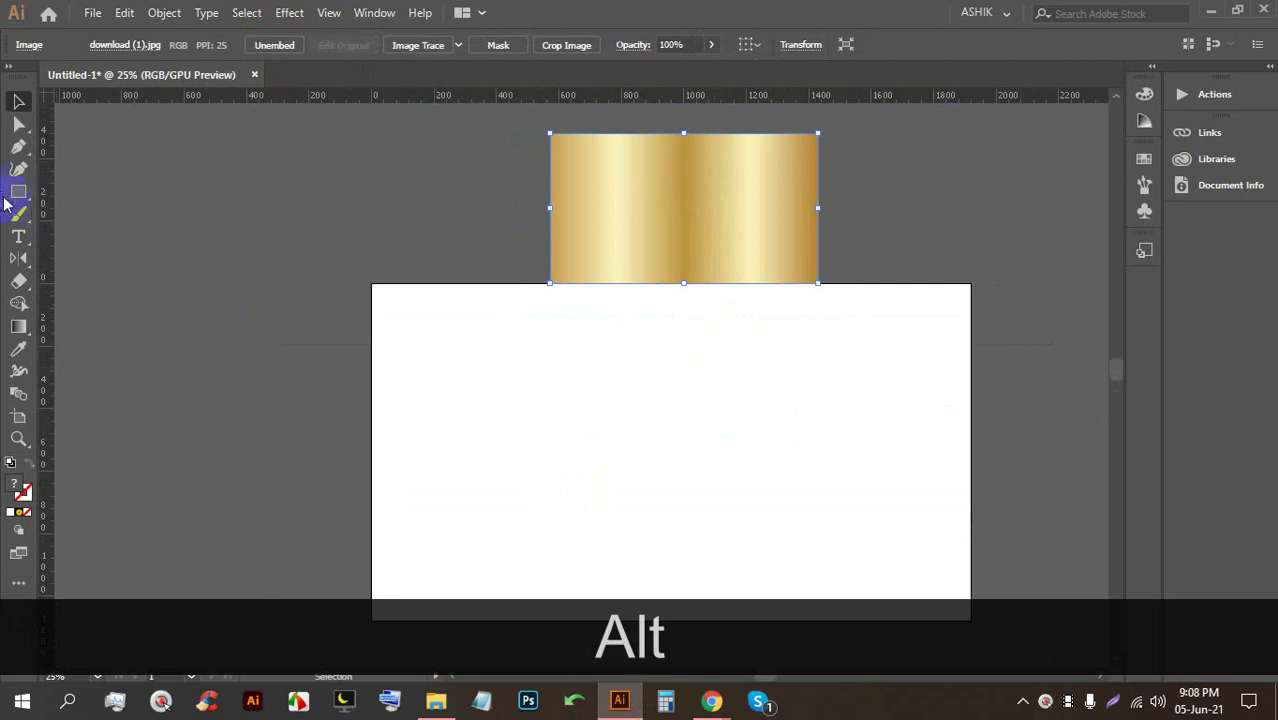
# Draw a rectangle below the gold image and bring in its left edge to about the image's width, undoing the stray shape
pyautogui.moveTo(374, 335); pyautogui.dragTo(818, 451)
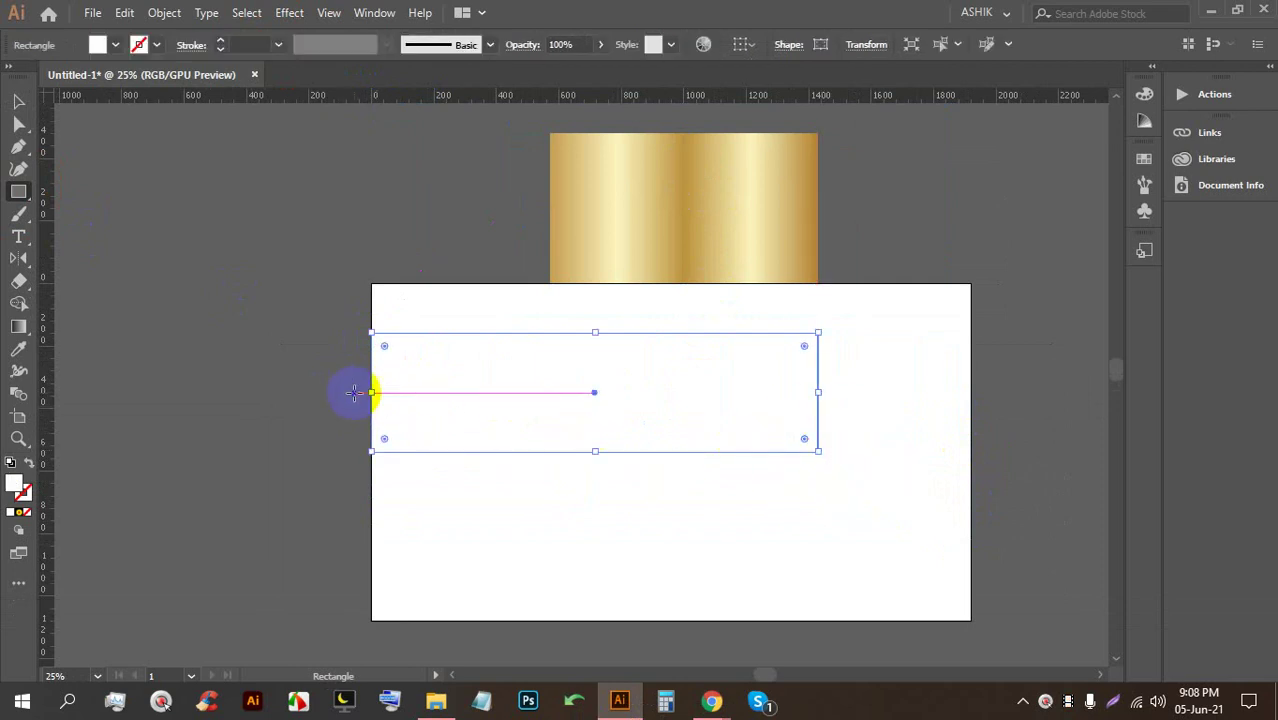
pyautogui.moveTo(373, 394); pyautogui.dragTo(546, 391)
pyautogui.moveTo(645, 388); pyautogui.dragTo(645, 341)
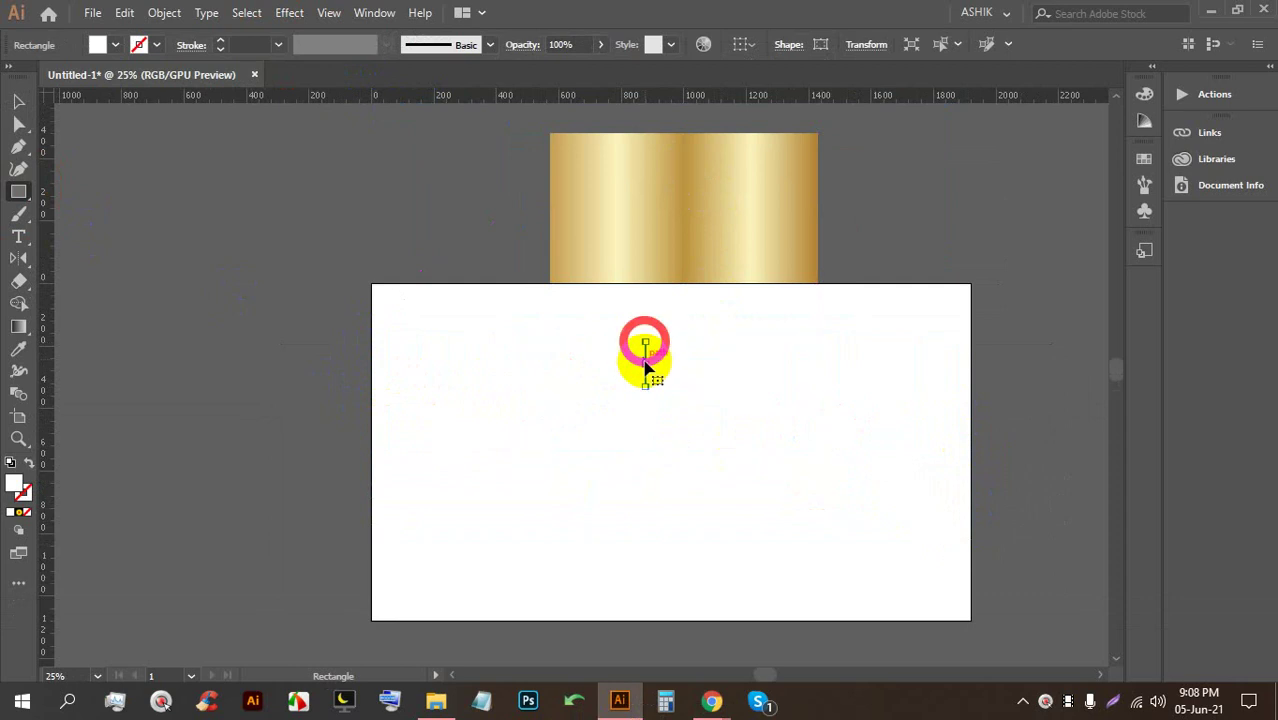
pyautogui.hotkey('ctrl', 'z')
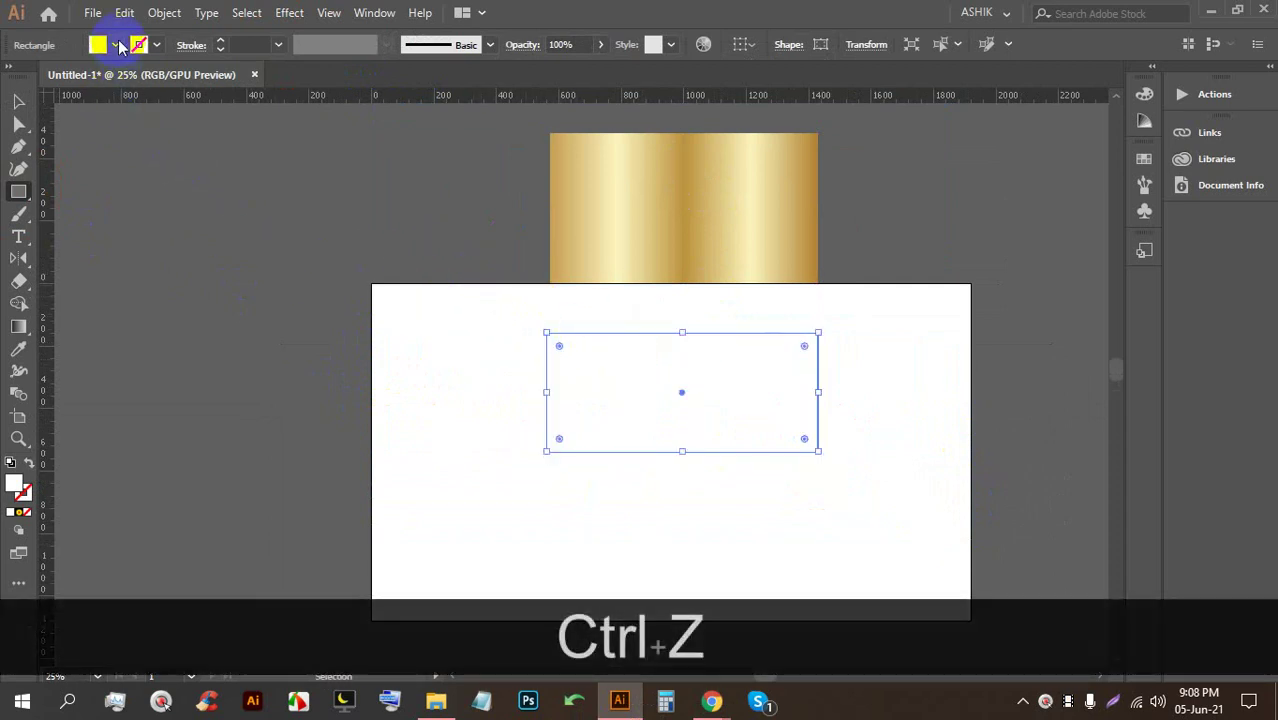
# Fill the rectangle with cyan
pyautogui.click(117, 46)
pyautogui.click(108, 80)
pyautogui.click(391, 287)
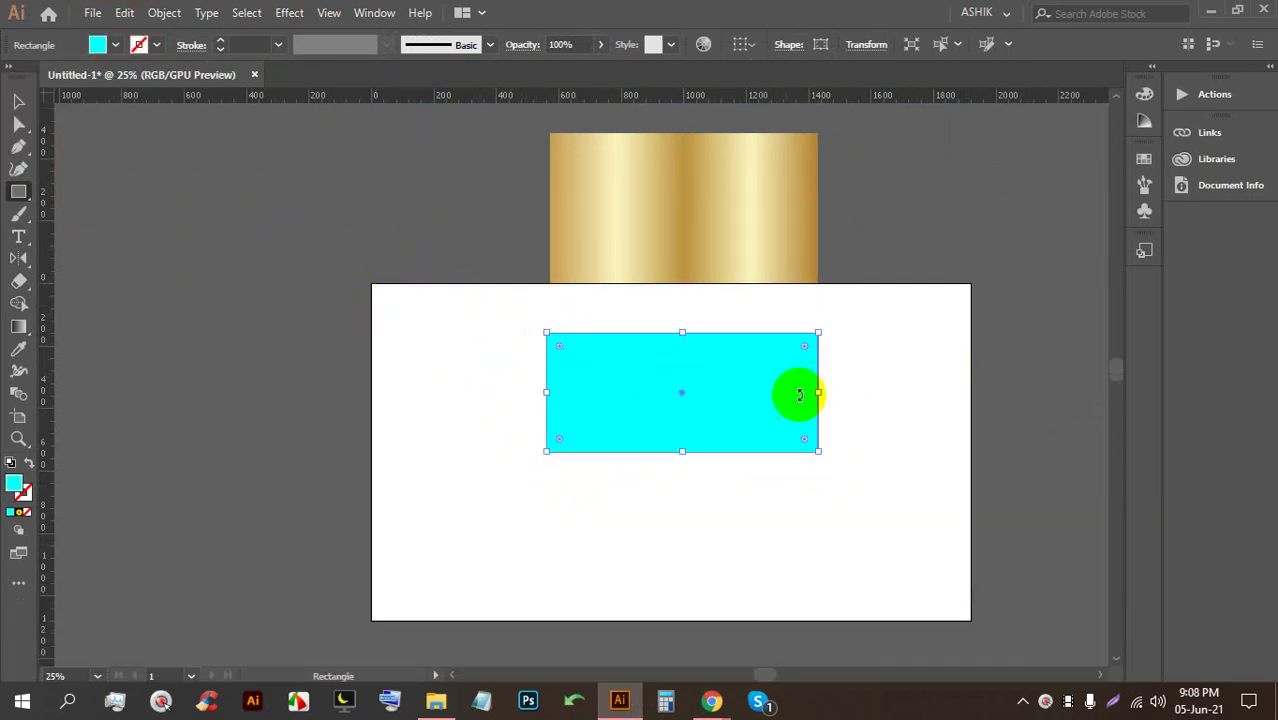
pyautogui.click(800, 395)
pyautogui.click(673, 391)
# Select the rectangle and give it a gradient fill of the linear type
pyautogui.click(18, 101)
pyautogui.click(236, 244)
pyautogui.click(676, 423)
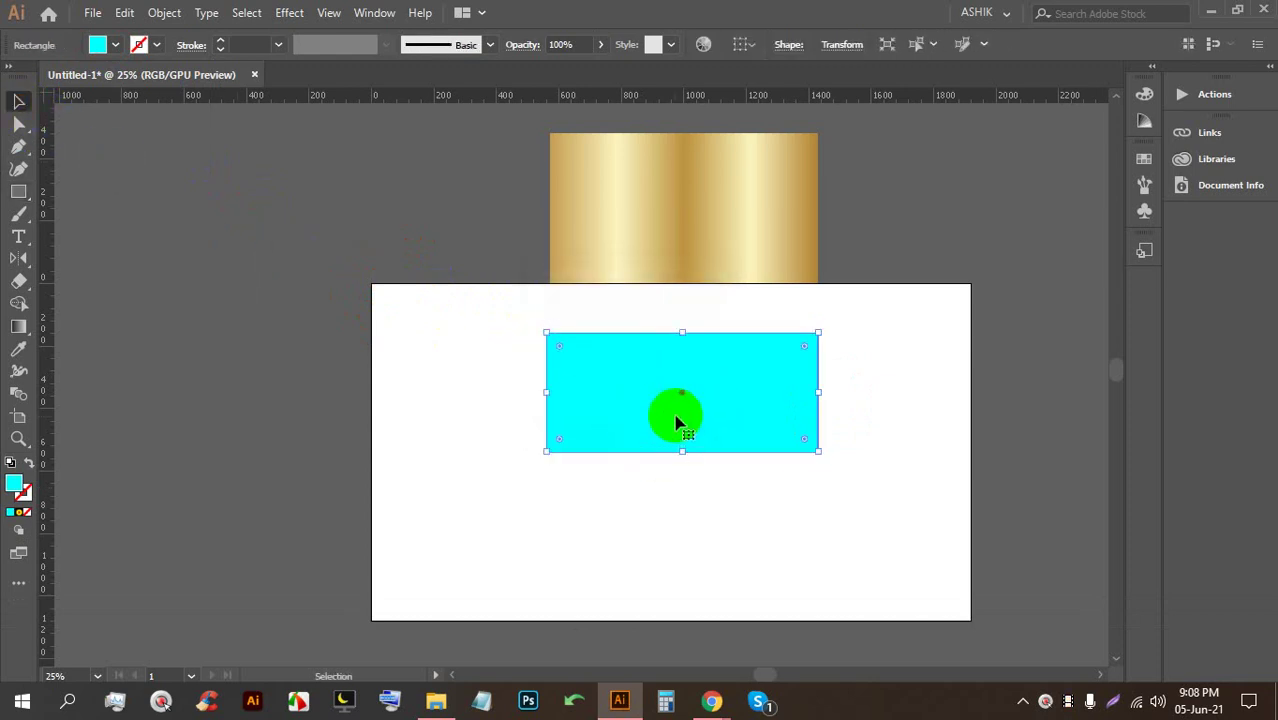
pyautogui.click(20, 514)
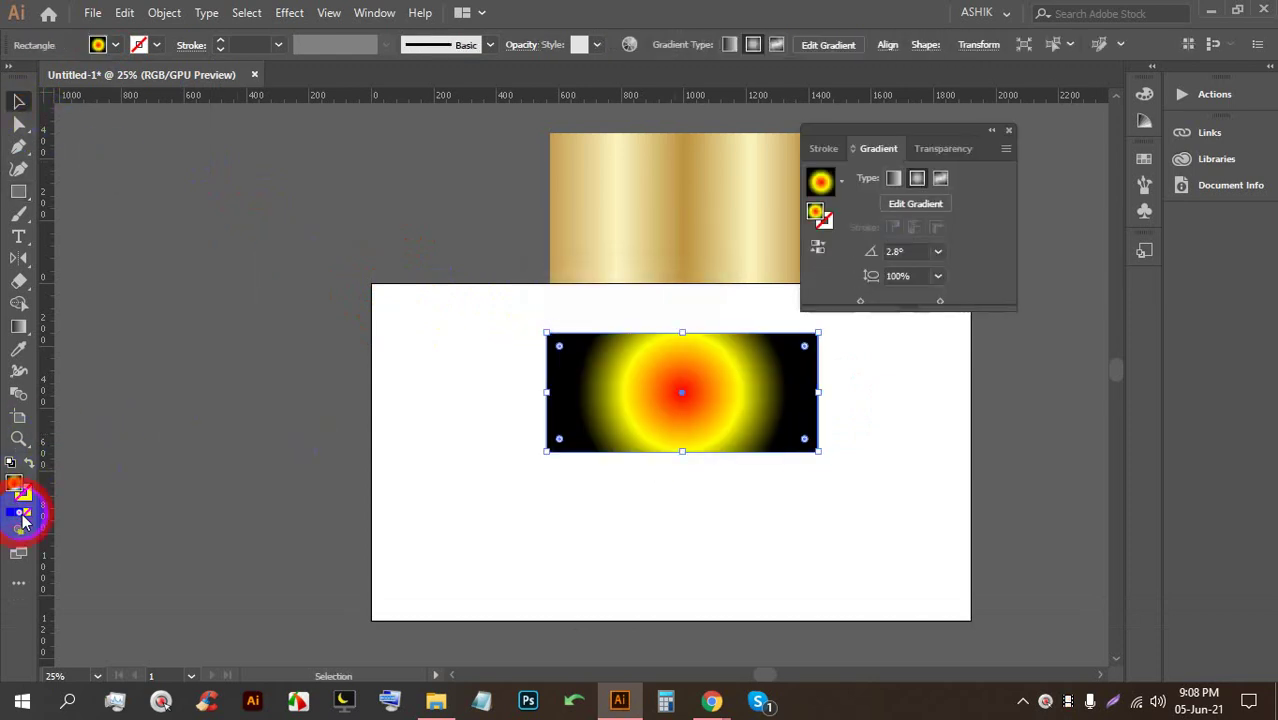
pyautogui.click(894, 179)
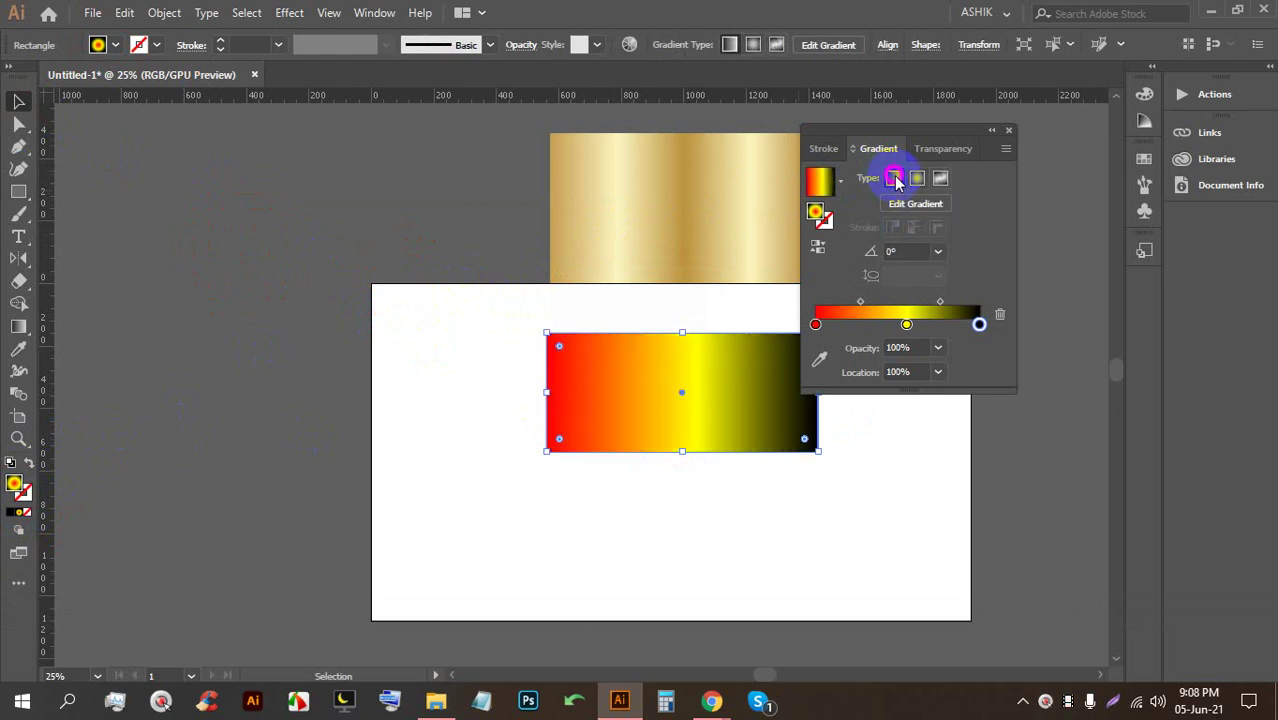
# Recolour the red first gradient stop with the gold sampled from the left edge of the image
pyautogui.doubleClick(816, 325)
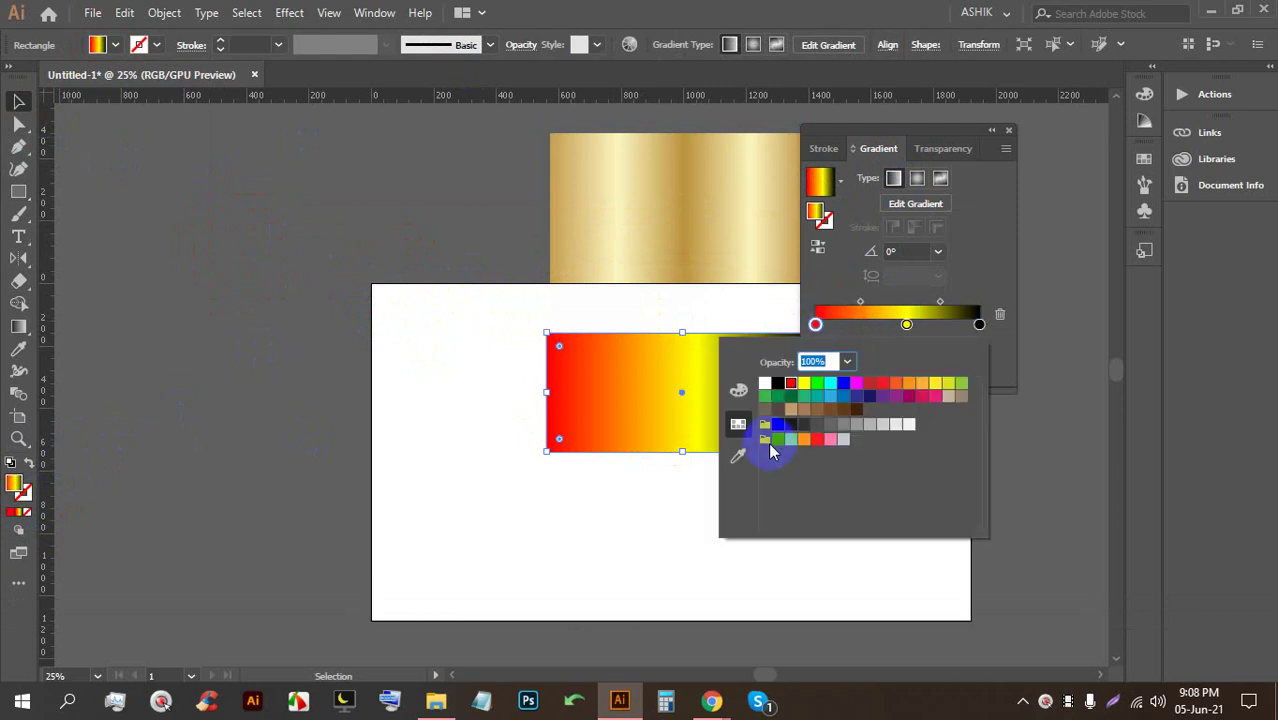
pyautogui.click(738, 458)
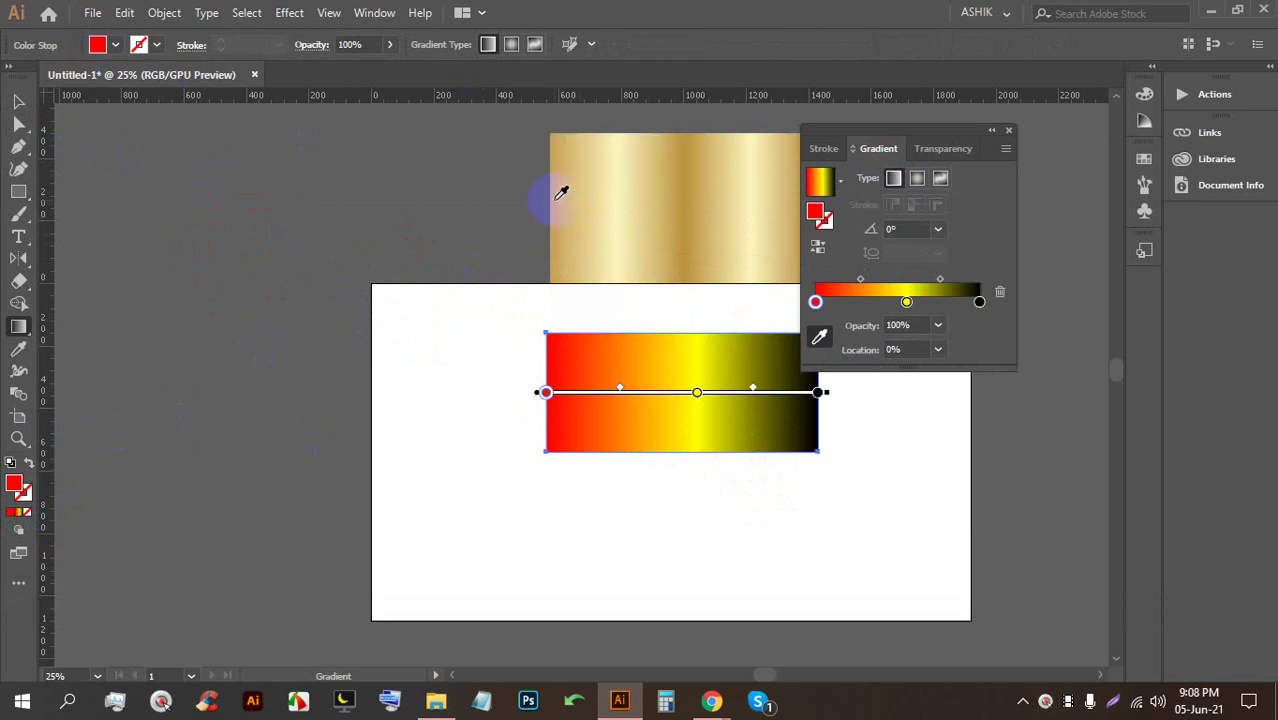
pyautogui.click(561, 192)
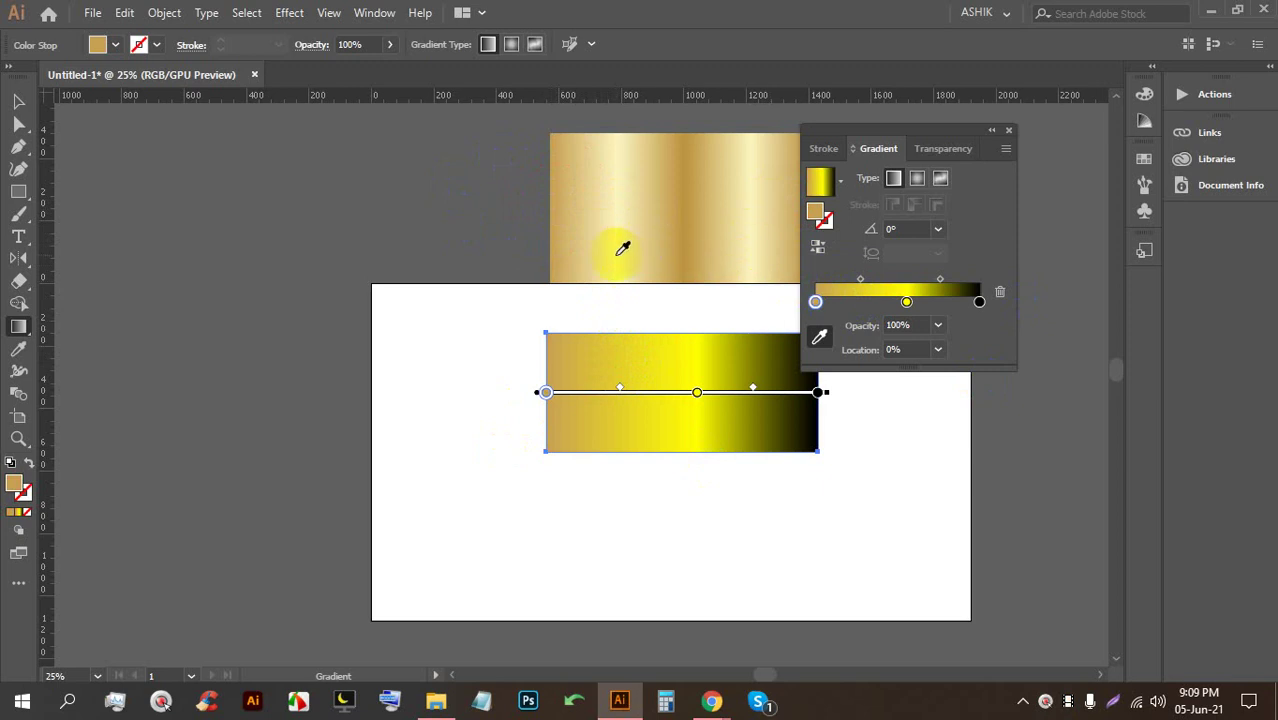
# Add a second gradient stop at about 26% and colour it with the pale gold sampled from the image's first highlight
pyautogui.press('ctrl')
pyautogui.click(850, 302)
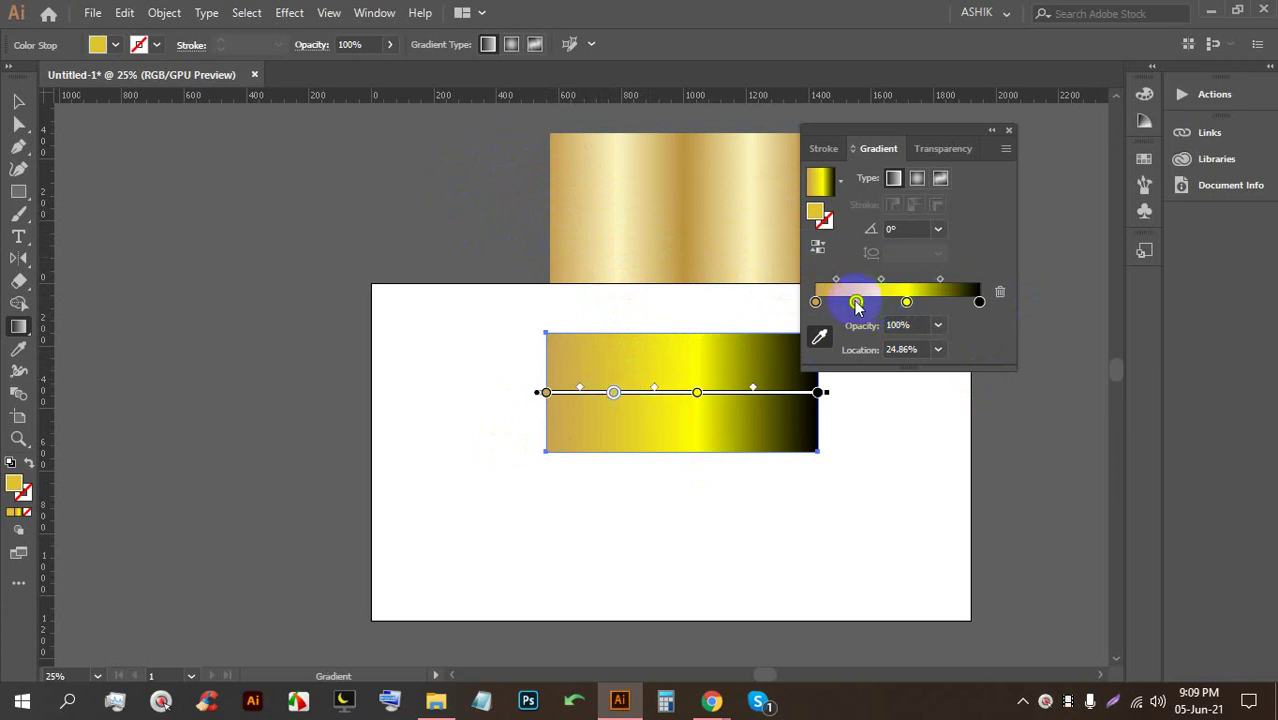
pyautogui.press('ctrl')
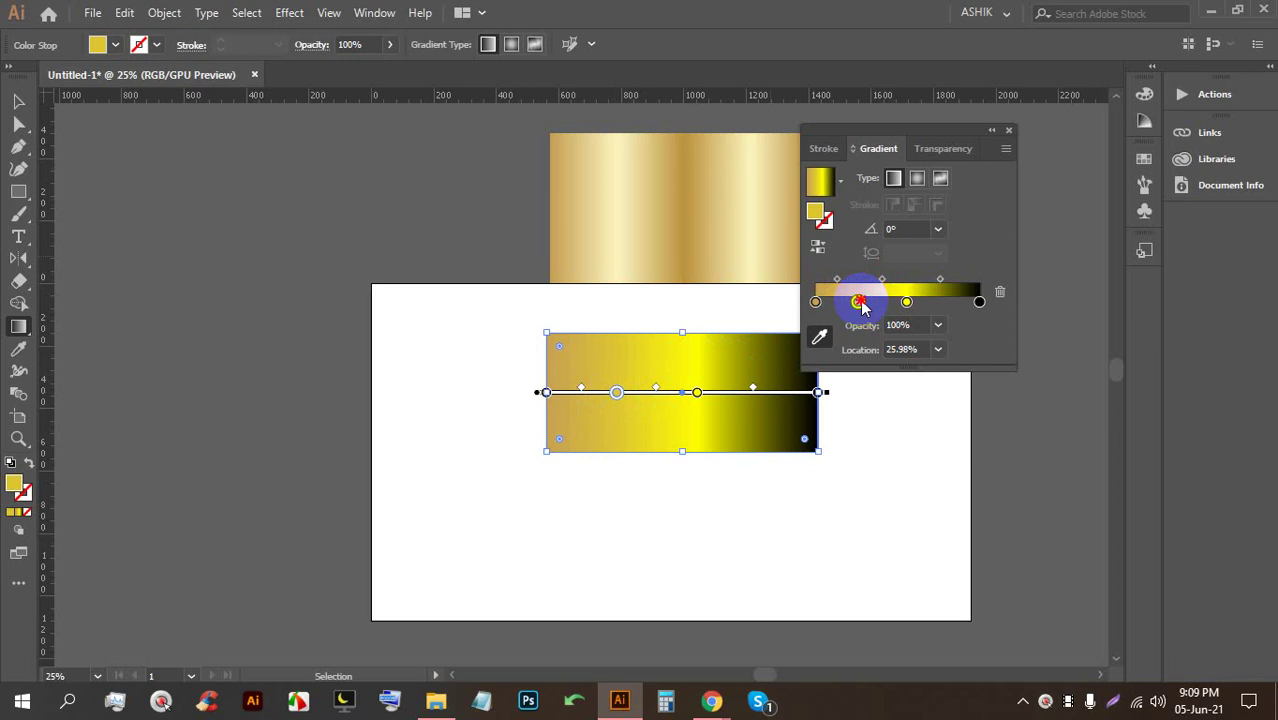
pyautogui.doubleClick(860, 302)
pyautogui.click(739, 434)
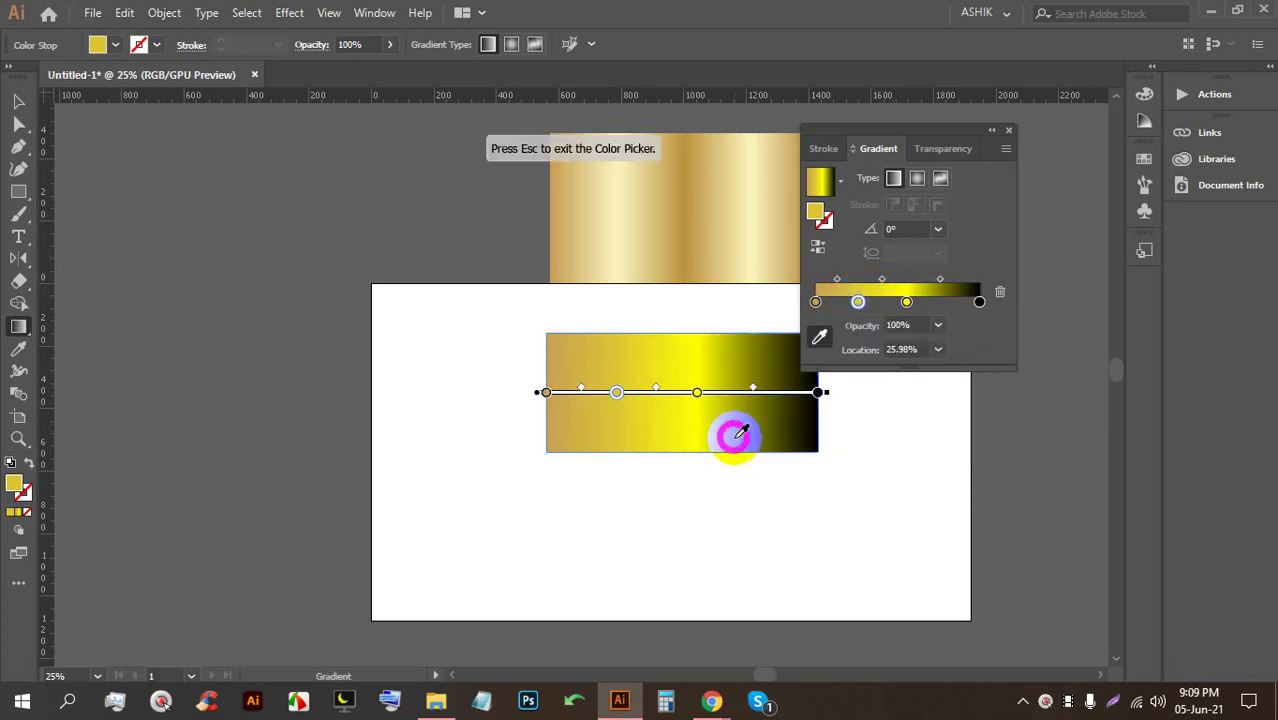
pyautogui.click(620, 264)
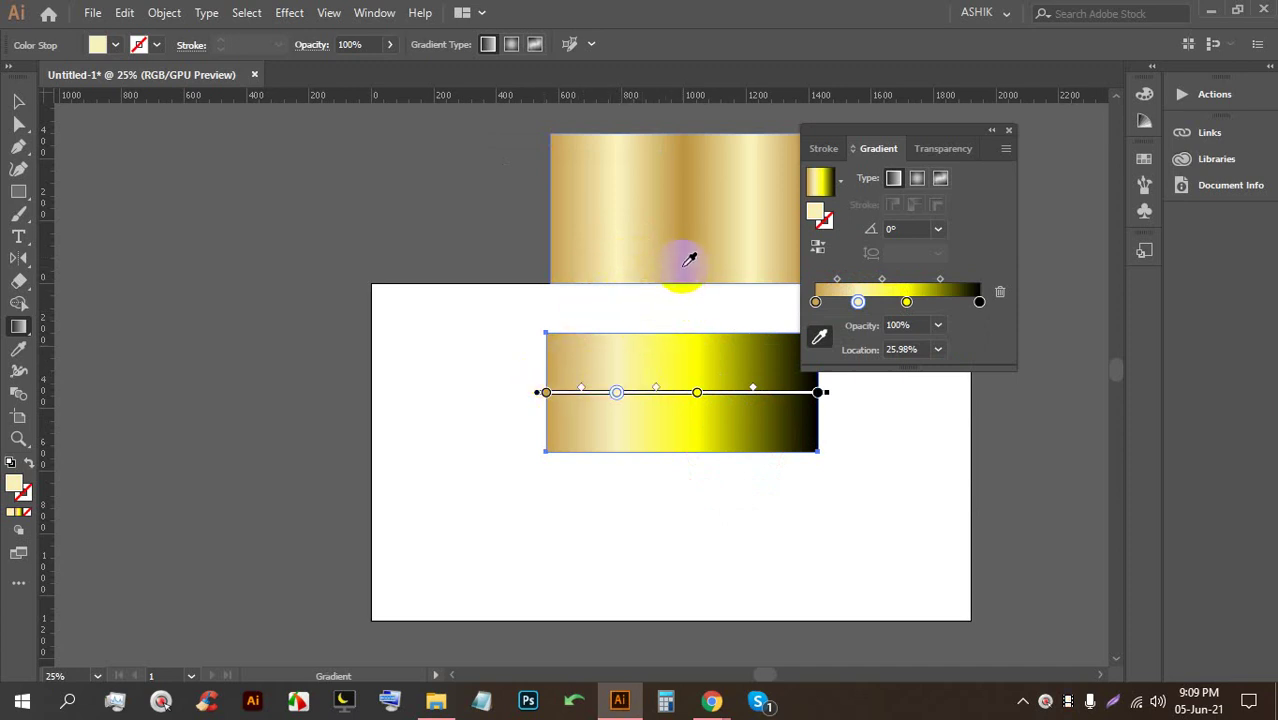
# Move the yellow stop to about 52% and recolour it with the darker gold sampled from the middle of the image
pyautogui.moveTo(894, 303); pyautogui.dragTo(895, 304)
pyautogui.click(900, 303)
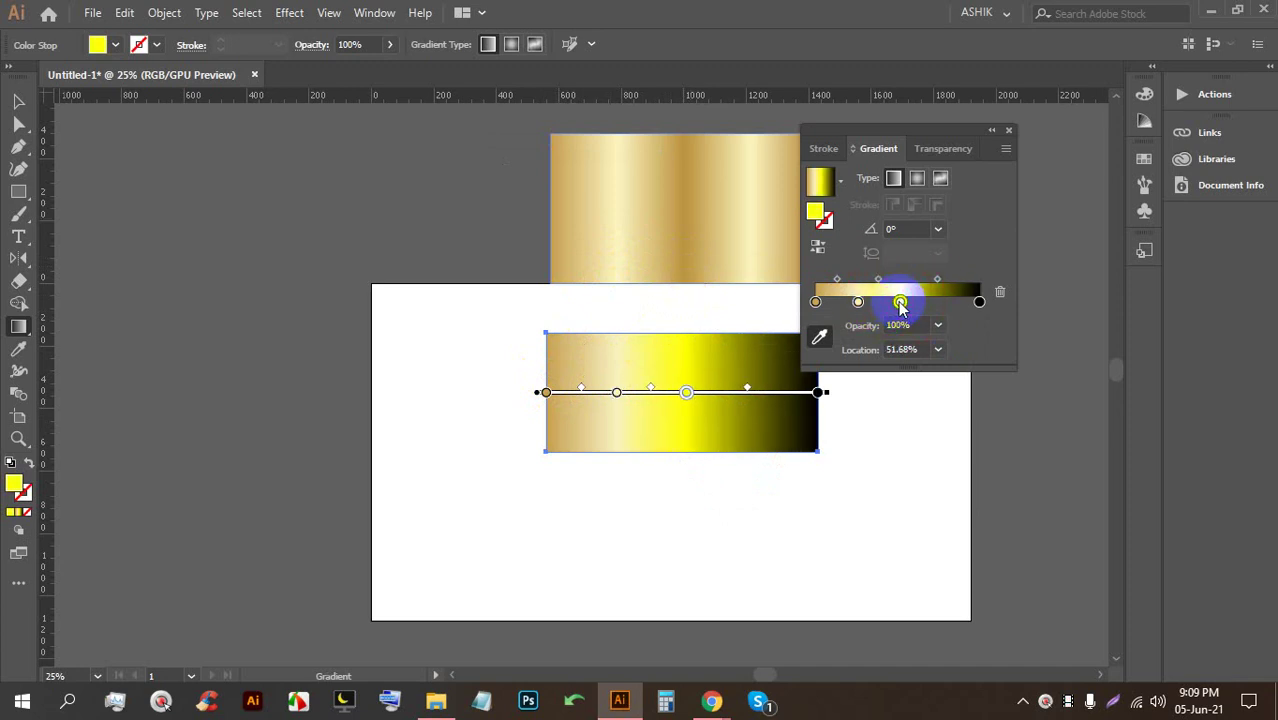
pyautogui.click(903, 304)
pyautogui.doubleClick(903, 304)
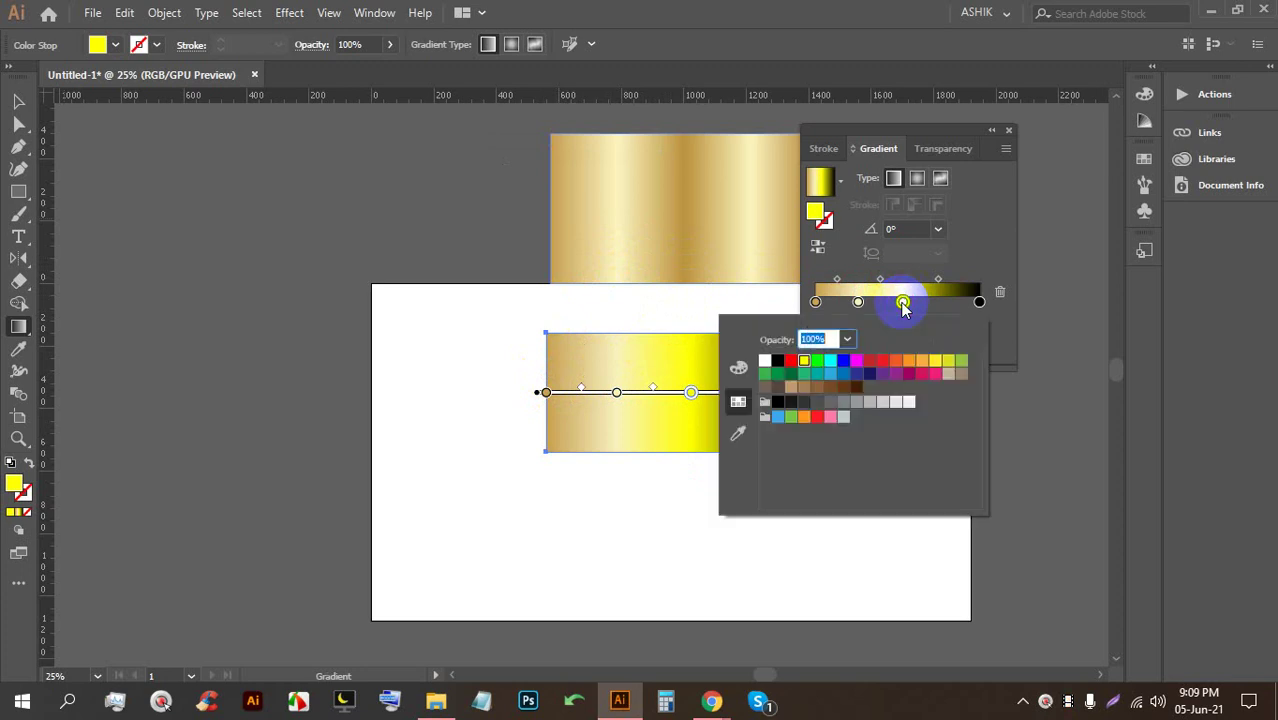
pyautogui.click(746, 425)
pyautogui.click(684, 224)
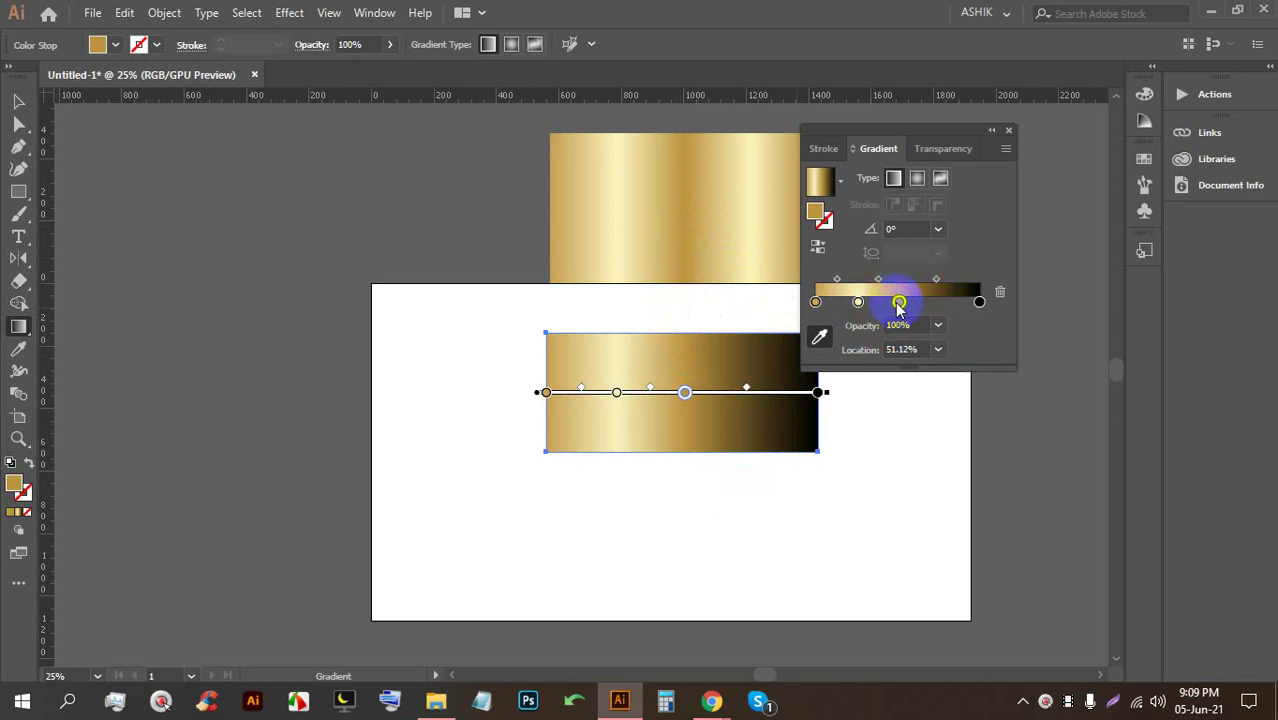
# Add a gradient stop between the middle gold stop and the black end stop, at about 79%
pyautogui.moveTo(913, 134); pyautogui.dragTo(985, 130)
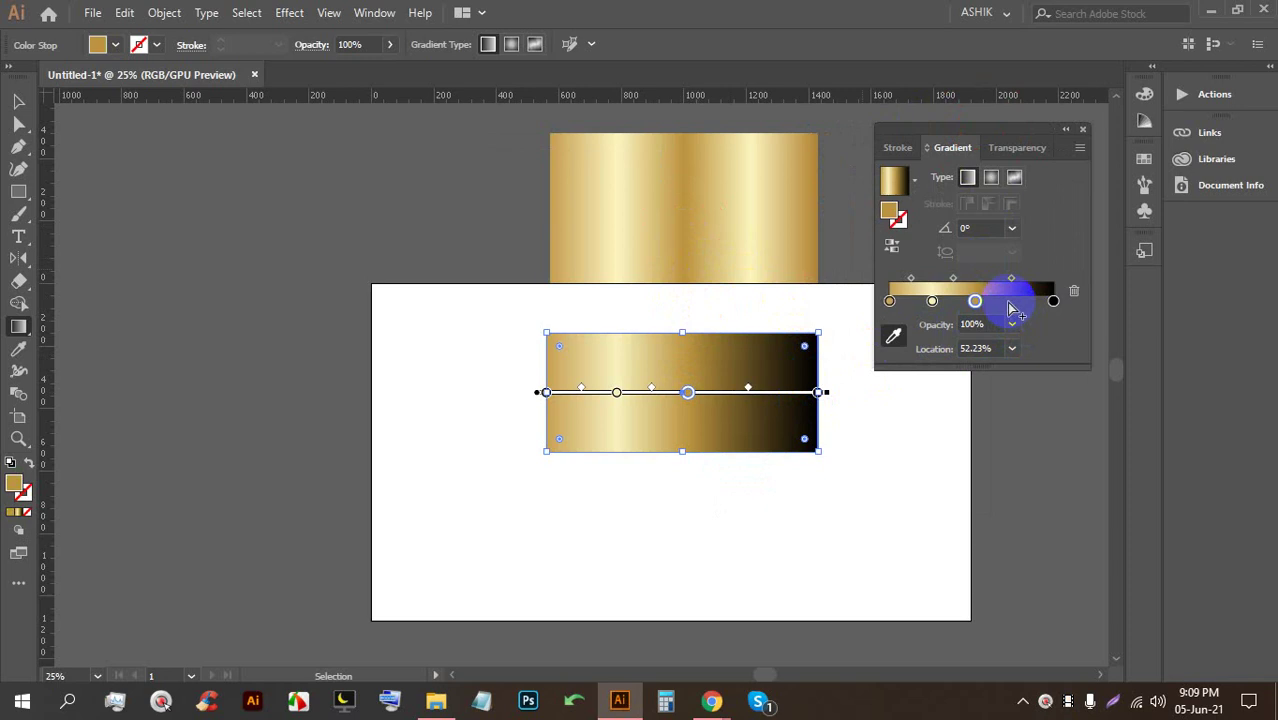
pyautogui.click(1008, 303)
pyautogui.moveTo(1014, 306); pyautogui.dragTo(1020, 306)
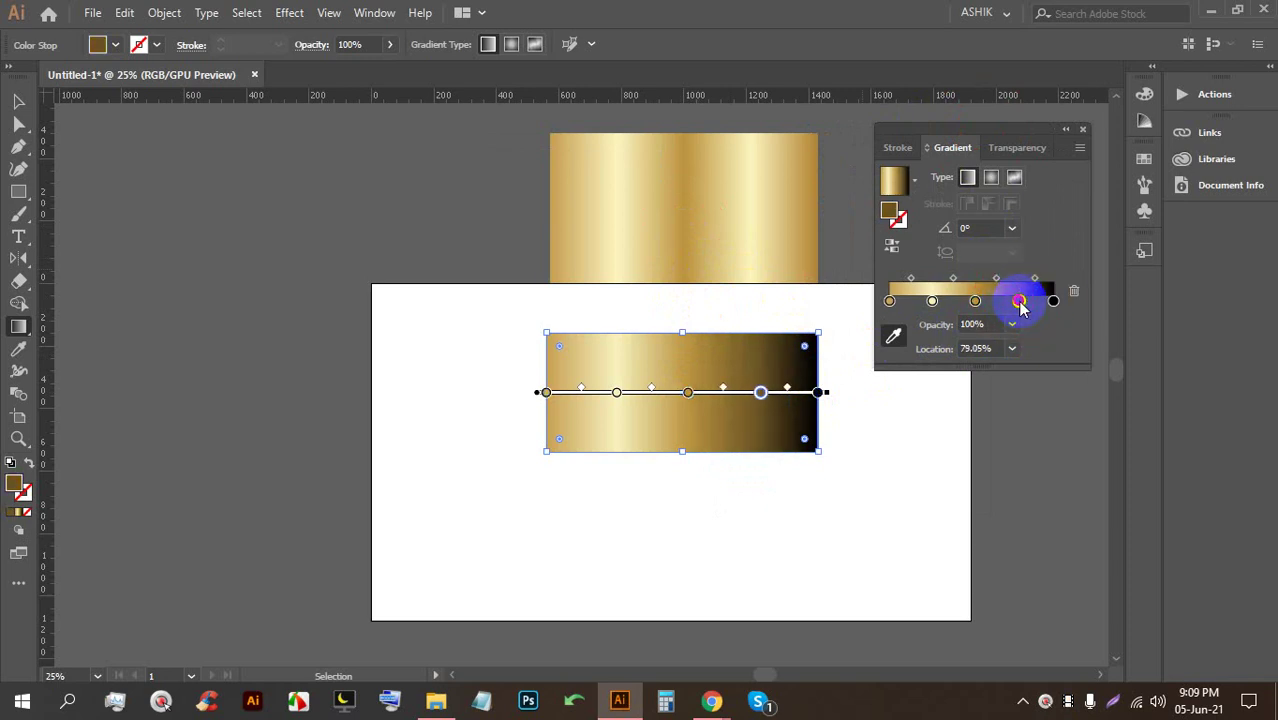
pyautogui.doubleClick(1020, 303)
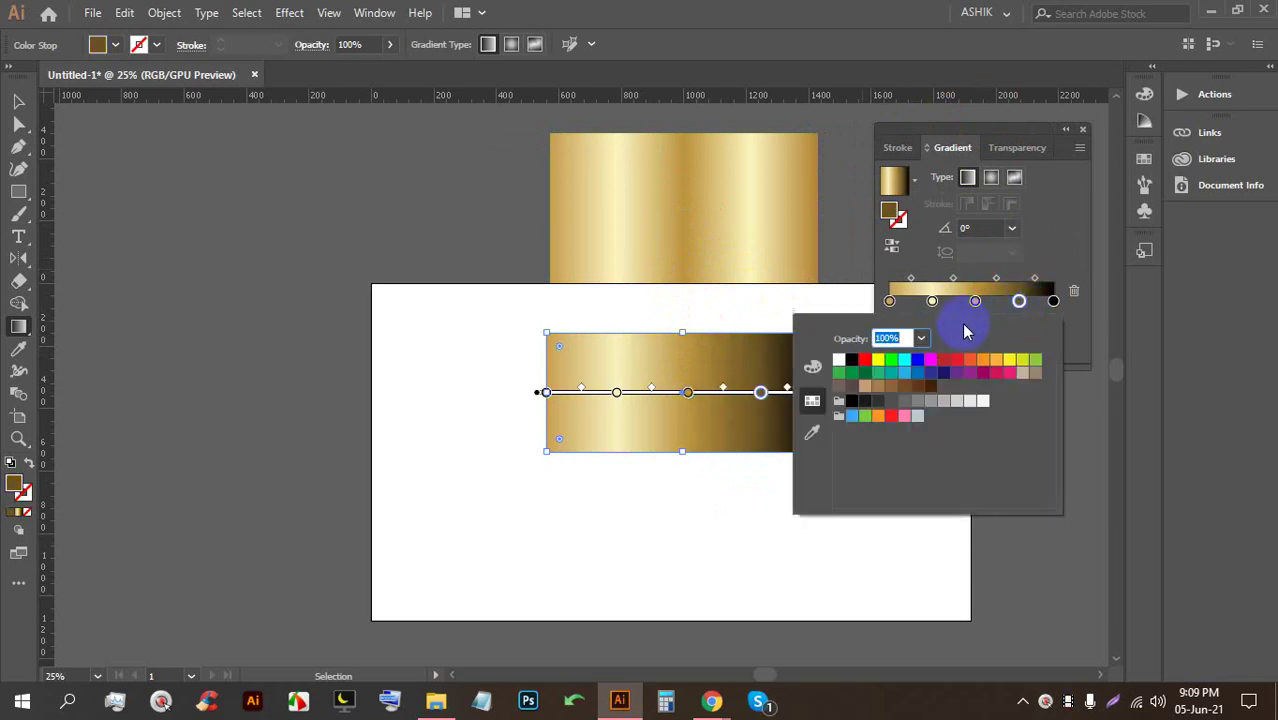
pyautogui.click(1016, 325)
pyautogui.press('alt')
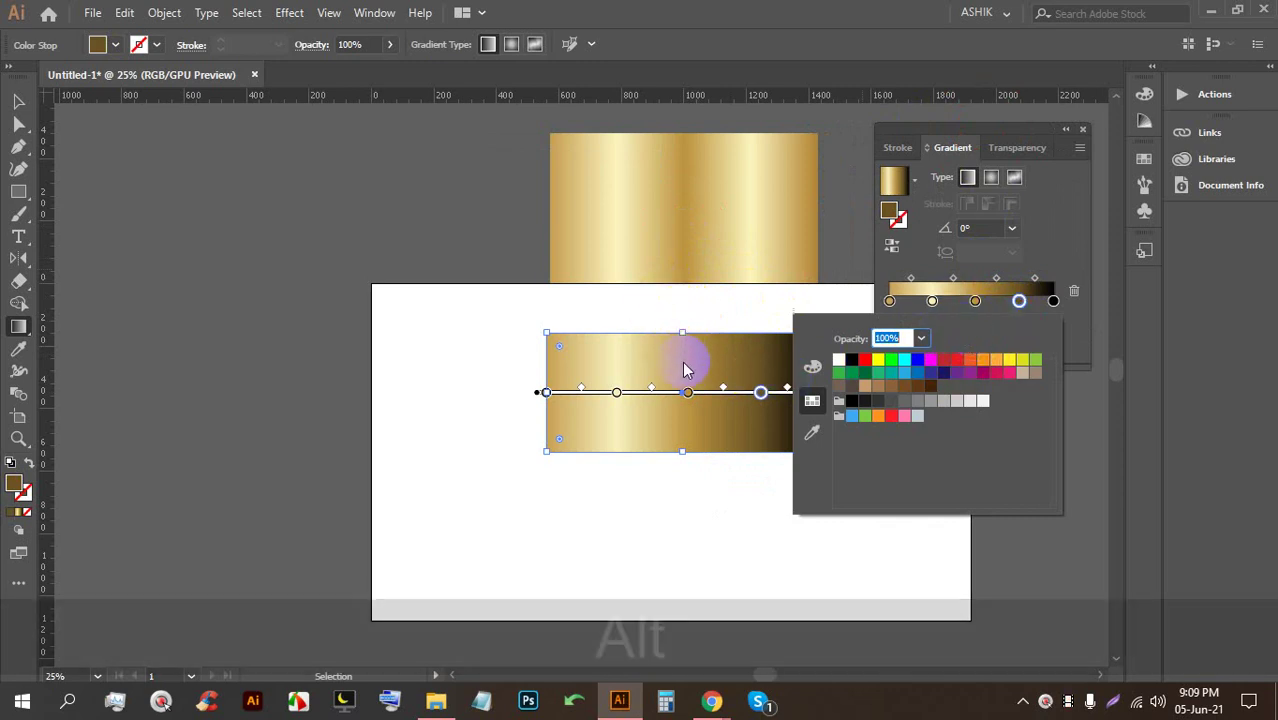
# Switch to Chrome and view the Google Meet call
pyautogui.click(711, 700)
pyautogui.click(652, 608)
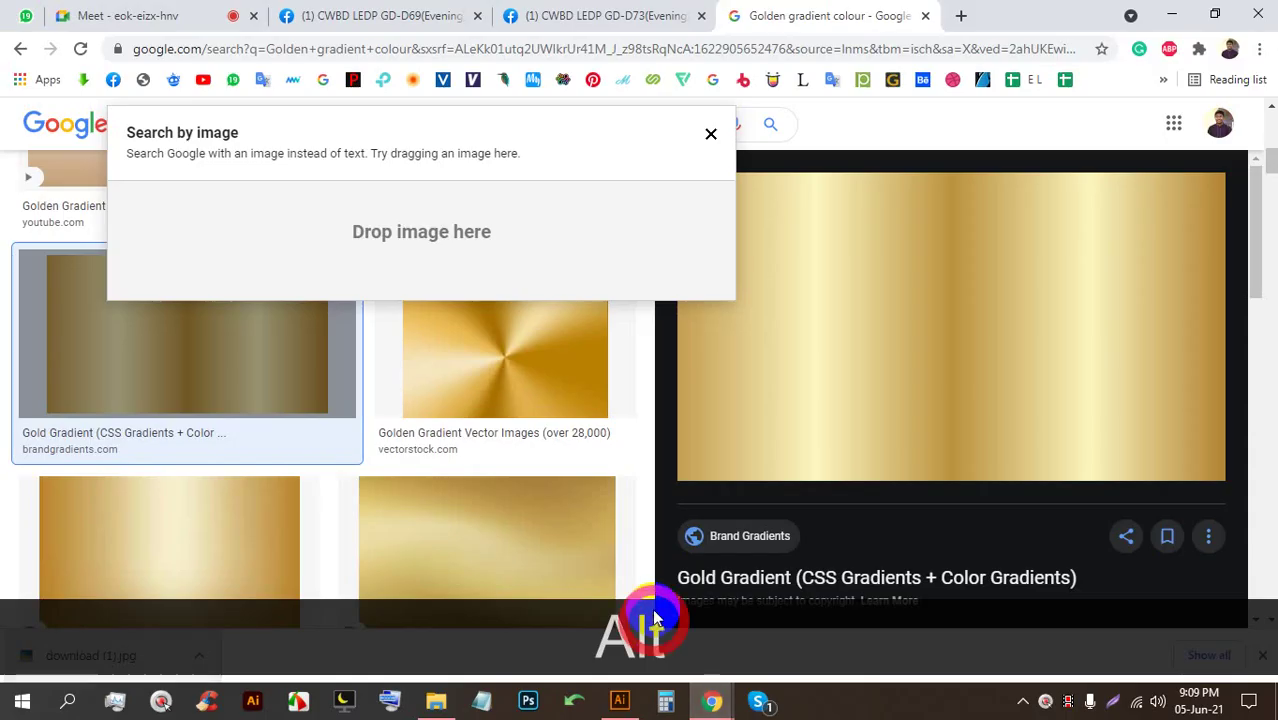
pyautogui.click(460, 12)
pyautogui.click(198, 12)
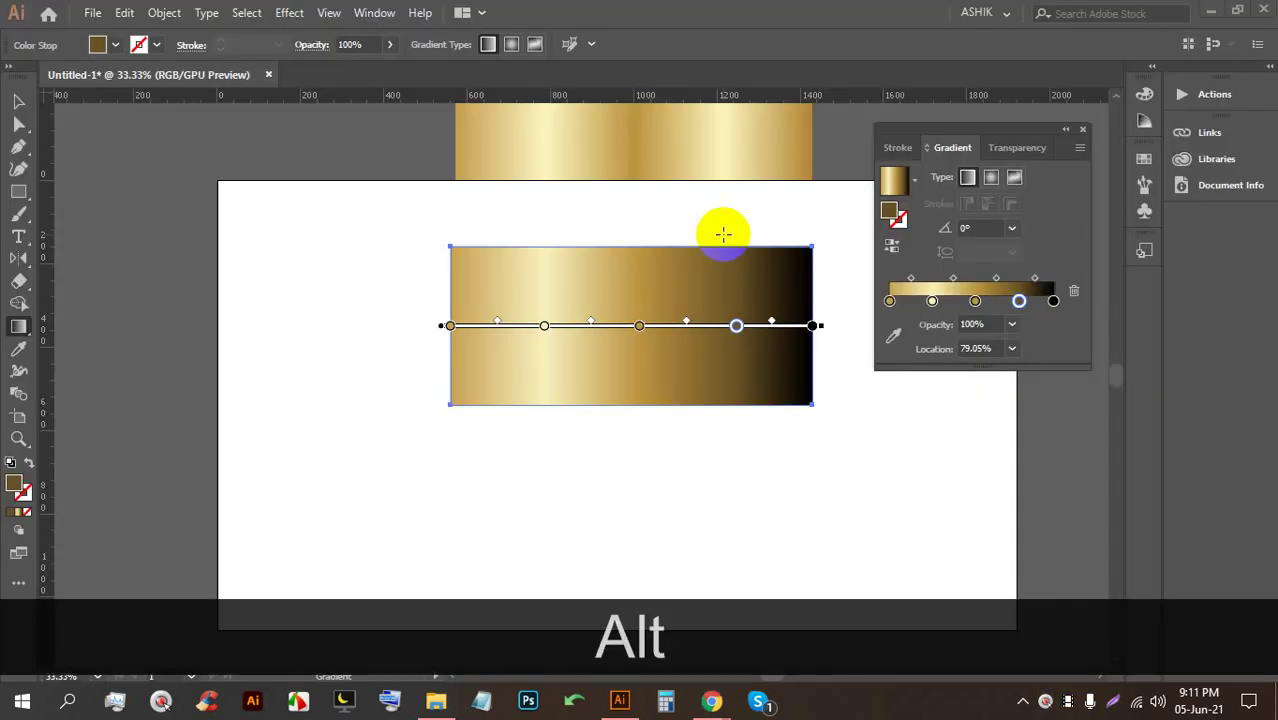
# Position the fourth gradient stop at about 78% and recolour it with the pale gold sampled from the image's second highlight
pyautogui.scroll(-1, 744, 262)
pyautogui.scroll(2, 760, 271)
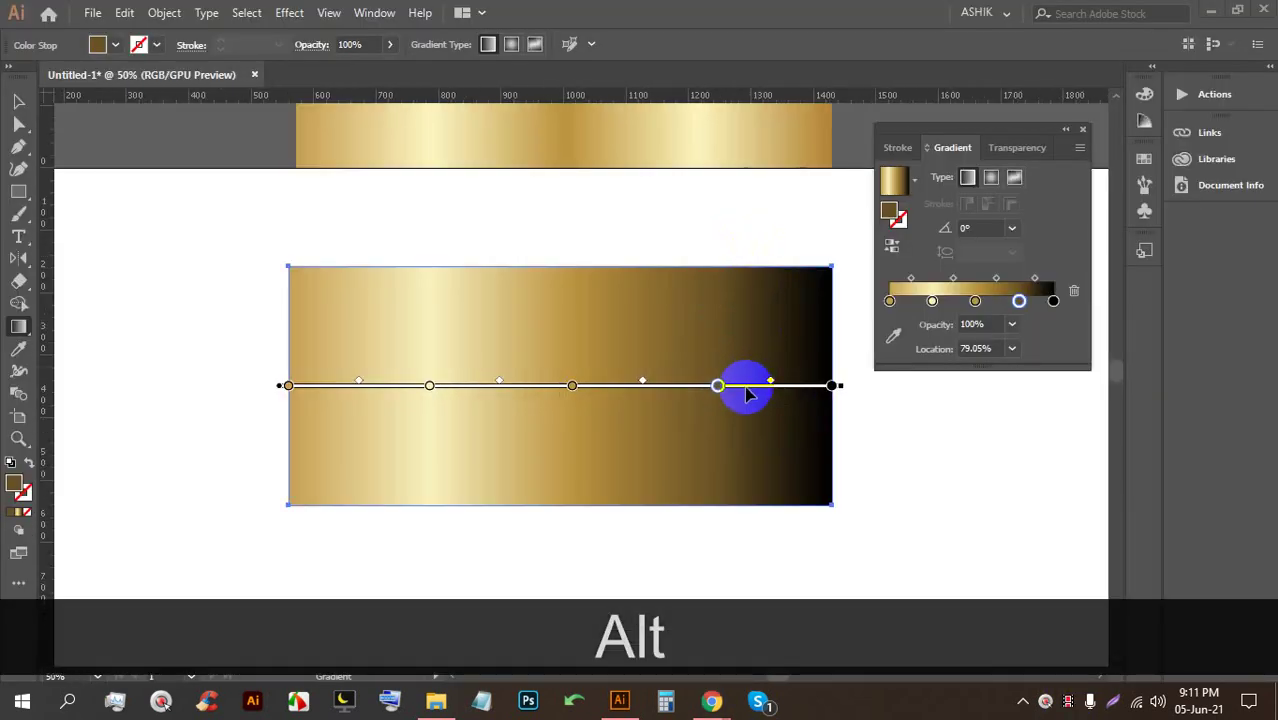
pyautogui.scroll(-1, 747, 393)
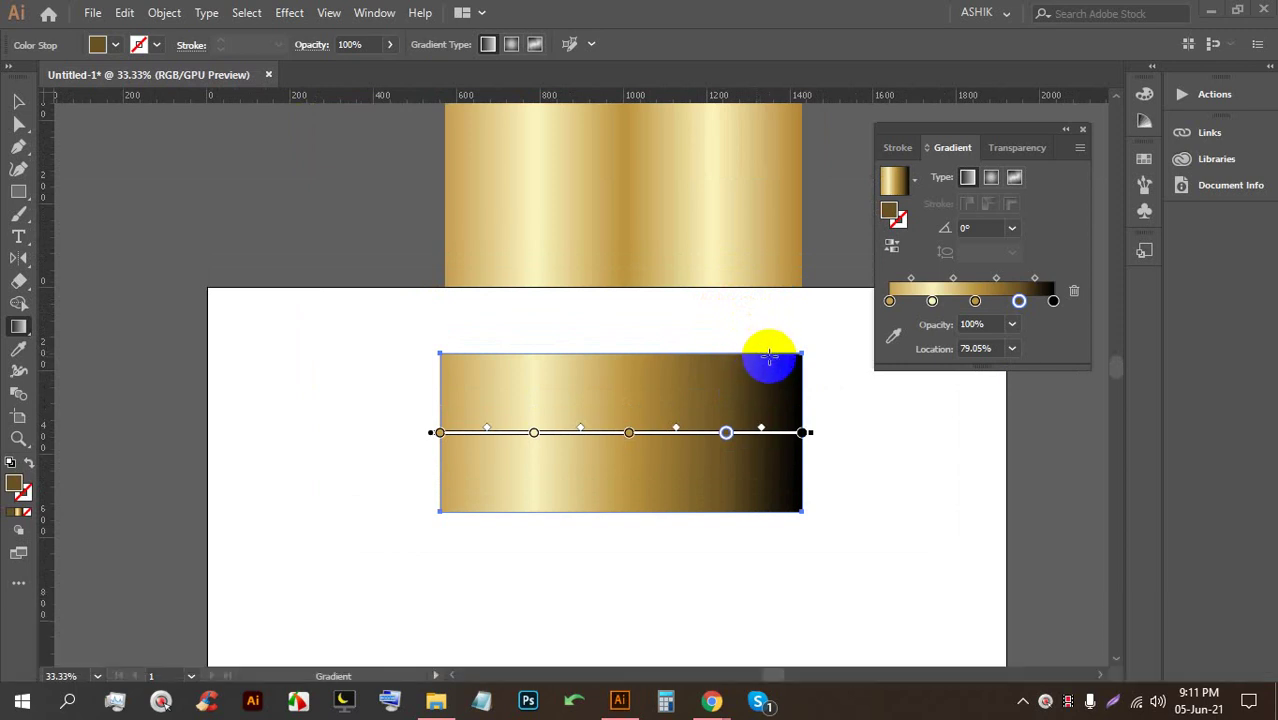
pyautogui.moveTo(726, 435); pyautogui.dragTo(726, 436)
pyautogui.click(1029, 307)
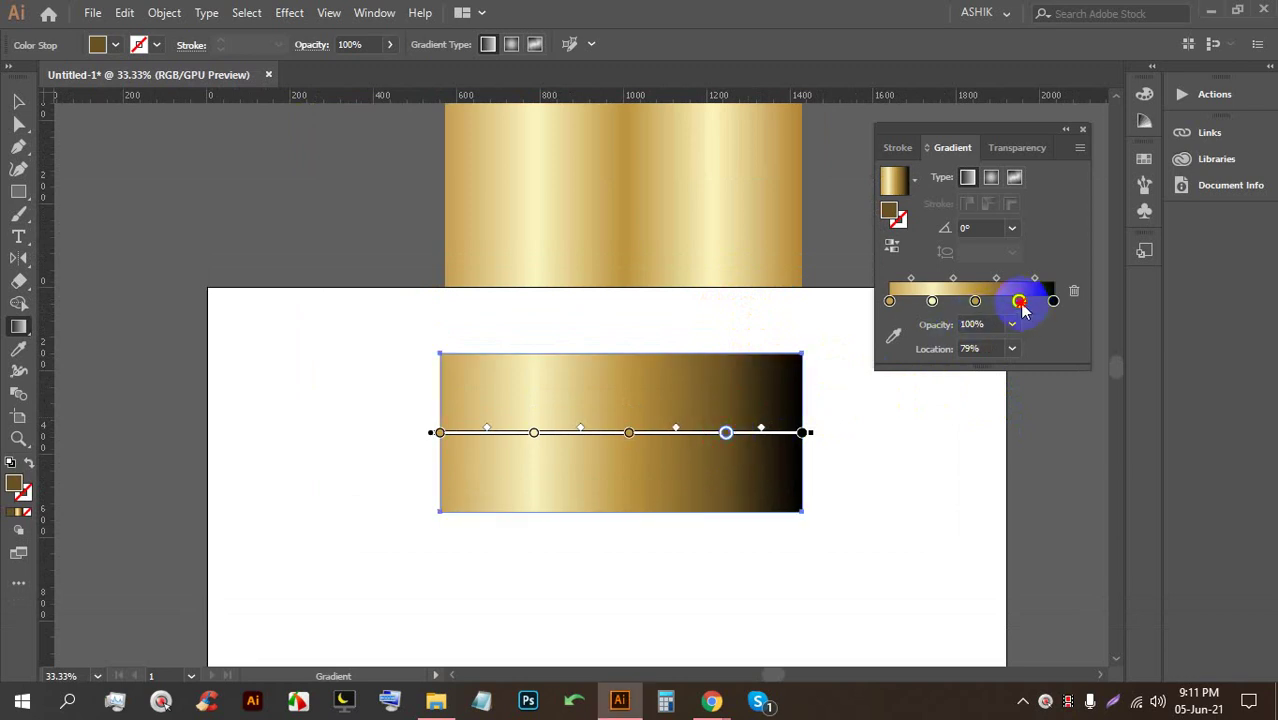
pyautogui.doubleClick(1019, 303)
pyautogui.click(811, 437)
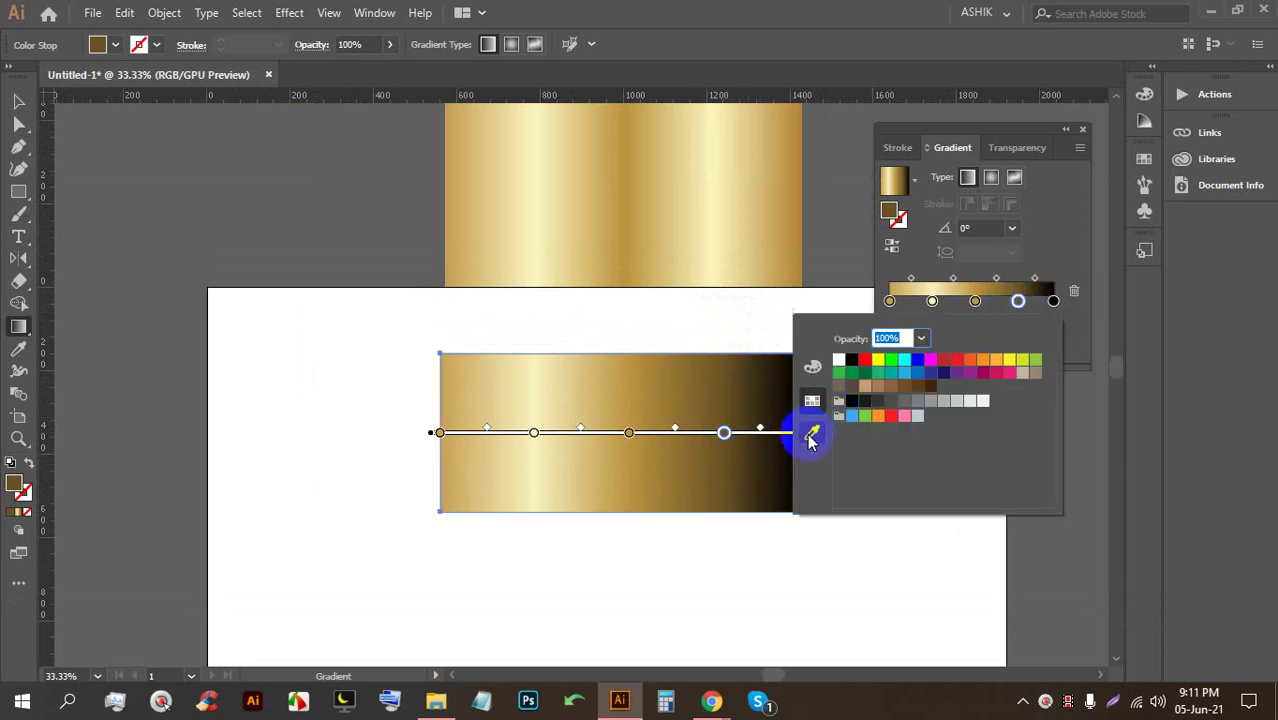
pyautogui.click(719, 259)
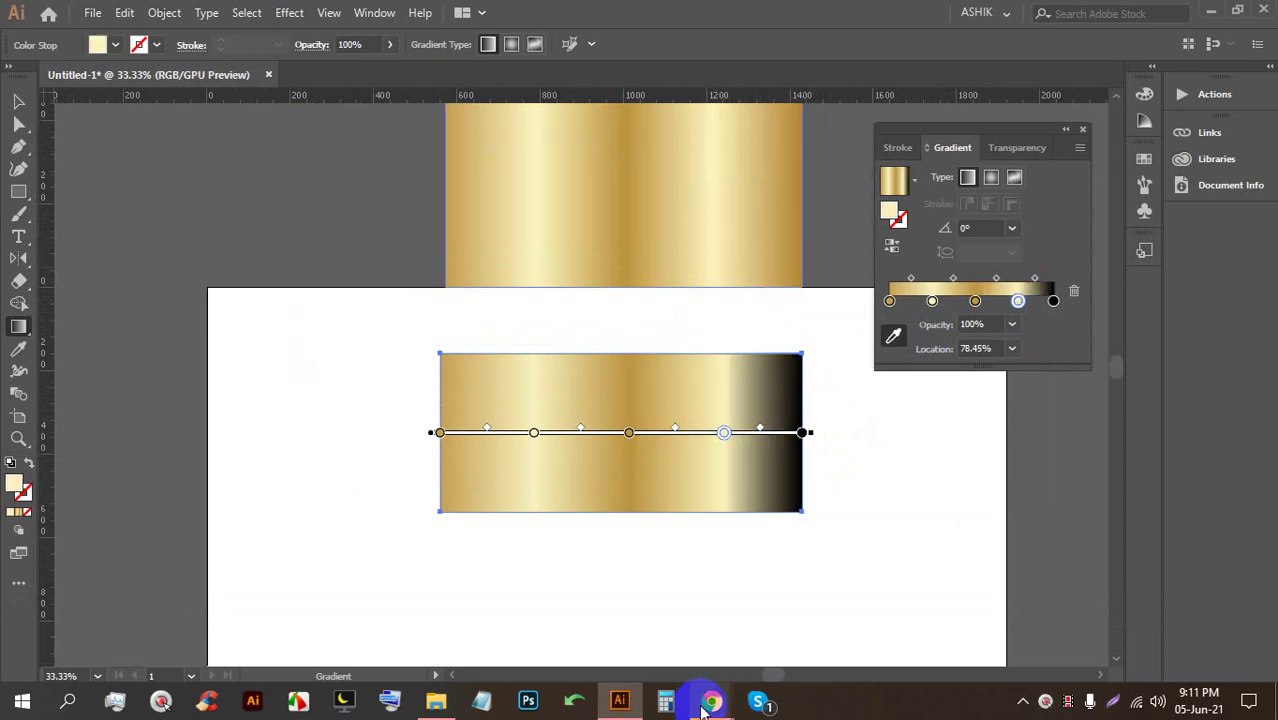
# Switch to Google Meet, read the meeting chat, close it and return to Illustrator
pyautogui.moveTo(712, 702)
pyautogui.click(645, 633)
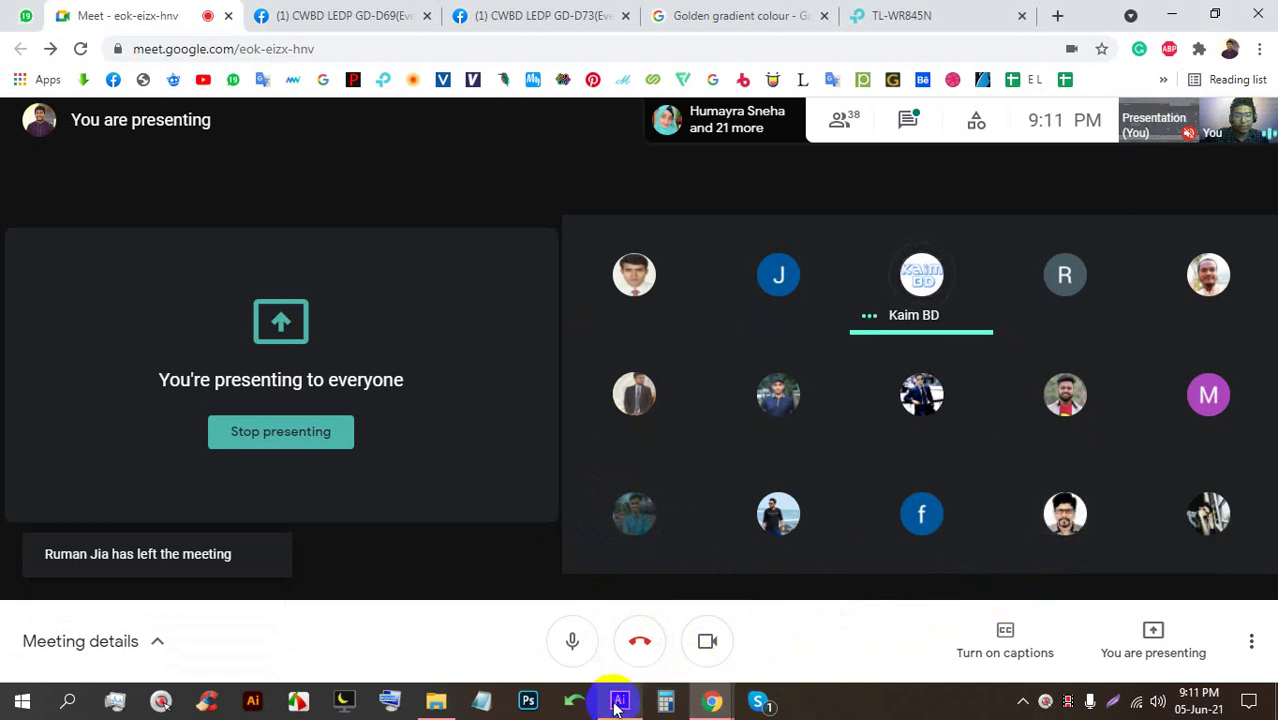
pyautogui.click(909, 119)
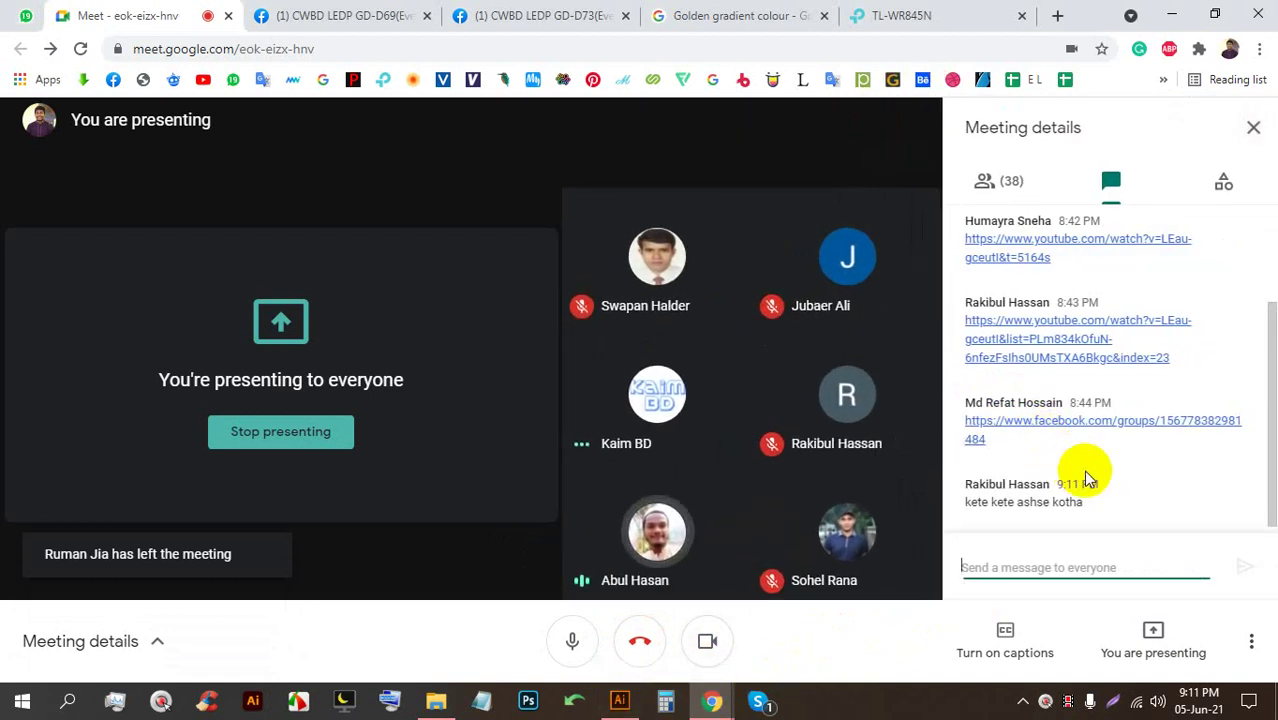
pyautogui.click(1250, 130)
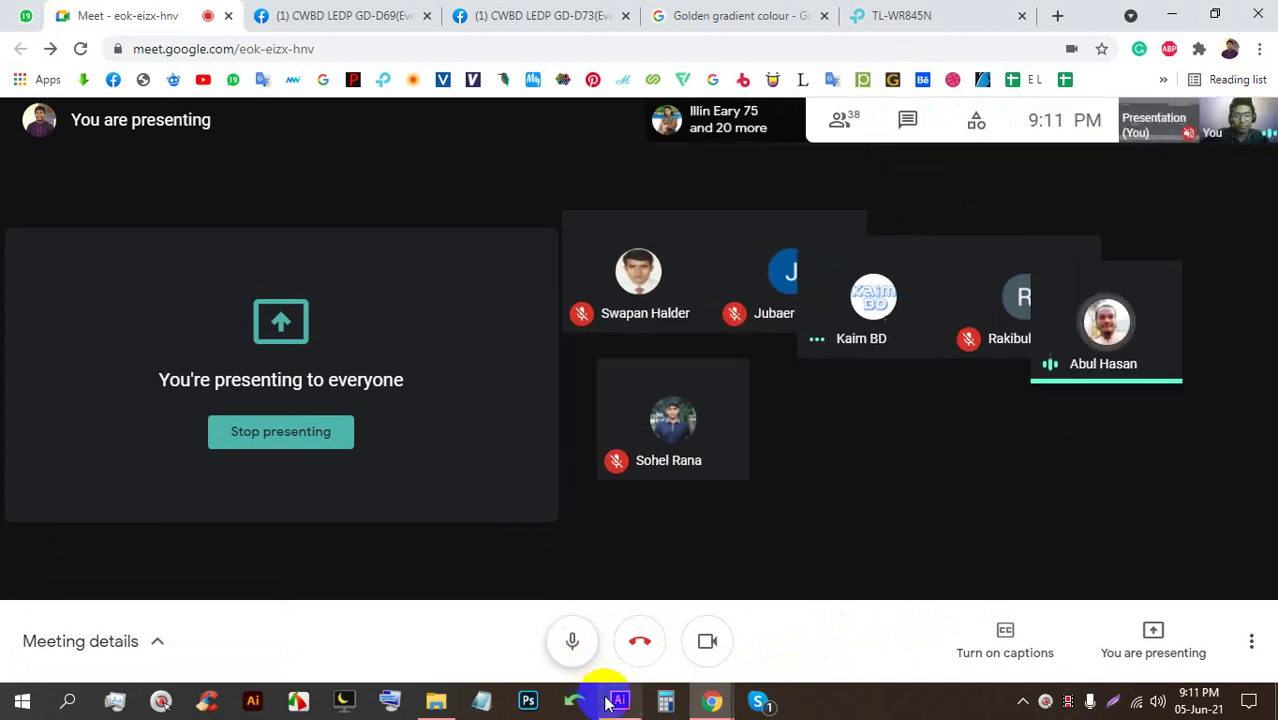
pyautogui.click(615, 698)
# Recolour the black end stop with the dark gold sampled from the image's right edge and deselect the rectangle
pyautogui.moveTo(729, 437); pyautogui.dragTo(723, 439)
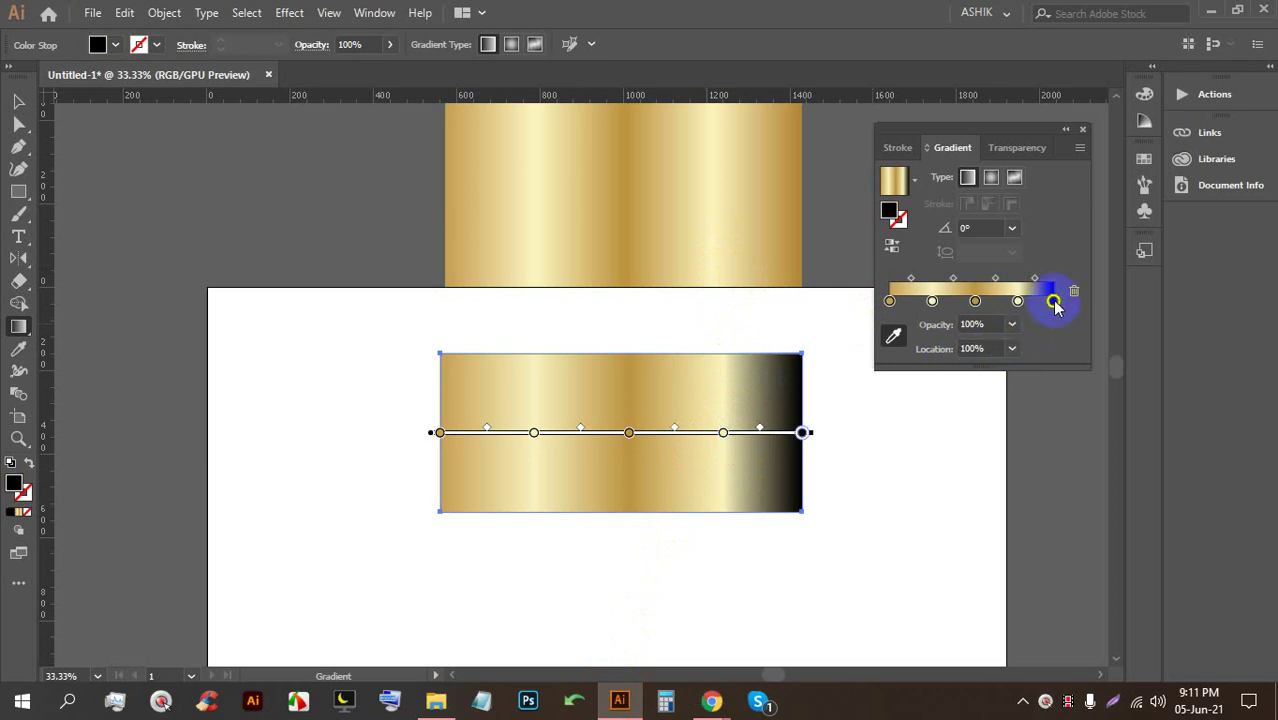
pyautogui.doubleClick(1054, 302)
pyautogui.click(820, 432)
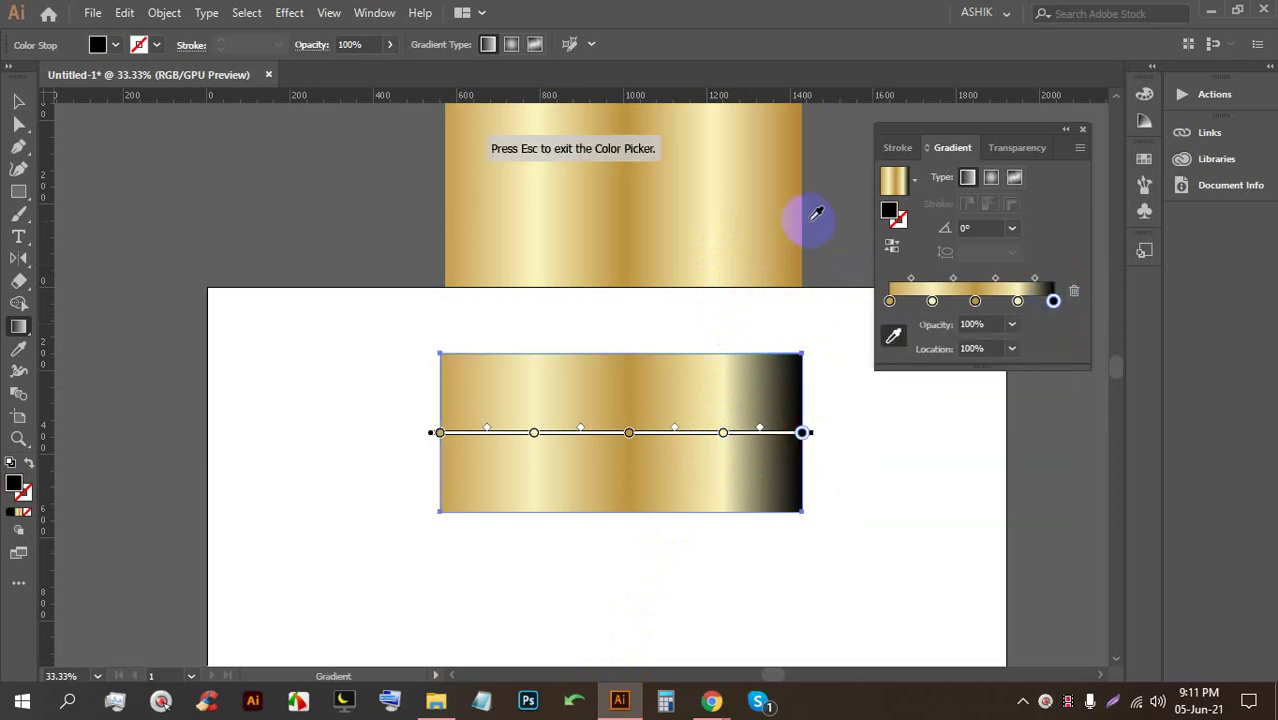
pyautogui.click(799, 225)
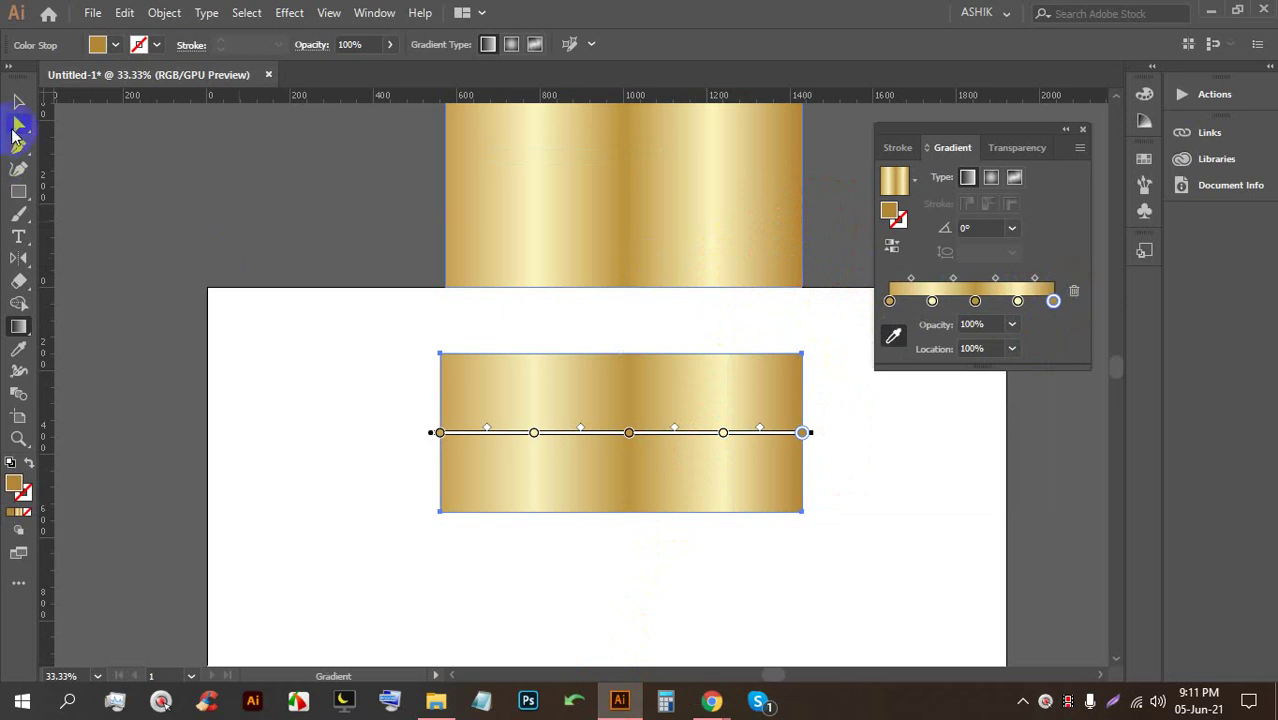
pyautogui.click(18, 101)
pyautogui.click(103, 237)
# Move the golden rectangle up to just beneath the reference image and deselect it
pyautogui.scroll(1, 641, 537)
pyautogui.scroll(3, 641, 530)
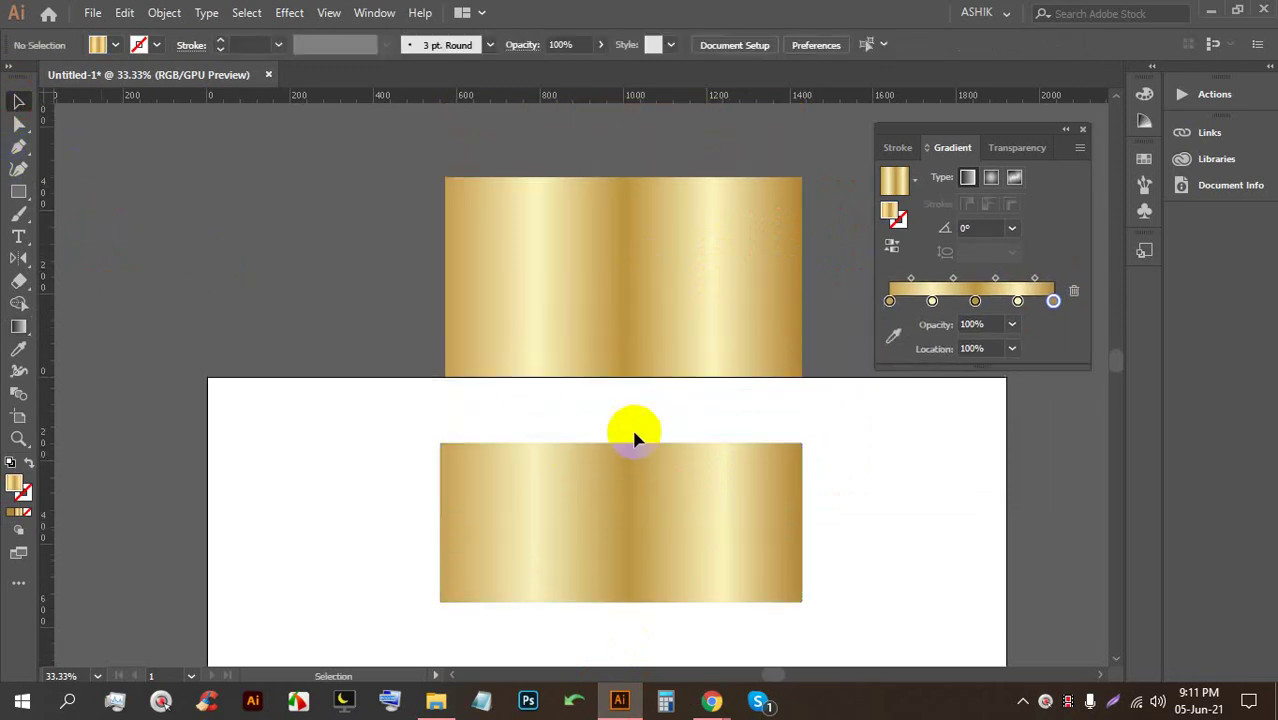
pyautogui.scroll(-3, 633, 428)
pyautogui.moveTo(645, 436); pyautogui.dragTo(648, 387)
pyautogui.click(689, 537)
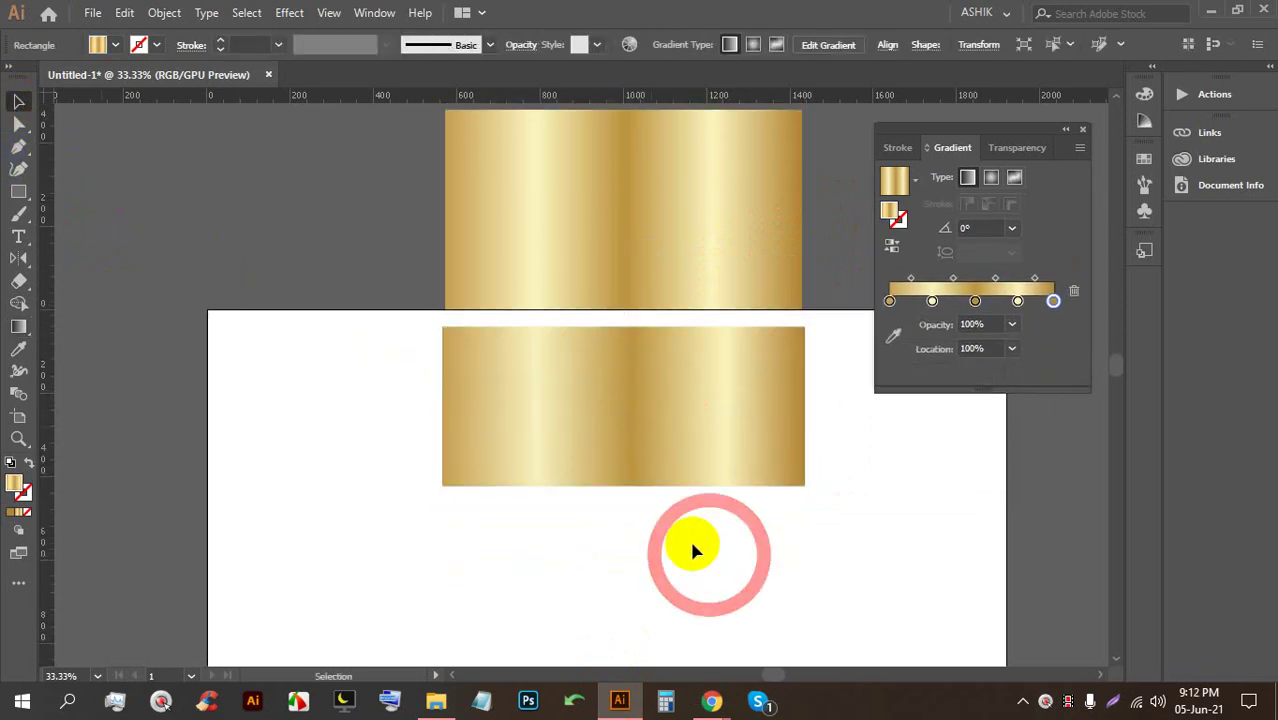
# Draw a wide rectangle with the same golden gradient across the lower part of the artboard
pyautogui.scroll(-2, 556, 484)
pyautogui.scroll(1, 633, 530)
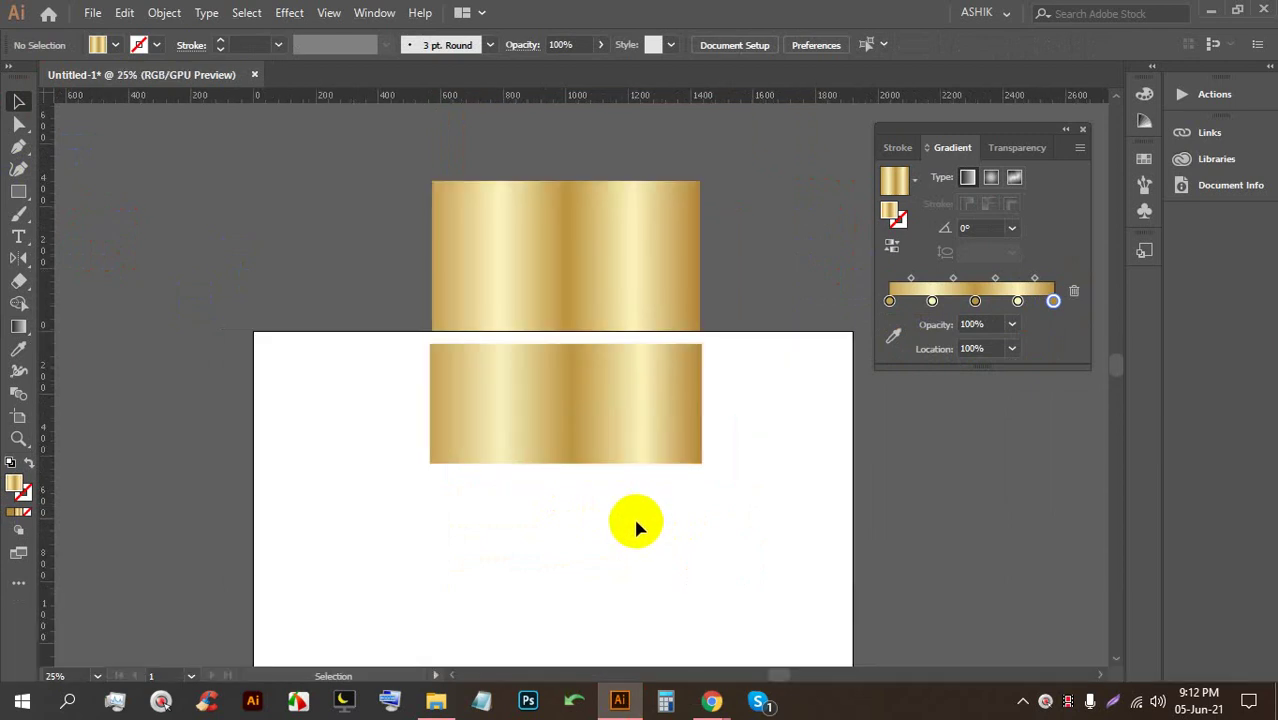
pyautogui.scroll(-5, 418, 483)
pyautogui.click(18, 326)
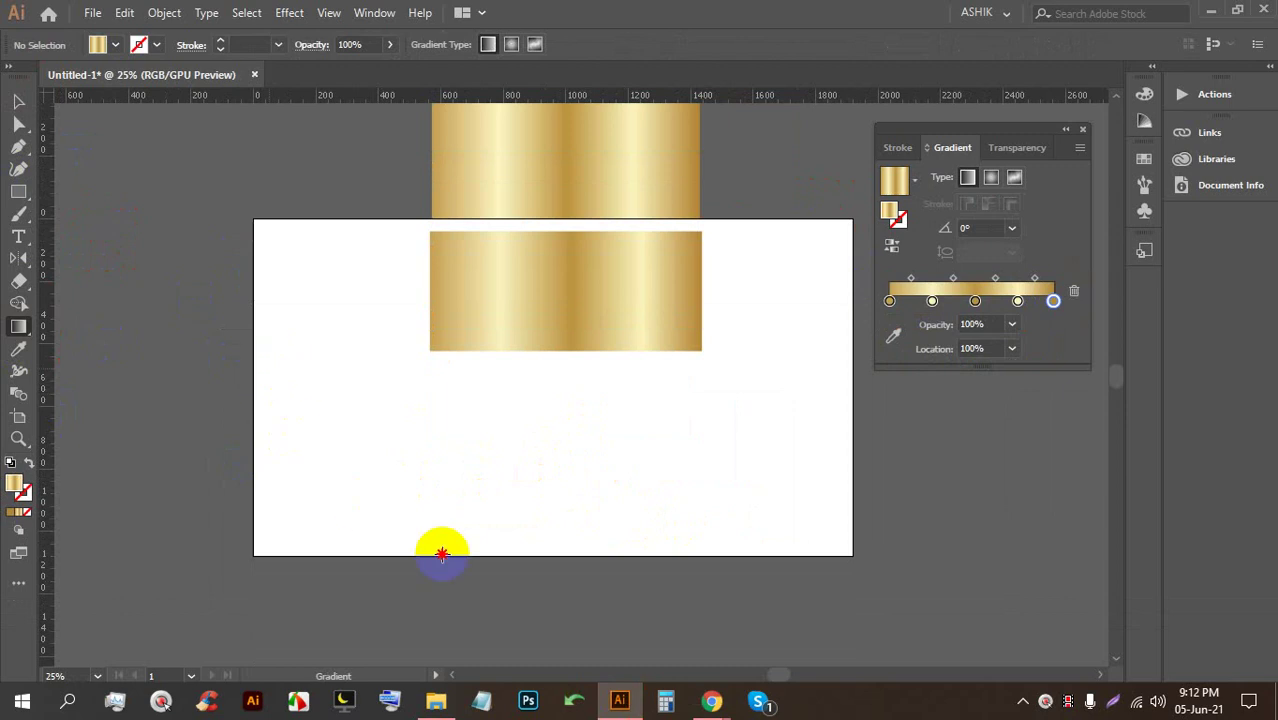
pyautogui.click(18, 192)
pyautogui.moveTo(247, 402); pyautogui.dragTo(798, 555)
pyautogui.scroll(-5, 497, 398)
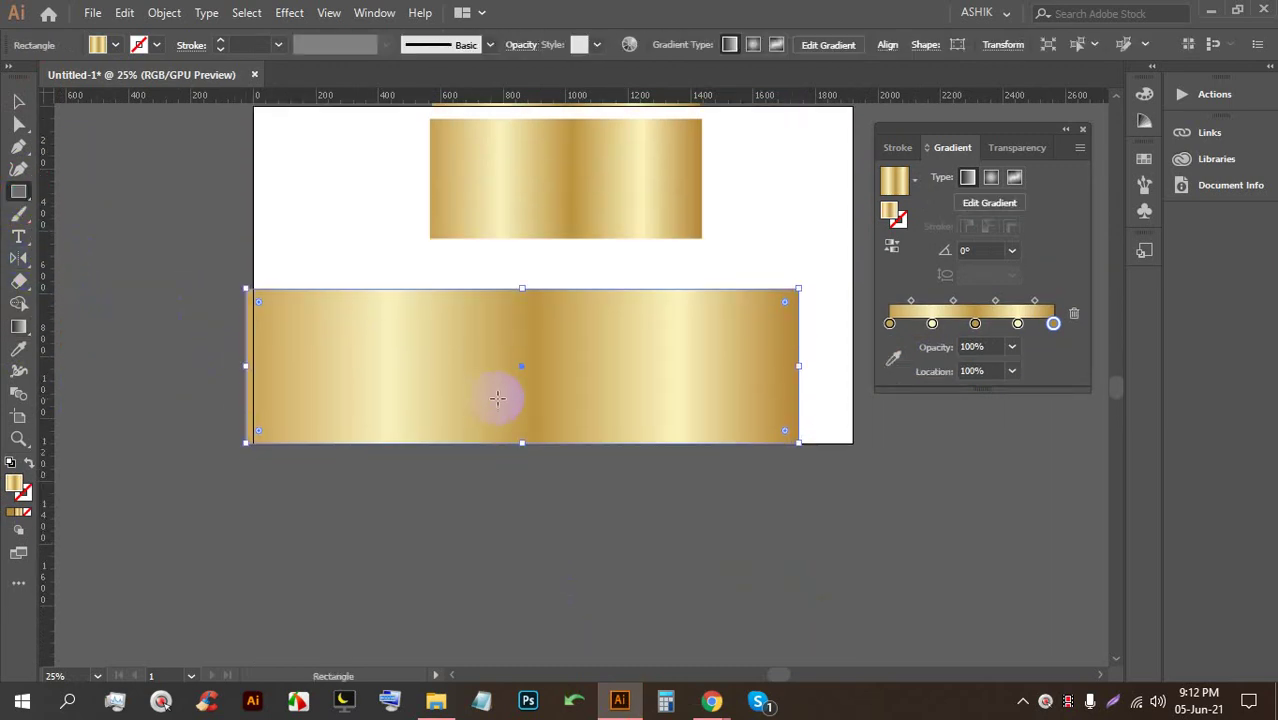
# Redraw the wide rectangle's gradient at an angle of about 1.7° and move its middle dark gold stop to about 62%
pyautogui.click(18, 326)
pyautogui.moveTo(266, 274); pyautogui.dragTo(840, 428)
pyautogui.moveTo(194, 366); pyautogui.dragTo(760, 364)
pyautogui.moveTo(258, 388)
pyautogui.mouseDown()
pyautogui.moveTo(770, 388)
pyautogui.moveTo(271, 391)
pyautogui.moveTo(668, 378)
pyautogui.moveTo(243, 359)
pyautogui.moveTo(693, 396)
pyautogui.moveTo(781, 372)
pyautogui.mouseUp()
pyautogui.moveTo(972, 302)
pyautogui.mouseDown()
pyautogui.moveTo(956, 301)
pyautogui.moveTo(990, 292)
pyautogui.mouseUp()
pyautogui.scroll(4, 576, 360)
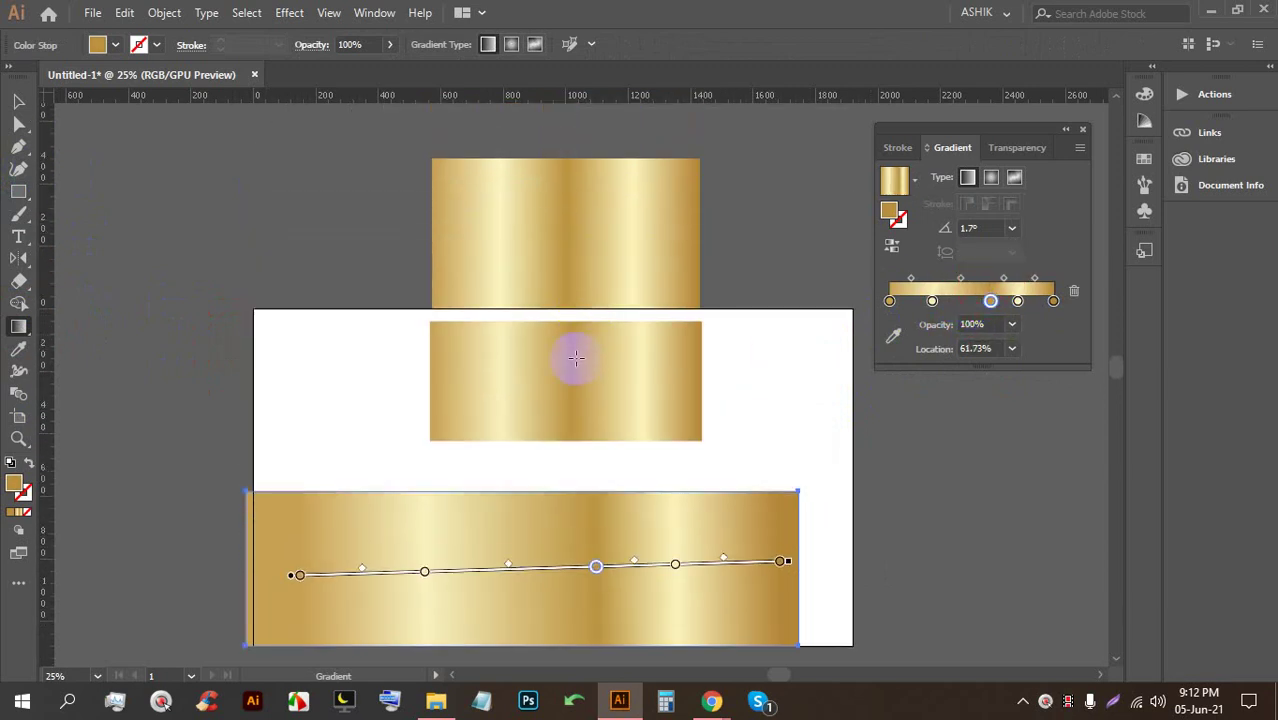
# Select the smaller golden rectangle and shift the midpoints on both sides of its middle gradient stop slightly away from that stop
pyautogui.click(16, 102)
pyautogui.click(570, 371)
pyautogui.click(976, 326)
pyautogui.click(975, 325)
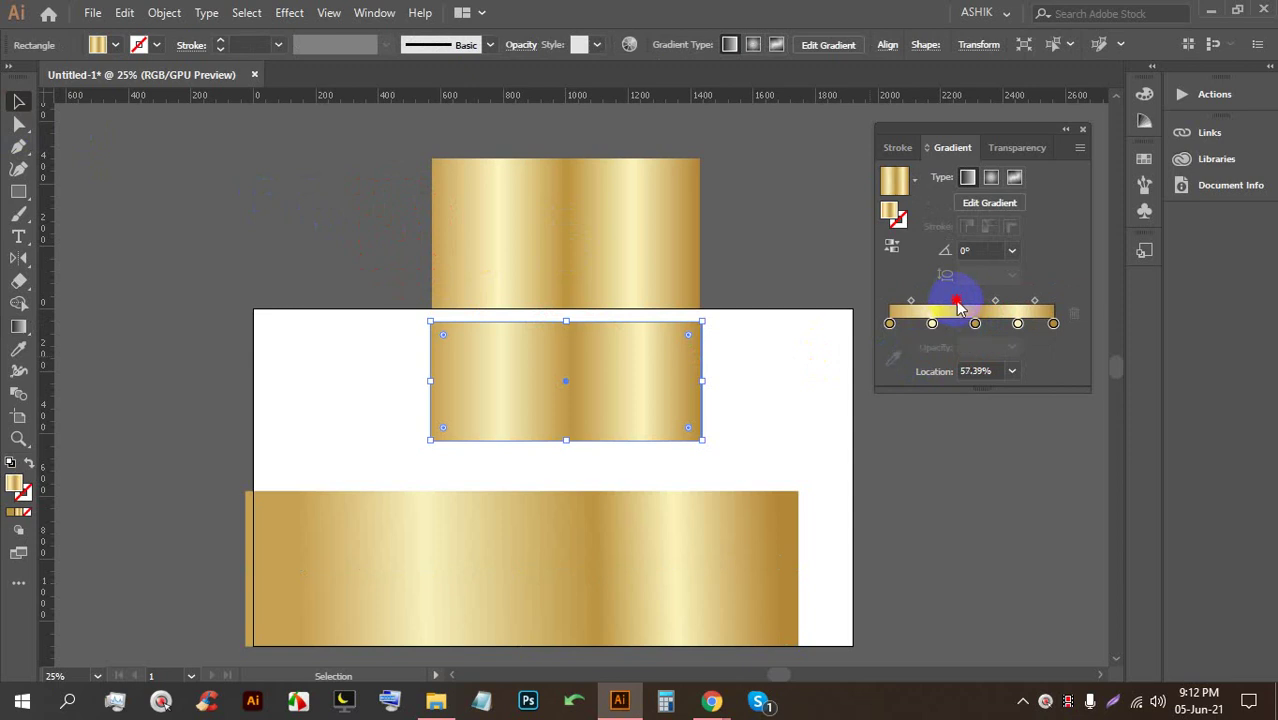
pyautogui.moveTo(957, 308); pyautogui.dragTo(949, 303)
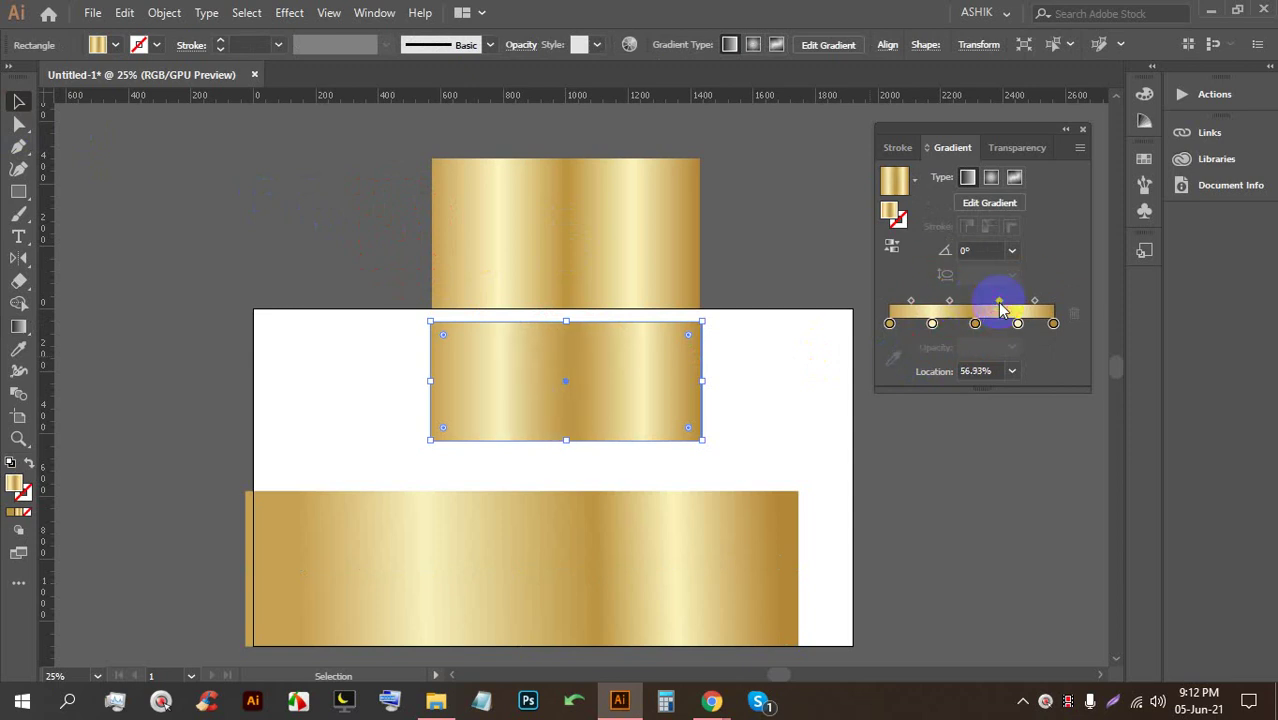
# Set the location of the smaller rectangle's middle gradient stop to 52%
pyautogui.press('Up')
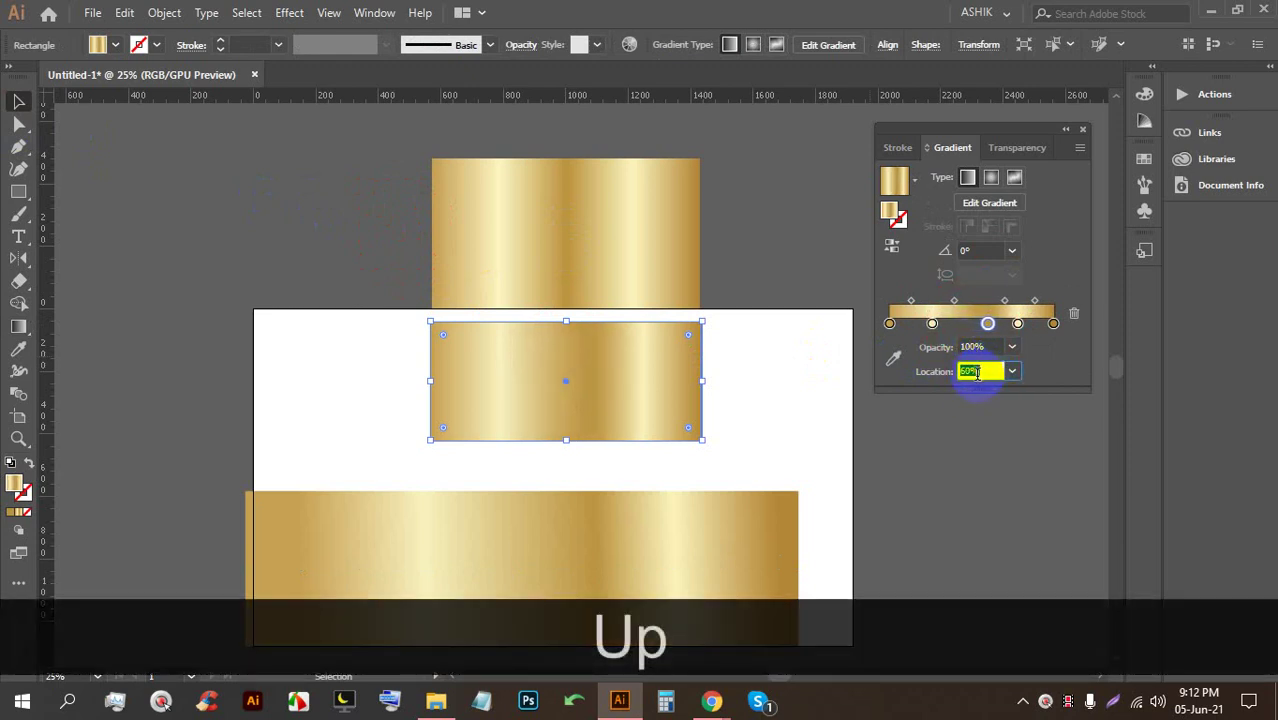
pyautogui.press('Down')
pyautogui.press('Down')
pyautogui.press('Down')
pyautogui.press('Up')
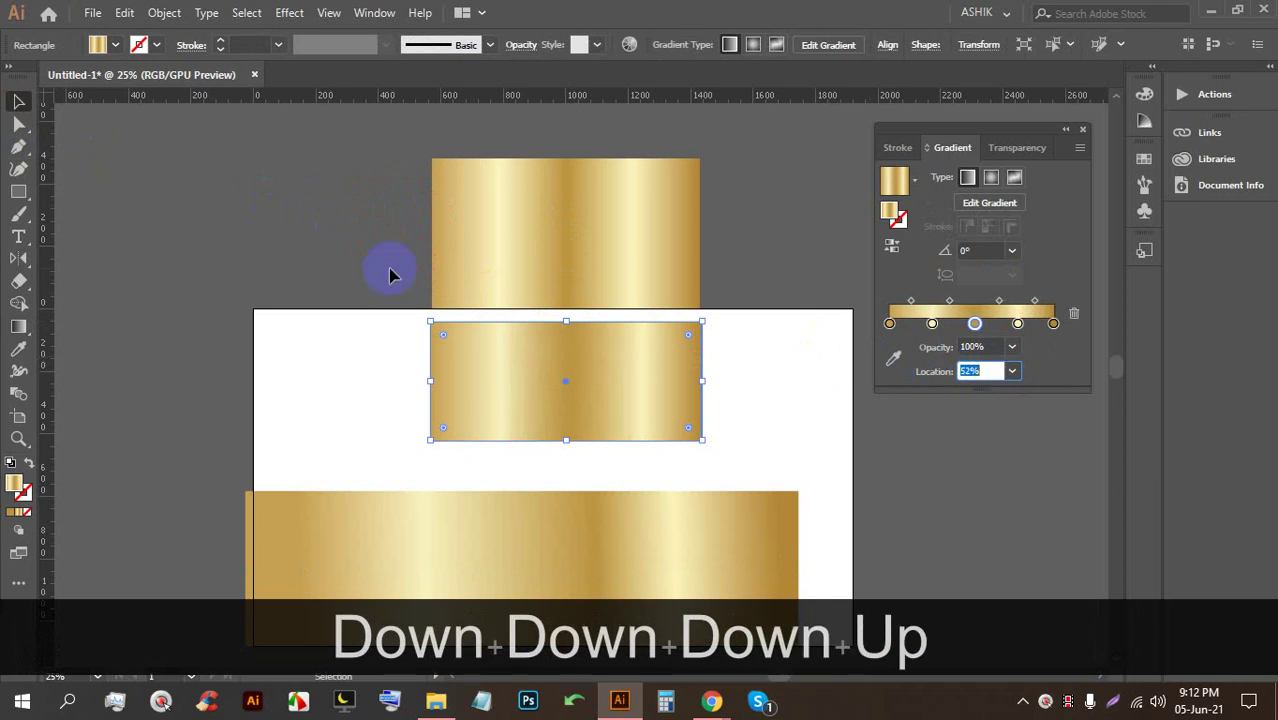
# Delete the gold reference image and both golden rectangles, leaving the artboard empty
pyautogui.click(12, 102)
pyautogui.moveTo(222, 230); pyautogui.dragTo(581, 480)
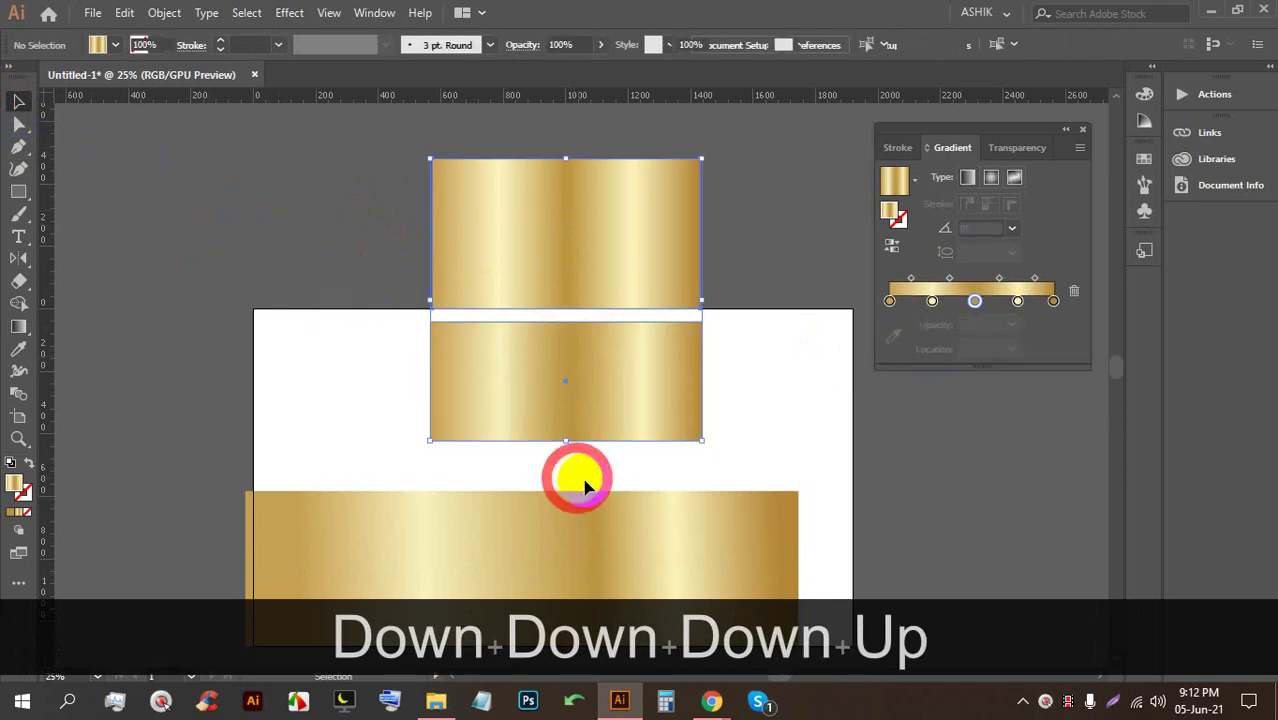
pyautogui.scroll(-3, 573, 452)
pyautogui.press('BackSpace')
pyautogui.press('Return')
pyautogui.click(542, 478)
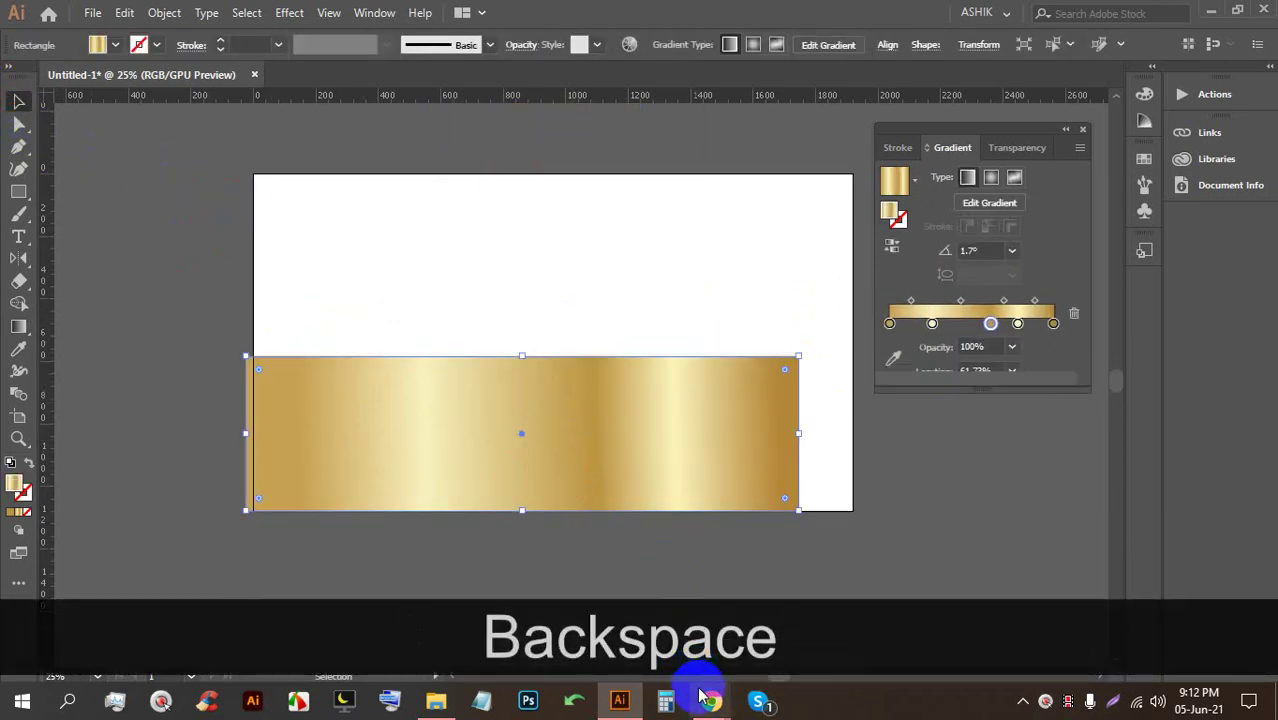
pyautogui.press('BackSpace')
# Switch to Chrome and change the golden gradient image search to "gradient colour"
pyautogui.moveTo(708, 698)
pyautogui.click(648, 652)
pyautogui.click(729, 15)
pyautogui.scroll(2, 300, 148)
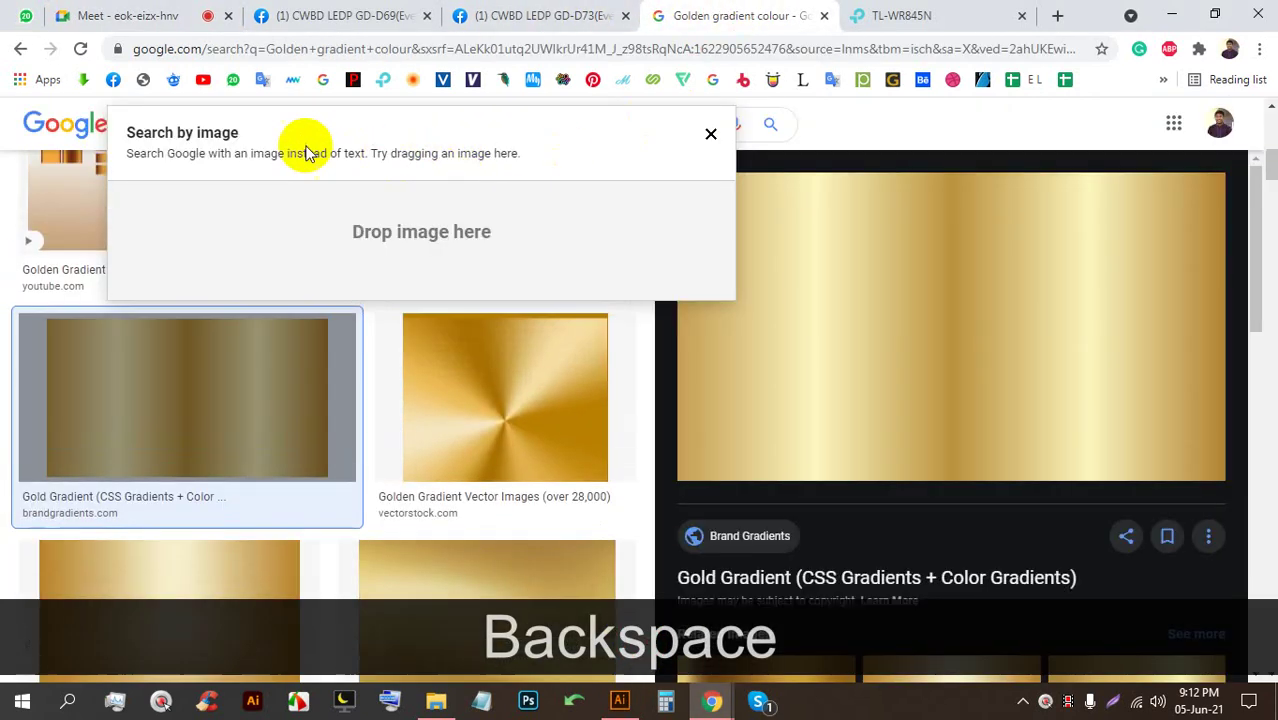
pyautogui.click(710, 135)
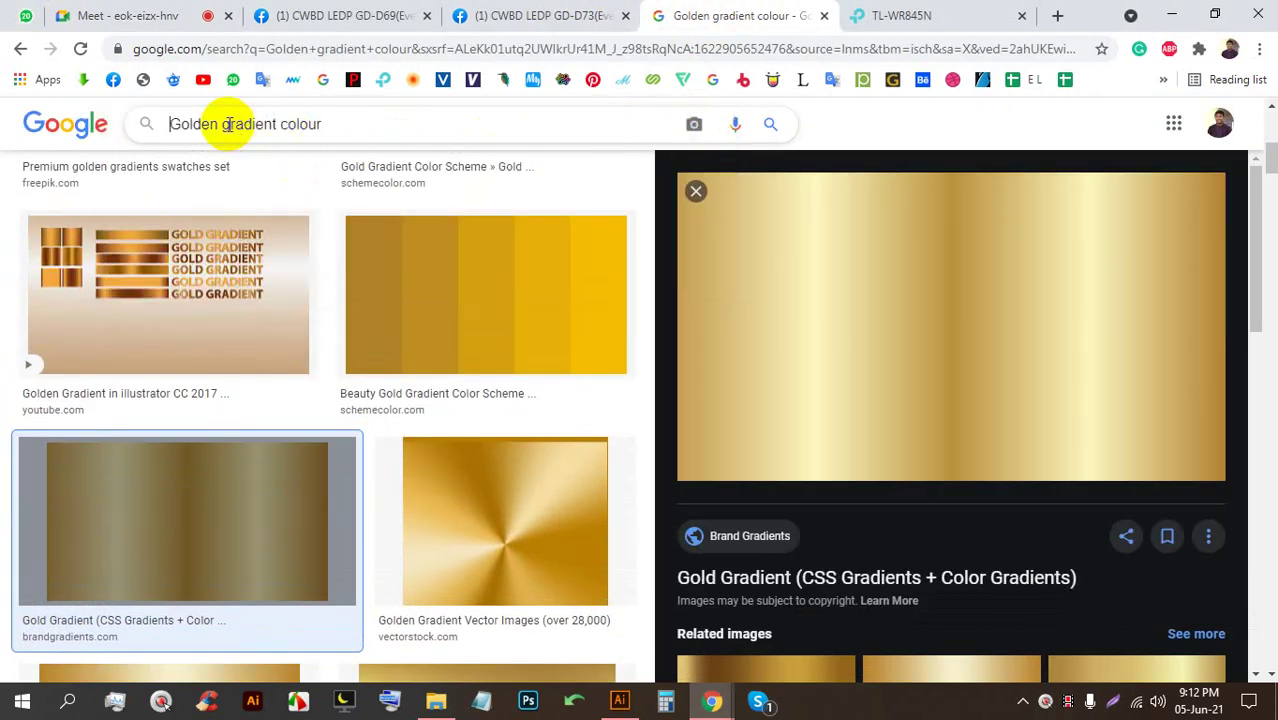
pyautogui.moveTo(228, 124); pyautogui.dragTo(9, 123)
pyautogui.press('BackSpace')
pyautogui.press('Return')
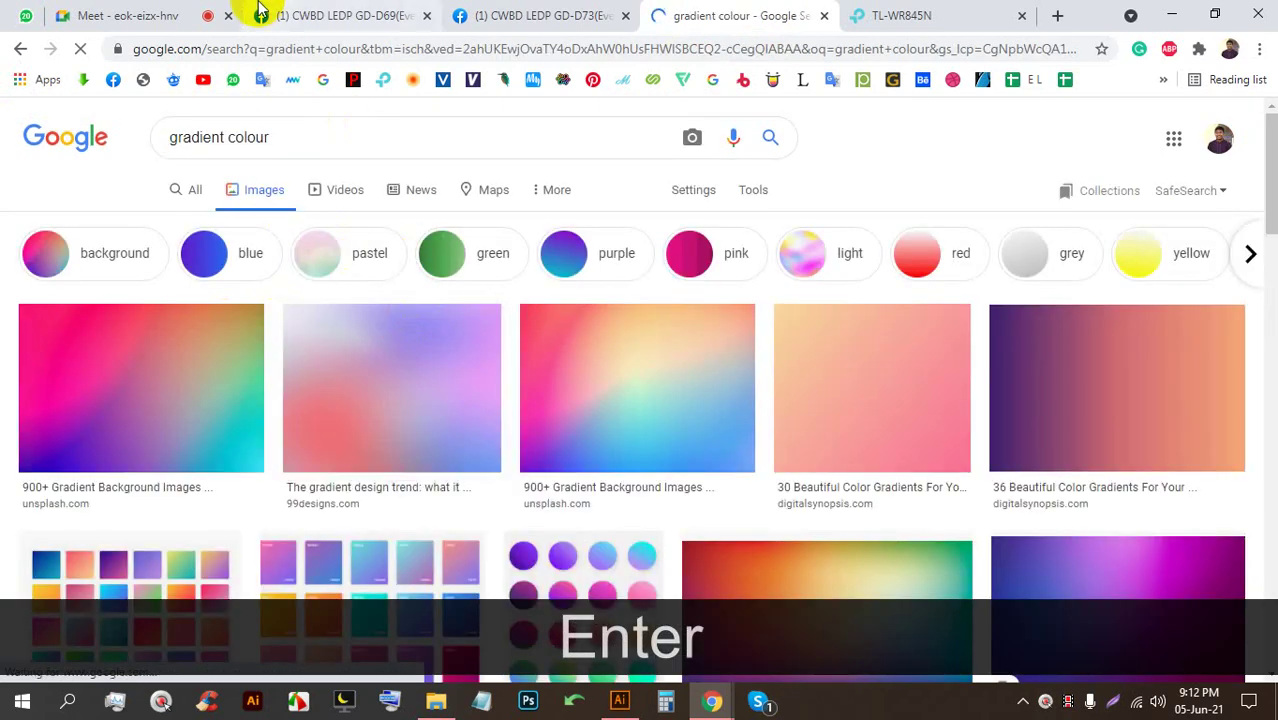
# Check the Meet call and examine the gradient colour image results for a palette of sample swatches
pyautogui.click(163, 8)
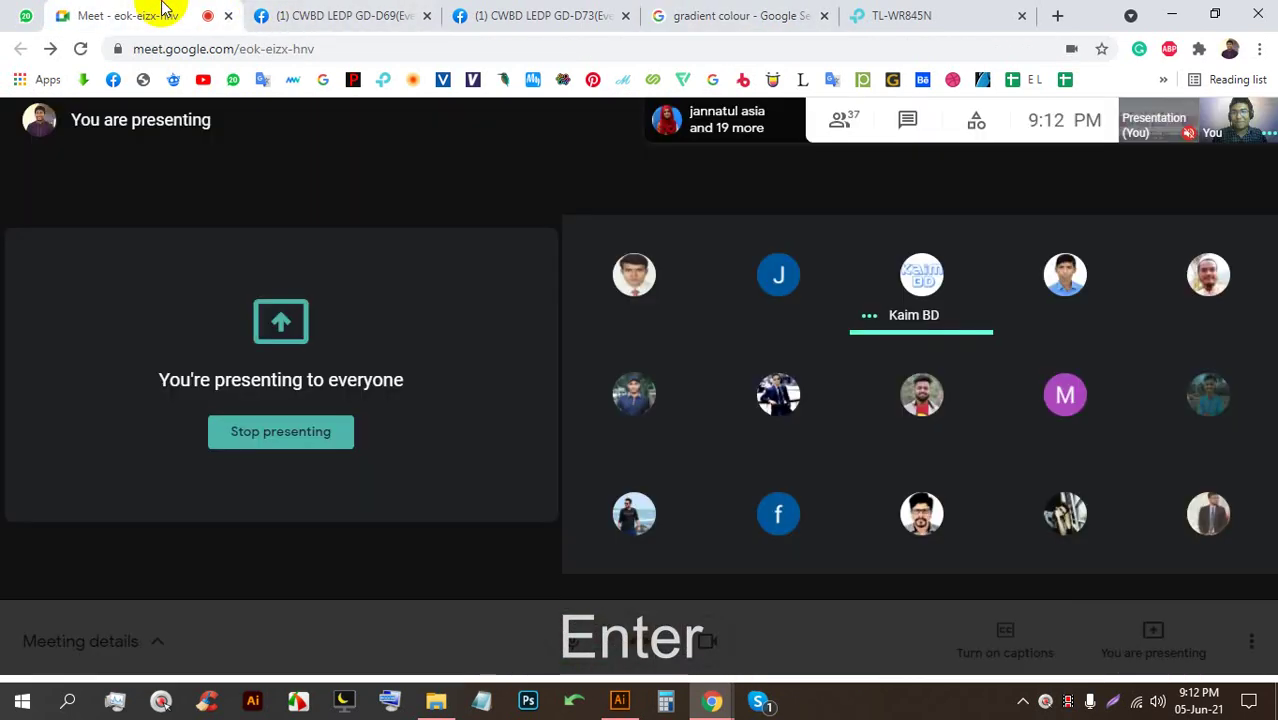
pyautogui.click(727, 12)
pyautogui.scroll(-4, 478, 318)
pyautogui.click(135, 12)
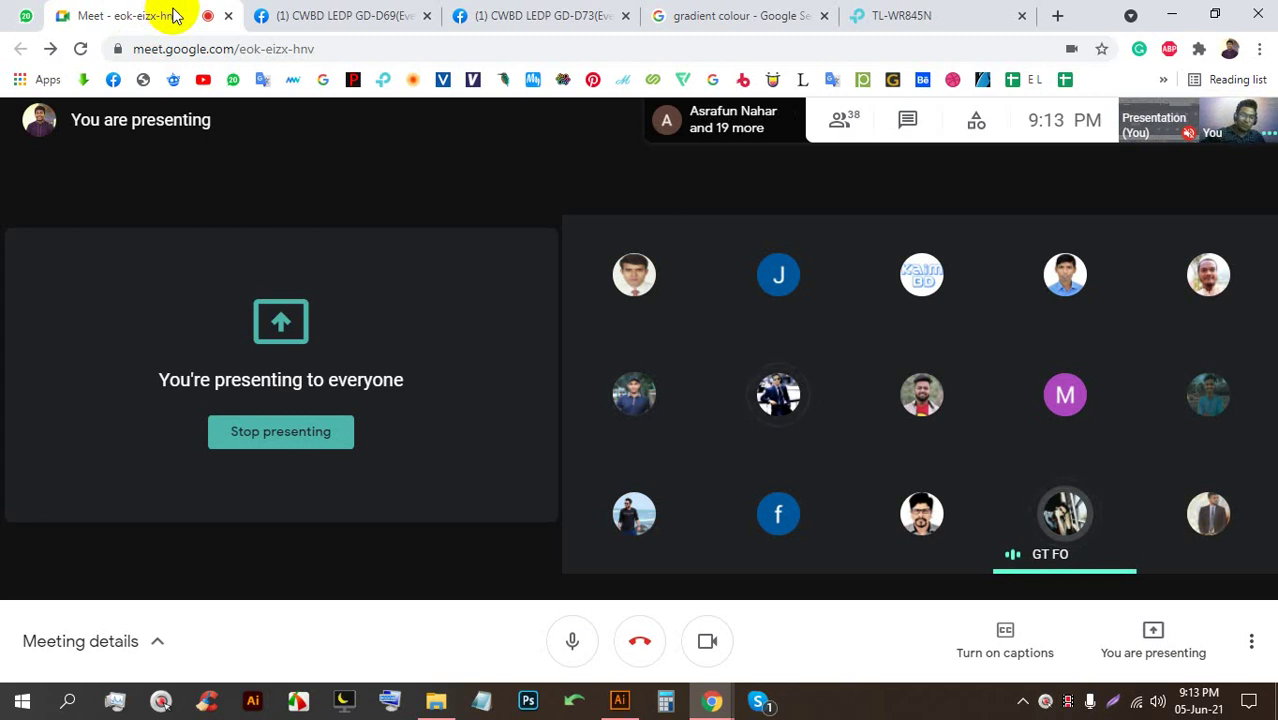
pyautogui.click(690, 28)
pyautogui.scroll(-4, 436, 400)
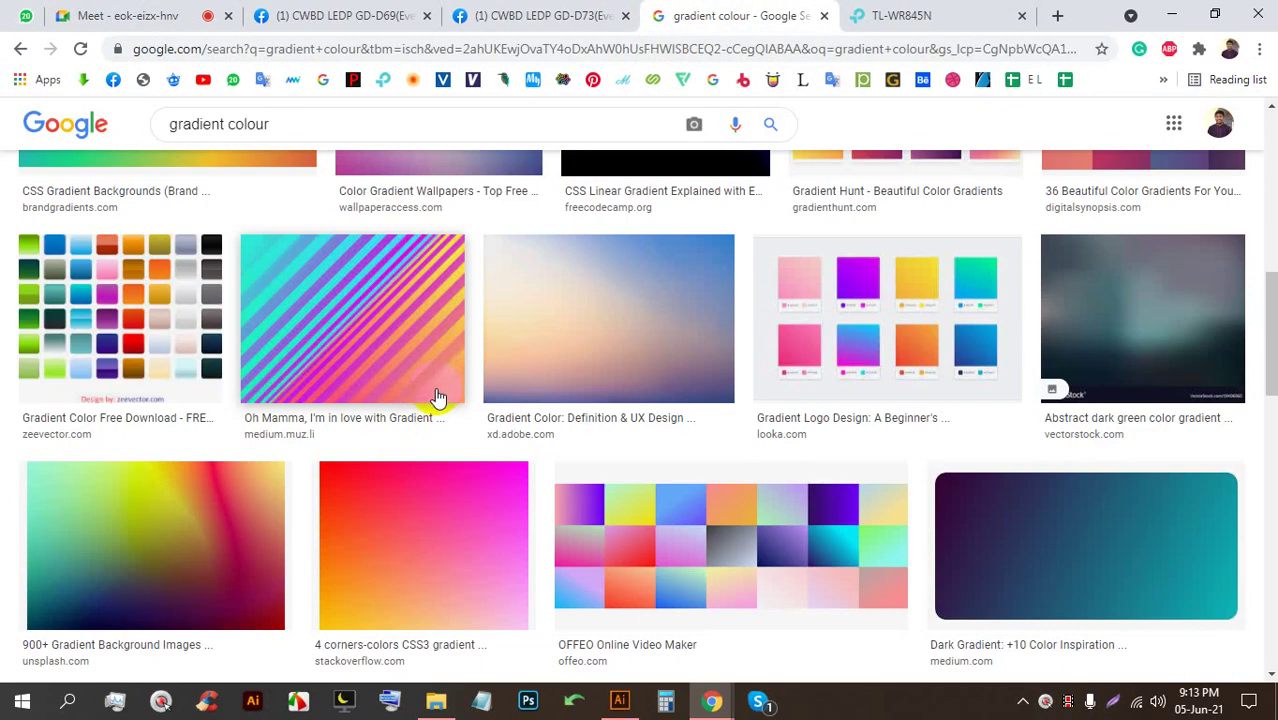
pyautogui.scroll(1, 477, 384)
pyautogui.scroll(-5, 519, 422)
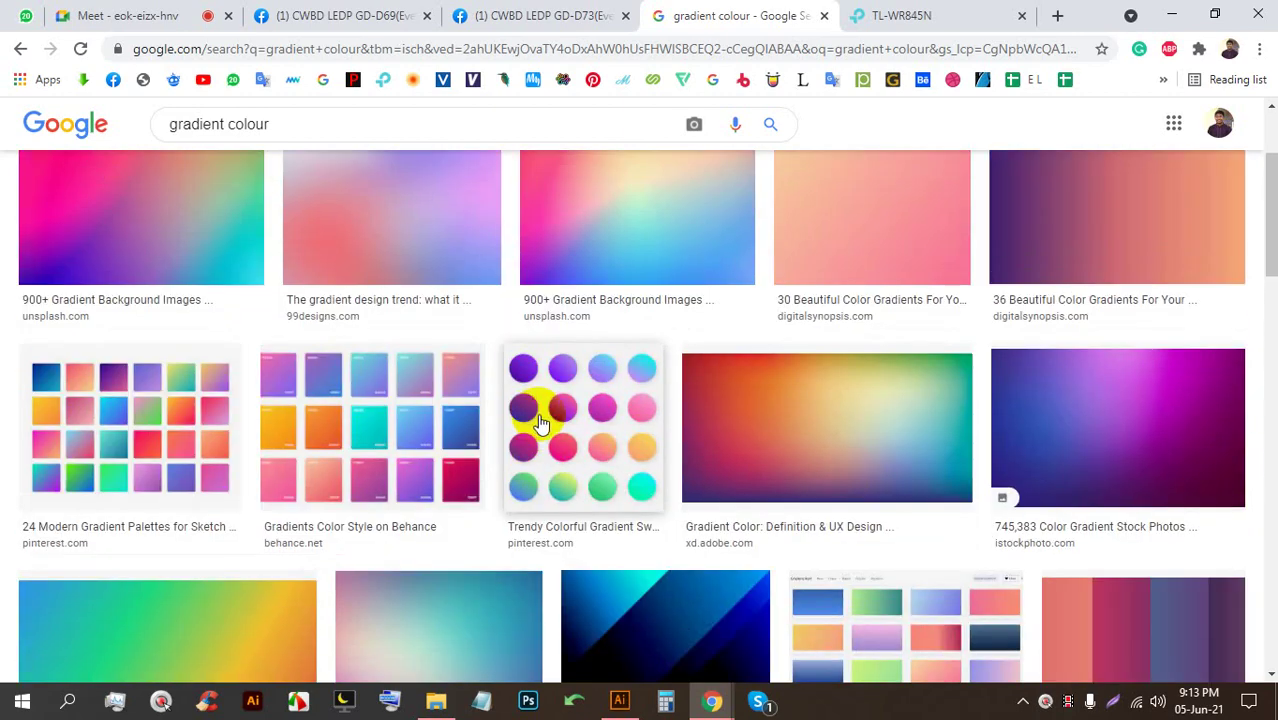
pyautogui.scroll(-3, 540, 422)
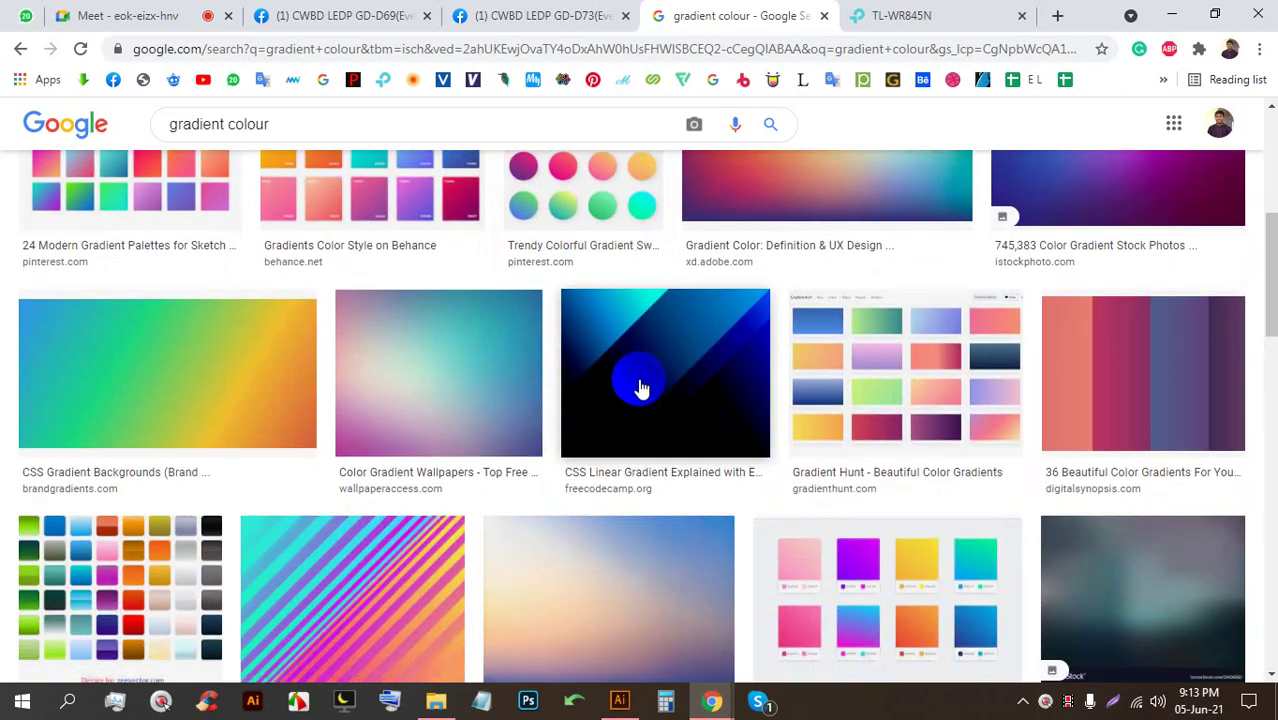
pyautogui.scroll(-3, 641, 388)
pyautogui.scroll(15, 679, 376)
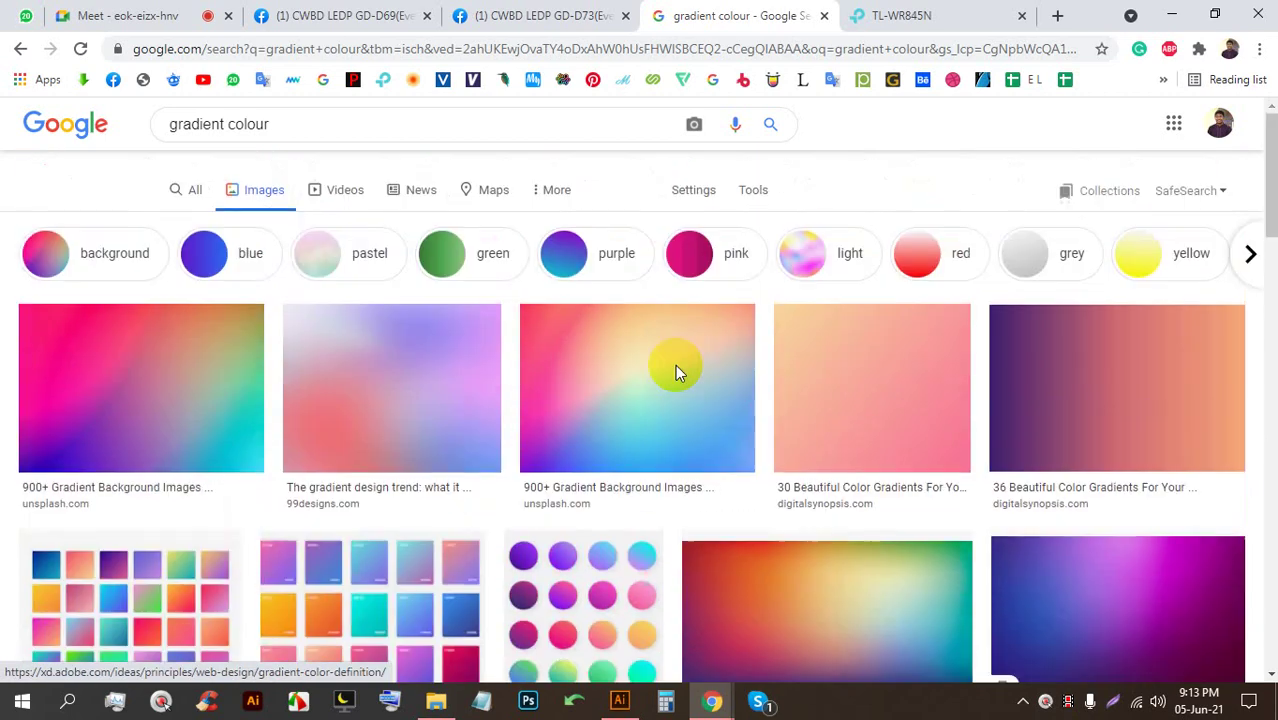
pyautogui.scroll(-2, 471, 371)
# Copy the "24 Modern Gradient Palettes for Sketch" image, paste it into the Illustrator document and place it above the artboard
pyautogui.click(157, 434)
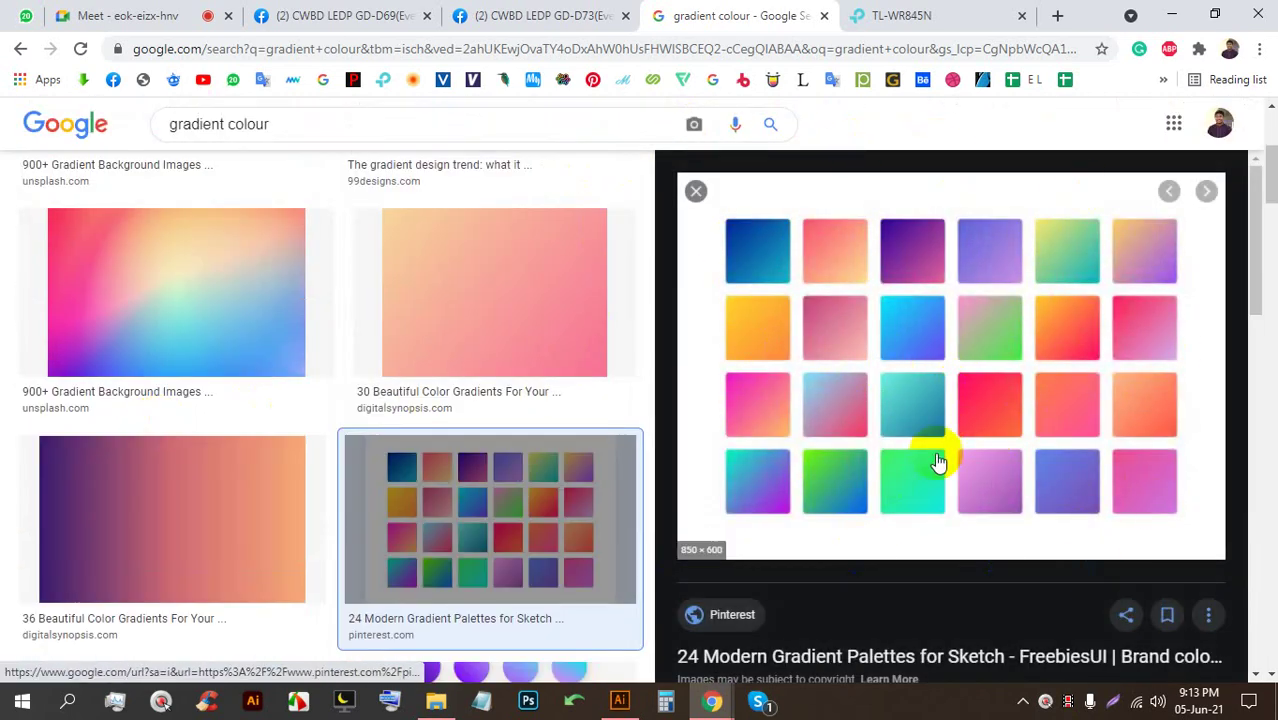
pyautogui.rightClick(887, 240)
pyautogui.click(965, 457)
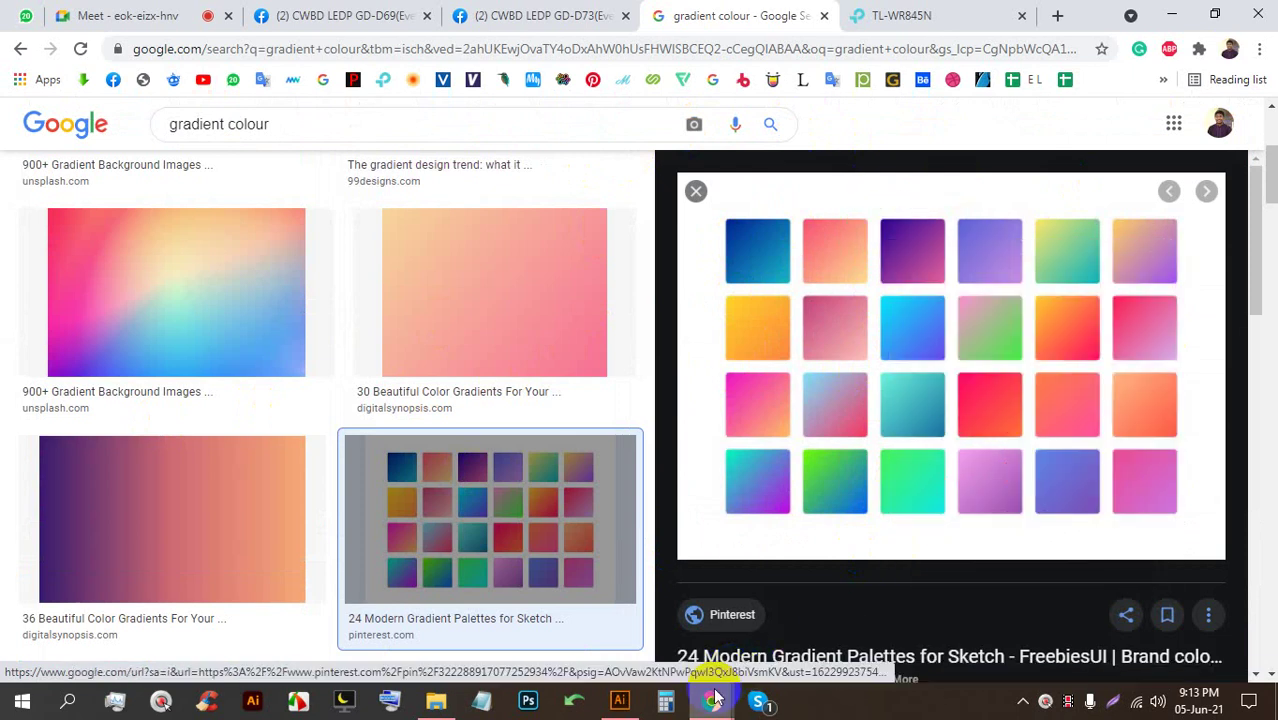
pyautogui.click(619, 700)
pyautogui.click(555, 337)
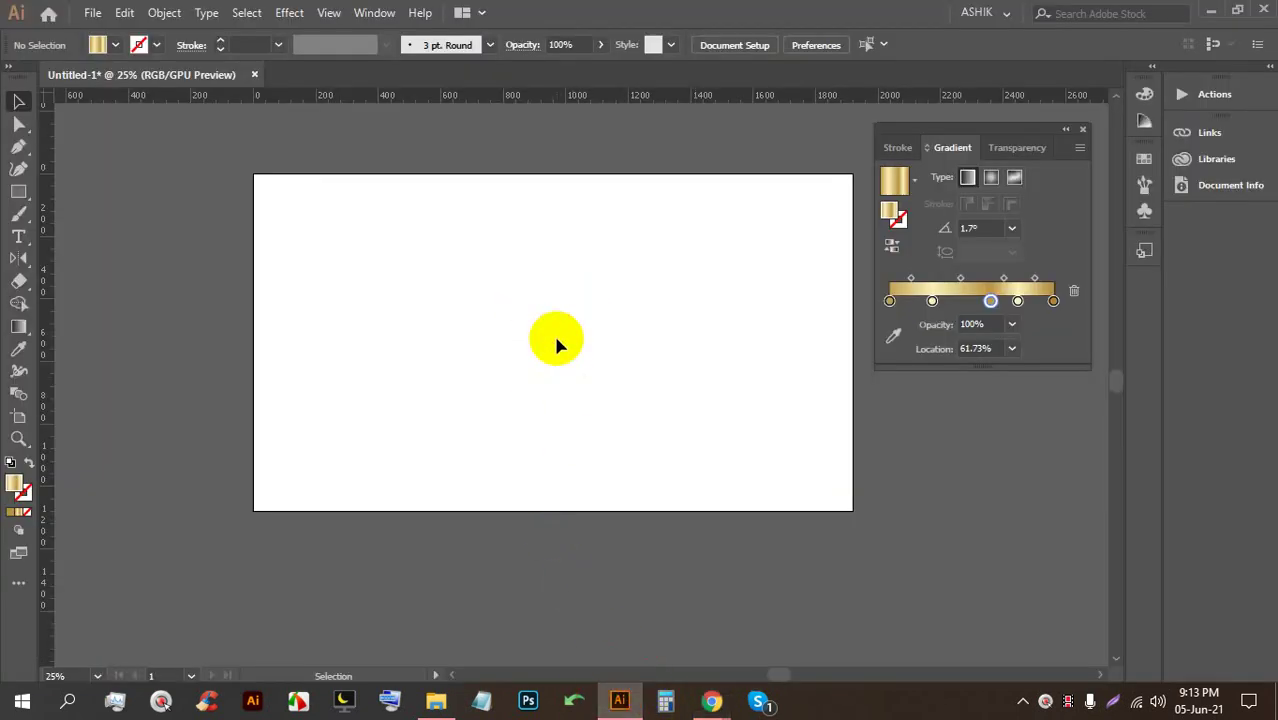
pyautogui.hotkey('ctrl', 'v')
pyautogui.moveTo(571, 284); pyautogui.dragTo(571, 199)
pyautogui.moveTo(599, 430); pyautogui.dragTo(571, 243)
# Draw a square on the artboard below the palette image and remove the three middle stops from its golden gradient
pyautogui.scroll(2, 434, 320)
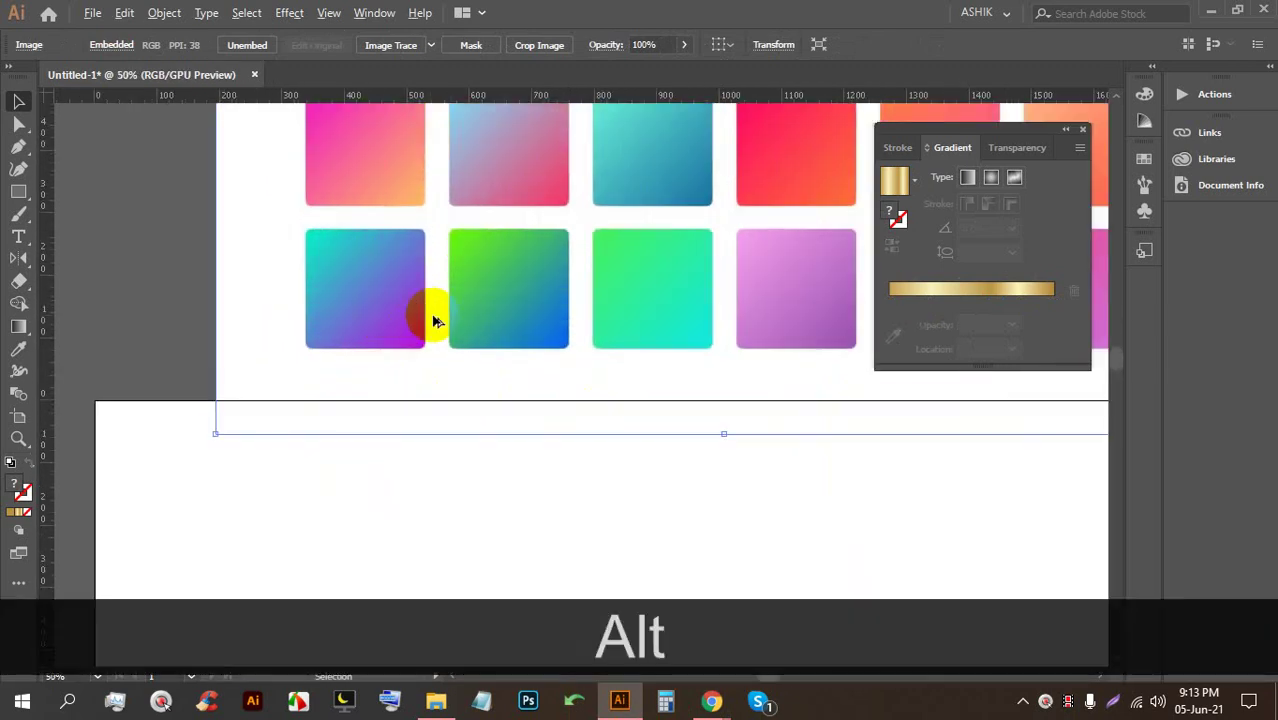
pyautogui.scroll(-2, 490, 270)
pyautogui.click(18, 191)
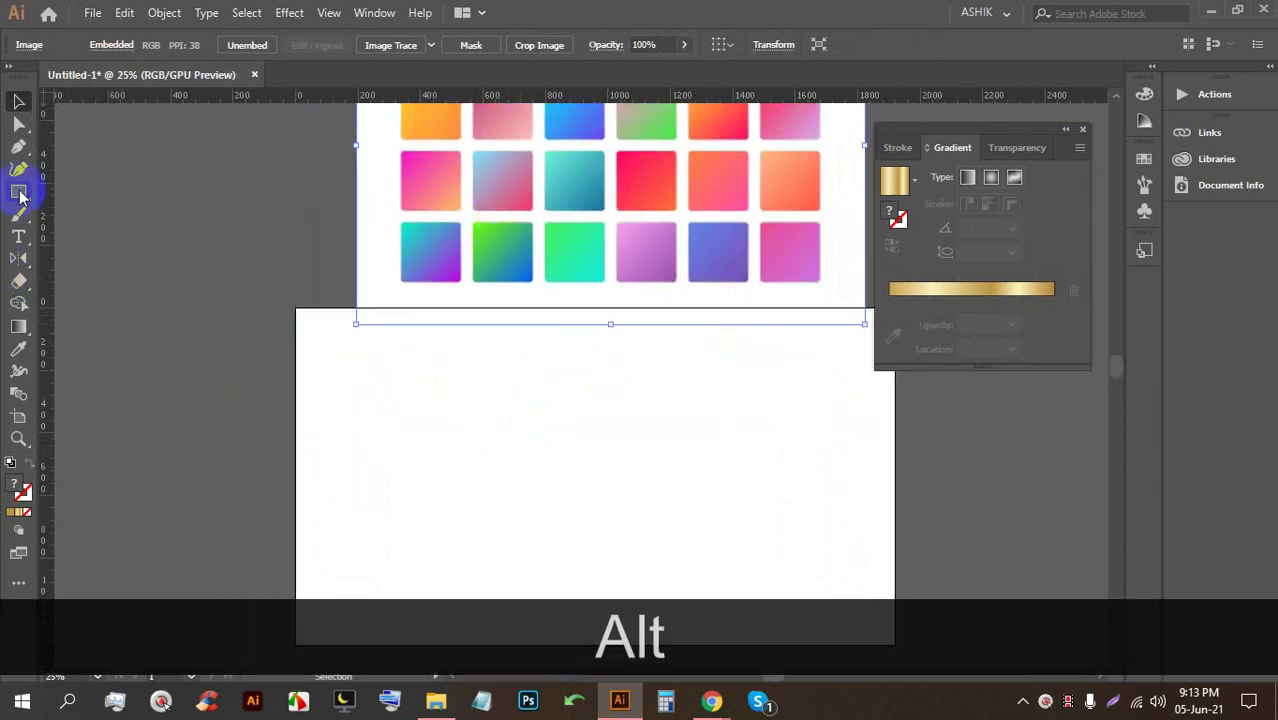
pyautogui.moveTo(443, 346); pyautogui.dragTo(628, 477)
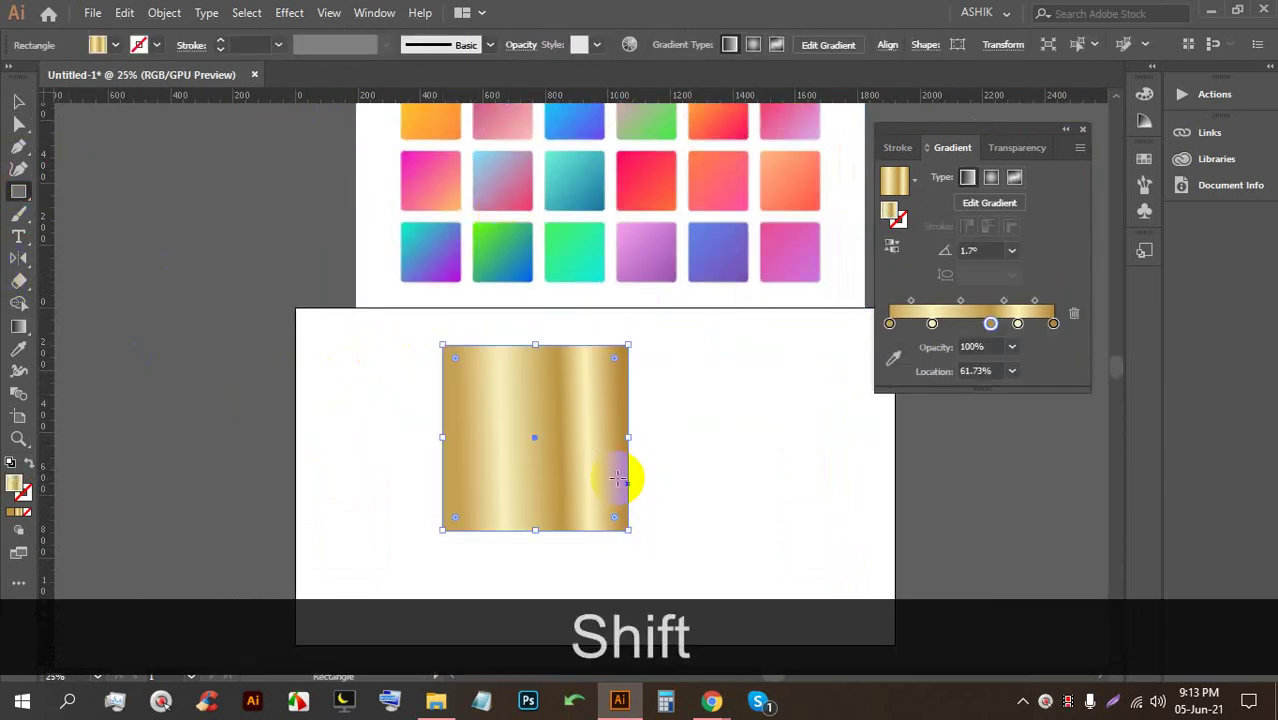
pyautogui.scroll(1, 574, 495)
pyautogui.moveTo(933, 325); pyautogui.dragTo(1013, 399)
pyautogui.click(1018, 325)
pyautogui.scroll(1, 484, 217)
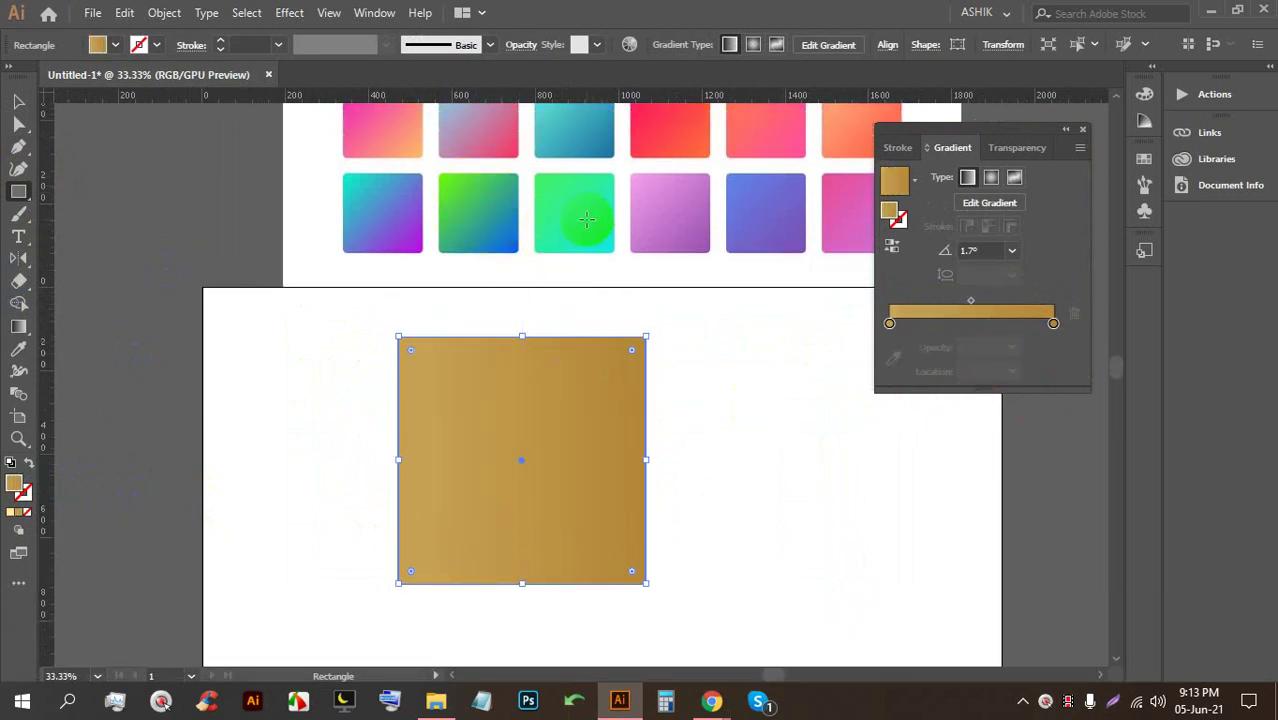
# Recolour the square's start stop bright green and its end stop blue, sampling both from the green-to-blue palette swatch
pyautogui.doubleClick(890, 325)
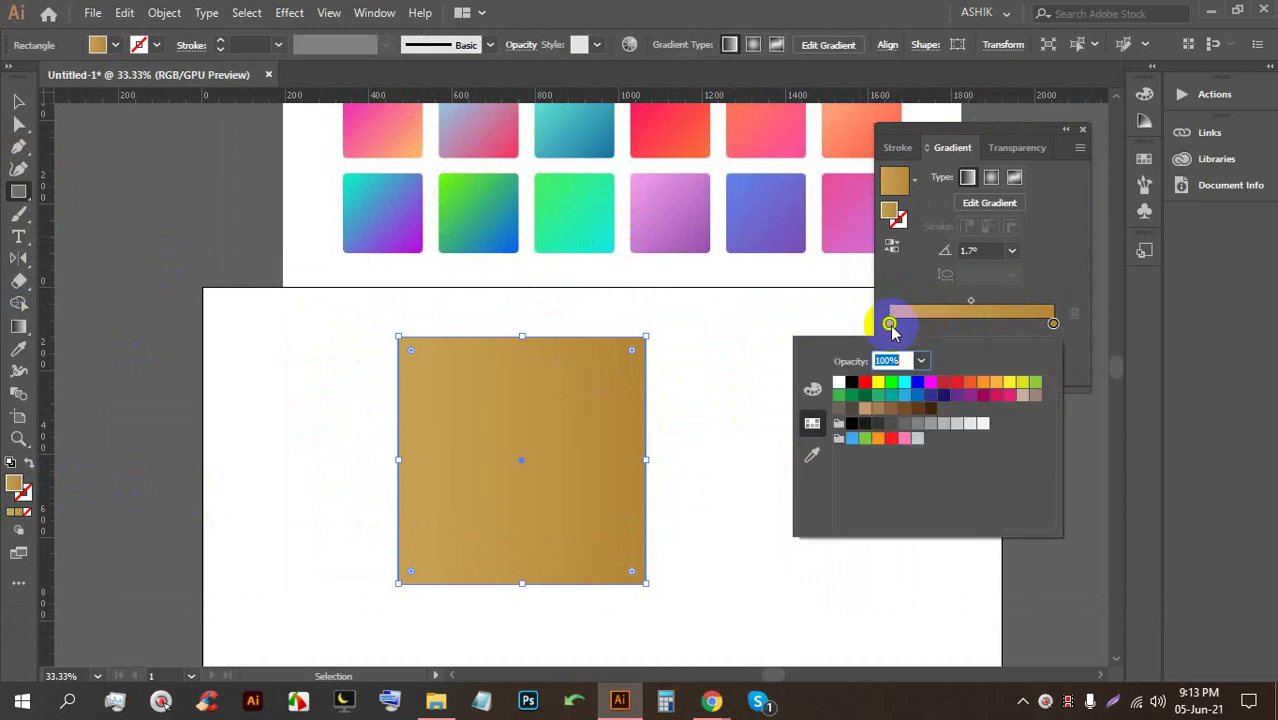
pyautogui.click(810, 455)
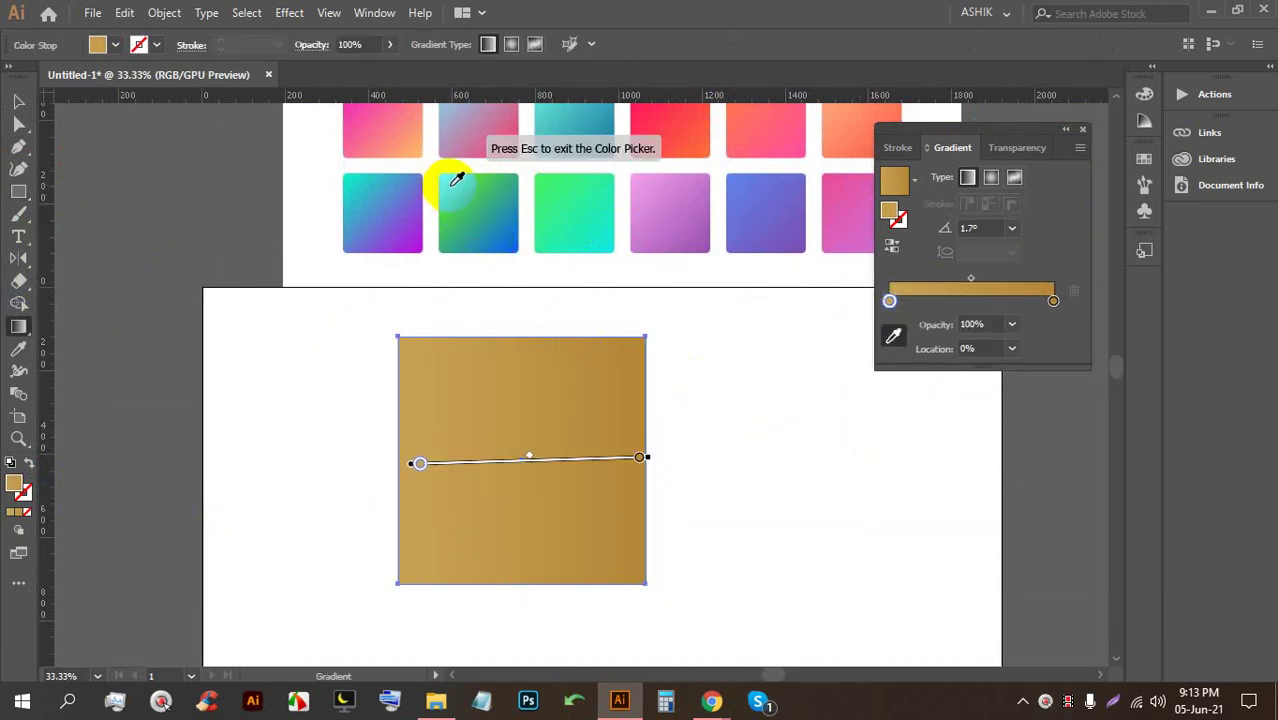
pyautogui.click(448, 178)
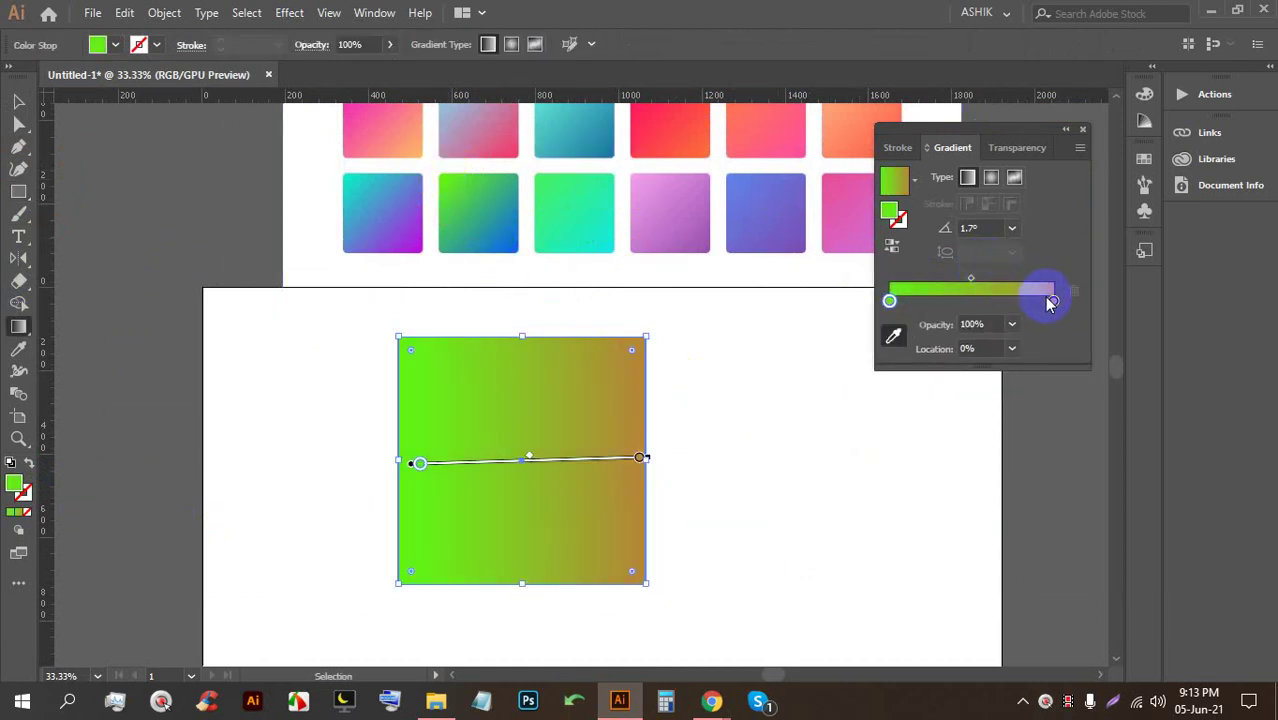
pyautogui.doubleClick(1053, 300)
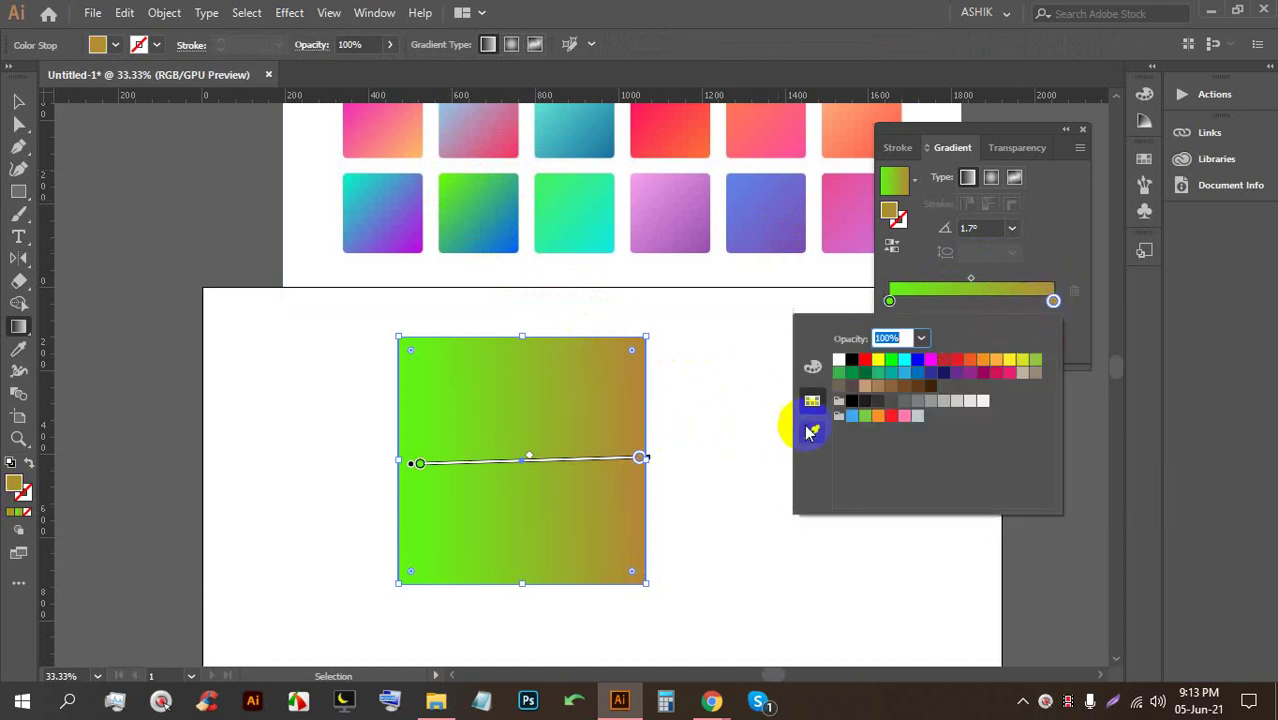
pyautogui.click(810, 432)
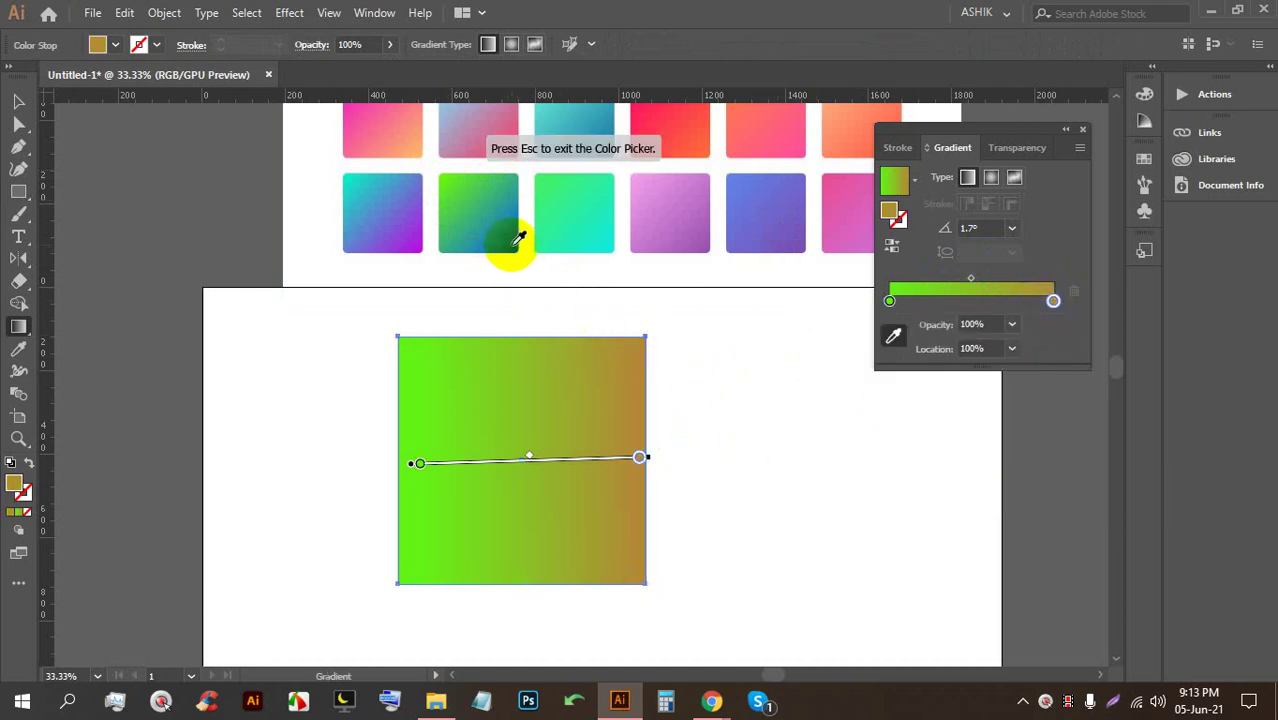
pyautogui.click(515, 240)
# Redraw the square's green-to-blue gradient diagonally from its upper-left to its lower-right corner, at about -45.4°
pyautogui.click(19, 327)
pyautogui.click(19, 101)
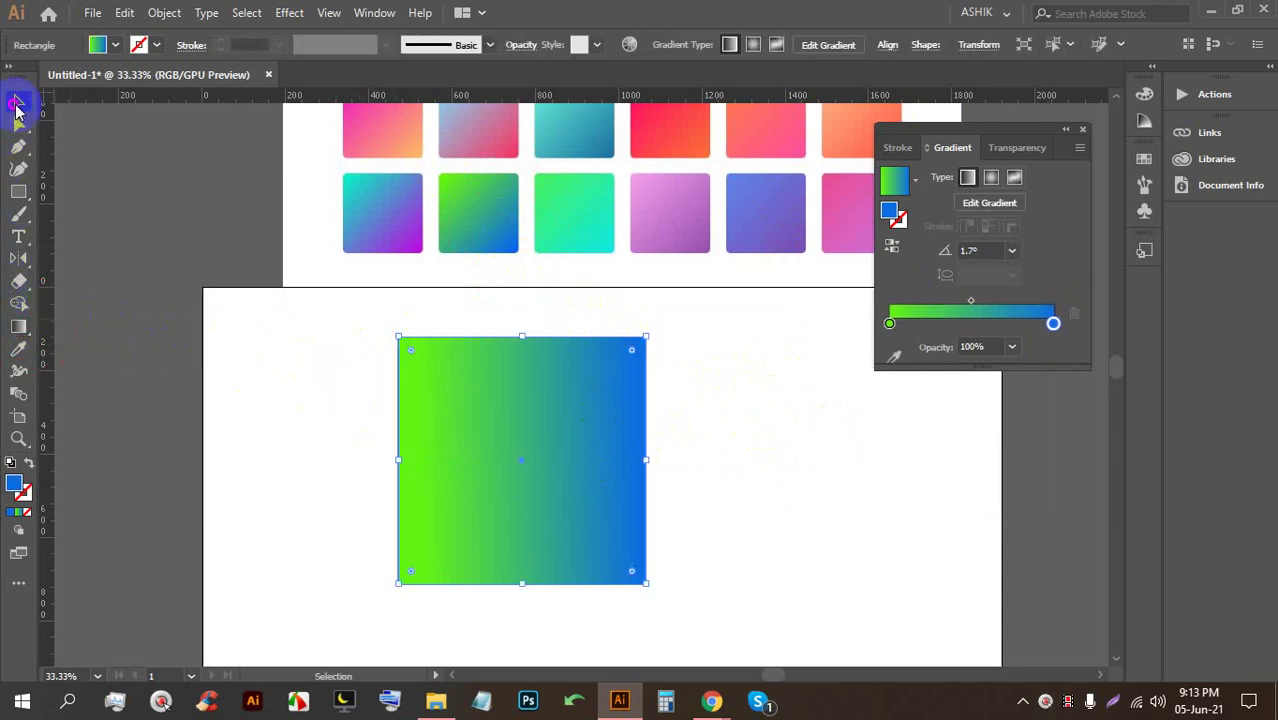
pyautogui.click(522, 428)
pyautogui.click(19, 327)
pyautogui.moveTo(387, 327)
pyautogui.mouseDown()
pyautogui.moveTo(534, 457)
pyautogui.moveTo(641, 587)
pyautogui.mouseUp()
# Round all four corners of the gradient square and reduce the rounding slightly
pyautogui.click(18, 123)
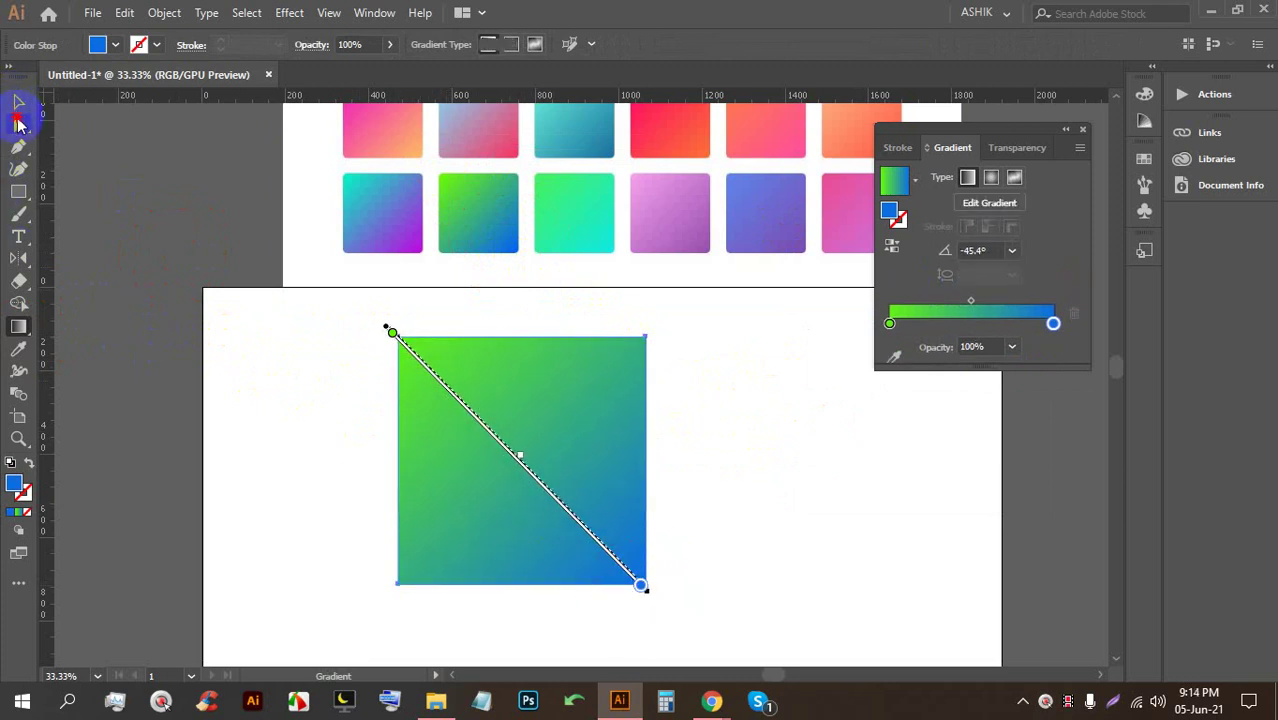
pyautogui.moveTo(414, 350)
pyautogui.mouseDown()
pyautogui.moveTo(438, 386)
pyautogui.moveTo(422, 371)
pyautogui.mouseUp()
pyautogui.click(18, 101)
pyautogui.click(360, 402)
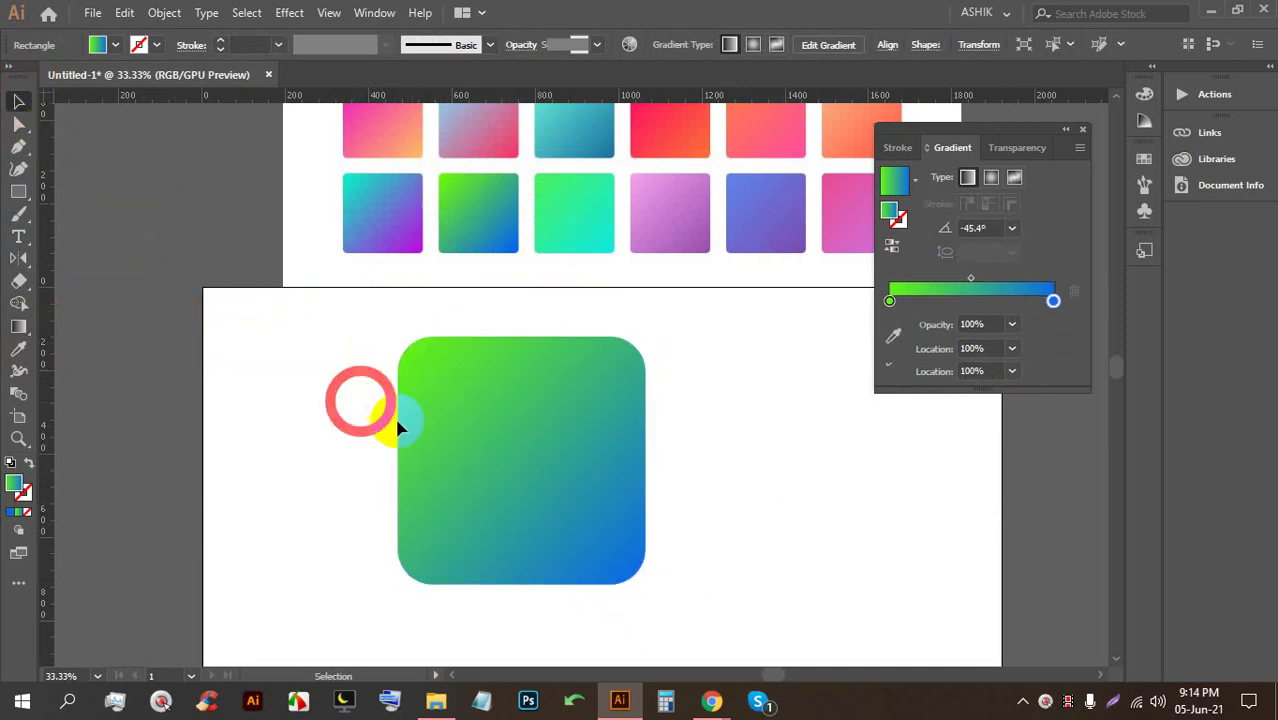
pyautogui.click(451, 394)
pyautogui.moveTo(432, 372); pyautogui.dragTo(422, 357)
pyautogui.click(300, 350)
# Recolour the rounded square's start stop orange and its end stop pink-red, sampling both from the orange-to-pink palette swatch
pyautogui.scroll(-2, 166, 295)
pyautogui.scroll(3, 337, 222)
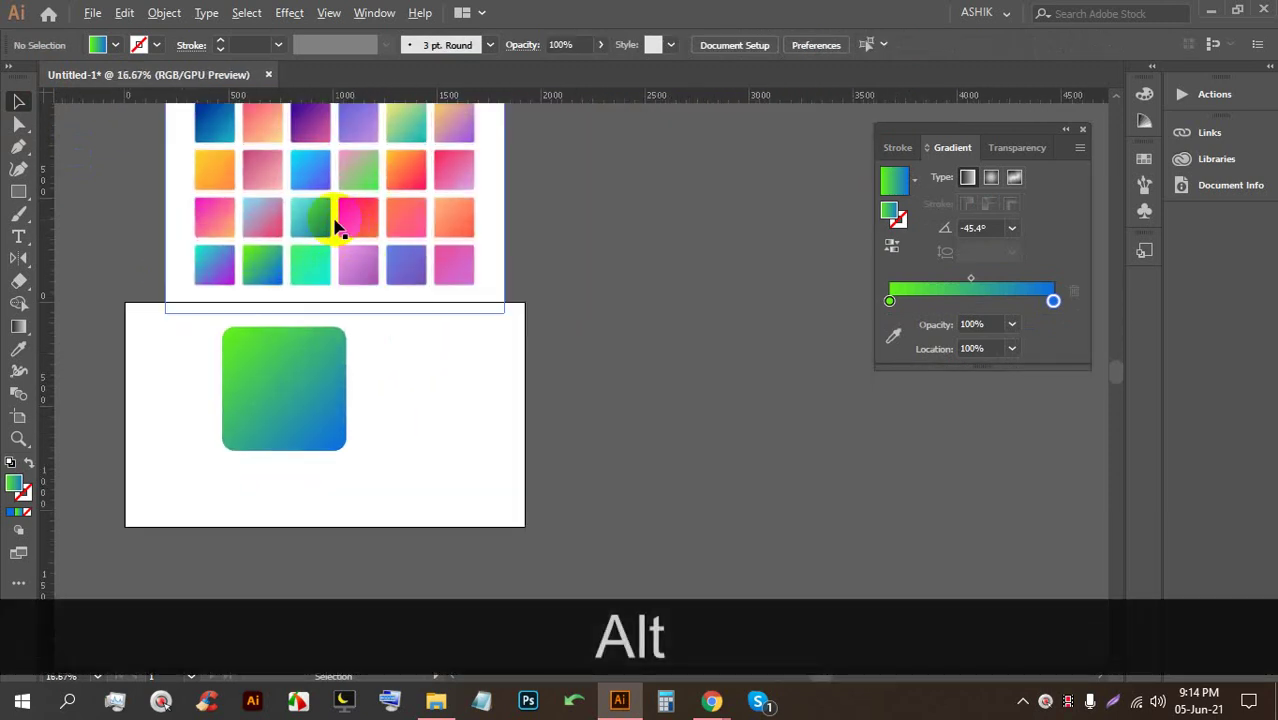
pyautogui.moveTo(399, 406); pyautogui.dragTo(534, 338)
pyautogui.scroll(-2, 428, 357)
pyautogui.click(397, 445)
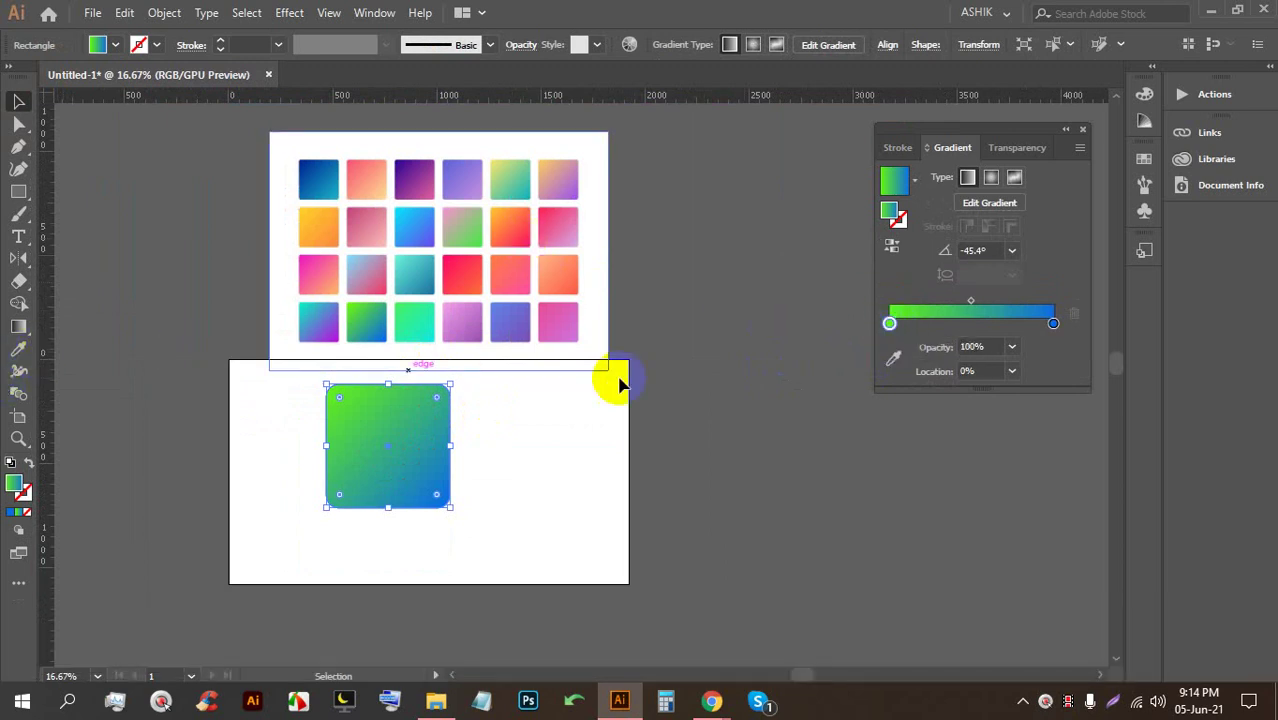
pyautogui.click(893, 363)
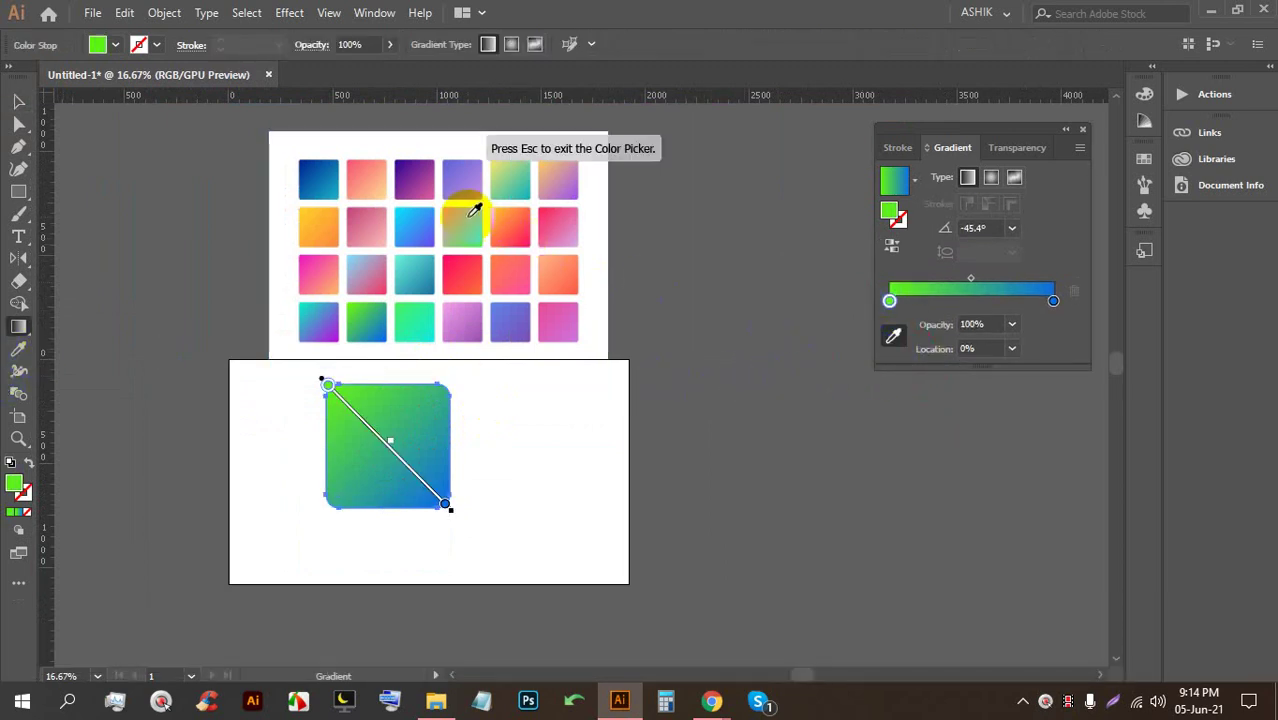
pyautogui.click(507, 205)
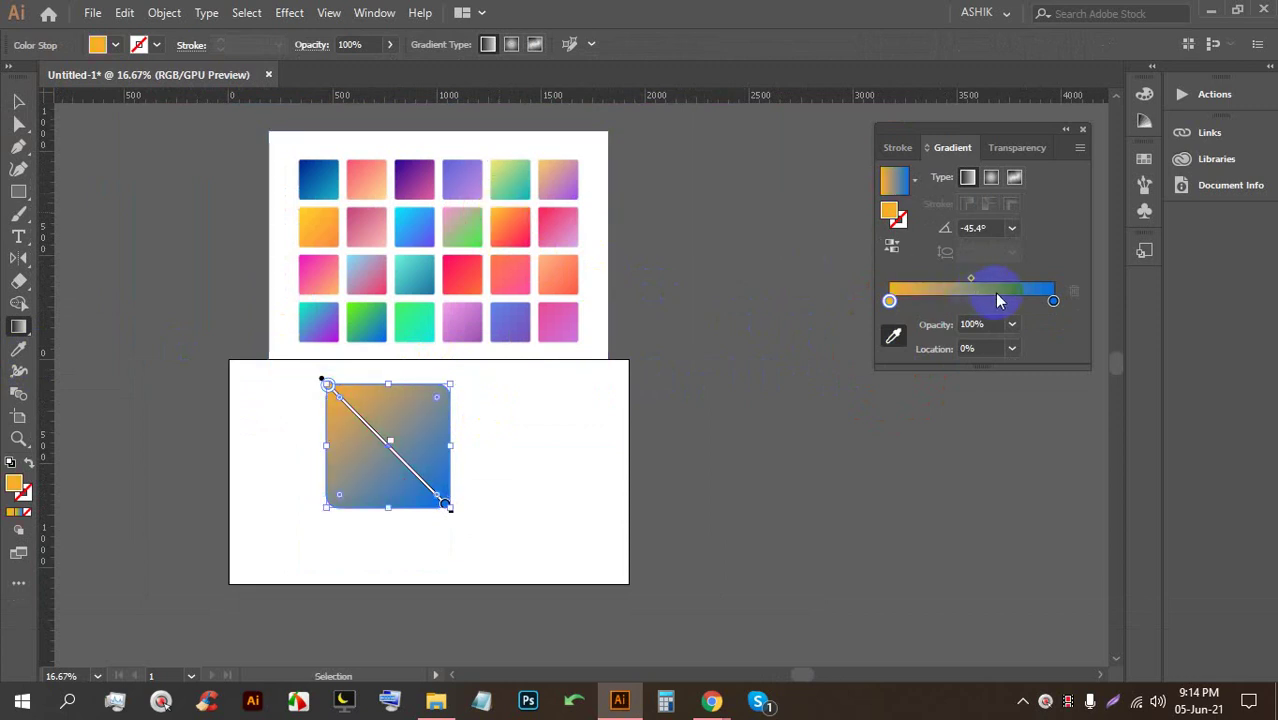
pyautogui.doubleClick(1053, 301)
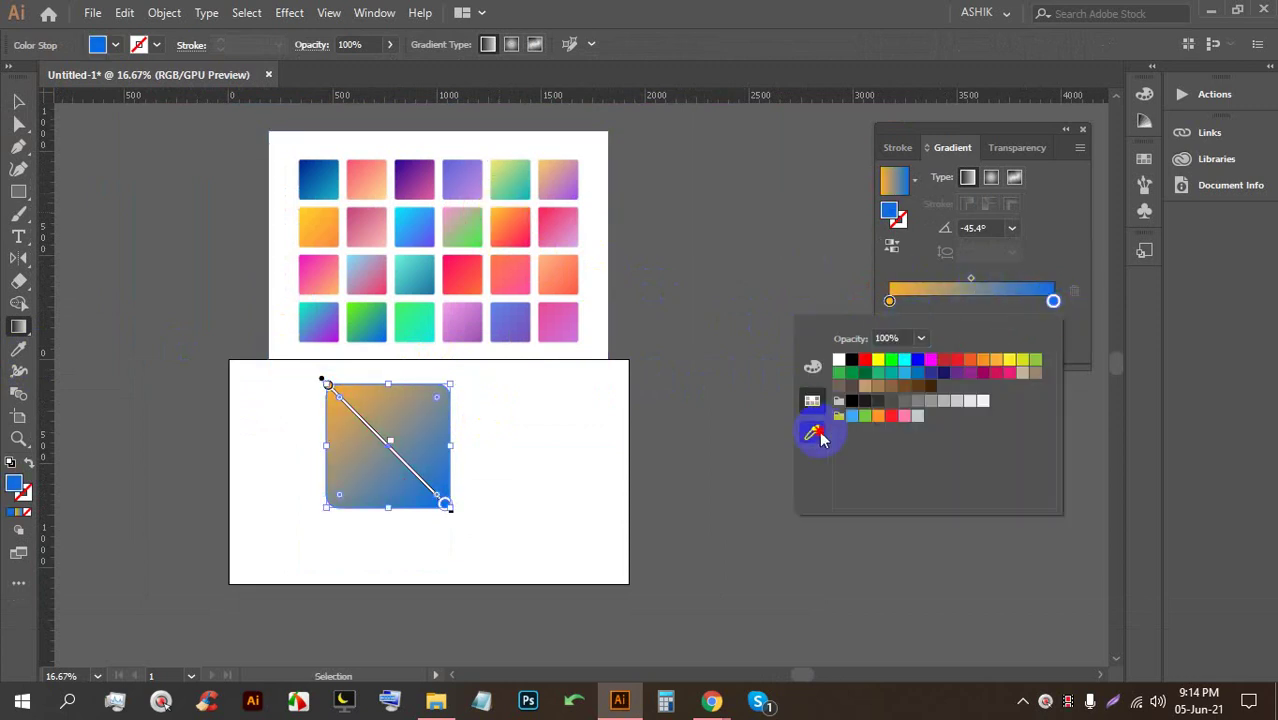
pyautogui.click(815, 434)
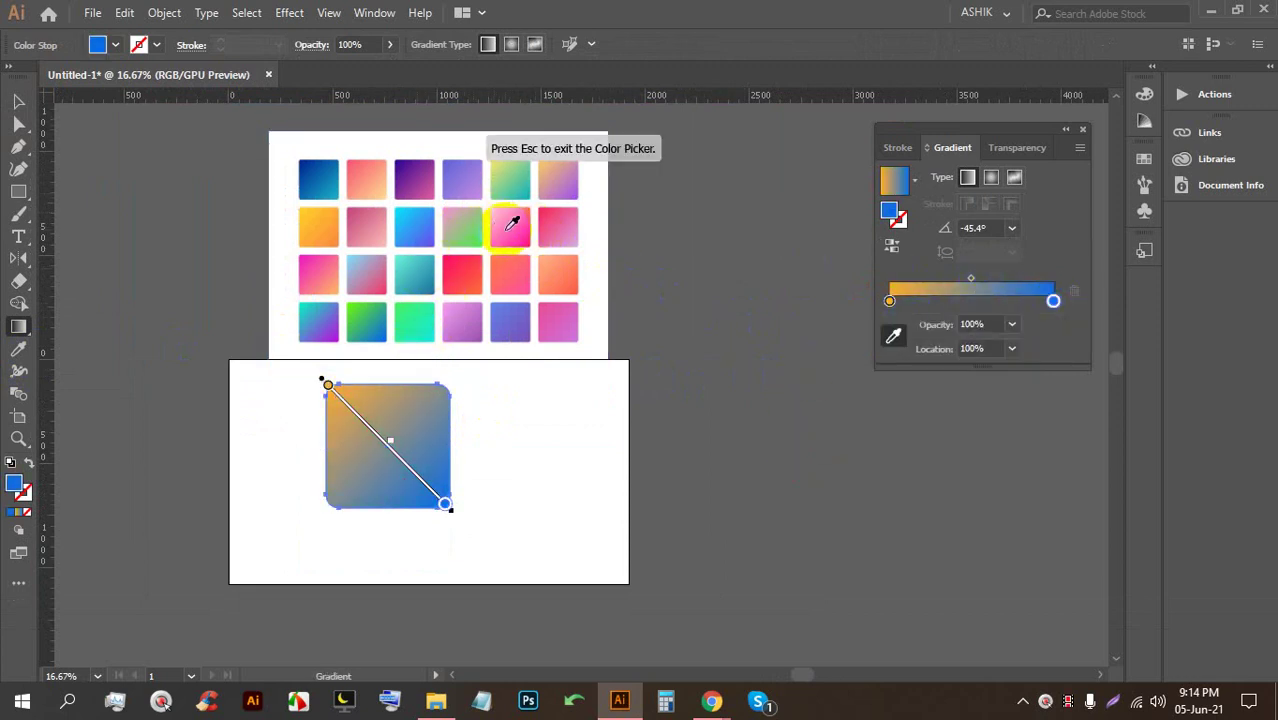
pyautogui.click(527, 240)
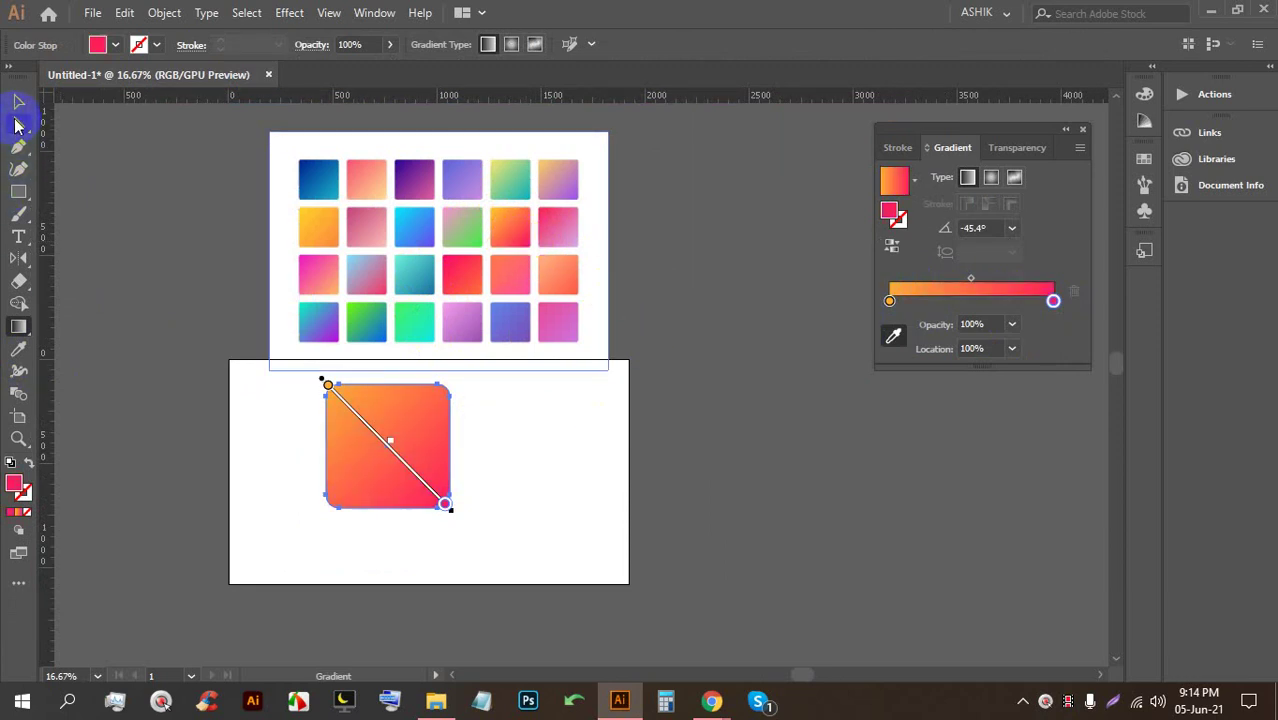
# Redraw the rounded square's gradient diagonally so pink-red starts at its upper-left and orange ends at its lower-right, at about 142.4°
pyautogui.click(16, 104)
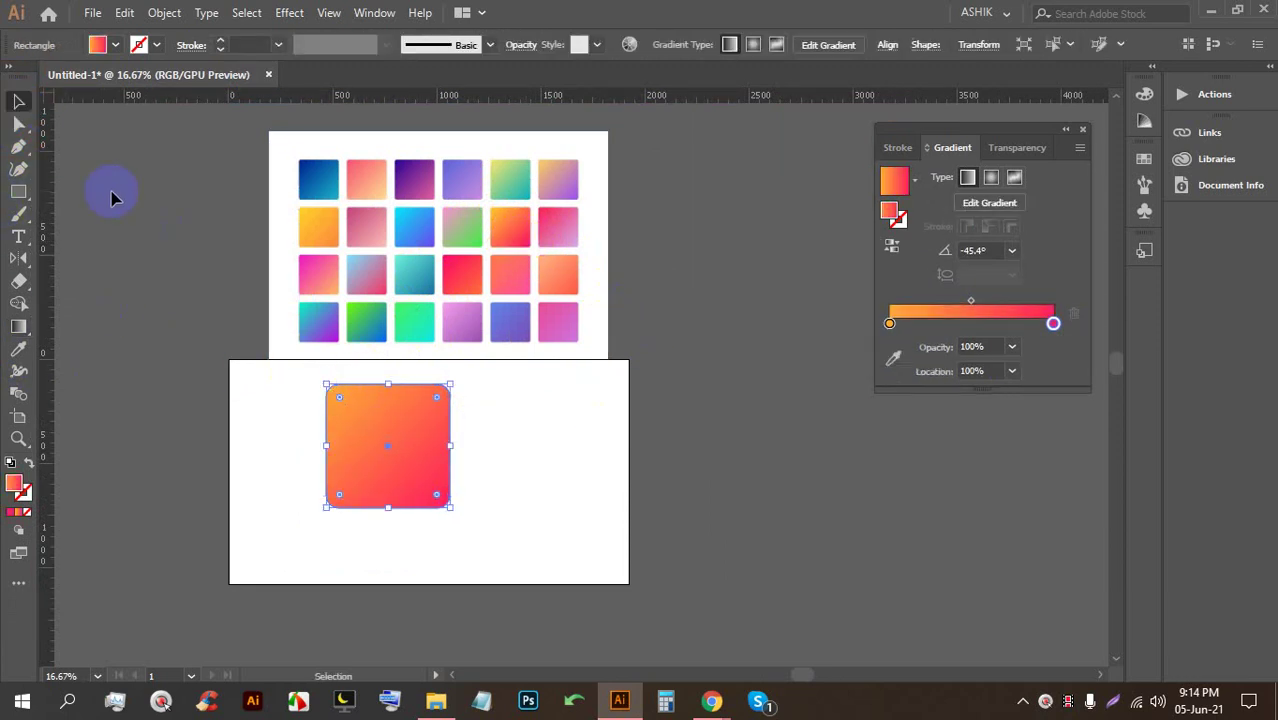
pyautogui.click(18, 326)
pyautogui.moveTo(328, 380)
pyautogui.mouseDown()
pyautogui.moveTo(362, 416)
pyautogui.moveTo(328, 362)
pyautogui.moveTo(375, 445)
pyautogui.moveTo(456, 502)
pyautogui.moveTo(328, 362)
pyautogui.mouseUp()
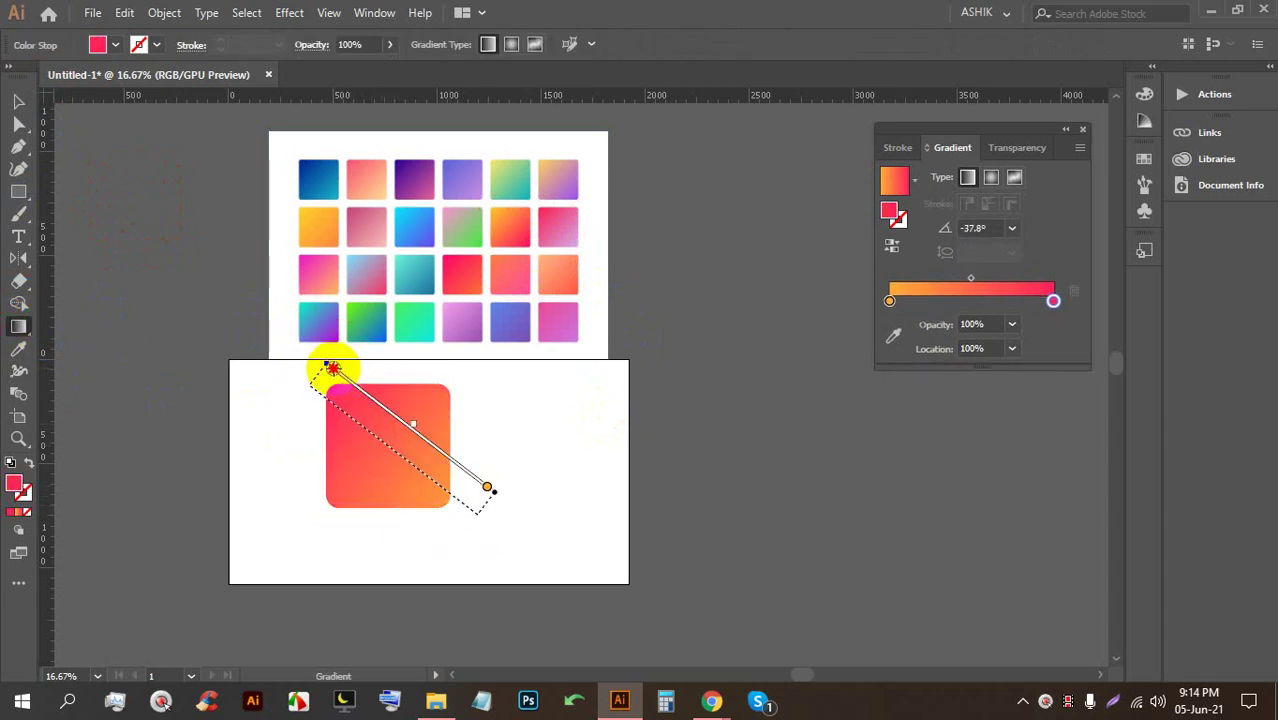
# Delete the palette image and the gradient rounded square, leaving the artboard empty
pyautogui.click(18, 101)
pyautogui.click(135, 215)
pyautogui.moveTo(698, 560); pyautogui.dragTo(275, 283)
pyautogui.press('BackSpace')
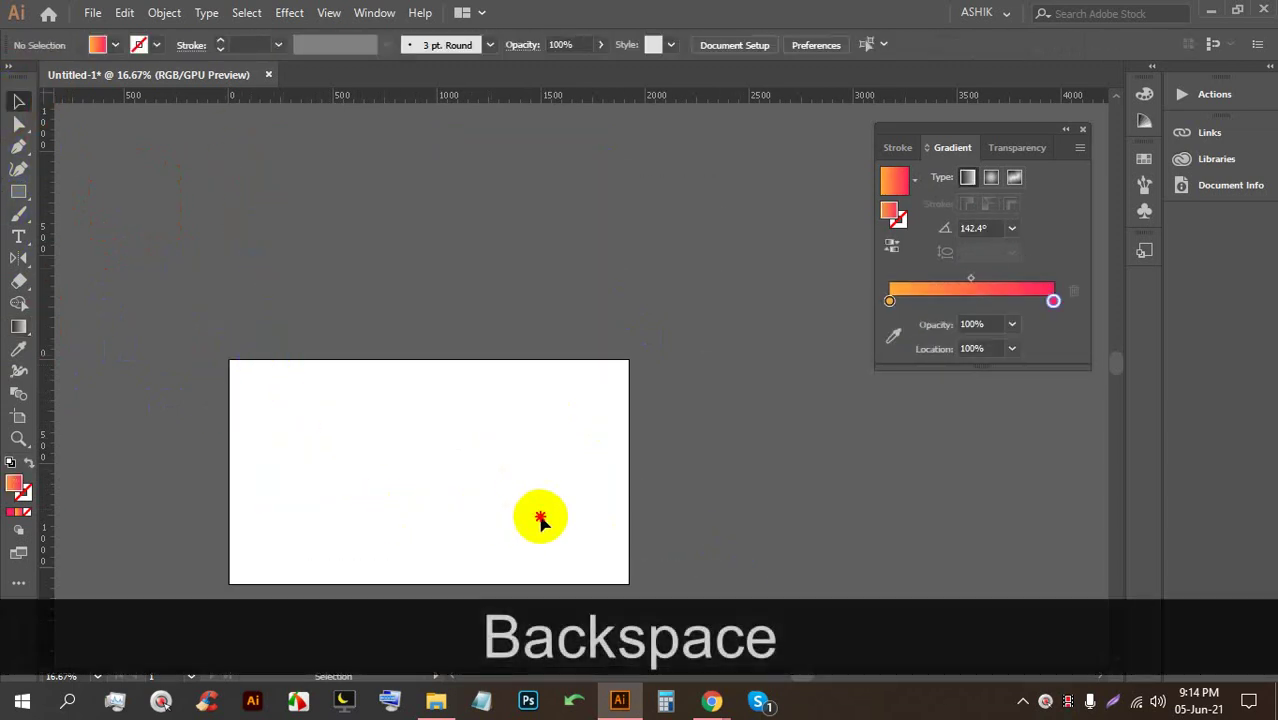
pyautogui.scroll(1, 363, 426)
pyautogui.moveTo(430, 520); pyautogui.dragTo(450, 397)
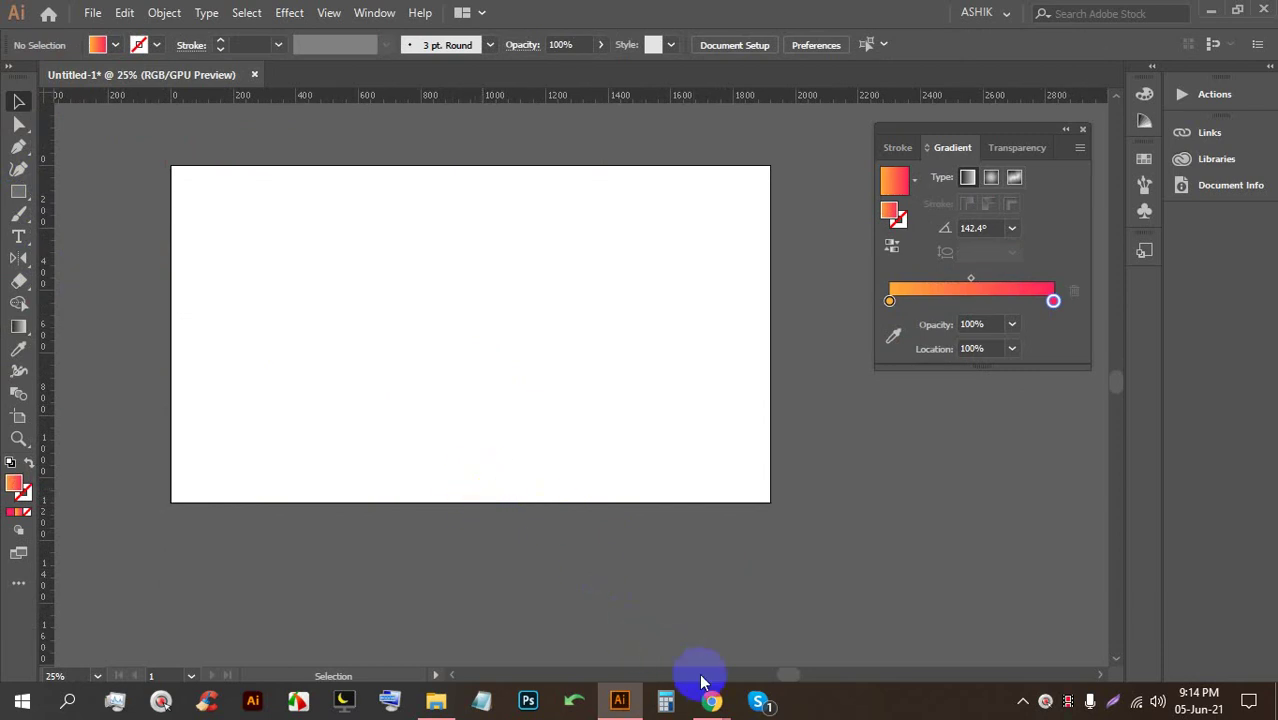
# Switch to the Google Meet tab in Chrome to check the call's participants, and return to Illustrator
pyautogui.moveTo(708, 695)
pyautogui.click(613, 608)
pyautogui.click(194, 15)
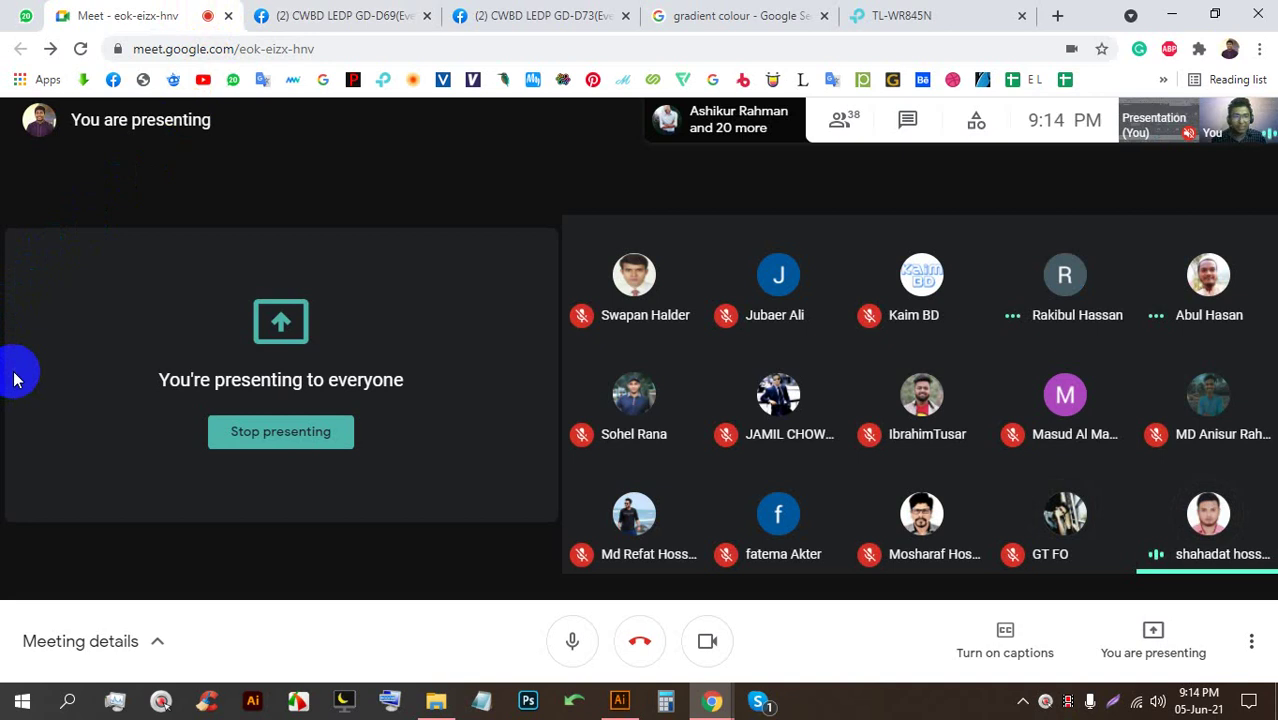
pyautogui.click(620, 700)
# Draw four squares of different sizes spread across the artboard, filled with the current pink-to-orange gradient
pyautogui.press('alt')
pyautogui.scroll(2, 372, 201)
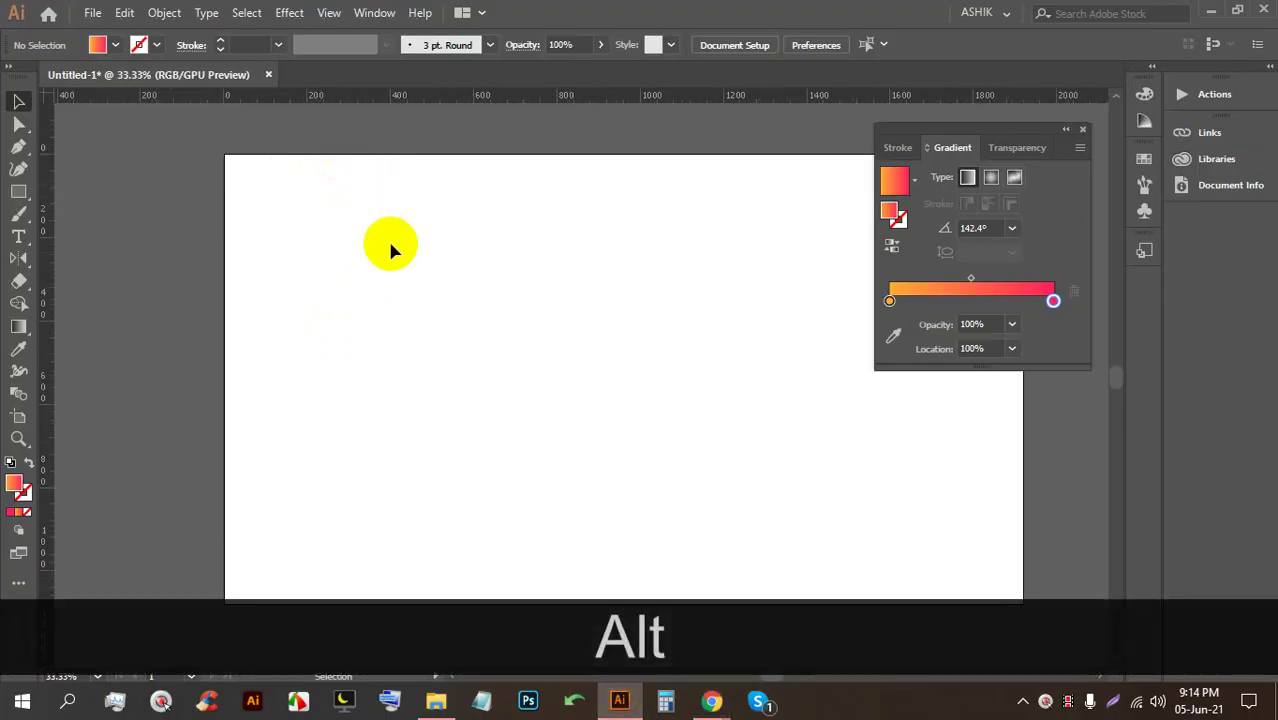
pyautogui.hotkey('alt', 'space')
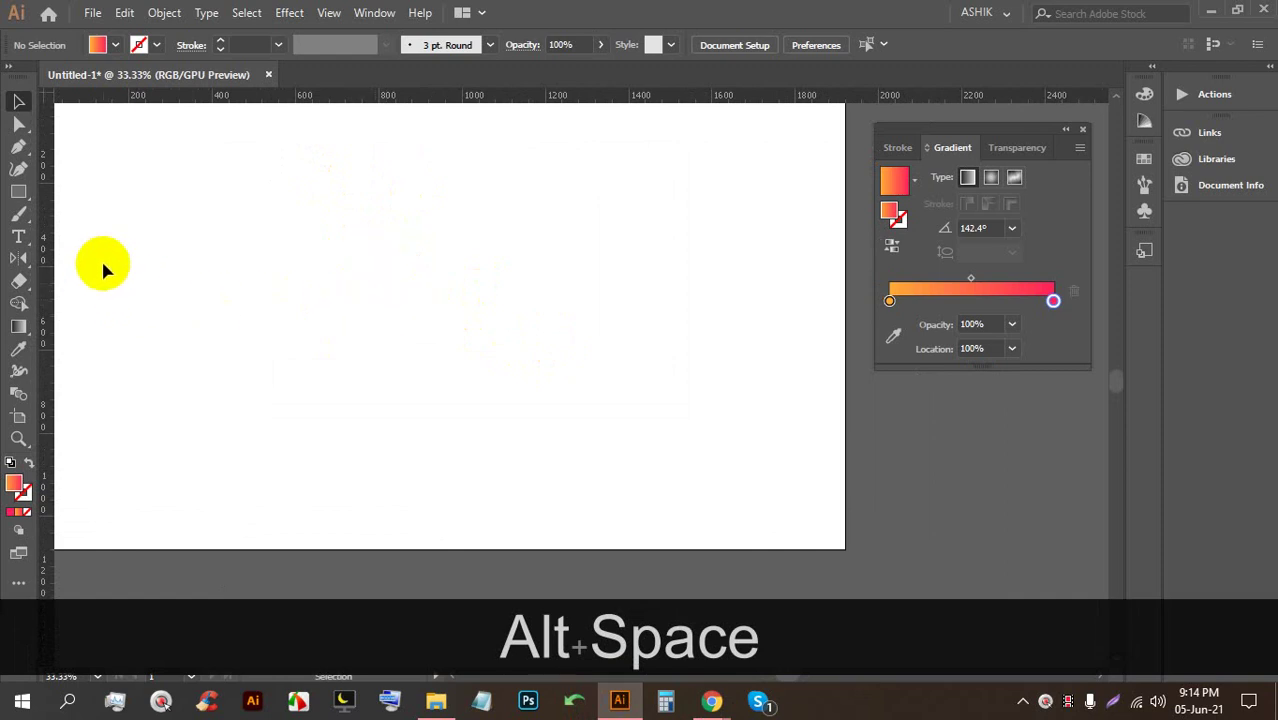
pyautogui.moveTo(114, 243); pyautogui.dragTo(348, 265)
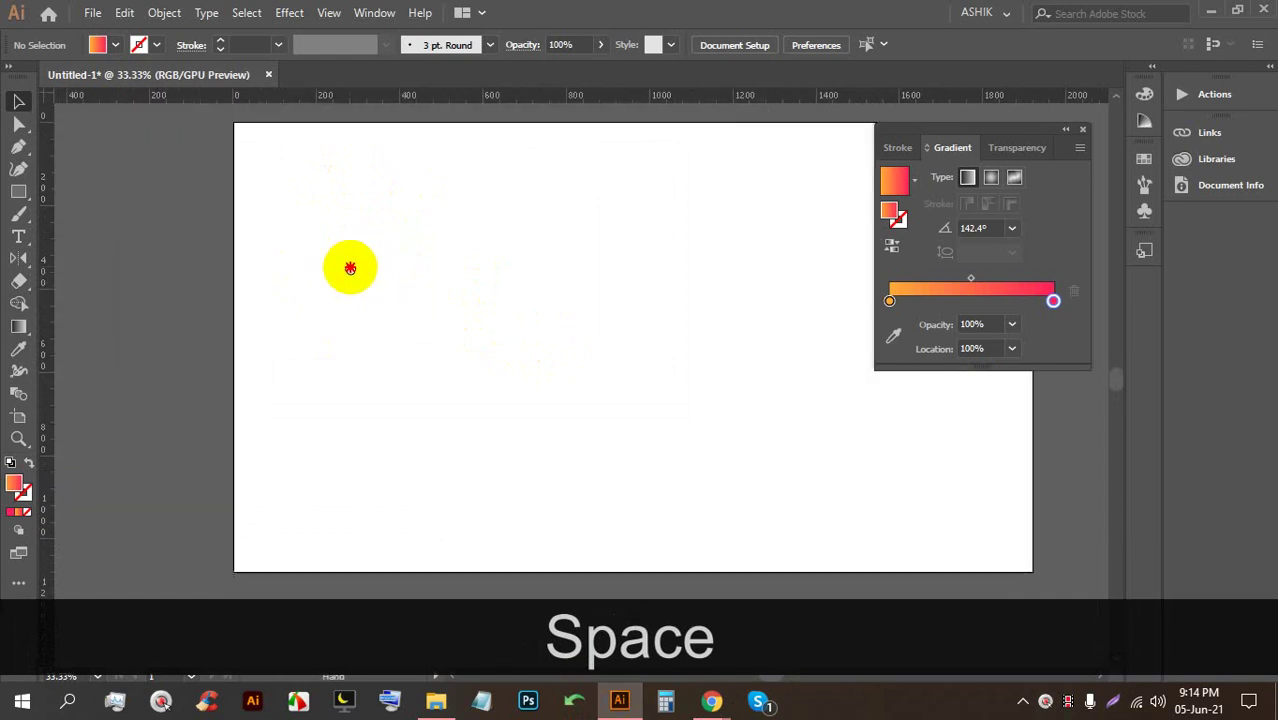
pyautogui.click(19, 191)
pyautogui.moveTo(274, 178)
pyautogui.mouseDown()
pyautogui.moveTo(357, 242)
pyautogui.moveTo(358, 262)
pyautogui.mouseUp()
pyautogui.moveTo(528, 220); pyautogui.dragTo(693, 383)
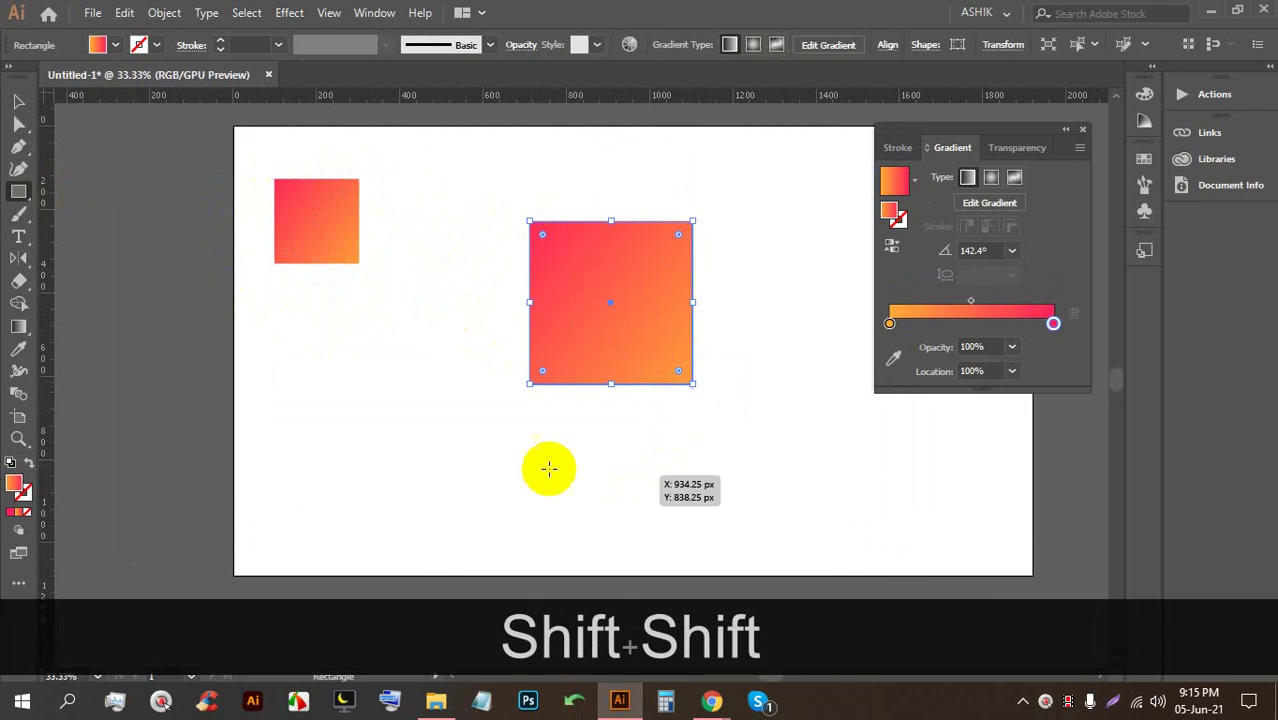
pyautogui.moveTo(503, 462); pyautogui.dragTo(621, 580)
pyautogui.moveTo(279, 359); pyautogui.dragTo(395, 473)
# Fill the lower-left square with solid yellow
pyautogui.click(19, 101)
pyautogui.click(308, 422)
pyautogui.click(99, 44)
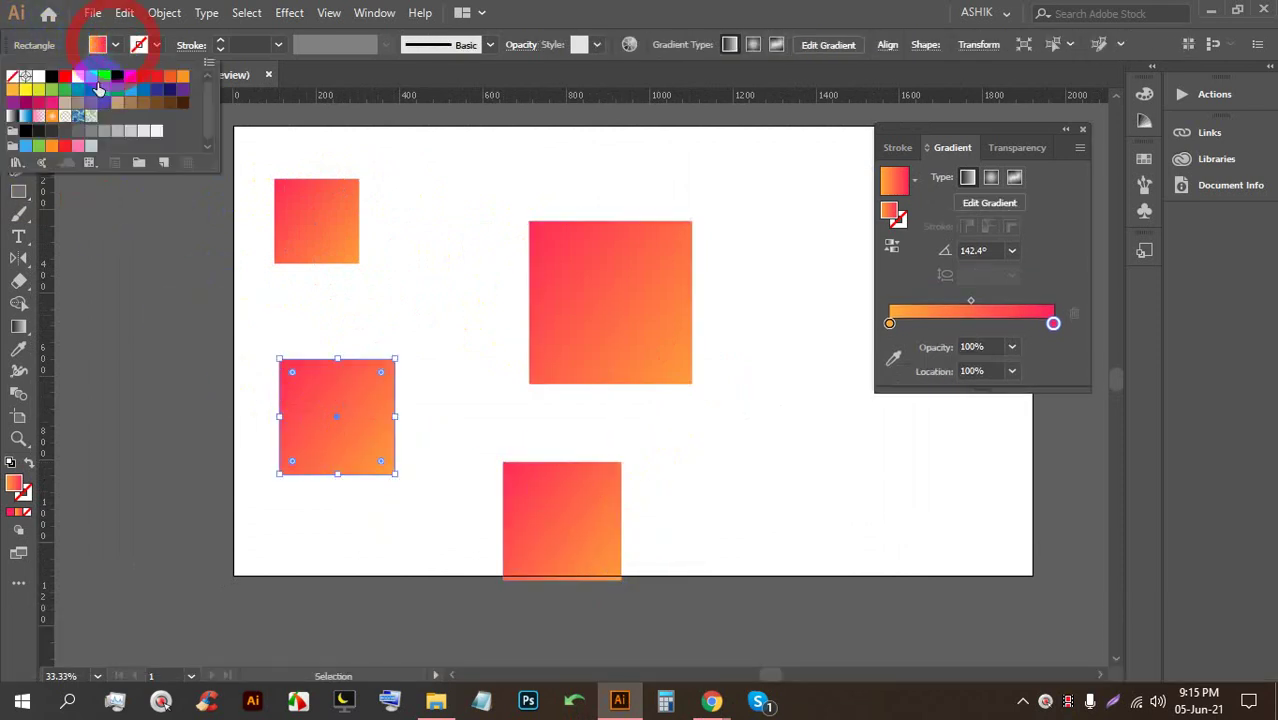
pyautogui.click(25, 89)
# Use the Eyedropper to give the lower-left square the largest square's gradient and the grey of the empty canvas
pyautogui.click(19, 349)
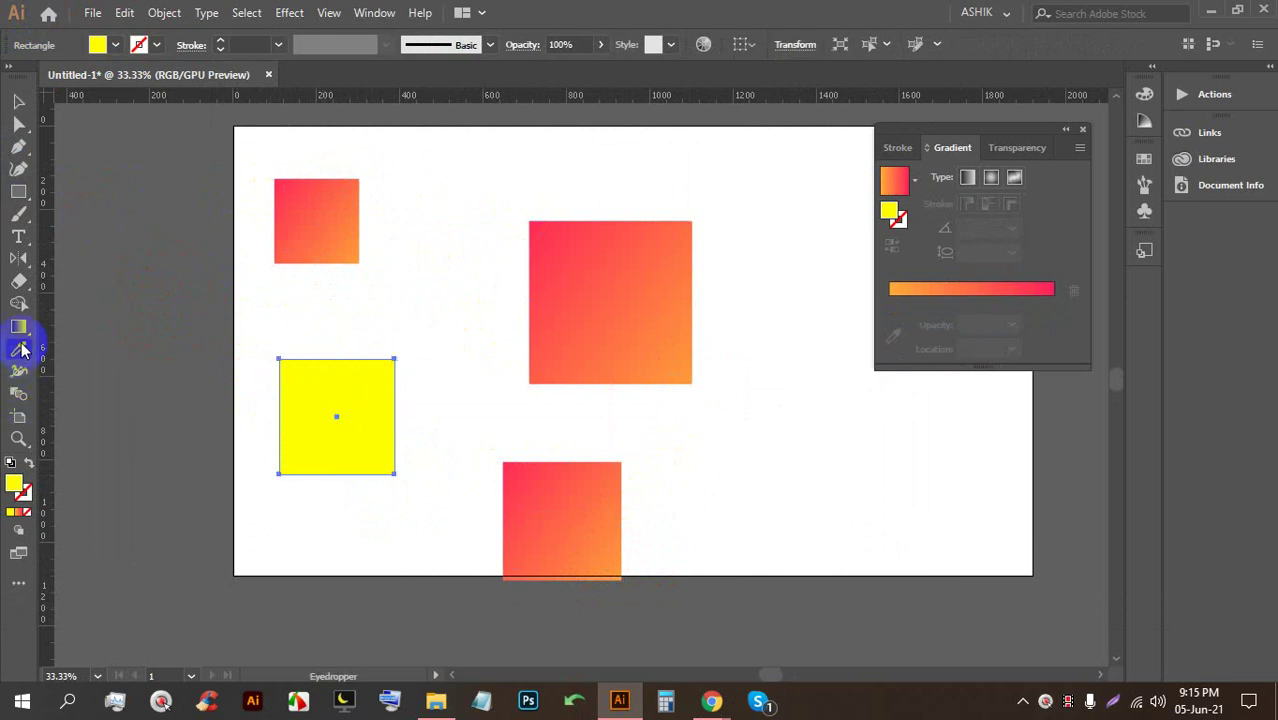
pyautogui.click(612, 246)
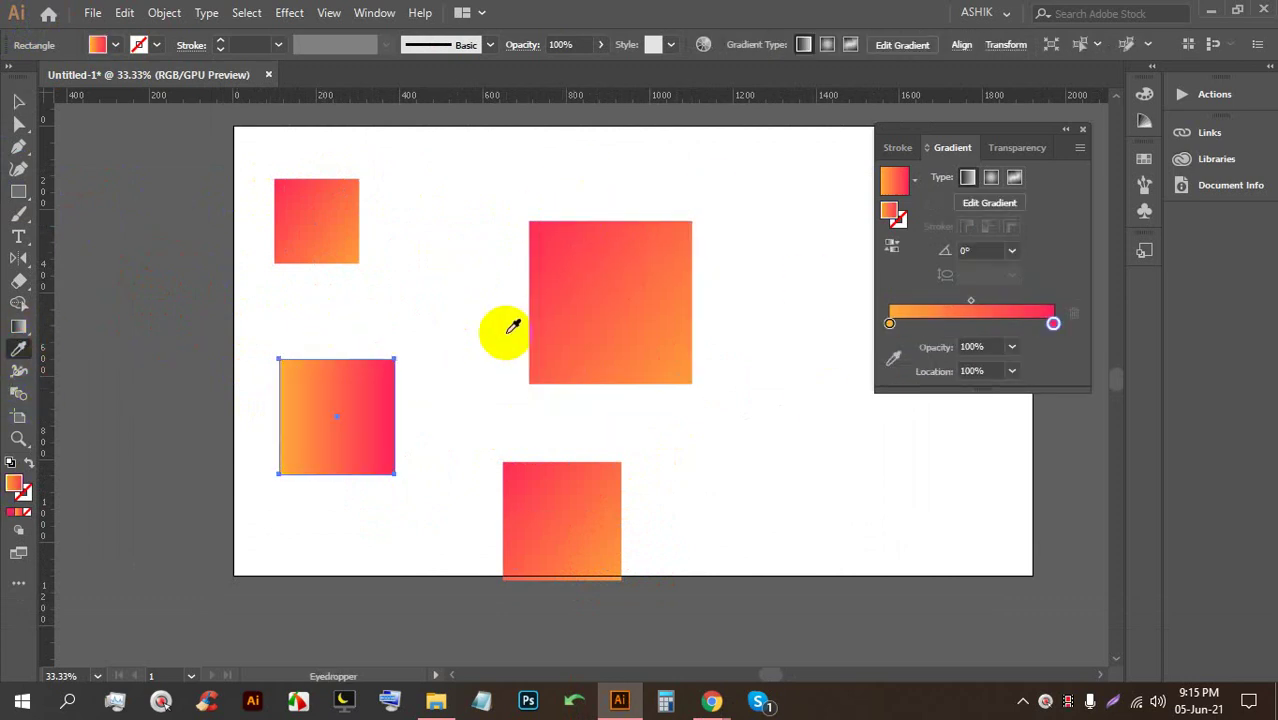
pyautogui.click(250, 284)
pyautogui.click(176, 297)
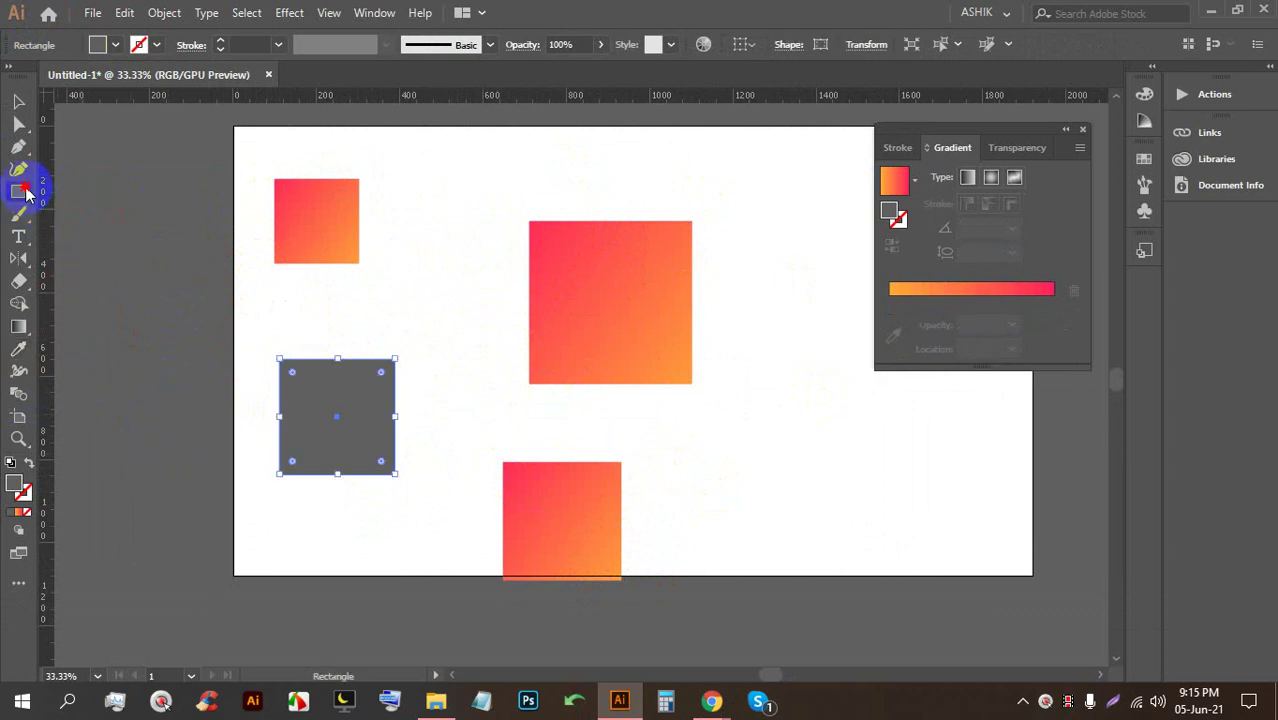
# Draw a small rectangle near the artboard's upper edge and fill it blue
pyautogui.moveTo(437, 133); pyautogui.dragTo(557, 186)
pyautogui.click(97, 44)
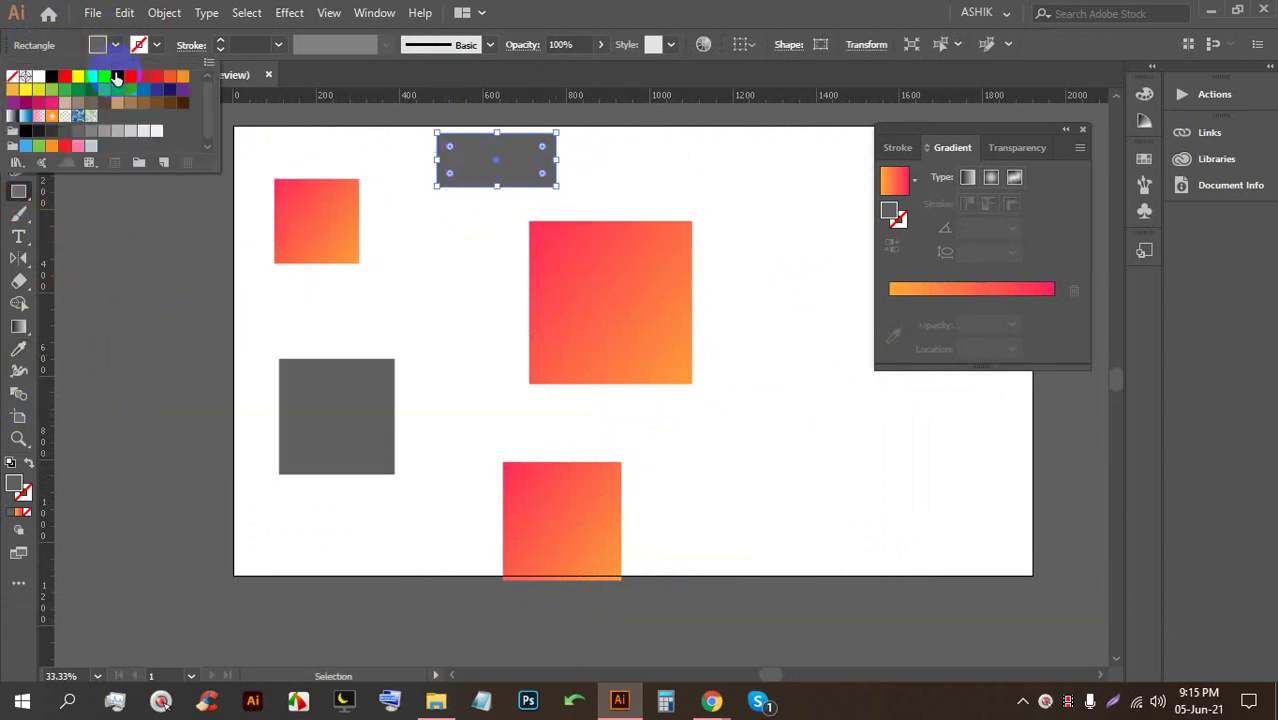
pyautogui.click(116, 77)
# Apply the blue rectangle's fill to the grey square with the Eyedropper
pyautogui.click(14, 362)
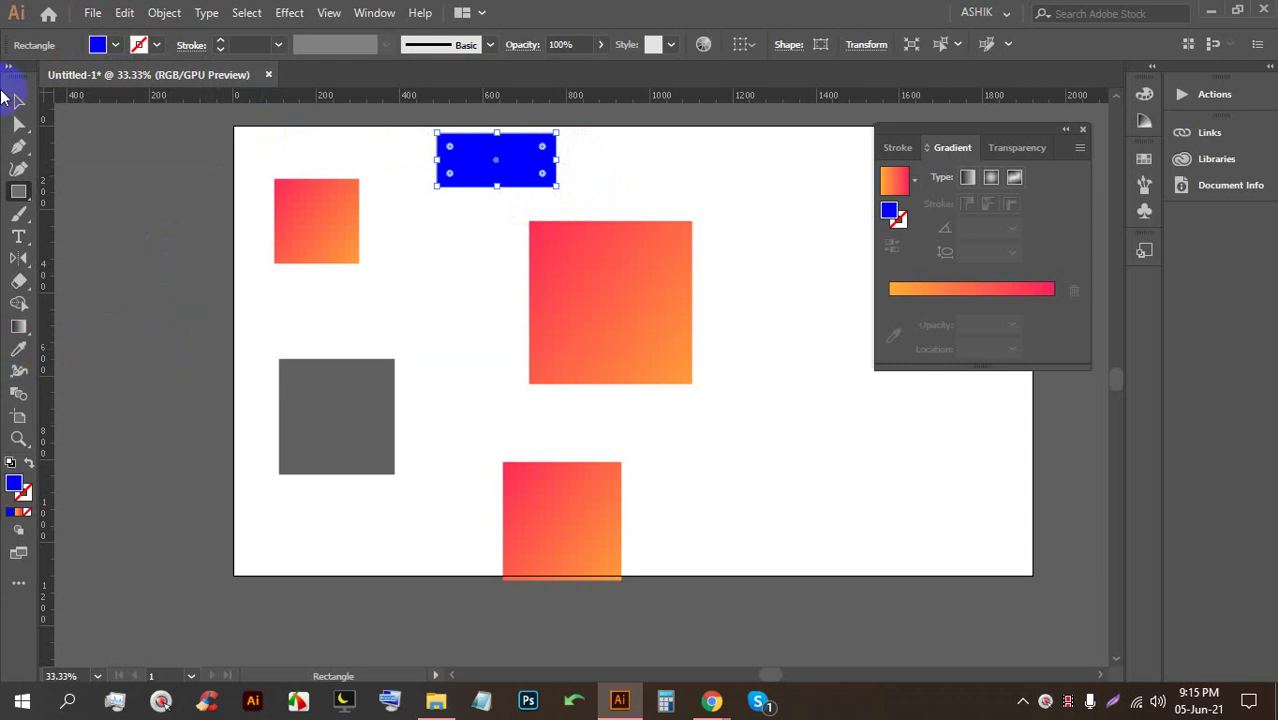
pyautogui.click(14, 100)
pyautogui.click(143, 262)
pyautogui.click(337, 419)
pyautogui.click(18, 348)
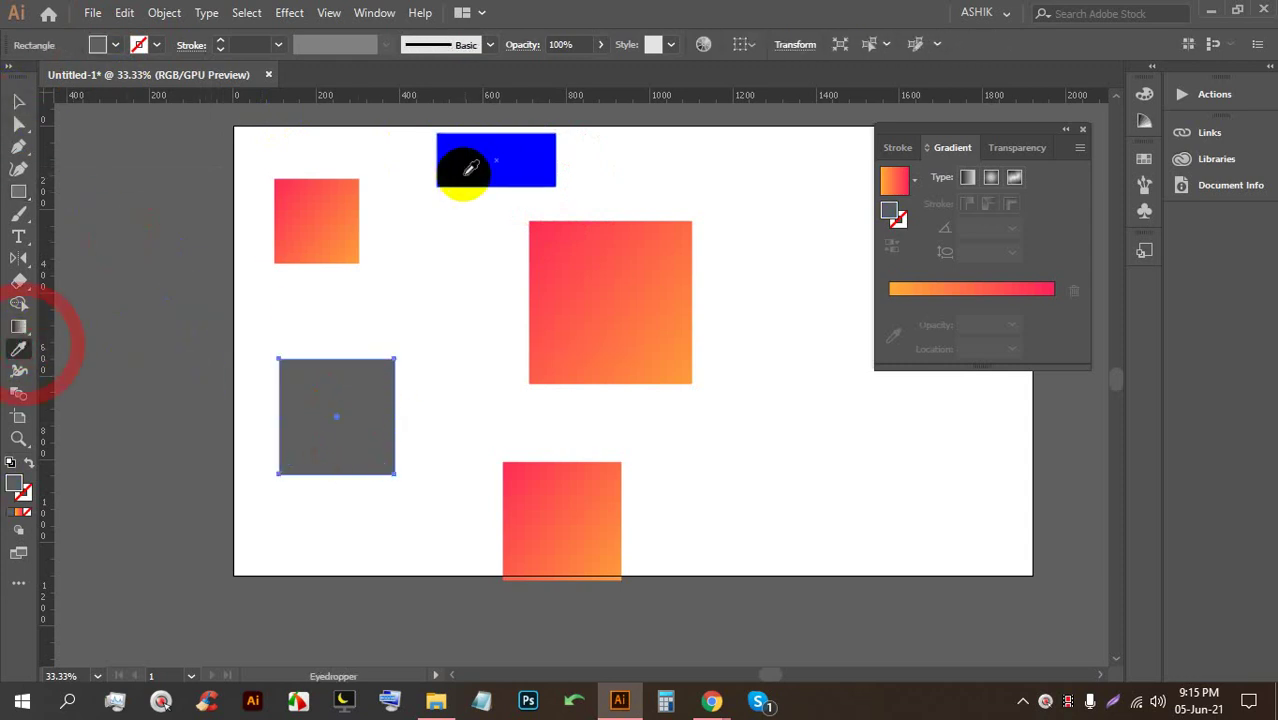
pyautogui.click(468, 170)
# Delete all the squares and the blue rectangle from the artboard
pyautogui.click(17, 103)
pyautogui.scroll(-2, 285, 222)
pyautogui.moveTo(522, 420); pyautogui.dragTo(292, 185)
pyautogui.press('BackSpace')
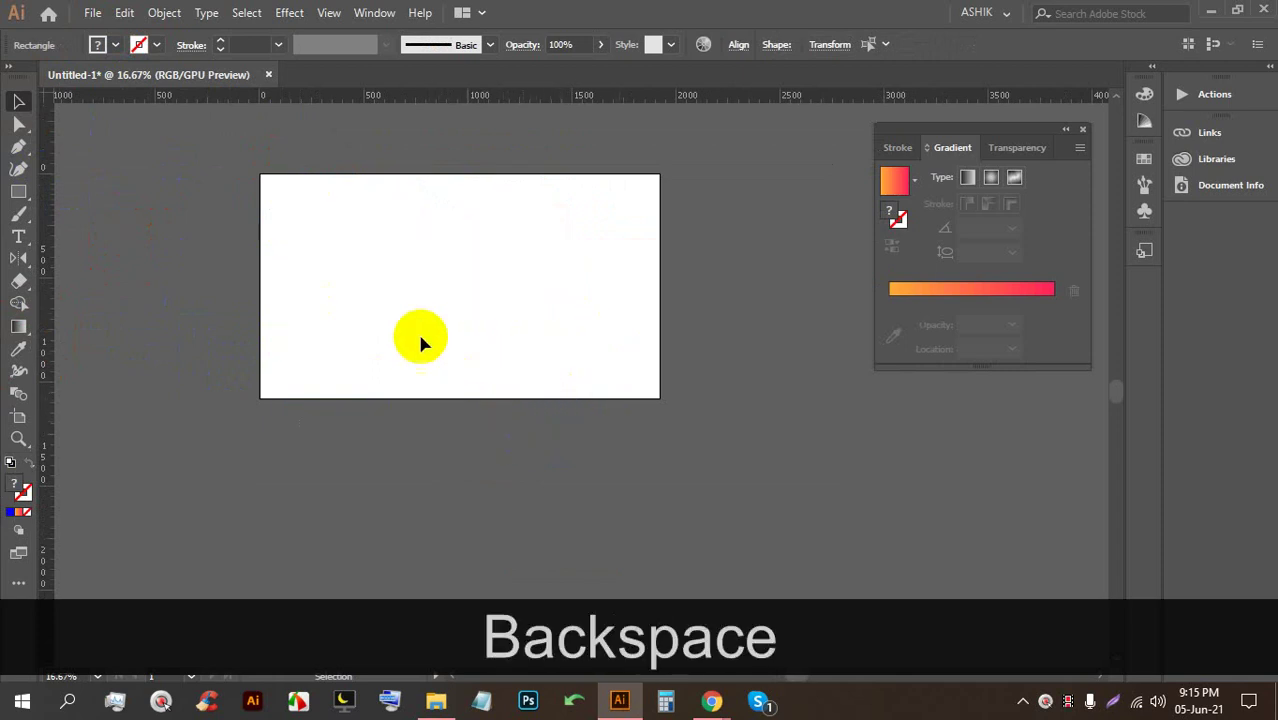
# Place a Lorem ipsum placeholder text in the artboard's upper-left area and enlarge it to about 102.64 pt
pyautogui.click(18, 214)
pyautogui.click(18, 236)
pyautogui.click(322, 220)
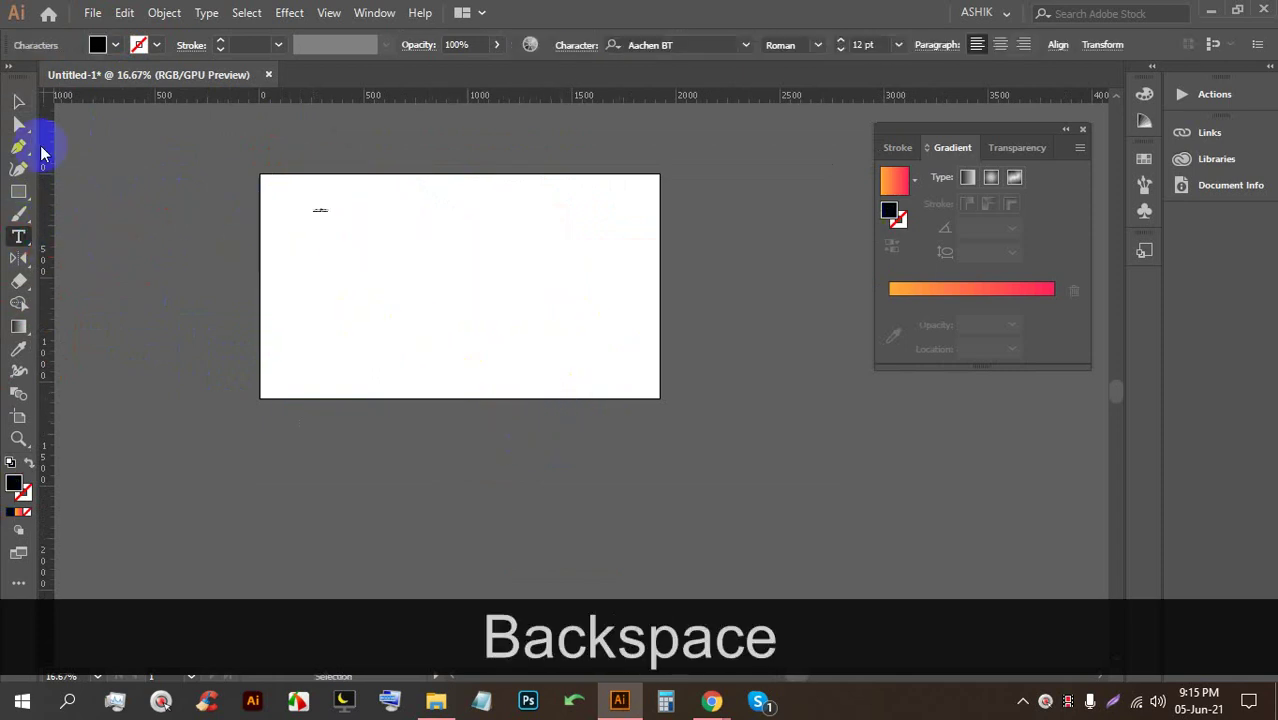
pyautogui.click(19, 103)
pyautogui.moveTo(331, 220); pyautogui.dragTo(650, 331)
# Duplicate the Lorem ipsum text, set the copy's font to Neon and place it just below the original
pyautogui.moveTo(407, 269); pyautogui.dragTo(490, 334)
pyautogui.scroll(2, 396, 206)
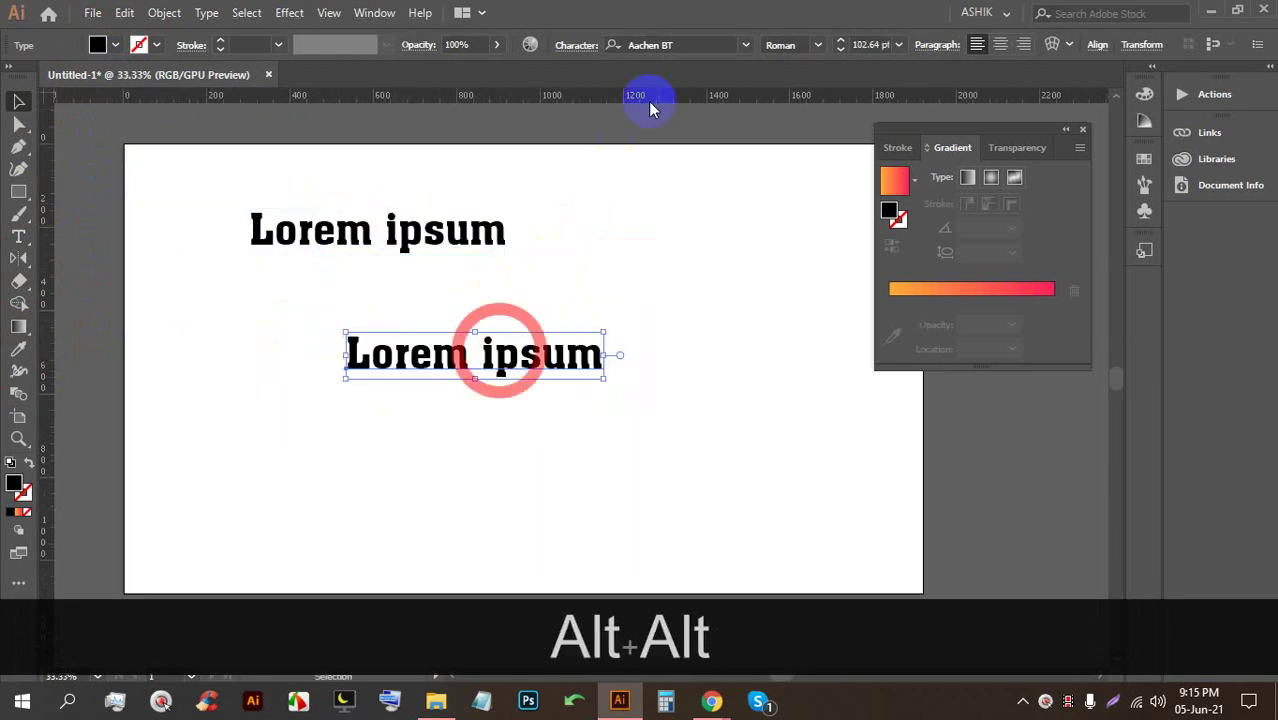
pyautogui.click(742, 44)
pyautogui.click(879, 191)
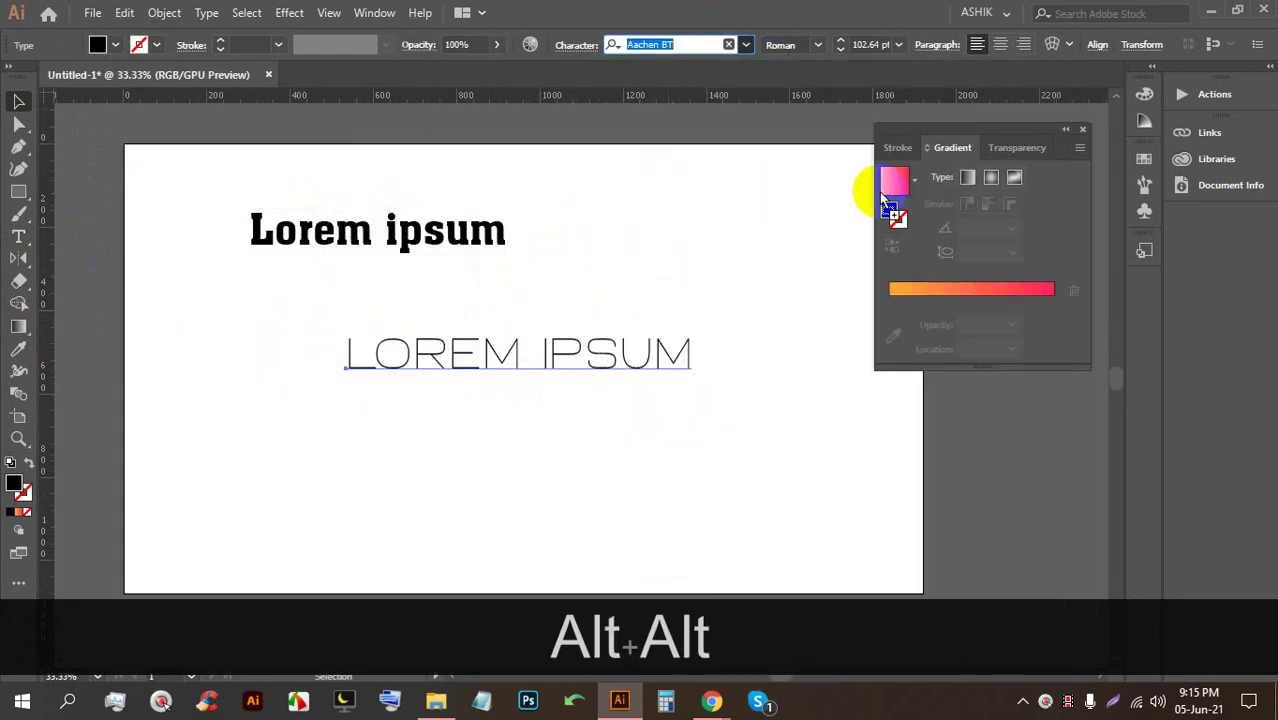
pyautogui.moveTo(586, 350); pyautogui.dragTo(428, 293)
# Duplicate the Neon text towards the artboard's centre and set the copy's font to Andina Demo
pyautogui.moveTo(382, 293); pyautogui.dragTo(580, 398)
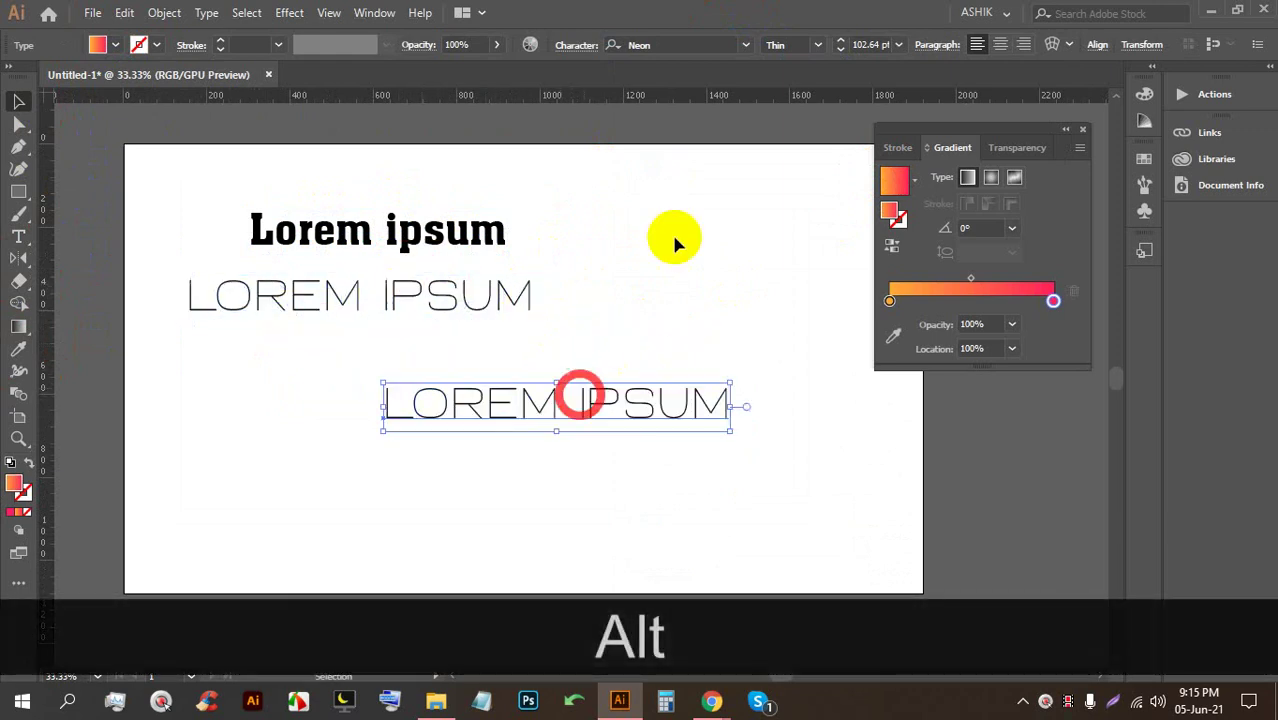
pyautogui.click(745, 46)
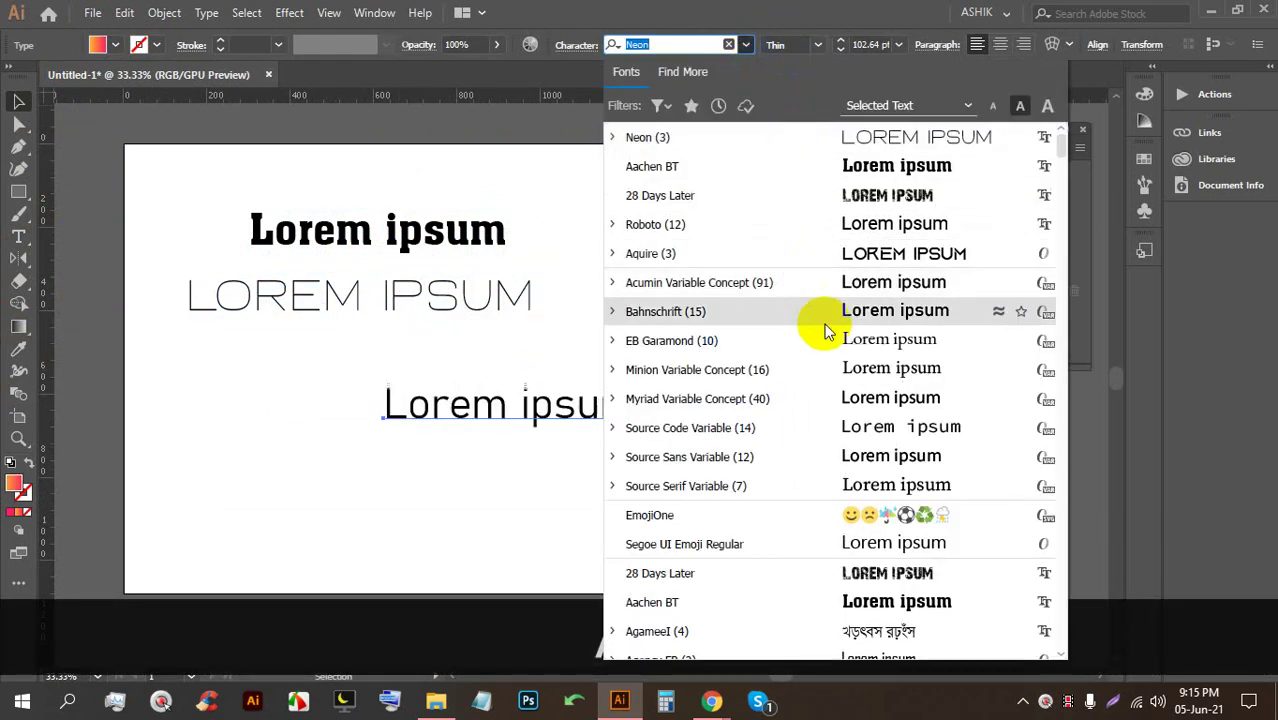
pyautogui.scroll(-5, 815, 330)
pyautogui.scroll(-3, 815, 365)
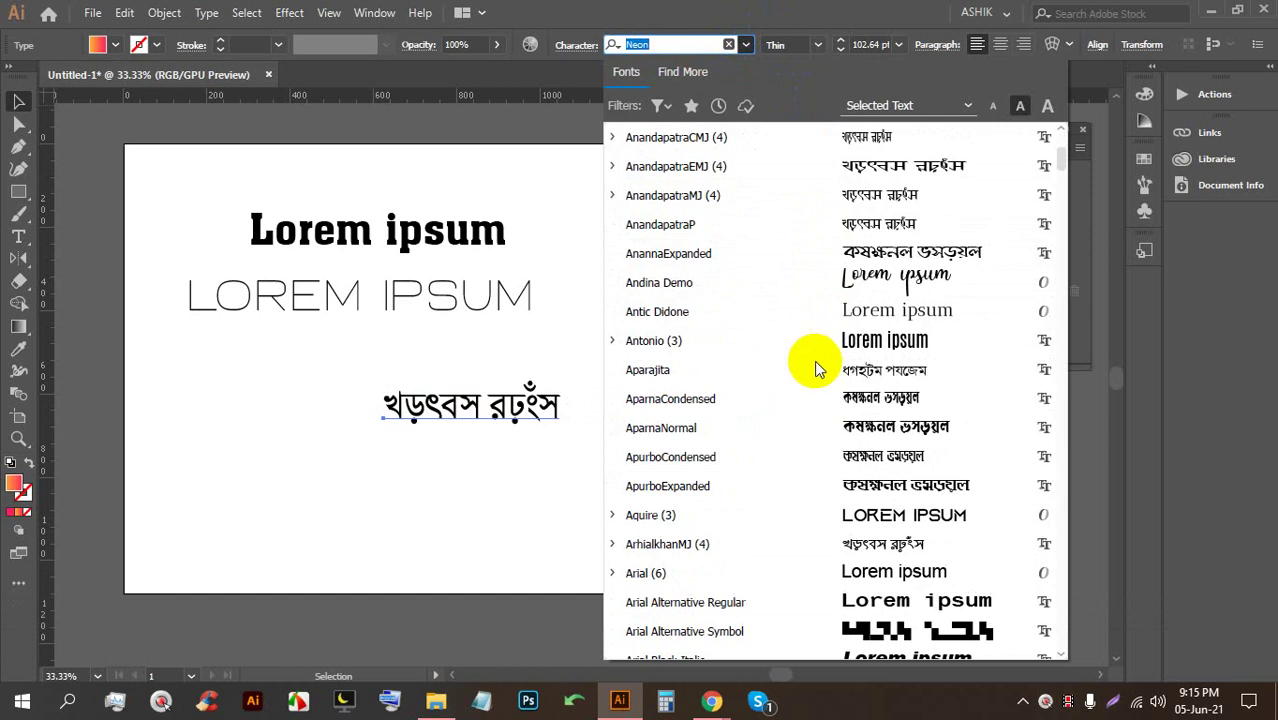
pyautogui.click(827, 277)
# Duplicate the Andina Demo text to its lower right and set the copy's font to Antonio
pyautogui.moveTo(513, 412); pyautogui.dragTo(653, 507)
pyautogui.click(746, 45)
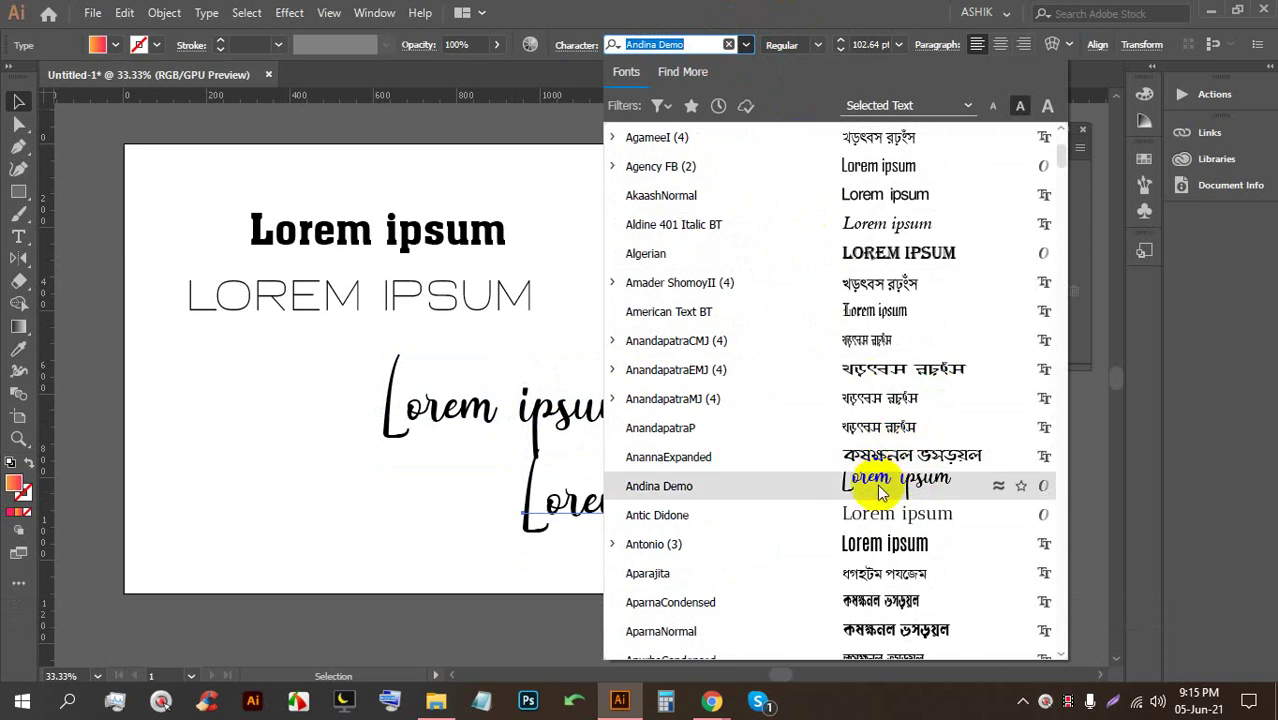
pyautogui.click(876, 543)
pyautogui.click(845, 491)
pyautogui.click(640, 500)
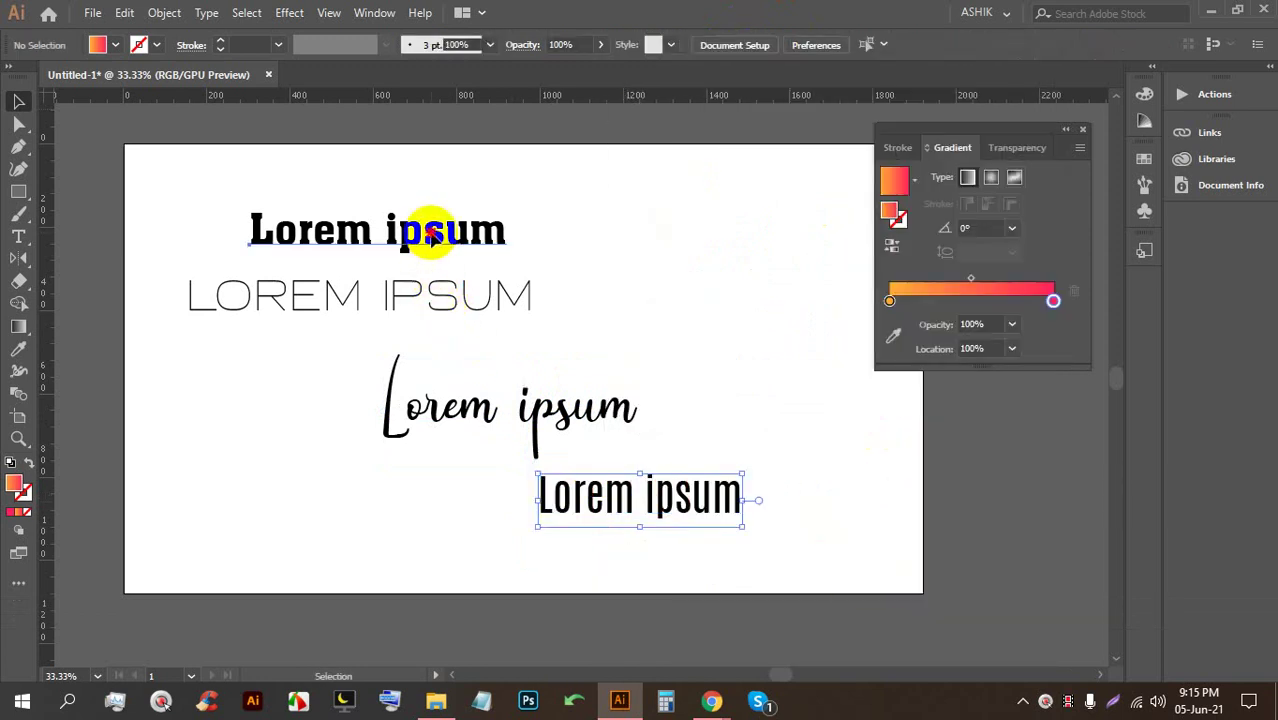
# Fill the topmost Lorem ipsum text, set in Aachen BT, with pink
pyautogui.click(428, 225)
pyautogui.click(116, 46)
pyautogui.click(38, 110)
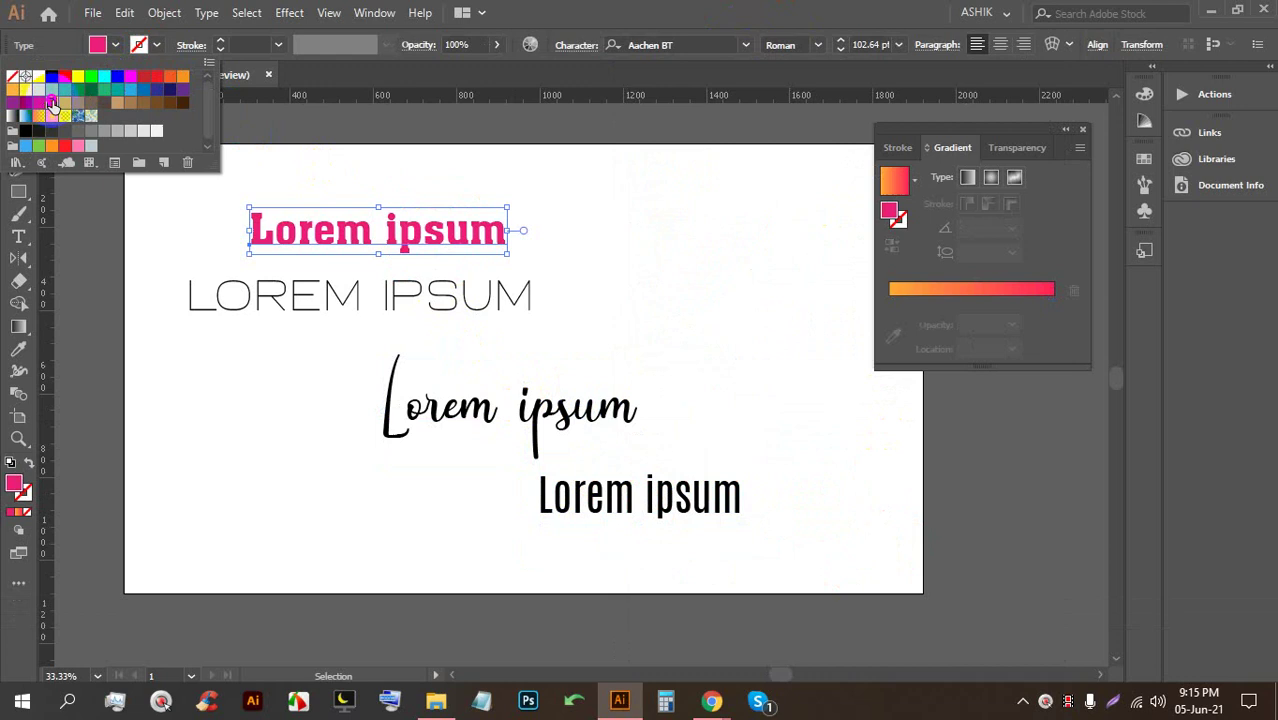
pyautogui.click(613, 214)
# Try an orange fill on the Neon text and set its fill to black
pyautogui.click(405, 290)
pyautogui.click(118, 46)
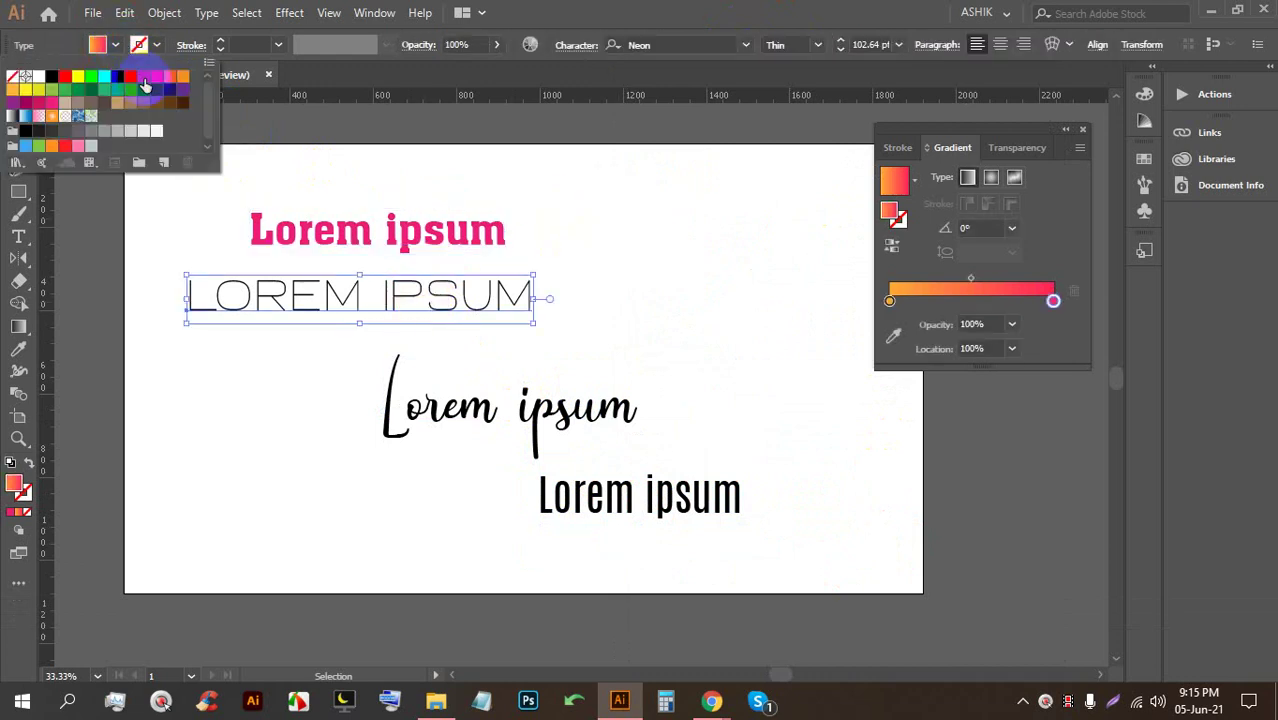
pyautogui.click(157, 80)
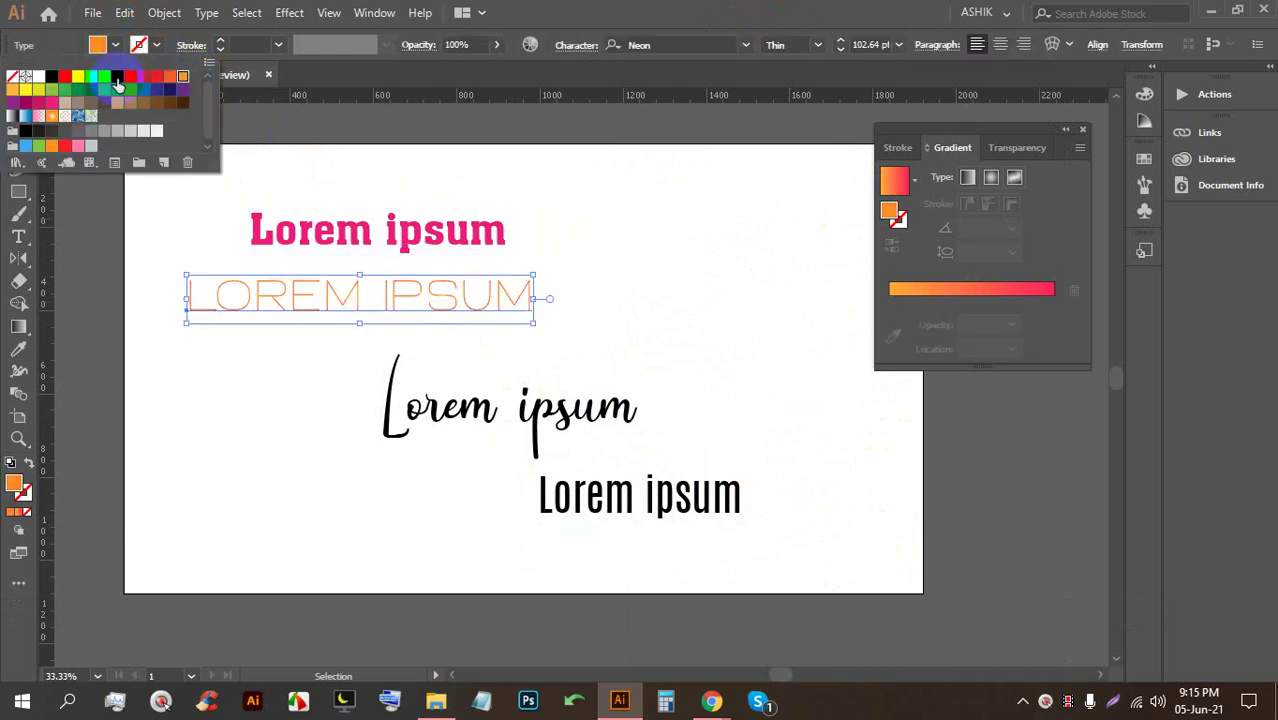
pyautogui.click(52, 82)
pyautogui.click(633, 266)
# Fill the script-style Andina Demo text with red
pyautogui.click(562, 408)
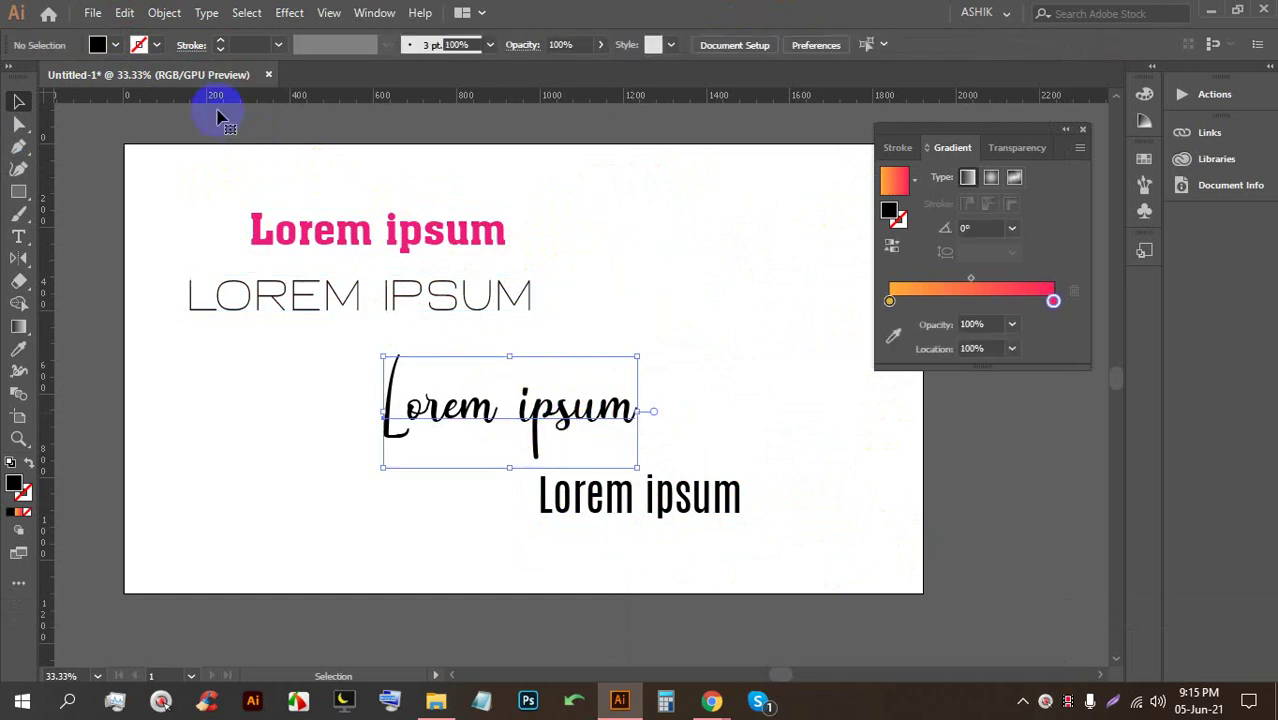
pyautogui.click(118, 46)
pyautogui.click(157, 77)
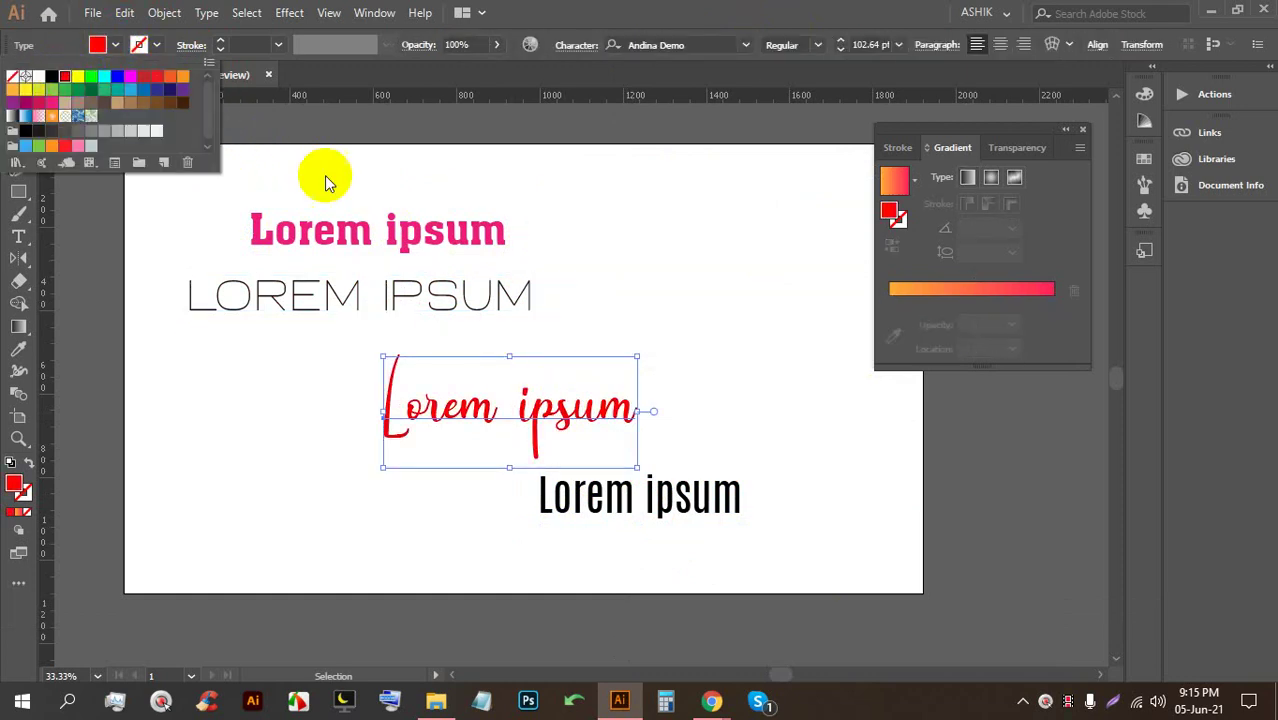
pyautogui.click(699, 300)
# Move the Antonio text below the Neon text, to the left of the red script text
pyautogui.moveTo(636, 502); pyautogui.dragTo(275, 373)
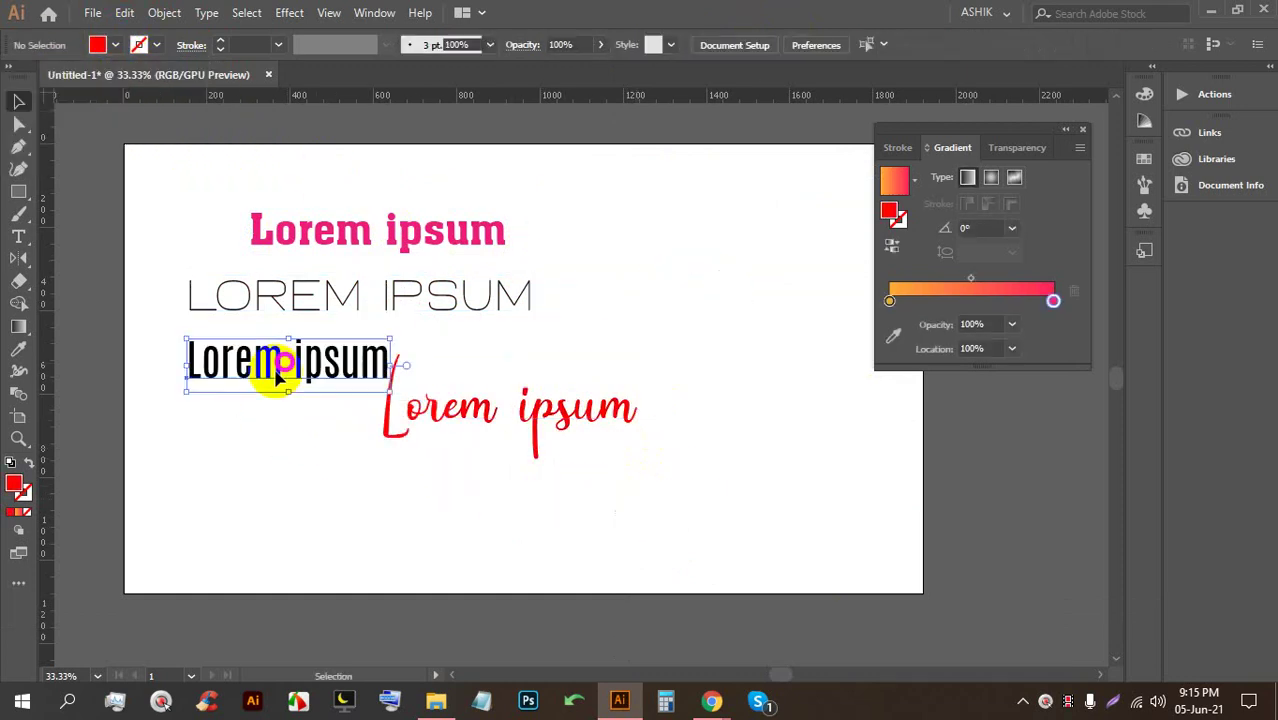
pyautogui.scroll(3, 197, 368)
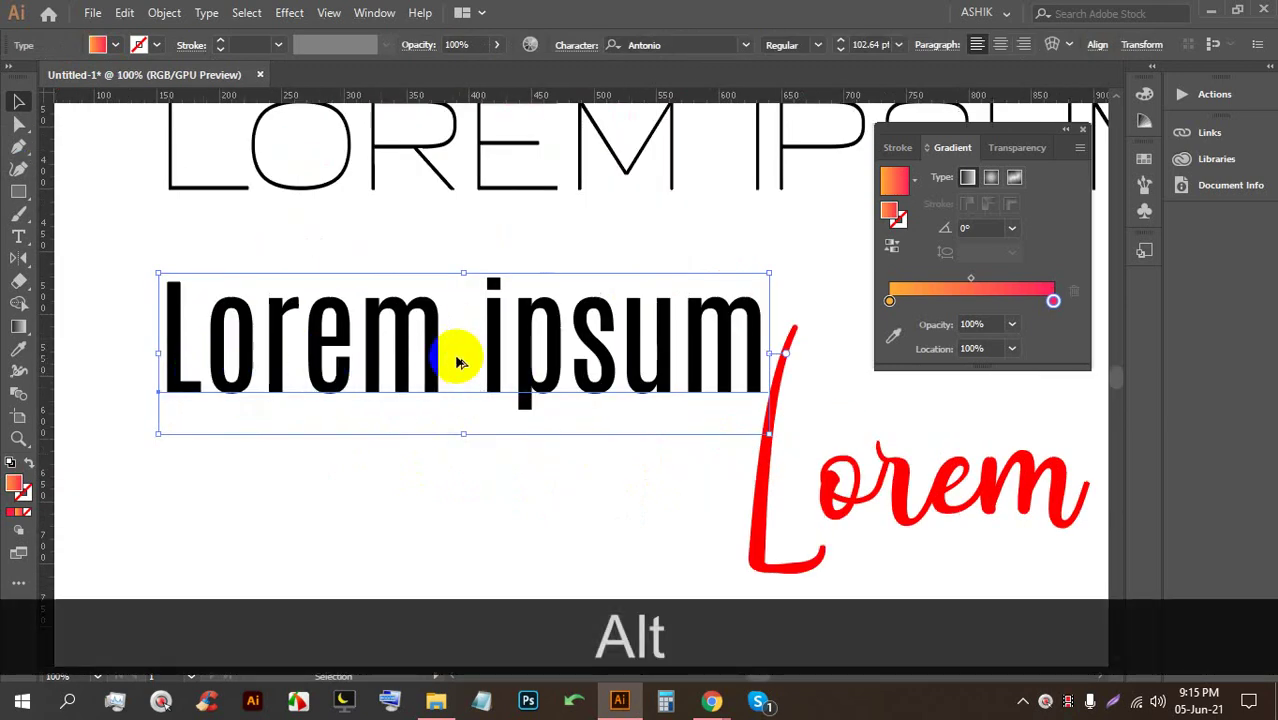
pyautogui.scroll(-1, 442, 357)
pyautogui.moveTo(371, 362); pyautogui.dragTo(289, 385)
pyautogui.scroll(-1, 240, 370)
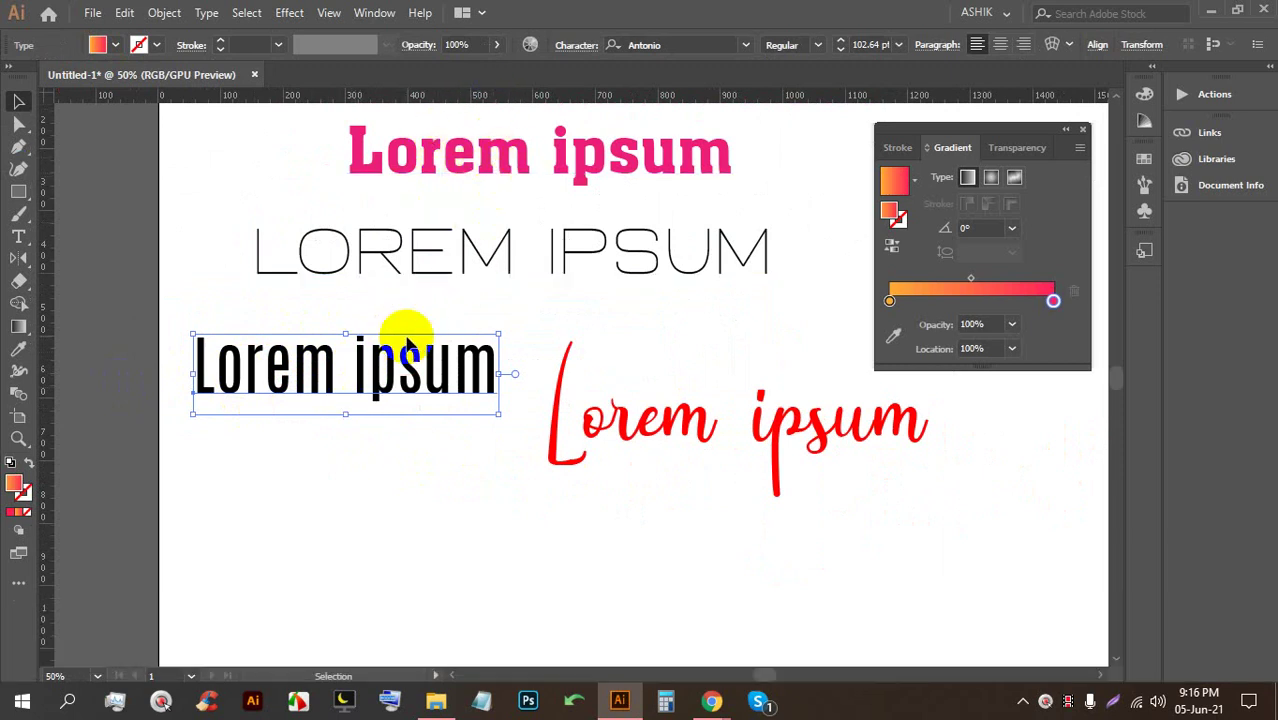
# Try sampling the pink Aachen BT text and the grey canvas area with the Eyedropper onto the Antonio text
pyautogui.click(18, 348)
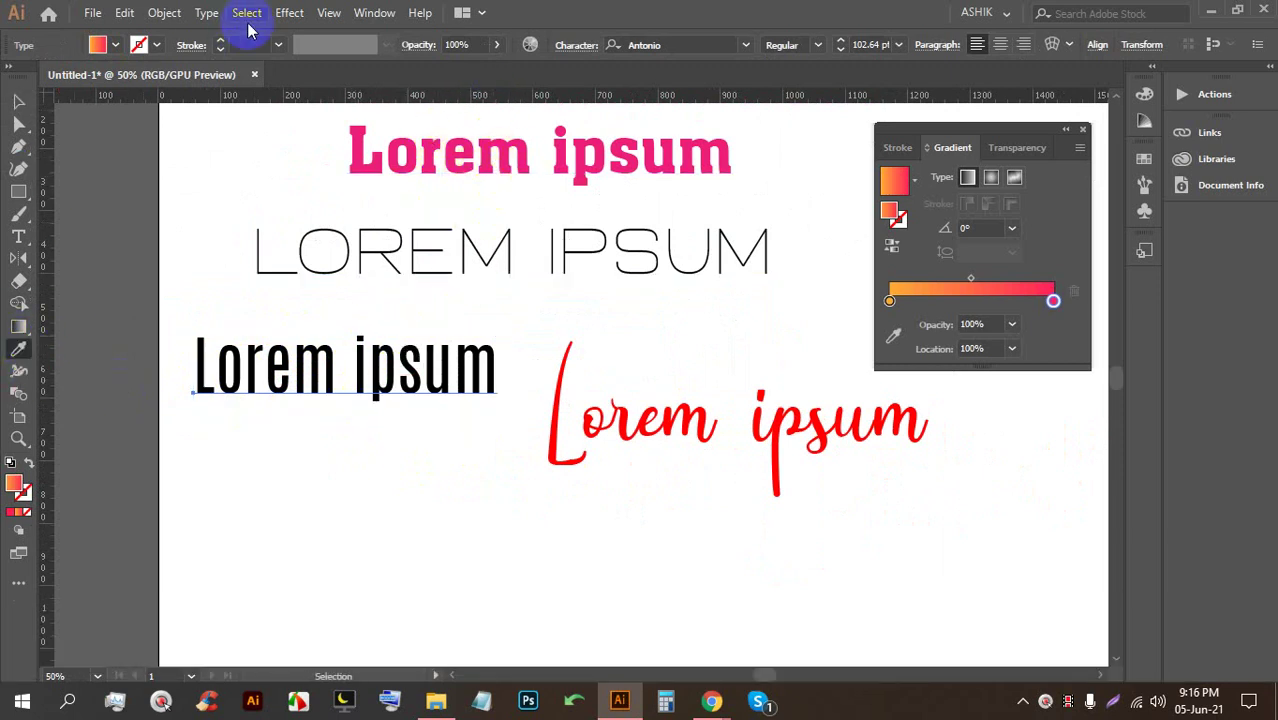
pyautogui.click(350, 138)
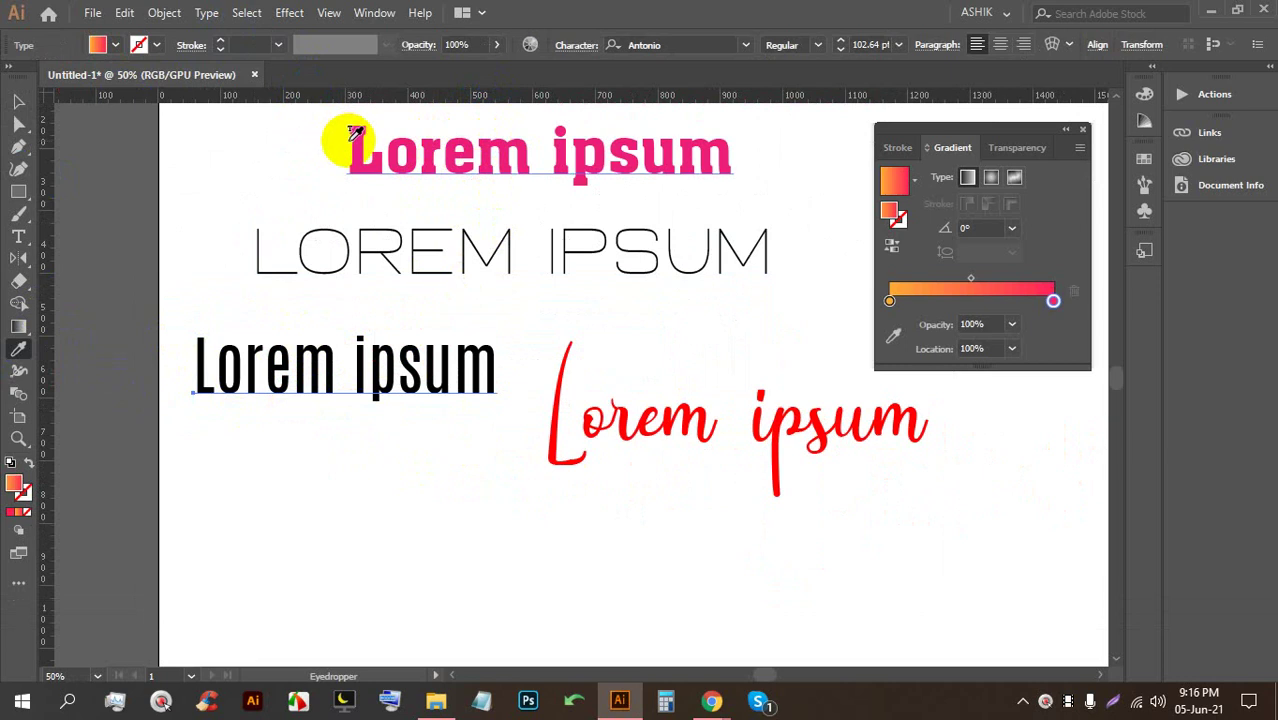
pyautogui.click(254, 180)
pyautogui.click(108, 213)
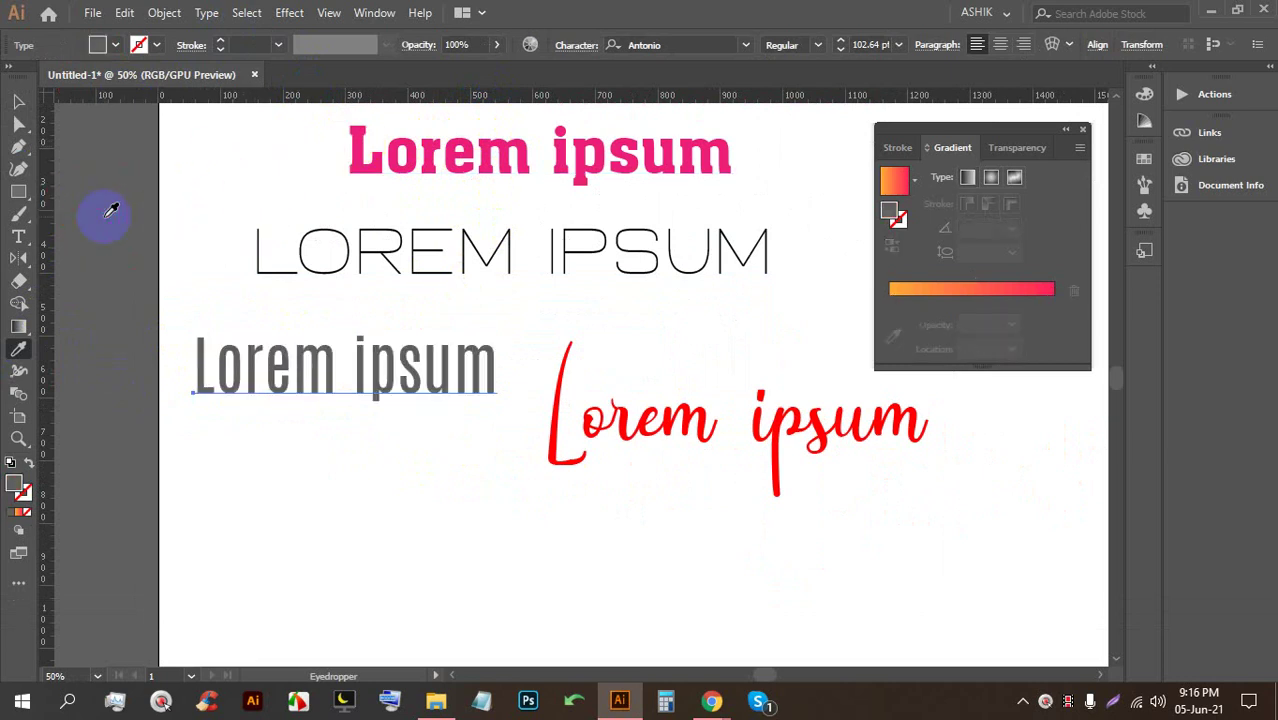
pyautogui.click(151, 447)
pyautogui.click(87, 441)
pyautogui.click(62, 288)
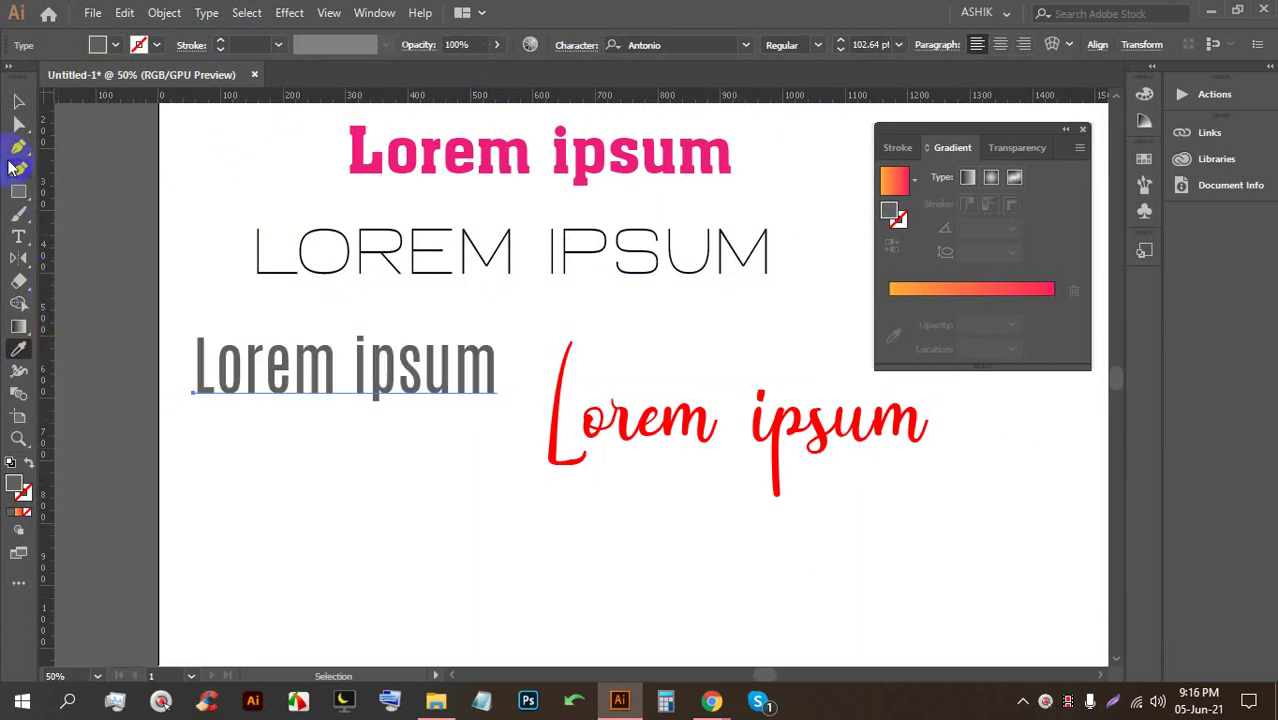
# Draw a small rectangle across the artboard's left edge near the top and fill it with magenta
pyautogui.click(16, 194)
pyautogui.moveTo(108, 148); pyautogui.dragTo(173, 196)
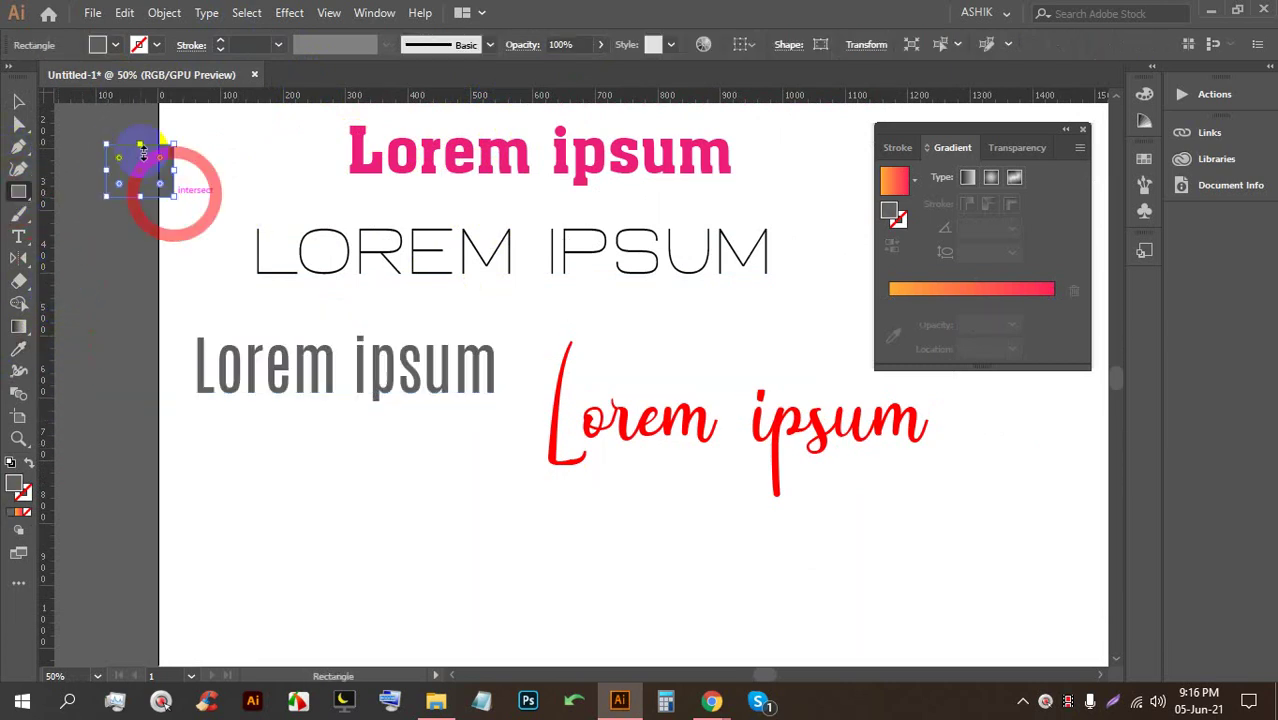
pyautogui.click(115, 45)
pyautogui.click(130, 78)
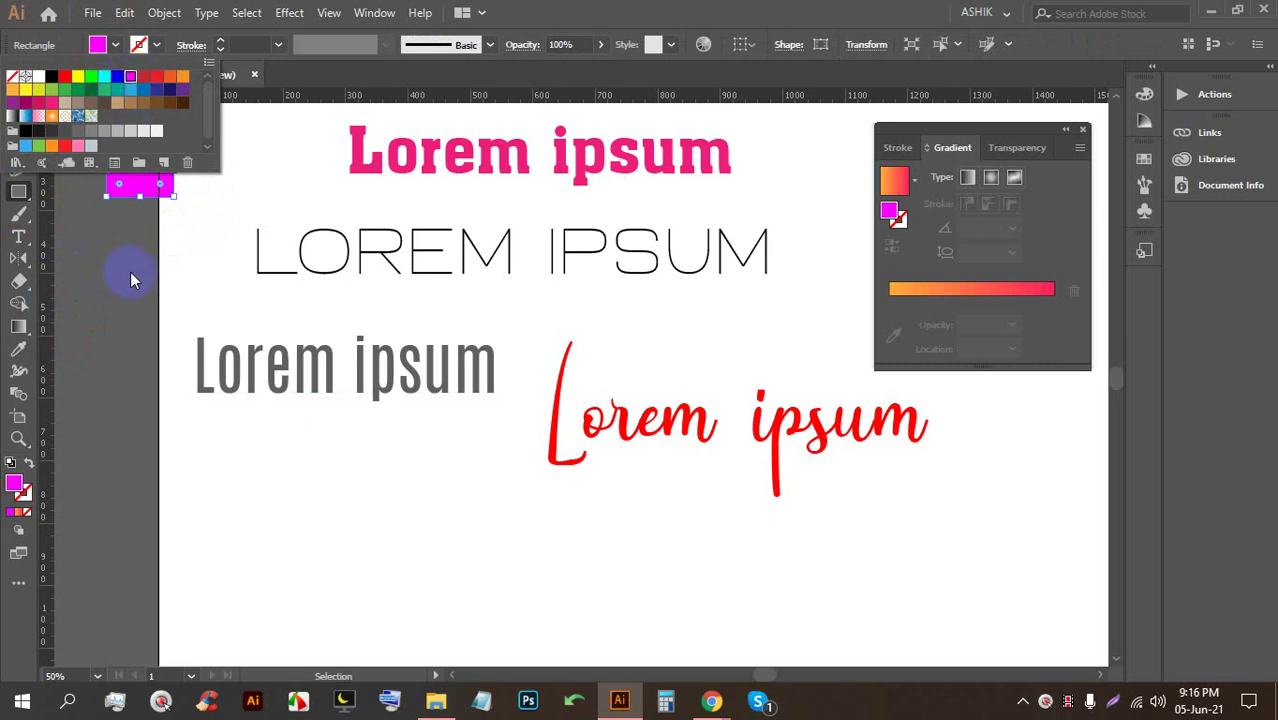
pyautogui.click(16, 372)
pyautogui.click(20, 101)
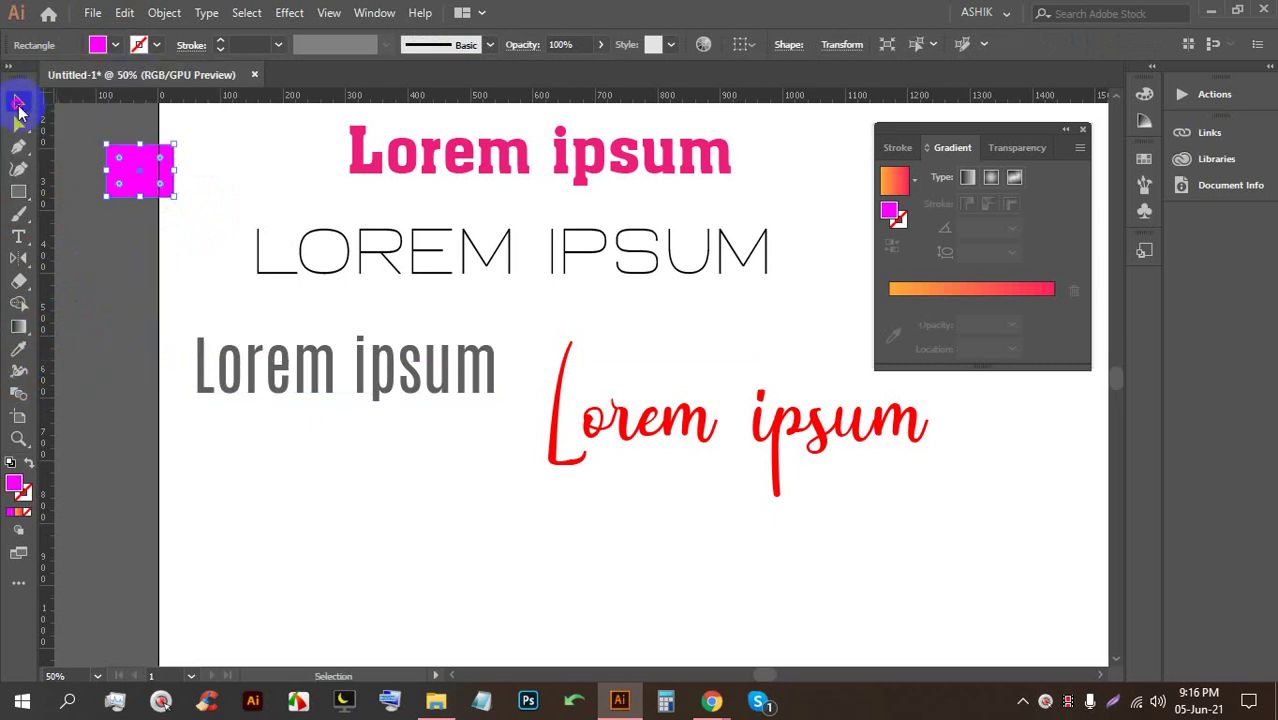
pyautogui.click(130, 318)
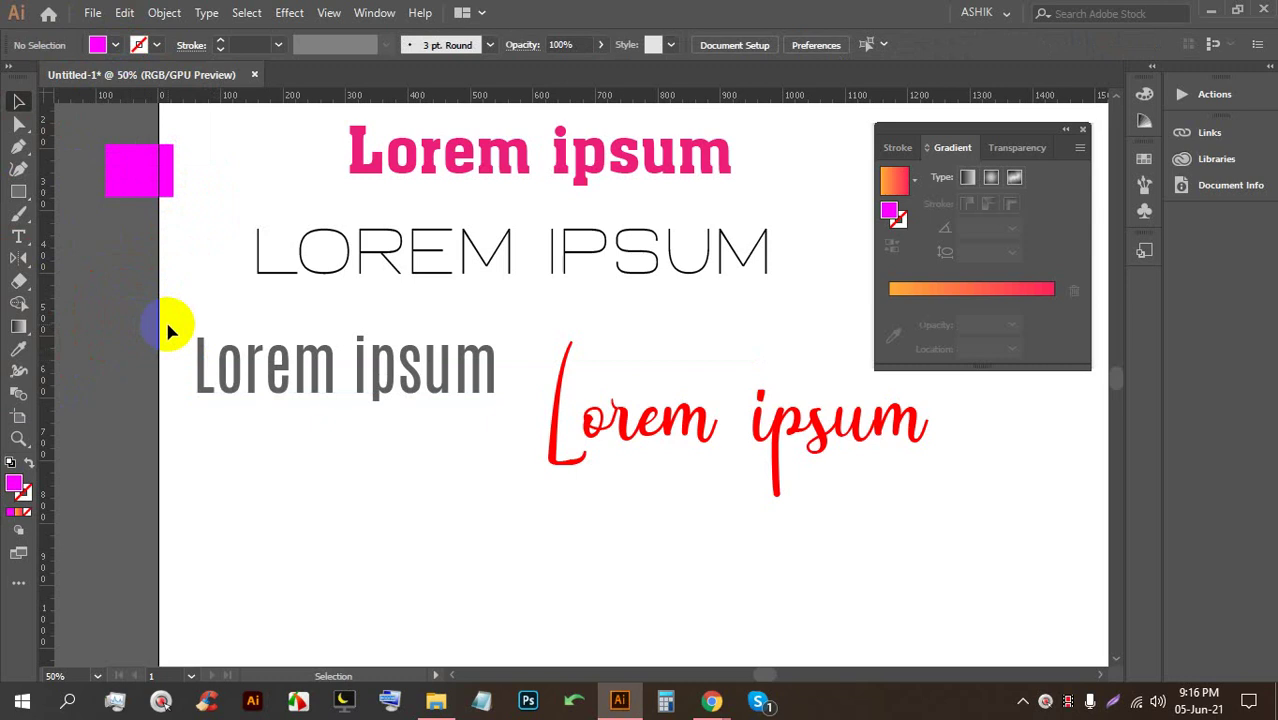
# Copy the magenta rectangle's fill onto the Antonio Lorem ipsum text with the Eyedropper
pyautogui.click(264, 348)
pyautogui.moveTo(695, 710)
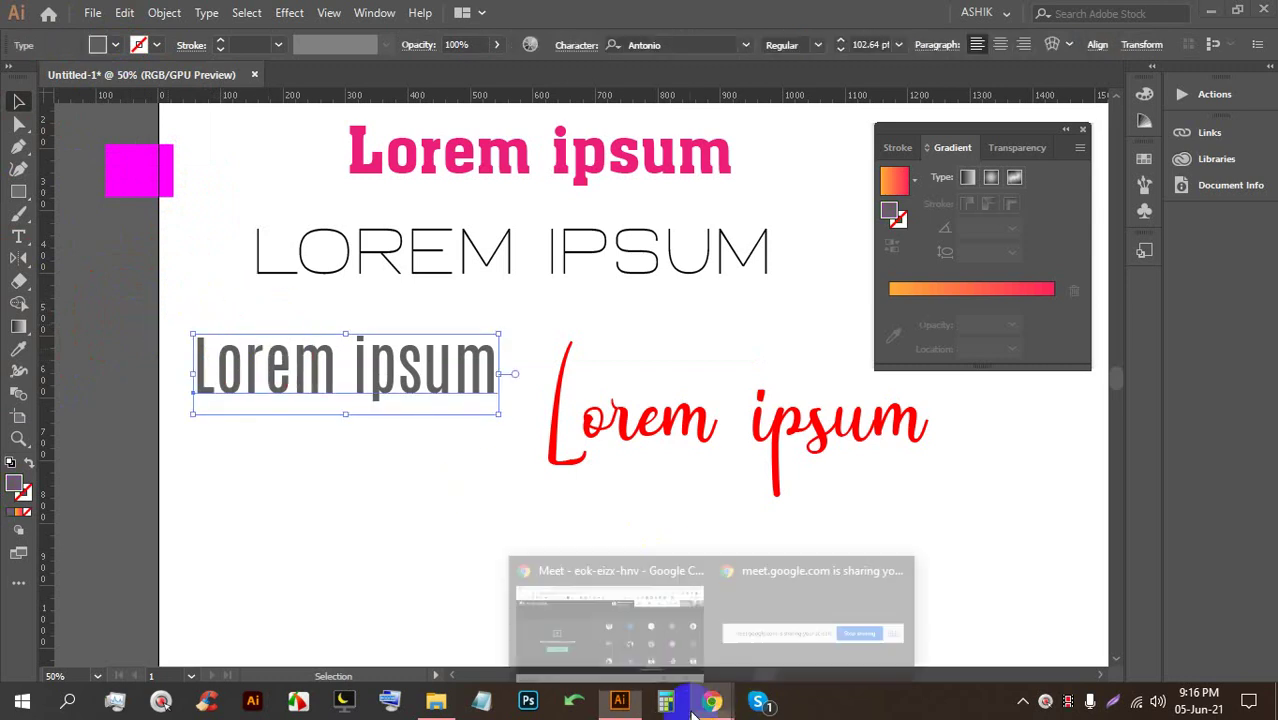
pyautogui.click(615, 615)
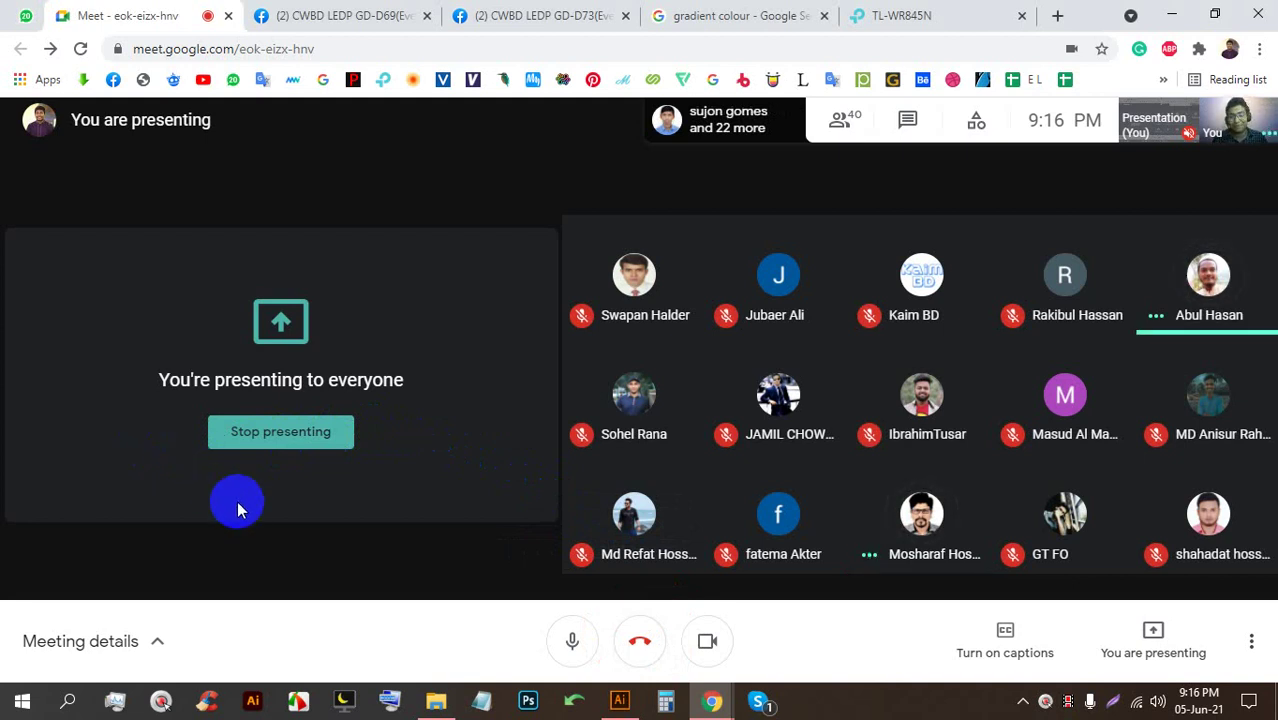
pyautogui.click(617, 698)
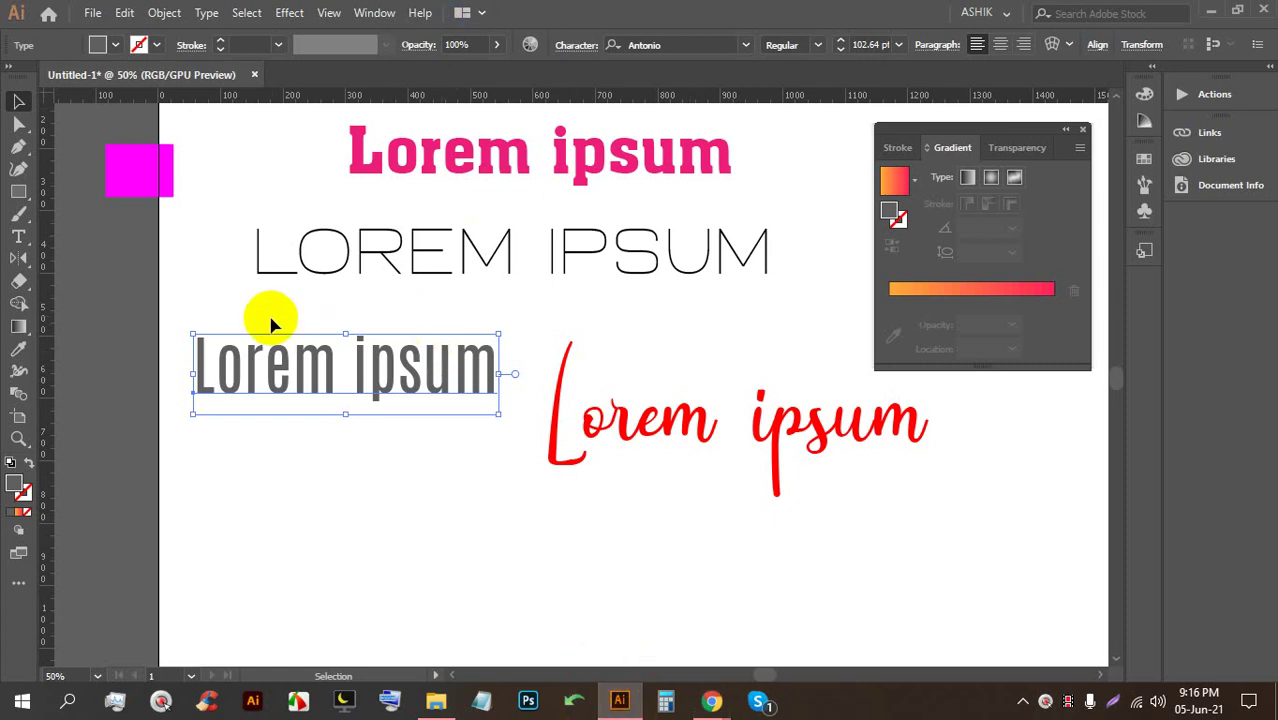
pyautogui.click(19, 352)
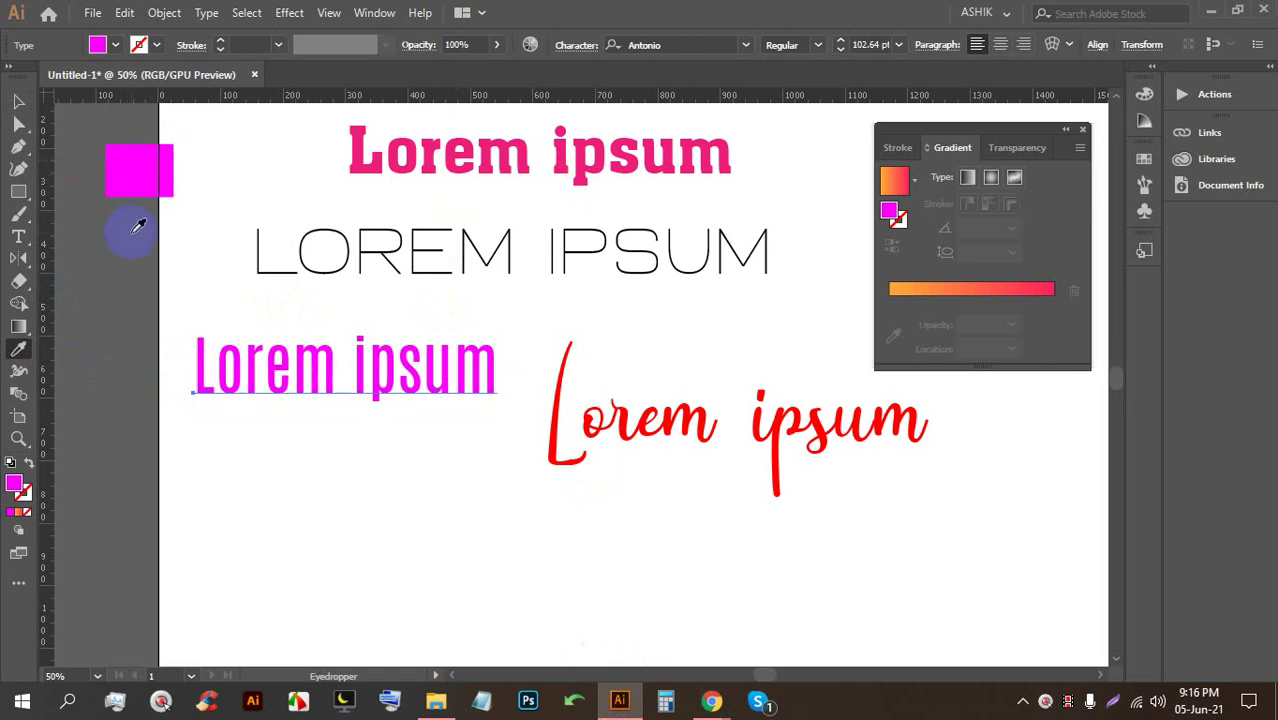
pyautogui.click(121, 163)
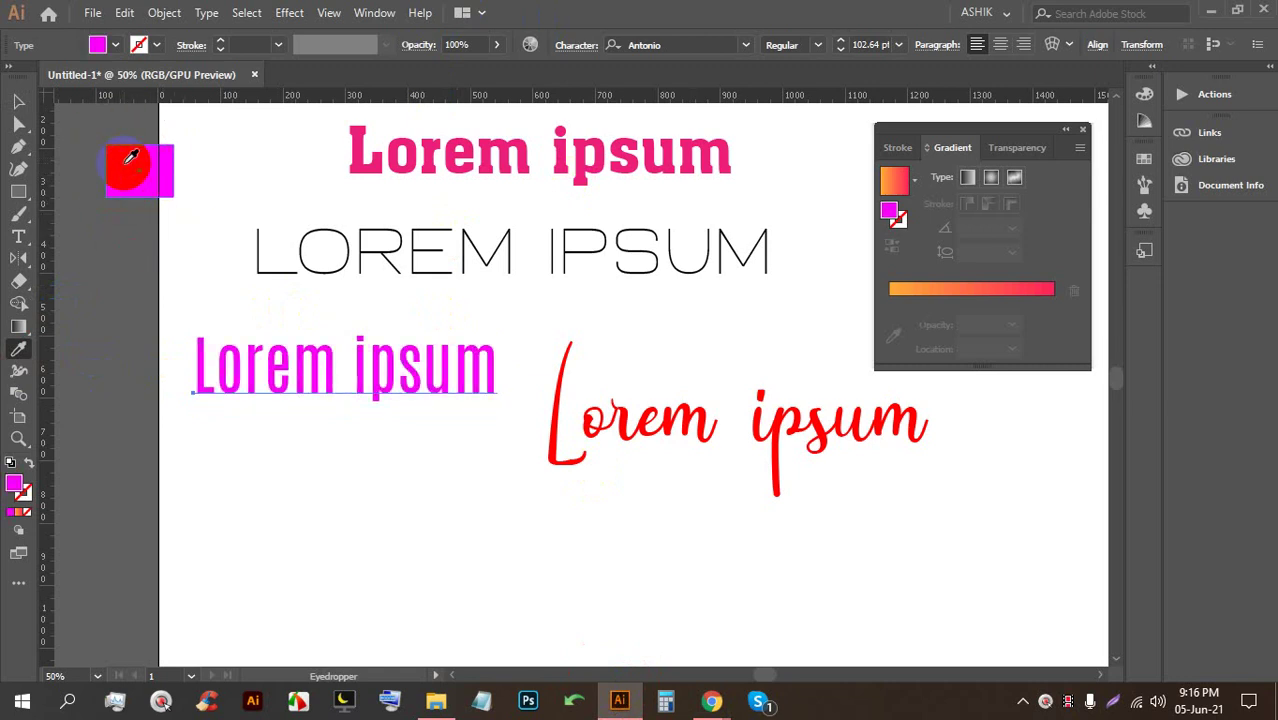
# Copy the red Andina Demo script style onto the former Antonio text and replace its wording with "Bangladesh"
pyautogui.click(378, 163)
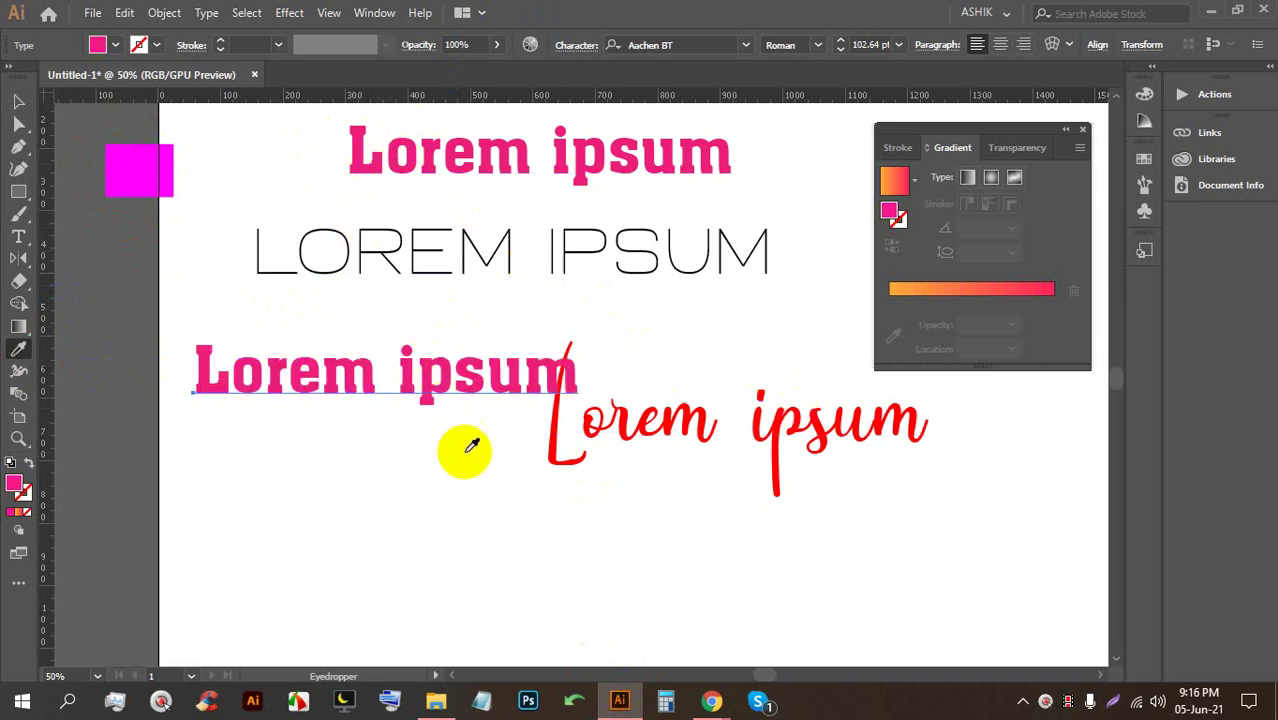
pyautogui.click(560, 444)
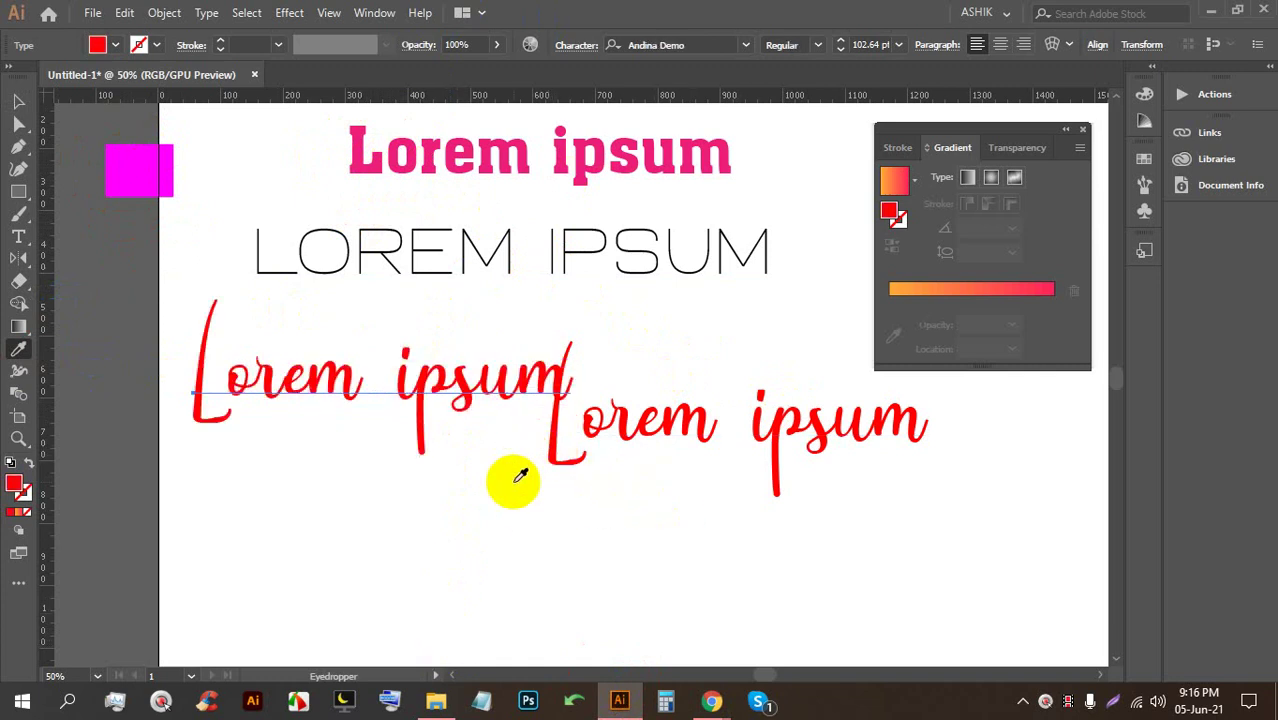
pyautogui.click(20, 103)
pyautogui.click(235, 528)
pyautogui.tripleClick(318, 384)
pyautogui.write('Ba')
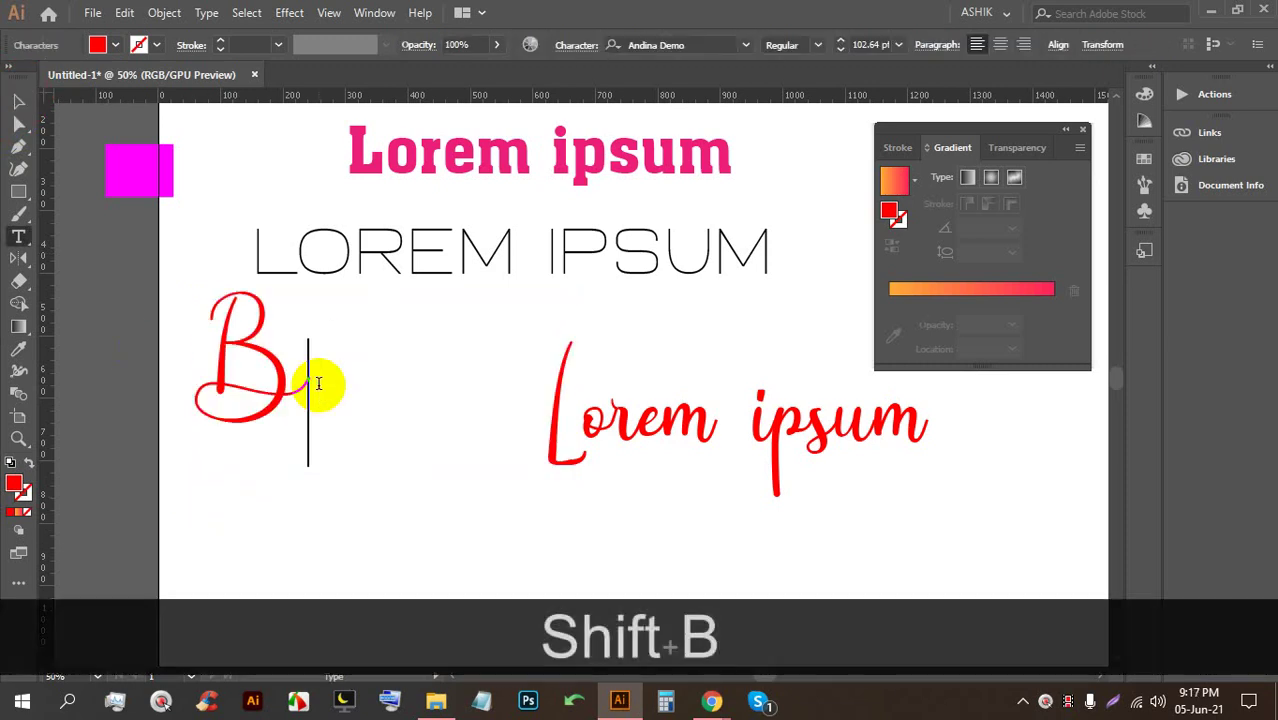
pyautogui.write('gladesh')
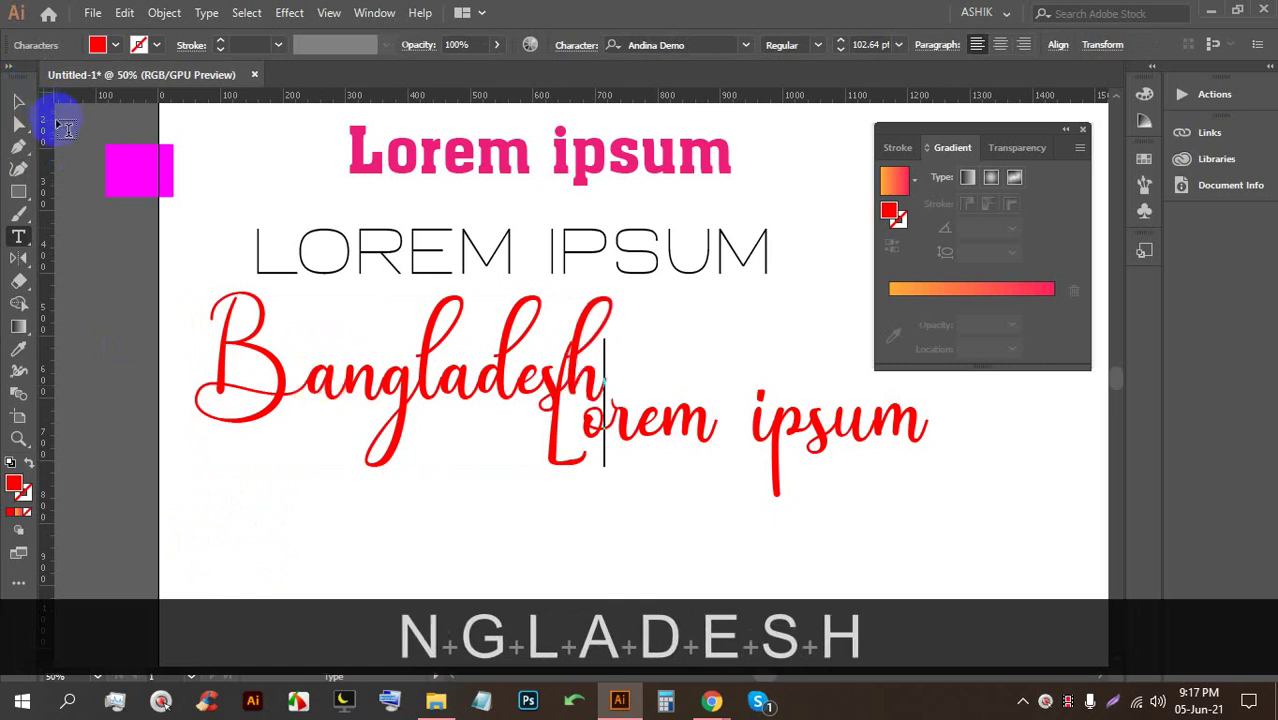
# Scale the Bangladesh text down to about 59 pt, clear of the red script Lorem ipsum
pyautogui.click(19, 102)
pyautogui.moveTo(403, 292); pyautogui.dragTo(368, 366)
pyautogui.moveTo(401, 445); pyautogui.dragTo(280, 400)
pyautogui.scroll(1, 285, 400)
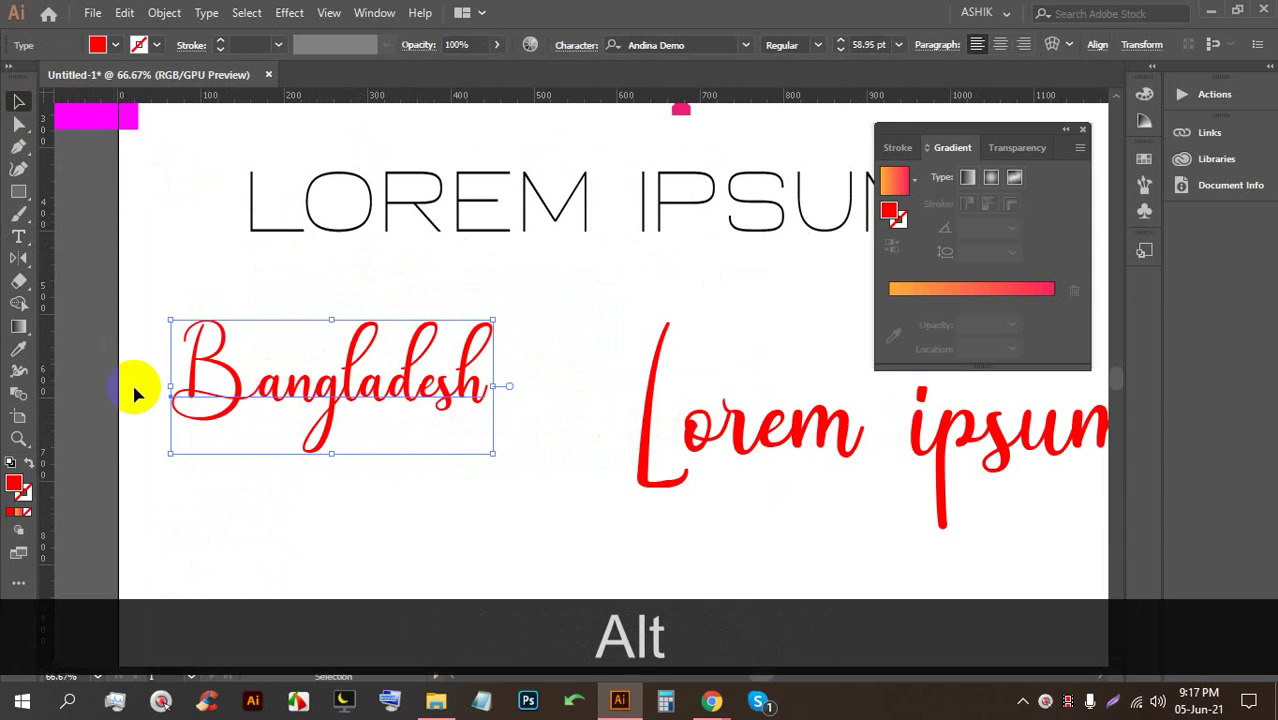
pyautogui.scroll(-1, 35, 375)
# Use the Eyedropper to copy the pink Aachen BT, red script and finally black Neon text styles onto the Bangladesh text
pyautogui.click(19, 348)
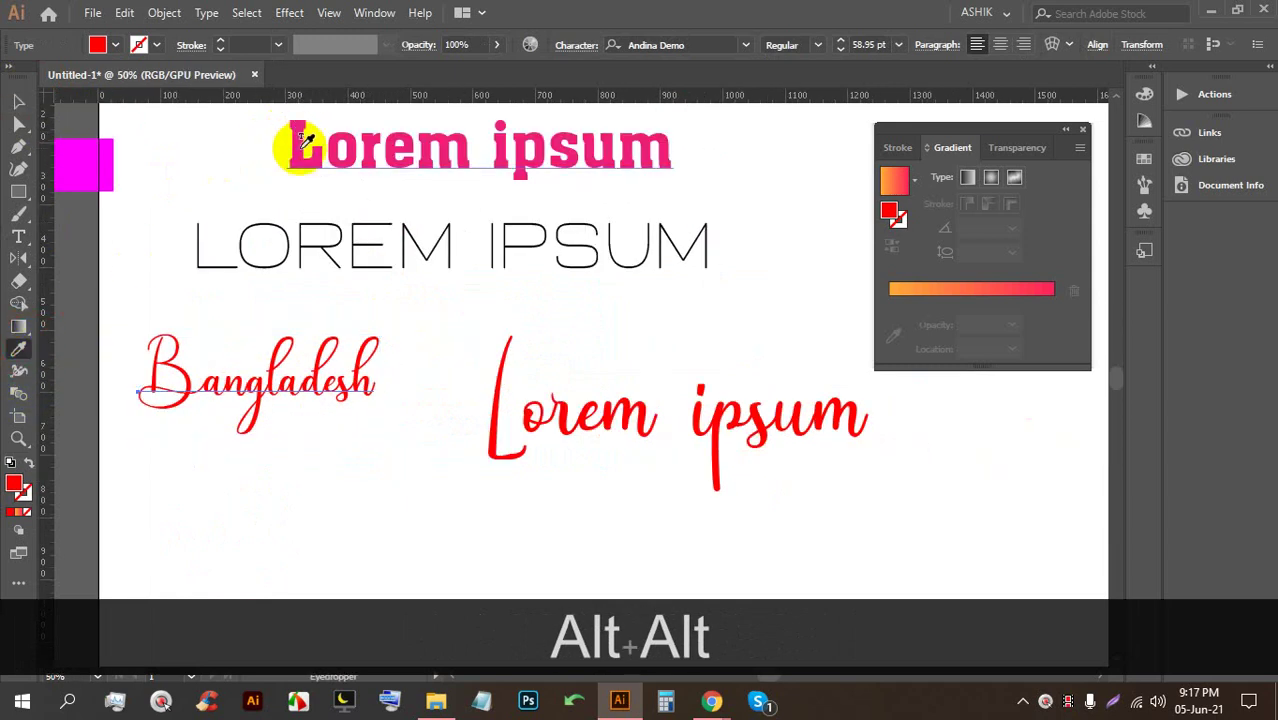
pyautogui.click(300, 140)
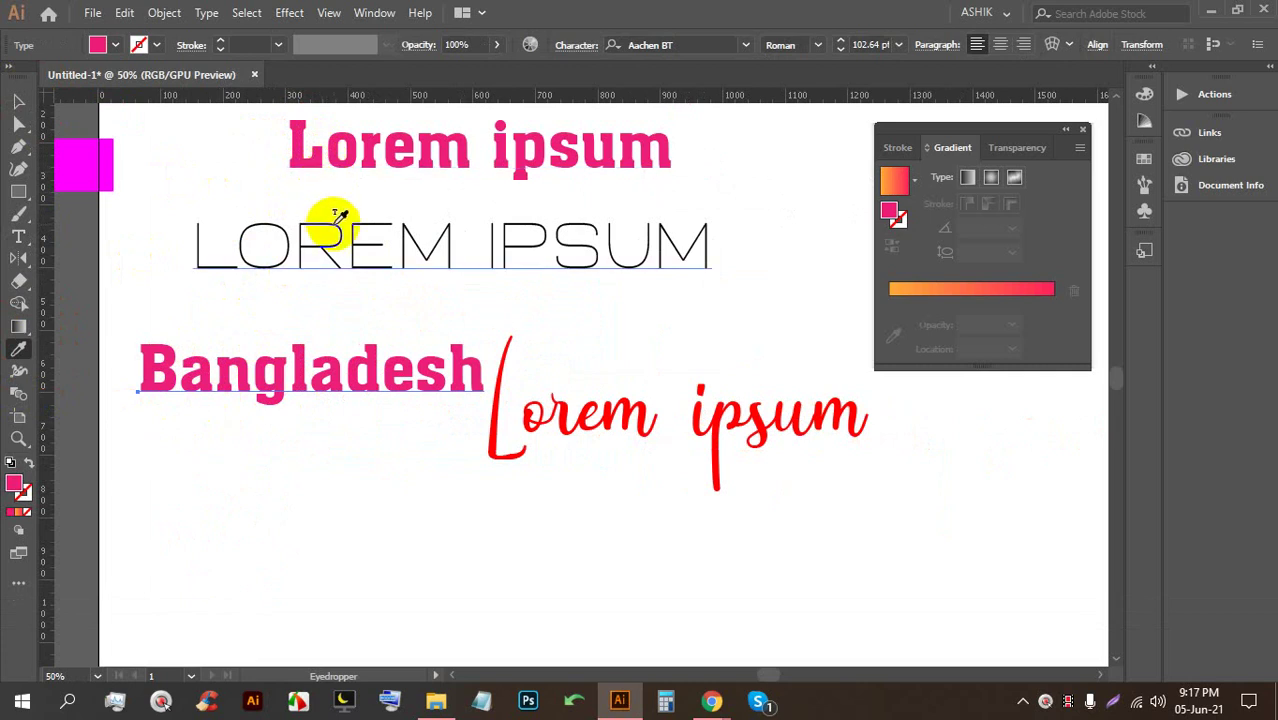
pyautogui.click(338, 216)
pyautogui.click(499, 425)
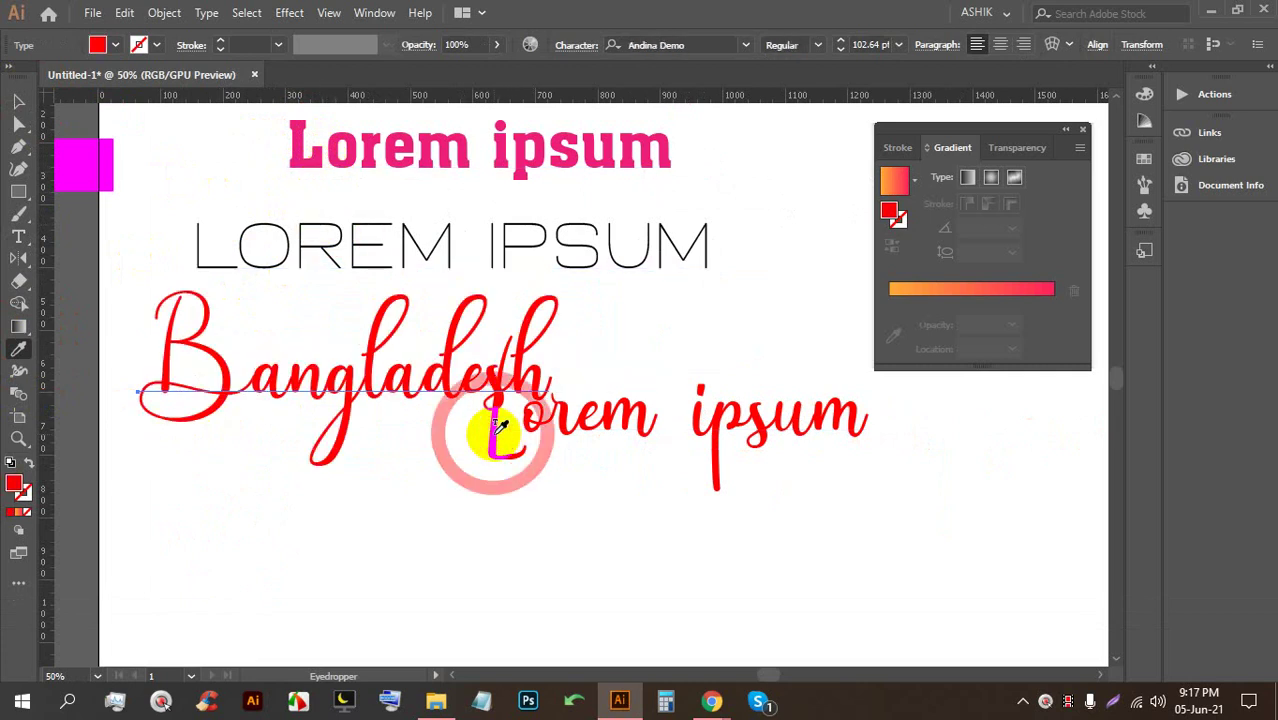
pyautogui.moveTo(700, 703)
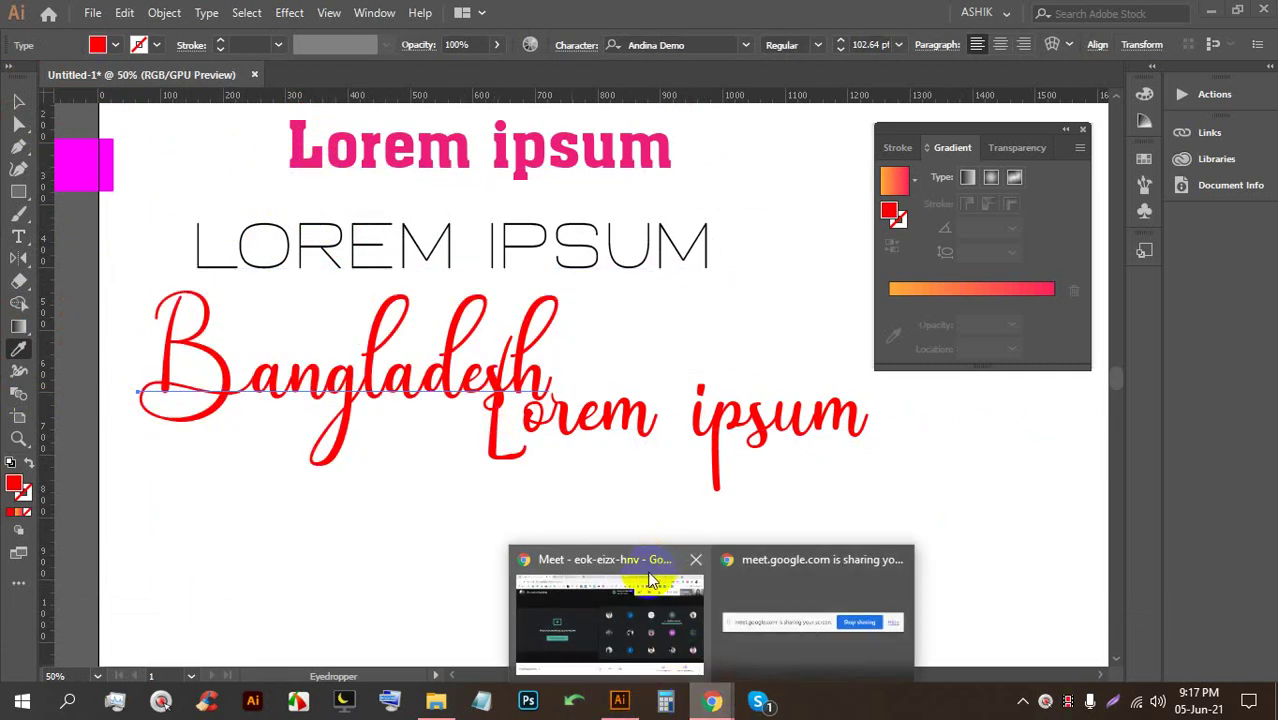
pyautogui.click(636, 595)
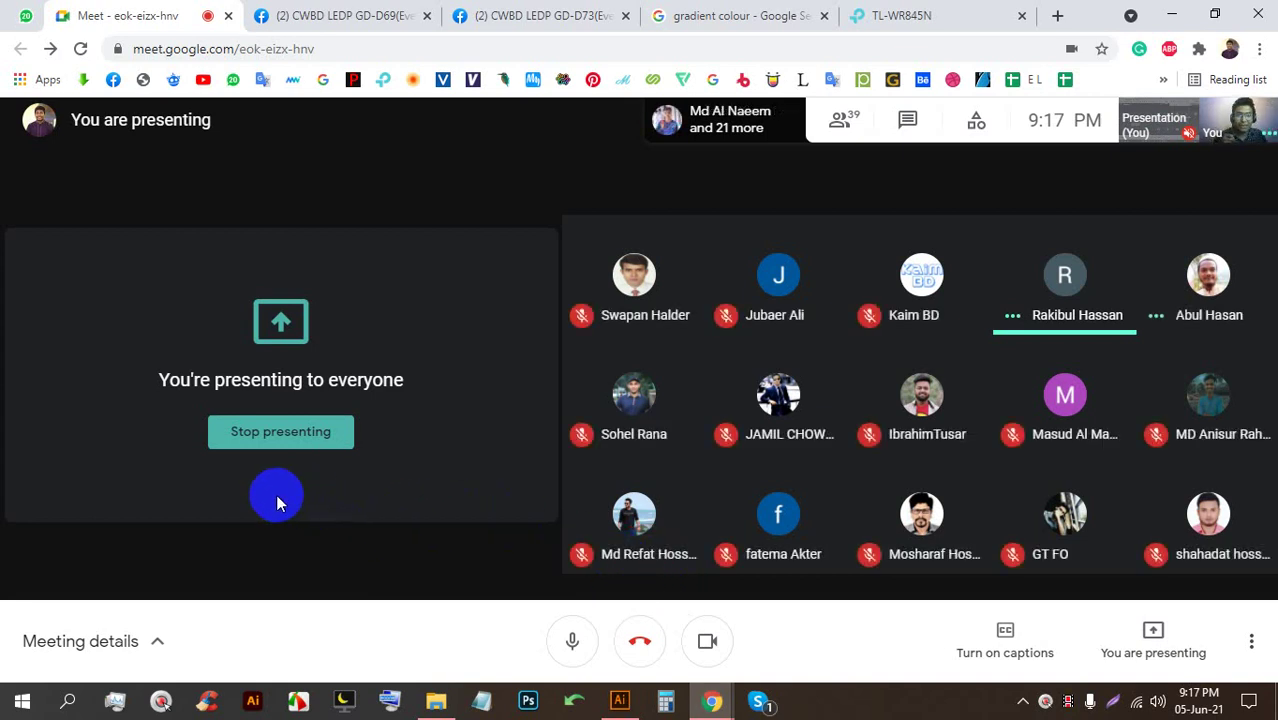
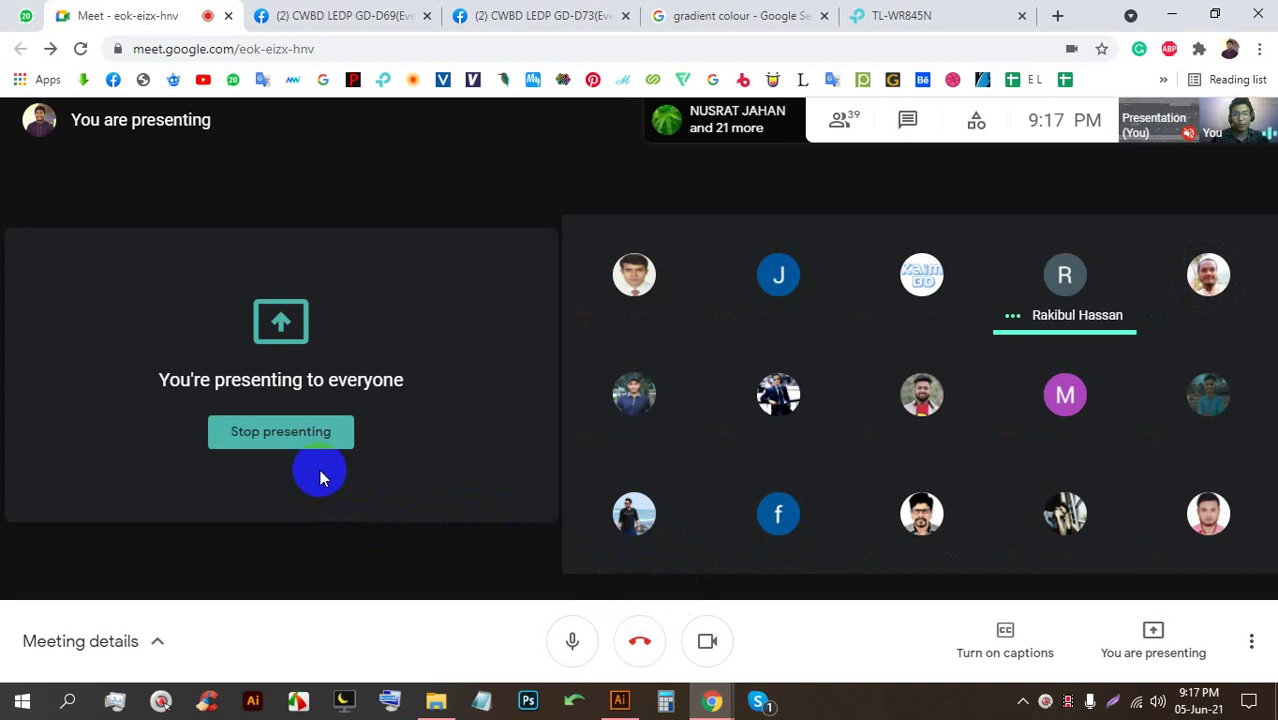
pyautogui.click(620, 700)
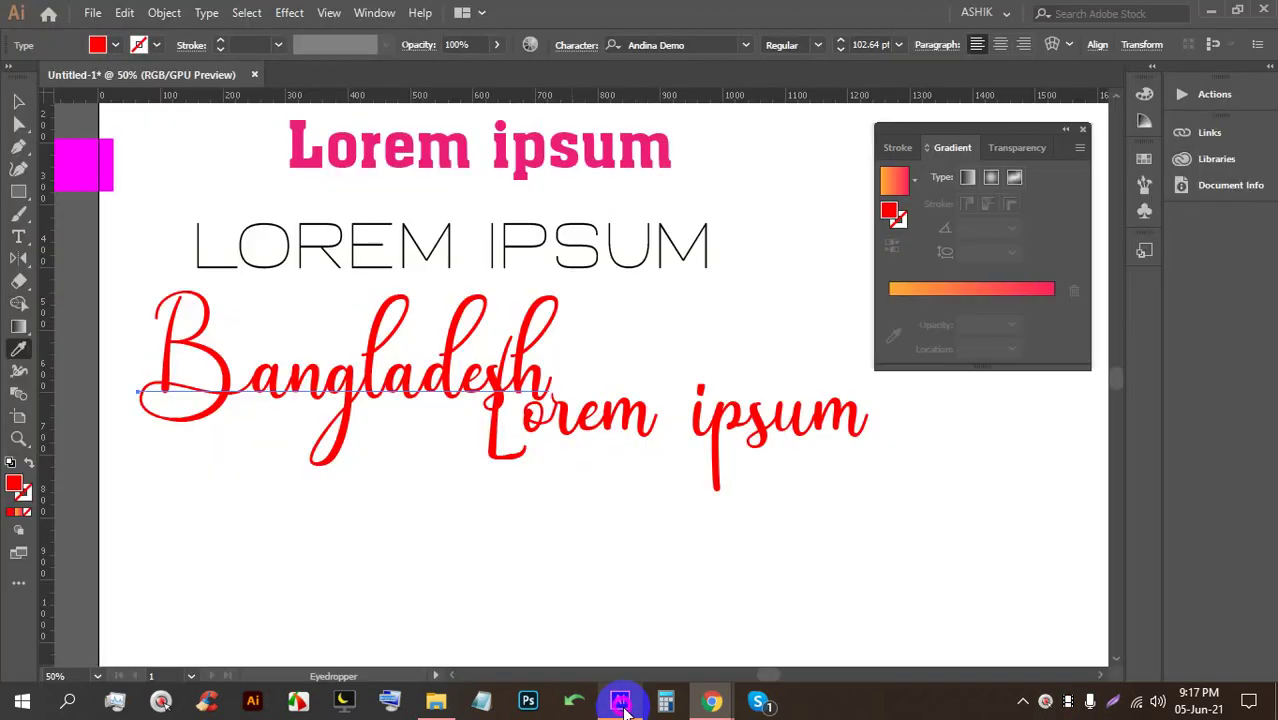
pyautogui.click(491, 243)
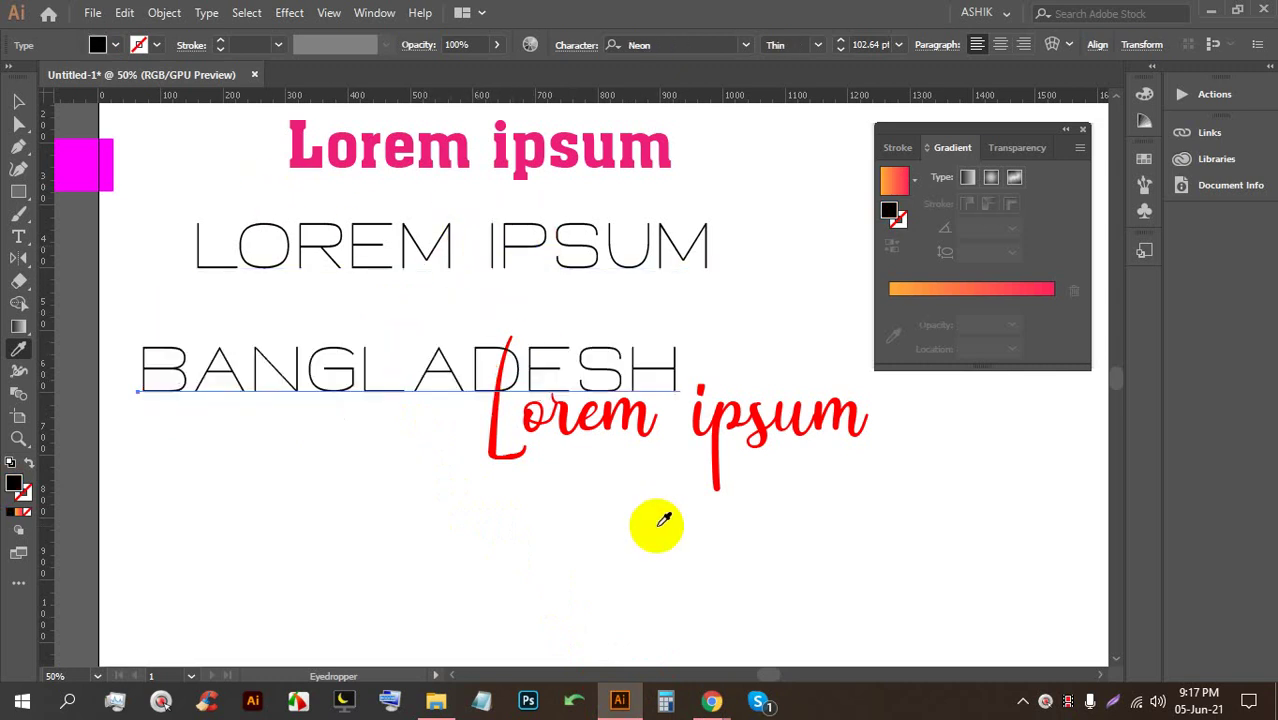
# Switch to the Google Meet window to check the class meeting and return to Illustrator
pyautogui.click(712, 700)
pyautogui.click(571, 581)
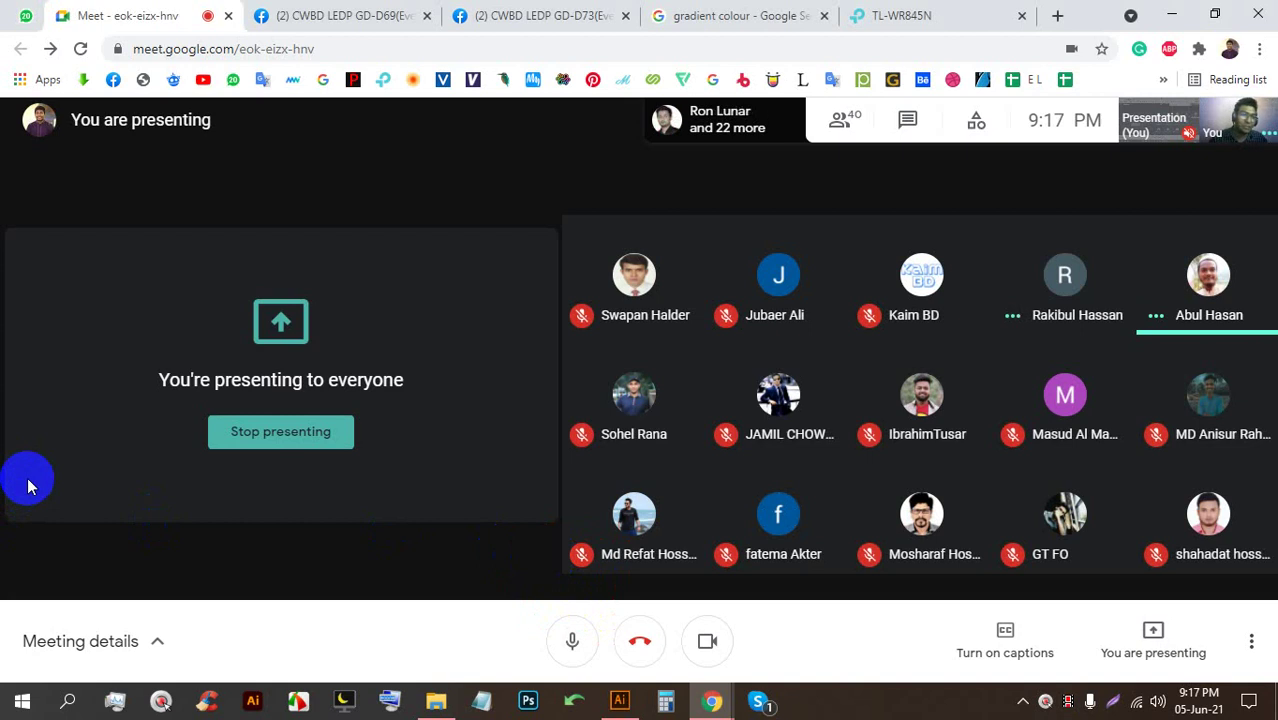
pyautogui.click(620, 700)
# Place the image Screenshot_17.png in the upper right part of the artboard
pyautogui.click(90, 12)
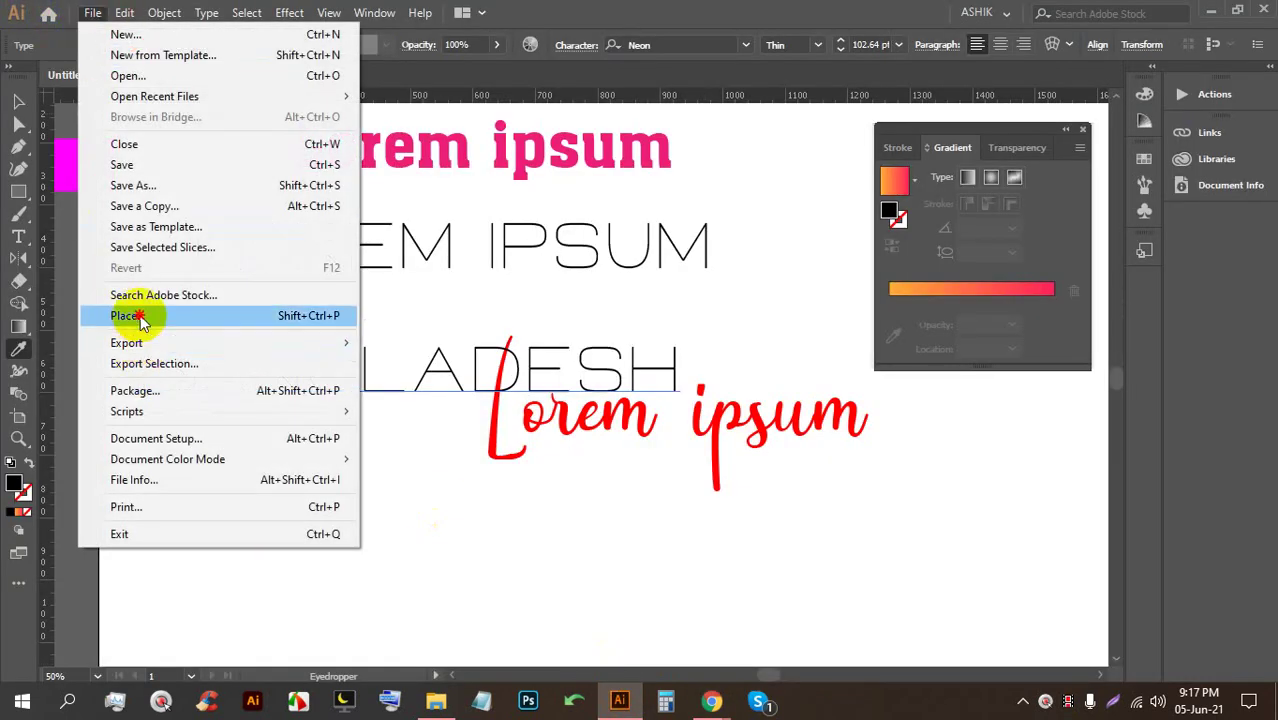
pyautogui.click(145, 312)
pyautogui.doubleClick(218, 160)
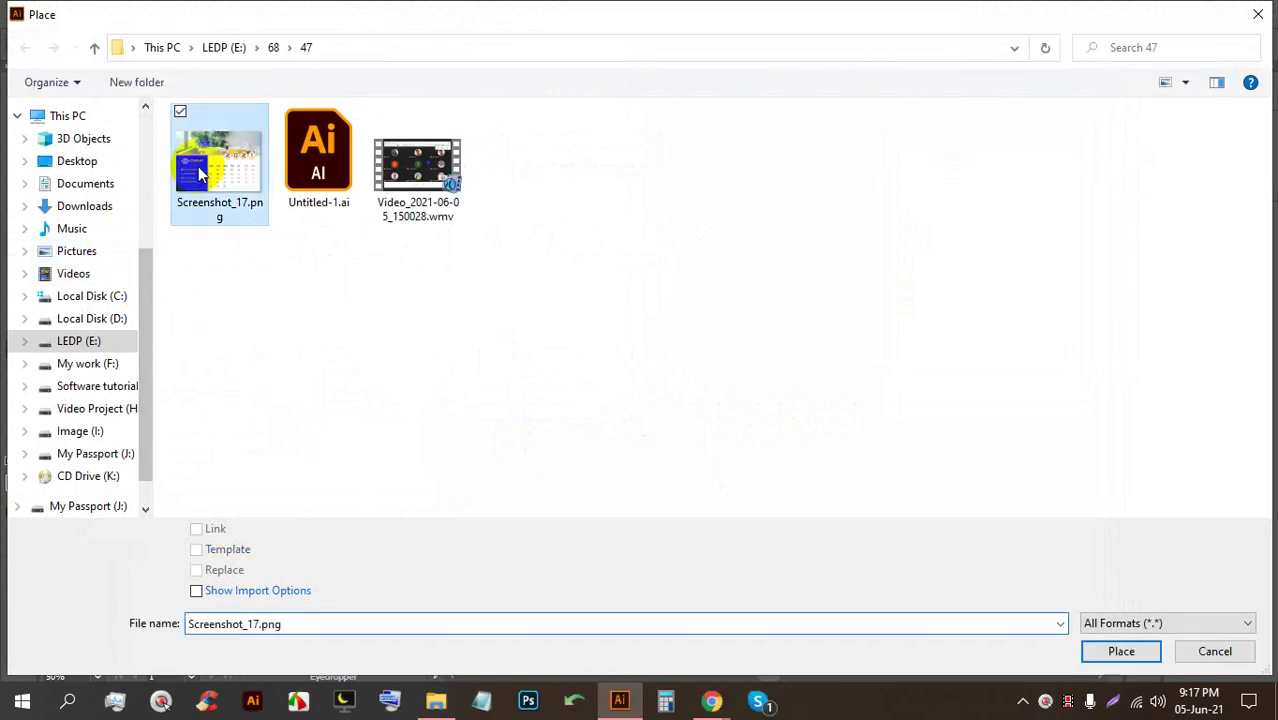
pyautogui.press('alt')
pyautogui.click(568, 165)
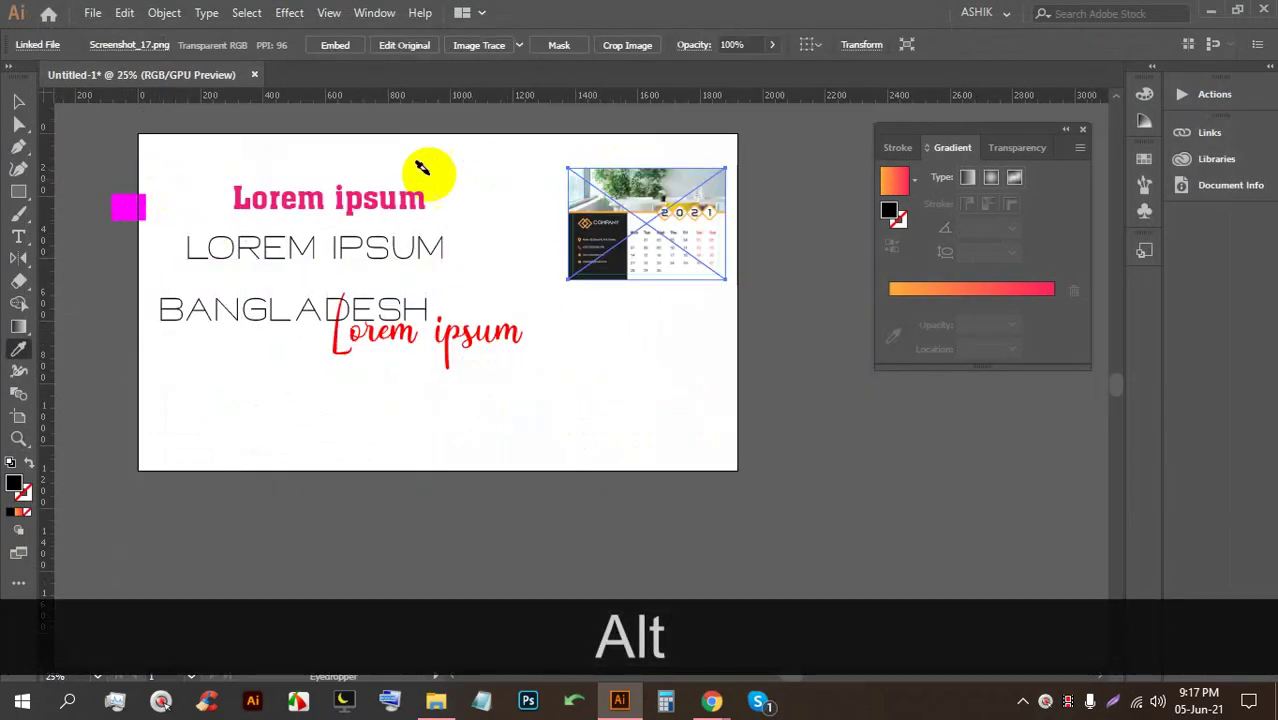
# Enlarge the placed calendar image beyond the artboard's right edge and embed it in the document
pyautogui.scroll(-3, 332, 160)
pyautogui.scroll(4, 502, 200)
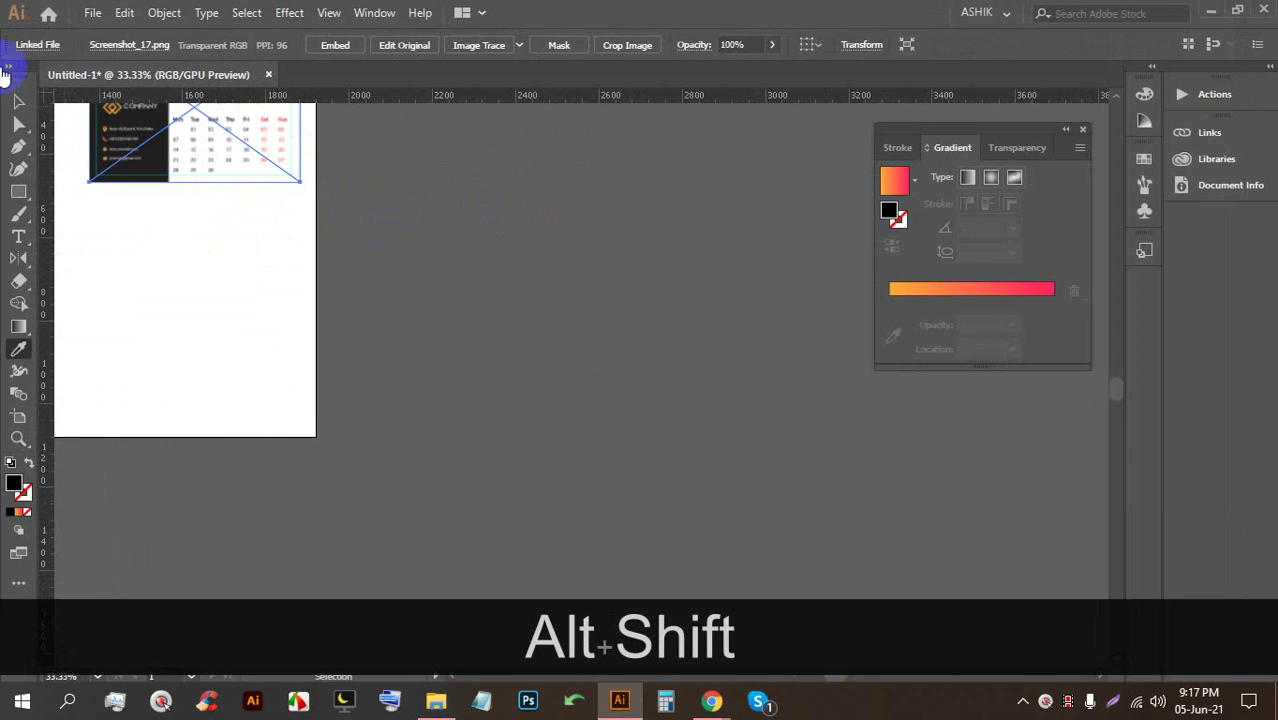
pyautogui.click(18, 100)
pyautogui.moveTo(300, 182); pyautogui.dragTo(600, 392)
pyautogui.click(427, 252)
pyautogui.click(335, 56)
pyautogui.scroll(-1, 86, 157)
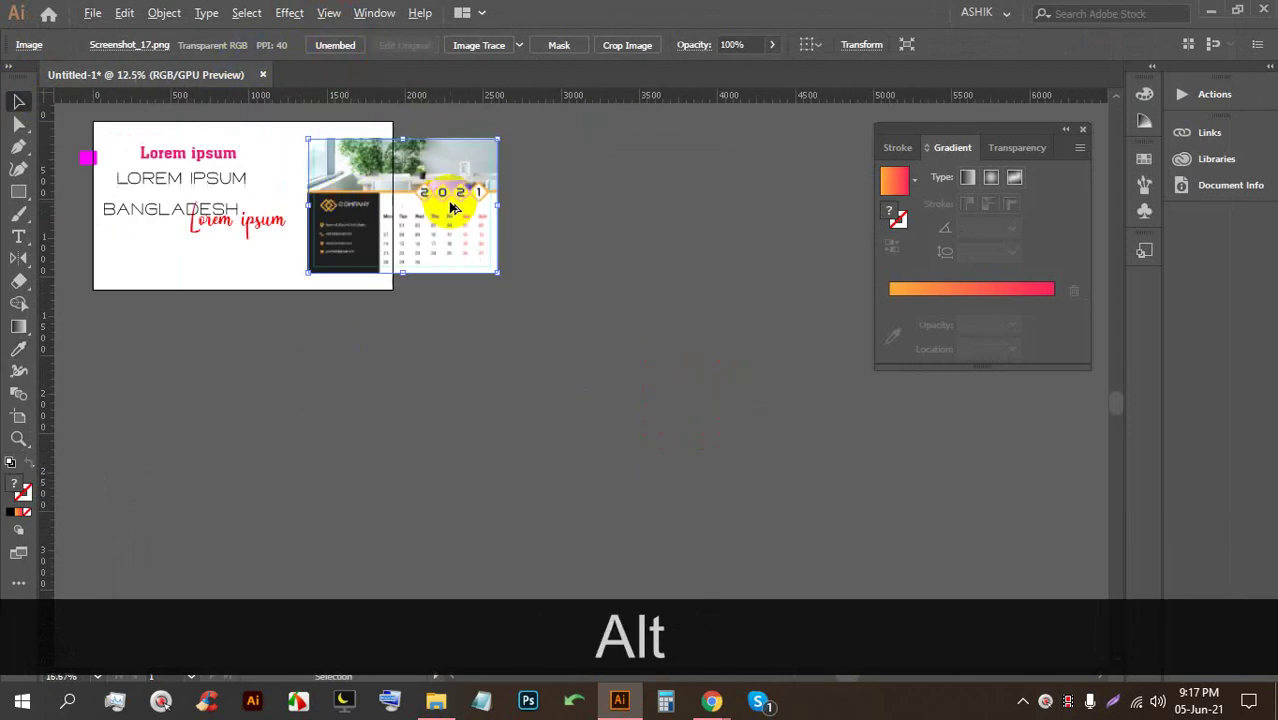
pyautogui.scroll(2, 308, 205)
pyautogui.scroll(-2, 705, 207)
# Move the red script Lorem ipsum below the artboard and fill it with the near-black sampled from the calendar image's contact panel
pyautogui.moveTo(342, 214); pyautogui.dragTo(318, 198)
pyautogui.scroll(1, 378, 219)
pyautogui.moveTo(399, 251); pyautogui.dragTo(628, 474)
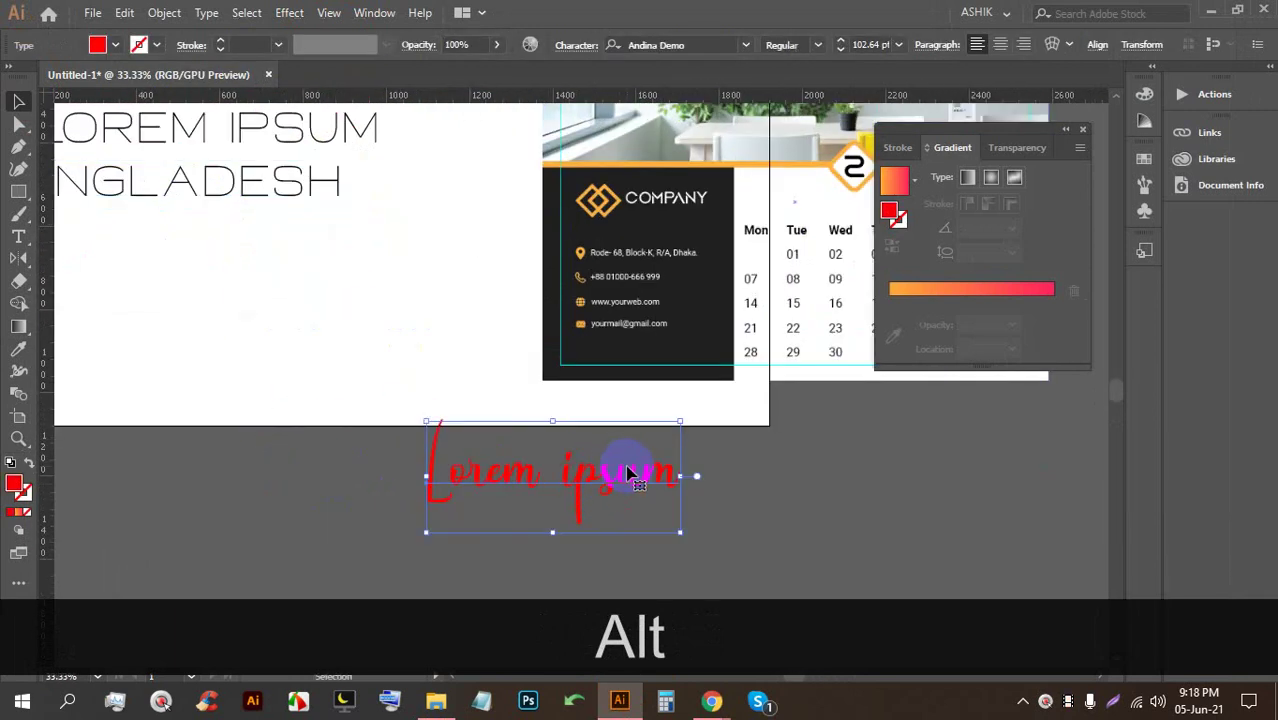
pyautogui.click(18, 348)
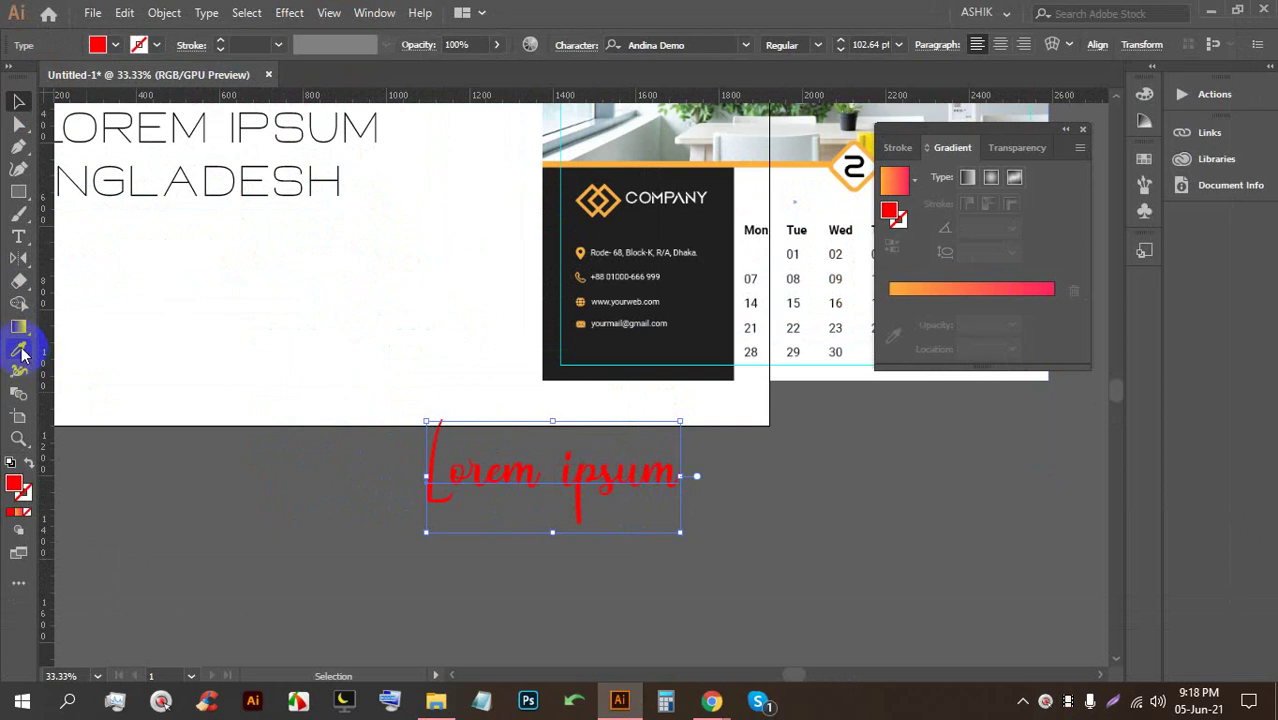
pyautogui.click(669, 212)
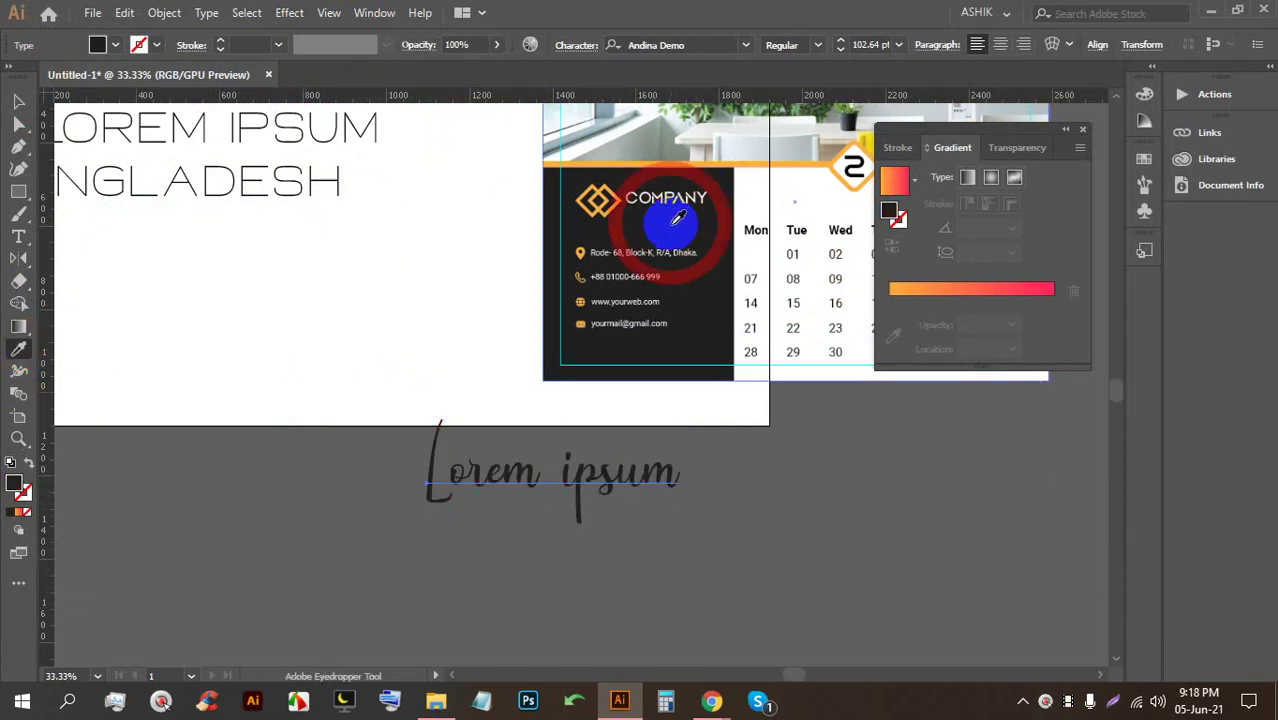
# Recolour the script Lorem ipsum with colours sampled from the calendar image: the orange stripe, the white COMPANY lettering and the near-black panel
pyautogui.click(822, 162)
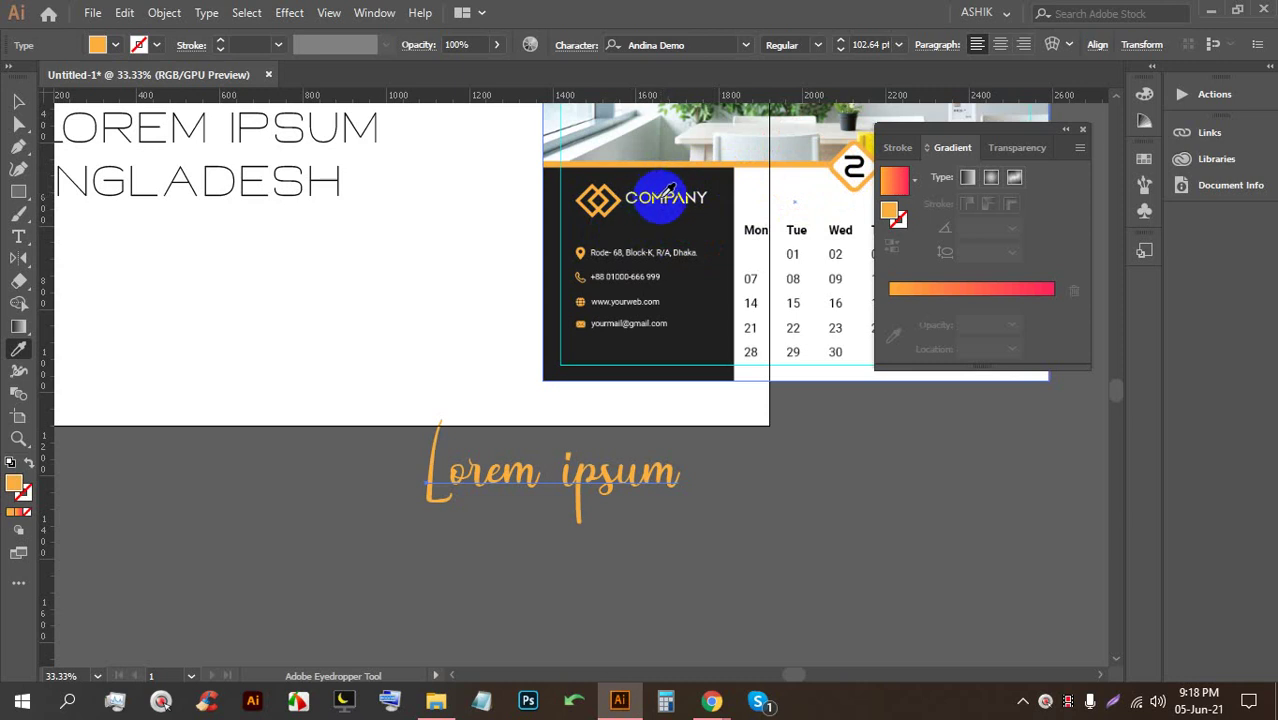
pyautogui.click(664, 196)
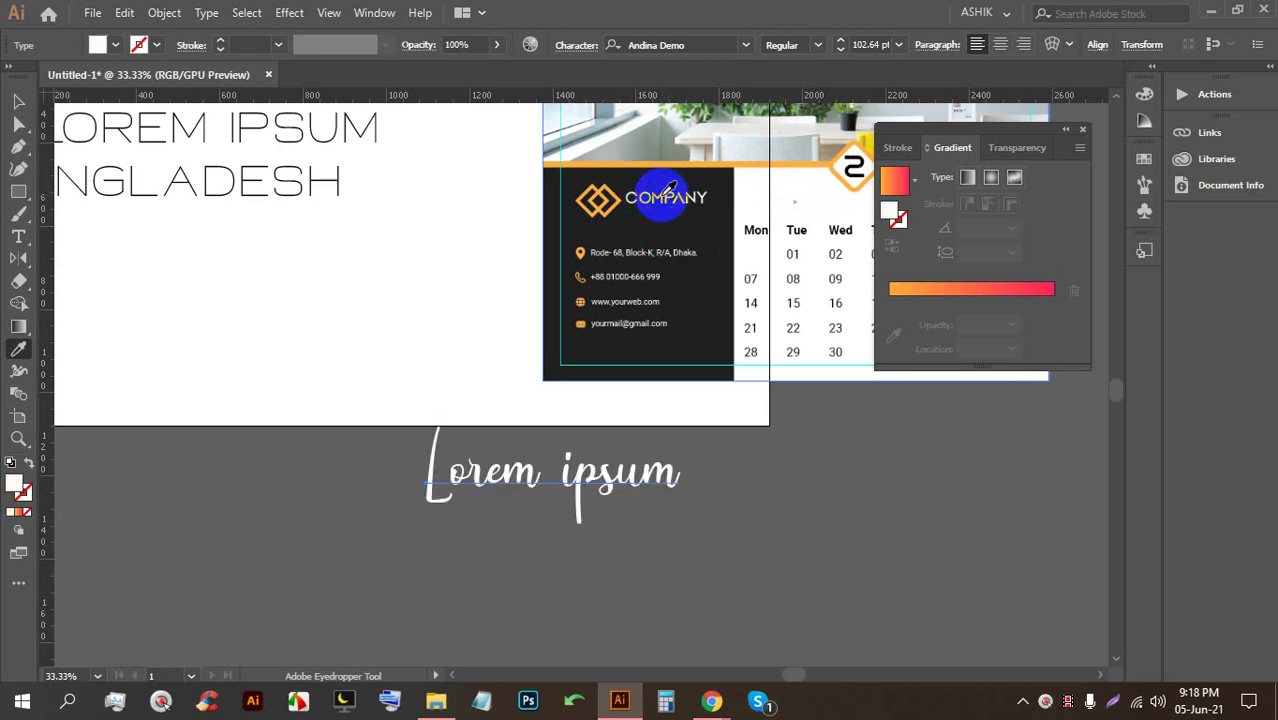
pyautogui.keyDown('alt'); pyautogui.scroll(4, 670, 187); pyautogui.keyUp('alt')
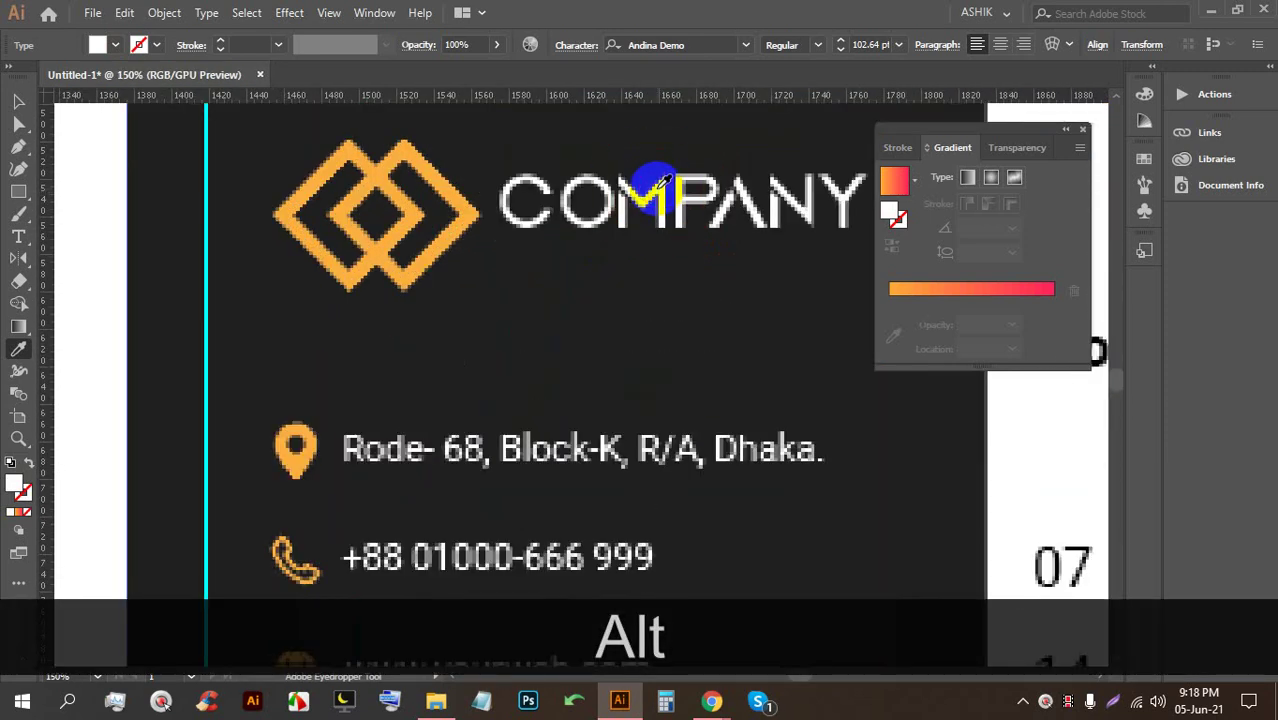
pyautogui.click(657, 184)
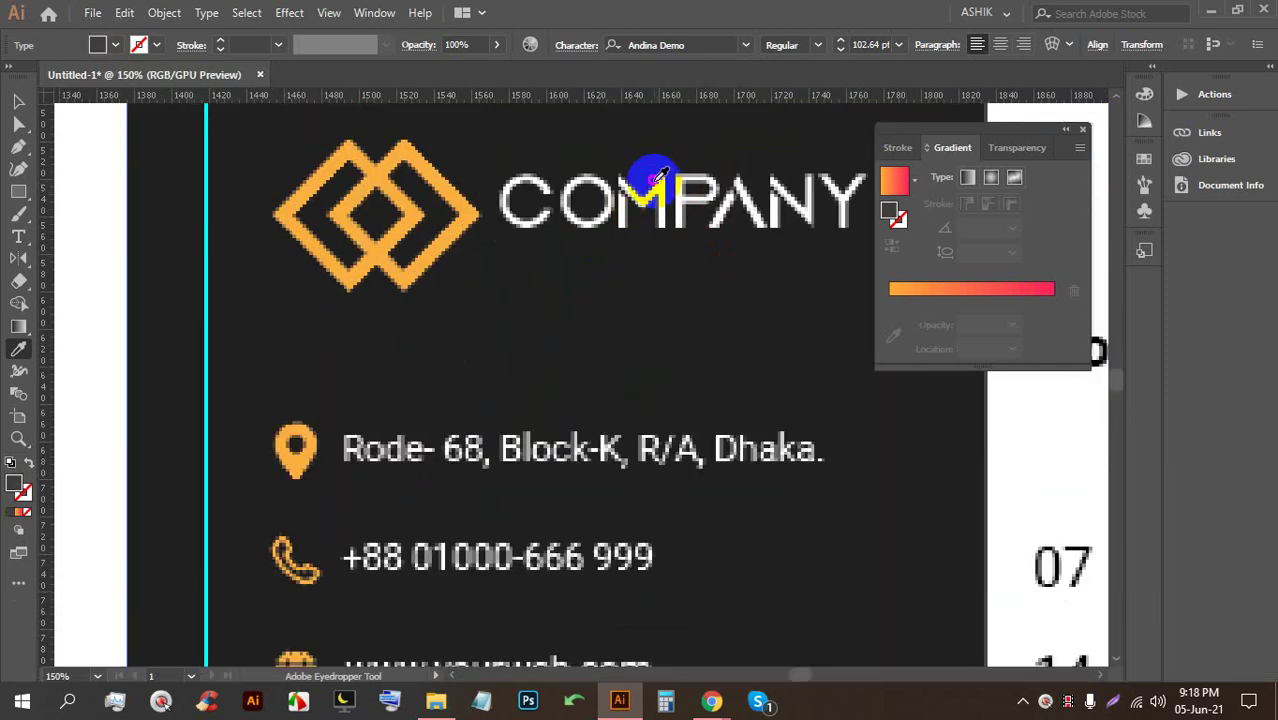
pyautogui.click(656, 218)
pyautogui.keyDown('alt'); pyautogui.scroll(-6, 653, 213); pyautogui.keyUp('alt')
pyautogui.keyDown('alt'); pyautogui.scroll(2, 618, 290); pyautogui.keyUp('alt')
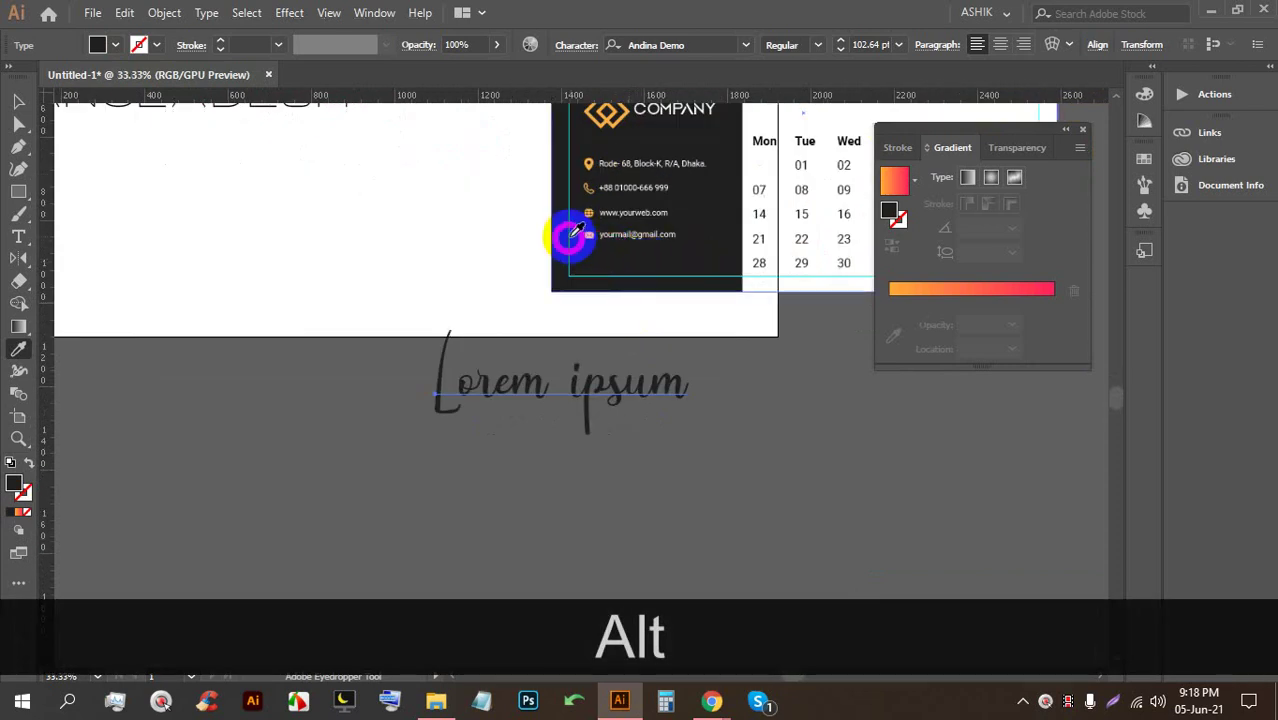
pyautogui.keyDown('alt'); pyautogui.scroll(-1, 600, 250); pyautogui.keyUp('alt')
pyautogui.click(724, 128)
pyautogui.click(691, 145)
pyautogui.click(656, 161)
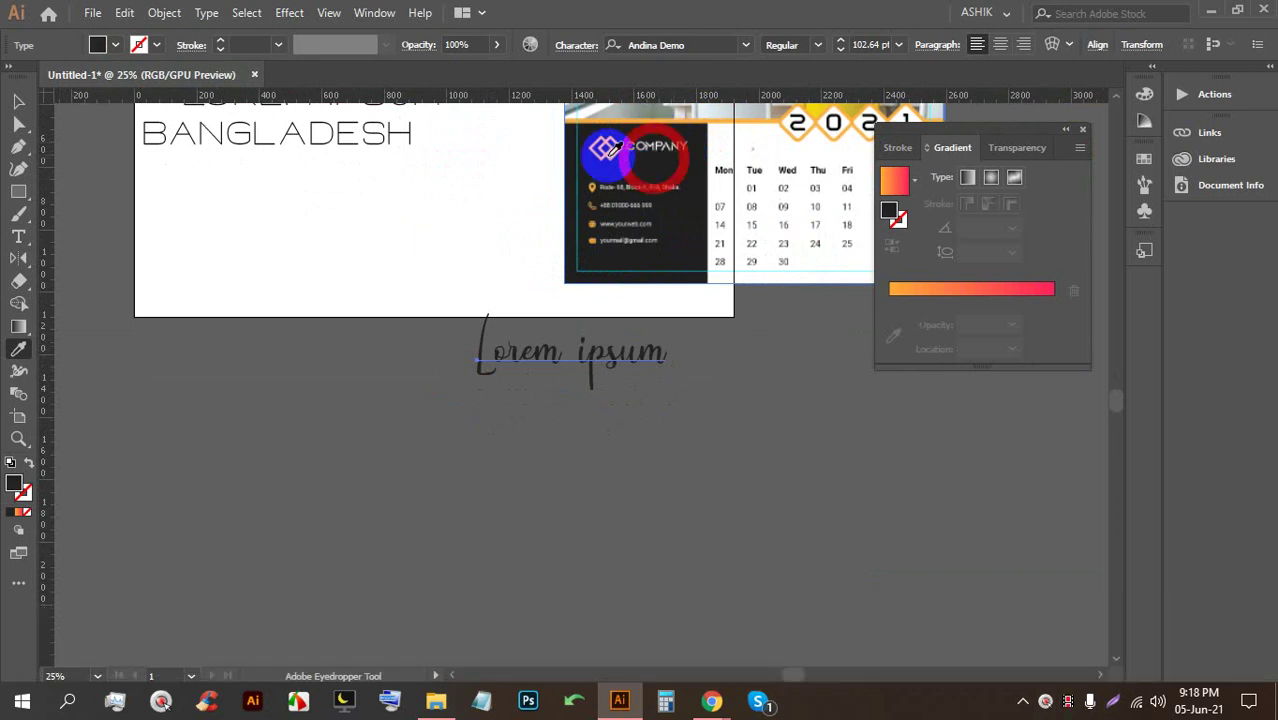
# Switch to the Google Meet window to check the class meeting and return to Illustrator
pyautogui.click(712, 703)
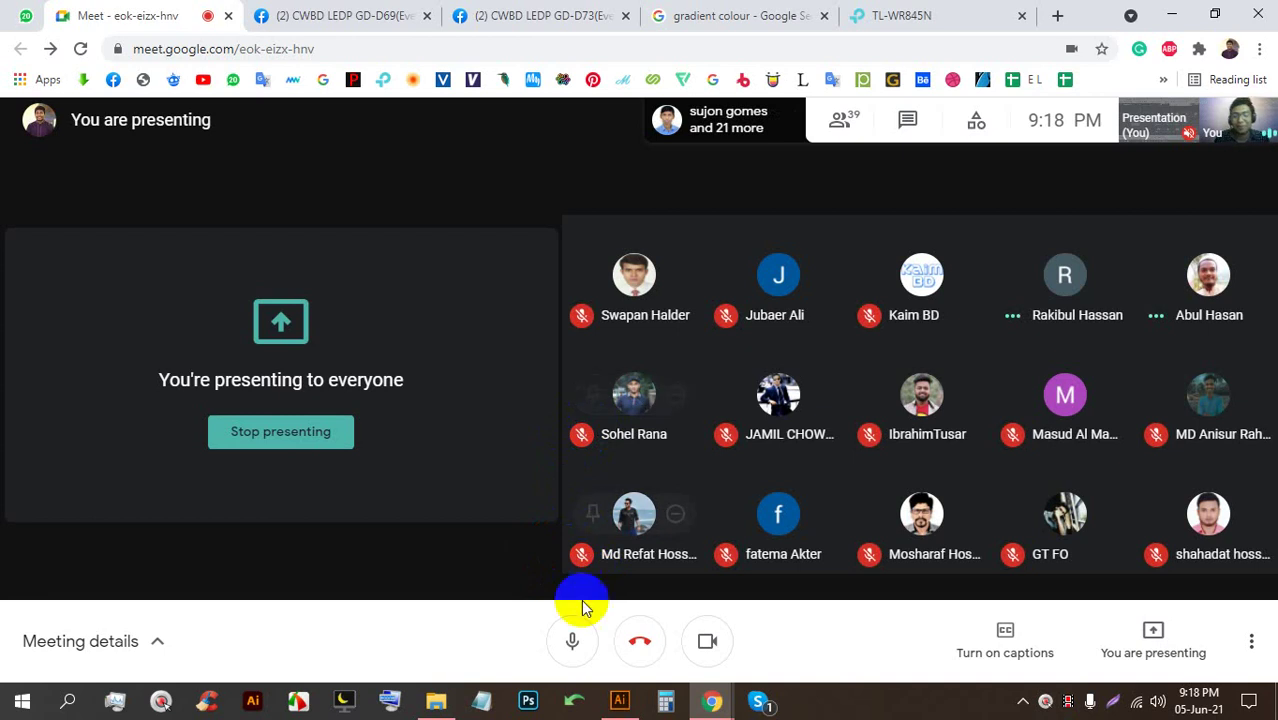
pyautogui.press('alt')
pyautogui.click(626, 703)
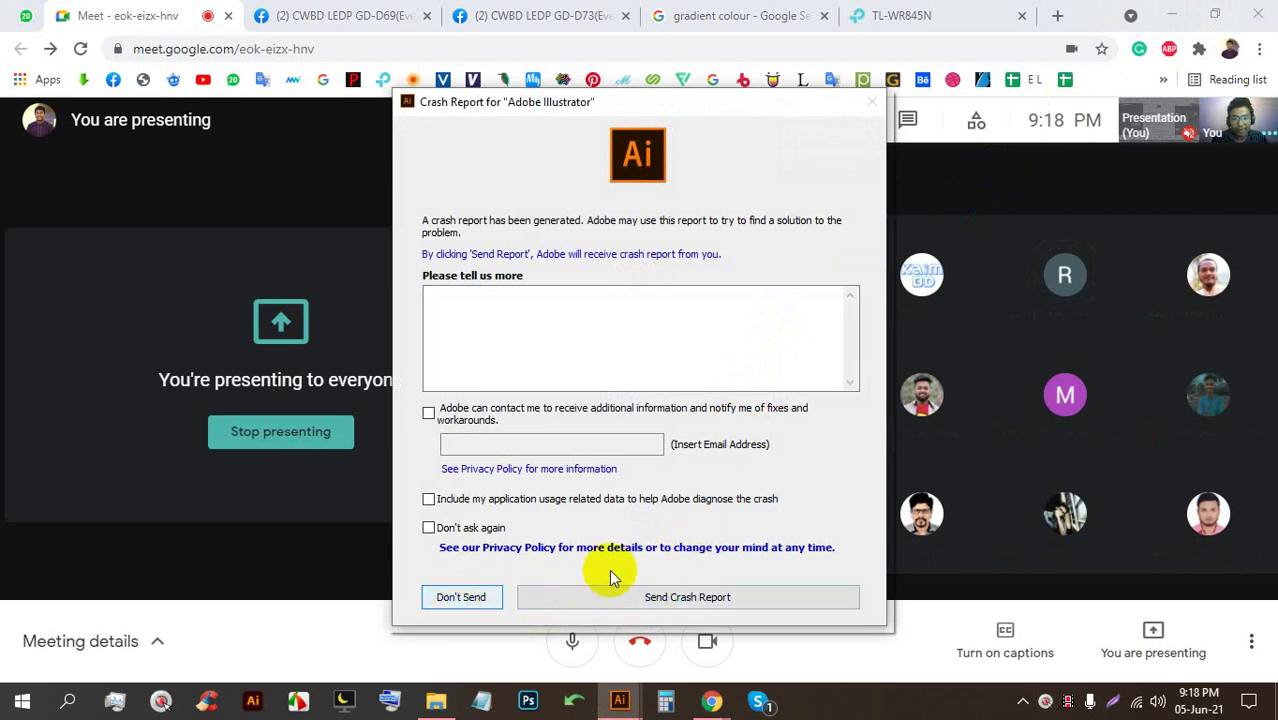
# Dismiss the Illustrator crash report without sending it and reopen Illustrator with the recovered document
pyautogui.click(461, 597)
pyautogui.click(617, 702)
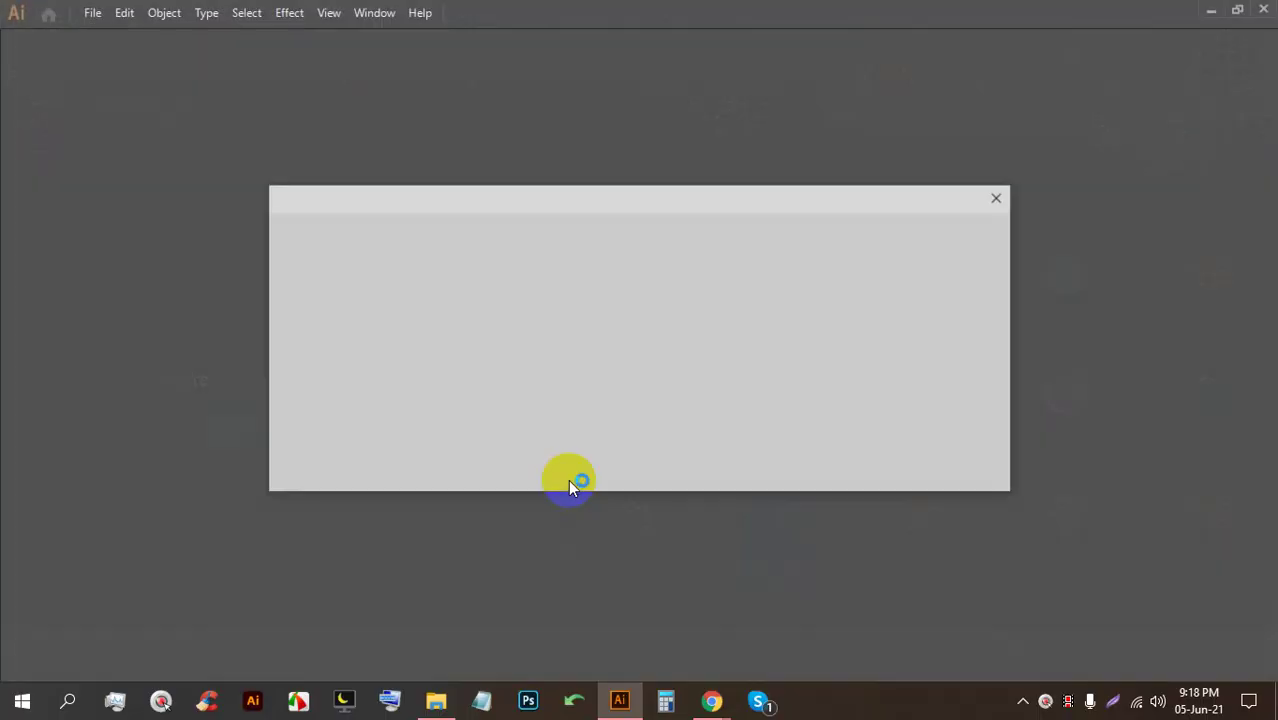
pyautogui.click(733, 389)
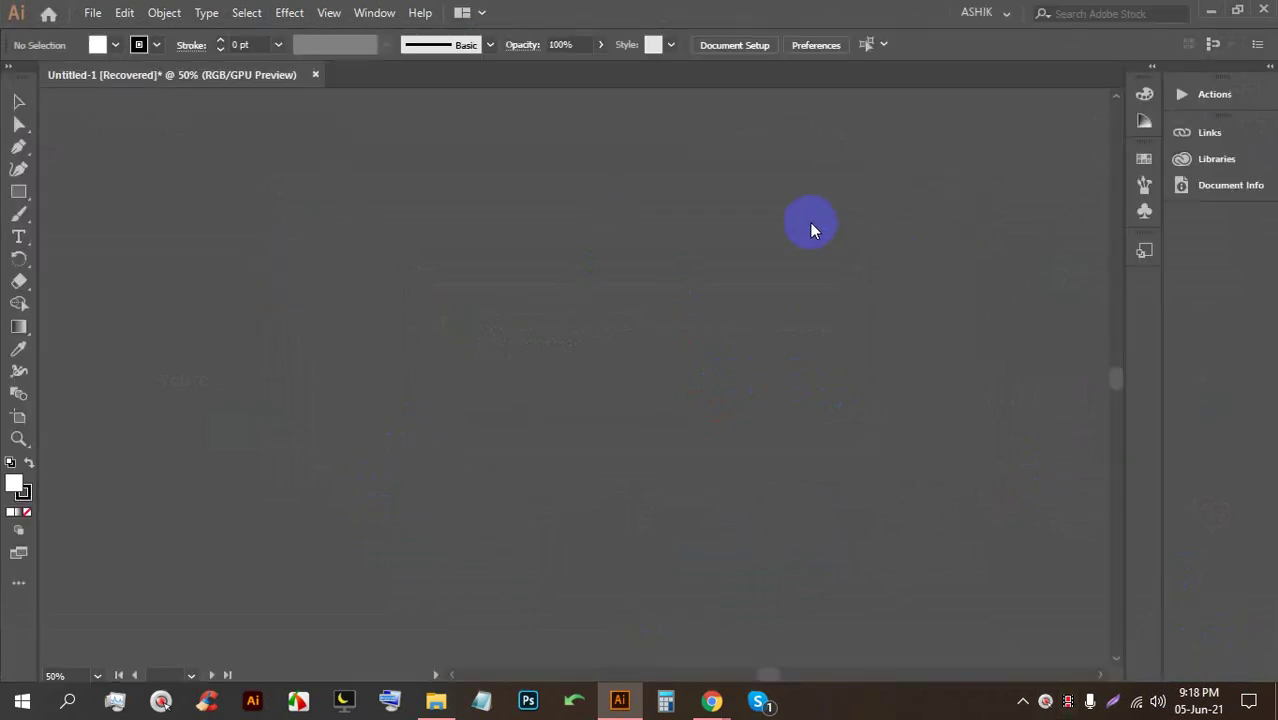
# Delete all artwork on and around the artboard of the recovered document
pyautogui.press('alt')
pyautogui.press('alt')
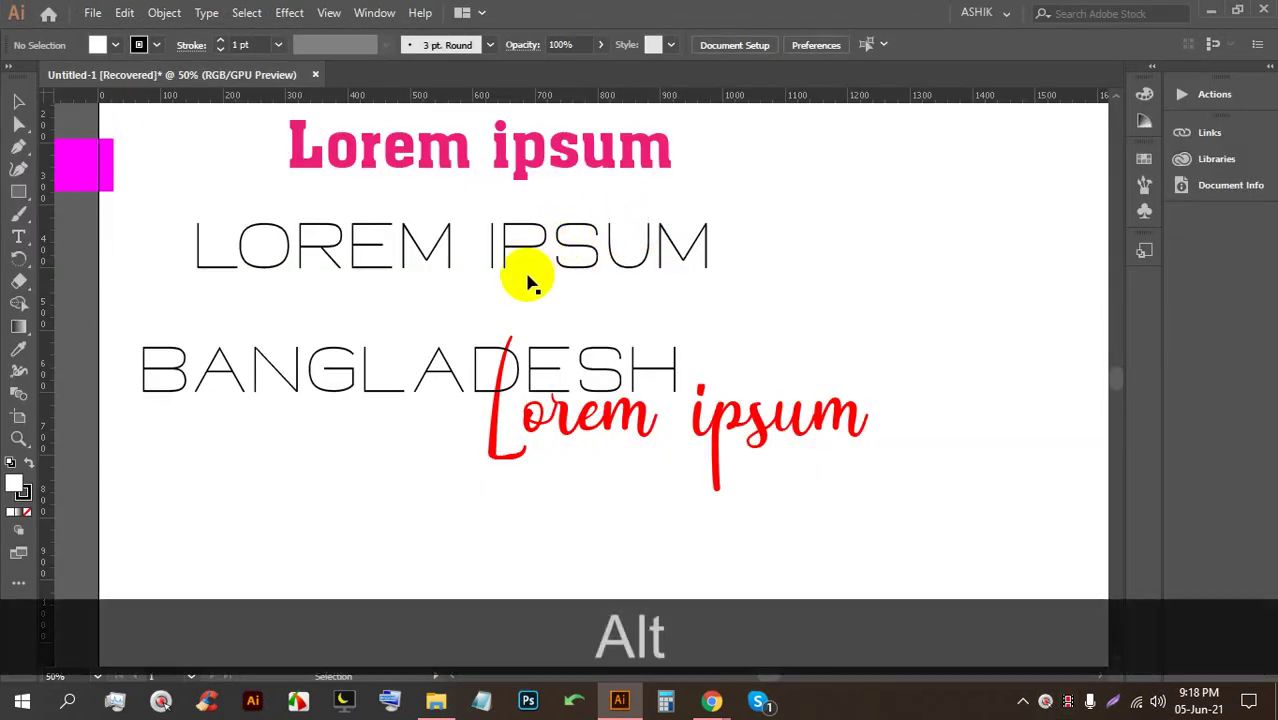
pyautogui.scroll(-3, 440, 400)
pyautogui.scroll(-1, 530, 350)
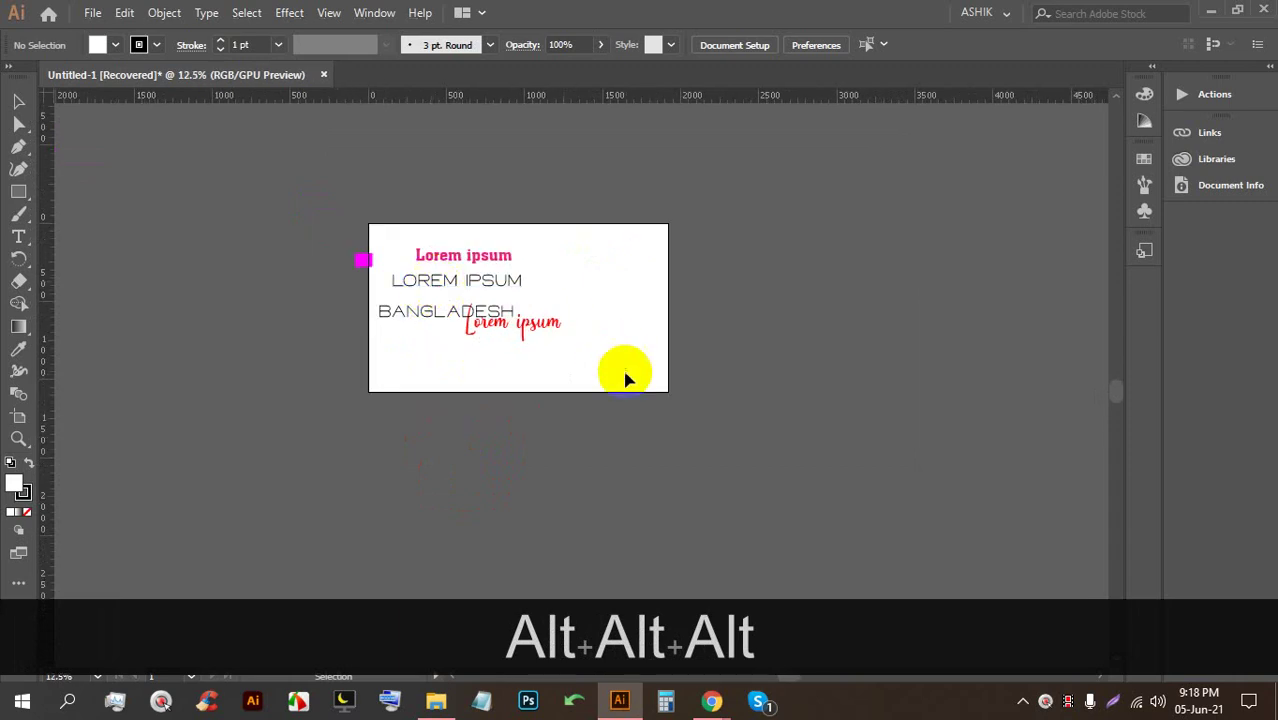
pyautogui.moveTo(369, 157); pyautogui.dragTo(365, 157)
pyautogui.press('BackSpace')
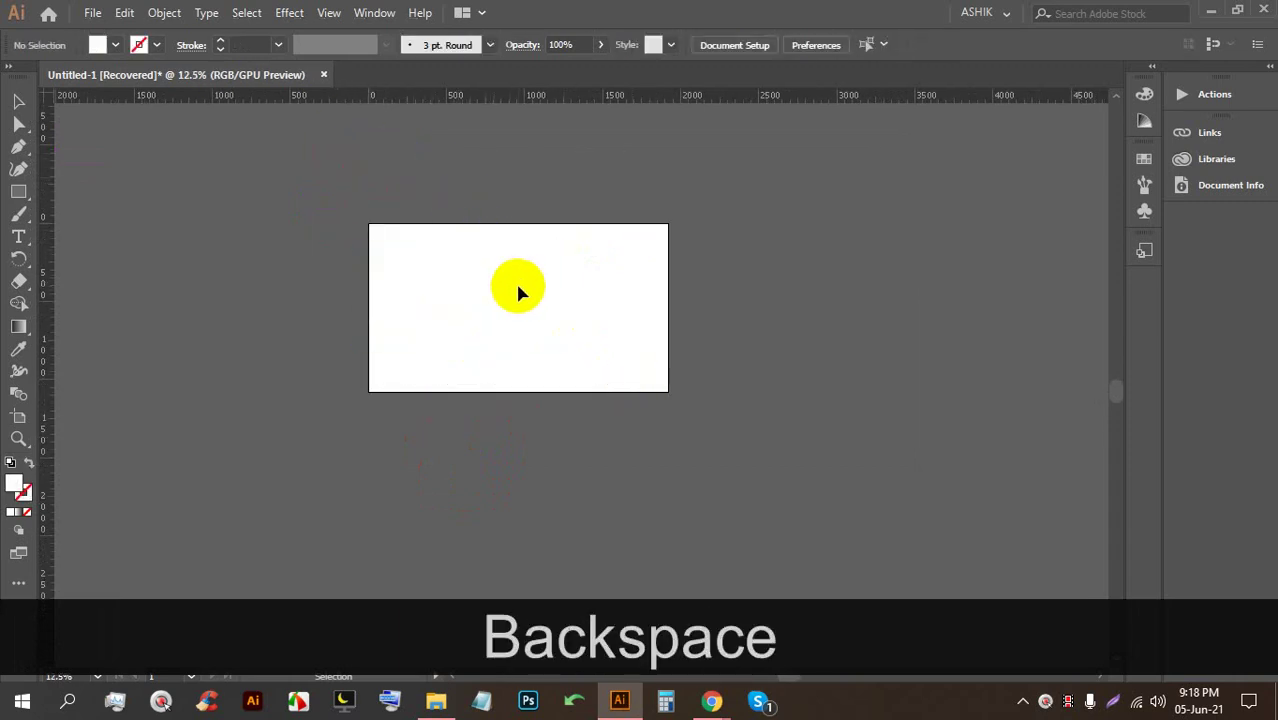
# Draw a wide rectangle across the middle of the empty artboard and fill it with red
pyautogui.scroll(2, 505, 280)
pyautogui.scroll(1, 543, 310)
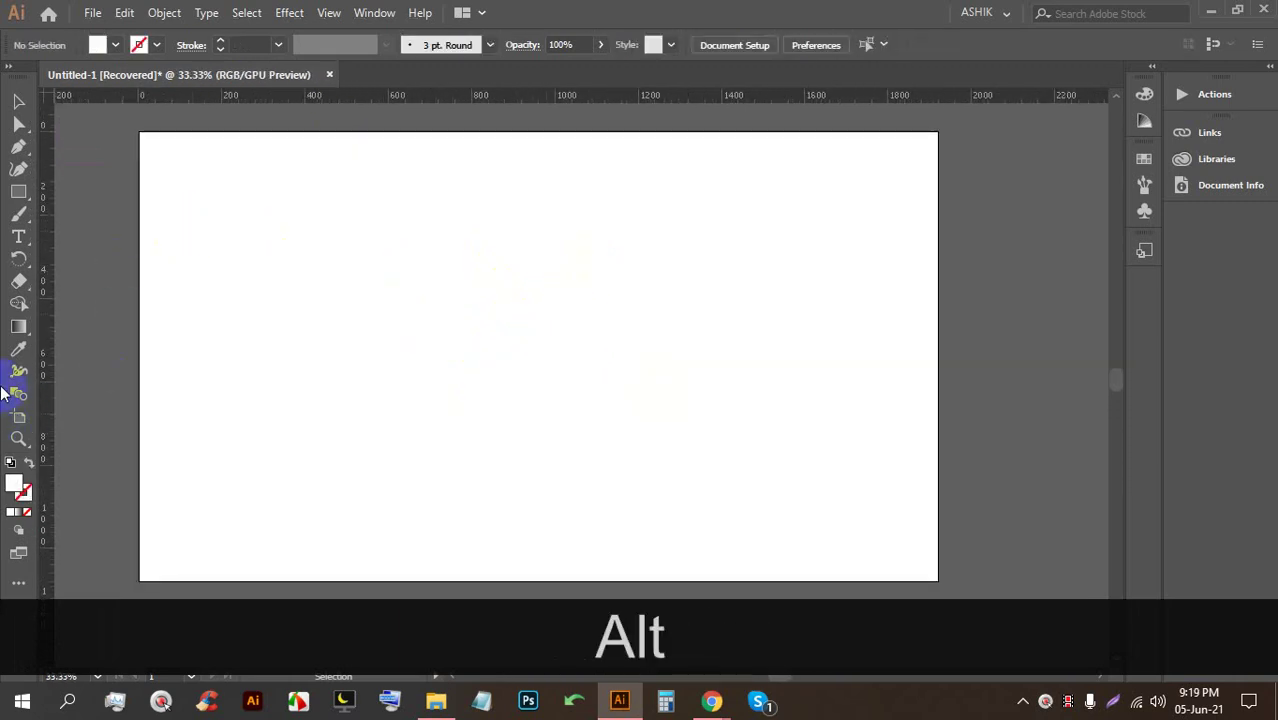
pyautogui.click(17, 190)
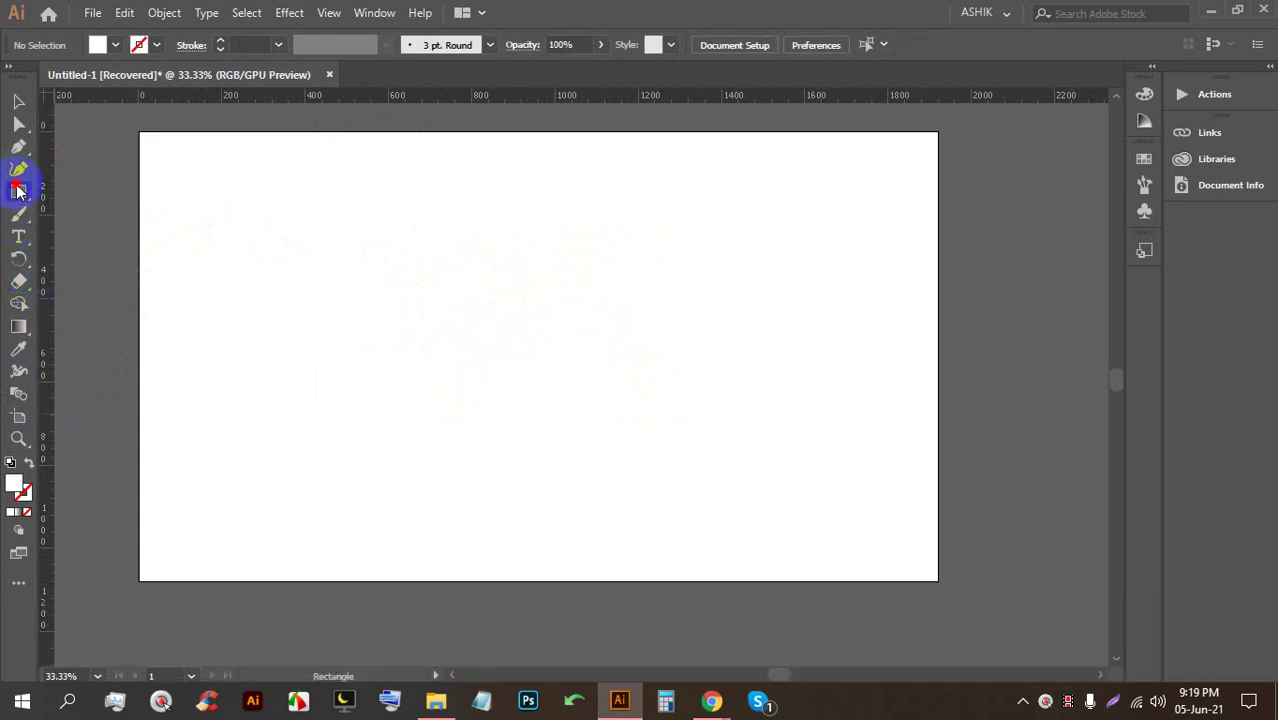
pyautogui.moveTo(285, 235); pyautogui.dragTo(739, 417)
pyautogui.click(114, 46)
pyautogui.click(62, 74)
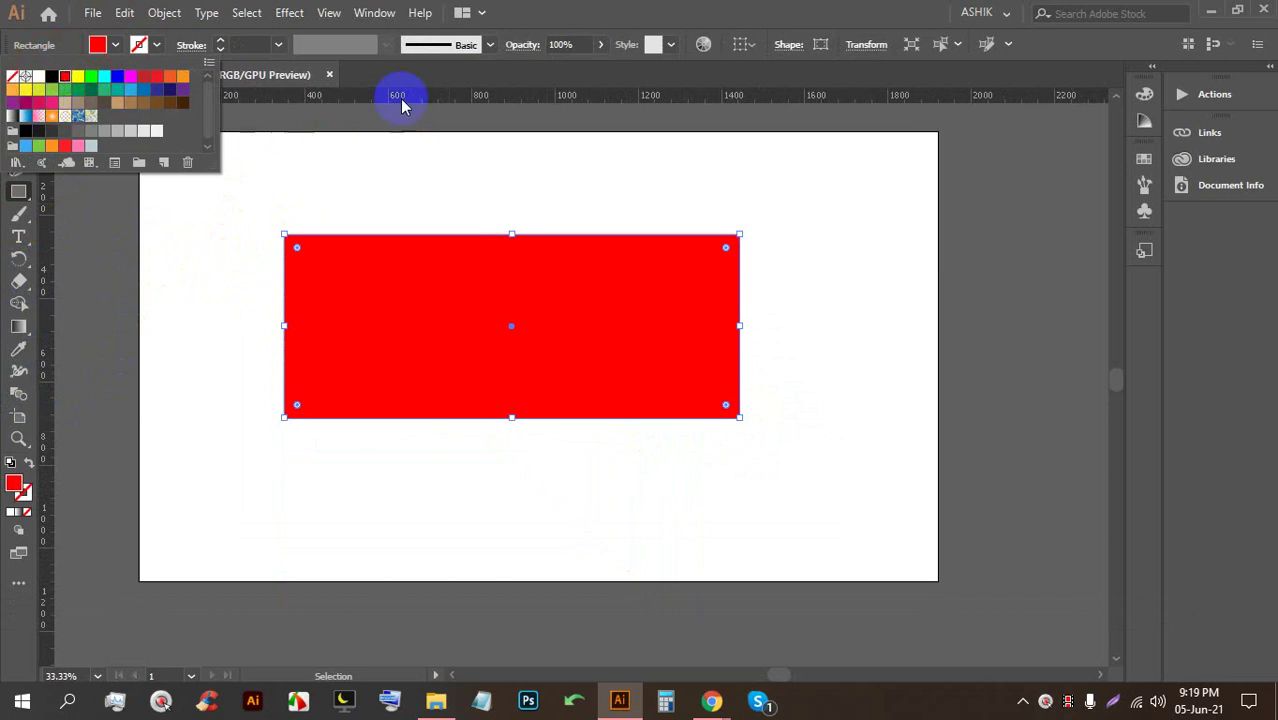
pyautogui.click(403, 168)
pyautogui.click(685, 379)
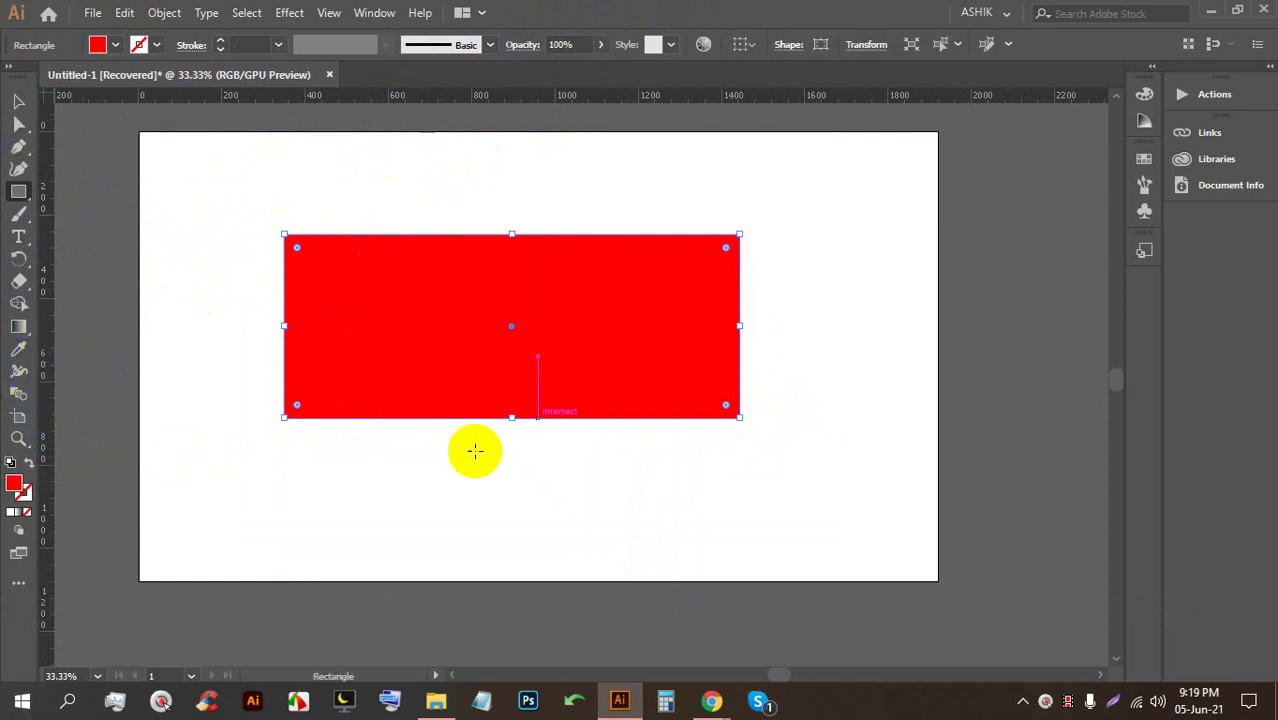
# Delete the red rectangle from the artboard
pyautogui.click(18, 102)
pyautogui.moveTo(686, 445); pyautogui.dragTo(706, 462)
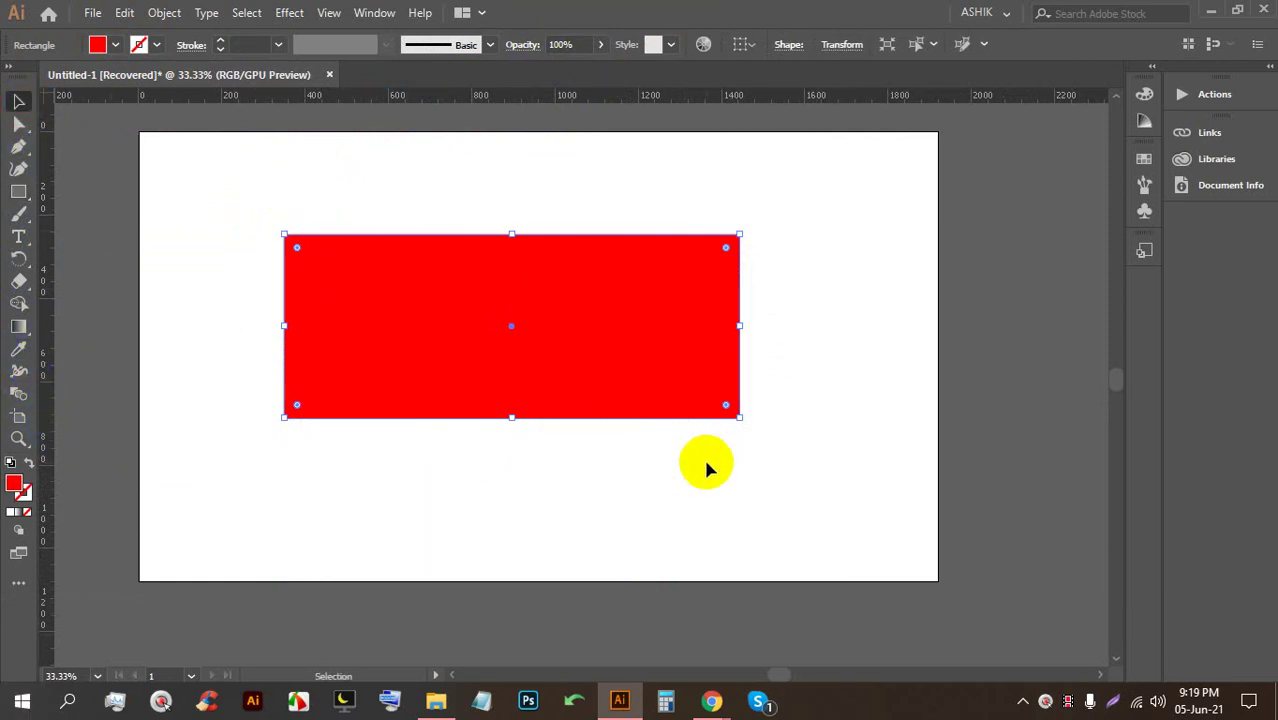
pyautogui.press('BackSpace')
# Switch to Google Meet, stop the current presentation and present the entire screen again
pyautogui.moveTo(711, 700)
pyautogui.click(639, 580)
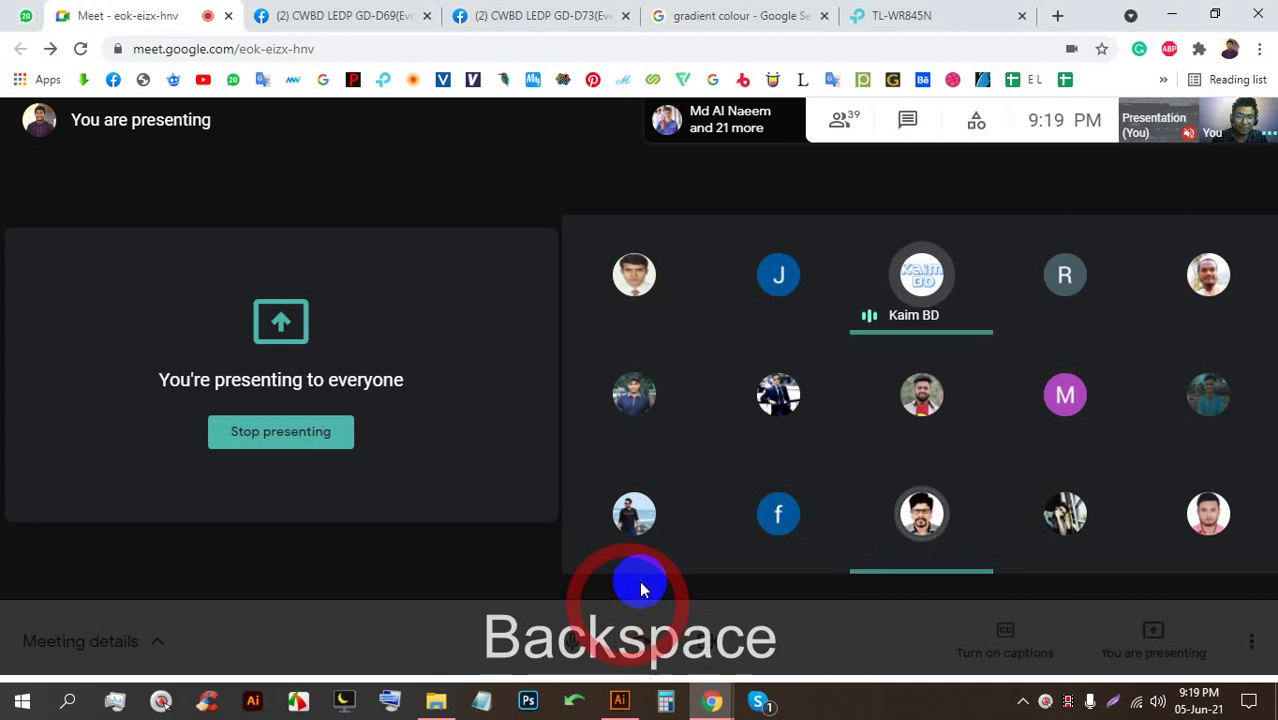
pyautogui.click(325, 432)
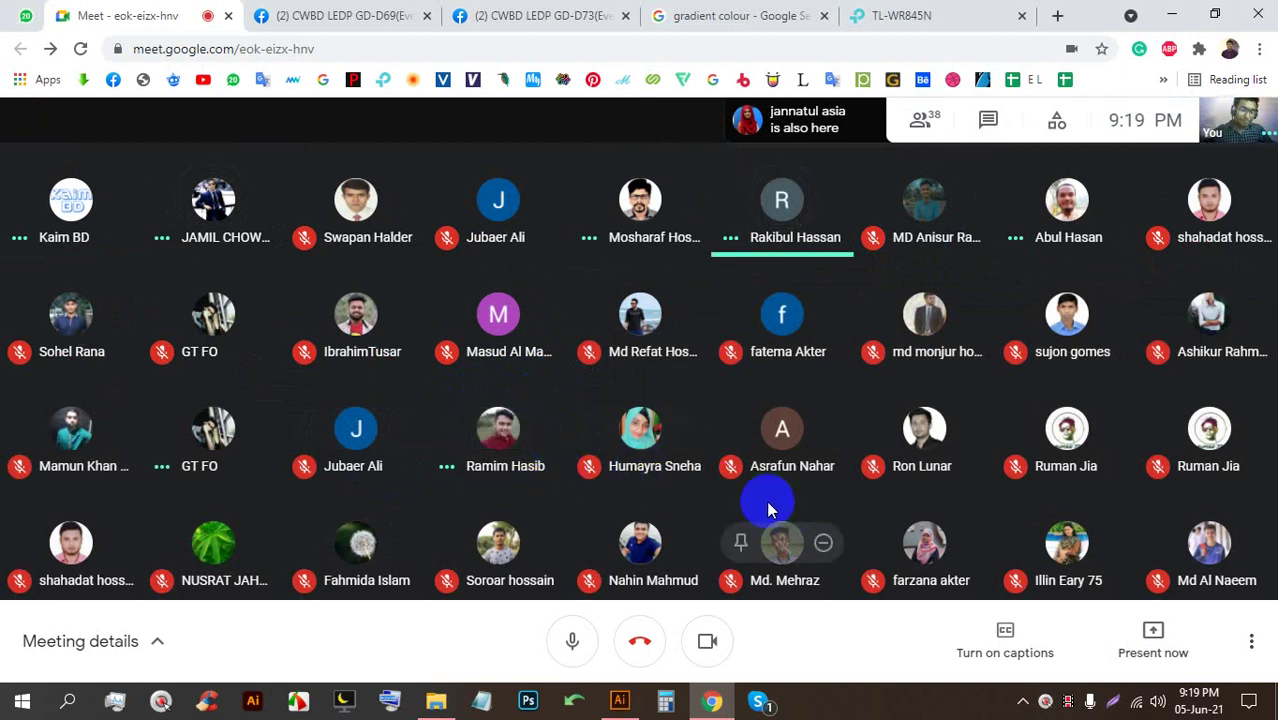
pyautogui.click(1122, 633)
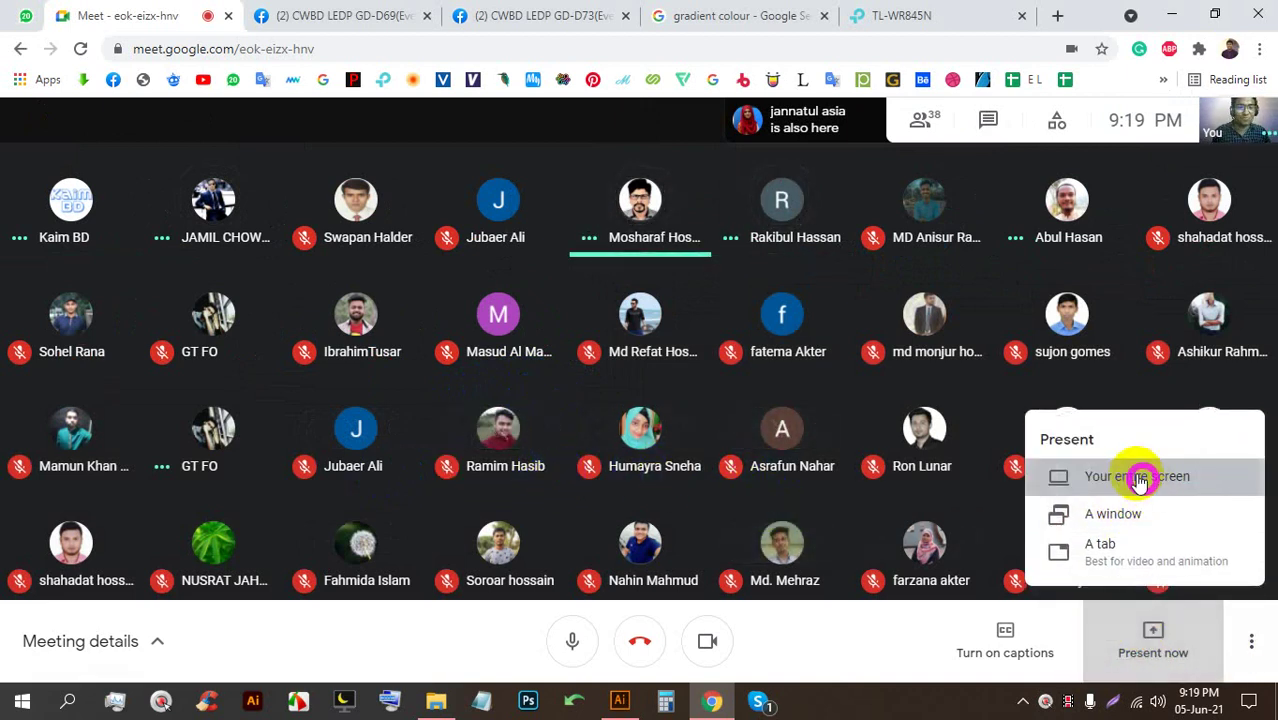
pyautogui.click(1130, 474)
pyautogui.click(810, 436)
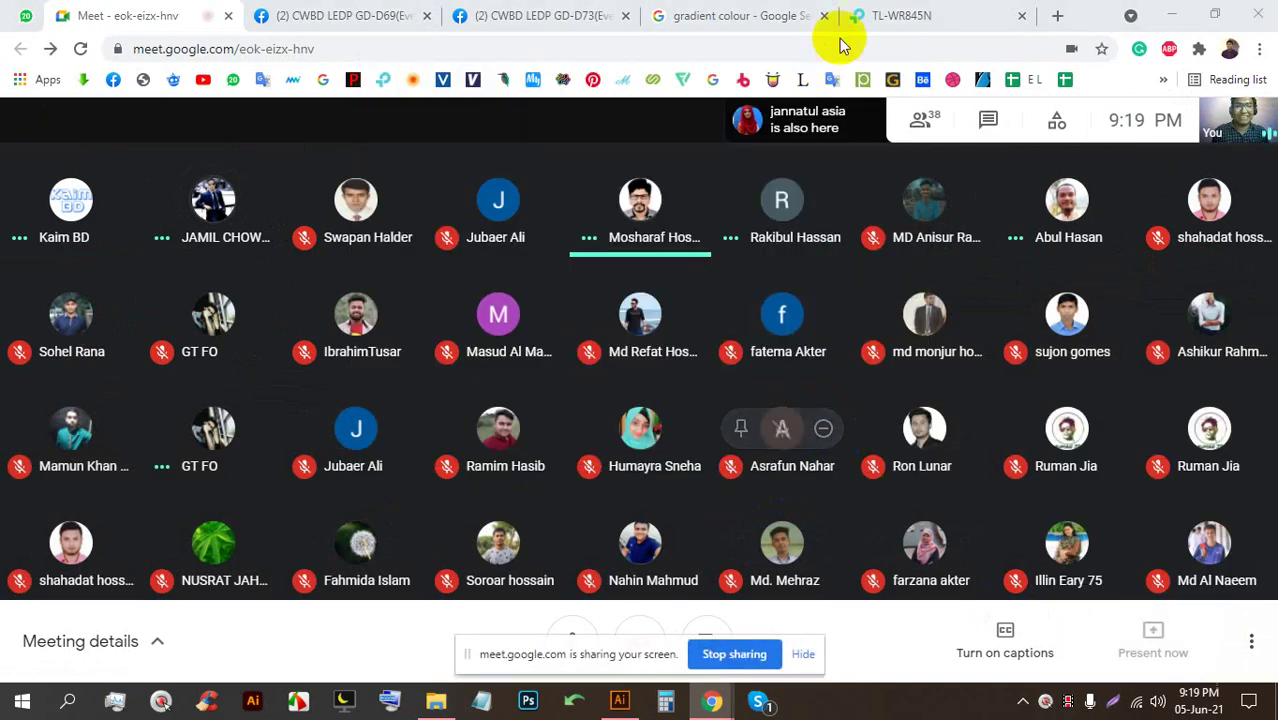
# Close the TL-WR845N browser tab and run a Google image search for "facebook cover" in a new tab
pyautogui.click(1057, 16)
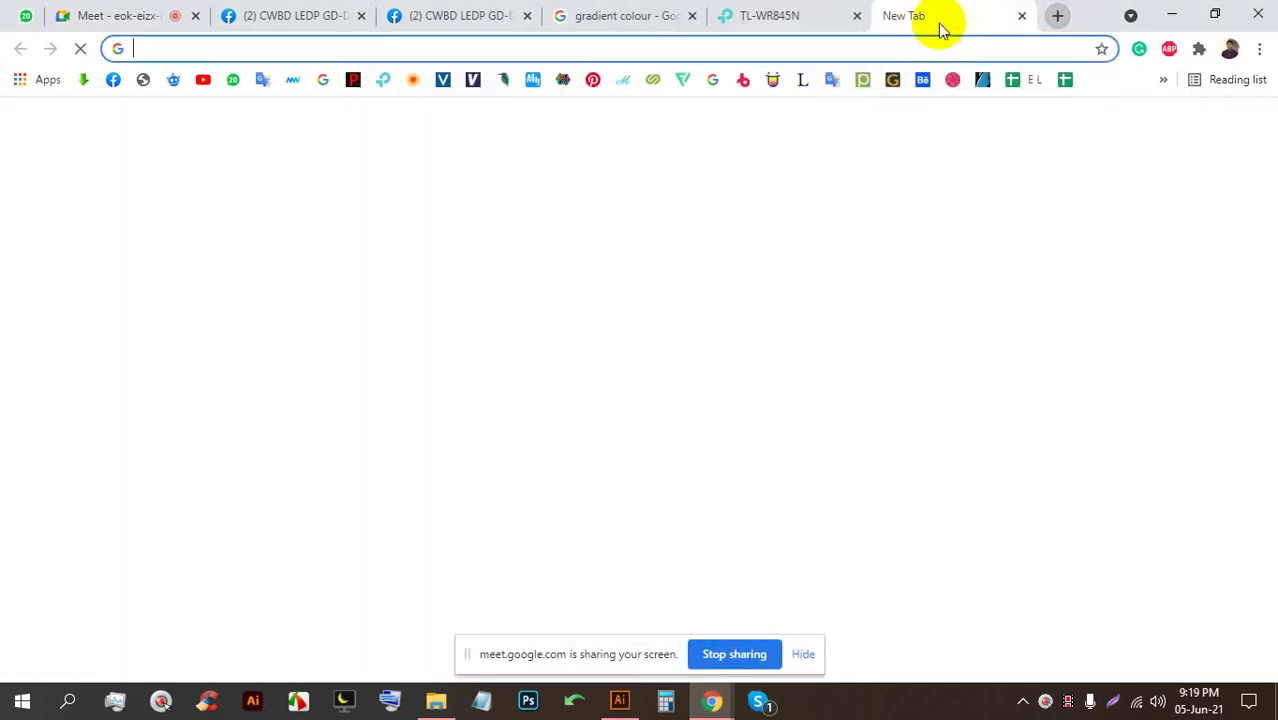
pyautogui.click(848, 16)
pyautogui.write('face')
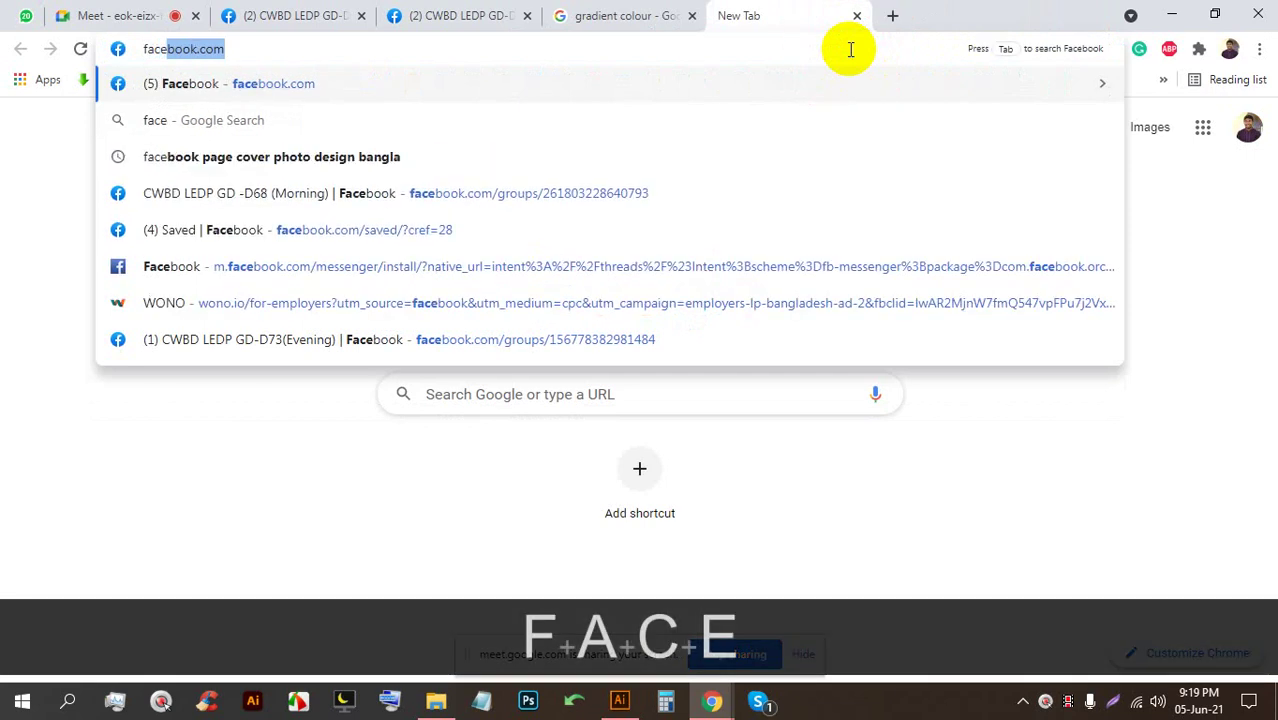
pyautogui.press('Right')
pyautogui.press('BackSpace')
pyautogui.press('BackSpace')
pyautogui.press('BackSpace')
pyautogui.press('BackSpace')
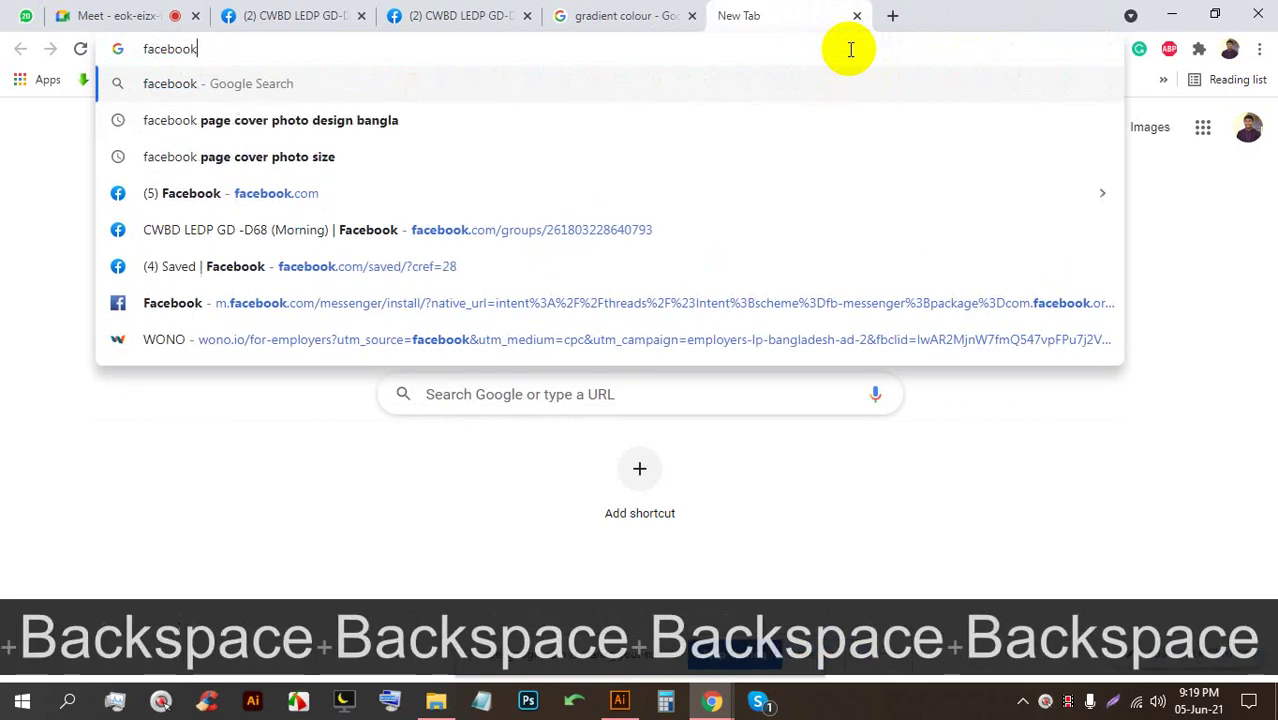
pyautogui.write('cover')
pyautogui.press('Return')
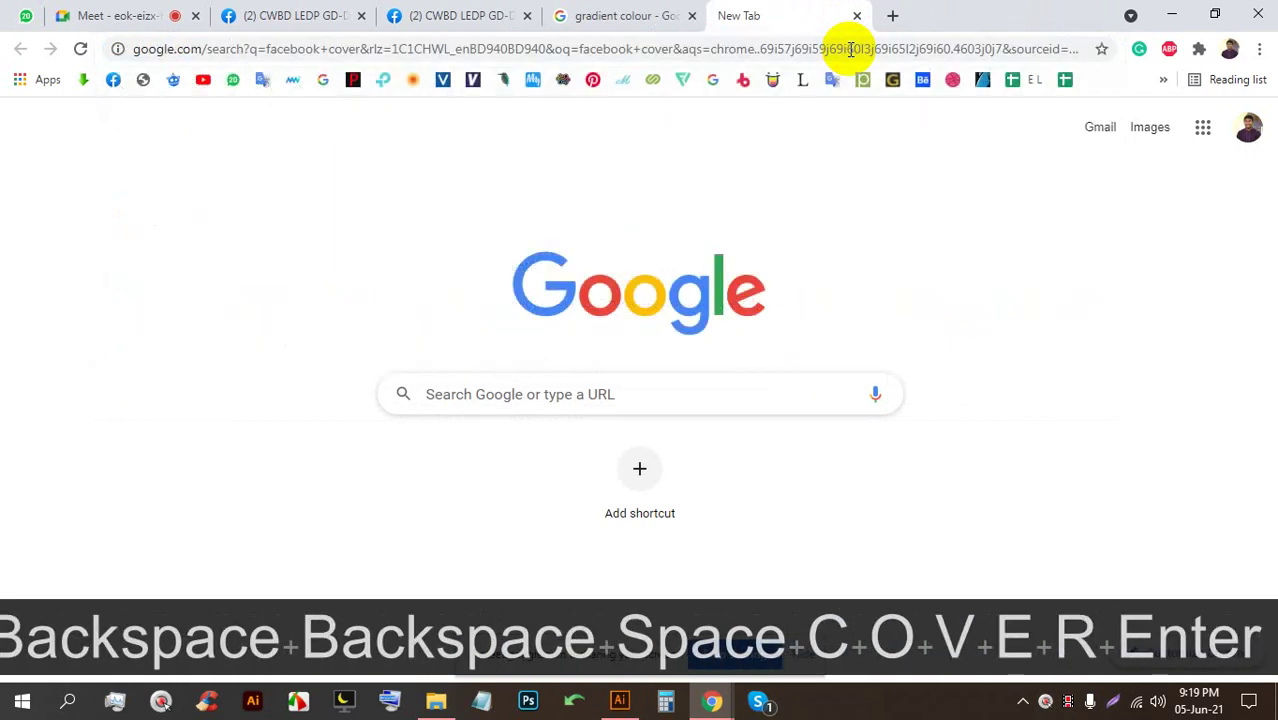
pyautogui.click(284, 203)
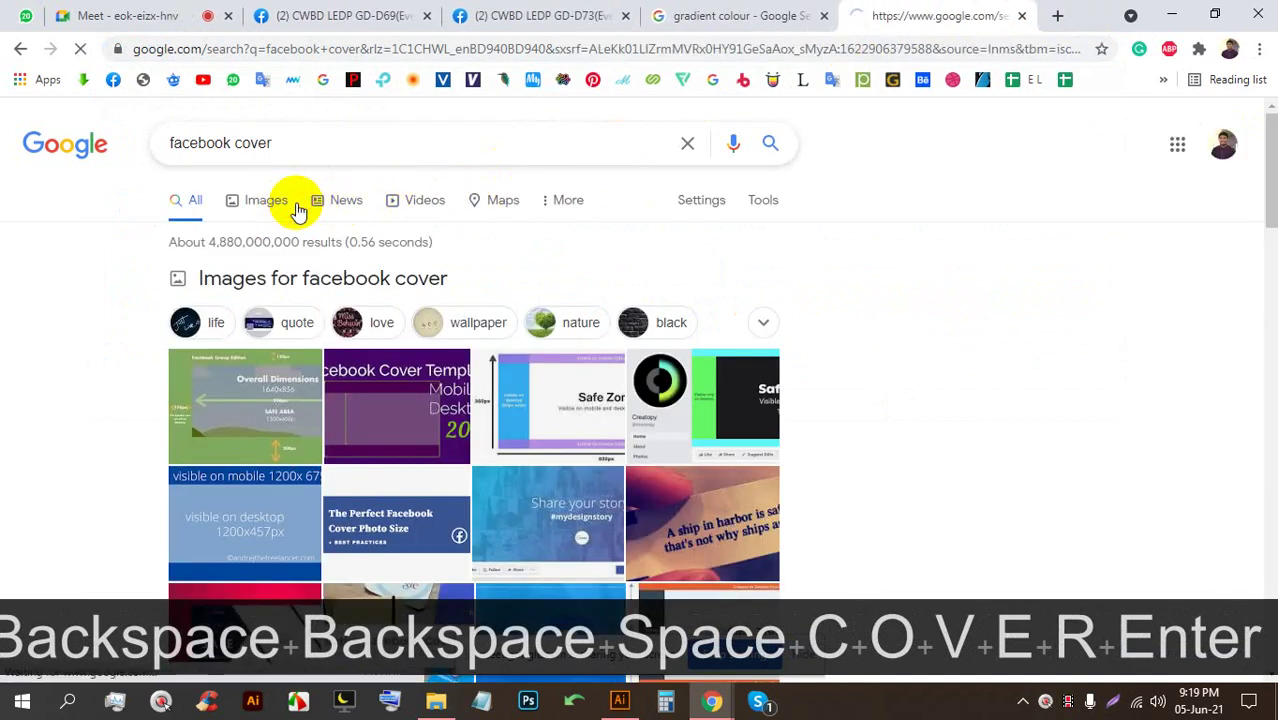
# Check the Meet tab, return to the image search and refine the query to "facebook cover design"
pyautogui.click(192, 14)
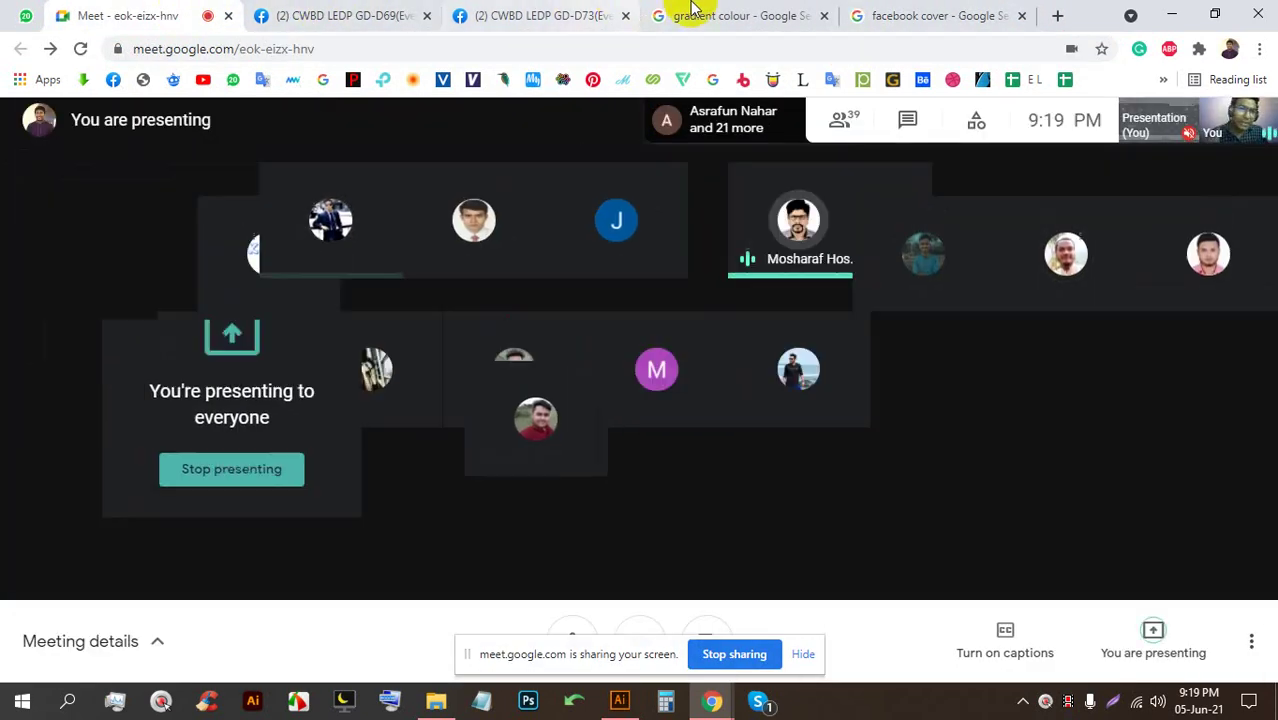
pyautogui.click(938, 12)
pyautogui.click(305, 136)
pyautogui.write('de')
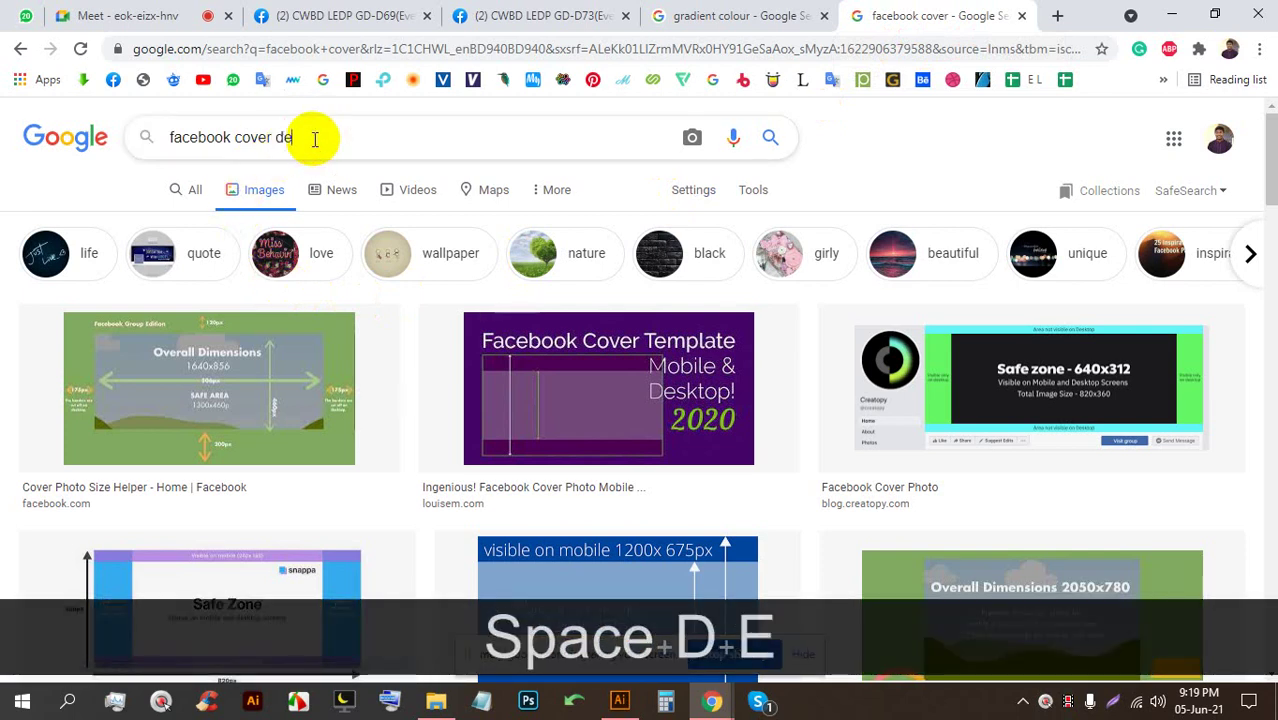
pyautogui.write('sign')
pyautogui.press('Return')
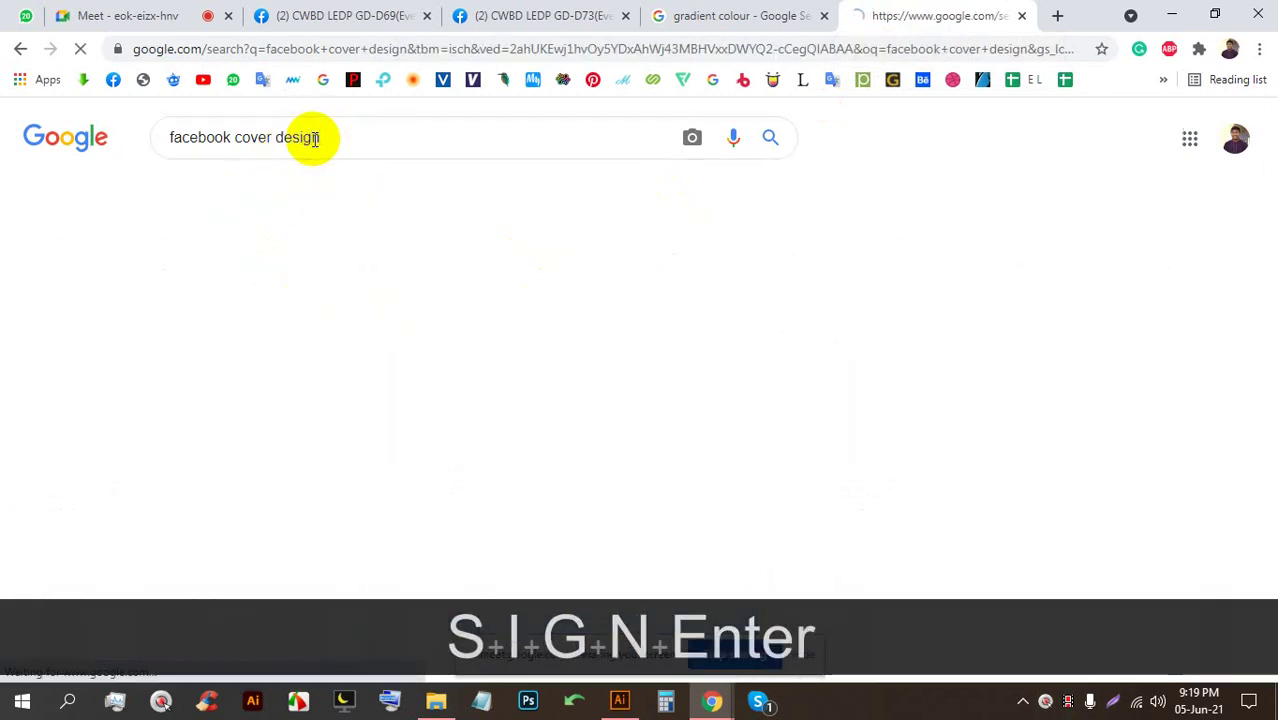
# Browse the image results and open the preview of the A TO Z SHOP Facebook cover
pyautogui.scroll(-5, 400, 260)
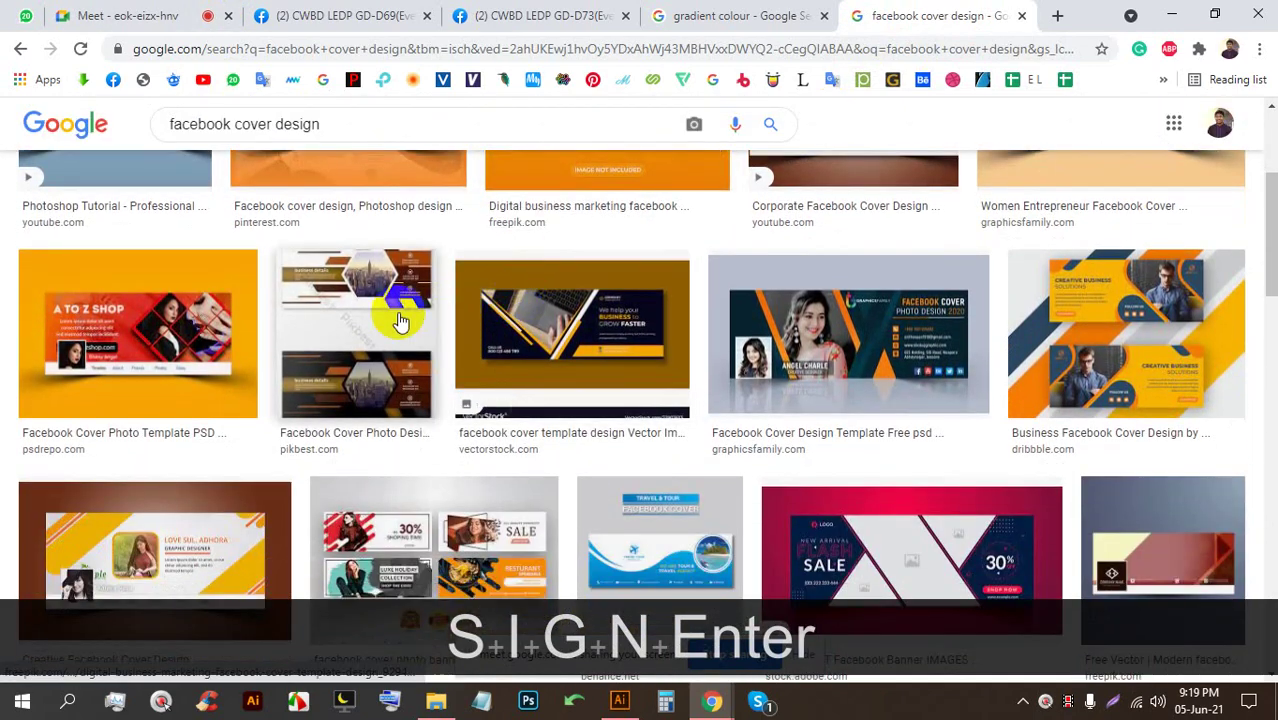
pyautogui.scroll(2, 240, 310)
pyautogui.click(198, 270)
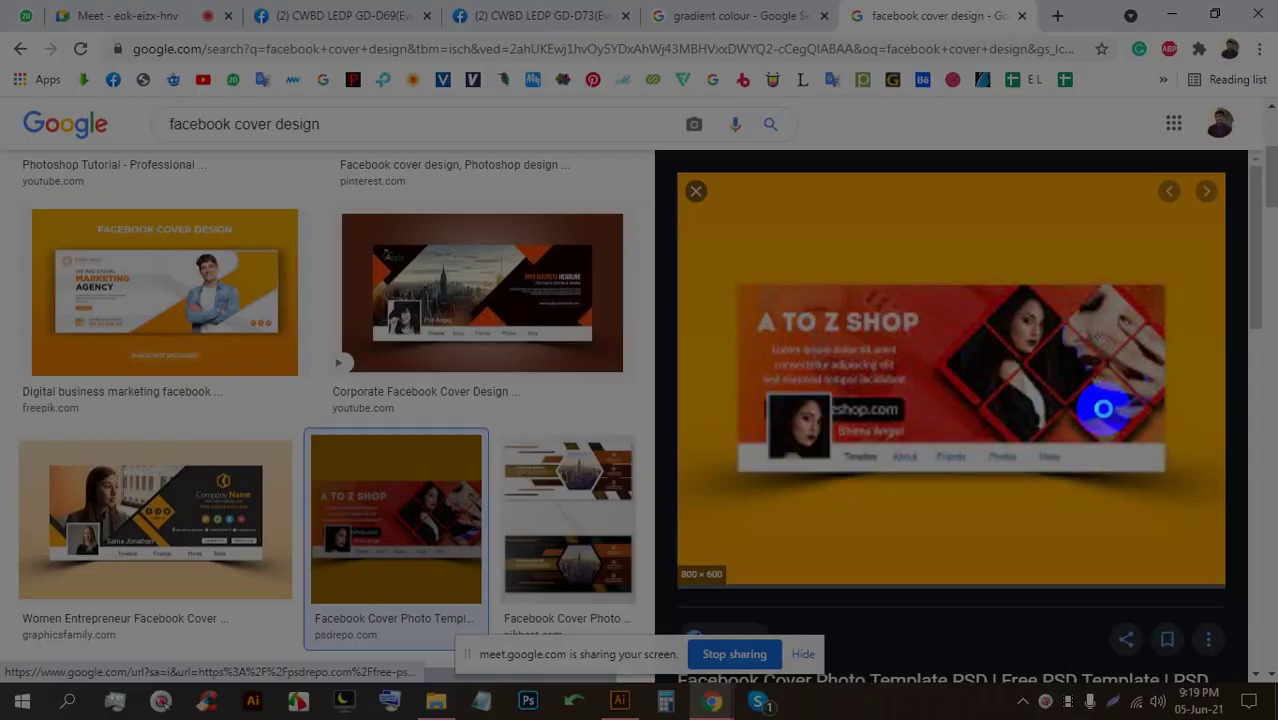
# Mark the photo collage of the A TO Z SHOP cover in a screen capture with a red rectangle and freehand strokes, and discard the capture
pyautogui.moveTo(1222, 524); pyautogui.dragTo(664, 145)
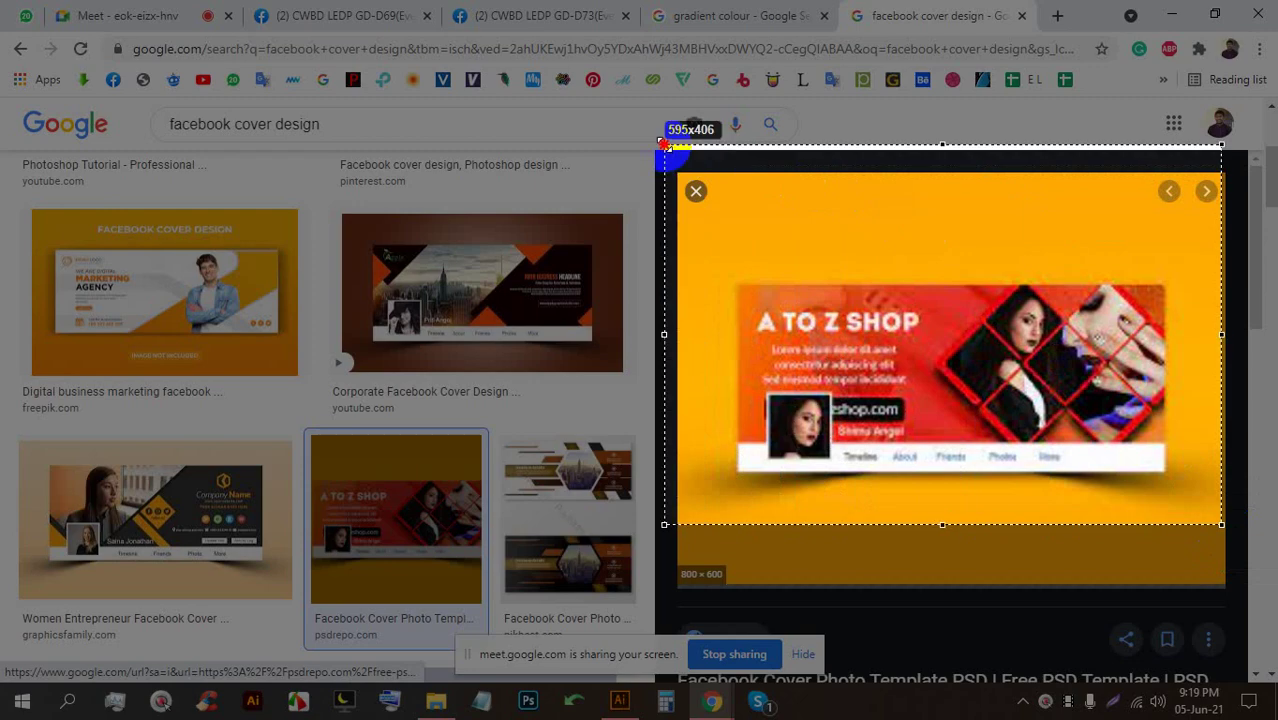
pyautogui.click(1208, 543)
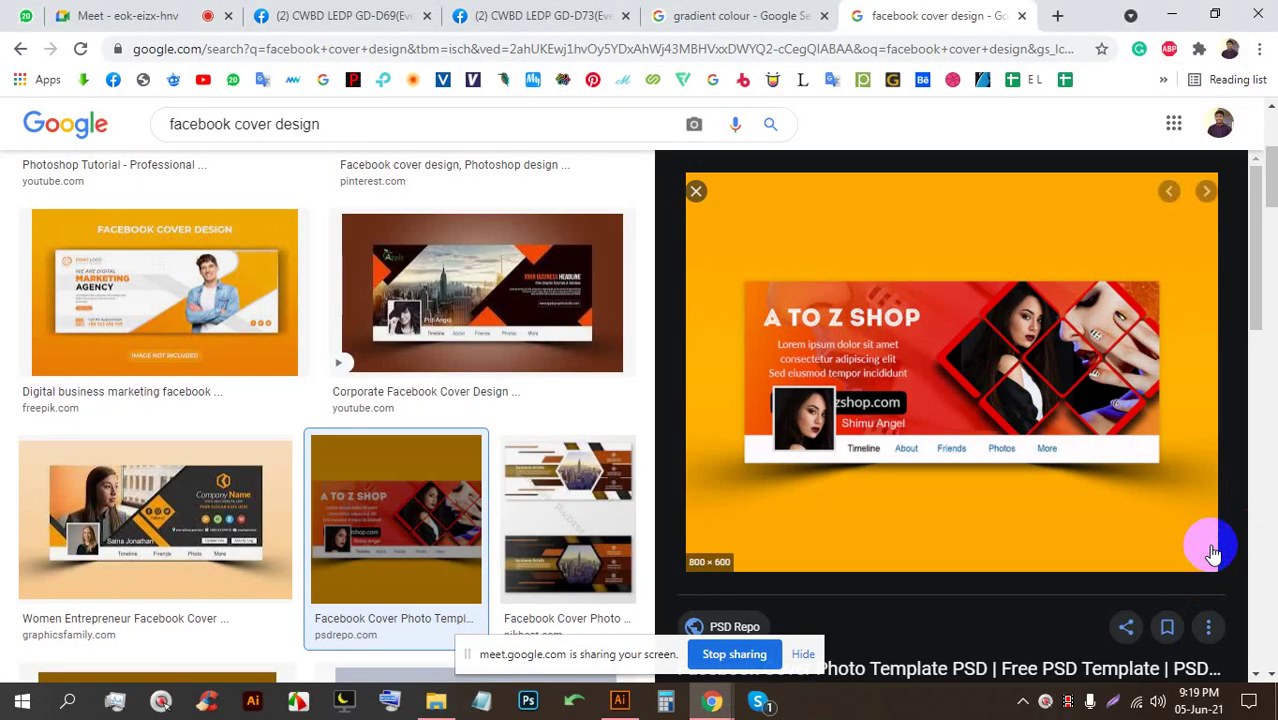
pyautogui.press('Print')
pyautogui.moveTo(1263, 591); pyautogui.dragTo(700, 40)
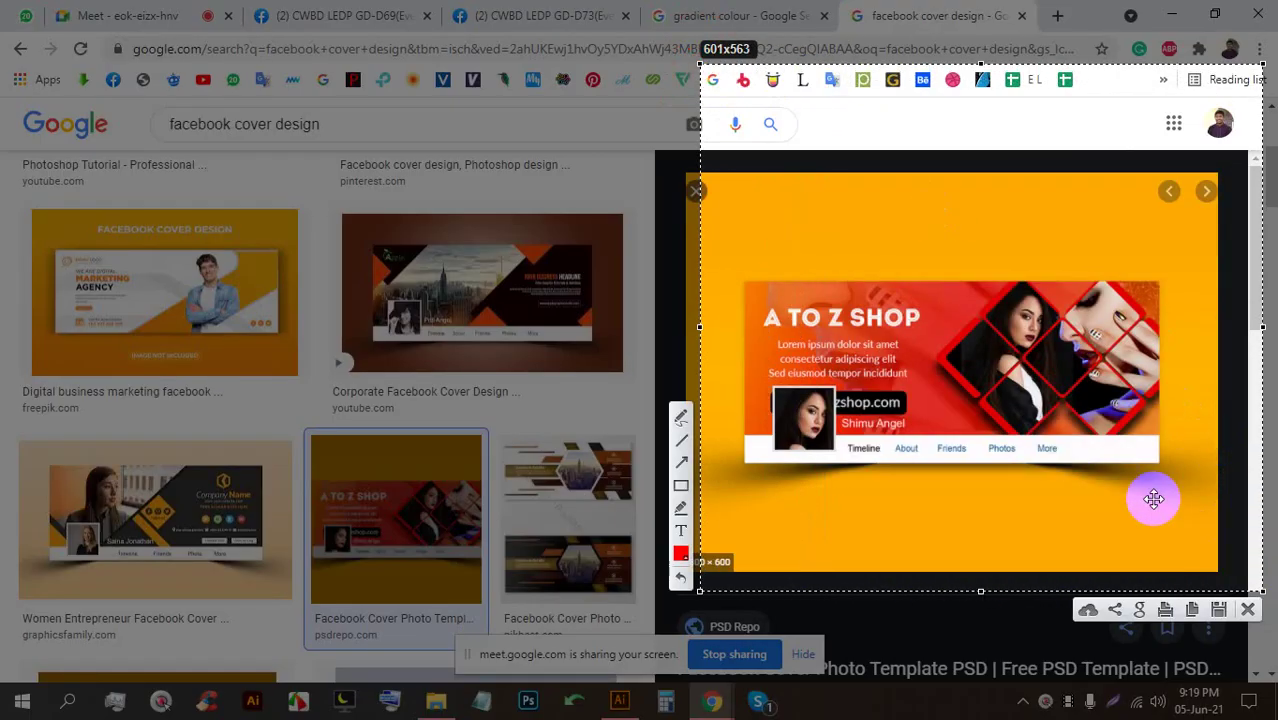
pyautogui.click(681, 487)
pyautogui.moveTo(909, 229); pyautogui.dragTo(1187, 466)
pyautogui.click(680, 405)
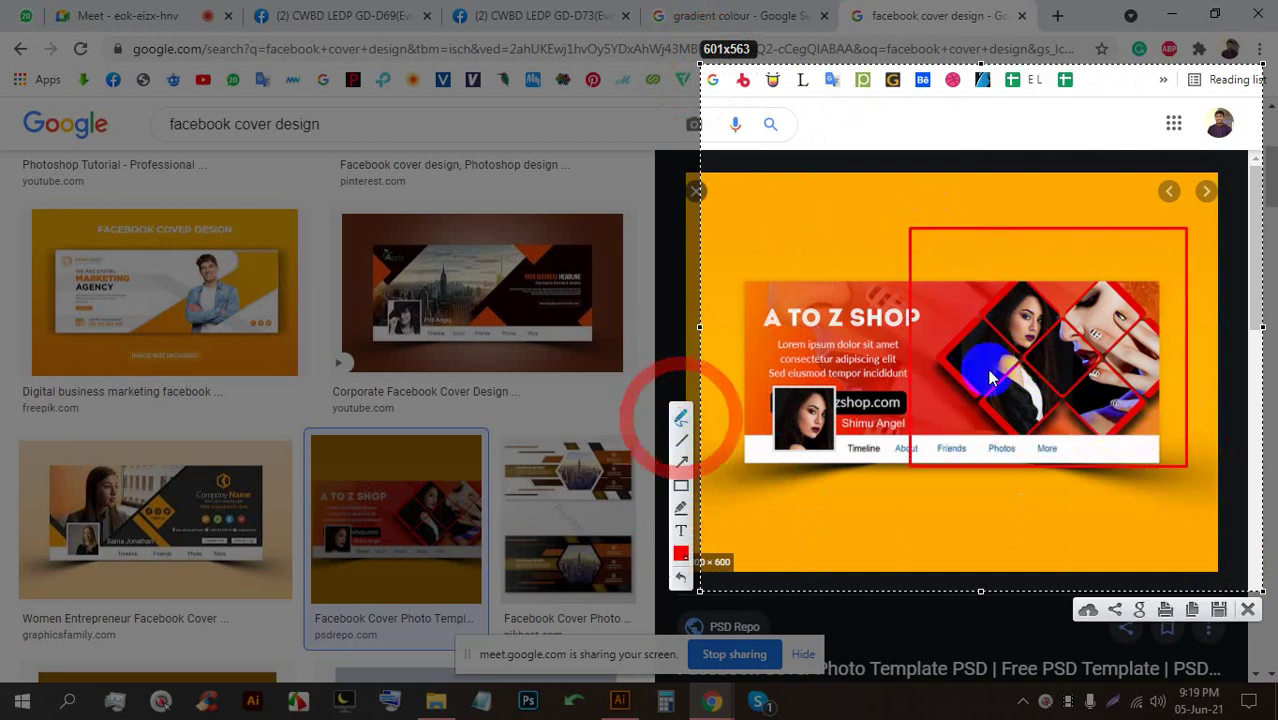
pyautogui.moveTo(1001, 361); pyautogui.dragTo(1244, 240)
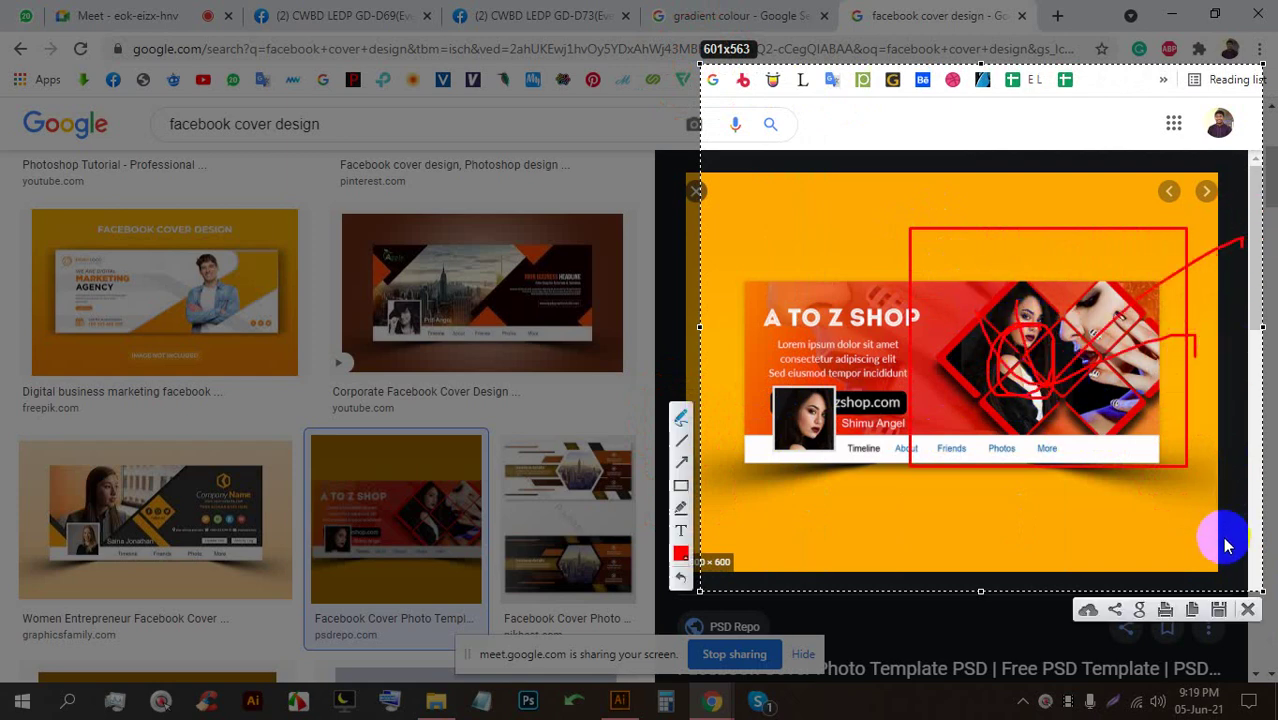
pyautogui.click(1247, 610)
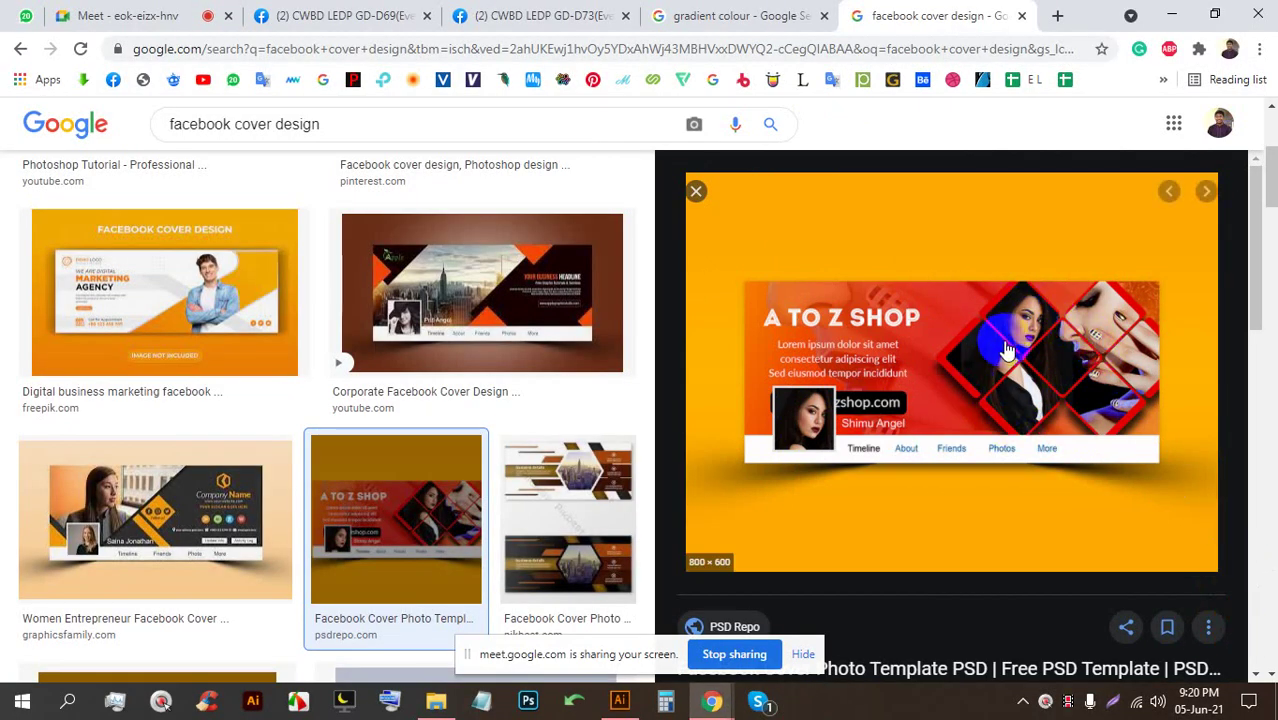
# Preview the Colorful Facebook Cover Design from the related images and return to the A TO Z SHOP cover
pyautogui.scroll(-5, 1008, 348)
pyautogui.click(960, 312)
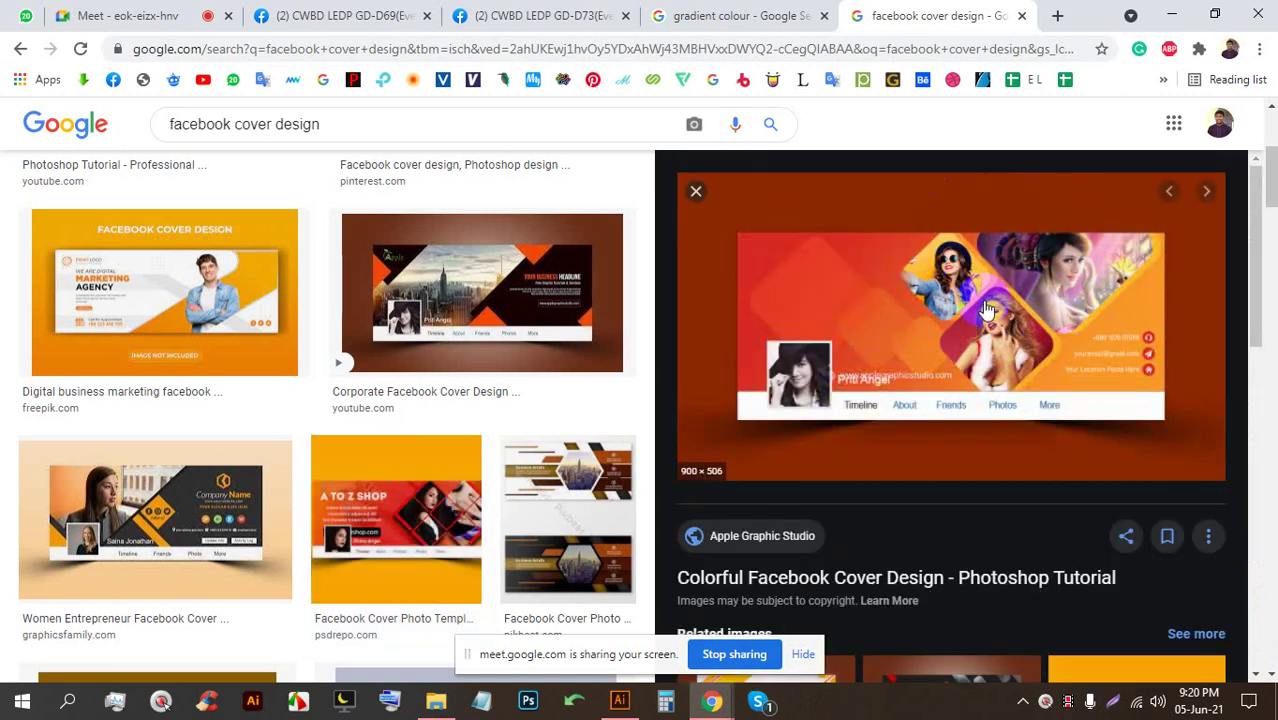
pyautogui.scroll(-3, 510, 312)
pyautogui.scroll(1, 1030, 283)
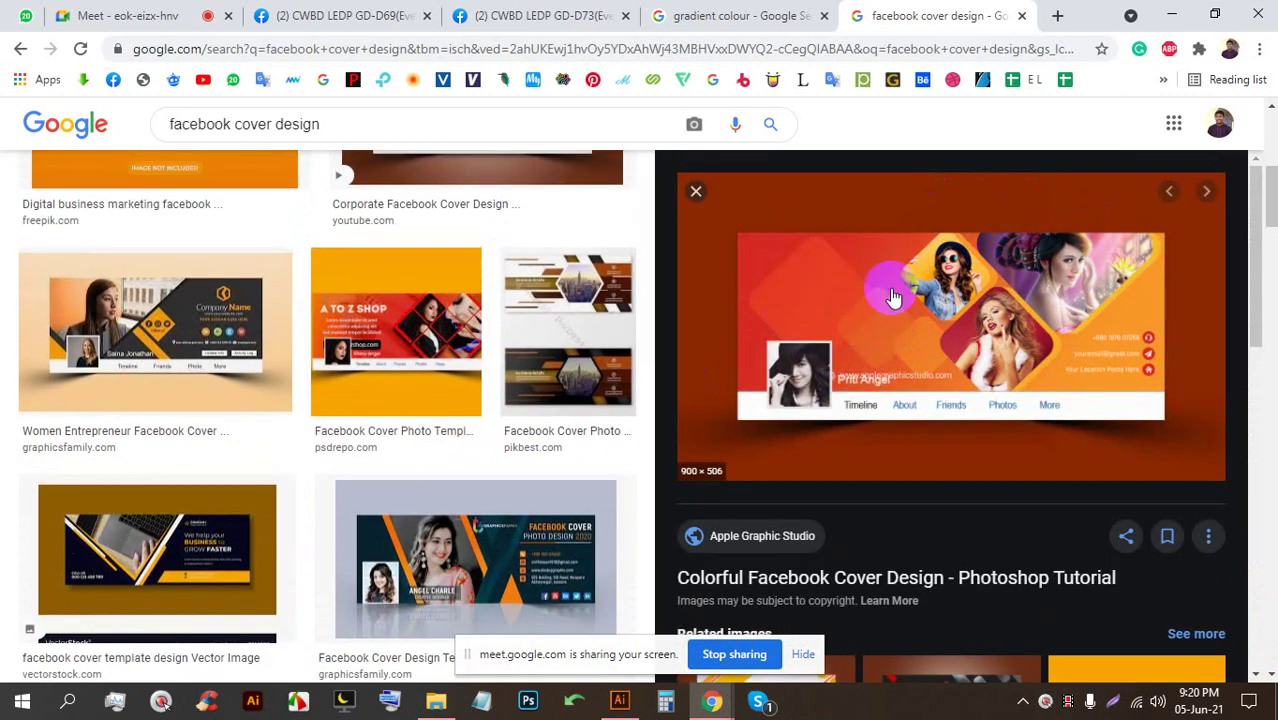
pyautogui.click(396, 341)
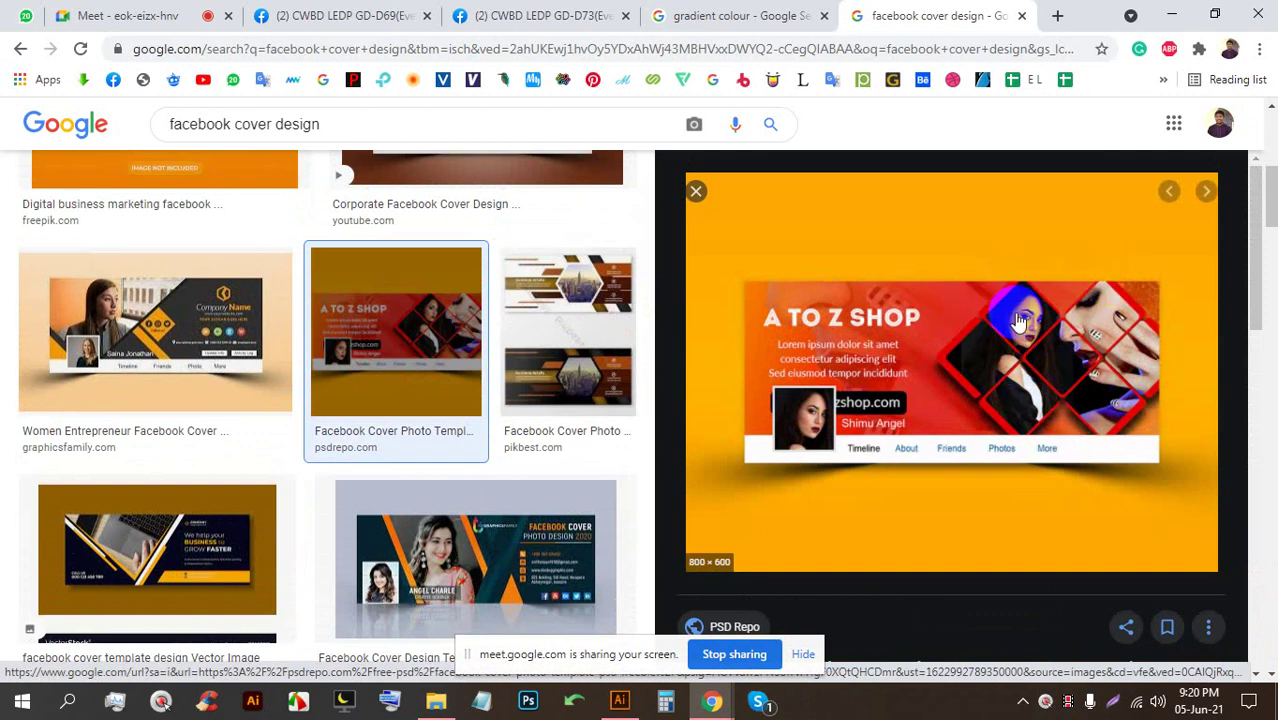
# Preview the Stylish Facebook Cover template and the Facebook Cover Design for Photography Page from the related images
pyautogui.scroll(-8, 1018, 320)
pyautogui.scroll(-2, 372, 402)
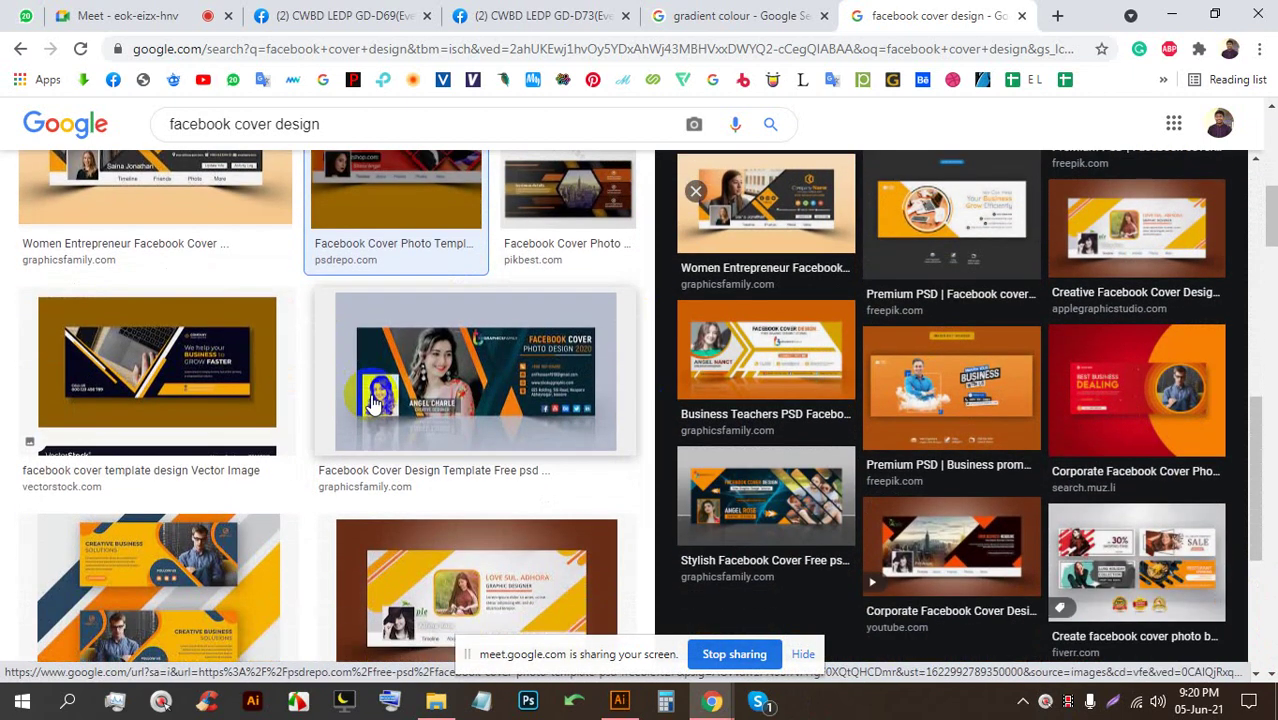
pyautogui.click(800, 490)
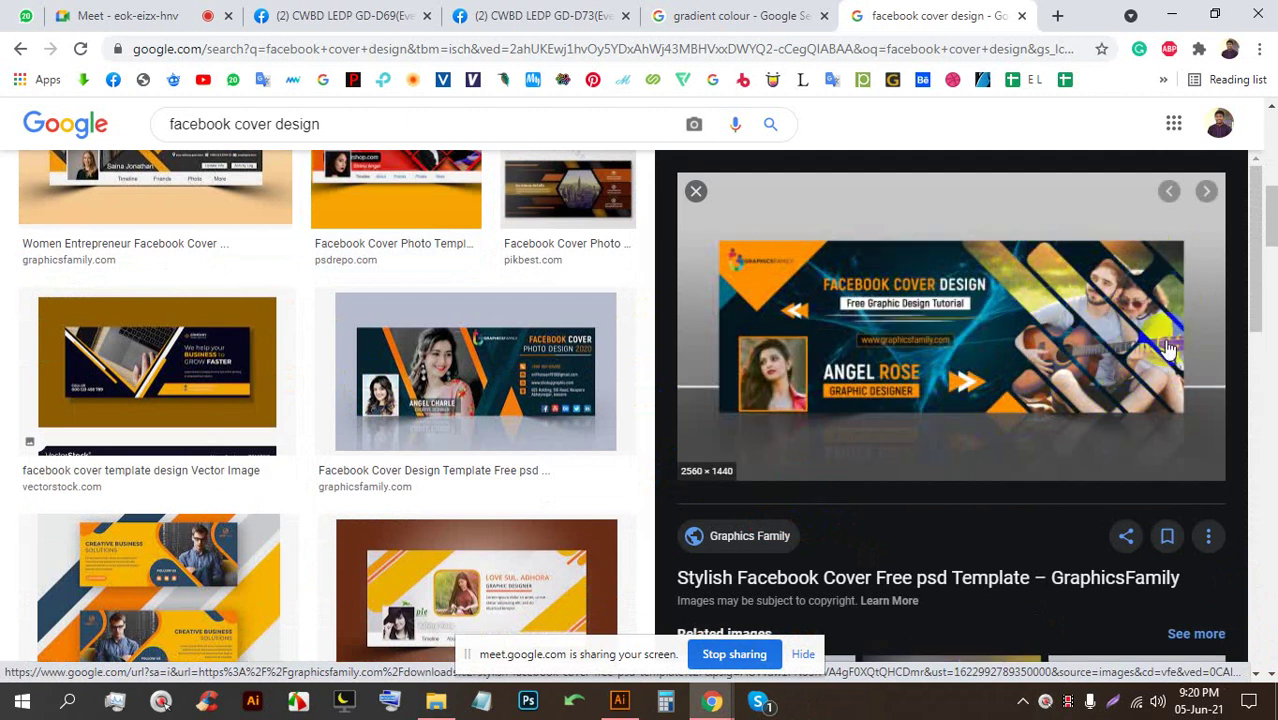
pyautogui.scroll(-3, 1078, 413)
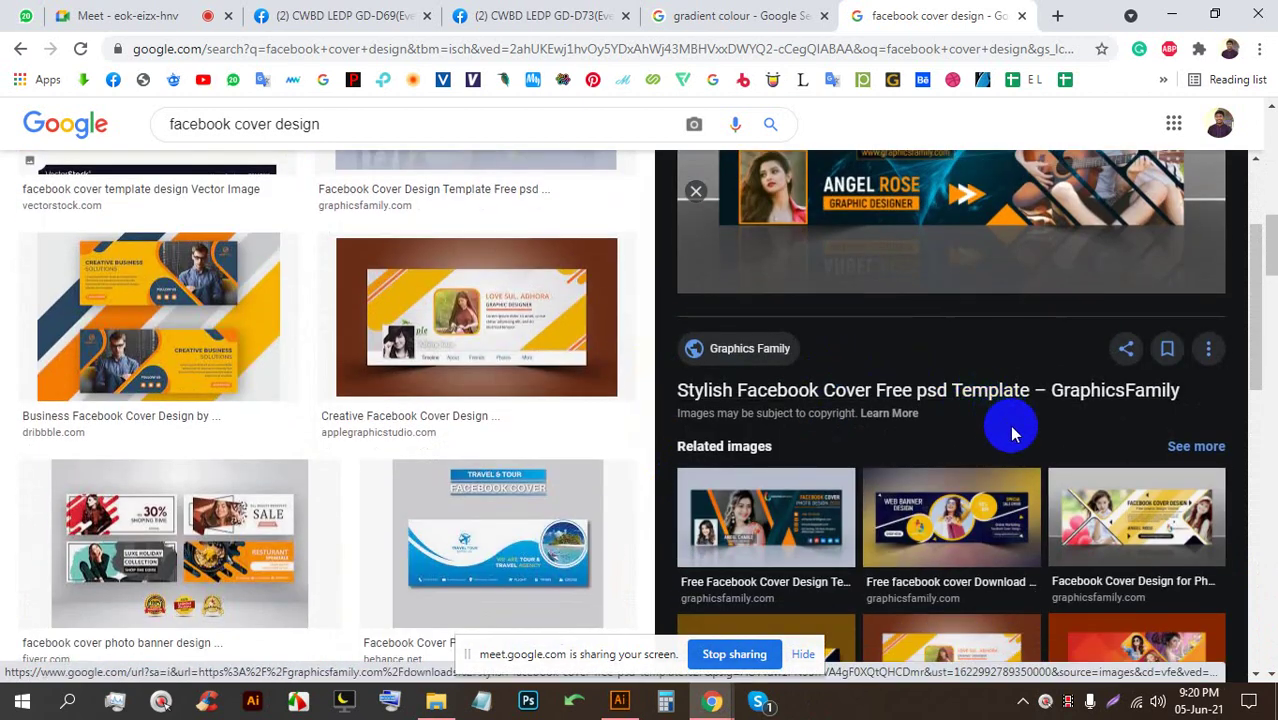
pyautogui.click(1080, 495)
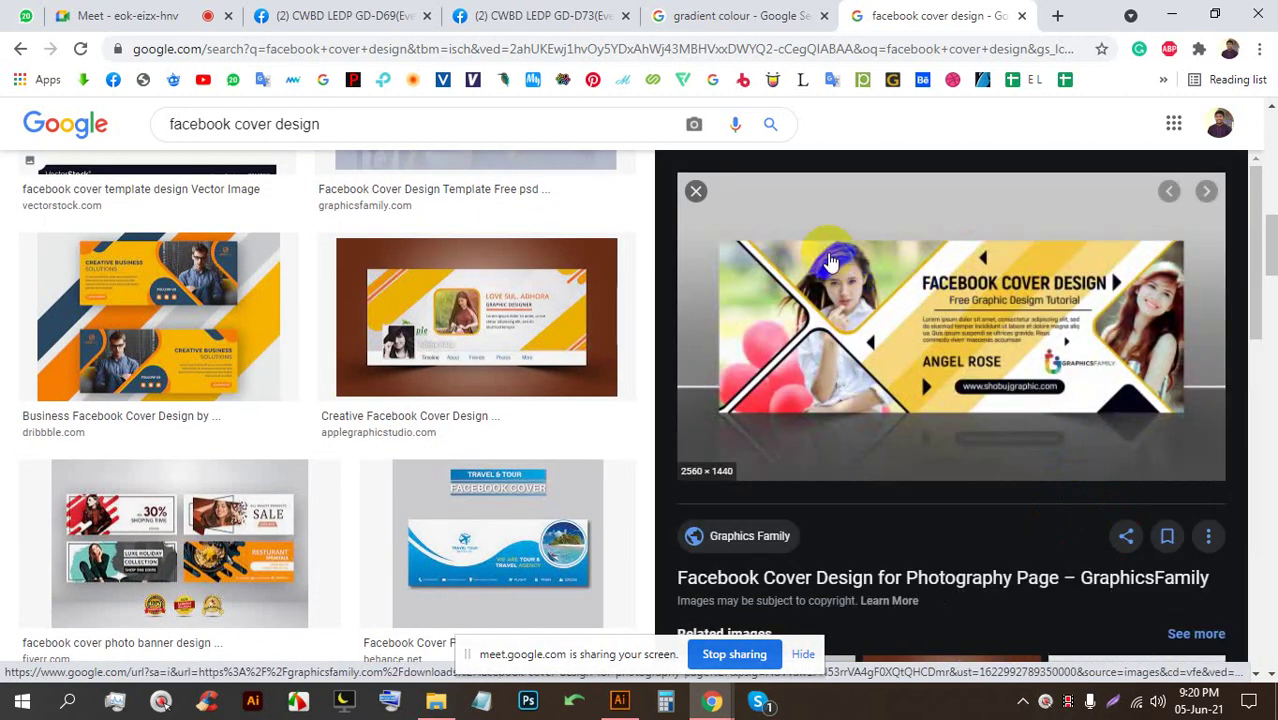
# Return to the Google Meet call, hide the screen-sharing notice and stop presenting the screen
pyautogui.click(100, 14)
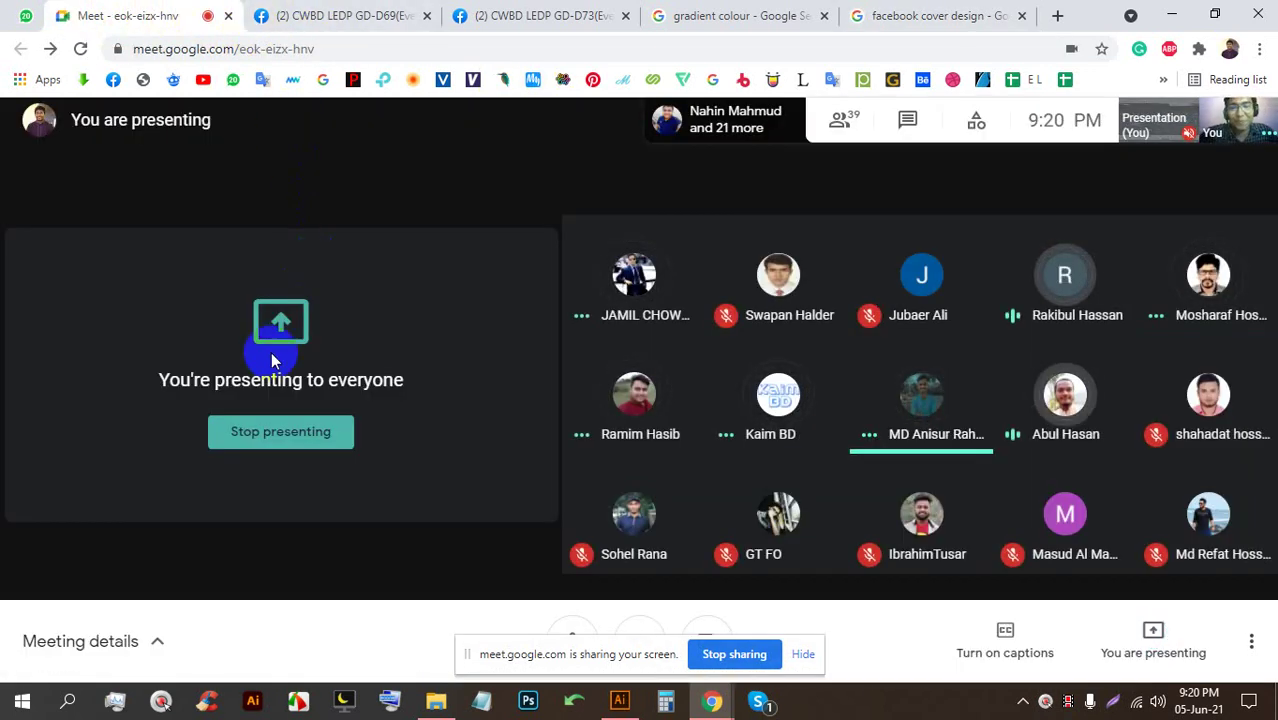
pyautogui.click(801, 654)
pyautogui.click(288, 425)
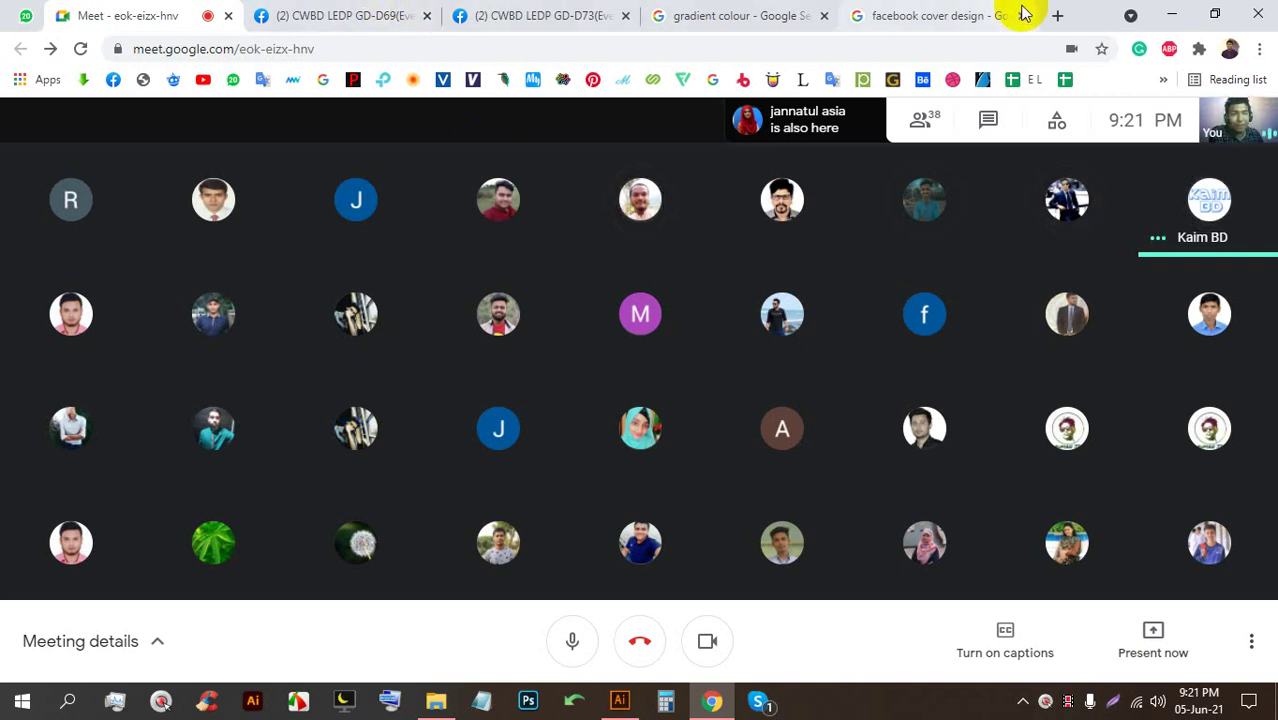
# Test Google voice search twice in a new tab, close that tab and return to the Meet call
pyautogui.click(1056, 15)
pyautogui.click(876, 404)
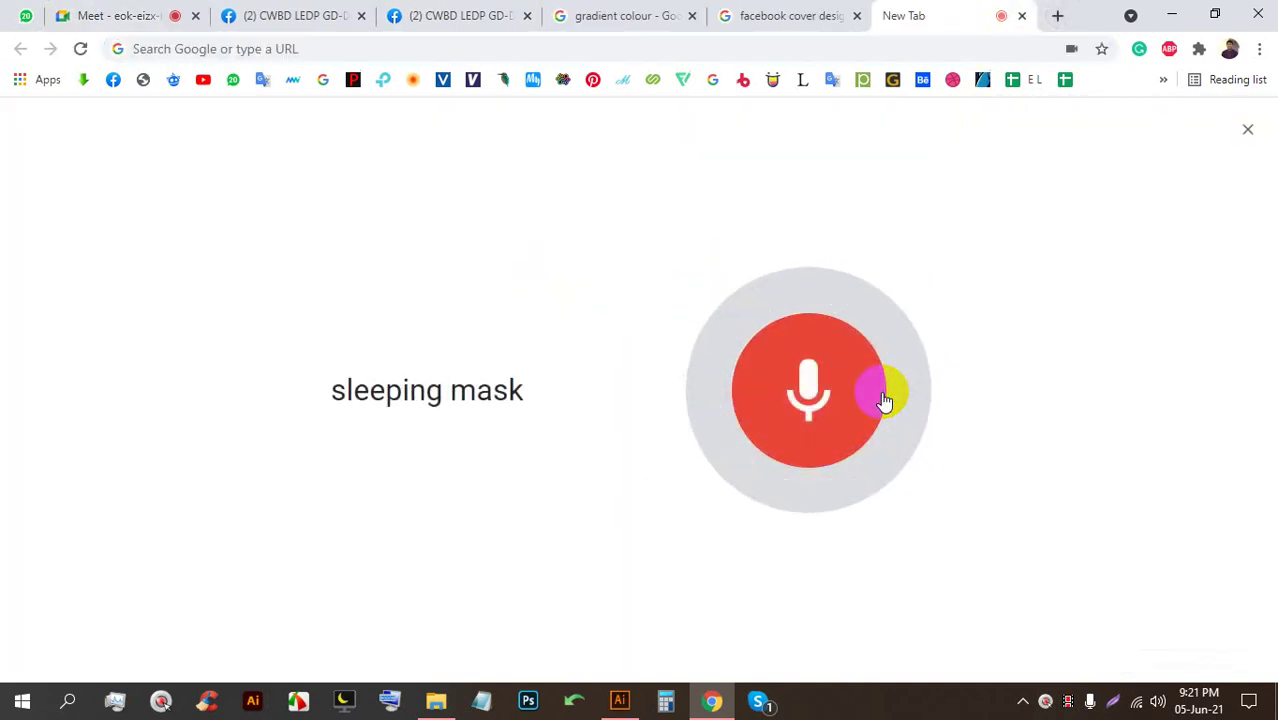
pyautogui.click(736, 146)
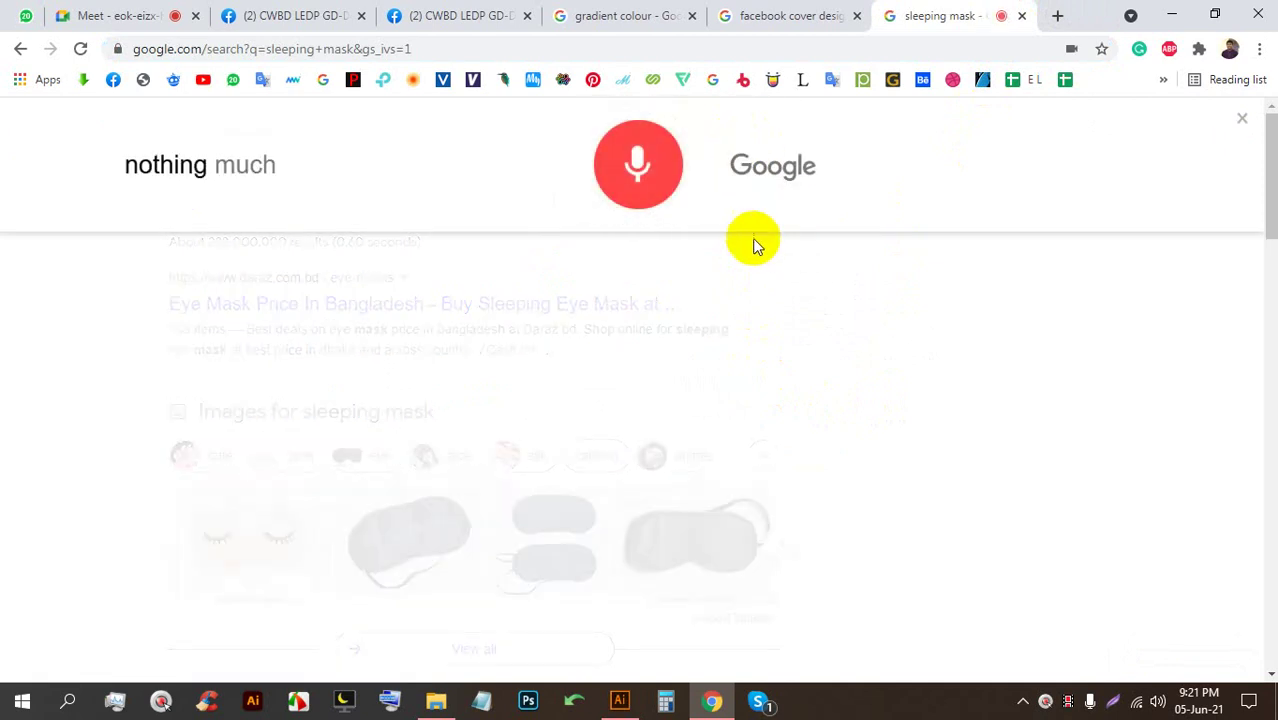
pyautogui.click(167, 10)
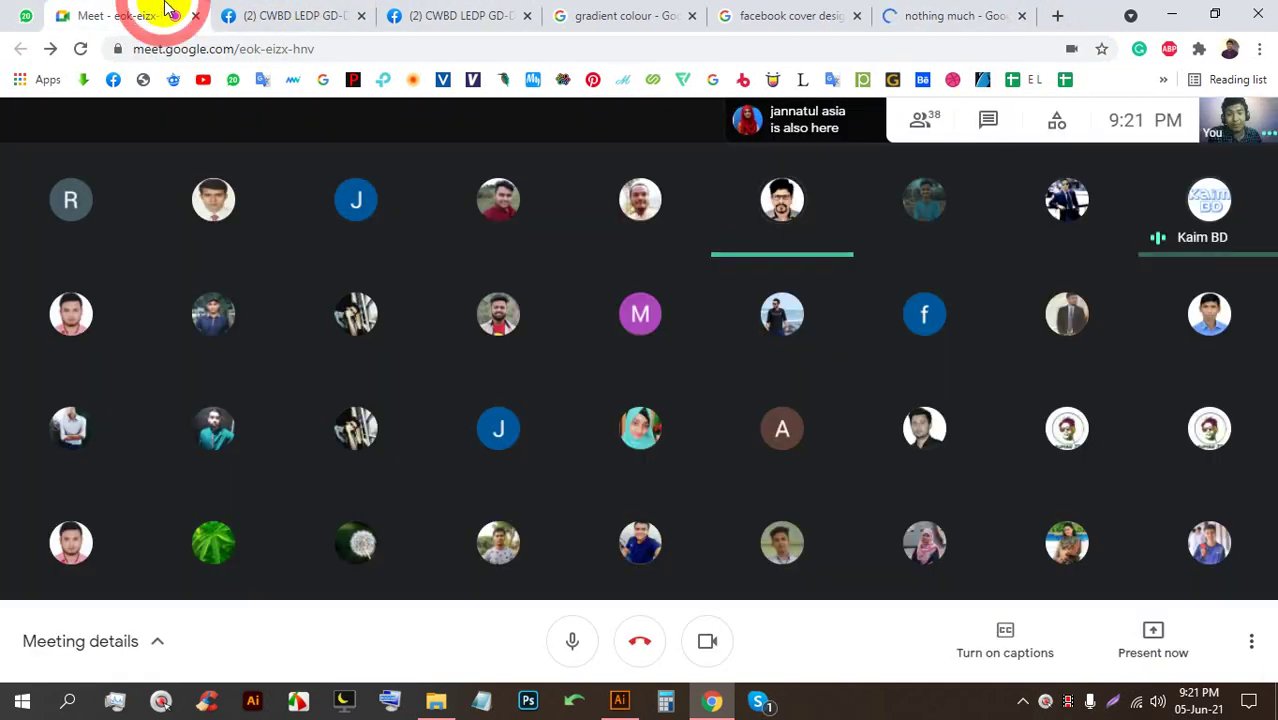
pyautogui.click(1024, 14)
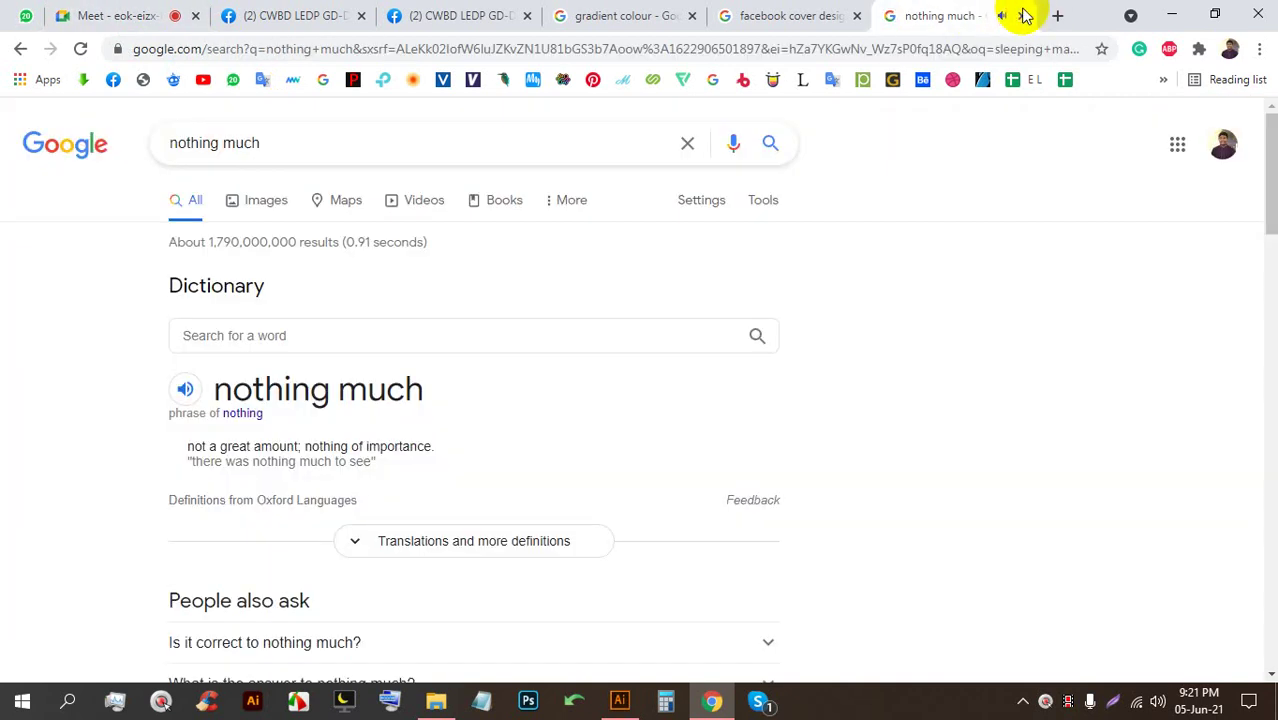
pyautogui.click(1024, 16)
pyautogui.click(157, 14)
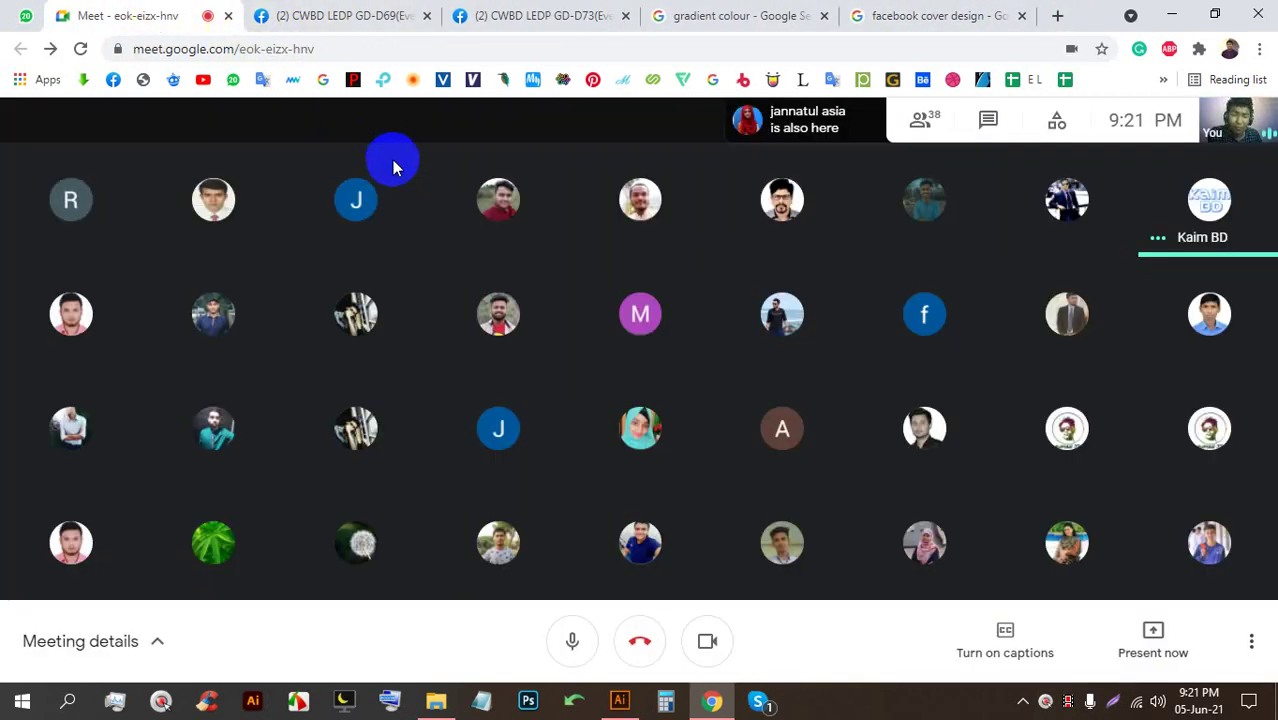